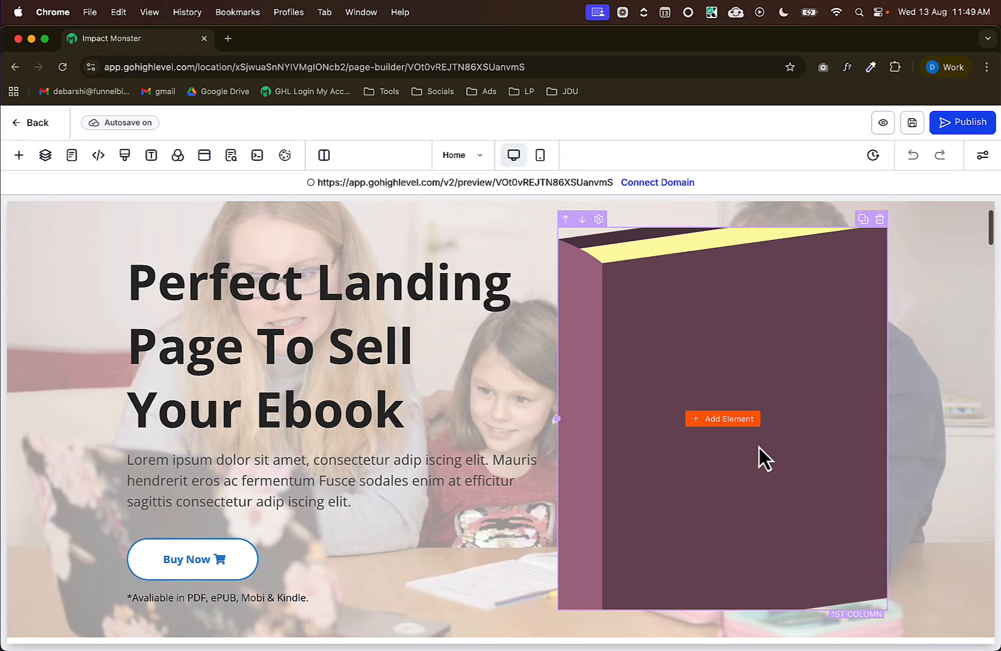
Examine the ebook landing page's hero, topics, statistics and About sections in the page builder.
{"action": "scroll", "coordinate": [759, 446], "scroll_direction": "down", "scroll_amount": 2}
{"action": "scroll", "coordinate": [758, 446], "scroll_direction": "up", "scroll_amount": 1}
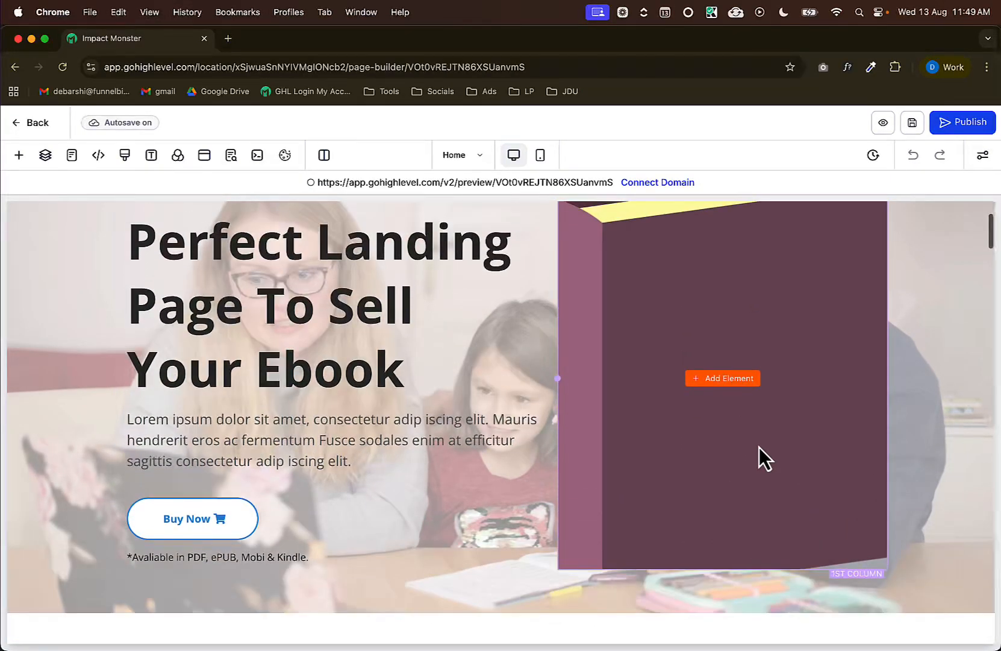
{"action": "scroll", "coordinate": [789, 437], "scroll_direction": "down", "scroll_amount": 8}
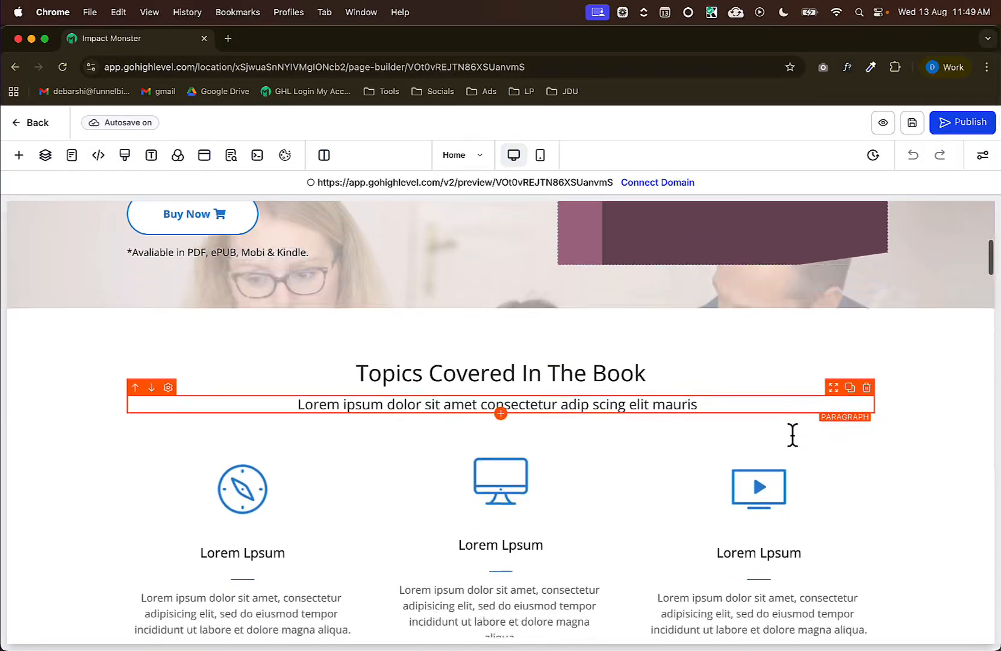
{"action": "scroll", "coordinate": [793, 435], "scroll_direction": "up", "scroll_amount": 1}
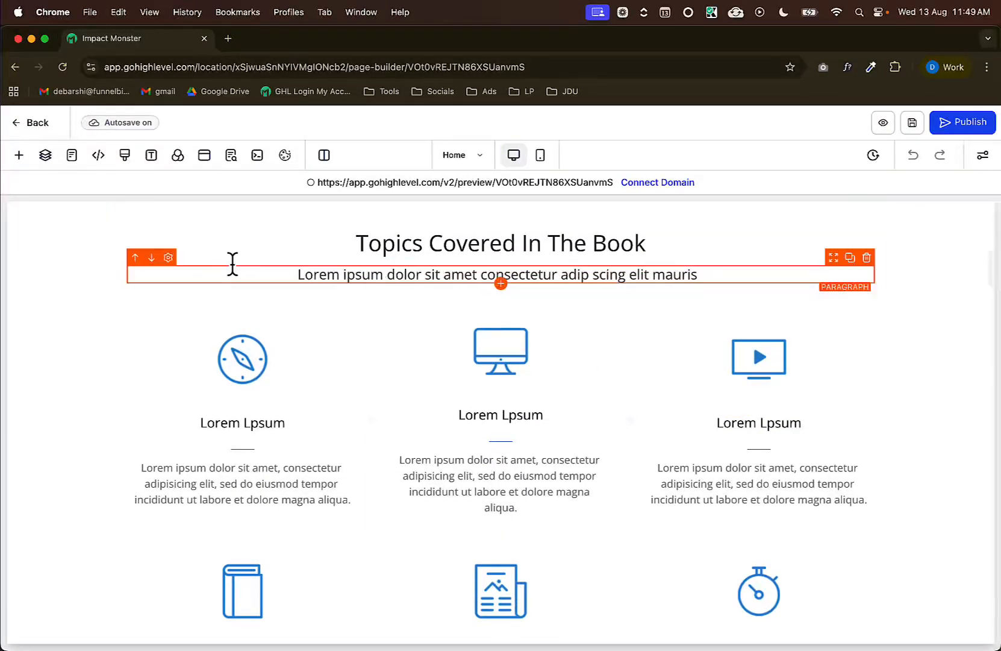
{"action": "scroll", "coordinate": [916, 432], "scroll_direction": "down", "scroll_amount": 9}
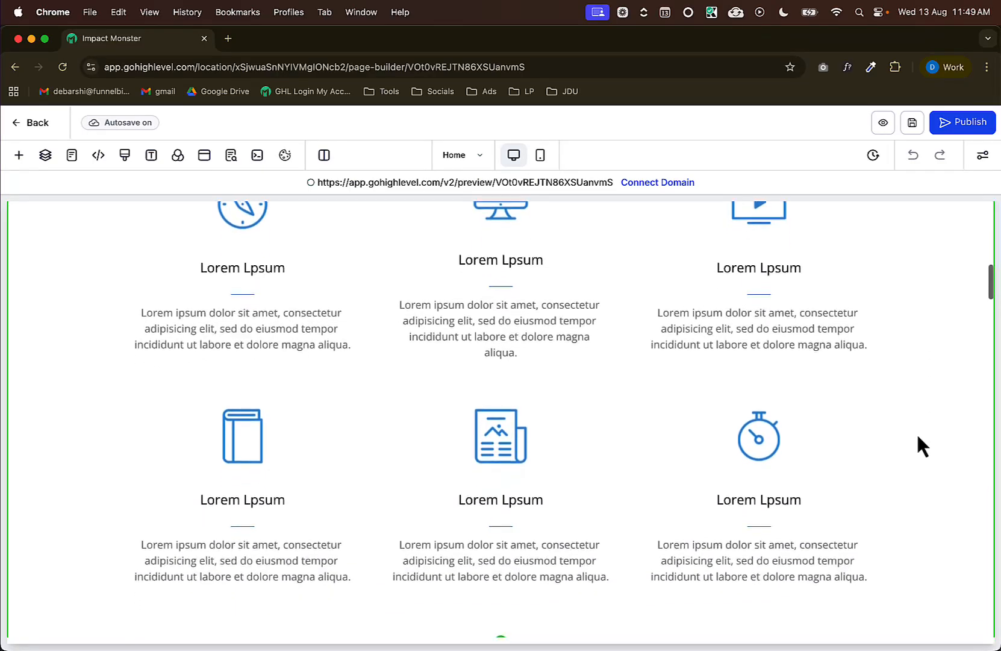
{"action": "scroll", "coordinate": [918, 435], "scroll_direction": "down", "scroll_amount": 3}
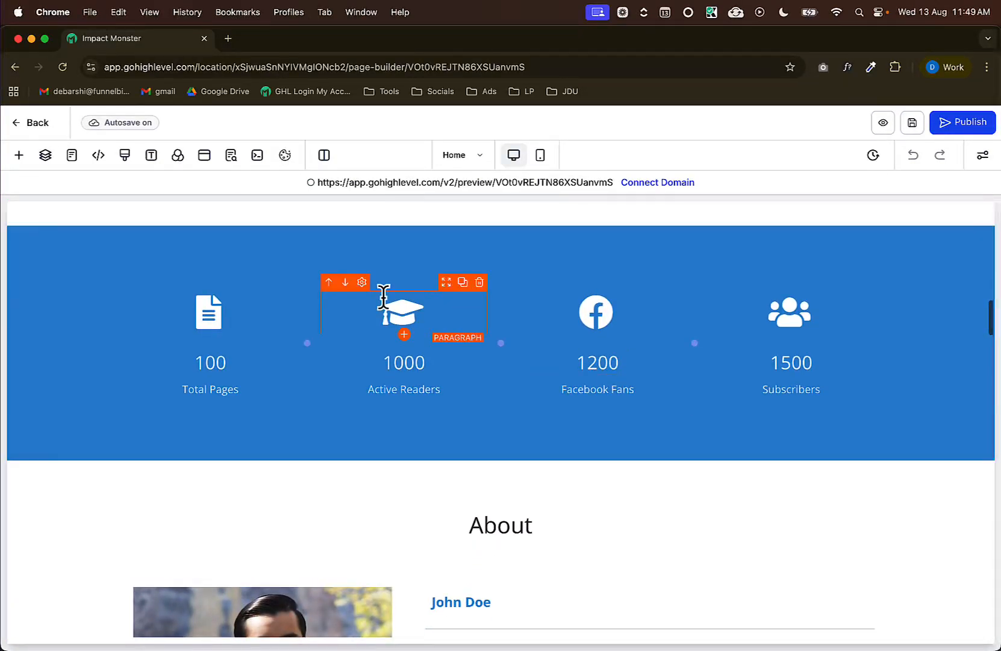
{"action": "scroll", "coordinate": [585, 317], "scroll_direction": "down", "scroll_amount": 7}
{"action": "scroll", "coordinate": [585, 317], "scroll_direction": "up", "scroll_amount": 3}
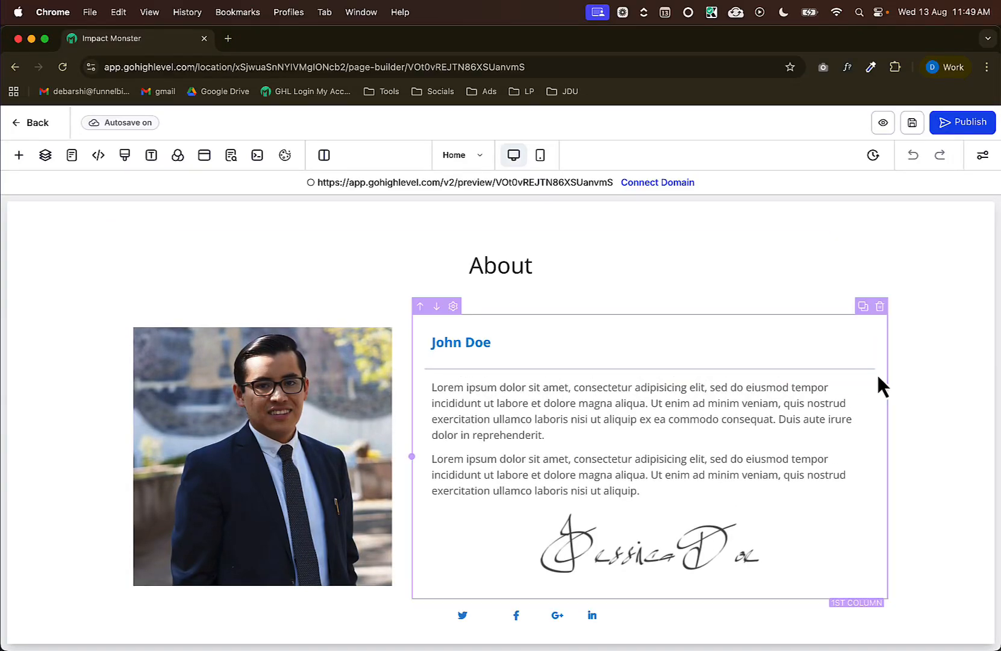
Review the video, pricing, reader reviews, subscribe, FAQ, testimonials and contact sections, then return to the page header.
{"action": "scroll", "coordinate": [883, 380], "scroll_direction": "down", "scroll_amount": 7}
{"action": "scroll", "coordinate": [893, 380], "scroll_direction": "down", "scroll_amount": 5}
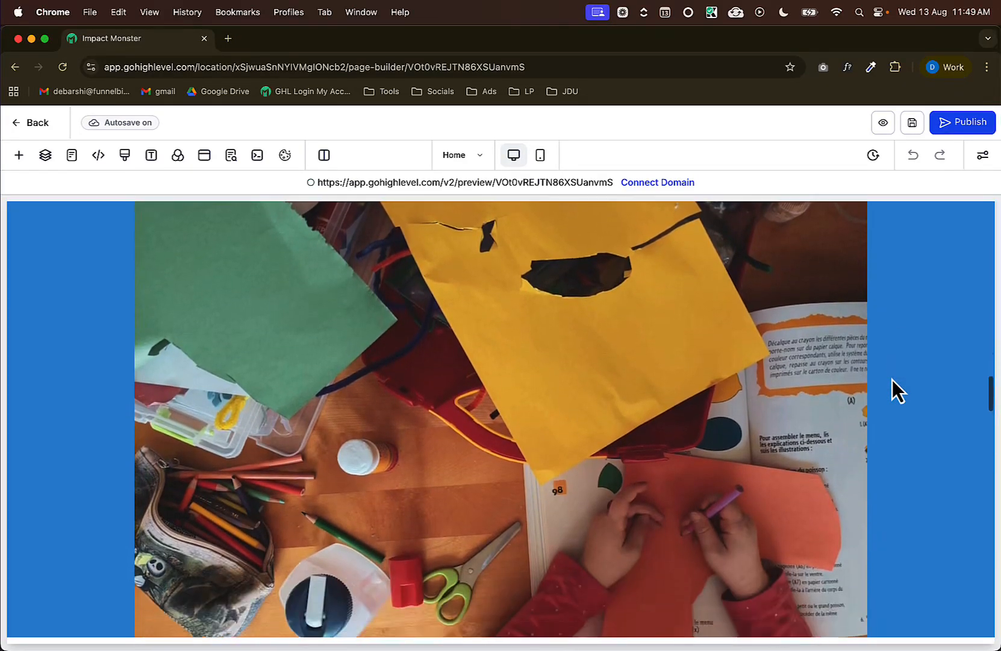
{"action": "scroll", "coordinate": [664, 343], "scroll_direction": "down", "scroll_amount": 9}
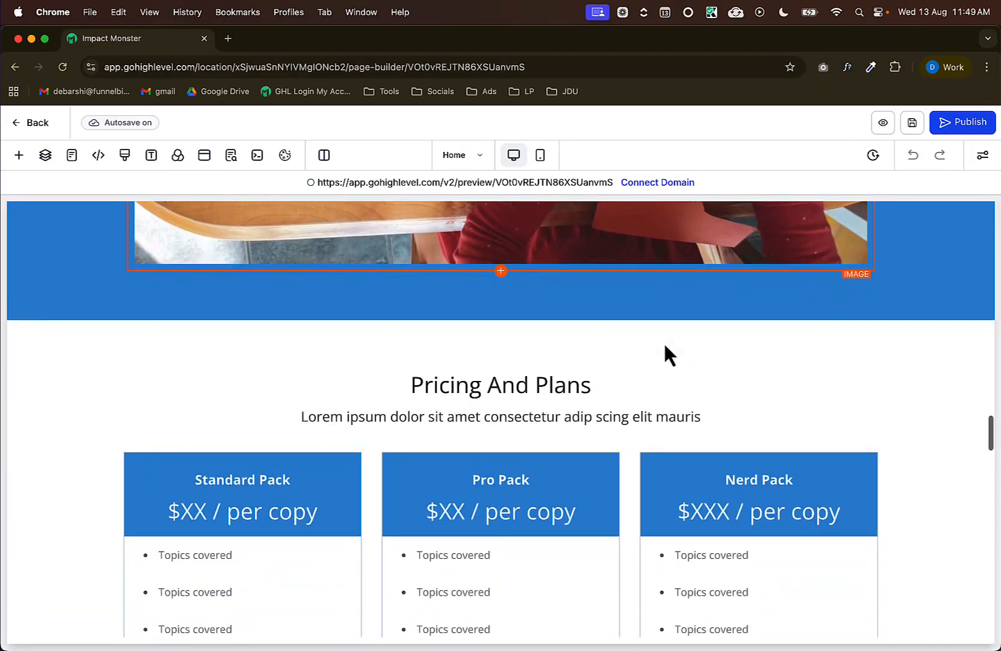
{"action": "scroll", "coordinate": [902, 369], "scroll_direction": "down", "scroll_amount": 10}
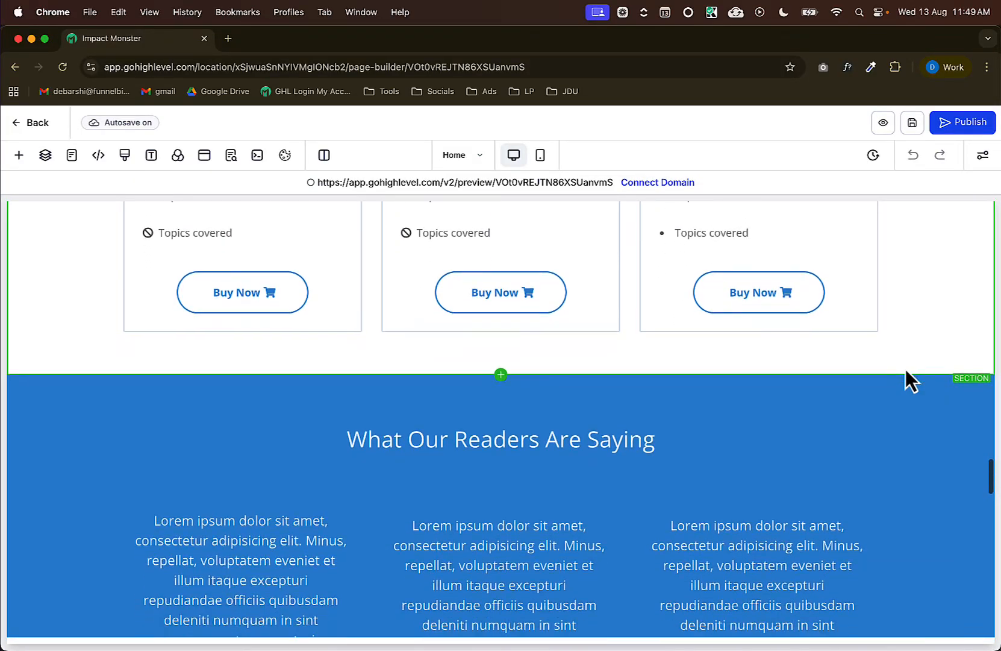
{"action": "scroll", "coordinate": [906, 368], "scroll_direction": "down", "scroll_amount": 6}
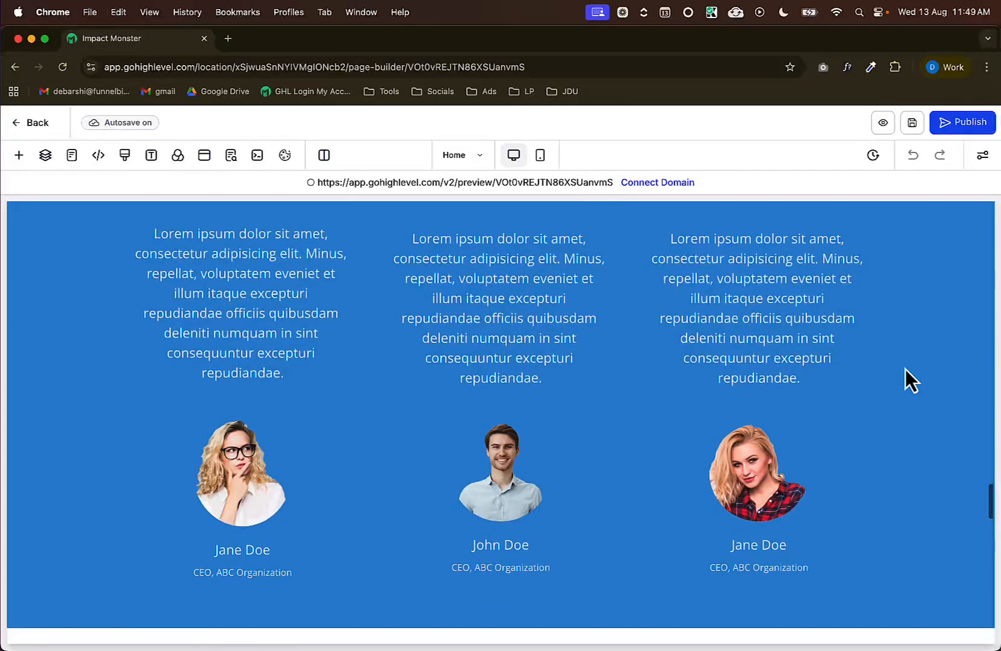
{"action": "scroll", "coordinate": [908, 380], "scroll_direction": "down", "scroll_amount": 4}
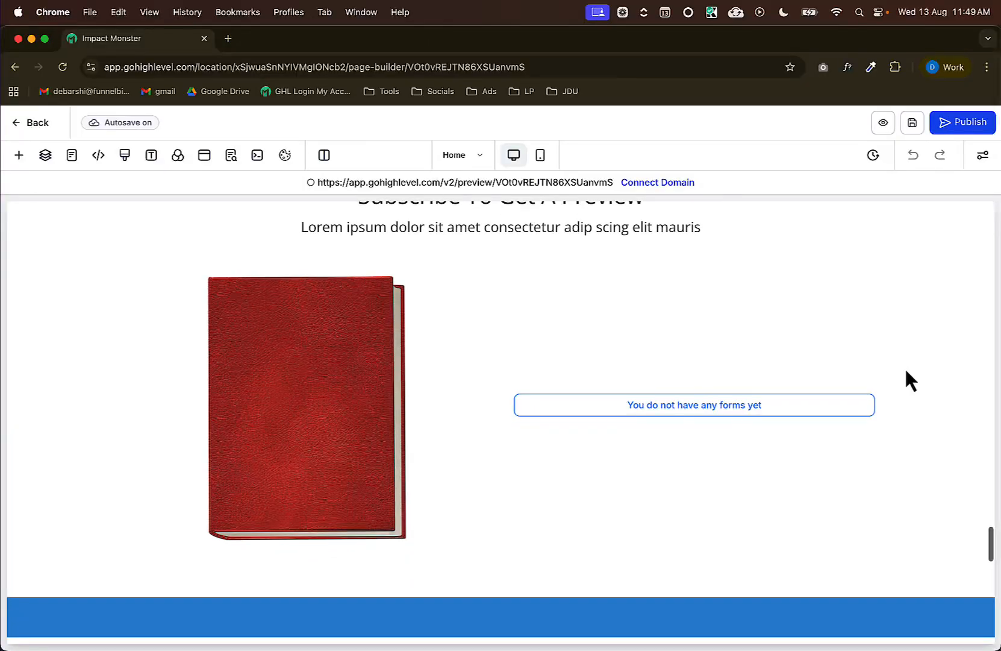
{"action": "scroll", "coordinate": [909, 380], "scroll_direction": "up", "scroll_amount": 1}
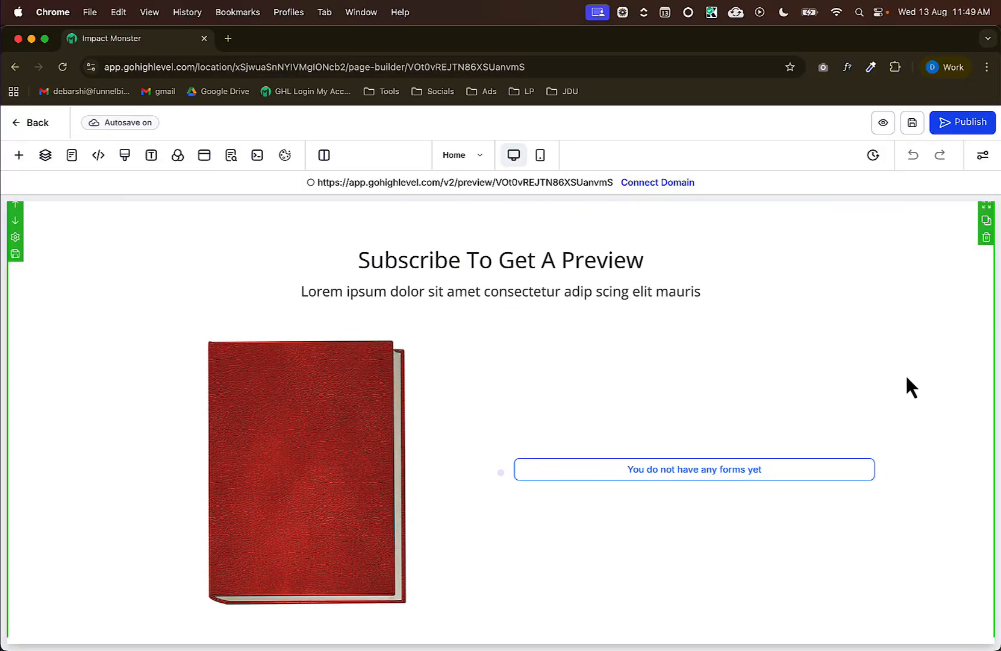
{"action": "scroll", "coordinate": [949, 402], "scroll_direction": "down", "scroll_amount": 1}
{"action": "scroll", "coordinate": [954, 398], "scroll_direction": "down", "scroll_amount": 10}
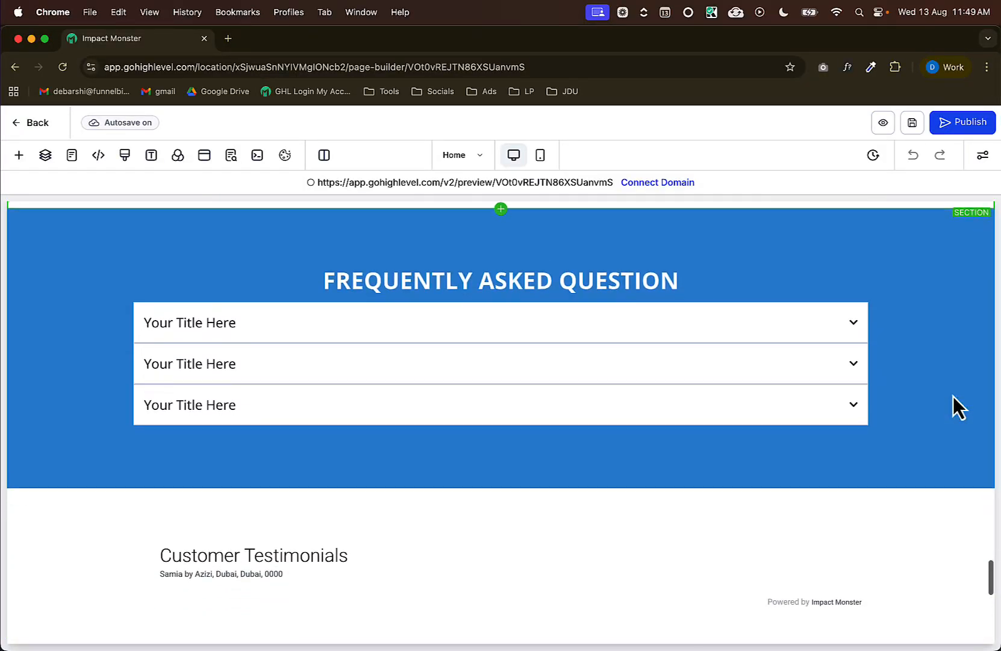
{"action": "scroll", "coordinate": [954, 399], "scroll_direction": "down", "scroll_amount": 5}
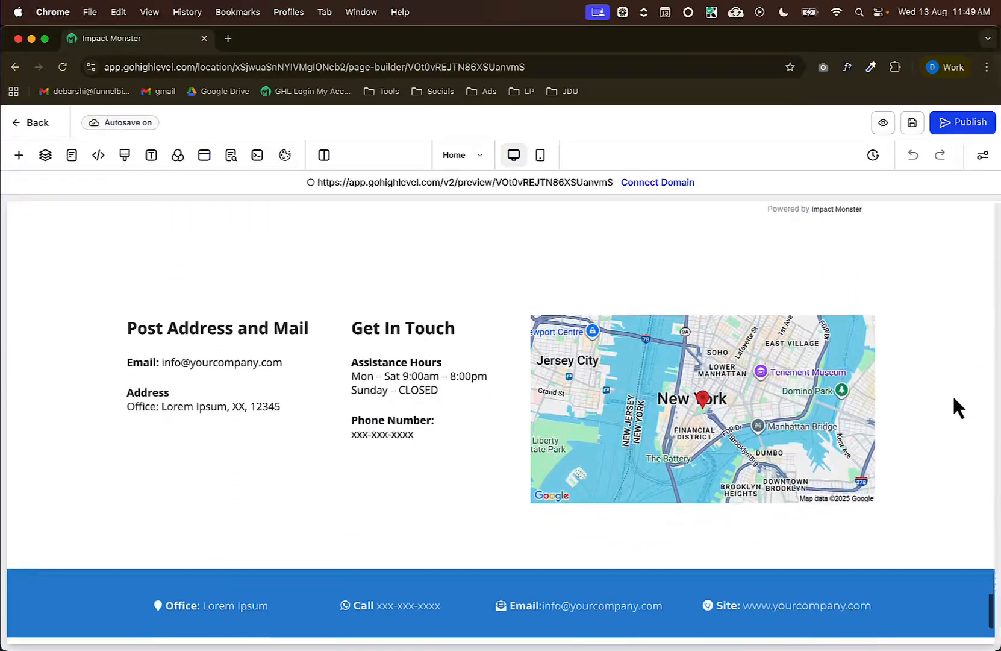
{"action": "scroll", "coordinate": [953, 394], "scroll_direction": "up", "scroll_amount": 10}
{"action": "scroll", "coordinate": [953, 394], "scroll_direction": "down", "scroll_amount": 4}
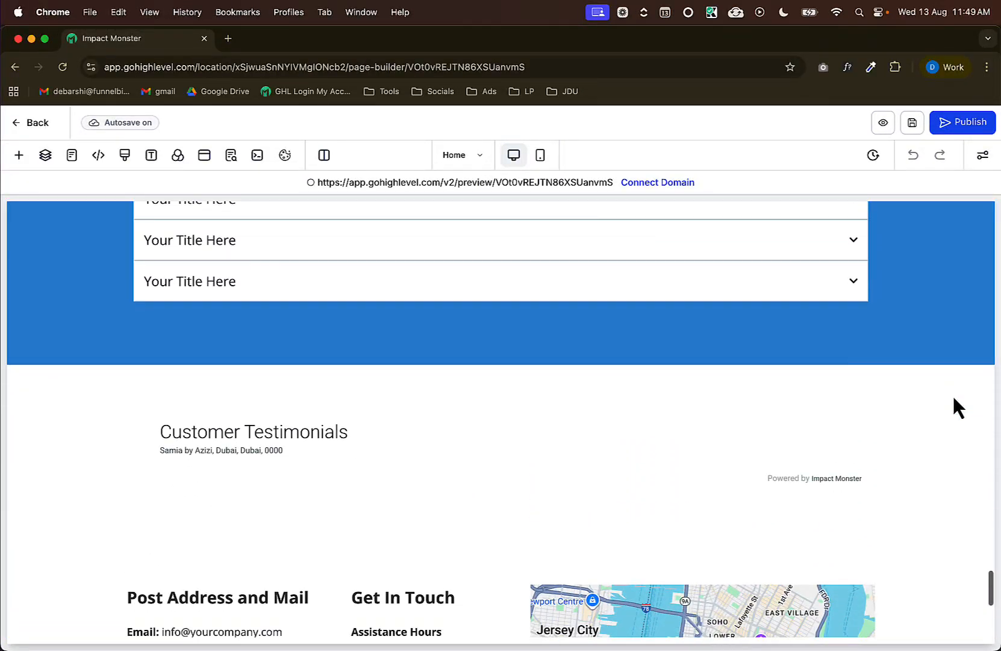
{"action": "scroll", "coordinate": [953, 394], "scroll_direction": "up", "scroll_amount": 6}
{"action": "scroll", "coordinate": [953, 395], "scroll_direction": "up", "scroll_amount": 15}
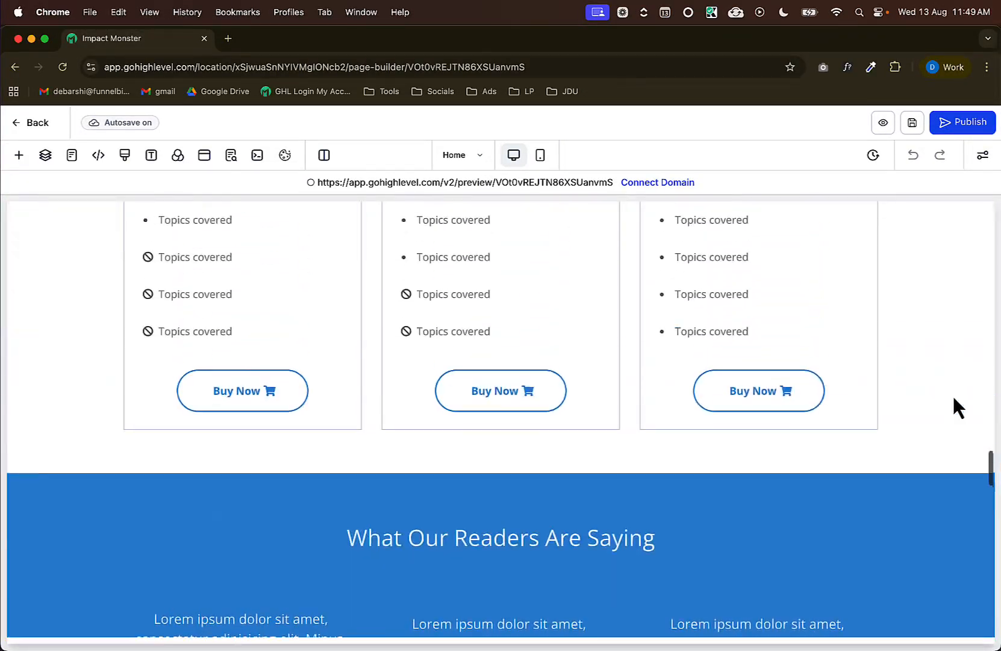
{"action": "scroll", "coordinate": [953, 394], "scroll_direction": "up", "scroll_amount": 15}
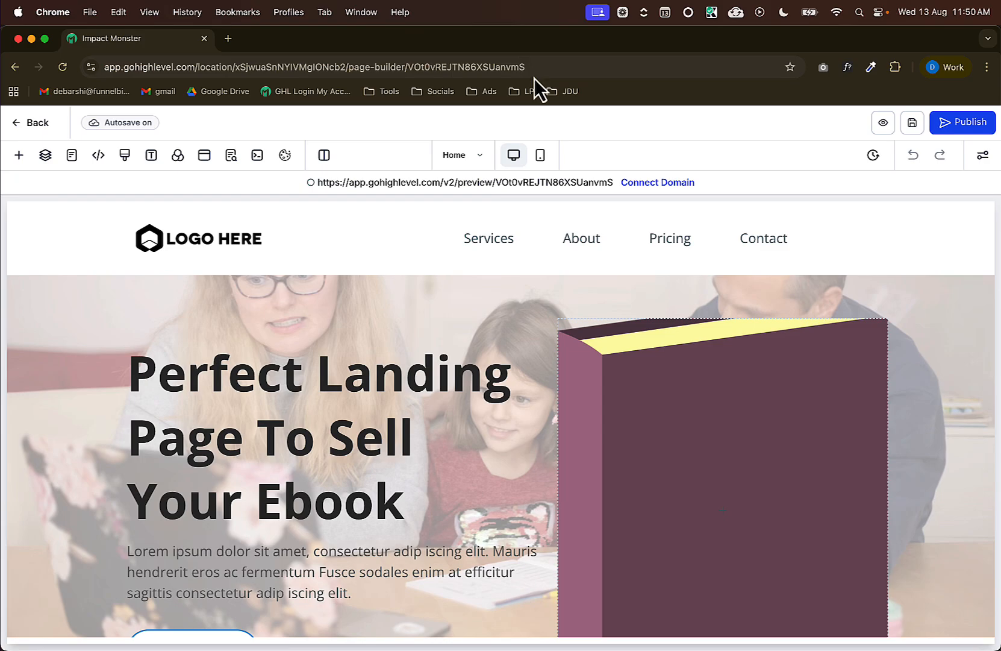
Switch to Figma to view the redesigned hero section and compare it with the original hero in the Chrome page builder.
{"action": "key", "text": "super+Tab"}
{"action": "scroll", "coordinate": [638, 295], "scroll_direction": "down", "scroll_amount": 1}
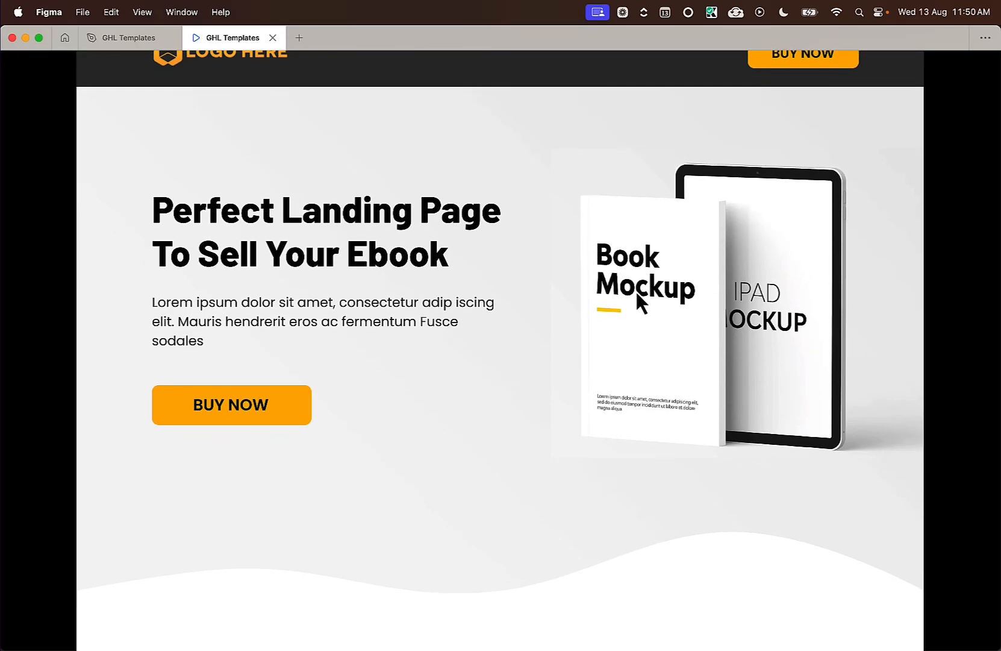
{"action": "scroll", "coordinate": [374, 208], "scroll_direction": "up", "scroll_amount": 1}
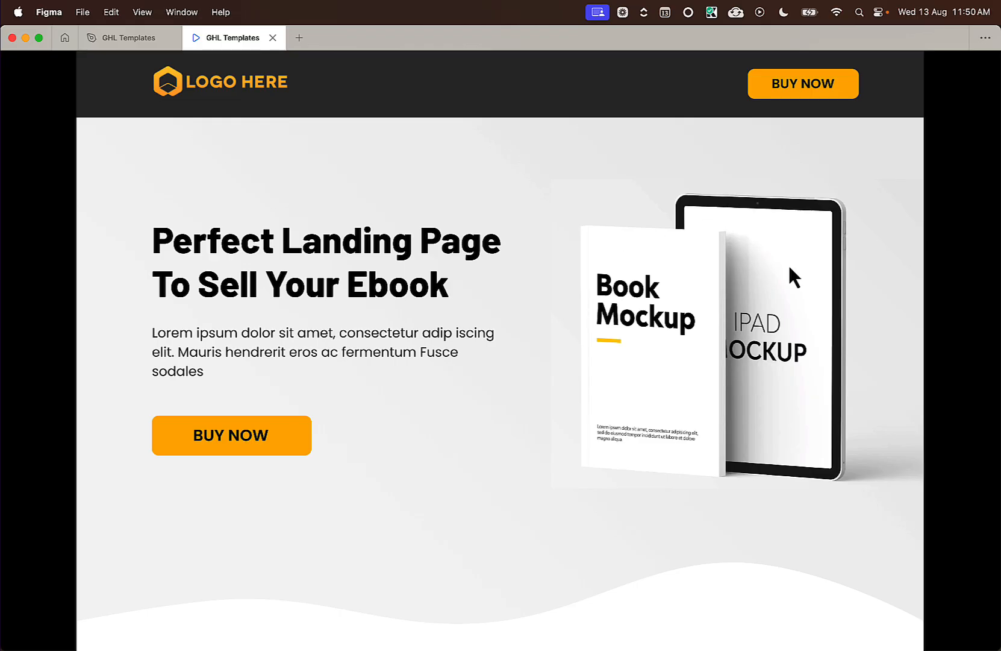
{"action": "key", "text": "super+Tab"}
{"action": "scroll", "coordinate": [537, 308], "scroll_direction": "down", "scroll_amount": 2}
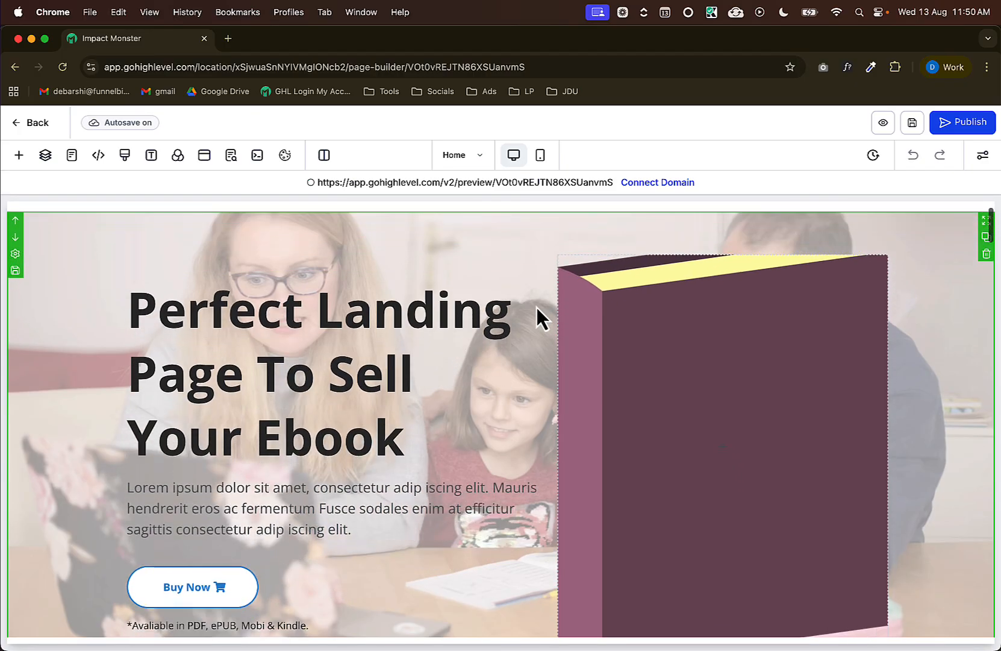
Compare the Book Features section in Figma with the Topics Covered In The Book section in Chrome.
{"action": "key", "text": "super+Tab"}
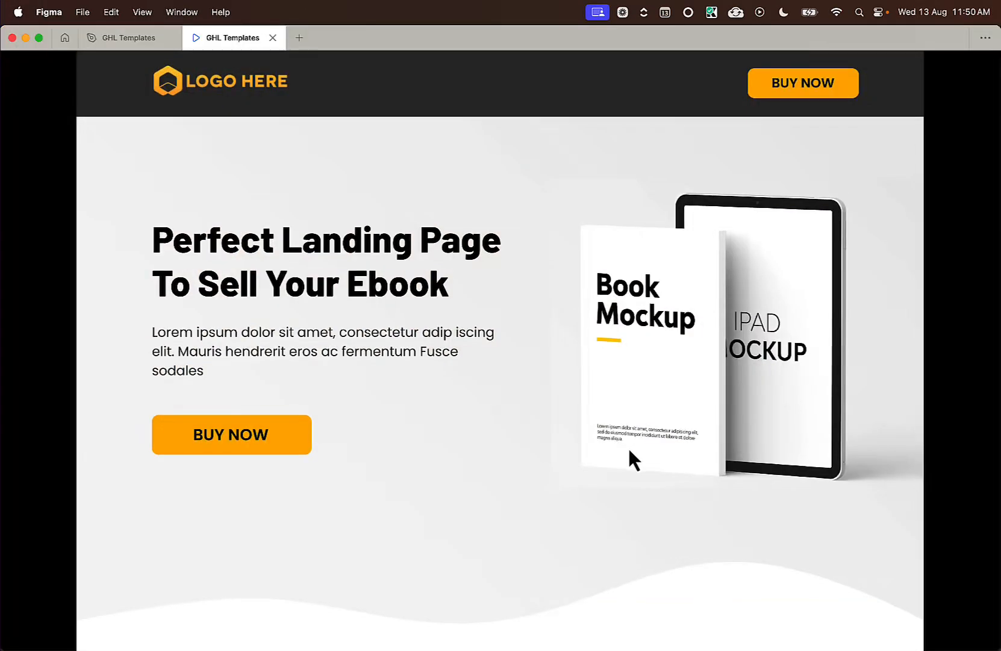
{"action": "scroll", "coordinate": [628, 446], "scroll_direction": "down", "scroll_amount": 5}
{"action": "scroll", "coordinate": [629, 450], "scroll_direction": "down", "scroll_amount": 3}
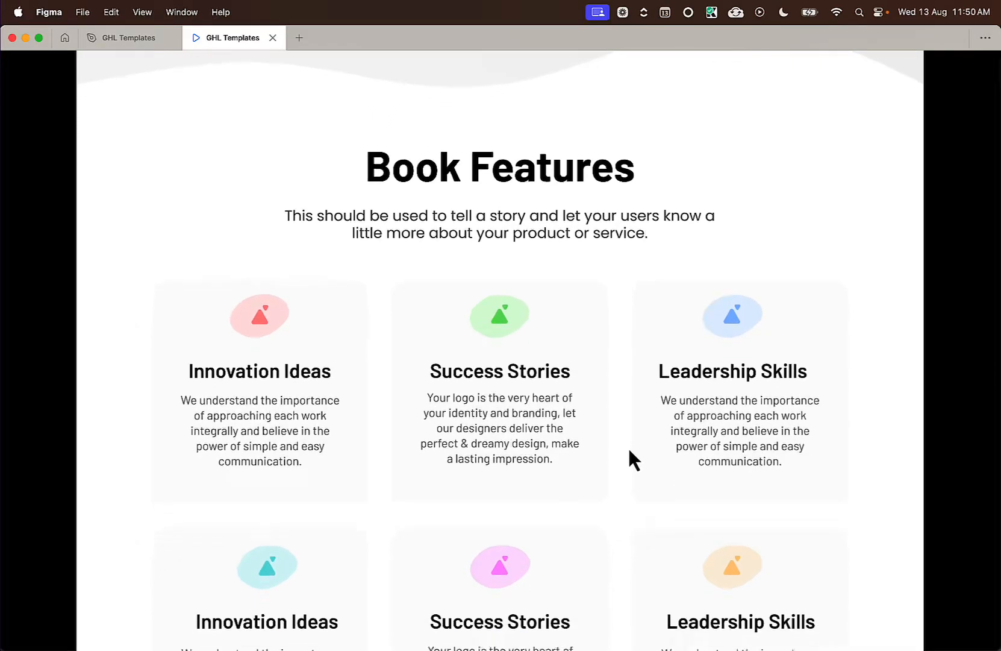
{"action": "key", "text": "super+Tab"}
{"action": "scroll", "coordinate": [632, 451], "scroll_direction": "down", "scroll_amount": 3}
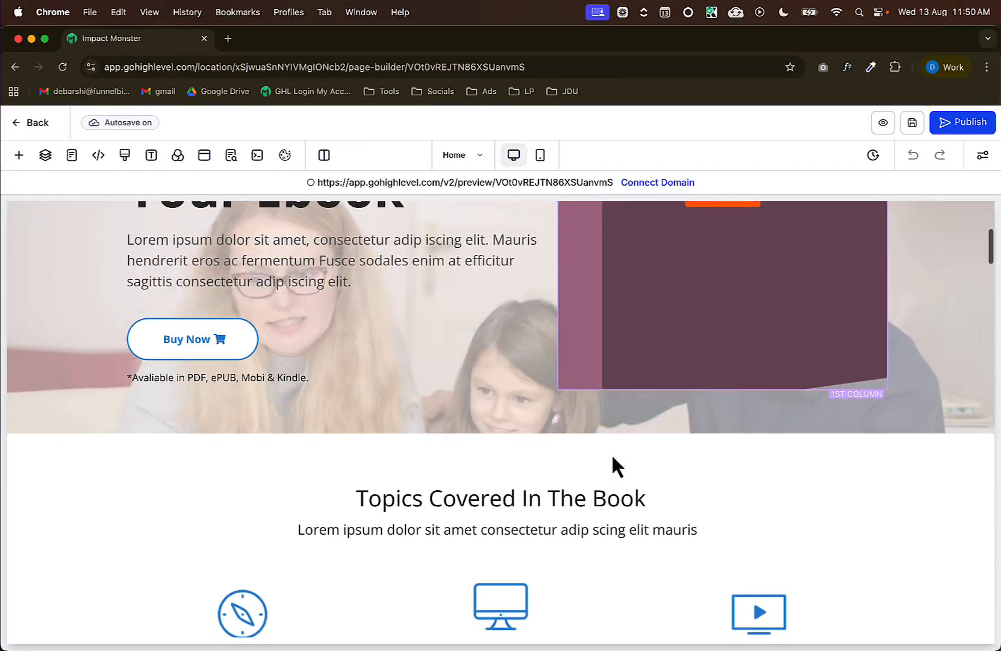
{"action": "scroll", "coordinate": [445, 354], "scroll_direction": "down", "scroll_amount": 2}
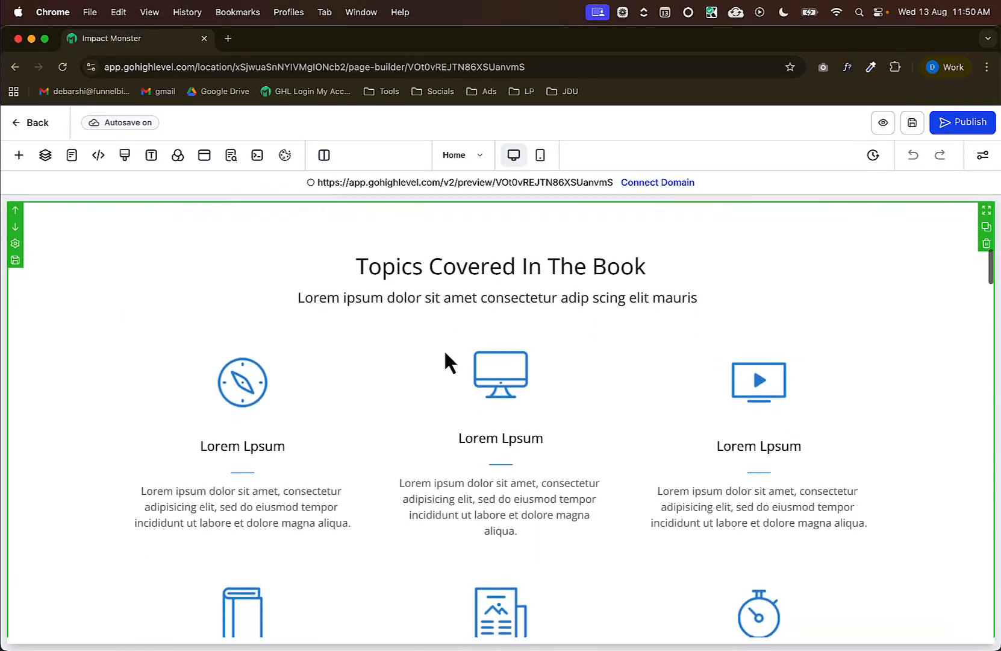
Compare the statistics band in the Figma design with the matching statistics section in the Chrome page builder.
{"action": "key", "text": "super+Tab"}
{"action": "scroll", "coordinate": [543, 371], "scroll_direction": "down", "scroll_amount": 5}
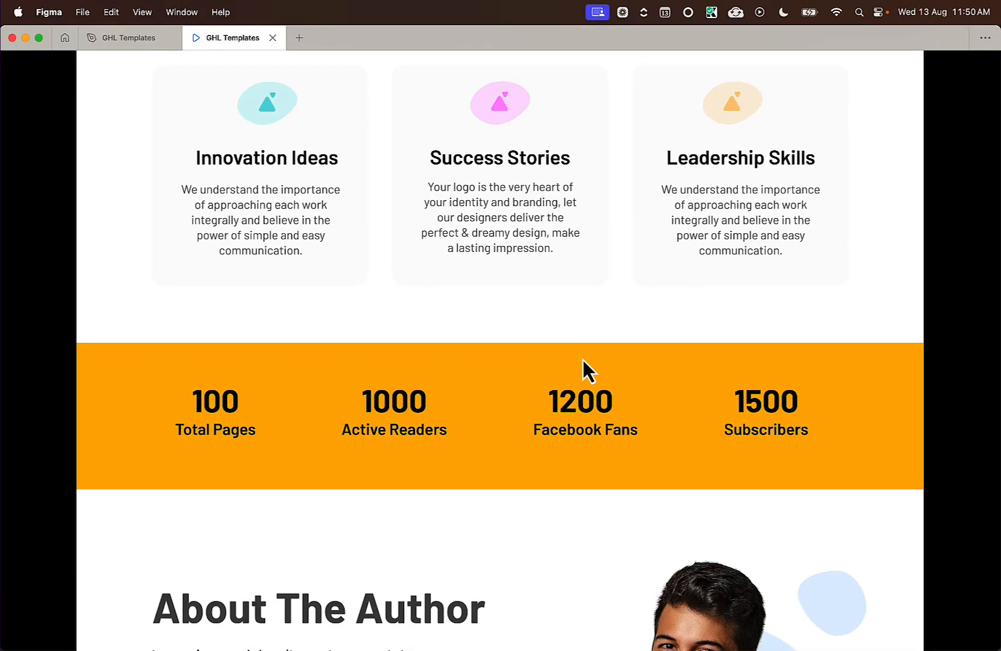
{"action": "scroll", "coordinate": [581, 367], "scroll_direction": "down", "scroll_amount": 3}
{"action": "key", "text": "super+Tab"}
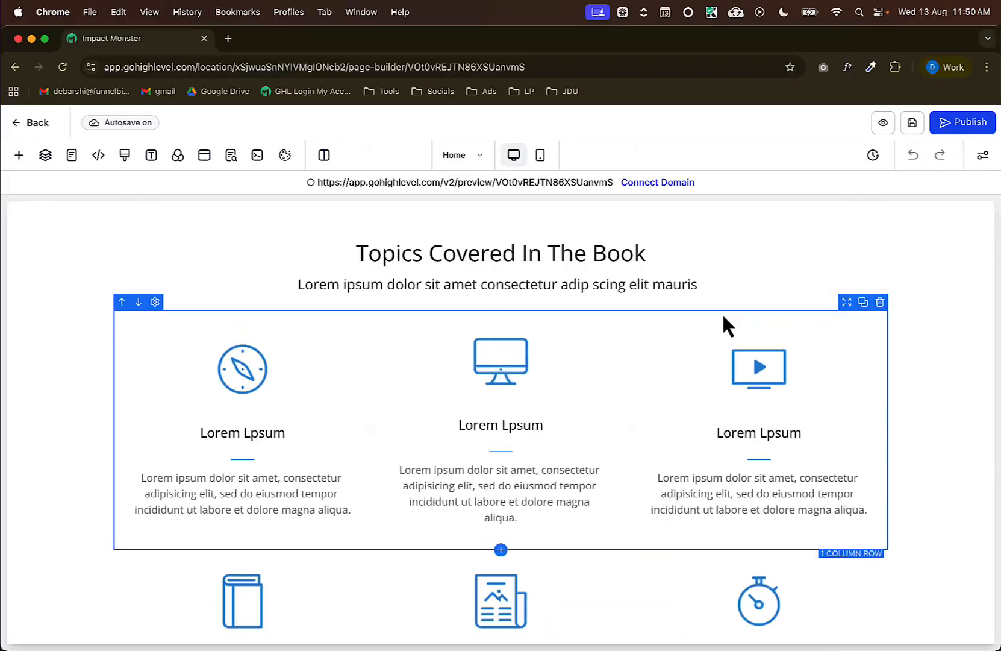
{"action": "scroll", "coordinate": [577, 340], "scroll_direction": "down", "scroll_amount": 10}
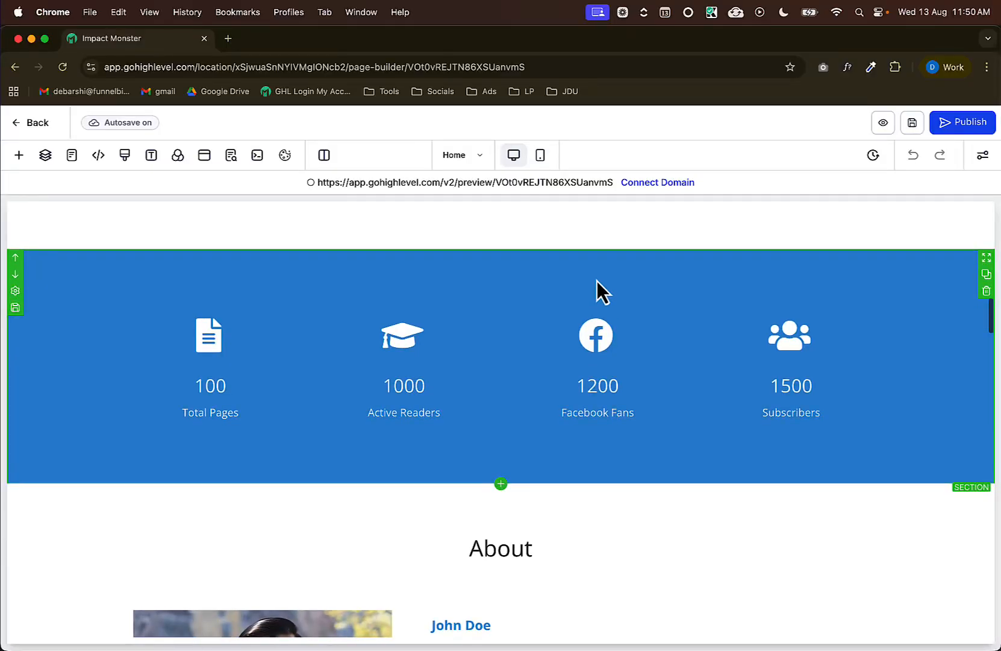
Compare the About The Author section in Figma with the About section of the page in Chrome.
{"action": "key", "text": "super+Tab"}
{"action": "scroll", "coordinate": [663, 307], "scroll_direction": "down", "scroll_amount": 4}
{"action": "scroll", "coordinate": [684, 308], "scroll_direction": "down", "scroll_amount": 1}
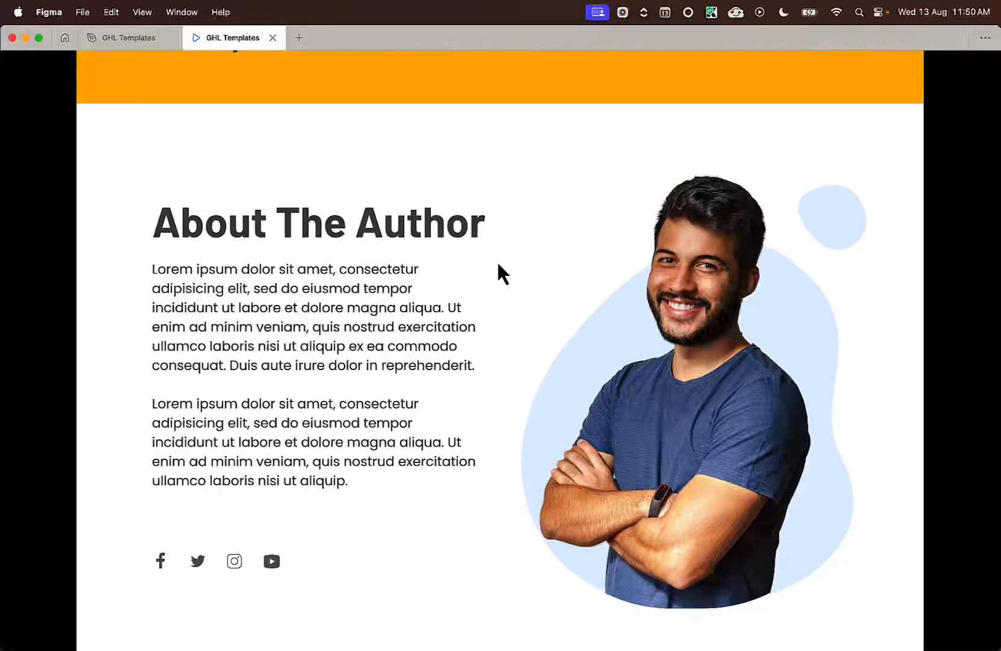
{"action": "key", "text": "super+Tab"}
{"action": "scroll", "coordinate": [655, 313], "scroll_direction": "down", "scroll_amount": 5}
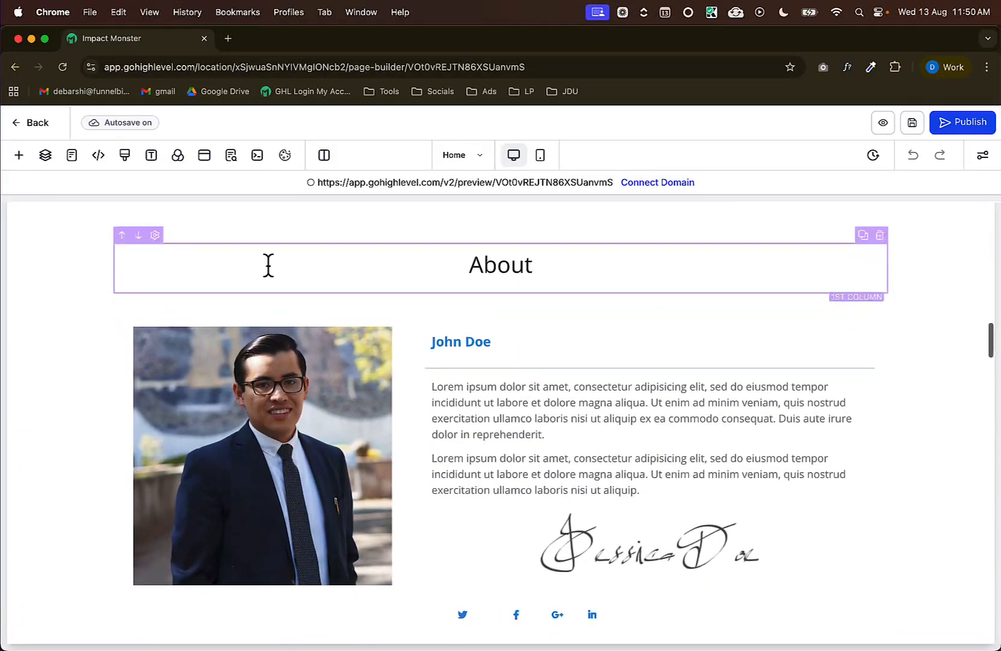
Compare the video, Pricing And Plans and reader review sections in Figma with their counterparts in the Chrome page builder.
{"action": "key", "text": "super+Tab"}
{"action": "scroll", "coordinate": [734, 313], "scroll_direction": "down", "scroll_amount": 10}
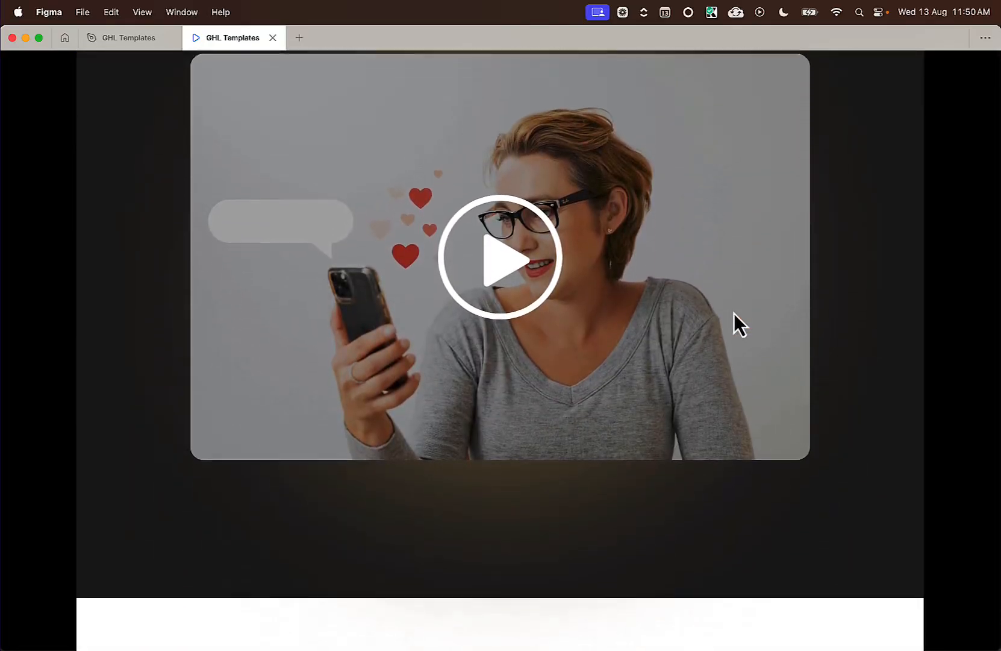
{"action": "scroll", "coordinate": [734, 313], "scroll_direction": "up", "scroll_amount": 2}
{"action": "scroll", "coordinate": [734, 313], "scroll_direction": "down", "scroll_amount": 10}
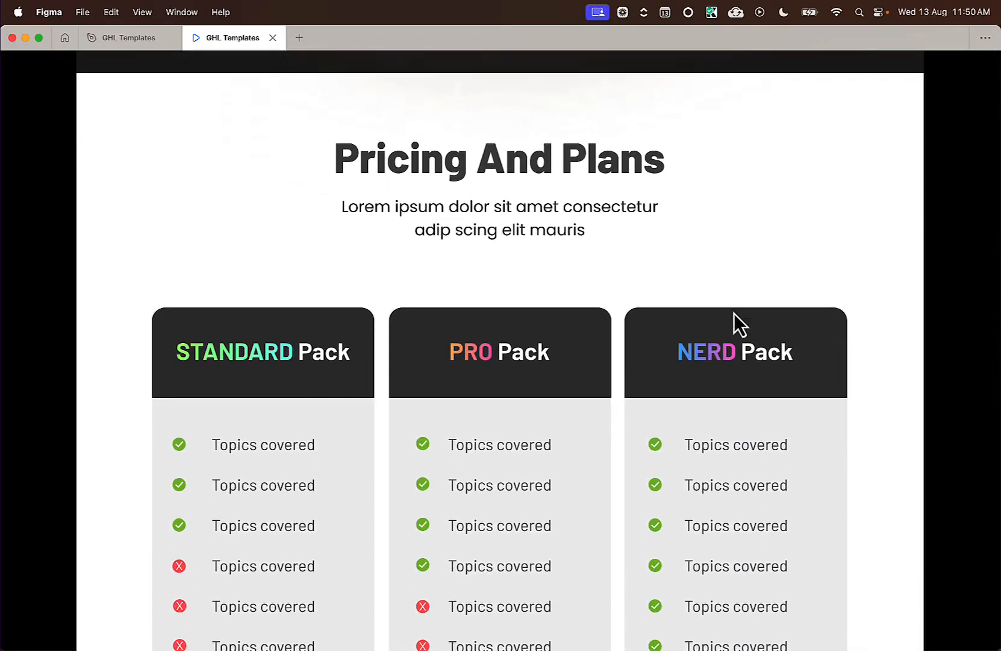
{"action": "scroll", "coordinate": [733, 312], "scroll_direction": "down", "scroll_amount": 12}
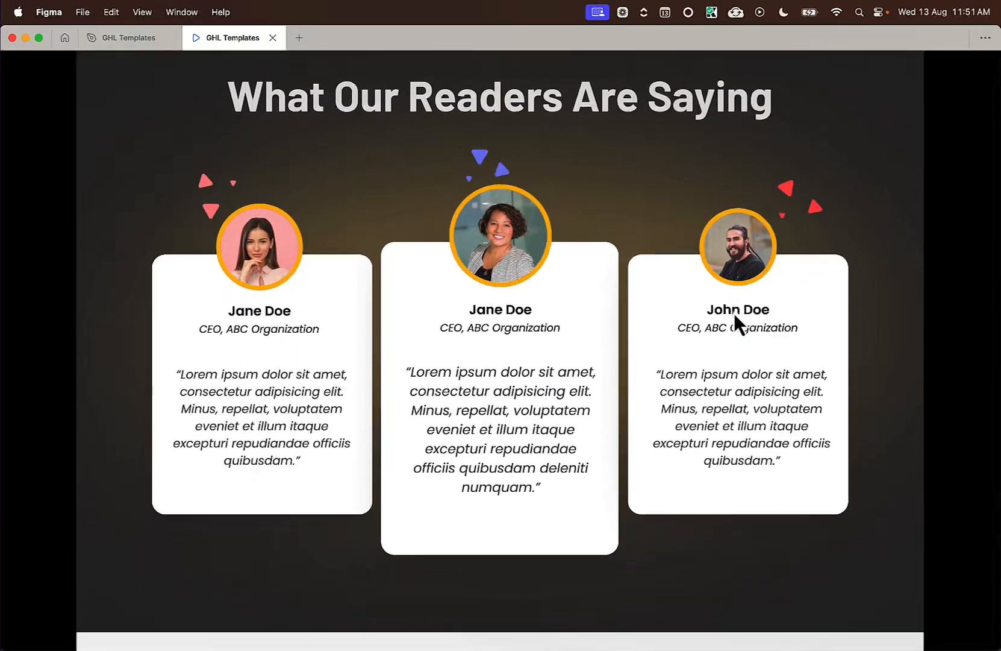
{"action": "scroll", "coordinate": [710, 307], "scroll_direction": "up", "scroll_amount": 1}
{"action": "key", "text": "super+Tab"}
{"action": "scroll", "coordinate": [496, 335], "scroll_direction": "down", "scroll_amount": 6}
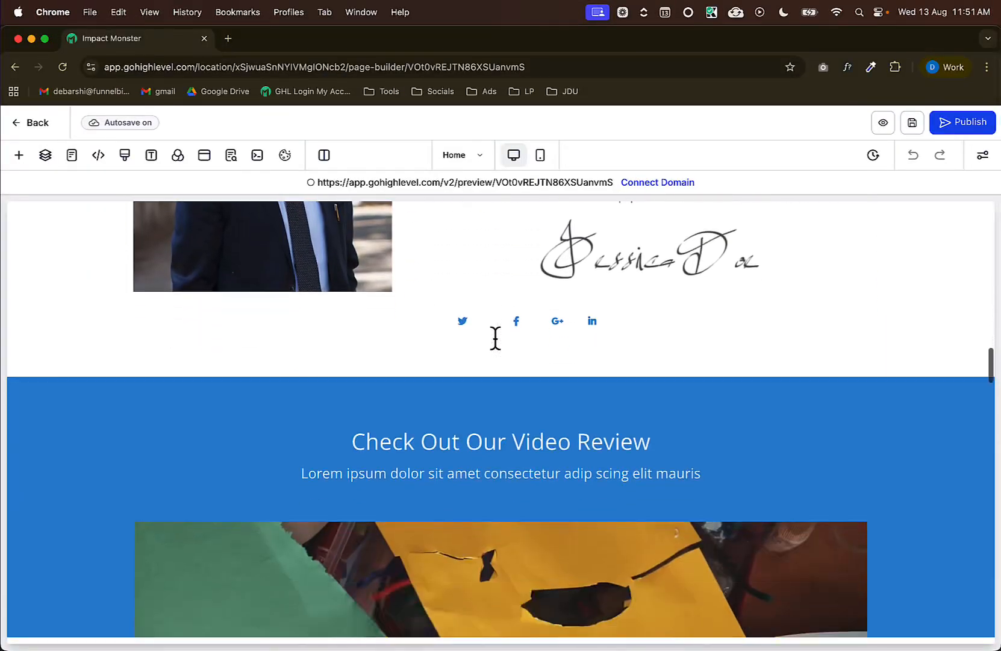
{"action": "scroll", "coordinate": [495, 338], "scroll_direction": "down", "scroll_amount": 10}
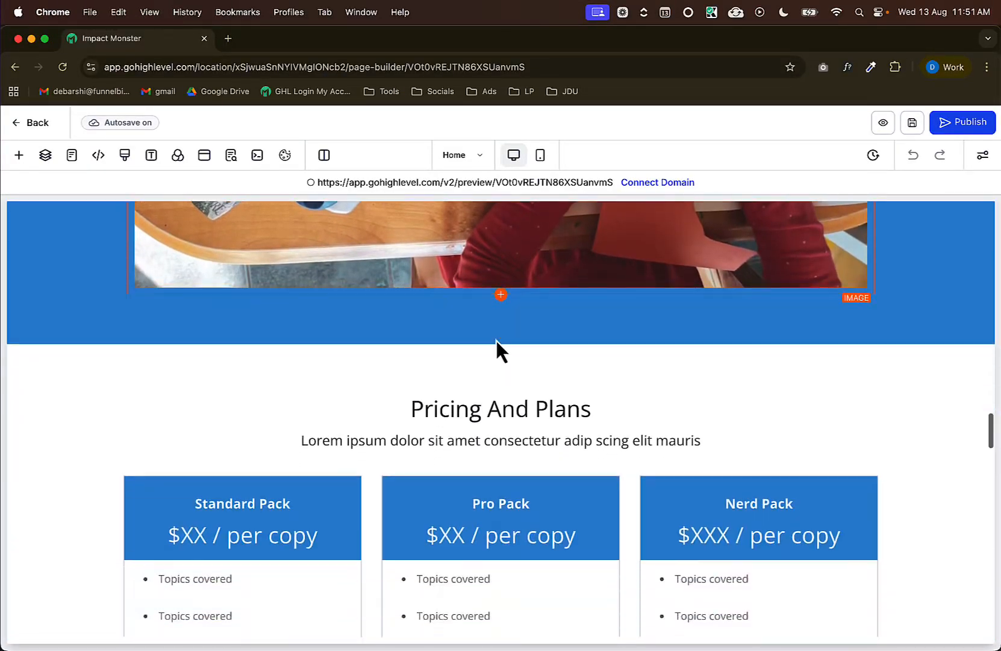
{"action": "scroll", "coordinate": [496, 338], "scroll_direction": "down", "scroll_amount": 8}
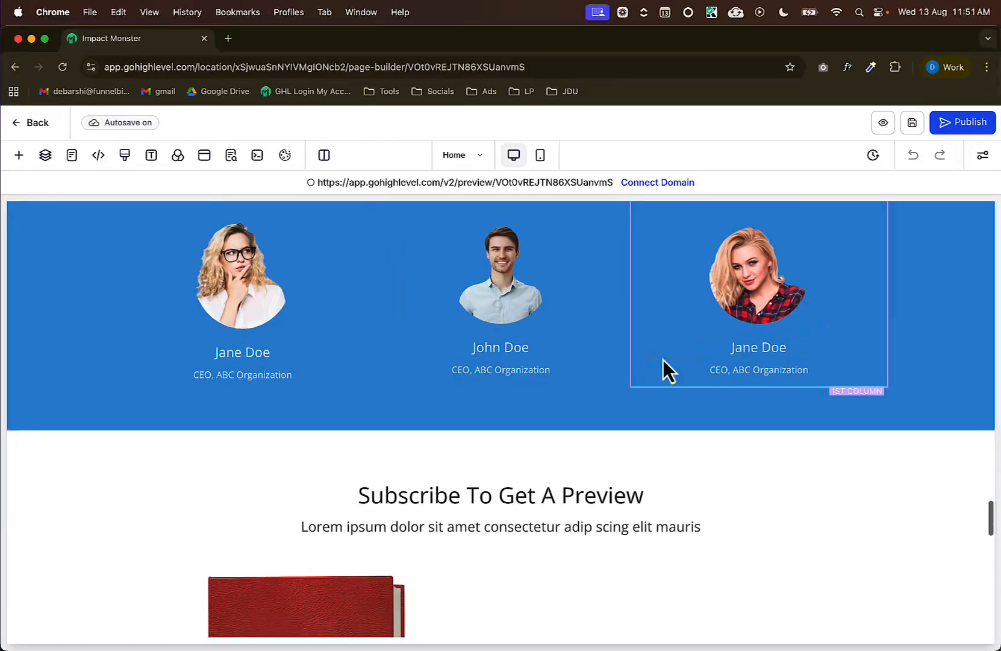
Compare the Subscribe To Get A Preview section in Figma with its page builder counterpart in Chrome, then view the builder's FAQ and contact sections.
{"action": "key", "text": "super+Tab"}
{"action": "scroll", "coordinate": [779, 385], "scroll_direction": "down", "scroll_amount": 6}
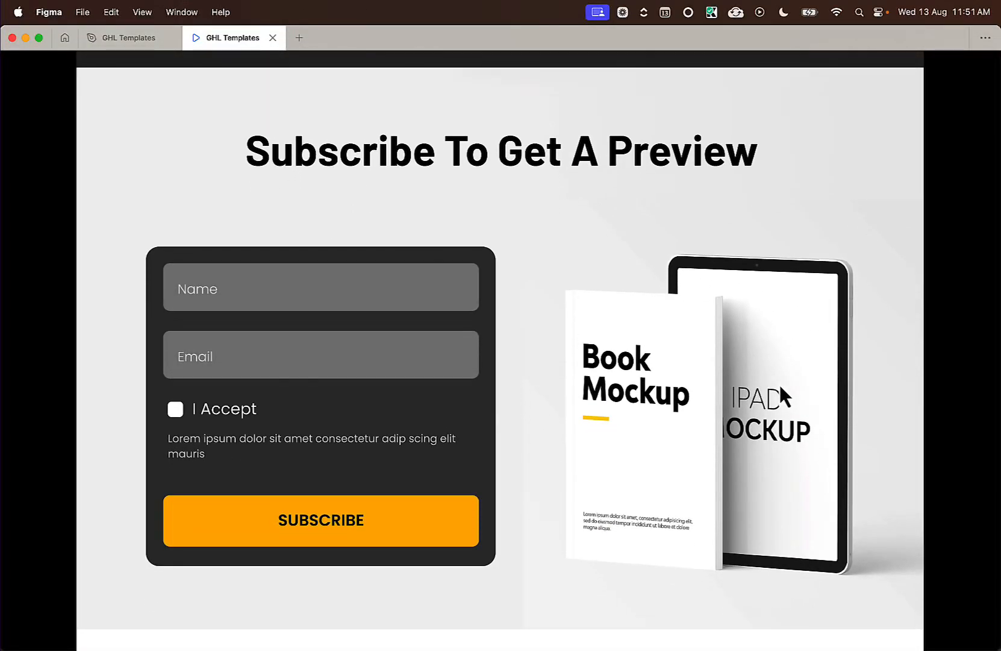
{"action": "key", "text": "super+Tab"}
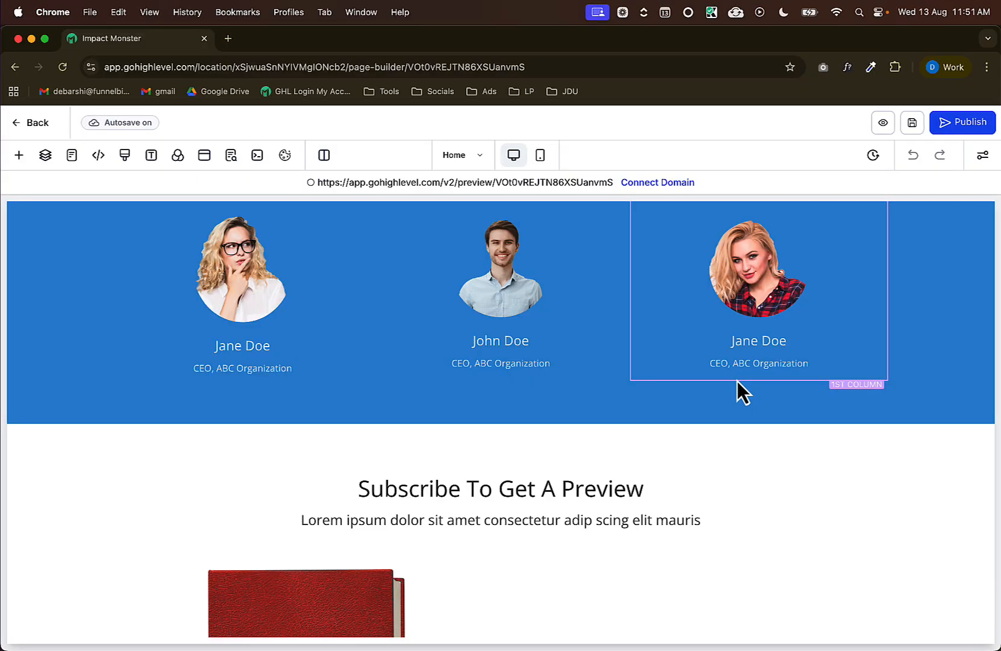
{"action": "scroll", "coordinate": [738, 389], "scroll_direction": "down", "scroll_amount": 10}
{"action": "scroll", "coordinate": [738, 380], "scroll_direction": "up", "scroll_amount": 2}
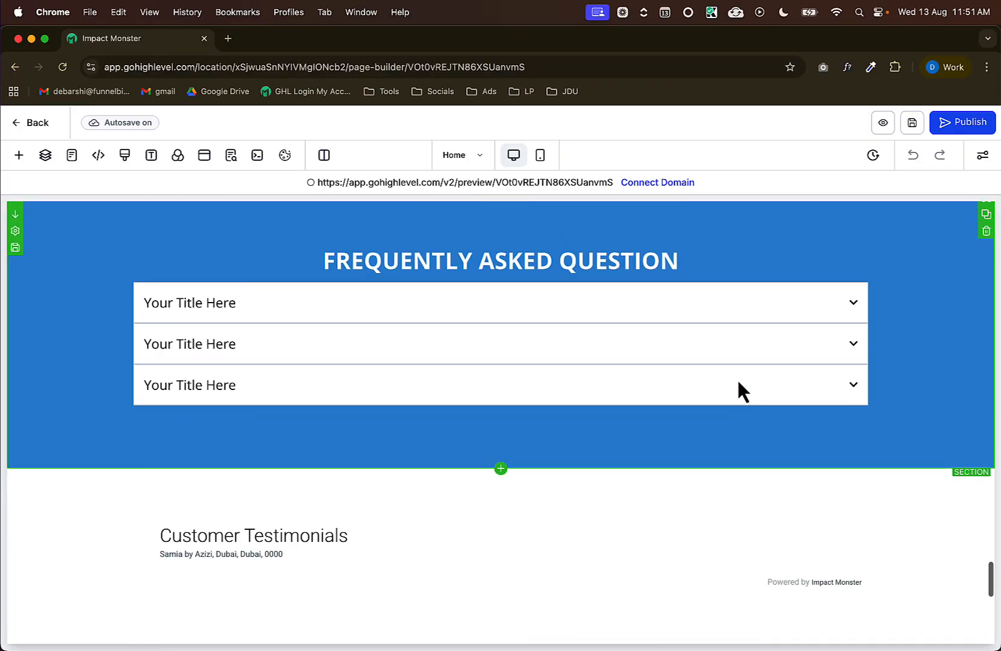
{"action": "scroll", "coordinate": [738, 380], "scroll_direction": "down", "scroll_amount": 6}
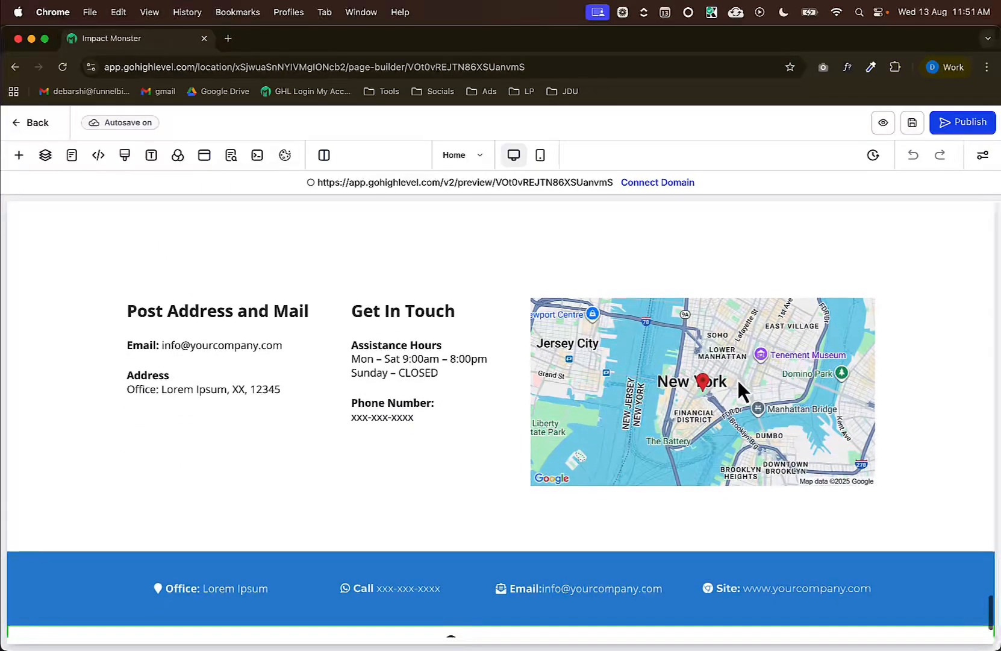
Compare the A Platform to Sell Your Ebook banner and contact footer in Figma with the closing sections of the page in Chrome.
{"action": "key", "text": "super+Tab"}
{"action": "scroll", "coordinate": [753, 387], "scroll_direction": "down", "scroll_amount": 6}
{"action": "scroll", "coordinate": [752, 388], "scroll_direction": "down", "scroll_amount": 10}
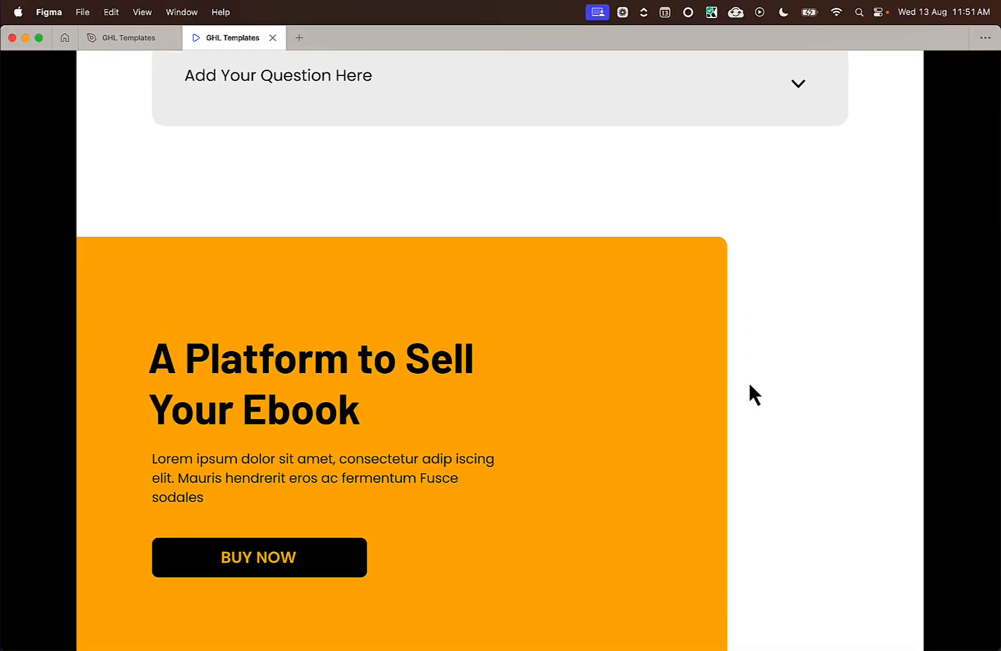
{"action": "scroll", "coordinate": [752, 388], "scroll_direction": "up", "scroll_amount": 1}
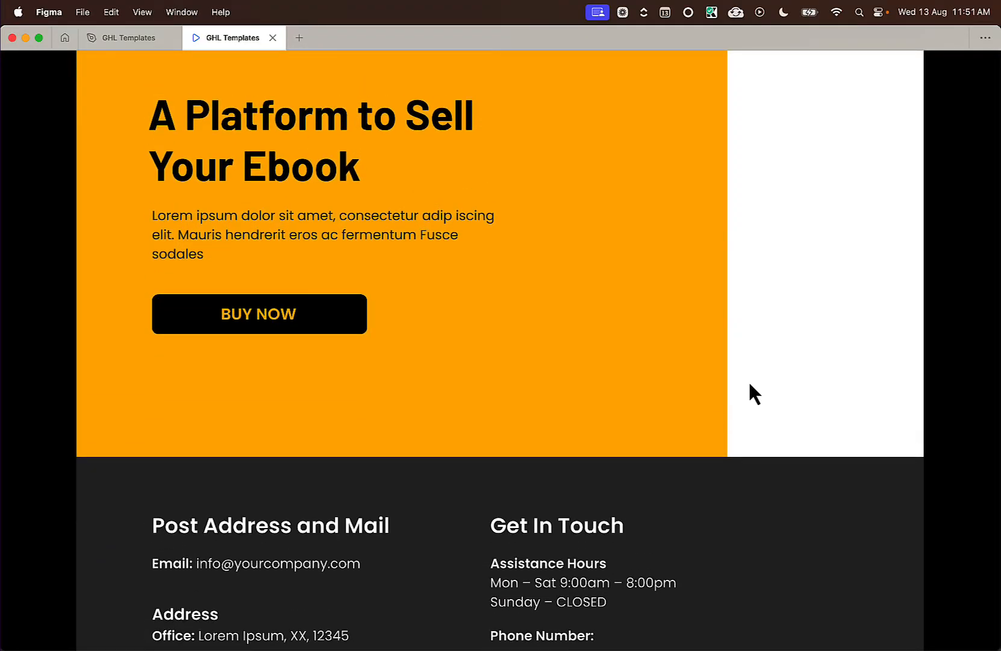
{"action": "scroll", "coordinate": [751, 392], "scroll_direction": "up", "scroll_amount": 2}
{"action": "key", "text": "super+Tab"}
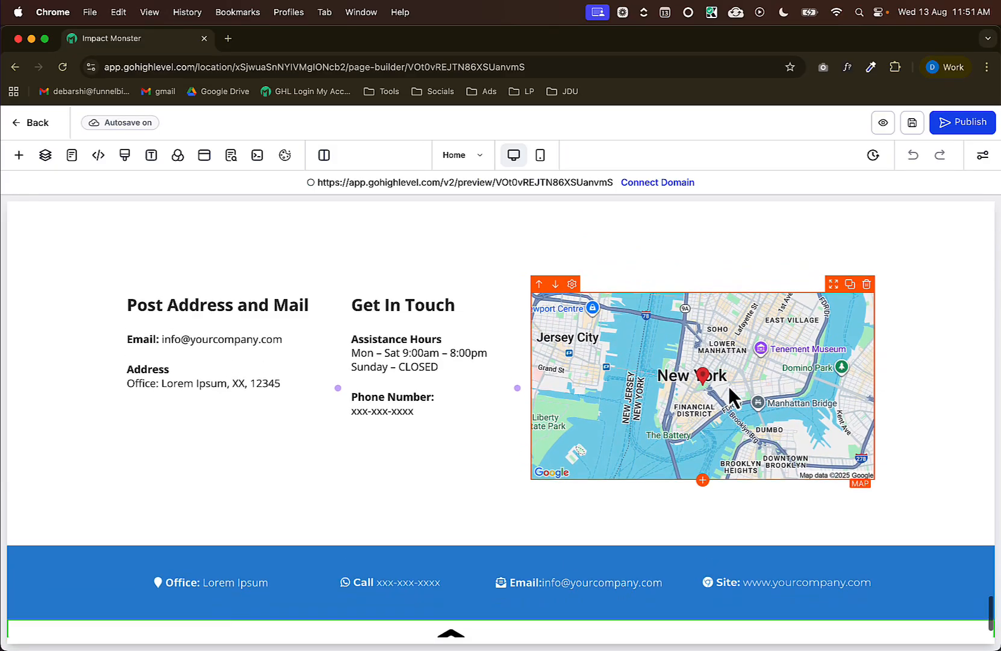
{"action": "scroll", "coordinate": [694, 362], "scroll_direction": "up", "scroll_amount": 2}
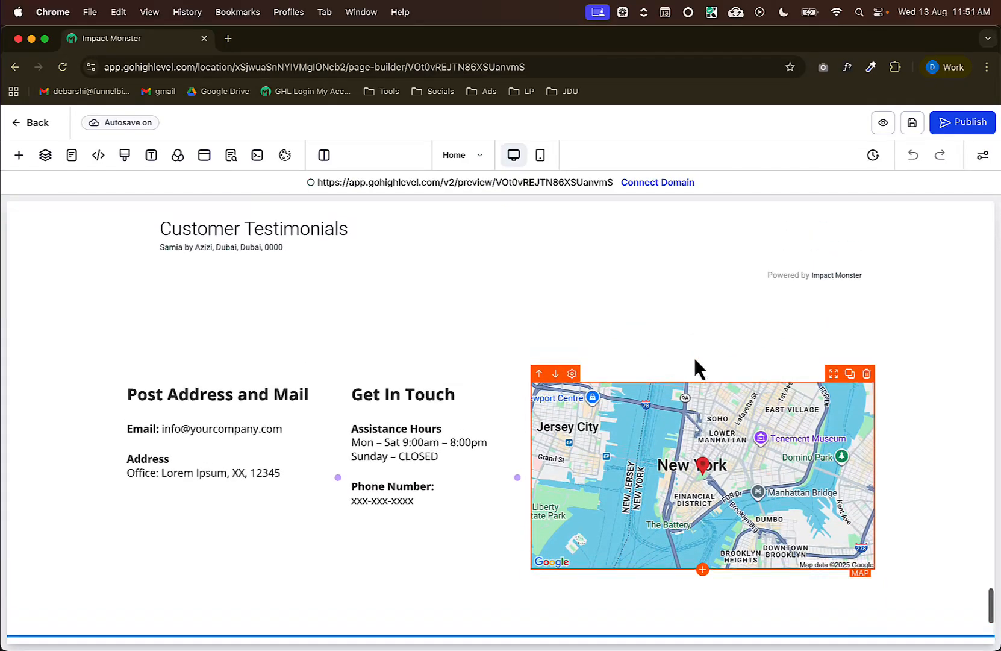
{"action": "scroll", "coordinate": [816, 408], "scroll_direction": "up", "scroll_amount": 5}
Switch to Figma and review the design upward from the contact footer through the FAQ section.
{"action": "key", "text": "super+Tab"}
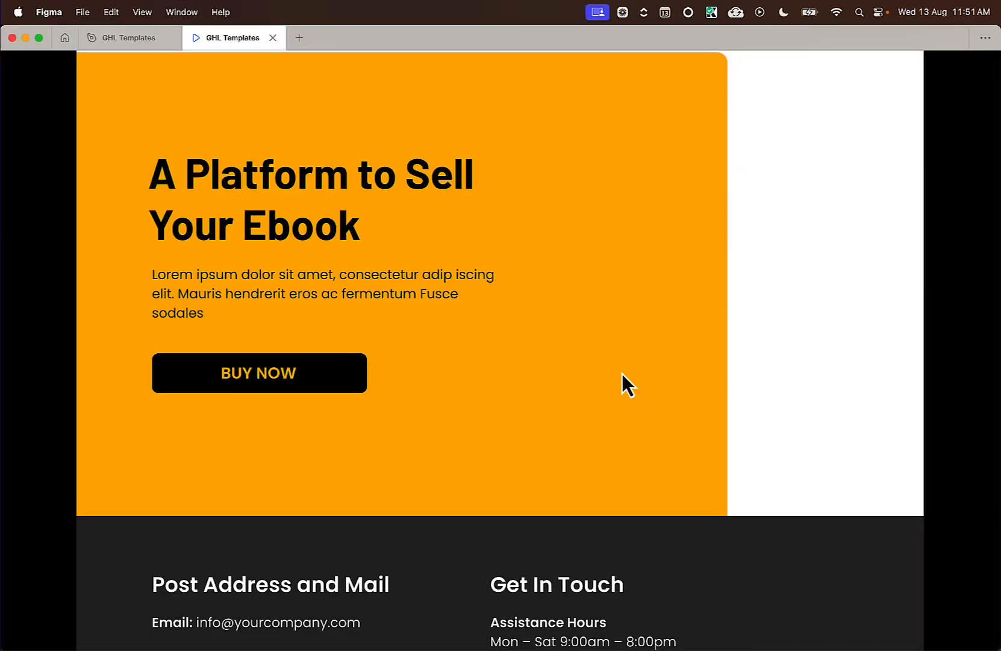
{"action": "scroll", "coordinate": [691, 374], "scroll_direction": "down", "scroll_amount": 1}
{"action": "scroll", "coordinate": [691, 374], "scroll_direction": "down", "scroll_amount": 2}
{"action": "scroll", "coordinate": [691, 374], "scroll_direction": "up", "scroll_amount": 15}
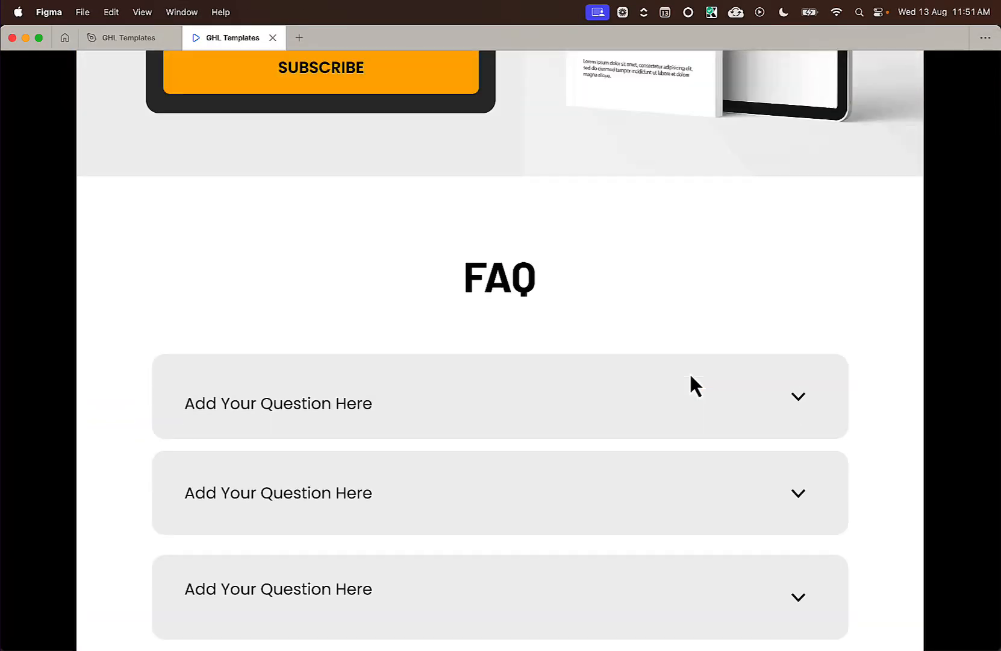
{"action": "scroll", "coordinate": [689, 371], "scroll_direction": "up", "scroll_amount": 20}
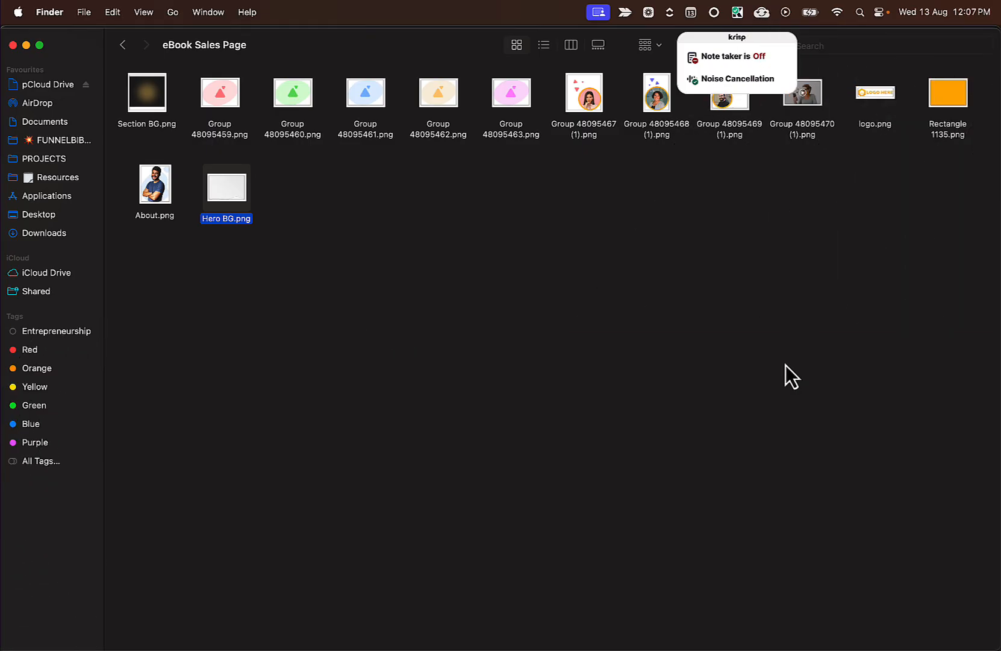
Clear the file selection in the eBook Sales Page folder and review the Template frame in Figma down to About The Author.
{"action": "left_click", "coordinate": [512, 313]}
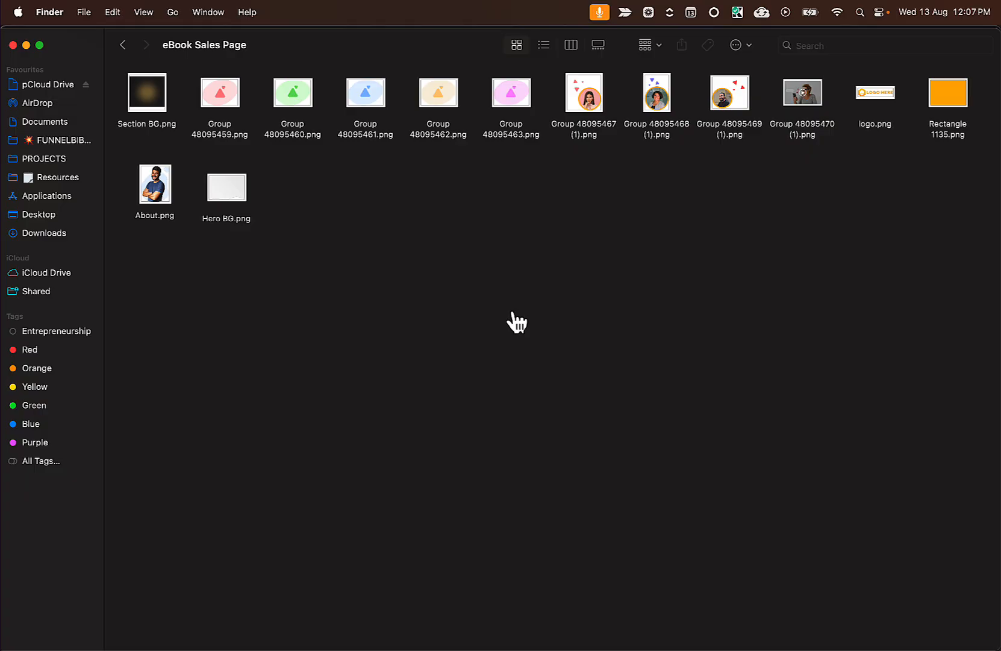
{"action": "key", "text": "super+Tab"}
{"action": "scroll", "coordinate": [504, 303], "scroll_direction": "down", "scroll_amount": 1}
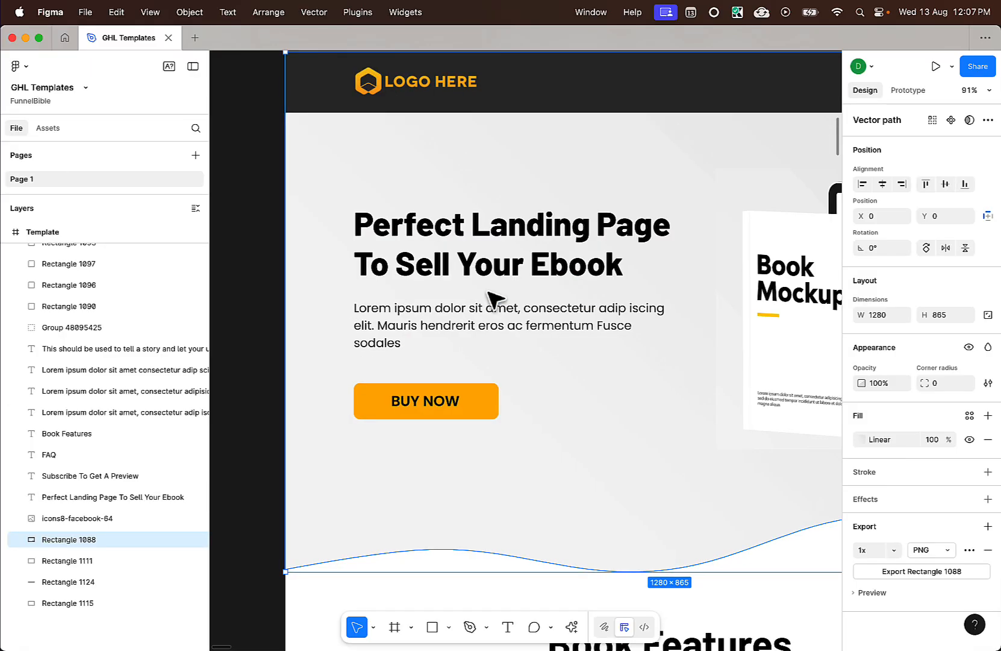
{"action": "scroll", "coordinate": [490, 295], "scroll_direction": "down", "scroll_amount": 3}
{"action": "scroll", "coordinate": [489, 294], "scroll_direction": "down", "scroll_amount": 5}
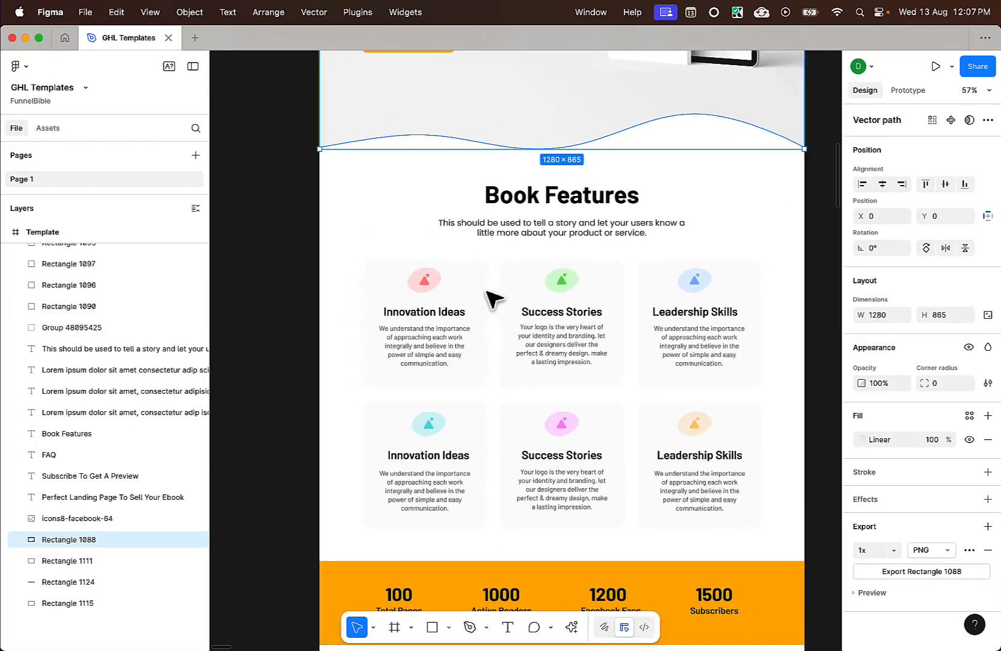
{"action": "scroll", "coordinate": [492, 298], "scroll_direction": "right", "scroll_amount": 2}
{"action": "scroll", "coordinate": [492, 297], "scroll_direction": "down", "scroll_amount": 3}
Open the header section's settings in the Chrome page builder and look up the header bar's fill colour in Figma.
{"action": "key", "text": "super+Tab"}
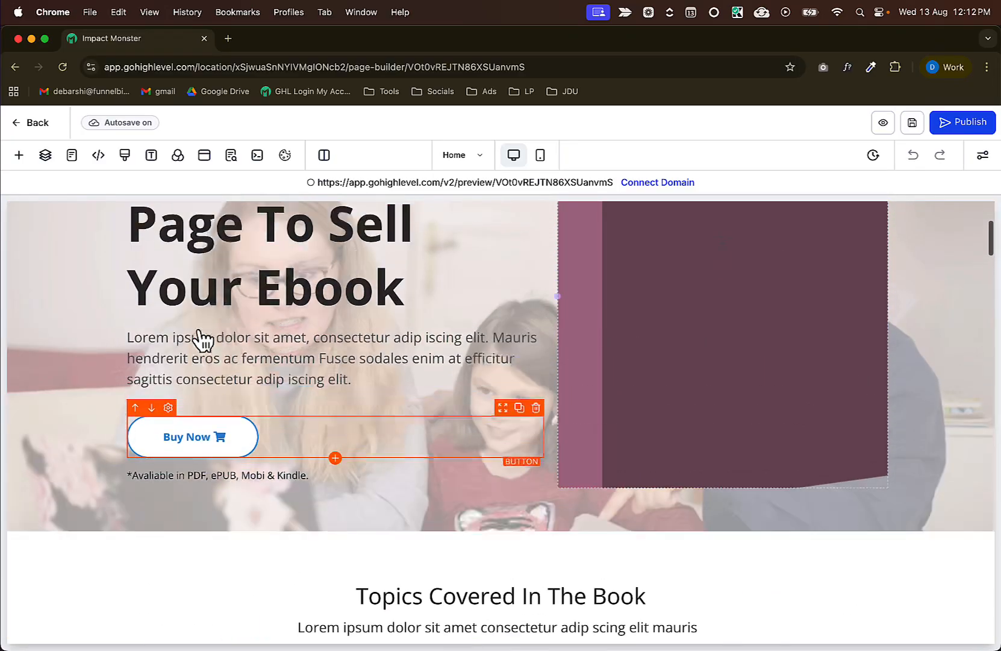
{"action": "scroll", "coordinate": [199, 331], "scroll_direction": "up", "scroll_amount": 5}
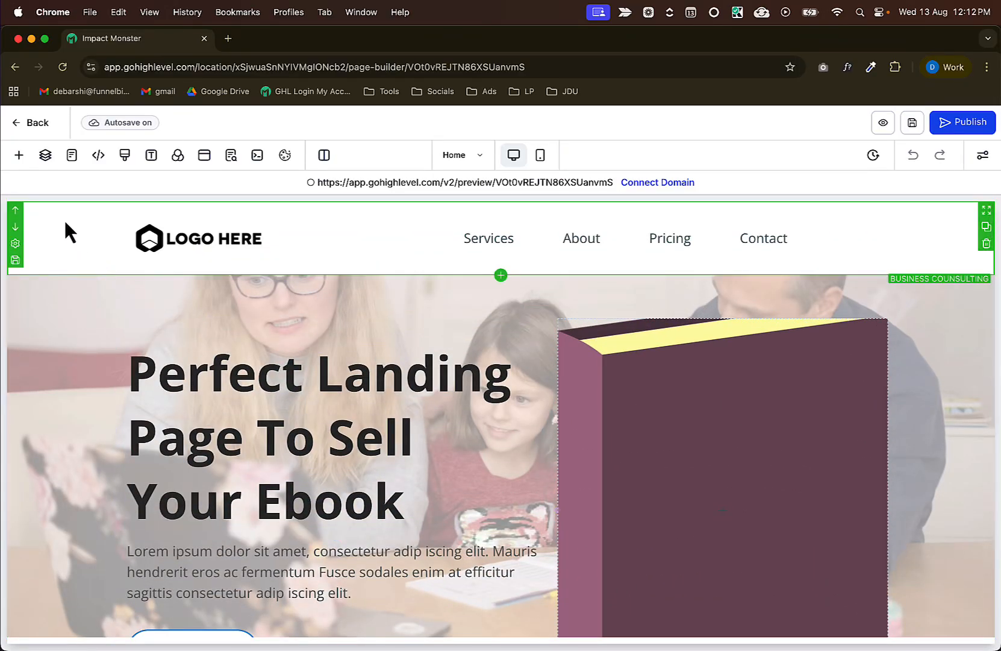
{"action": "left_click", "coordinate": [62, 218]}
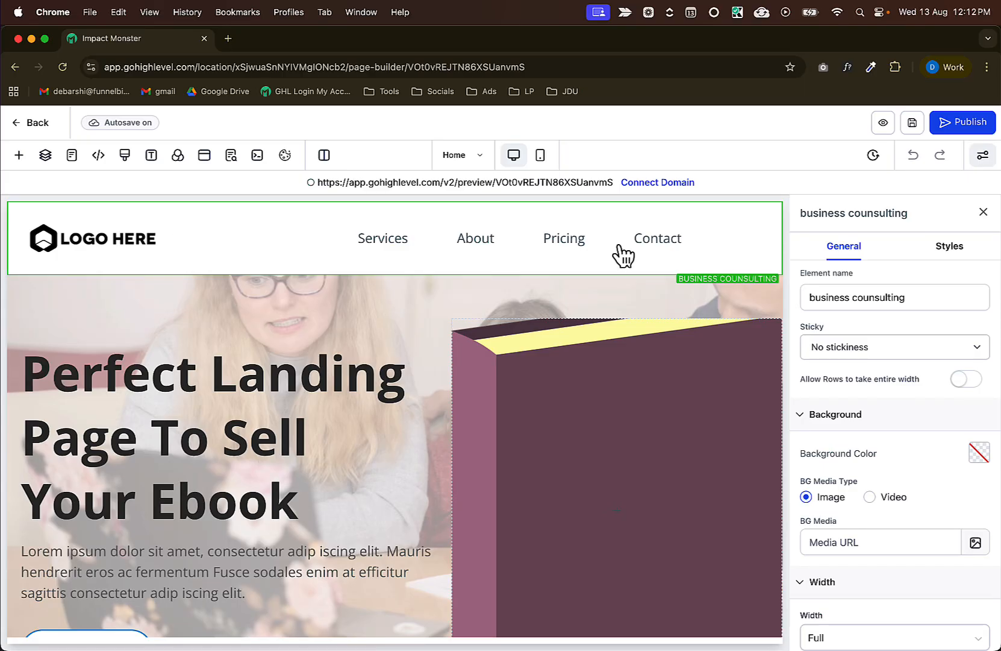
{"action": "key", "text": "super+Tab"}
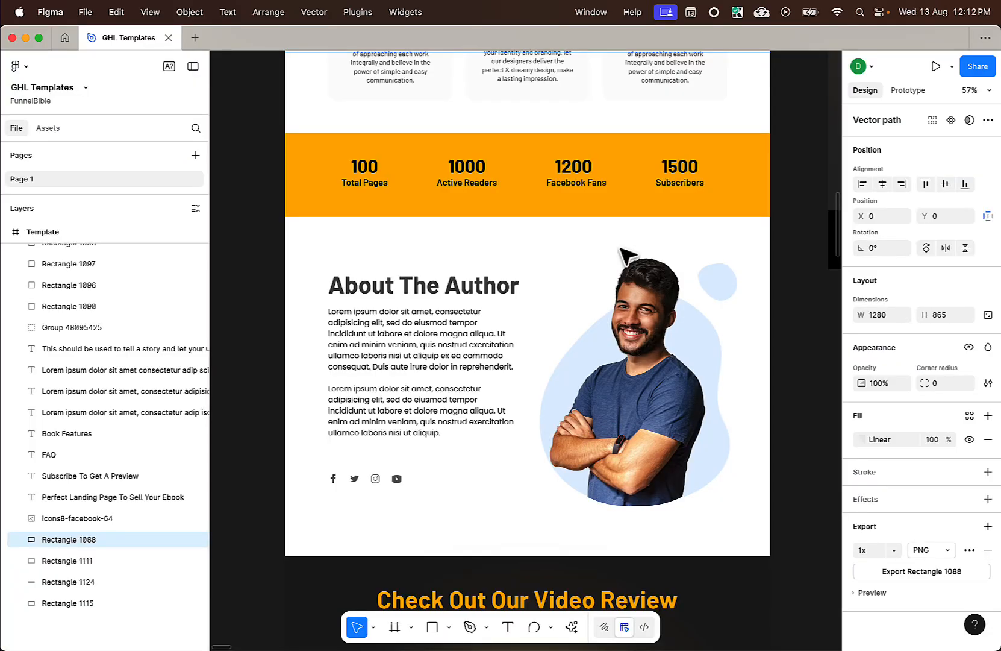
{"action": "scroll", "coordinate": [532, 324], "scroll_direction": "up", "scroll_amount": 10}
{"action": "scroll", "coordinate": [534, 326], "scroll_direction": "down", "scroll_amount": 2}
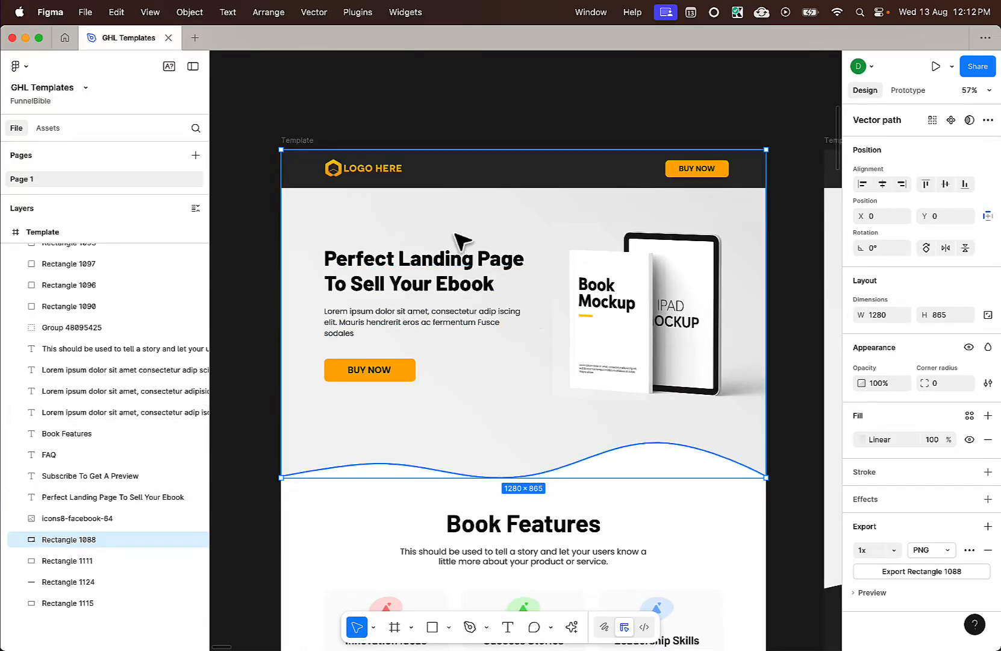
{"action": "left_click", "coordinate": [447, 178]}
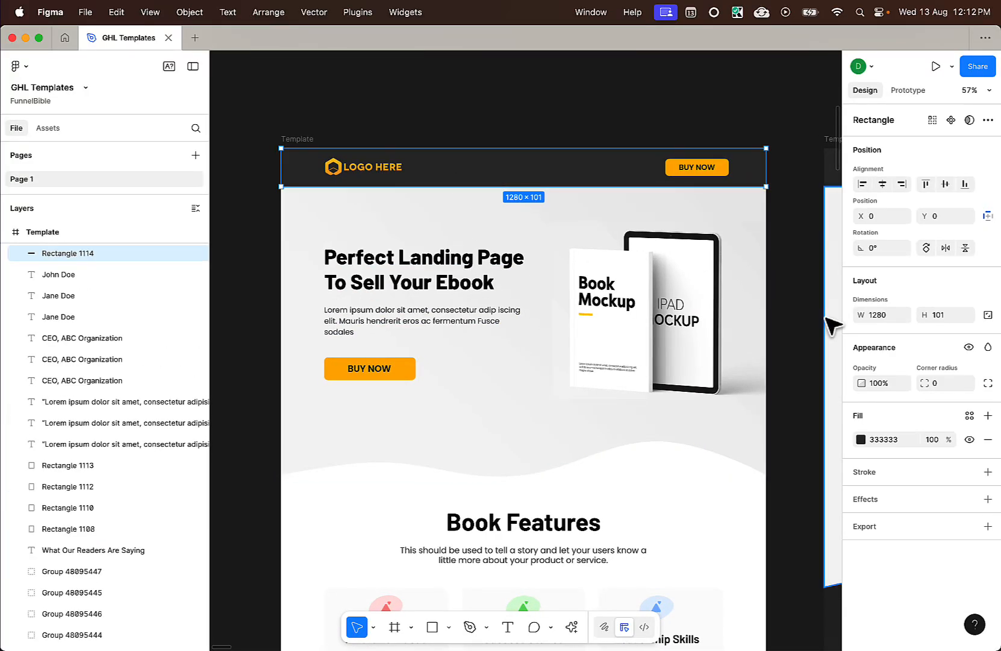
{"action": "left_click", "coordinate": [861, 438]}
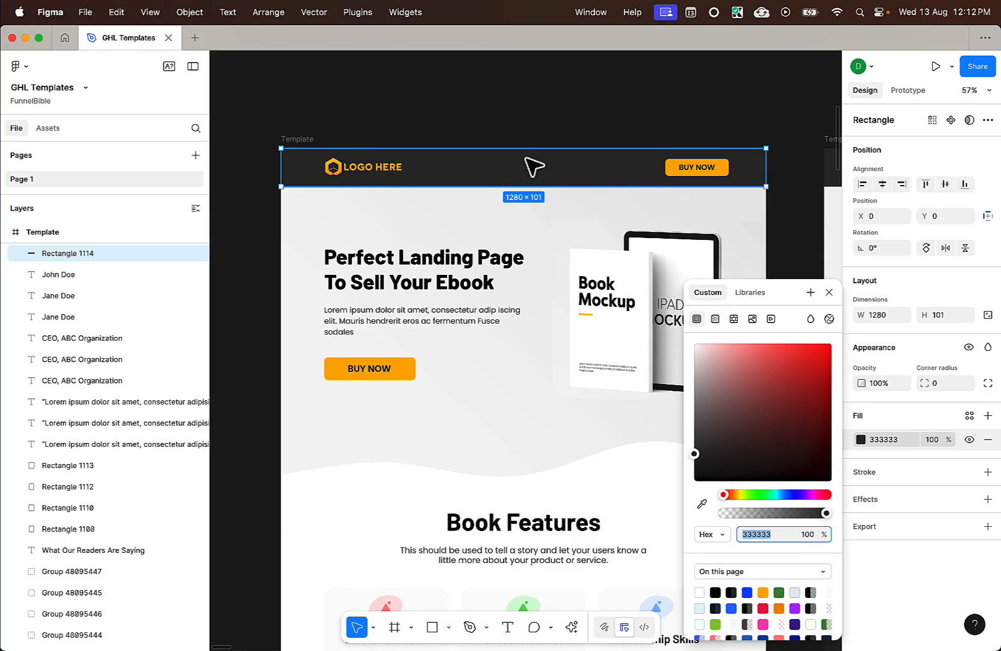
Switch back to Chrome, select the page's first section from the layer list and rename it Header Navigation.
{"action": "key", "text": "super+Tab"}
{"action": "left_click", "coordinate": [534, 203]}
{"action": "left_click", "coordinate": [45, 155]}
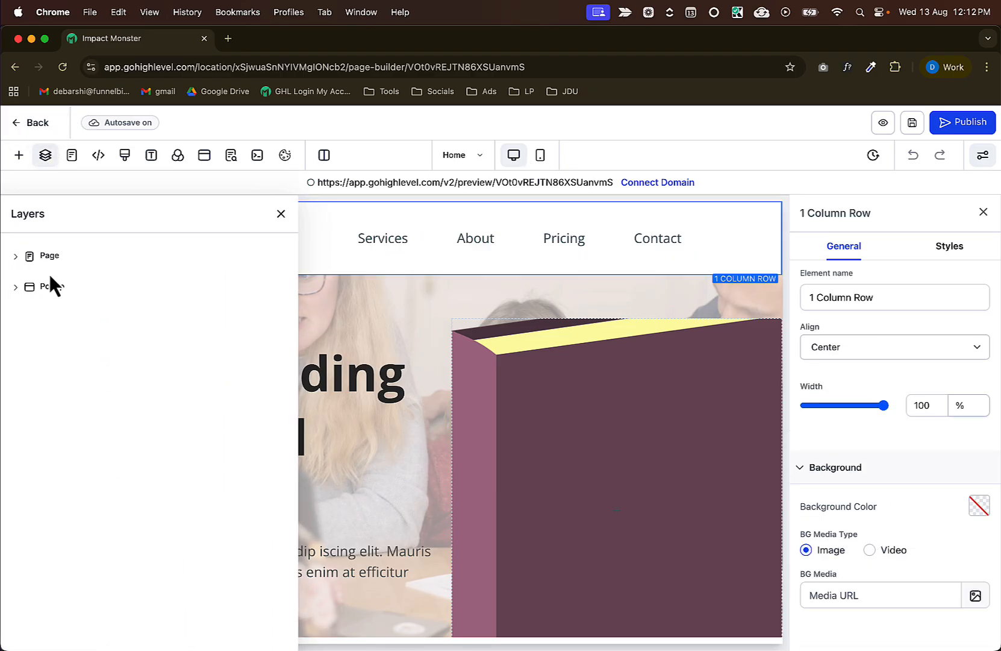
{"action": "left_click", "coordinate": [37, 259]}
{"action": "left_click", "coordinate": [85, 283]}
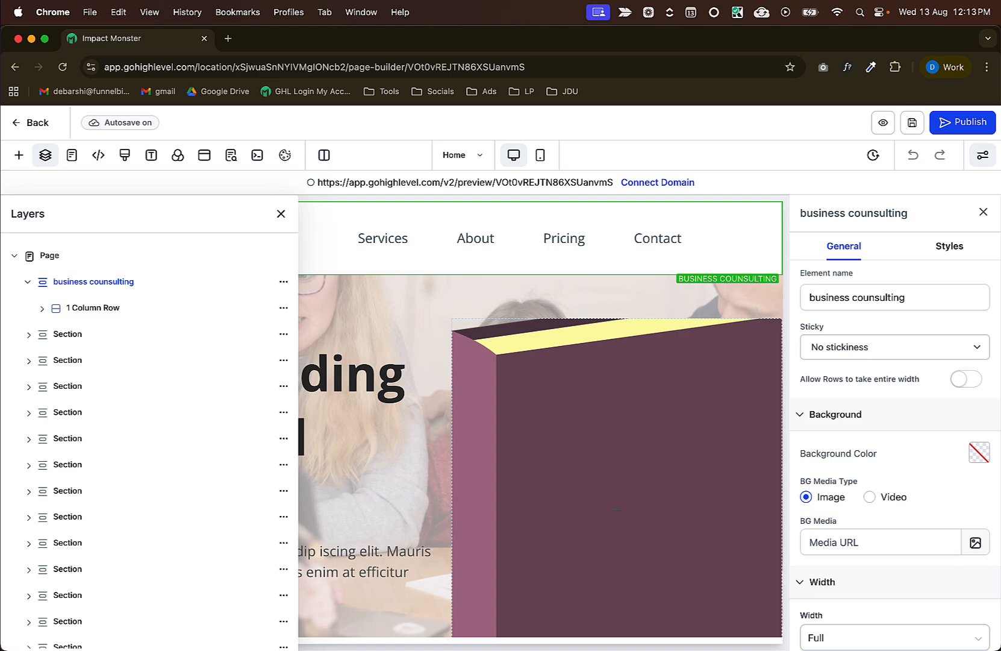
{"action": "left_click", "coordinate": [85, 283]}
{"action": "left_click", "coordinate": [87, 283]}
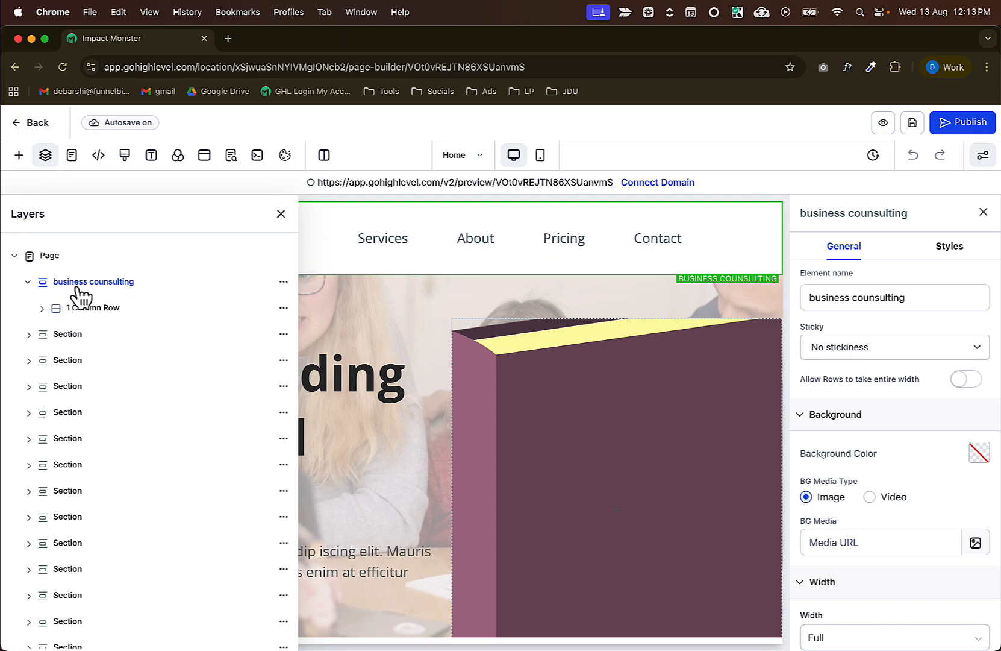
{"action": "triple_click", "coordinate": [852, 292]}
{"action": "type", "text": "Header Navigation"}
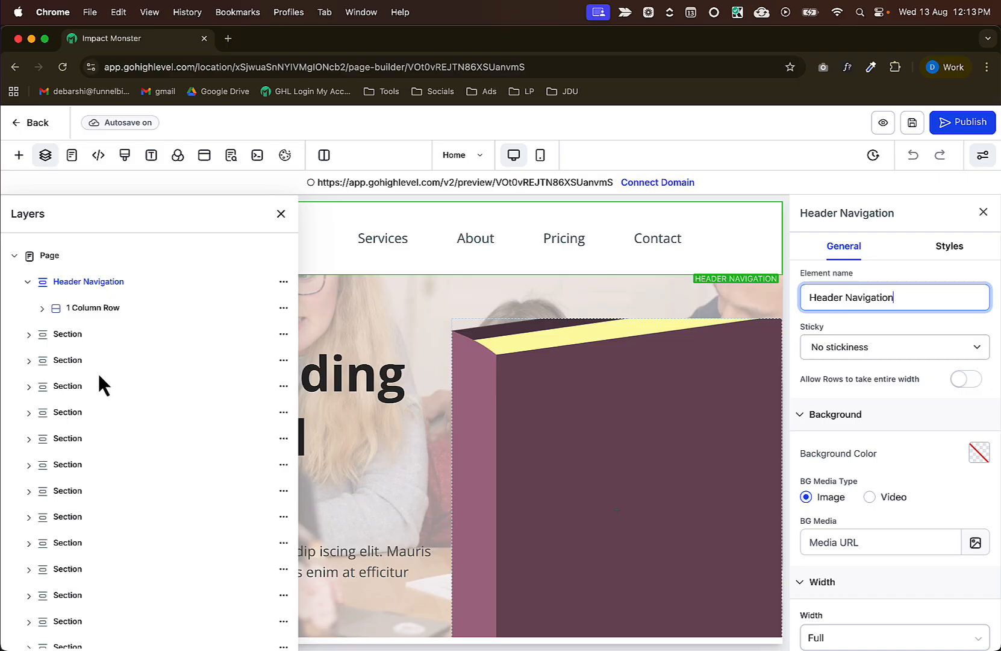
Set the Header Navigation section's background to the custom colour #333333.
{"action": "left_click", "coordinate": [280, 215]}
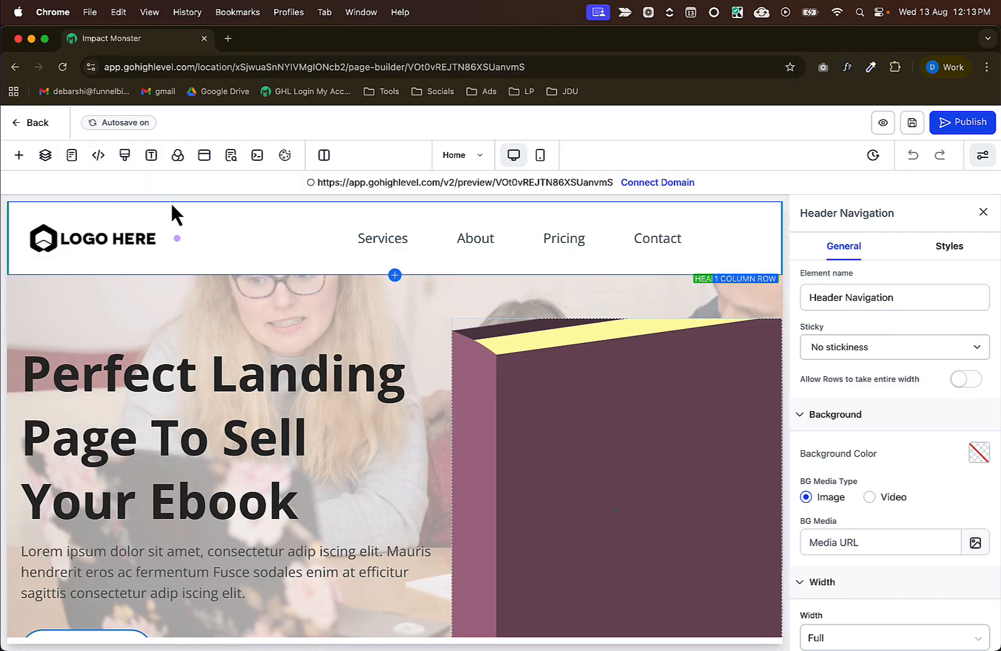
{"action": "left_click", "coordinate": [982, 457]}
{"action": "left_click", "coordinate": [970, 402]}
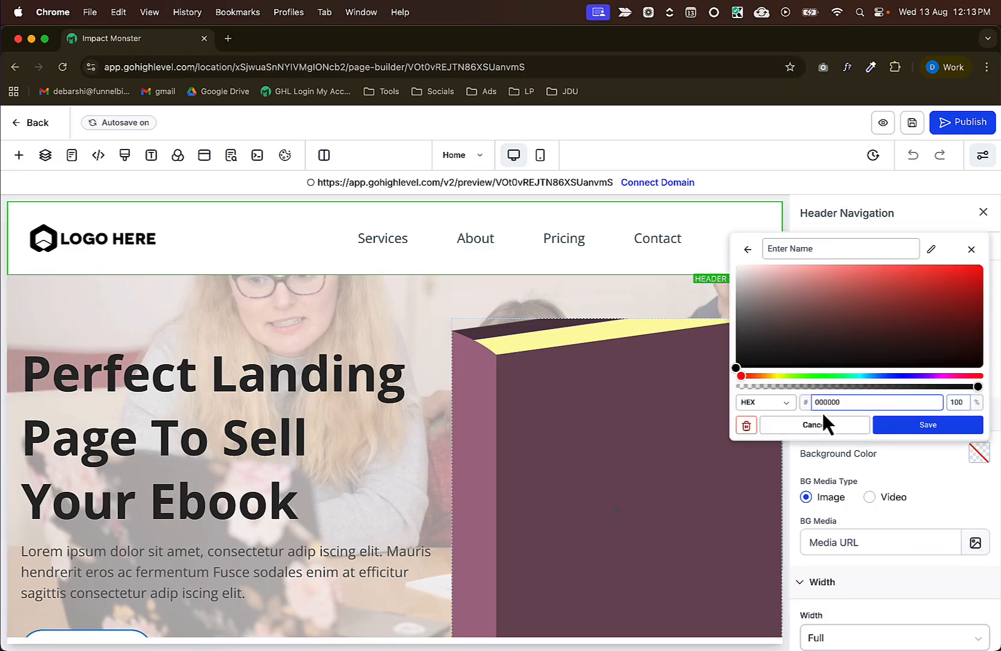
{"action": "left_click", "coordinate": [836, 403]}
{"action": "double_click", "coordinate": [836, 403]}
{"action": "type", "text": "333333"}
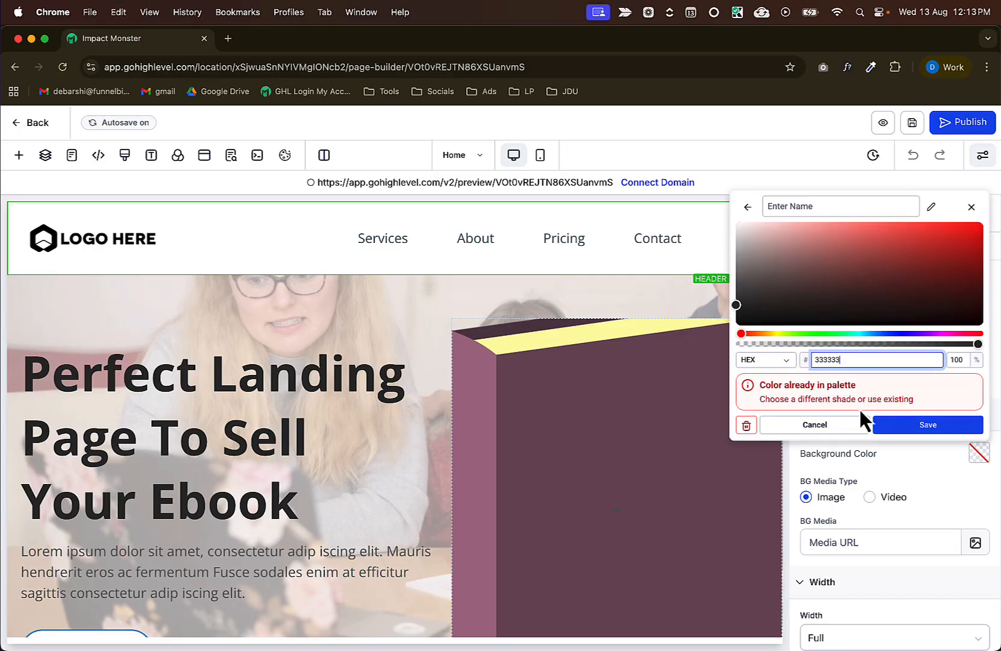
{"action": "left_click", "coordinate": [913, 426]}
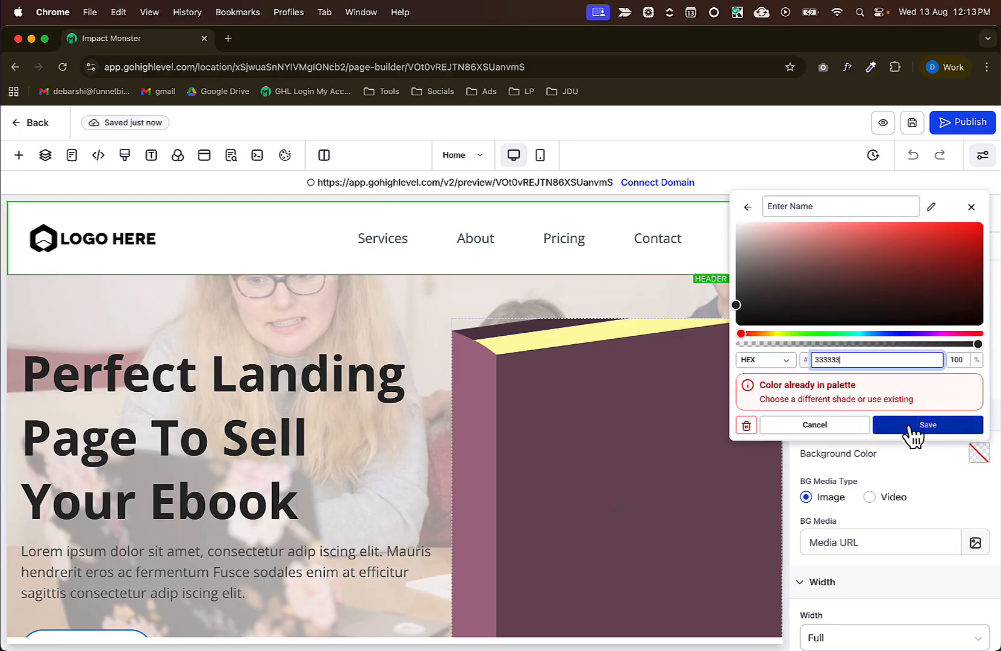
{"action": "left_click", "coordinate": [910, 426]}
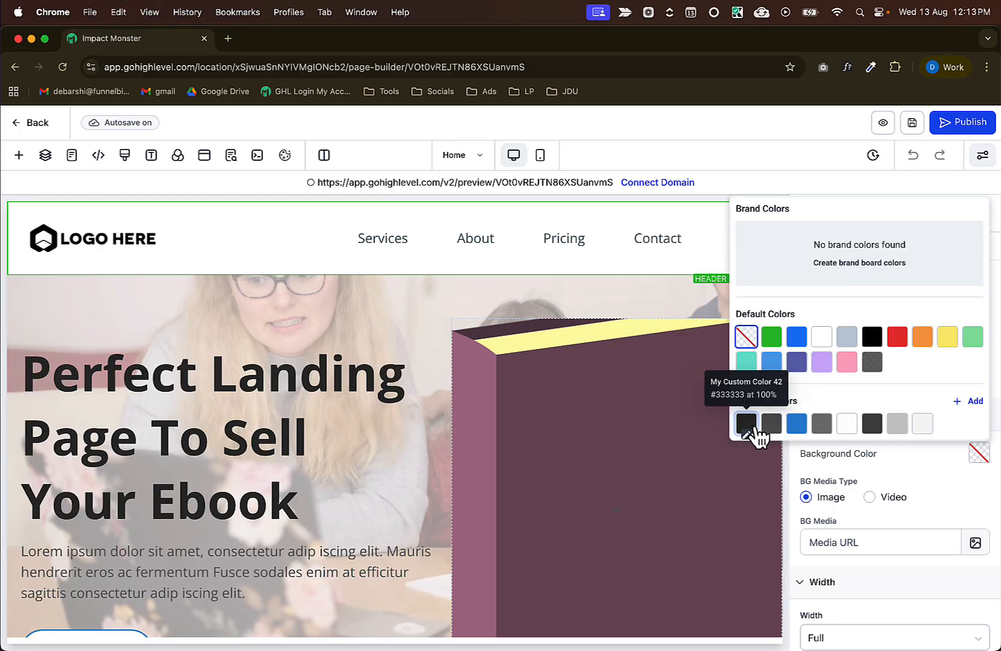
{"action": "left_click", "coordinate": [749, 424]}
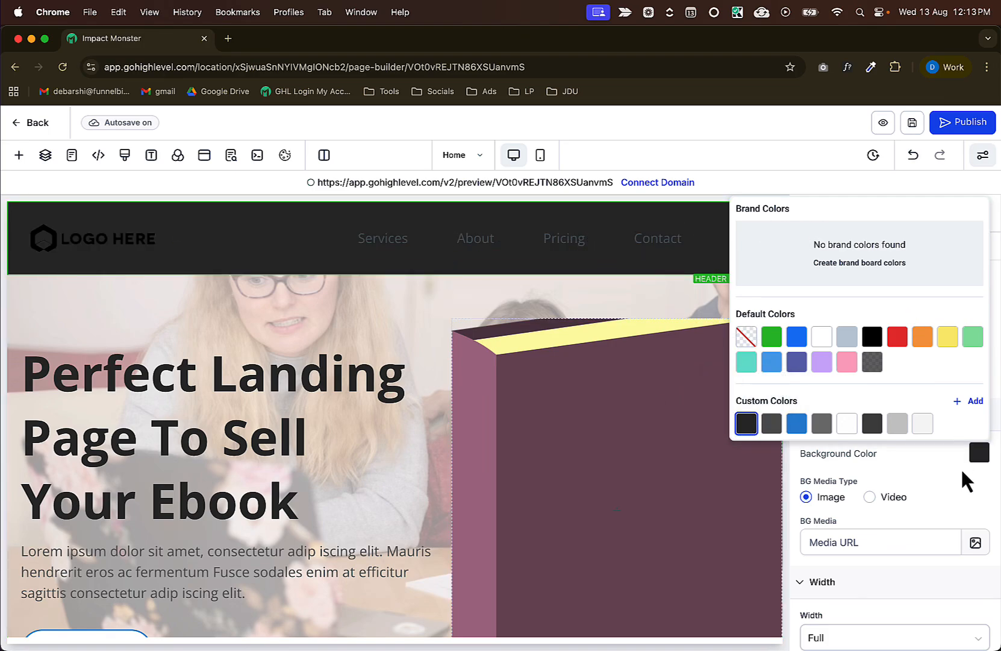
Replace the header logo image by uploading logo.png to media storage and inserting it.
{"action": "left_click", "coordinate": [132, 228]}
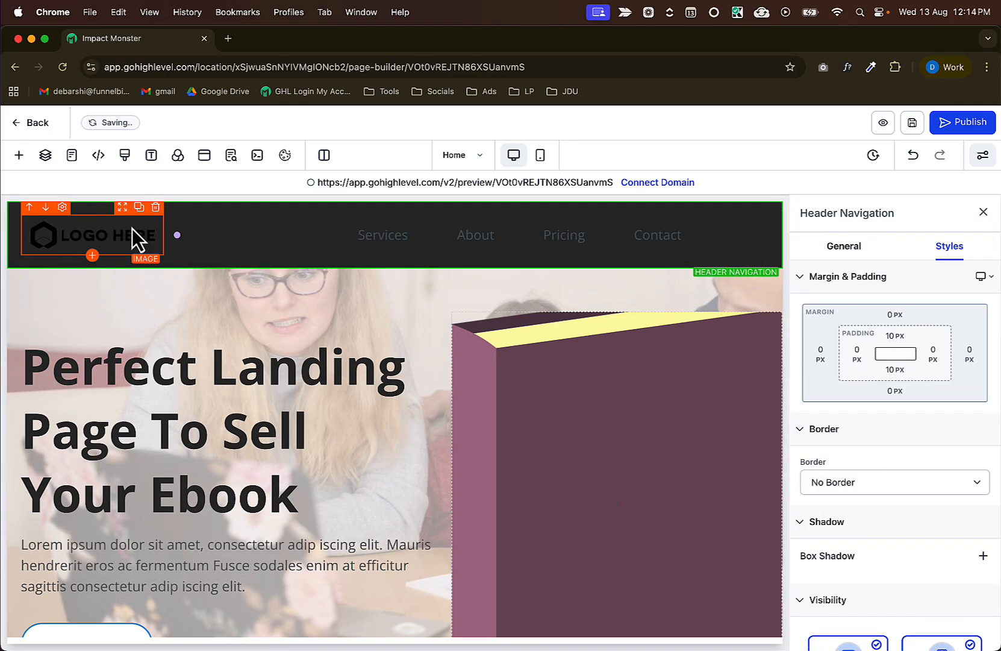
{"action": "left_click", "coordinate": [132, 228]}
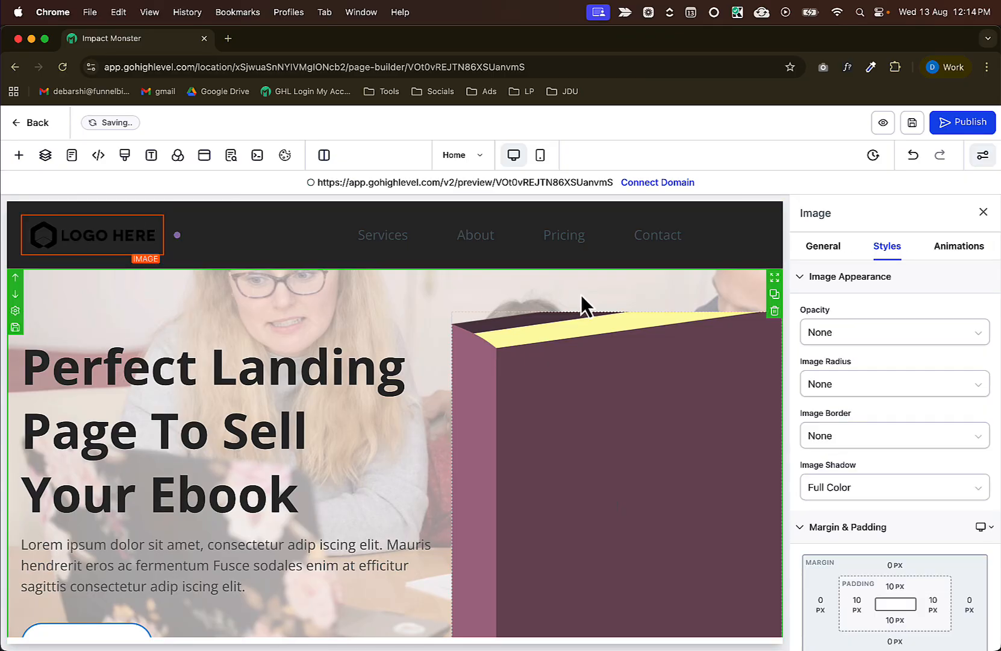
{"action": "left_click", "coordinate": [819, 252]}
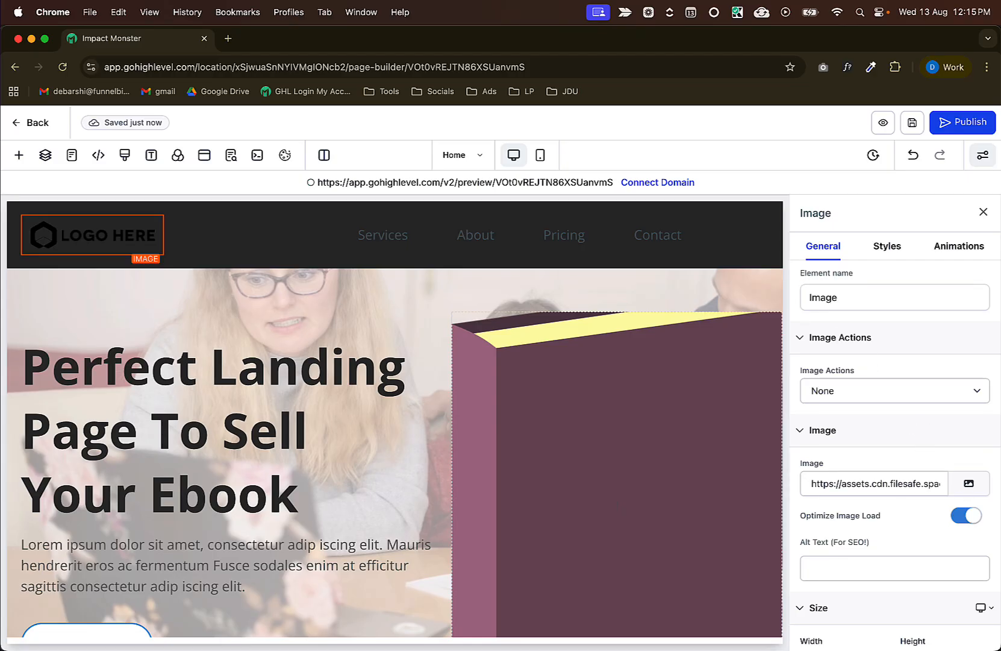
{"action": "left_click", "coordinate": [969, 484]}
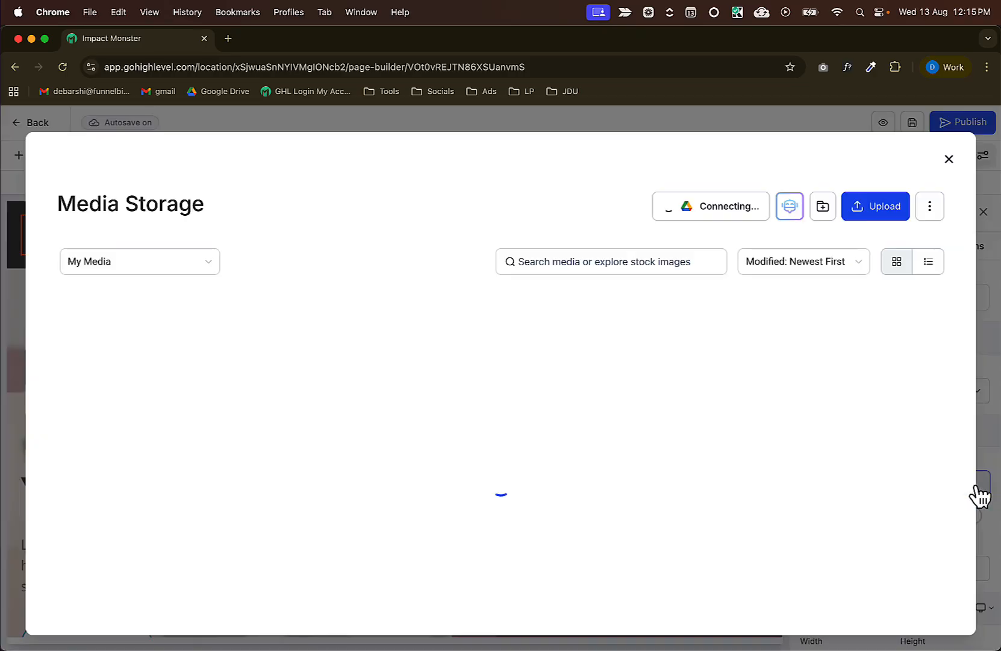
{"action": "left_click", "coordinate": [877, 208]}
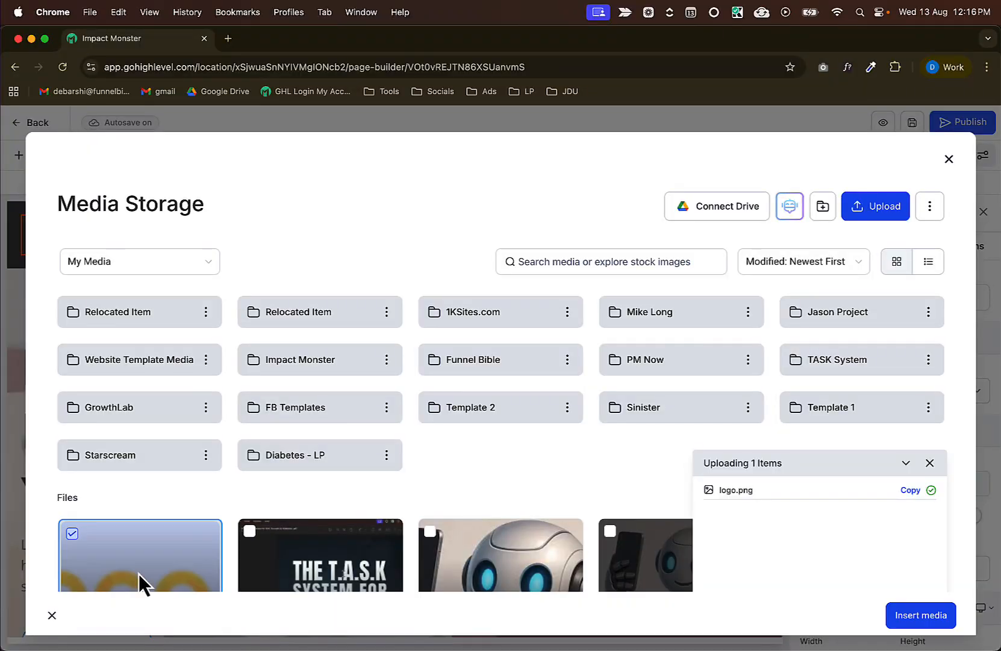
{"action": "left_click", "coordinate": [138, 574]}
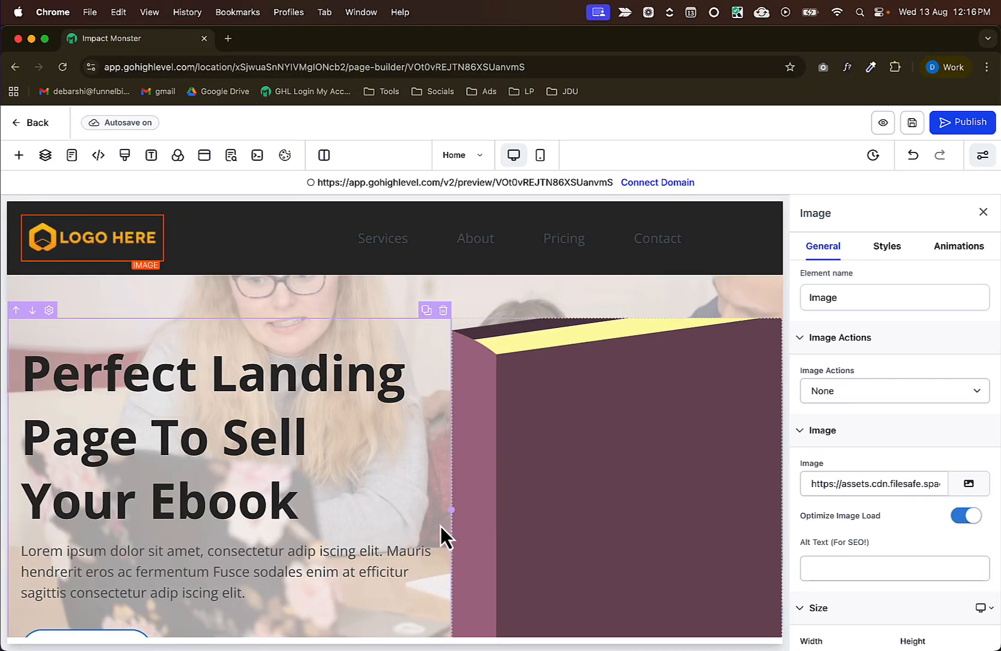
Delete the navigation menu with Services, About, Pricing and Contact from the Header Navigation section.
{"action": "left_click", "coordinate": [364, 246]}
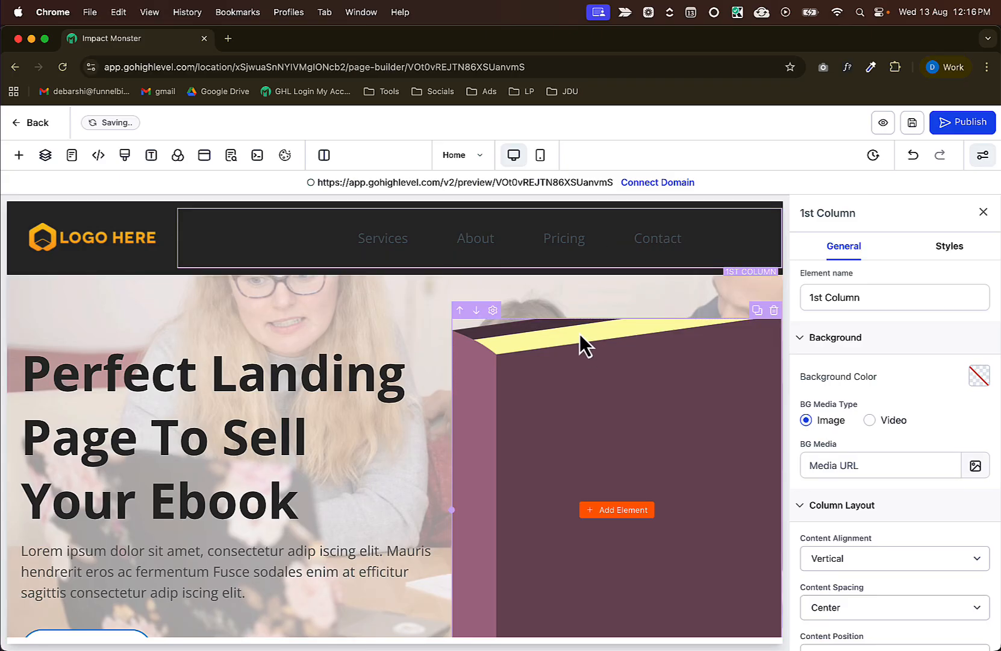
{"action": "left_click", "coordinate": [984, 212]}
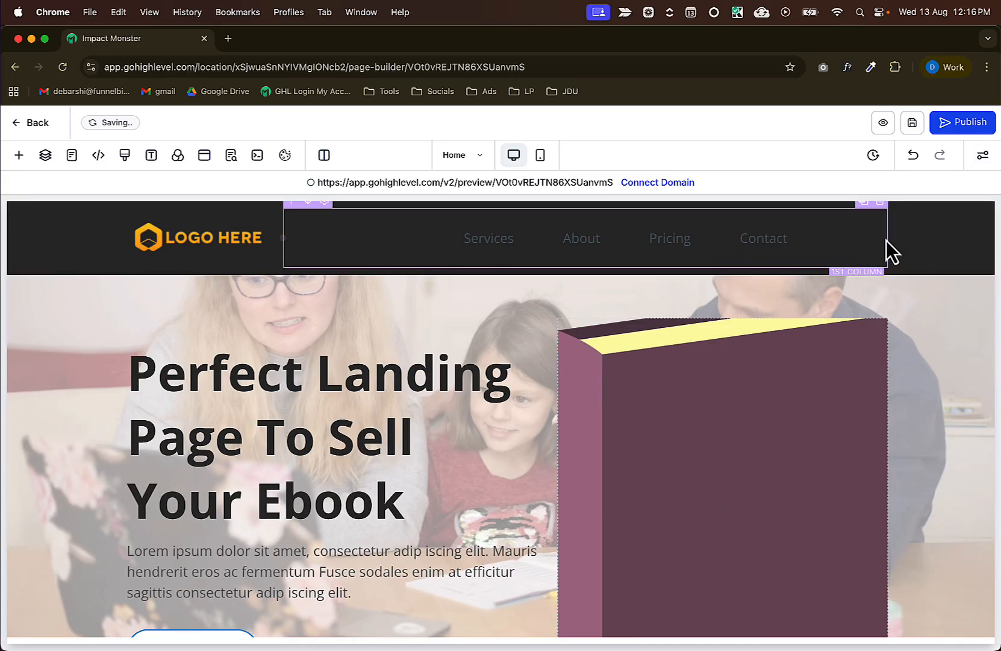
{"action": "left_click", "coordinate": [707, 218]}
{"action": "left_click", "coordinate": [431, 232]}
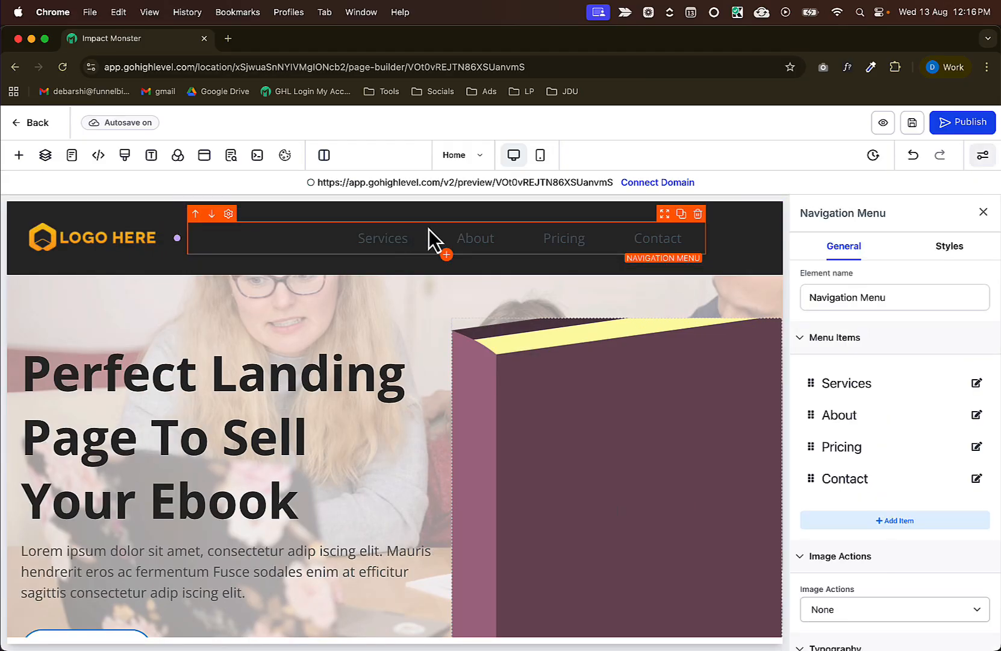
{"action": "left_click", "coordinate": [699, 214]}
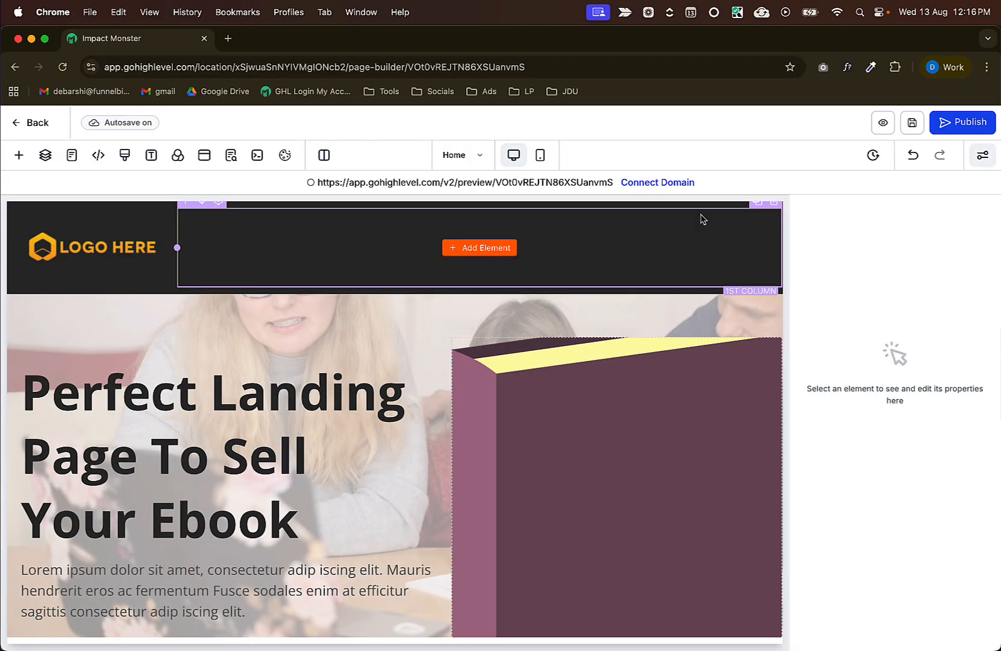
Add the green rounded prebuilt button with black text to the emptied header column.
{"action": "left_click", "coordinate": [508, 256]}
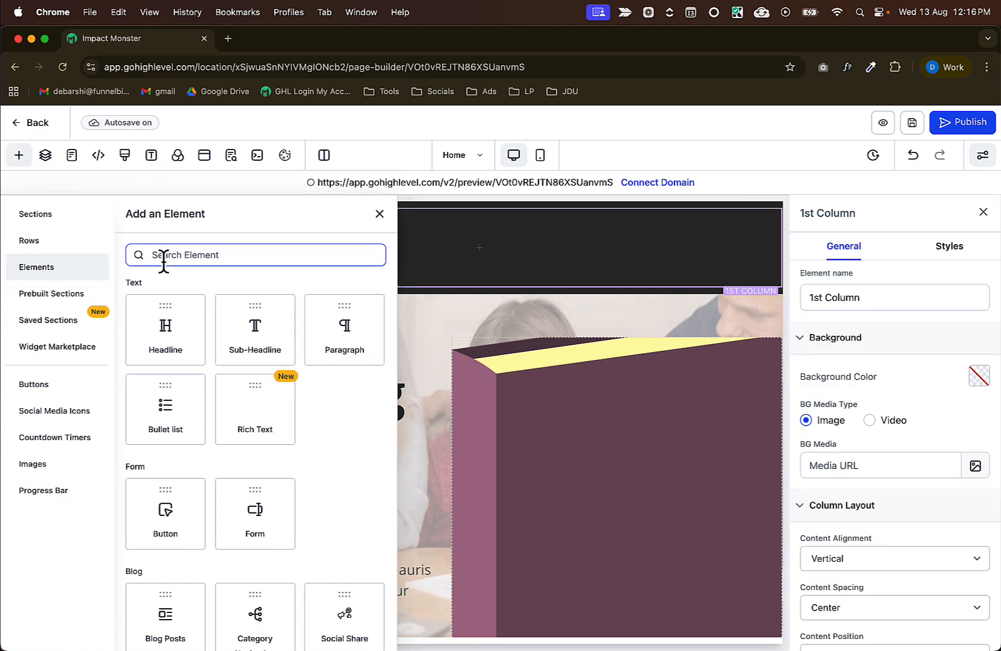
{"action": "left_click", "coordinate": [41, 384]}
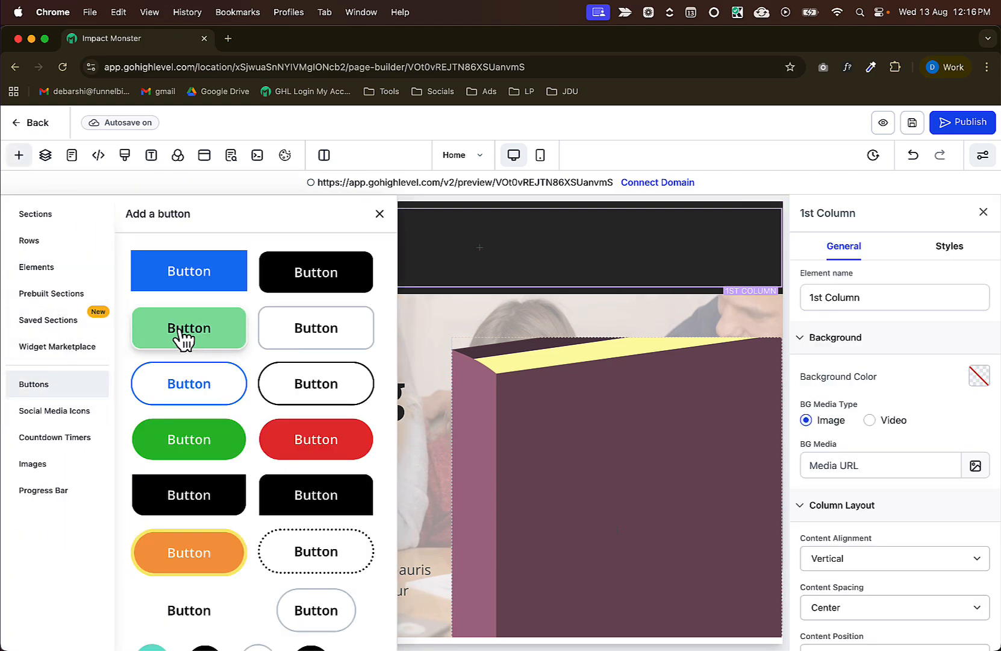
{"action": "left_click", "coordinate": [187, 338]}
Set the new header button's width to Fluid and align it right.
{"action": "left_click", "coordinate": [887, 247]}
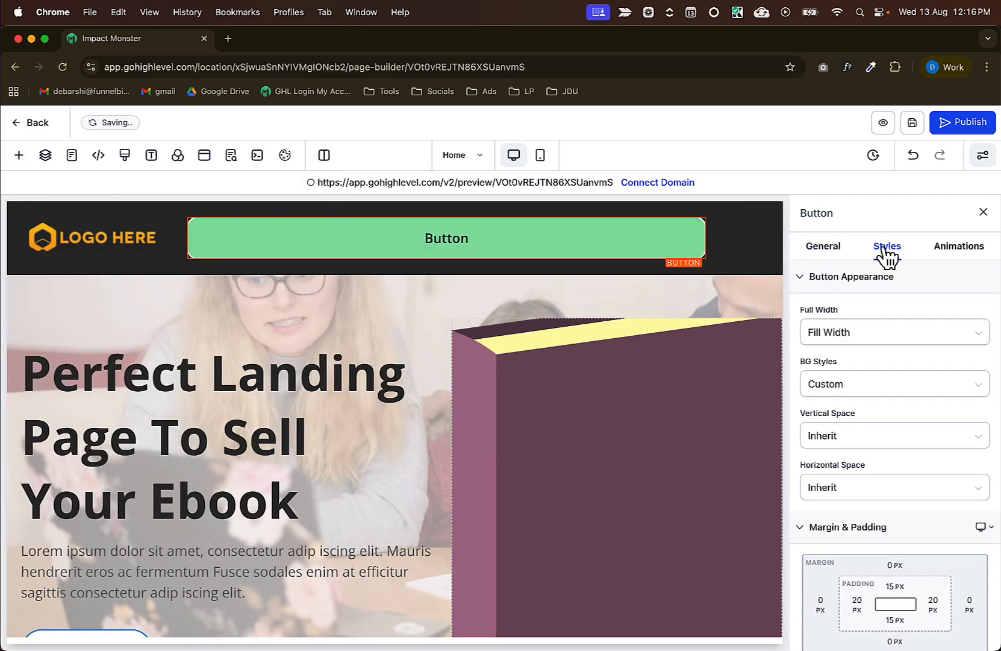
{"action": "left_click", "coordinate": [860, 334]}
{"action": "left_click", "coordinate": [851, 363]}
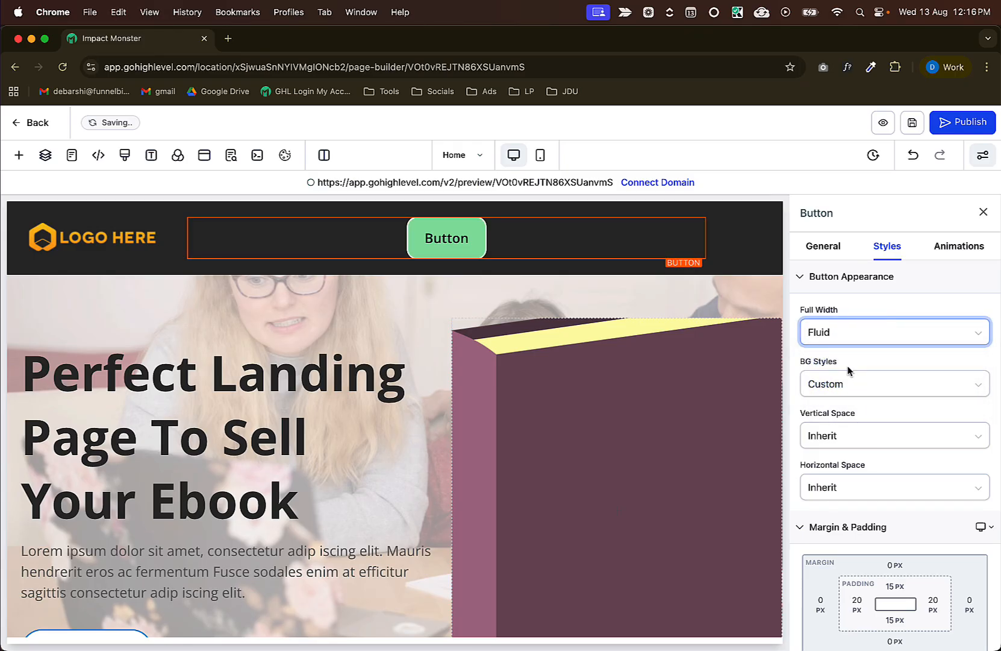
{"action": "left_click", "coordinate": [831, 250]}
{"action": "left_click", "coordinate": [887, 249]}
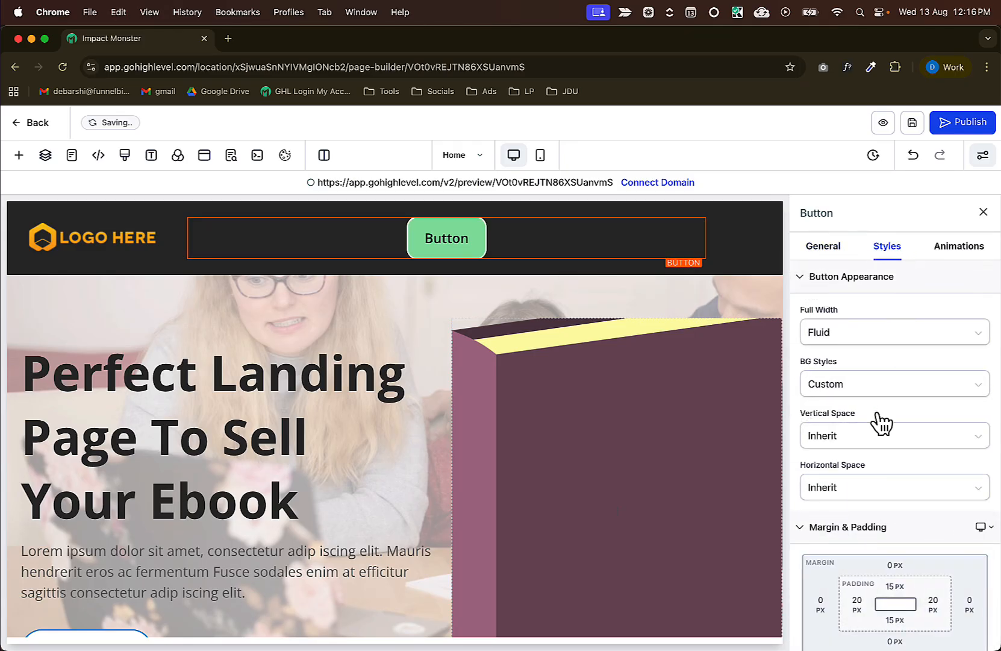
{"action": "scroll", "coordinate": [882, 479], "scroll_direction": "down", "scroll_amount": 10}
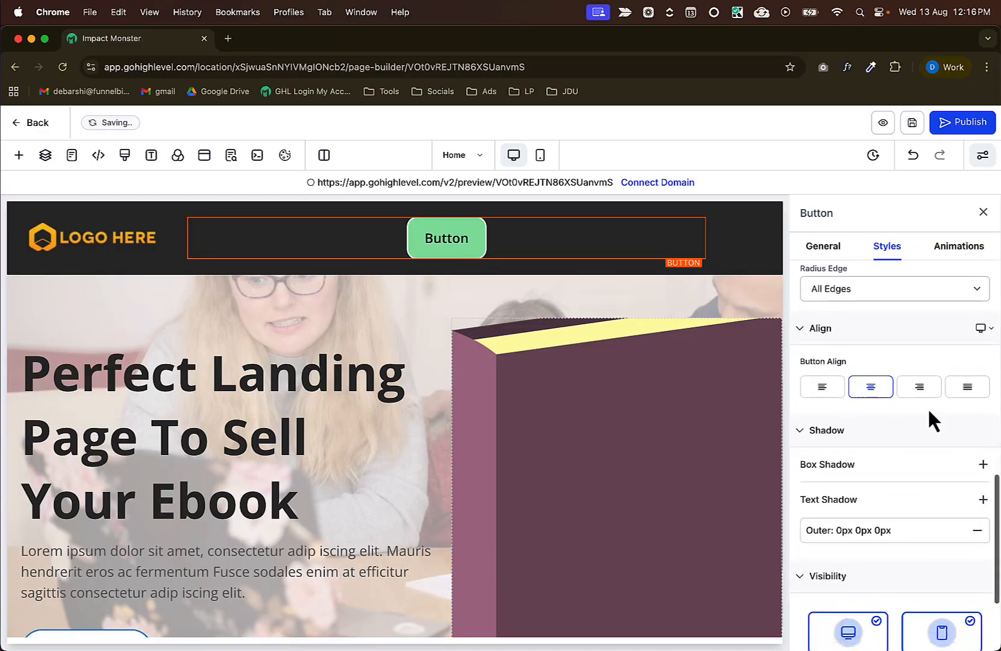
{"action": "left_click", "coordinate": [922, 387]}
Set the right padding of the header column holding the button to 0 px.
{"action": "left_click", "coordinate": [717, 232]}
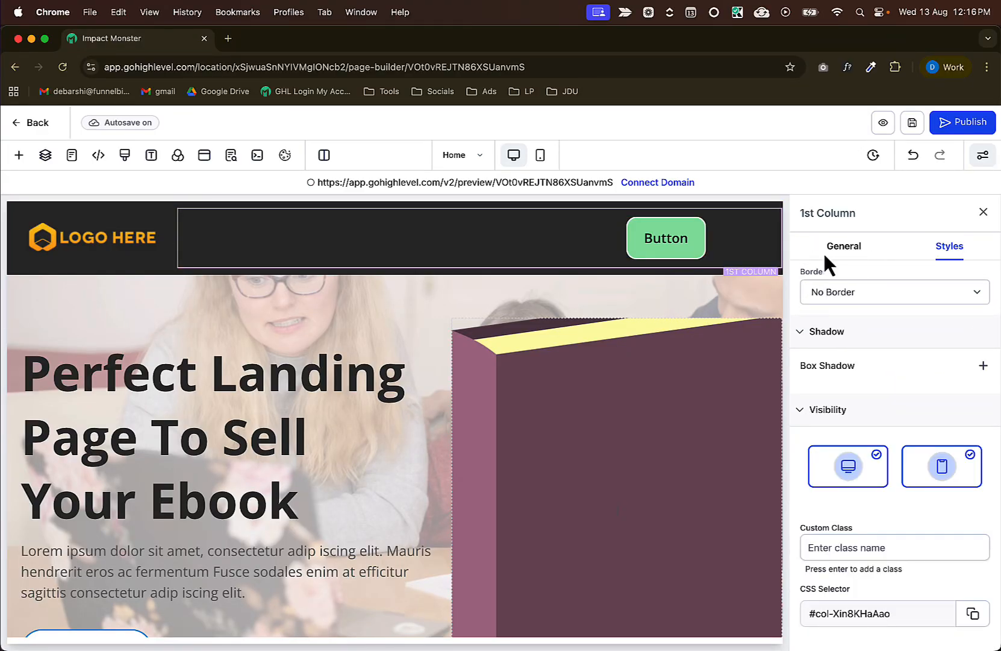
{"action": "scroll", "coordinate": [928, 416], "scroll_direction": "up", "scroll_amount": 4}
{"action": "left_click", "coordinate": [932, 354]}
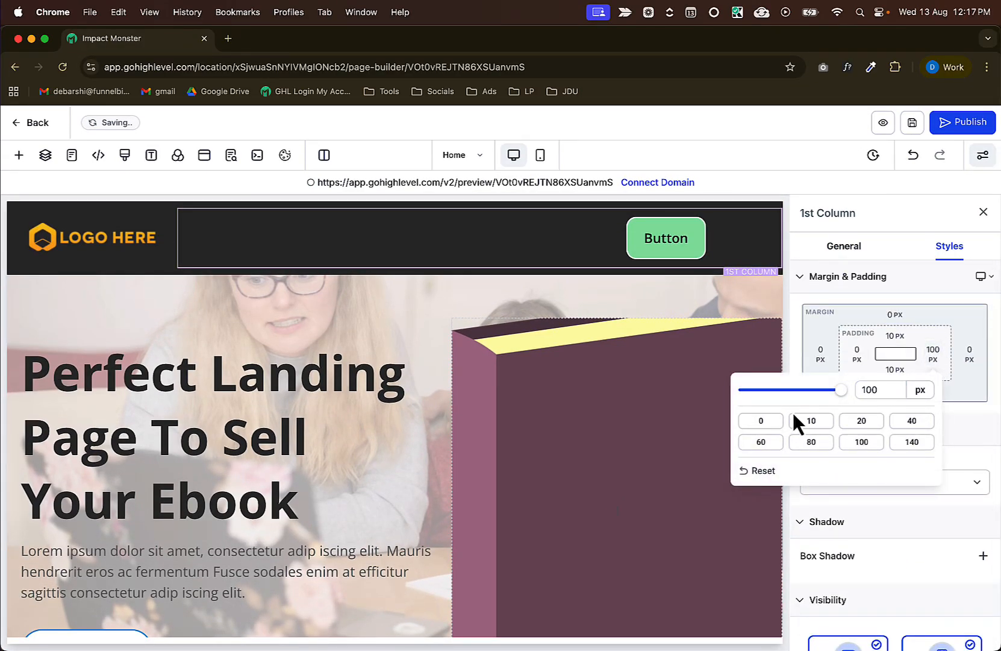
{"action": "left_click", "coordinate": [762, 421]}
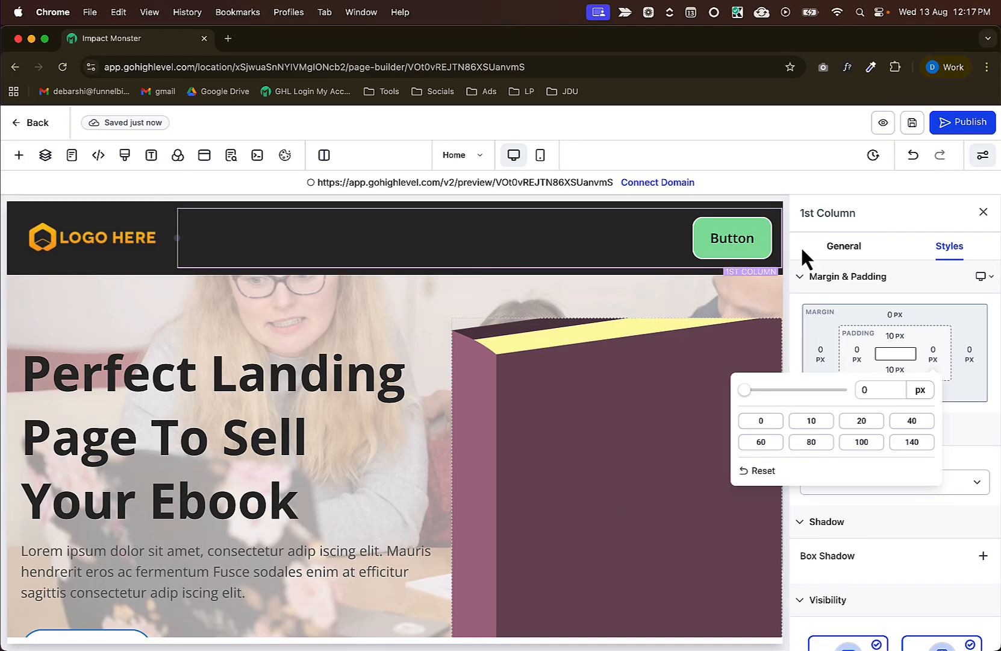
Select the header button, look up the BUY NOW button's orange hex colour in Figma and return to Chrome.
{"action": "left_click", "coordinate": [577, 240]}
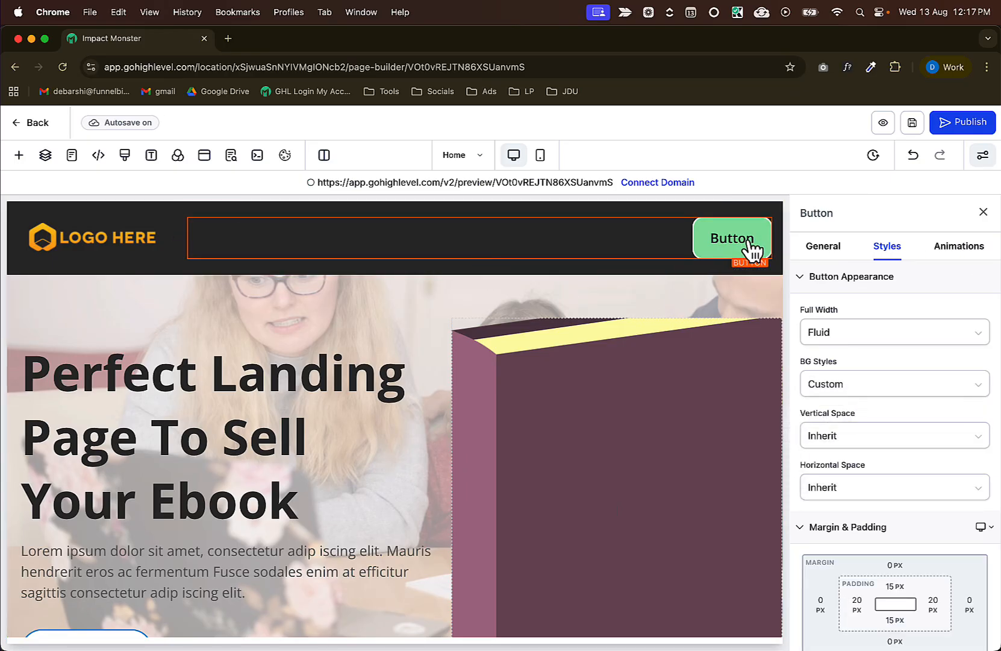
{"action": "key", "text": "super+Tab"}
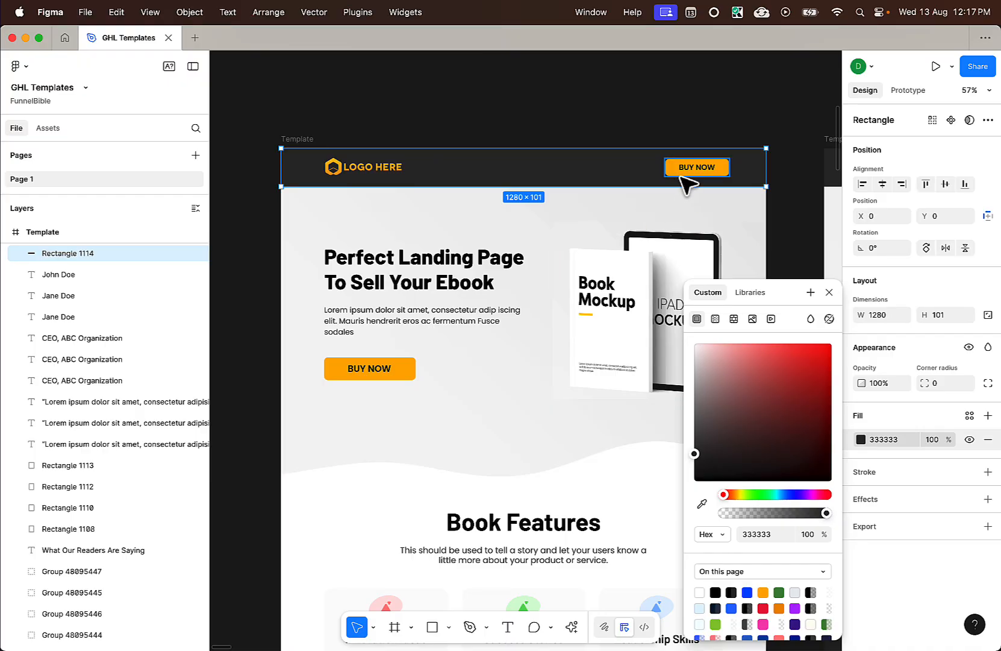
{"action": "left_click", "coordinate": [701, 170]}
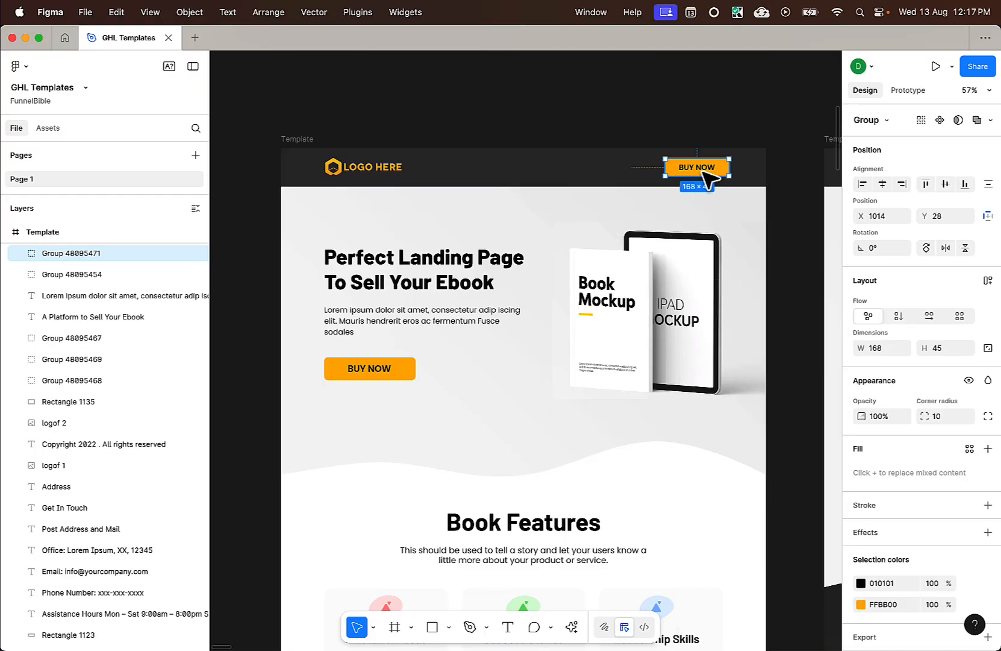
{"action": "scroll", "coordinate": [920, 524], "scroll_direction": "down", "scroll_amount": 1}
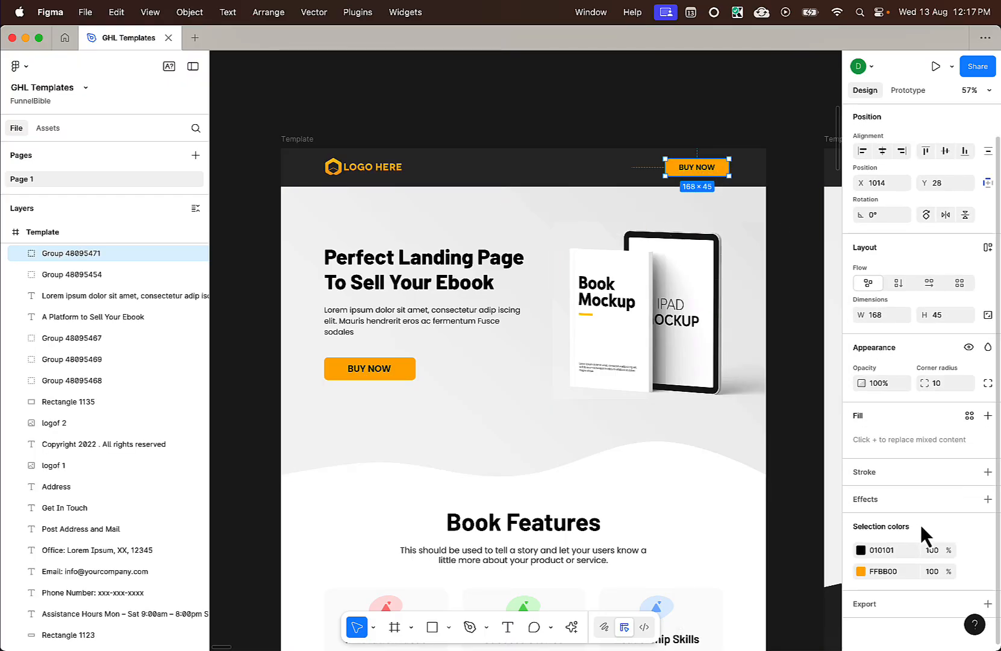
{"action": "left_click", "coordinate": [862, 571]}
{"action": "left_click", "coordinate": [826, 533]}
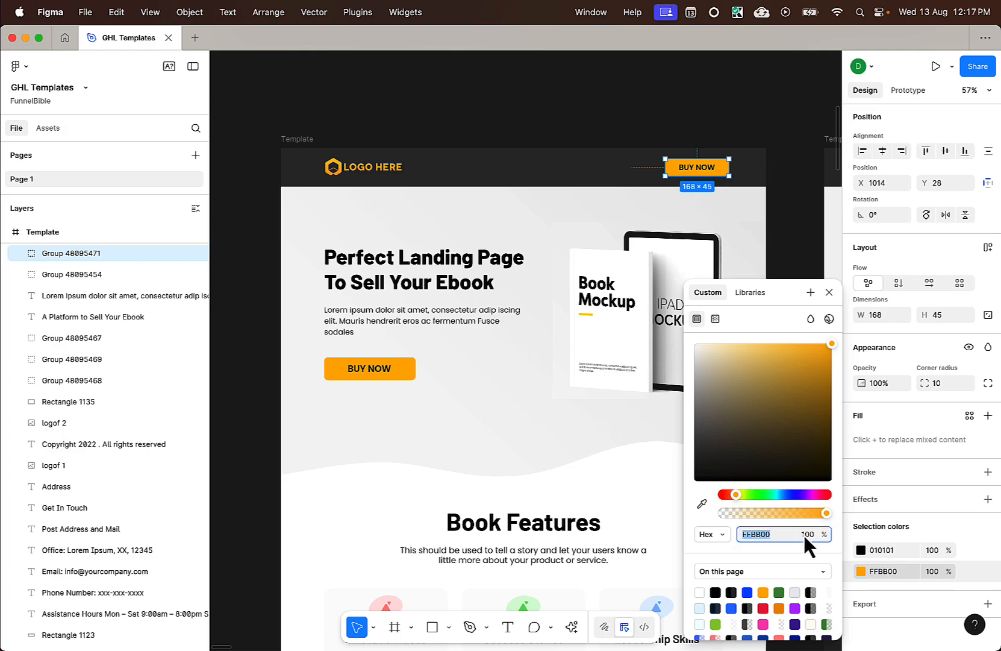
{"action": "key", "text": "super+Tab"}
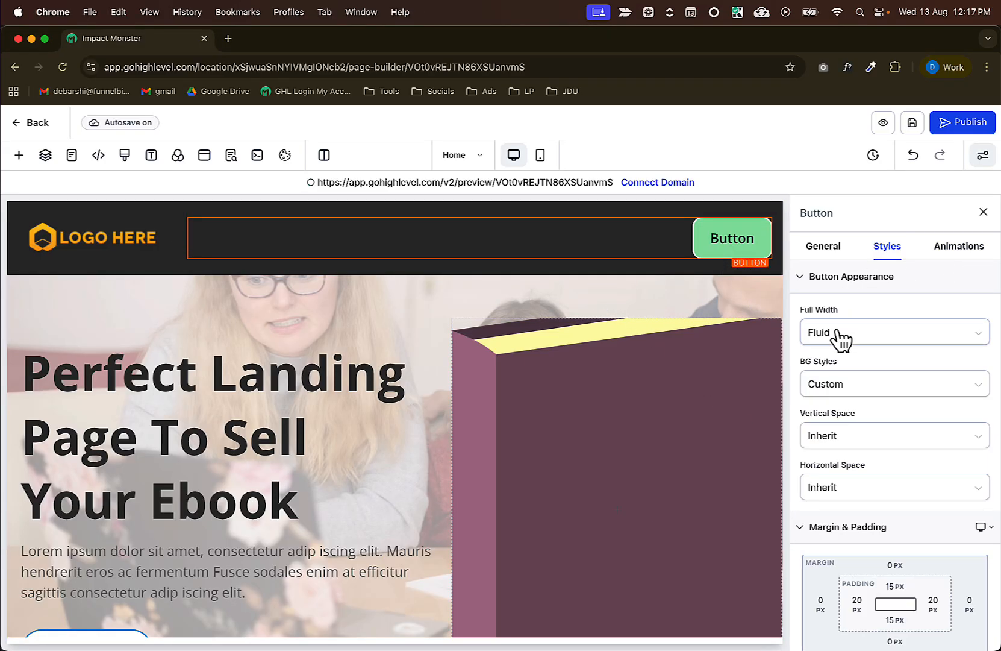
Change the header button's text to "Buy Now".
{"action": "left_click", "coordinate": [822, 246]}
{"action": "double_click", "coordinate": [846, 390]}
{"action": "type", "text": "Bu"}
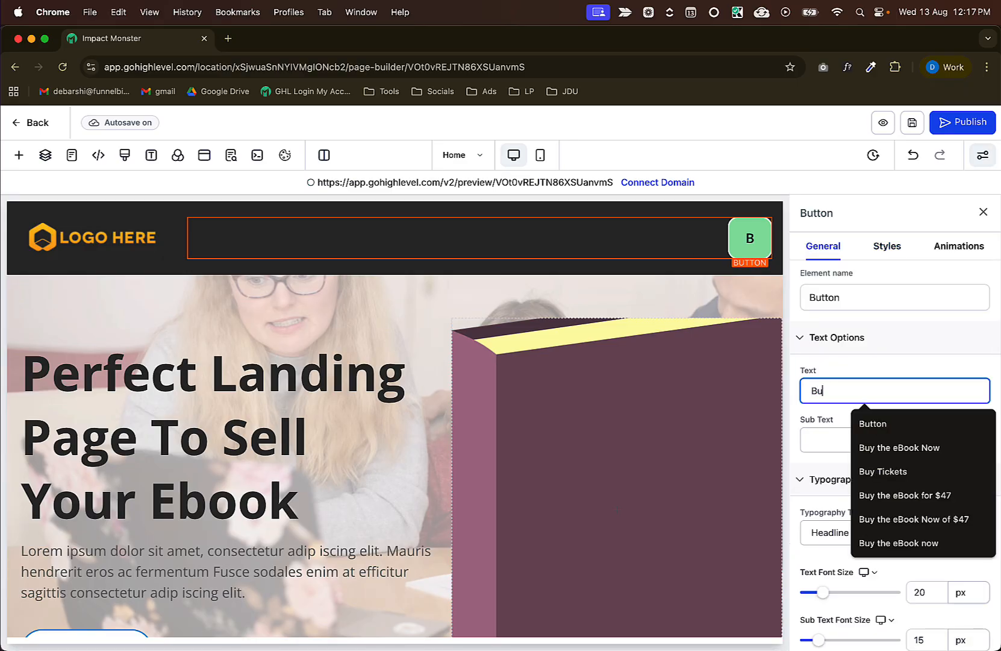
{"action": "type", "text": "y Now"}
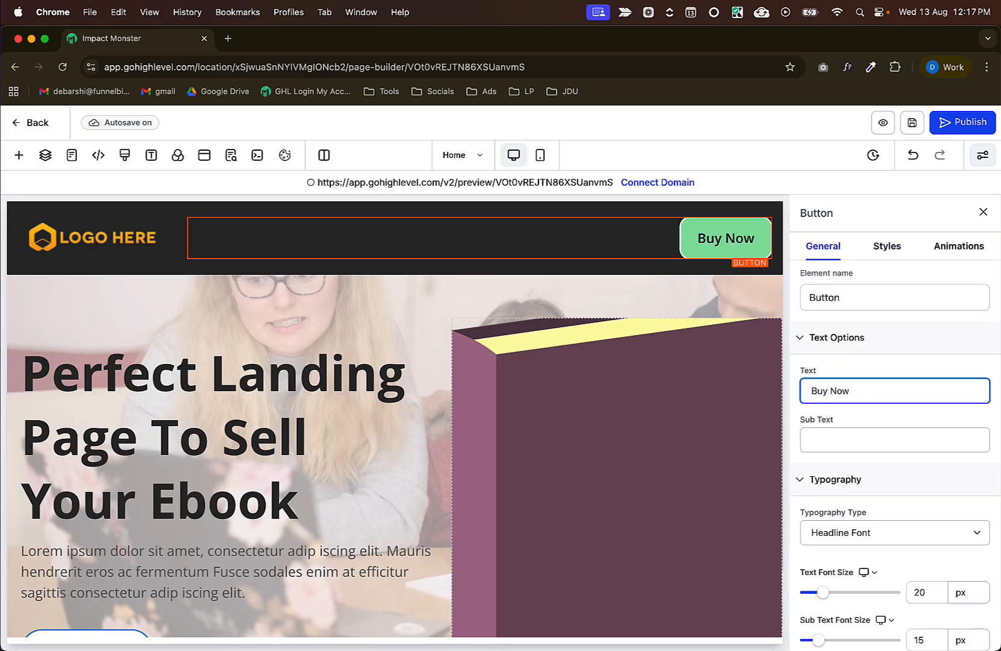
Set the Buy Now button's padding to 40 px on the left and right and 10 px on the top and bottom.
{"action": "left_click", "coordinate": [888, 246]}
{"action": "scroll", "coordinate": [865, 529], "scroll_direction": "down", "scroll_amount": 5}
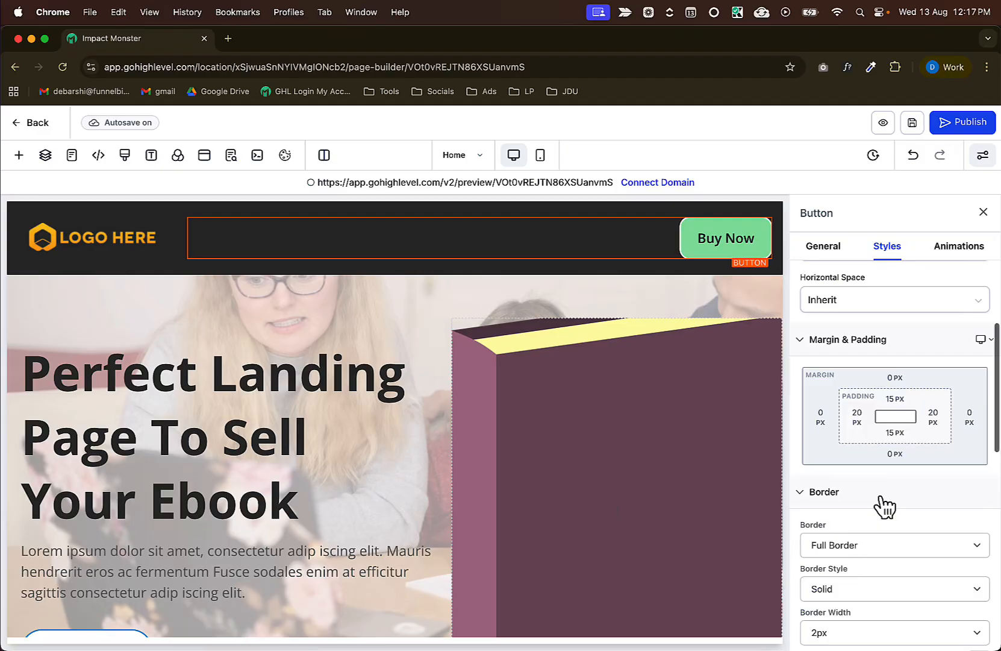
{"action": "left_click", "coordinate": [860, 405]}
{"action": "left_click", "coordinate": [932, 475]}
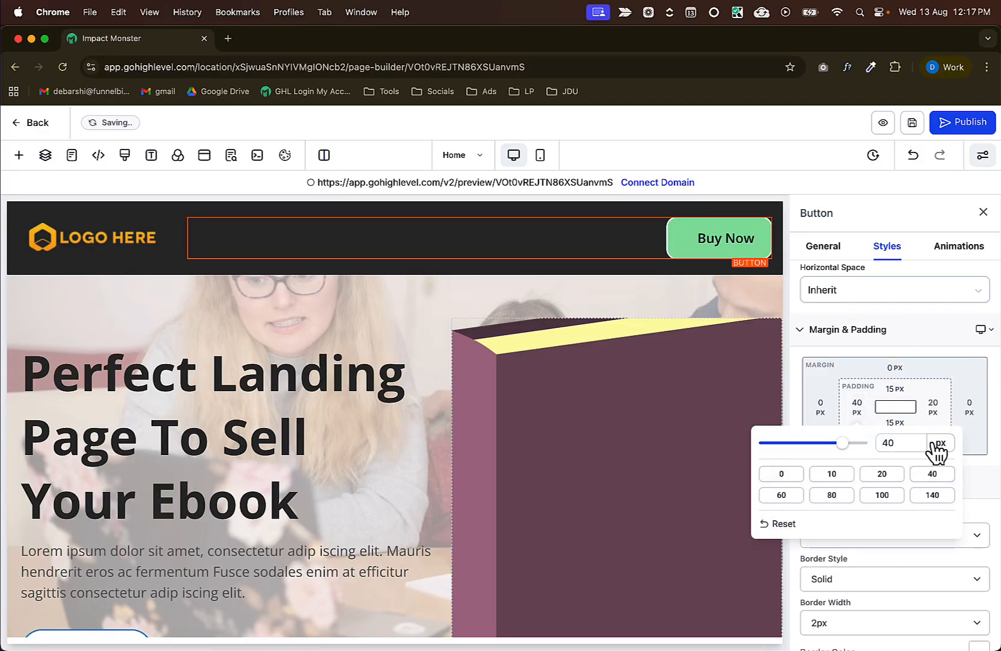
{"action": "left_click", "coordinate": [933, 407]}
{"action": "left_click", "coordinate": [910, 473]}
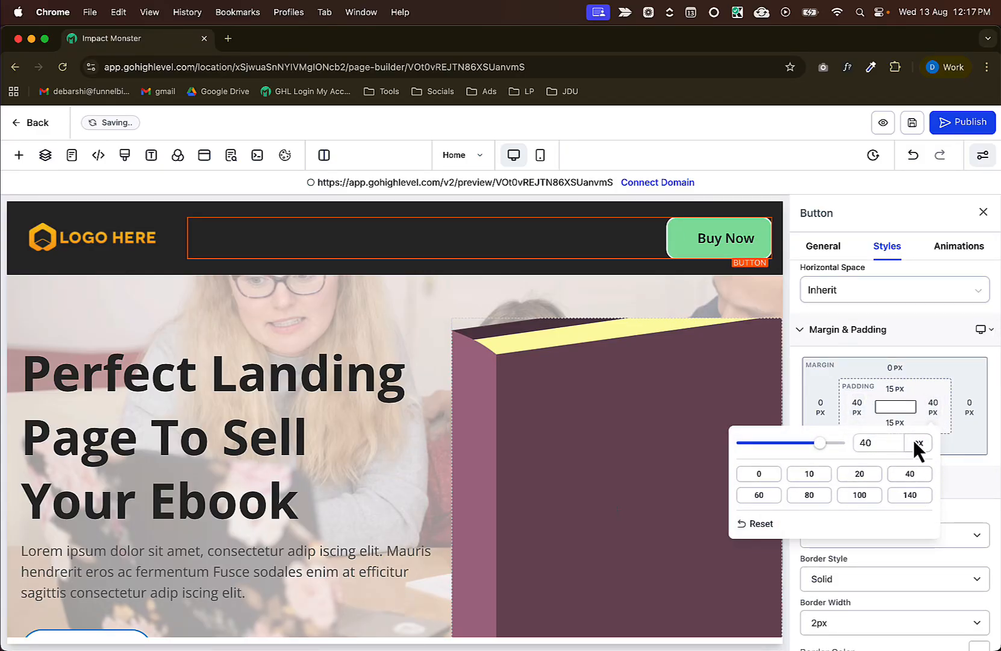
{"action": "left_click", "coordinate": [893, 386]}
{"action": "left_click", "coordinate": [895, 389]}
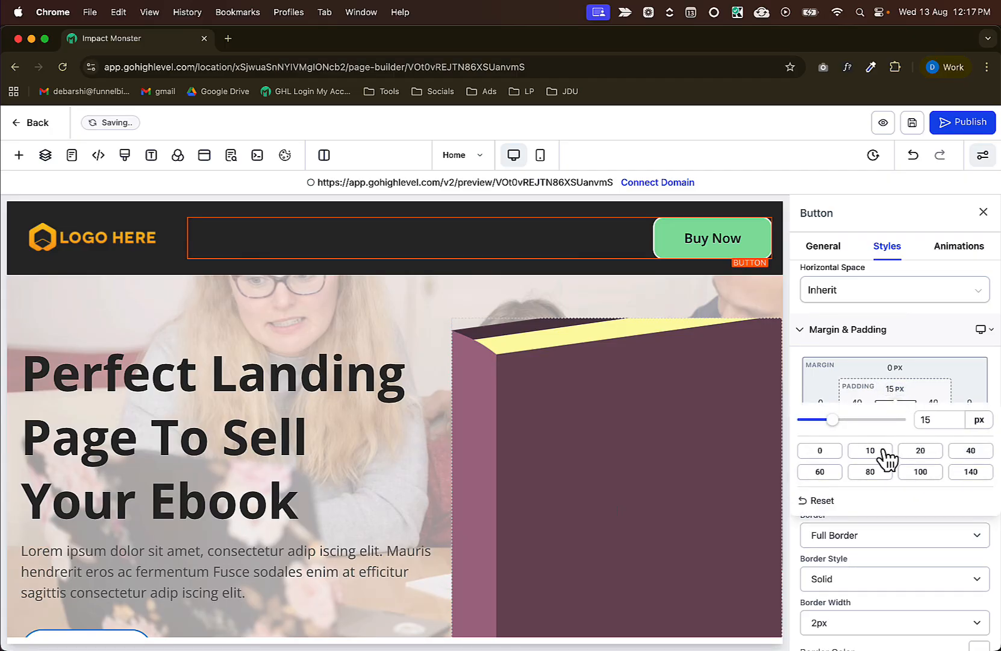
{"action": "left_click", "coordinate": [883, 451]}
{"action": "left_click", "coordinate": [892, 389]}
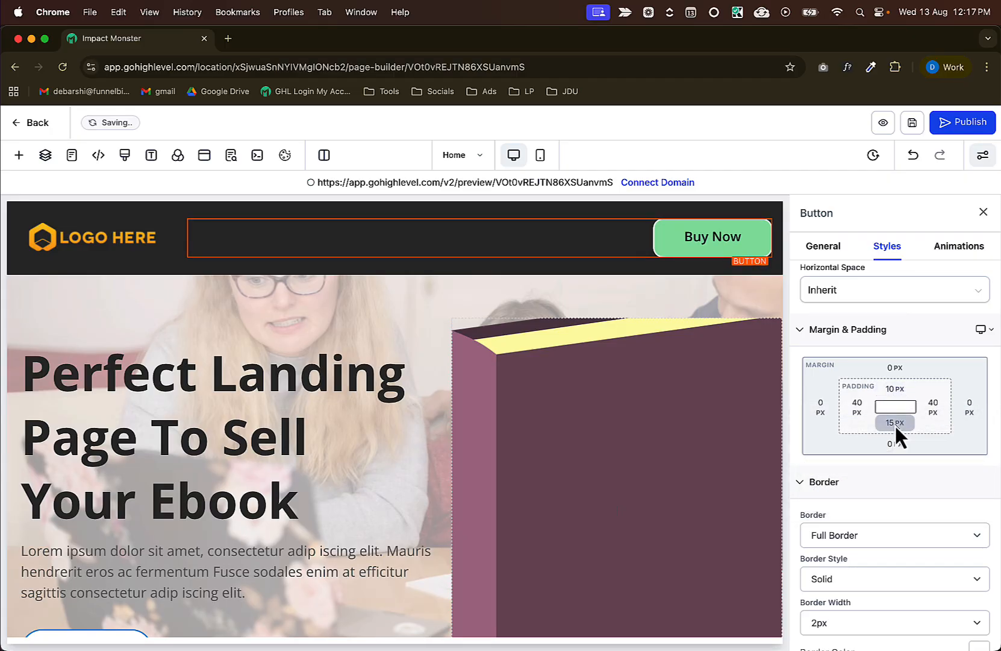
{"action": "left_click", "coordinate": [895, 423]}
{"action": "left_click", "coordinate": [870, 484]}
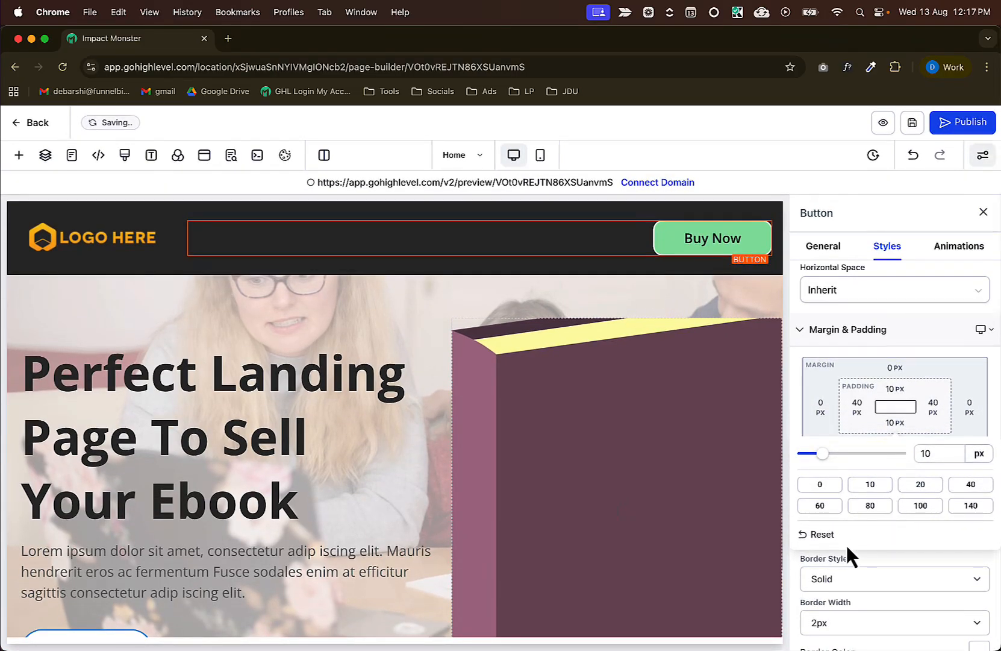
Set the Buy Now button's border to No Border.
{"action": "left_click", "coordinate": [801, 566]}
{"action": "left_click", "coordinate": [853, 535]}
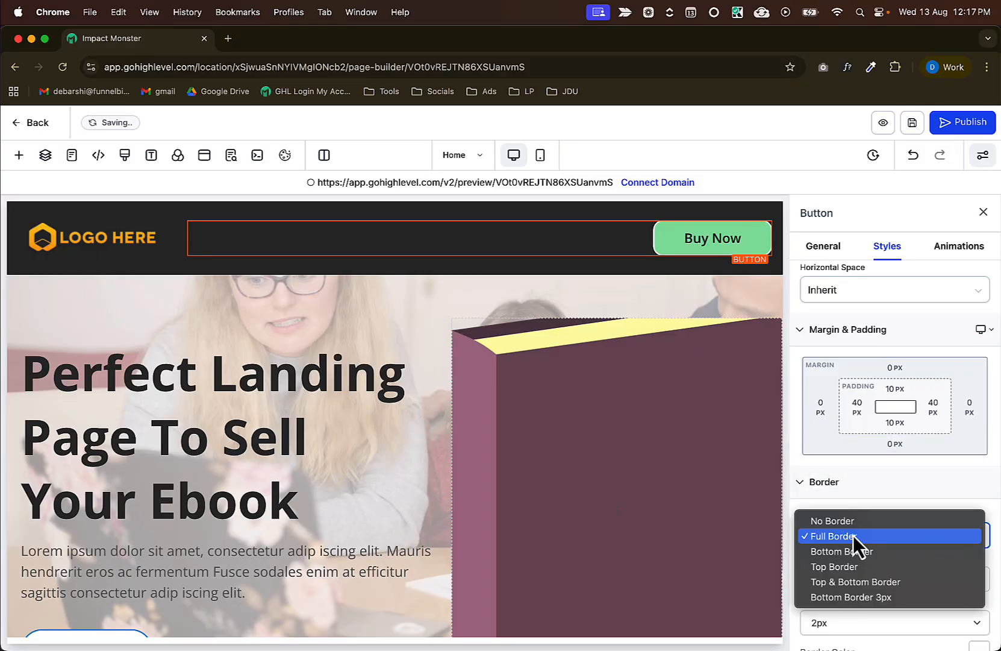
{"action": "left_click", "coordinate": [850, 521]}
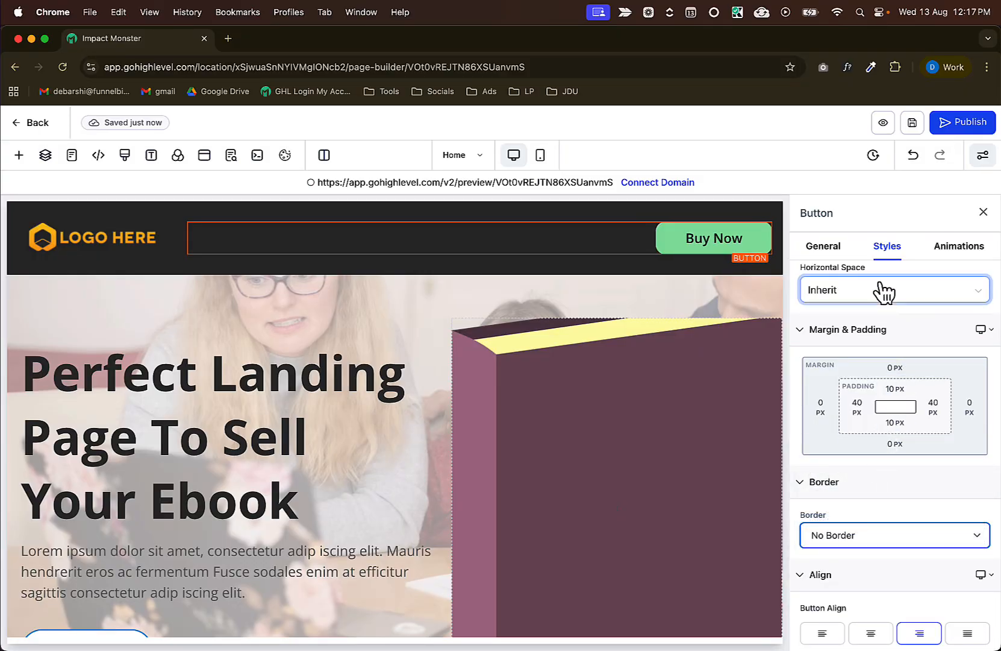
Give the header's Buy Now button a full border with a 10px radius.
{"action": "left_click", "coordinate": [867, 533]}
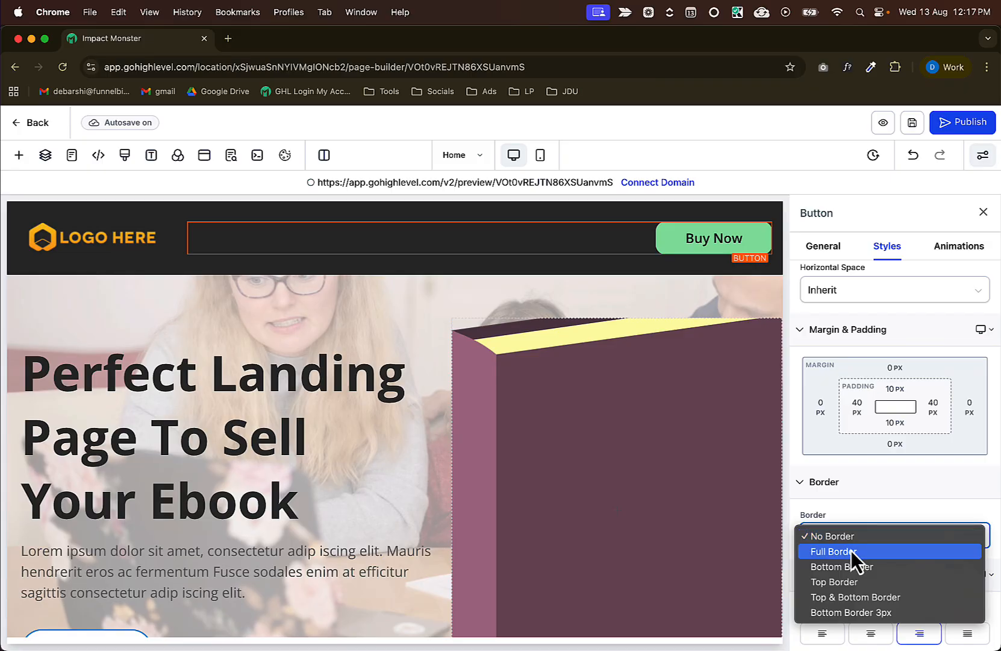
{"action": "left_click", "coordinate": [852, 551]}
{"action": "scroll", "coordinate": [892, 482], "scroll_direction": "down", "scroll_amount": 2}
{"action": "left_click", "coordinate": [841, 394]}
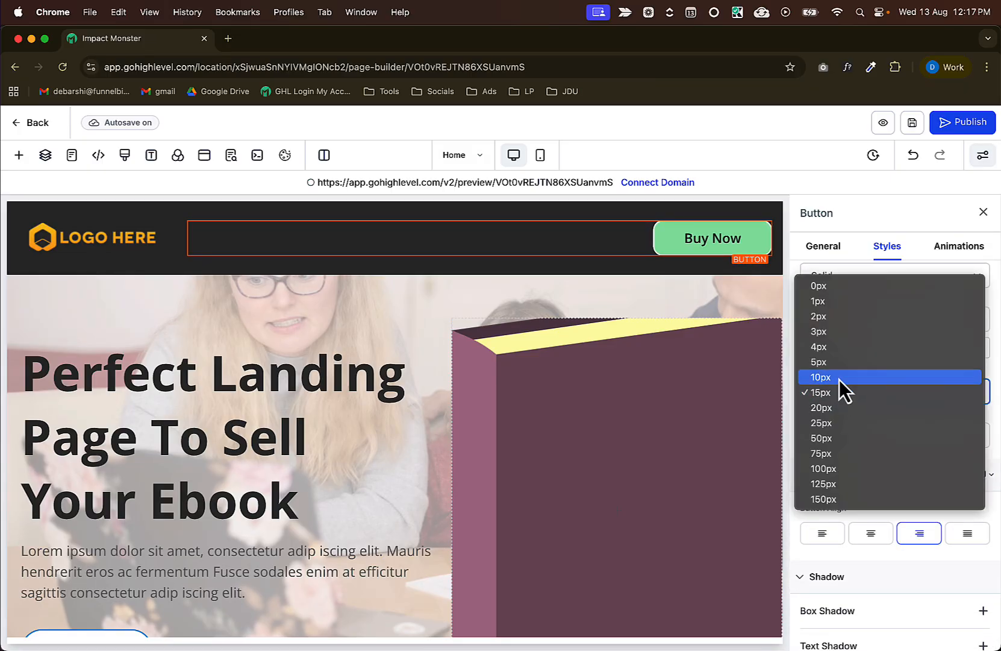
{"action": "left_click", "coordinate": [840, 376]}
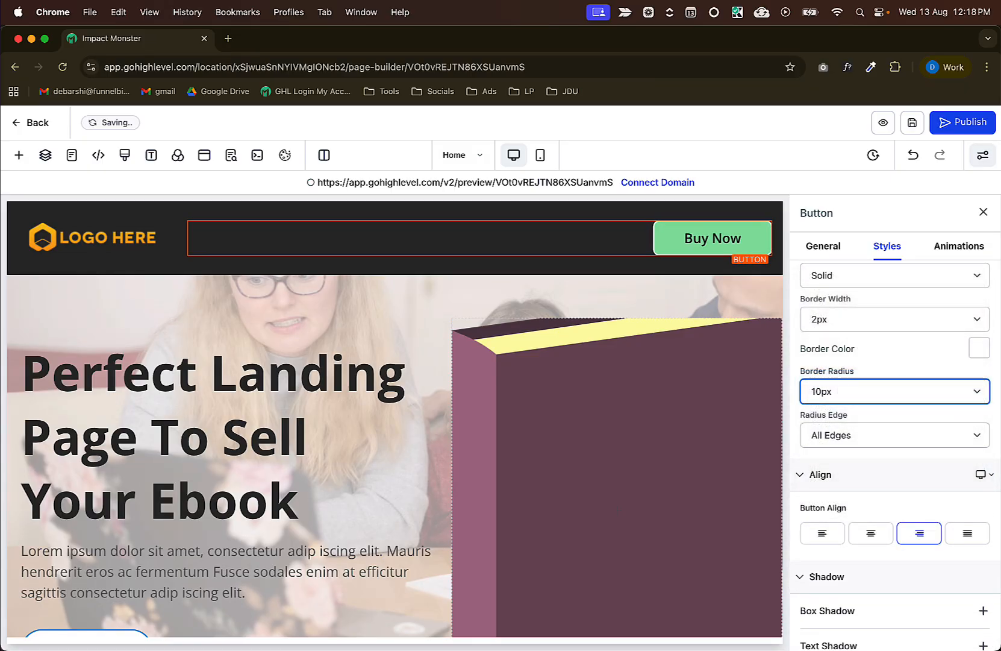
Add the orange FFBB00 as a custom colour for the Buy Now button's border.
{"action": "left_click", "coordinate": [979, 350]}
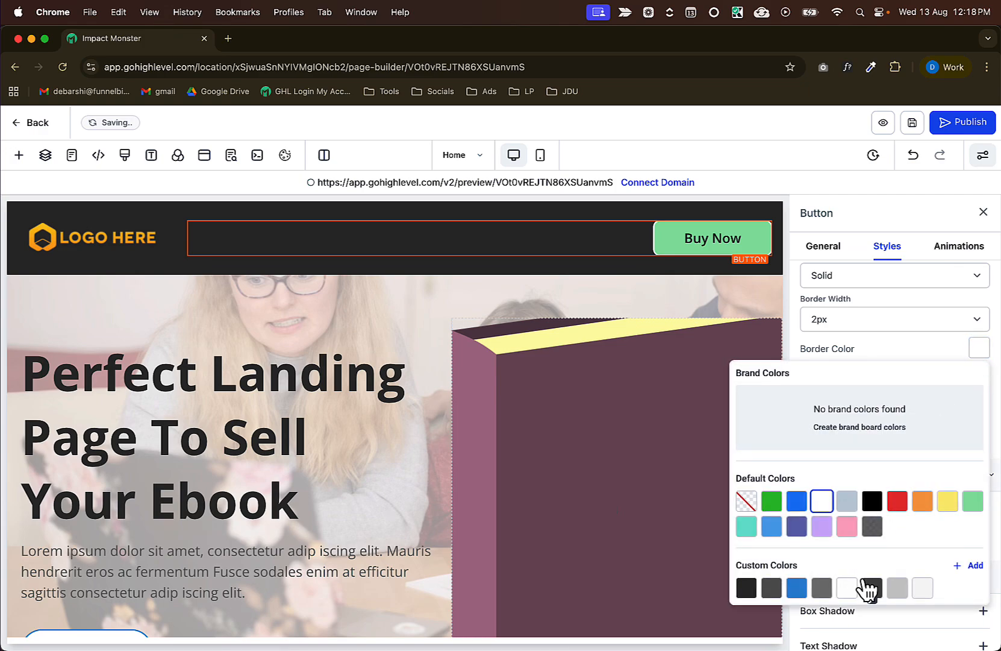
{"action": "left_click", "coordinate": [964, 566]}
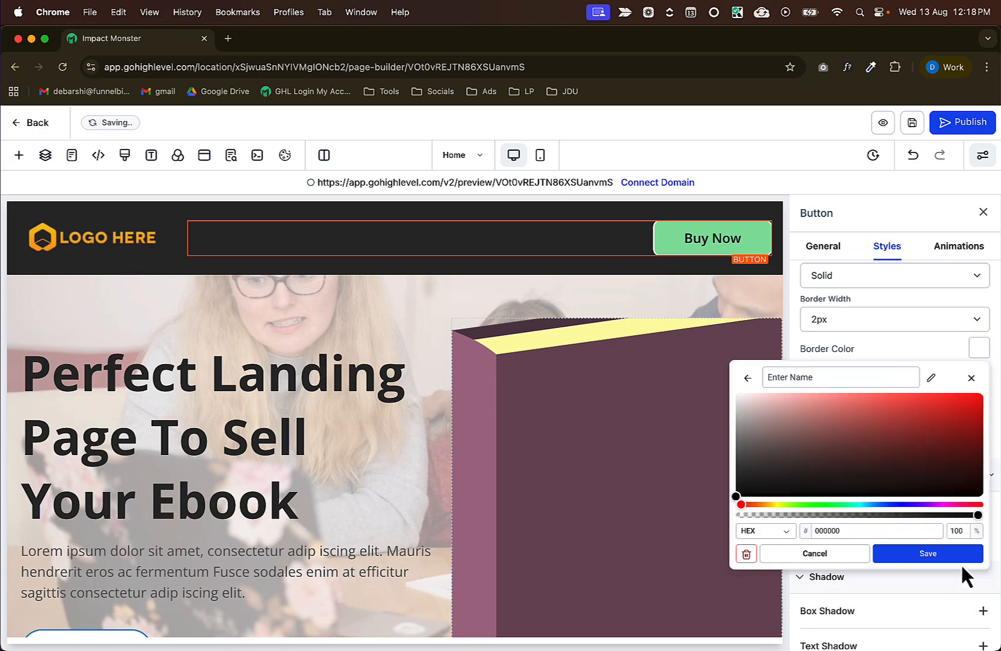
{"action": "double_click", "coordinate": [823, 530]}
{"action": "key", "text": "cmd+v"}
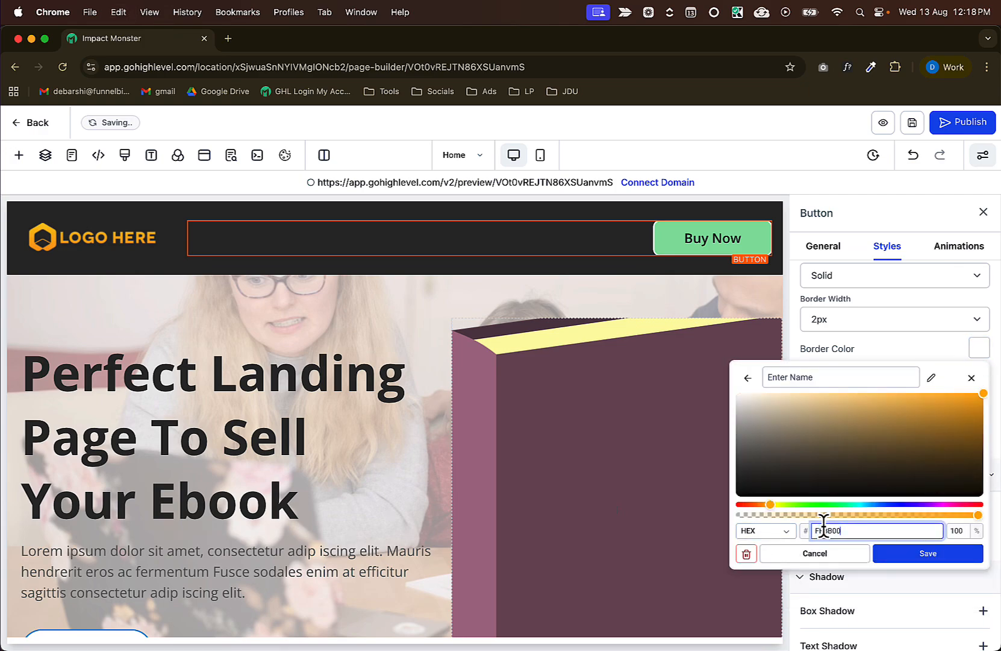
{"action": "left_click", "coordinate": [921, 555]}
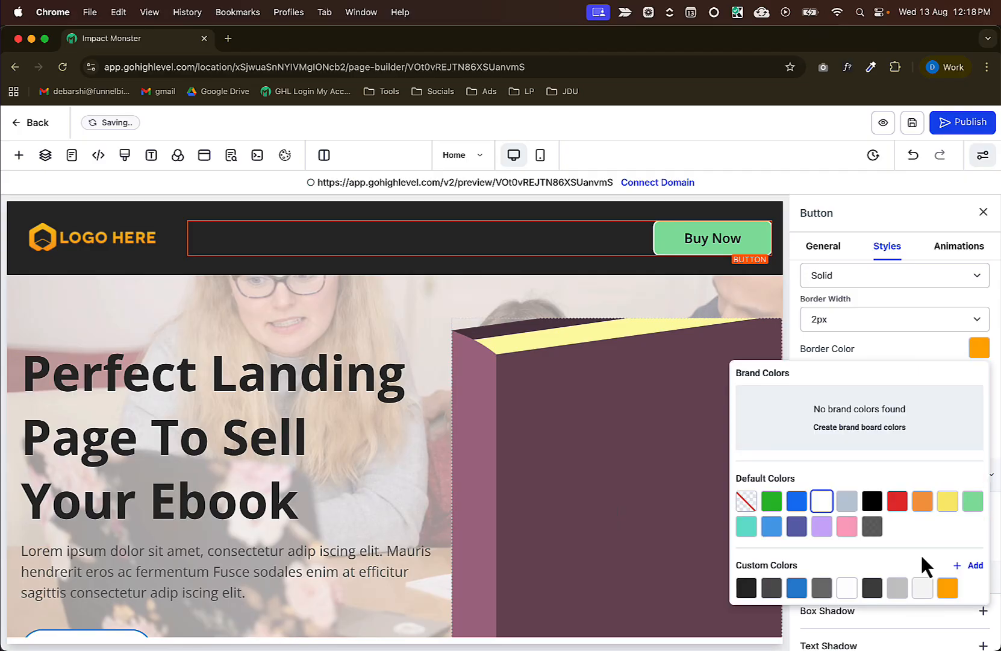
Set the Buy Now button's background colour to the saved custom orange FFBB00.
{"action": "left_click", "coordinate": [833, 256]}
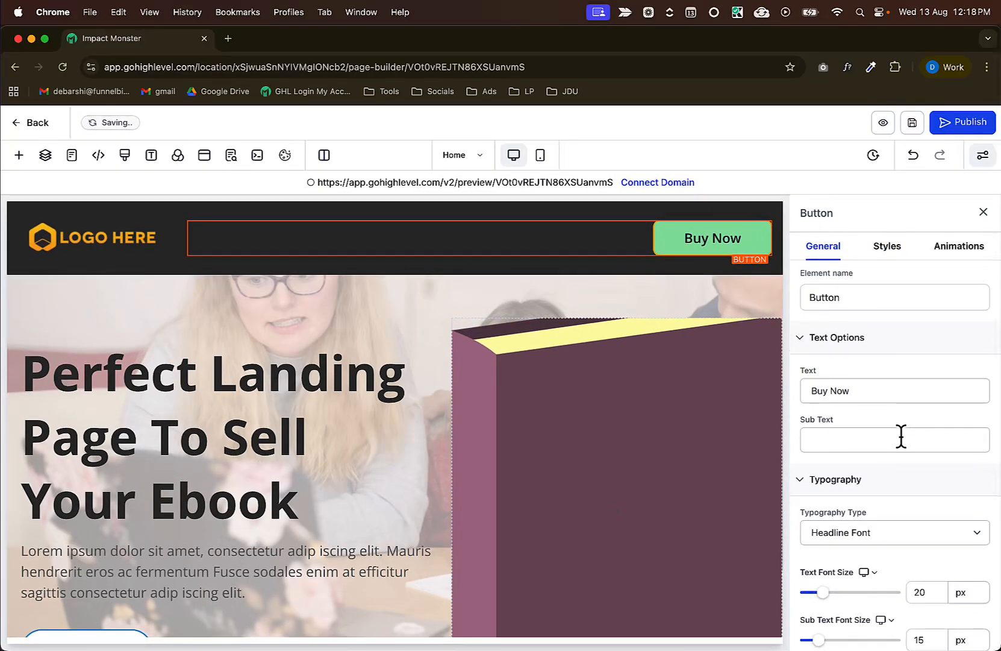
{"action": "scroll", "coordinate": [901, 437], "scroll_direction": "down", "scroll_amount": 12}
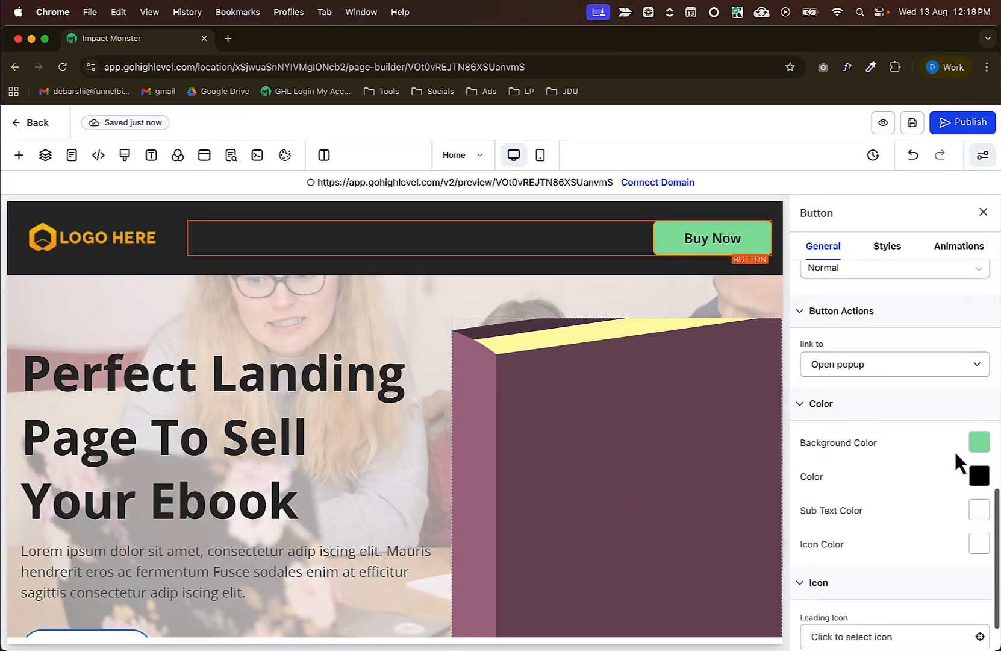
{"action": "left_click", "coordinate": [979, 443]}
{"action": "left_click", "coordinate": [948, 413]}
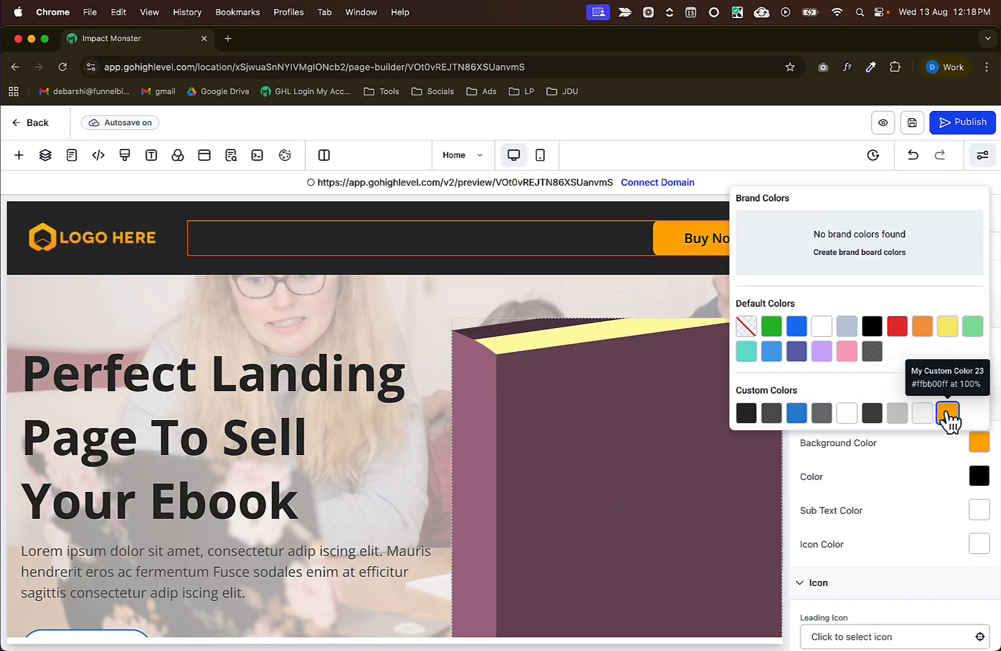
{"action": "left_click", "coordinate": [567, 224]}
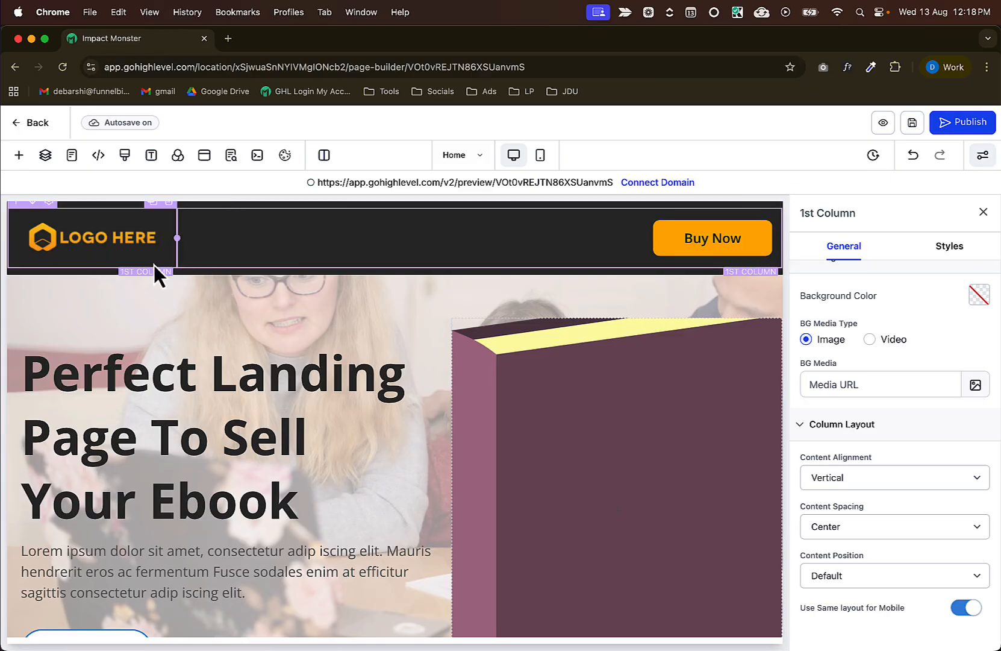
Compare the page's header and hero section with the Template design in Figma, ending back in Chrome.
{"action": "key", "text": "super+Tab"}
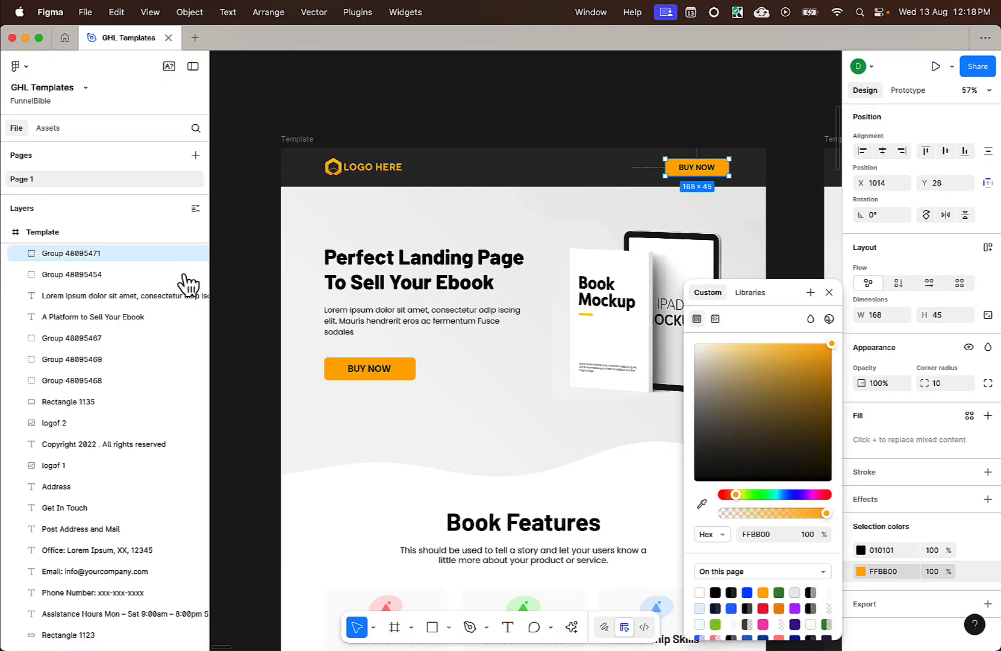
{"action": "key", "text": "super+Tab"}
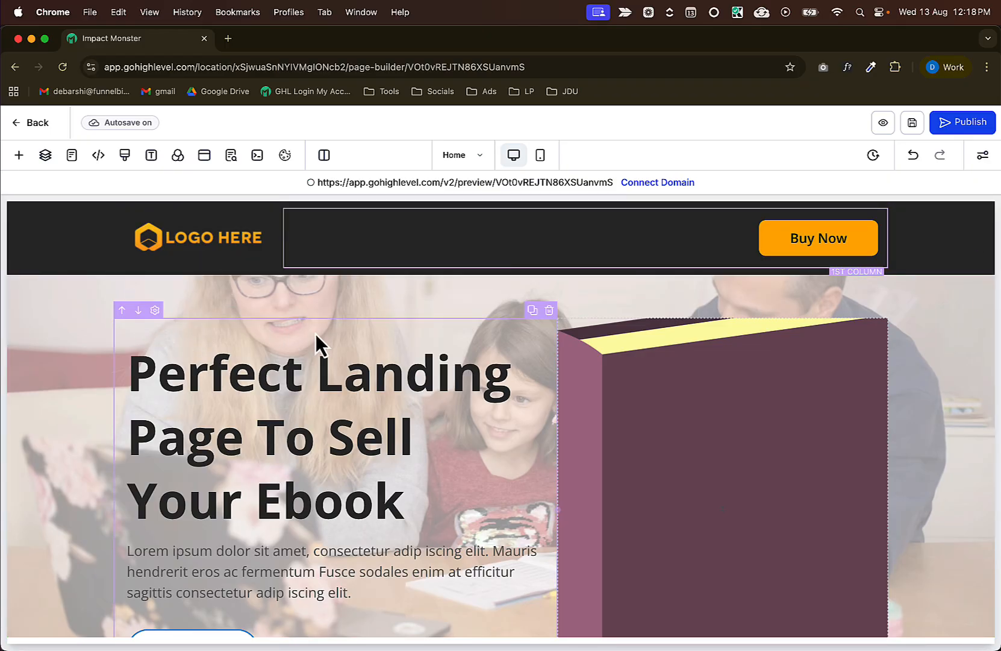
{"action": "scroll", "coordinate": [317, 333], "scroll_direction": "down", "scroll_amount": 3}
{"action": "scroll", "coordinate": [317, 334], "scroll_direction": "up", "scroll_amount": 3}
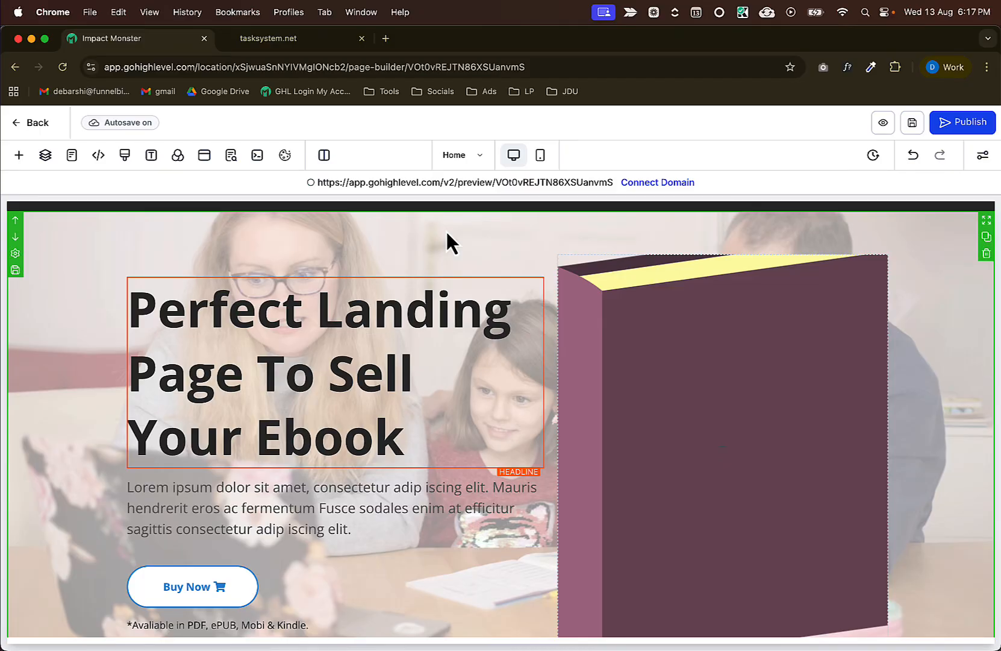
{"action": "left_click", "coordinate": [447, 233]}
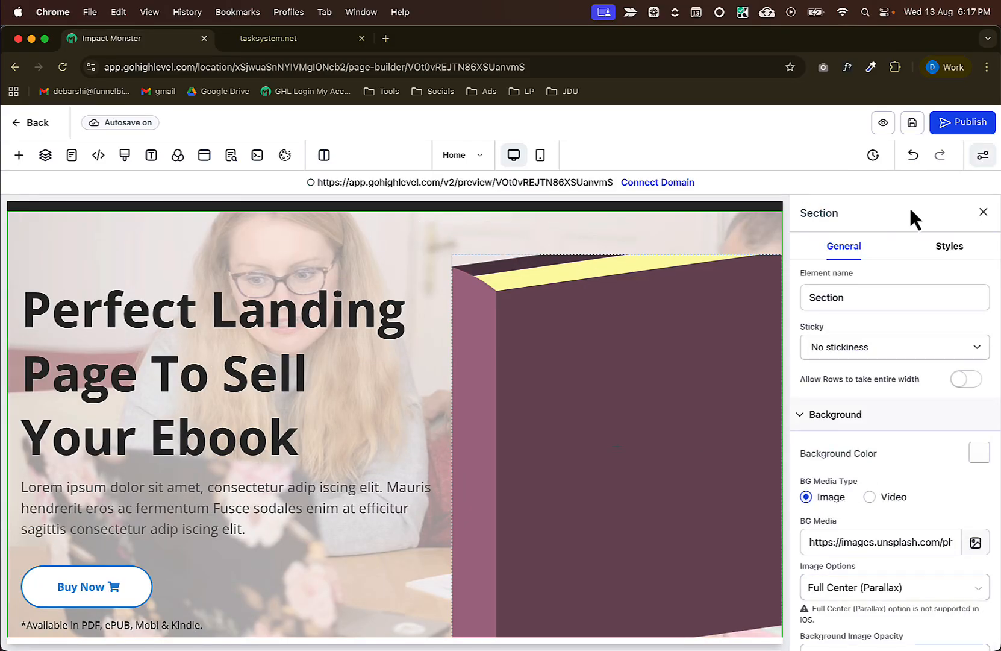
{"action": "left_click", "coordinate": [982, 213]}
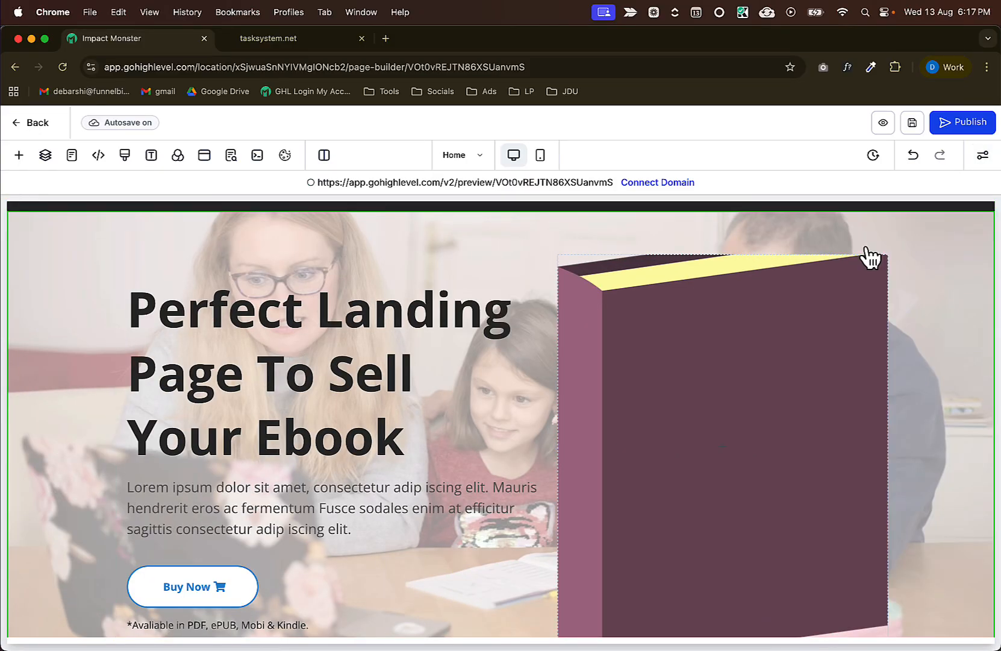
{"action": "key", "text": "super+Tab"}
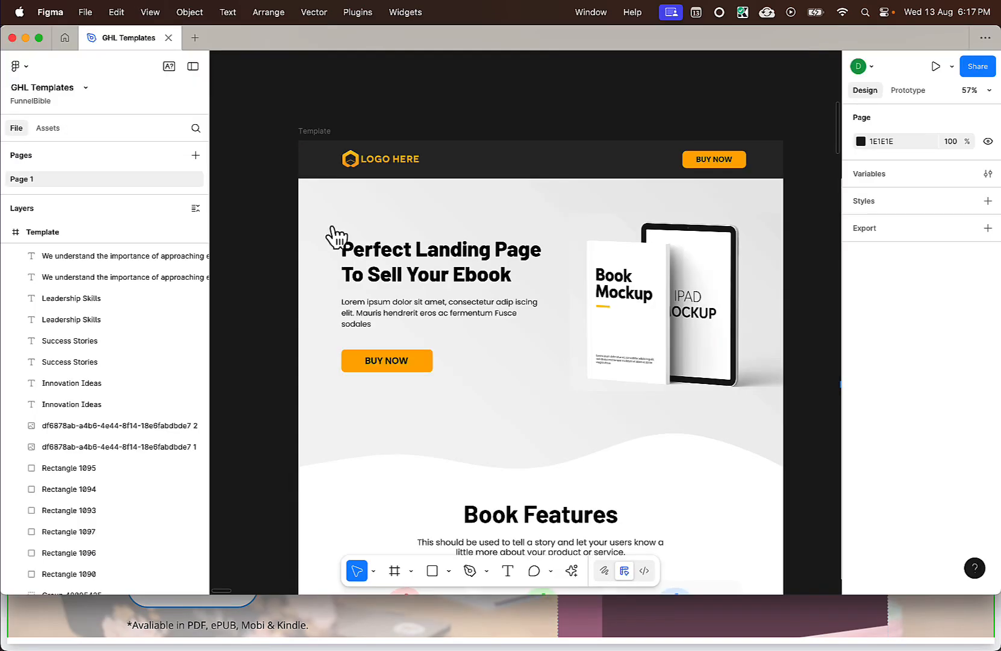
{"action": "scroll", "coordinate": [488, 262], "scroll_direction": "down", "scroll_amount": 3}
{"action": "scroll", "coordinate": [476, 265], "scroll_direction": "right", "scroll_amount": 1}
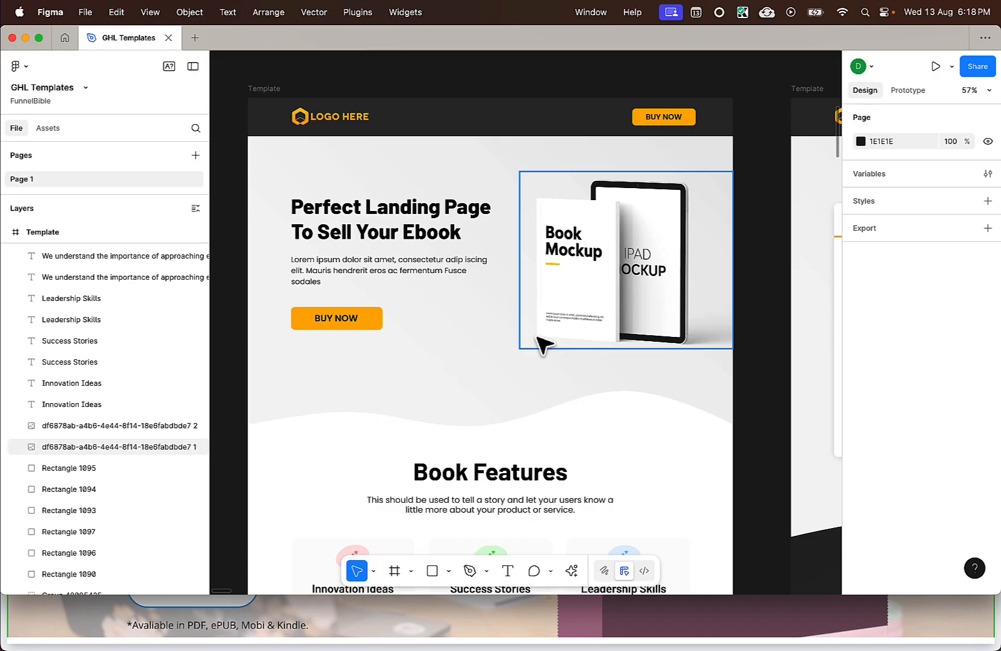
{"action": "key", "text": "super+Tab"}
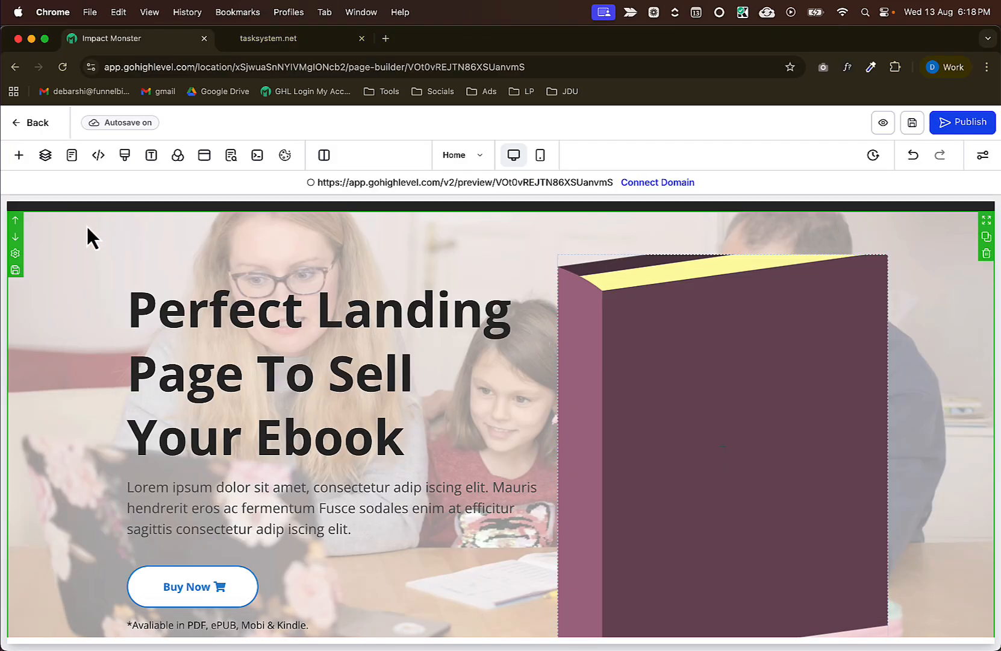
Rename the section directly below Header Navigation as "Hero Section".
{"action": "left_click", "coordinate": [58, 225]}
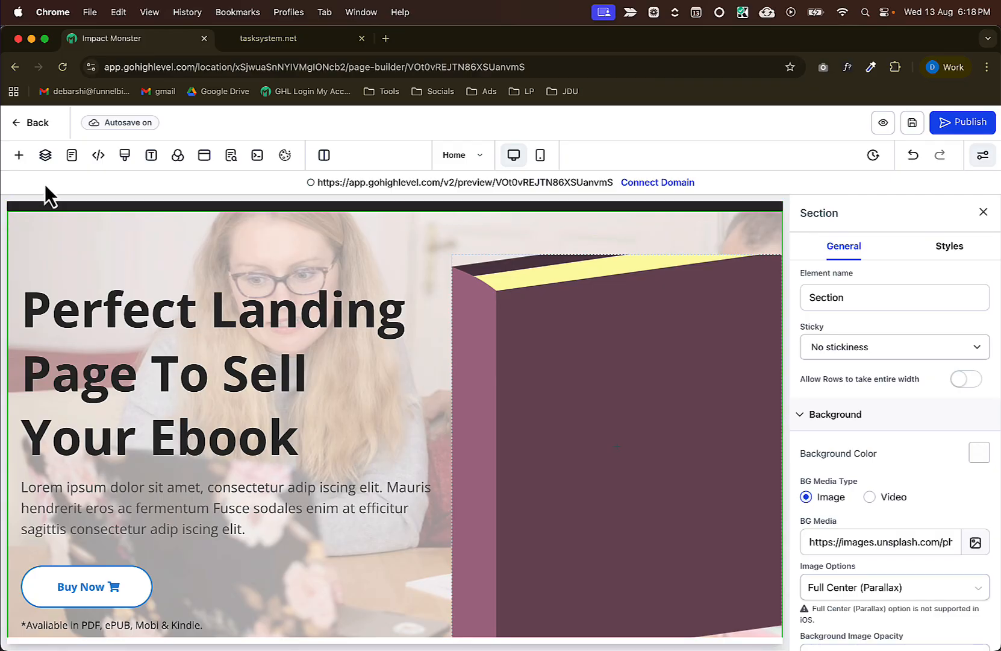
{"action": "left_click", "coordinate": [46, 155]}
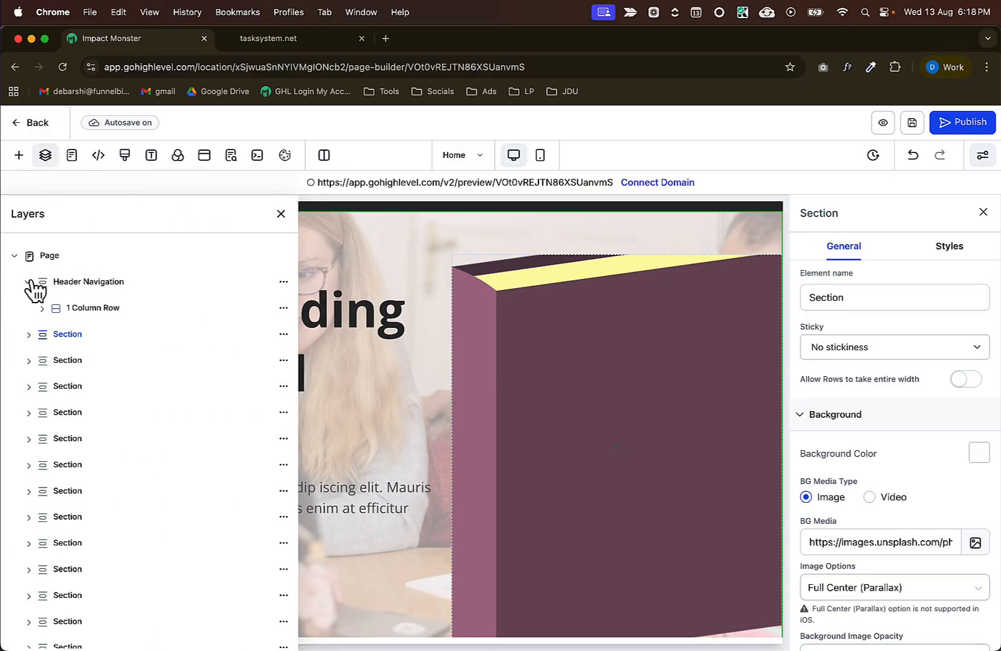
{"action": "left_click", "coordinate": [30, 281]}
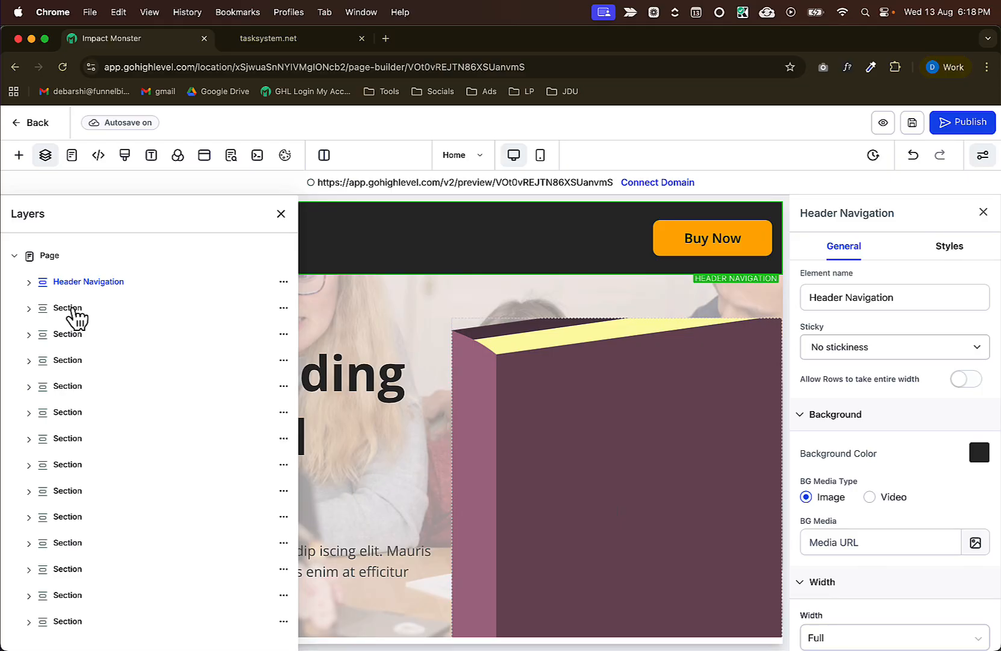
{"action": "left_click", "coordinate": [74, 308]}
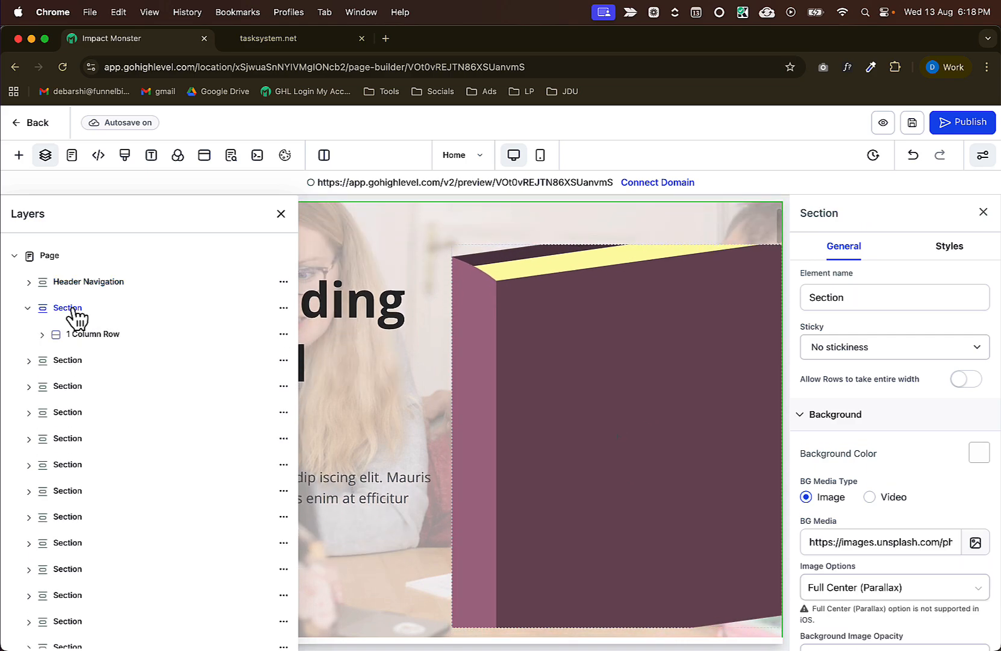
{"action": "double_click", "coordinate": [811, 297]}
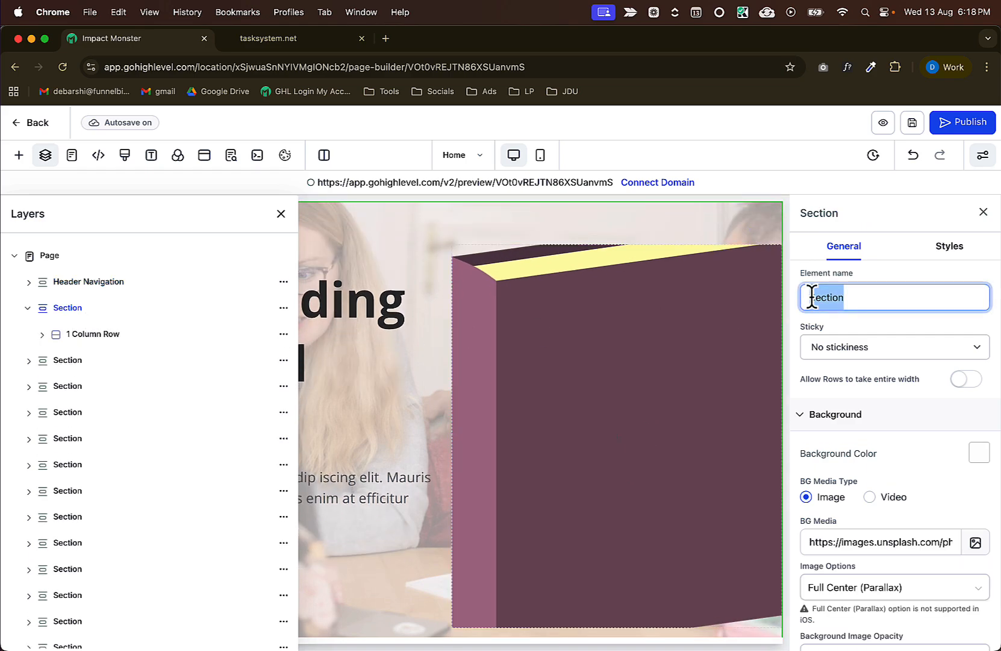
{"action": "type", "text": "Hero"}
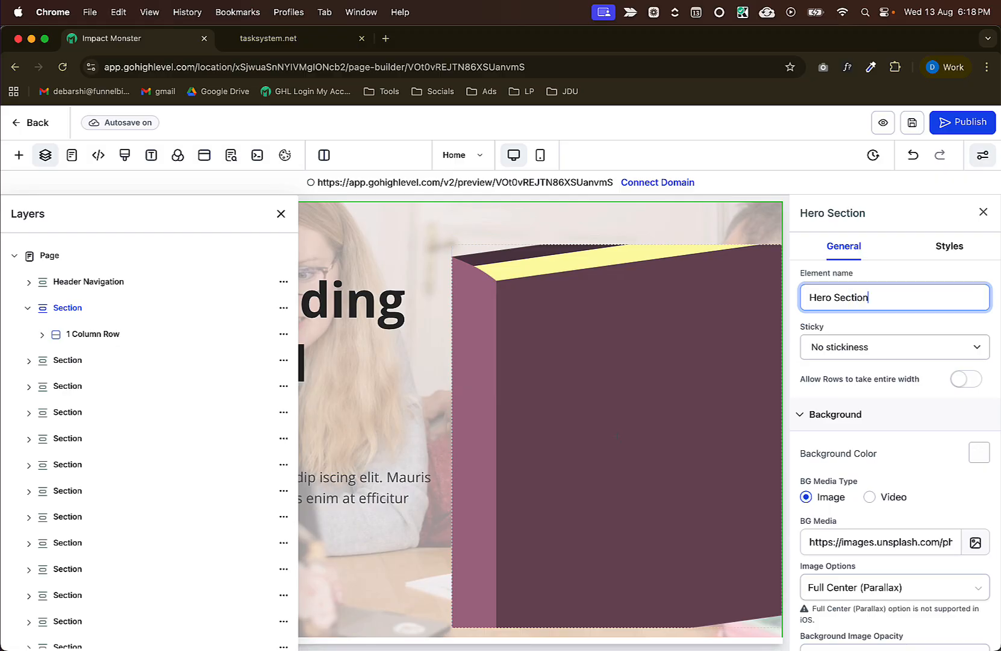
{"action": "left_click", "coordinate": [281, 214]}
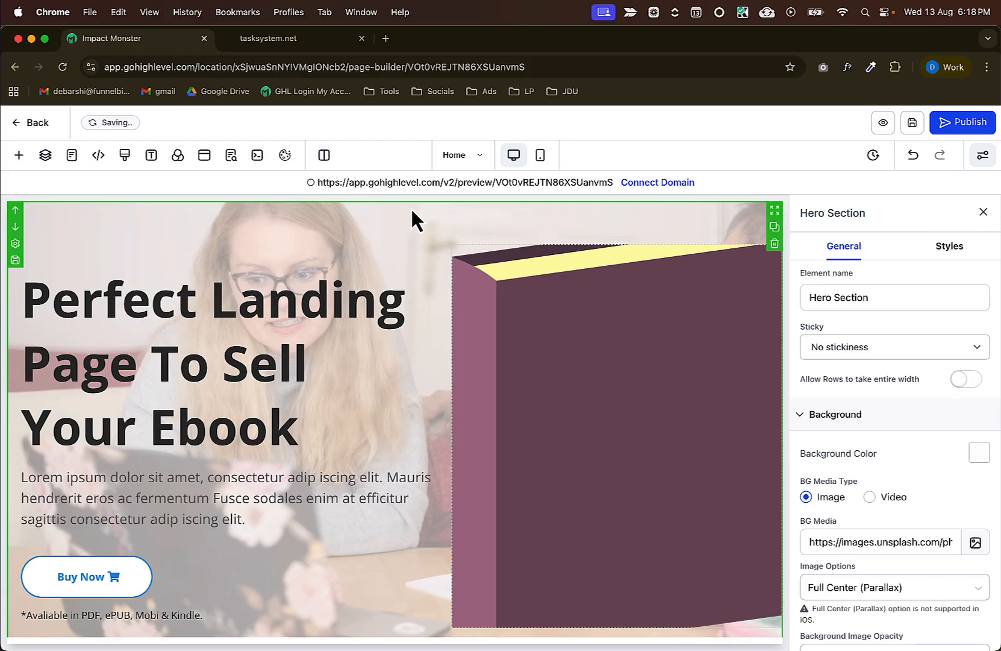
Upload Hero BG.png to the media storage and use it as the Hero Section's background image.
{"action": "scroll", "coordinate": [898, 409], "scroll_direction": "down", "scroll_amount": 5}
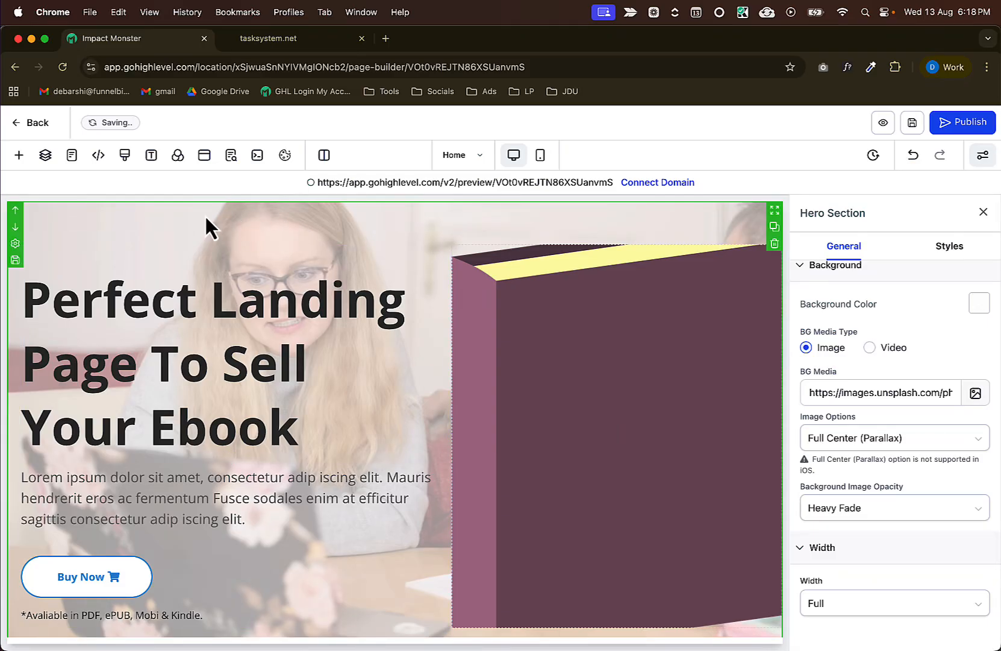
{"action": "left_click", "coordinate": [976, 395]}
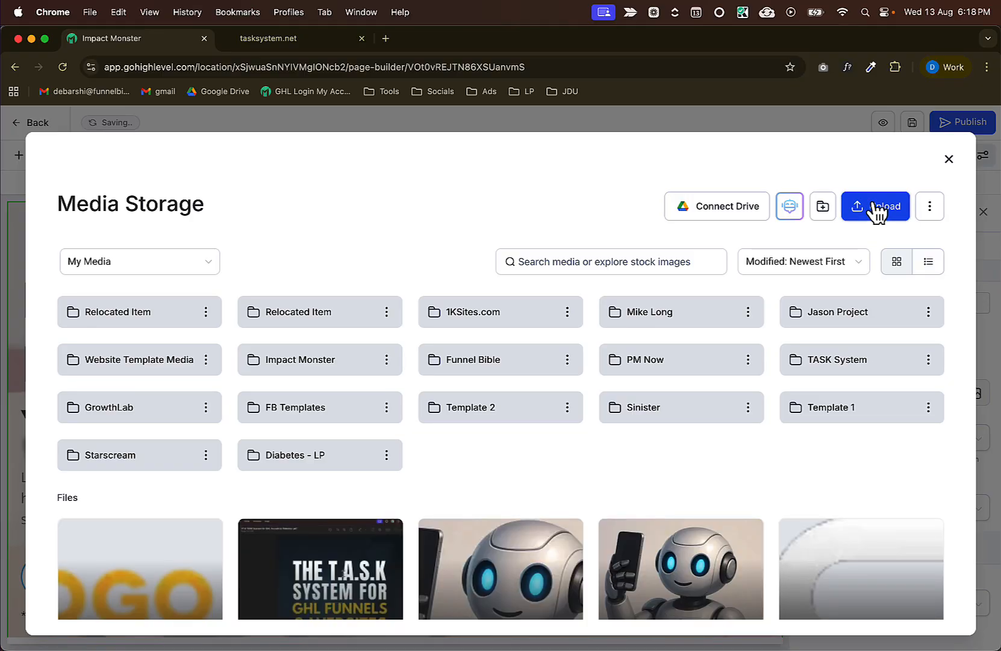
{"action": "left_click", "coordinate": [872, 203]}
{"action": "double_click", "coordinate": [268, 177]}
{"action": "scroll", "coordinate": [67, 472], "scroll_direction": "down", "scroll_amount": 3}
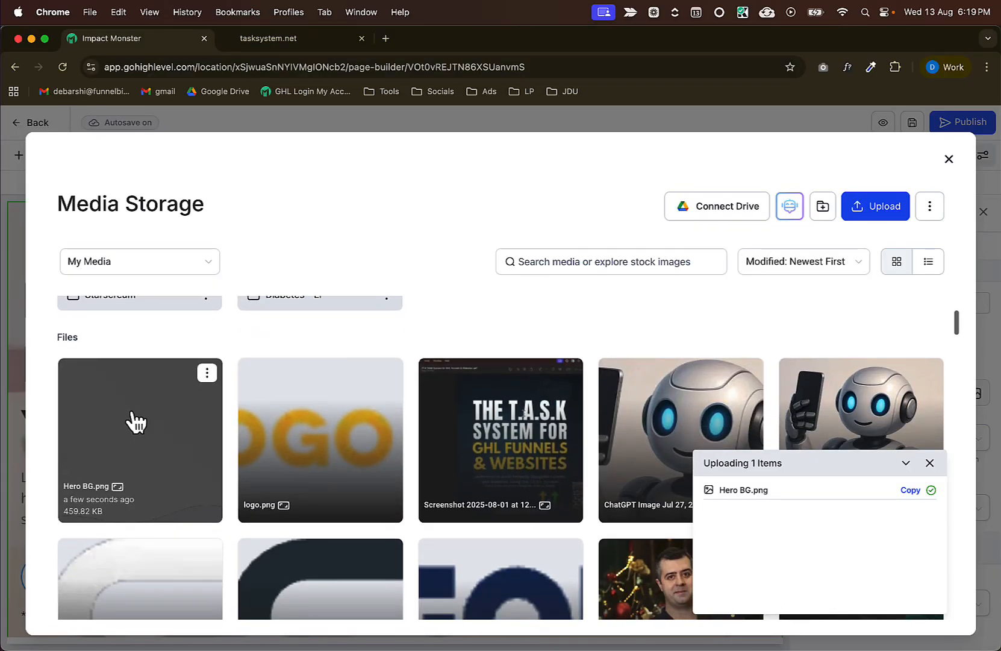
{"action": "left_click", "coordinate": [134, 420]}
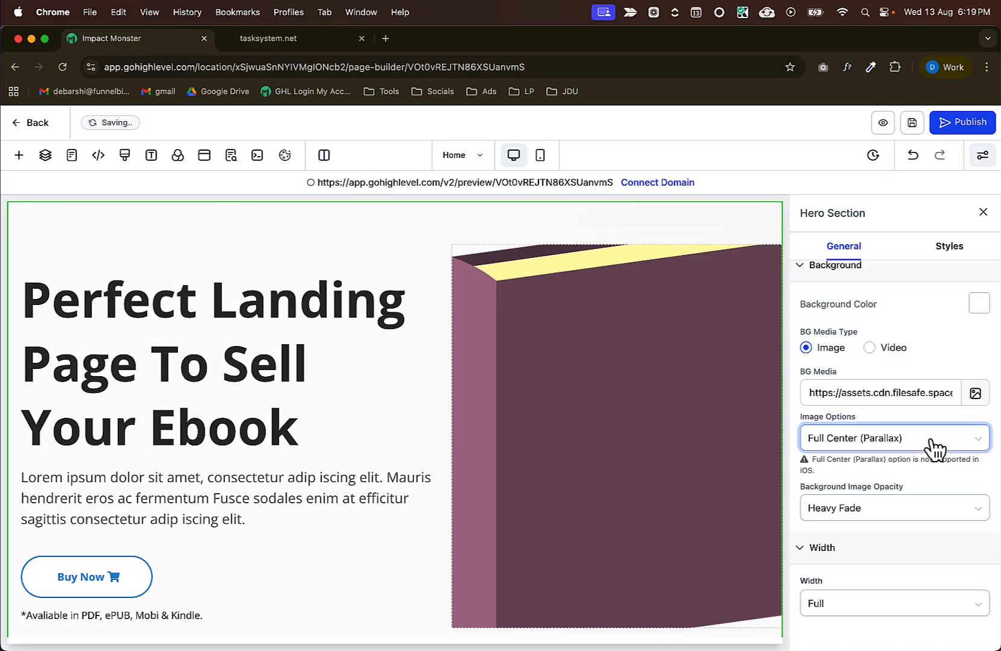
Set the hero background's image option to Full Center and its opacity to None.
{"action": "left_click", "coordinate": [870, 440]}
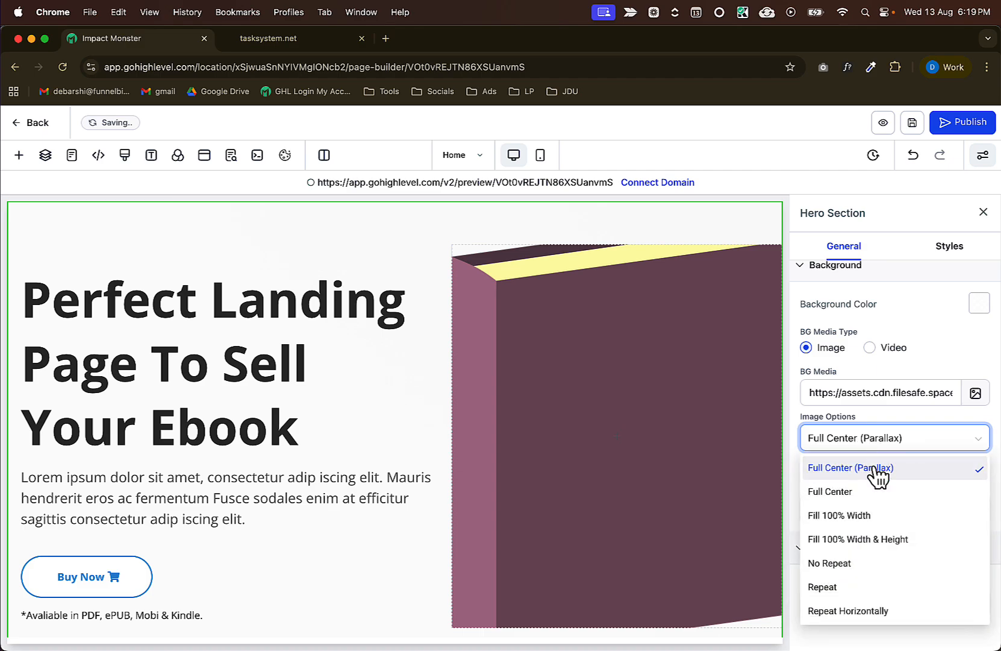
{"action": "left_click", "coordinate": [874, 492]}
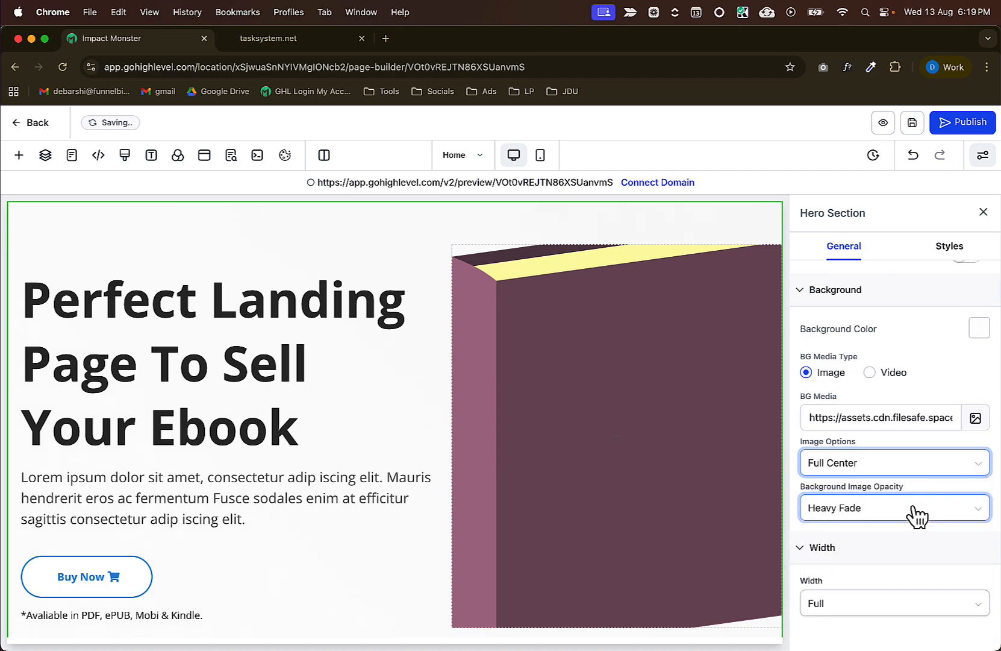
{"action": "left_click", "coordinate": [914, 511]}
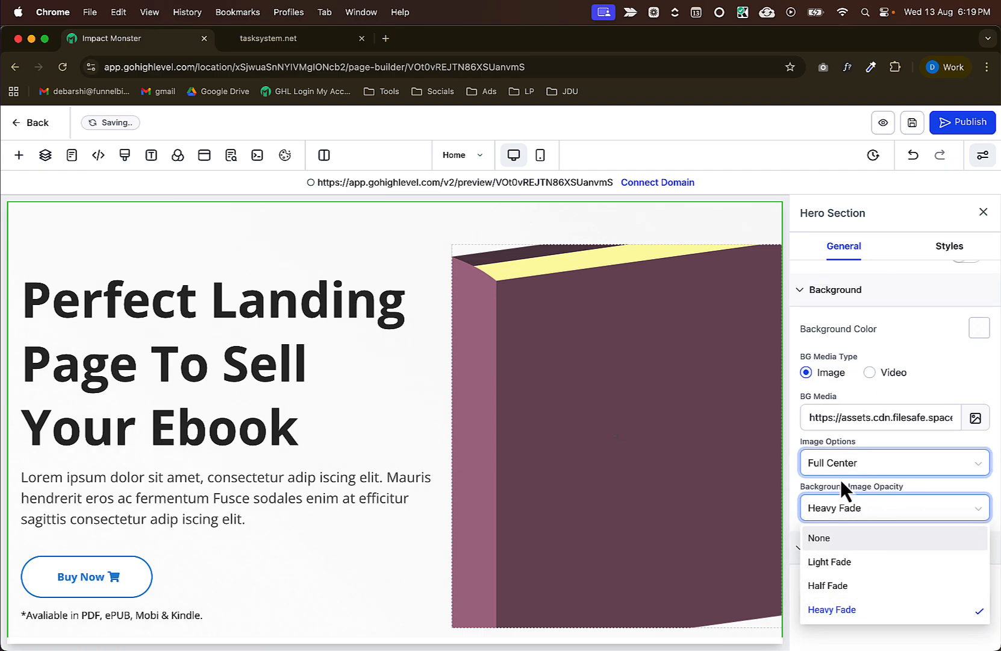
{"action": "left_click", "coordinate": [851, 540]}
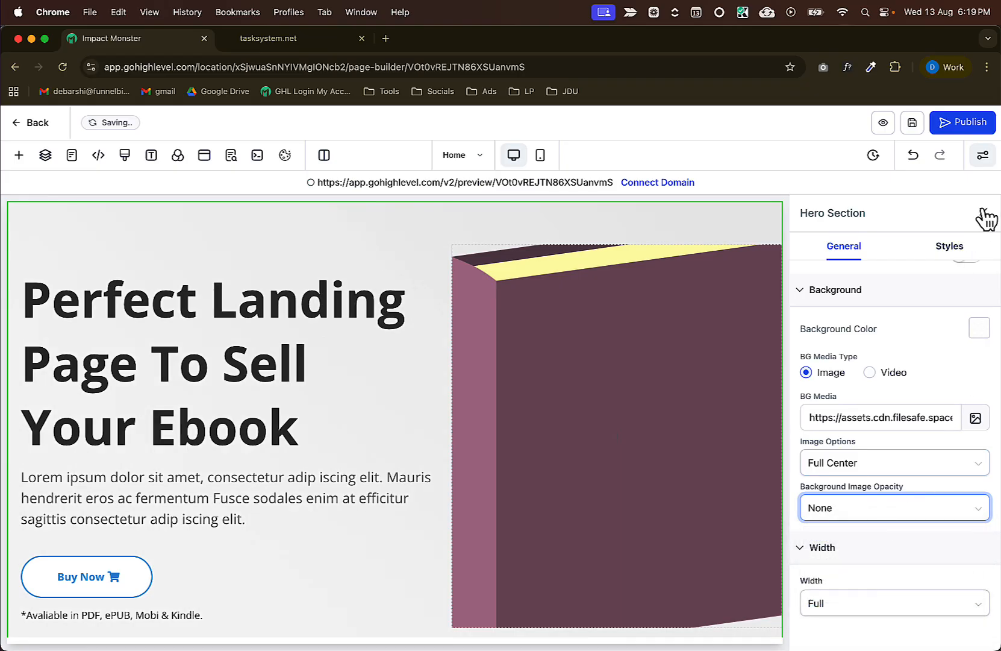
{"action": "left_click", "coordinate": [983, 212]}
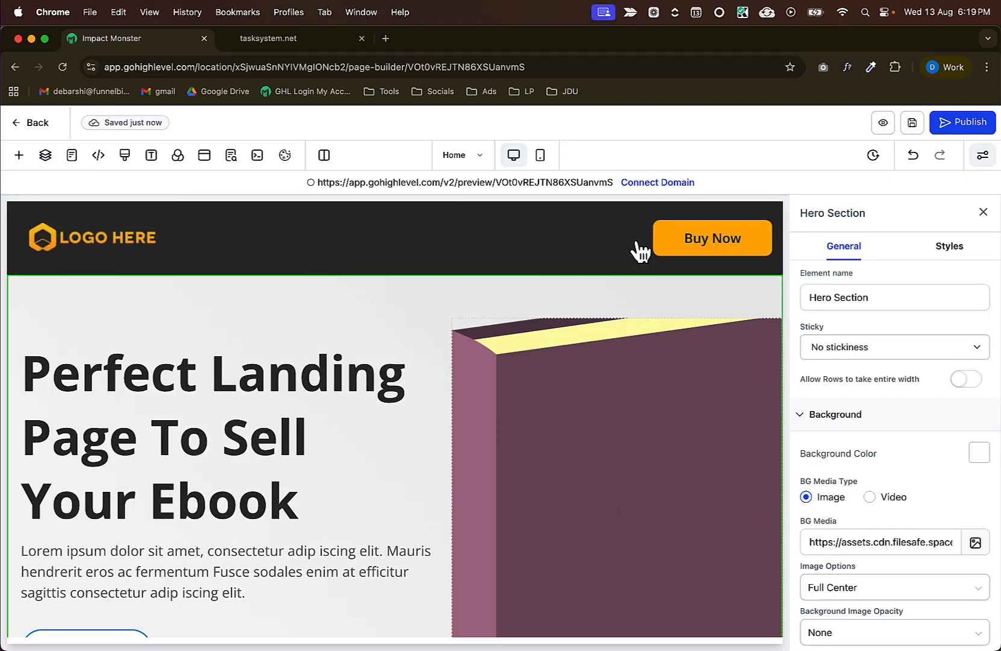
Set the Hero Section's top and bottom padding to 100 px, checking the wave background against the Figma design.
{"action": "key", "text": "super+Tab"}
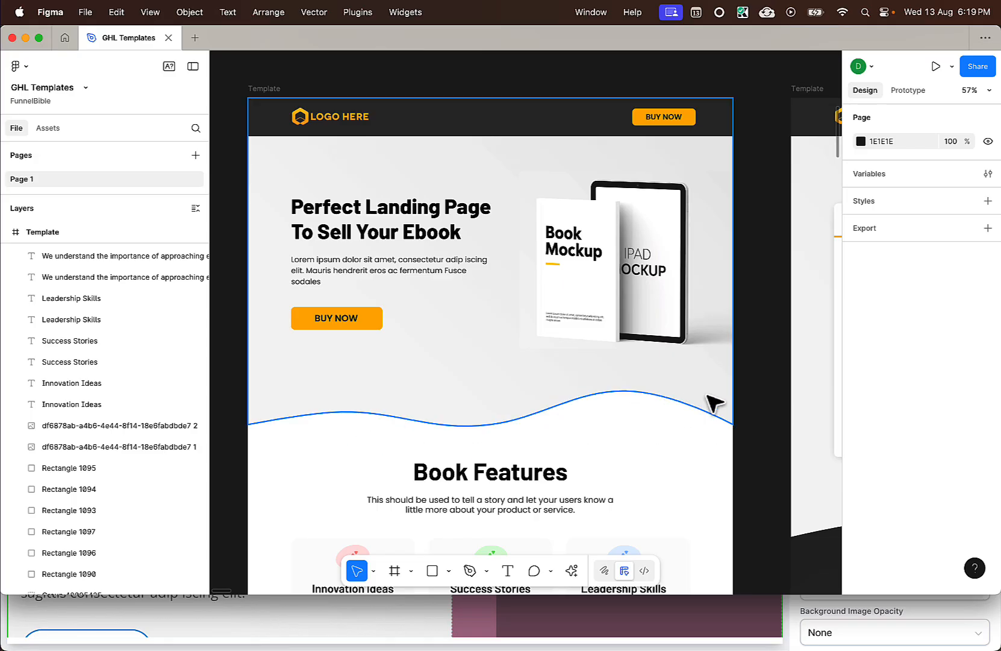
{"action": "key", "text": "super+Tab"}
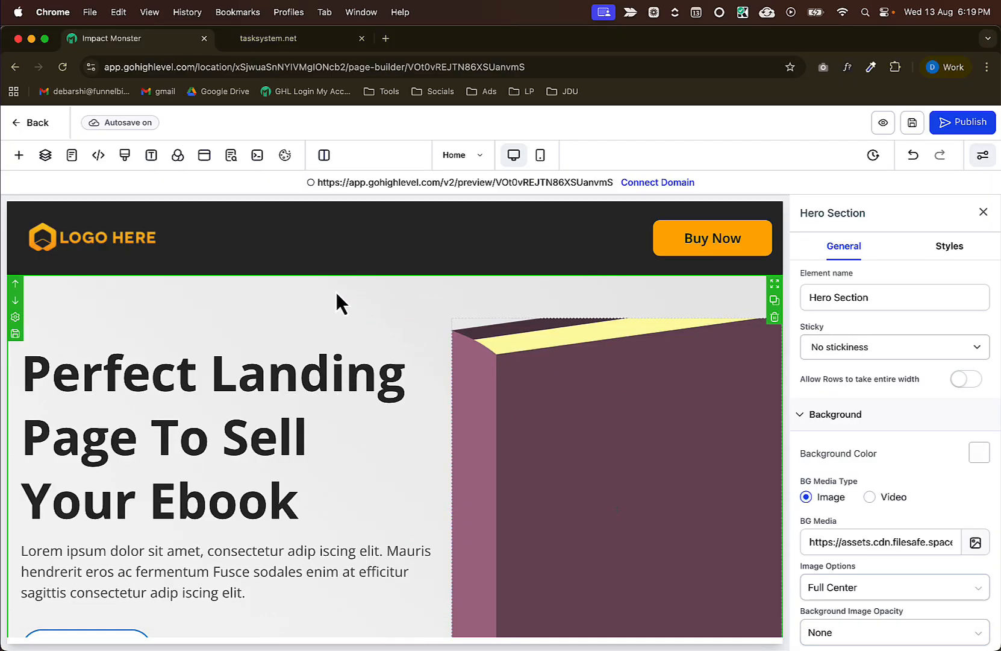
{"action": "scroll", "coordinate": [531, 325], "scroll_direction": "down", "scroll_amount": 6}
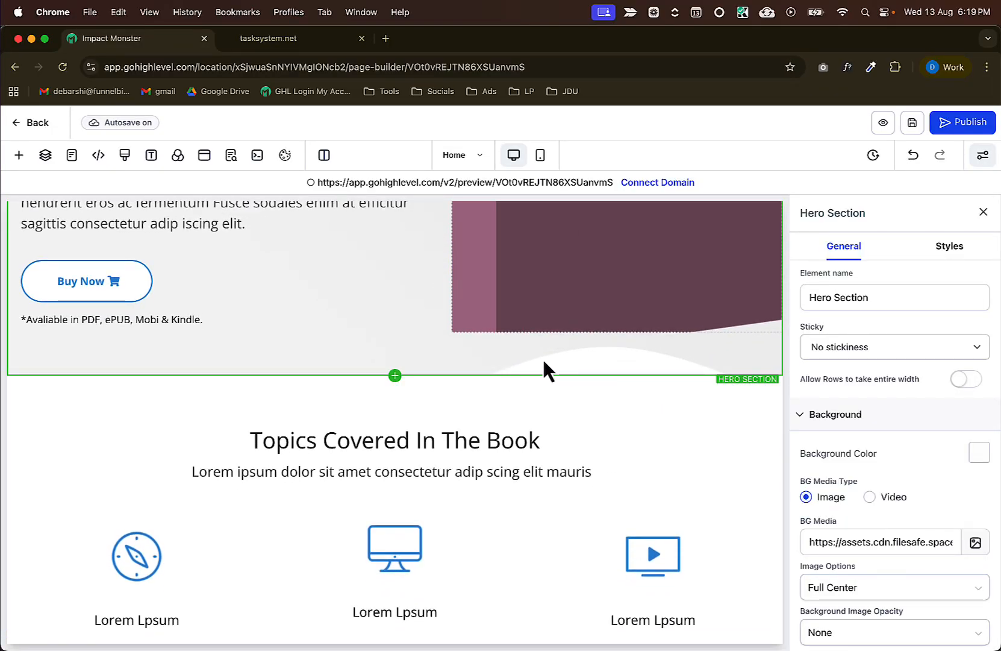
{"action": "scroll", "coordinate": [306, 349], "scroll_direction": "up", "scroll_amount": 6}
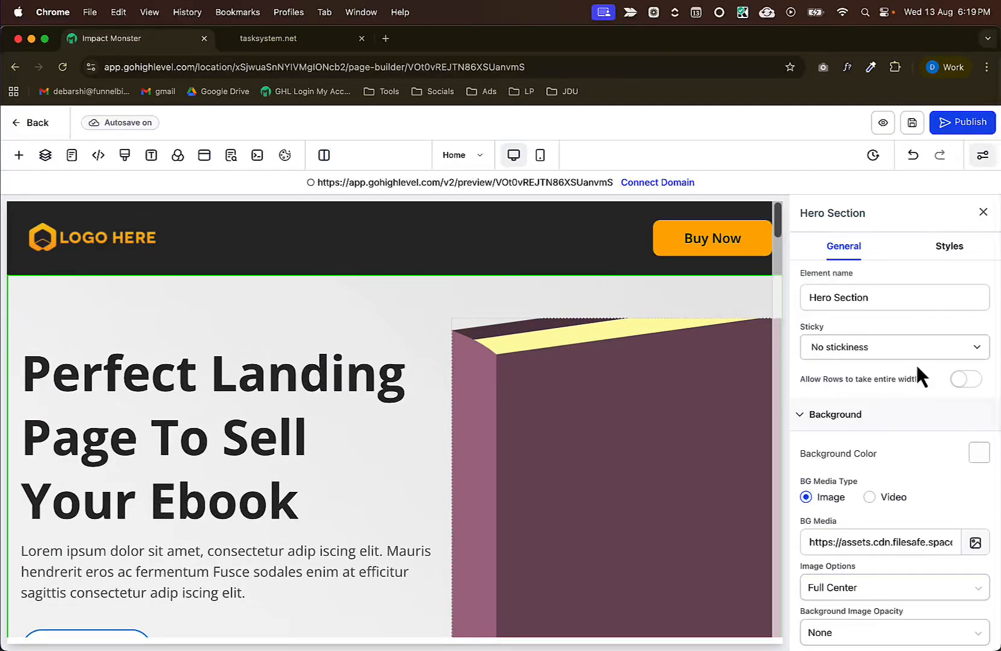
{"action": "left_click", "coordinate": [954, 248]}
{"action": "left_click", "coordinate": [893, 343]}
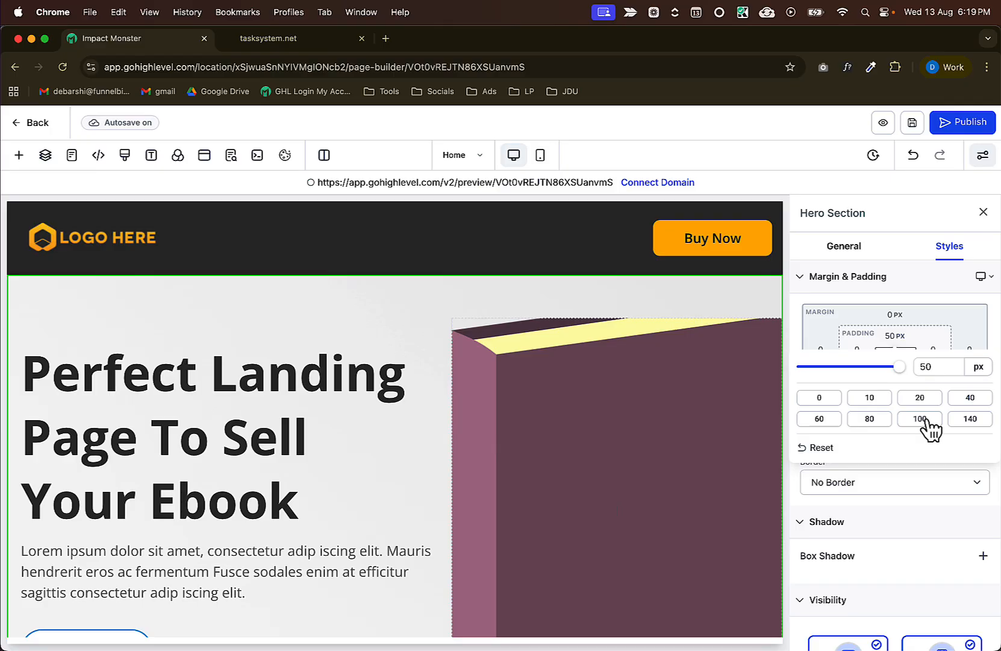
{"action": "left_click", "coordinate": [920, 419]}
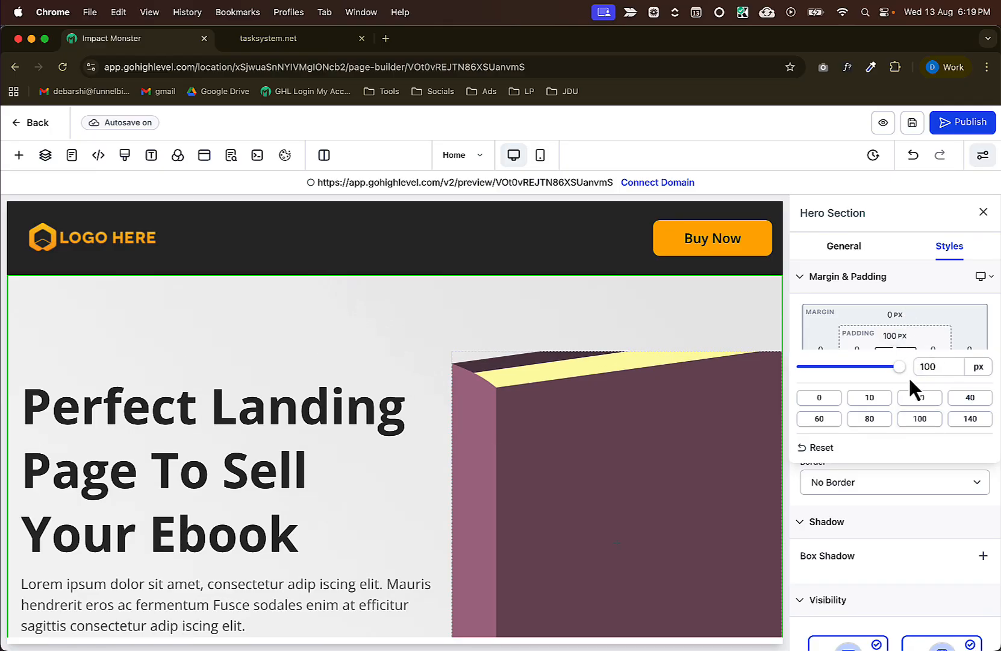
{"action": "left_click", "coordinate": [908, 342]}
{"action": "left_click", "coordinate": [896, 369]}
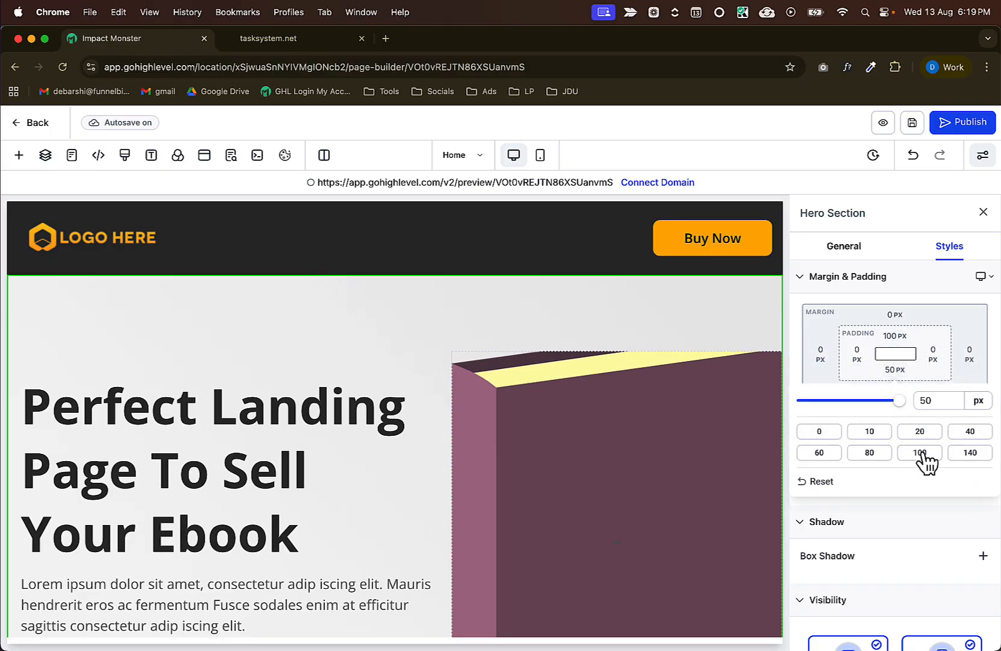
{"action": "scroll", "coordinate": [536, 403], "scroll_direction": "down", "scroll_amount": 6}
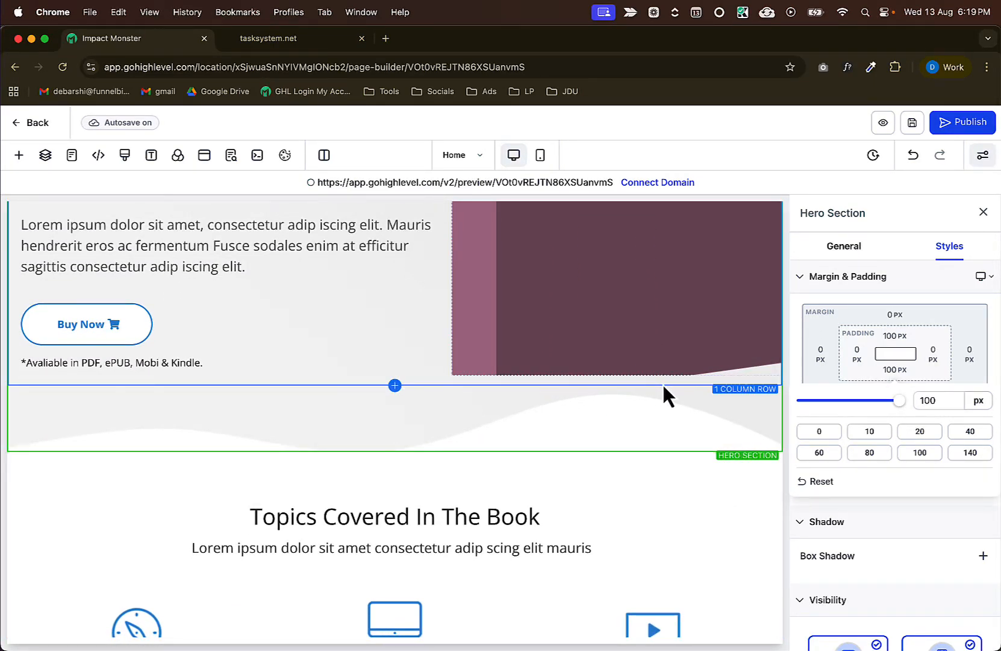
{"action": "key", "text": "super+Tab"}
{"action": "key", "text": "super+Tab"}
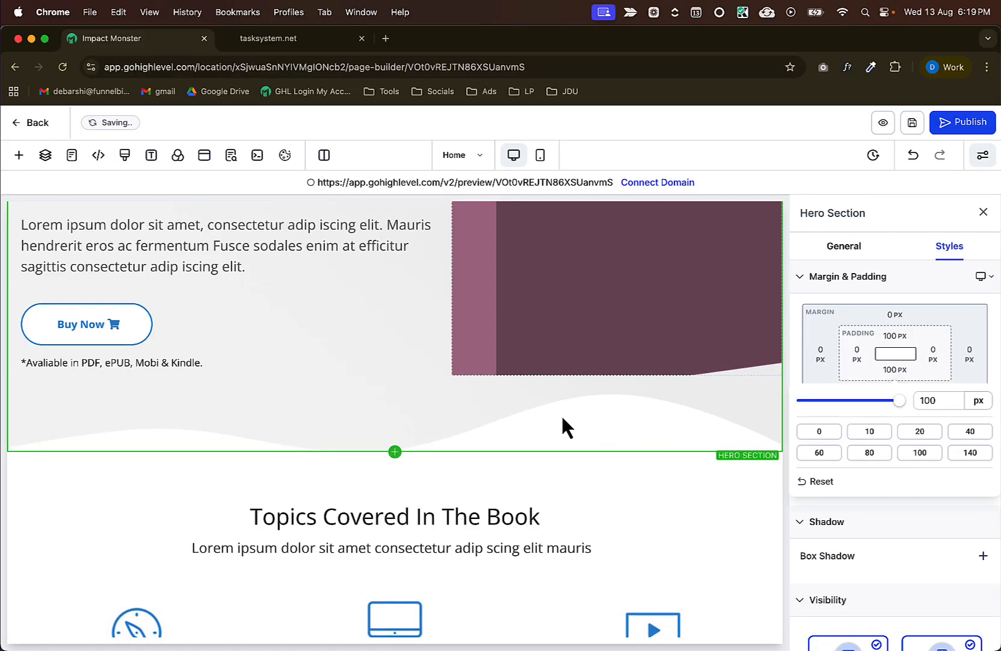
Replace the hero headline with "Step by Step Settings to Design Beautiful Funnels And Websites Fast", copied from the tasksystem.net page.
{"action": "scroll", "coordinate": [363, 364], "scroll_direction": "up", "scroll_amount": 6}
{"action": "scroll", "coordinate": [362, 364], "scroll_direction": "down", "scroll_amount": 2}
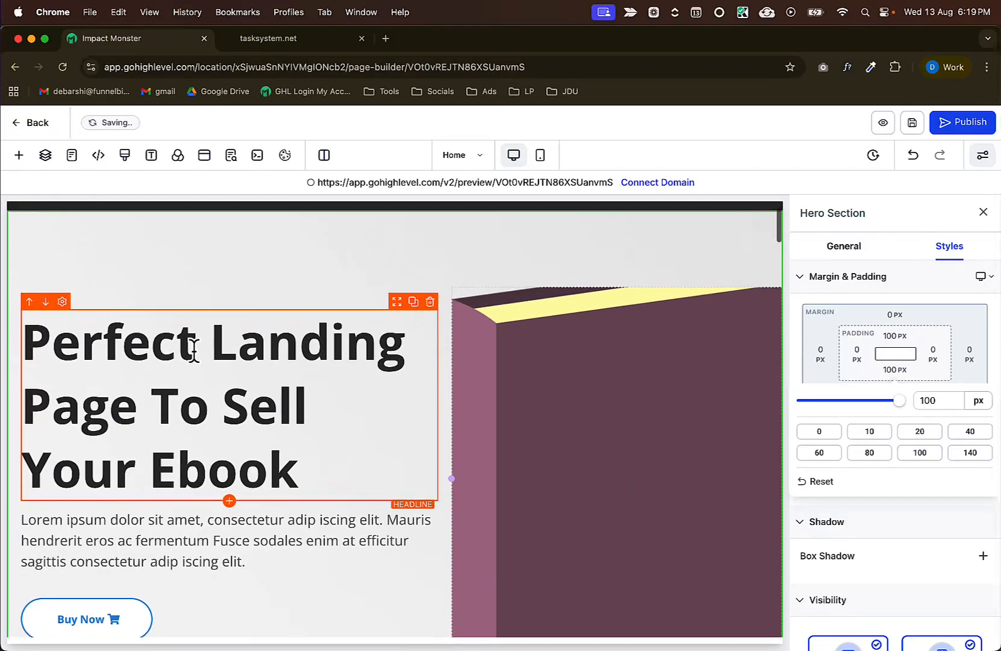
{"action": "left_click", "coordinate": [194, 344]}
{"action": "left_click", "coordinate": [198, 352]}
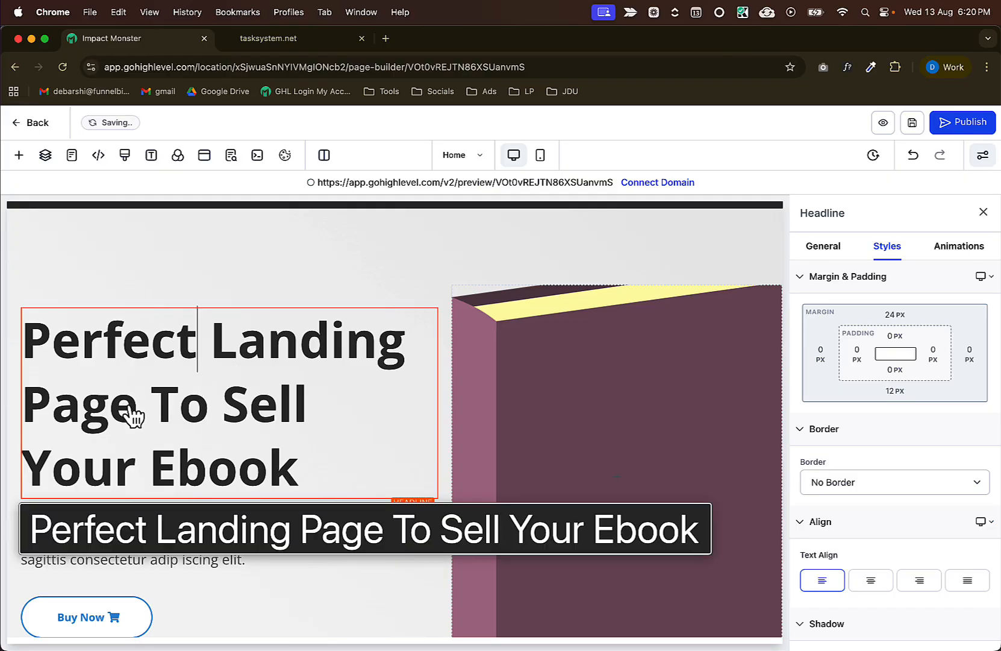
{"action": "key", "text": "super+Tab"}
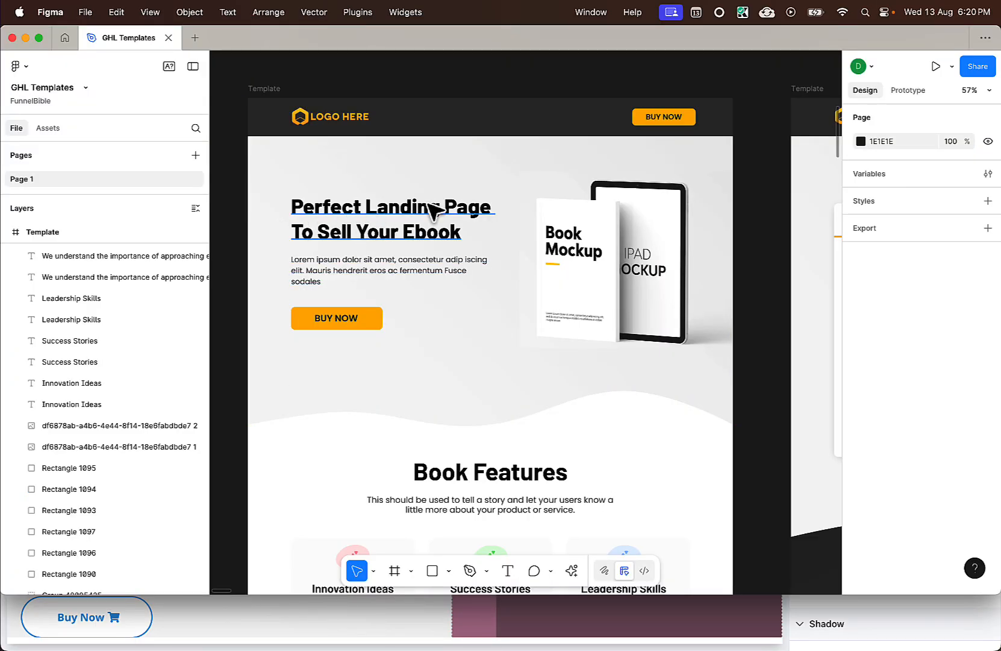
{"action": "key", "text": "super+Tab"}
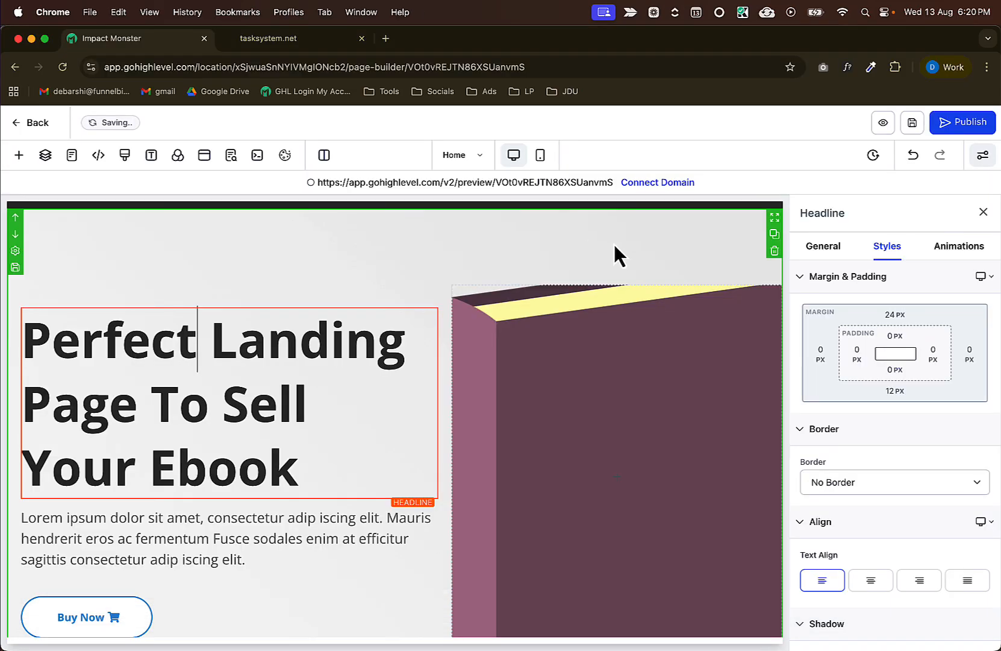
{"action": "left_click", "coordinate": [283, 45]}
{"action": "scroll", "coordinate": [112, 253], "scroll_direction": "down", "scroll_amount": 1}
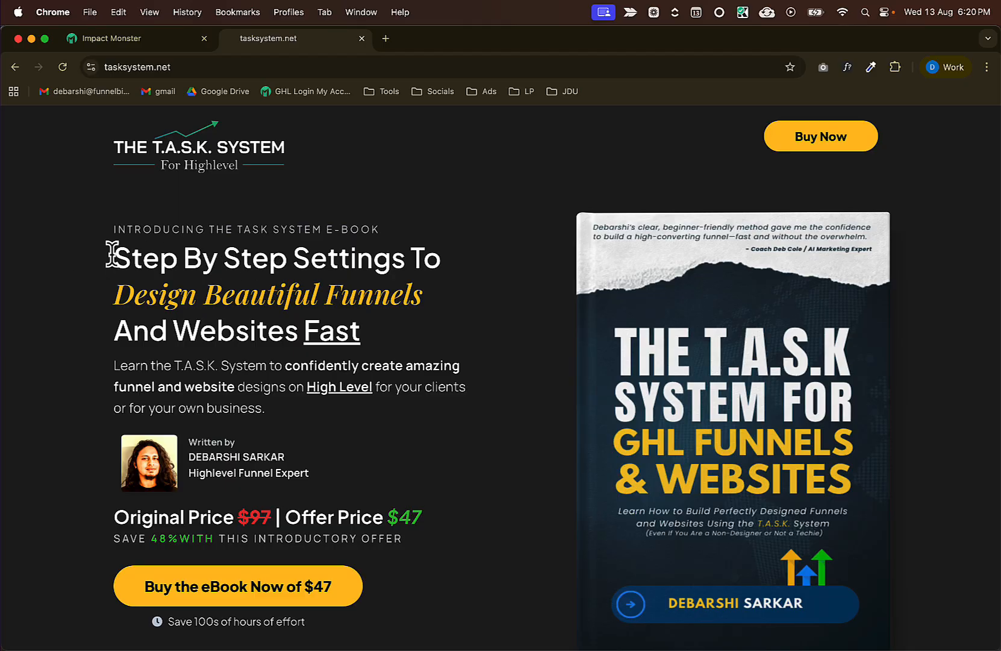
{"action": "left_click_drag", "start_coordinate": [112, 254], "coordinate": [362, 335]}
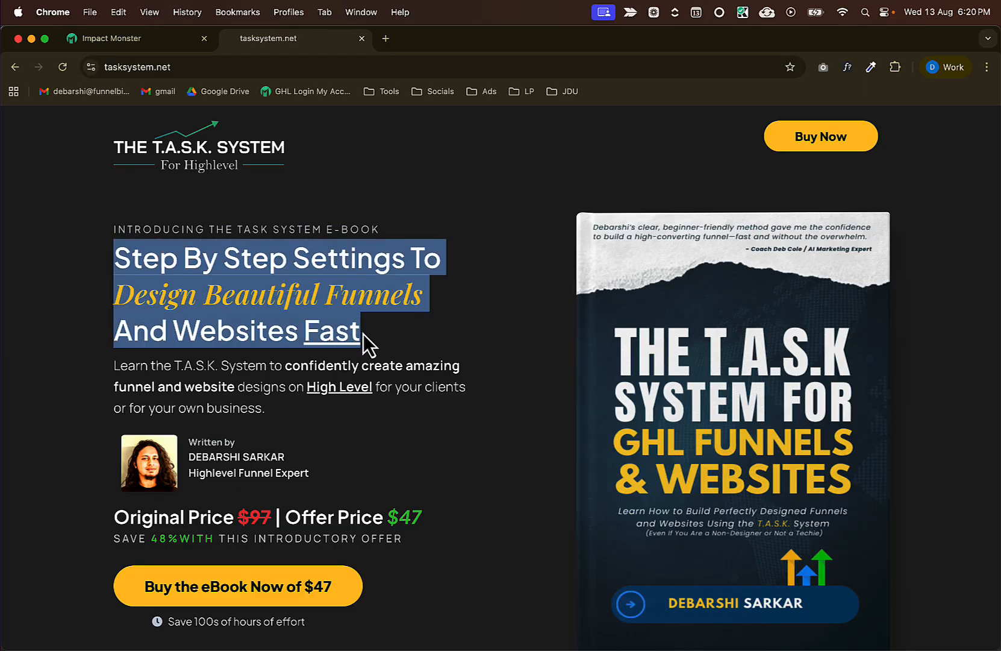
{"action": "left_click", "coordinate": [138, 39]}
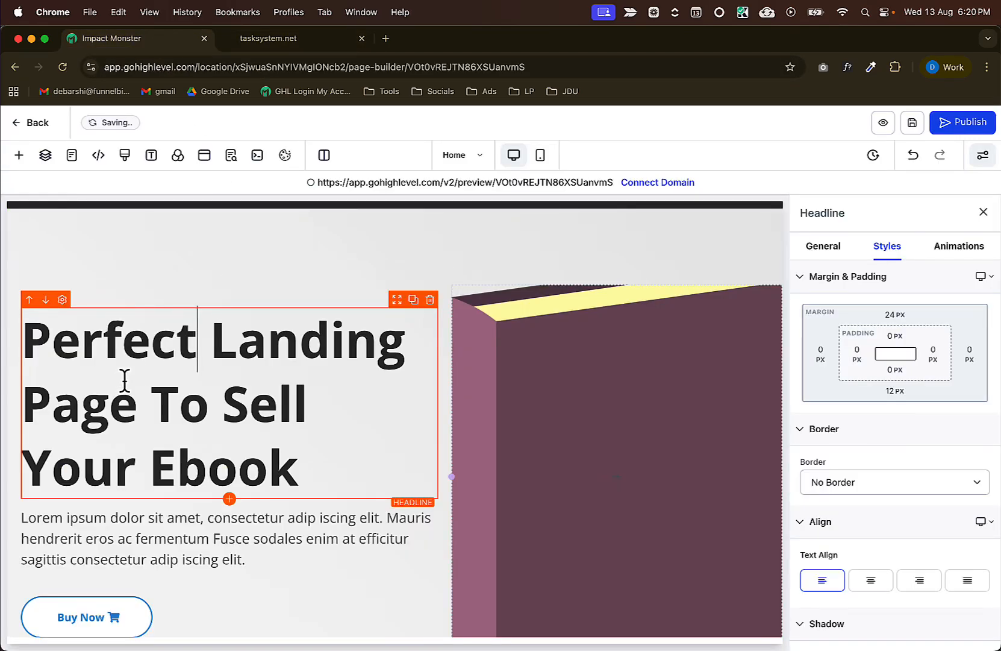
{"action": "triple_click", "coordinate": [138, 353]}
{"action": "type", "text": "Step by Step Settings to Design Beautiful Funnels And Websites Fast"}
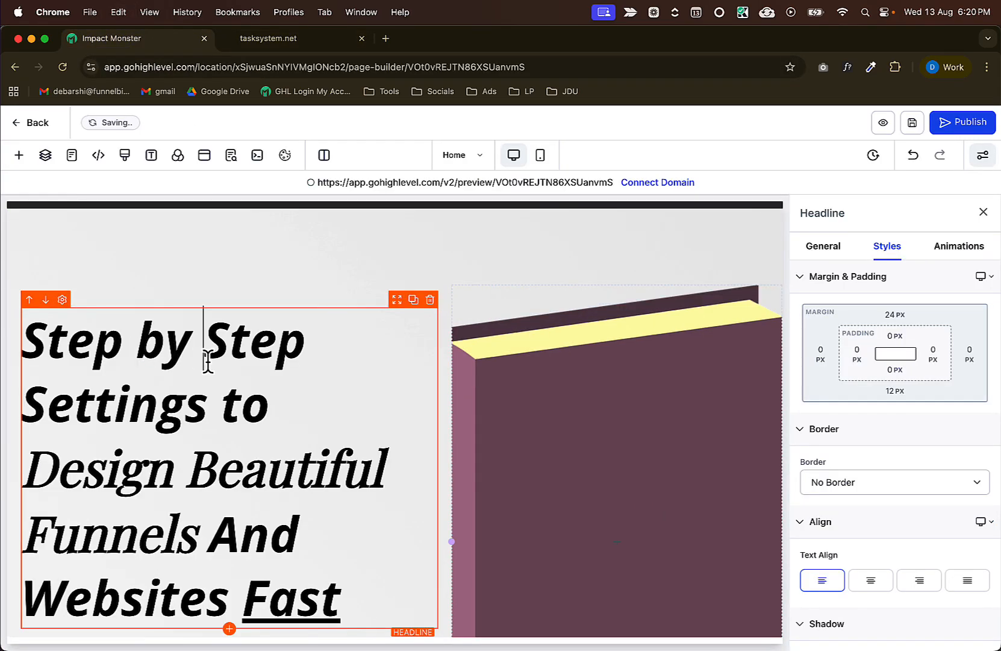
Remove the pasted italic, underline and bold formatting from the entire hero headline.
{"action": "triple_click", "coordinate": [207, 360]}
{"action": "left_click", "coordinate": [200, 287]}
{"action": "left_click", "coordinate": [173, 284]}
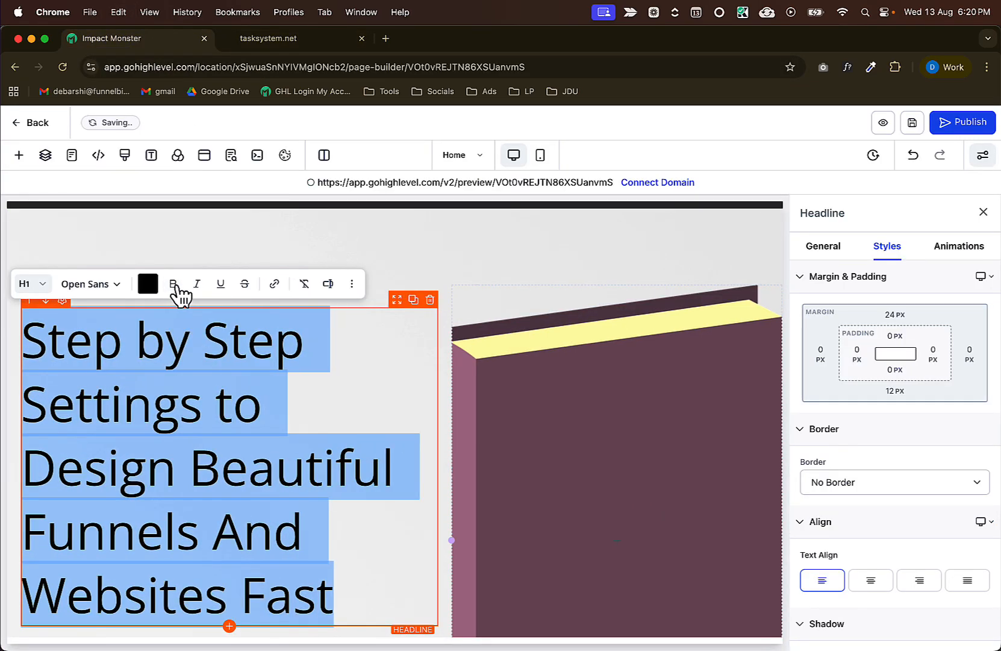
{"action": "left_click", "coordinate": [173, 284]}
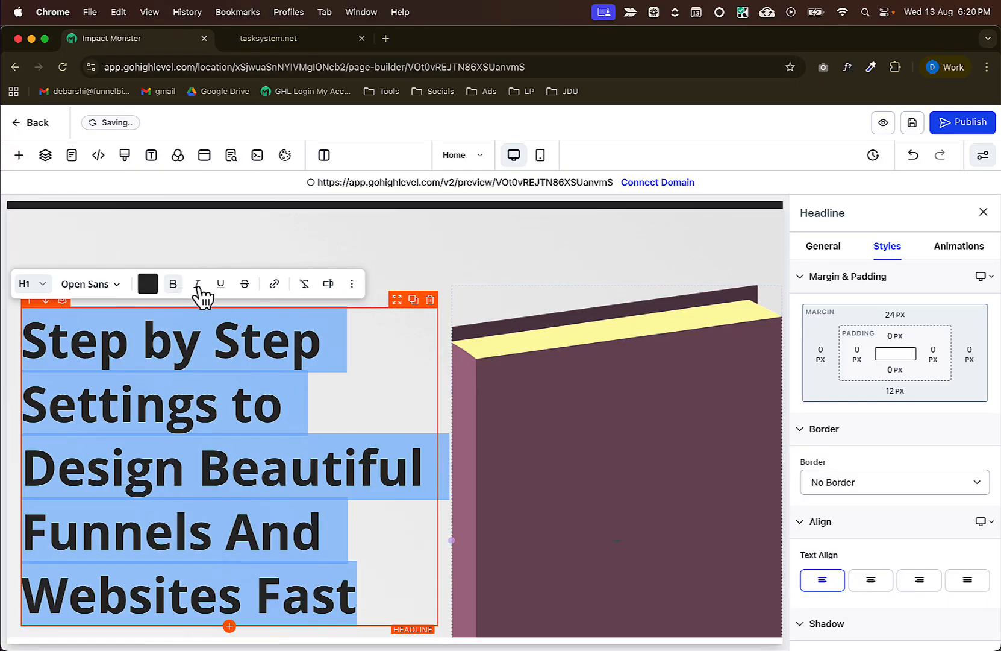
{"action": "left_click", "coordinate": [173, 284]}
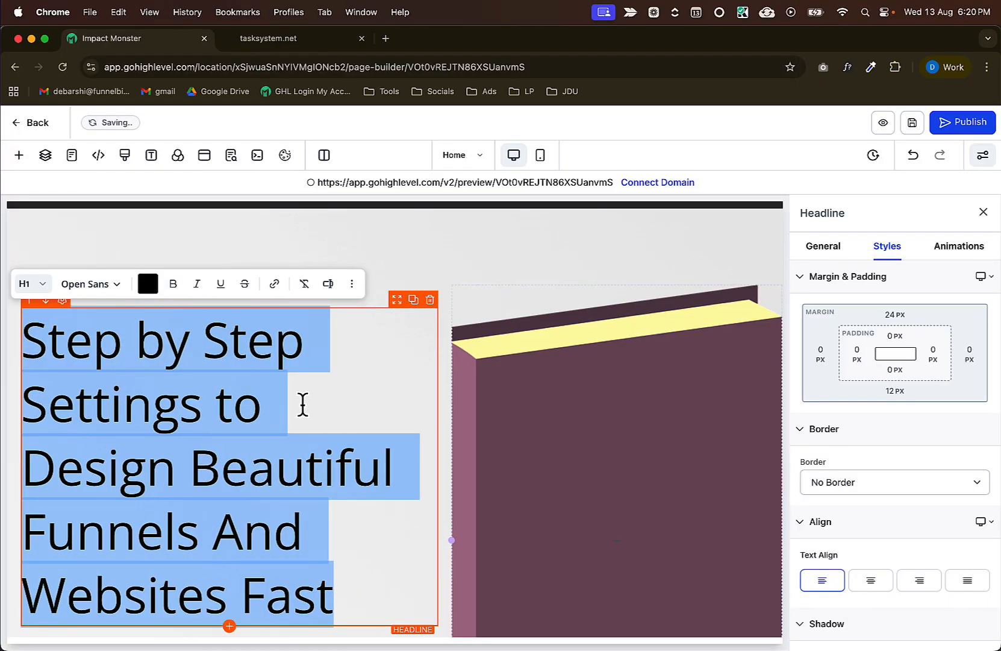
Set the hero headline's font weight to 700 - Bold in its typography settings.
{"action": "scroll", "coordinate": [374, 415], "scroll_direction": "down", "scroll_amount": 5}
{"action": "scroll", "coordinate": [908, 502], "scroll_direction": "down", "scroll_amount": 1}
{"action": "left_click", "coordinate": [825, 248]}
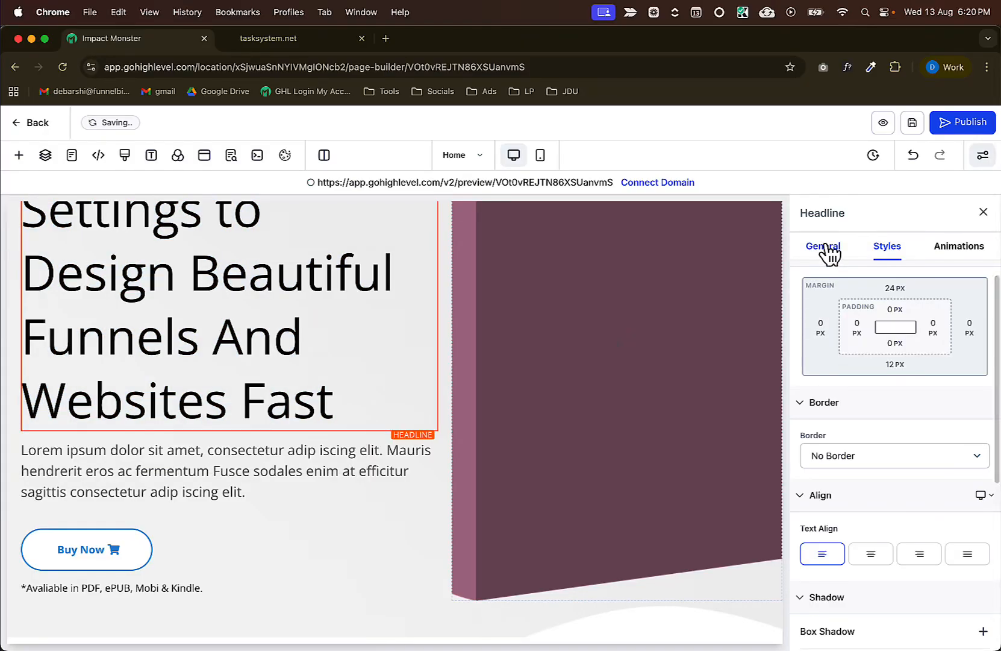
{"action": "scroll", "coordinate": [918, 416], "scroll_direction": "down", "scroll_amount": 2}
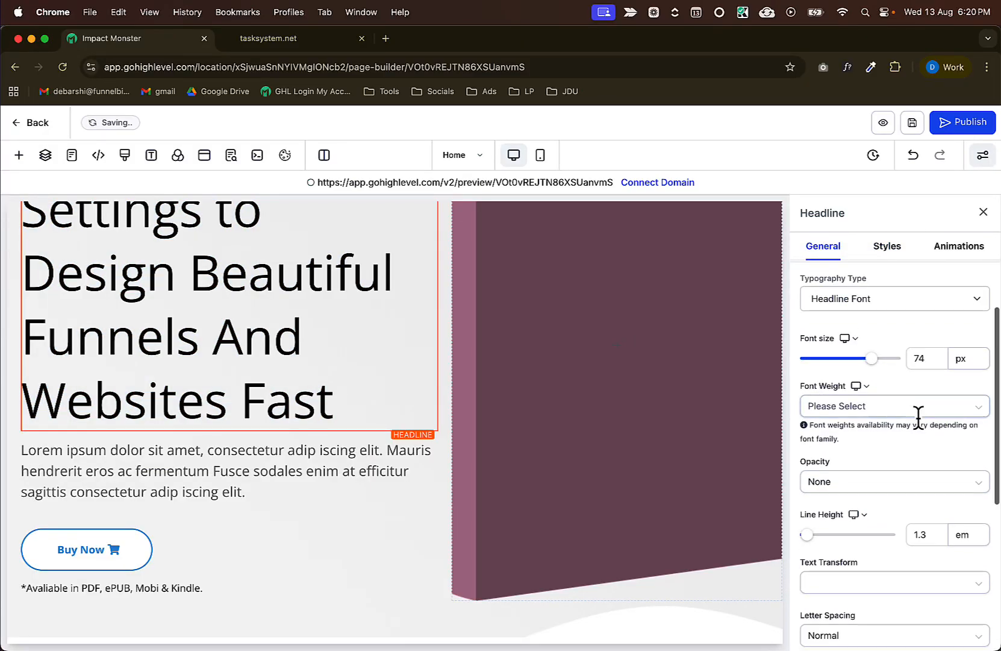
{"action": "left_click", "coordinate": [917, 449]}
{"action": "scroll", "coordinate": [915, 468], "scroll_direction": "down", "scroll_amount": 1}
{"action": "scroll", "coordinate": [916, 467], "scroll_direction": "up", "scroll_amount": 3}
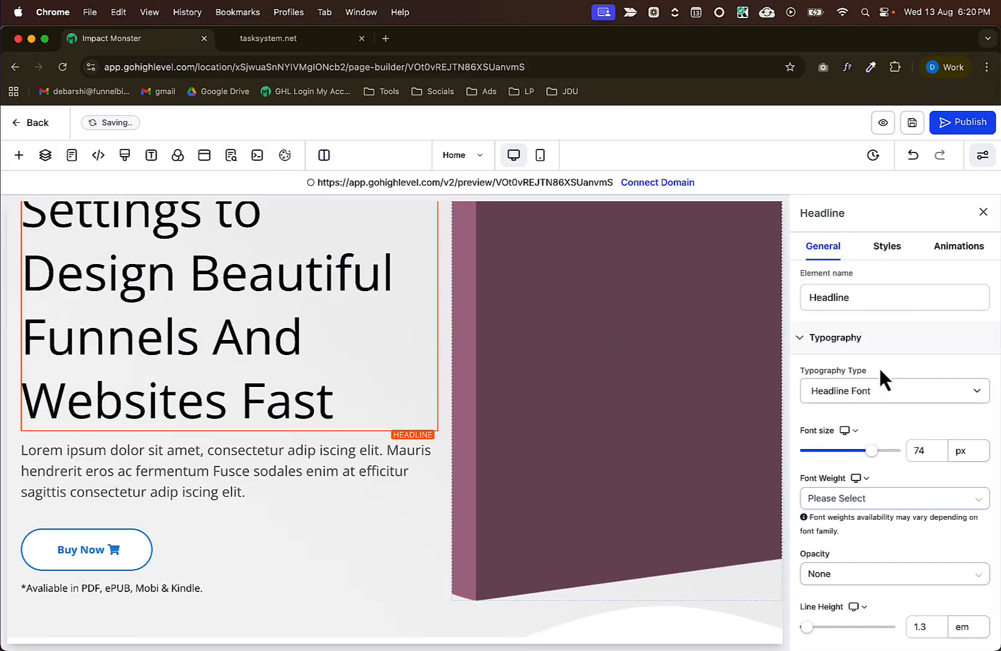
{"action": "scroll", "coordinate": [860, 432], "scroll_direction": "down", "scroll_amount": 1}
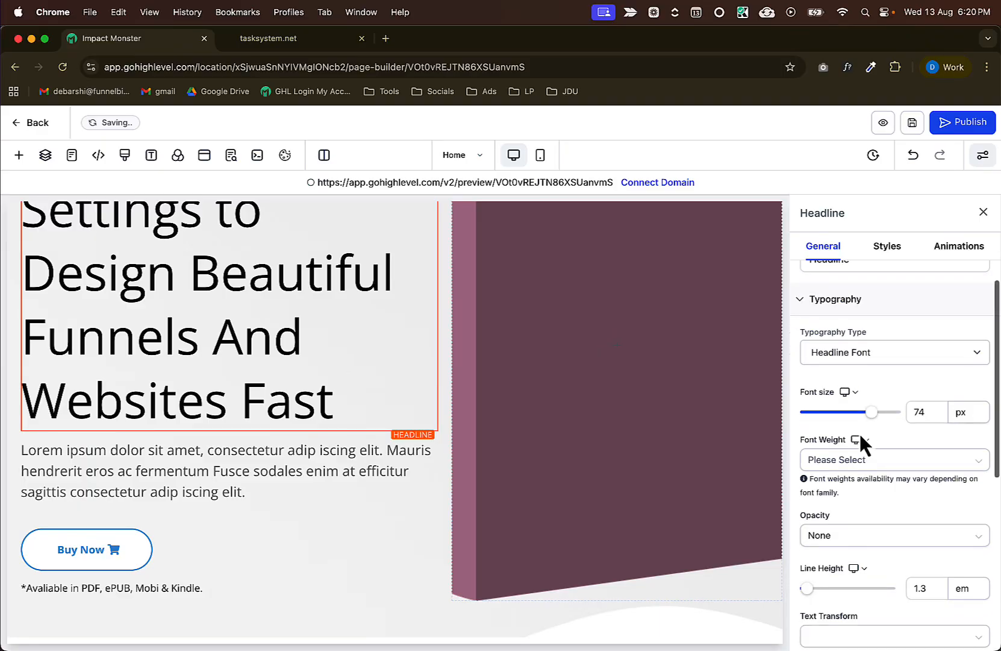
{"action": "left_click", "coordinate": [841, 463]}
{"action": "left_click", "coordinate": [852, 627]}
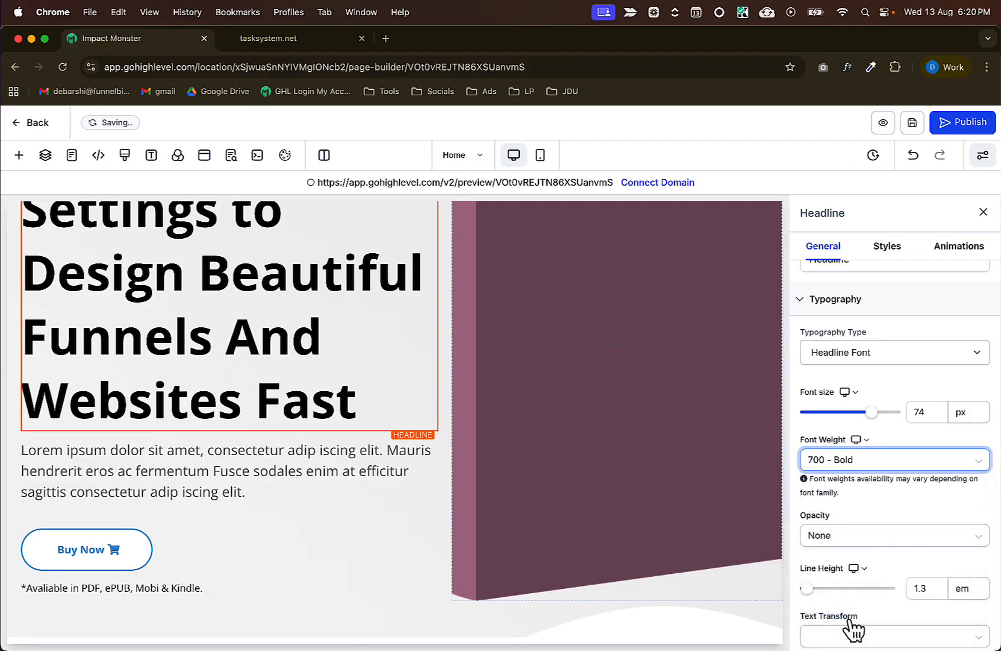
Examine the hero headline's text formatting and the available Font Weight options.
{"action": "double_click", "coordinate": [271, 288]}
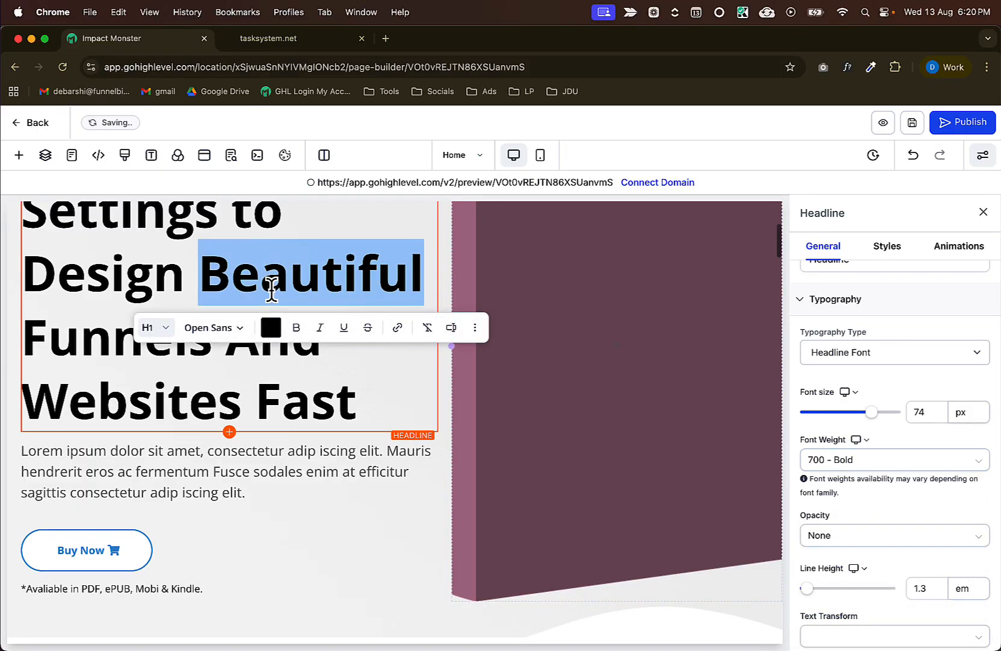
{"action": "scroll", "coordinate": [253, 295], "scroll_direction": "up", "scroll_amount": 5}
{"action": "triple_click", "coordinate": [196, 319]}
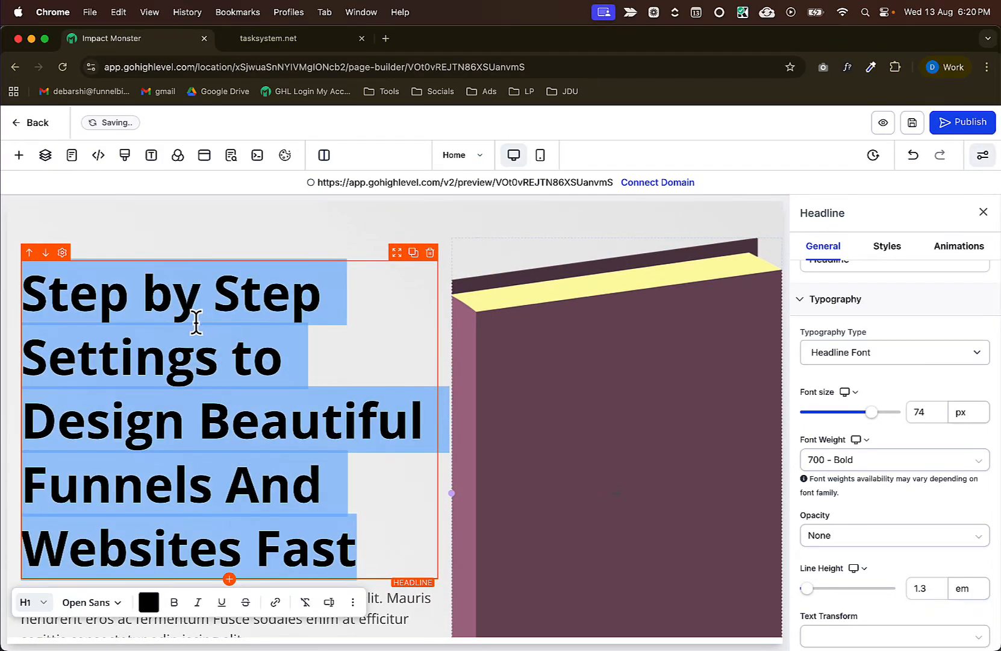
{"action": "scroll", "coordinate": [205, 531], "scroll_direction": "down", "scroll_amount": 2}
{"action": "scroll", "coordinate": [215, 545], "scroll_direction": "down", "scroll_amount": 5}
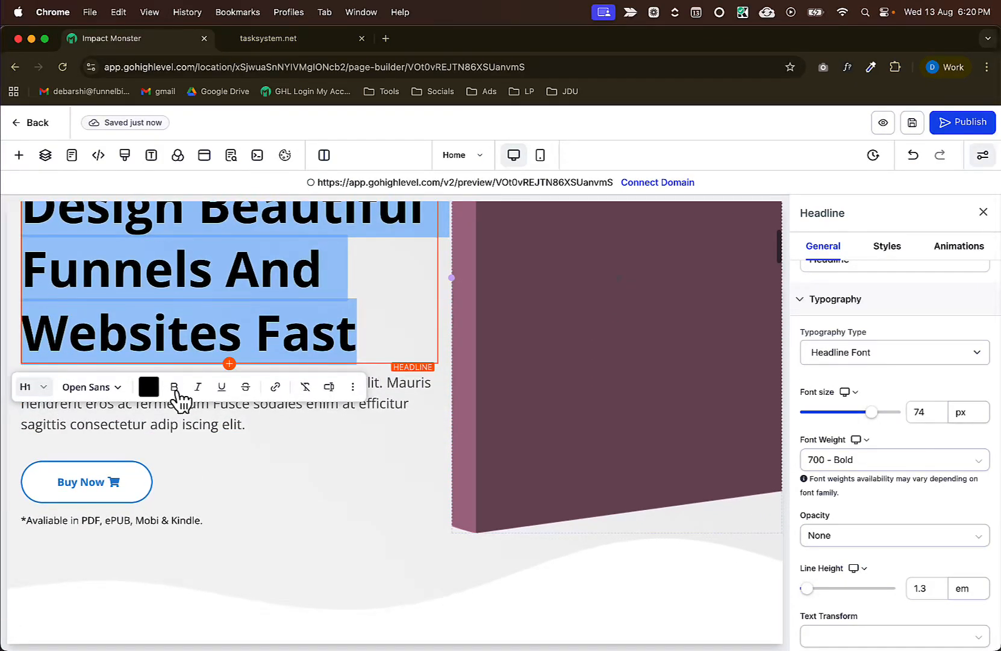
{"action": "left_click", "coordinate": [240, 285]}
{"action": "scroll", "coordinate": [299, 287], "scroll_direction": "up", "scroll_amount": 6}
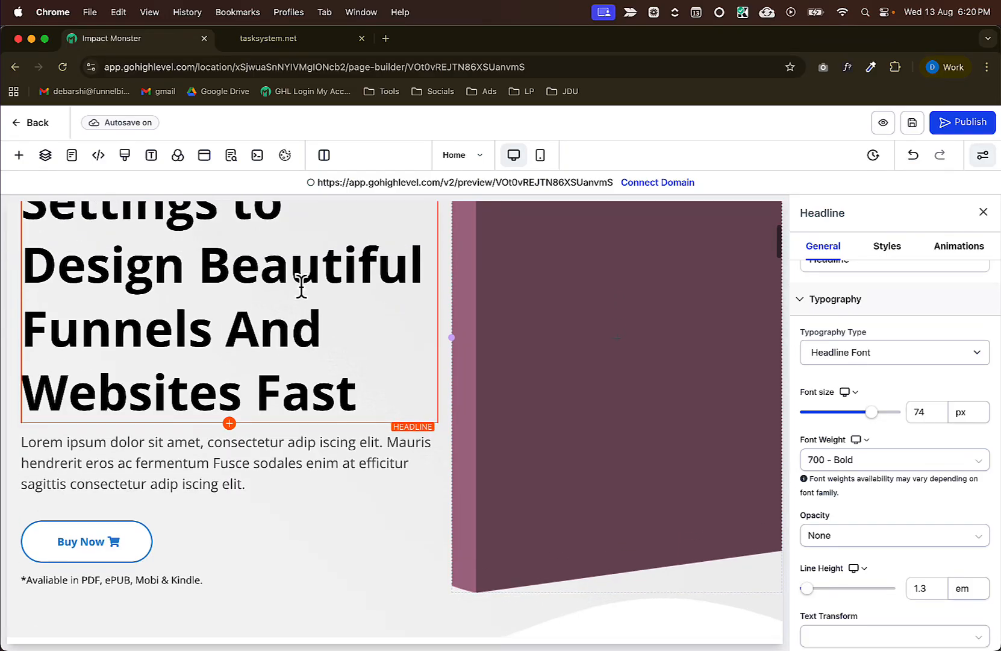
{"action": "left_click", "coordinate": [297, 291]}
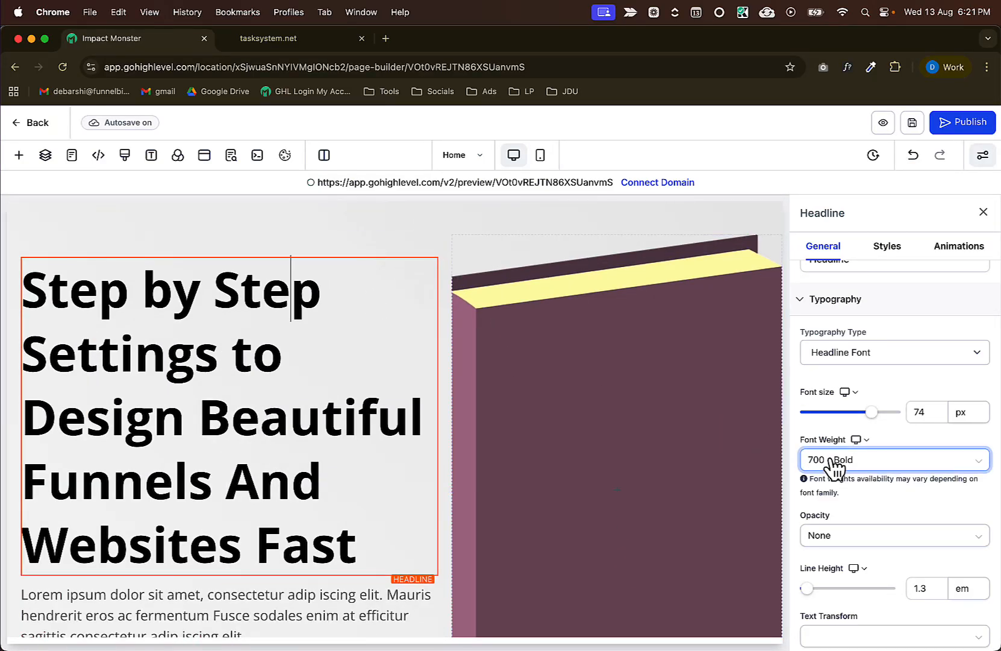
{"action": "left_click", "coordinate": [871, 472]}
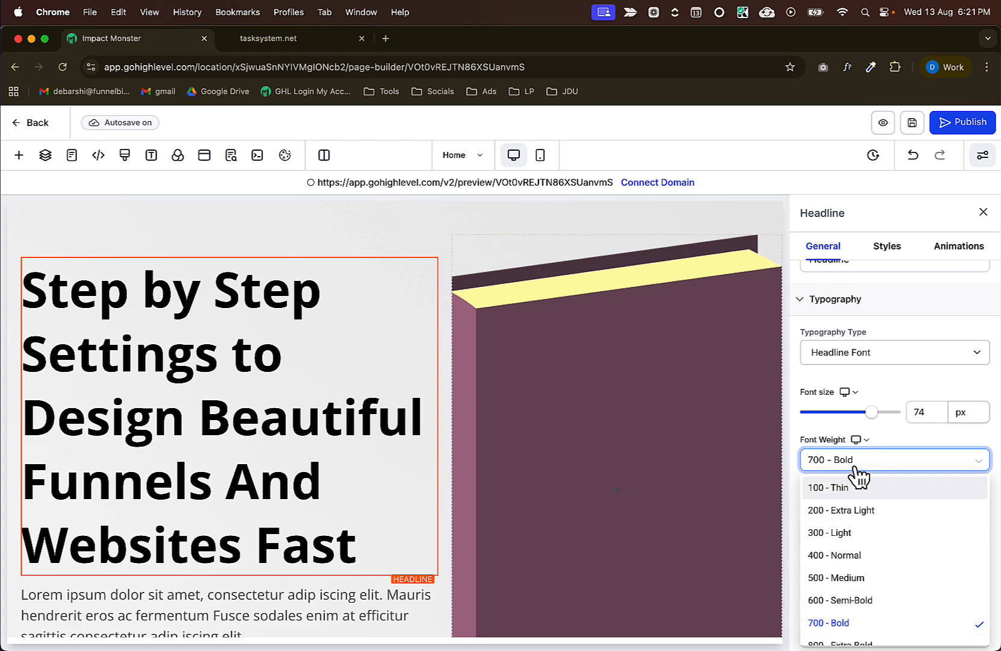
{"action": "left_click", "coordinate": [856, 469]}
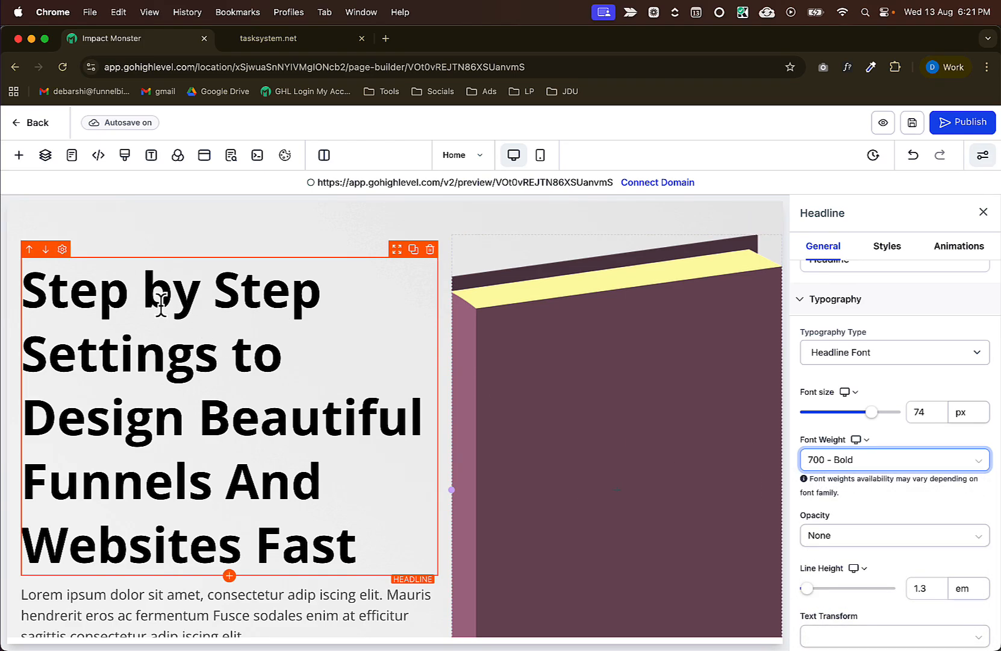
{"action": "double_click", "coordinate": [110, 352]}
{"action": "left_click", "coordinate": [323, 349]}
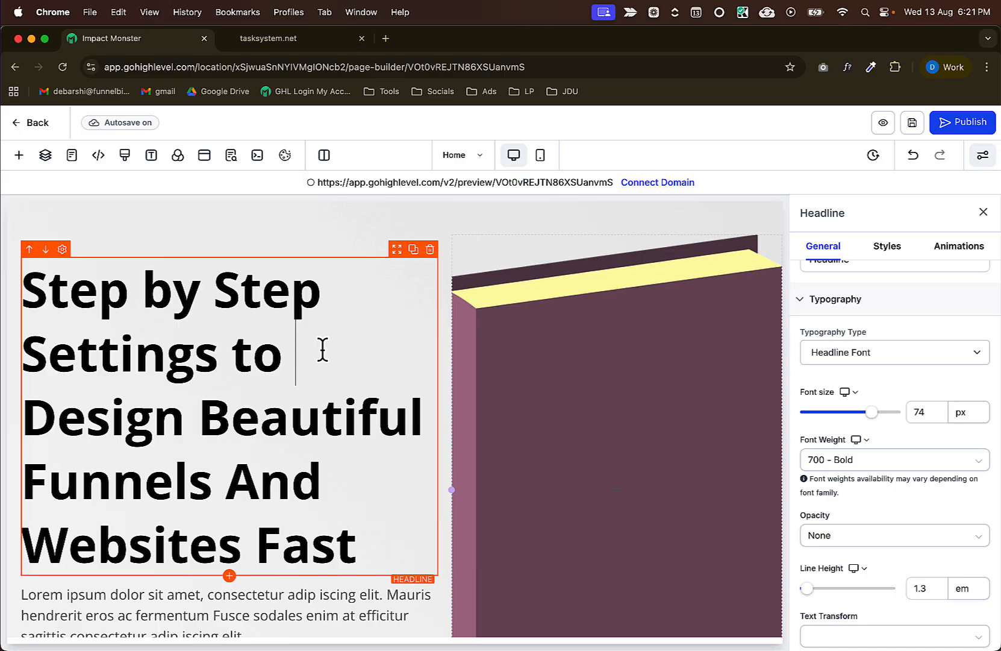
{"action": "scroll", "coordinate": [107, 385], "scroll_direction": "down", "scroll_amount": 2}
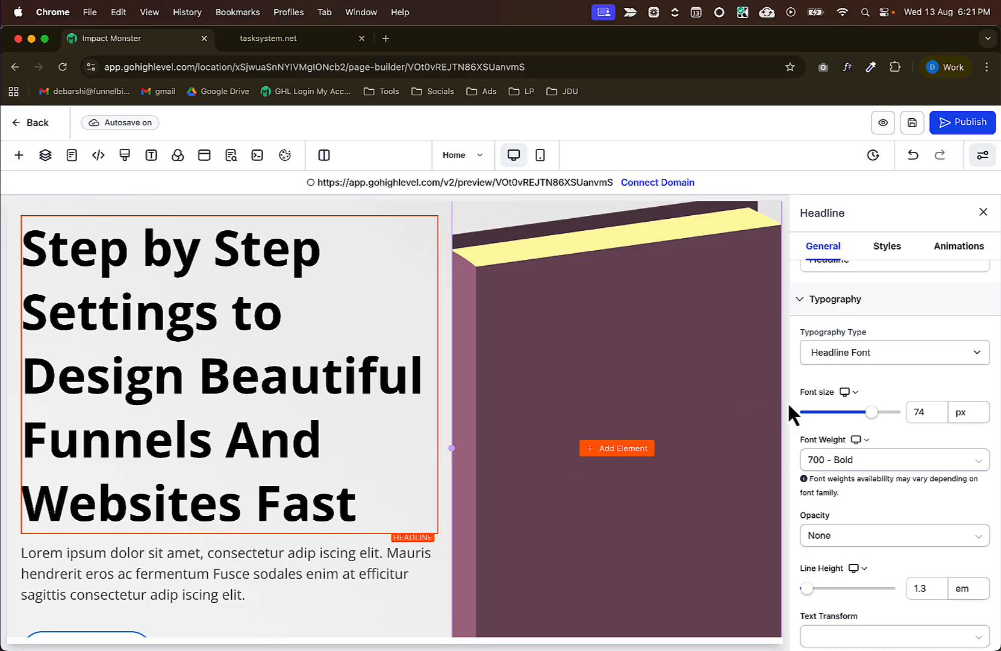
{"action": "mouse_move", "coordinate": [872, 416]}
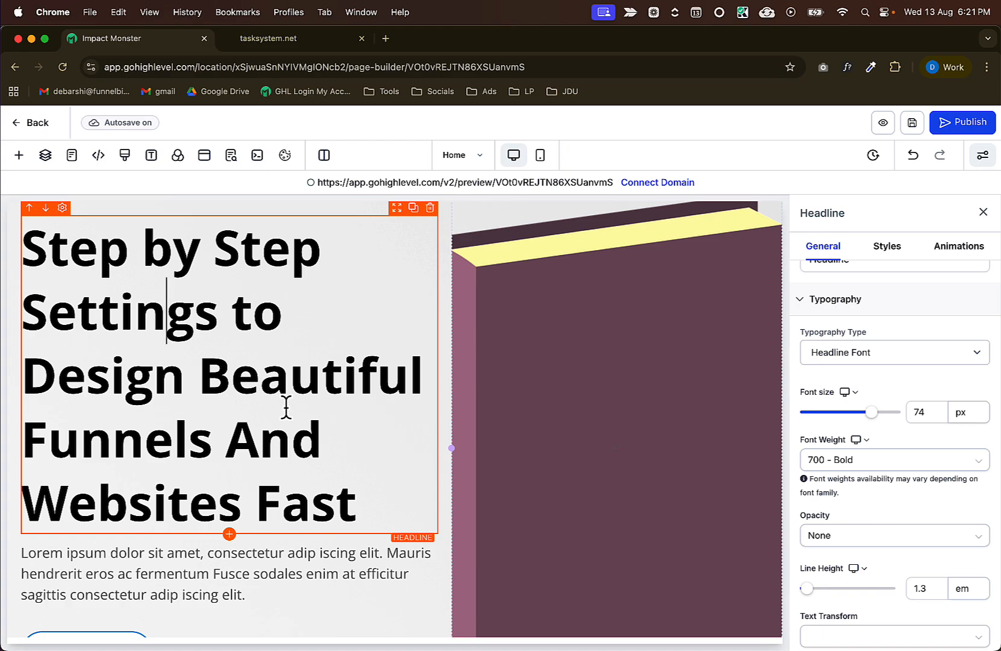
Reduce the hero headline's font size to 49 px.
{"action": "left_click_drag", "start_coordinate": [872, 412], "coordinate": [850, 425]}
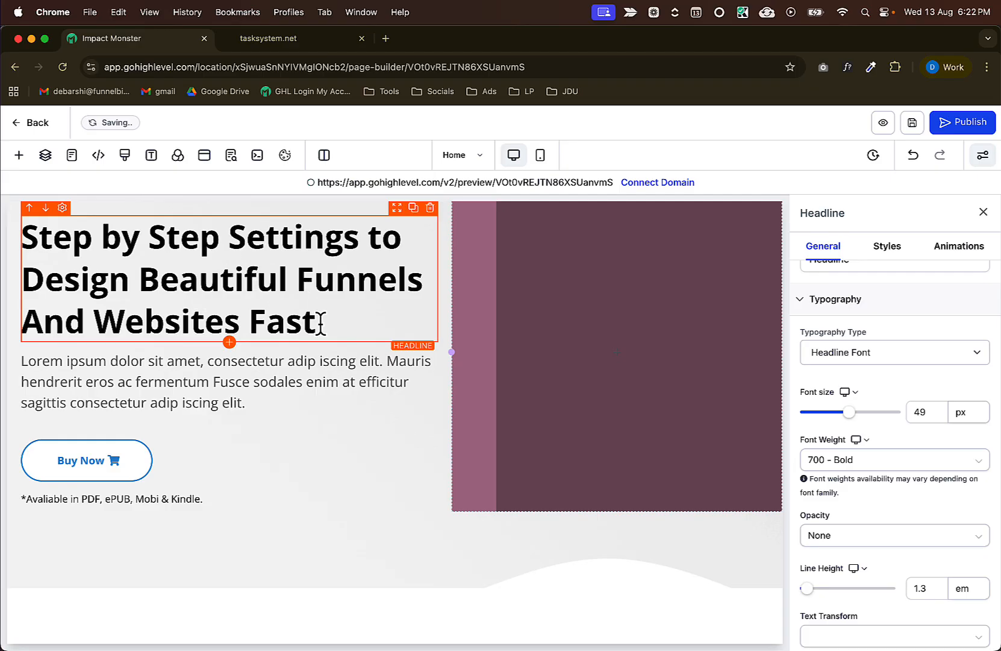
{"action": "scroll", "coordinate": [565, 437], "scroll_direction": "up", "scroll_amount": 3}
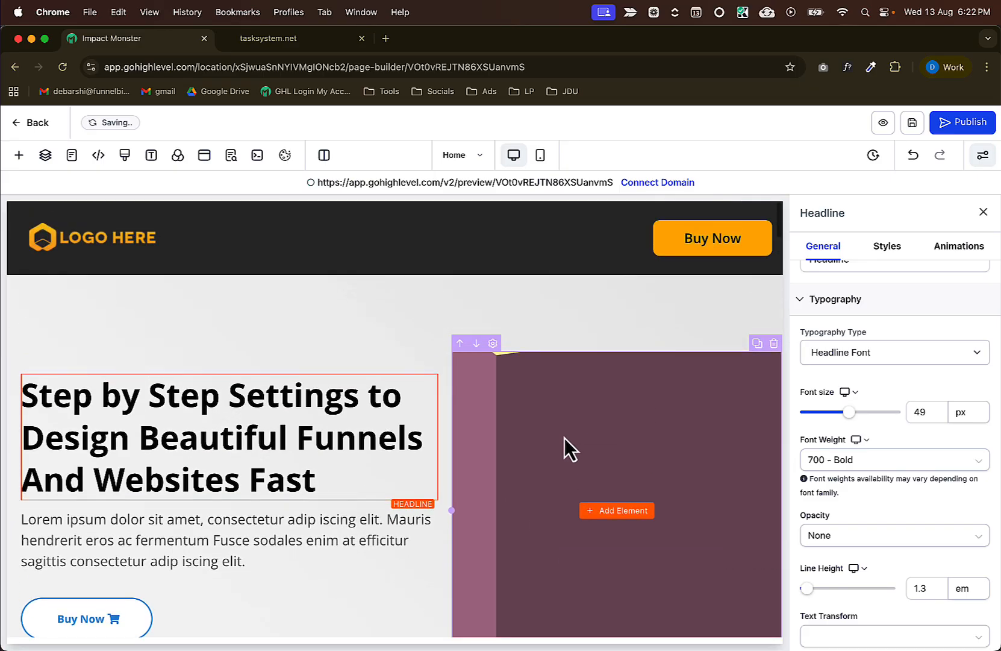
{"action": "left_click", "coordinate": [983, 214]}
Set the hero section's background image option to Fill 100% Width & Height and check the wave at its lower edge.
{"action": "scroll", "coordinate": [753, 342], "scroll_direction": "down", "scroll_amount": 5}
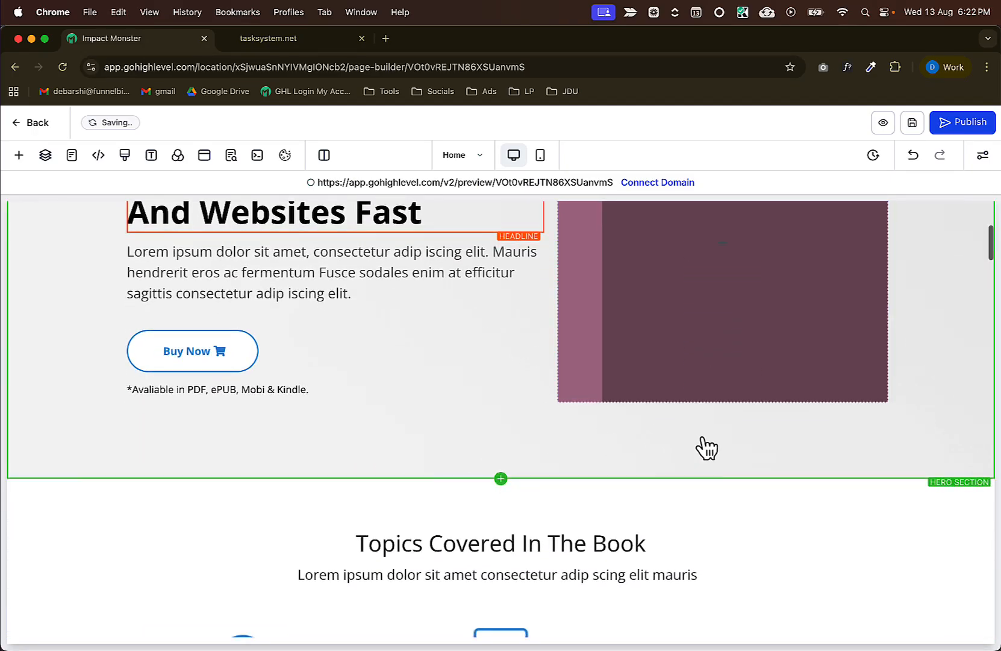
{"action": "left_click", "coordinate": [810, 472]}
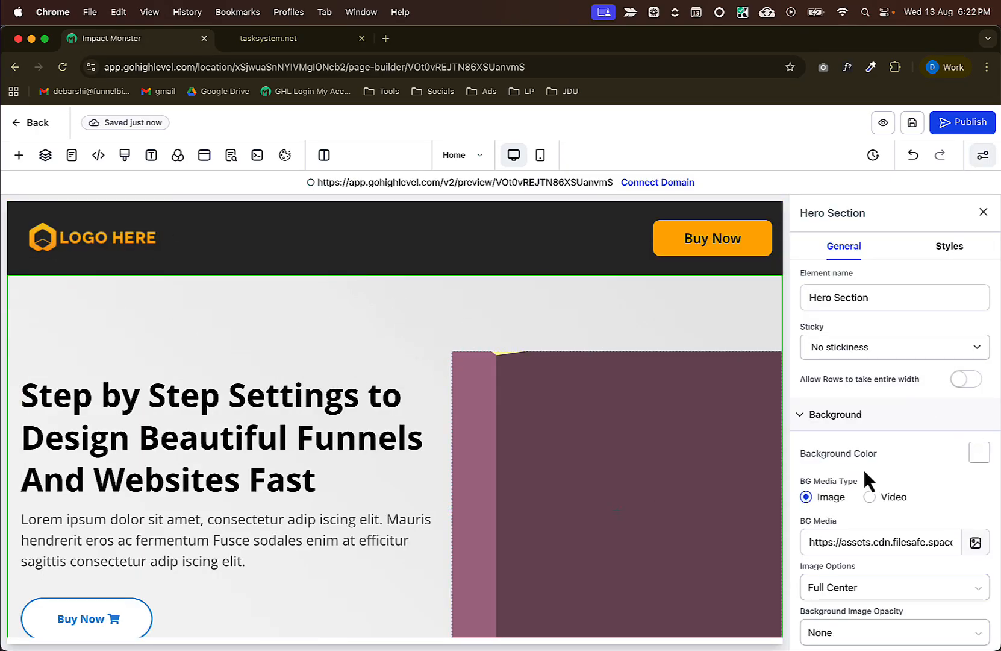
{"action": "scroll", "coordinate": [868, 476], "scroll_direction": "down", "scroll_amount": 3}
{"action": "left_click", "coordinate": [896, 467]}
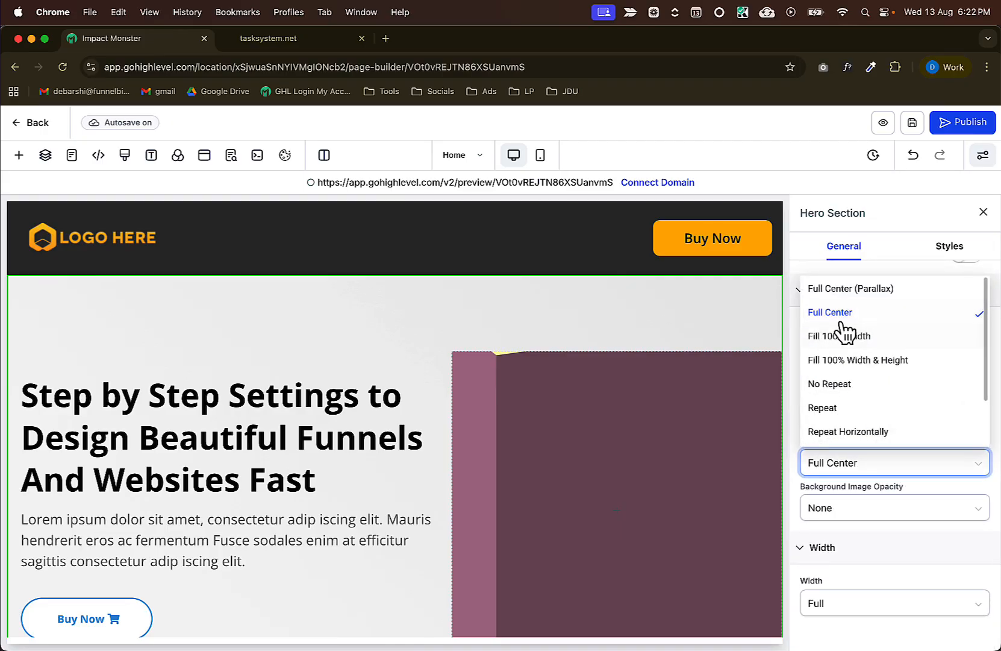
{"action": "left_click", "coordinate": [878, 335]}
{"action": "left_click", "coordinate": [845, 359]}
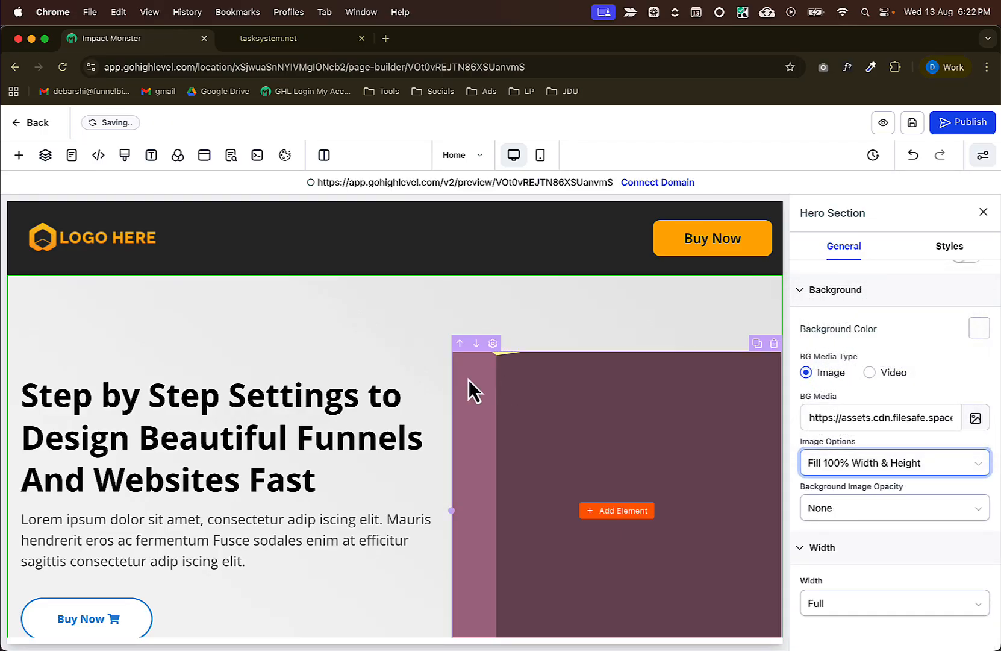
{"action": "scroll", "coordinate": [469, 380], "scroll_direction": "down", "scroll_amount": 5}
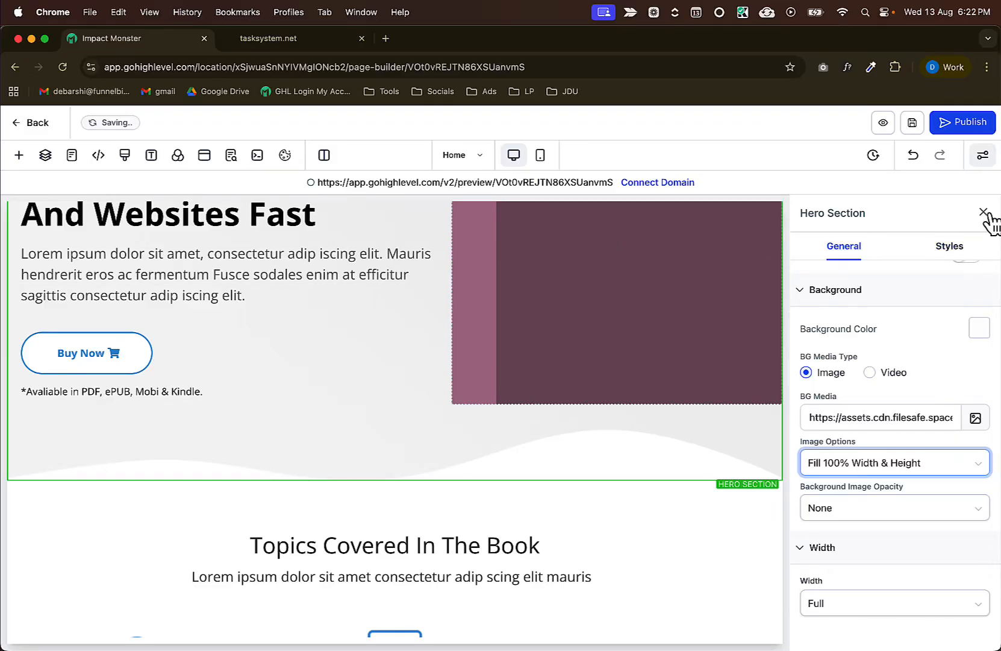
{"action": "left_click", "coordinate": [985, 213]}
{"action": "scroll", "coordinate": [862, 421], "scroll_direction": "up", "scroll_amount": 1}
{"action": "scroll", "coordinate": [591, 480], "scroll_direction": "down", "scroll_amount": 1}
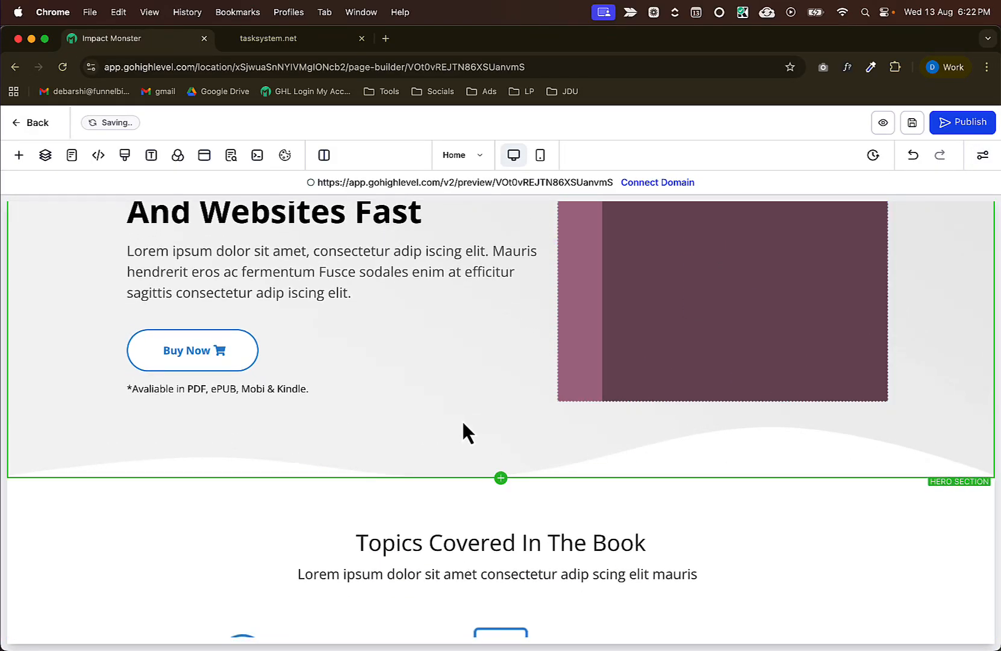
Set the right padding of the hero's text column to 80 px.
{"action": "scroll", "coordinate": [461, 418], "scroll_direction": "up", "scroll_amount": 5}
{"action": "scroll", "coordinate": [458, 416], "scroll_direction": "down", "scroll_amount": 2}
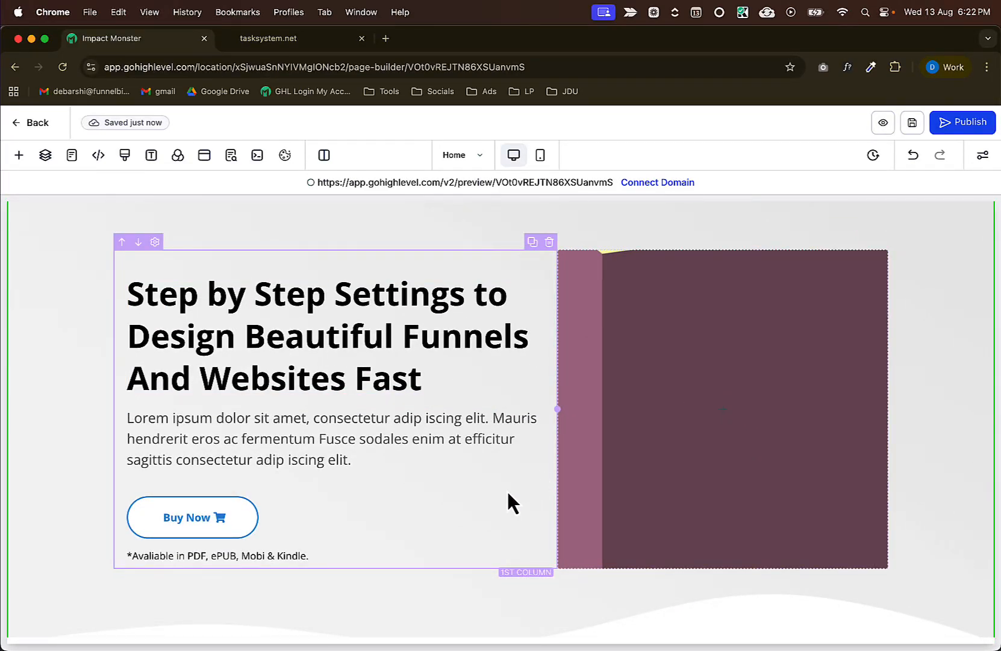
{"action": "left_click", "coordinate": [549, 461]}
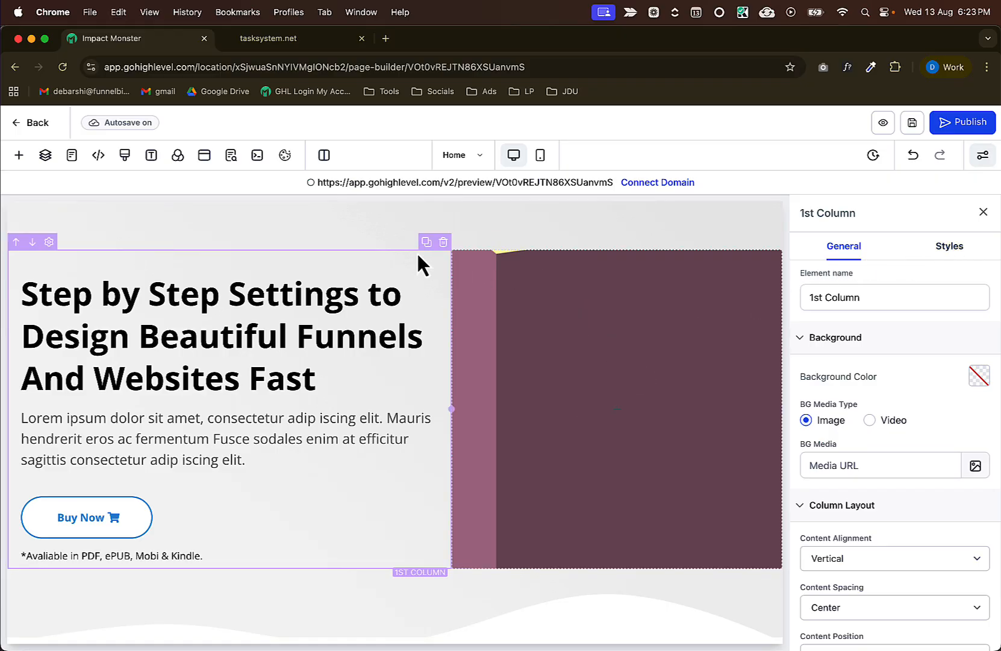
{"action": "left_click", "coordinate": [956, 251]}
{"action": "left_click", "coordinate": [933, 349]}
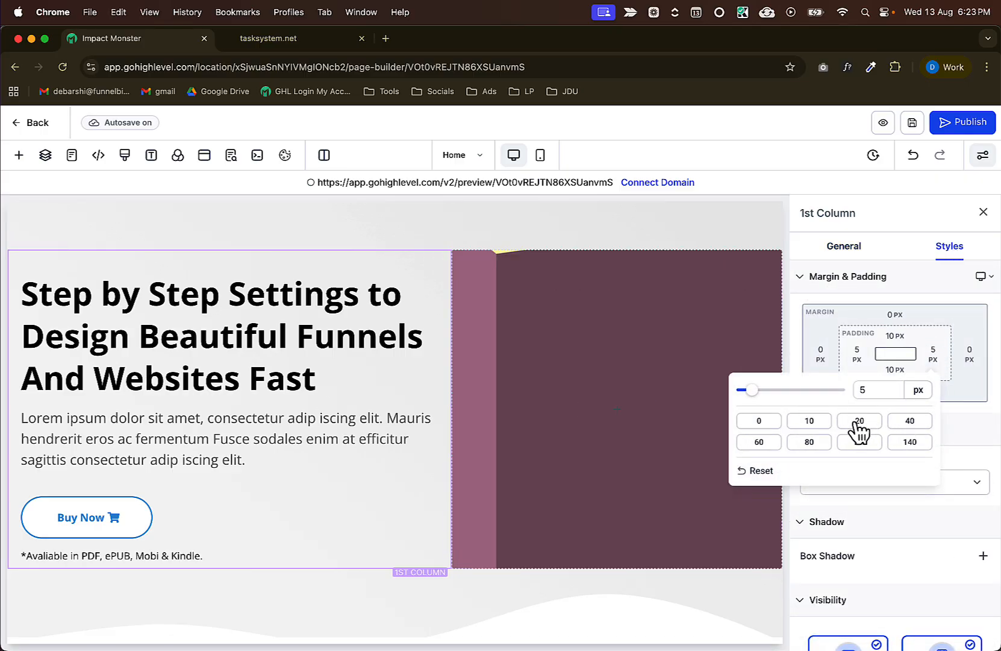
{"action": "left_click", "coordinate": [773, 444]}
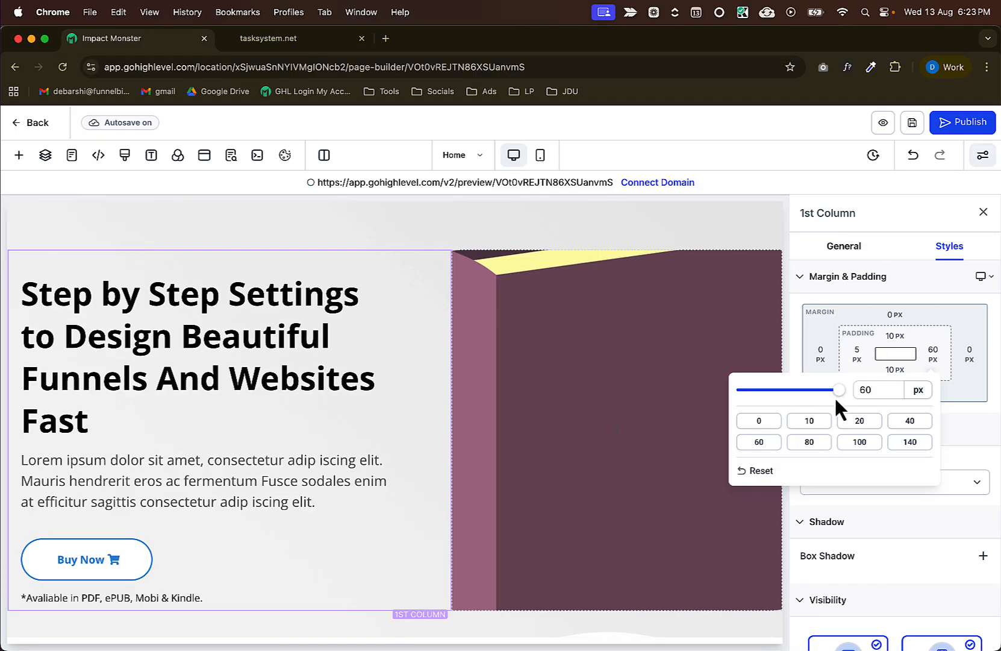
{"action": "left_click", "coordinate": [810, 441]}
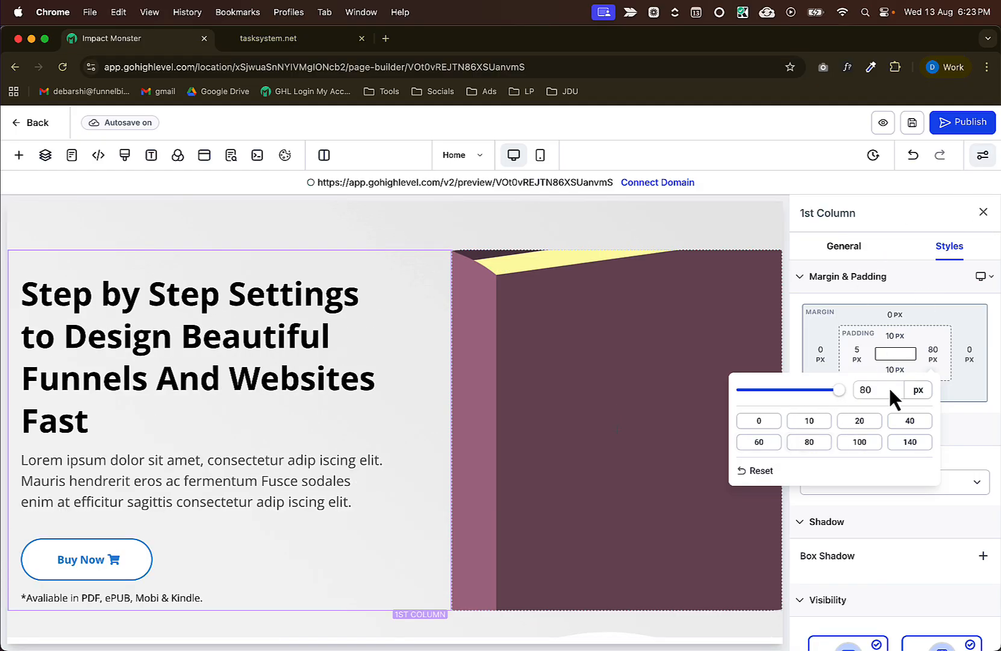
{"action": "left_click", "coordinate": [984, 212]}
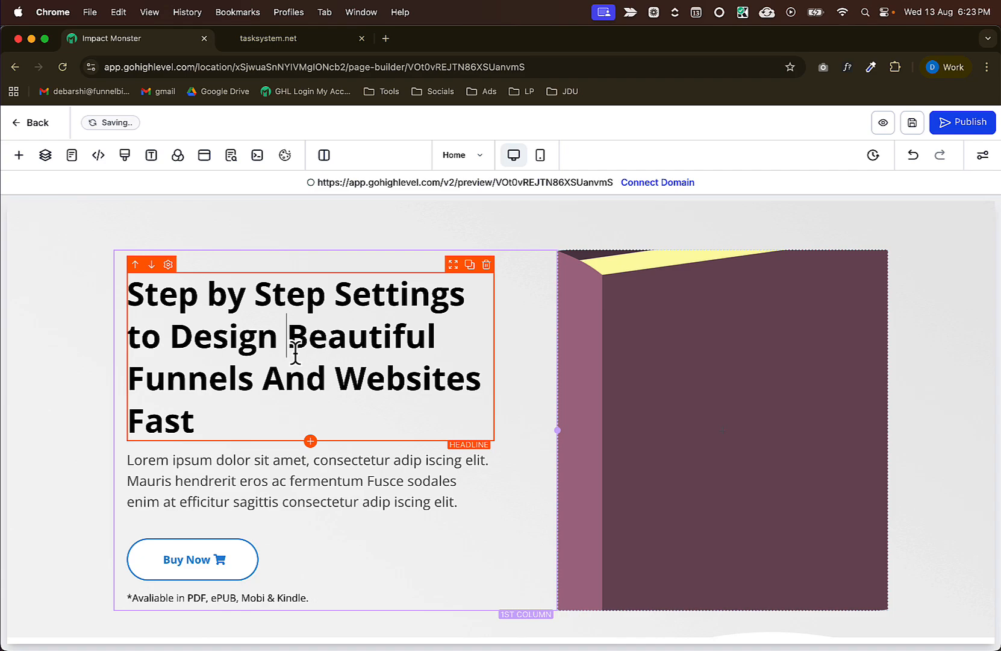
Reduce the hero headline's font size to 42 px.
{"action": "left_click", "coordinate": [295, 350]}
{"action": "left_click", "coordinate": [824, 247]}
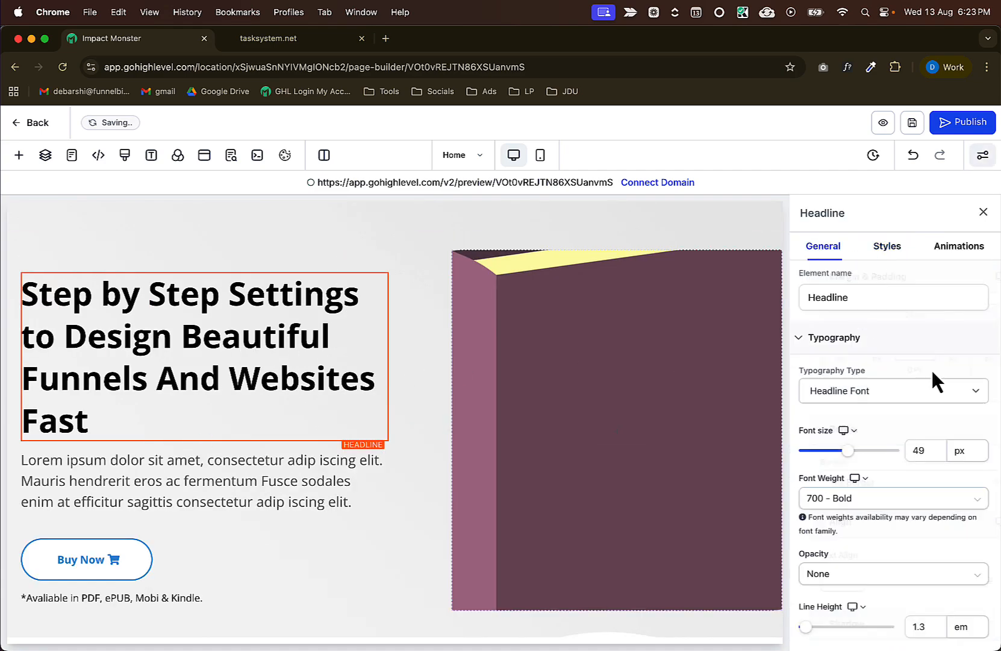
{"action": "mouse_move", "coordinate": [854, 461]}
{"action": "left_click_drag", "start_coordinate": [850, 452], "coordinate": [842, 452]}
{"action": "left_click", "coordinate": [984, 212]}
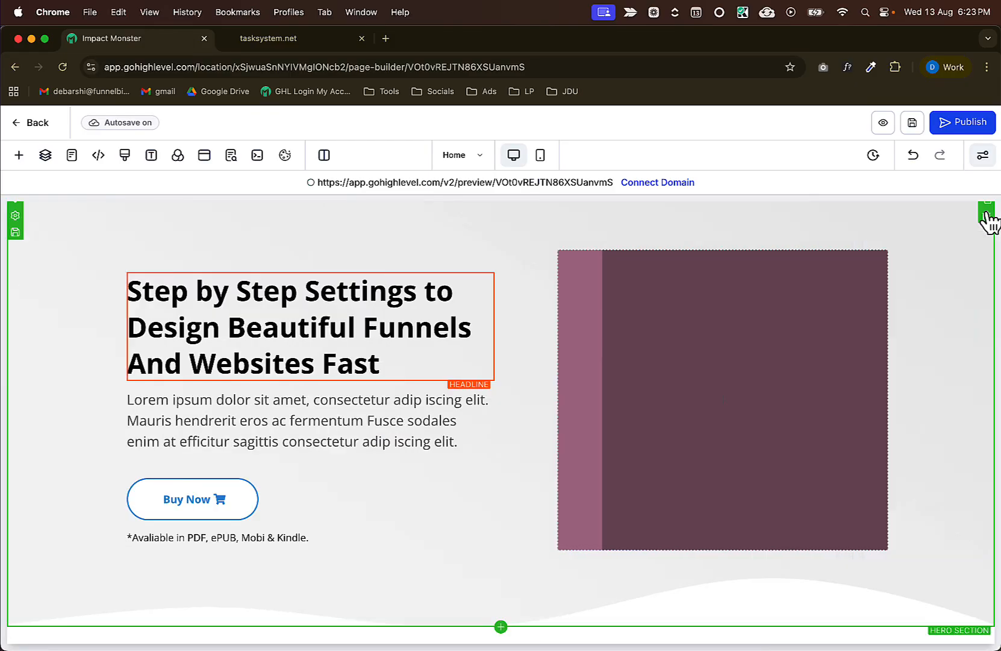
Delete the existing hero paragraph and add a new Paragraph element directly below the headline.
{"action": "scroll", "coordinate": [591, 458], "scroll_direction": "down", "scroll_amount": 1}
{"action": "left_click", "coordinate": [315, 381]}
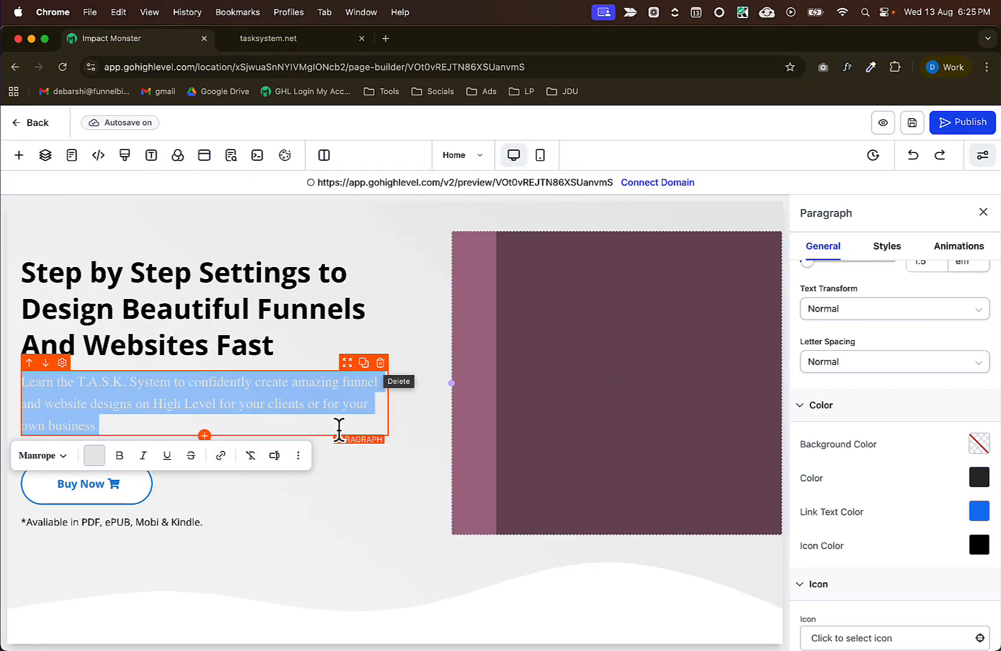
{"action": "left_click", "coordinate": [311, 384]}
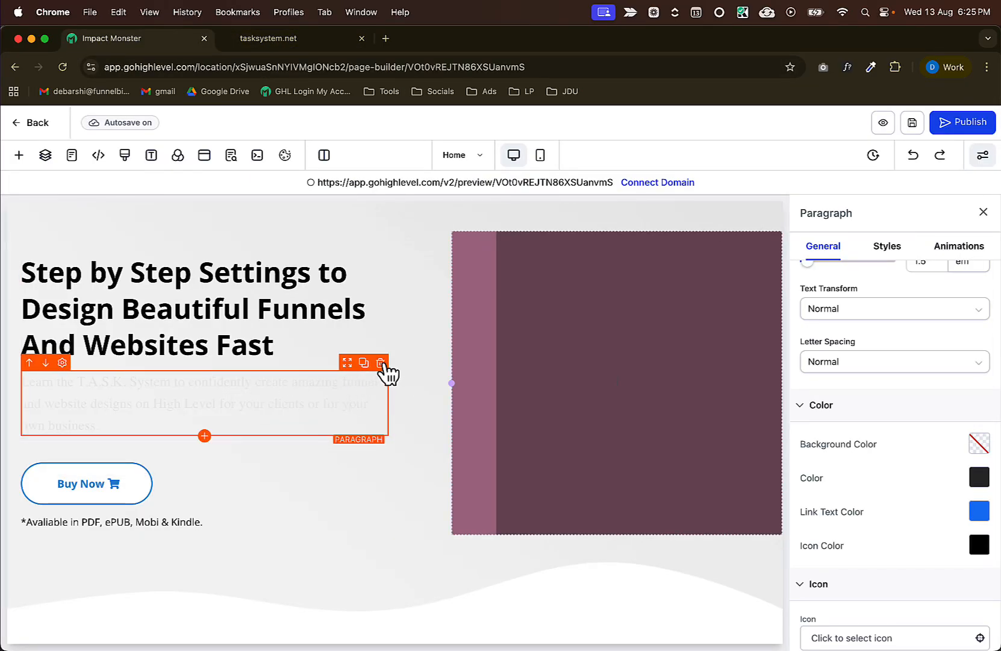
{"action": "left_click", "coordinate": [381, 363]}
{"action": "left_click", "coordinate": [204, 362]}
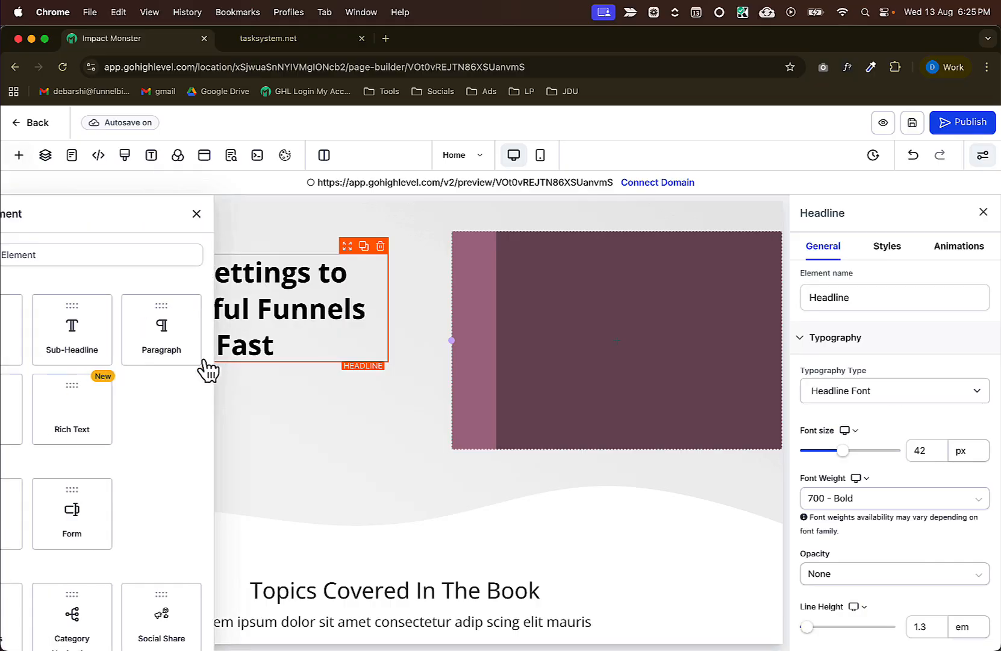
{"action": "left_click", "coordinate": [352, 317]}
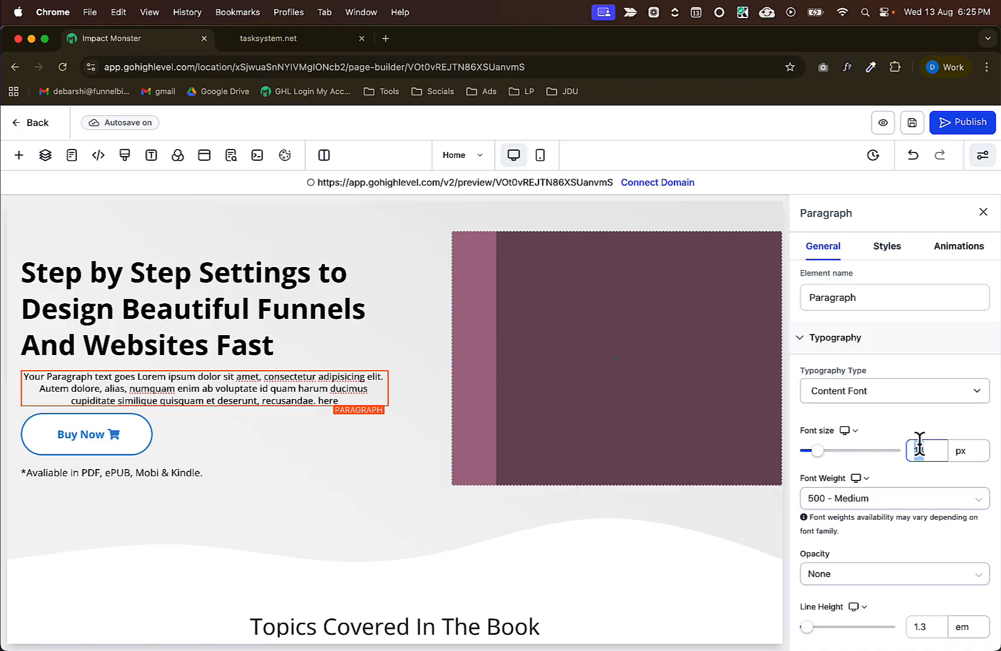
Set the new hero paragraph's font size to 20 px and align its text left.
{"action": "type", "text": "20"}
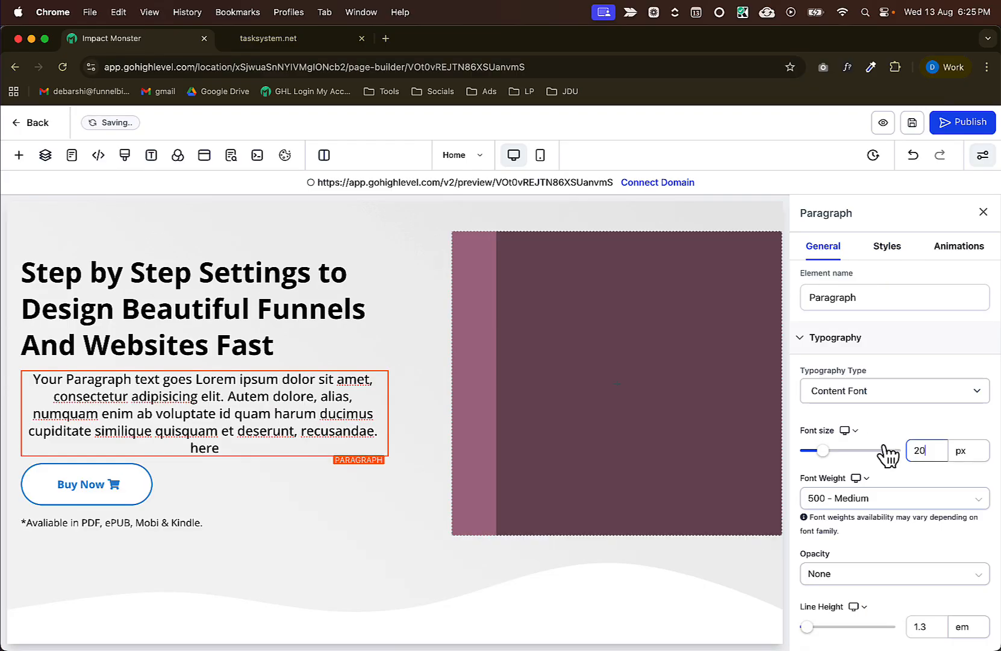
{"action": "left_click", "coordinate": [888, 247]}
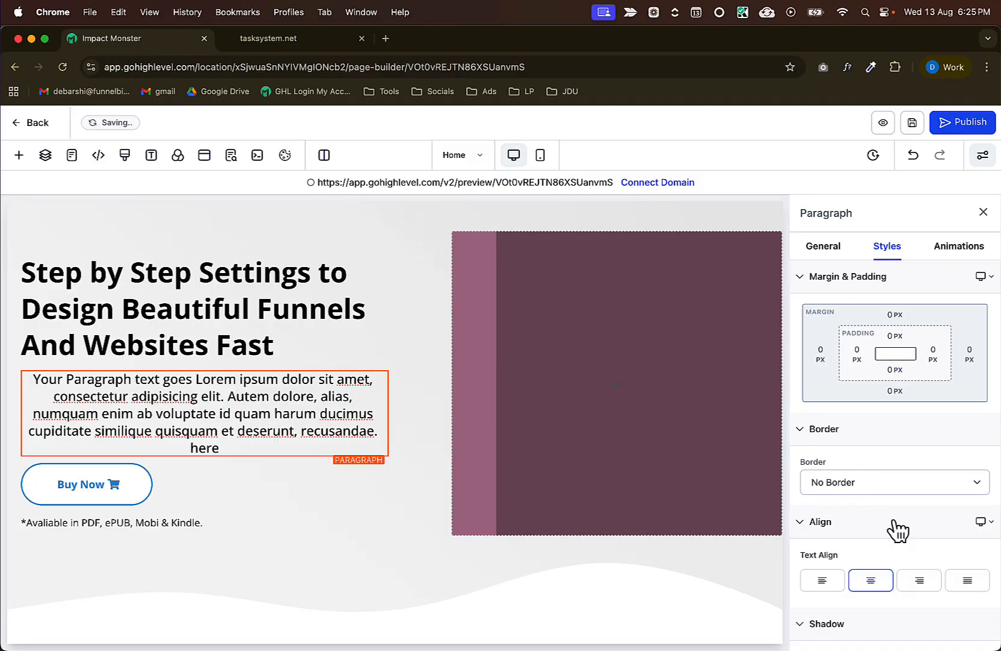
{"action": "scroll", "coordinate": [898, 530], "scroll_direction": "down", "scroll_amount": 4}
{"action": "left_click", "coordinate": [821, 375]}
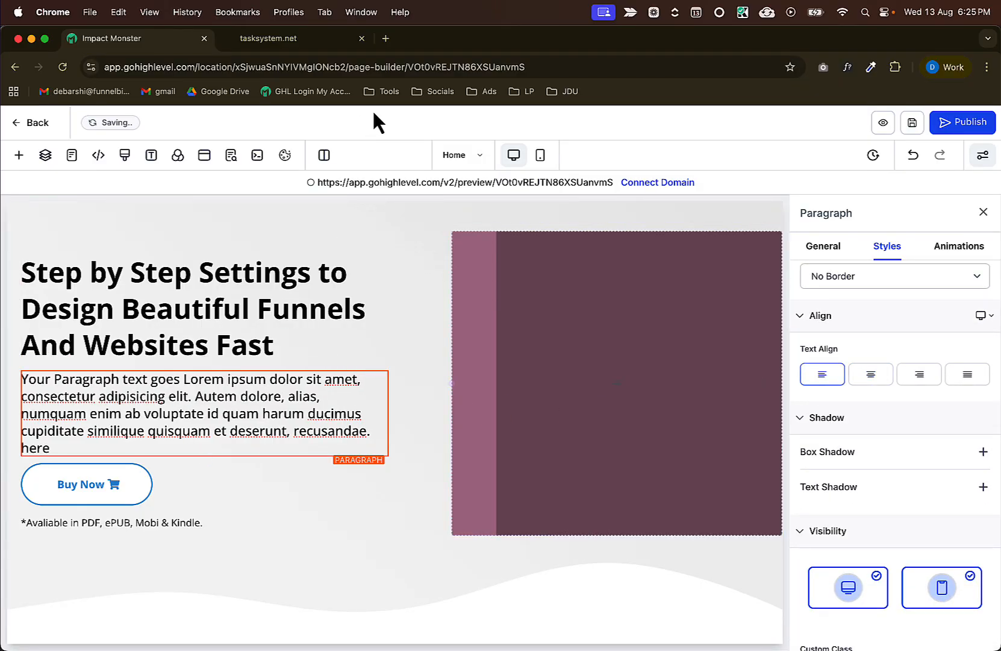
Replace the hero paragraph's placeholder text with the "Learn the T.A.S.K. System to confidently create amazing funnel and website designs" description copied from the tasksystem.net page.
{"action": "left_click", "coordinate": [254, 38]}
{"action": "left_click_drag", "start_coordinate": [114, 361], "coordinate": [291, 409]}
{"action": "key", "text": "super+c"}
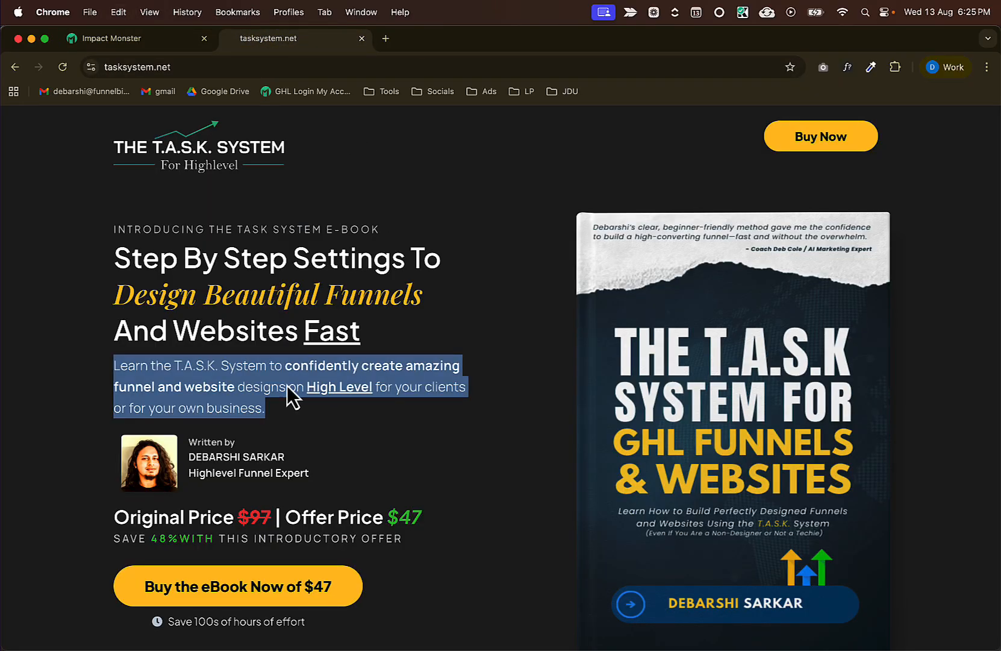
{"action": "left_click", "coordinate": [117, 46]}
{"action": "key", "text": "super+a"}
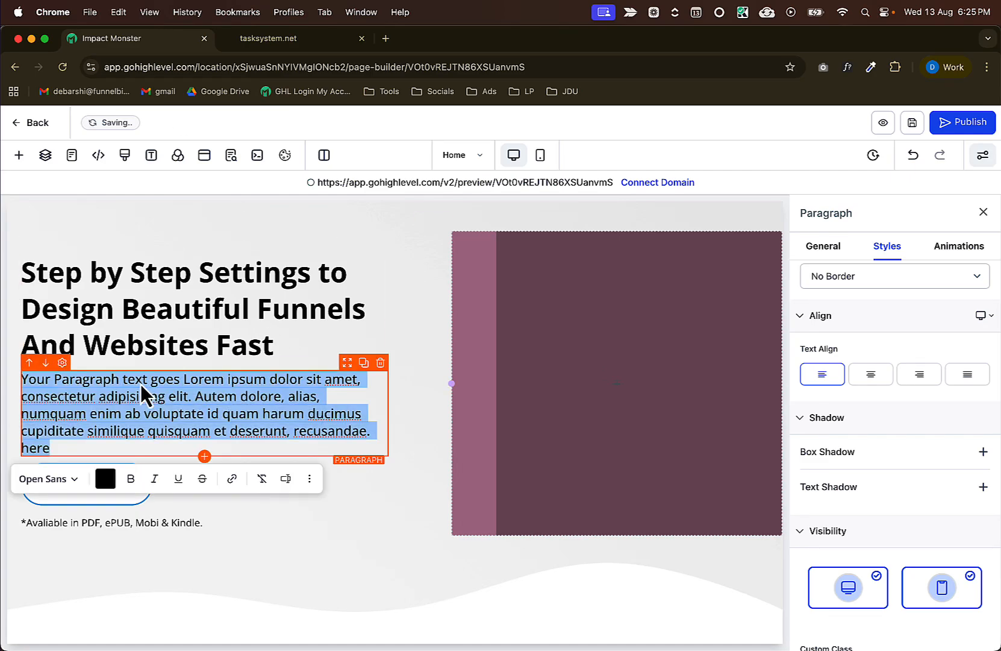
{"action": "key", "text": "super+v"}
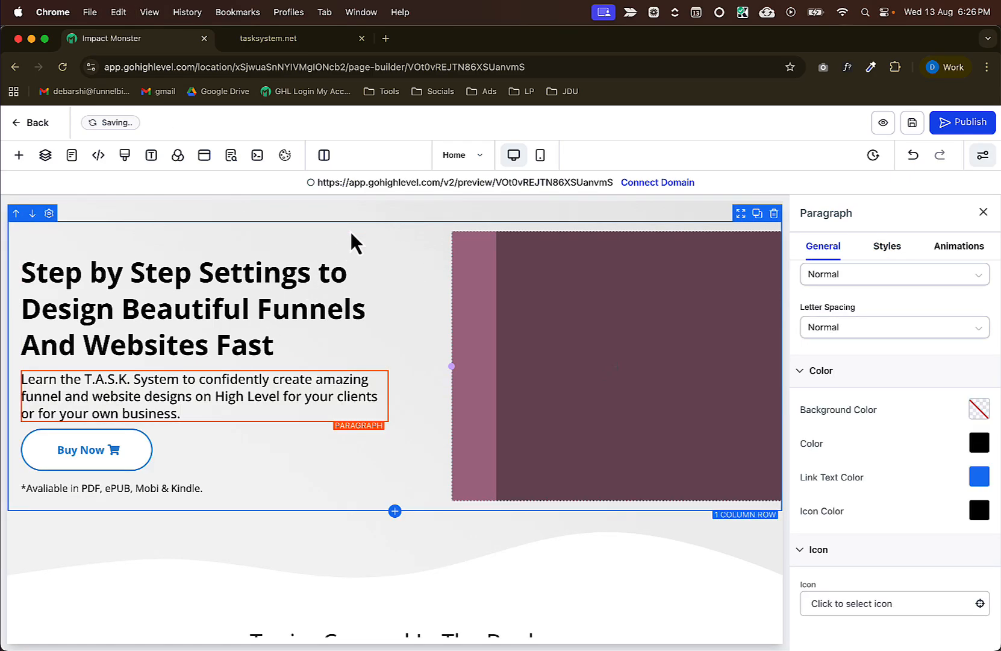
Check the hero button in the Figma design and remove the trailing shopping-cart icon from the hero's Buy Now button.
{"action": "key", "text": "super+Tab"}
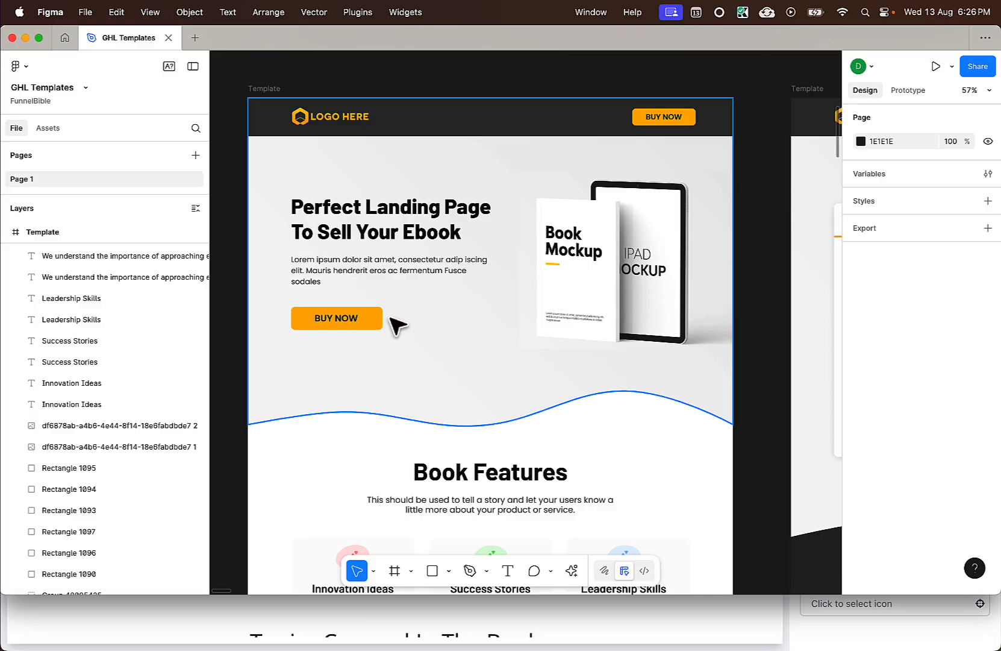
{"action": "key", "text": "super+Tab"}
{"action": "left_click", "coordinate": [68, 446]}
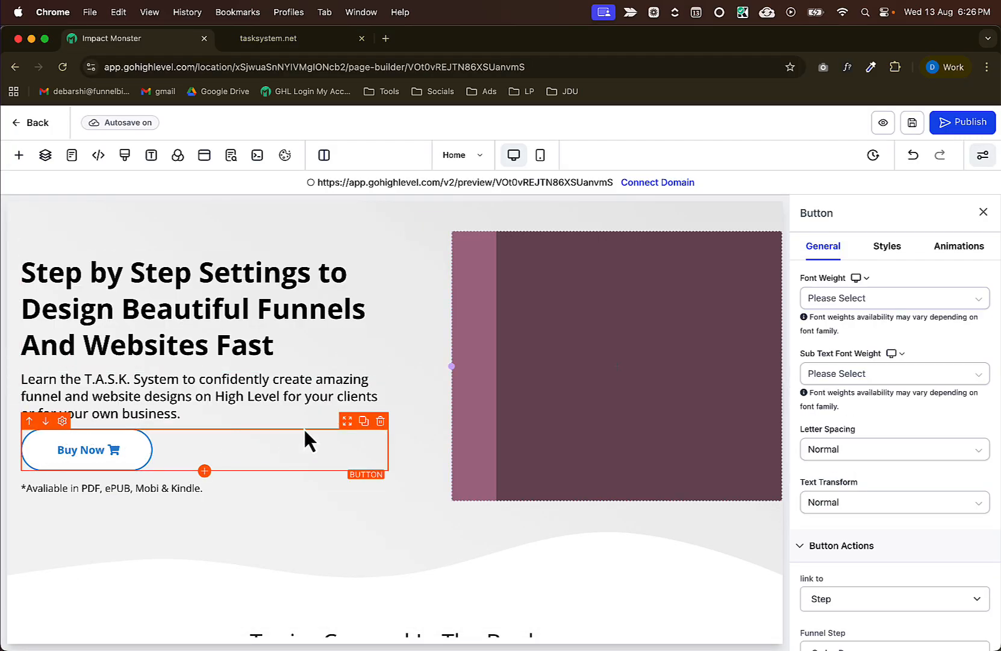
{"action": "scroll", "coordinate": [912, 382], "scroll_direction": "down", "scroll_amount": 3}
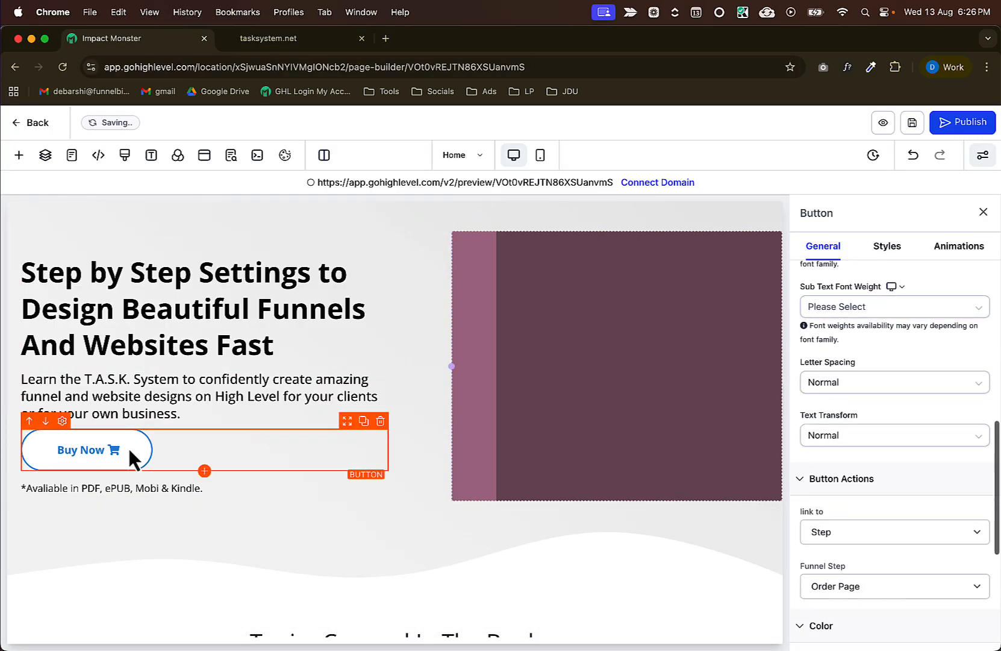
{"action": "scroll", "coordinate": [931, 527], "scroll_direction": "down", "scroll_amount": 5}
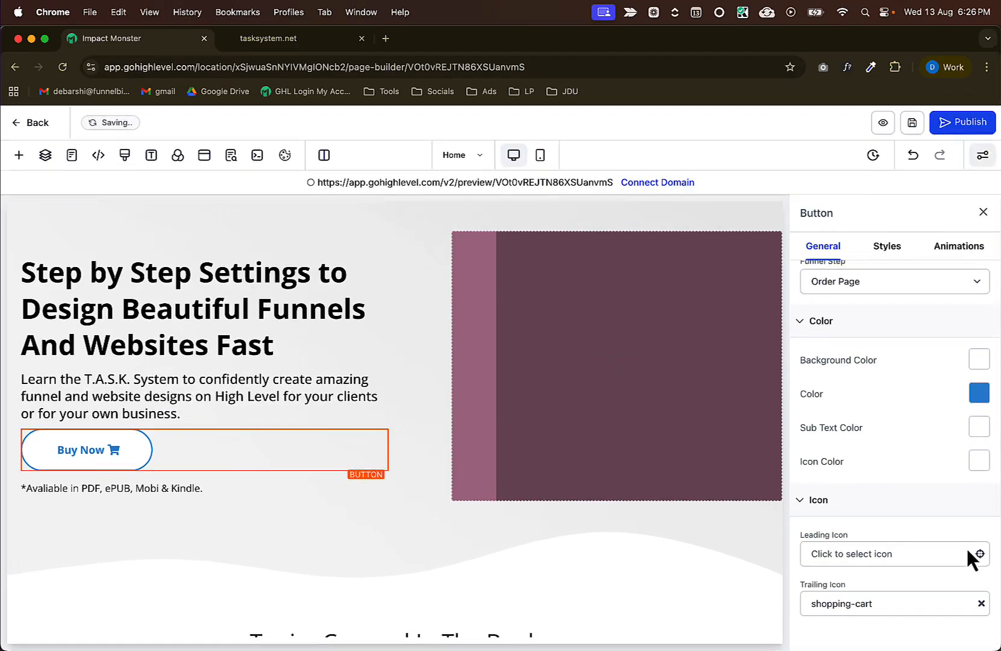
{"action": "left_click", "coordinate": [981, 603]}
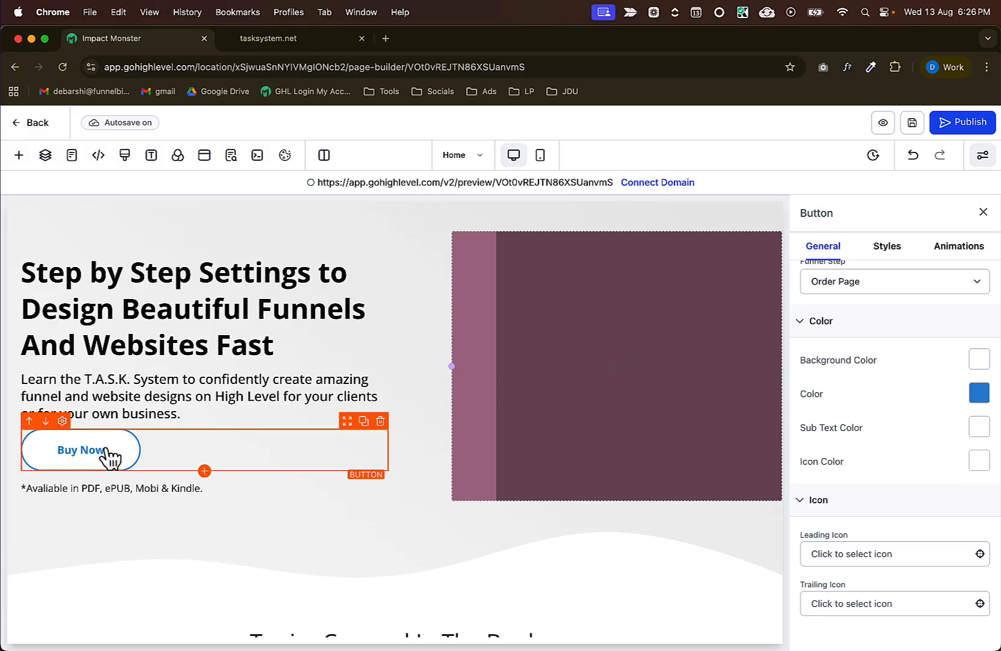
Set the hero Buy Now button's border radius to 10px.
{"action": "left_click", "coordinate": [888, 247]}
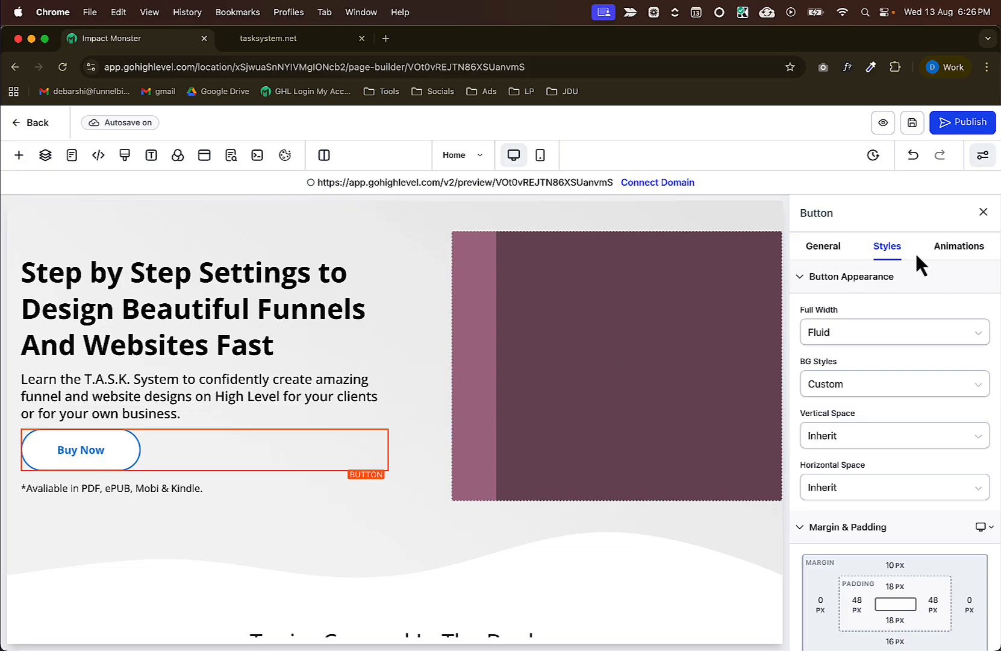
{"action": "key", "text": "super+Tab"}
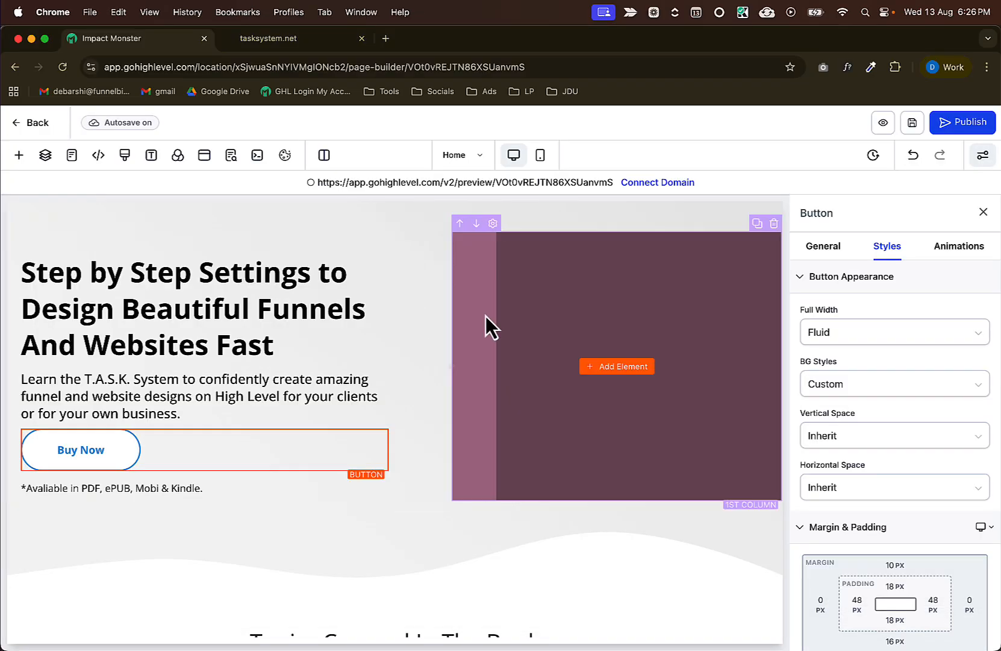
{"action": "key", "text": "super+Tab"}
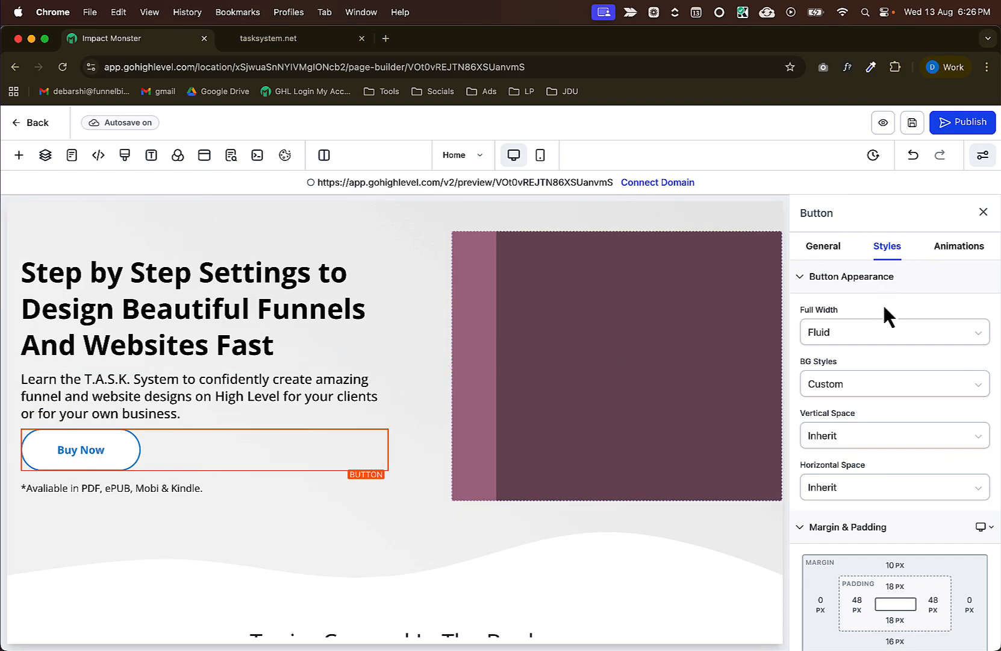
{"action": "scroll", "coordinate": [885, 314], "scroll_direction": "down", "scroll_amount": 7}
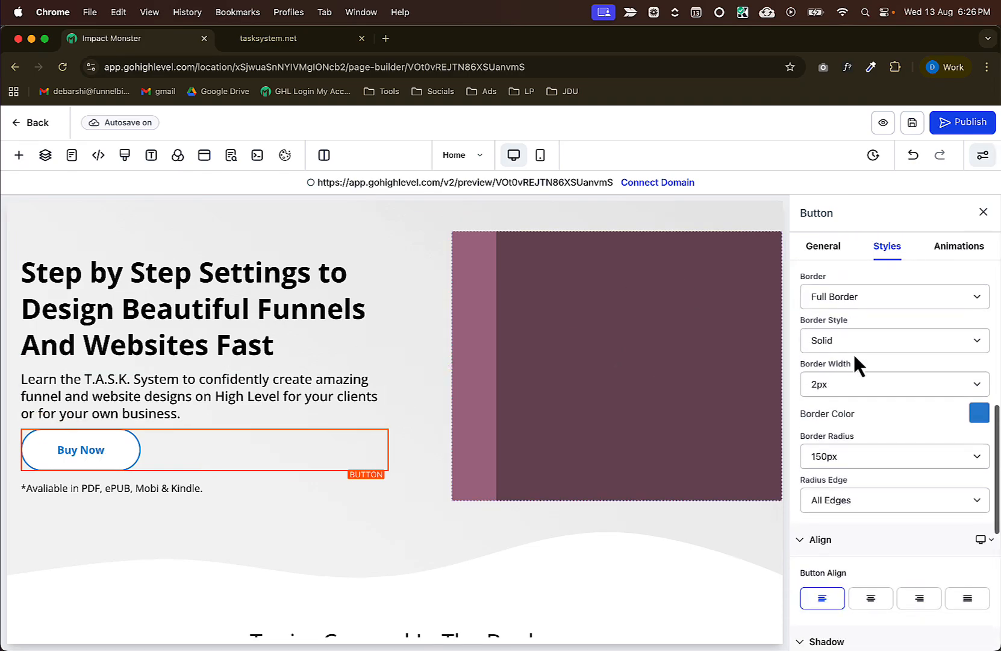
{"action": "scroll", "coordinate": [874, 372], "scroll_direction": "down", "scroll_amount": 1}
{"action": "left_click", "coordinate": [848, 412]}
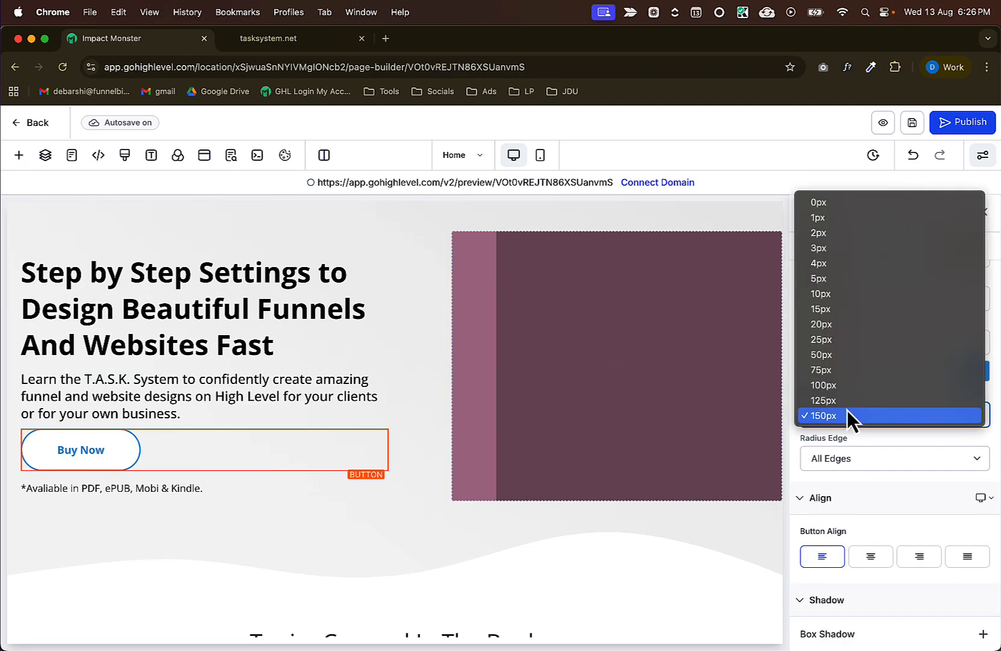
{"action": "left_click", "coordinate": [838, 296]}
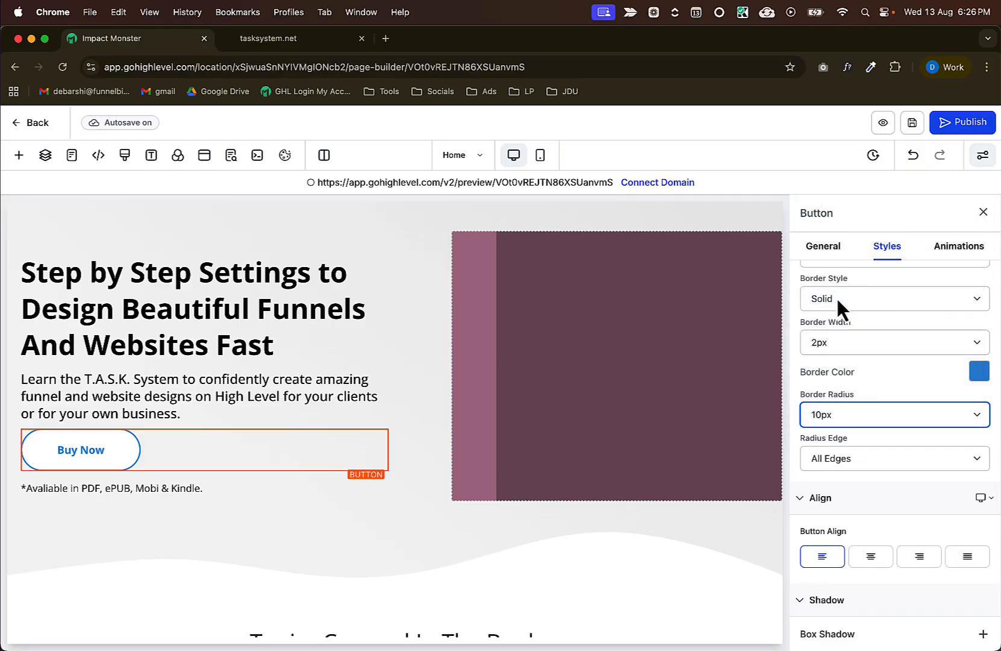
{"action": "left_click", "coordinate": [403, 410]}
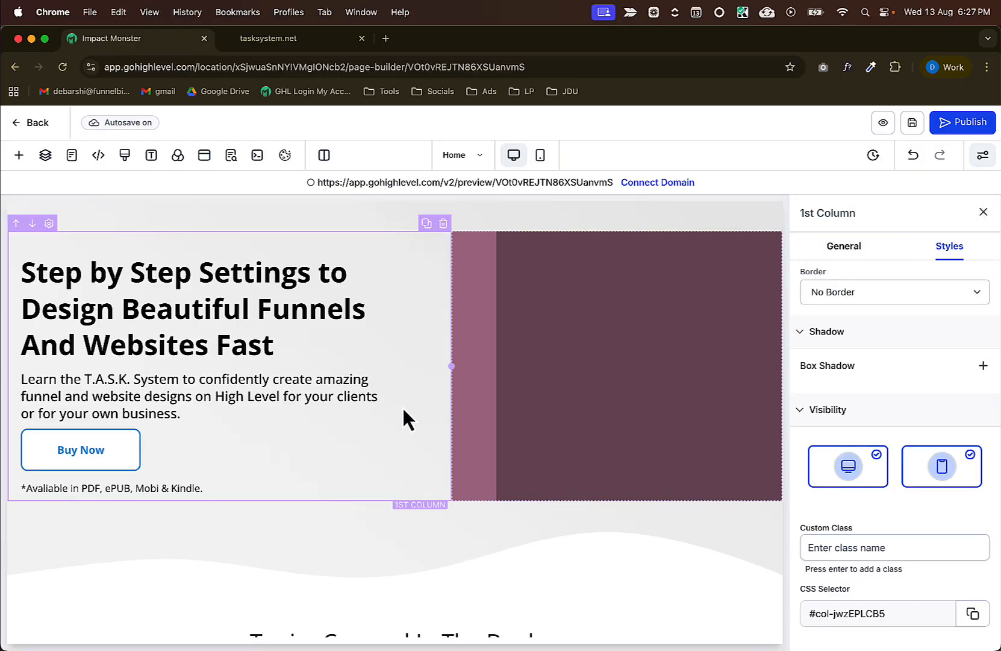
Compare the hero button with the Figma design and set its text font size to 20 px.
{"action": "left_click", "coordinate": [65, 452]}
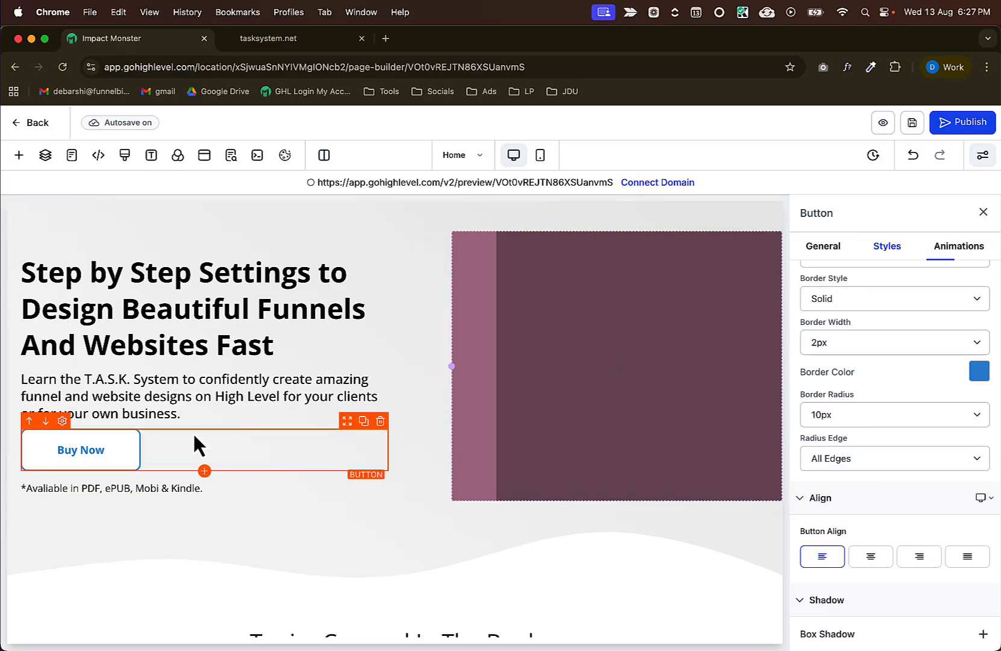
{"action": "left_click", "coordinate": [825, 247]}
{"action": "key", "text": "super+Tab"}
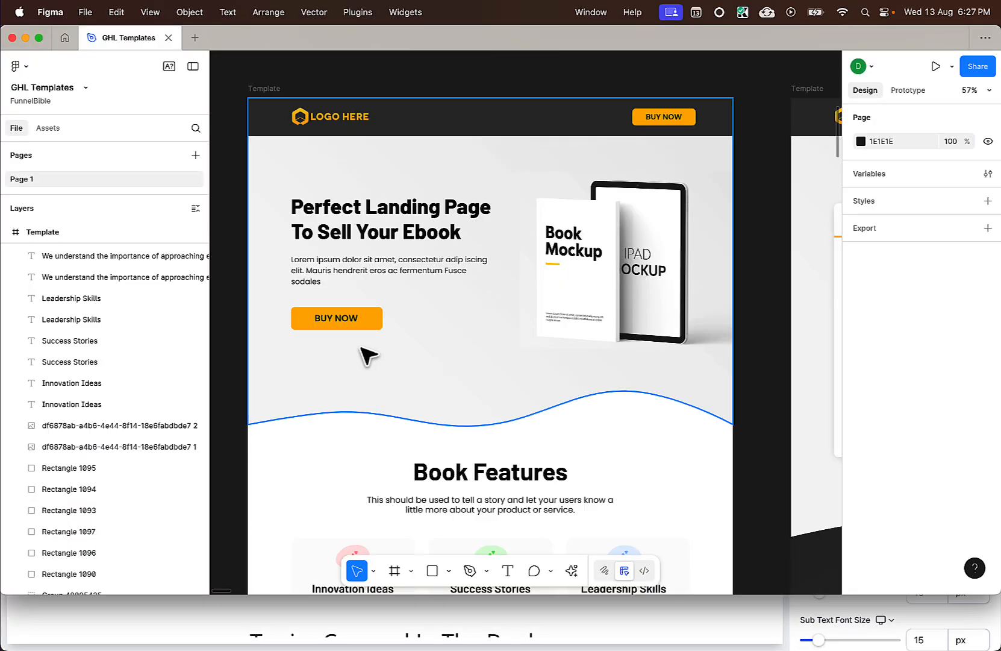
{"action": "key", "text": "super+Tab"}
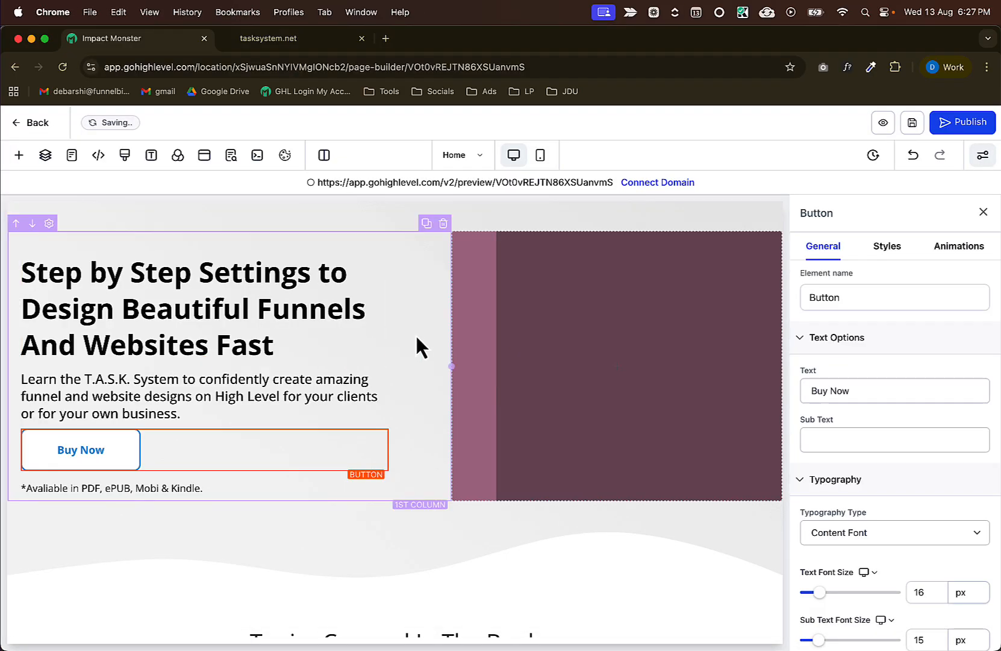
{"action": "key", "text": "super+Tab"}
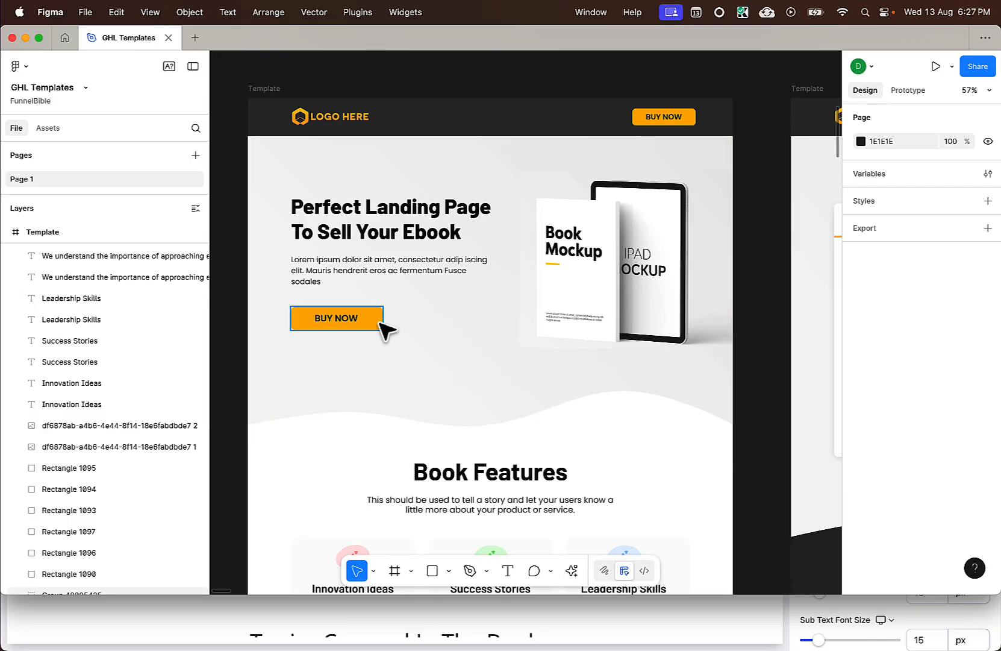
{"action": "key", "text": "super+Tab"}
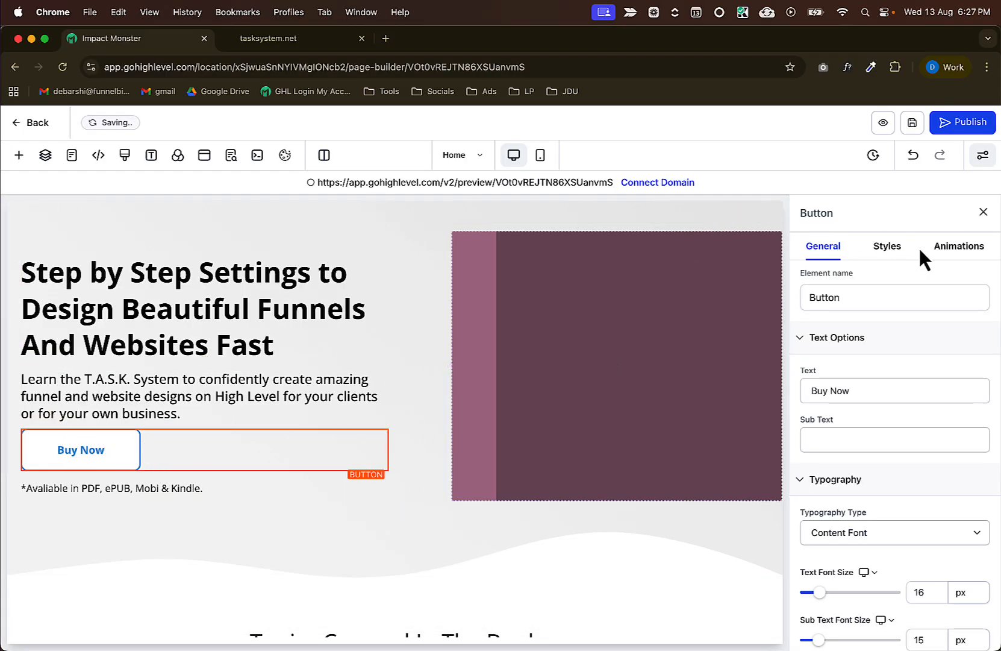
{"action": "scroll", "coordinate": [880, 433], "scroll_direction": "down", "scroll_amount": 3}
{"action": "left_click", "coordinate": [914, 490]}
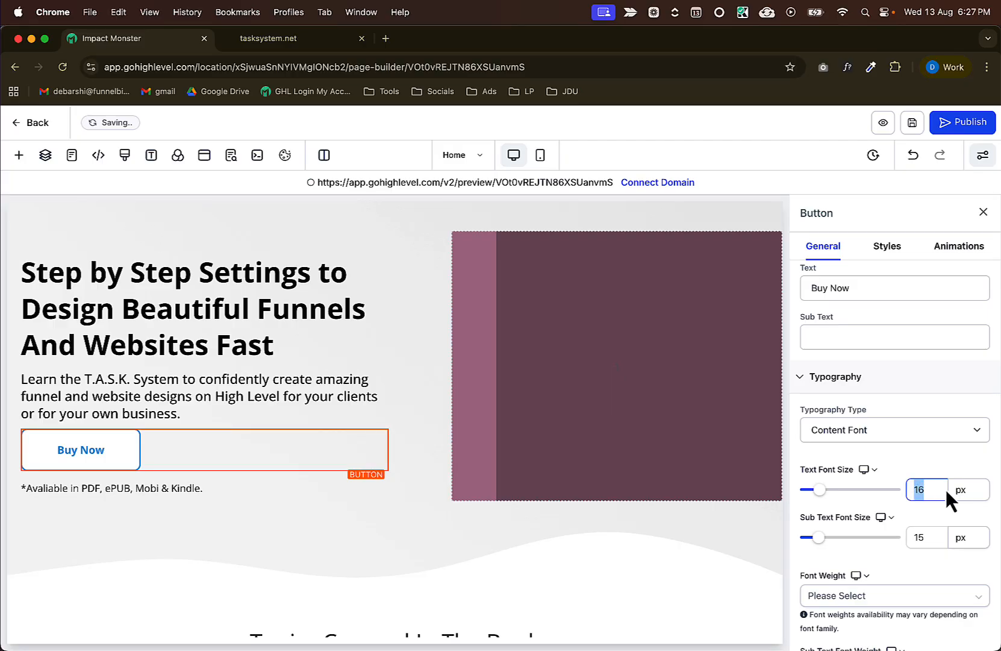
{"action": "type", "text": "20"}
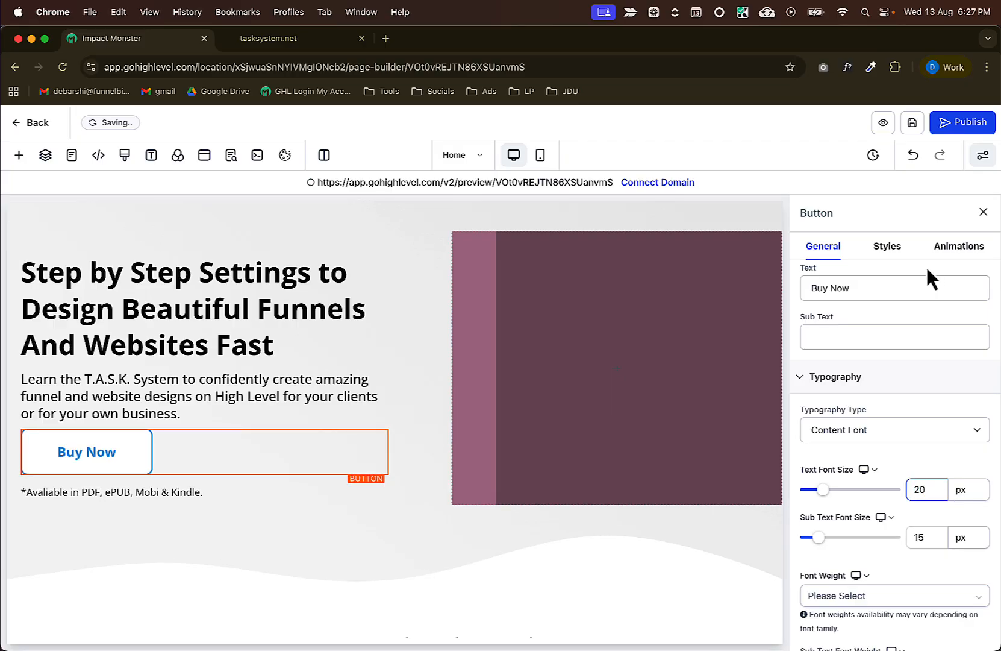
Set the hero button's text transform to Uppercase, checking it against the BUY NOW button in the Figma design.
{"action": "scroll", "coordinate": [930, 504], "scroll_direction": "down", "scroll_amount": 2}
{"action": "key", "text": "super+Tab"}
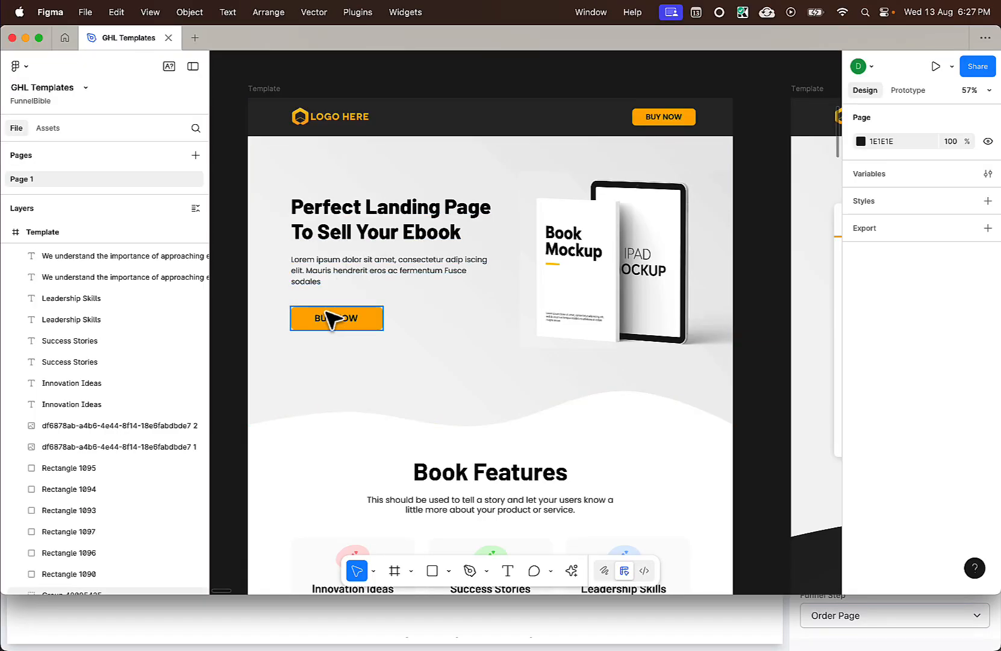
{"action": "key", "text": "super+Tab"}
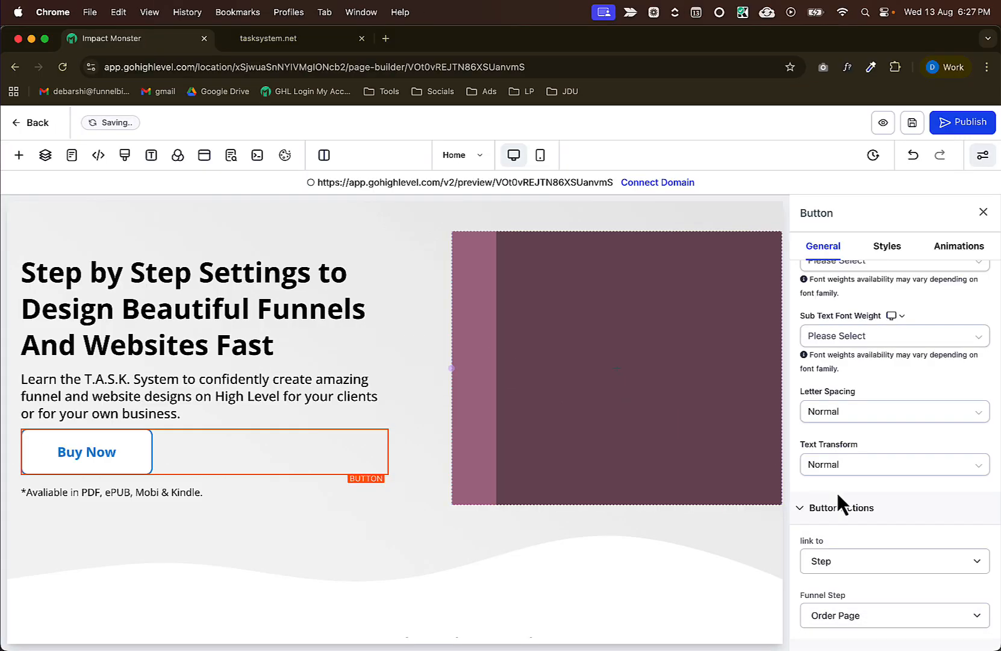
{"action": "scroll", "coordinate": [834, 405], "scroll_direction": "down", "scroll_amount": 3}
{"action": "left_click", "coordinate": [838, 379]}
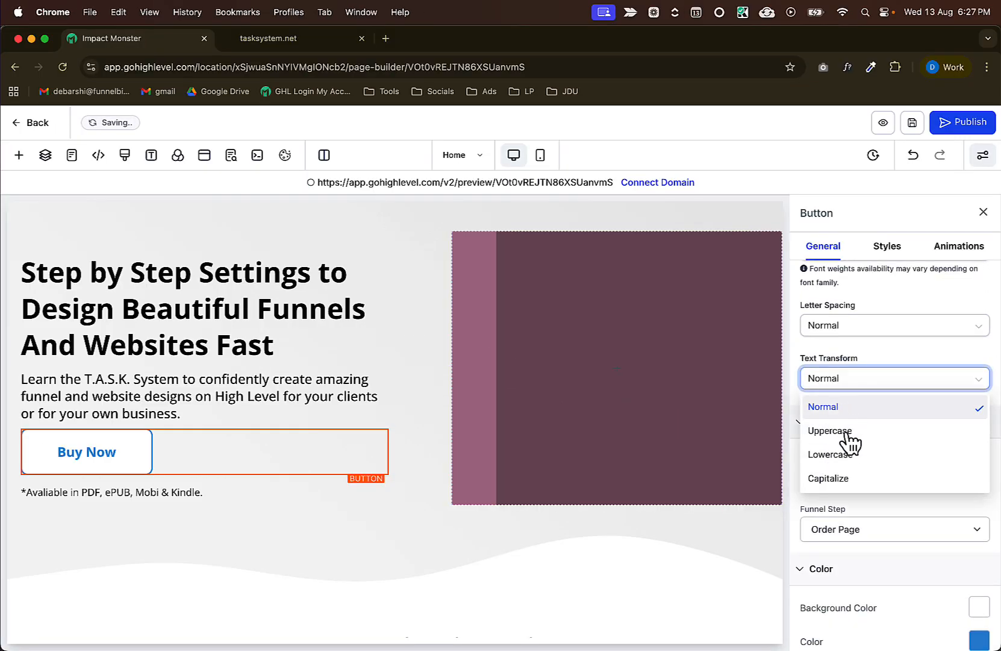
{"action": "left_click", "coordinate": [837, 430]}
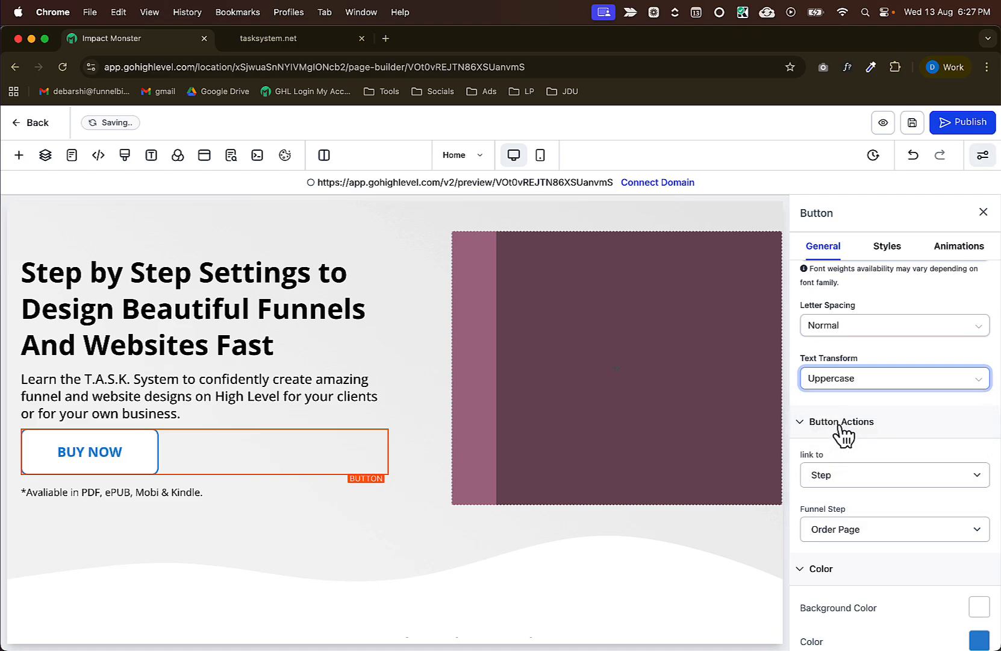
{"action": "key", "text": "super+Tab"}
{"action": "key", "text": "super+Tab"}
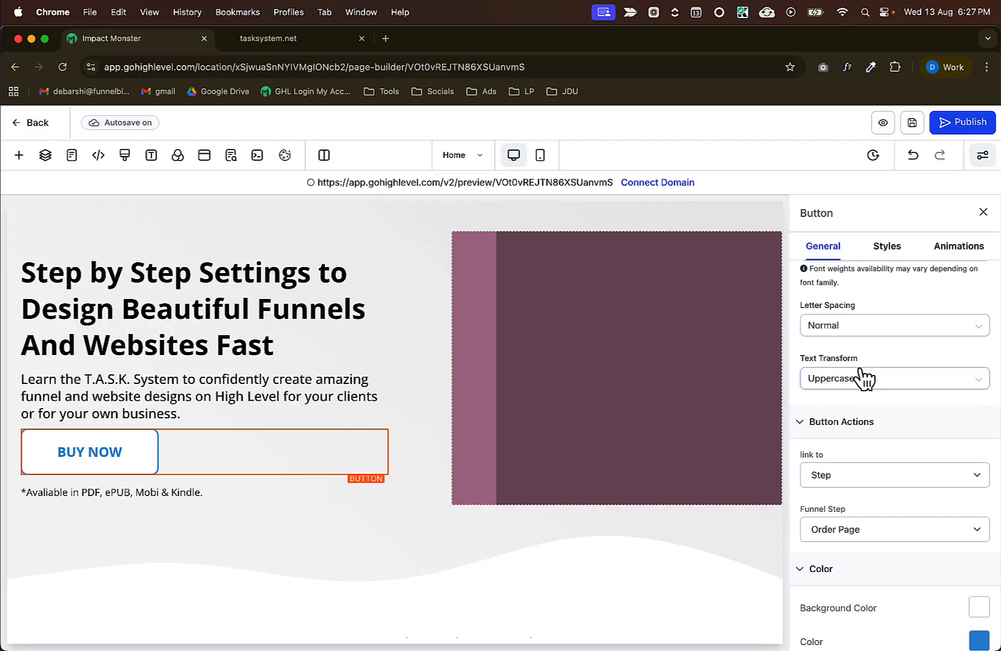
Set the hero button's text color to black and its background to the orange custom color My Custom Color 23.
{"action": "scroll", "coordinate": [895, 416], "scroll_direction": "up", "scroll_amount": 1}
{"action": "scroll", "coordinate": [894, 434], "scroll_direction": "down", "scroll_amount": 5}
{"action": "left_click", "coordinate": [980, 527]}
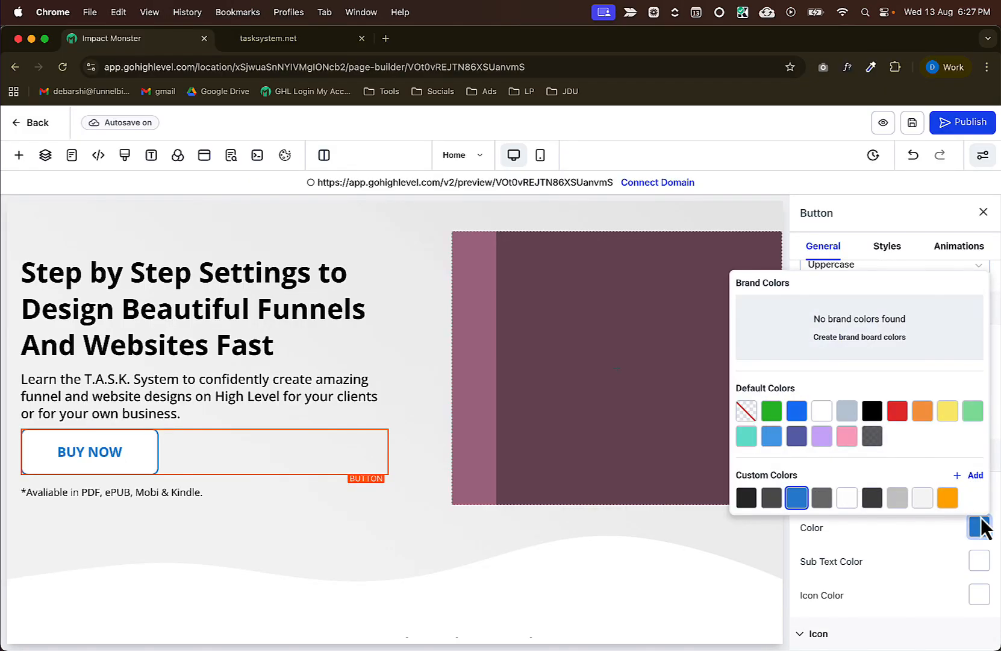
{"action": "left_click", "coordinate": [873, 412]}
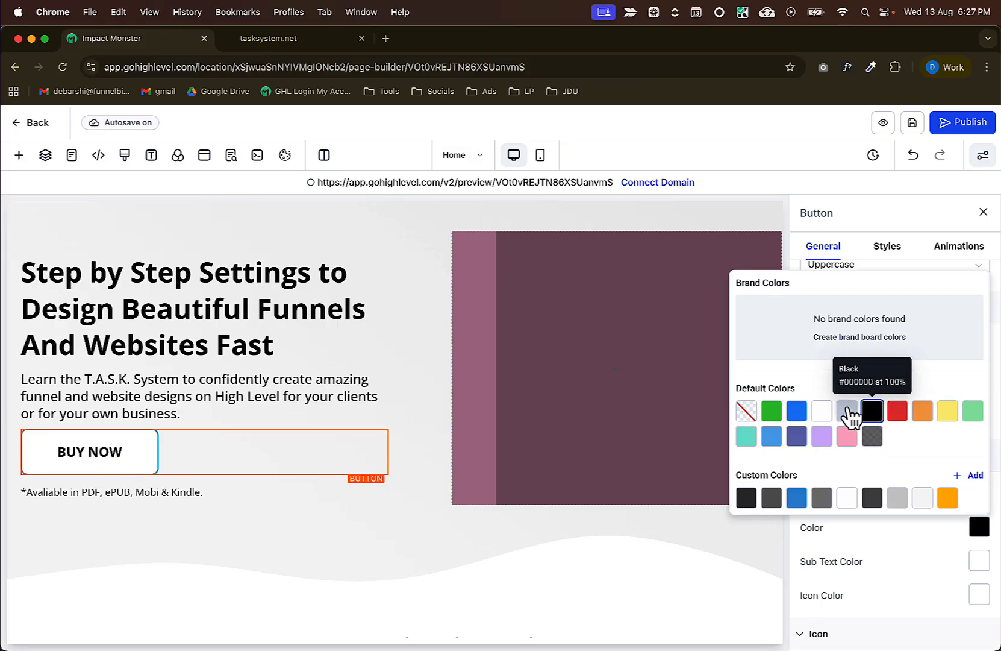
{"action": "left_click", "coordinate": [834, 266]}
{"action": "scroll", "coordinate": [904, 482], "scroll_direction": "down", "scroll_amount": 1}
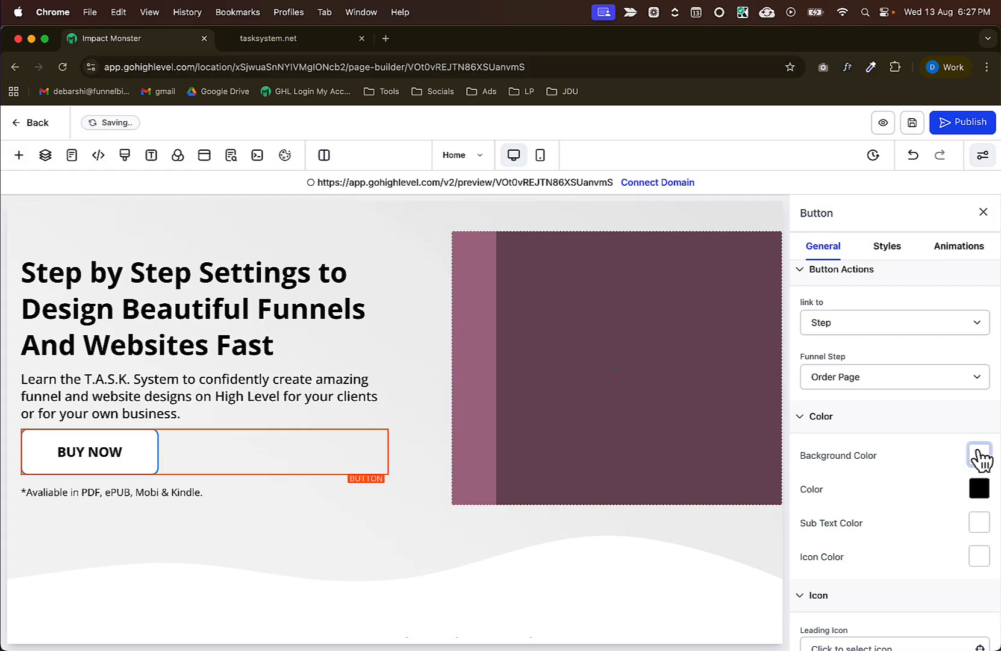
{"action": "left_click", "coordinate": [979, 455]}
{"action": "left_click", "coordinate": [947, 426]}
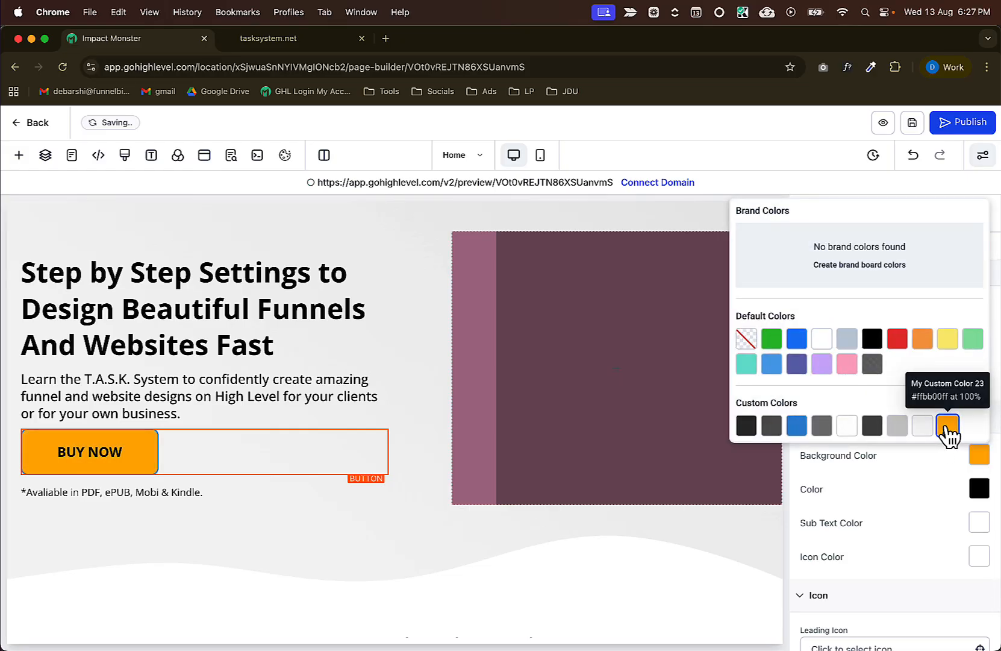
{"action": "left_click", "coordinate": [791, 534]}
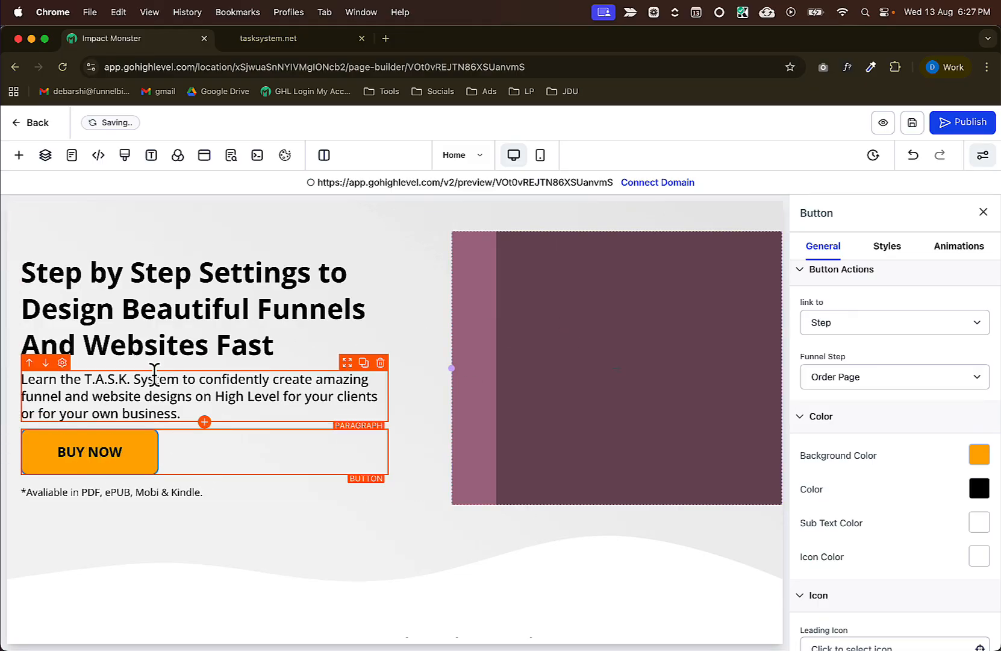
Change the hero button's border color to the orange custom color My Custom Color 23.
{"action": "left_click", "coordinate": [173, 351]}
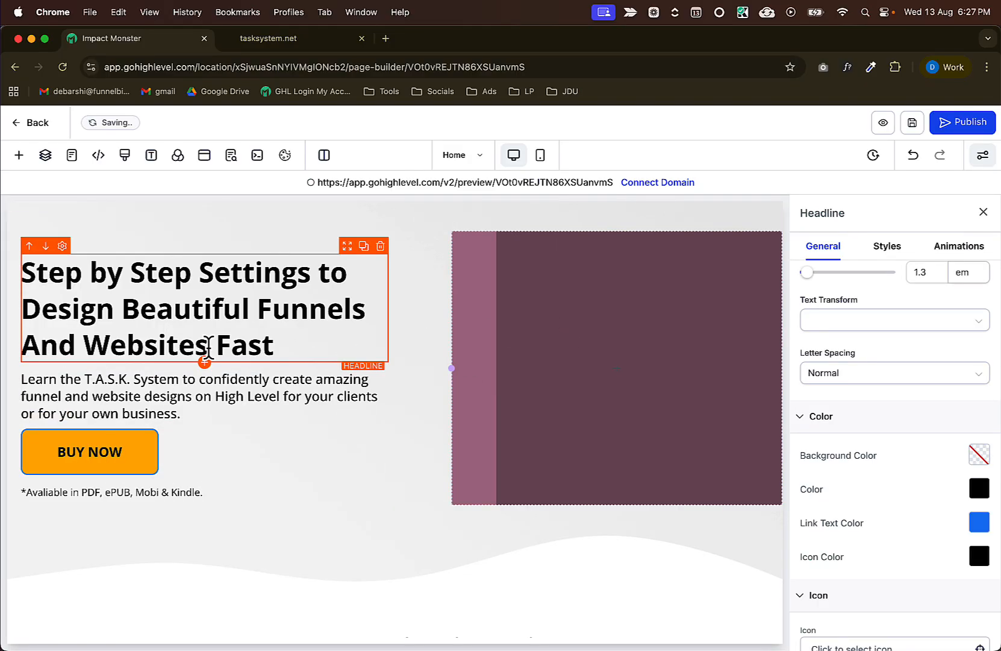
{"action": "left_click", "coordinate": [127, 451]}
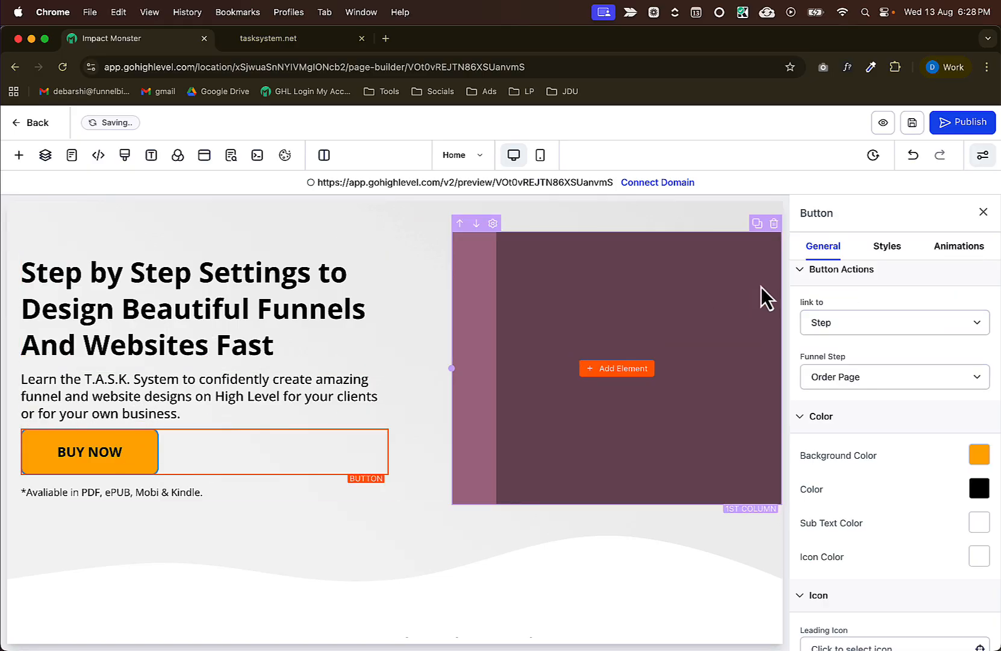
{"action": "left_click", "coordinate": [888, 247]}
{"action": "scroll", "coordinate": [867, 480], "scroll_direction": "down", "scroll_amount": 6}
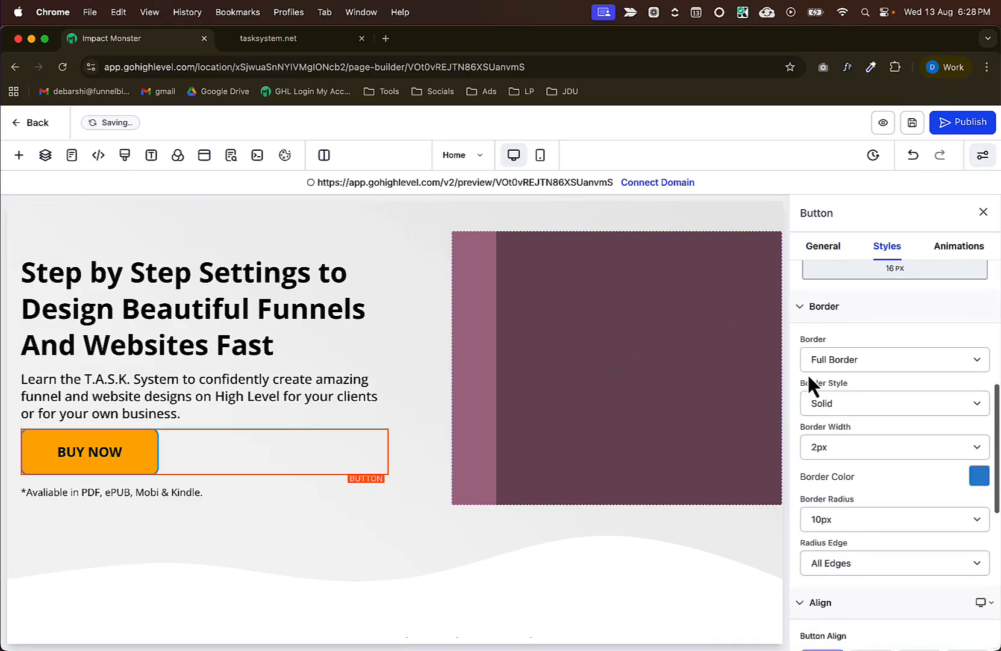
{"action": "left_click", "coordinate": [981, 457]}
{"action": "left_click", "coordinate": [947, 425]}
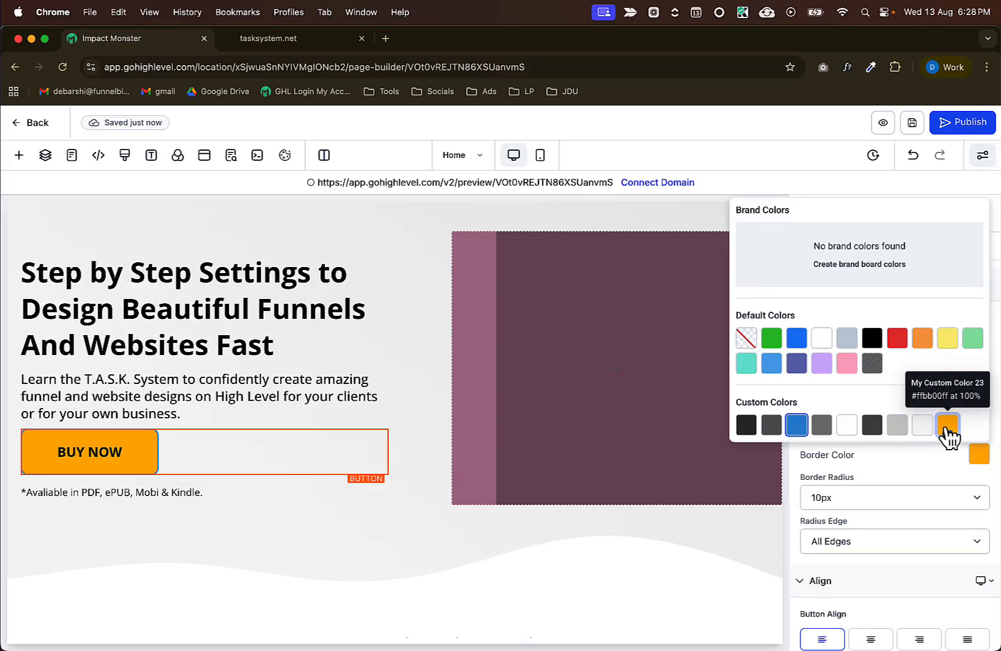
{"action": "left_click", "coordinate": [328, 516]}
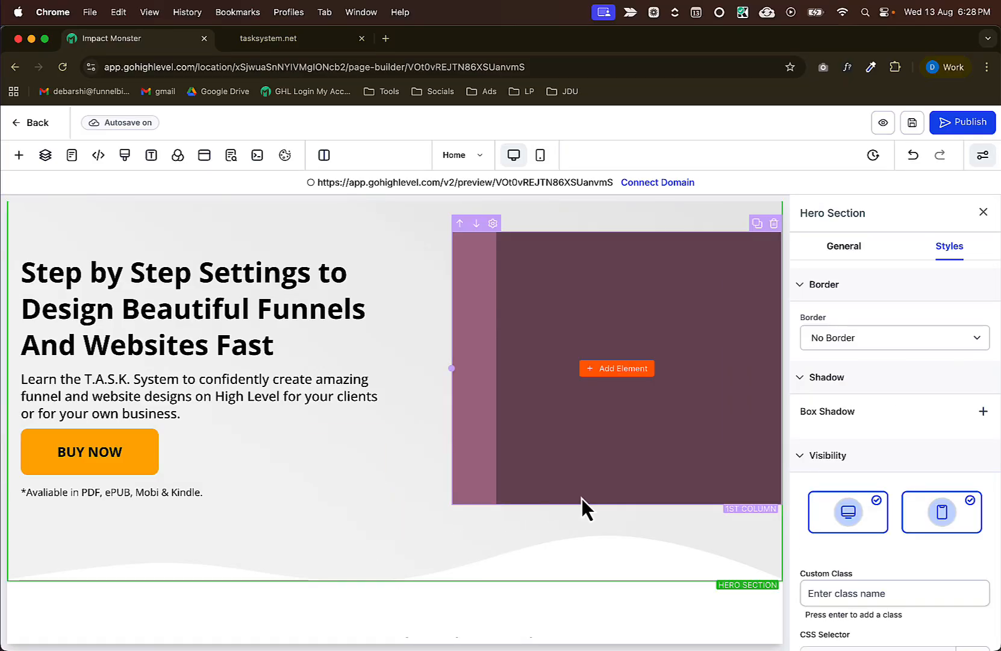
Compare the hero section with the Figma design and inspect the margin and padding settings of its button, paragraph and headline.
{"action": "key", "text": "super+Tab"}
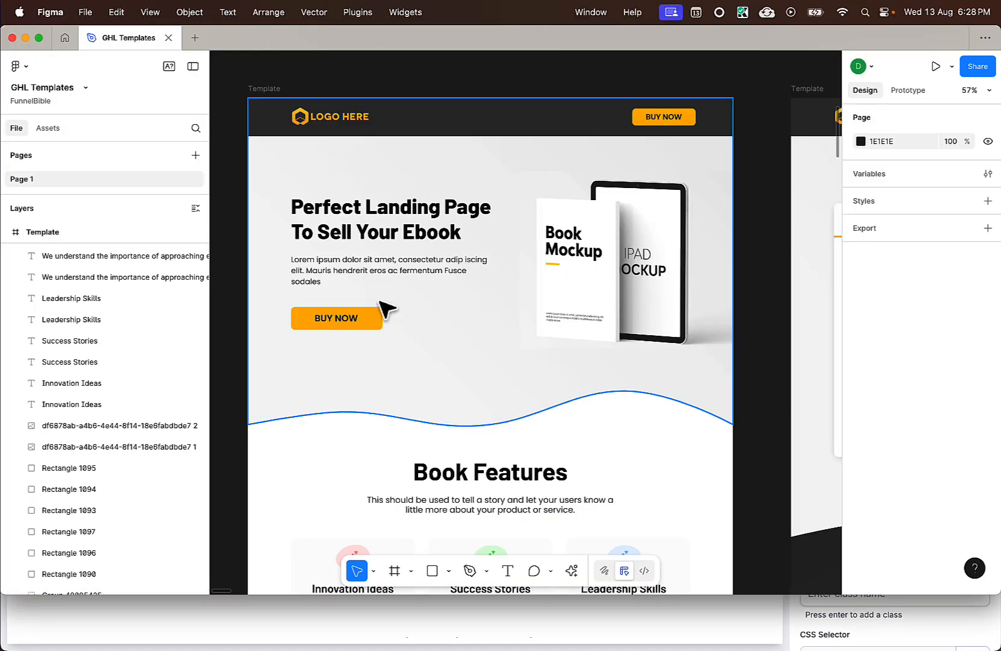
{"action": "key", "text": "super+Tab"}
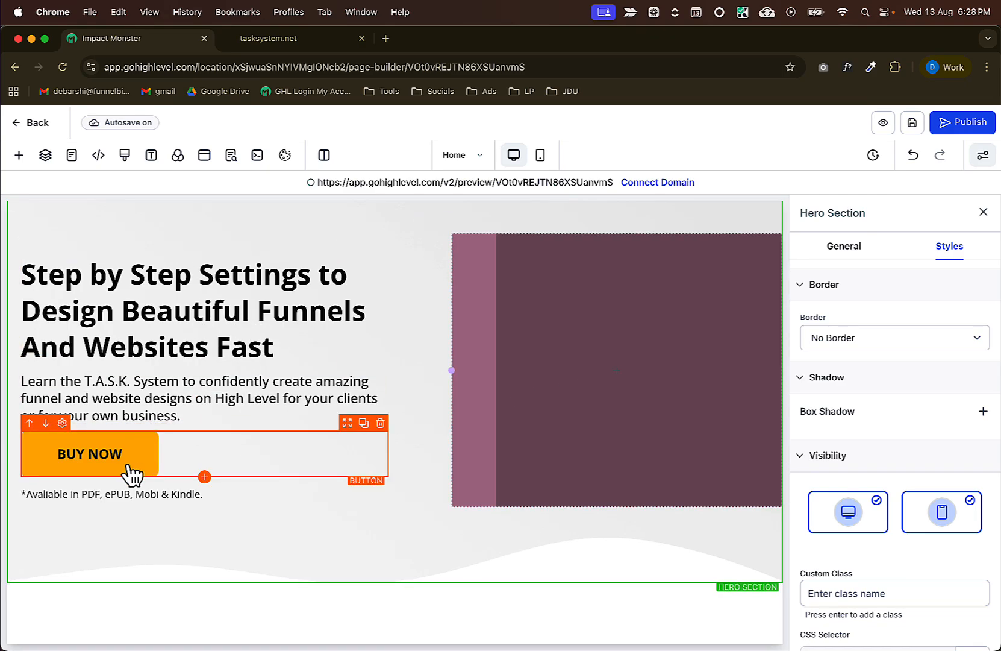
{"action": "left_click", "coordinate": [984, 212]}
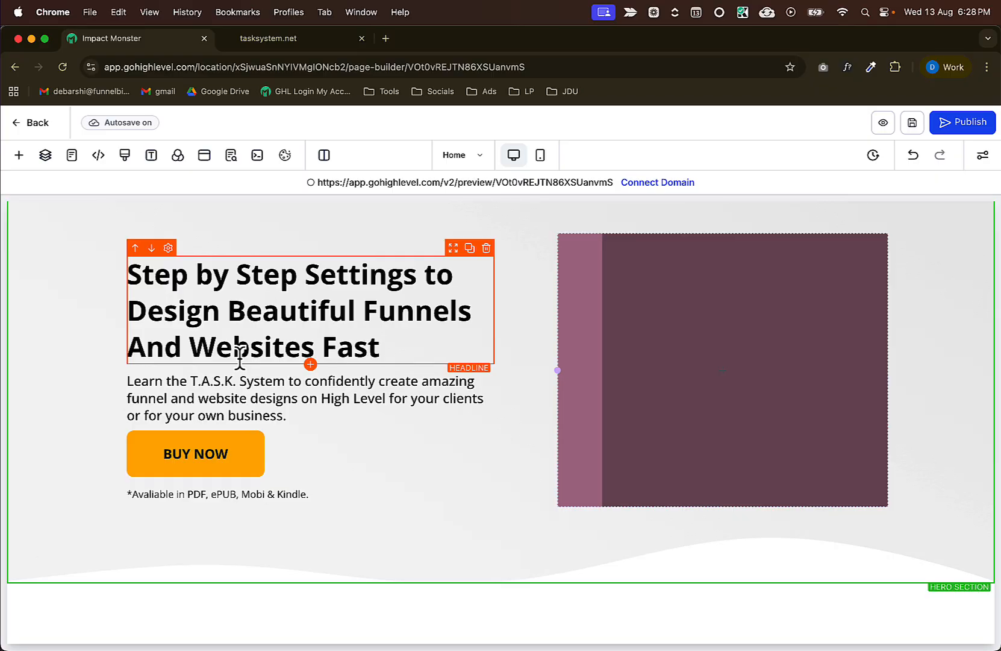
{"action": "left_click", "coordinate": [190, 463]}
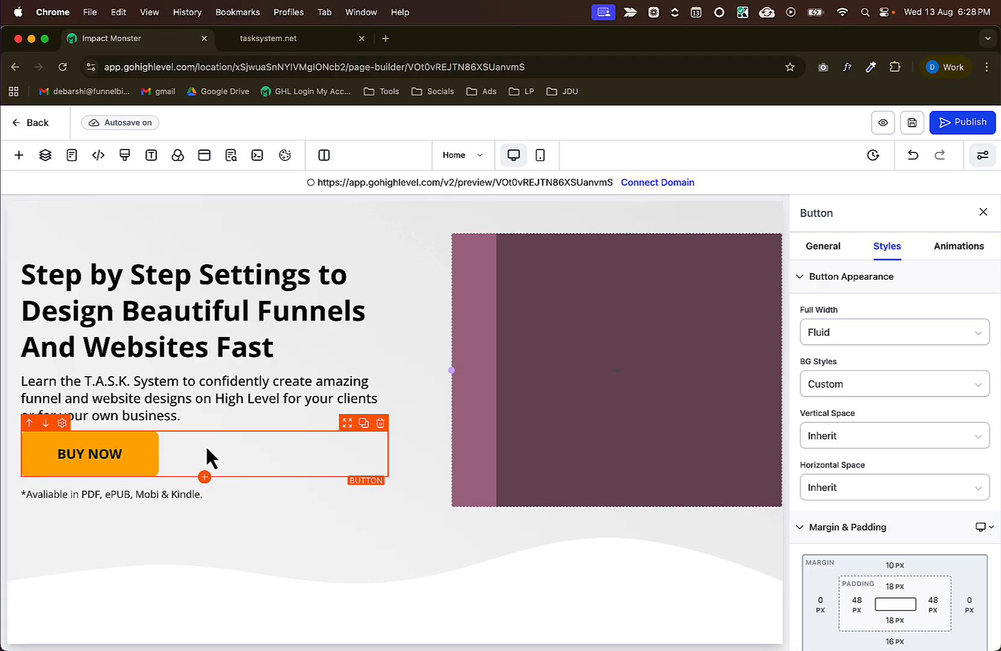
{"action": "left_click", "coordinate": [145, 401]}
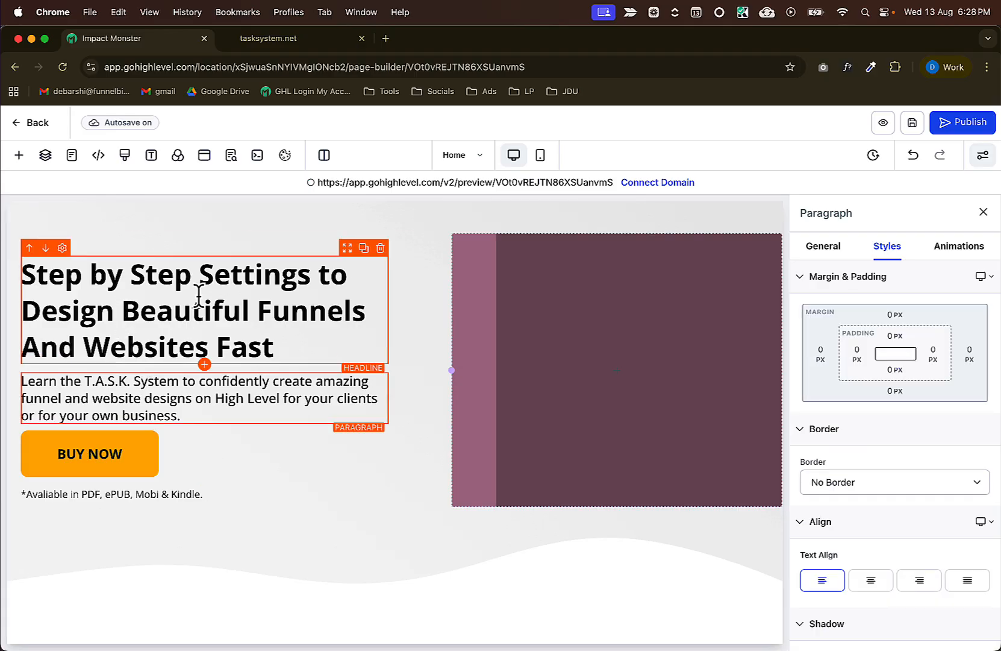
{"action": "left_click", "coordinate": [202, 283]}
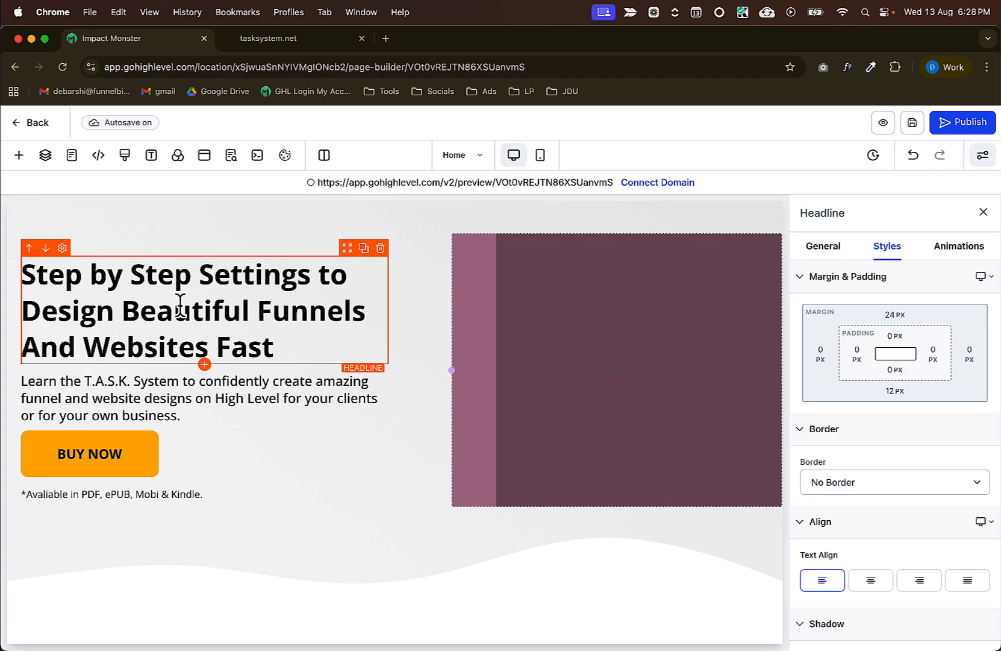
Set the hero headline's bottom margin to 0 px after checking the top margin of the paragraph beneath it.
{"action": "left_click", "coordinate": [127, 384]}
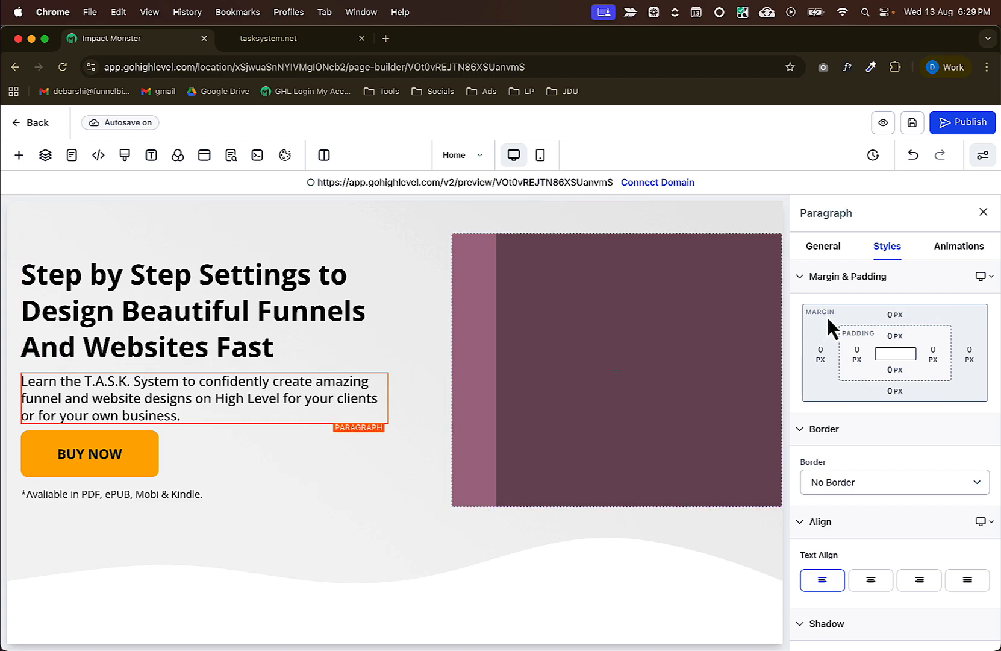
{"action": "left_click", "coordinate": [895, 314]}
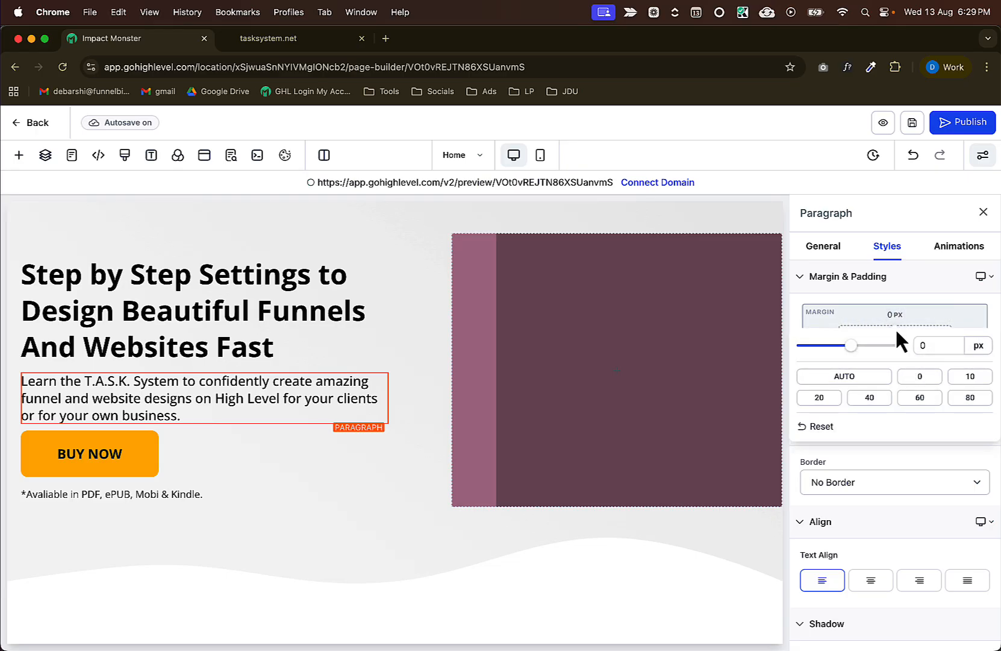
{"action": "left_click", "coordinate": [874, 321]}
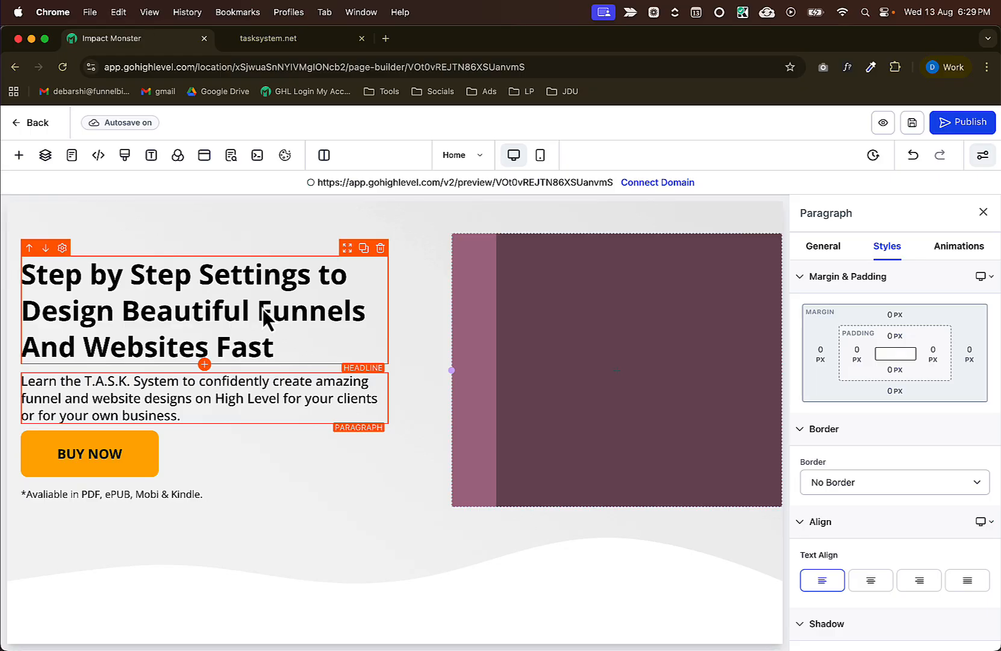
{"action": "left_click", "coordinate": [176, 266]}
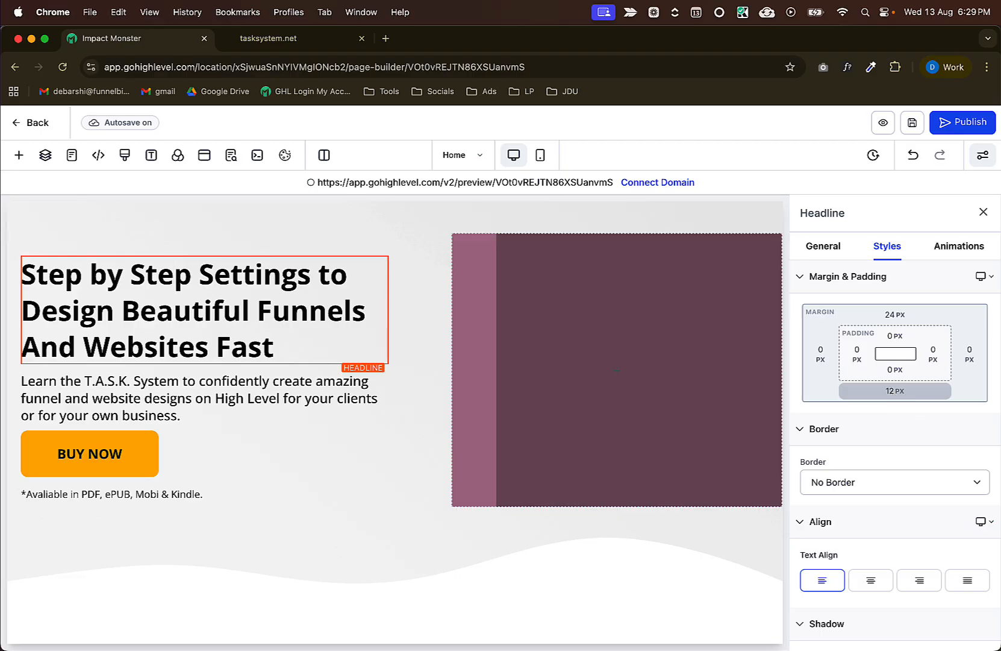
{"action": "left_click", "coordinate": [895, 392]}
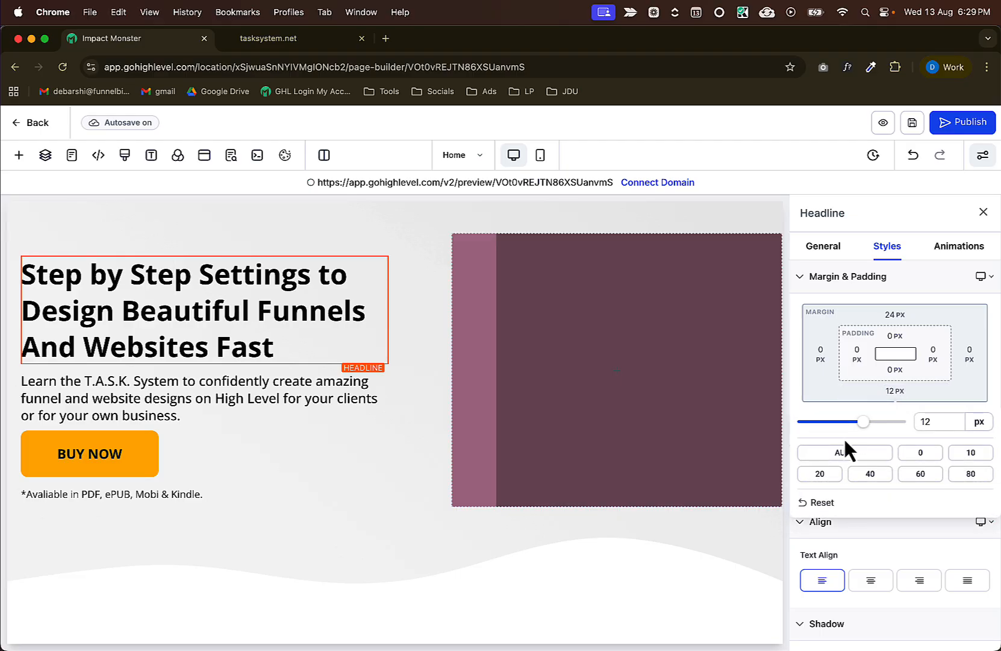
{"action": "left_click", "coordinate": [921, 453]}
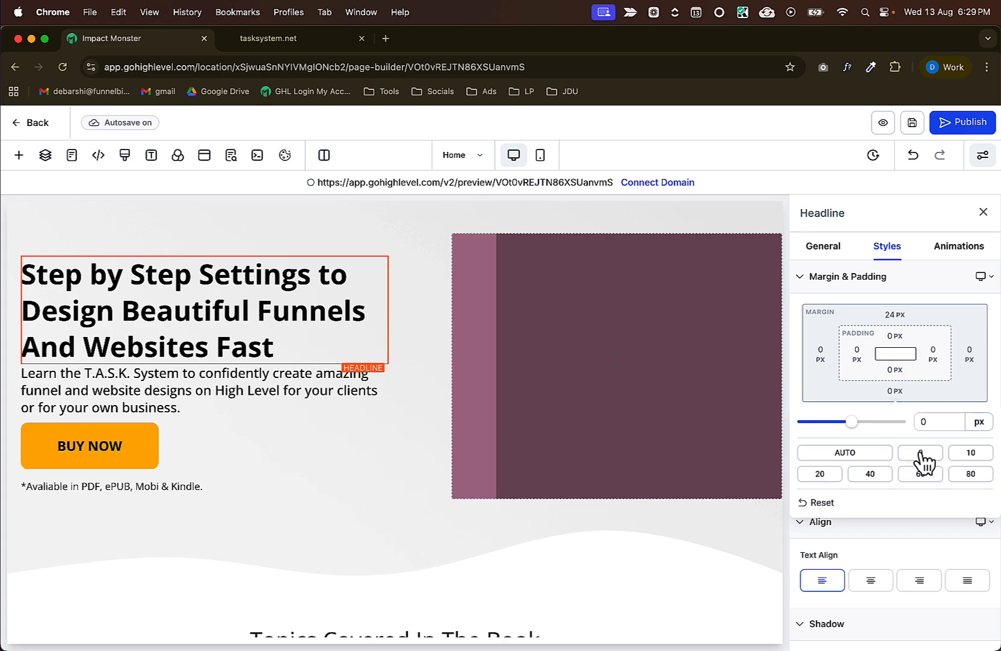
Set the top margin of the paragraph below the hero headline to 15 px.
{"action": "left_click", "coordinate": [281, 379]}
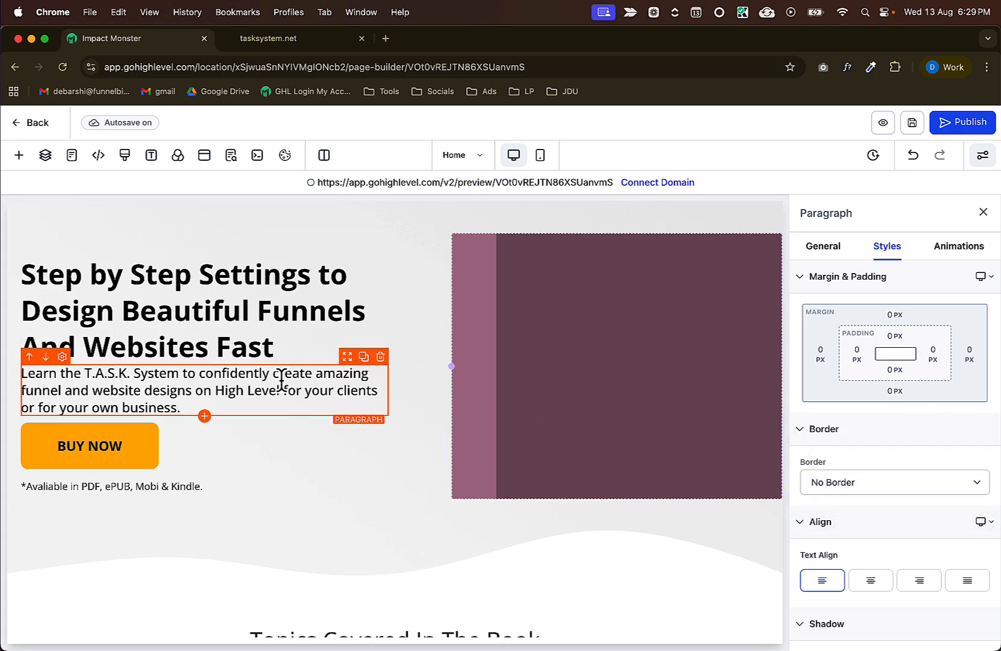
{"action": "left_click", "coordinate": [903, 326]}
{"action": "left_click", "coordinate": [939, 344]}
{"action": "double_click", "coordinate": [939, 344]}
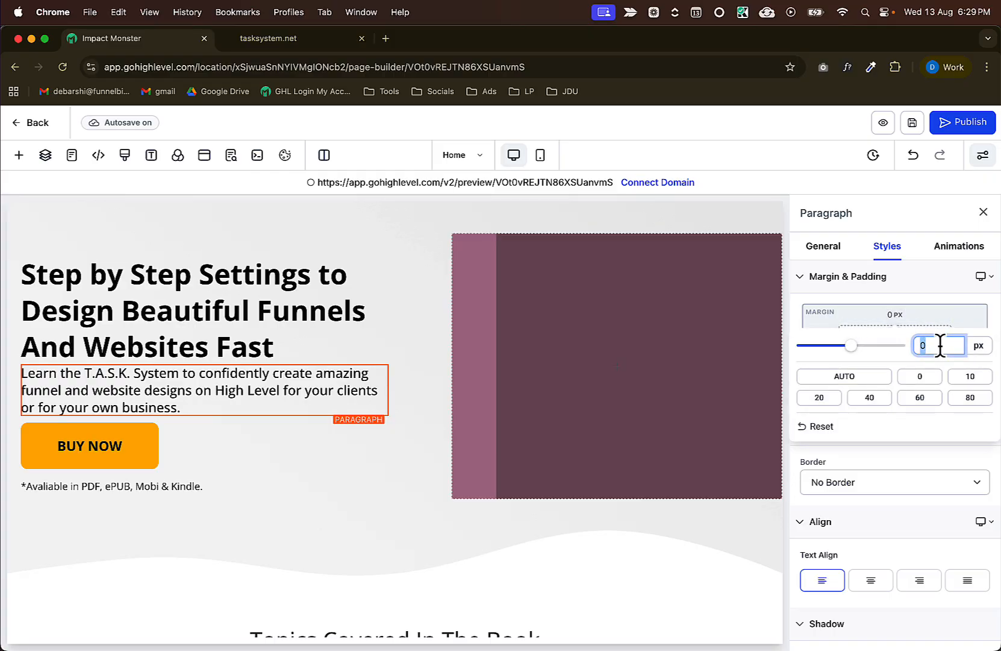
{"action": "type", "text": "15"}
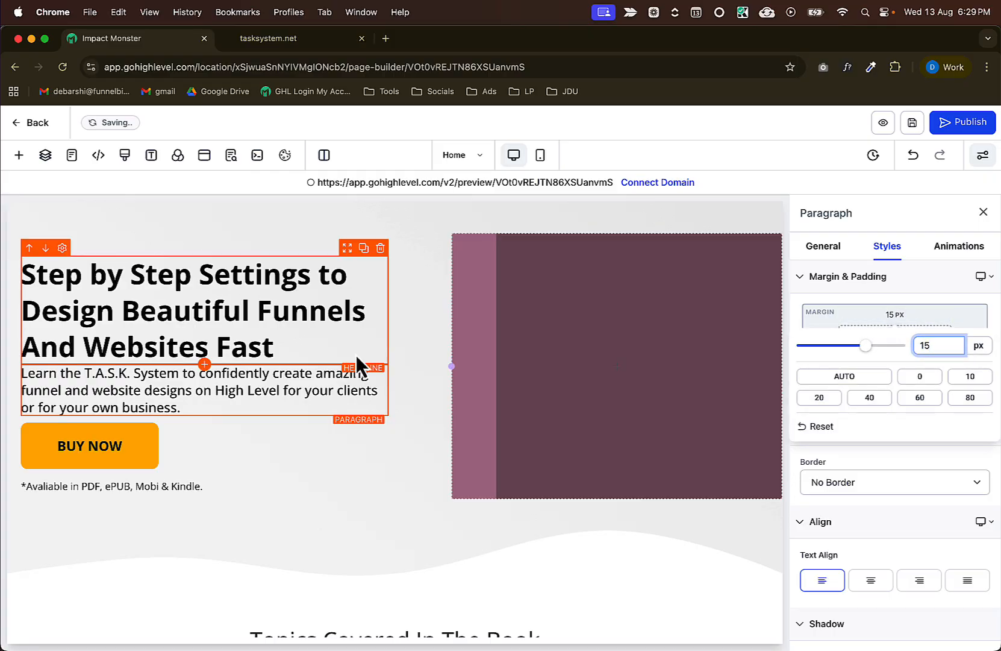
{"action": "left_click", "coordinate": [423, 356]}
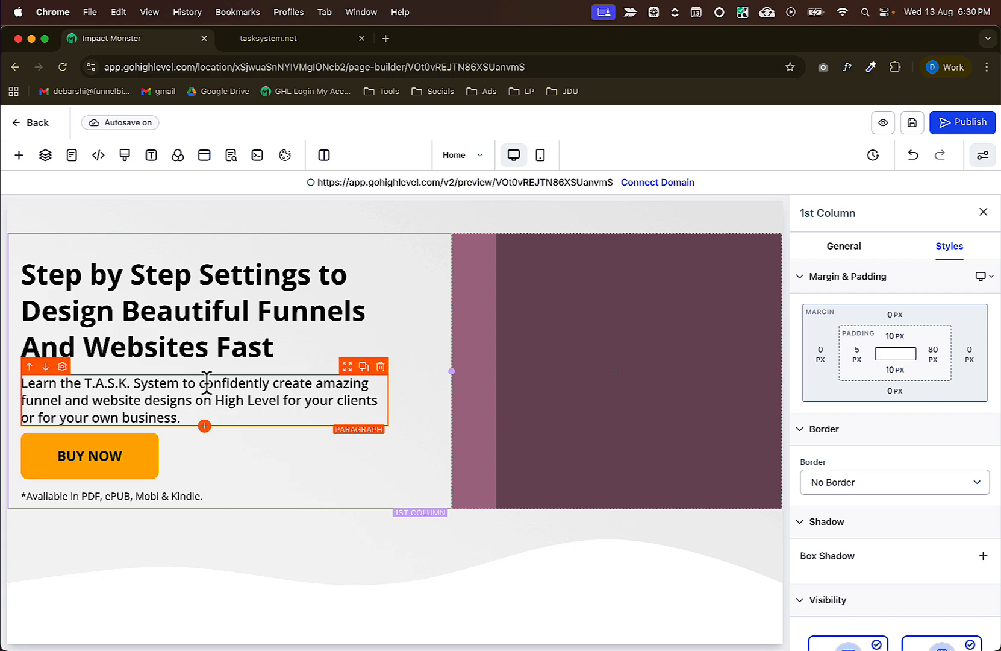
Examine the margin and padding settings of the hero section's paragraph, button and headline.
{"action": "left_click", "coordinate": [176, 400]}
{"action": "left_click", "coordinate": [218, 461]}
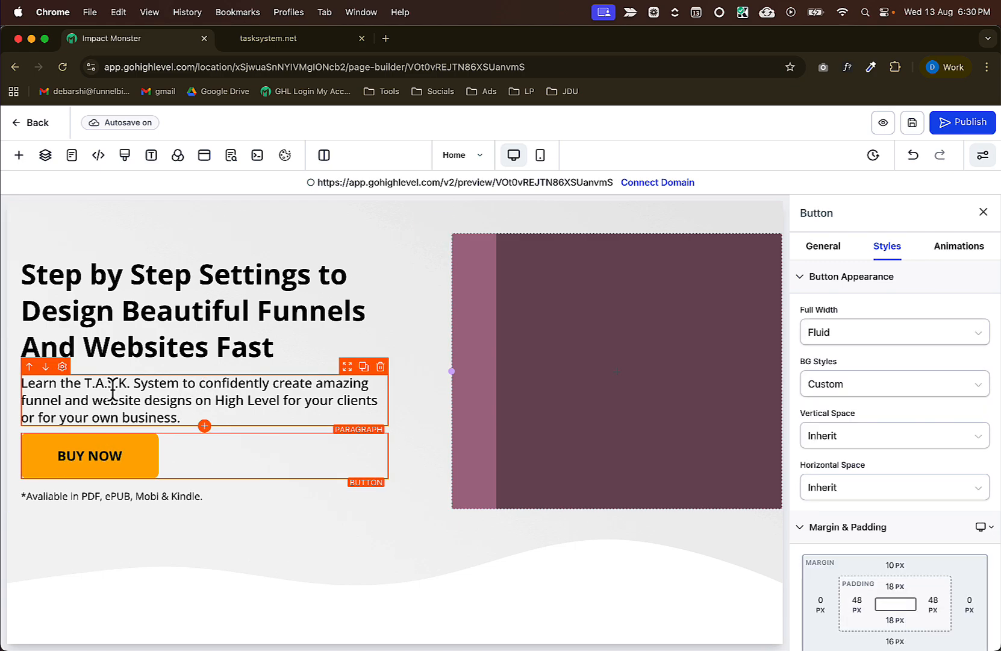
{"action": "left_click", "coordinate": [179, 383]}
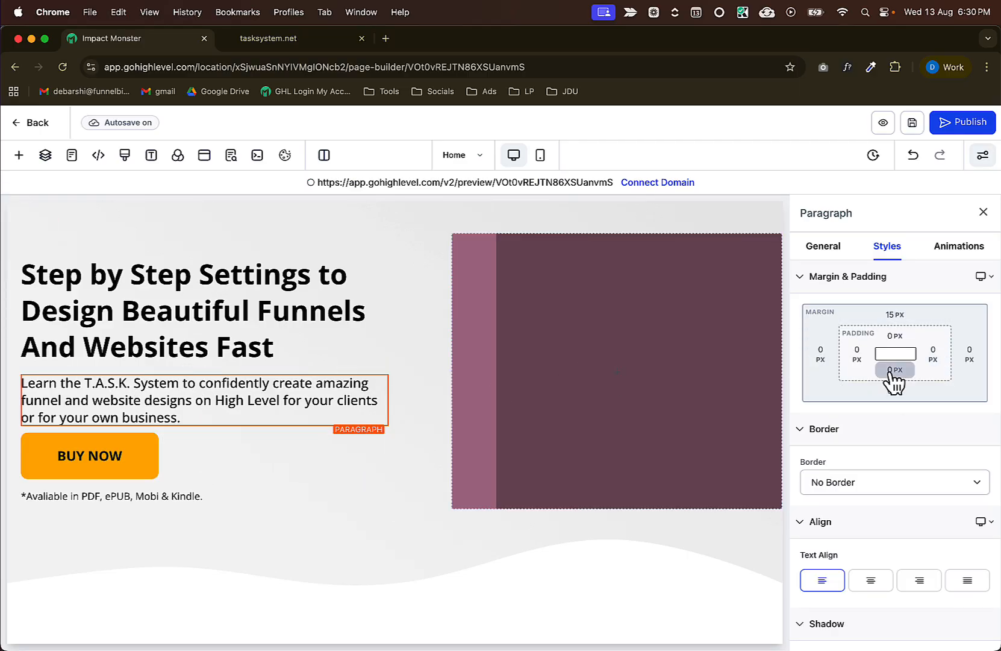
{"action": "left_click", "coordinate": [895, 370]}
{"action": "left_click", "coordinate": [890, 370]}
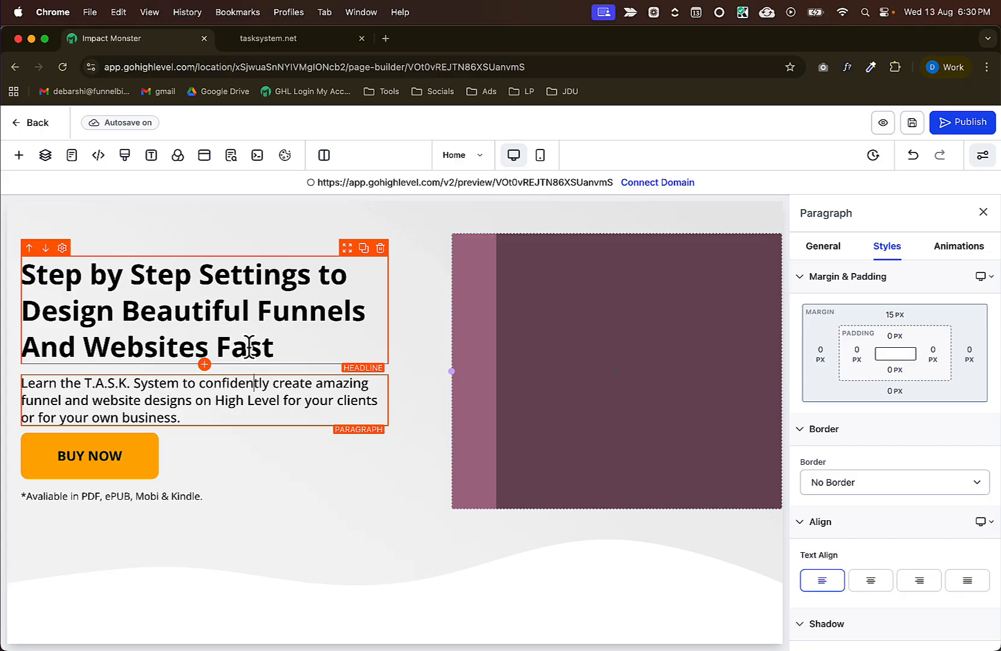
{"action": "left_click", "coordinate": [143, 311]}
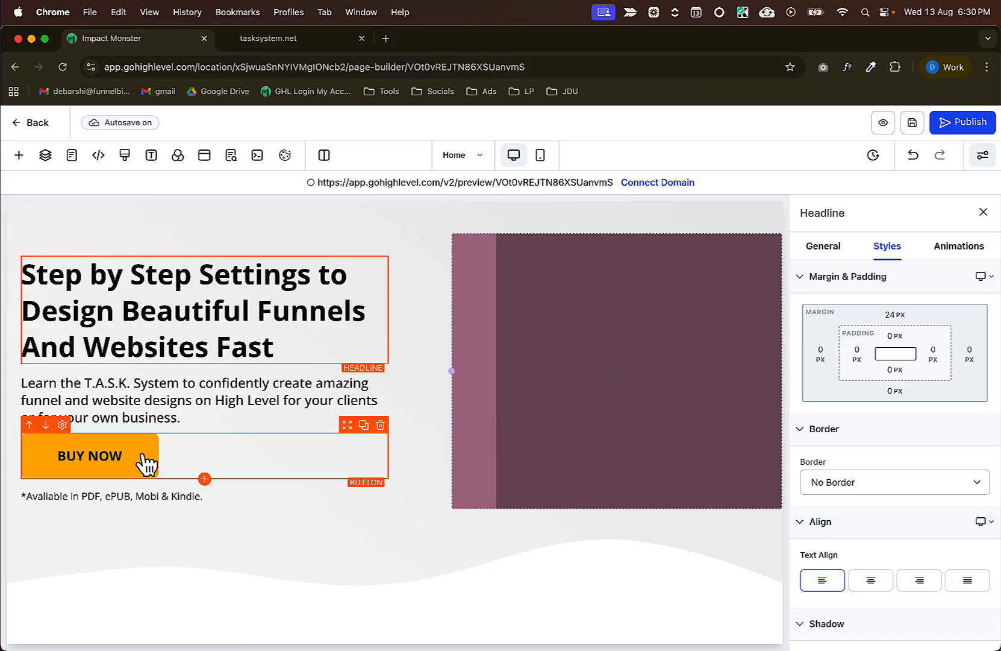
{"action": "left_click", "coordinate": [144, 400]}
Set the hero BUY NOW button's top margin to 35 px and review the hero section's spacing at full width.
{"action": "left_click", "coordinate": [112, 463]}
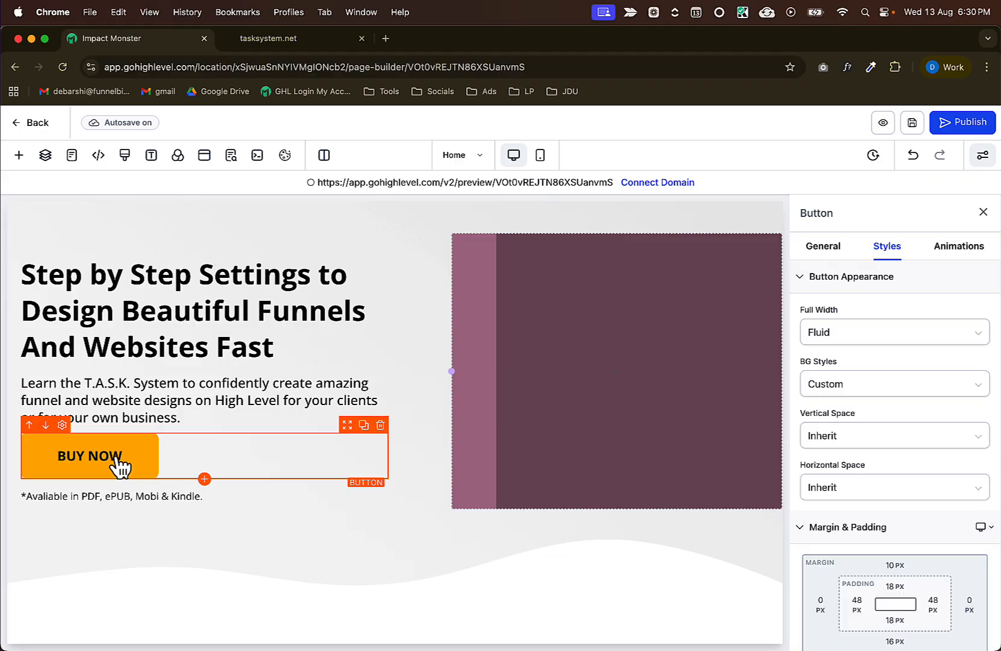
{"action": "scroll", "coordinate": [843, 578], "scroll_direction": "down", "scroll_amount": 2}
{"action": "scroll", "coordinate": [818, 577], "scroll_direction": "down", "scroll_amount": 1}
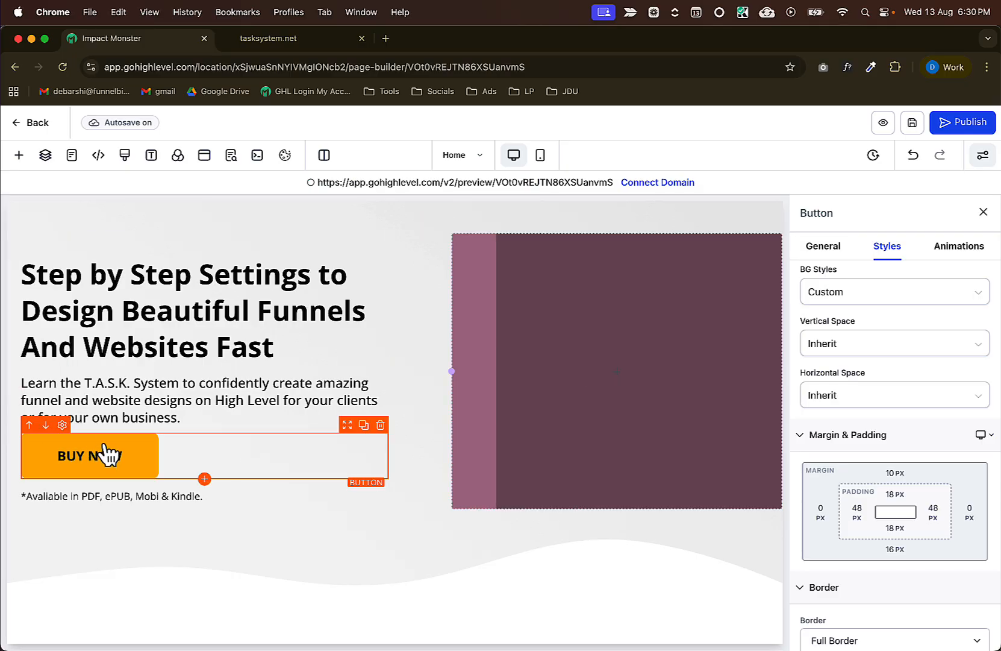
{"action": "left_click", "coordinate": [897, 475]}
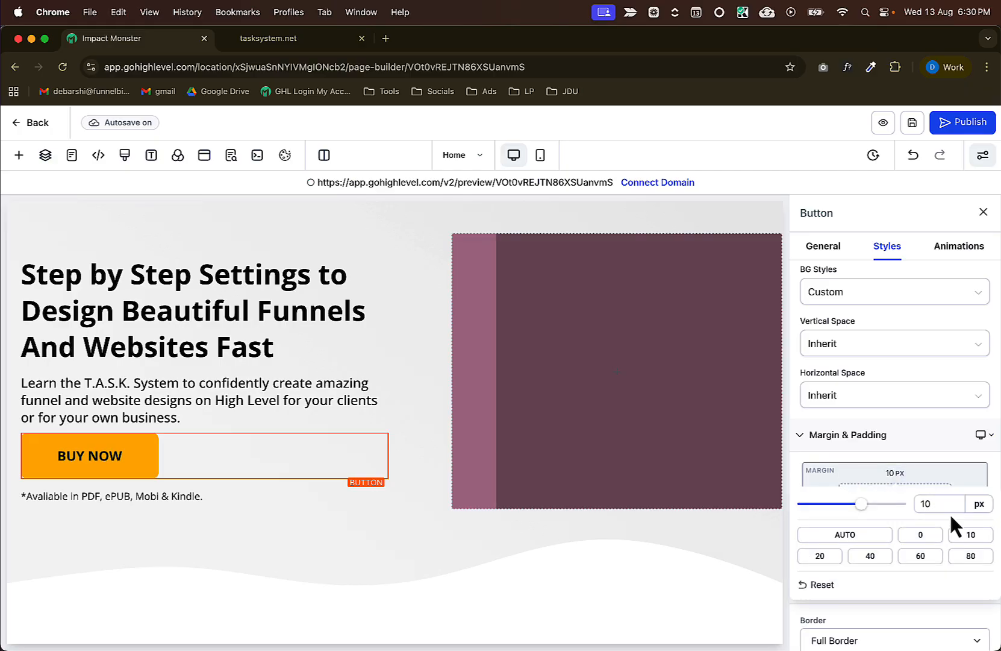
{"action": "left_click", "coordinate": [923, 503]}
{"action": "key", "text": "BackSpace"}
{"action": "key", "text": "BackSpace"}
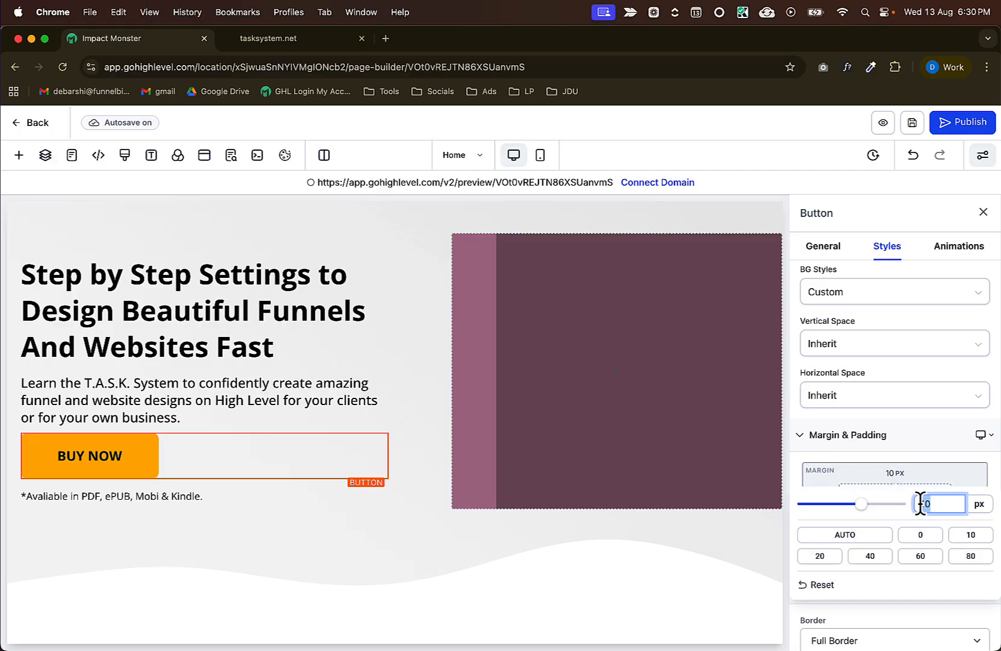
{"action": "type", "text": "35"}
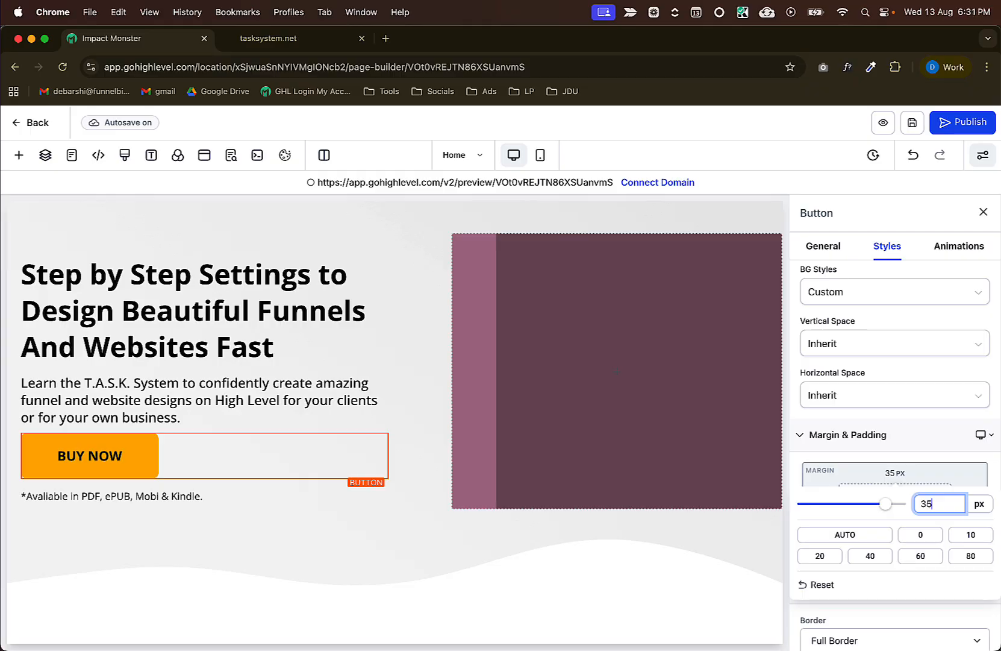
{"action": "left_click", "coordinate": [412, 432]}
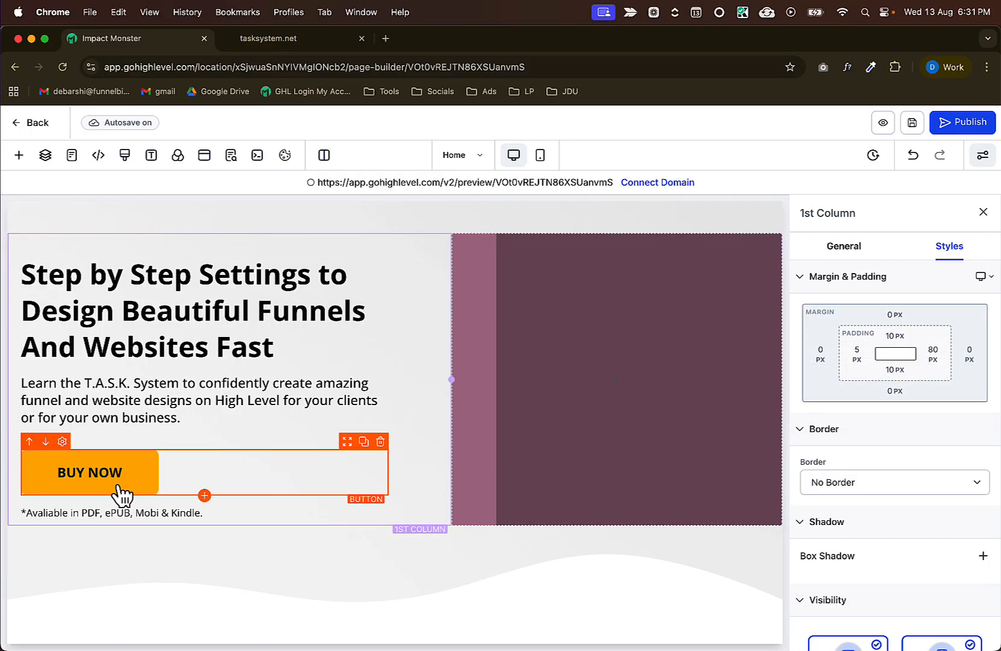
{"action": "left_click", "coordinate": [984, 212]}
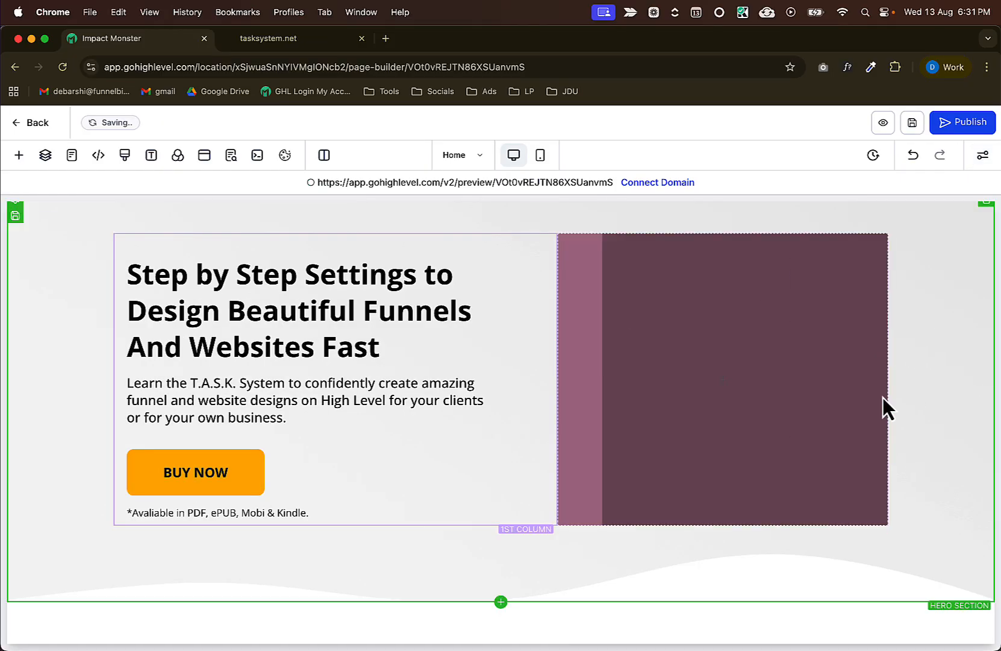
{"action": "left_click", "coordinate": [31, 295]}
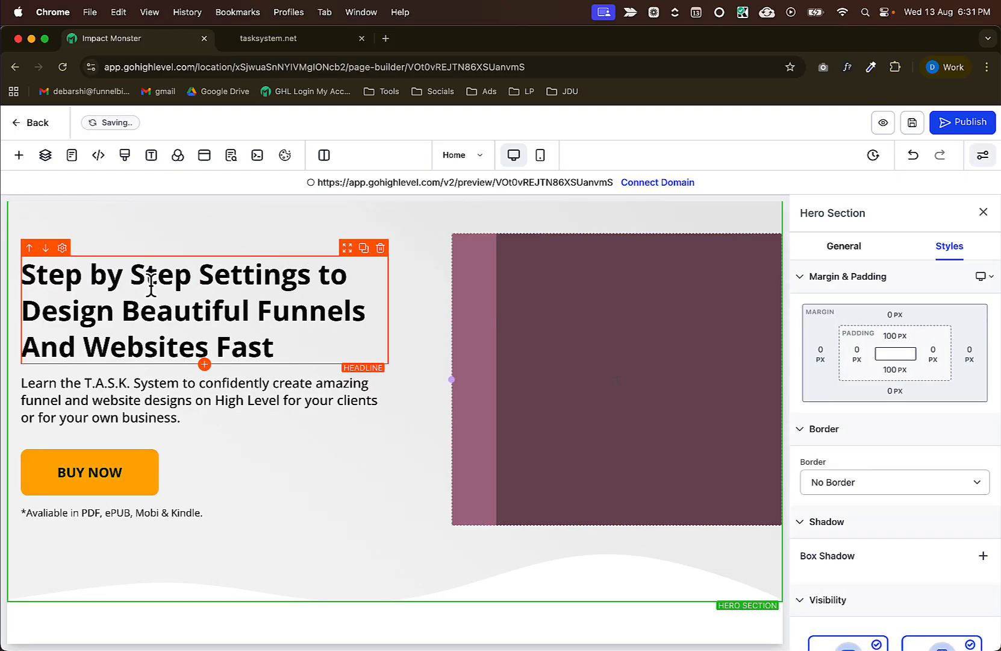
{"action": "left_click", "coordinate": [983, 212]}
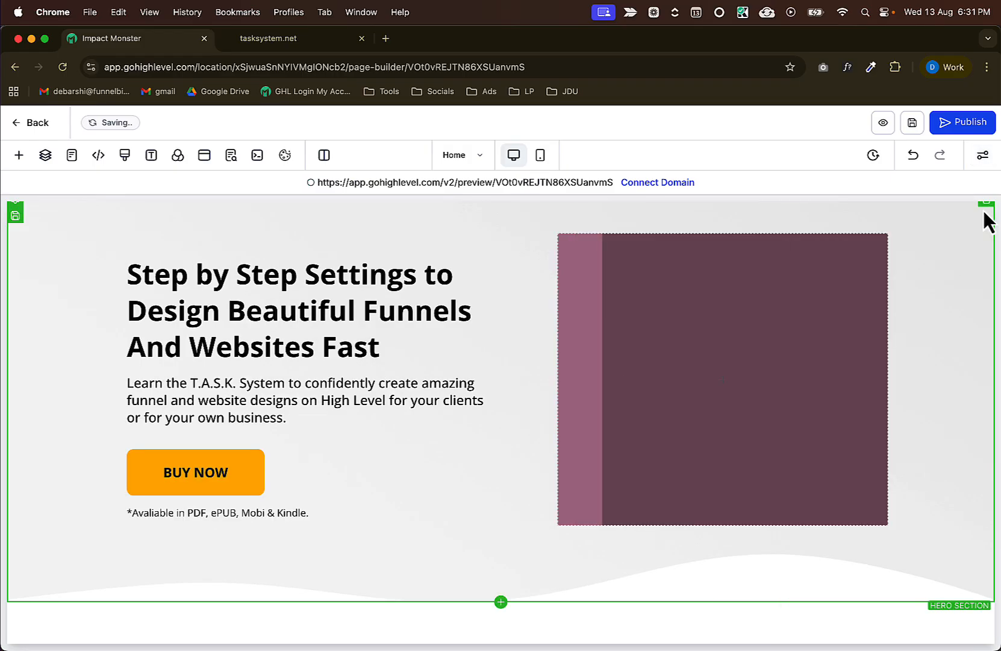
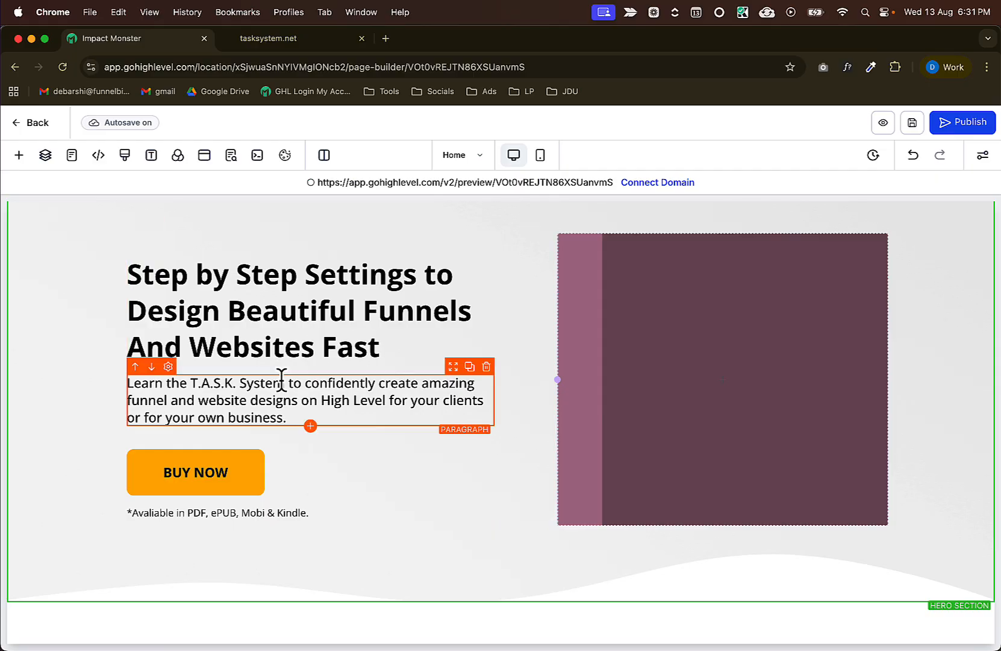
Replace the small note below the hero button with "100% Secured Checkout".
{"action": "left_click", "coordinate": [275, 515]}
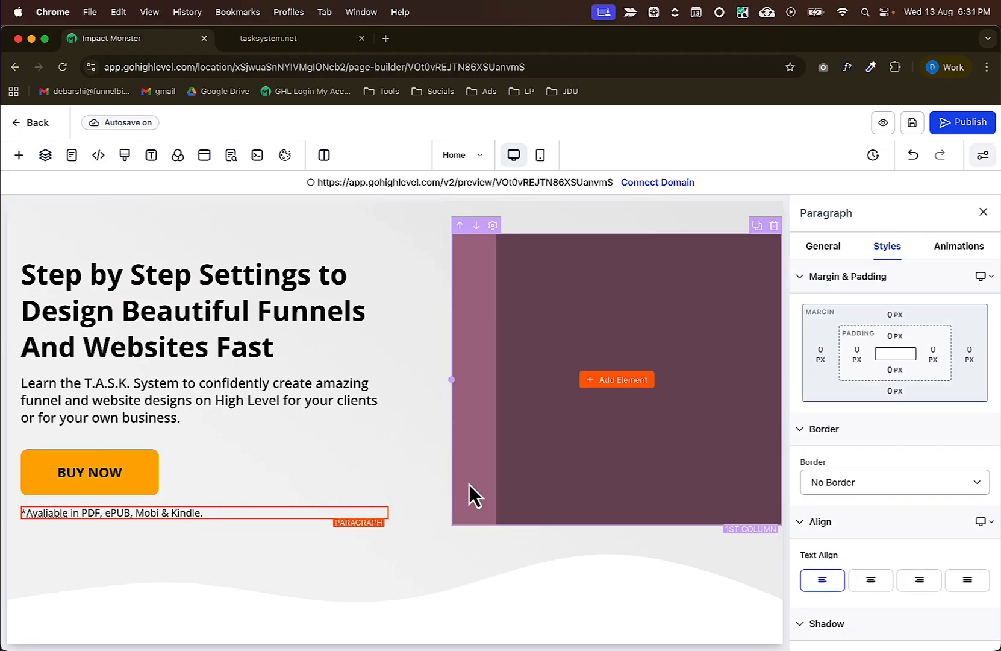
{"action": "double_click", "coordinate": [95, 509]}
{"action": "triple_click", "coordinate": [95, 510]}
{"action": "type", "text": "100%"}
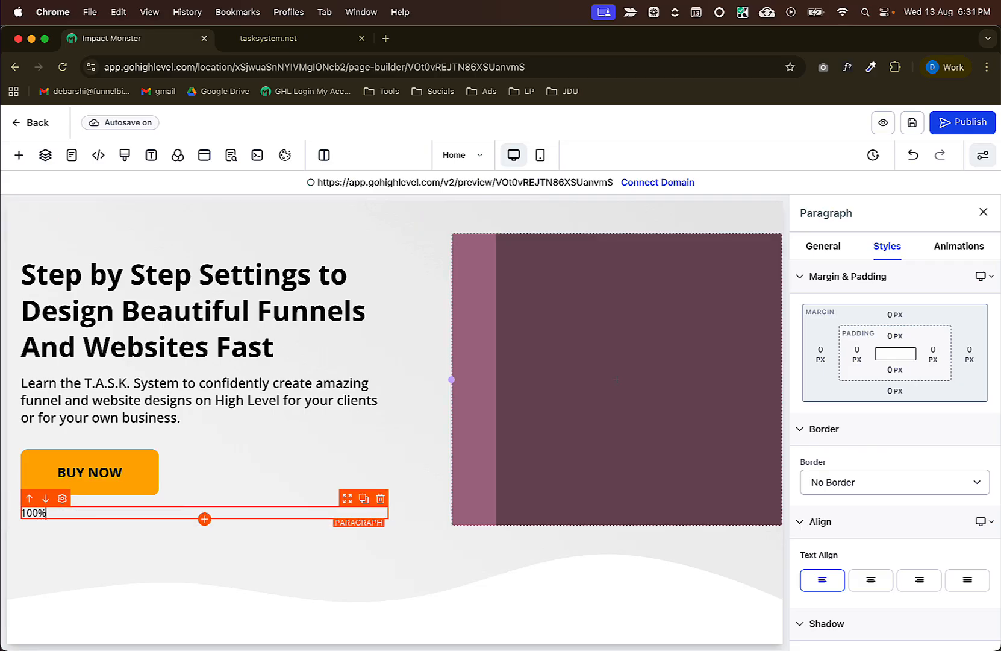
{"action": "type", "text": " Secured Checkout"}
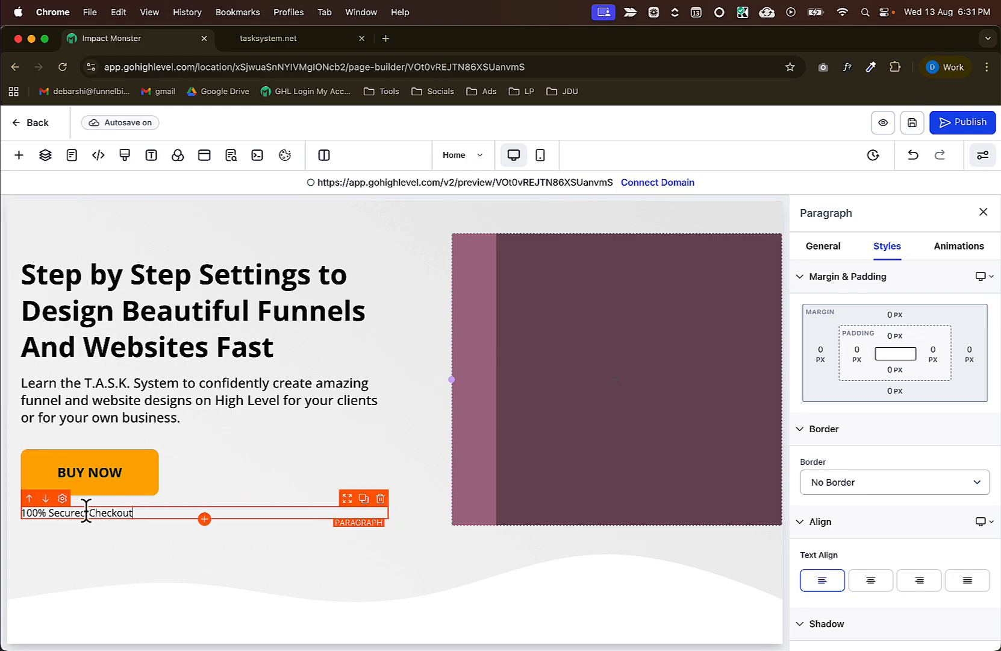
{"action": "left_click", "coordinate": [25, 512]}
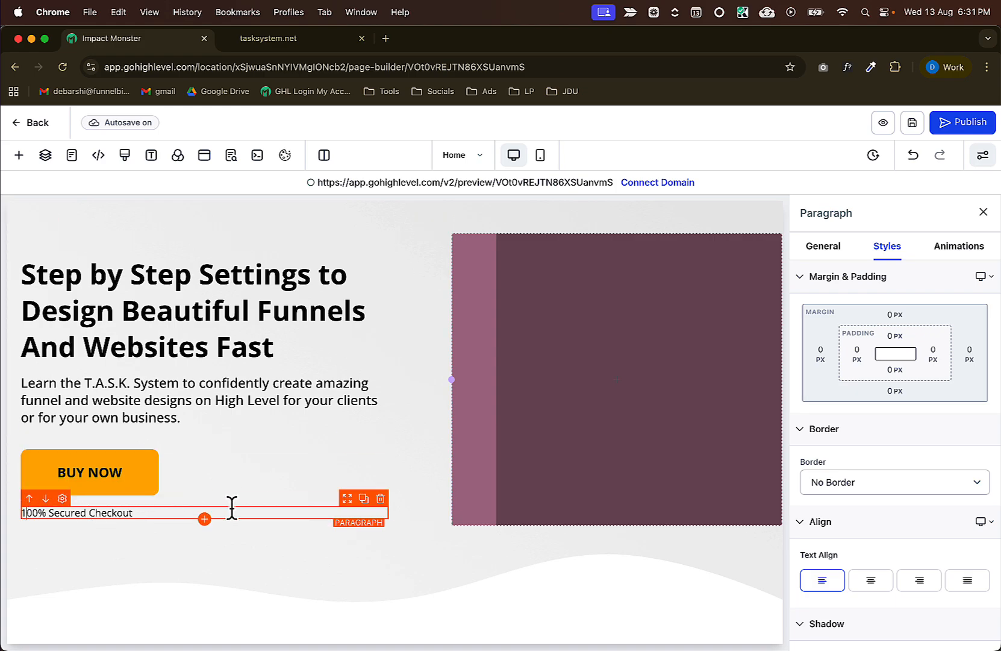
{"action": "left_click", "coordinate": [428, 458]}
{"action": "left_click", "coordinate": [92, 512]}
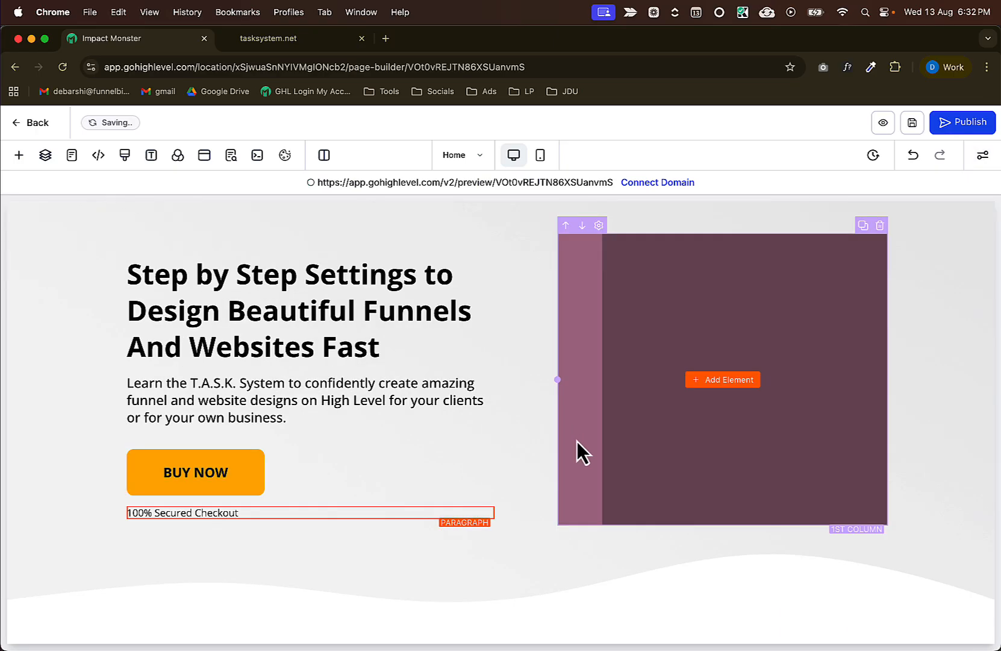
Remove the background image from the hero section's image column.
{"action": "scroll", "coordinate": [577, 441], "scroll_direction": "up", "scroll_amount": 3}
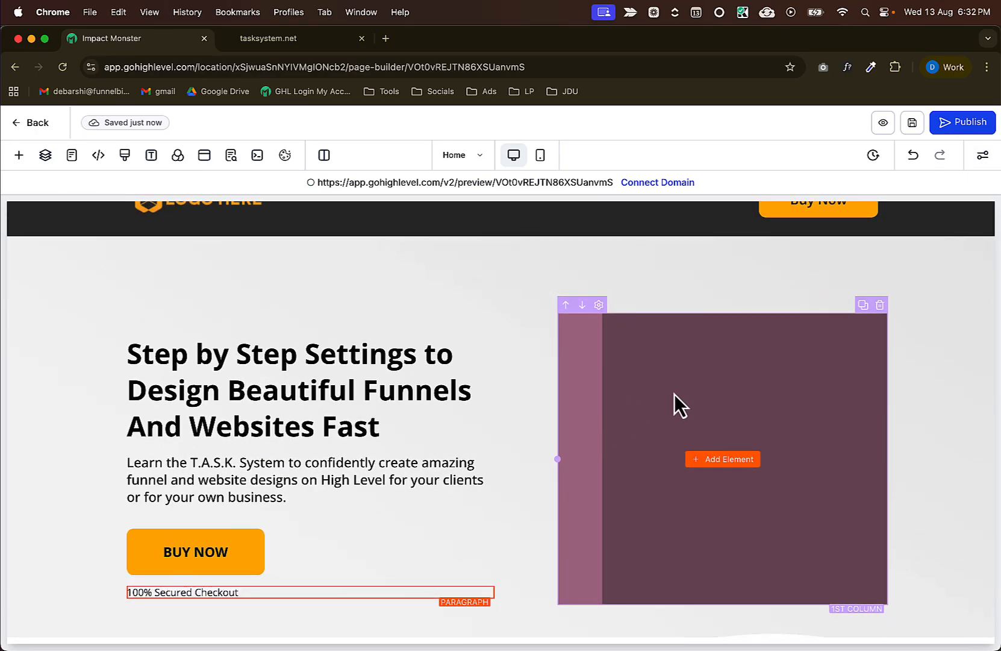
{"action": "left_click", "coordinate": [676, 394]}
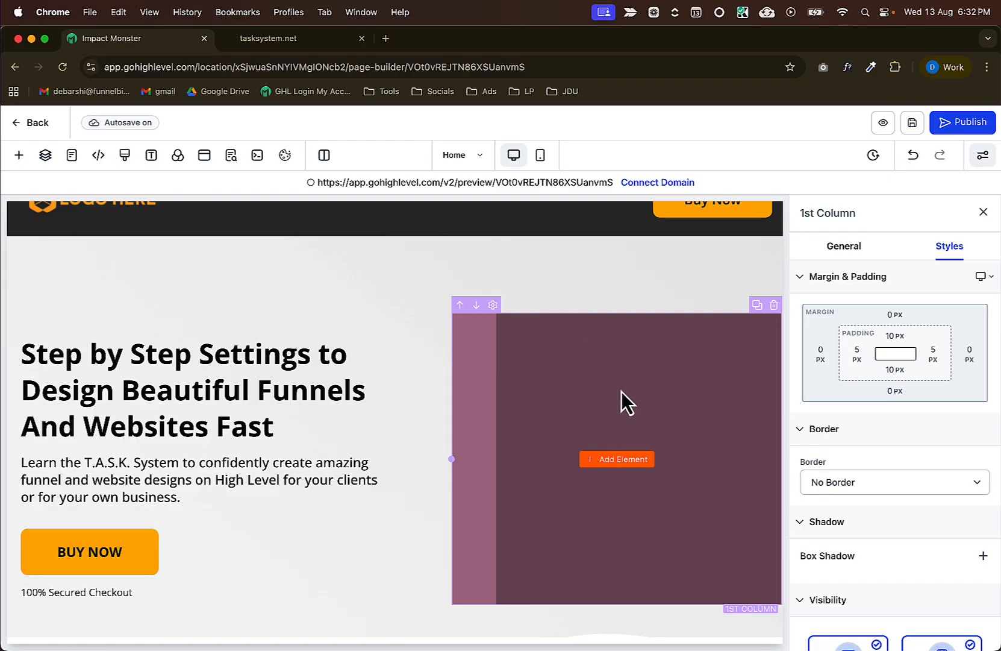
{"action": "scroll", "coordinate": [707, 473], "scroll_direction": "down", "scroll_amount": 3}
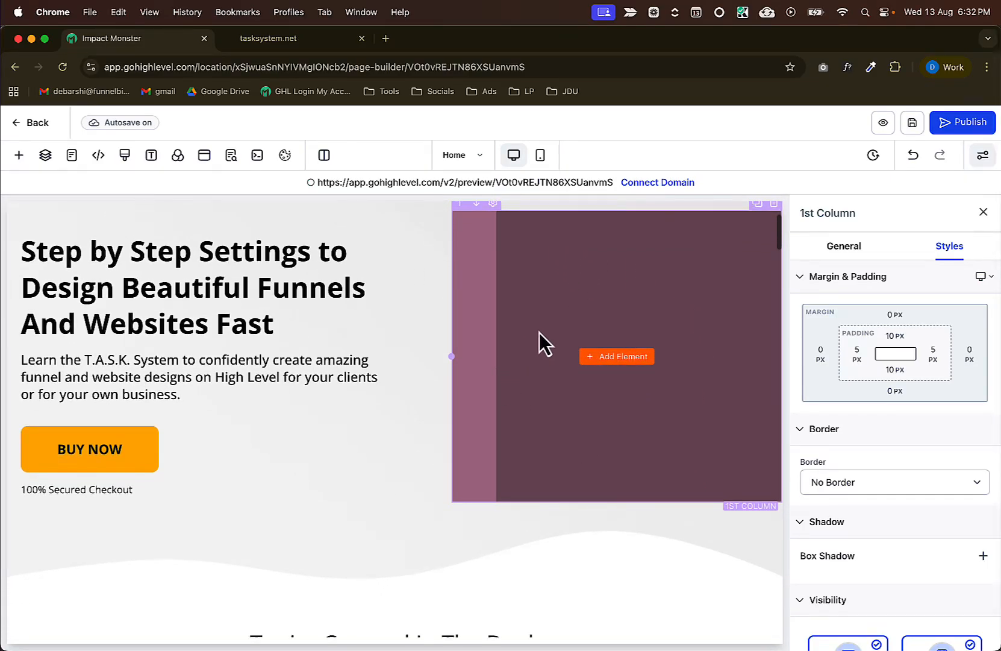
{"action": "scroll", "coordinate": [509, 314], "scroll_direction": "up", "scroll_amount": 1}
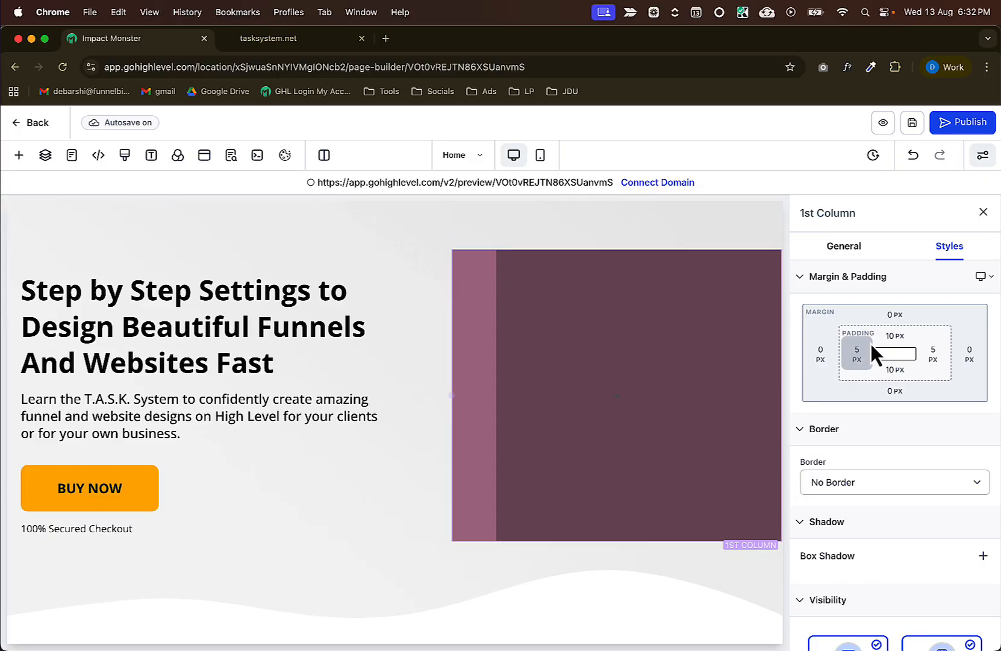
{"action": "left_click", "coordinate": [842, 247]}
{"action": "scroll", "coordinate": [887, 422], "scroll_direction": "down", "scroll_amount": 3}
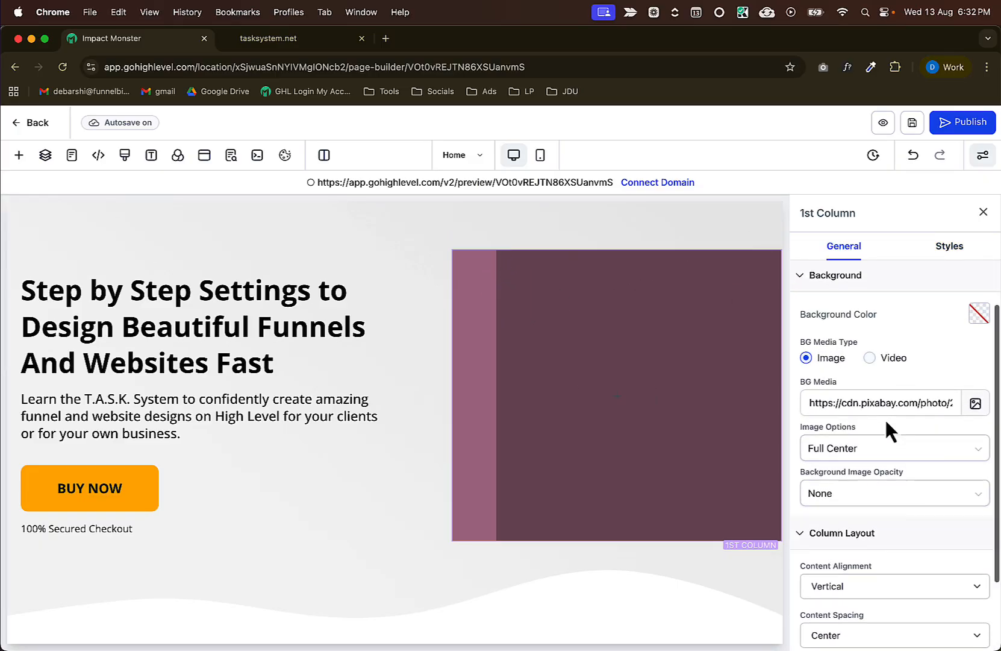
{"action": "triple_click", "coordinate": [924, 349]}
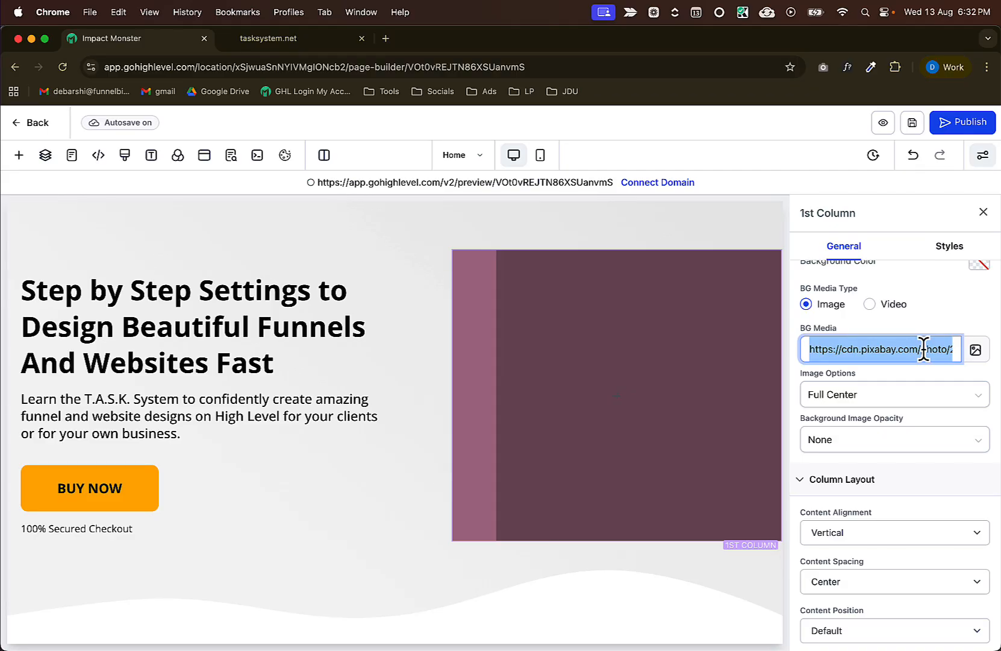
{"action": "key", "text": "BackSpace"}
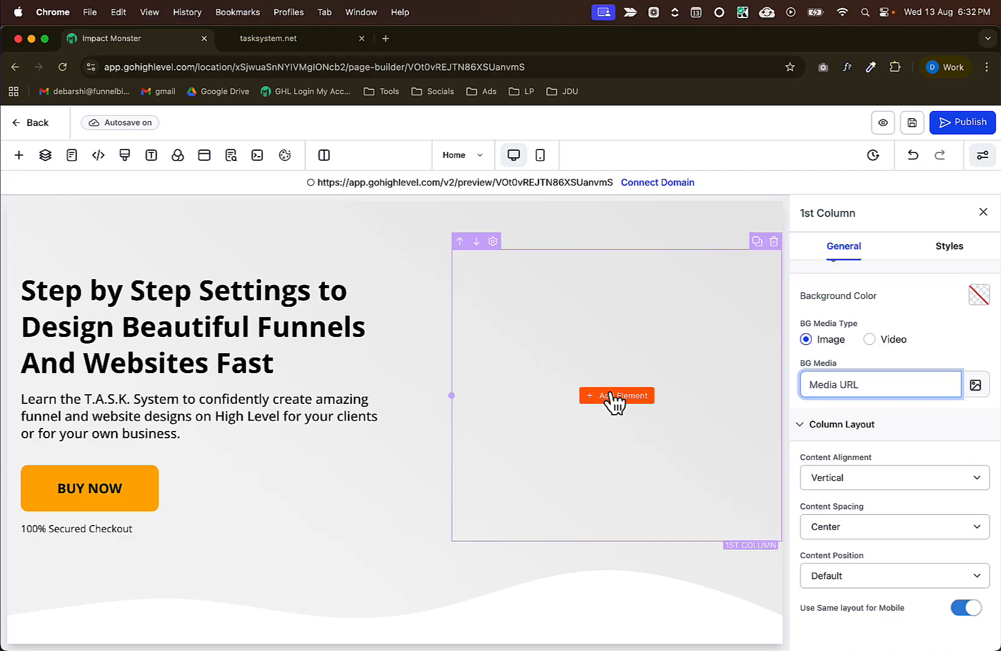
Add an Image element to the empty column of the hero section.
{"action": "left_click", "coordinate": [614, 397]}
{"action": "left_click", "coordinate": [150, 254]}
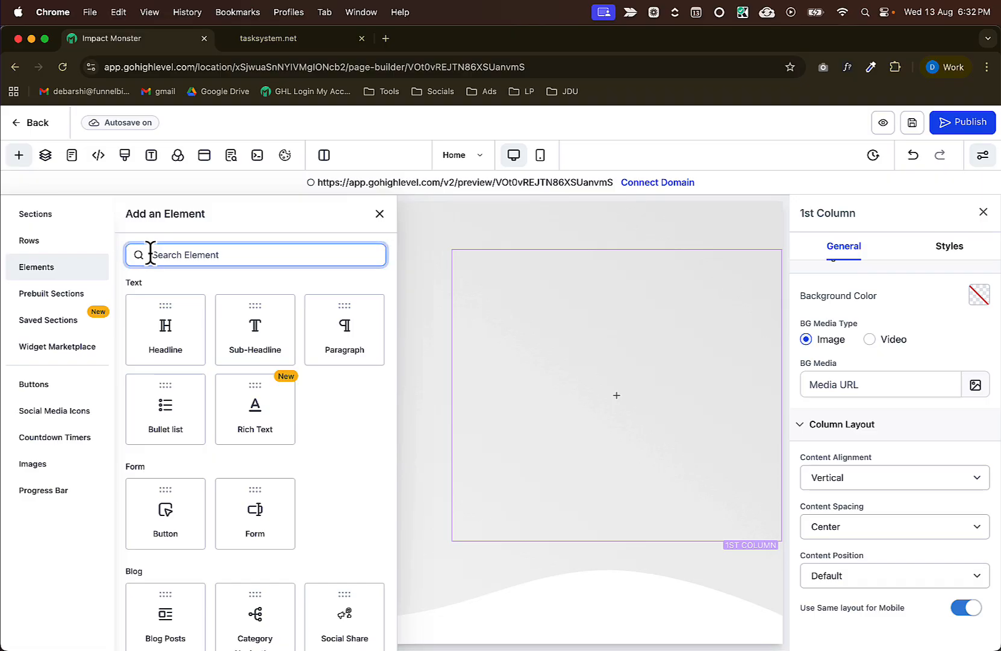
{"action": "type", "text": "imag"}
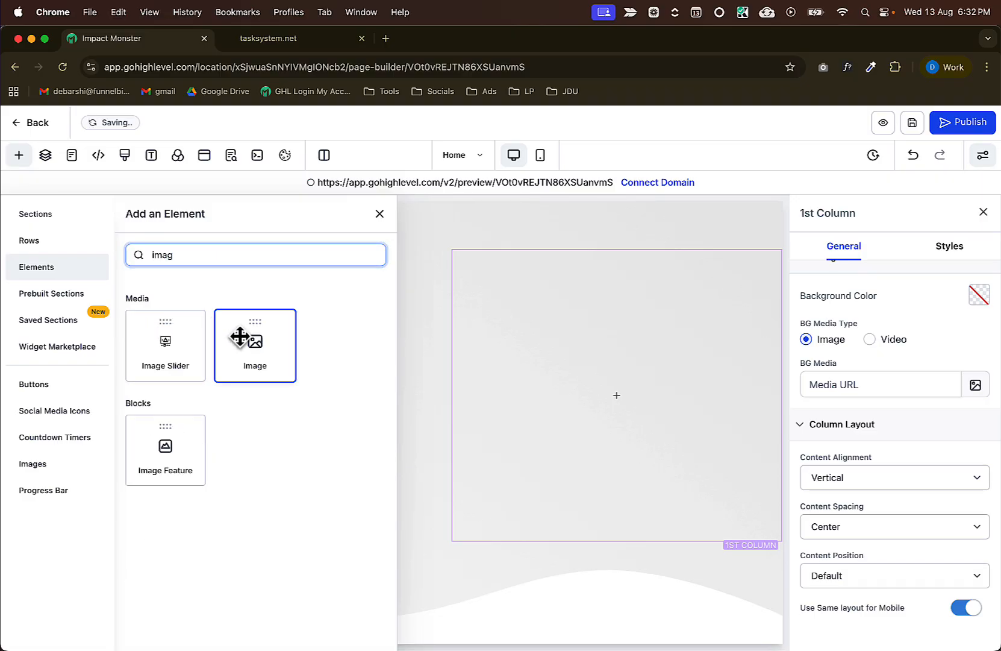
{"action": "left_click_drag", "start_coordinate": [239, 337], "coordinate": [649, 306]}
Set the new image element's padding to 0 px on all four sides.
{"action": "left_click", "coordinate": [888, 248]}
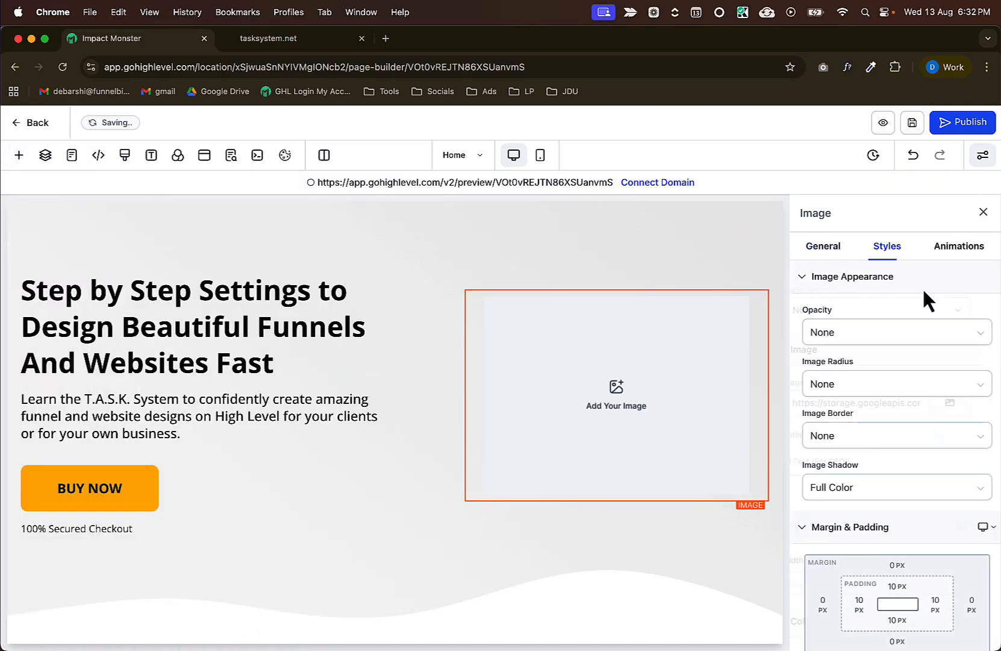
{"action": "scroll", "coordinate": [879, 472], "scroll_direction": "down", "scroll_amount": 5}
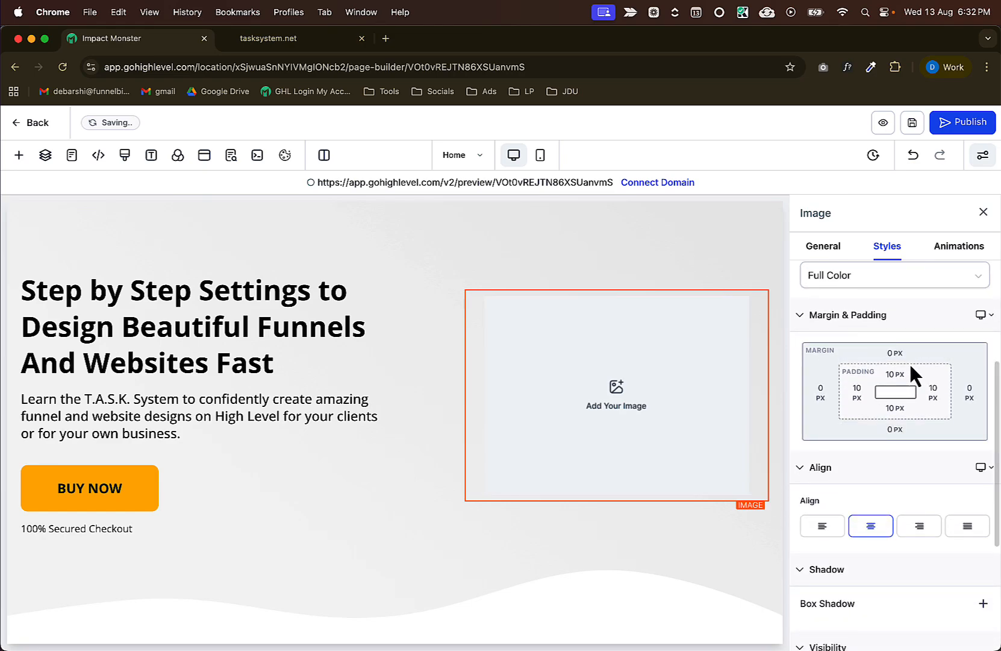
{"action": "left_click", "coordinate": [893, 376]}
{"action": "left_click", "coordinate": [820, 436]}
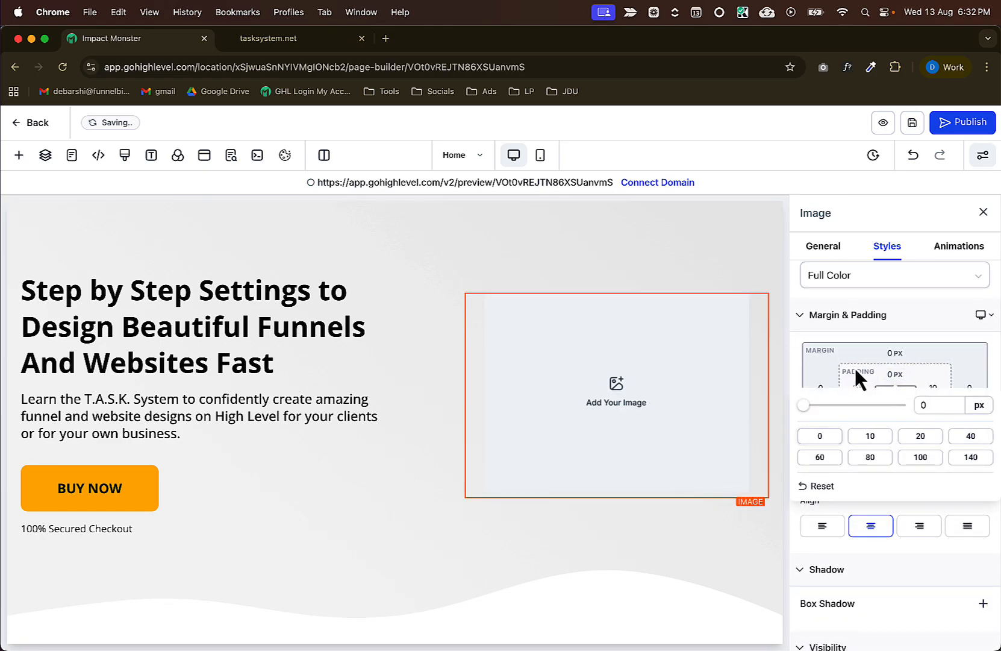
{"action": "left_click", "coordinate": [858, 390]}
{"action": "left_click", "coordinate": [859, 395]}
{"action": "left_click", "coordinate": [782, 460]}
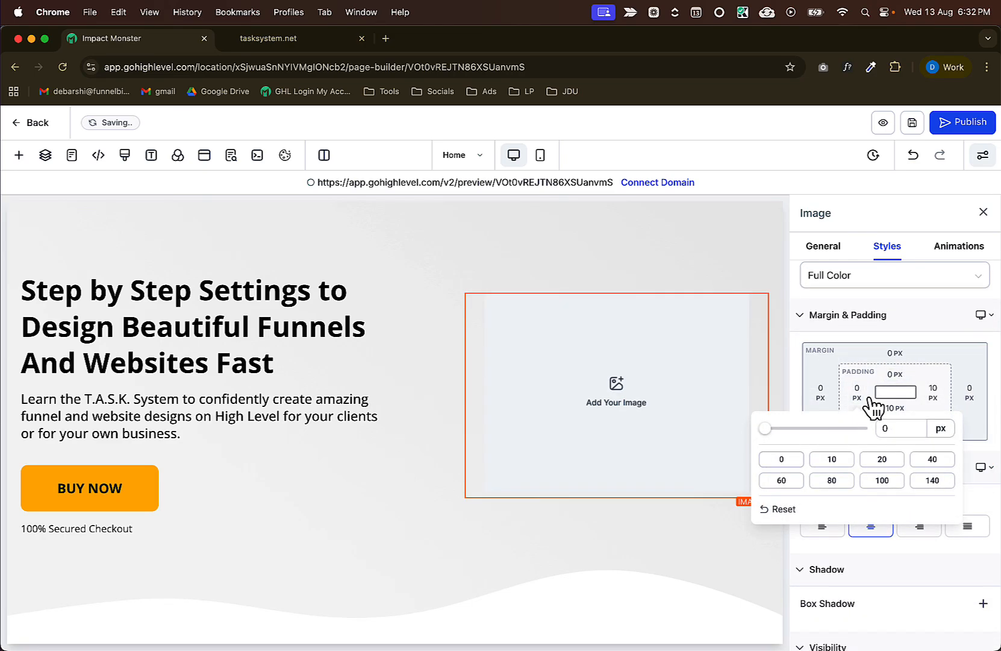
{"action": "left_click", "coordinate": [936, 392]}
{"action": "left_click", "coordinate": [935, 392]}
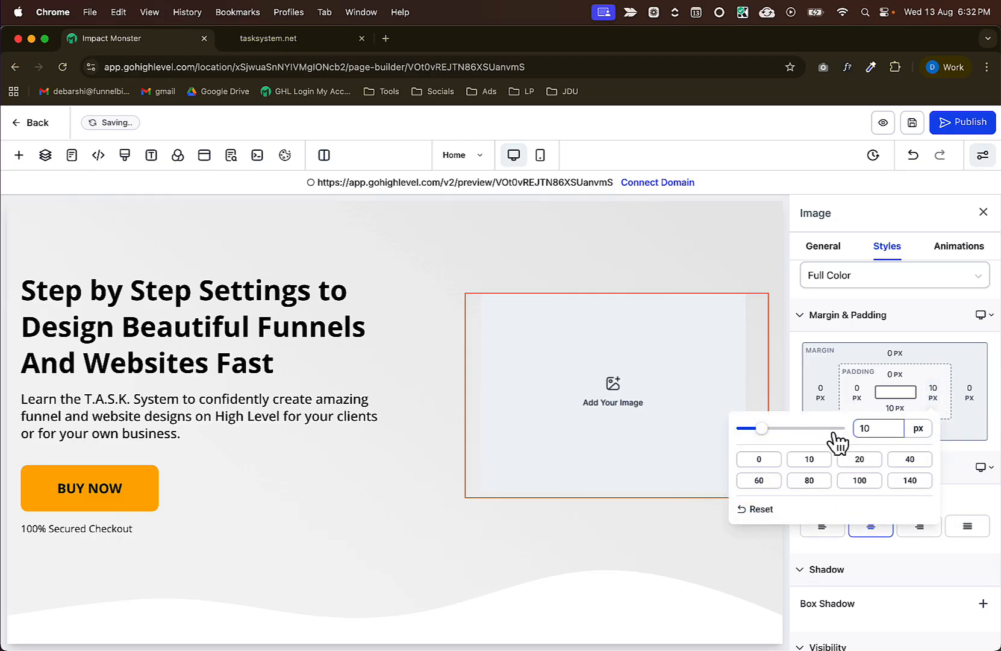
{"action": "left_click", "coordinate": [759, 459]}
{"action": "left_click", "coordinate": [895, 408]}
{"action": "left_click", "coordinate": [896, 408]}
{"action": "left_click", "coordinate": [820, 469]}
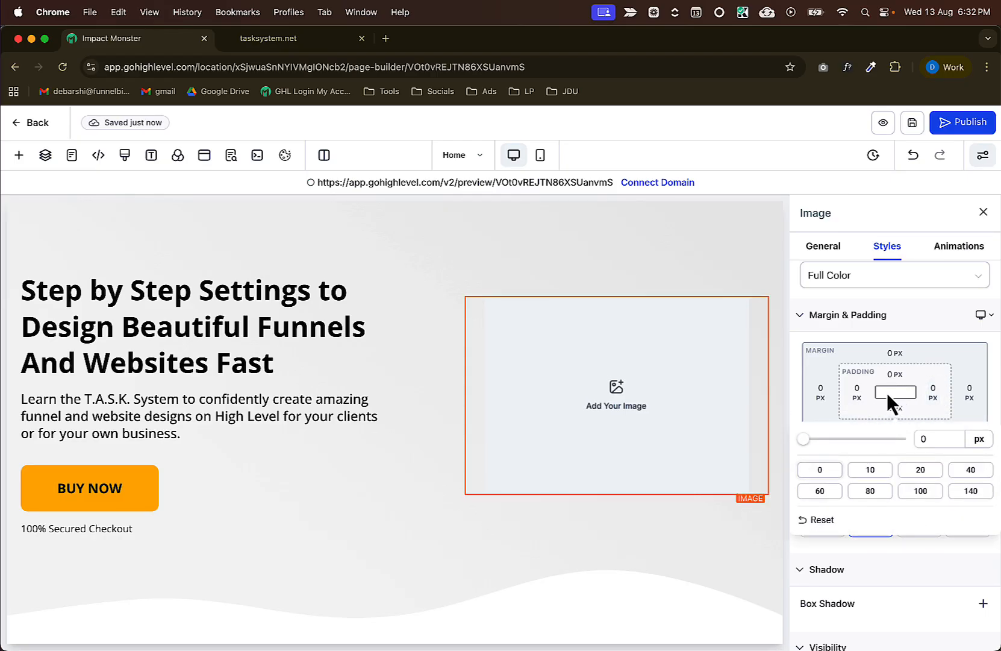
{"action": "left_click", "coordinate": [882, 392]}
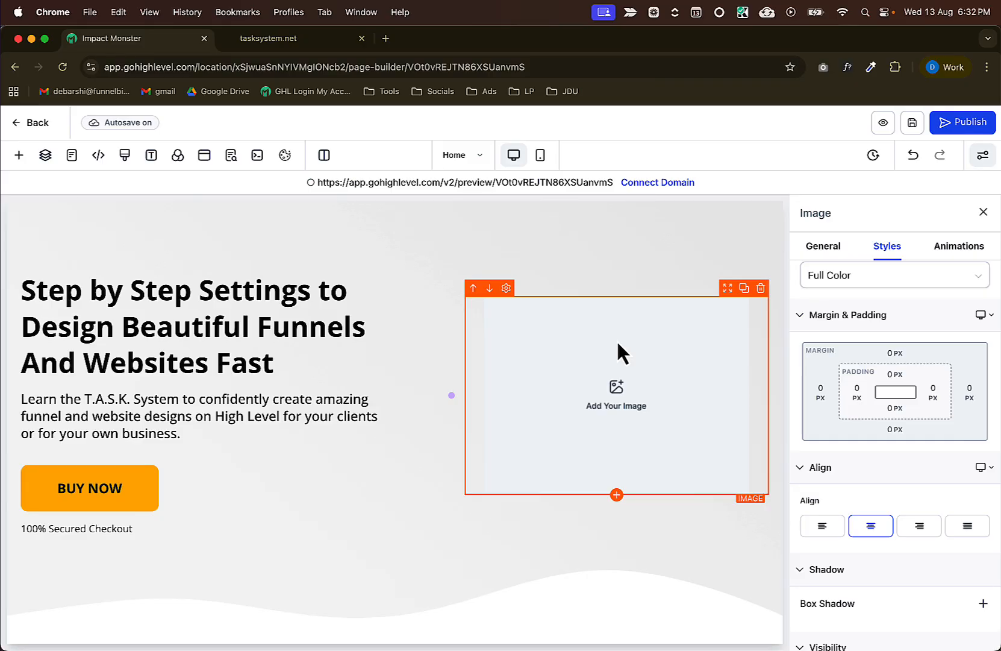
Upload df6878ab-a4b6-4e44-8f14-18e6fabdbde7 1.png to the media storage and use it as the hero image.
{"action": "left_click", "coordinate": [818, 250]}
{"action": "left_click", "coordinate": [966, 489]}
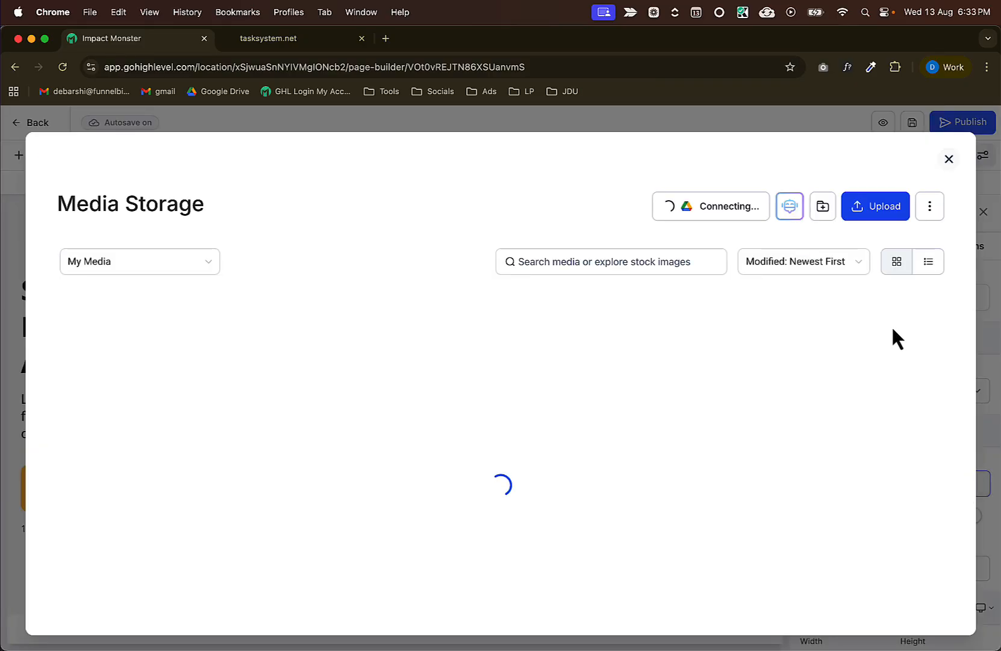
{"action": "left_click", "coordinate": [886, 212]}
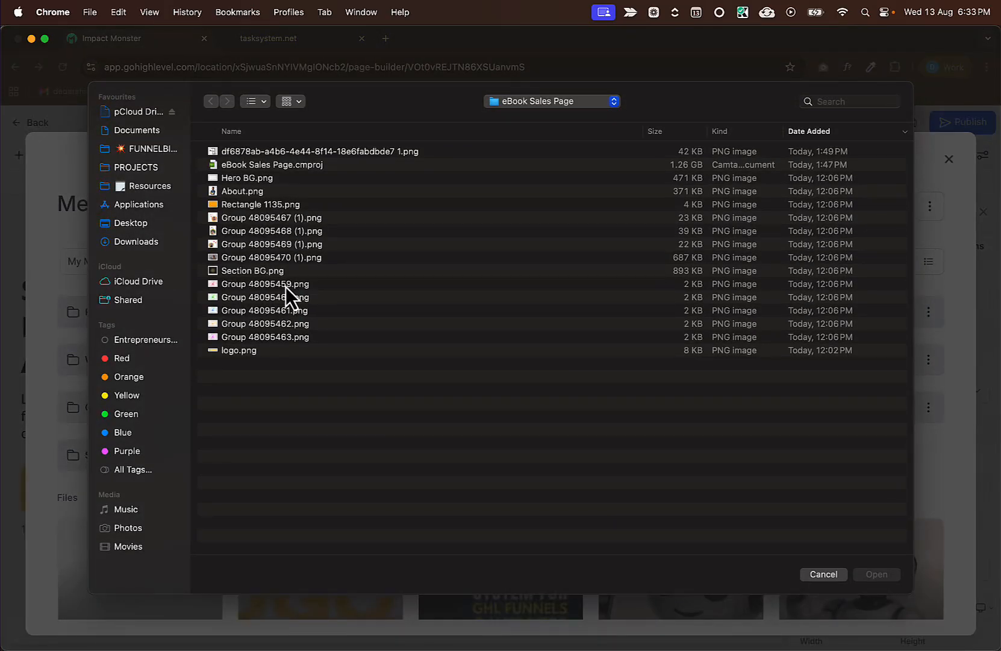
{"action": "left_click", "coordinate": [264, 153]}
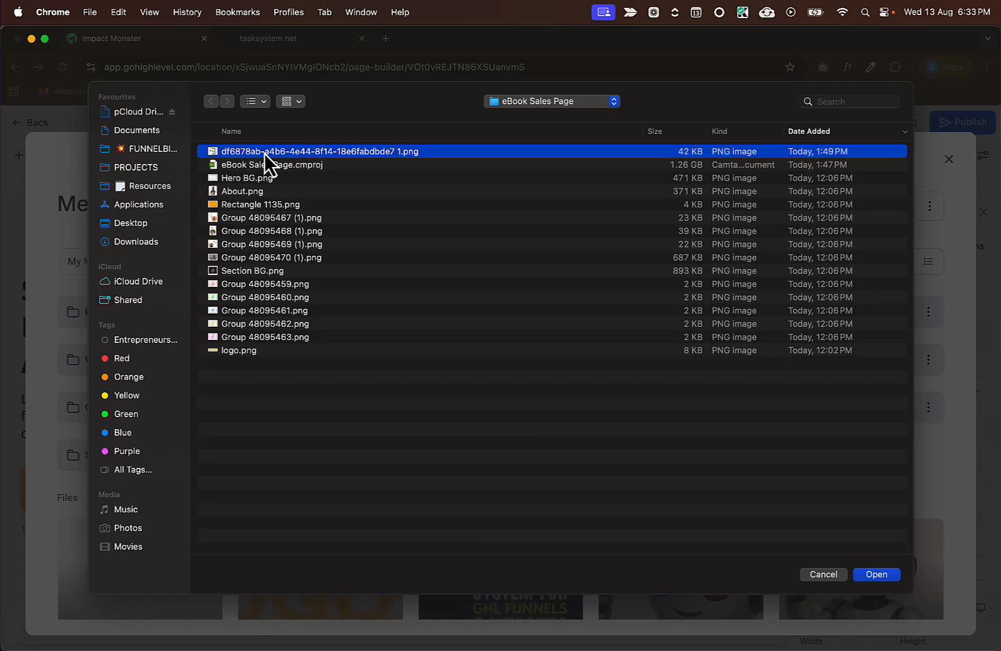
{"action": "key", "text": "Return"}
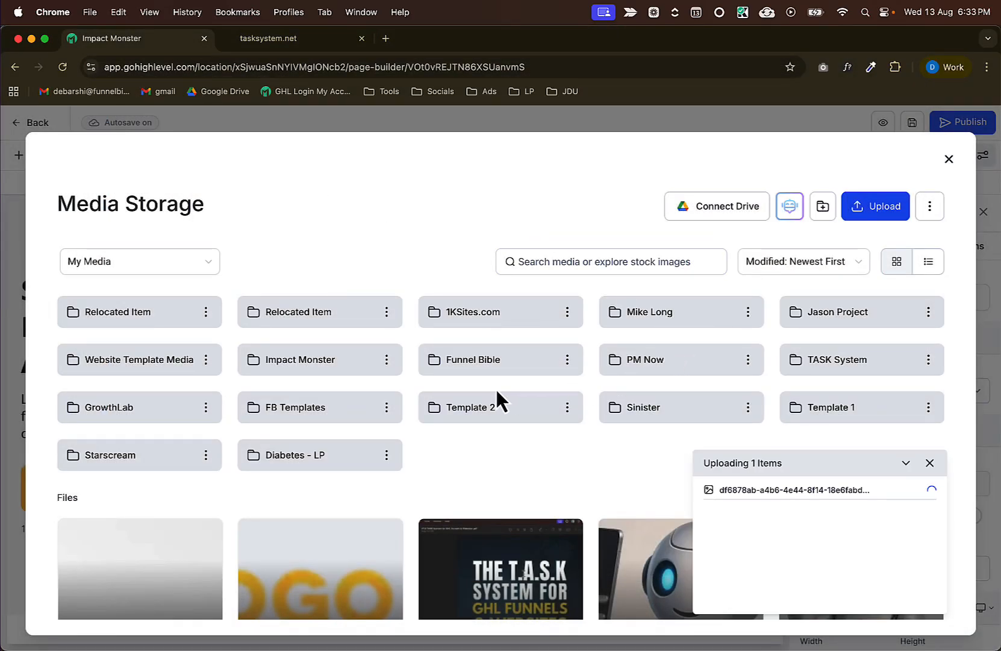
{"action": "scroll", "coordinate": [495, 386], "scroll_direction": "down", "scroll_amount": 4}
{"action": "left_click", "coordinate": [92, 356]}
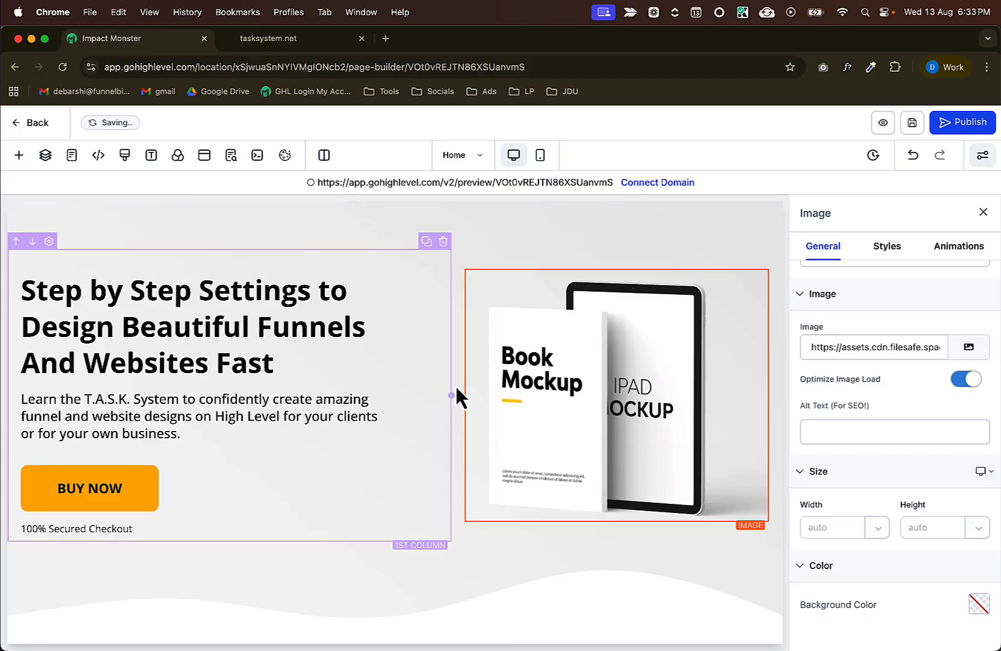
Check the hero image's proportions in the Figma design, return to the Chrome page builder and widen the image column toward the text.
{"action": "key", "text": "super+Tab"}
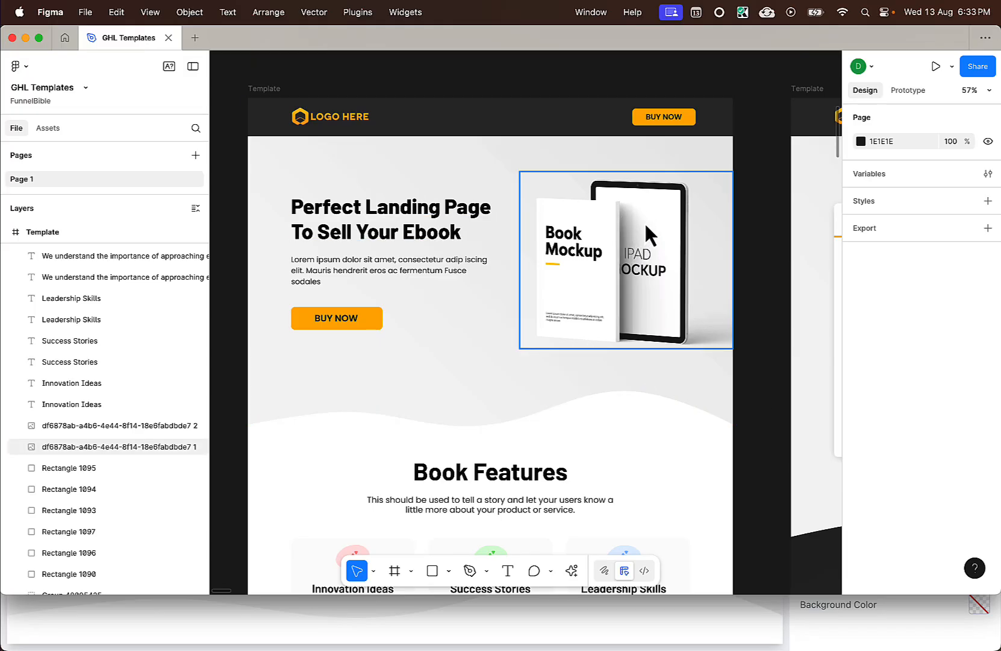
{"action": "key", "text": "super+Tab"}
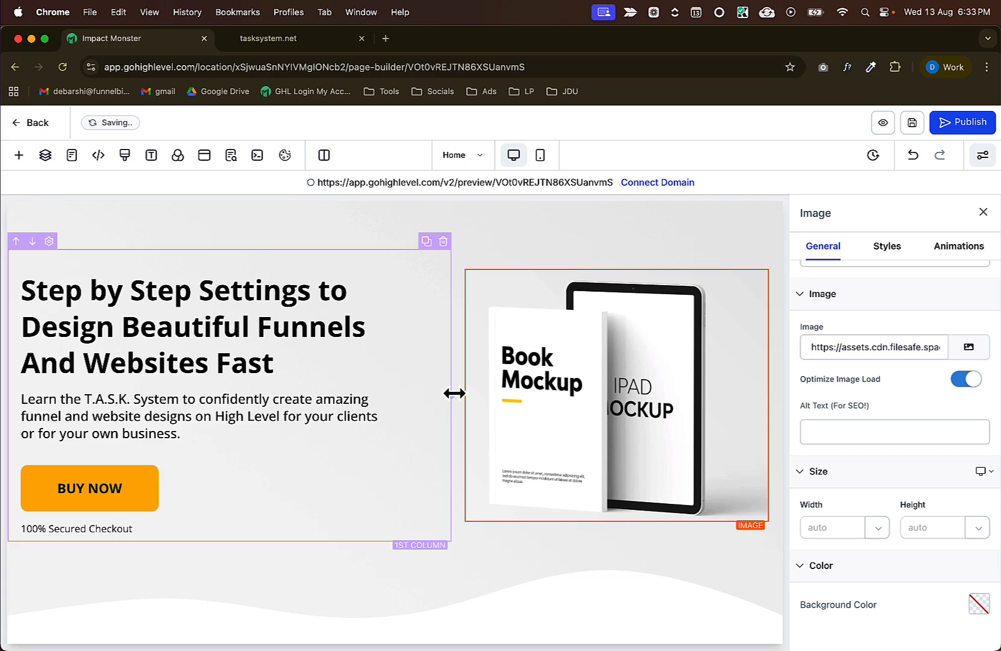
{"action": "left_click_drag", "start_coordinate": [452, 393], "coordinate": [404, 393]}
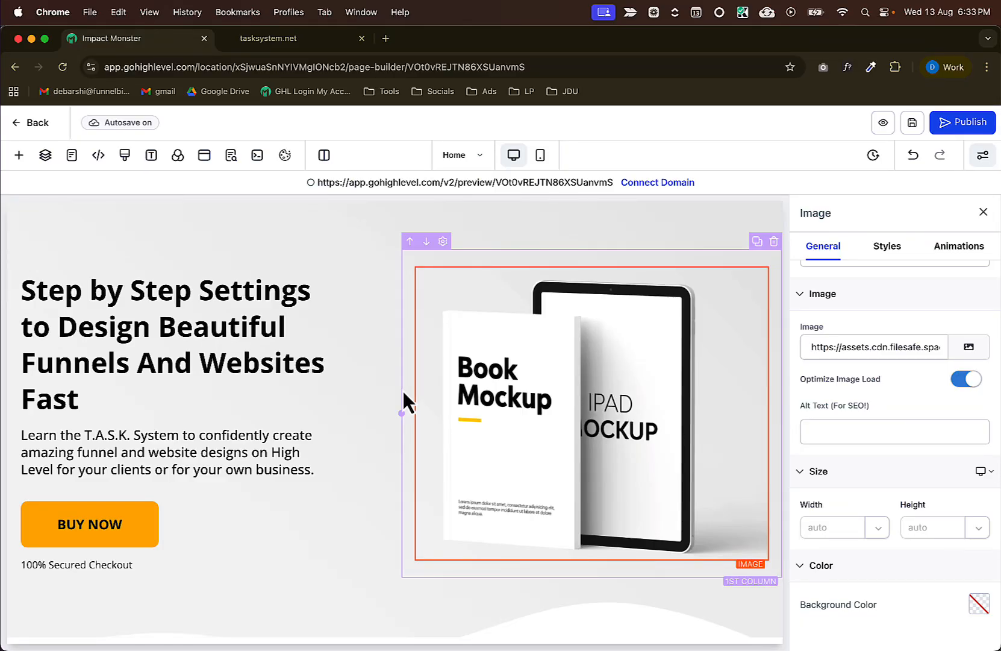
{"action": "left_click", "coordinate": [403, 391]}
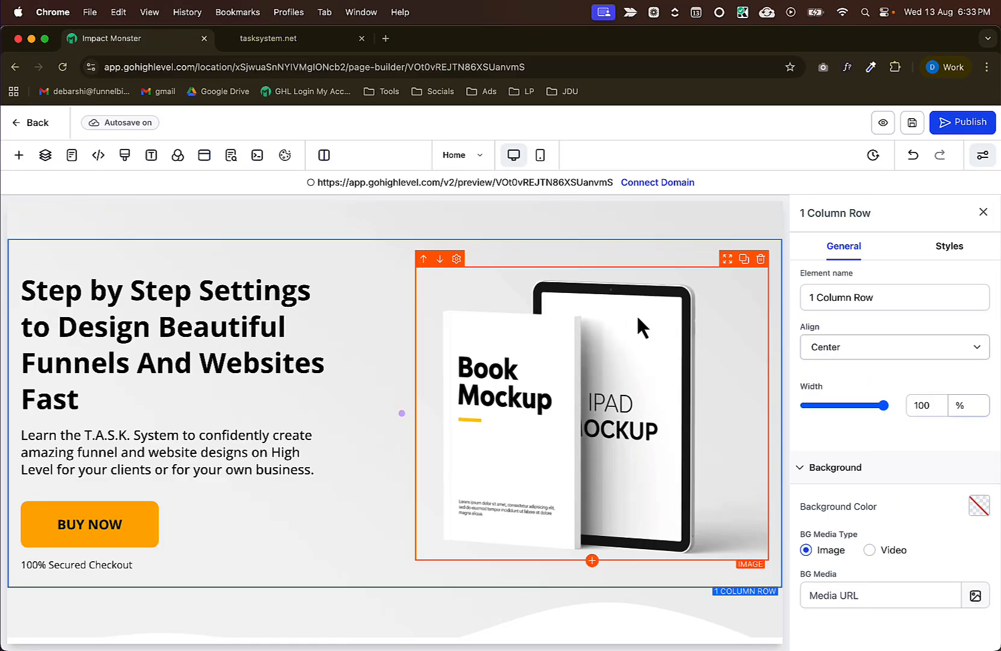
{"action": "left_click", "coordinate": [982, 216]}
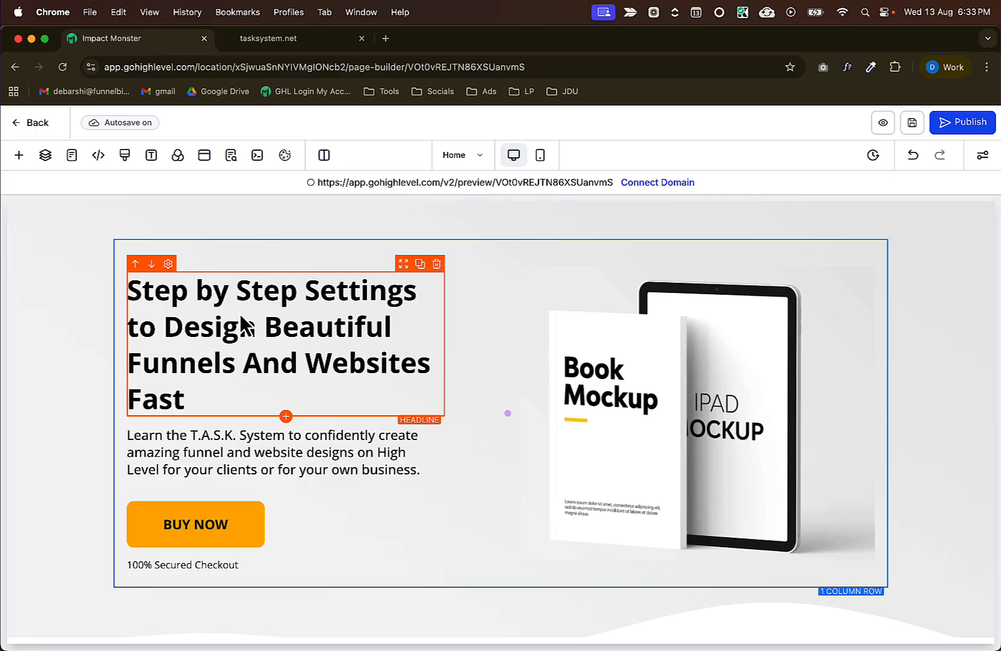
Try a font size of 40 px for the hero headline.
{"action": "left_click", "coordinate": [281, 329]}
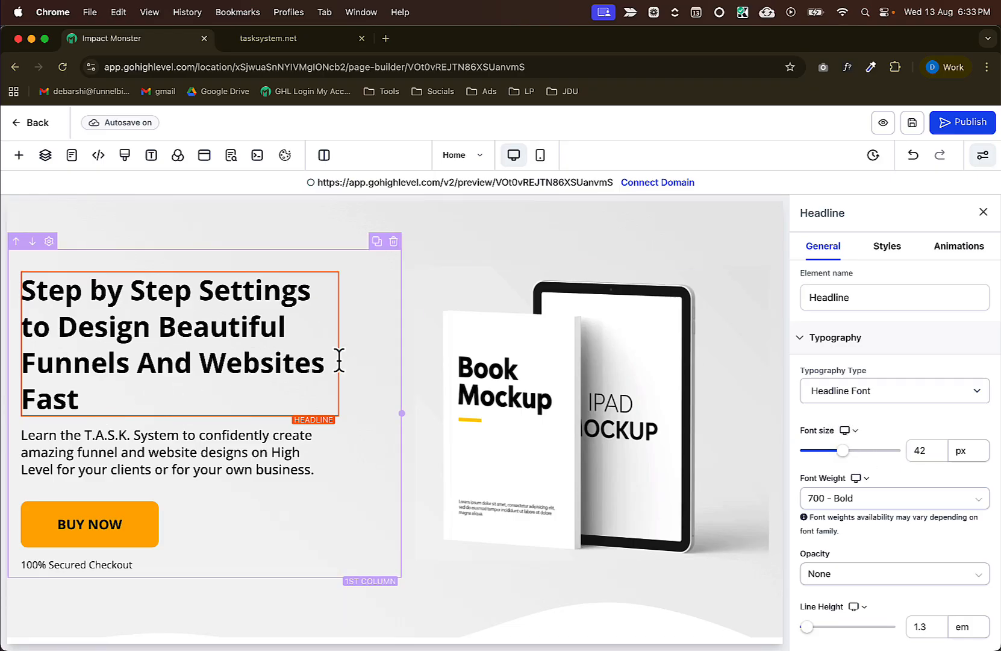
{"action": "mouse_move", "coordinate": [844, 452]}
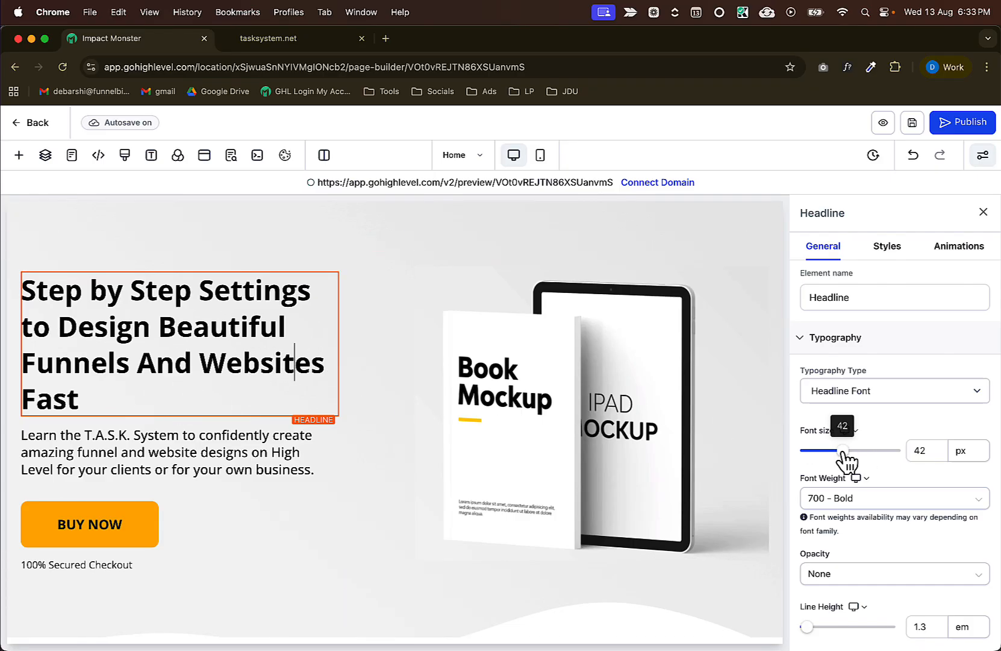
{"action": "left_click_drag", "start_coordinate": [845, 453], "coordinate": [845, 453]}
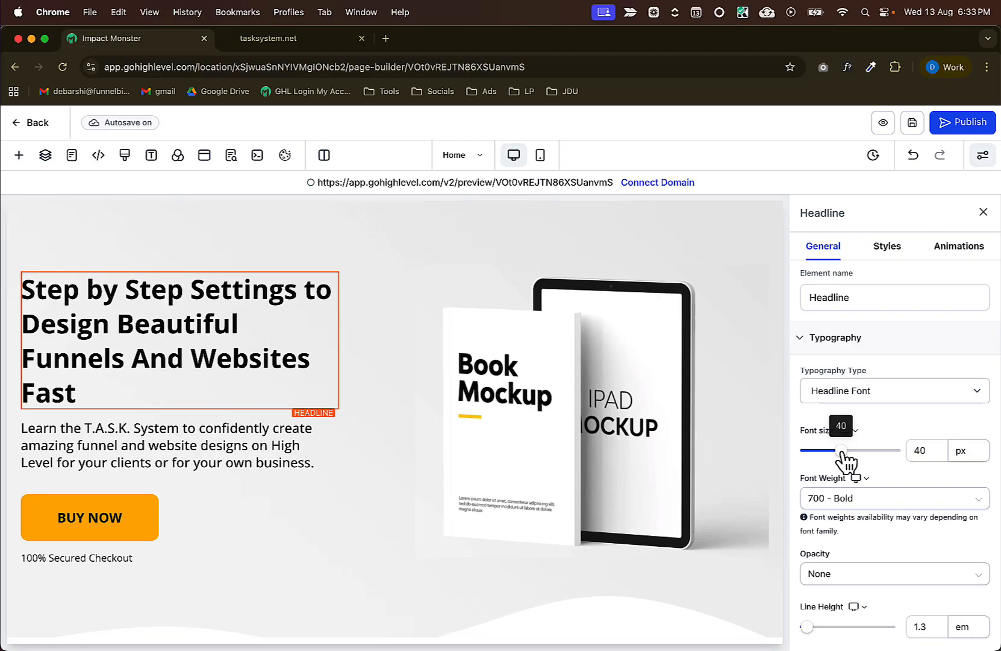
Set the right padding of the hero's text column to 0 px.
{"action": "left_click", "coordinate": [378, 321]}
{"action": "left_click", "coordinate": [963, 248]}
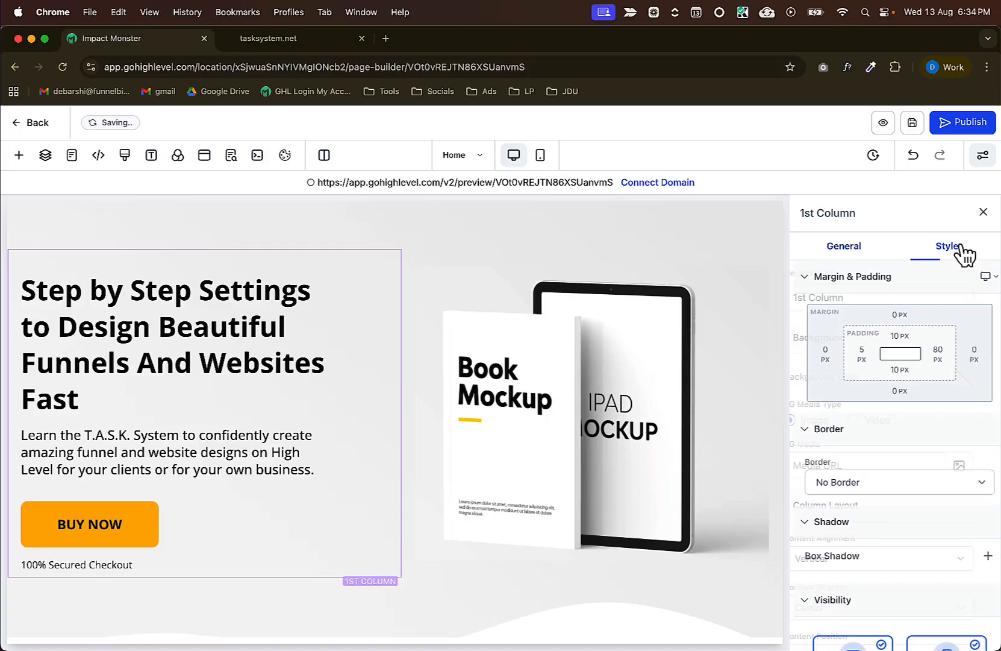
{"action": "left_click", "coordinate": [934, 353]}
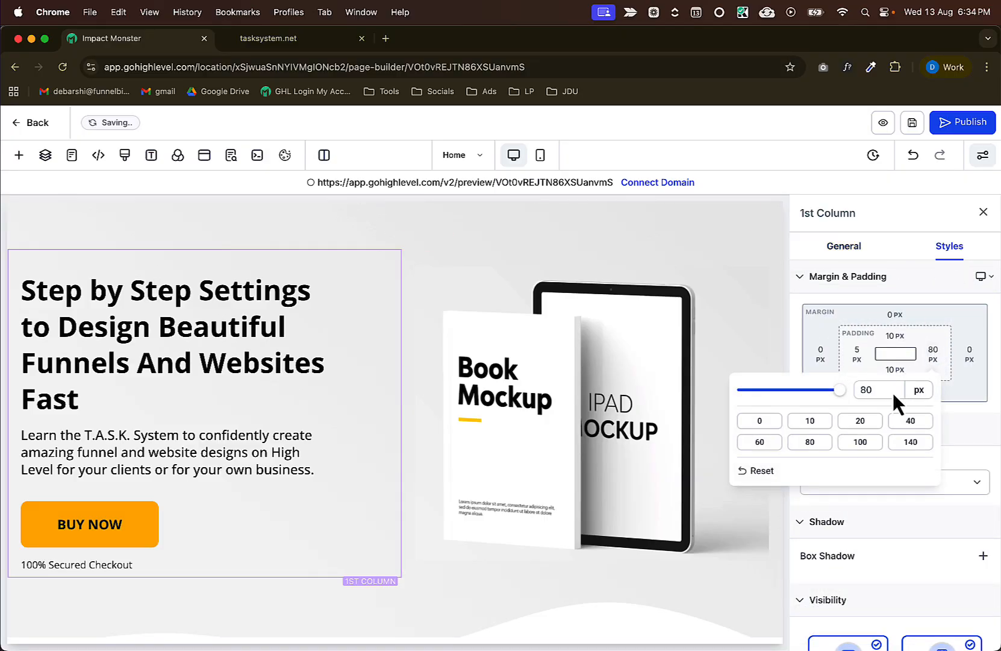
{"action": "left_click", "coordinate": [811, 425]}
{"action": "left_click", "coordinate": [761, 425]}
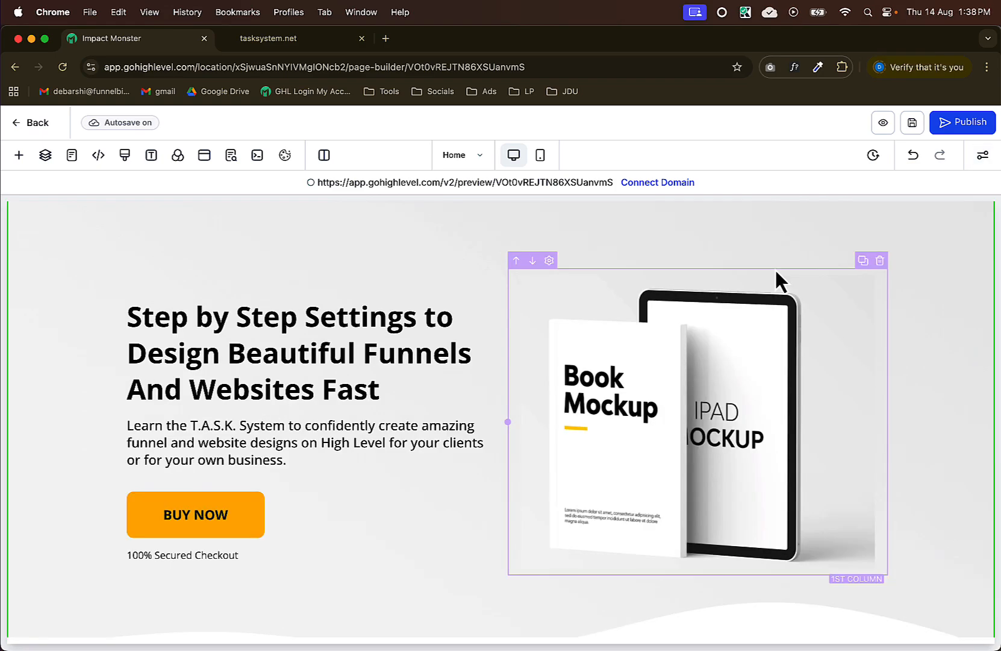
Review the hero in the mobile layout, return to the desktop layout and set the hero headline's top margin to 0 px.
{"action": "left_click", "coordinate": [540, 154]}
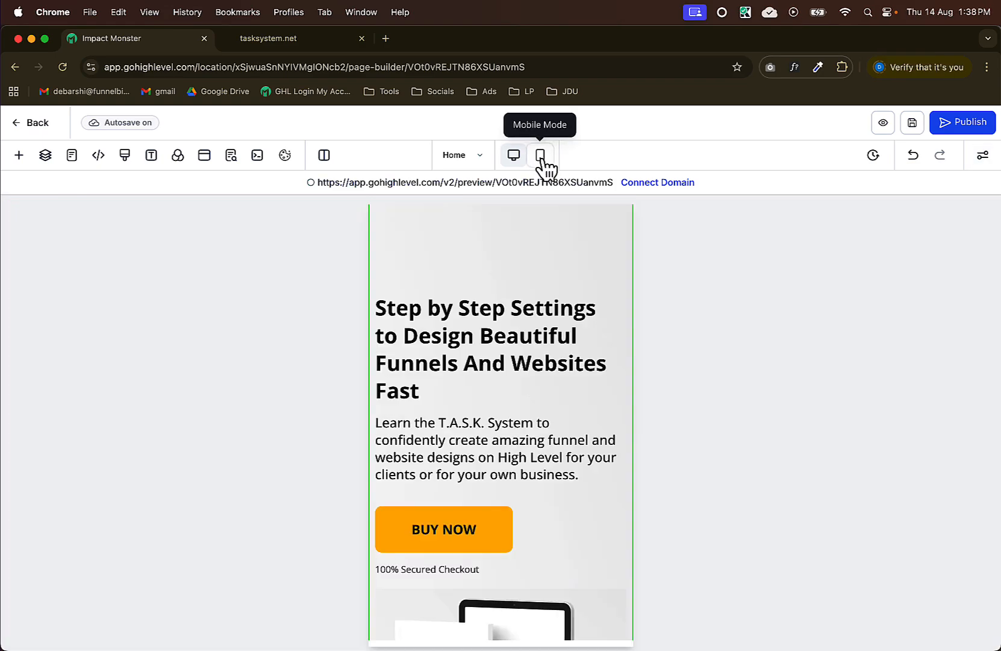
{"action": "scroll", "coordinate": [527, 318], "scroll_direction": "up", "scroll_amount": 4}
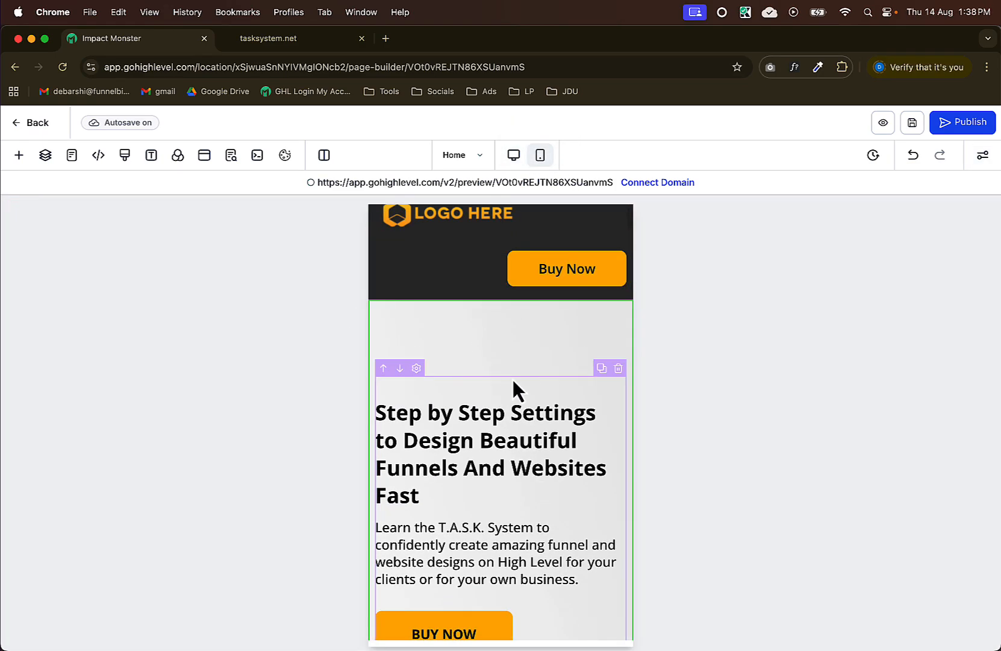
{"action": "scroll", "coordinate": [522, 378], "scroll_direction": "down", "scroll_amount": 2}
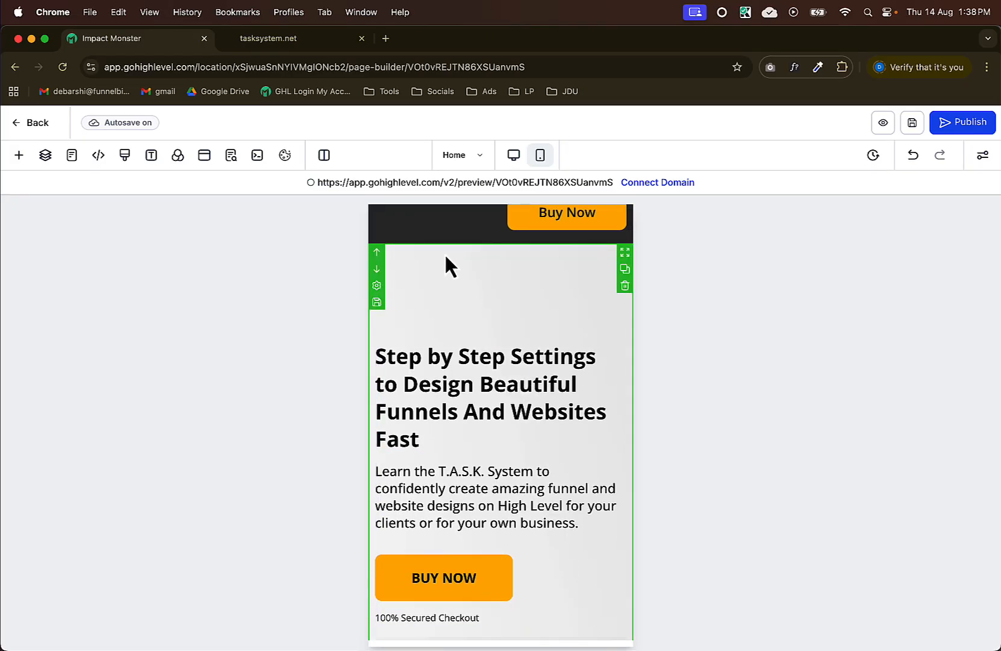
{"action": "left_click", "coordinate": [513, 155]}
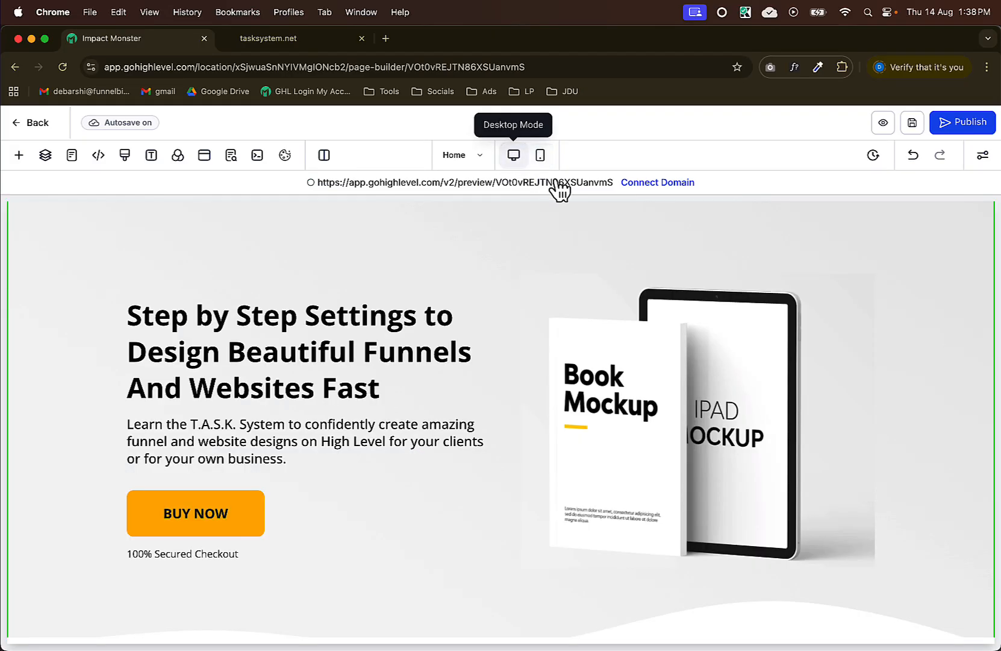
{"action": "left_click", "coordinate": [297, 318]}
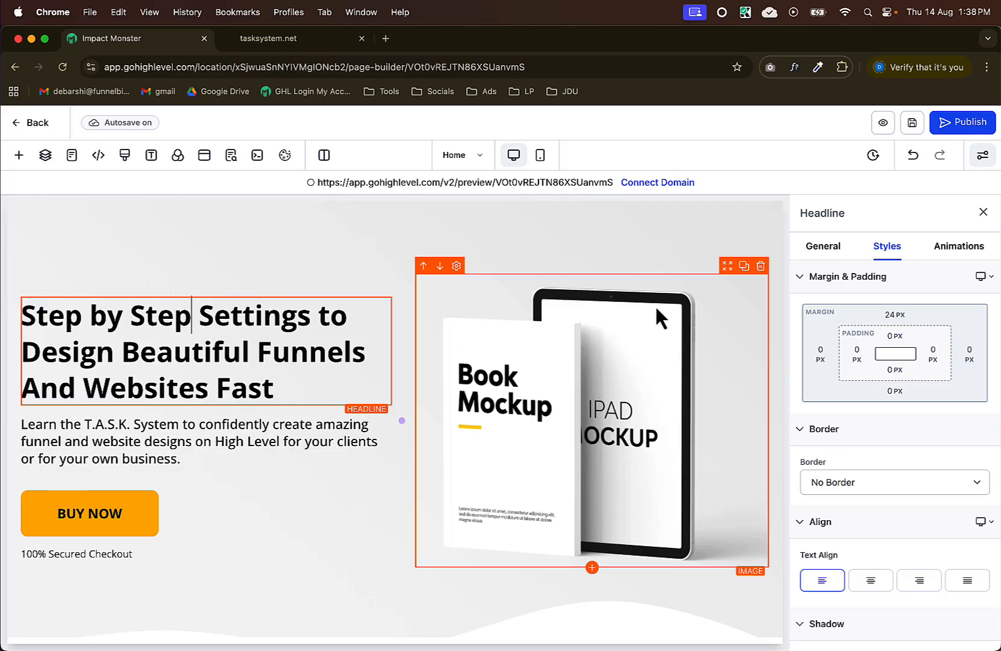
{"action": "left_click", "coordinate": [893, 318]}
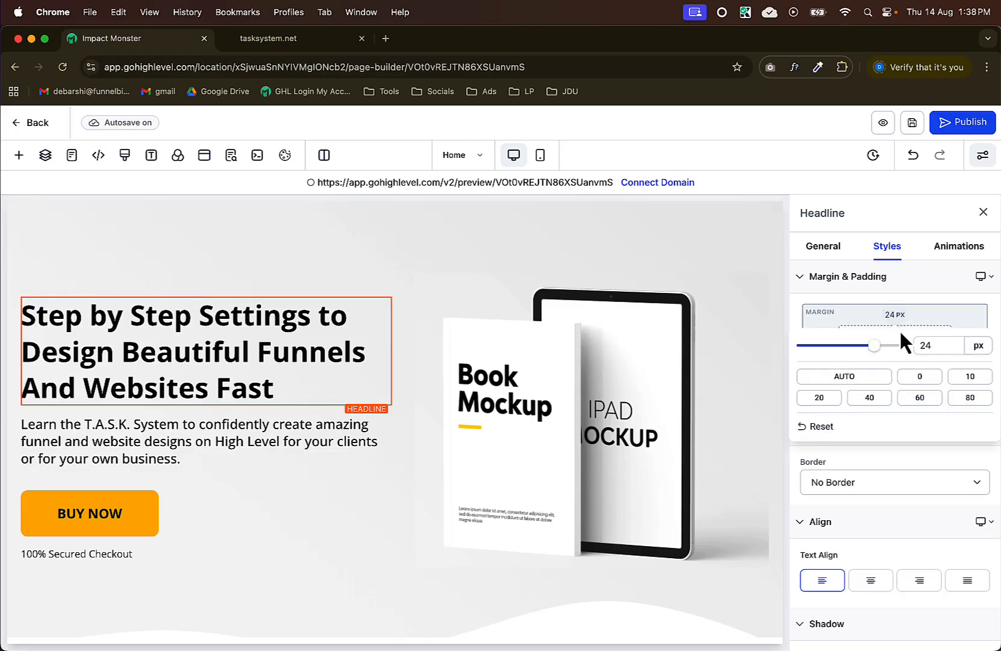
{"action": "left_click", "coordinate": [921, 378]}
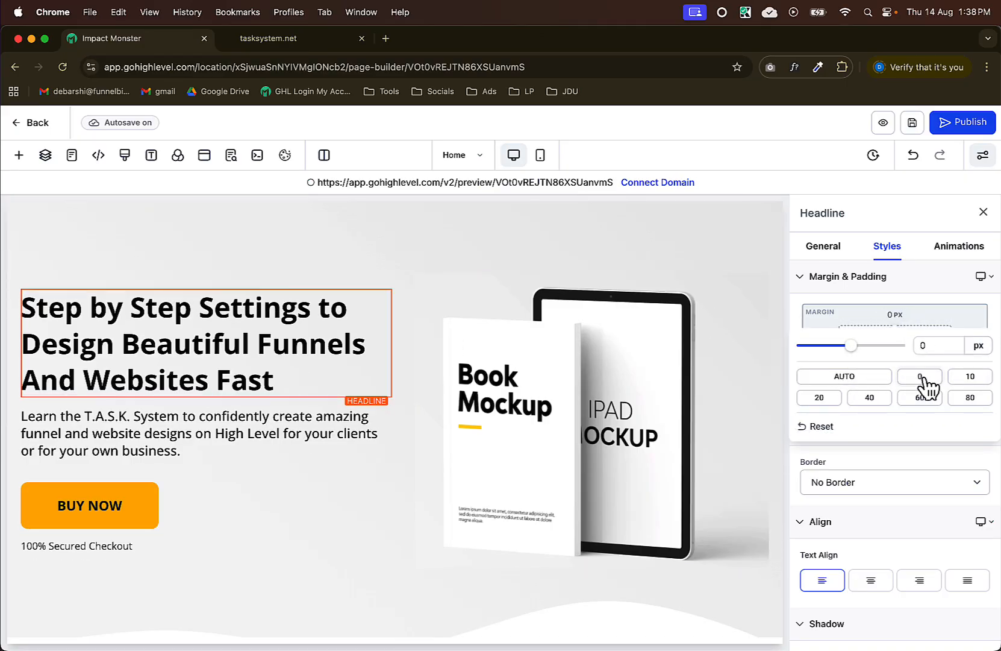
Set the hero section's top padding to 40 px in the mobile layout.
{"action": "left_click", "coordinate": [541, 157]}
{"action": "left_click", "coordinate": [441, 211]}
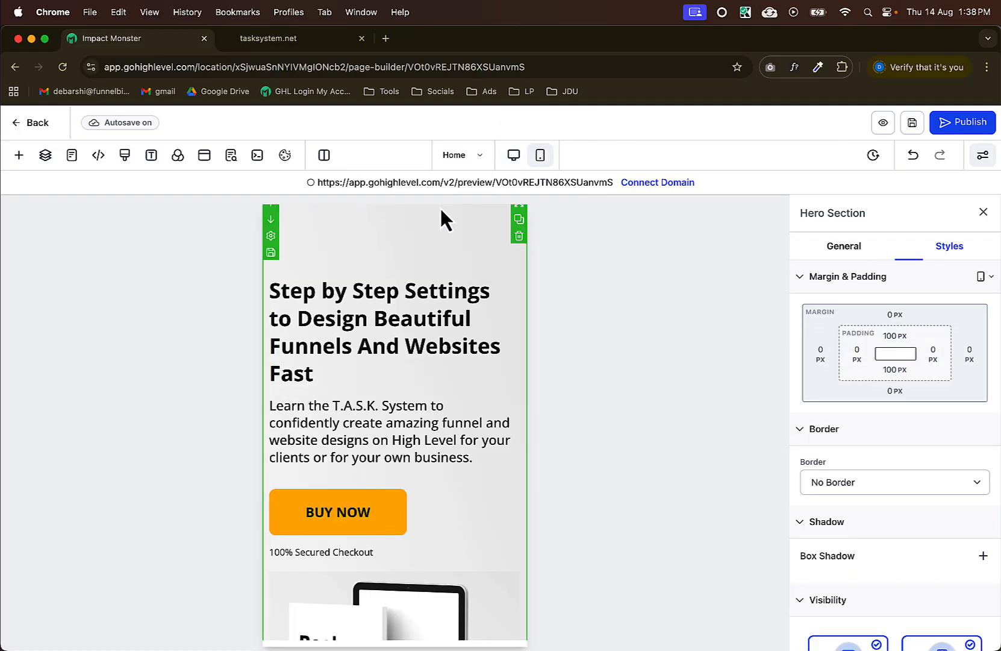
{"action": "scroll", "coordinate": [455, 229], "scroll_direction": "up", "scroll_amount": 2}
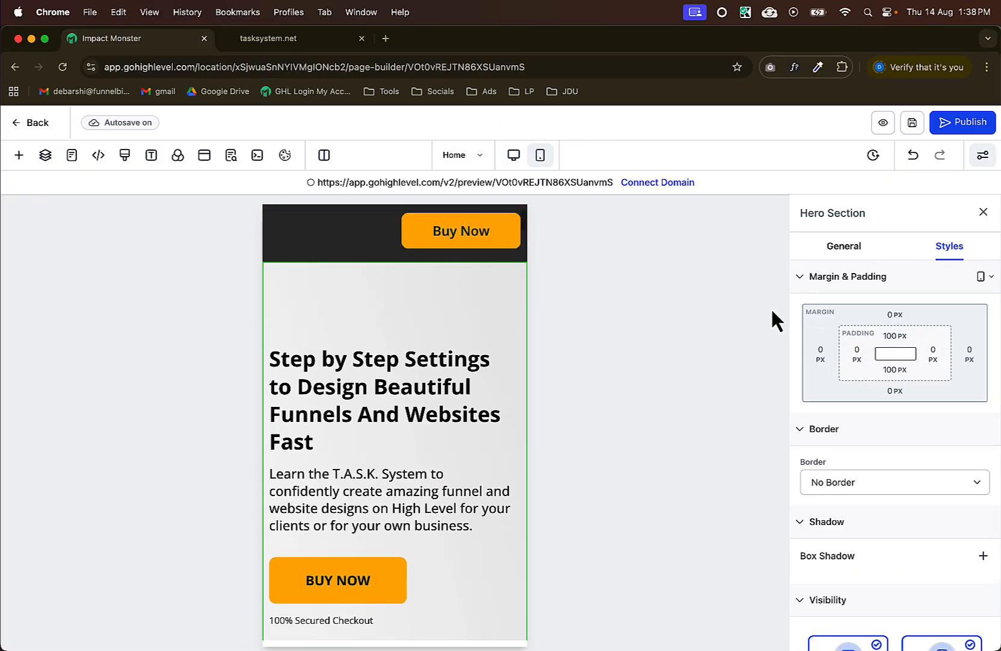
{"action": "left_click", "coordinate": [895, 337]}
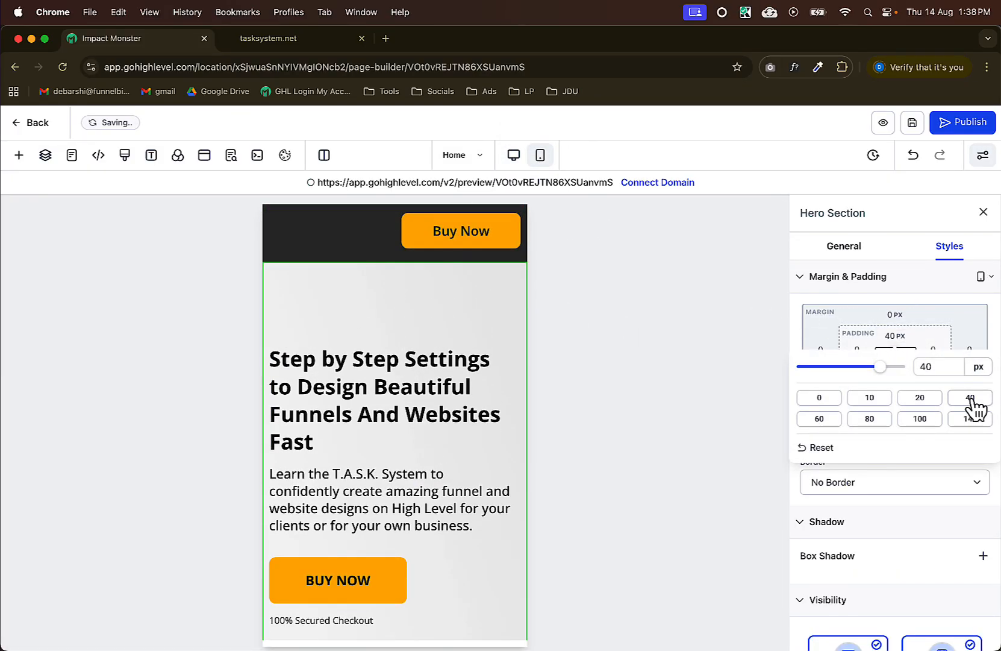
Set the hero headline's mobile font size to 35 px.
{"action": "left_click", "coordinate": [453, 328]}
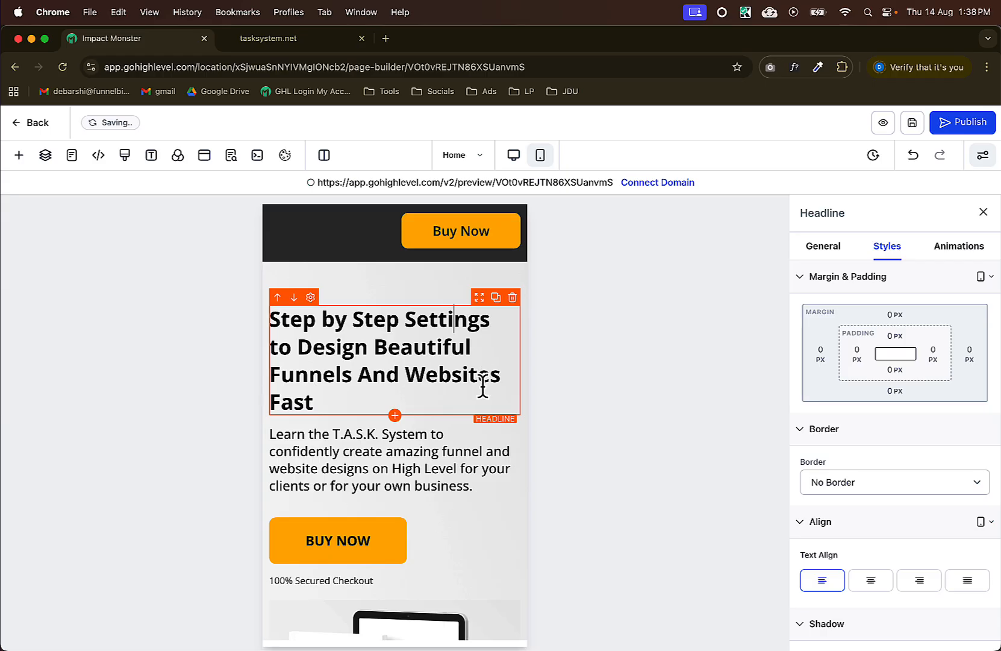
{"action": "scroll", "coordinate": [484, 384], "scroll_direction": "down", "scroll_amount": 1}
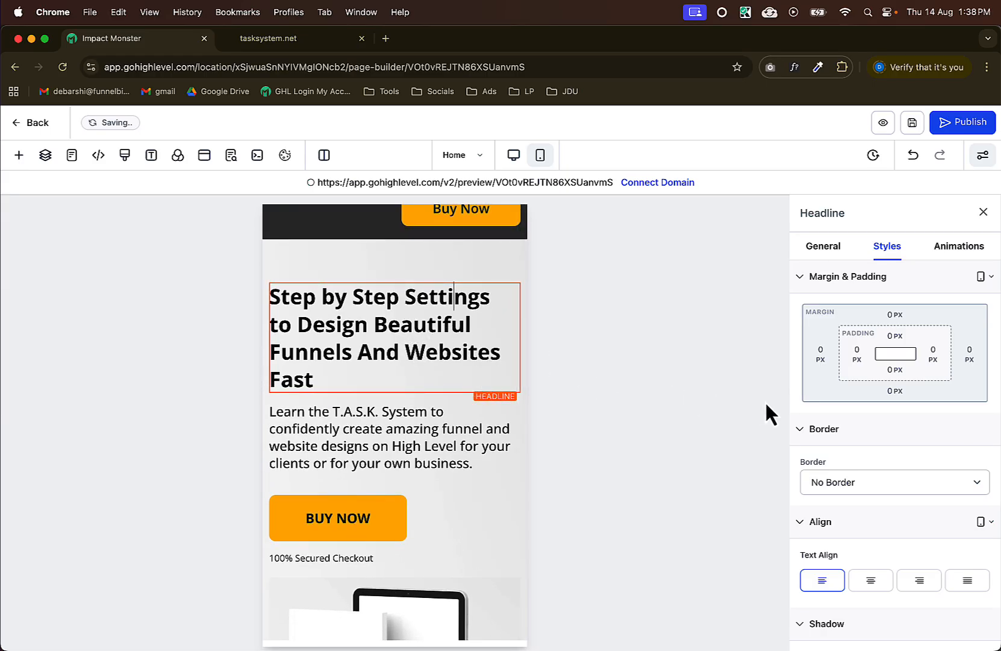
{"action": "left_click", "coordinate": [824, 247]}
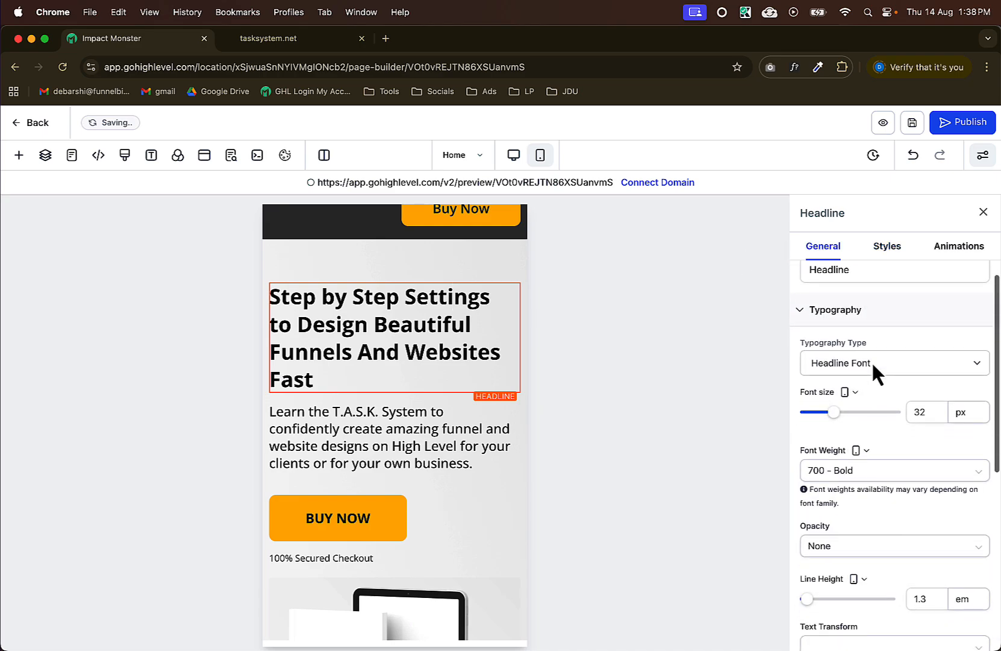
{"action": "scroll", "coordinate": [871, 361], "scroll_direction": "down", "scroll_amount": 3}
{"action": "left_click_drag", "start_coordinate": [834, 327], "coordinate": [838, 328]}
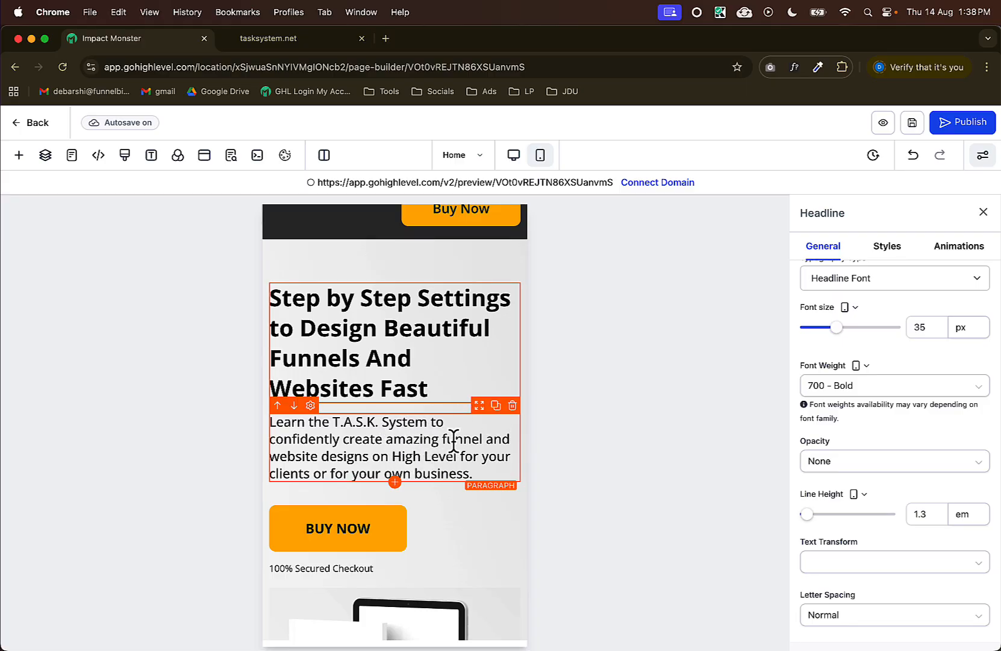
{"action": "scroll", "coordinate": [446, 497], "scroll_direction": "down", "scroll_amount": 1}
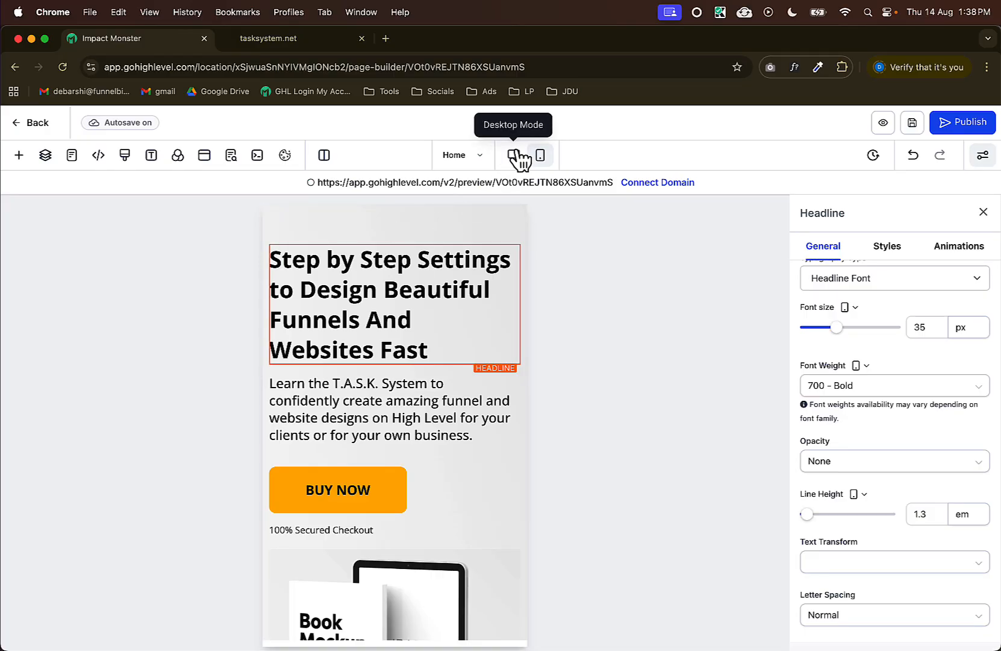
Hide the header column containing the Buy Now button on mobile, keeping it visible on desktop.
{"action": "scroll", "coordinate": [394, 420], "scroll_direction": "down", "scroll_amount": 6}
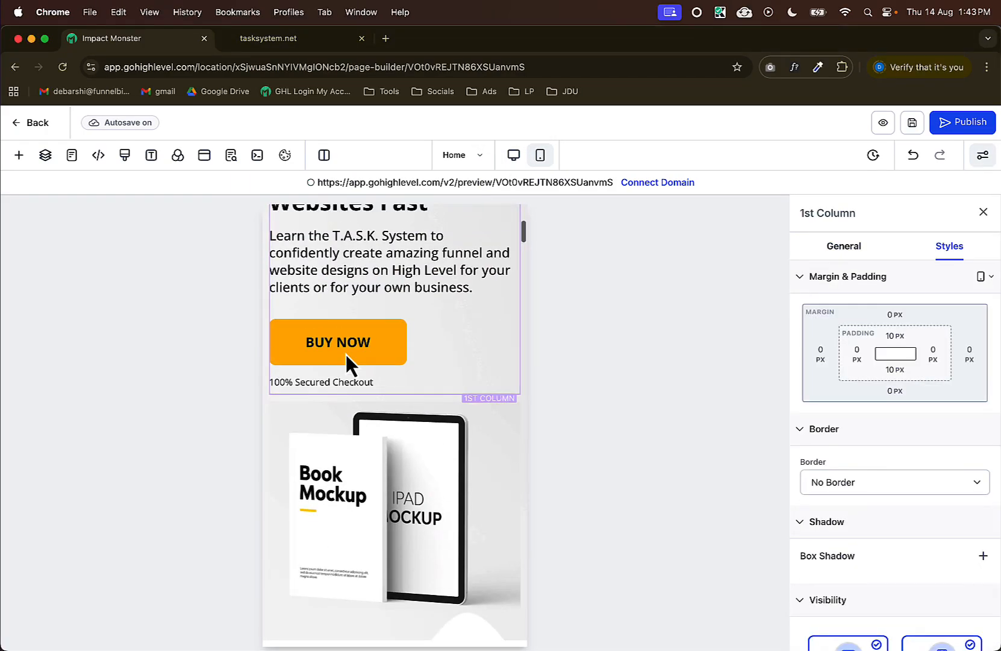
{"action": "scroll", "coordinate": [346, 355], "scroll_direction": "up", "scroll_amount": 3}
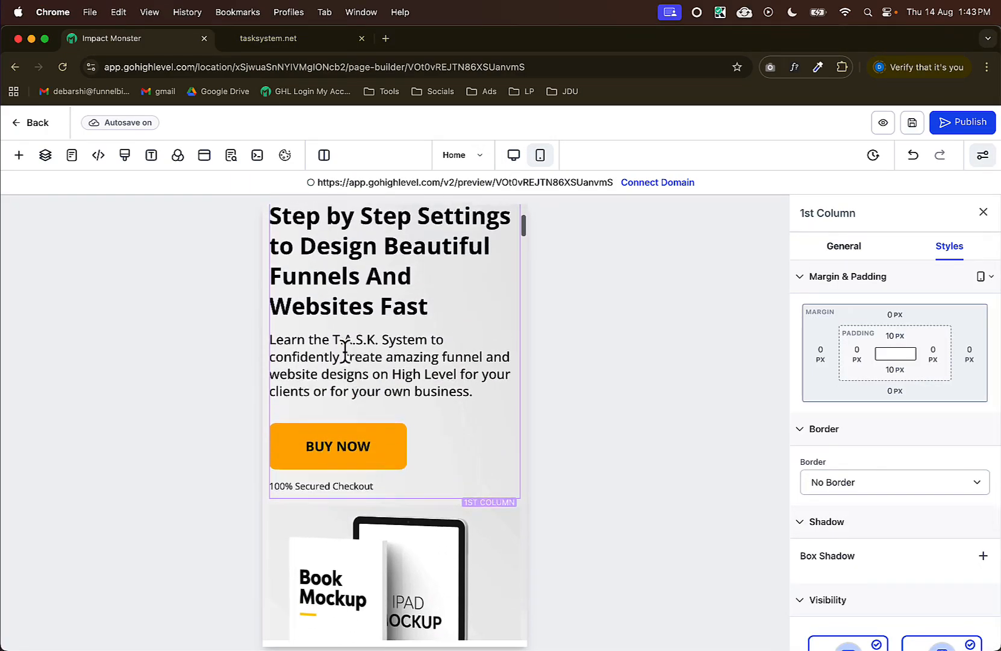
{"action": "scroll", "coordinate": [346, 355], "scroll_direction": "up", "scroll_amount": 3}
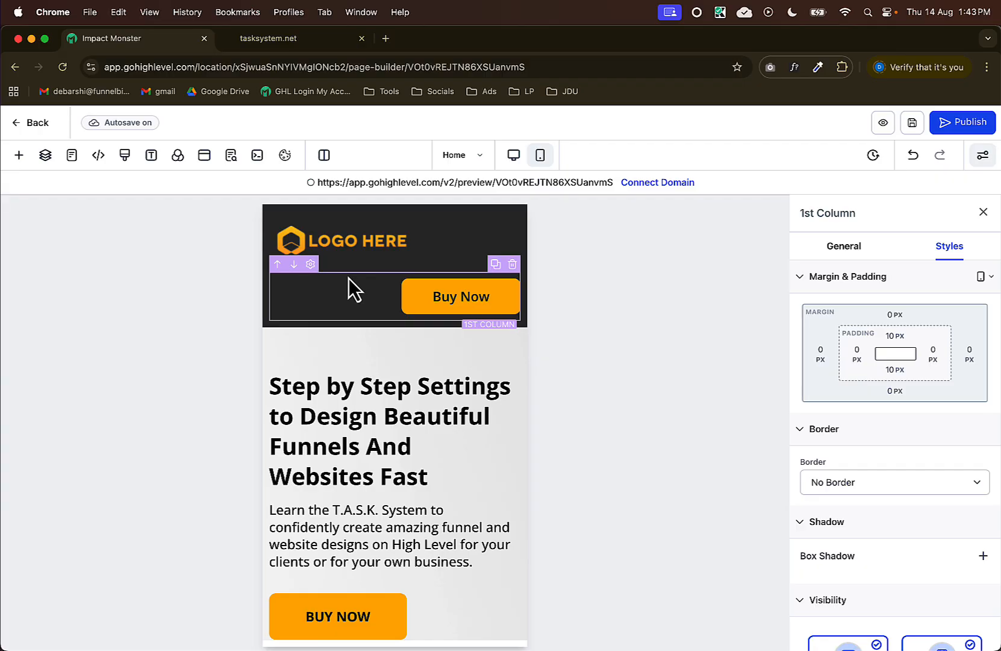
{"action": "left_click", "coordinate": [447, 294]}
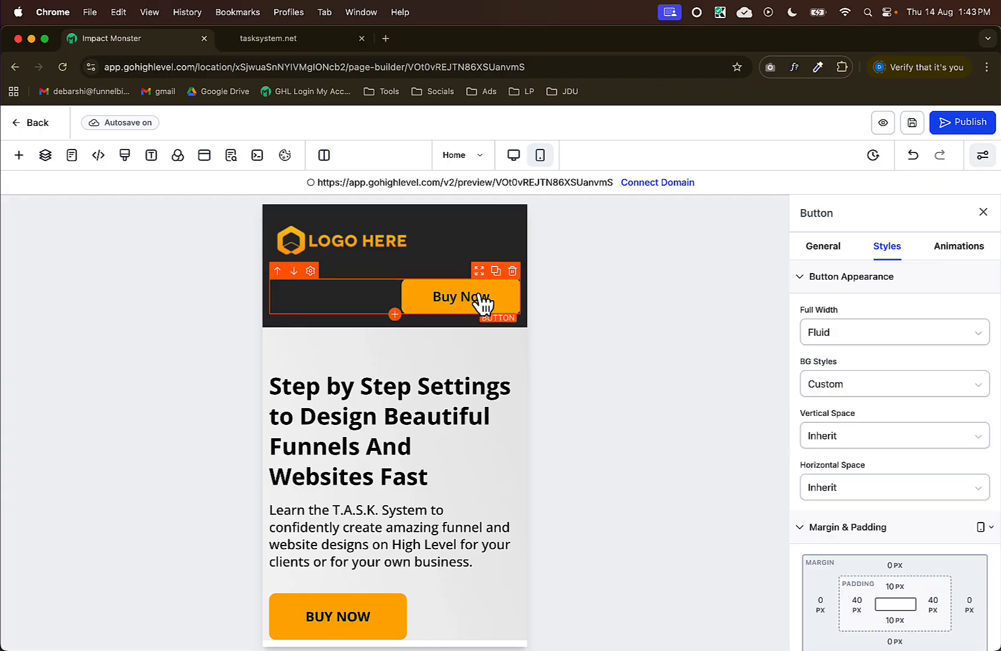
{"action": "left_click", "coordinate": [398, 275]}
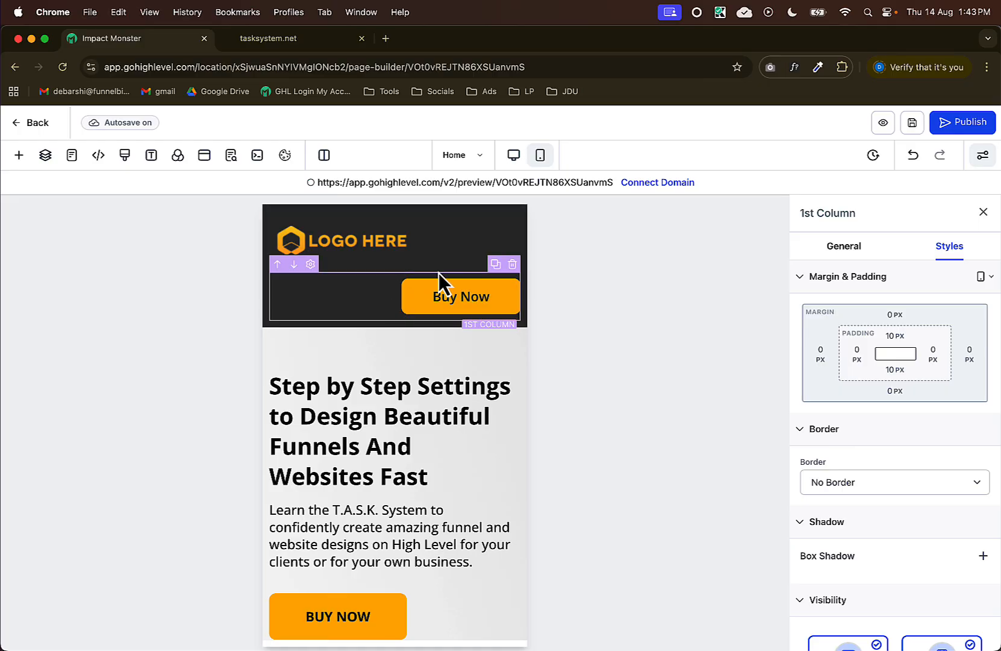
{"action": "scroll", "coordinate": [905, 344], "scroll_direction": "down", "scroll_amount": 5}
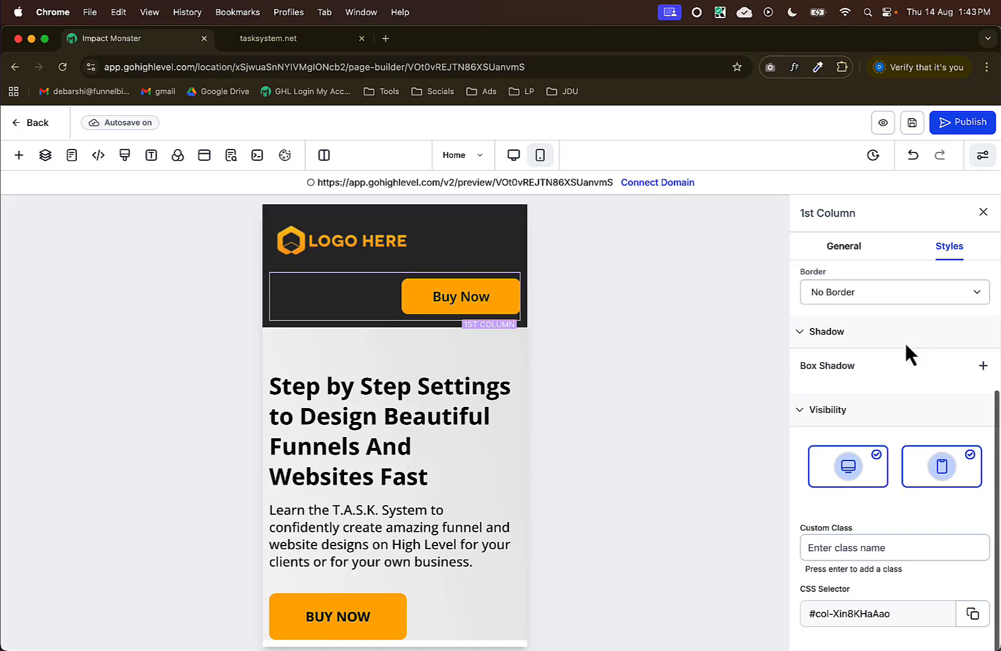
{"action": "left_click", "coordinate": [945, 468]}
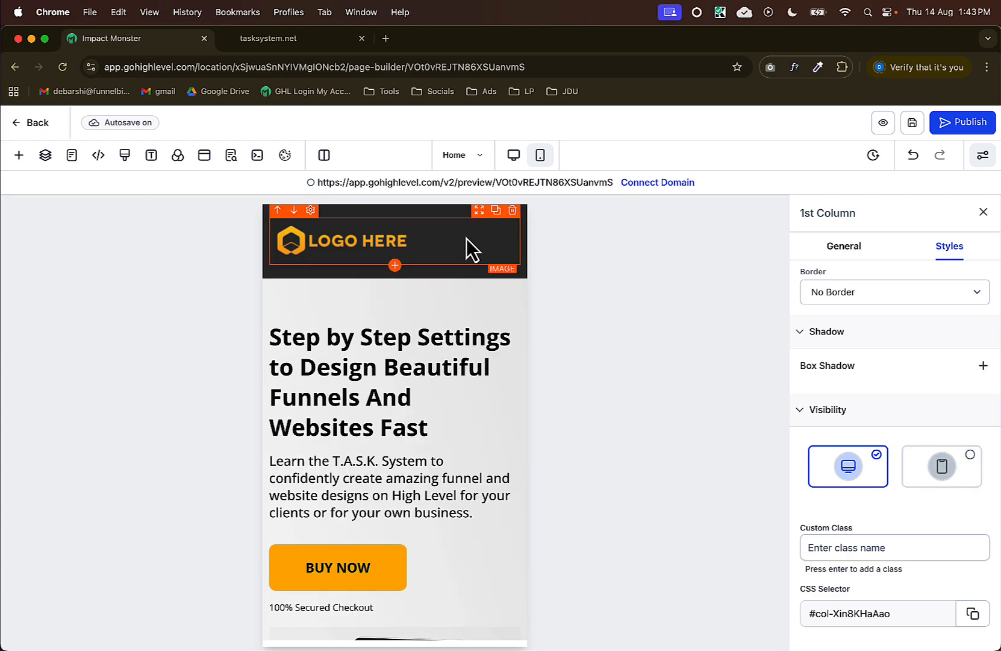
Center the header logo in the mobile layout and return to the desktop layout.
{"action": "left_click", "coordinate": [426, 245]}
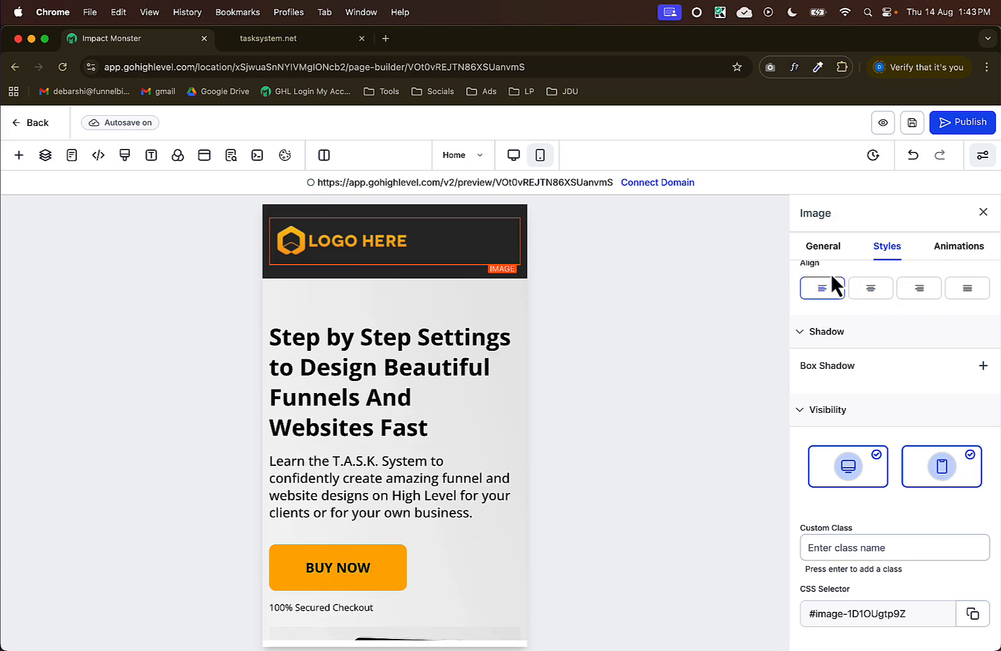
{"action": "left_click", "coordinate": [874, 294]}
{"action": "left_click", "coordinate": [518, 157]}
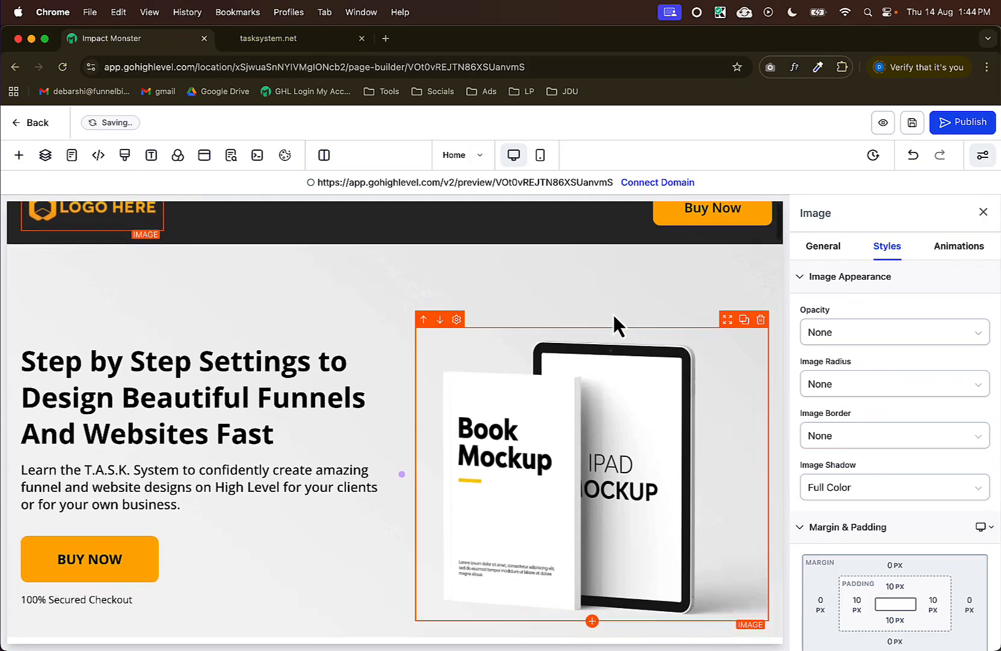
Check the Book Features section in Figma, return to the Chrome page builder and set the "Topics Covered In The Book" headline weight to 700 - Bold.
{"action": "scroll", "coordinate": [614, 315], "scroll_direction": "down", "scroll_amount": 5}
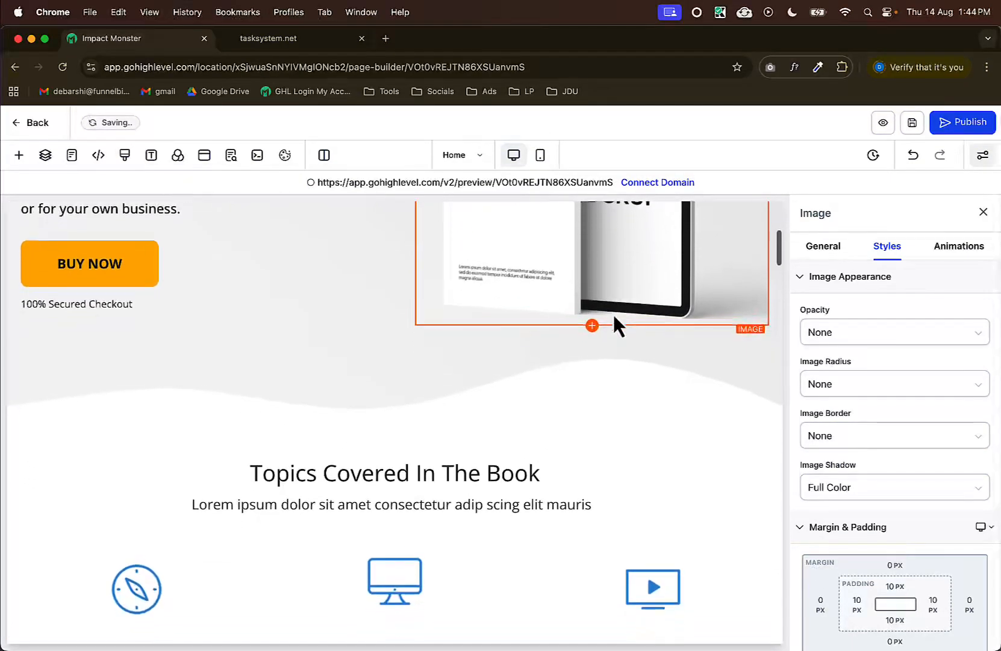
{"action": "scroll", "coordinate": [613, 325], "scroll_direction": "down", "scroll_amount": 4}
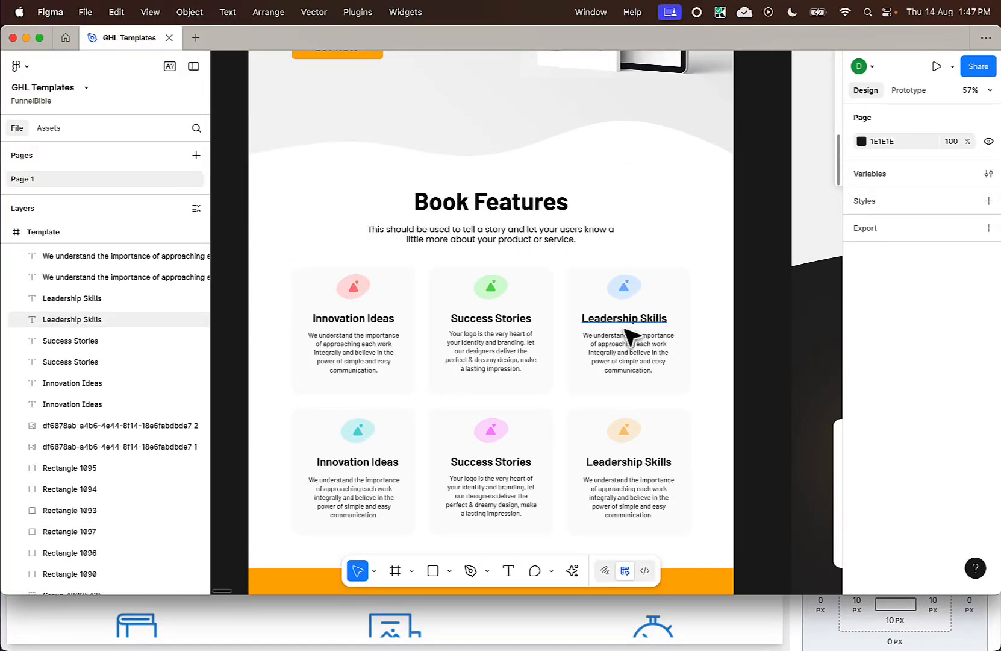
{"action": "scroll", "coordinate": [627, 336], "scroll_direction": "left", "scroll_amount": 1}
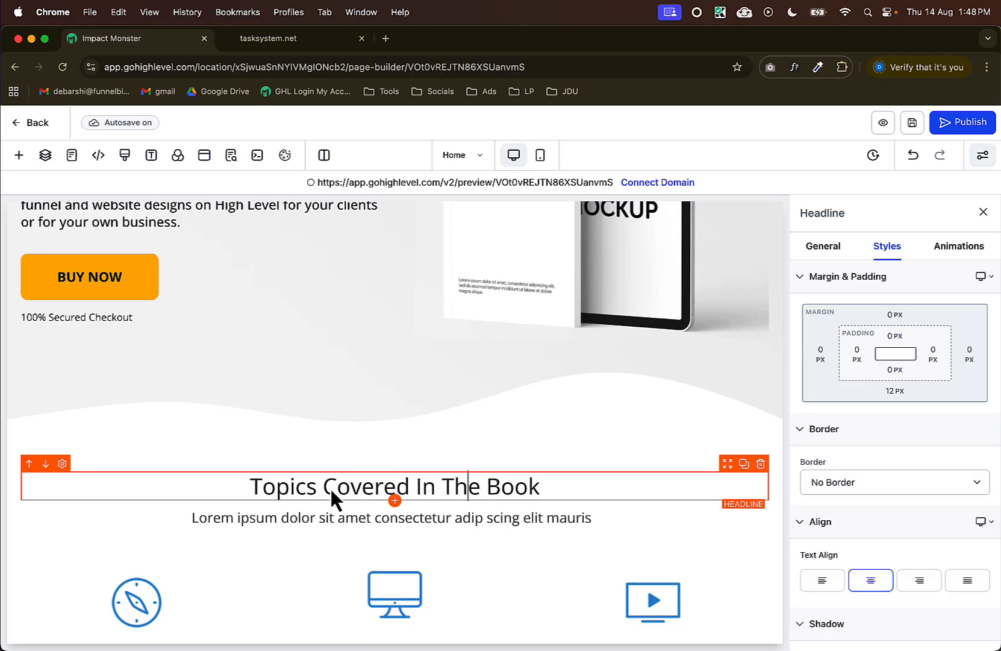
{"action": "left_click", "coordinate": [823, 246]}
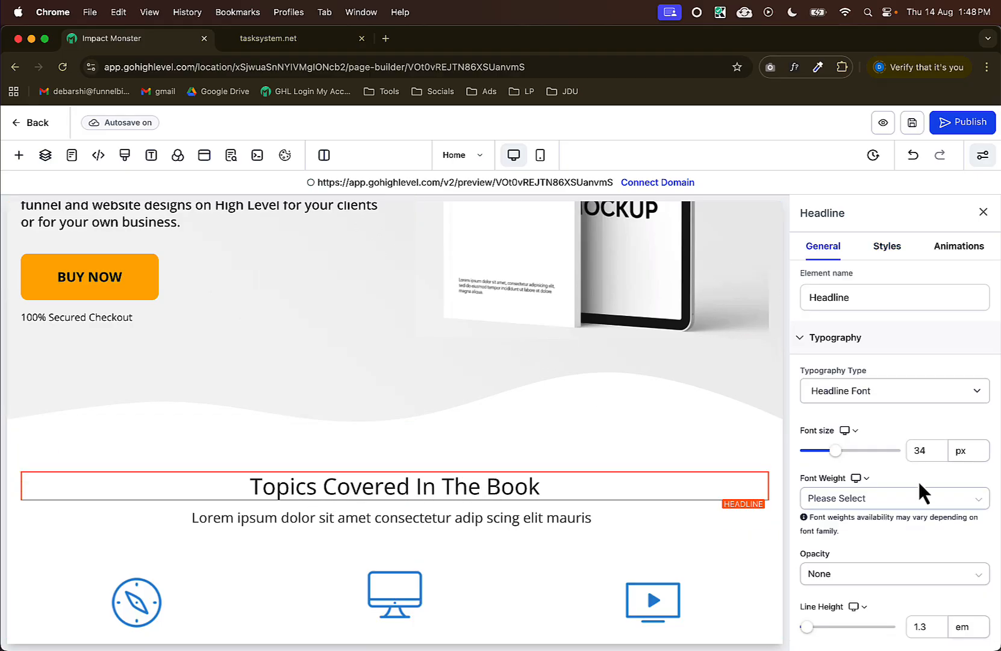
{"action": "scroll", "coordinate": [922, 489], "scroll_direction": "down", "scroll_amount": 3}
{"action": "scroll", "coordinate": [921, 491], "scroll_direction": "up", "scroll_amount": 2}
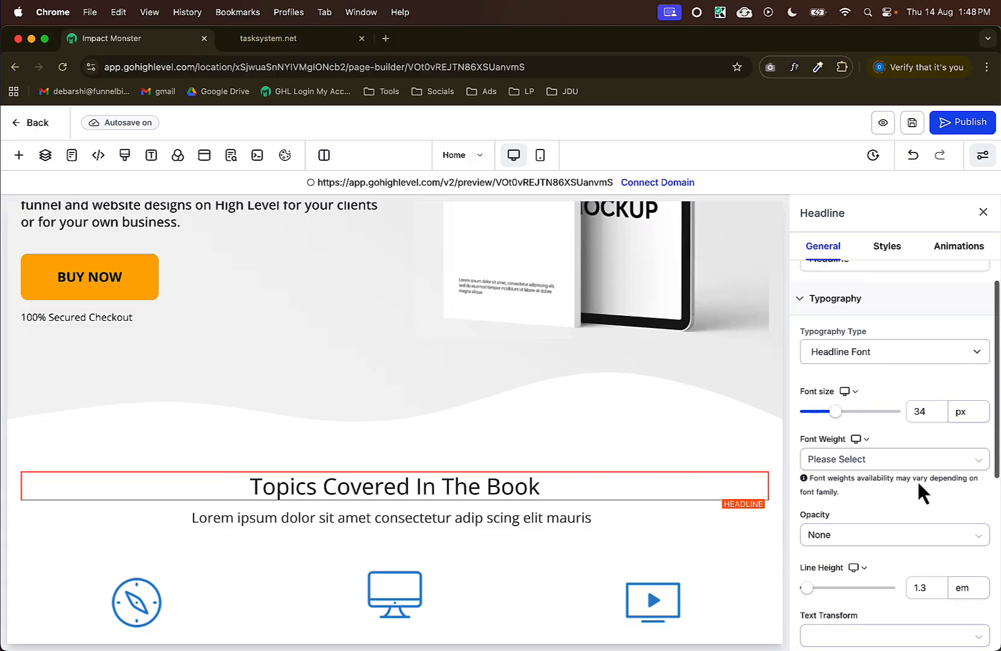
{"action": "scroll", "coordinate": [921, 491], "scroll_direction": "up", "scroll_amount": 1}
{"action": "scroll", "coordinate": [880, 470], "scroll_direction": "down", "scroll_amount": 1}
{"action": "left_click", "coordinate": [867, 451]}
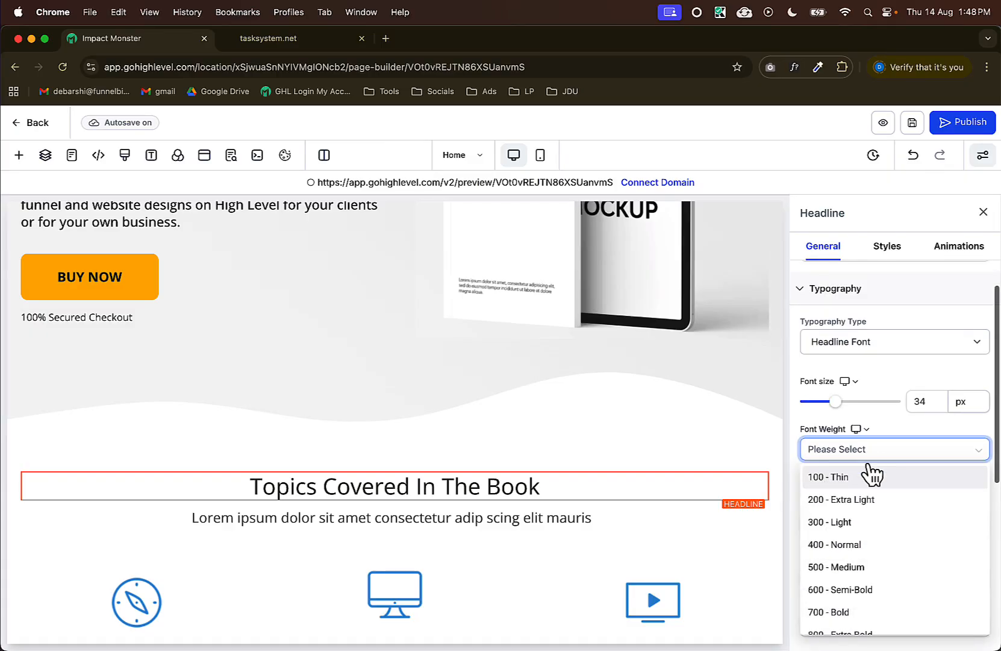
{"action": "left_click", "coordinate": [865, 621]}
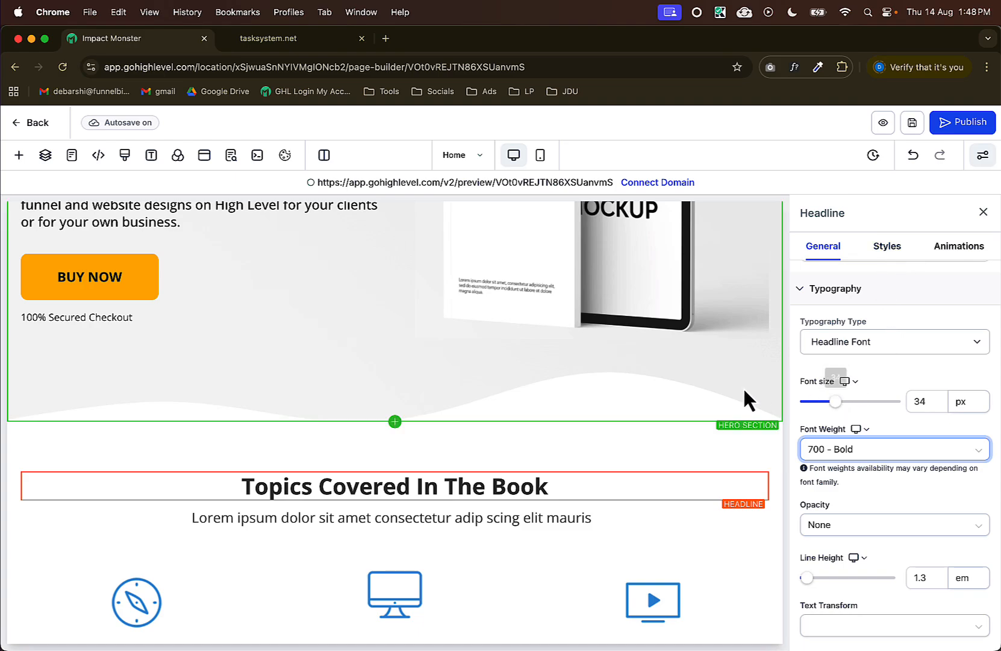
Set the "Topics Covered In The Book" headline's font size to 44 px and its text color to black.
{"action": "left_click_drag", "start_coordinate": [841, 400], "coordinate": [847, 410]}
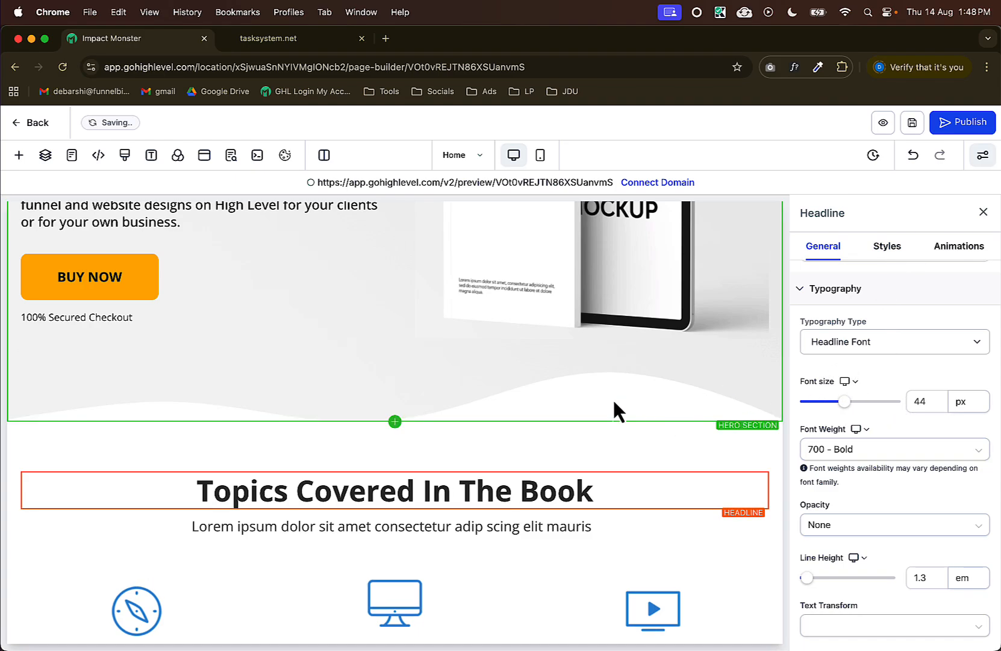
{"action": "scroll", "coordinate": [615, 410], "scroll_direction": "down", "scroll_amount": 3}
{"action": "scroll", "coordinate": [939, 385], "scroll_direction": "down", "scroll_amount": 6}
{"action": "left_click", "coordinate": [979, 443]}
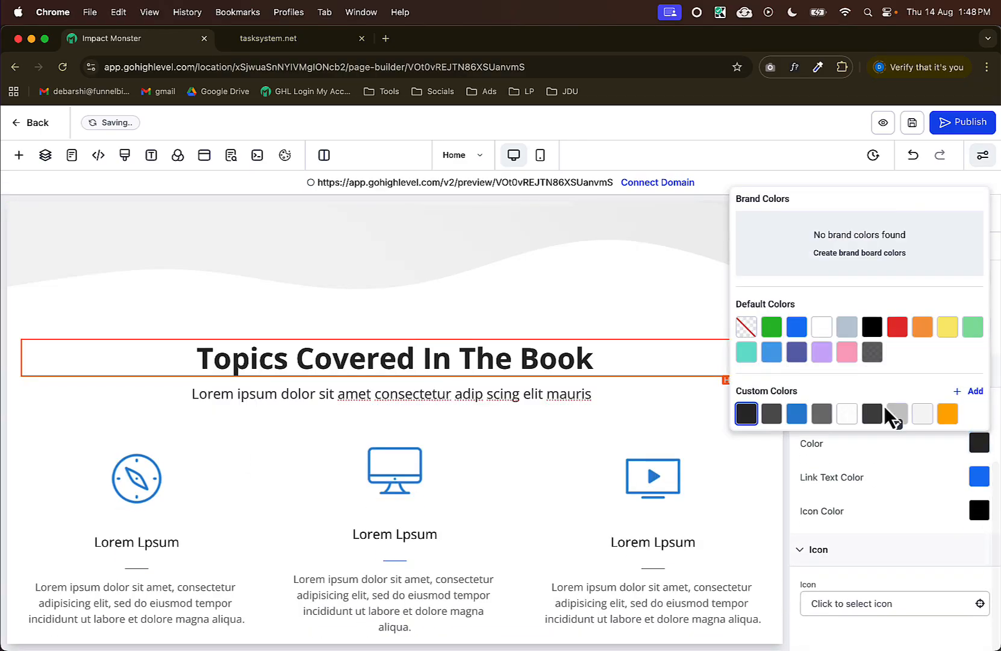
{"action": "left_click", "coordinate": [872, 327]}
Set the text color of the paragraph below the "Topics Covered In The Book" headline to black.
{"action": "left_click", "coordinate": [471, 394]}
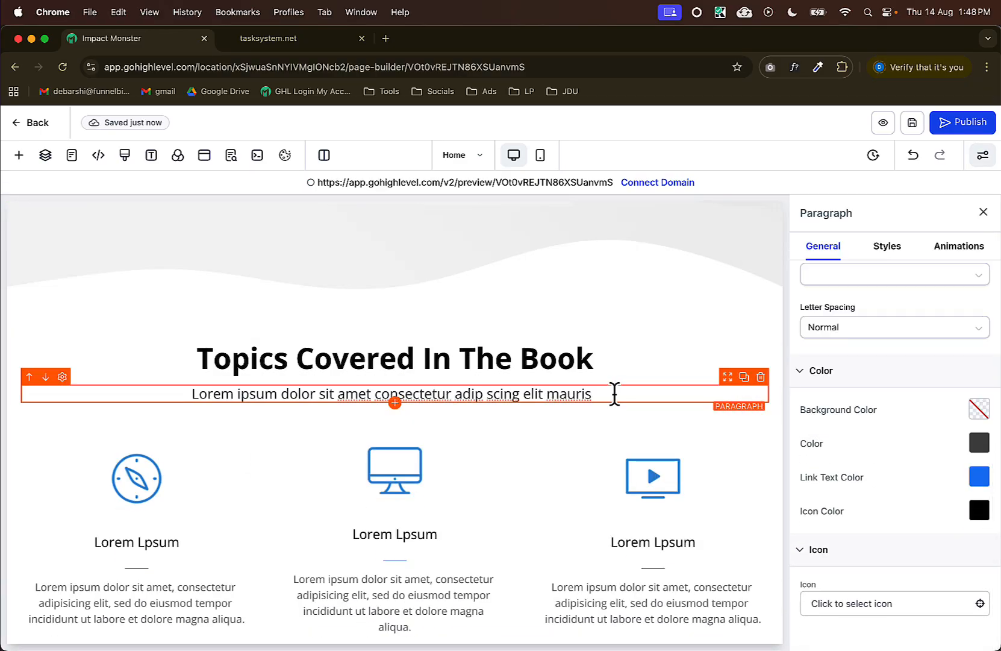
{"action": "left_click", "coordinate": [979, 444]}
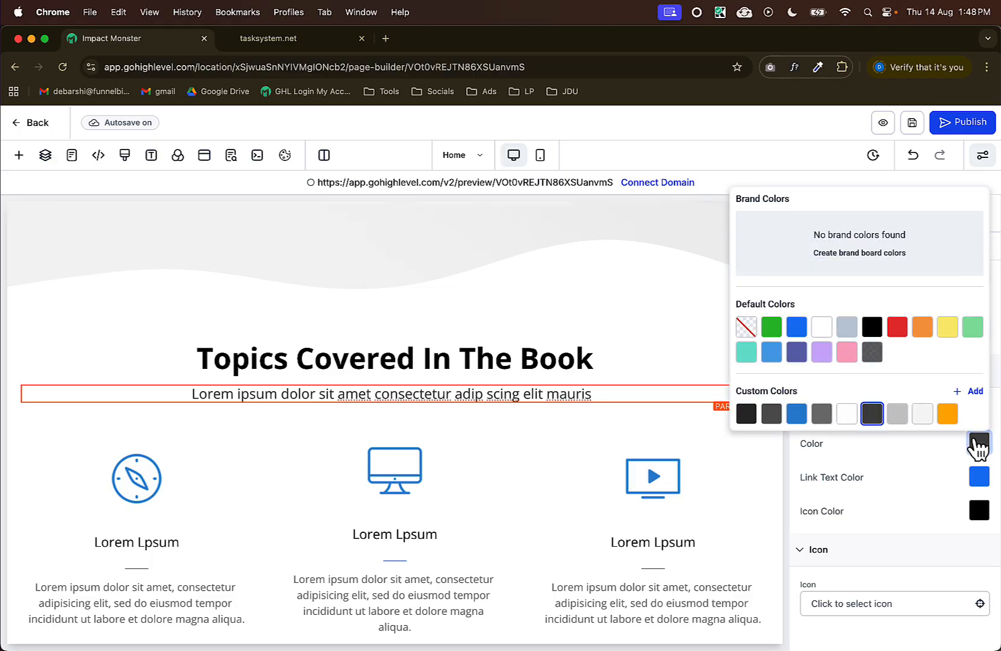
{"action": "left_click", "coordinate": [872, 329]}
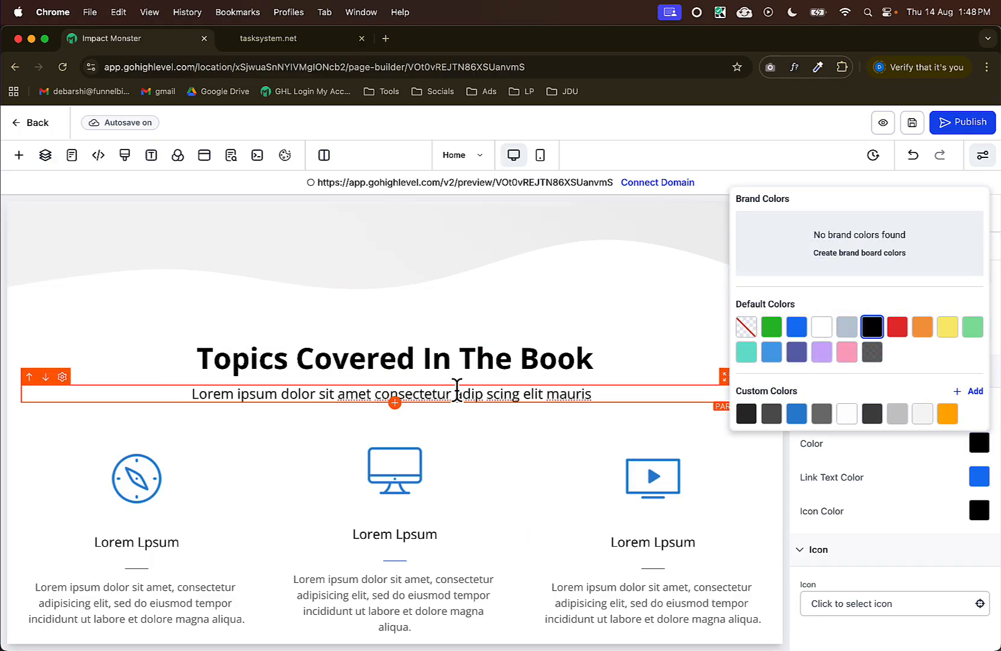
{"action": "scroll", "coordinate": [457, 390], "scroll_direction": "up", "scroll_amount": 5}
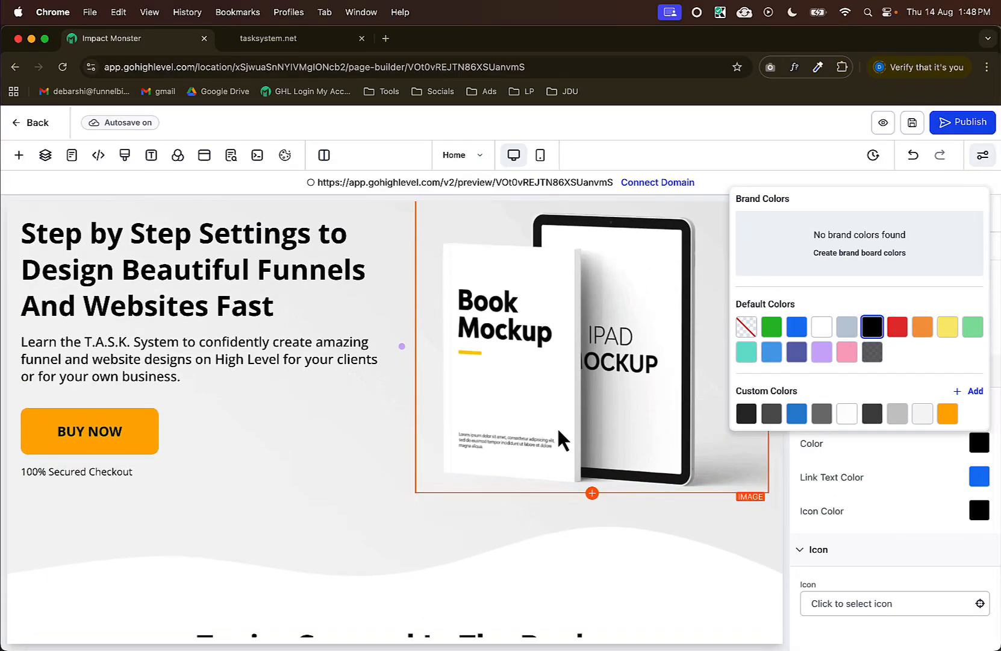
{"action": "scroll", "coordinate": [555, 426], "scroll_direction": "down", "scroll_amount": 5}
Switch to the Figma template and inspect the fill and corner radius of the first "Innovation Ideas" card.
{"action": "left_click", "coordinate": [415, 343]}
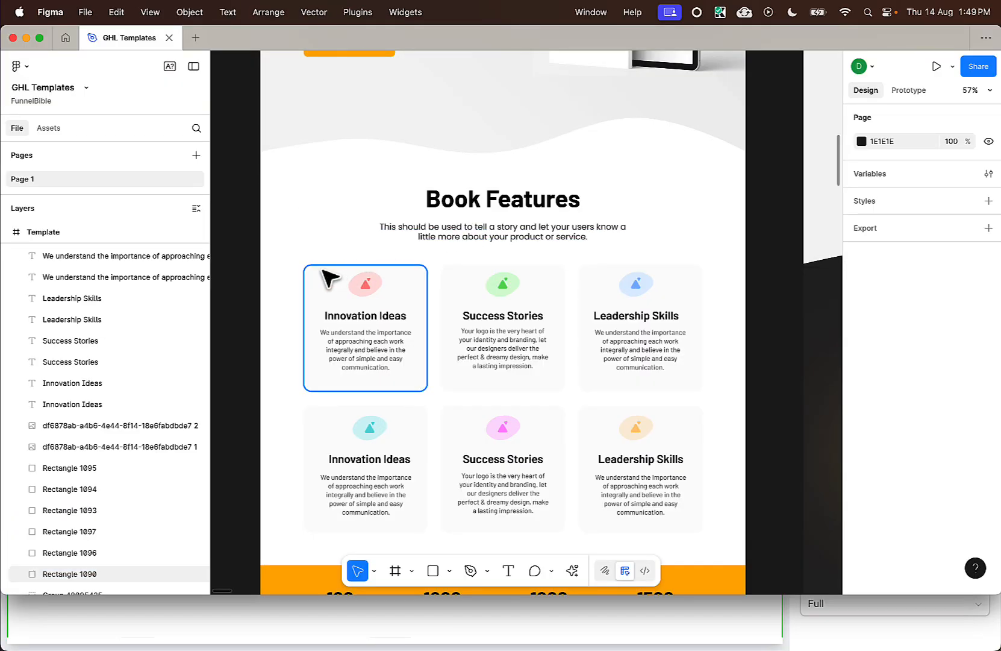
{"action": "left_click", "coordinate": [322, 271]}
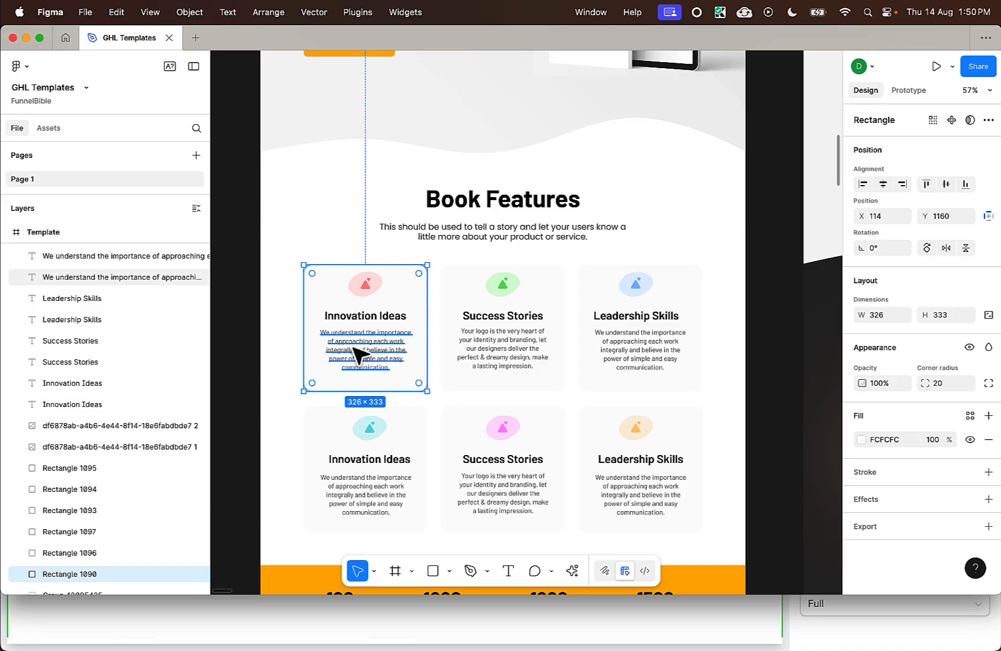
{"action": "left_click", "coordinate": [330, 243]}
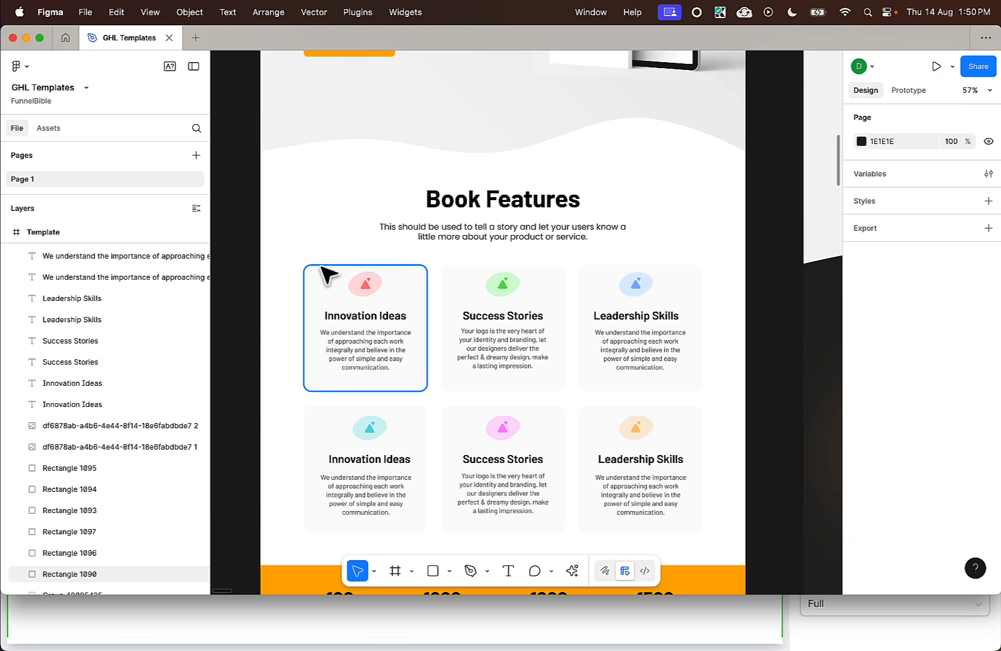
Return to the page builder in Chrome and give the first column a new custom background color, f9f9f9.
{"action": "key", "text": "super+Tab"}
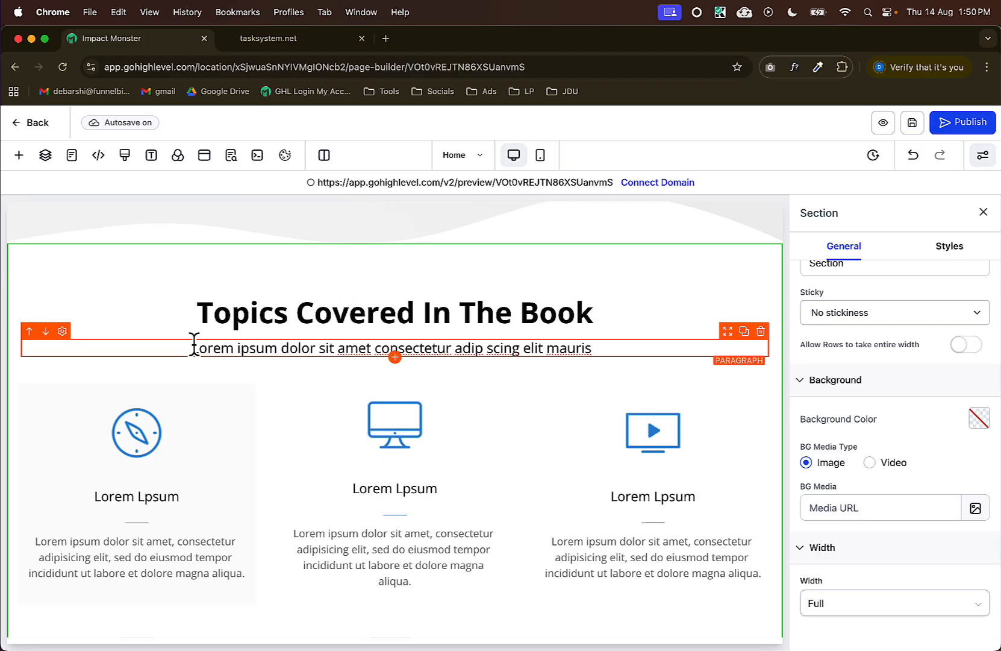
{"action": "left_click", "coordinate": [149, 392]}
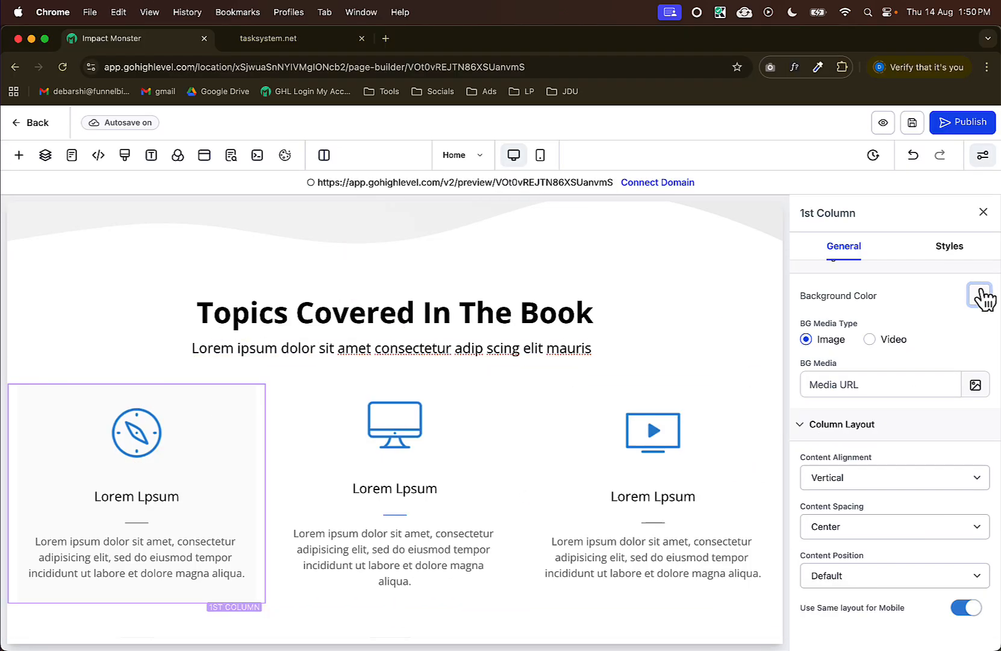
{"action": "left_click", "coordinate": [979, 295]}
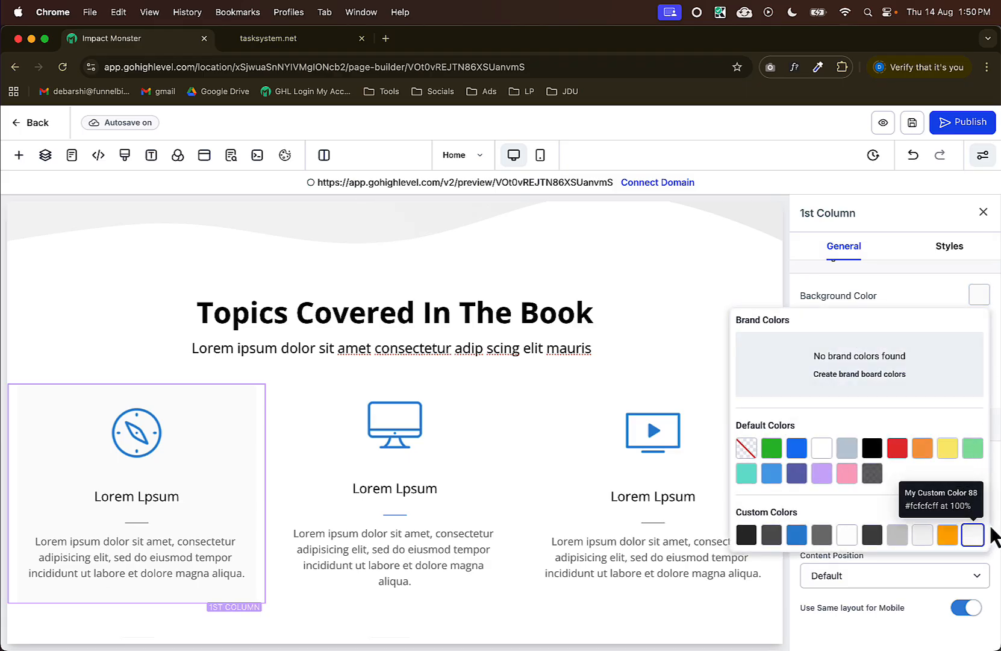
{"action": "left_click", "coordinate": [957, 513]}
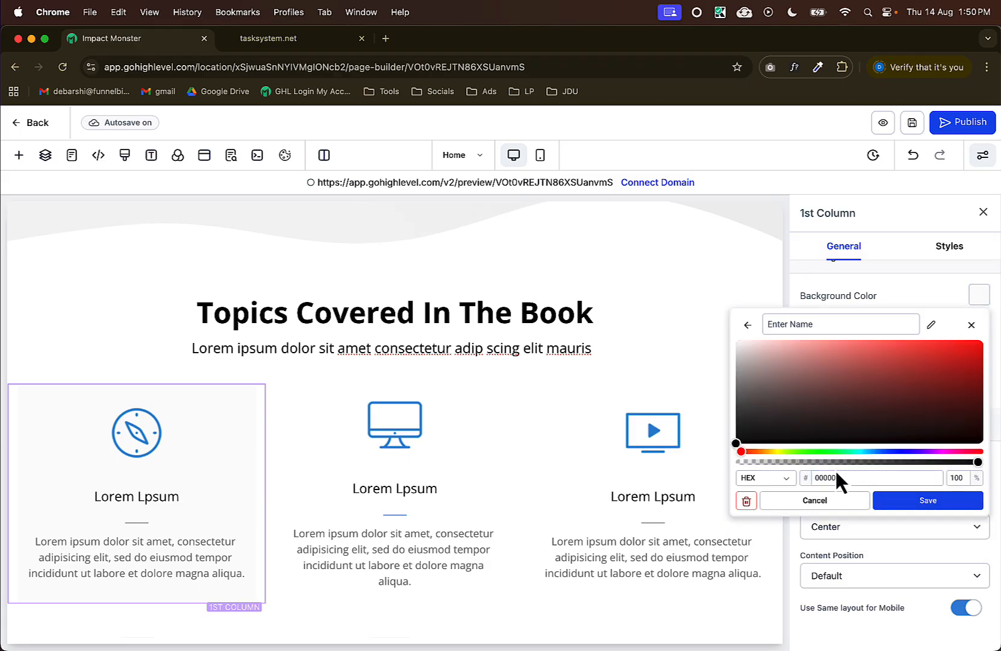
{"action": "double_click", "coordinate": [831, 476]}
{"action": "type", "text": "f9f"}
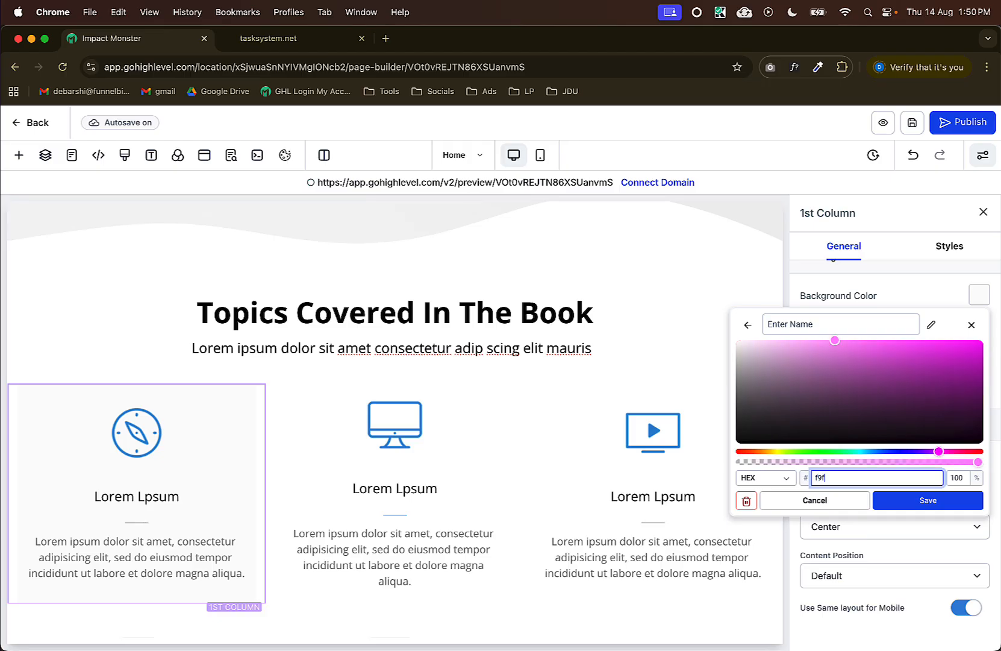
{"action": "type", "text": "9ff9"}
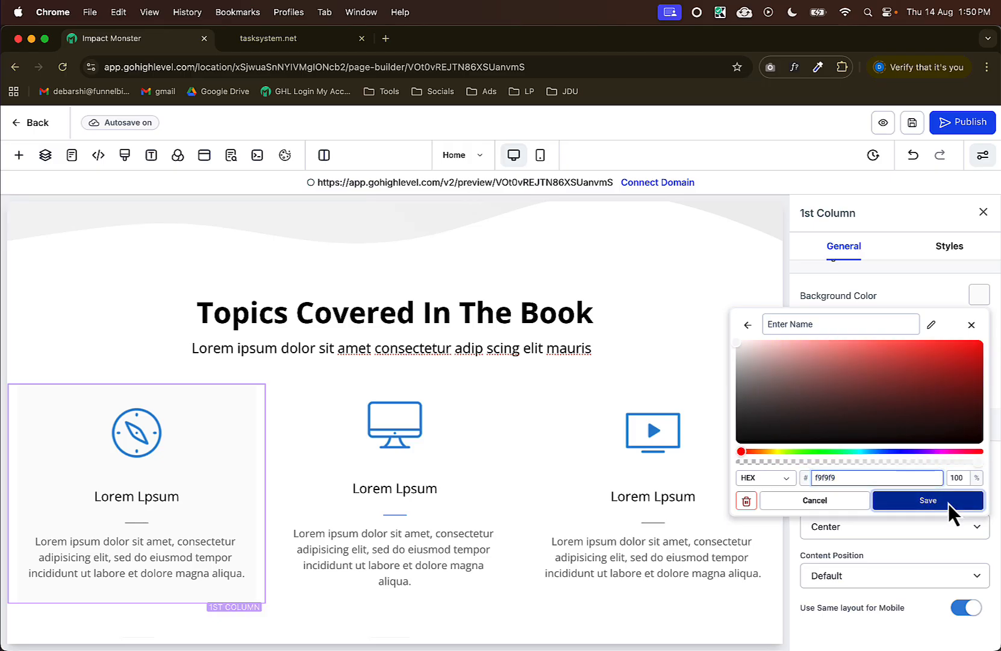
{"action": "left_click", "coordinate": [952, 513]}
{"action": "left_click", "coordinate": [181, 322]}
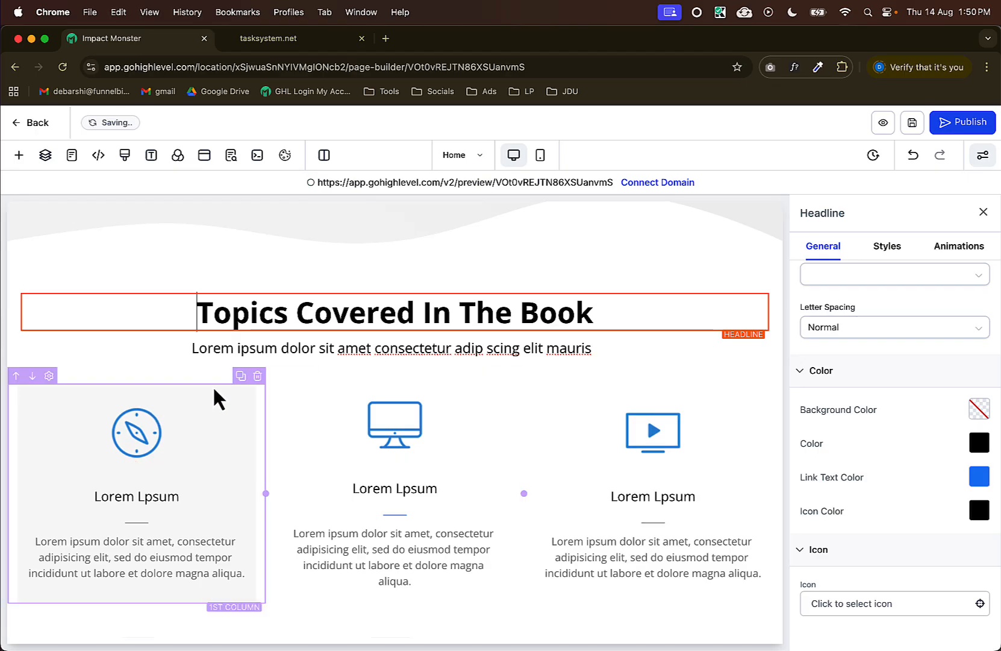
Compare the first column with the first "Innovation Ideas" card in Figma, and return to the page builder in Chrome.
{"action": "left_click", "coordinate": [205, 396]}
{"action": "key", "text": "super+Tab"}
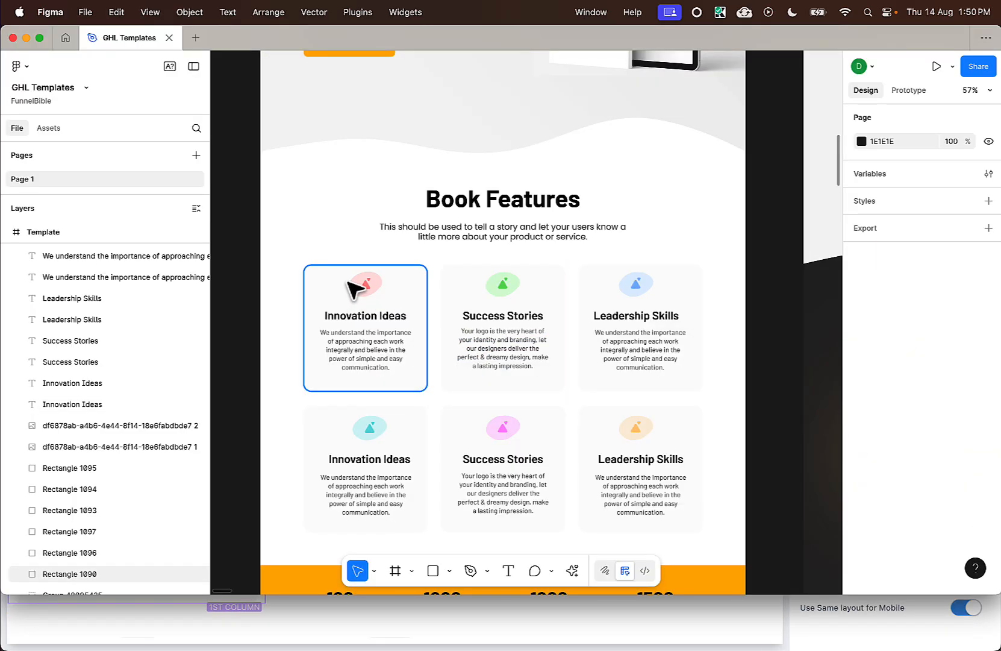
{"action": "key", "text": "super+Tab"}
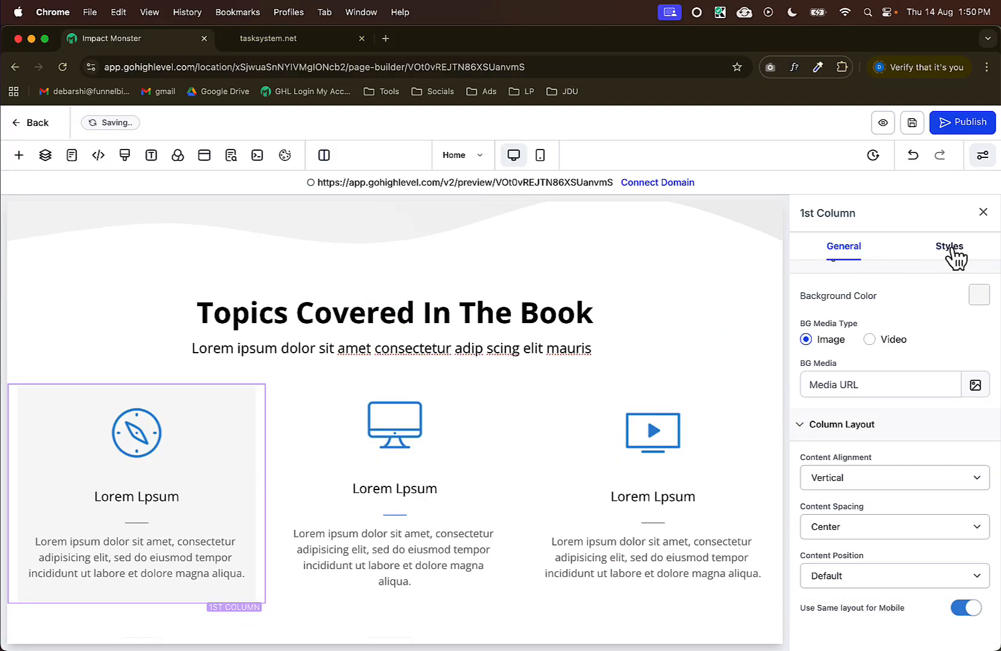
Give the first column a solid full border with 1px width, transparent color and a 15px radius on all edges.
{"action": "left_click", "coordinate": [950, 246]}
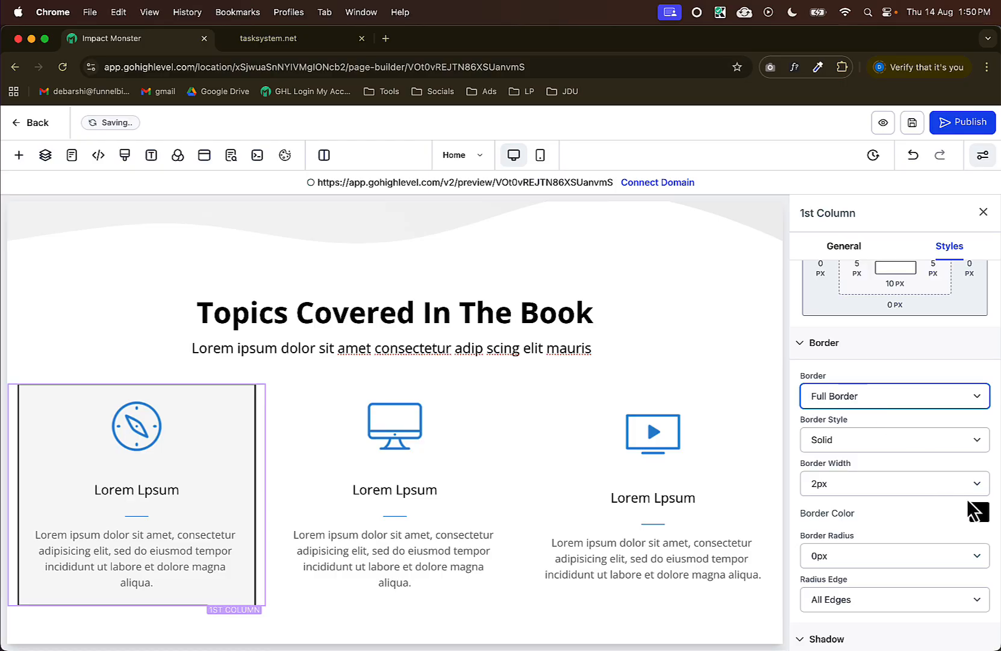
{"action": "left_click", "coordinate": [924, 485]}
{"action": "left_click", "coordinate": [847, 469]}
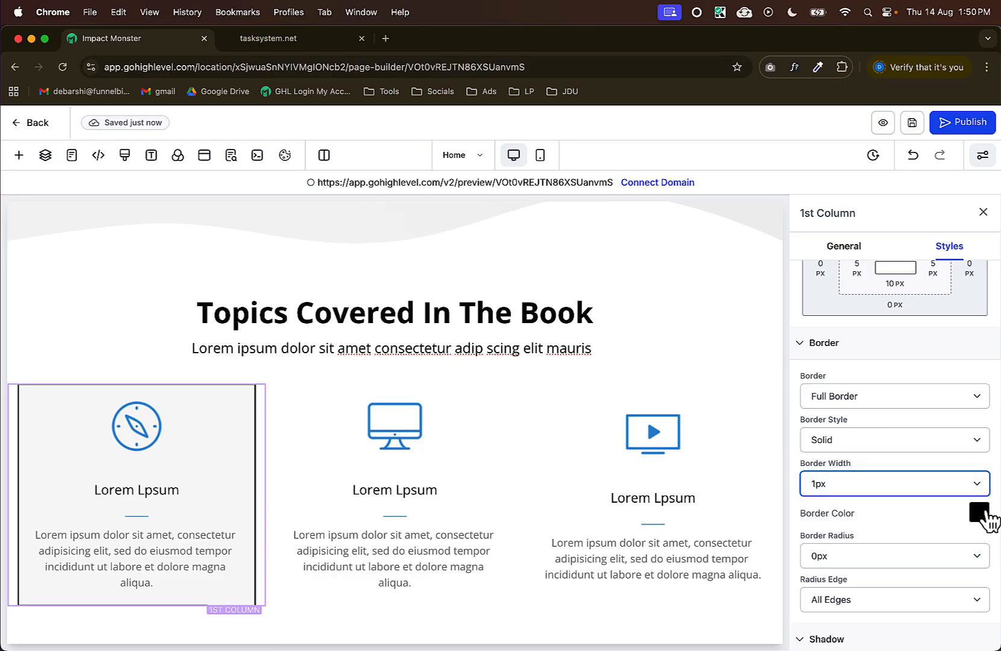
{"action": "left_click", "coordinate": [979, 512]}
{"action": "left_click", "coordinate": [746, 372]}
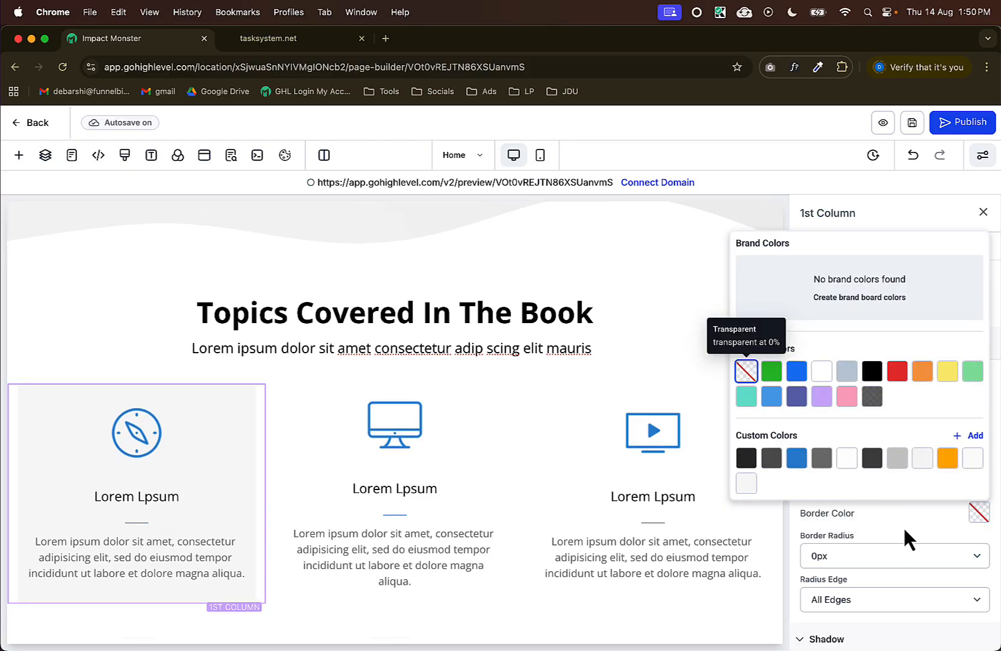
{"action": "scroll", "coordinate": [892, 530], "scroll_direction": "down", "scroll_amount": 2}
{"action": "left_click", "coordinate": [856, 494]}
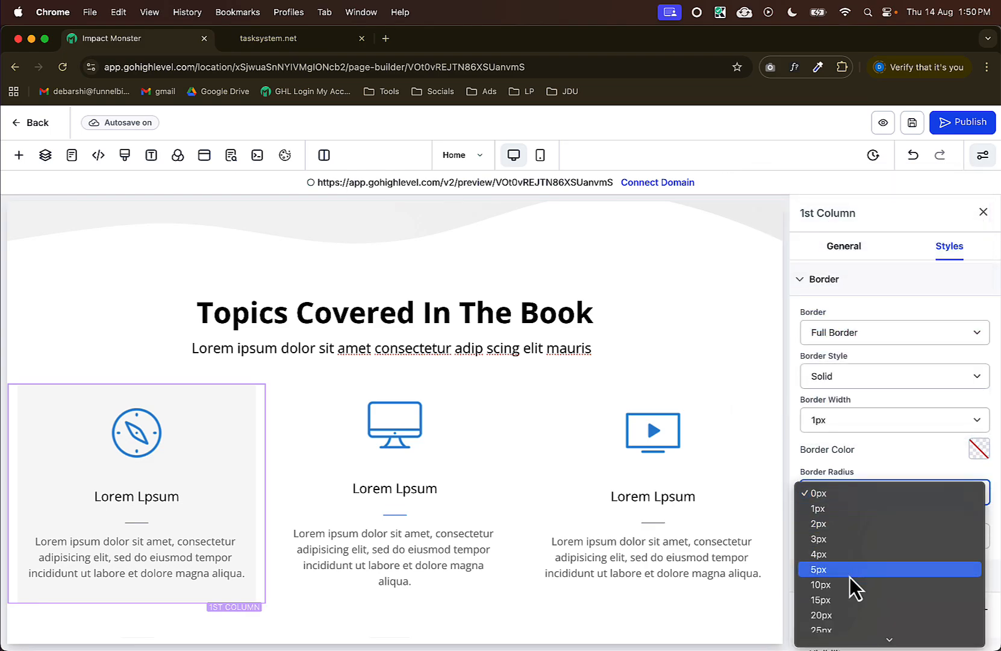
{"action": "left_click", "coordinate": [851, 600]}
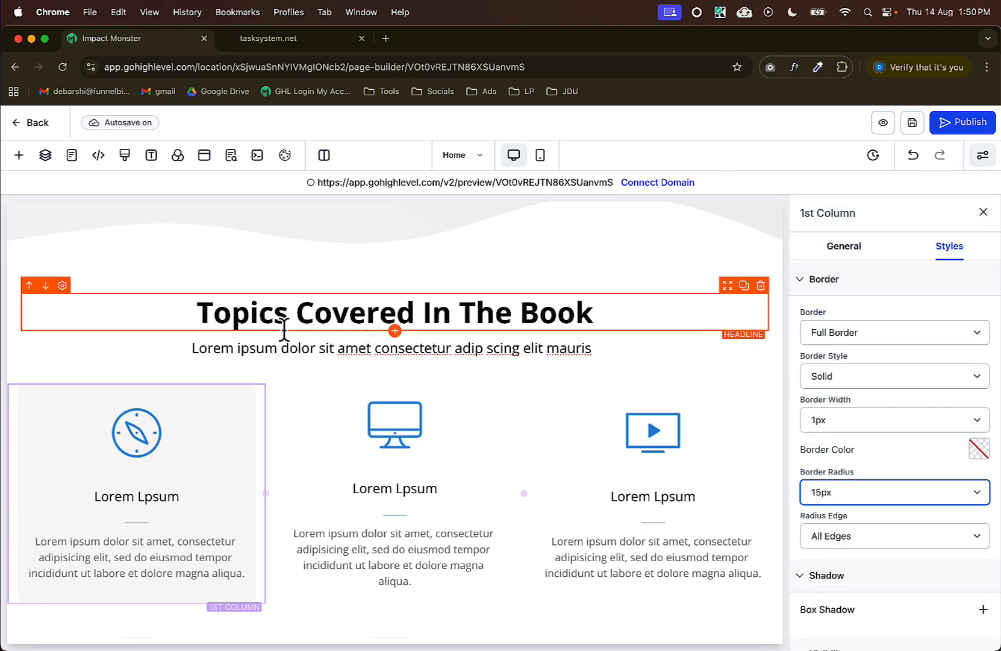
{"action": "left_click", "coordinate": [284, 330]}
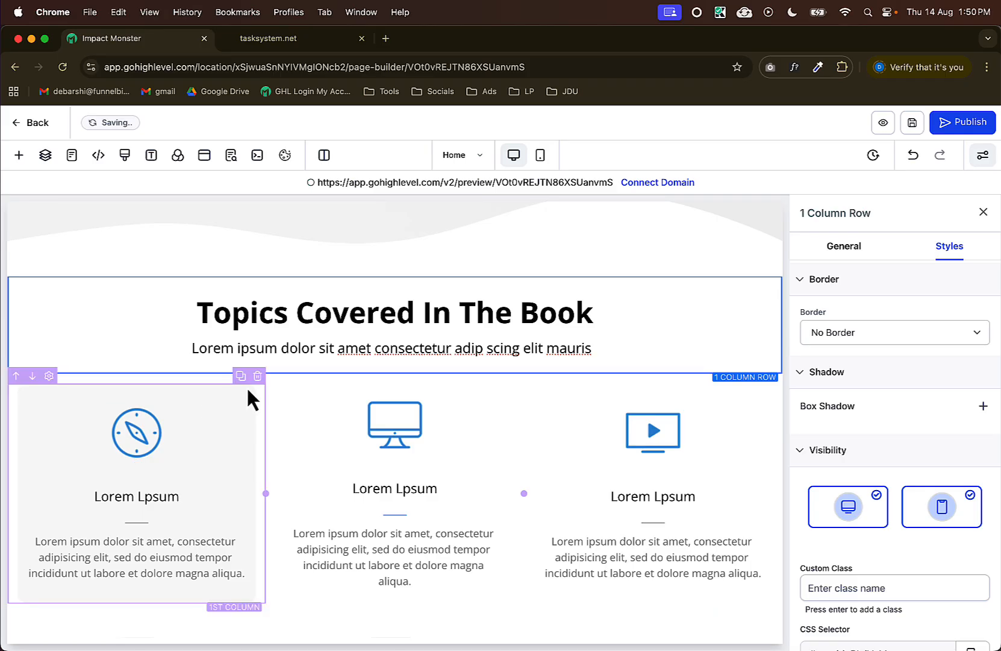
Replace the compass image in the first column with the pink triangle icon through the media storage.
{"action": "scroll", "coordinate": [252, 394], "scroll_direction": "down", "scroll_amount": 2}
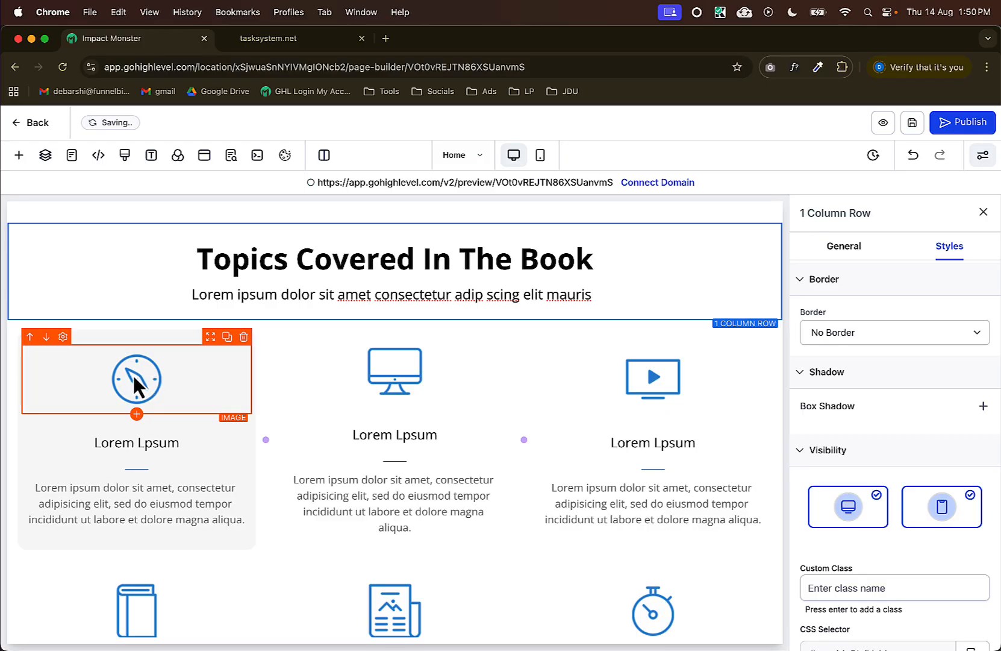
{"action": "left_click", "coordinate": [133, 373]}
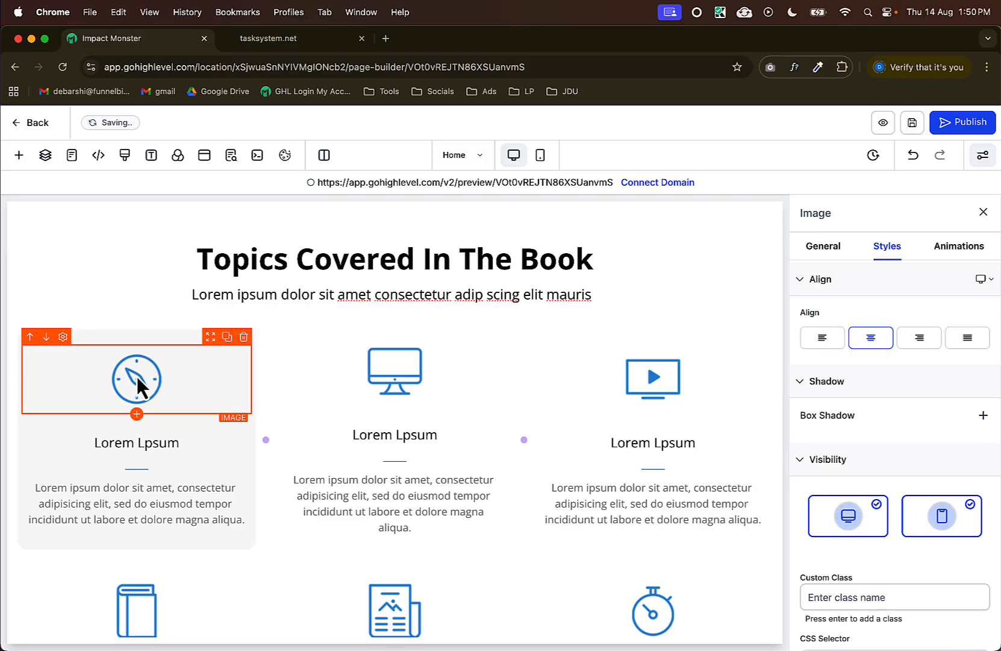
{"action": "left_click", "coordinate": [829, 249]}
{"action": "scroll", "coordinate": [922, 524], "scroll_direction": "down", "scroll_amount": 1}
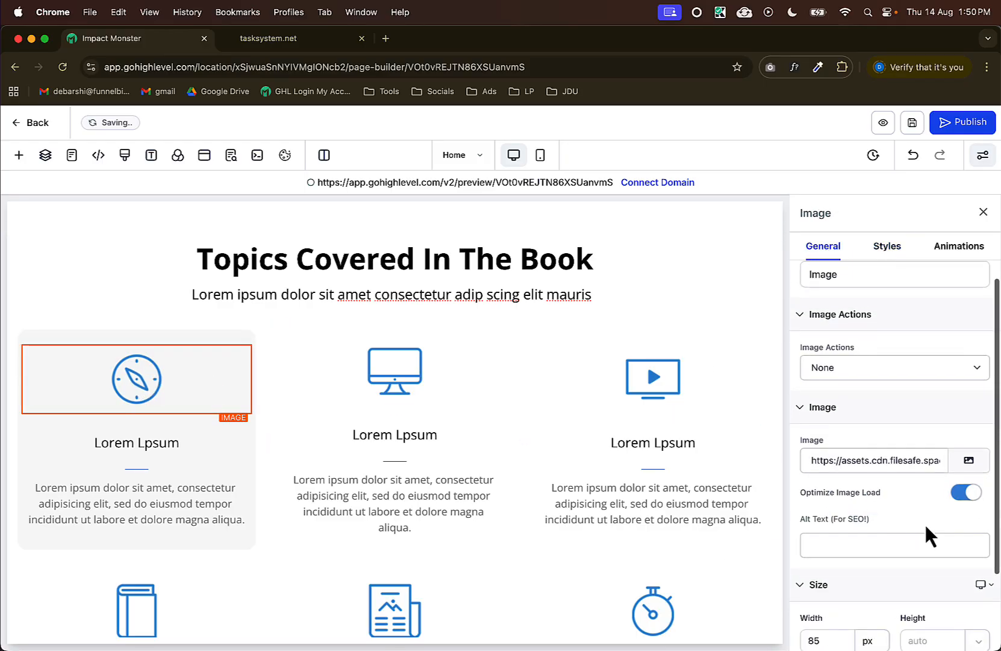
{"action": "left_click", "coordinate": [969, 460]}
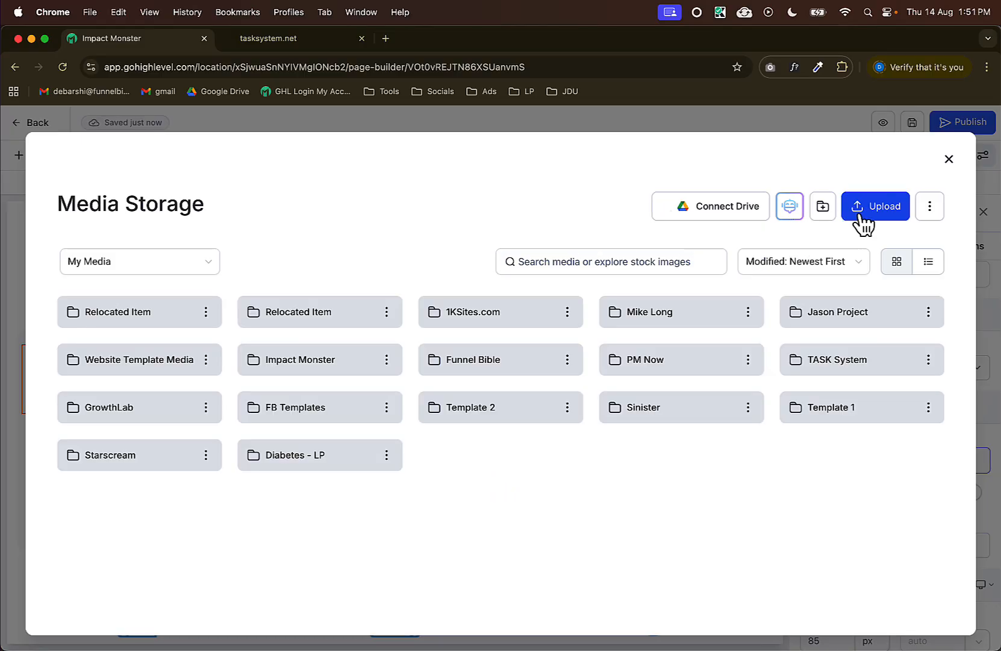
{"action": "left_click", "coordinate": [306, 552]}
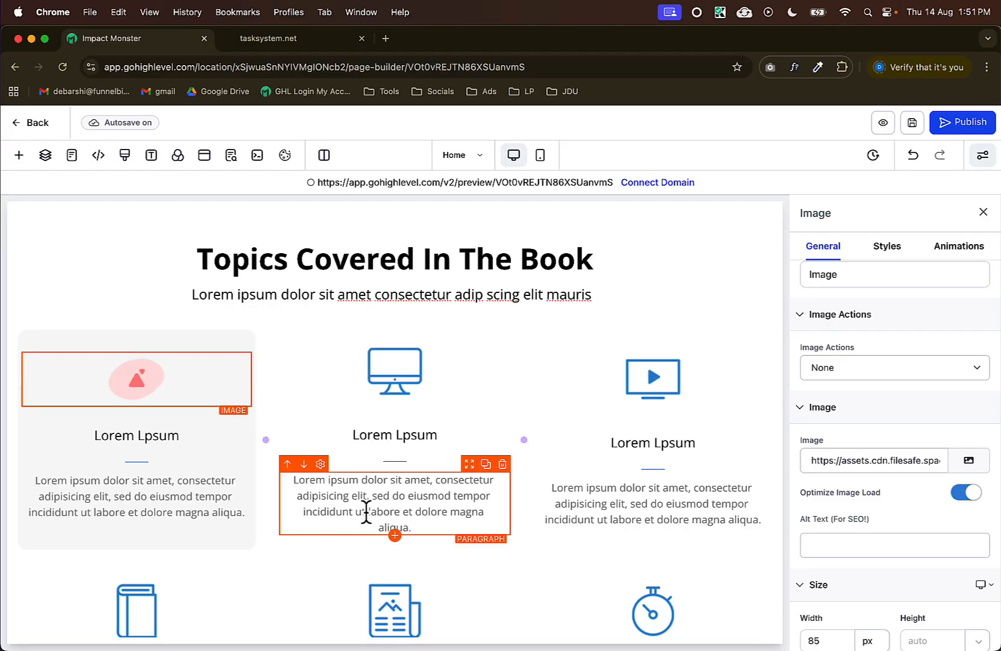
Delete the divider under the first column's sub headline and set that sub headline's font weight to 700 - Bold.
{"action": "left_click", "coordinate": [153, 460]}
{"action": "left_click", "coordinate": [243, 445]}
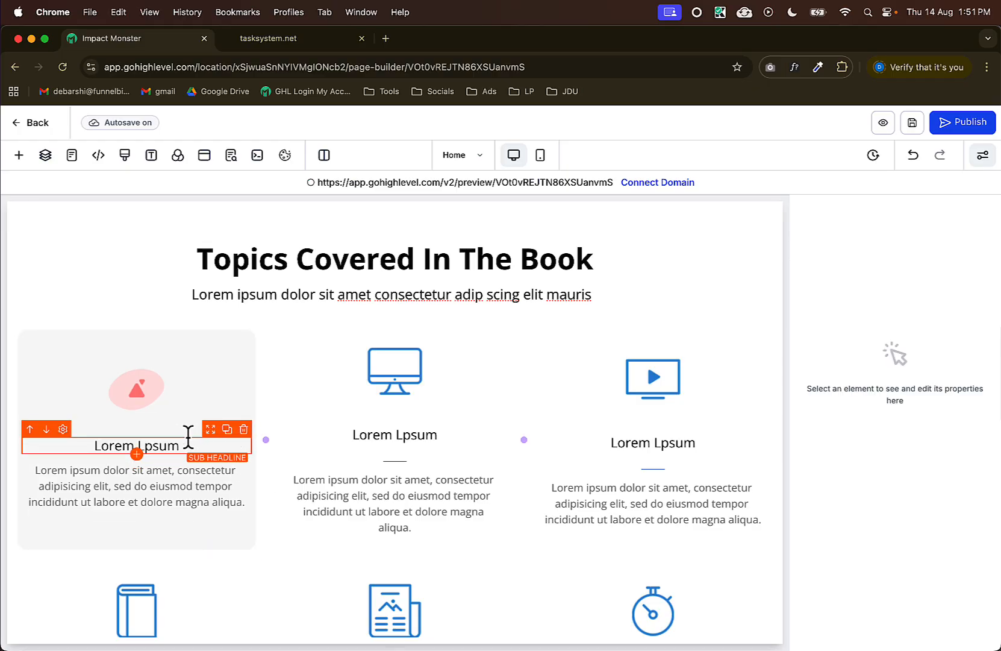
{"action": "left_click", "coordinate": [160, 438]}
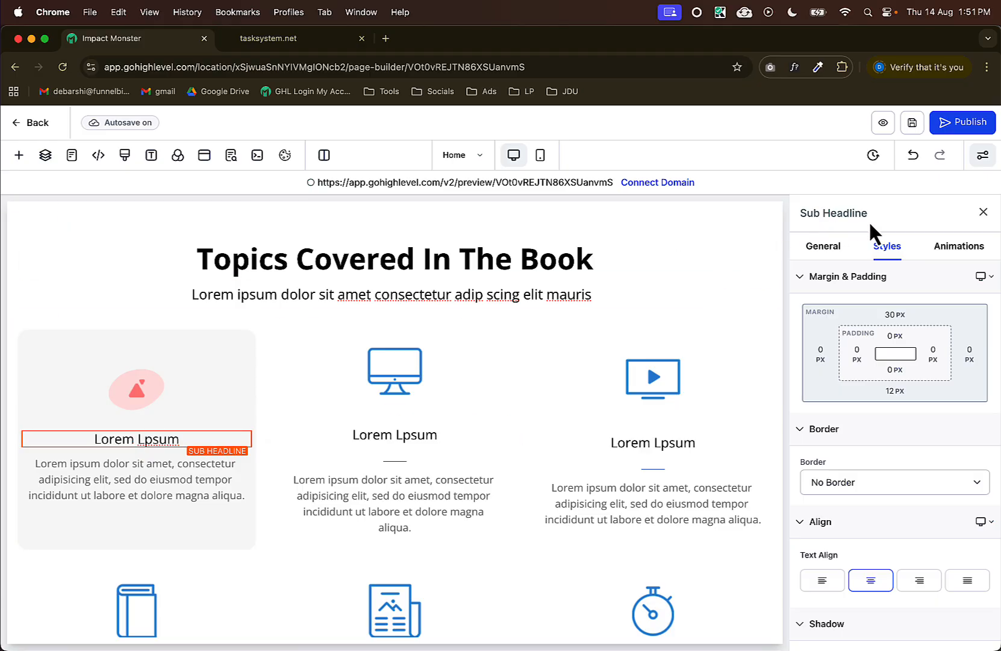
{"action": "left_click", "coordinate": [818, 250]}
{"action": "scroll", "coordinate": [904, 398], "scroll_direction": "down", "scroll_amount": 5}
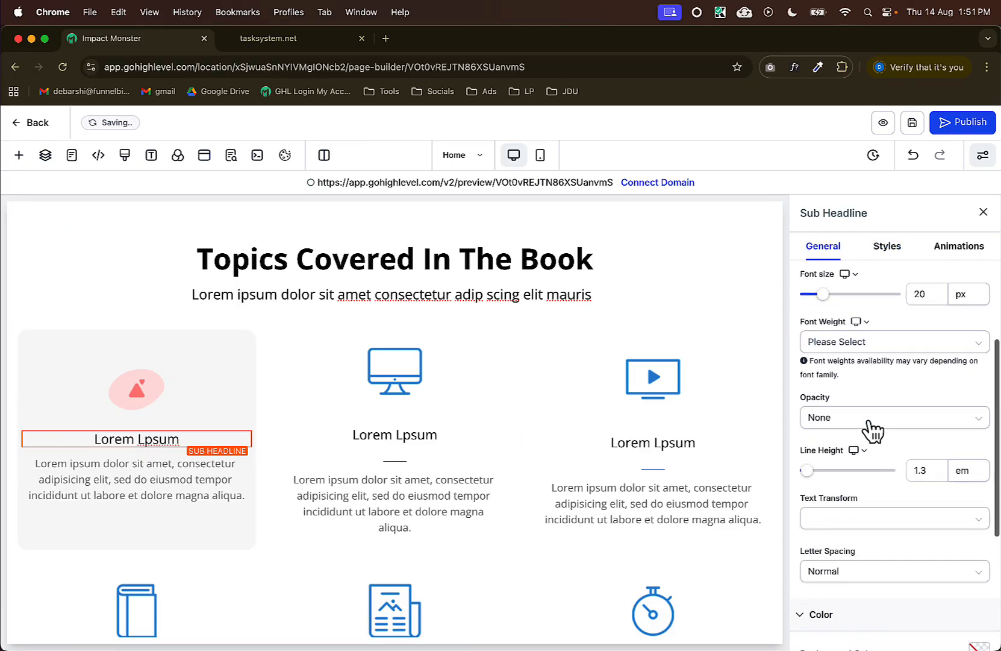
{"action": "left_click", "coordinate": [859, 348]}
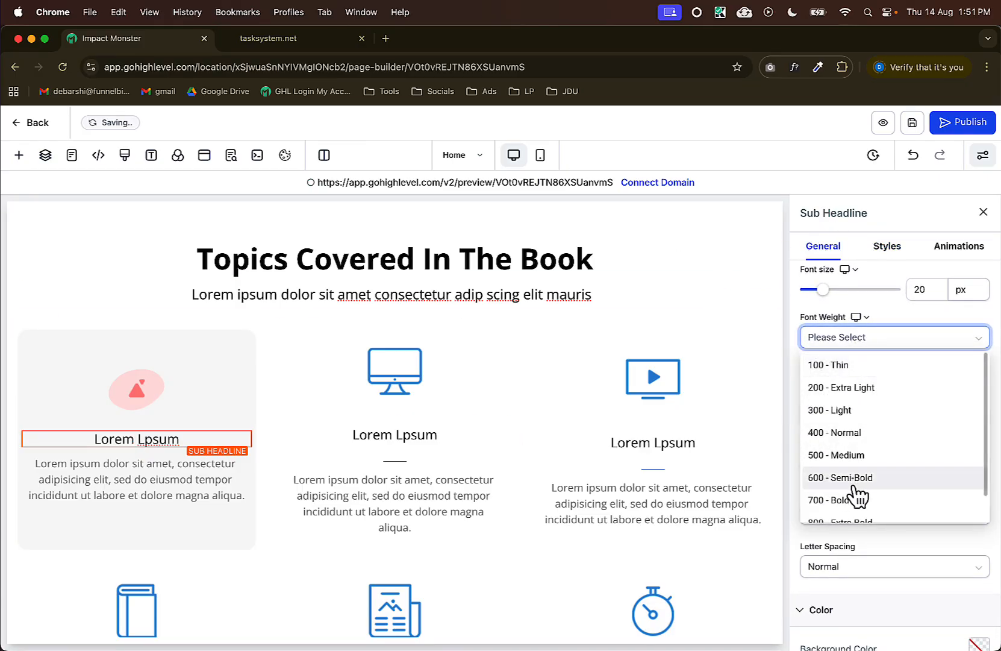
{"action": "left_click", "coordinate": [848, 501]}
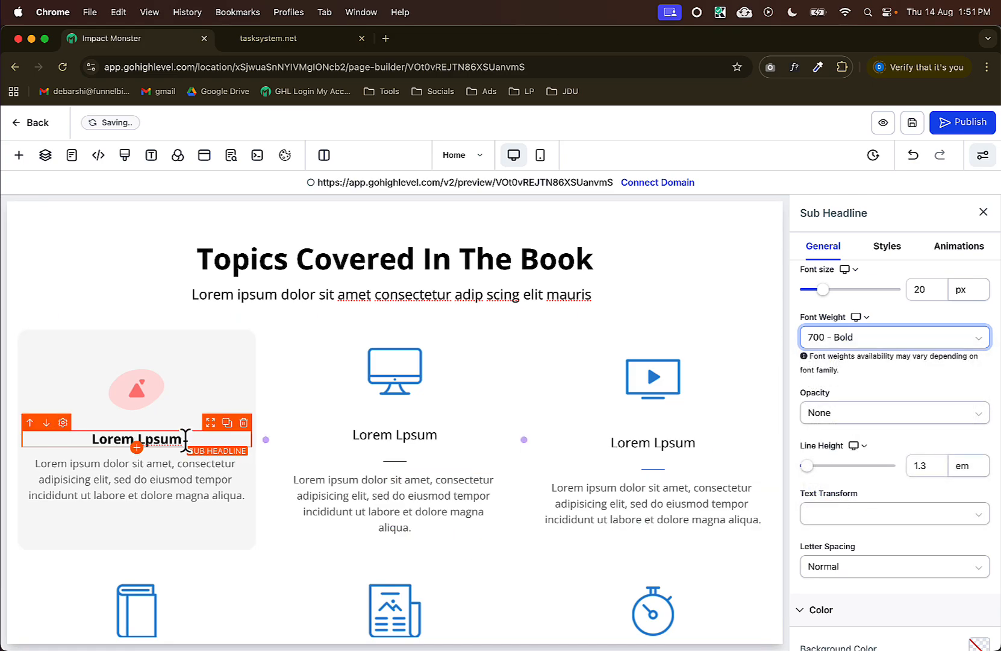
{"action": "left_click", "coordinate": [116, 473]}
{"action": "left_click", "coordinate": [162, 435]}
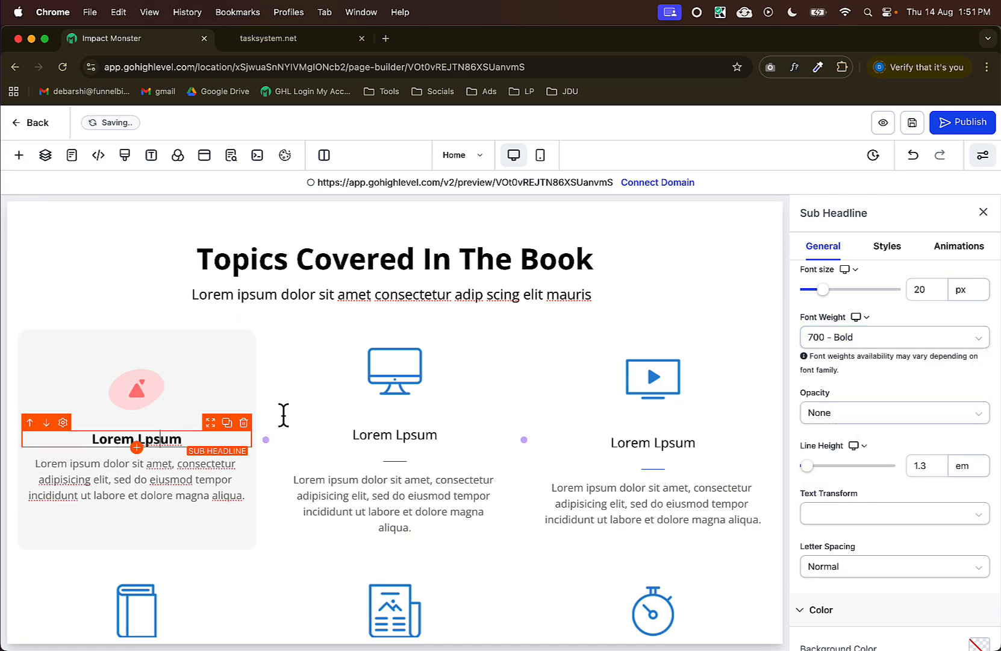
Set the font size of the first column's sub headline to 24 px.
{"action": "scroll", "coordinate": [883, 425], "scroll_direction": "down", "scroll_amount": 1}
{"action": "scroll", "coordinate": [880, 433], "scroll_direction": "up", "scroll_amount": 3}
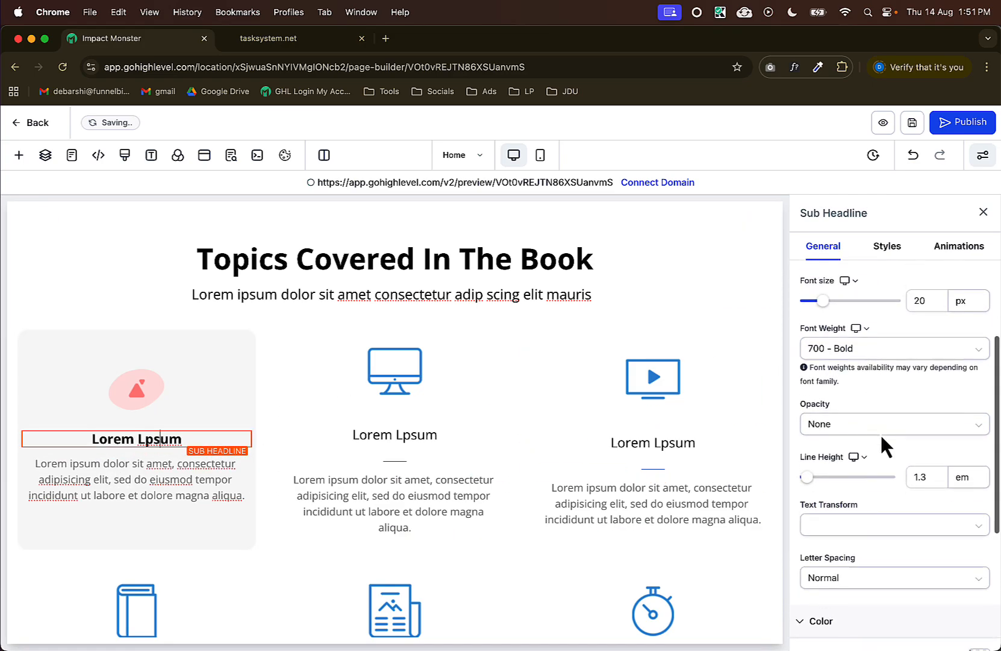
{"action": "left_click_drag", "start_coordinate": [823, 351], "coordinate": [826, 350]}
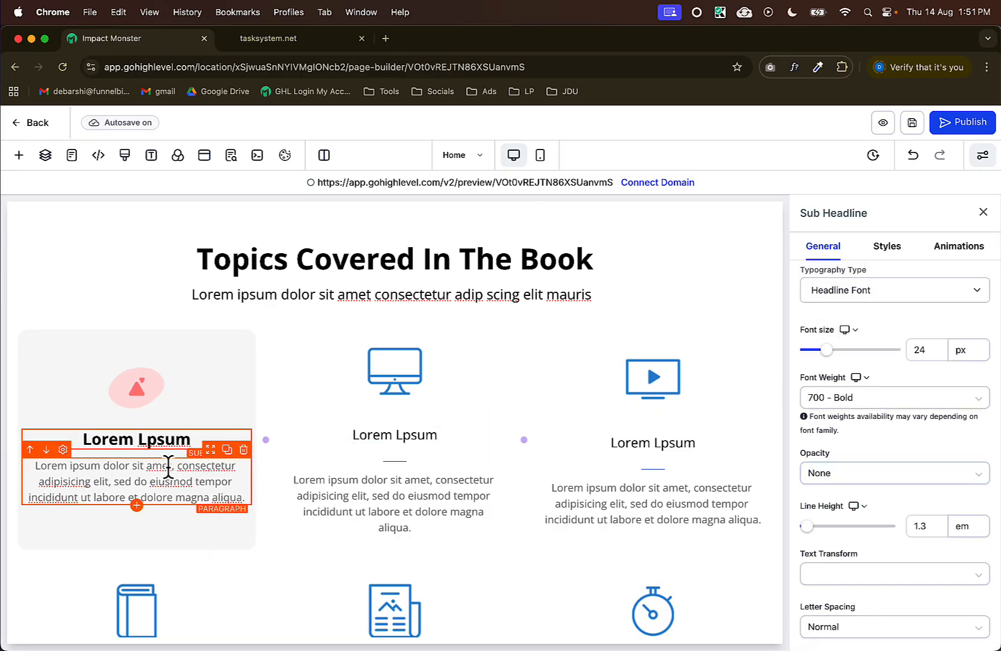
Give the first column's paragraph the custom color #333333 and a font size of 18 px.
{"action": "left_click", "coordinate": [141, 481]}
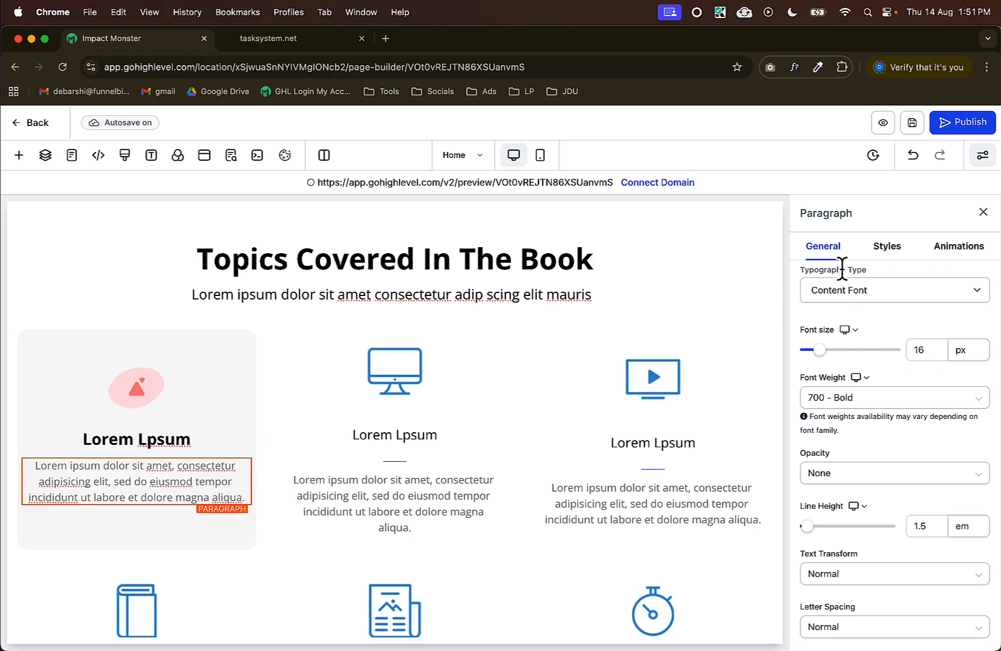
{"action": "scroll", "coordinate": [916, 464], "scroll_direction": "down", "scroll_amount": 5}
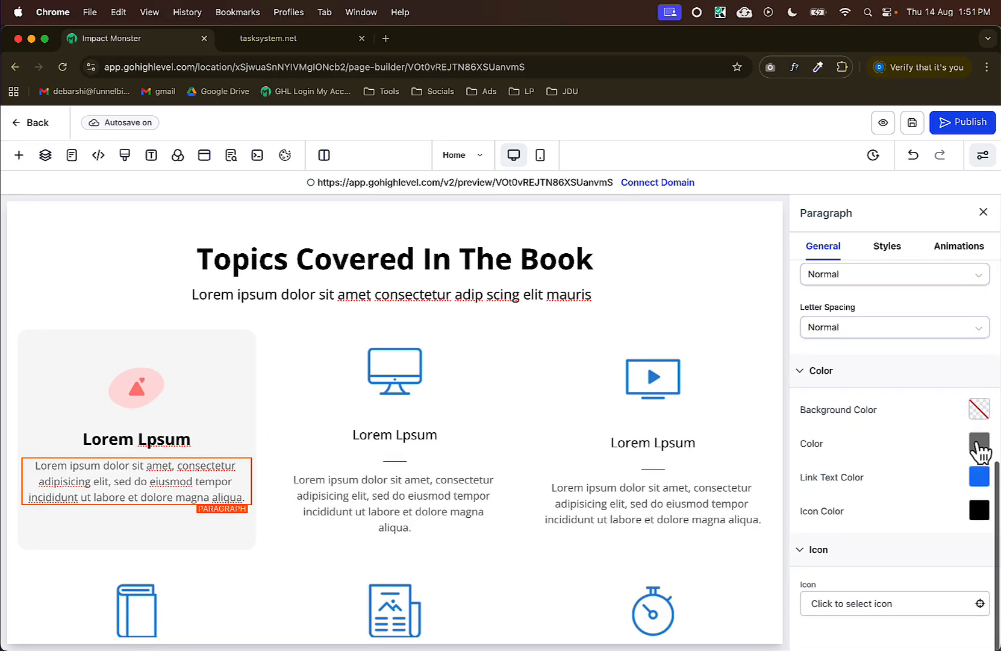
{"action": "left_click", "coordinate": [978, 446]}
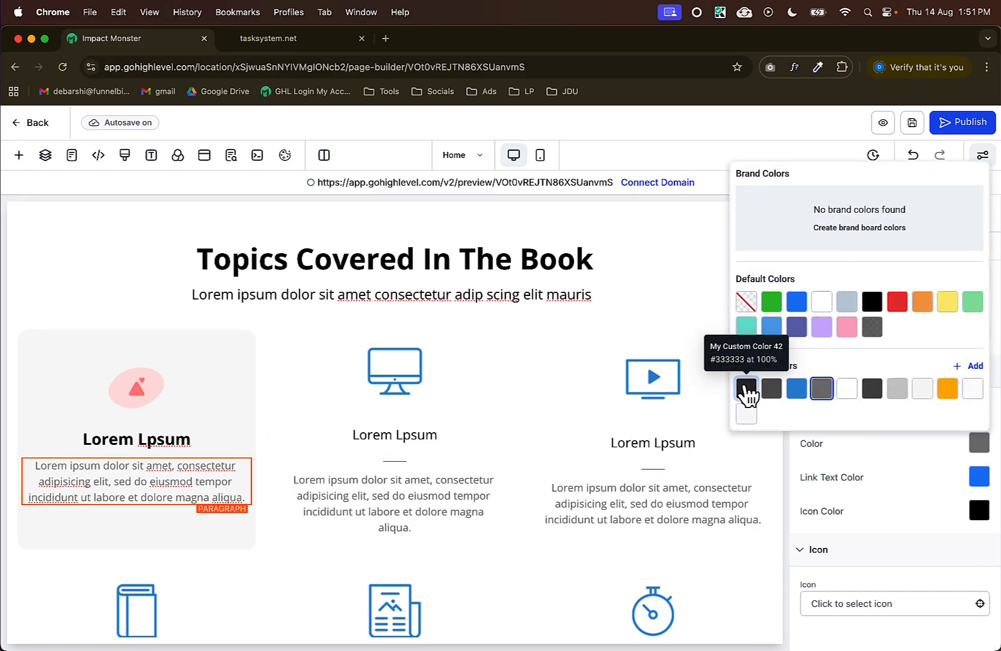
{"action": "left_click", "coordinate": [748, 391]}
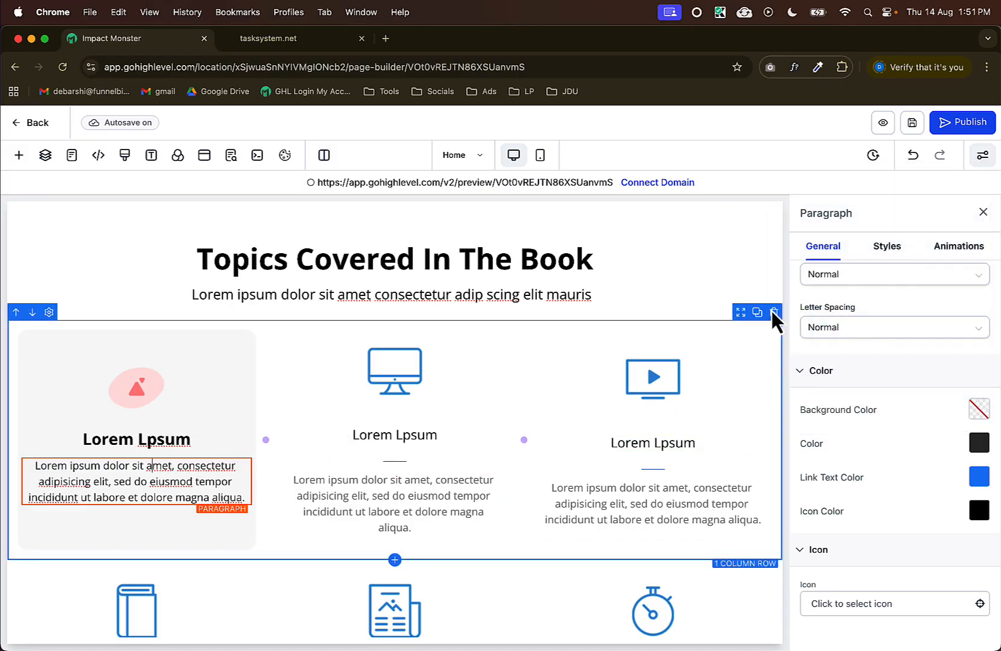
{"action": "scroll", "coordinate": [912, 403], "scroll_direction": "up", "scroll_amount": 6}
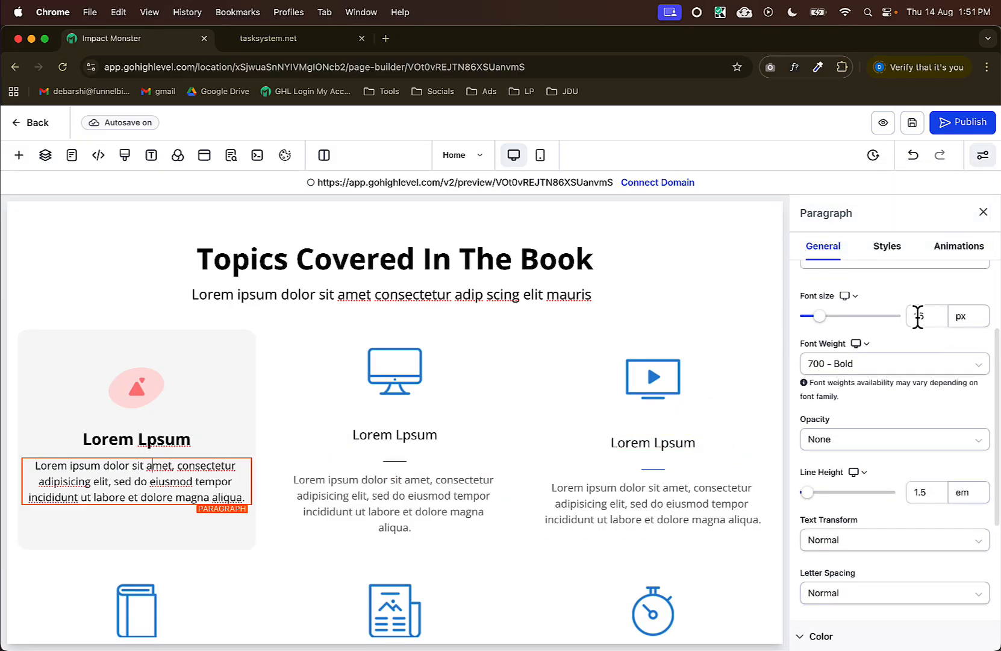
{"action": "double_click", "coordinate": [917, 315]}
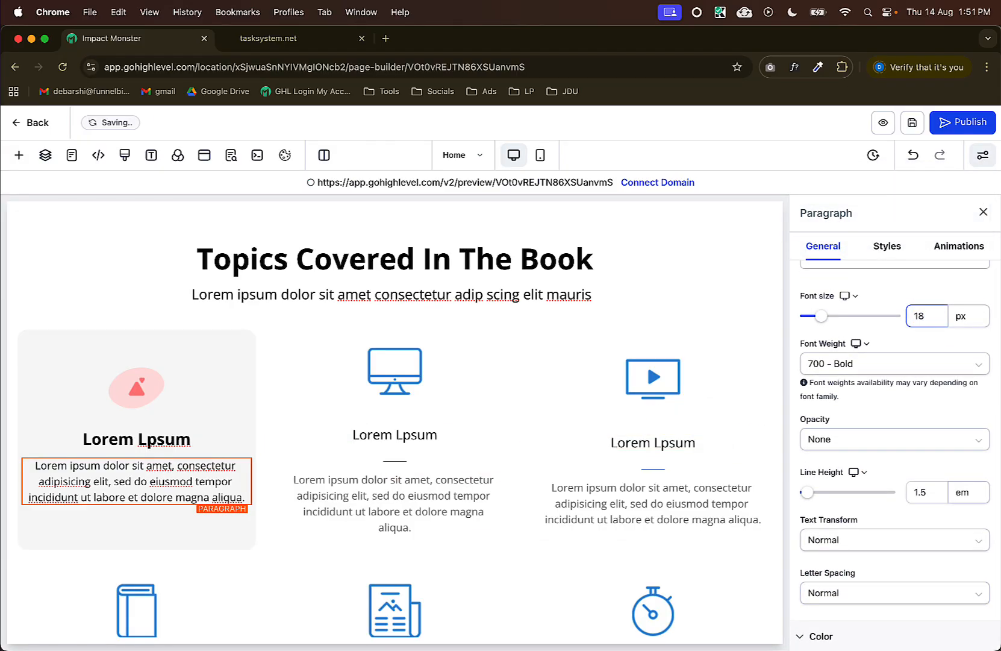
{"action": "left_click", "coordinate": [131, 313]}
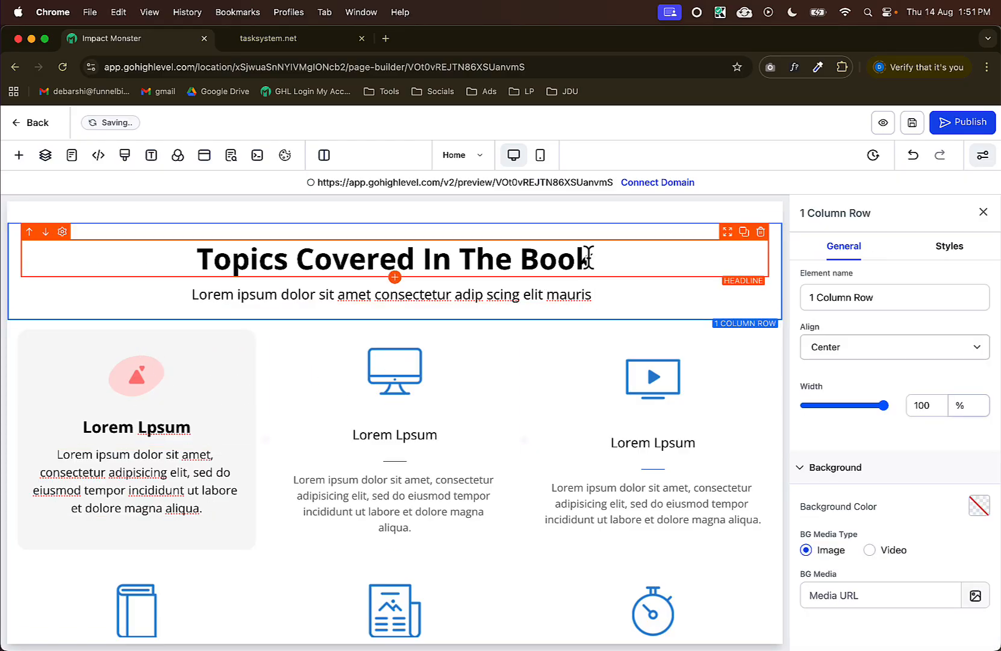
Check the first card's title in Figma and replace the first column's sub headline text in Chrome with "Innovative Ideas".
{"action": "key", "text": "super+Tab"}
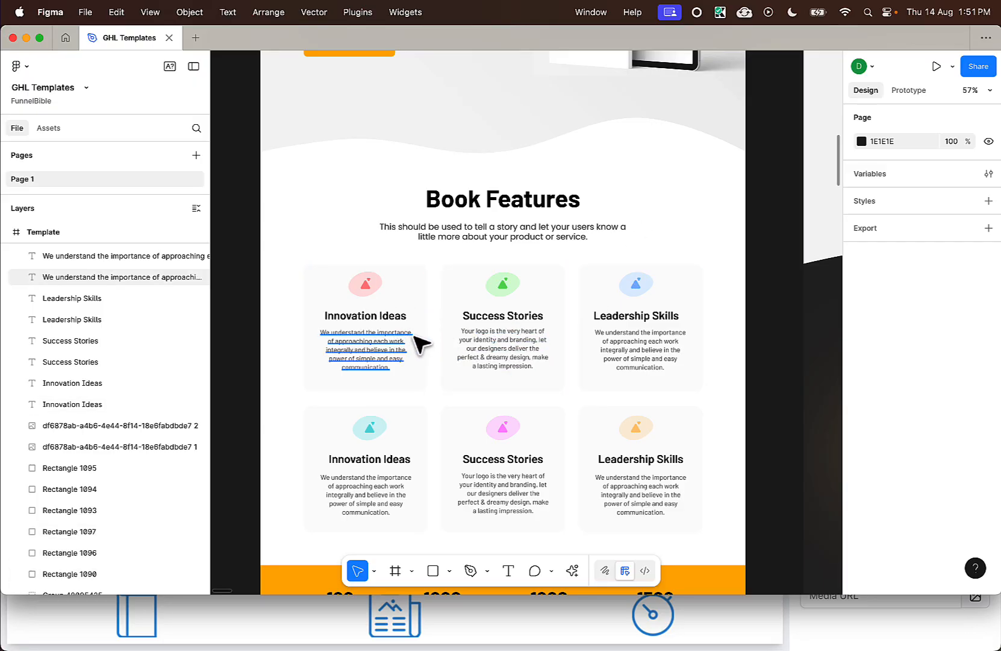
{"action": "key", "text": "super+Tab"}
{"action": "double_click", "coordinate": [111, 428]}
{"action": "left_click", "coordinate": [113, 427]}
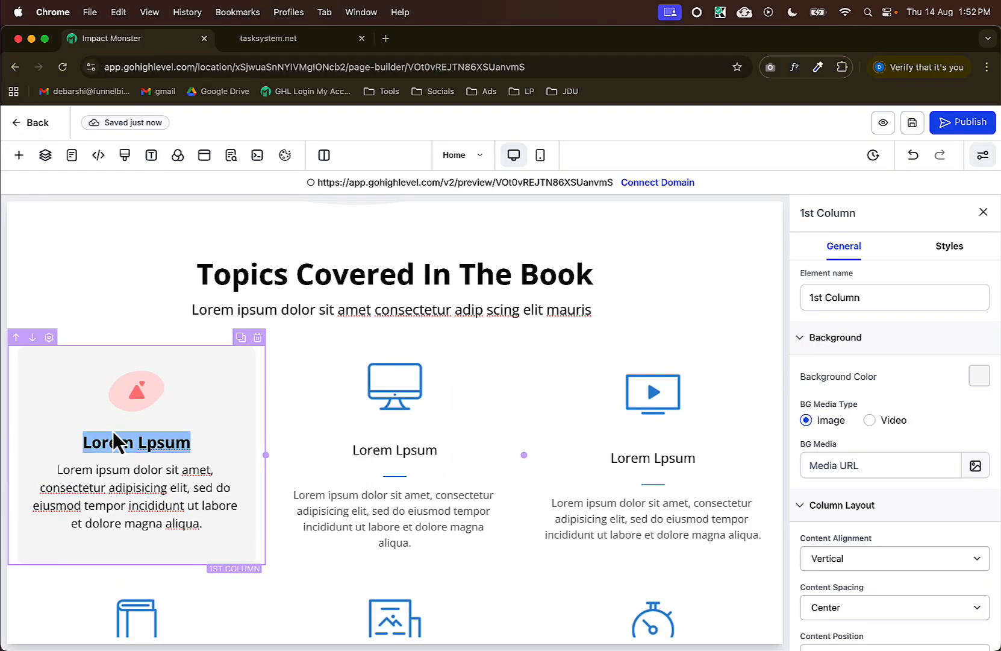
{"action": "key", "text": "BackSpace"}
{"action": "type", "text": "In"}
{"action": "type", "text": "novative Ideas"}
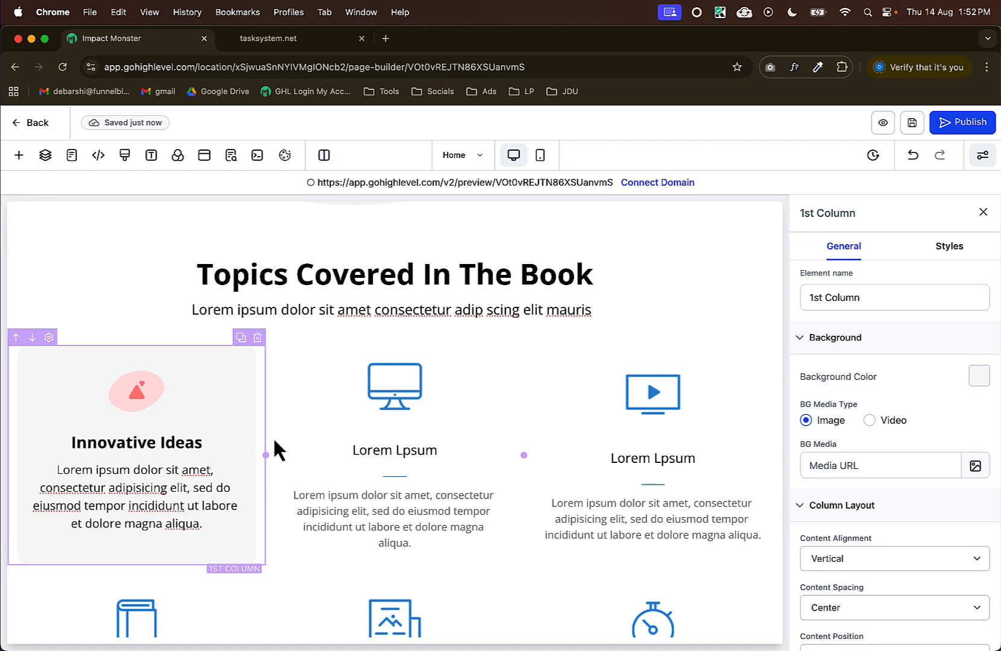
{"action": "left_click", "coordinate": [272, 322]}
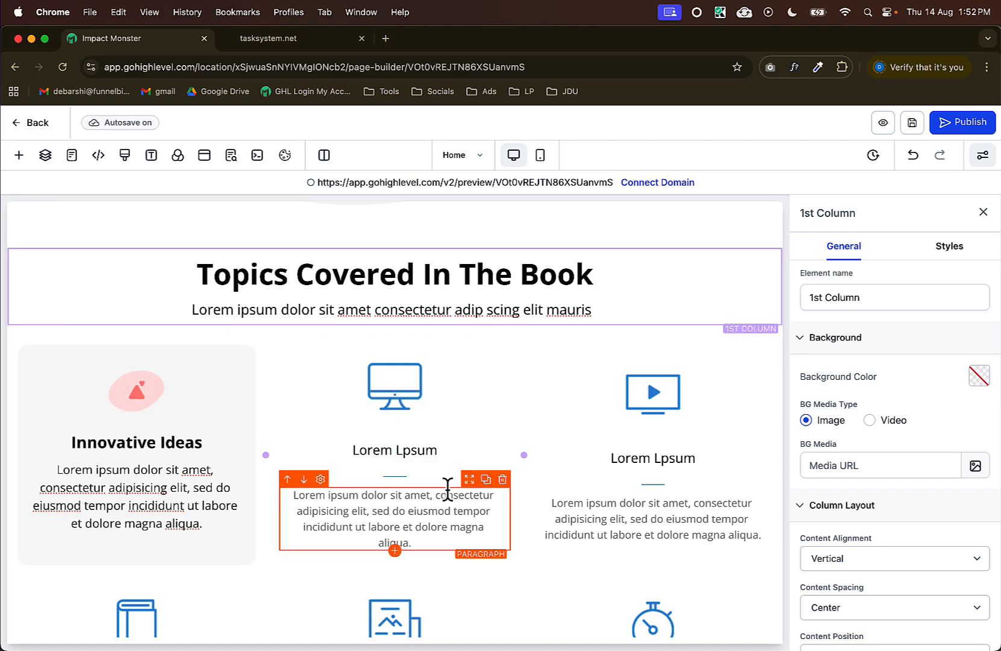
Compare both rows of cards in the Topics Covered section with the Book Features cards in Figma, and return to Chrome.
{"action": "scroll", "coordinate": [252, 297], "scroll_direction": "down", "scroll_amount": 3}
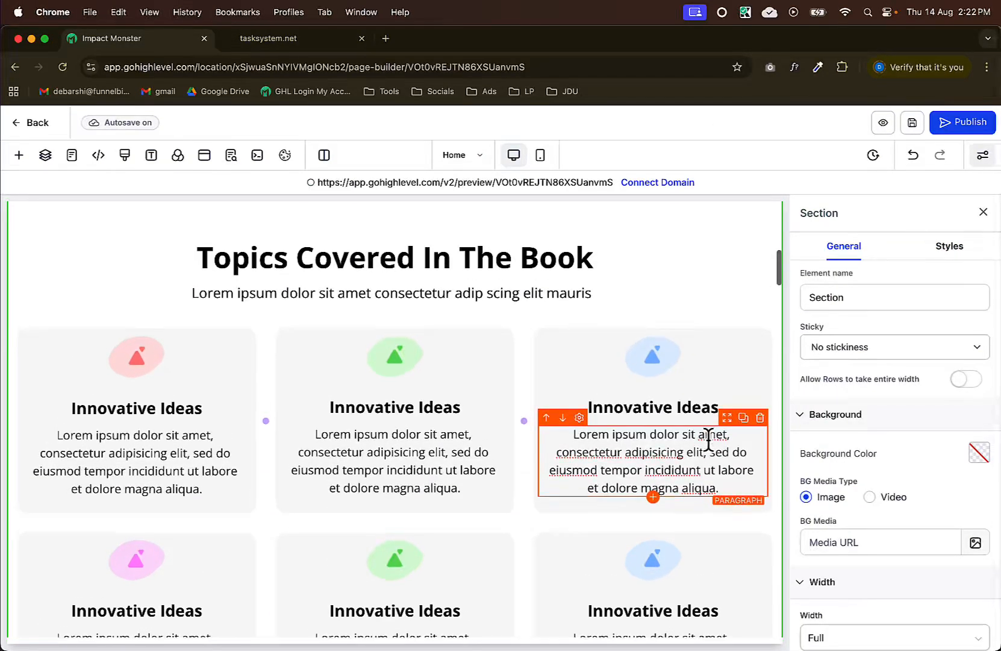
{"action": "scroll", "coordinate": [708, 439], "scroll_direction": "up", "scroll_amount": 1}
{"action": "scroll", "coordinate": [166, 242], "scroll_direction": "down", "scroll_amount": 1}
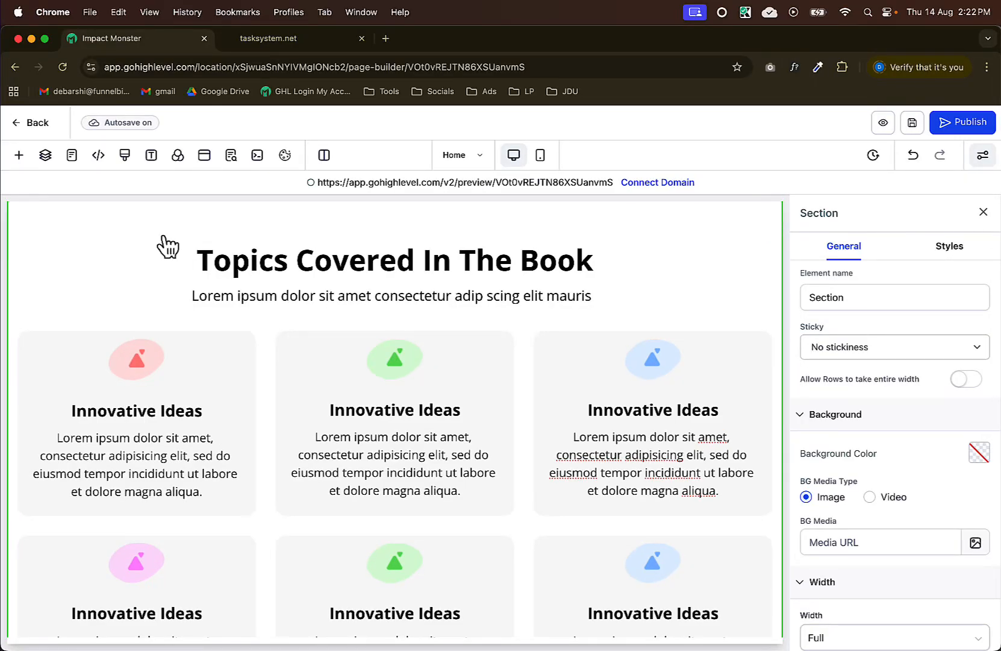
{"action": "key", "text": "super+Tab"}
{"action": "scroll", "coordinate": [594, 348], "scroll_direction": "down", "scroll_amount": 1}
{"action": "scroll", "coordinate": [594, 348], "scroll_direction": "right", "scroll_amount": 1}
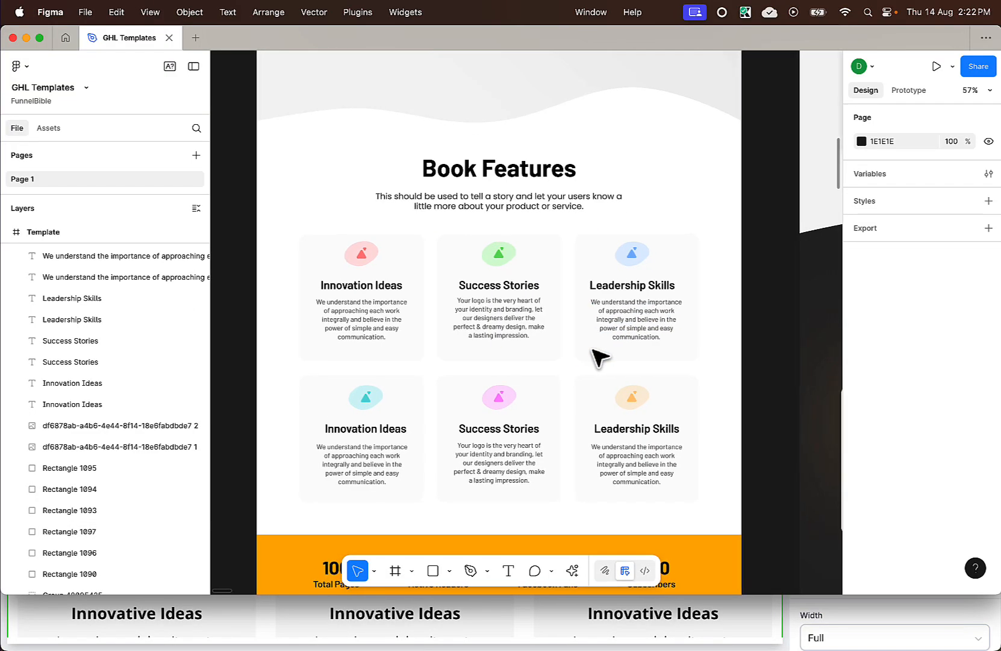
{"action": "scroll", "coordinate": [448, 313], "scroll_direction": "up", "scroll_amount": 2}
{"action": "key", "text": "super+Tab"}
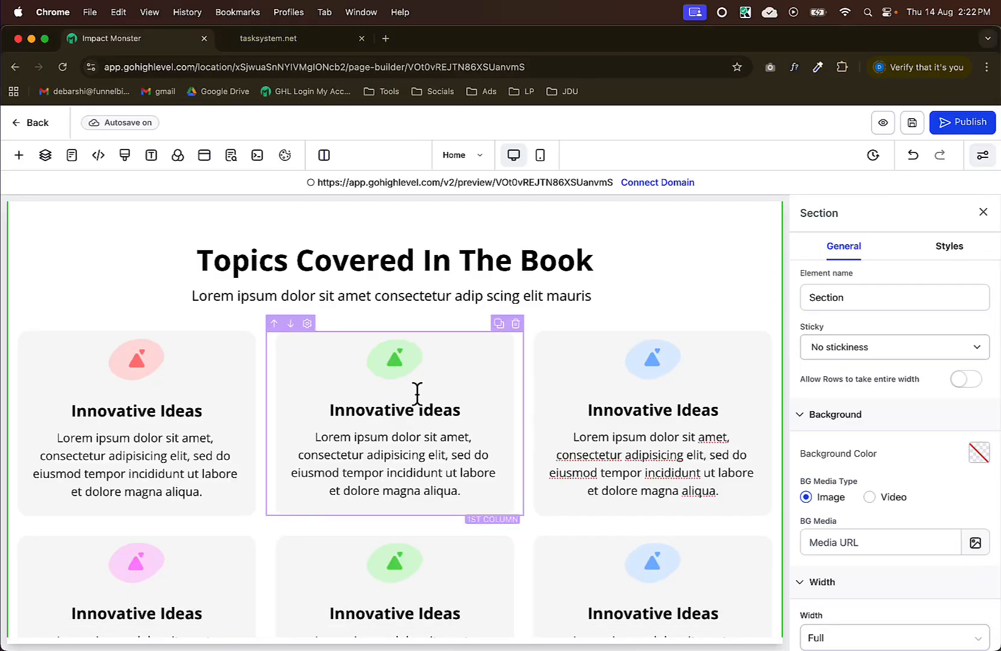
{"action": "scroll", "coordinate": [303, 488], "scroll_direction": "down", "scroll_amount": 2}
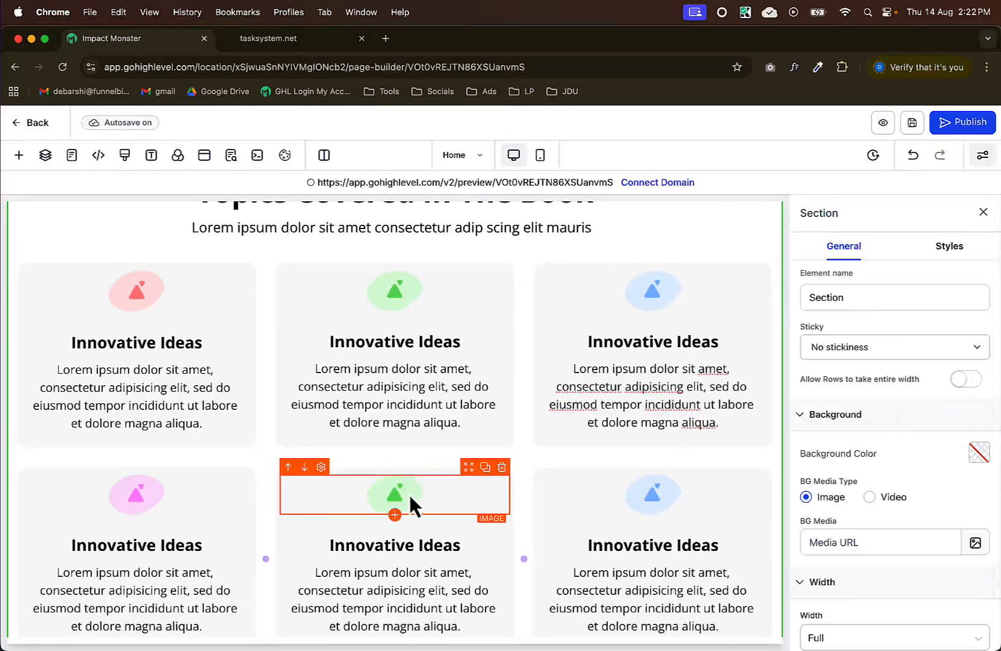
Examine the image and sub headline elements of several cards and their settings.
{"action": "left_click", "coordinate": [408, 493]}
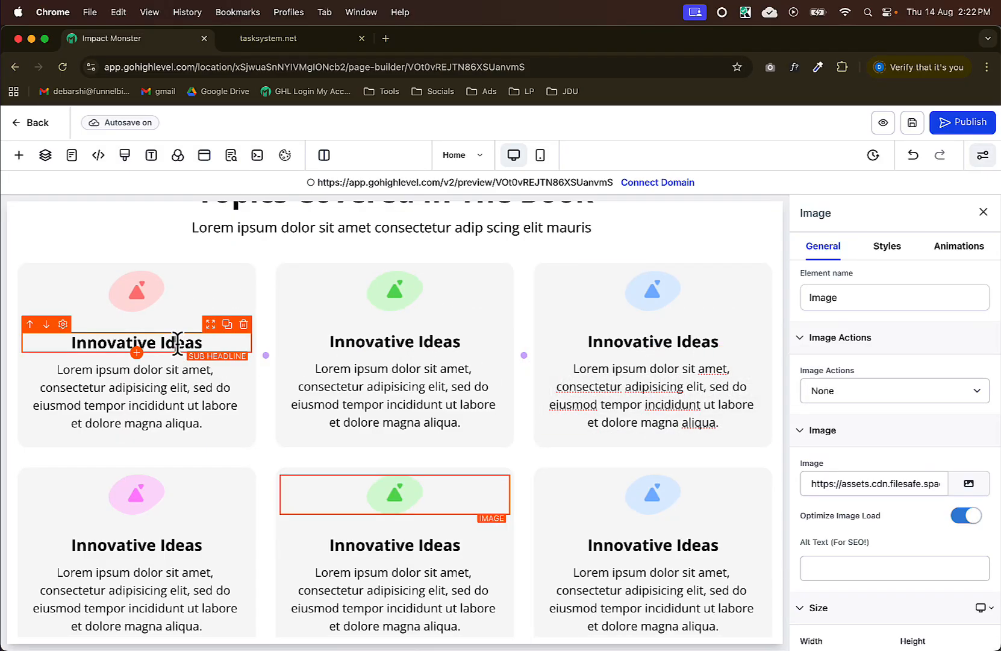
{"action": "left_click", "coordinate": [177, 343]}
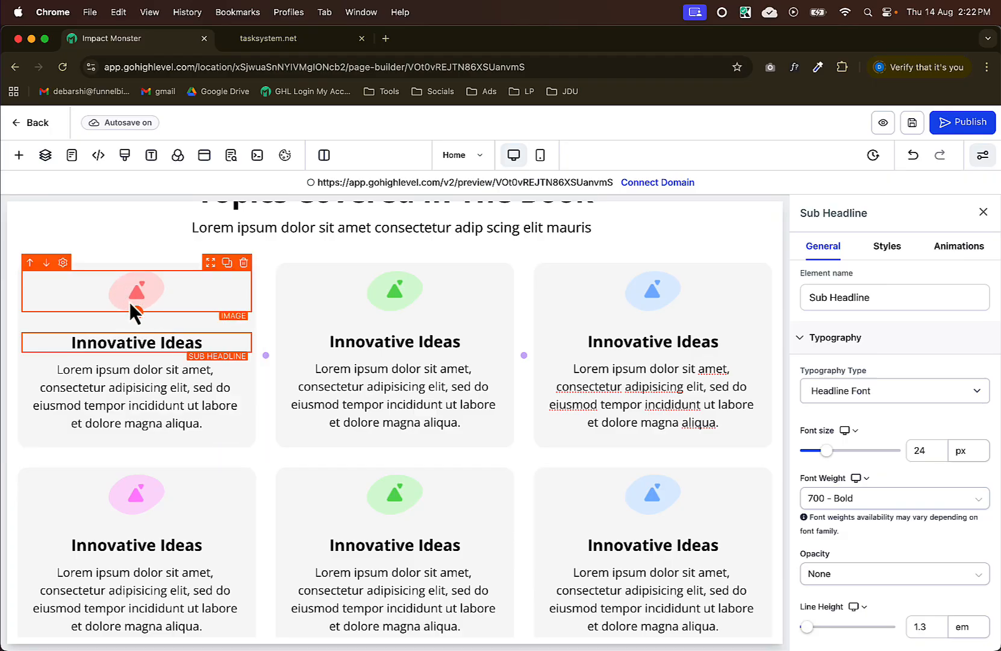
{"action": "left_click", "coordinate": [92, 269]}
{"action": "left_click", "coordinate": [129, 341]}
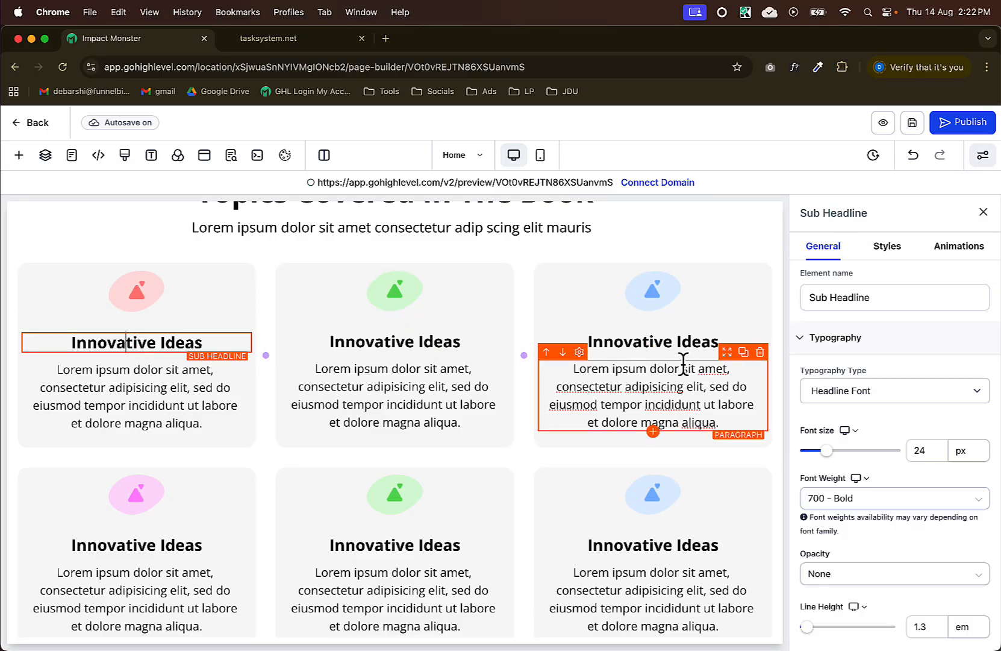
{"action": "left_click", "coordinate": [396, 342]}
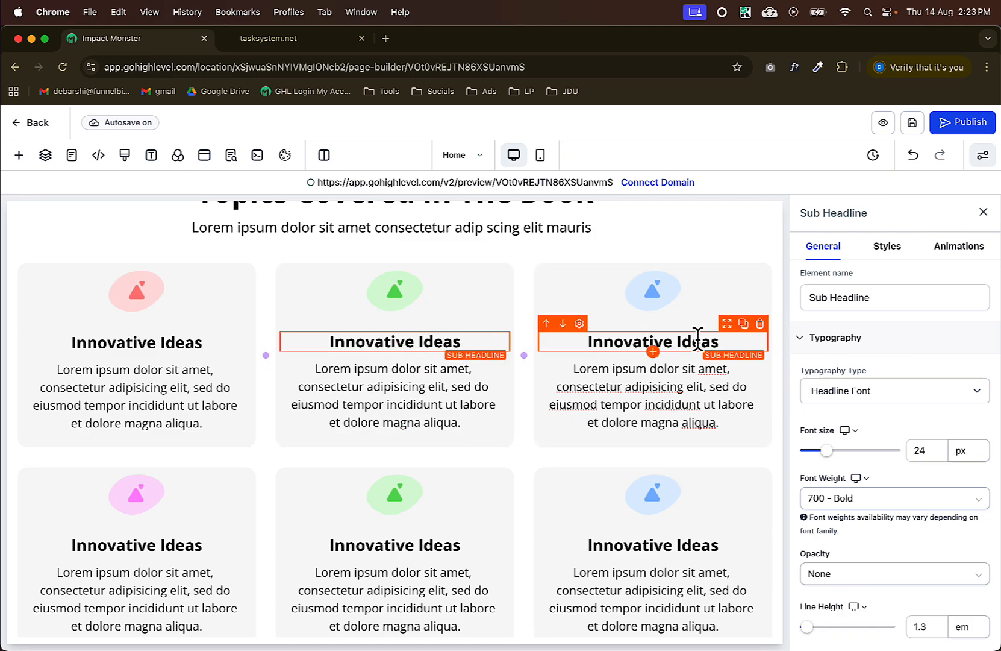
{"action": "left_click", "coordinate": [162, 342]}
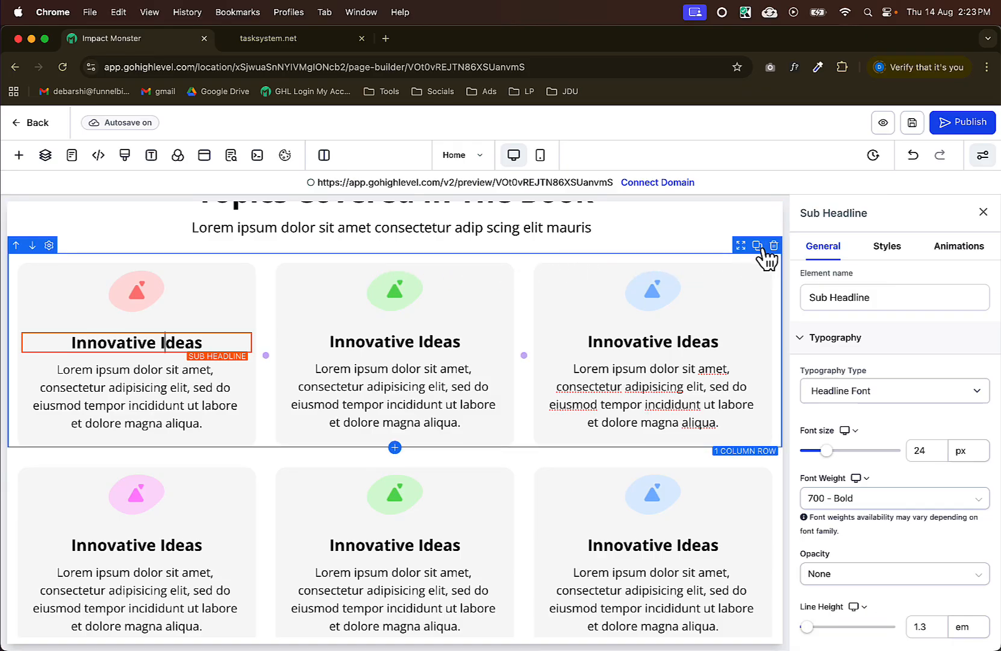
Duplicate the first row of three cards and delete the surplus row.
{"action": "scroll", "coordinate": [510, 507], "scroll_direction": "down", "scroll_amount": 3}
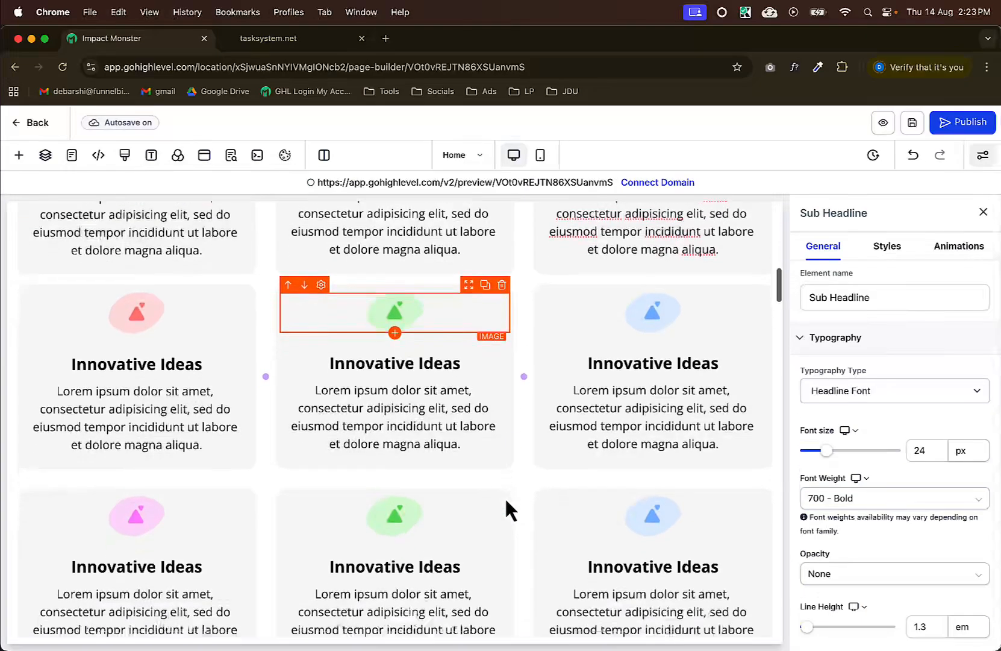
{"action": "key", "text": "super+Tab"}
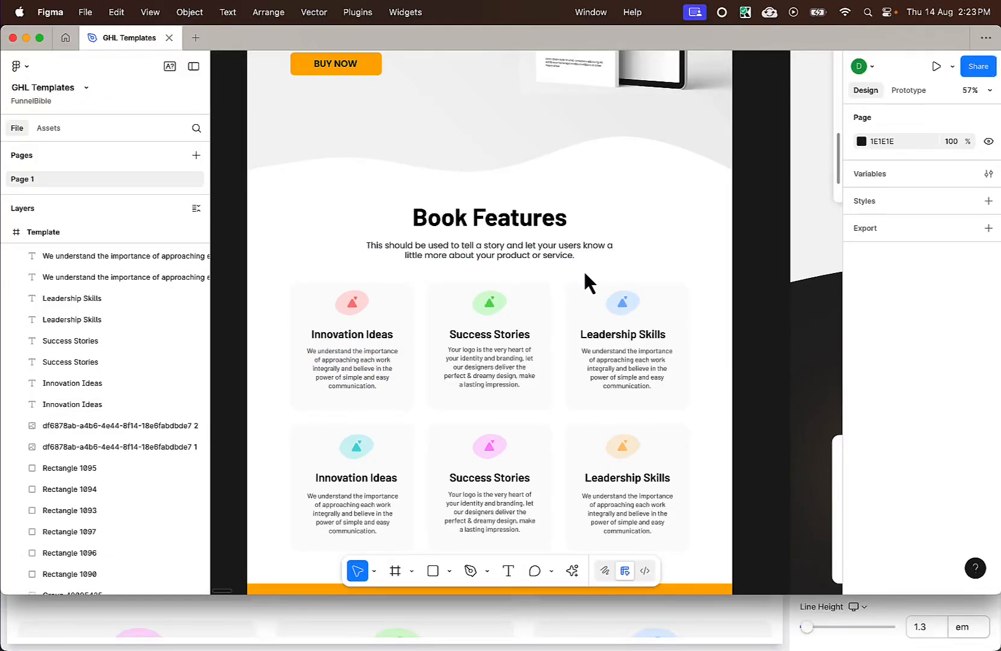
{"action": "scroll", "coordinate": [526, 468], "scroll_direction": "down", "scroll_amount": 2}
{"action": "scroll", "coordinate": [526, 469], "scroll_direction": "up", "scroll_amount": 1}
{"action": "key", "text": "super+Tab"}
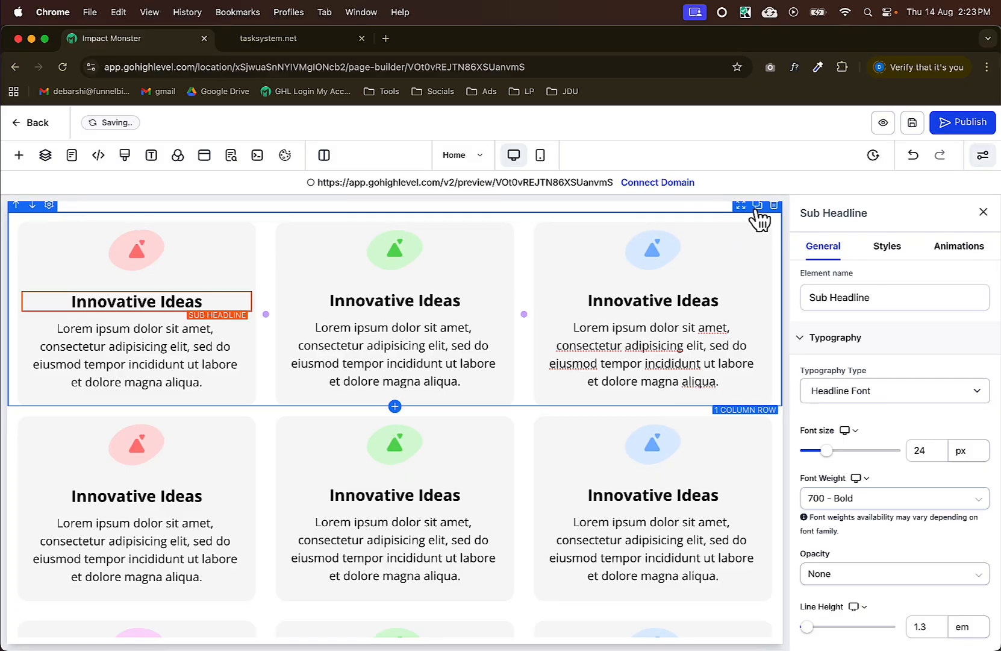
{"action": "left_click", "coordinate": [775, 205]}
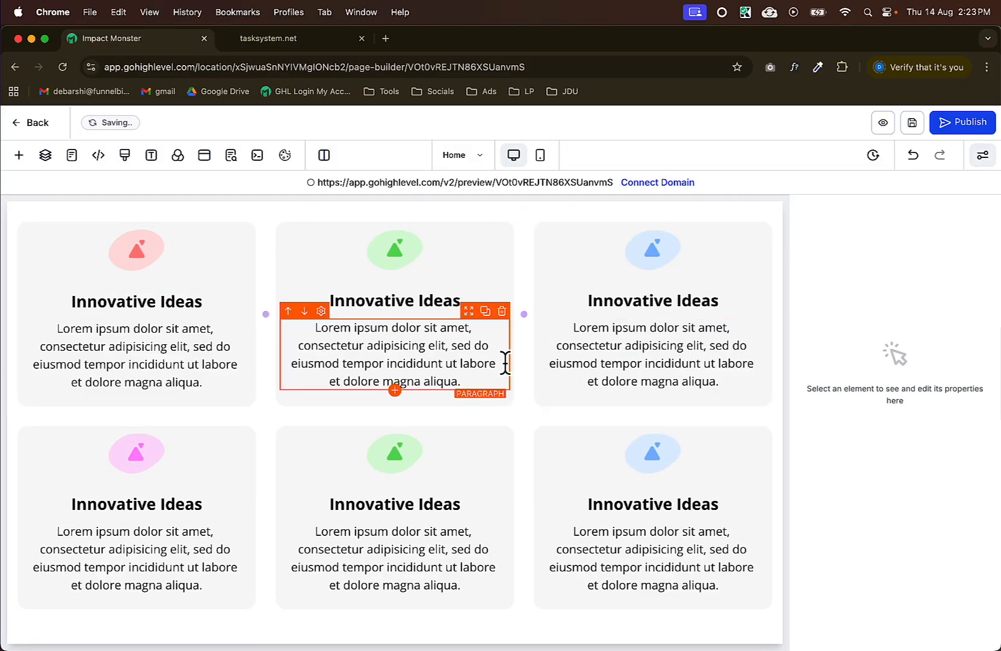
Review the two card rows, look at the orange statistics band below Book Features in Figma, and return to Chrome.
{"action": "scroll", "coordinate": [458, 398], "scroll_direction": "up", "scroll_amount": 3}
{"action": "scroll", "coordinate": [427, 401], "scroll_direction": "up", "scroll_amount": 1}
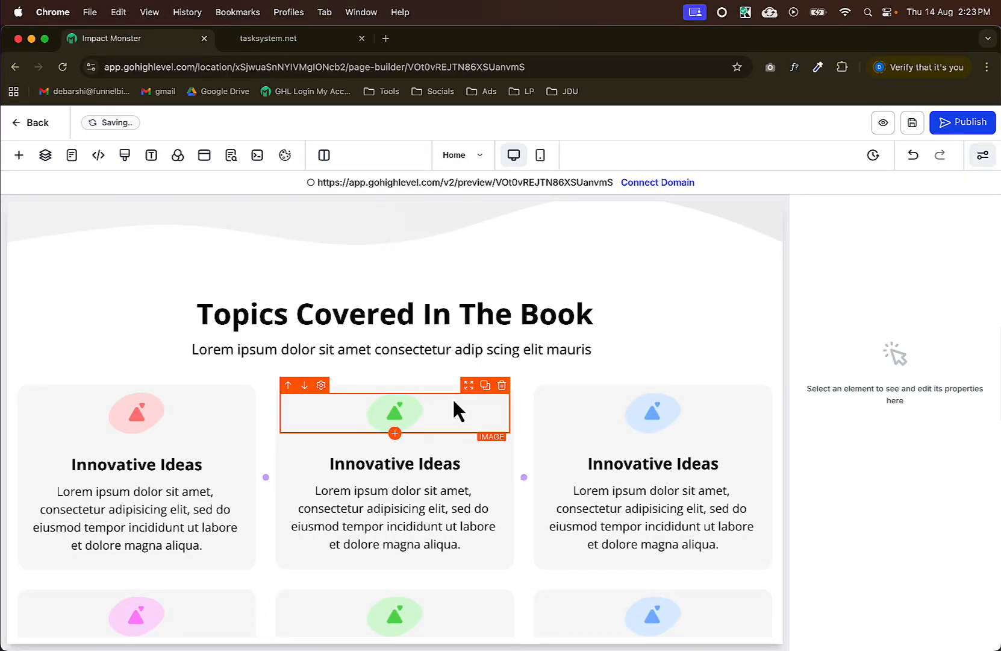
{"action": "scroll", "coordinate": [97, 402], "scroll_direction": "down", "scroll_amount": 2}
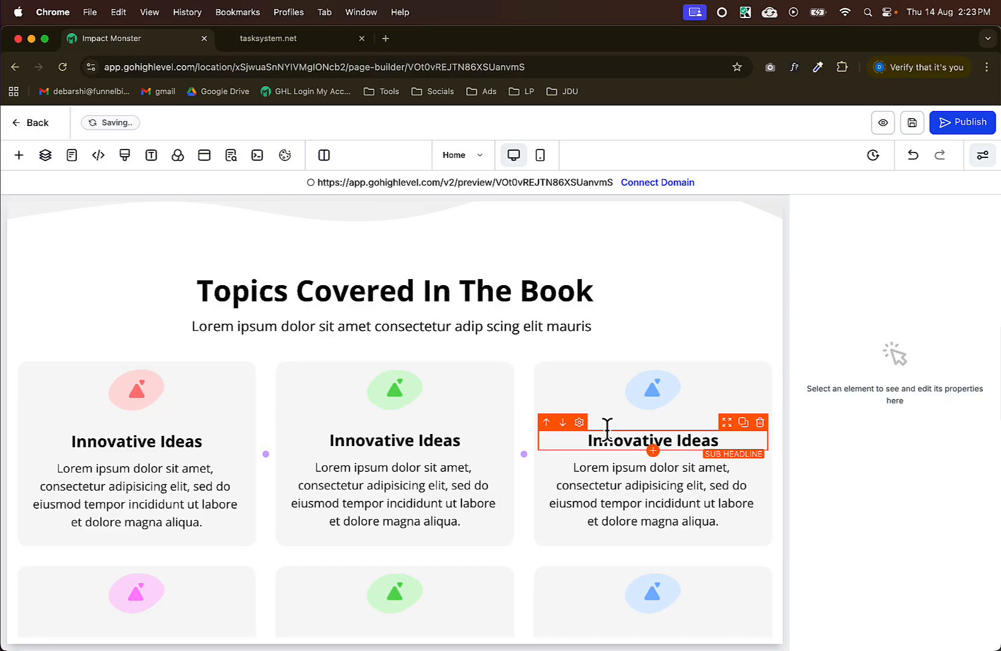
{"action": "scroll", "coordinate": [614, 434], "scroll_direction": "down", "scroll_amount": 4}
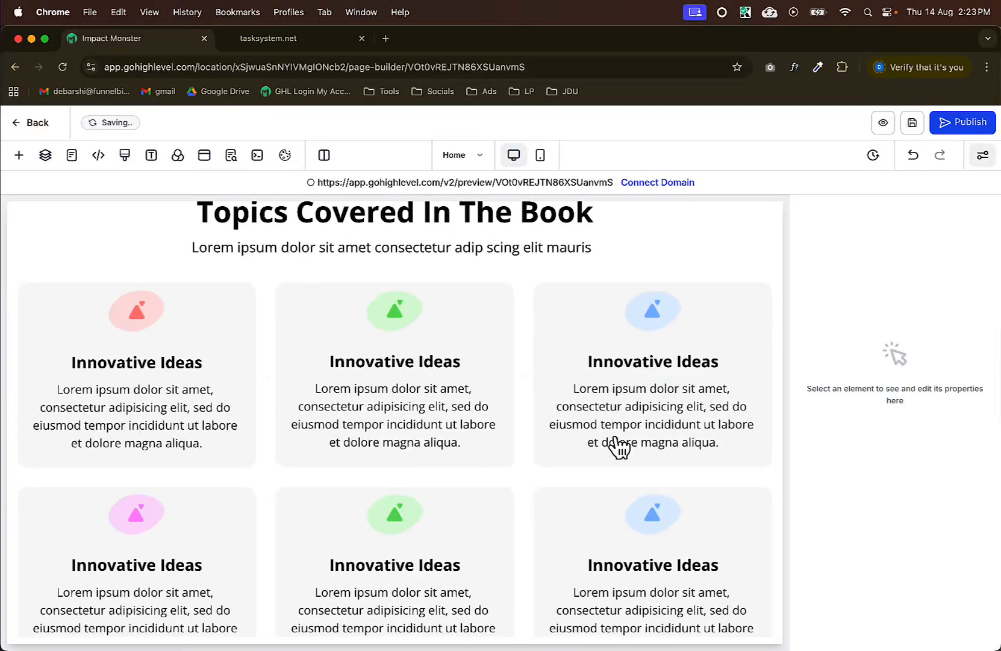
{"action": "key", "text": "super+Tab"}
{"action": "scroll", "coordinate": [592, 445], "scroll_direction": "down", "scroll_amount": 5}
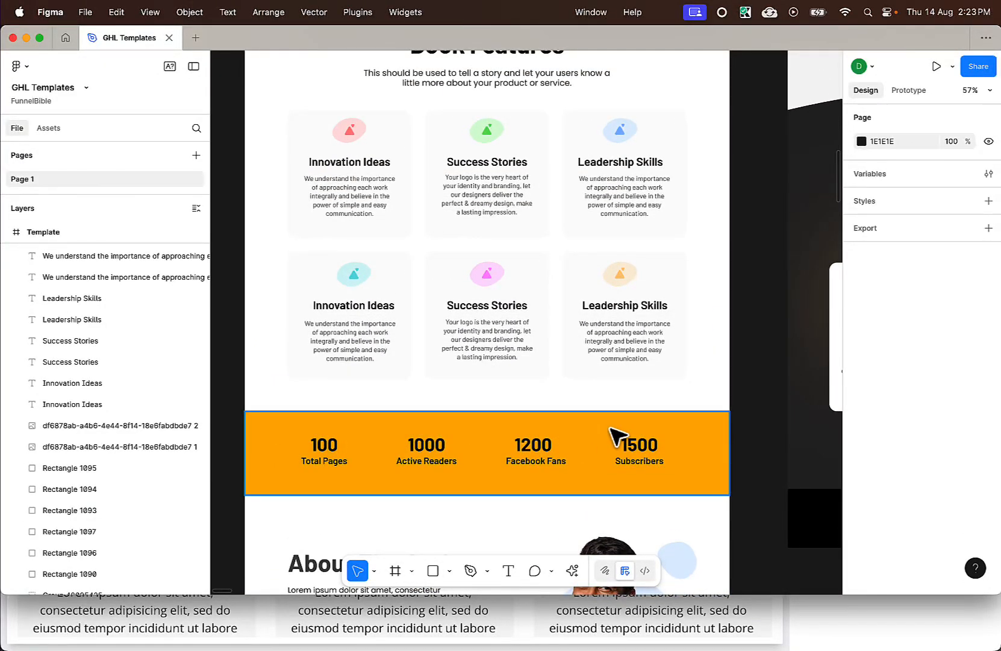
{"action": "key", "text": "space"}
{"action": "key", "text": "super+Tab"}
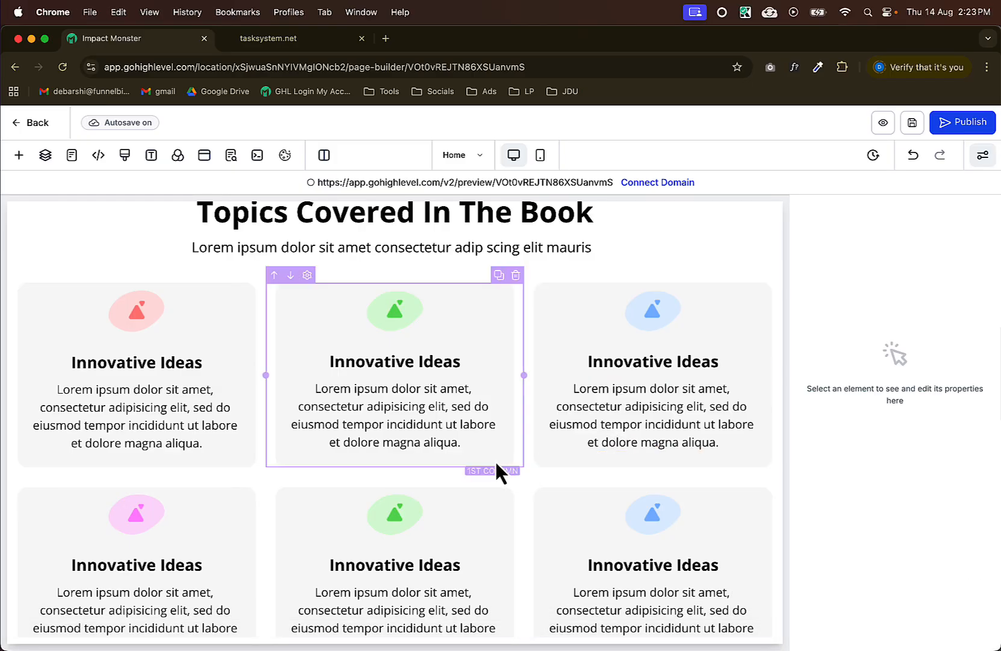
Check the orange statistics band in Figma, return to Chrome and set the statistics section's background to the custom orange #ffbb00ff.
{"action": "scroll", "coordinate": [495, 459], "scroll_direction": "down", "scroll_amount": 5}
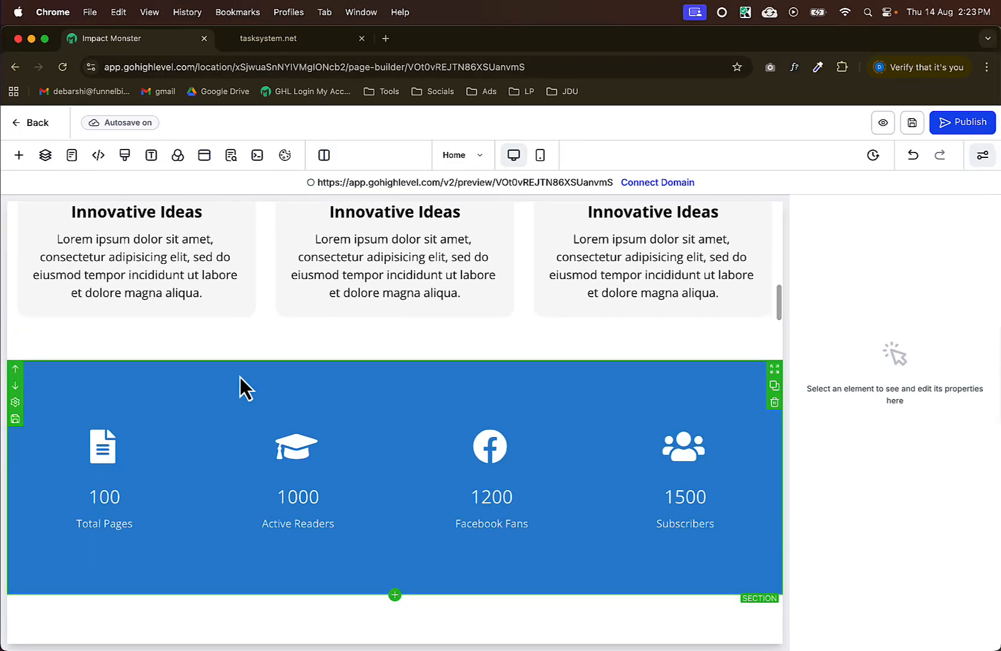
{"action": "left_click", "coordinate": [240, 377]}
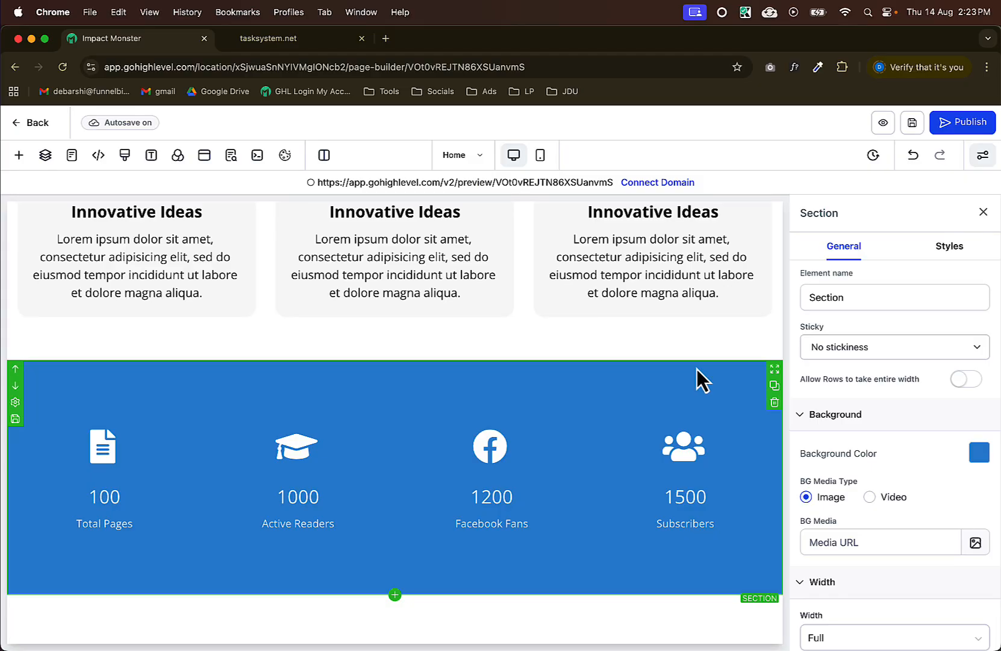
{"action": "key", "text": "super+Tab"}
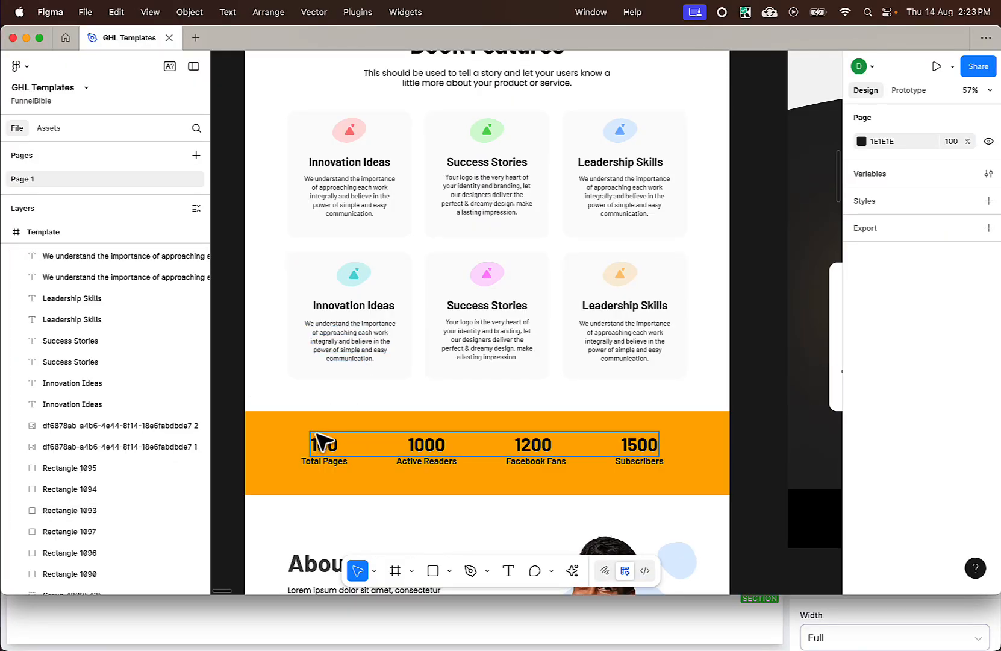
{"action": "key", "text": "super+Tab"}
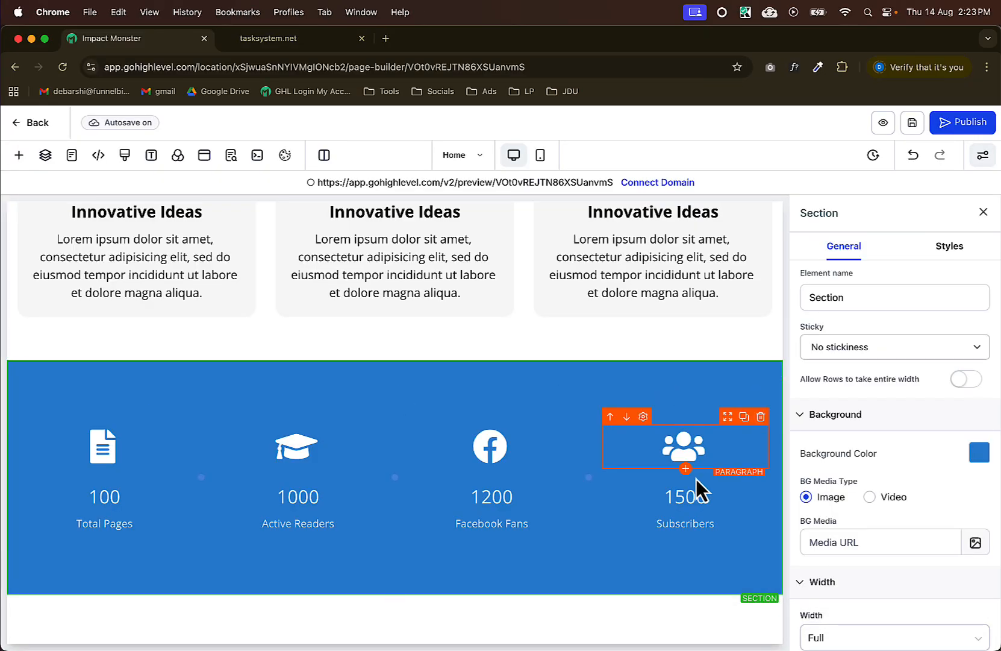
{"action": "key", "text": "super+Tab"}
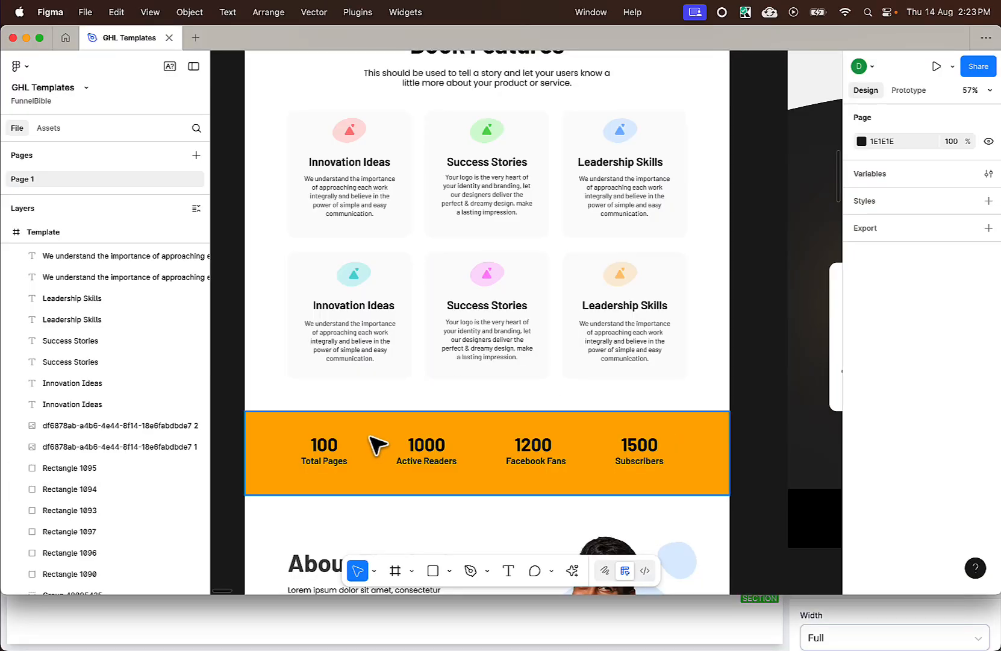
{"action": "key", "text": "super+Tab"}
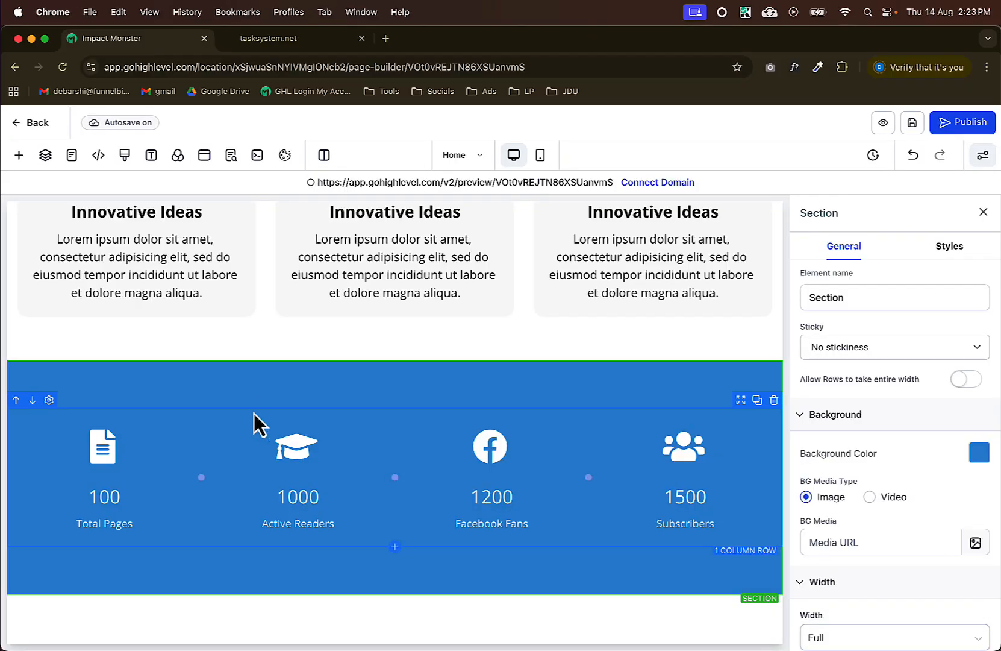
{"action": "left_click", "coordinate": [980, 454]}
{"action": "left_click", "coordinate": [951, 398]}
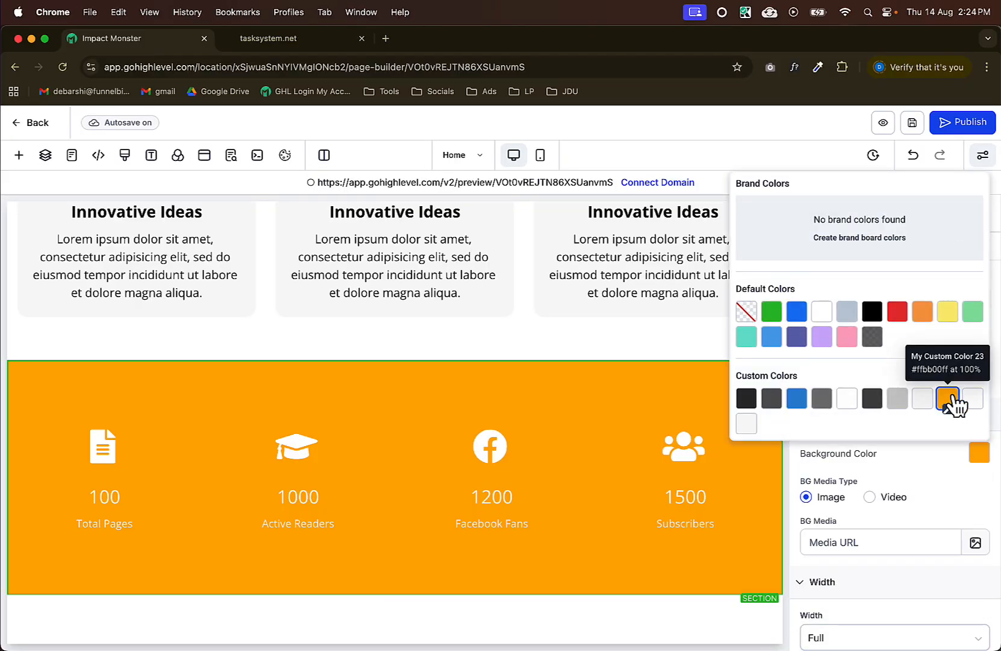
Delete the four icons above the numbers in the statistics section.
{"action": "left_click", "coordinate": [107, 432]}
{"action": "left_click", "coordinate": [143, 429]}
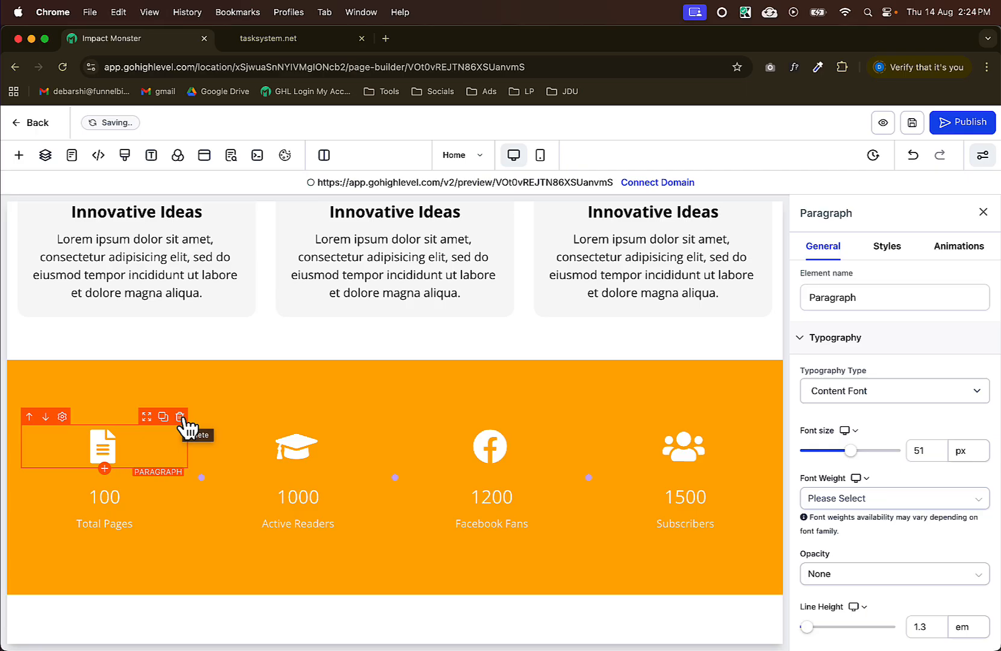
{"action": "left_click", "coordinate": [180, 416]}
{"action": "left_click", "coordinate": [322, 438]}
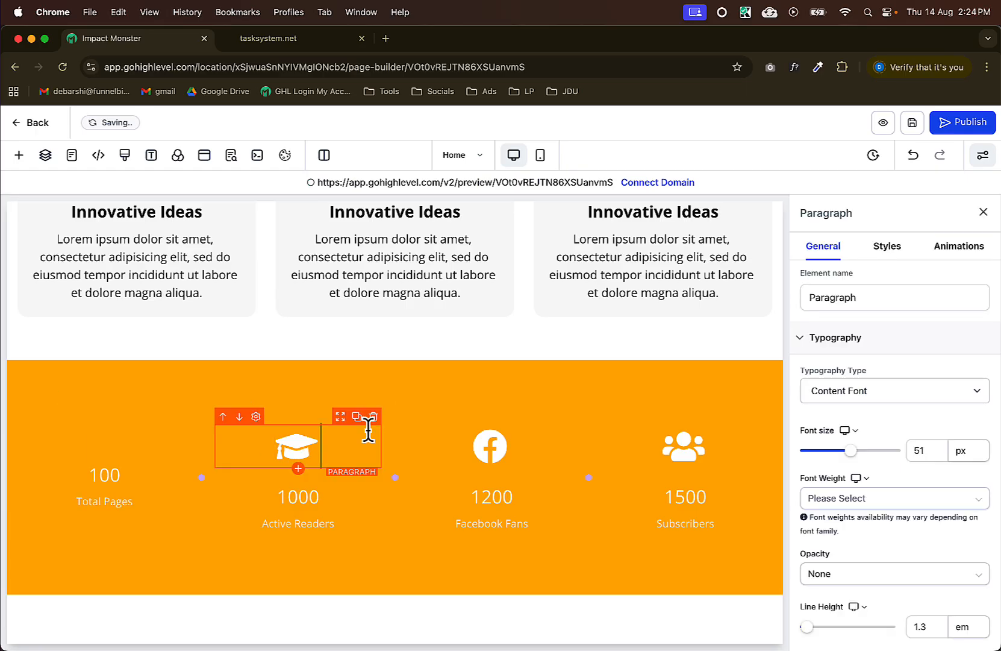
{"action": "left_click", "coordinate": [373, 416]}
{"action": "left_click", "coordinate": [666, 445]}
{"action": "left_click", "coordinate": [760, 417]}
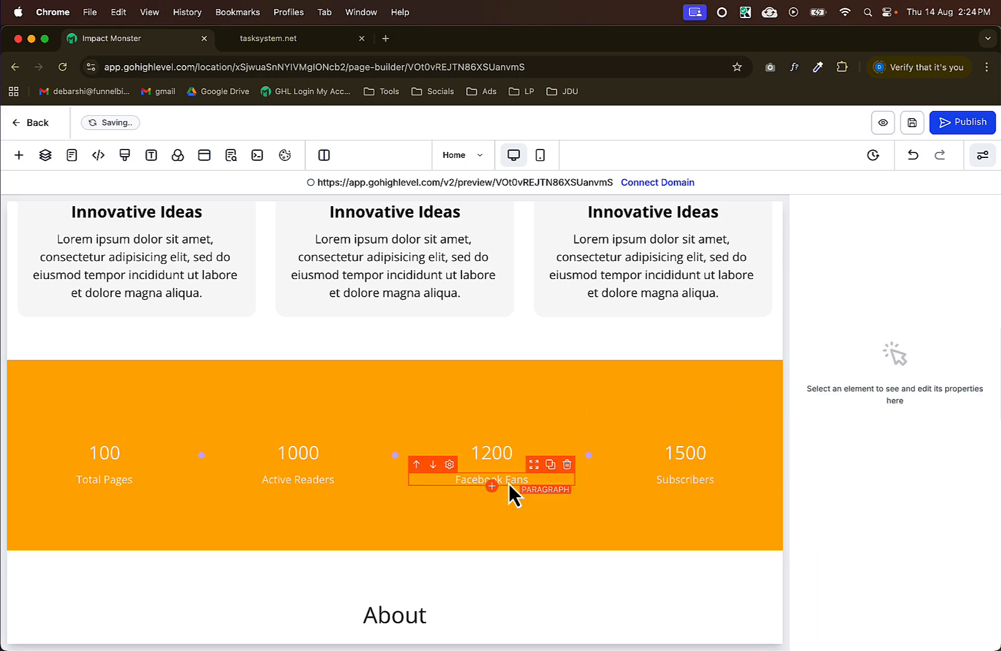
Style the 100 headline above Total Pages with 700 - Bold weight, a much larger font size and black text.
{"action": "left_click", "coordinate": [90, 452]}
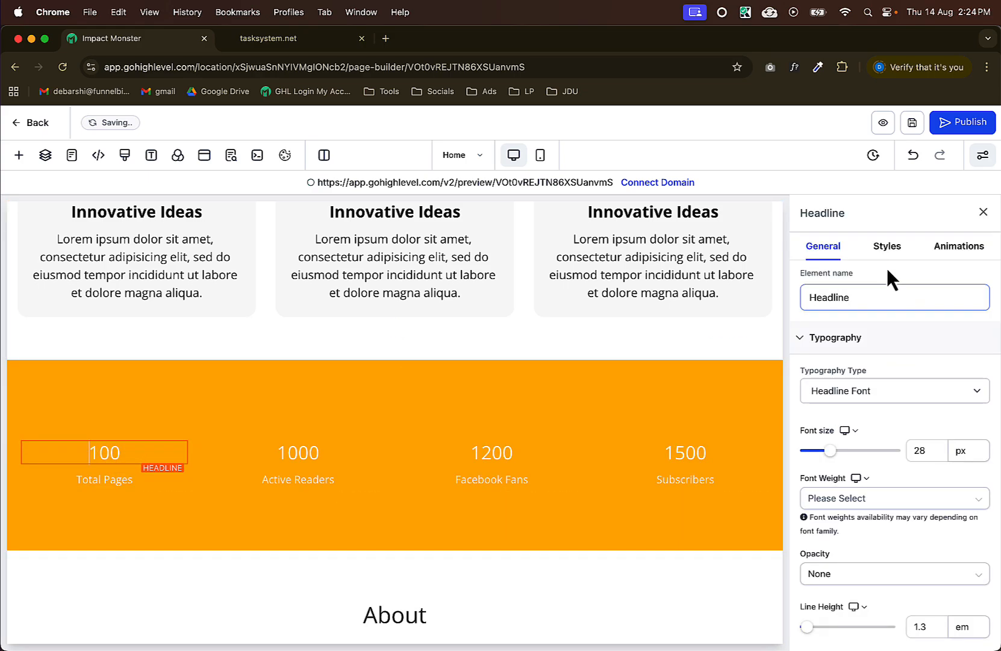
{"action": "scroll", "coordinate": [847, 438], "scroll_direction": "down", "scroll_amount": 3}
{"action": "left_click", "coordinate": [848, 416]}
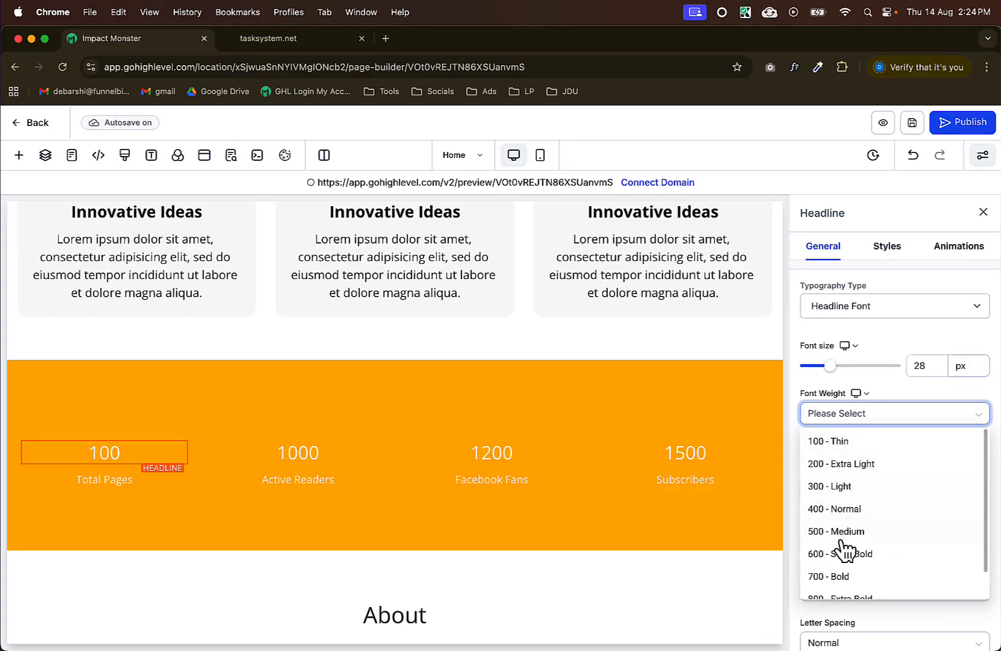
{"action": "left_click", "coordinate": [850, 577]}
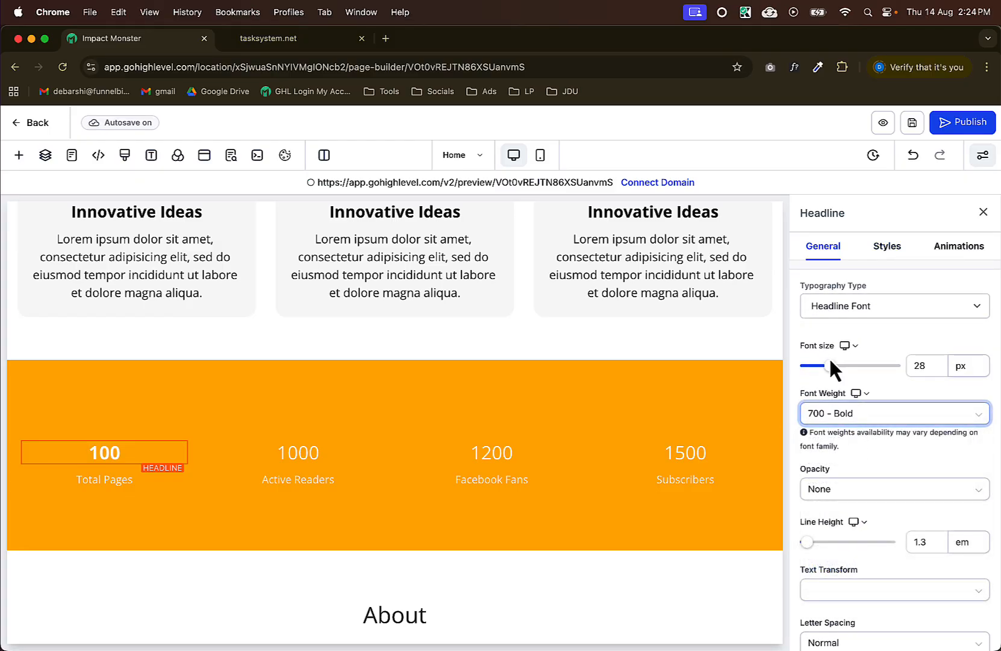
{"action": "left_click_drag", "start_coordinate": [830, 368], "coordinate": [864, 366]}
{"action": "scroll", "coordinate": [916, 520], "scroll_direction": "down", "scroll_amount": 10}
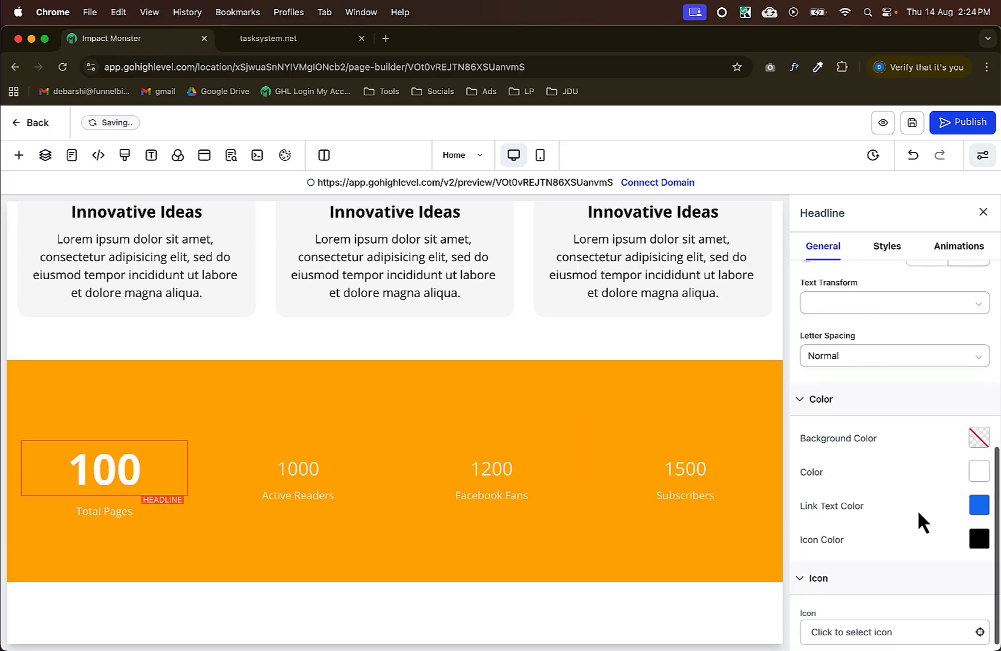
{"action": "left_click", "coordinate": [980, 443]}
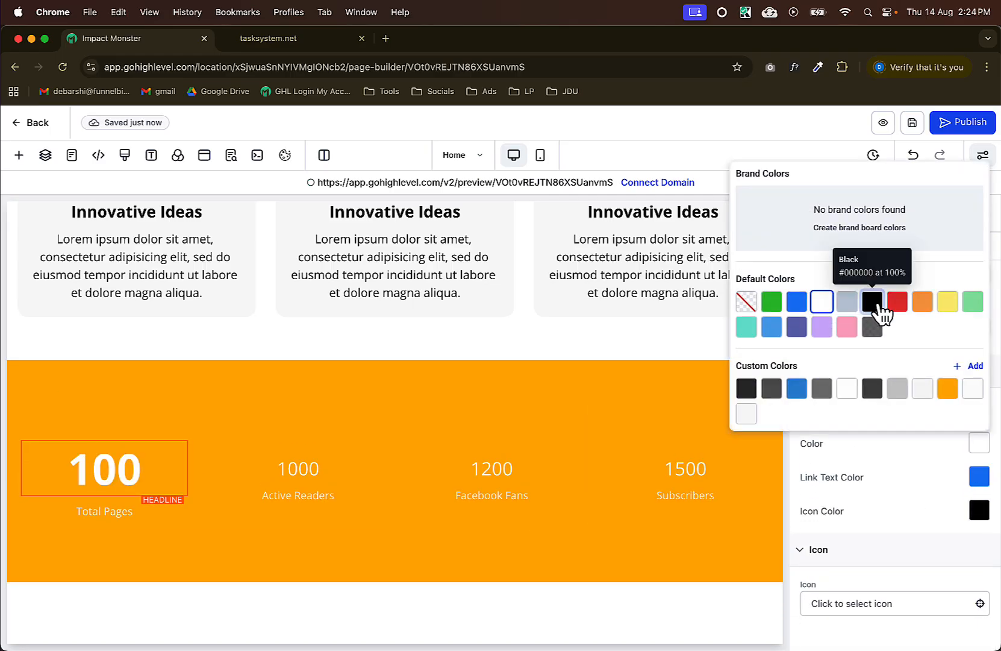
{"action": "left_click", "coordinate": [871, 299]}
Slightly enlarge the Total Pages text and set its color to the custom dark grey #333333.
{"action": "left_click", "coordinate": [120, 512]}
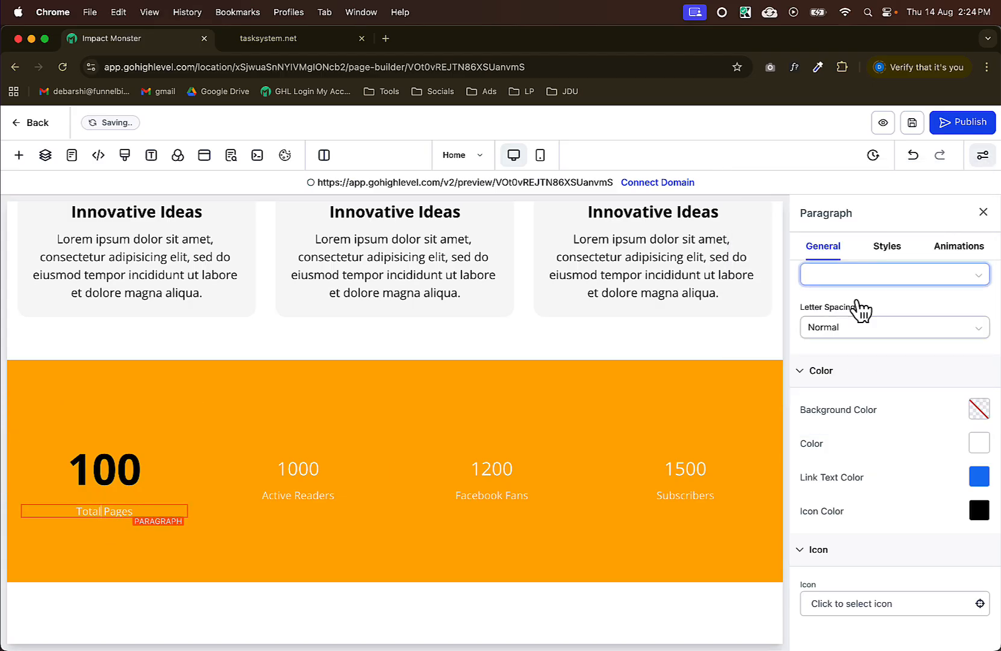
{"action": "scroll", "coordinate": [898, 391], "scroll_direction": "up", "scroll_amount": 7}
{"action": "left_click_drag", "start_coordinate": [817, 453], "coordinate": [831, 459]}
{"action": "scroll", "coordinate": [910, 447], "scroll_direction": "down", "scroll_amount": 6}
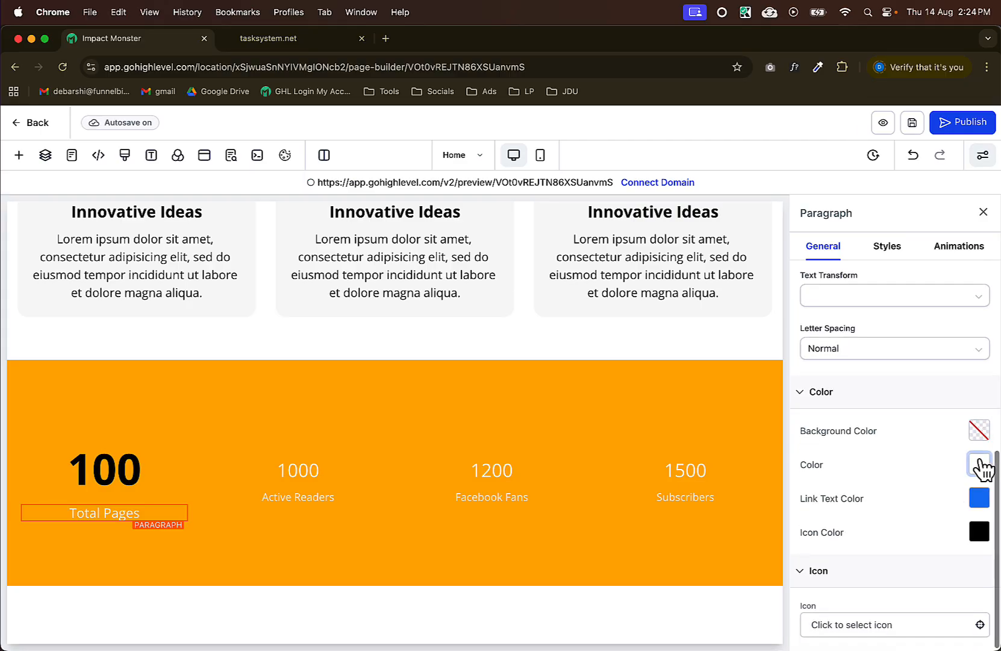
{"action": "left_click", "coordinate": [980, 465]}
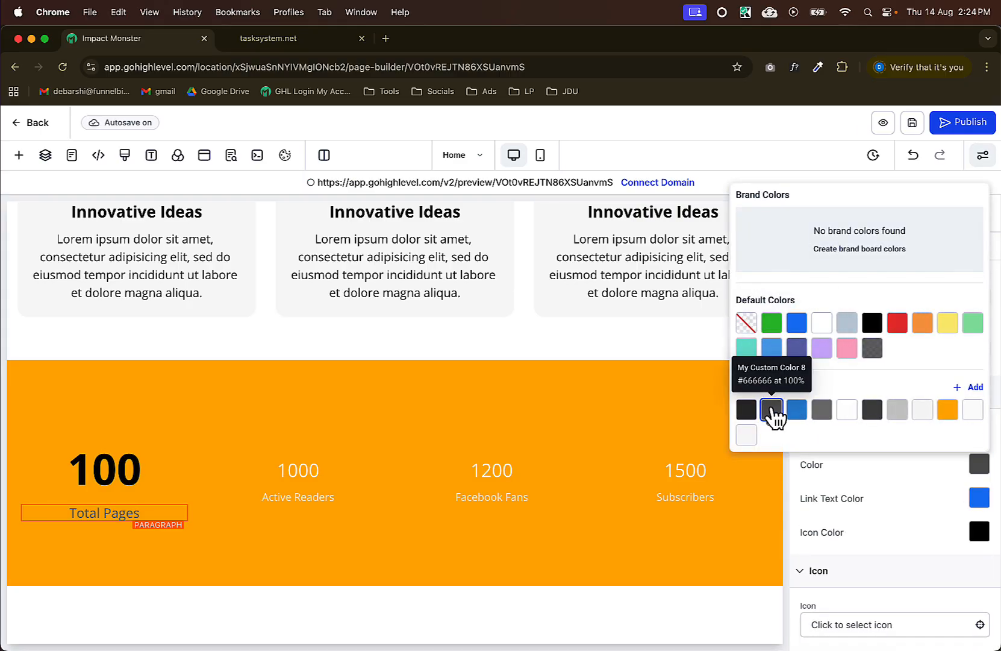
{"action": "left_click", "coordinate": [752, 409]}
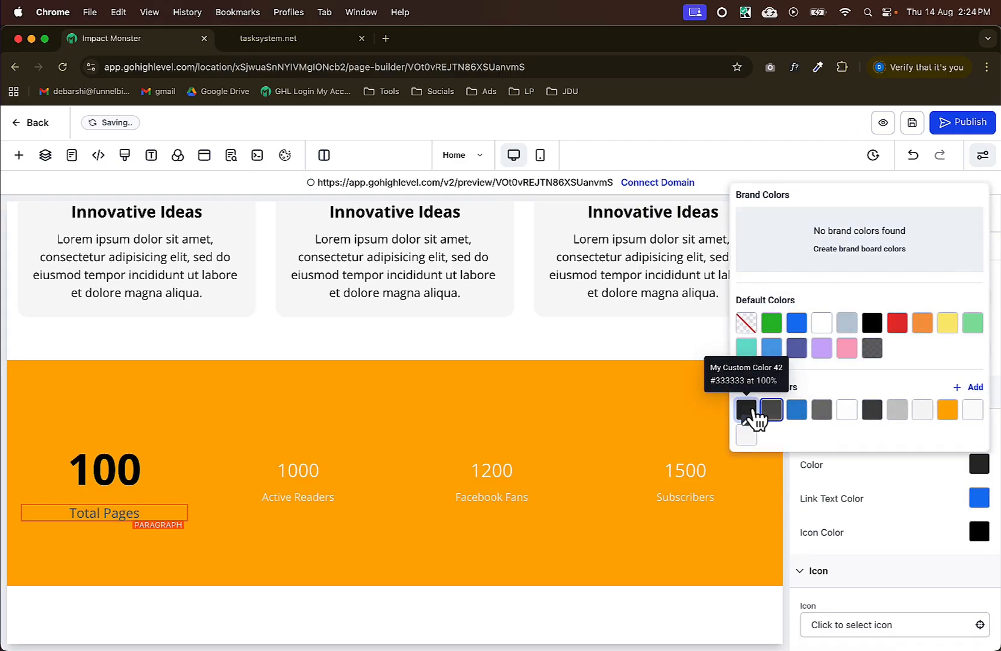
{"action": "left_click", "coordinate": [386, 374]}
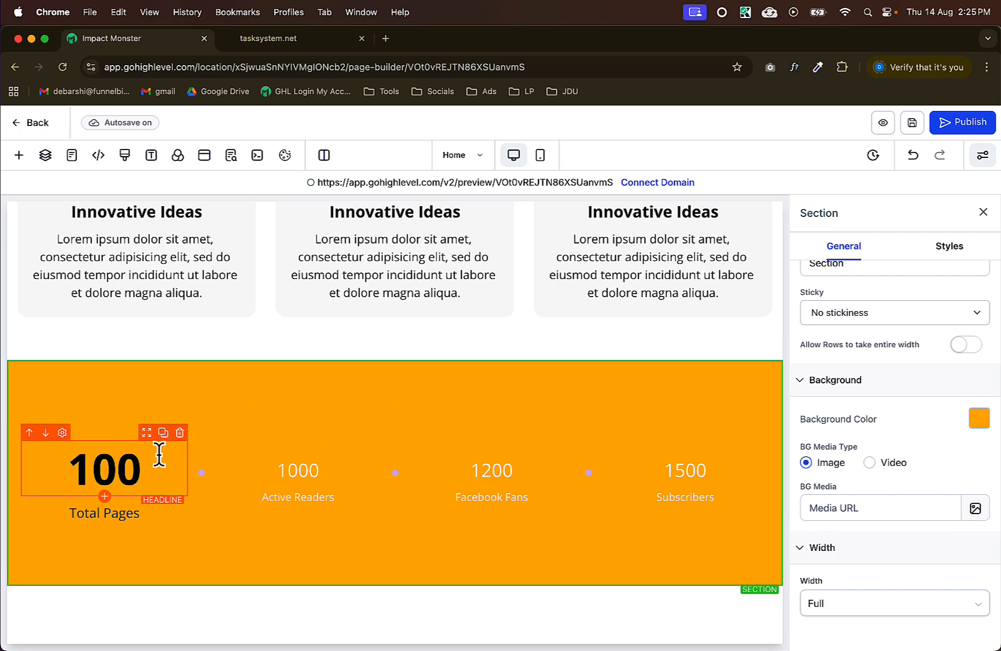
Place a copy of the styled 100 headline above the white 1000 in the Active Readers column, and duplicate that column.
{"action": "left_click", "coordinate": [296, 461]}
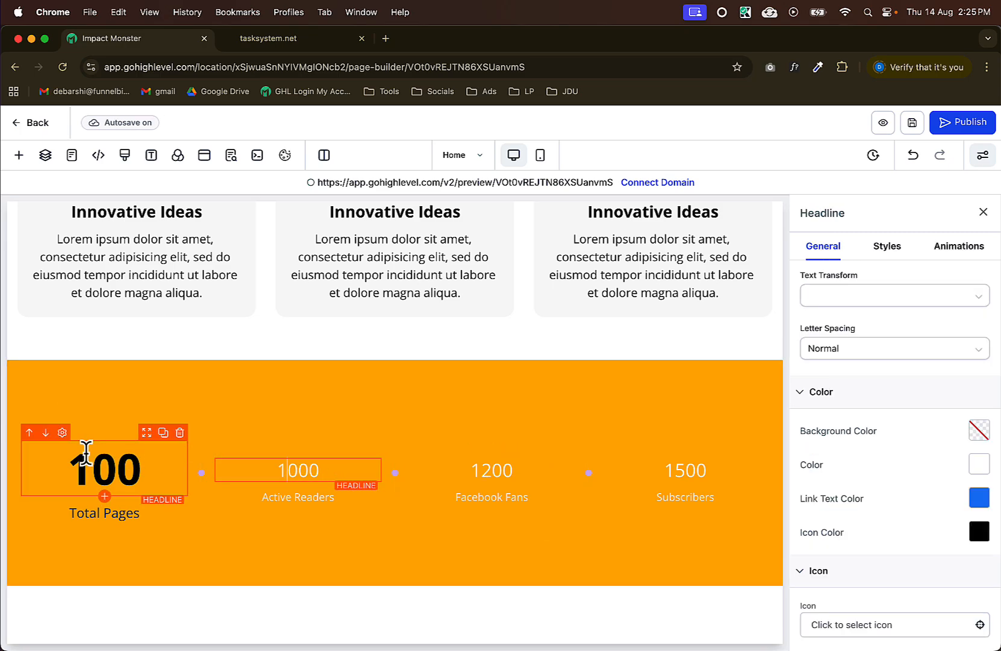
{"action": "left_click", "coordinate": [120, 453]}
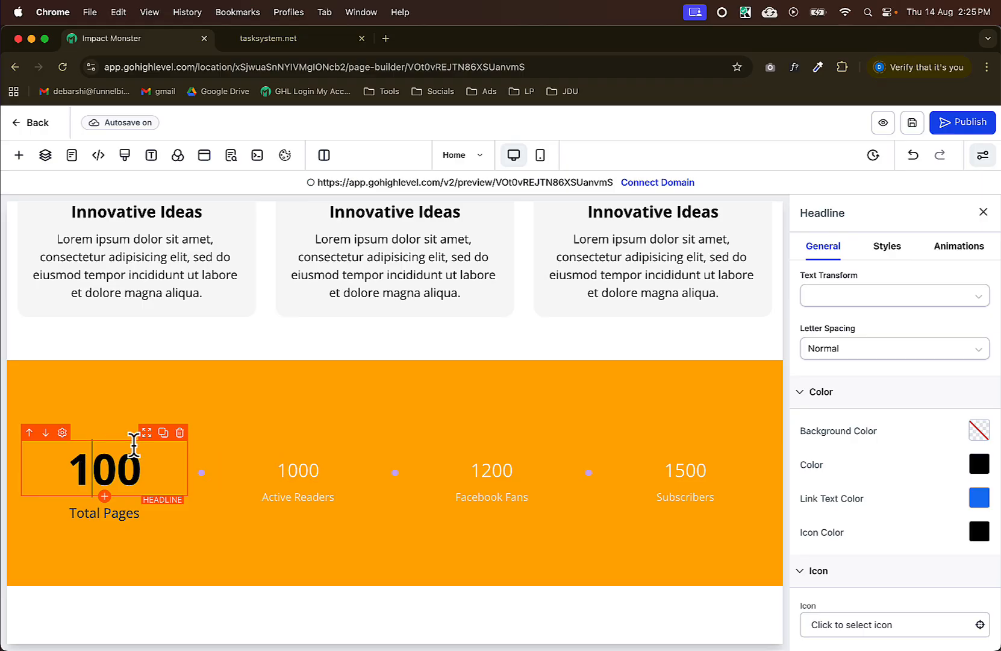
{"action": "left_click", "coordinate": [166, 433]}
{"action": "left_click_drag", "start_coordinate": [151, 435], "coordinate": [320, 476]}
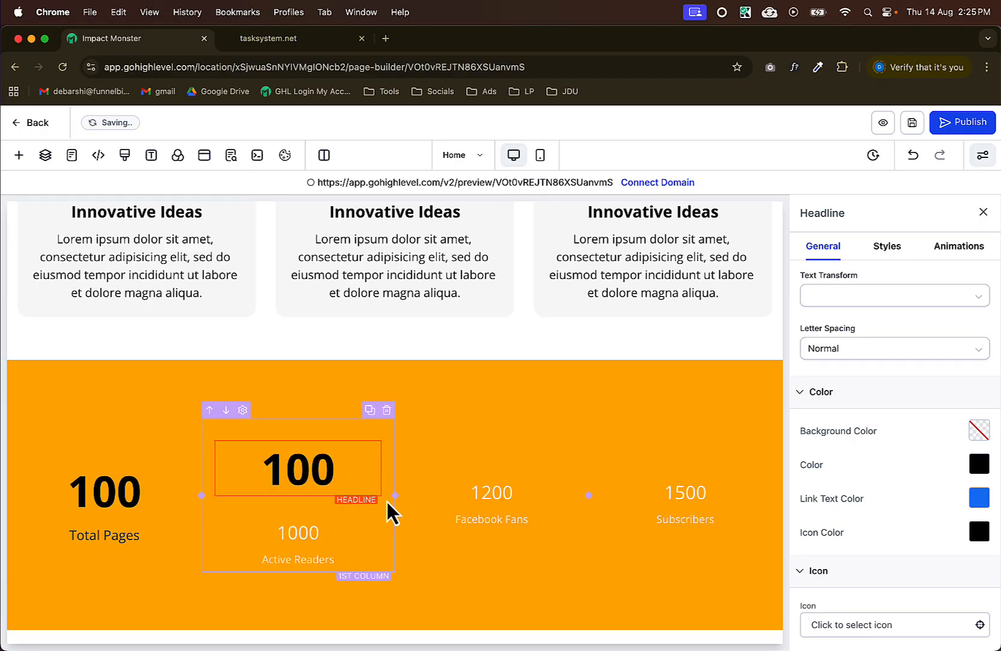
{"action": "left_click", "coordinate": [371, 411]}
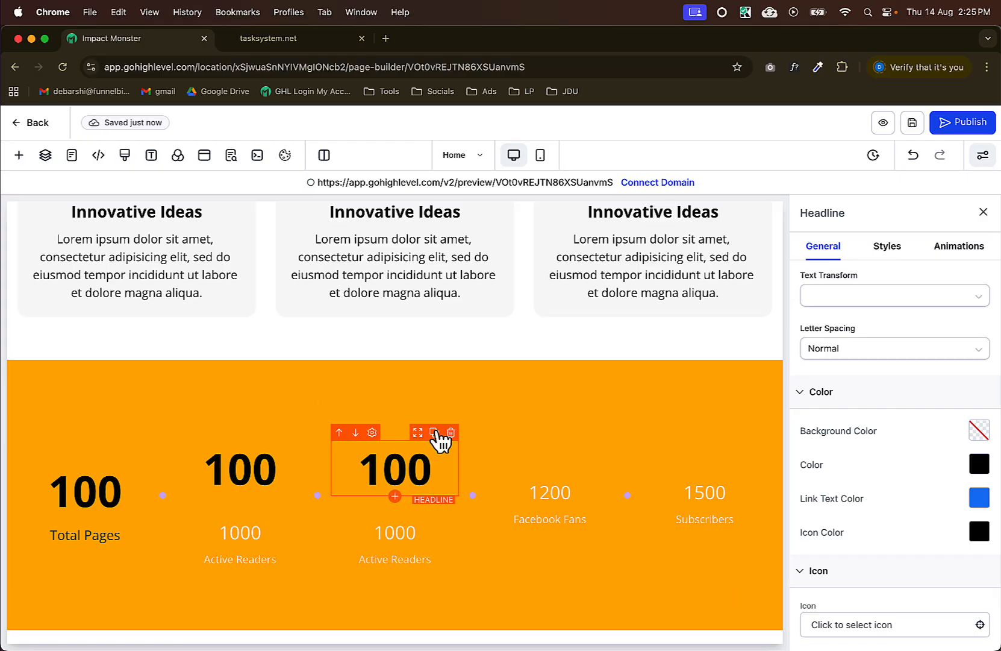
Place copies of the styled 100 headline above the white 1200 and 1500 in the last two columns.
{"action": "left_click", "coordinate": [434, 433]}
{"action": "mouse_move", "coordinate": [418, 432]}
{"action": "left_mouse_down"}
{"action": "mouse_move", "coordinate": [546, 466]}
{"action": "mouse_move", "coordinate": [585, 463]}
{"action": "mouse_move", "coordinate": [709, 490]}
{"action": "left_mouse_up"}
{"action": "left_click", "coordinate": [589, 433]}
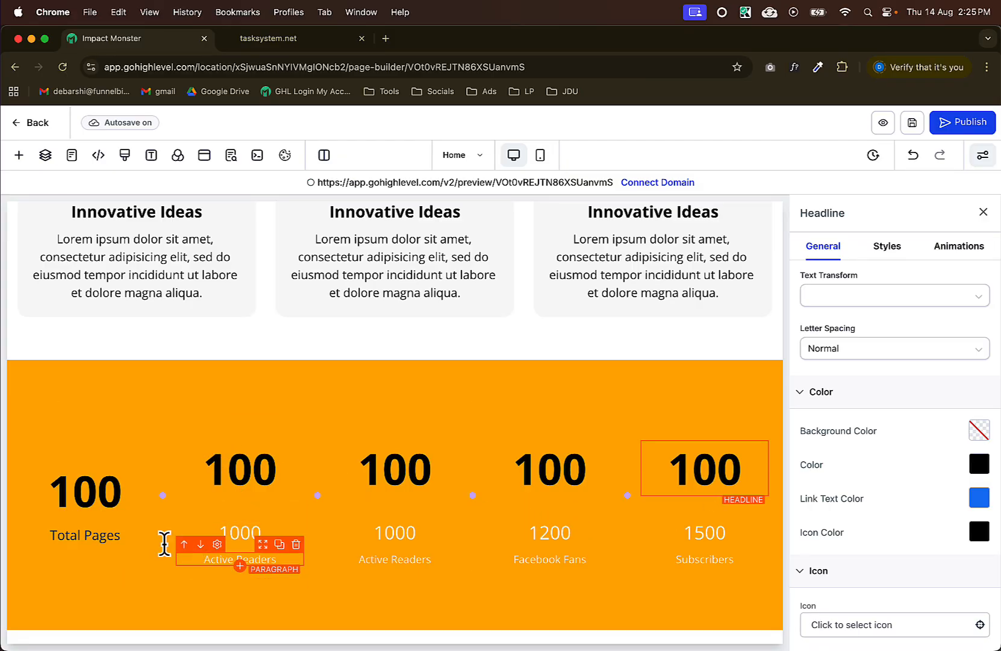
Place copies of the styled Total Pages text directly under the 100 headlines in the other four columns.
{"action": "left_click", "coordinate": [126, 531]}
{"action": "left_click", "coordinate": [125, 519]}
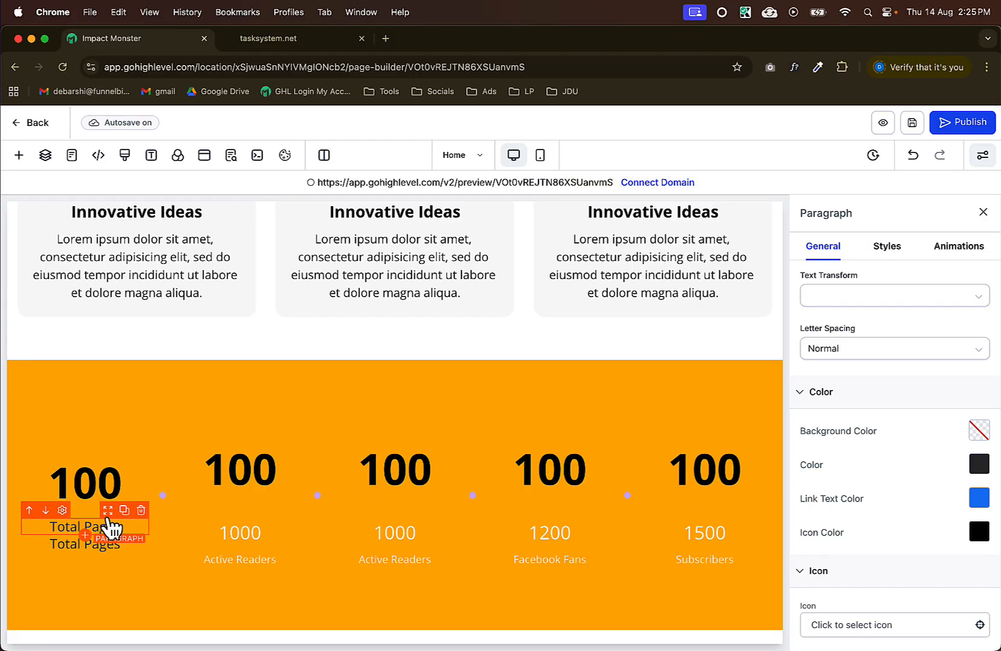
{"action": "left_click_drag", "start_coordinate": [108, 509], "coordinate": [705, 512]}
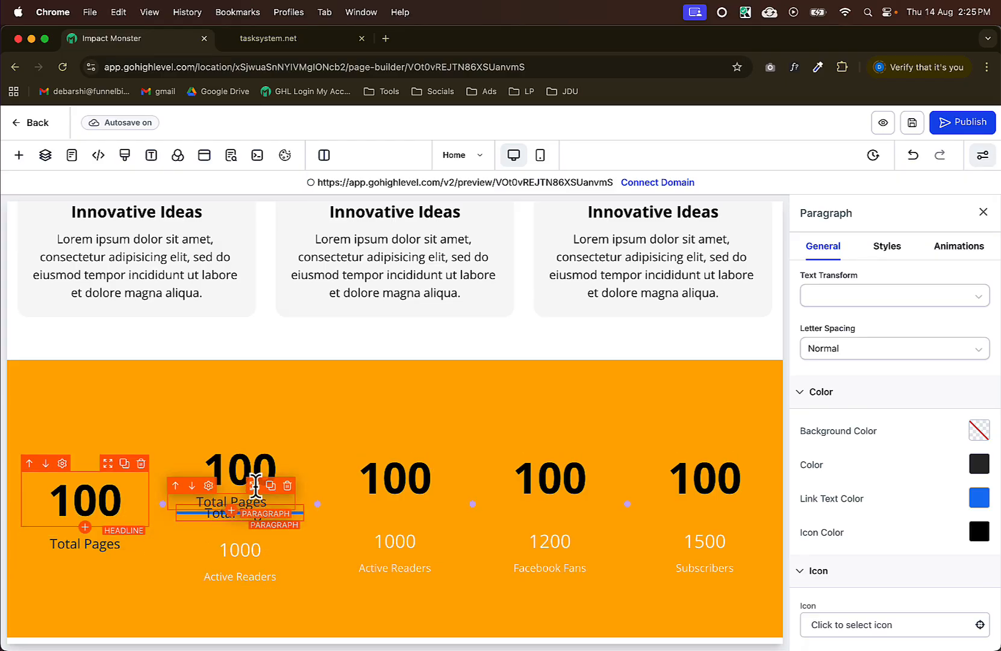
{"action": "left_click", "coordinate": [280, 495]}
{"action": "left_click", "coordinate": [433, 497]}
{"action": "left_click", "coordinate": [589, 496]}
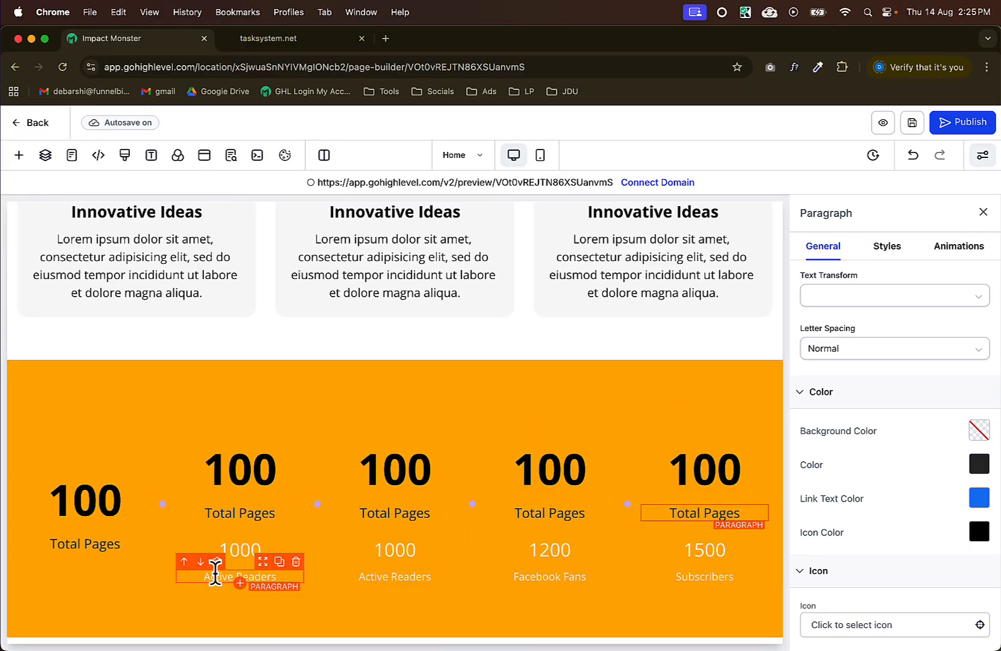
Change the second column's styled headline to 1000 and its styled label to Active Readers.
{"action": "left_click", "coordinate": [285, 469]}
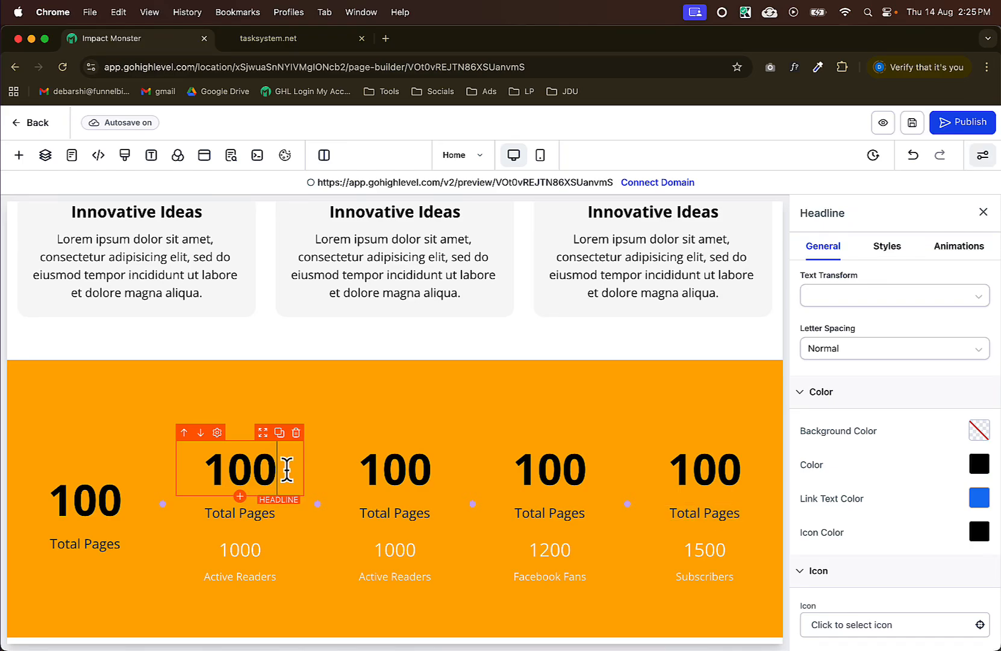
{"action": "type", "text": "0"}
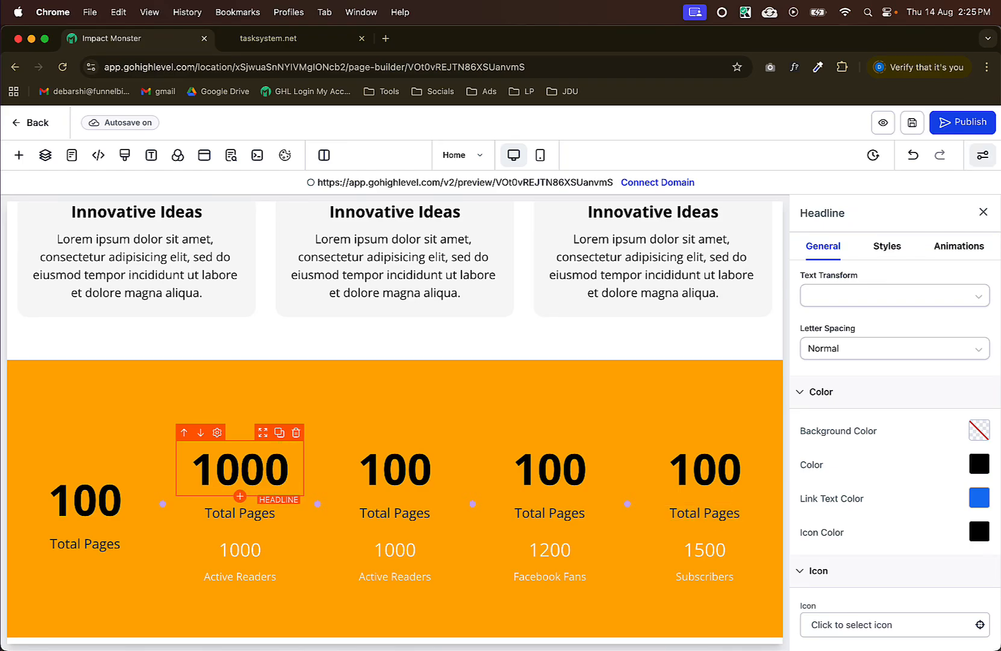
{"action": "triple_click", "coordinate": [235, 513]}
{"action": "type", "text": "Active R"}
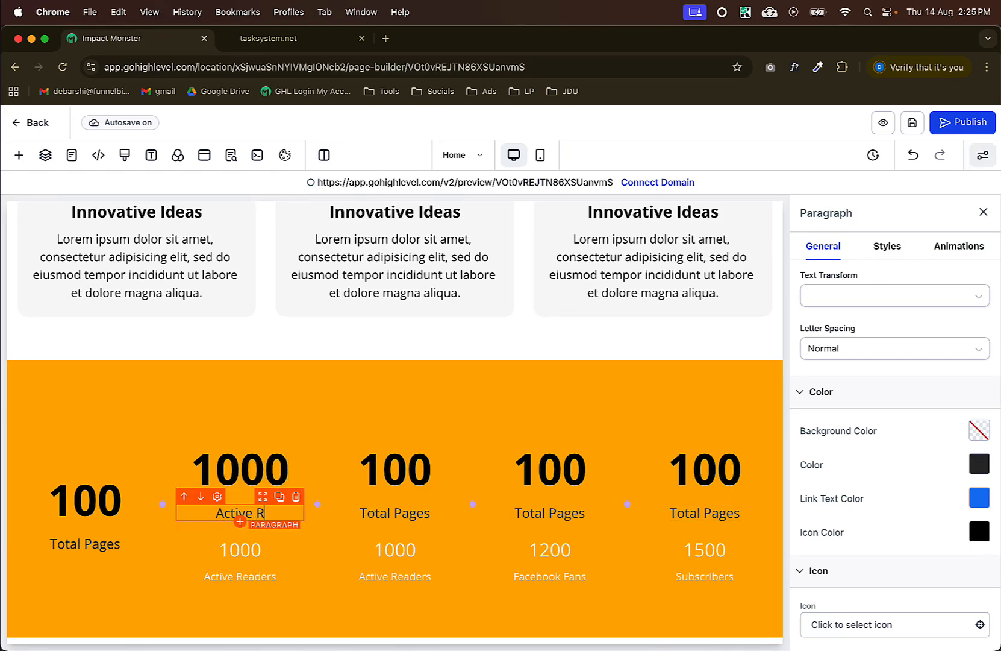
{"action": "type", "text": "eaders"}
Delete the old white 1000 headline and white Active Readers label from the second column.
{"action": "scroll", "coordinate": [256, 538], "scroll_direction": "down", "scroll_amount": 1}
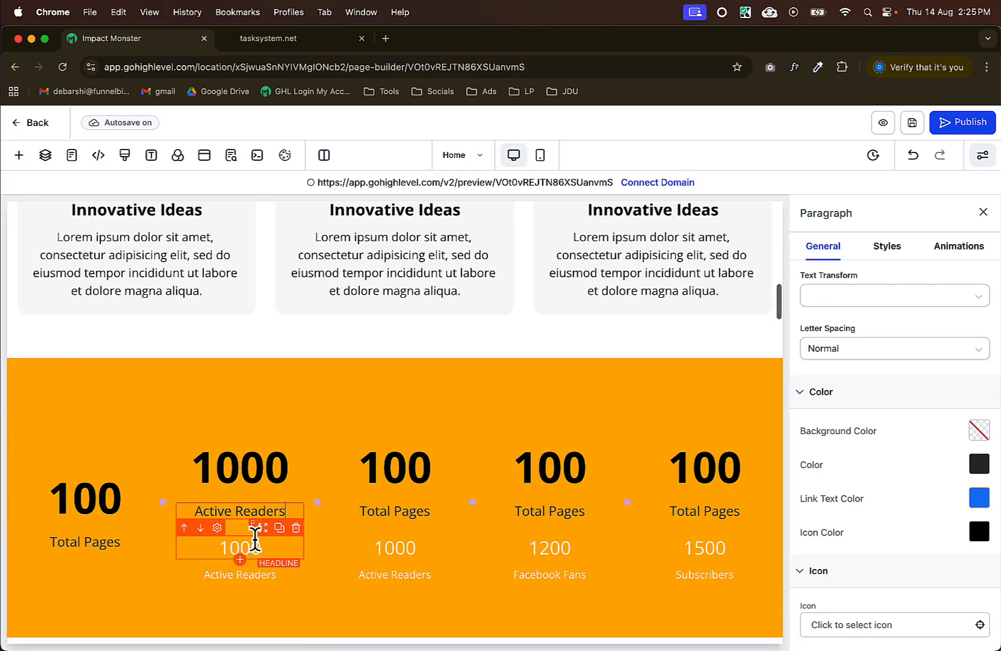
{"action": "left_click", "coordinate": [265, 545]}
{"action": "left_click", "coordinate": [296, 529]}
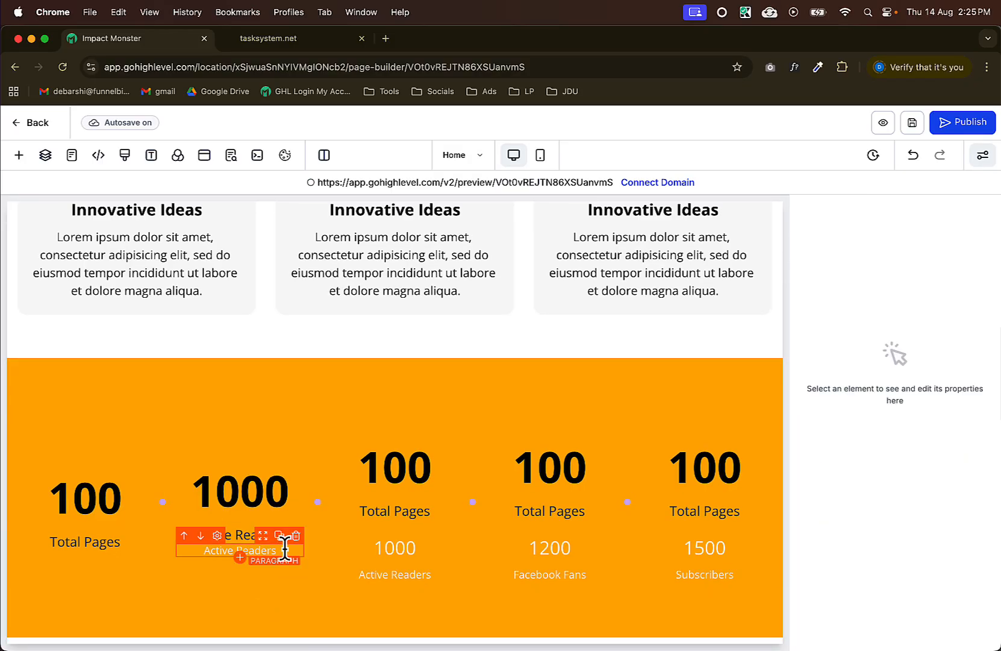
{"action": "left_click", "coordinate": [284, 549]}
{"action": "left_click", "coordinate": [296, 536]}
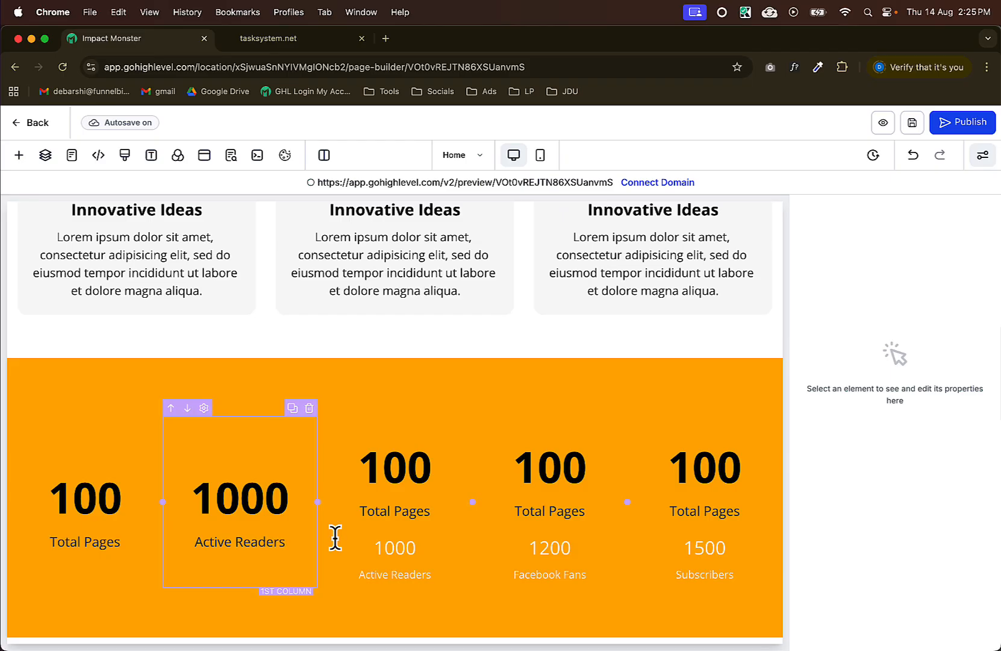
Delete the old white 1000 headline and white Active Readers label from the third column of the orange section.
{"action": "left_click", "coordinate": [394, 545]}
{"action": "left_click", "coordinate": [450, 528]}
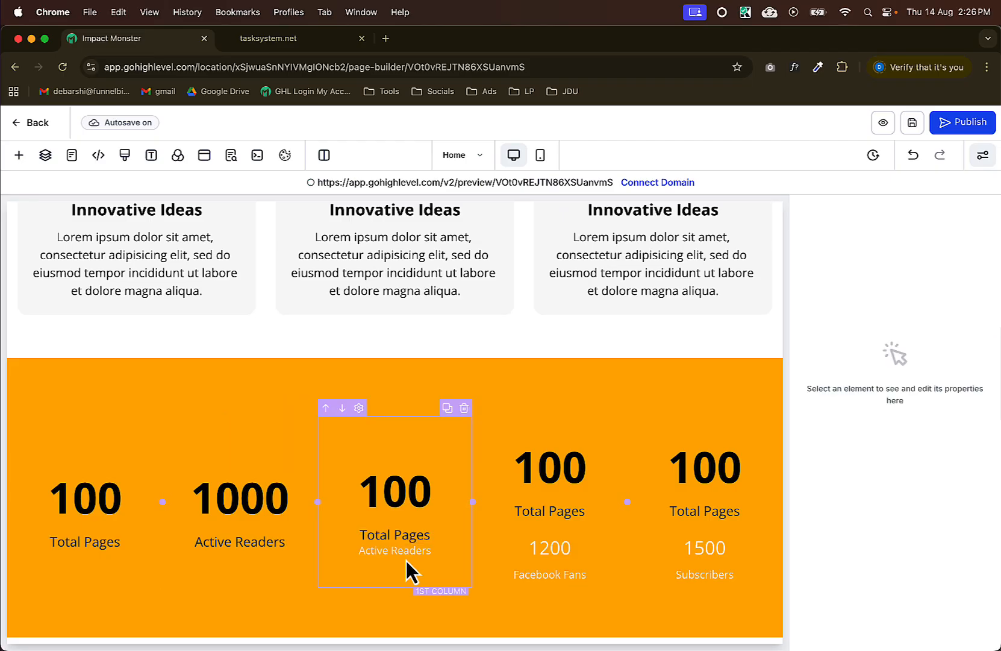
{"action": "left_click", "coordinate": [452, 535]}
{"action": "left_click", "coordinate": [449, 549]}
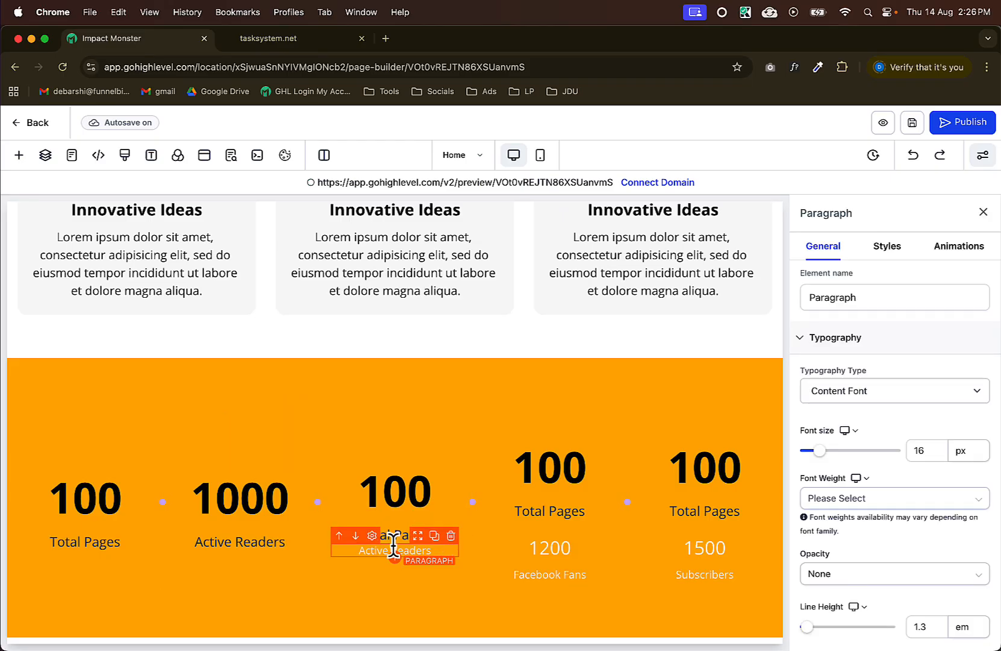
{"action": "left_click", "coordinate": [451, 536]}
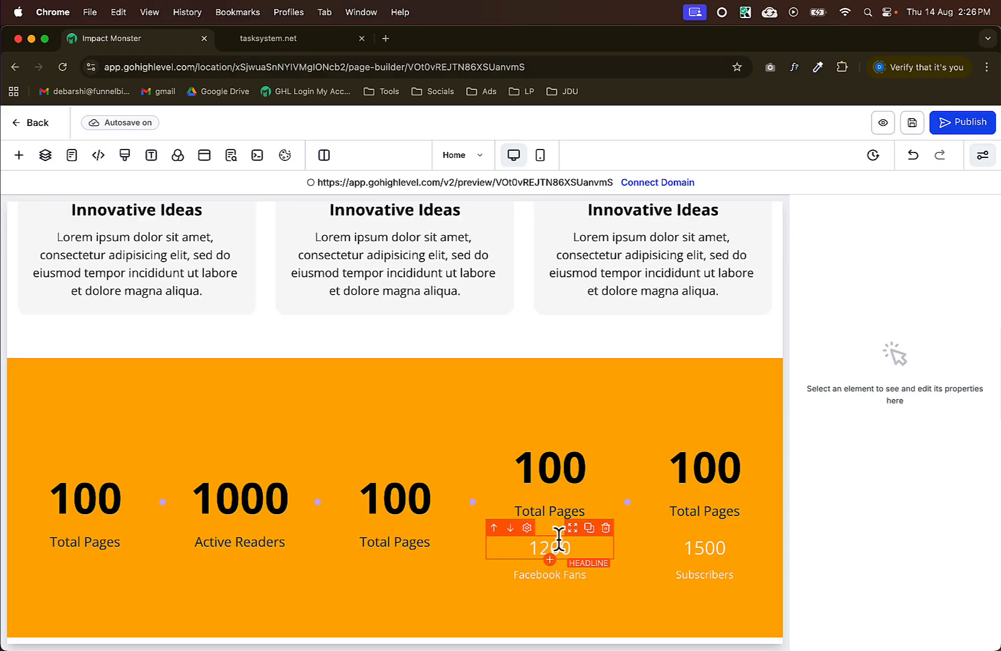
Delete the old white 1200 headline and white Facebook Fans label from the fourth column.
{"action": "left_click", "coordinate": [593, 545]}
{"action": "left_click", "coordinate": [607, 529]}
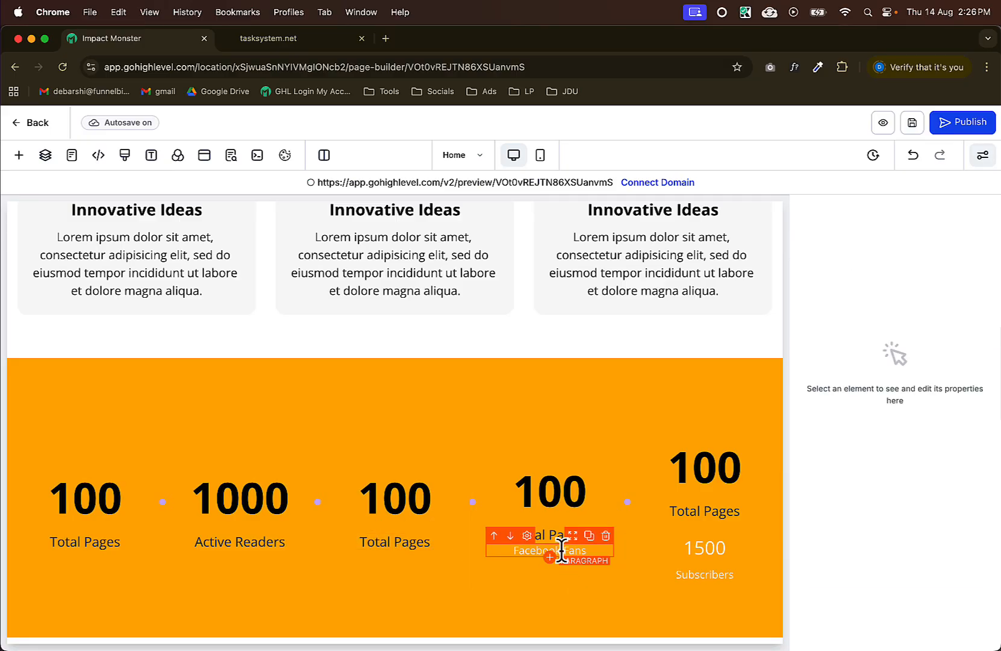
{"action": "left_click", "coordinate": [566, 542]}
{"action": "left_click", "coordinate": [606, 537]}
Delete the old white 1500 headline and white Subscribers label from the fifth column.
{"action": "left_click", "coordinate": [709, 545]}
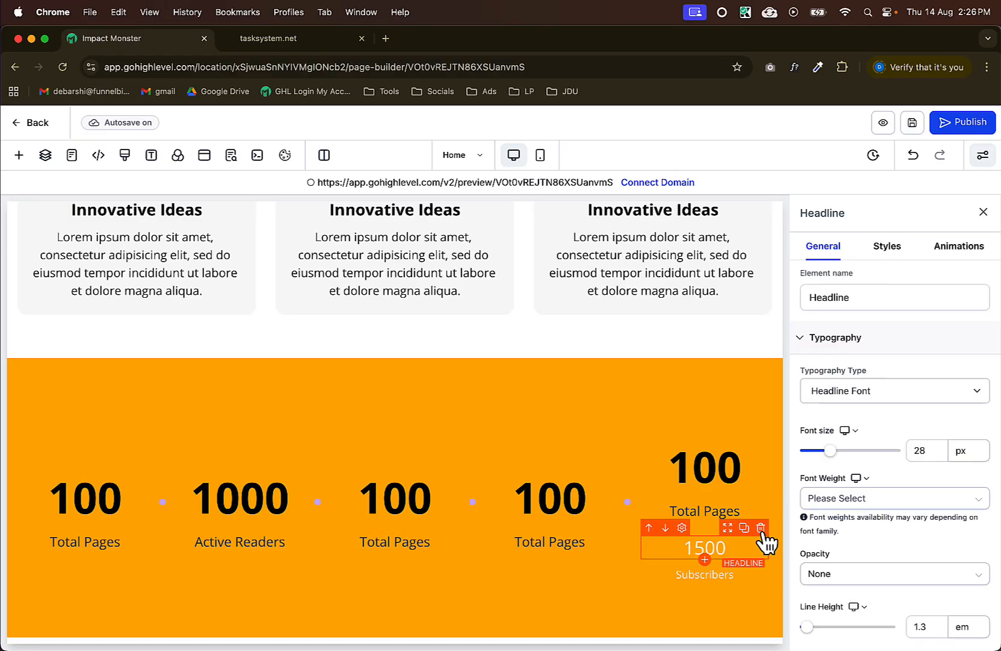
{"action": "left_click", "coordinate": [761, 528]}
{"action": "left_click", "coordinate": [722, 529]}
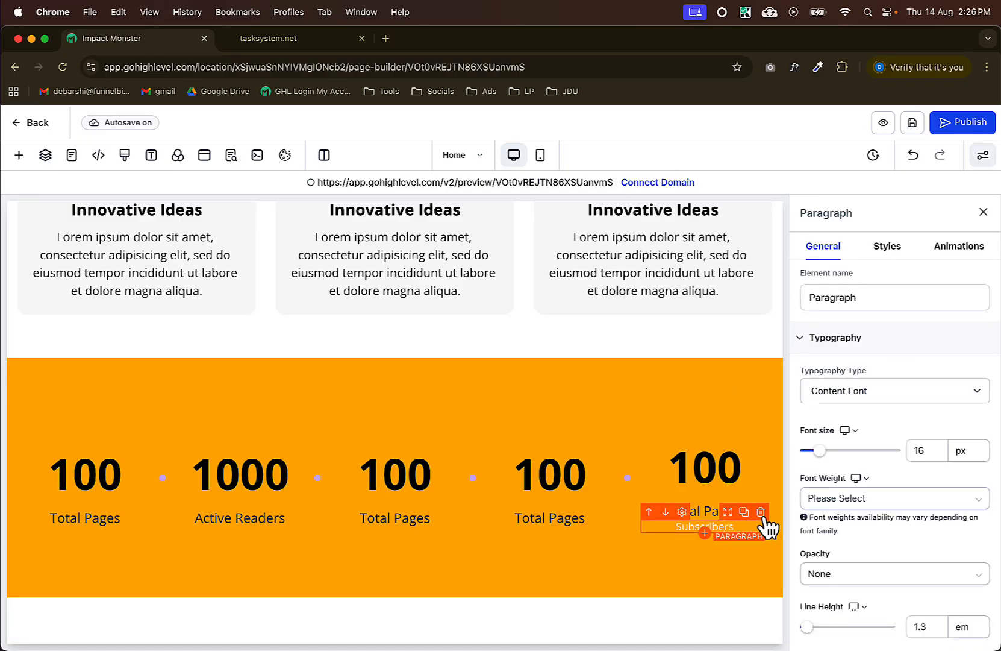
{"action": "left_click", "coordinate": [760, 511]}
Set the orange statistics section's top and bottom padding to 10 px each.
{"action": "left_click", "coordinate": [223, 376]}
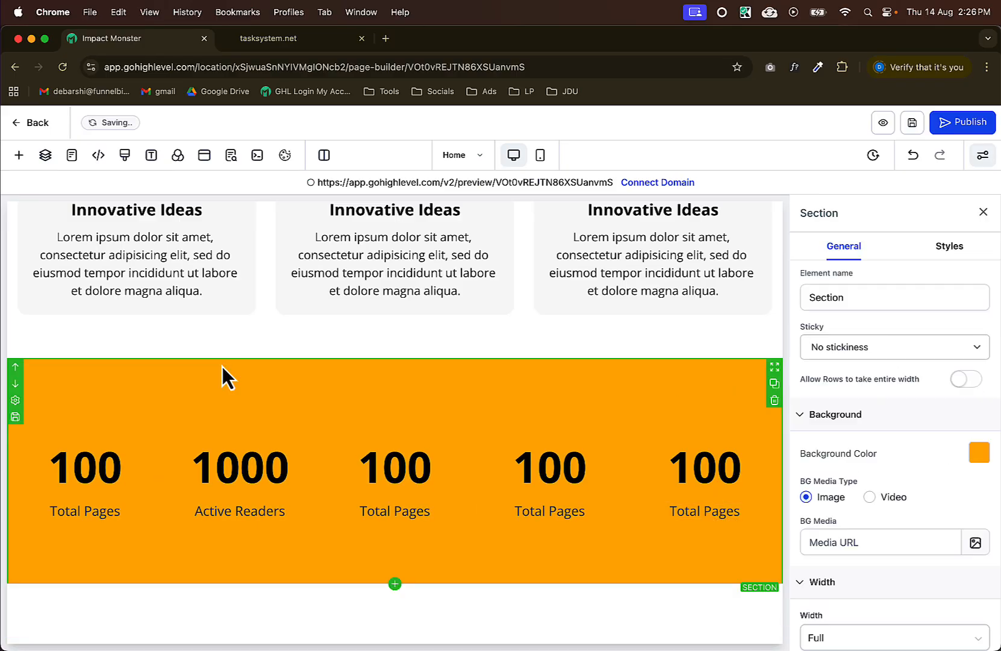
{"action": "left_click", "coordinate": [955, 251]}
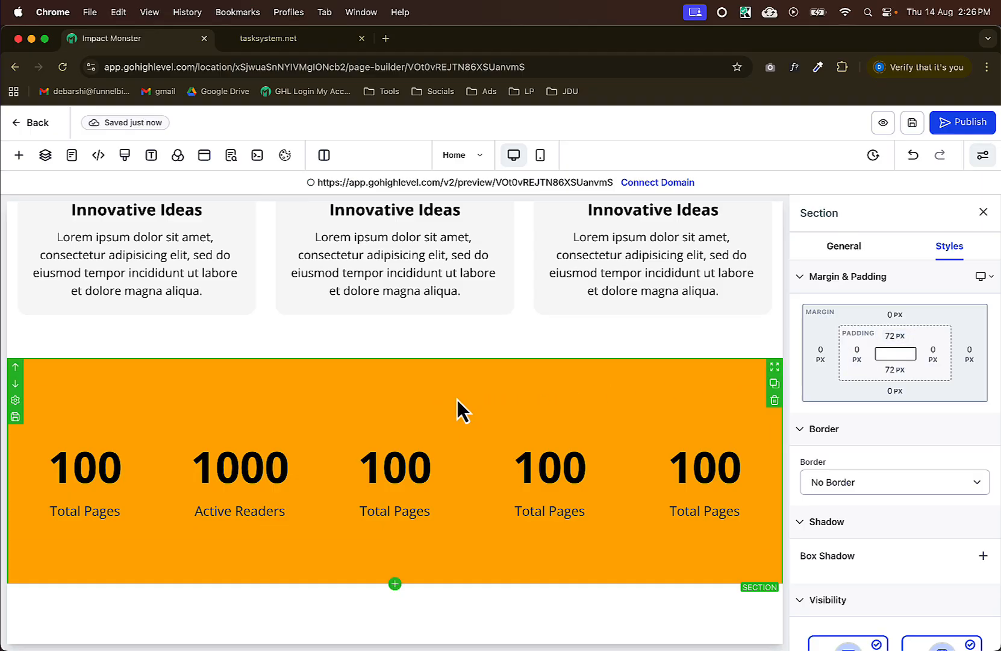
{"action": "left_click", "coordinate": [446, 415]}
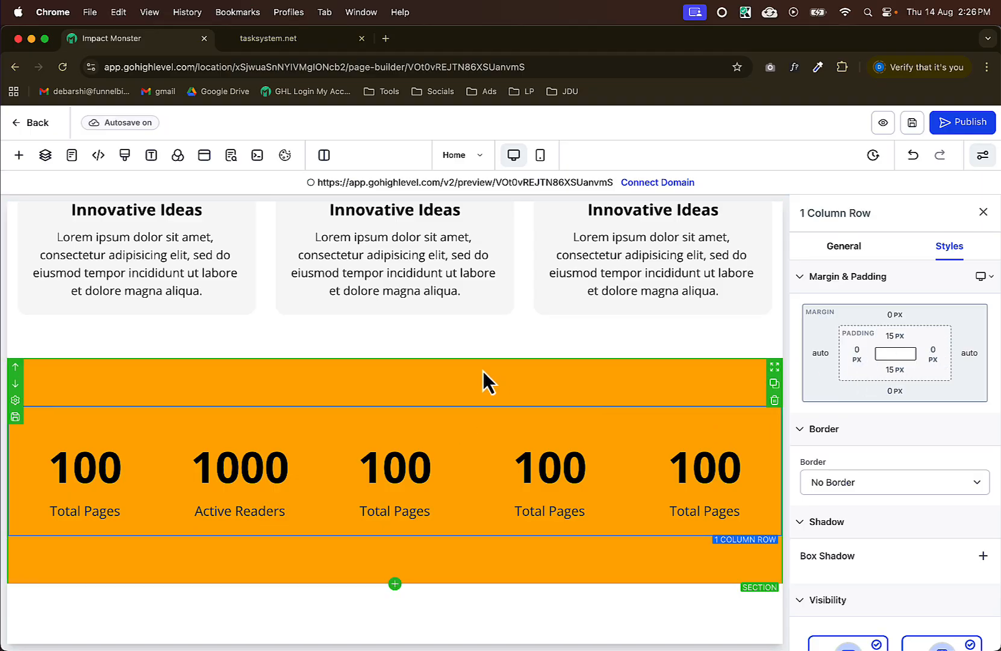
{"action": "left_click", "coordinate": [551, 375]}
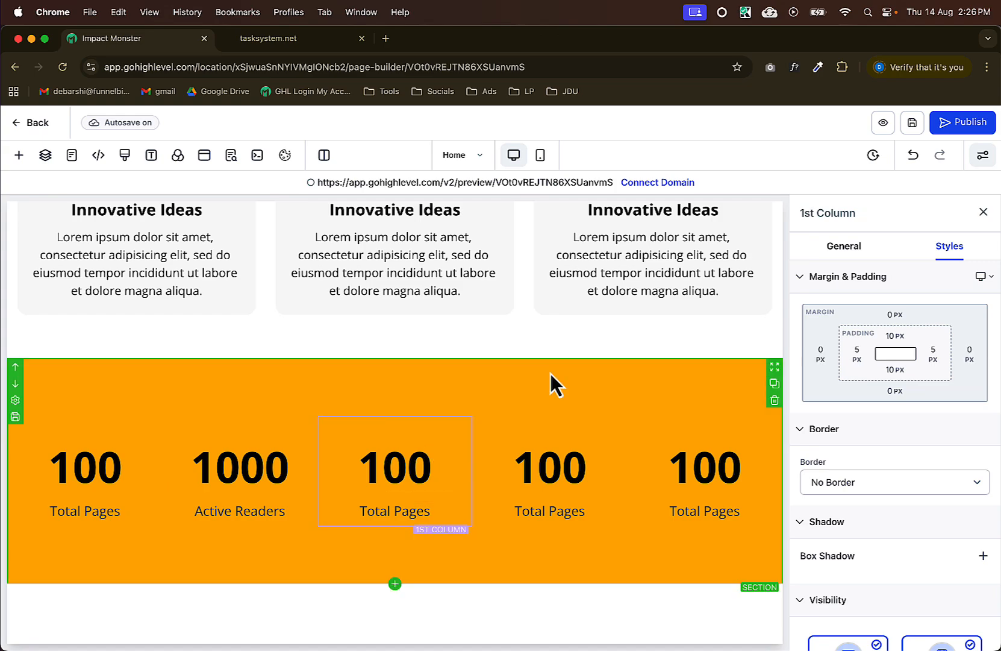
{"action": "left_click", "coordinate": [898, 339]}
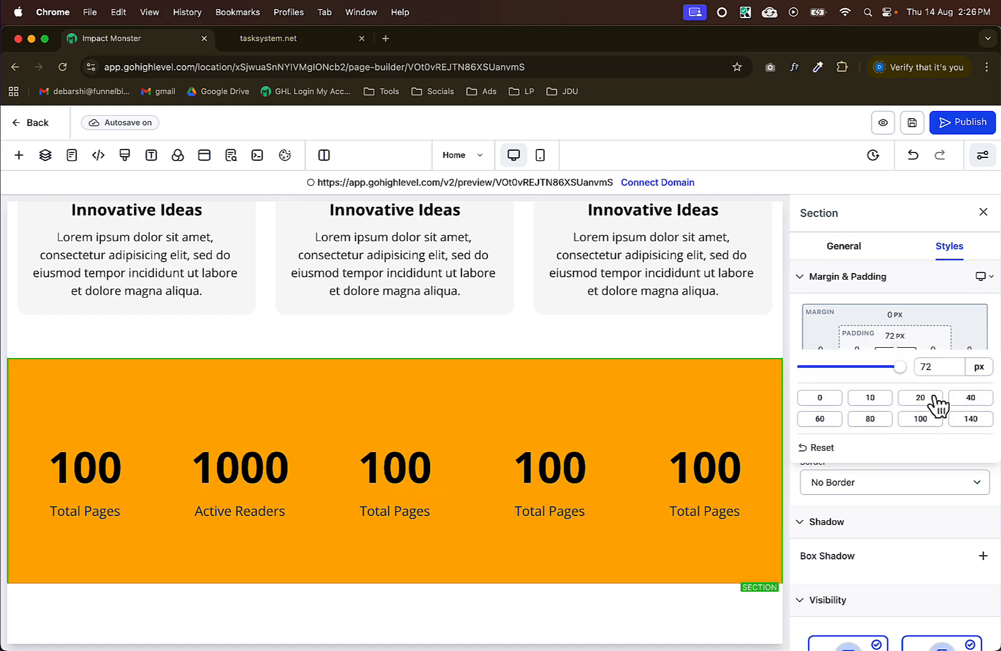
{"action": "left_click", "coordinate": [870, 403]}
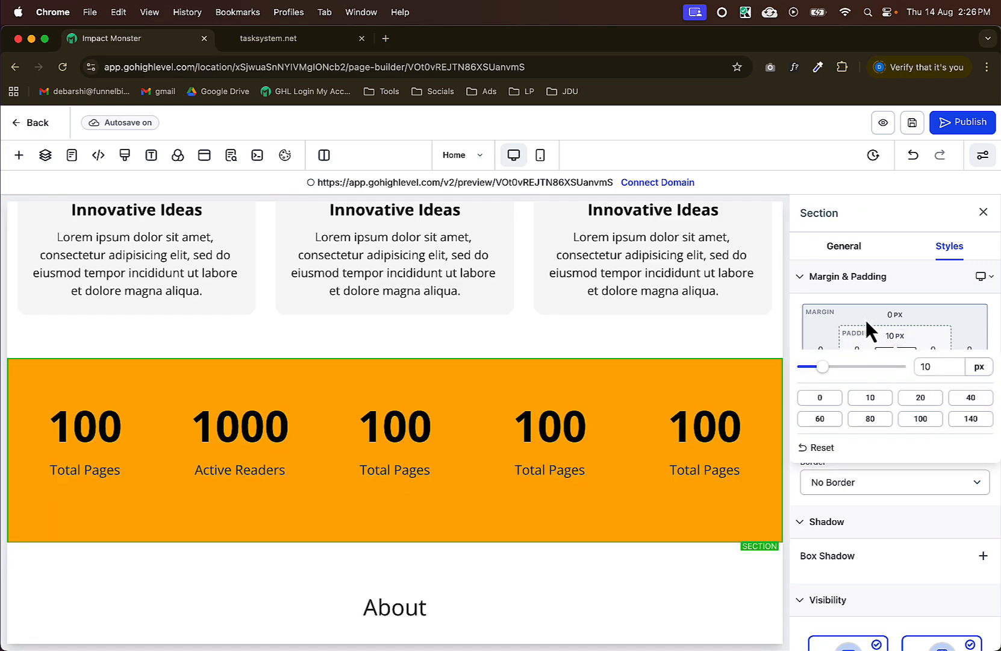
{"action": "left_click", "coordinate": [898, 340]}
{"action": "left_click", "coordinate": [896, 370]}
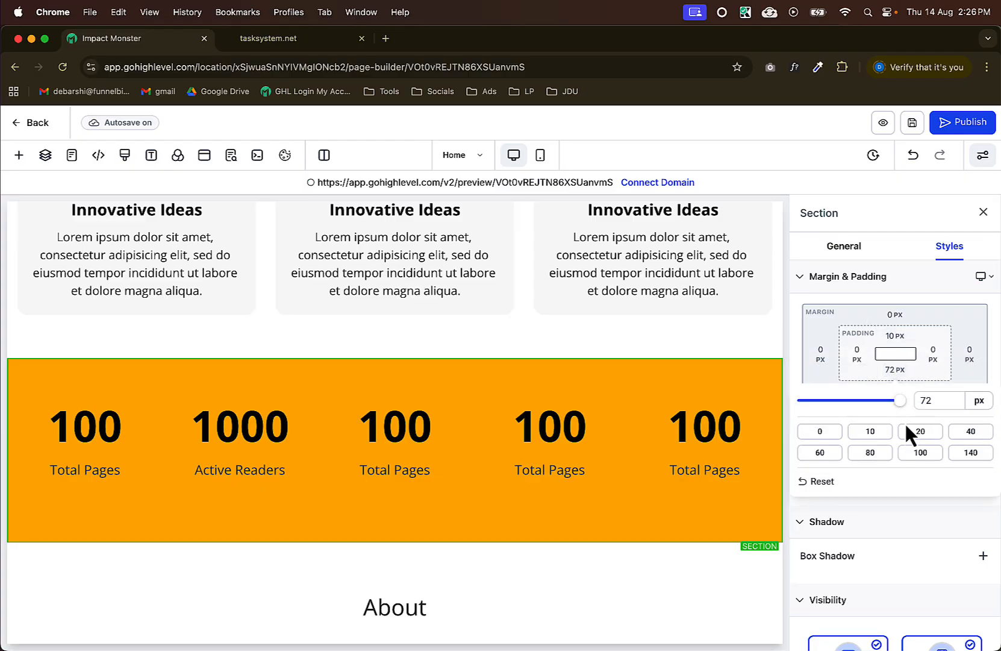
{"action": "left_click", "coordinate": [872, 432]}
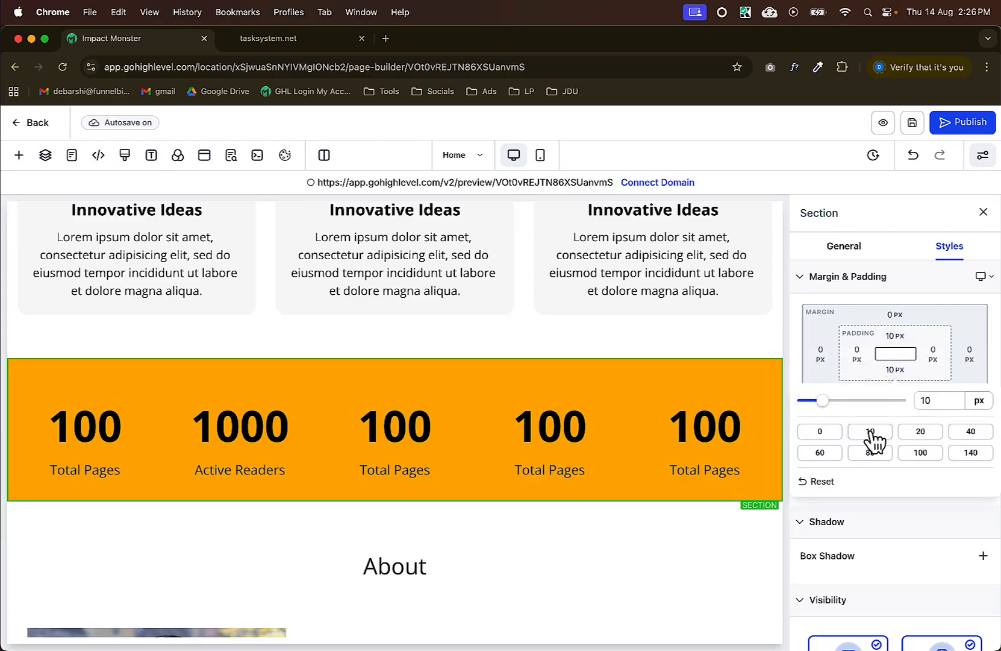
Check the tightened statistics section on the page and compare it with the Figma template.
{"action": "left_click", "coordinate": [502, 341]}
{"action": "scroll", "coordinate": [595, 384], "scroll_direction": "down", "scroll_amount": 2}
{"action": "scroll", "coordinate": [594, 384], "scroll_direction": "up", "scroll_amount": 3}
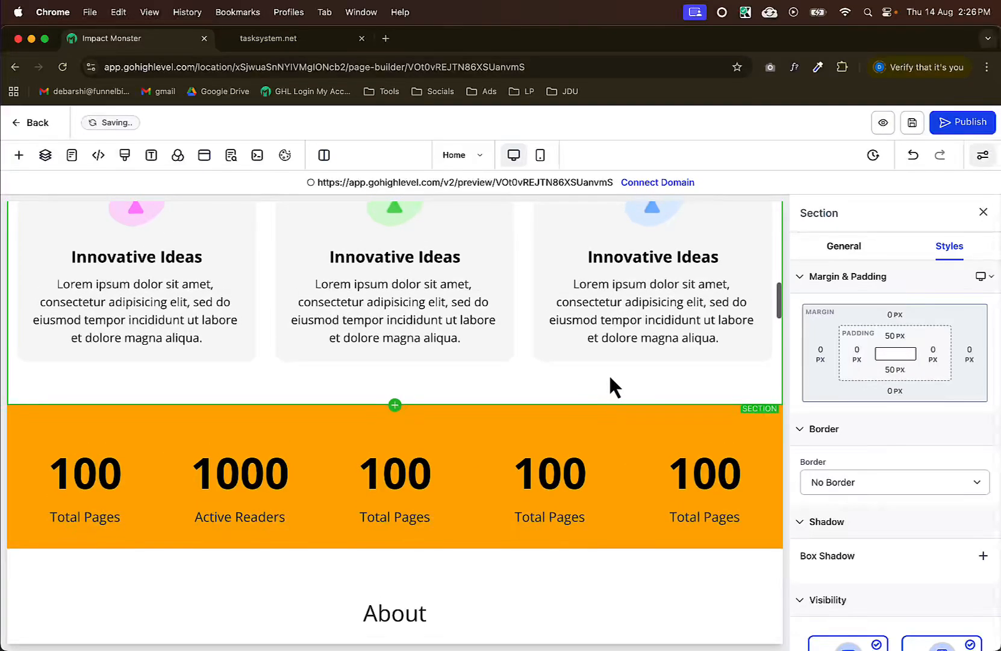
{"action": "key", "text": "super+Tab"}
{"action": "scroll", "coordinate": [344, 440], "scroll_direction": "down", "scroll_amount": 2}
{"action": "key", "text": "super+Tab"}
{"action": "scroll", "coordinate": [343, 388], "scroll_direction": "up", "scroll_amount": 3}
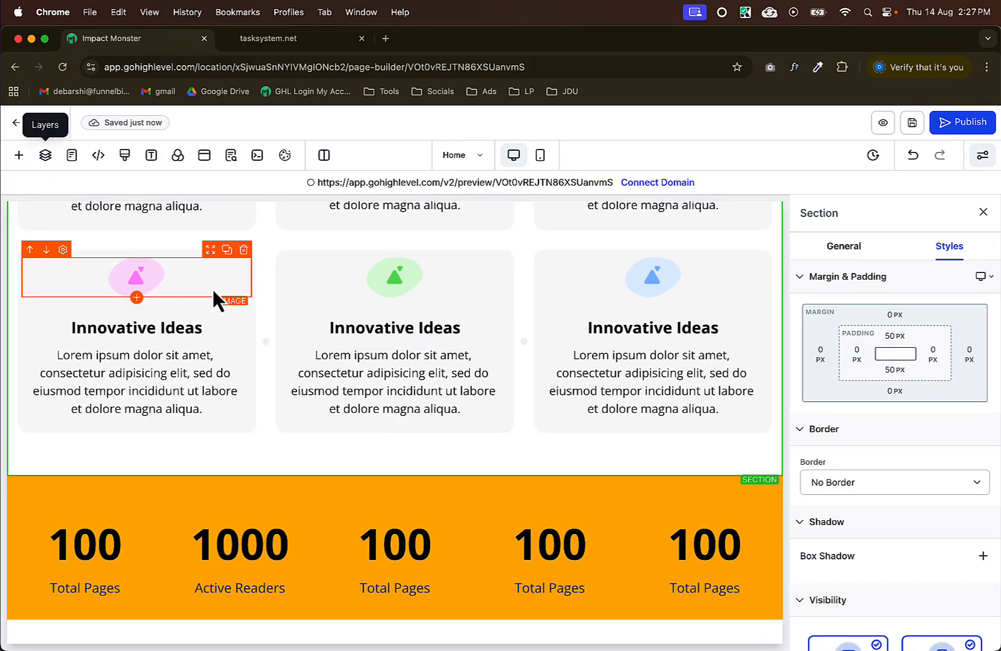
Rename the section with the Innovative Ideas cards, directly below the Hero Section in the layer tree, as Topics Section.
{"action": "scroll", "coordinate": [217, 296], "scroll_direction": "up", "scroll_amount": 3}
{"action": "left_click", "coordinate": [45, 156]}
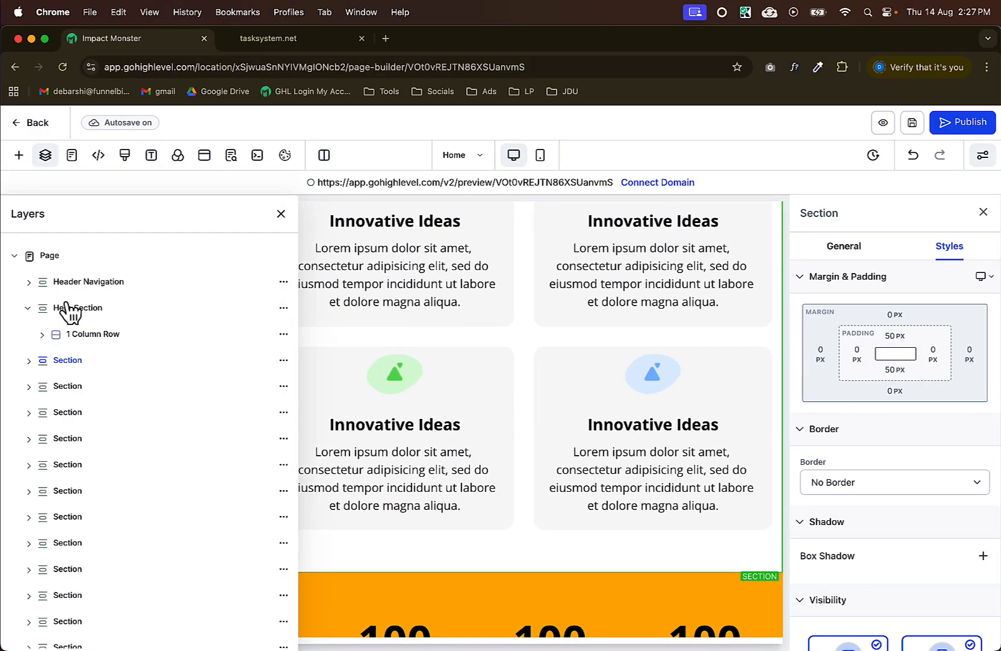
{"action": "left_click", "coordinate": [66, 363]}
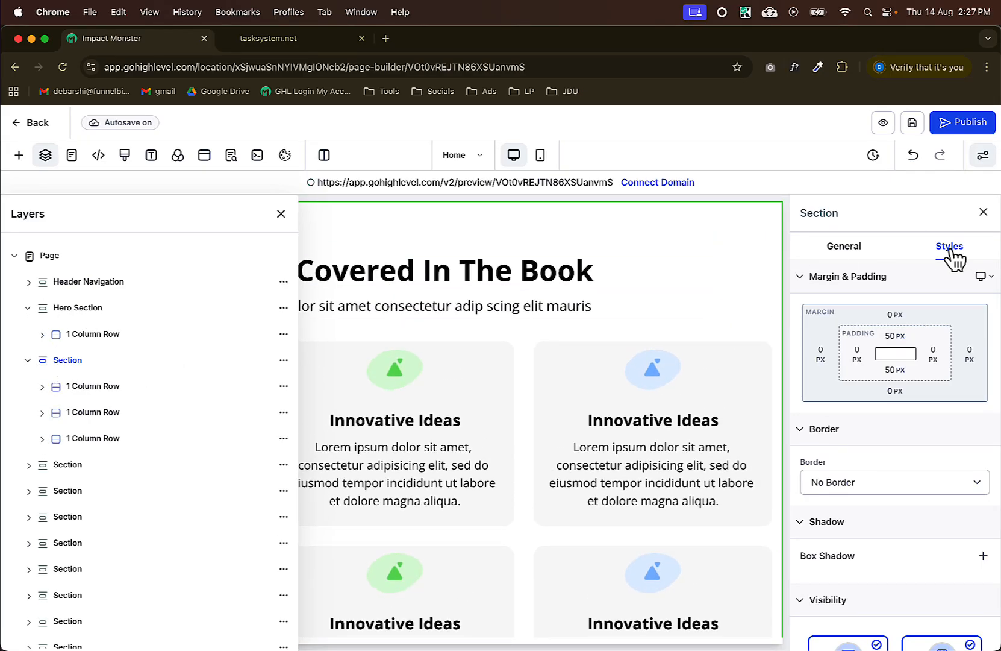
{"action": "left_click", "coordinate": [859, 258]}
{"action": "left_click", "coordinate": [870, 295]}
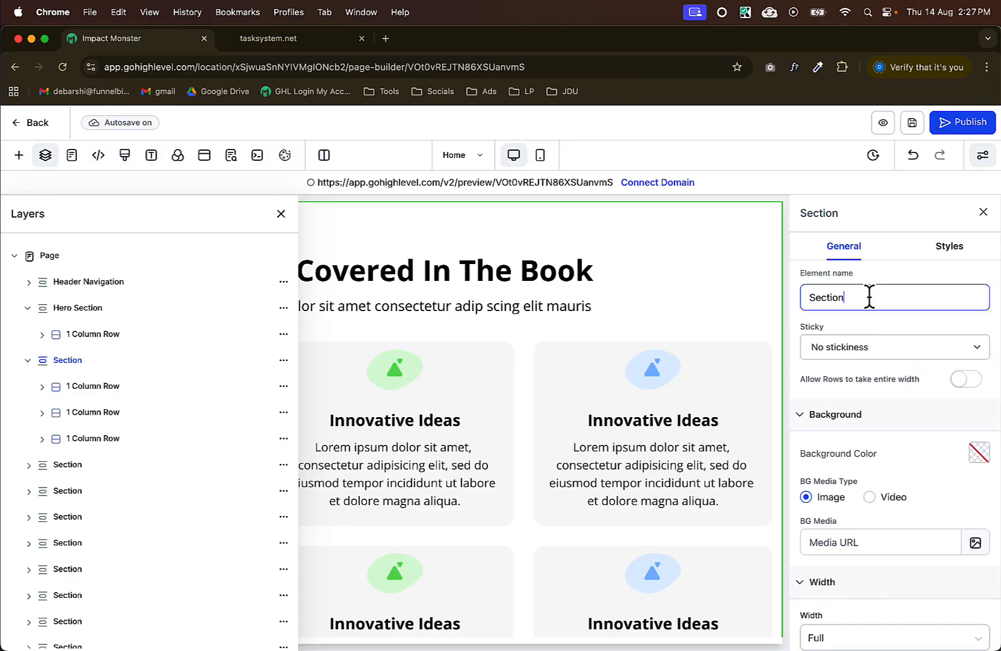
{"action": "double_click", "coordinate": [870, 295]}
{"action": "type", "text": "Topics S"}
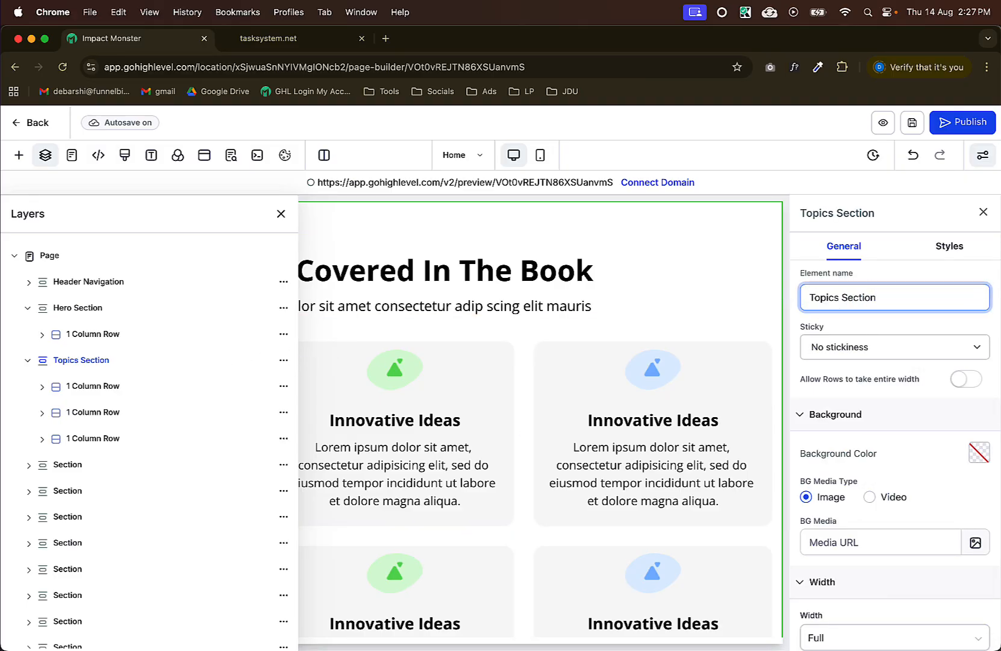
Rename the orange statistics section as Stats Section.
{"action": "left_click", "coordinate": [69, 465]}
{"action": "double_click", "coordinate": [850, 296]}
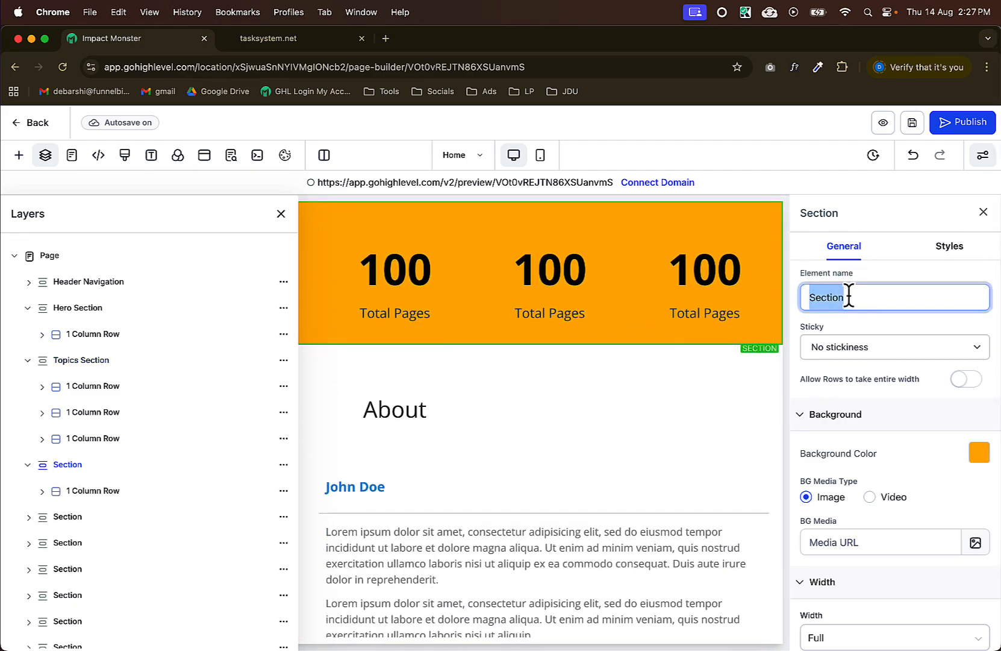
{"action": "type", "text": "Stats Se"}
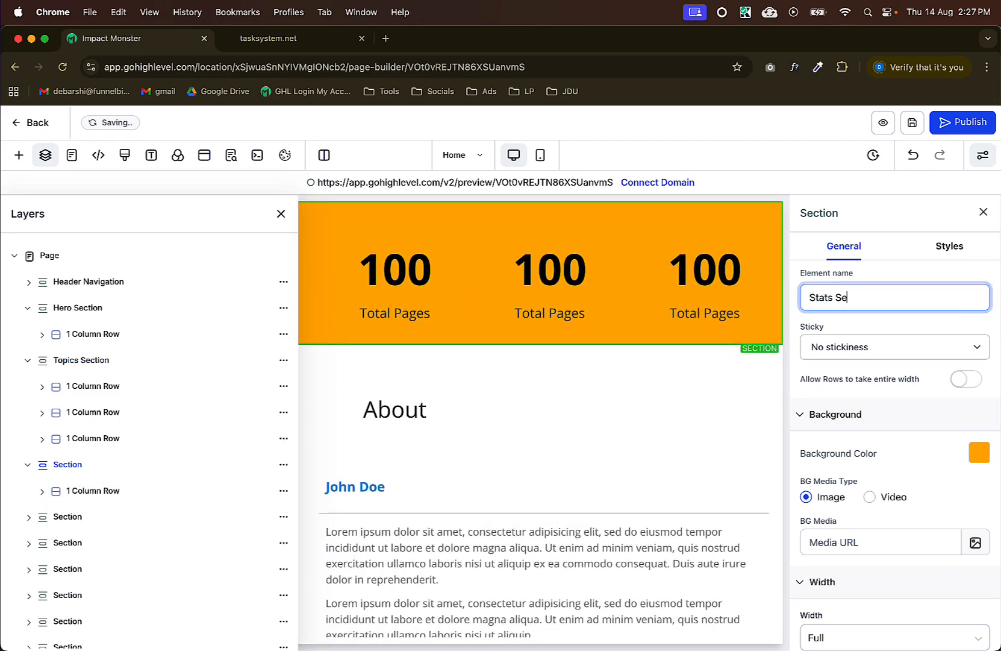
{"action": "type", "text": "ction"}
{"action": "left_click", "coordinate": [702, 369]}
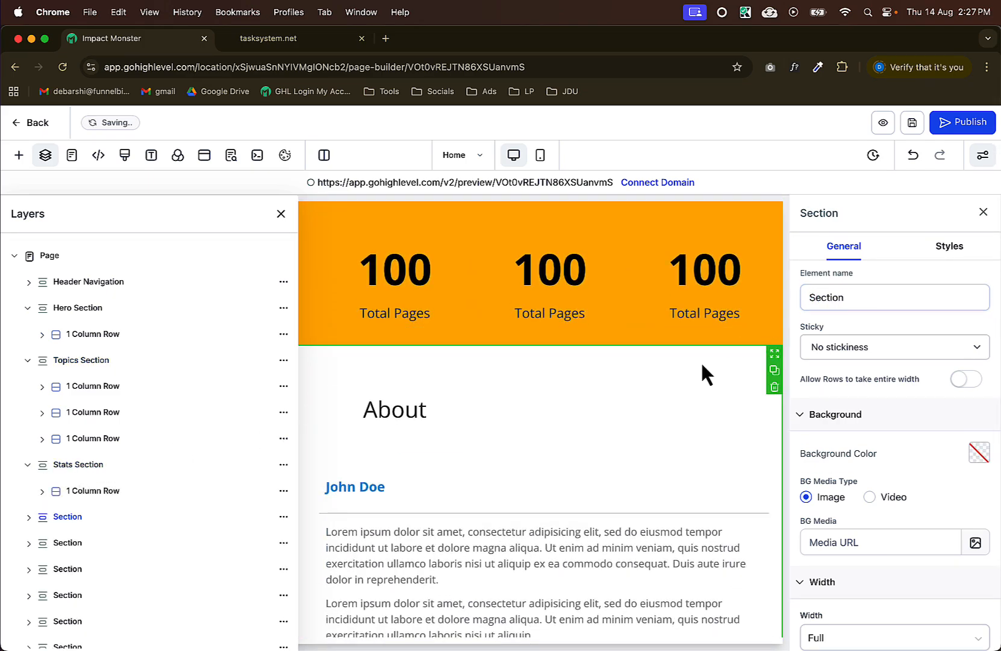
Collapse the Hero Section and Topics Section in the layer tree and return to the Stats Section on the page.
{"action": "left_click", "coordinate": [28, 308]}
{"action": "left_click", "coordinate": [28, 334]}
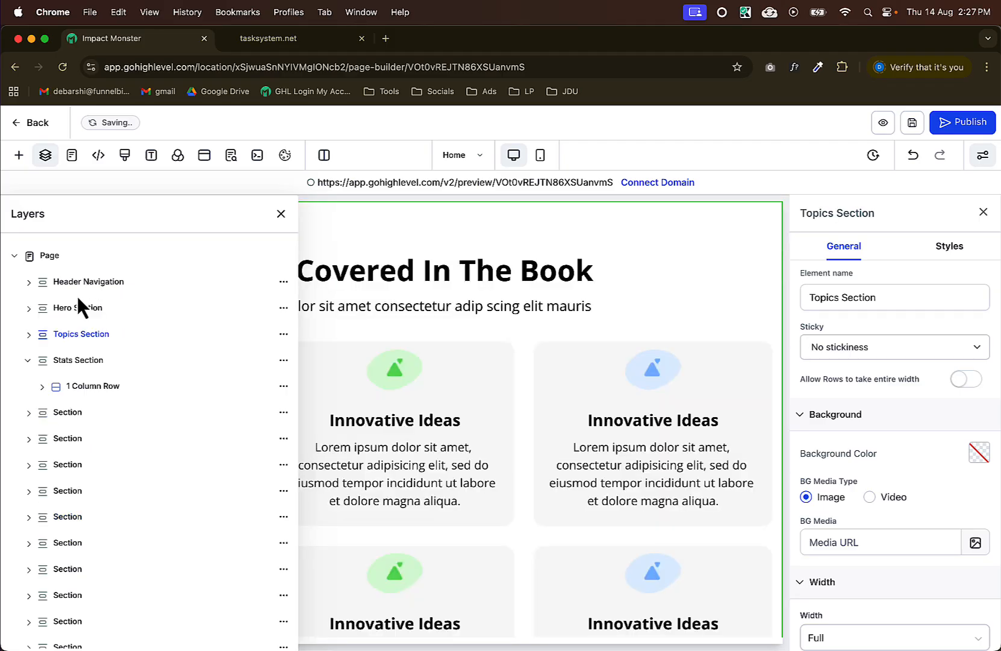
{"action": "left_click", "coordinate": [78, 308]}
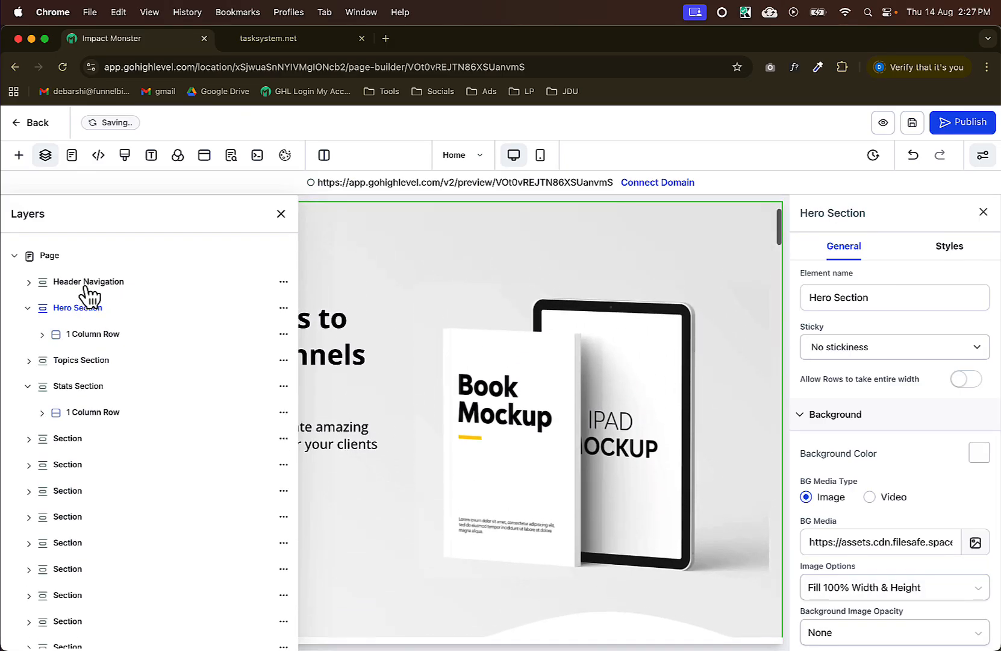
{"action": "left_click", "coordinate": [85, 282]}
{"action": "left_click", "coordinate": [29, 333]}
{"action": "scroll", "coordinate": [157, 352], "scroll_direction": "down", "scroll_amount": 3}
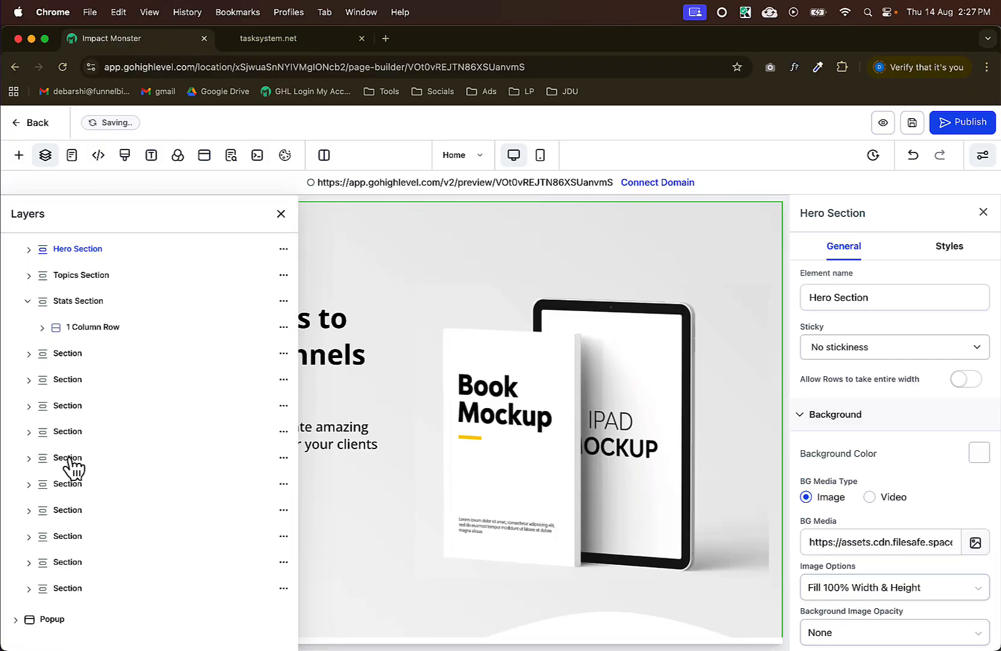
{"action": "left_click", "coordinate": [83, 308]}
{"action": "left_click", "coordinate": [281, 214]}
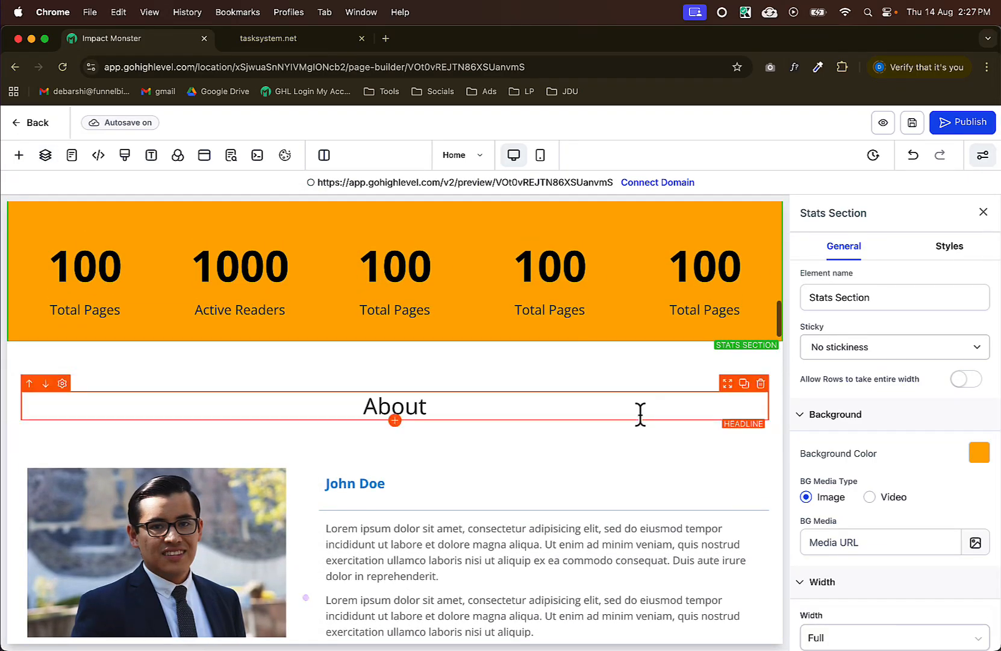
Switch to Figma to examine the About The Author layout and compare it with the page builder's About section.
{"action": "scroll", "coordinate": [572, 404], "scroll_direction": "down", "scroll_amount": 1}
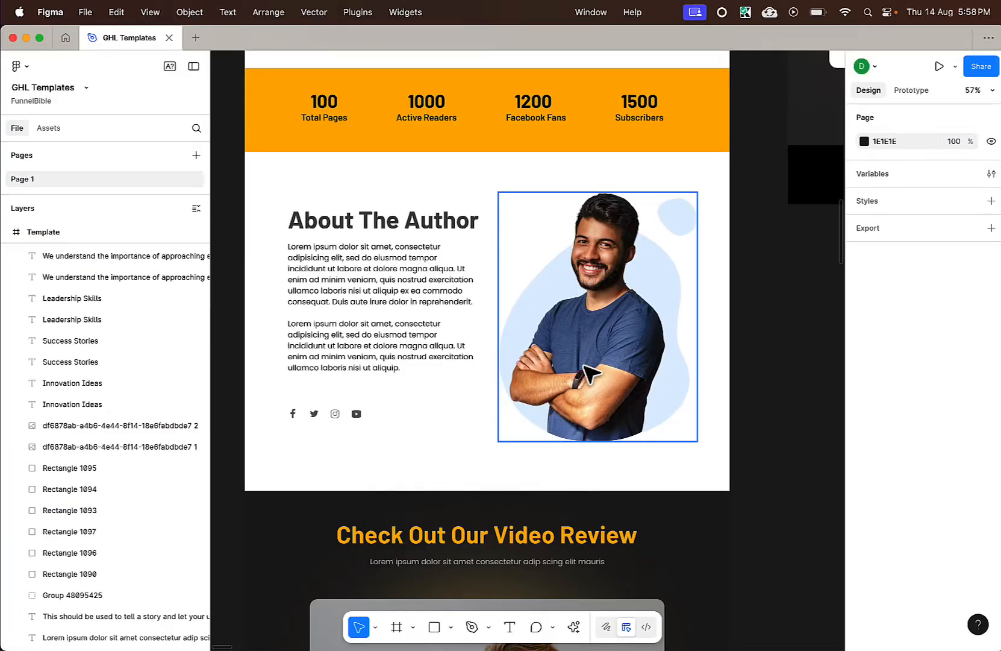
{"action": "scroll", "coordinate": [684, 335], "scroll_direction": "up", "scroll_amount": 1}
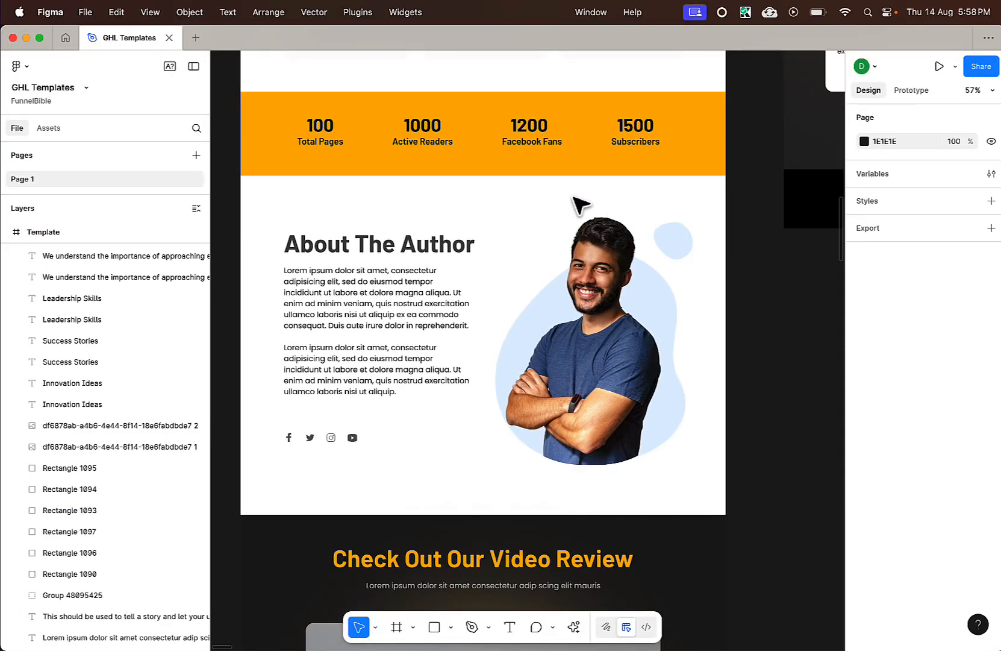
{"action": "key", "text": "super+Tab"}
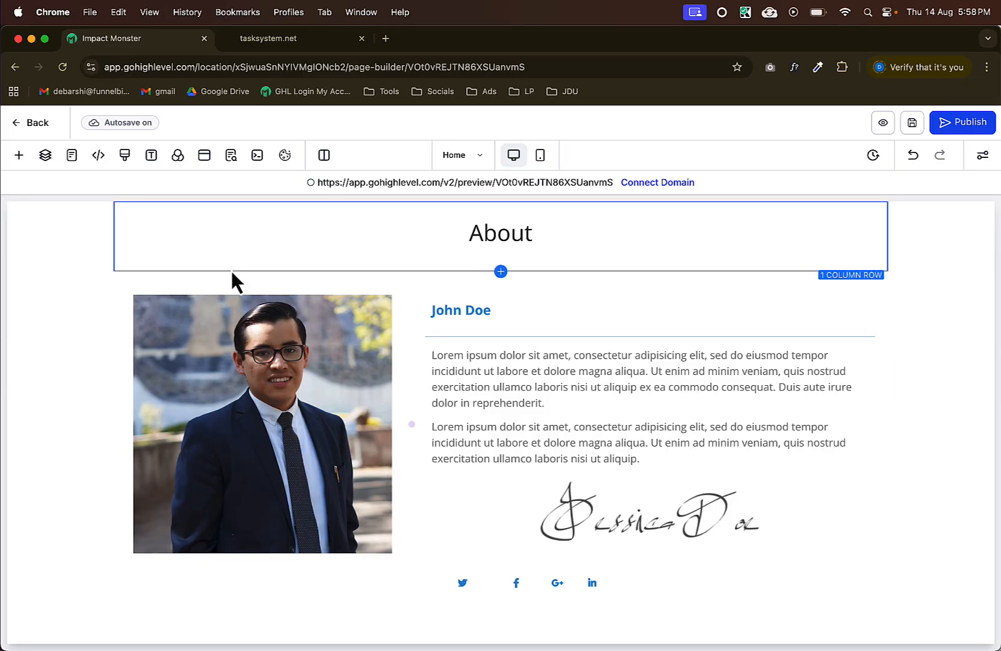
{"action": "scroll", "coordinate": [238, 270], "scroll_direction": "up", "scroll_amount": 1}
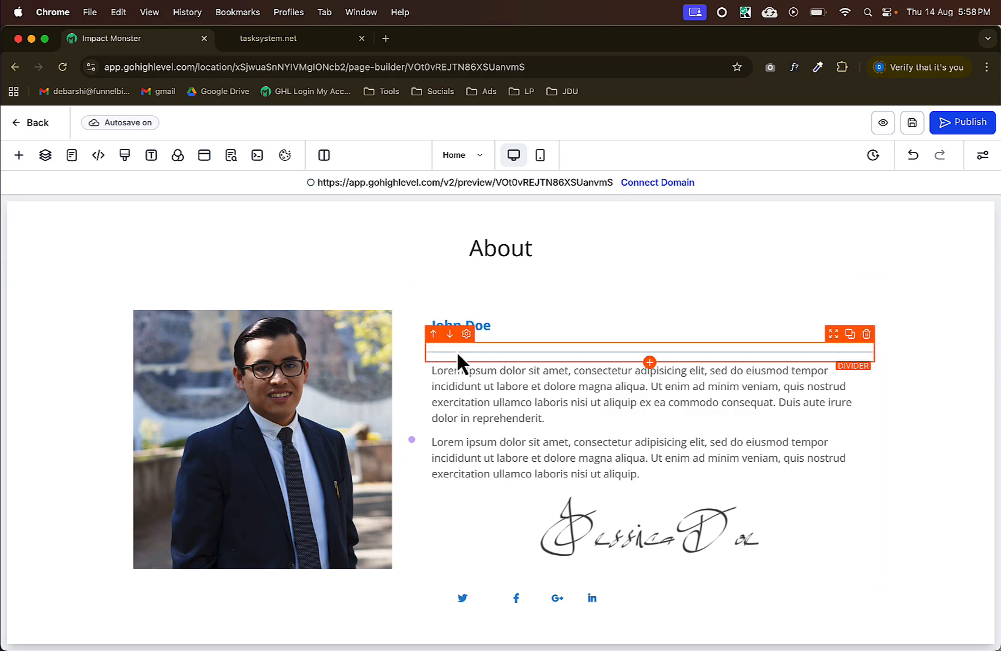
{"action": "key", "text": "super+Tab"}
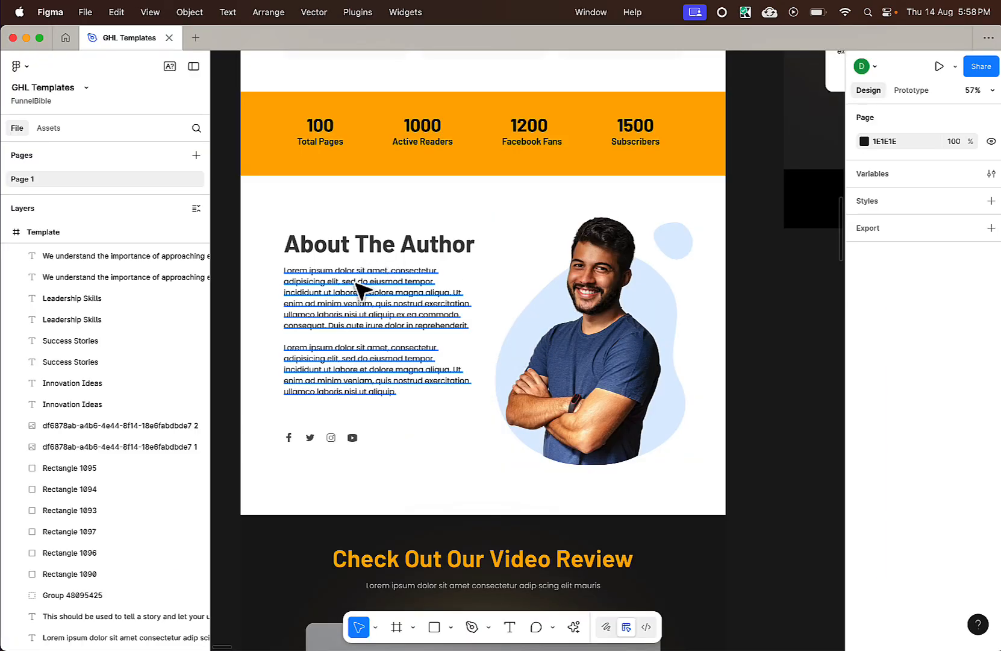
{"action": "key", "text": "super+Tab"}
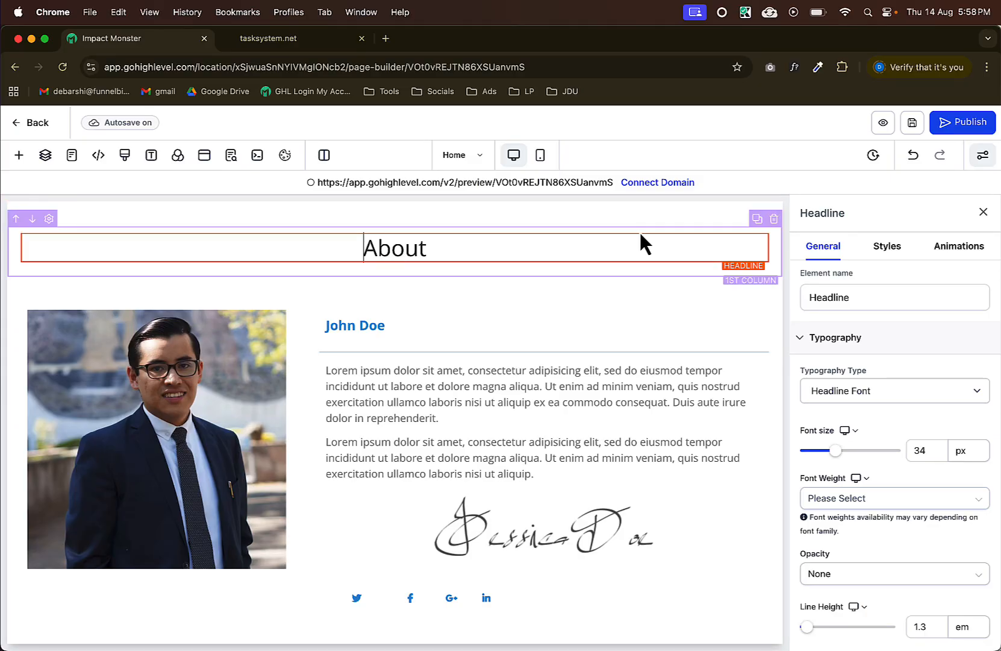
Delete the About headline's container and move the author photo to the top of the neighbouring text column.
{"action": "left_click", "coordinate": [776, 220]}
{"action": "left_click", "coordinate": [775, 226]}
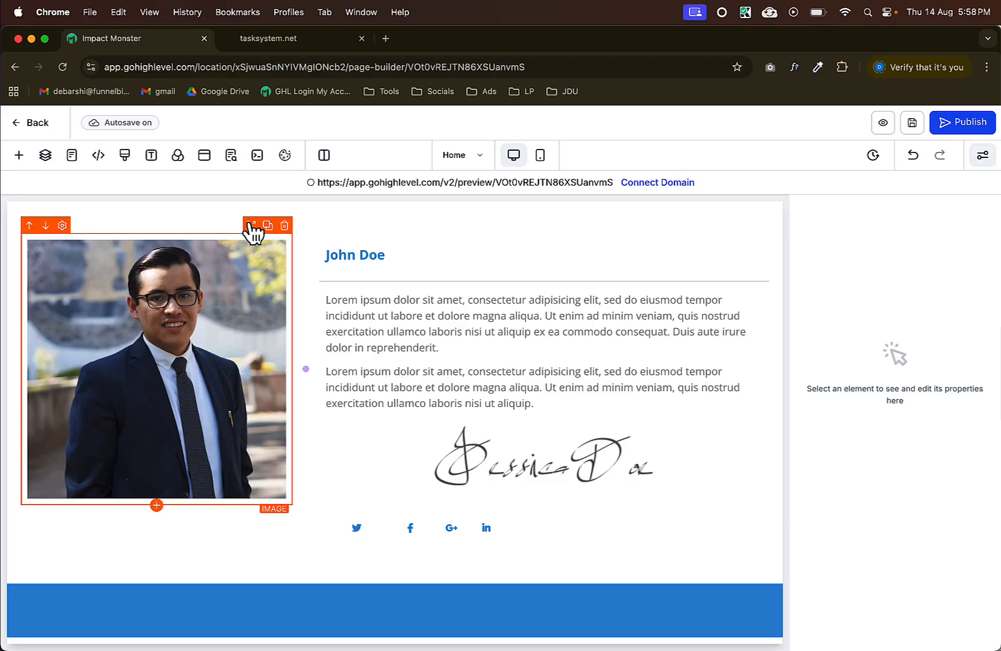
{"action": "left_click_drag", "start_coordinate": [252, 232], "coordinate": [657, 364]}
{"action": "scroll", "coordinate": [648, 365], "scroll_direction": "down", "scroll_amount": 6}
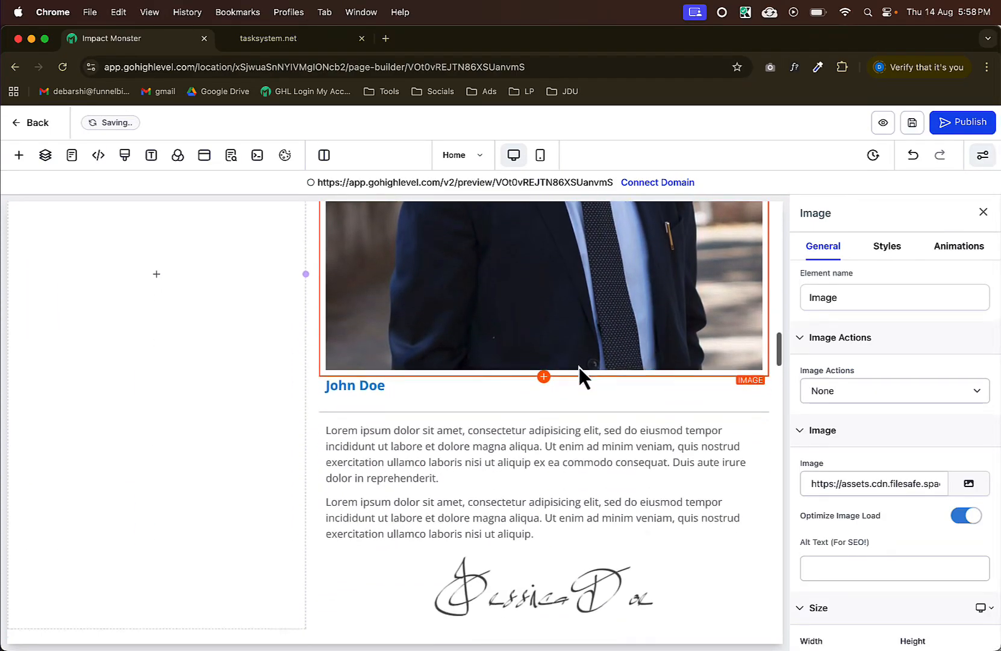
Move the author name headline and both biography paragraphs into the empty column beside the author photo.
{"action": "scroll", "coordinate": [579, 367], "scroll_direction": "down", "scroll_amount": 1}
{"action": "left_click", "coordinate": [370, 360]}
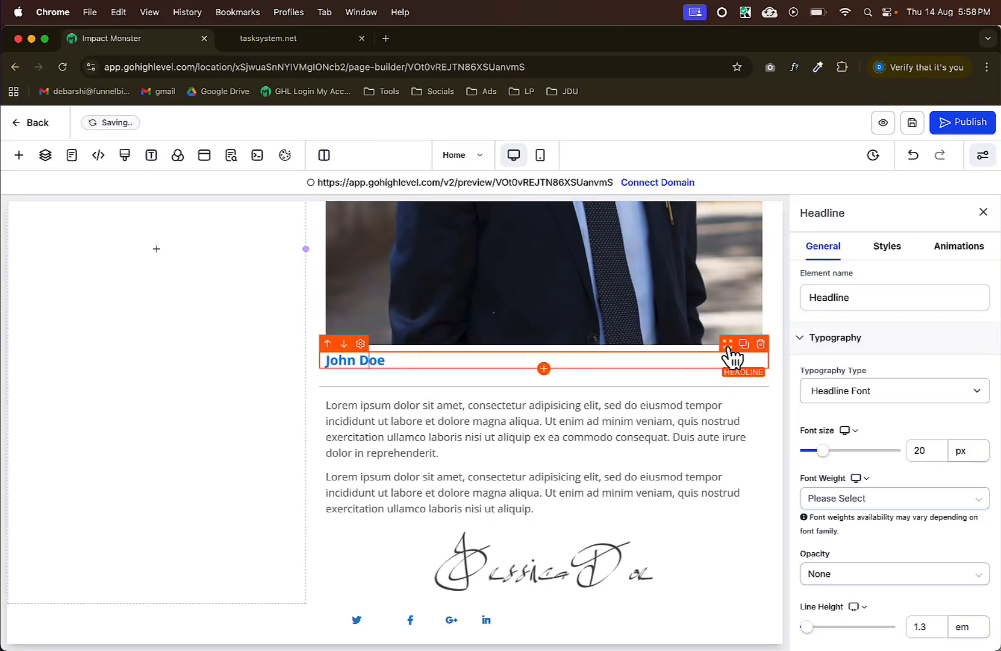
{"action": "left_click_drag", "start_coordinate": [728, 344], "coordinate": [247, 344]}
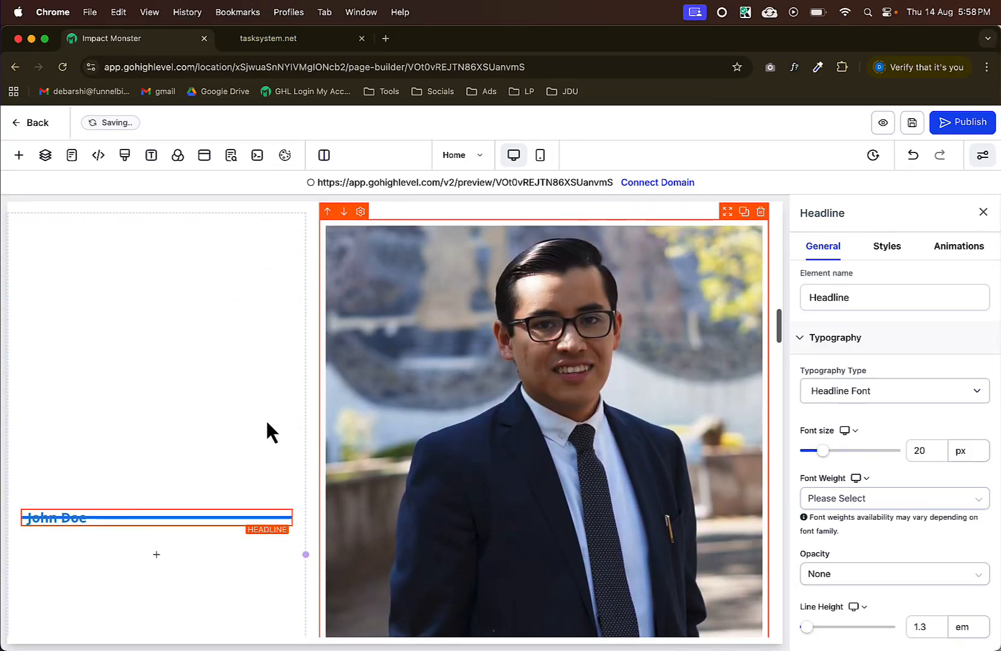
{"action": "scroll", "coordinate": [369, 416], "scroll_direction": "down", "scroll_amount": 5}
{"action": "left_click", "coordinate": [425, 410]}
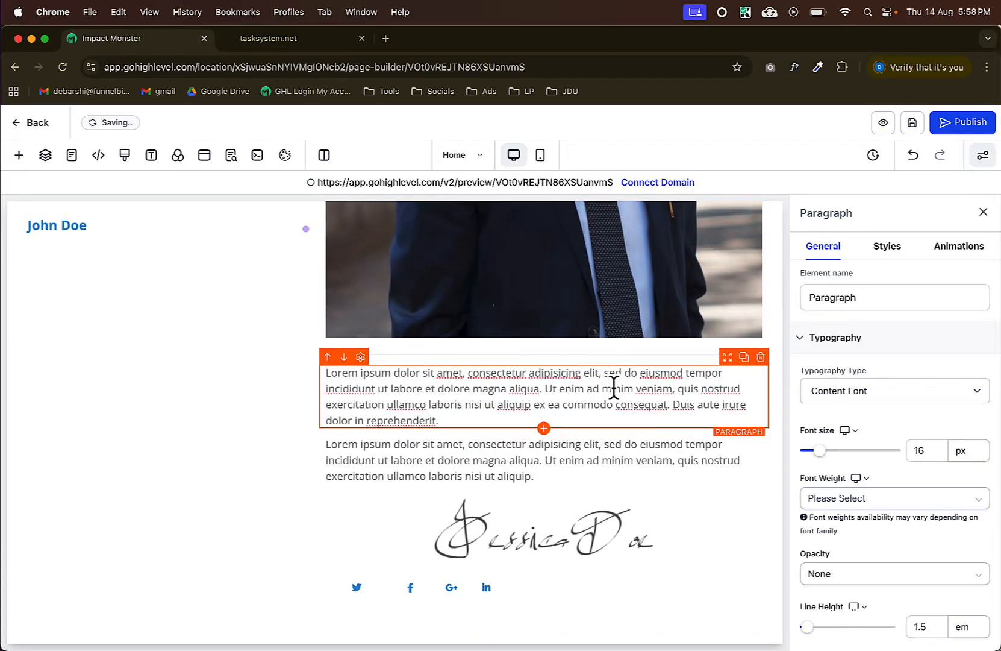
{"action": "left_click_drag", "start_coordinate": [728, 359], "coordinate": [272, 328]}
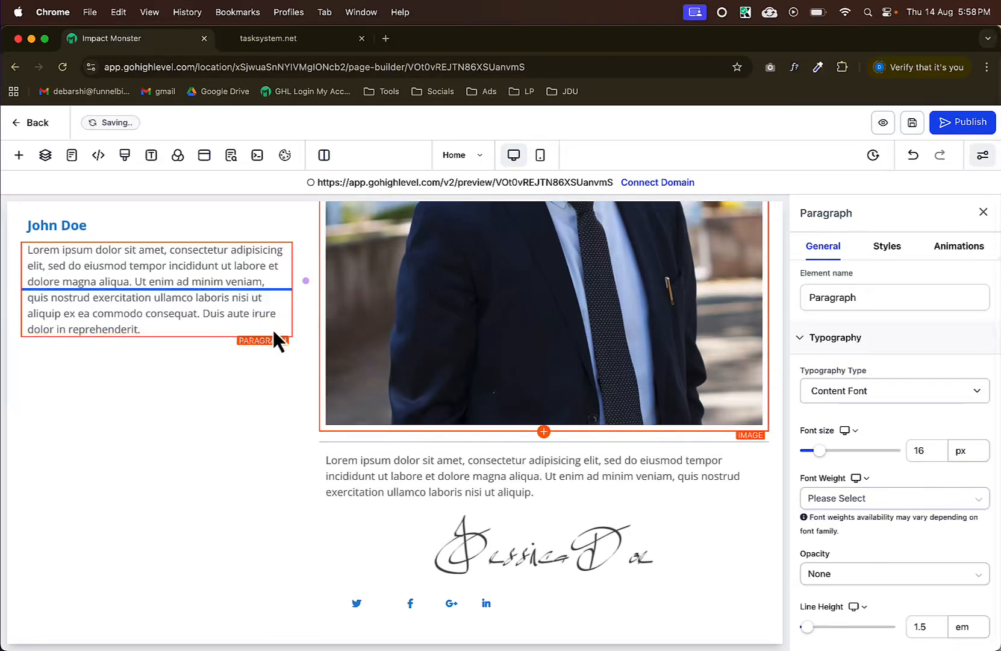
{"action": "left_click", "coordinate": [693, 480]}
{"action": "mouse_move", "coordinate": [740, 447]}
{"action": "left_mouse_down"}
{"action": "mouse_move", "coordinate": [313, 418]}
{"action": "mouse_move", "coordinate": [266, 402]}
{"action": "mouse_move", "coordinate": [268, 392]}
{"action": "left_mouse_up"}
Delete the signature image, the divider and the four-column row of social icons below the author photo.
{"action": "scroll", "coordinate": [663, 542], "scroll_direction": "down", "scroll_amount": 1}
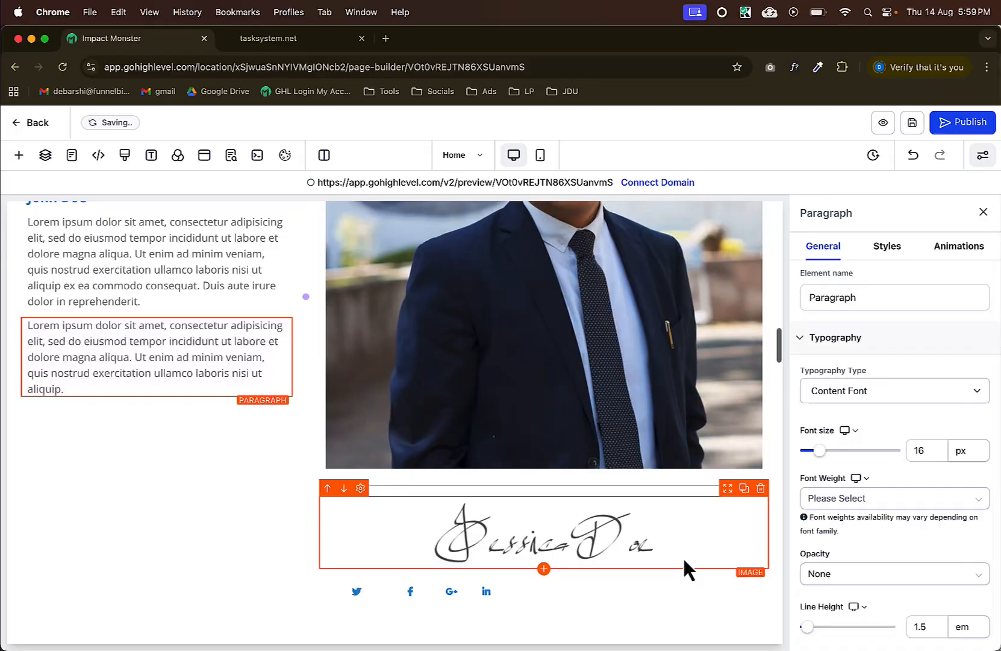
{"action": "left_click", "coordinate": [618, 514]}
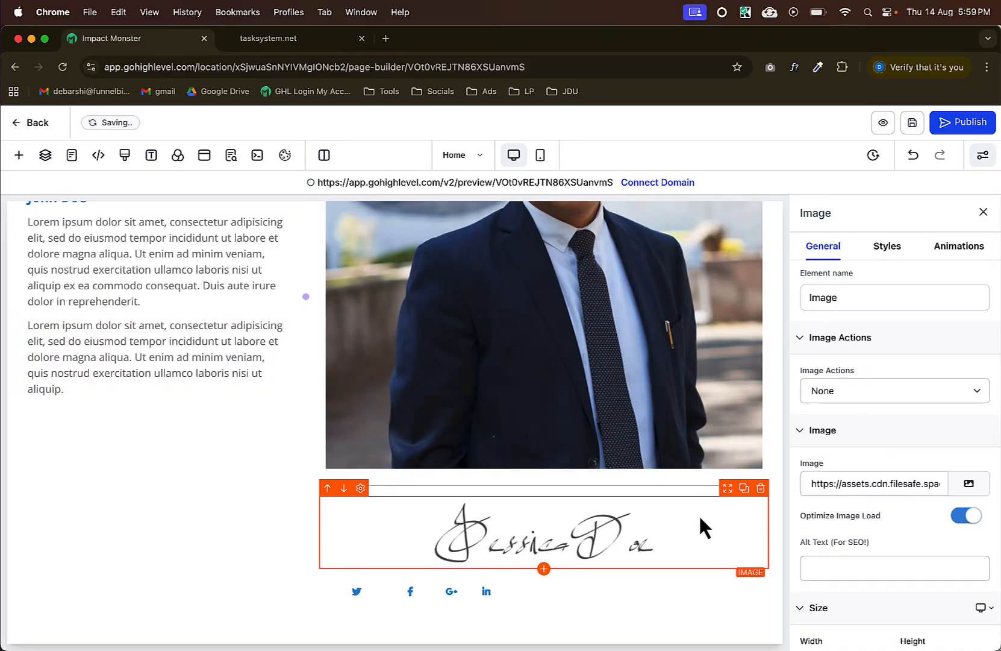
{"action": "left_click", "coordinate": [761, 489]}
{"action": "left_click", "coordinate": [613, 518]}
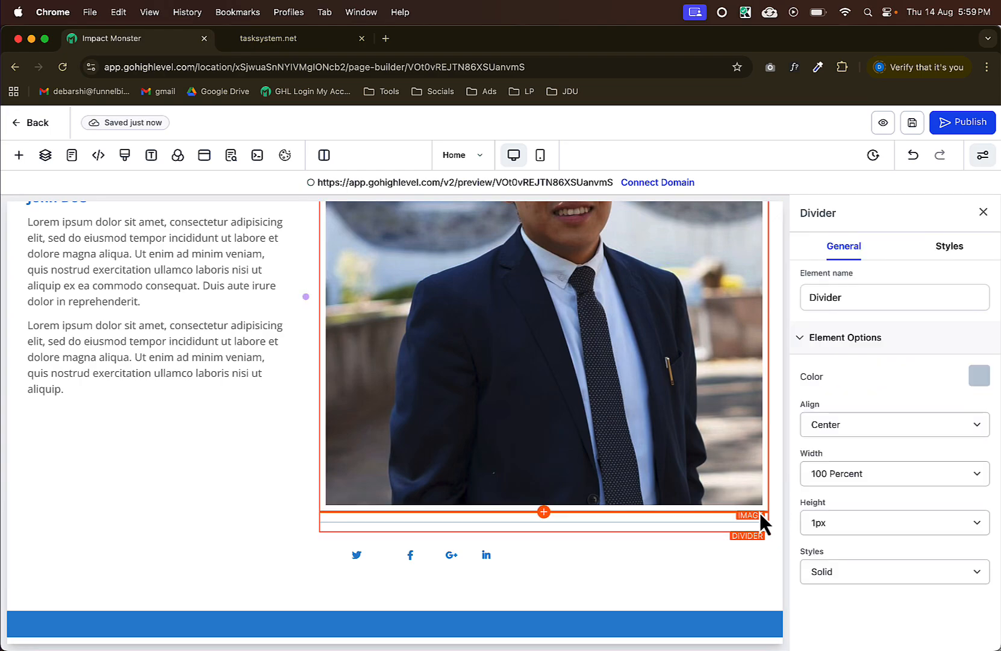
{"action": "left_click", "coordinate": [761, 505]}
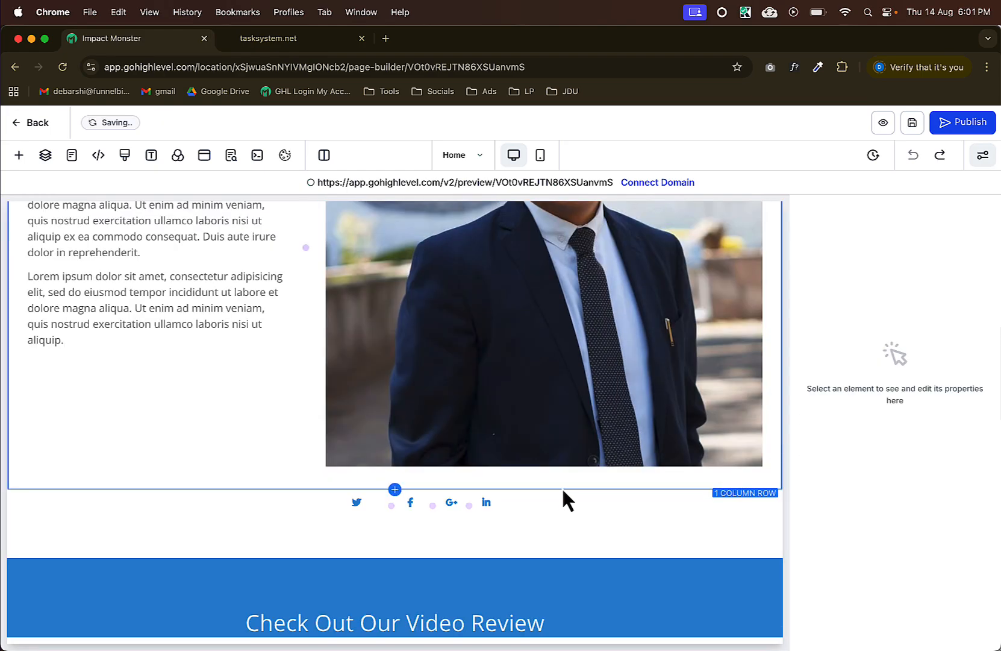
{"action": "left_click", "coordinate": [565, 498]}
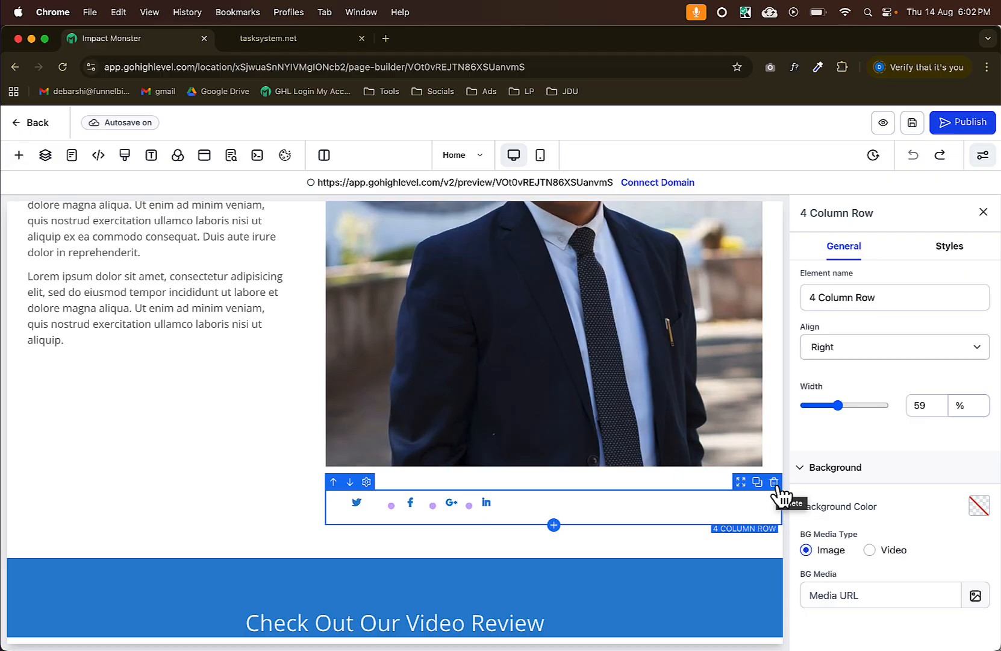
{"action": "left_click", "coordinate": [774, 482]}
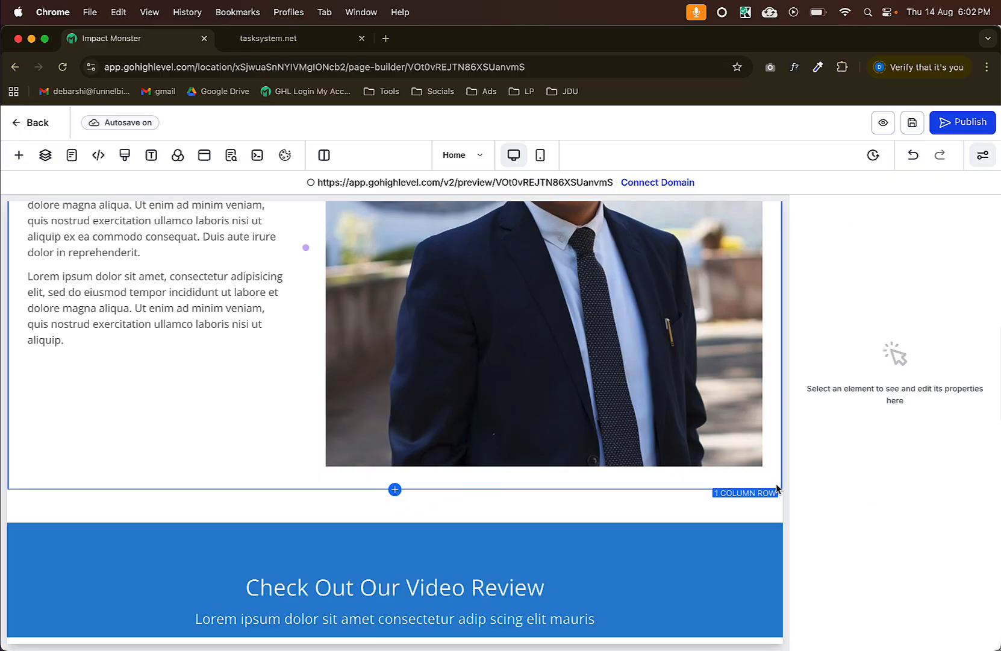
Widen the biography text column to about half of the row and set its content spacing to Left.
{"action": "scroll", "coordinate": [484, 390], "scroll_direction": "up", "scroll_amount": 5}
{"action": "scroll", "coordinate": [483, 389], "scroll_direction": "down", "scroll_amount": 1}
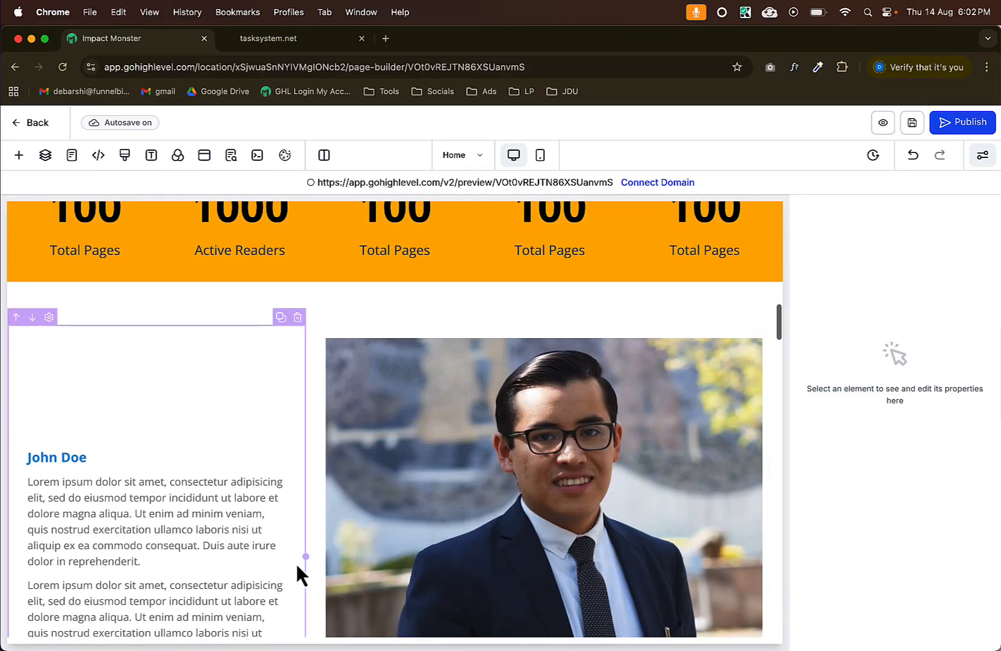
{"action": "left_click_drag", "start_coordinate": [305, 561], "coordinate": [399, 543]}
{"action": "left_click", "coordinate": [399, 543]}
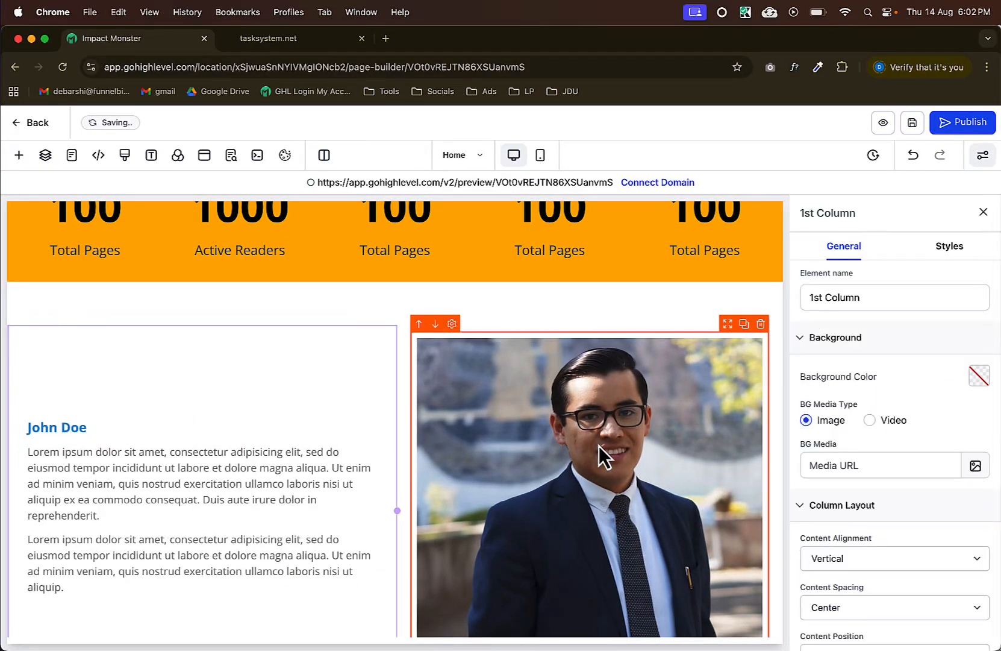
{"action": "scroll", "coordinate": [842, 483], "scroll_direction": "down", "scroll_amount": 3}
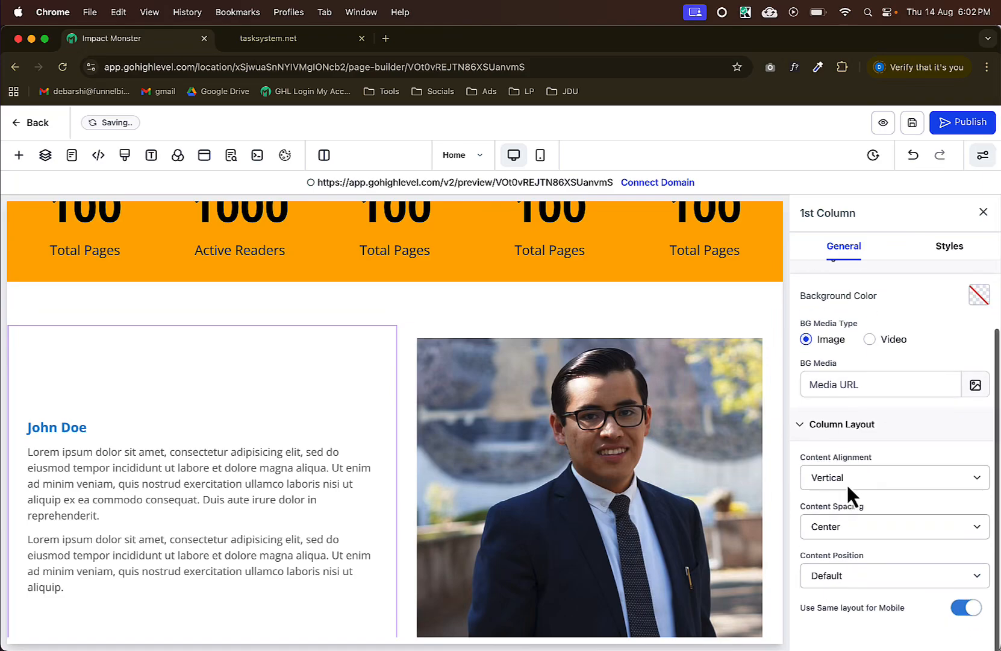
{"action": "left_click", "coordinate": [838, 526]}
{"action": "left_click", "coordinate": [836, 544]}
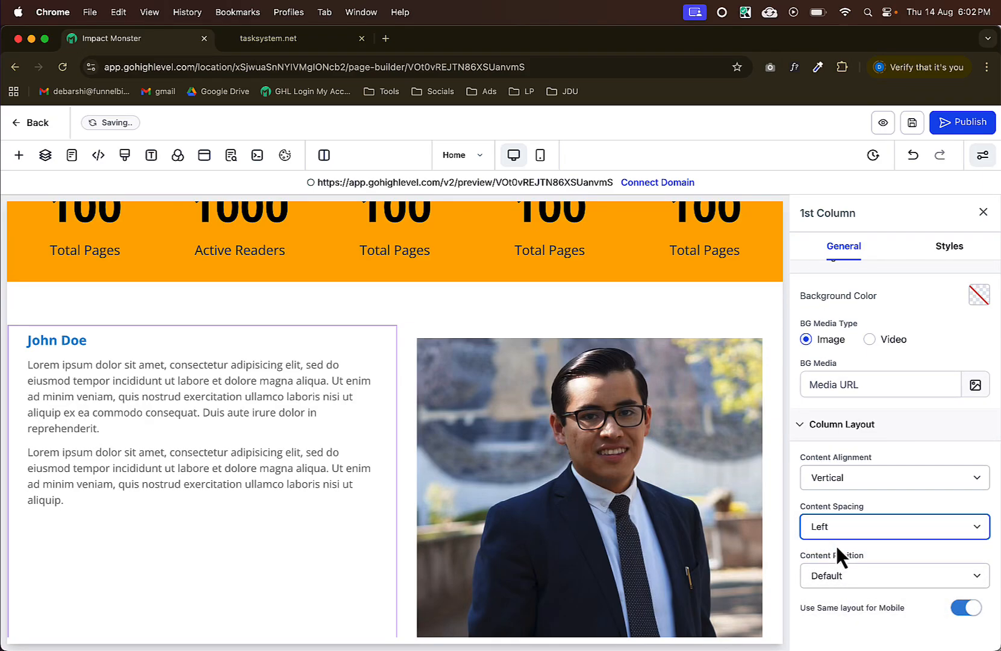
Set the author name headline's font size to 44 px.
{"action": "left_click", "coordinate": [74, 340]}
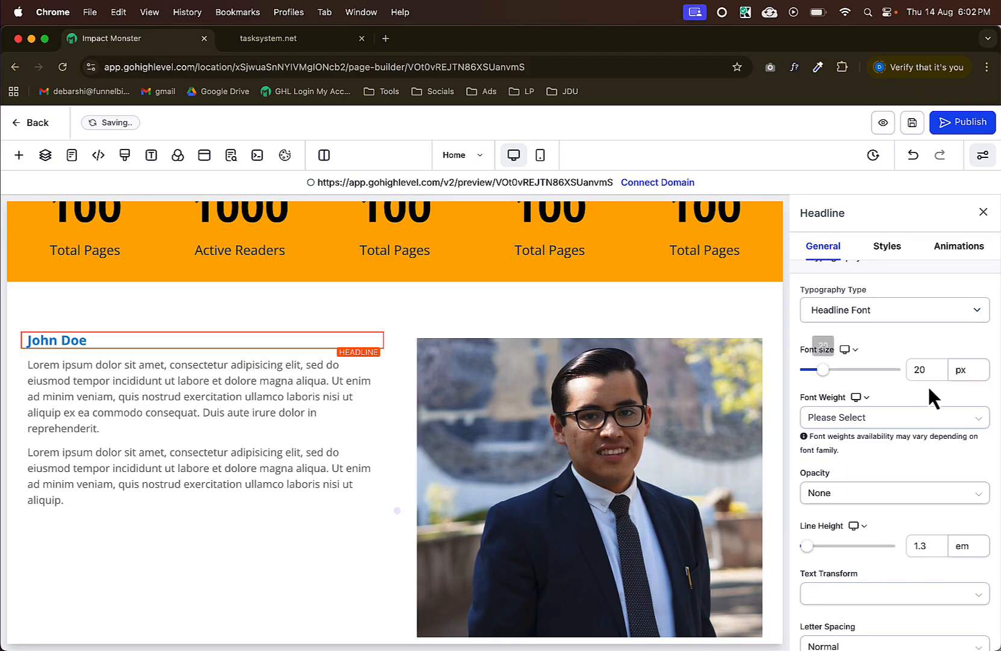
{"action": "scroll", "coordinate": [956, 393], "scroll_direction": "up", "scroll_amount": 2}
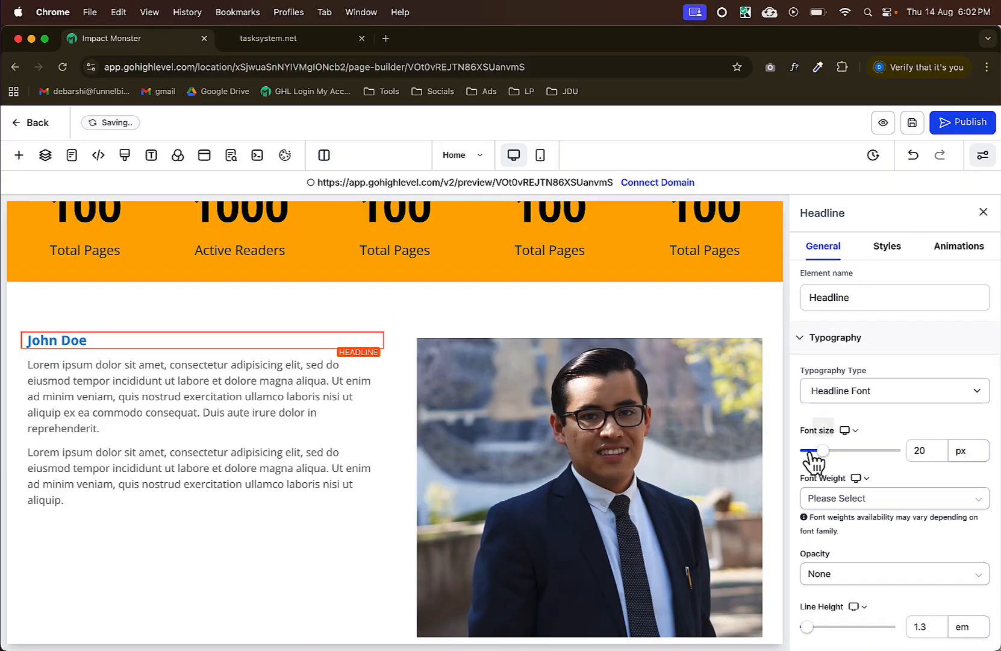
{"action": "left_click_drag", "start_coordinate": [821, 450], "coordinate": [844, 451]}
{"action": "left_click_drag", "start_coordinate": [844, 456], "coordinate": [843, 453]}
Clear the blue color and inline bold formatting from the author name headline, leaving its text black.
{"action": "scroll", "coordinate": [924, 494], "scroll_direction": "down", "scroll_amount": 3}
{"action": "scroll", "coordinate": [922, 488], "scroll_direction": "down", "scroll_amount": 5}
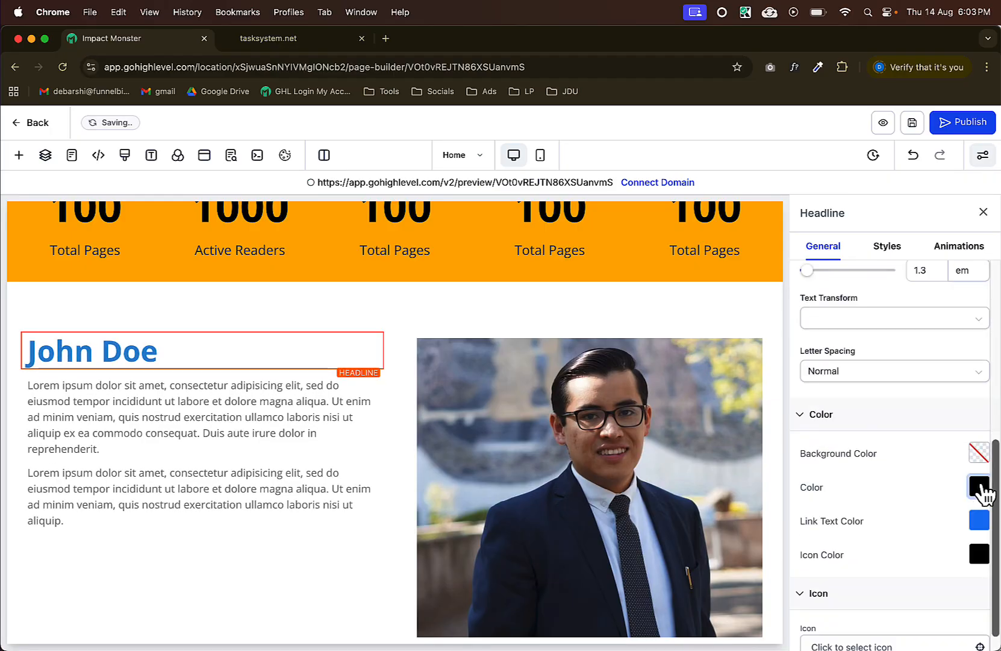
{"action": "left_click", "coordinate": [980, 486]}
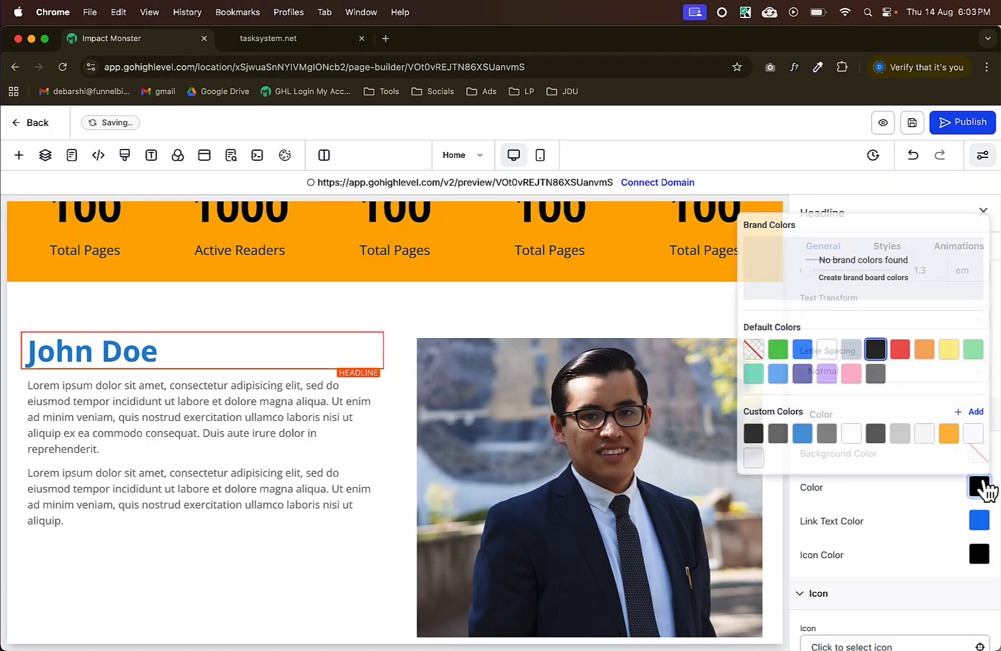
{"action": "double_click", "coordinate": [118, 338]}
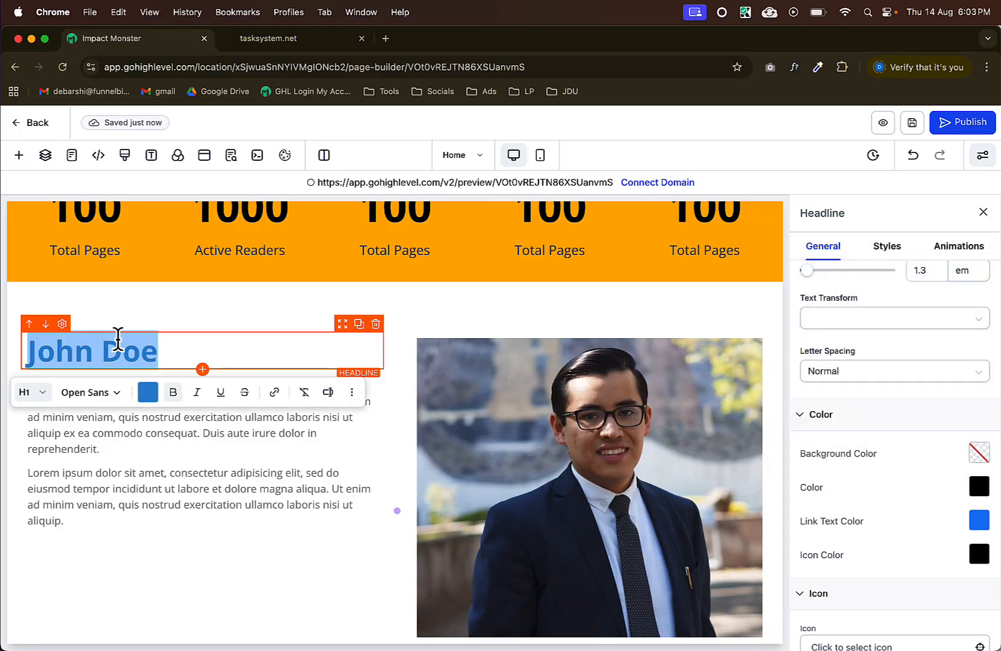
{"action": "left_click", "coordinate": [173, 392]}
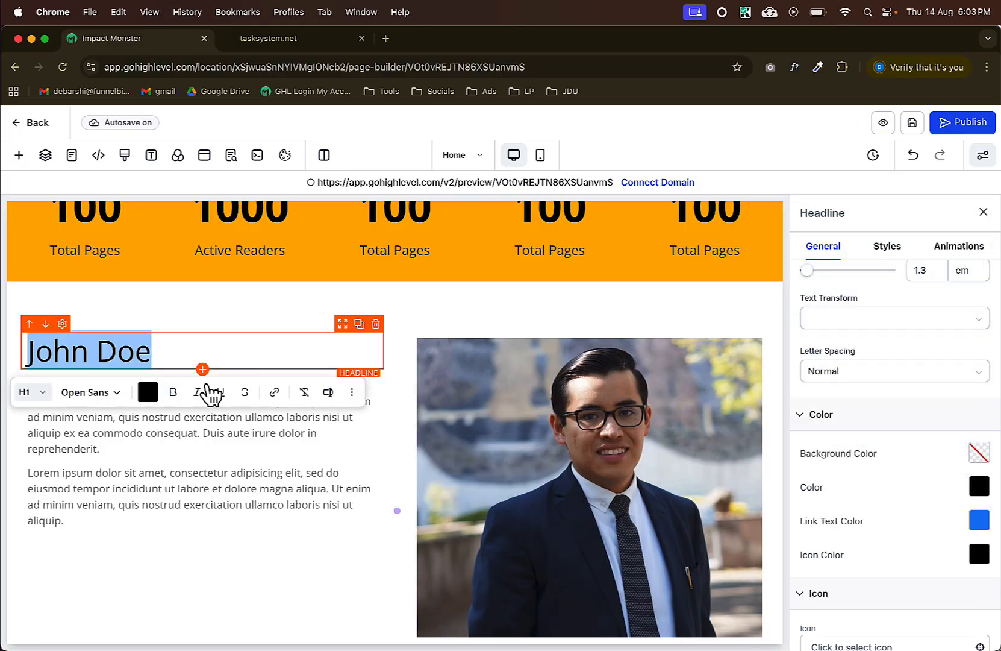
Set the author name headline's font weight to 700 - Bold.
{"action": "double_click", "coordinate": [106, 352]}
{"action": "triple_click", "coordinate": [106, 353]}
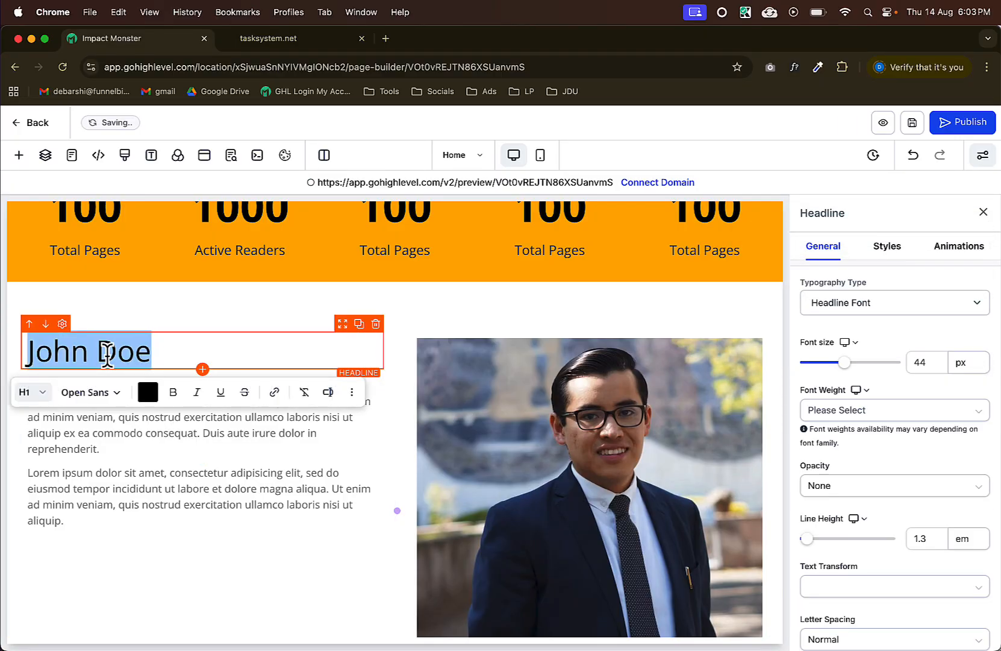
{"action": "left_click", "coordinate": [173, 392]}
{"action": "left_click", "coordinate": [173, 393]}
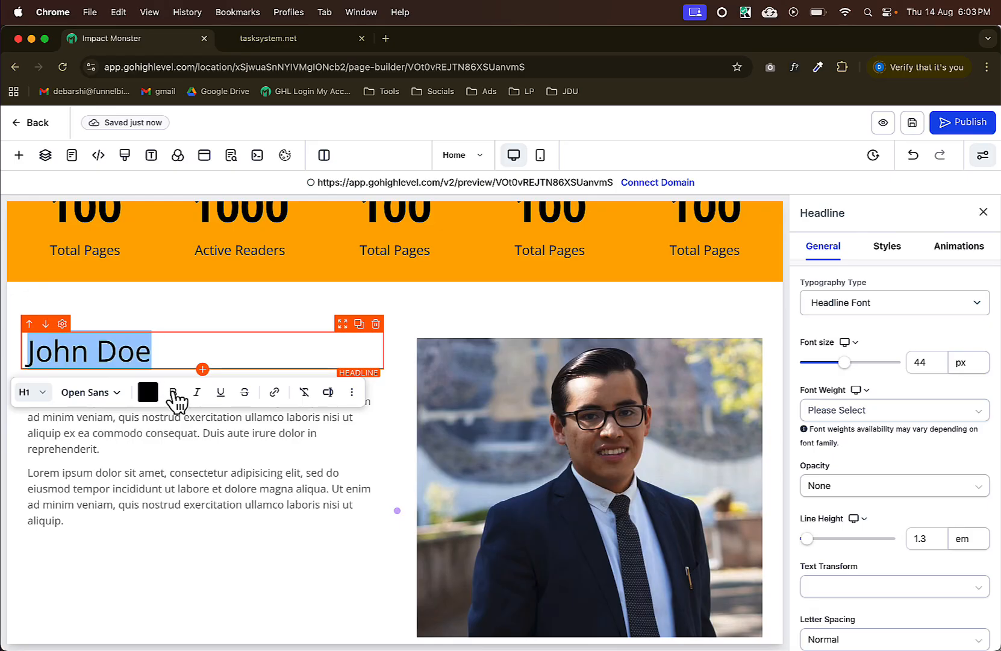
{"action": "left_click", "coordinate": [908, 486]}
{"action": "scroll", "coordinate": [907, 489], "scroll_direction": "down", "scroll_amount": 1}
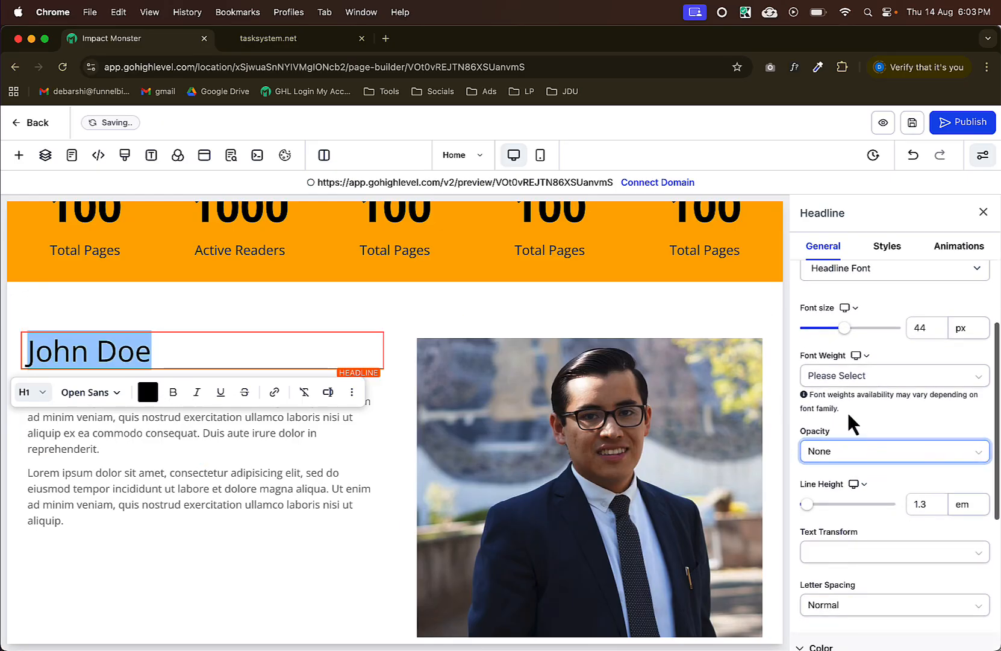
{"action": "left_click", "coordinate": [846, 381]}
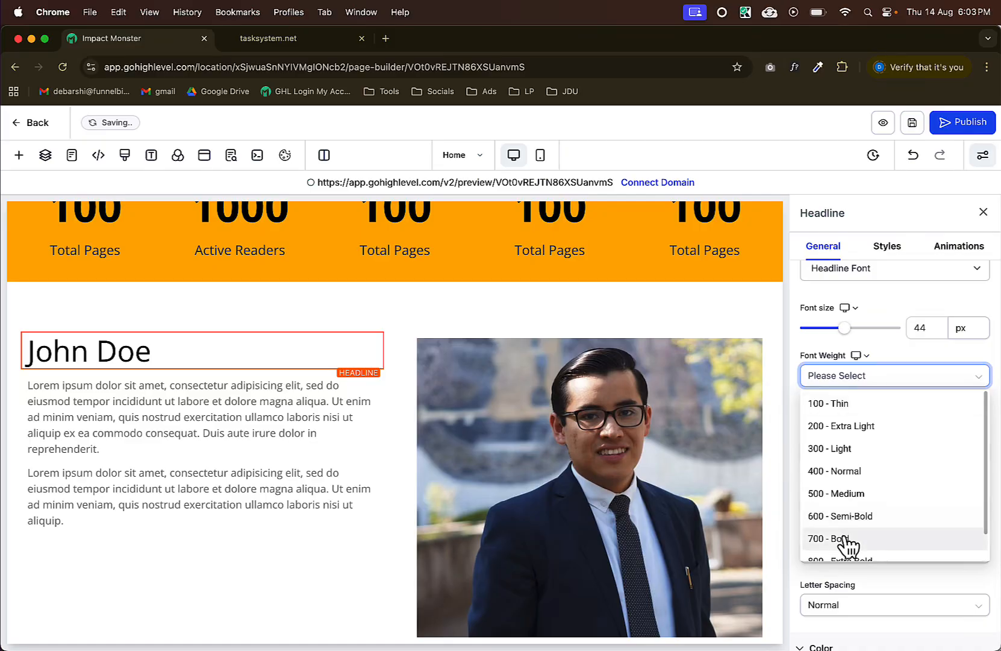
{"action": "left_click", "coordinate": [847, 541]}
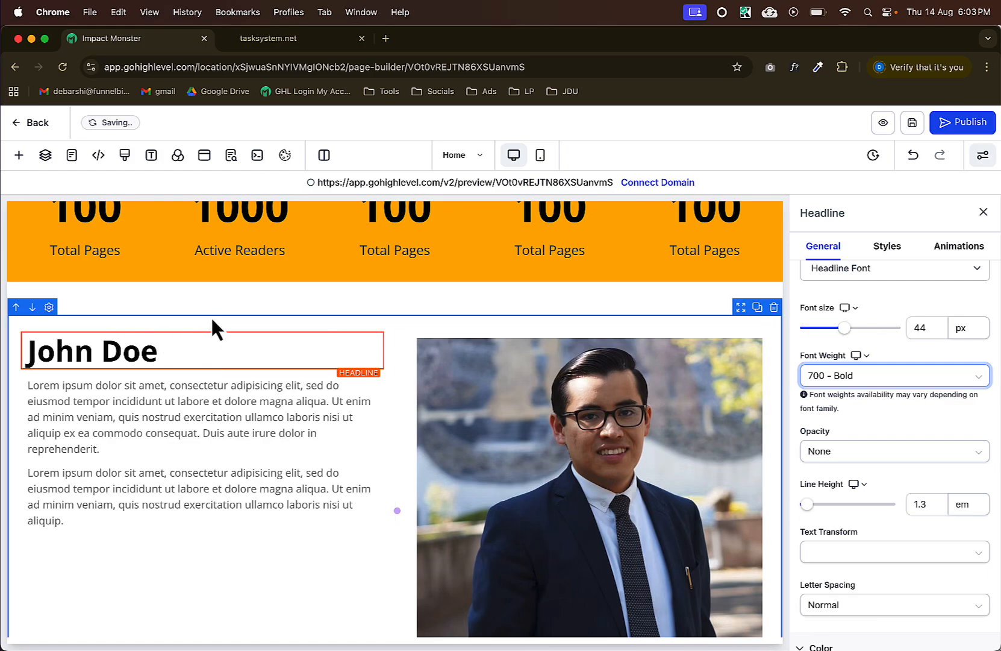
Set the first biography paragraph's font size to 18 px and its text color to the near-black custom color.
{"action": "left_click", "coordinate": [223, 416]}
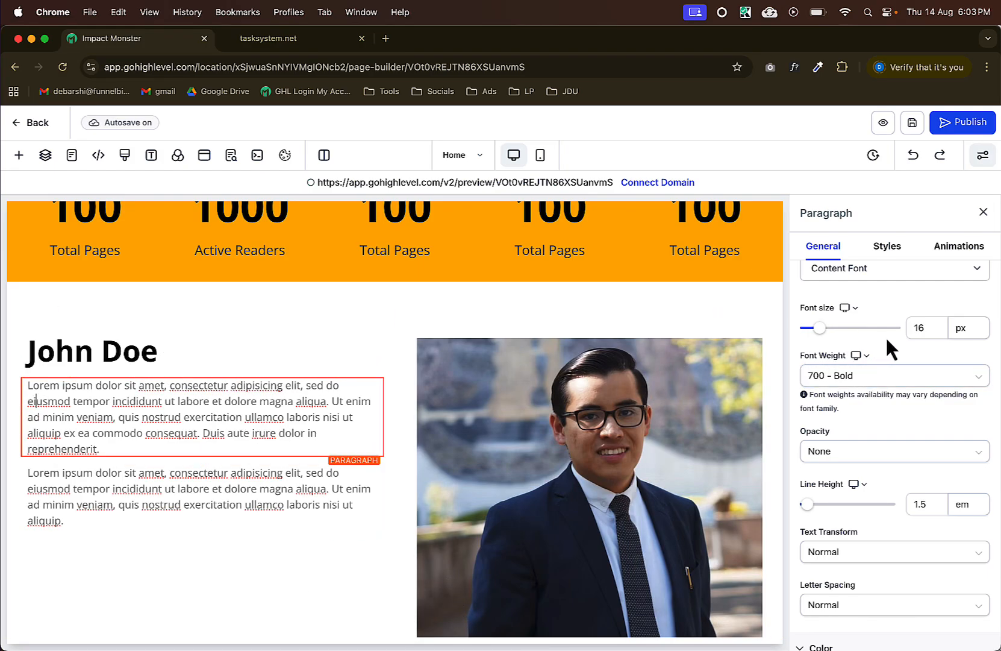
{"action": "left_click", "coordinate": [911, 323]}
{"action": "type", "text": "8"}
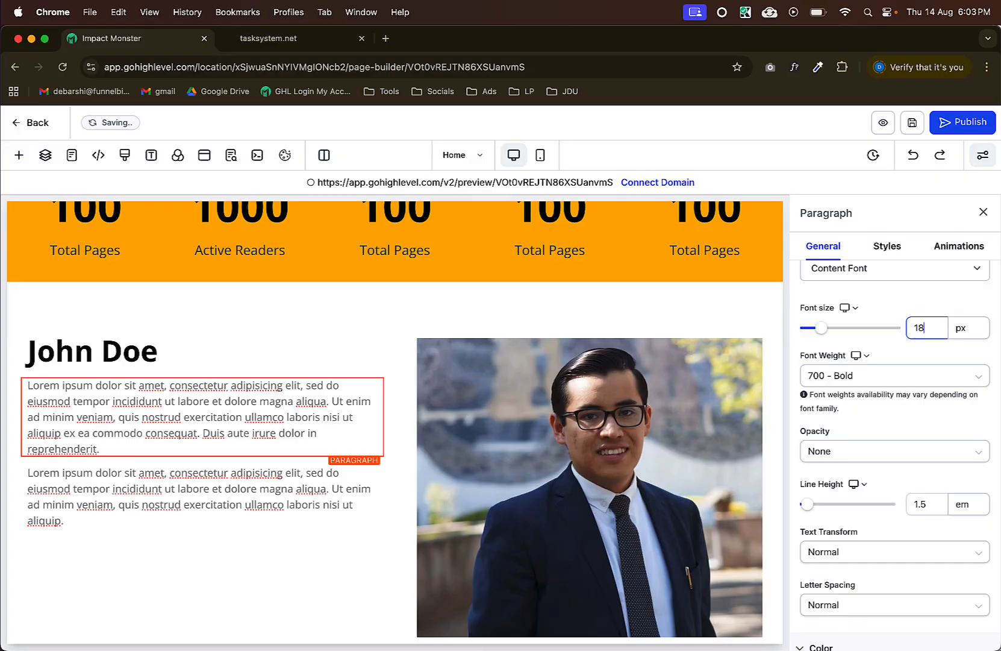
{"action": "scroll", "coordinate": [908, 505], "scroll_direction": "down", "scroll_amount": 3}
{"action": "scroll", "coordinate": [903, 492], "scroll_direction": "down", "scroll_amount": 2}
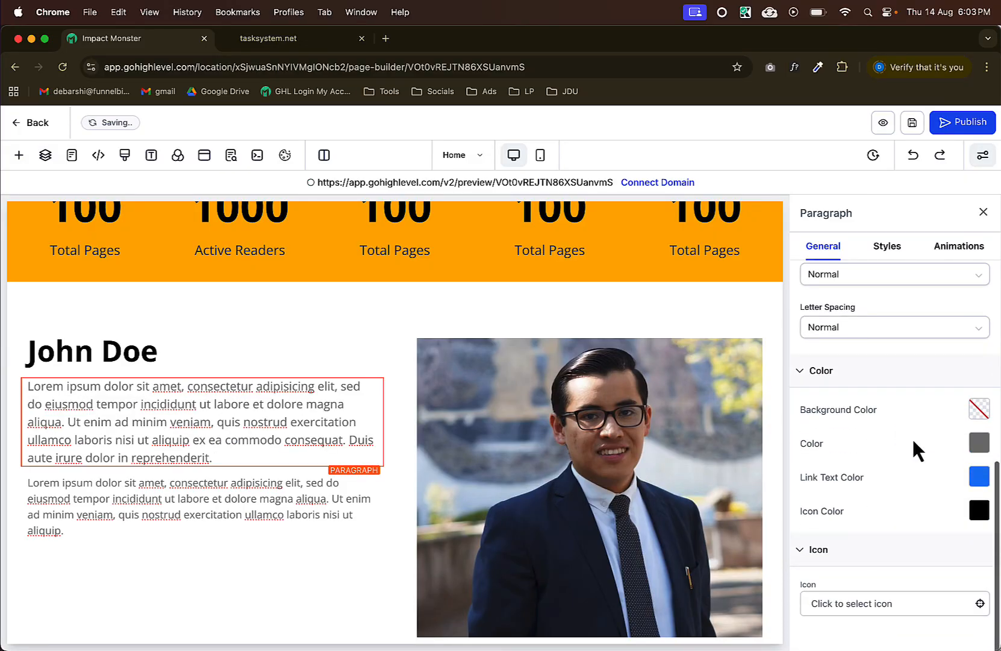
{"action": "left_click", "coordinate": [982, 444]}
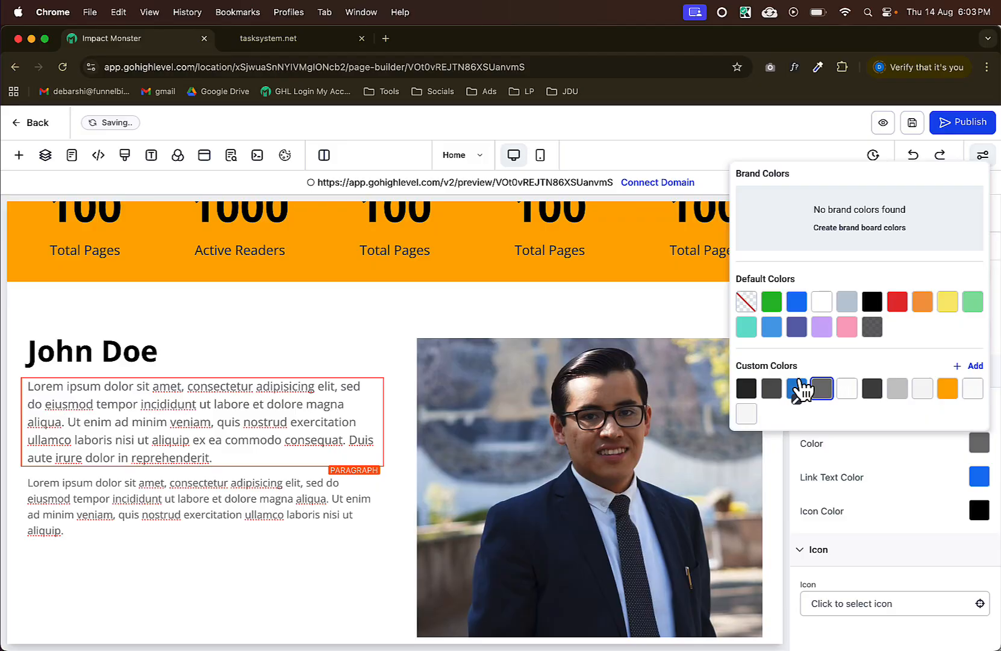
{"action": "left_click", "coordinate": [747, 390]}
Delete the second biography paragraph and replace it with a duplicate of the restyled first paragraph.
{"action": "left_click", "coordinate": [156, 486]}
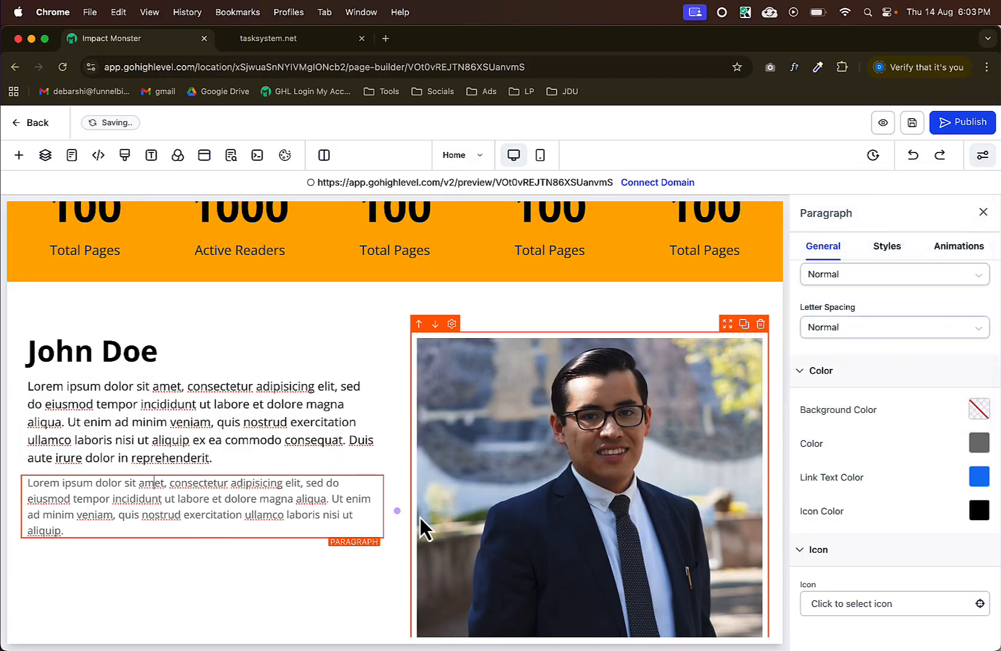
{"action": "left_click", "coordinate": [375, 467]}
{"action": "left_click", "coordinate": [357, 384]}
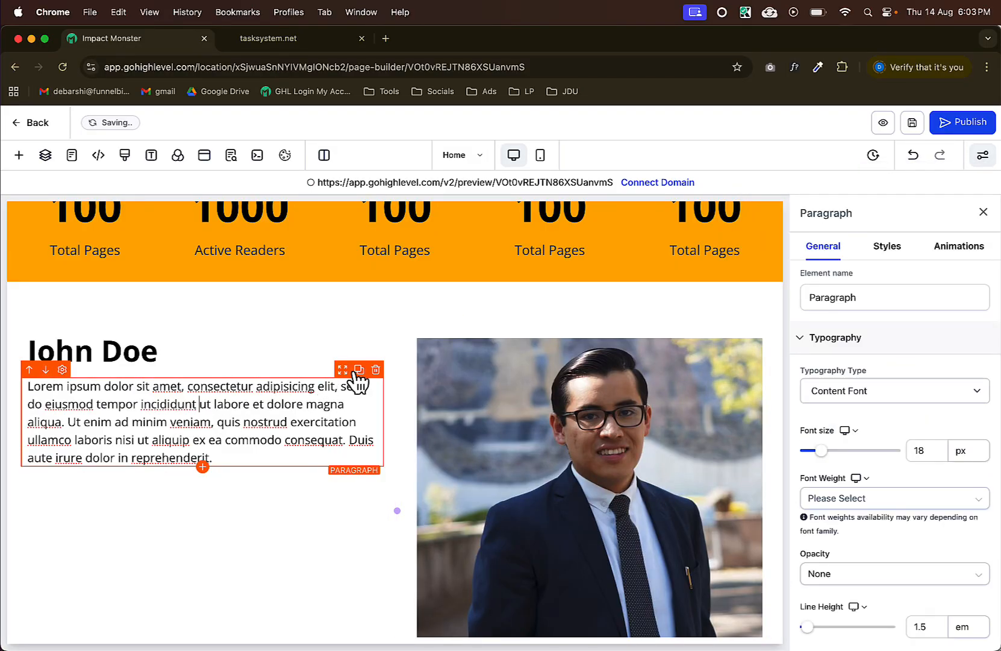
{"action": "left_click", "coordinate": [359, 369]}
{"action": "left_click", "coordinate": [266, 579]}
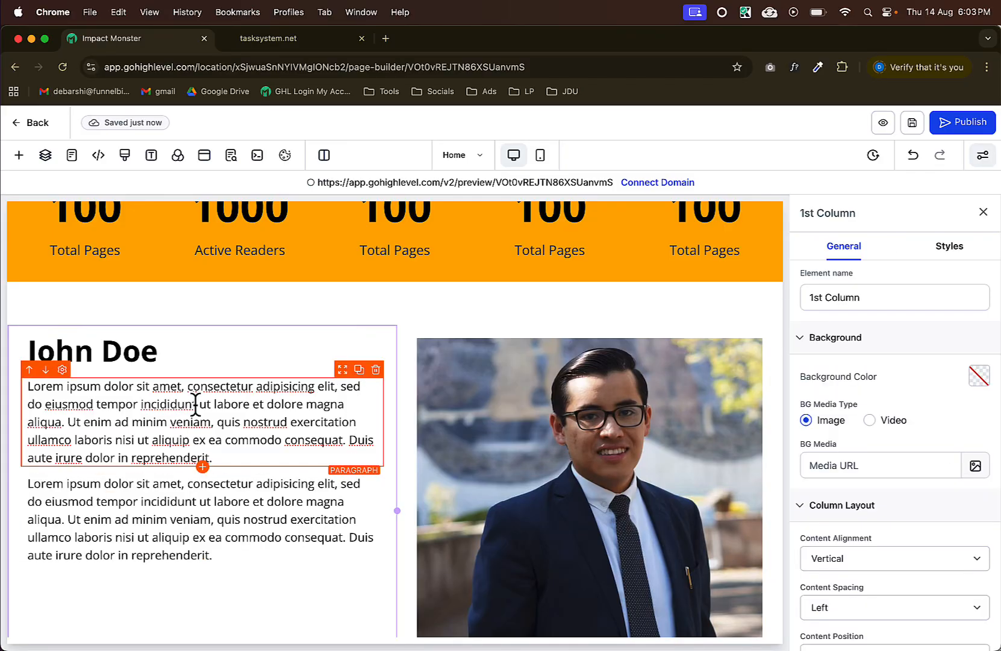
Set the first biography paragraph's top margin to 15 px.
{"action": "left_click", "coordinate": [196, 404]}
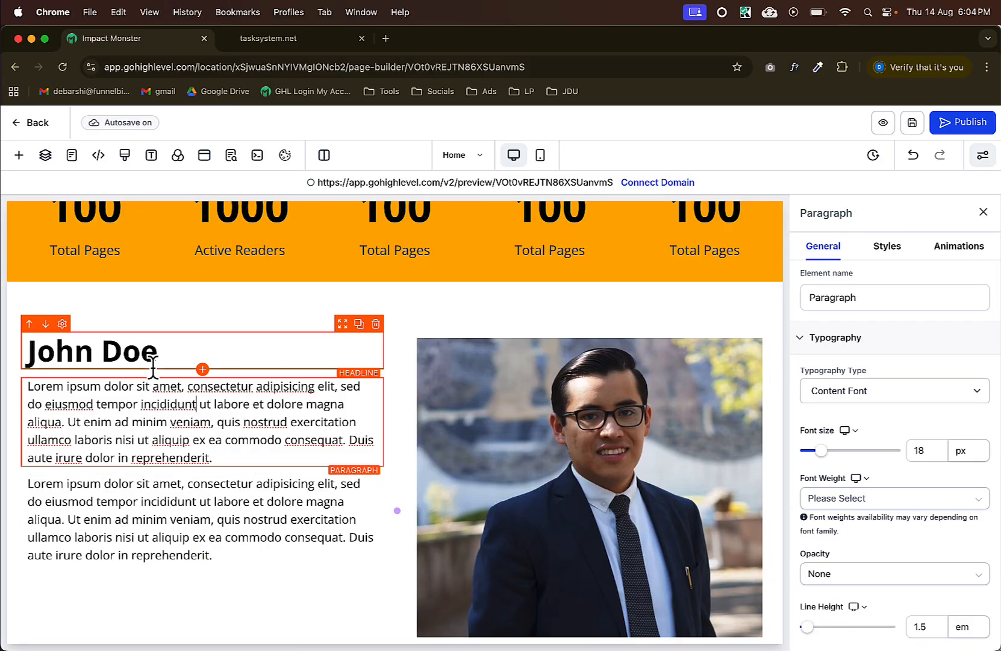
{"action": "left_click", "coordinate": [887, 252]}
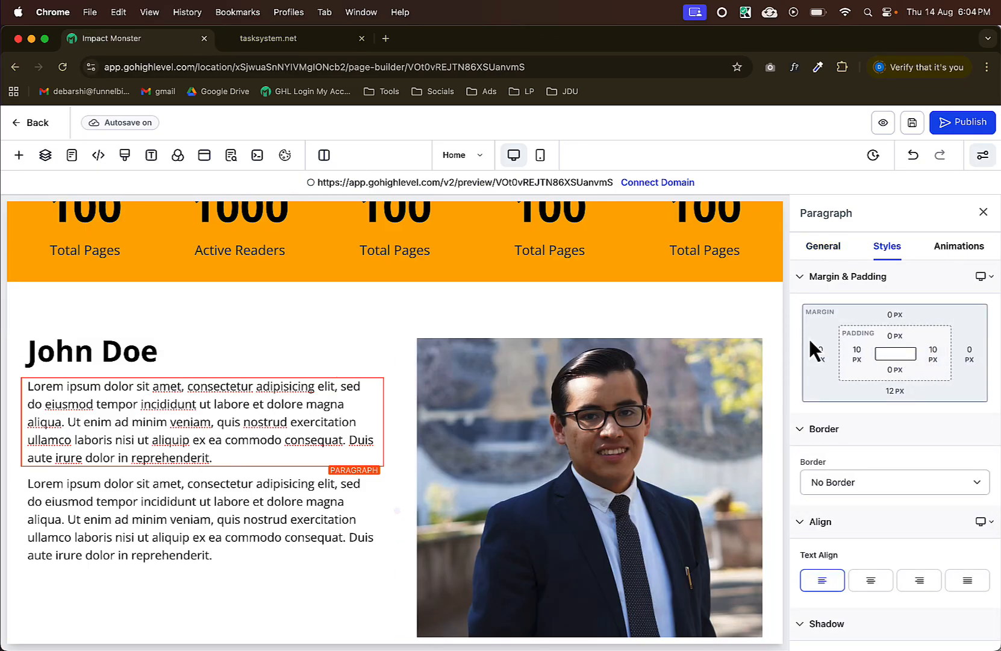
{"action": "left_click", "coordinate": [895, 315]}
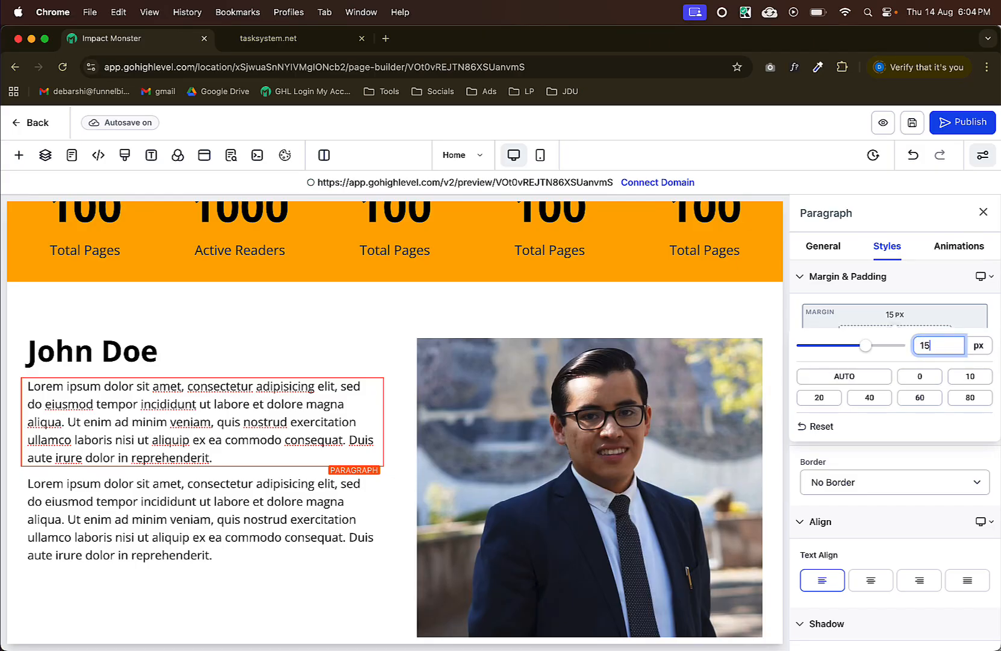
Set the author name headline's bottom margin to 0 px.
{"action": "left_click", "coordinate": [118, 351]}
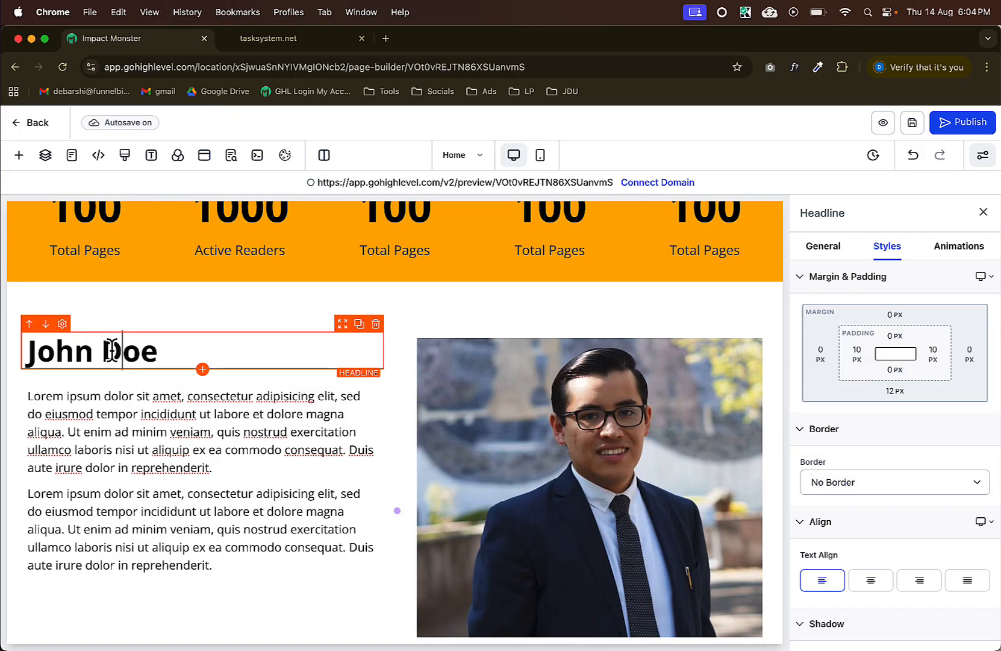
{"action": "left_click", "coordinate": [895, 390]}
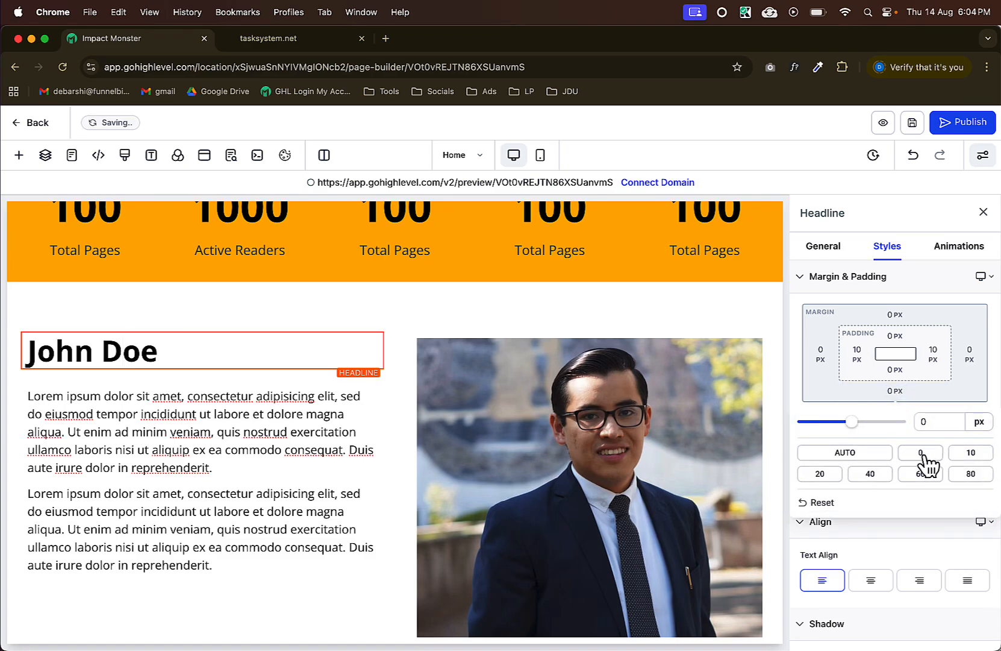
{"action": "left_click", "coordinate": [179, 350]}
{"action": "left_click", "coordinate": [195, 405]}
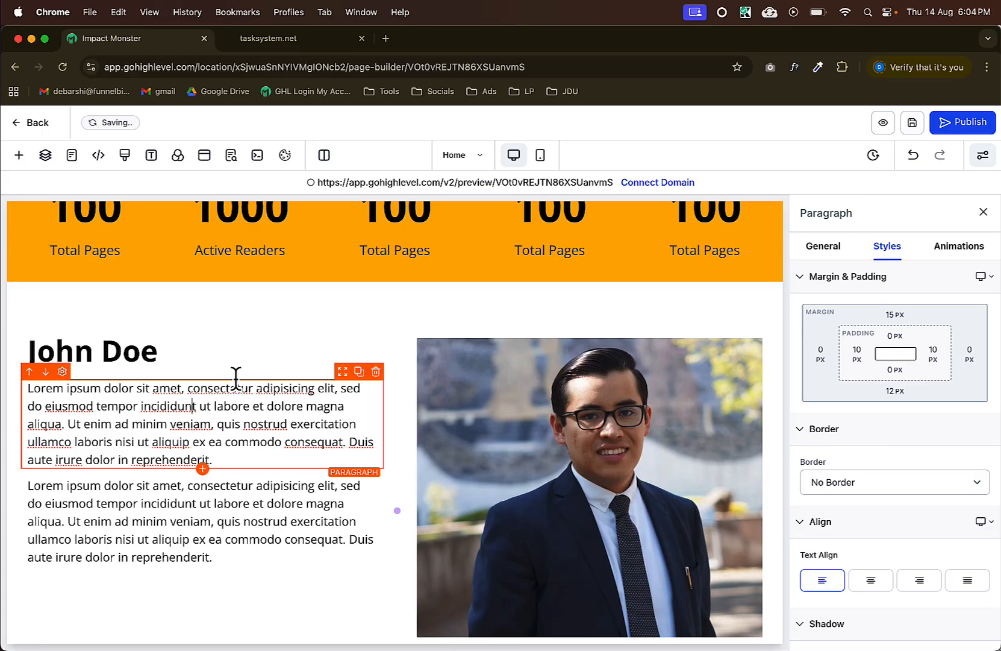
Replace the author name headline with "About The Author", taking the wording from the Figma template.
{"action": "left_click", "coordinate": [117, 348]}
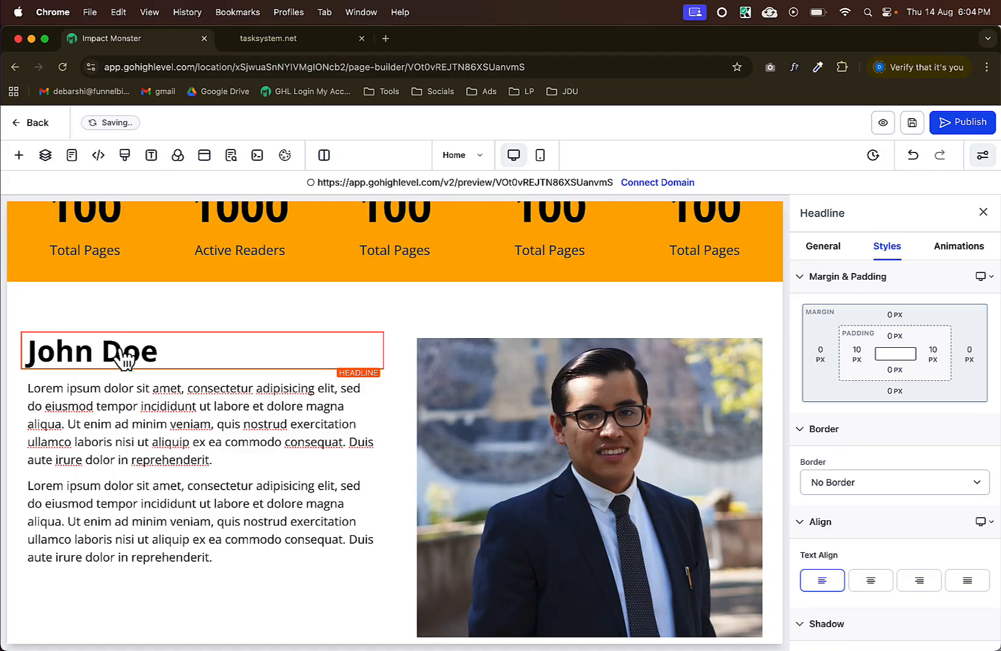
{"action": "key", "text": "super+Tab"}
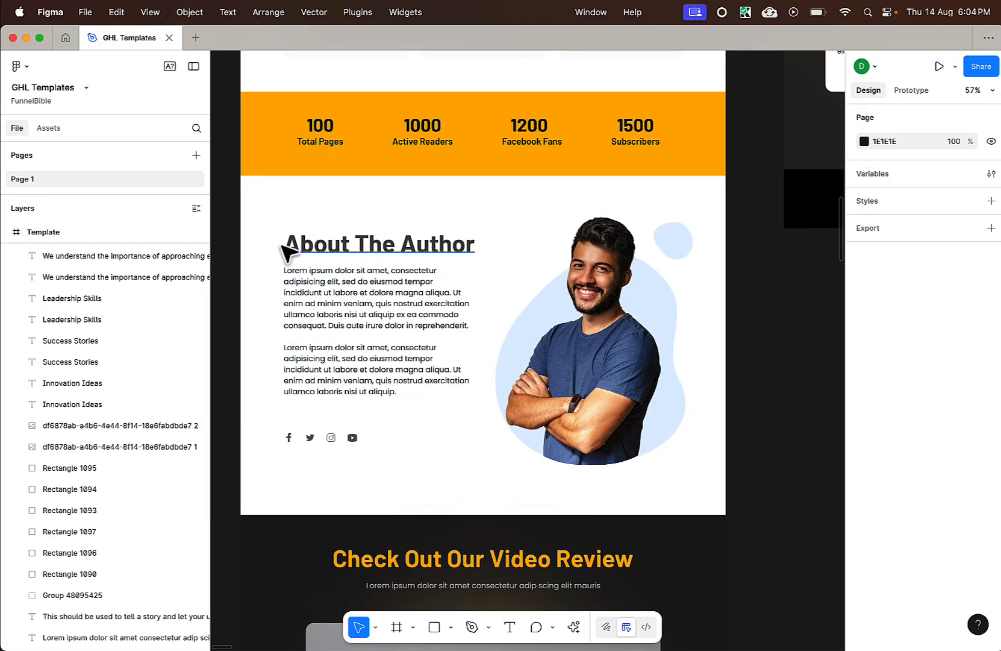
{"action": "key", "text": "super+Tab"}
{"action": "key", "text": "super+a"}
{"action": "type", "text": "A"}
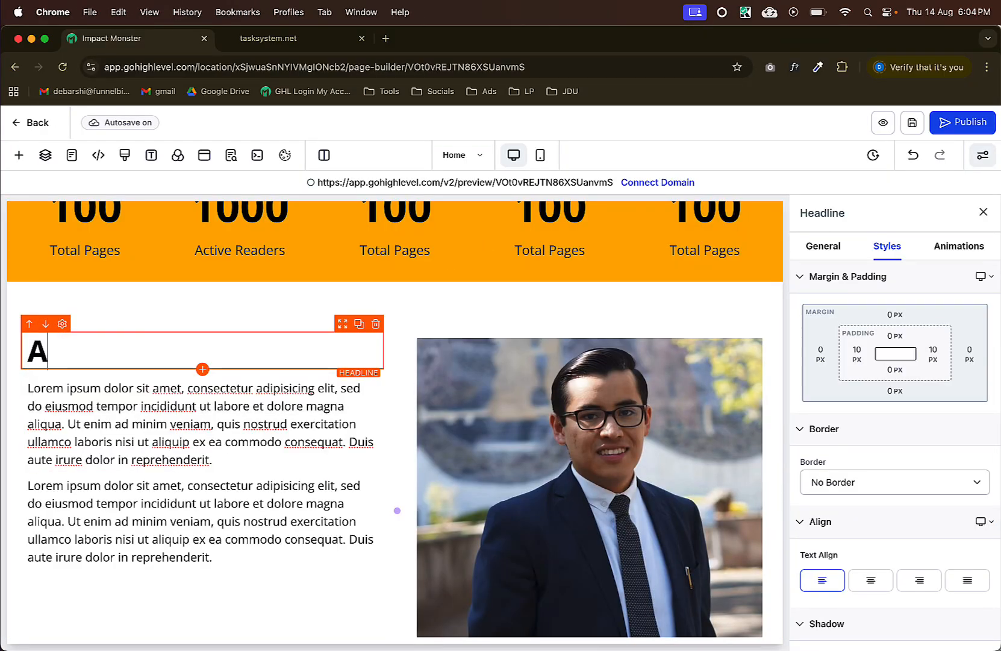
{"action": "type", "text": "bout The Author"}
Check the author photo in the Figma template, then upload About.png and use it as the section's image.
{"action": "key", "text": "super+Tab"}
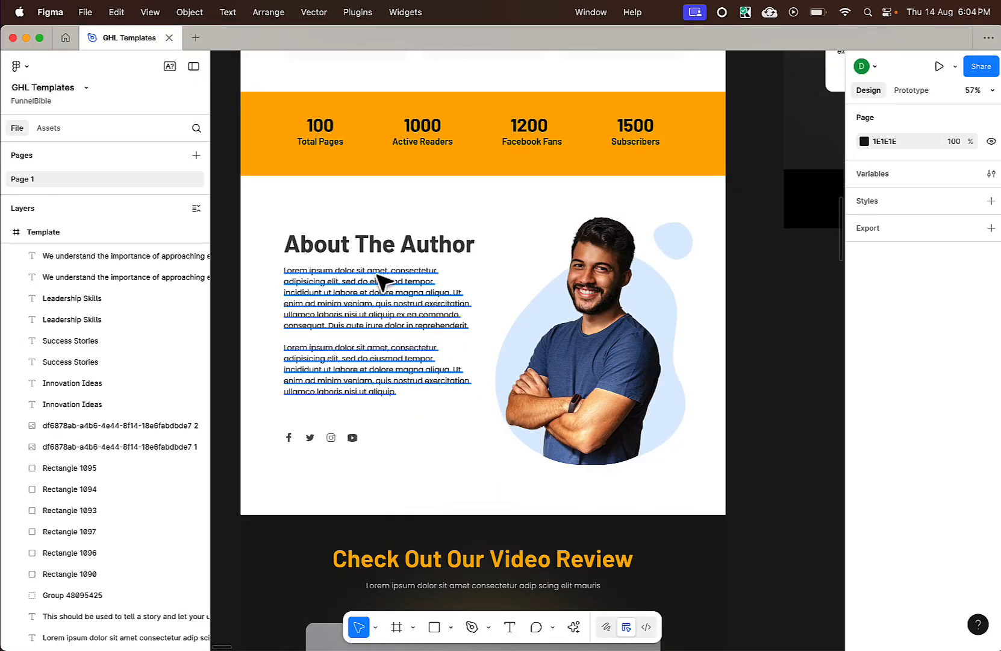
{"action": "scroll", "coordinate": [338, 253], "scroll_direction": "right", "scroll_amount": 1}
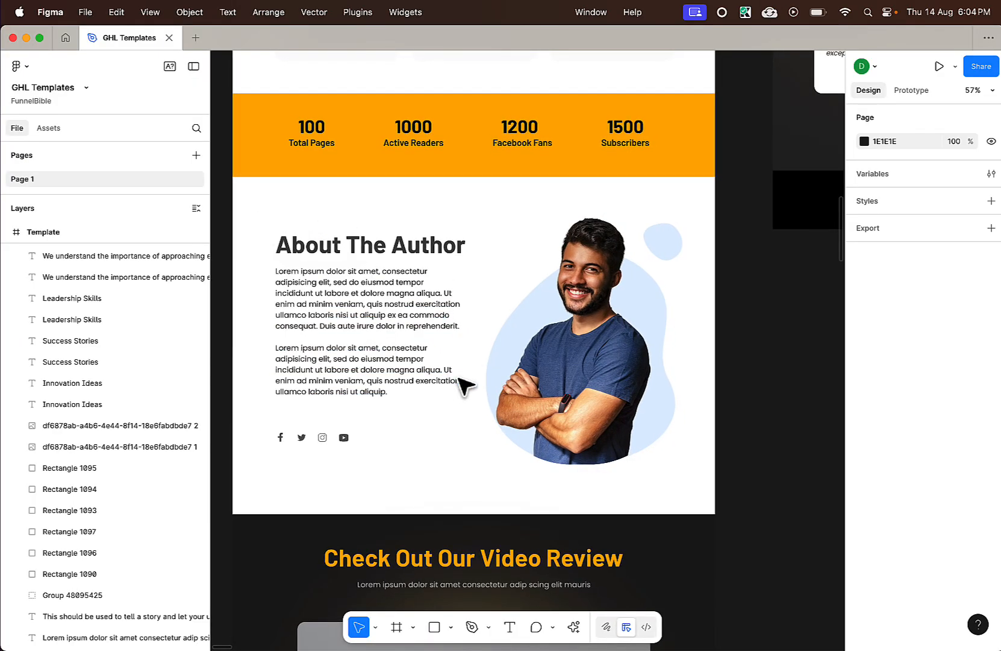
{"action": "scroll", "coordinate": [461, 384], "scroll_direction": "left", "scroll_amount": 1}
{"action": "key", "text": "super+Tab"}
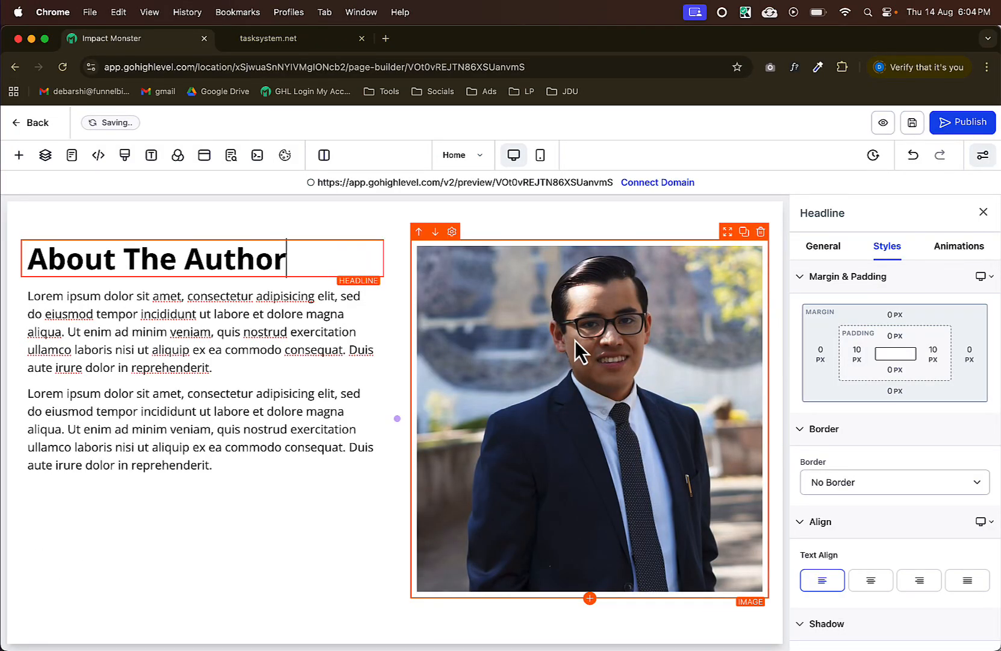
{"action": "left_click", "coordinate": [612, 338]}
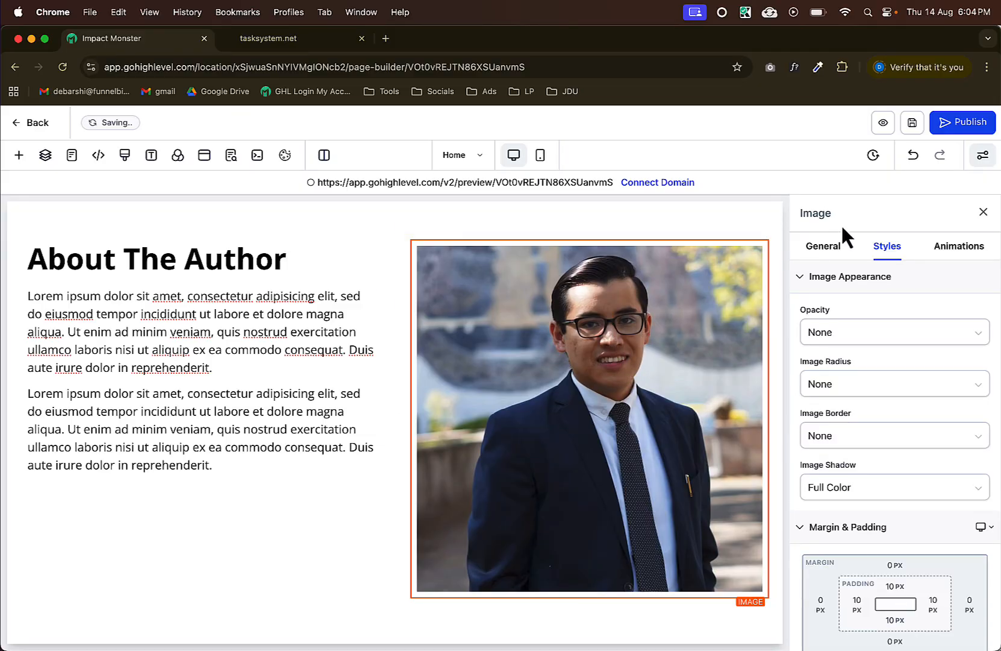
{"action": "left_click", "coordinate": [830, 250]}
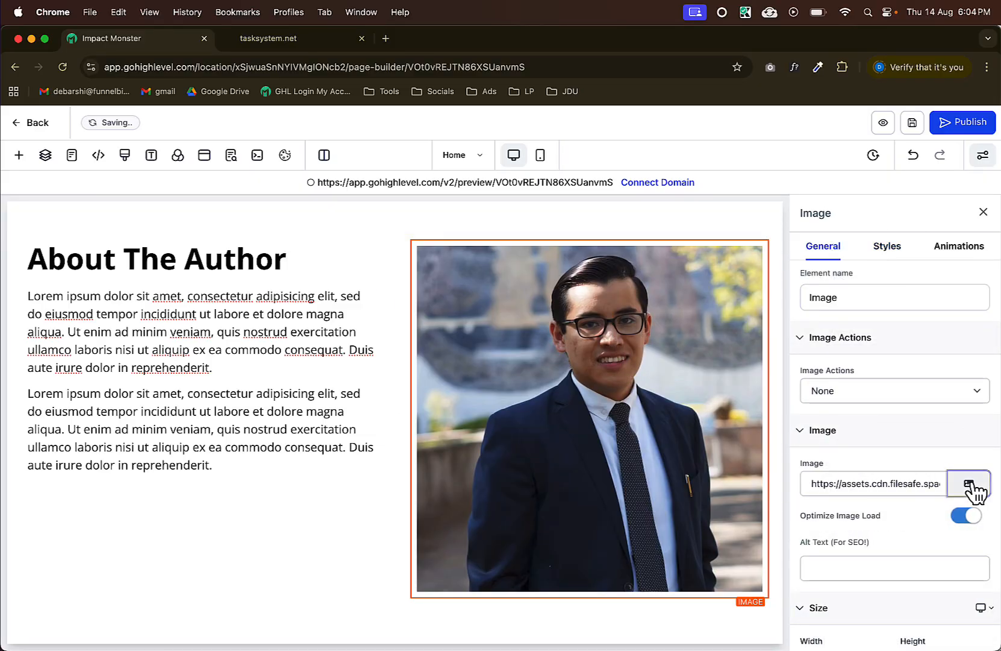
{"action": "left_click", "coordinate": [969, 485]}
{"action": "left_click", "coordinate": [872, 210]}
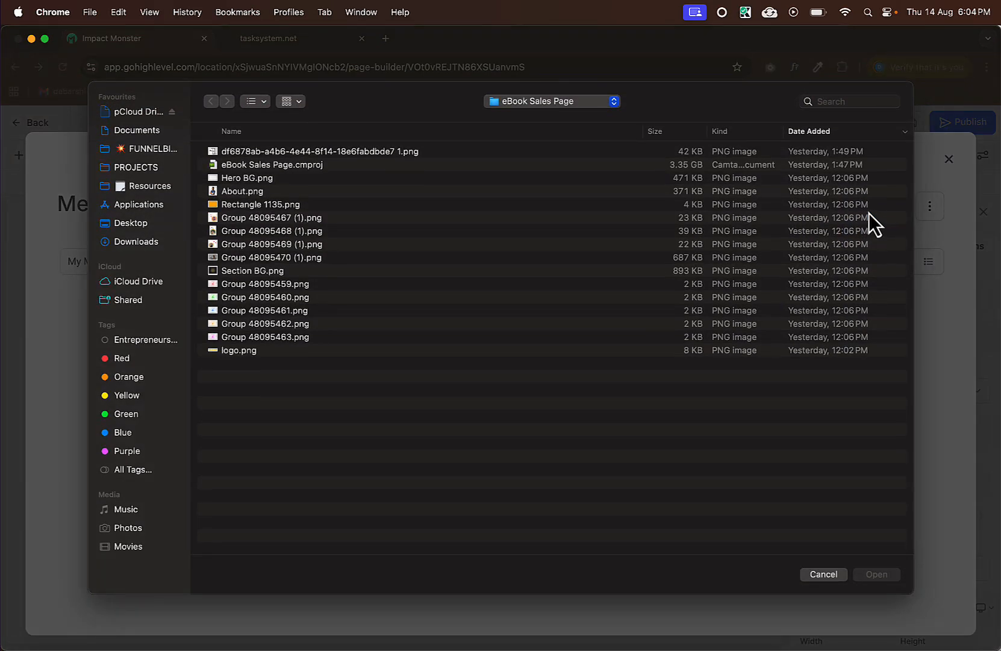
{"action": "double_click", "coordinate": [247, 192]}
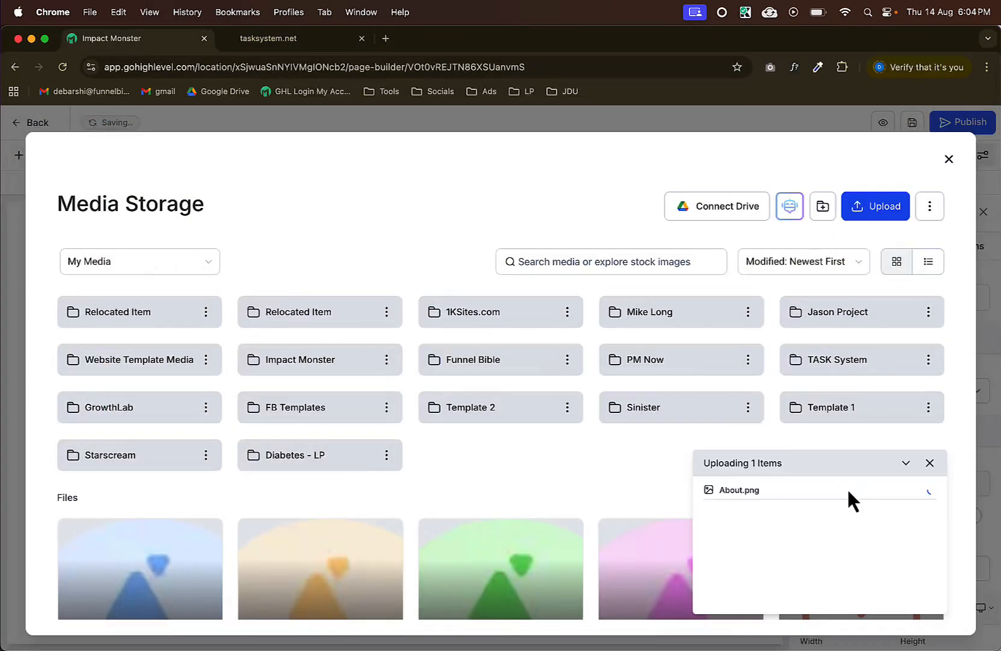
{"action": "left_click", "coordinate": [138, 553]}
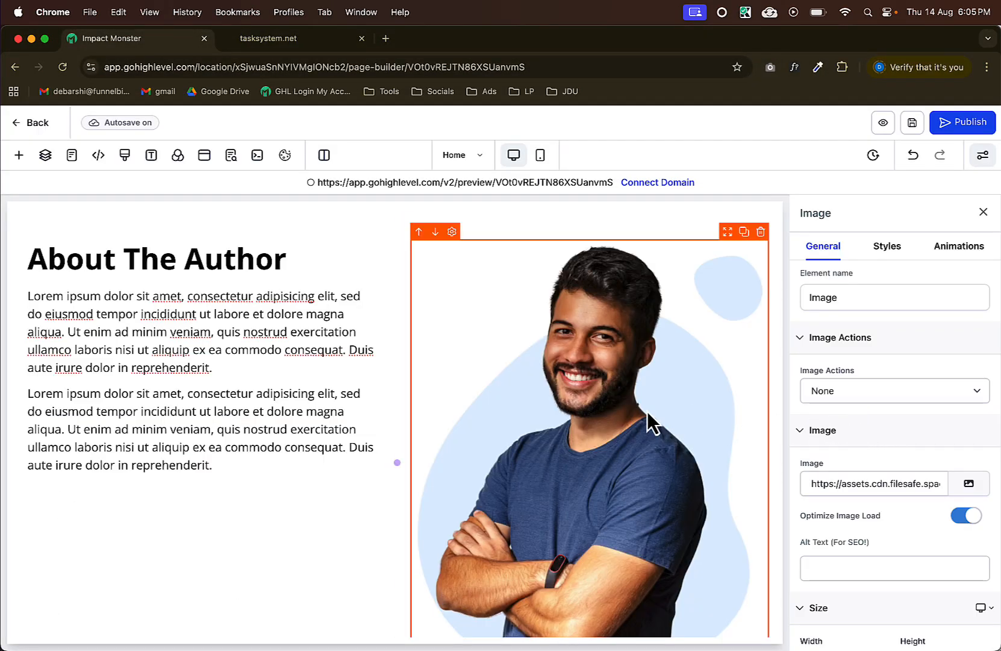
Narrow the text column of the About The Author section slightly by moving the divider between the two columns.
{"action": "scroll", "coordinate": [620, 427], "scroll_direction": "down", "scroll_amount": 5}
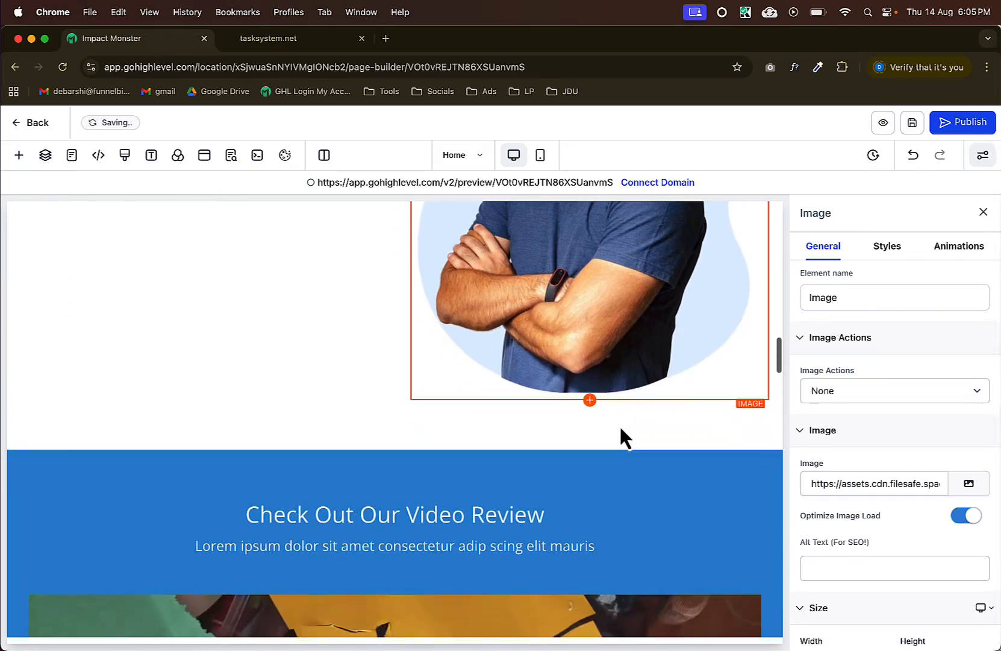
{"action": "scroll", "coordinate": [619, 427], "scroll_direction": "up", "scroll_amount": 5}
{"action": "scroll", "coordinate": [619, 426], "scroll_direction": "up", "scroll_amount": 1}
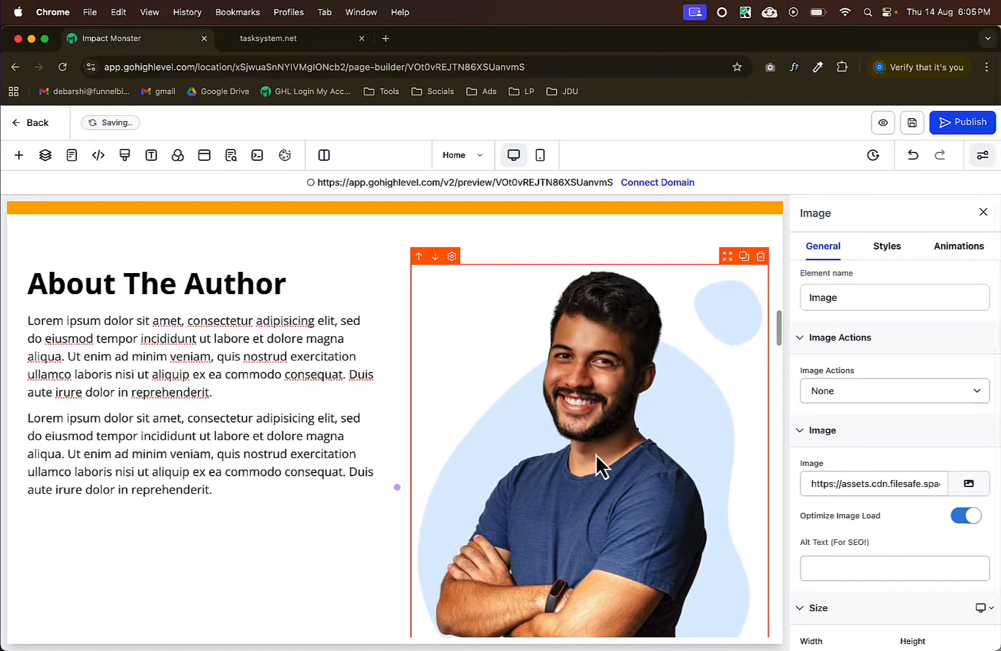
{"action": "left_click_drag", "start_coordinate": [398, 482], "coordinate": [396, 481]}
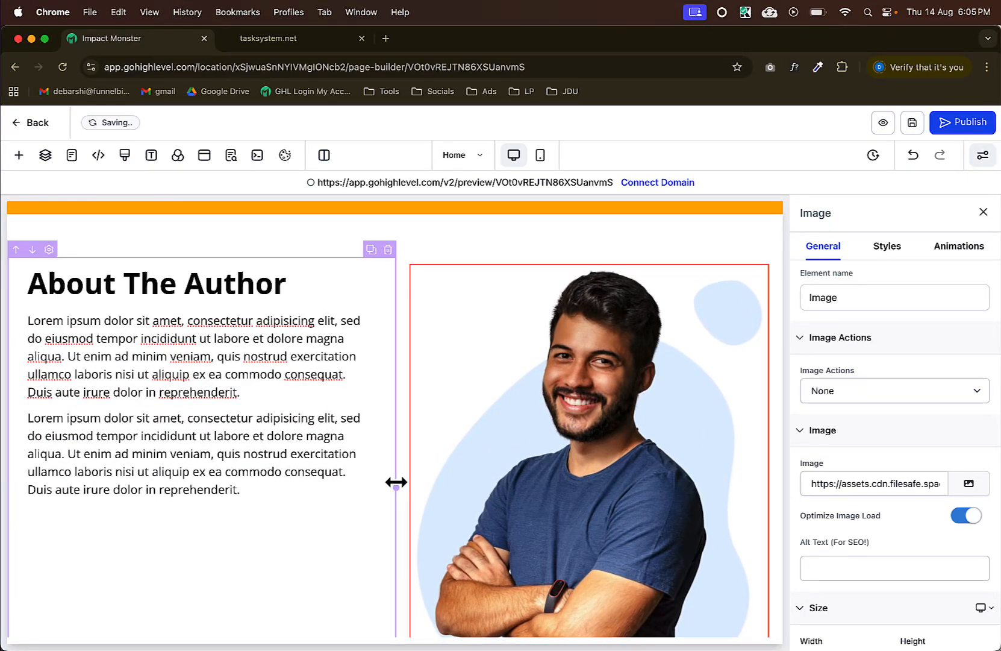
Switch the author image's height unit to px and set the height to 475 px.
{"action": "left_click", "coordinate": [579, 429]}
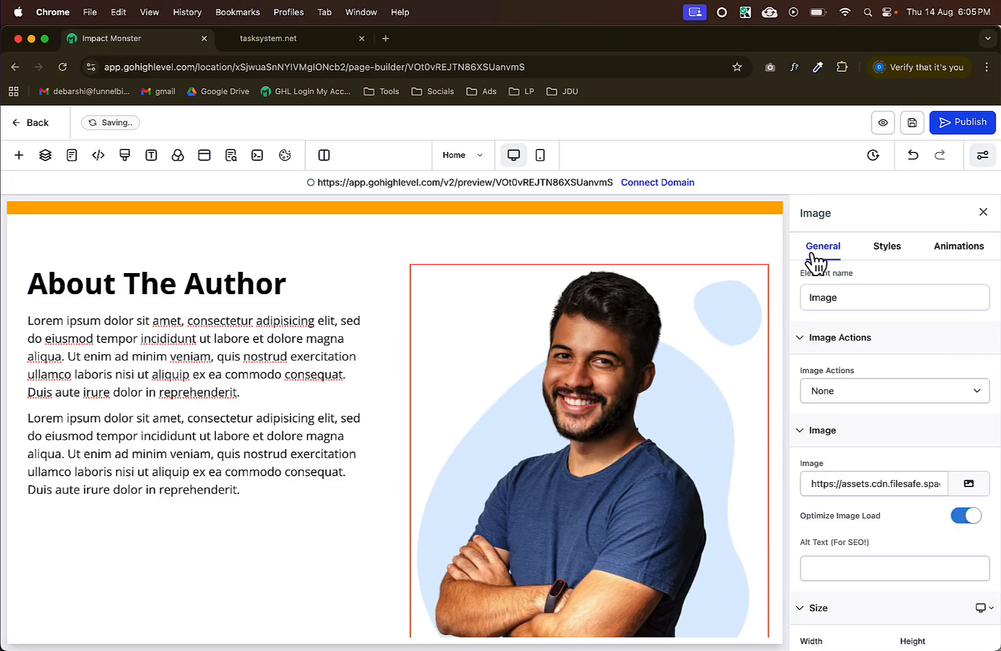
{"action": "scroll", "coordinate": [892, 362], "scroll_direction": "down", "scroll_amount": 3}
{"action": "scroll", "coordinate": [681, 423], "scroll_direction": "down", "scroll_amount": 2}
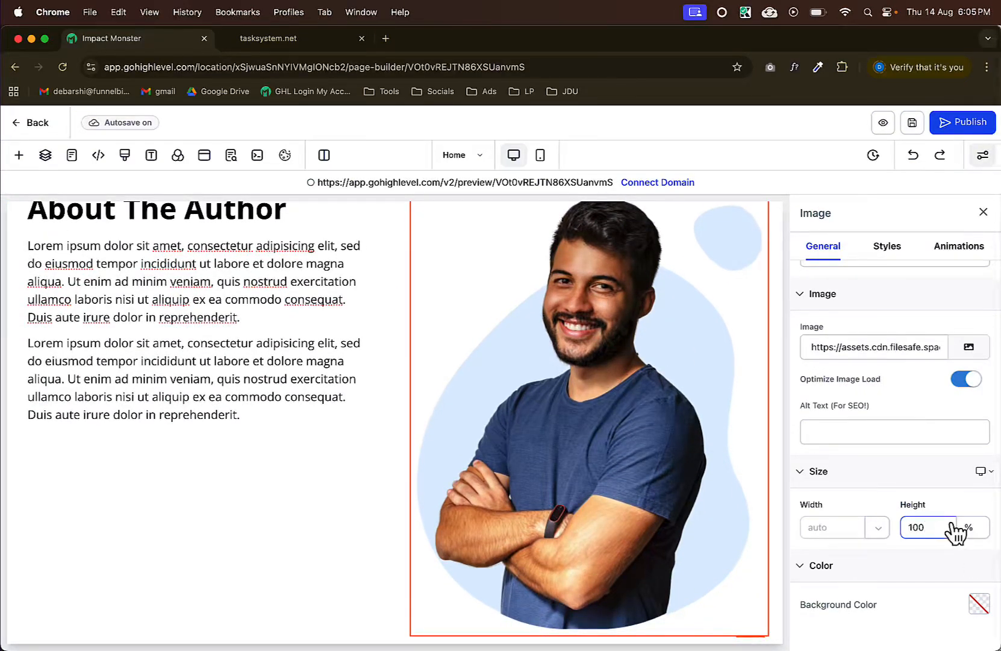
{"action": "left_click", "coordinate": [974, 531]}
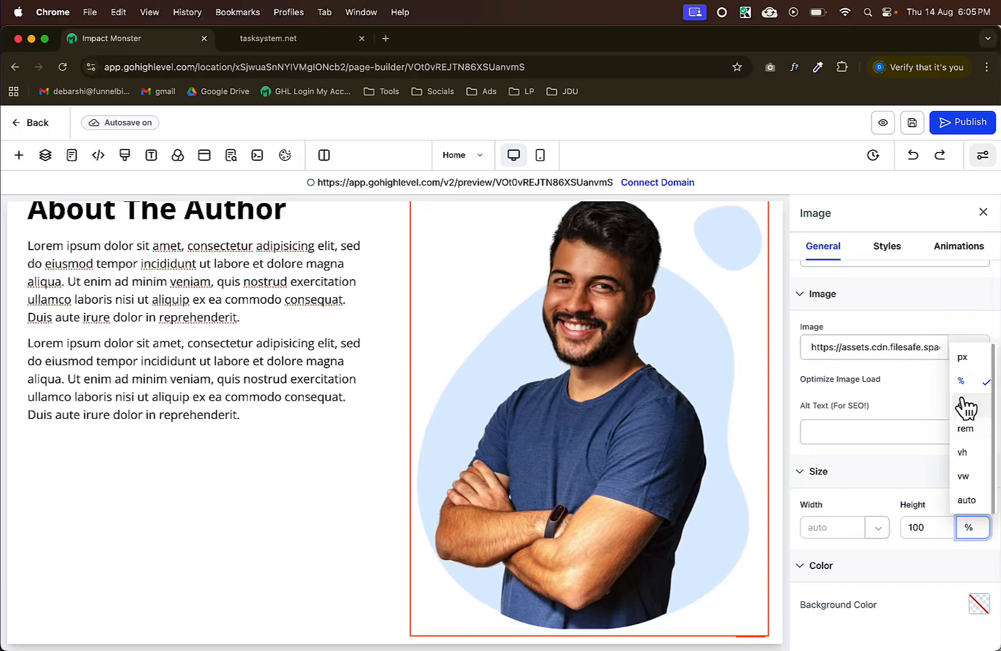
{"action": "left_click", "coordinate": [963, 357]}
{"action": "double_click", "coordinate": [917, 528]}
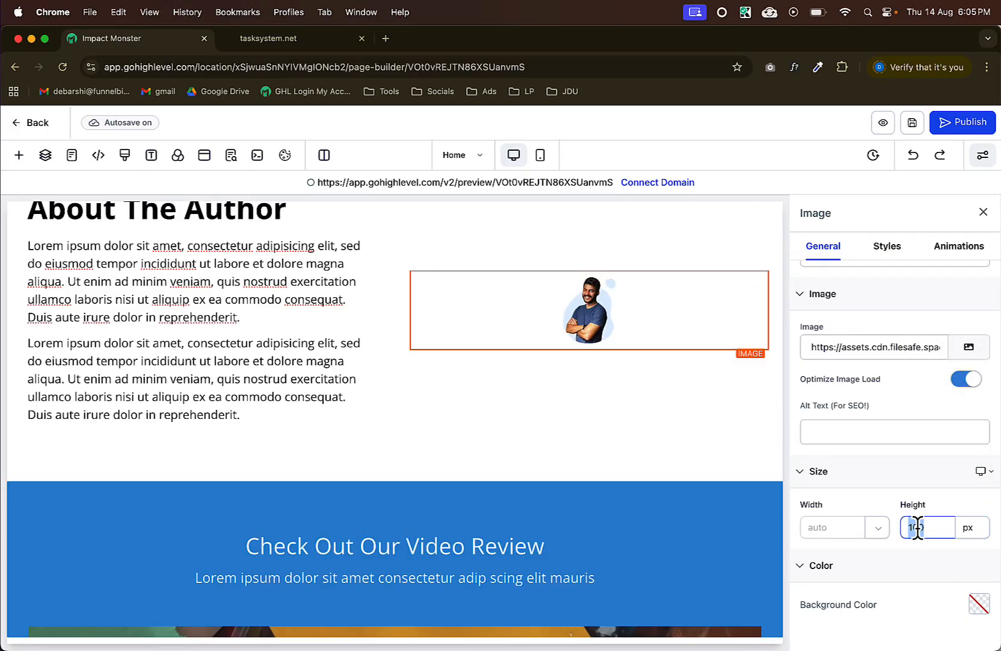
{"action": "key", "text": "BackSpace"}
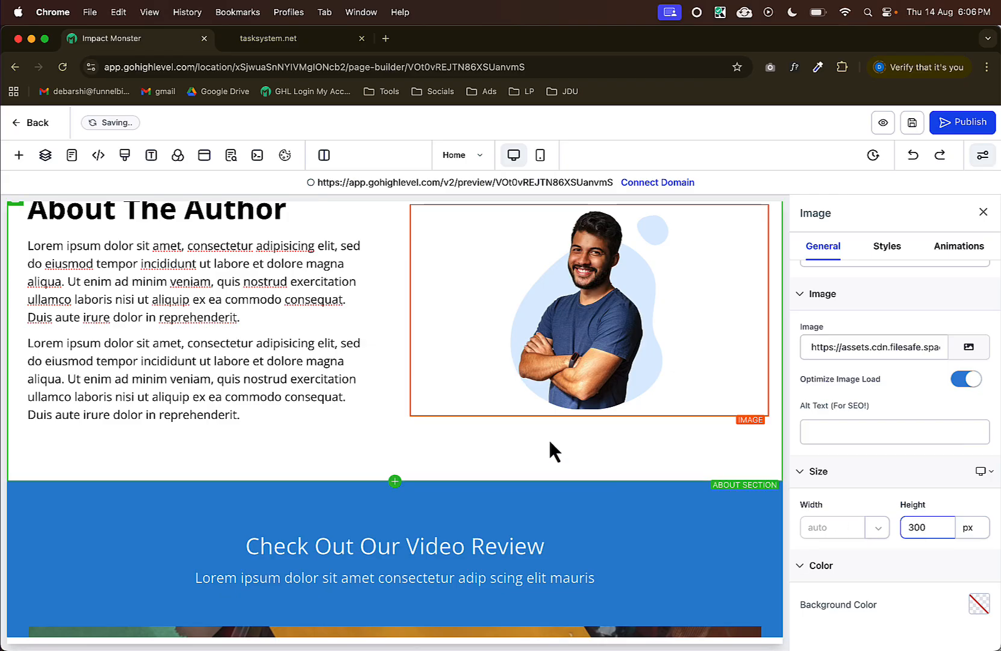
{"action": "scroll", "coordinate": [531, 440], "scroll_direction": "up", "scroll_amount": 3}
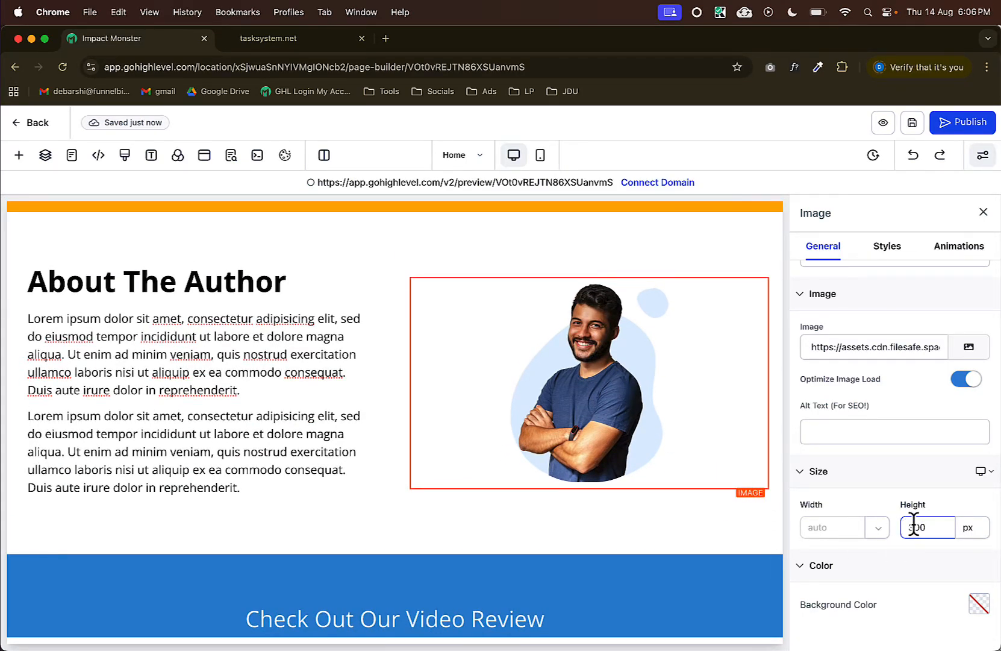
{"action": "double_click", "coordinate": [914, 524]}
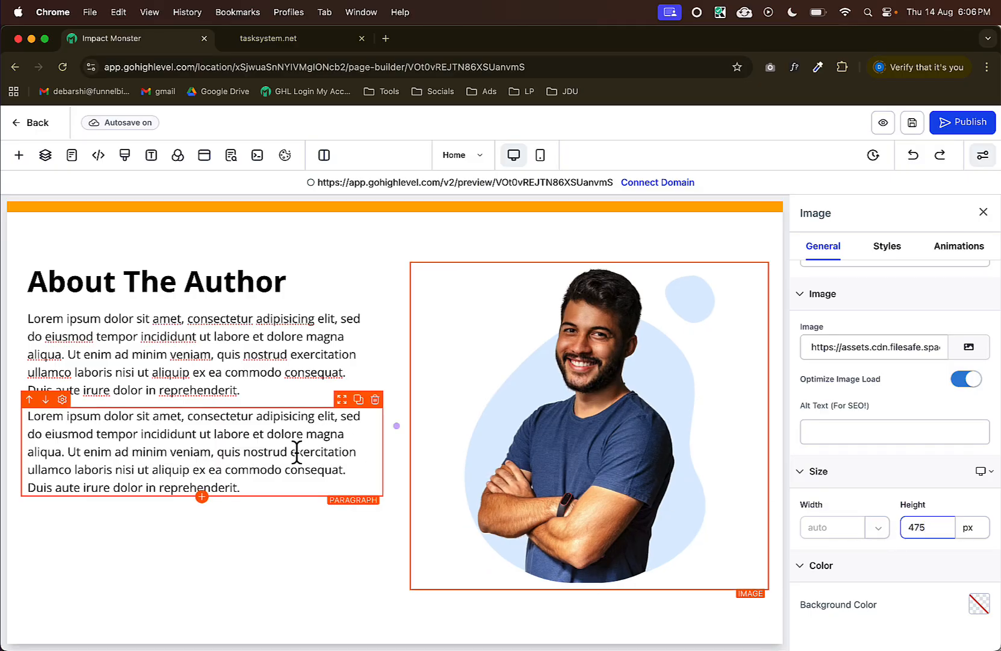
Set the content spacing of the author text column to Center.
{"action": "left_click", "coordinate": [321, 547]}
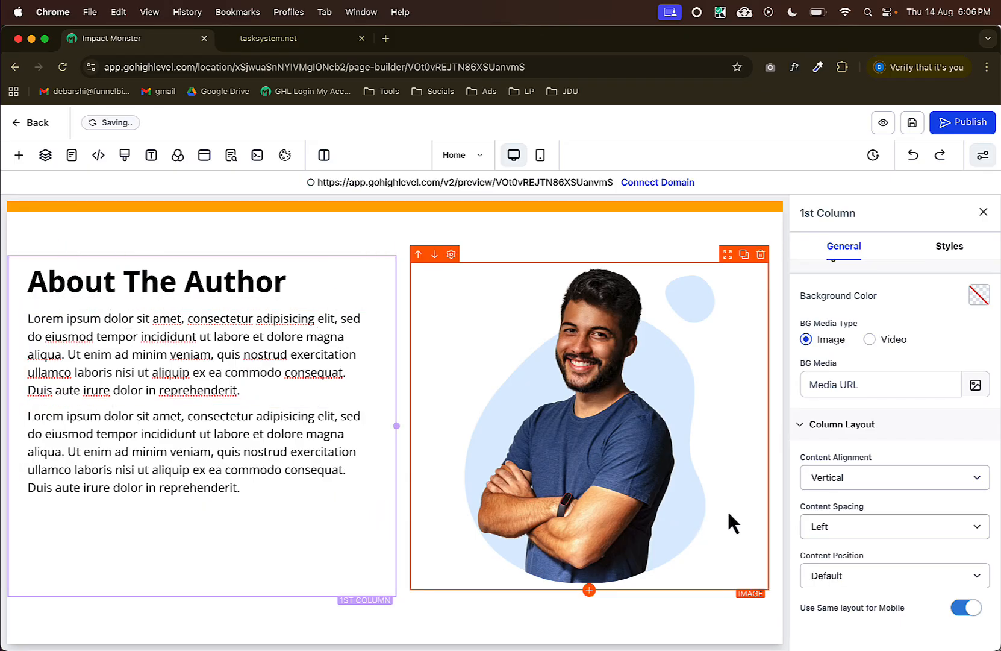
{"action": "left_click", "coordinate": [829, 526]}
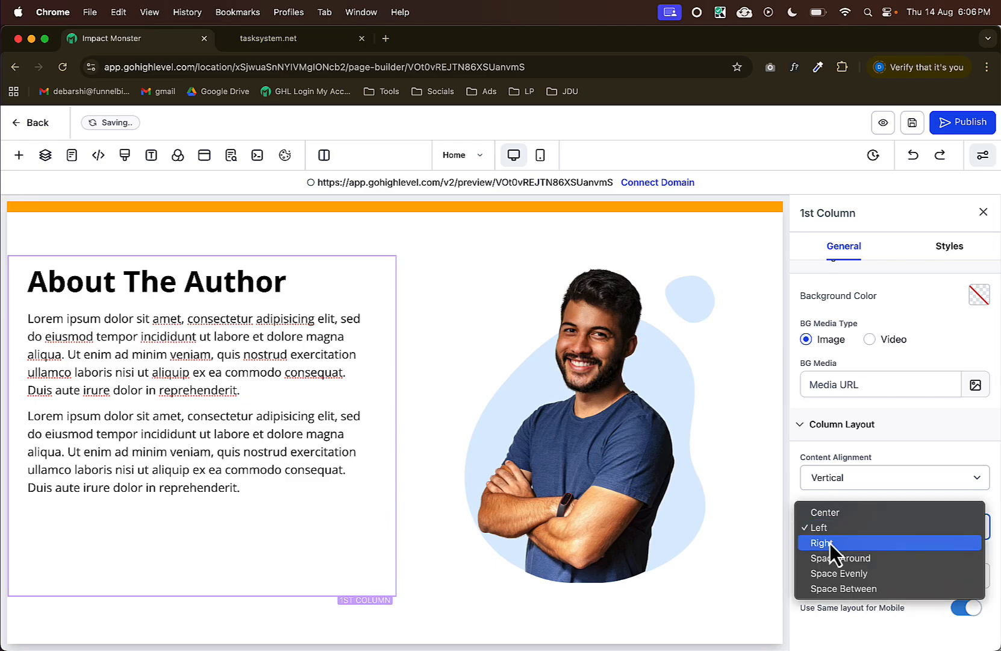
{"action": "left_click", "coordinate": [829, 512]}
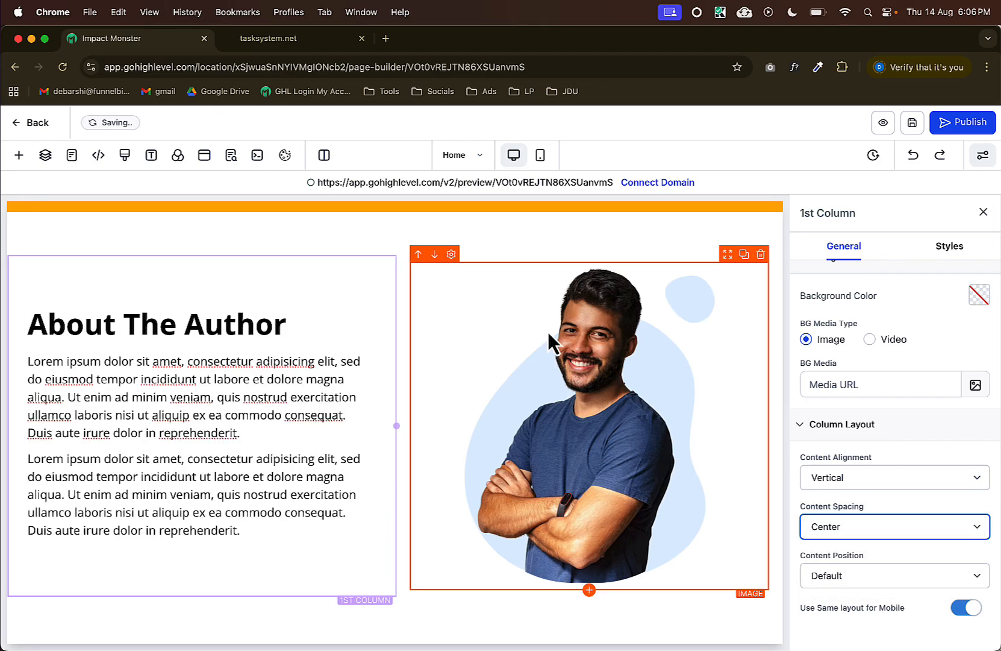
Review the restyled About The Author section together with the stats section above it.
{"action": "left_click", "coordinate": [608, 223]}
{"action": "scroll", "coordinate": [689, 270], "scroll_direction": "down", "scroll_amount": 2}
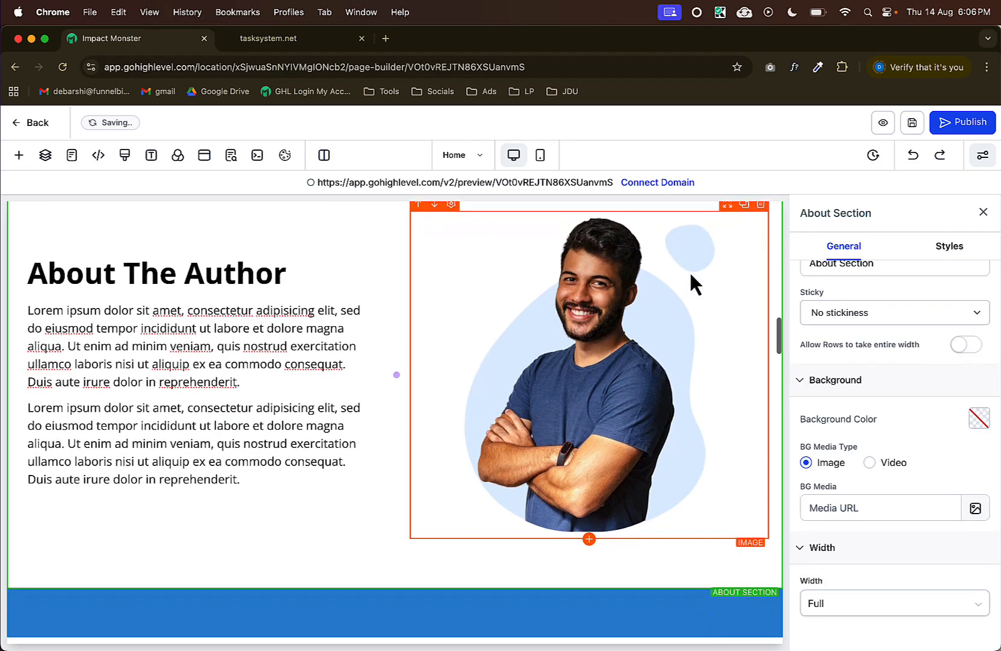
{"action": "scroll", "coordinate": [688, 272], "scroll_direction": "up", "scroll_amount": 4}
{"action": "scroll", "coordinate": [689, 272], "scroll_direction": "up", "scroll_amount": 1}
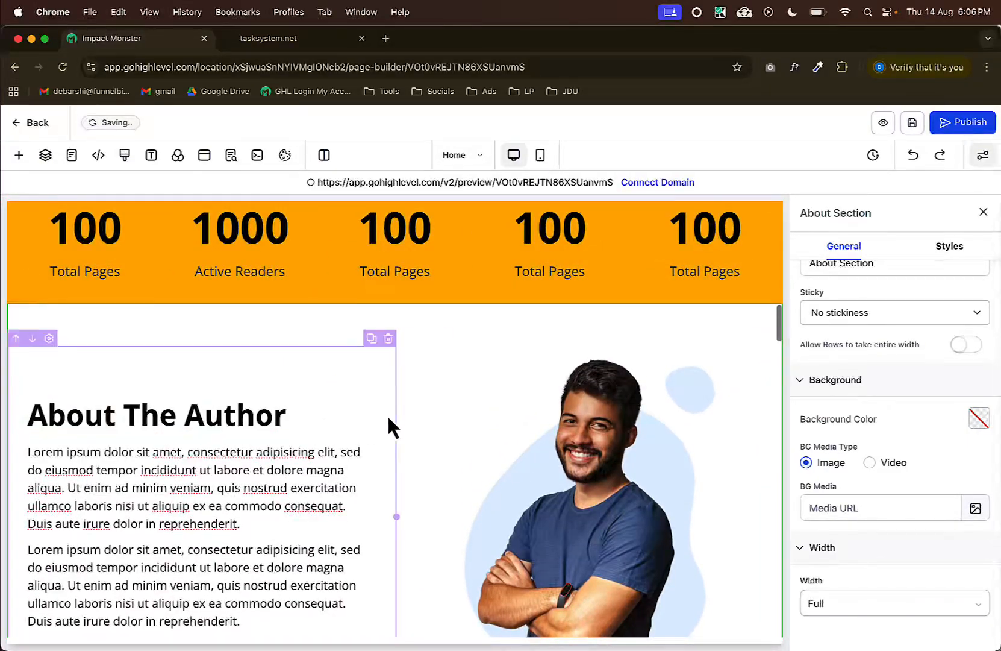
{"action": "scroll", "coordinate": [347, 463], "scroll_direction": "down", "scroll_amount": 5}
{"action": "scroll", "coordinate": [280, 487], "scroll_direction": "up", "scroll_amount": 3}
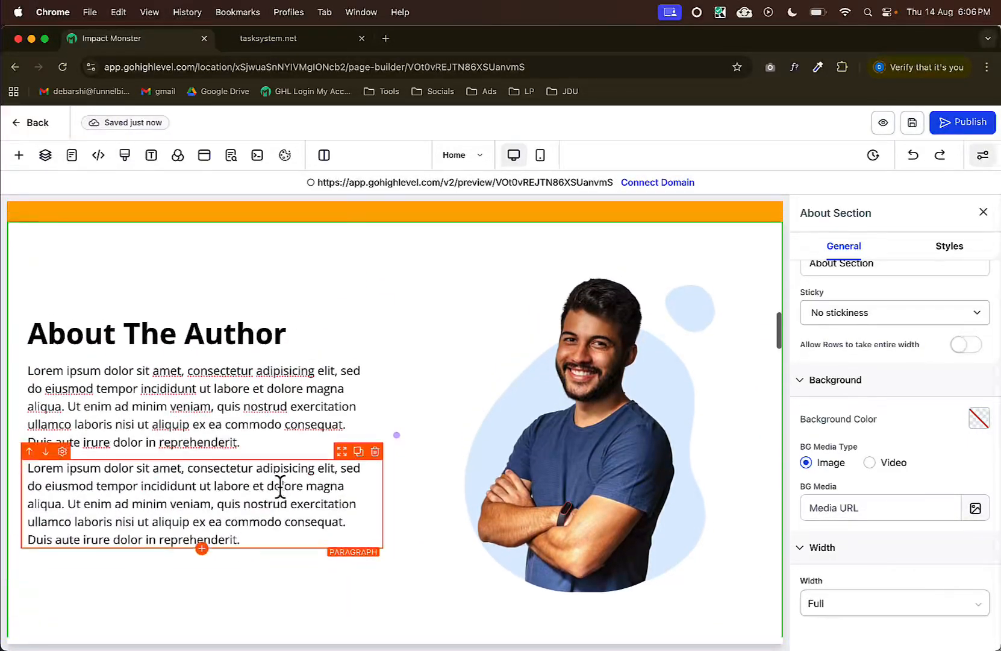
{"action": "scroll", "coordinate": [280, 488], "scroll_direction": "up", "scroll_amount": 1}
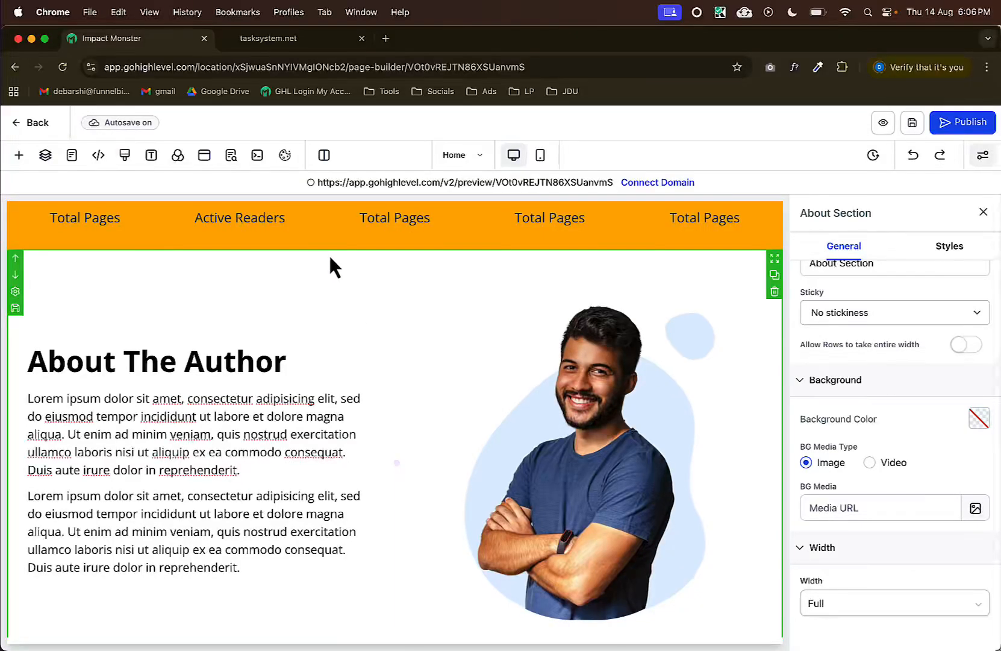
{"action": "scroll", "coordinate": [444, 307], "scroll_direction": "up", "scroll_amount": 10}
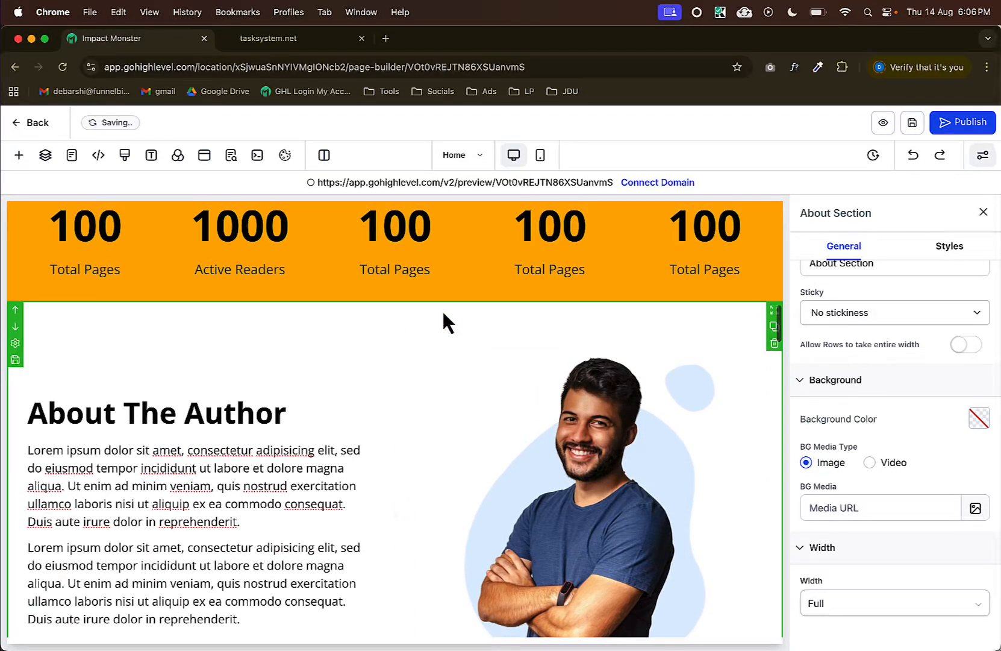
{"action": "scroll", "coordinate": [442, 309], "scroll_direction": "up", "scroll_amount": 15}
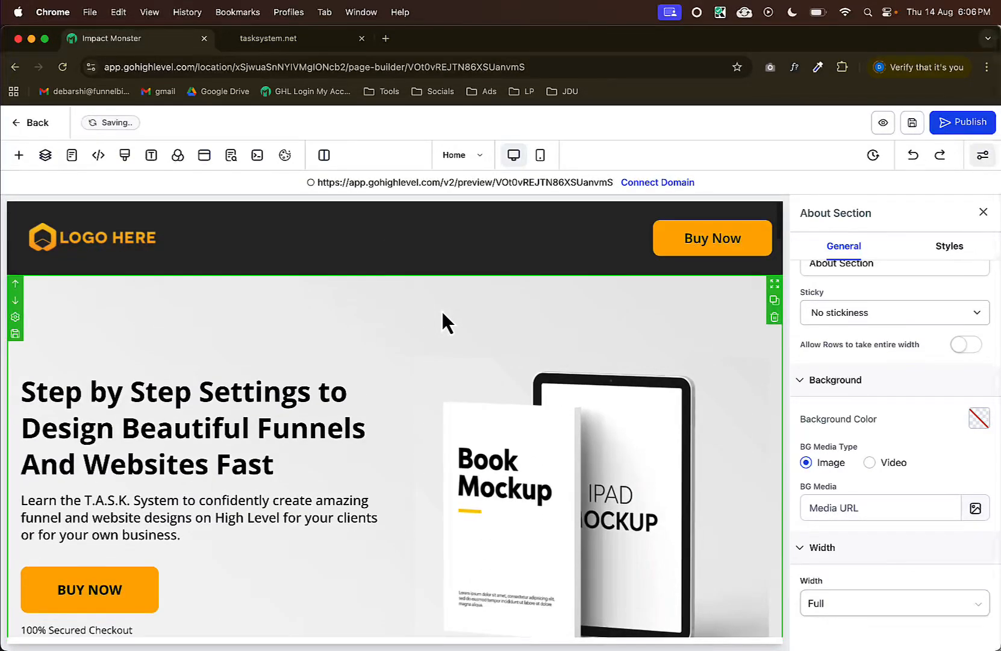
Close the section settings and review the full-width page from the header through to the Check Out Our Video Review section.
{"action": "left_click", "coordinate": [983, 212]}
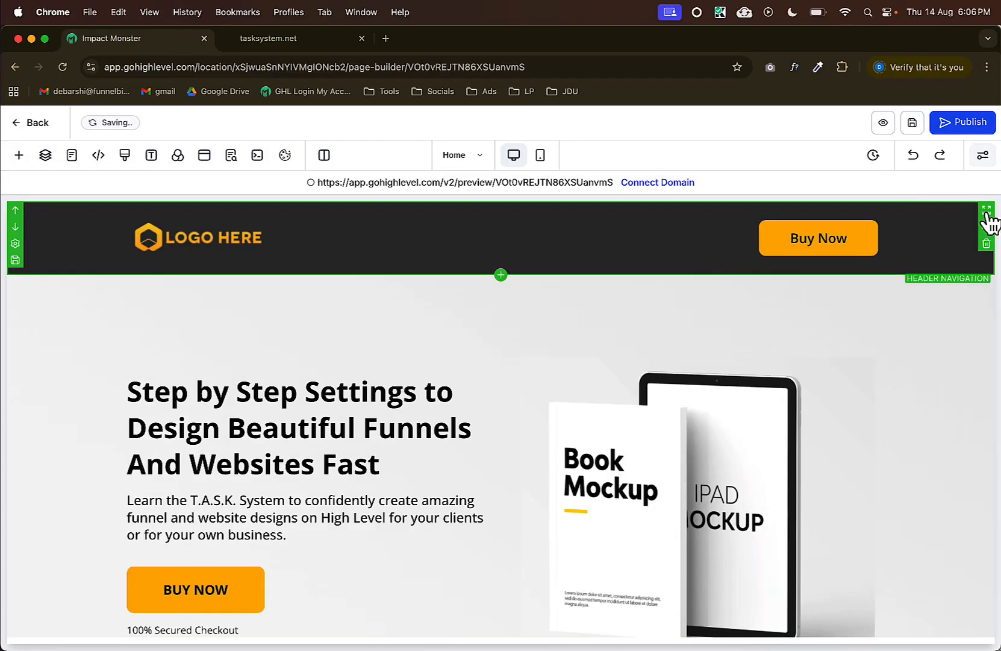
{"action": "scroll", "coordinate": [963, 421], "scroll_direction": "down", "scroll_amount": 5}
{"action": "scroll", "coordinate": [962, 417], "scroll_direction": "down", "scroll_amount": 4}
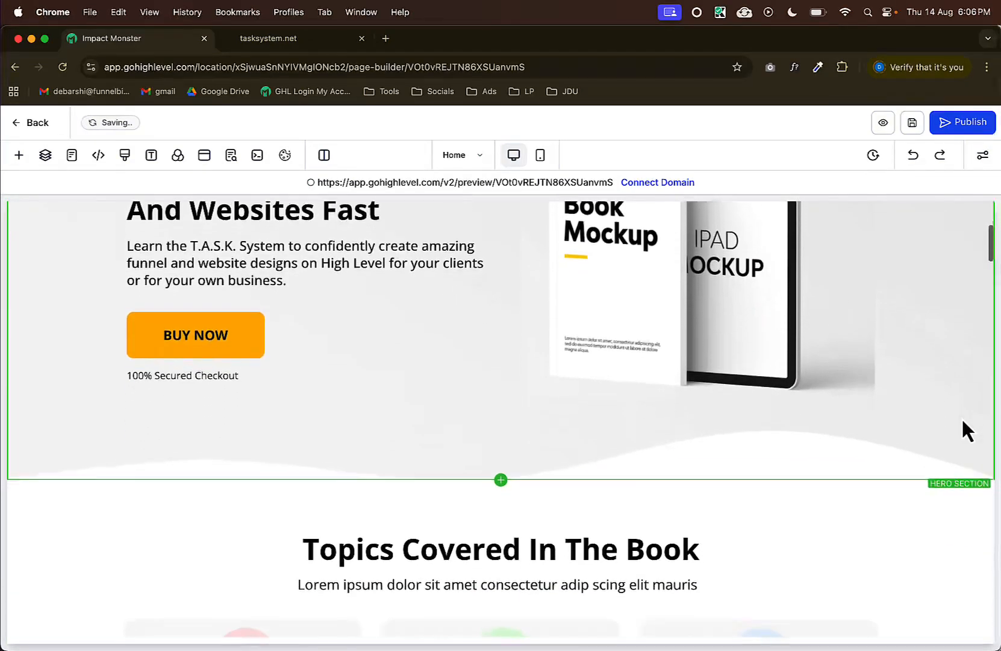
{"action": "scroll", "coordinate": [962, 417], "scroll_direction": "up", "scroll_amount": 8}
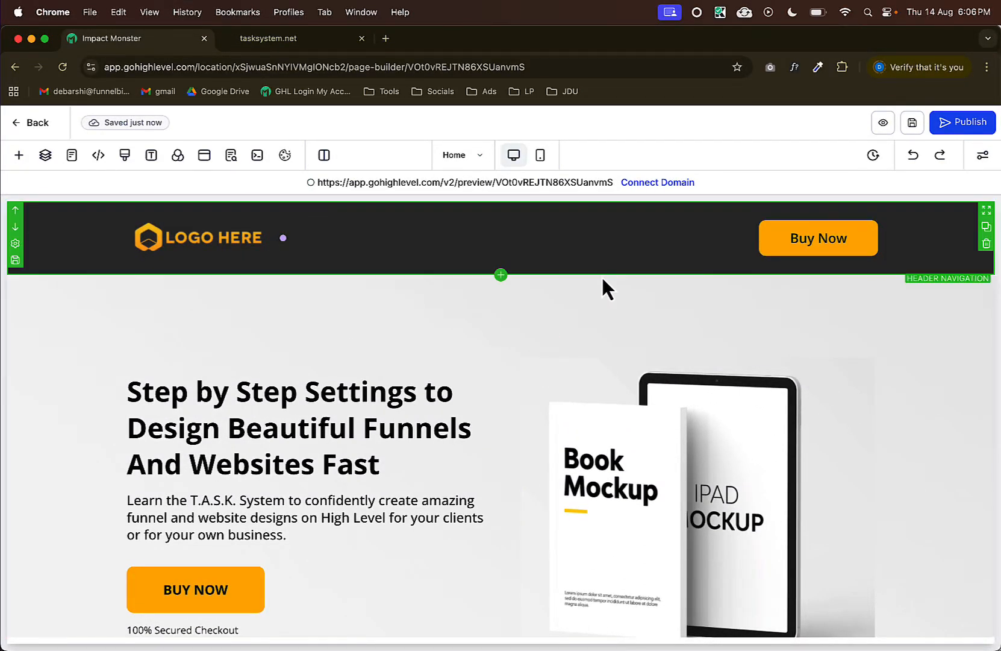
{"action": "scroll", "coordinate": [662, 368], "scroll_direction": "down", "scroll_amount": 8}
{"action": "scroll", "coordinate": [637, 429], "scroll_direction": "down", "scroll_amount": 15}
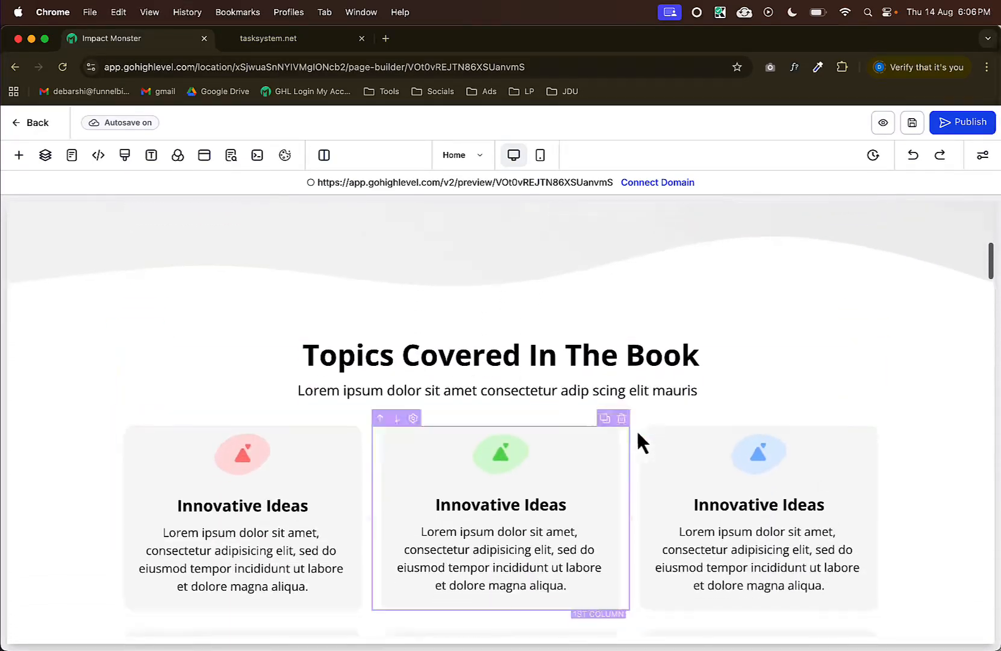
{"action": "scroll", "coordinate": [630, 427], "scroll_direction": "down", "scroll_amount": 2}
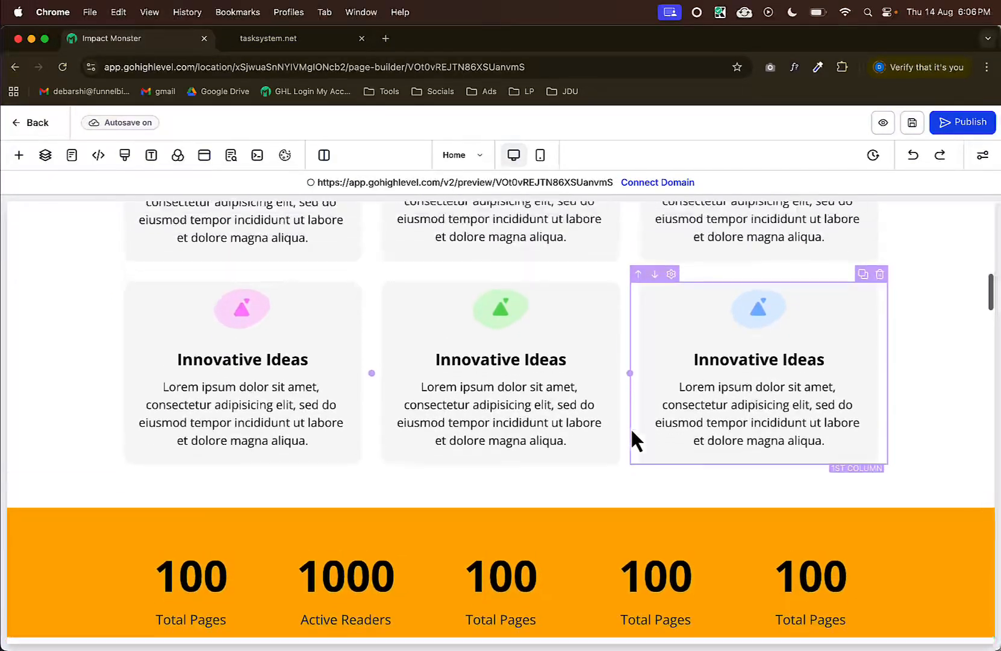
{"action": "scroll", "coordinate": [574, 416], "scroll_direction": "up", "scroll_amount": 8}
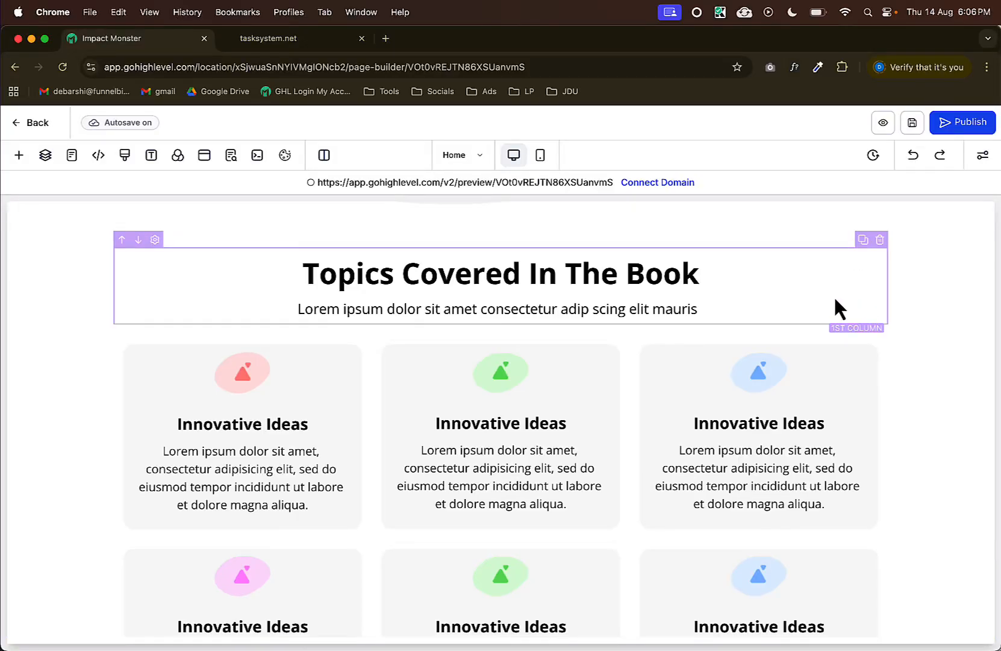
{"action": "scroll", "coordinate": [920, 365], "scroll_direction": "down", "scroll_amount": 10}
{"action": "scroll", "coordinate": [926, 368], "scroll_direction": "down", "scroll_amount": 7}
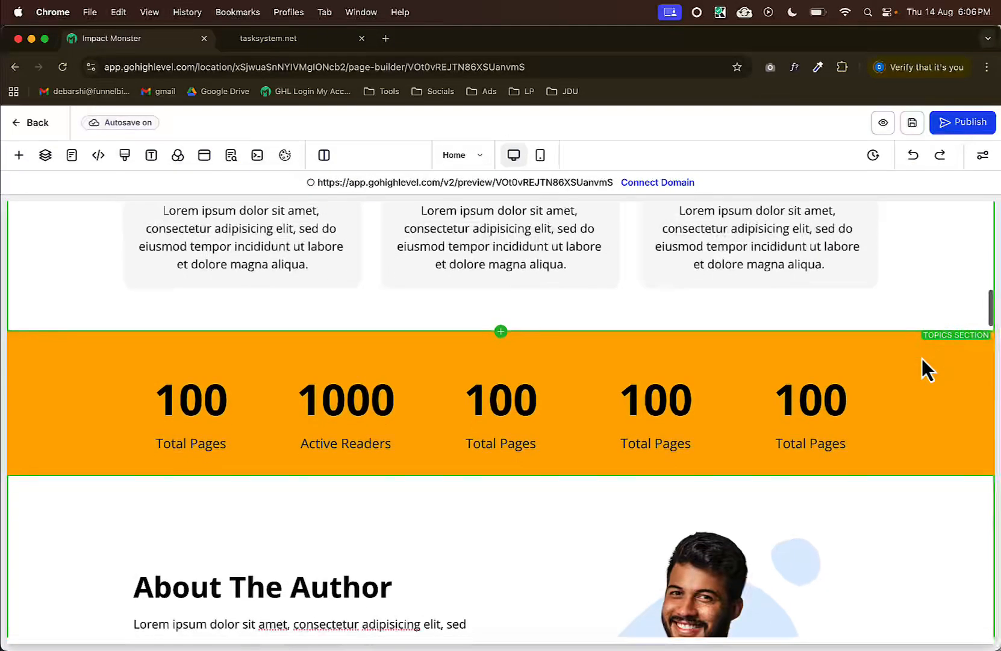
{"action": "scroll", "coordinate": [94, 291], "scroll_direction": "up", "scroll_amount": 2}
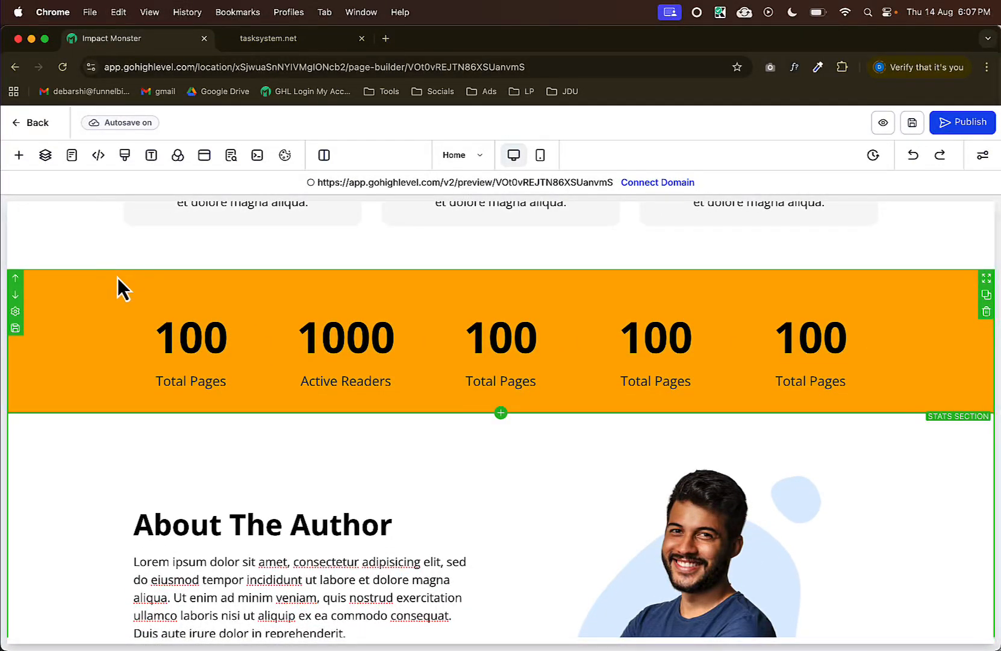
{"action": "scroll", "coordinate": [918, 334], "scroll_direction": "down", "scroll_amount": 1}
{"action": "scroll", "coordinate": [916, 335], "scroll_direction": "down", "scroll_amount": 6}
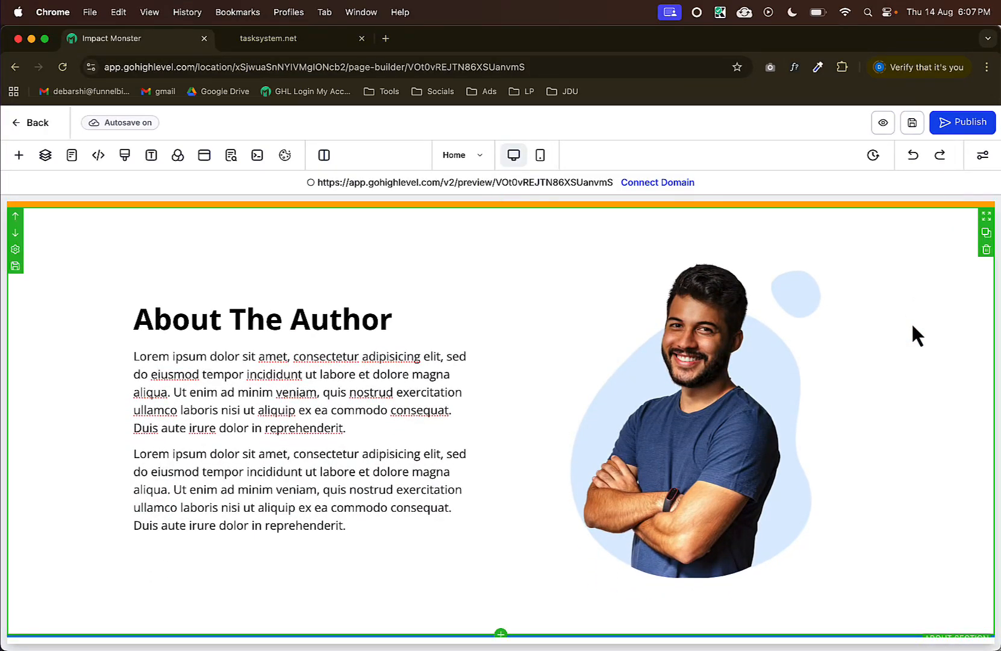
{"action": "scroll", "coordinate": [914, 329], "scroll_direction": "down", "scroll_amount": 6}
{"action": "scroll", "coordinate": [913, 327], "scroll_direction": "down", "scroll_amount": 10}
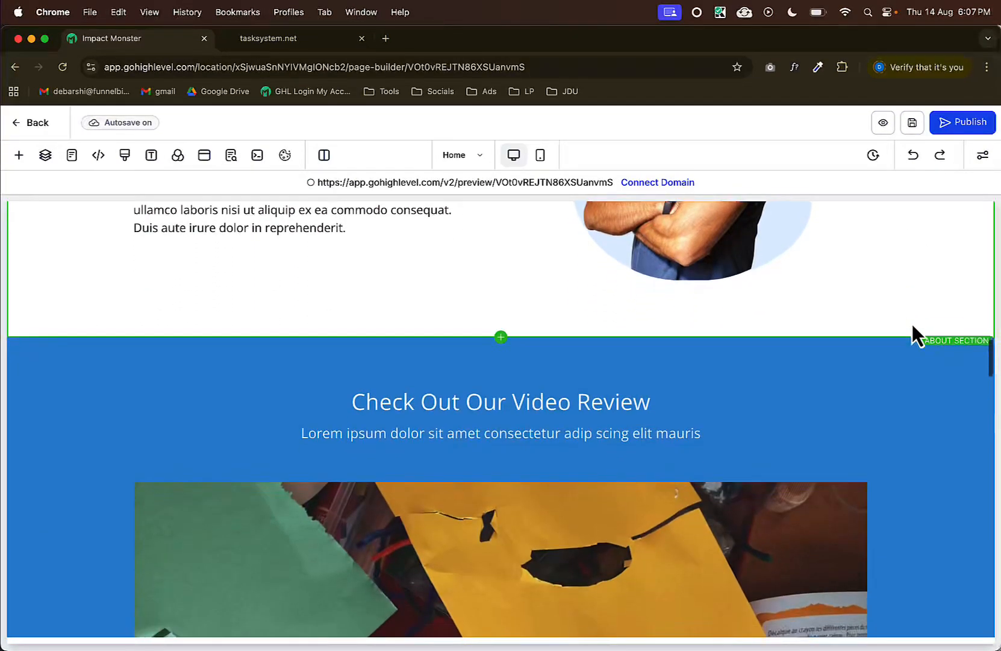
{"action": "scroll", "coordinate": [912, 324], "scroll_direction": "down", "scroll_amount": 4}
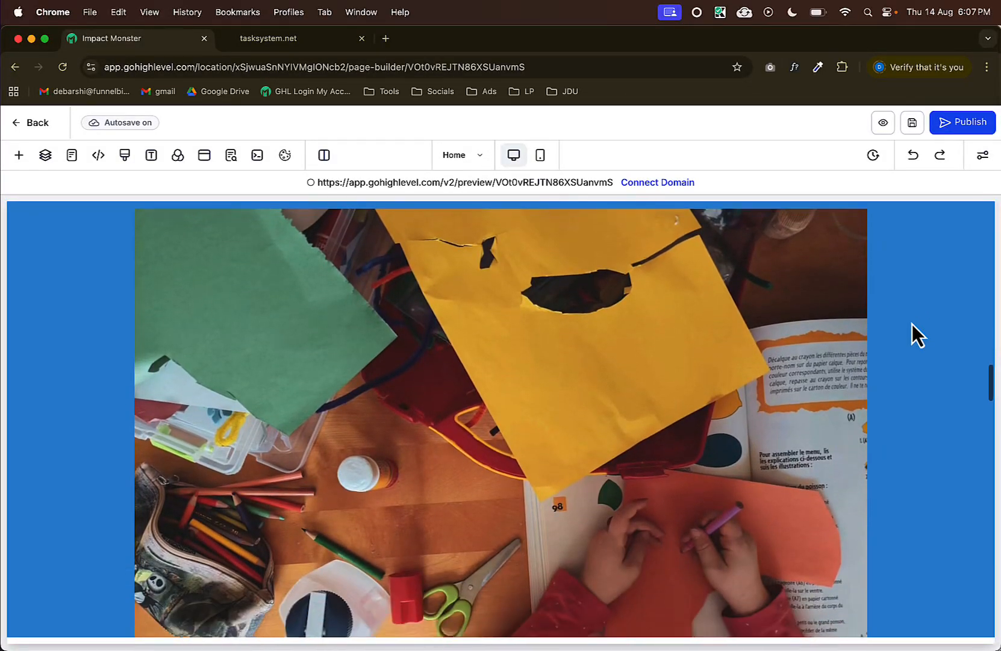
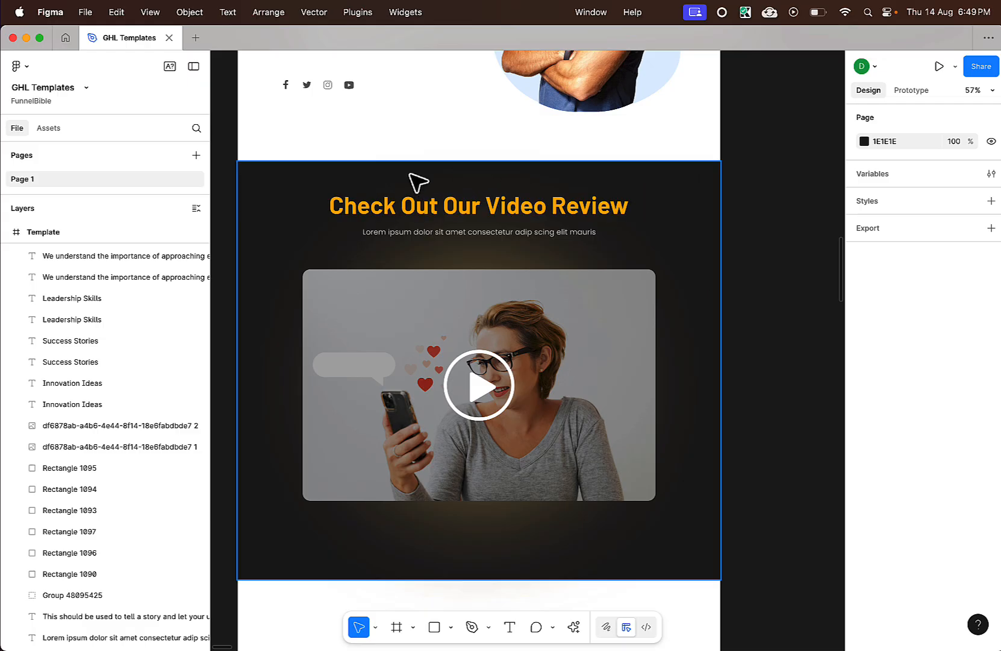
Switch from the Figma template to the HighLevel page builder and make the Video Review section's background color transparent.
{"action": "key", "text": "super+Tab"}
{"action": "scroll", "coordinate": [653, 301], "scroll_direction": "up", "scroll_amount": 7}
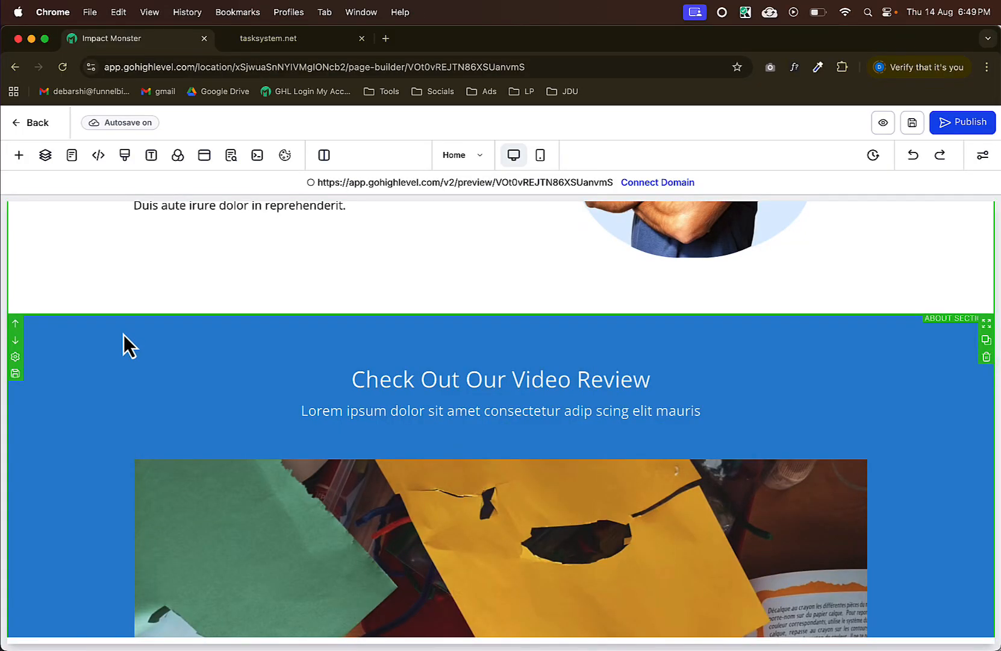
{"action": "left_click", "coordinate": [123, 334]}
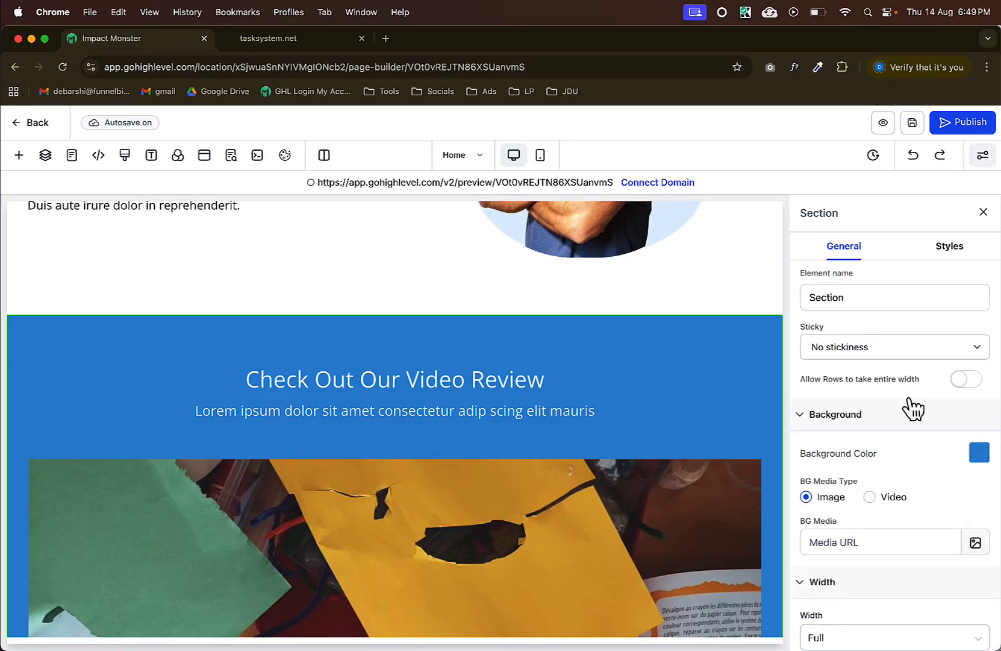
{"action": "left_click", "coordinate": [978, 453]}
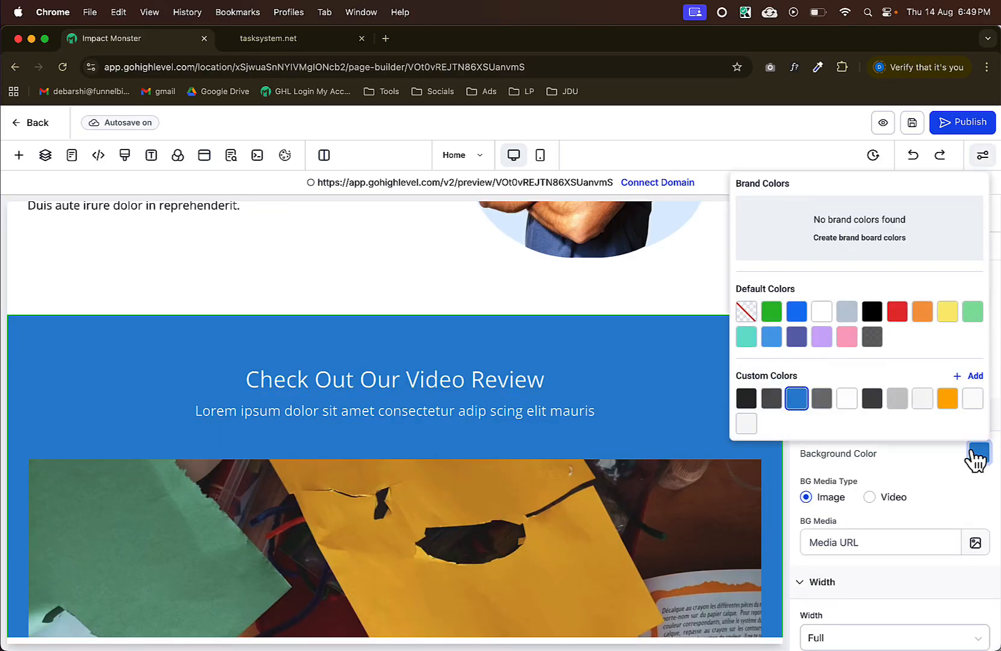
{"action": "left_click", "coordinate": [746, 311]}
{"action": "scroll", "coordinate": [964, 494], "scroll_direction": "down", "scroll_amount": 1}
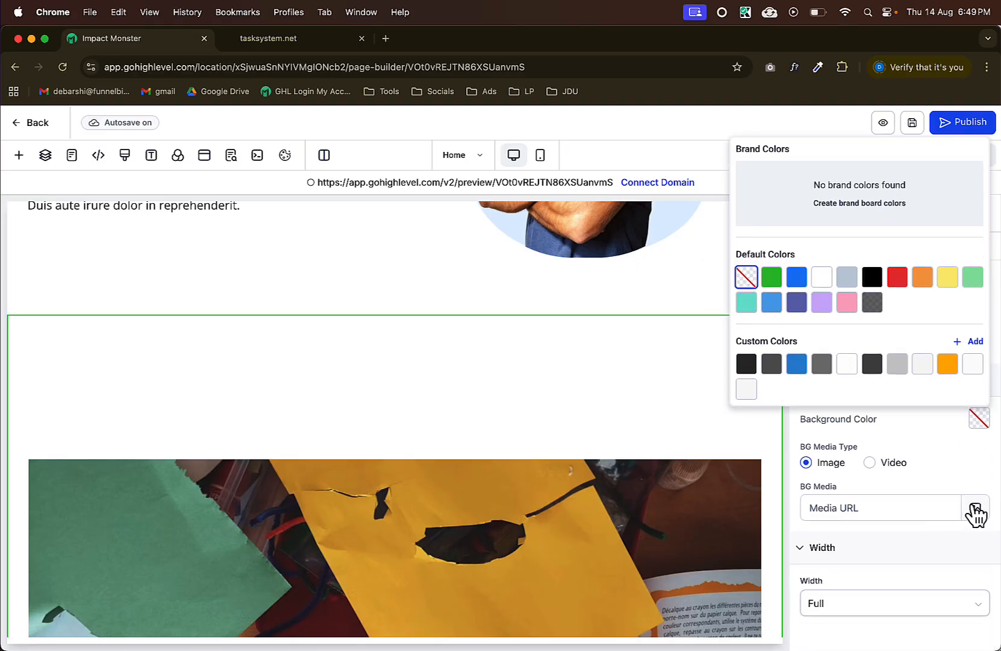
Upload Section BG.png as the Video Review section's background image, set its image option to Full Center, and close the settings.
{"action": "left_click", "coordinate": [976, 510]}
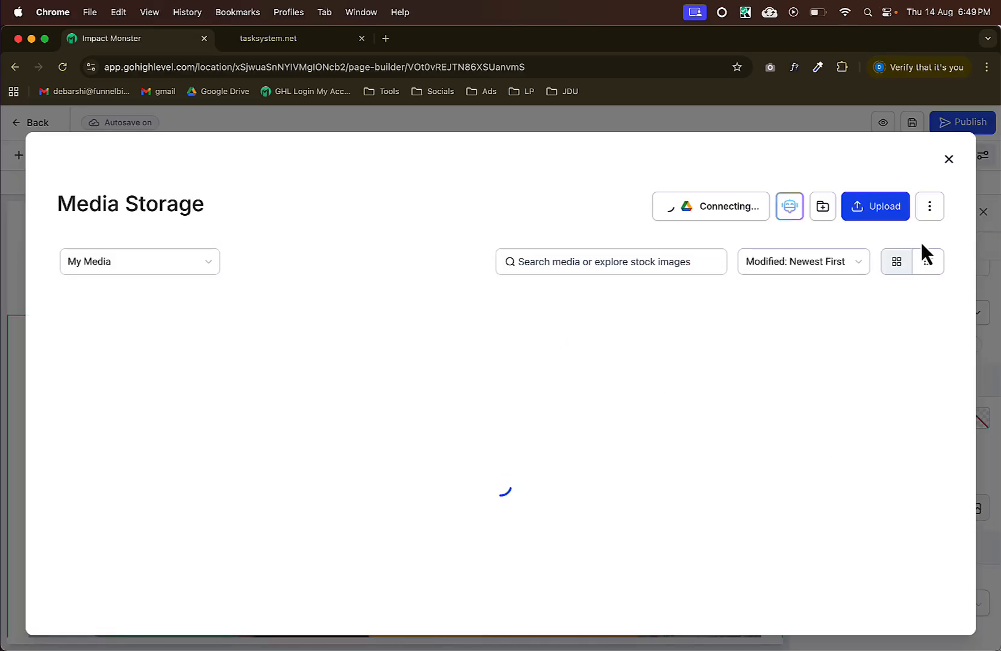
{"action": "left_click", "coordinate": [867, 217]}
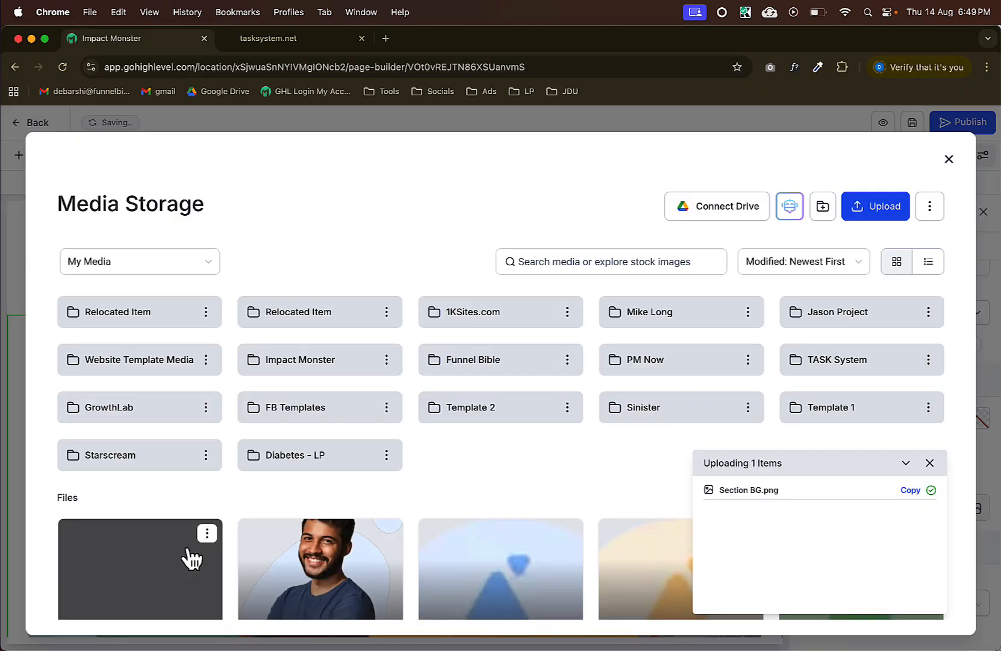
{"action": "left_click", "coordinate": [190, 554]}
{"action": "left_click", "coordinate": [881, 443]}
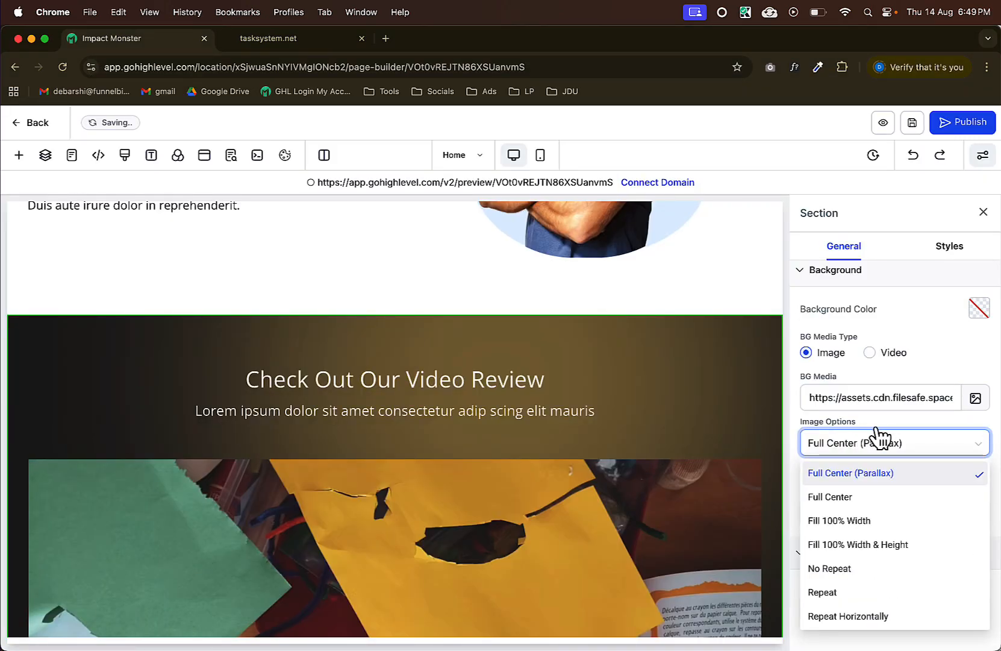
{"action": "left_click", "coordinate": [853, 497]}
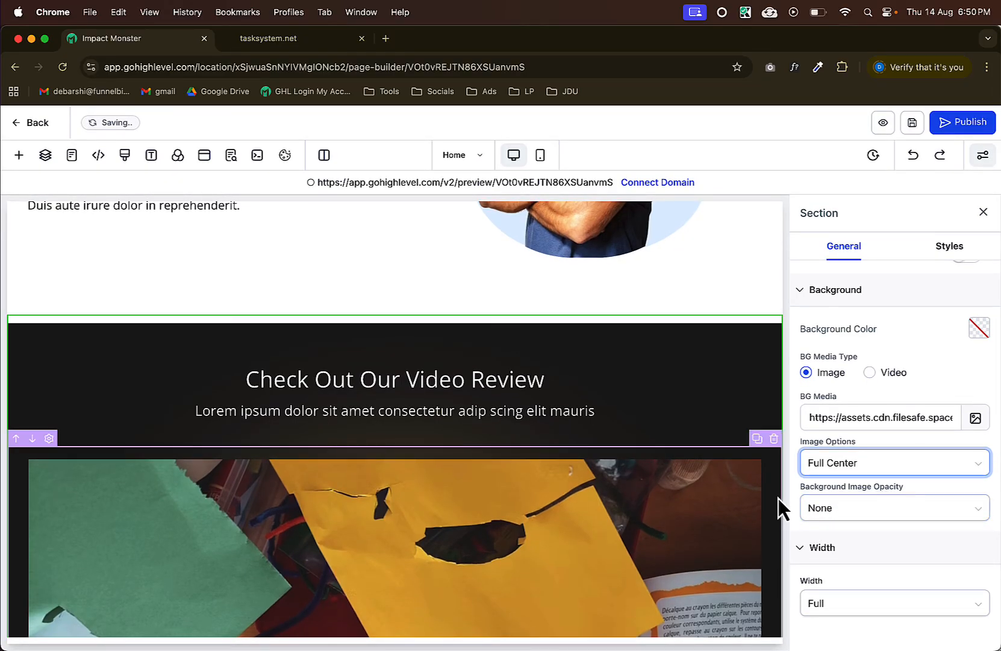
{"action": "scroll", "coordinate": [711, 478], "scroll_direction": "down", "scroll_amount": 3}
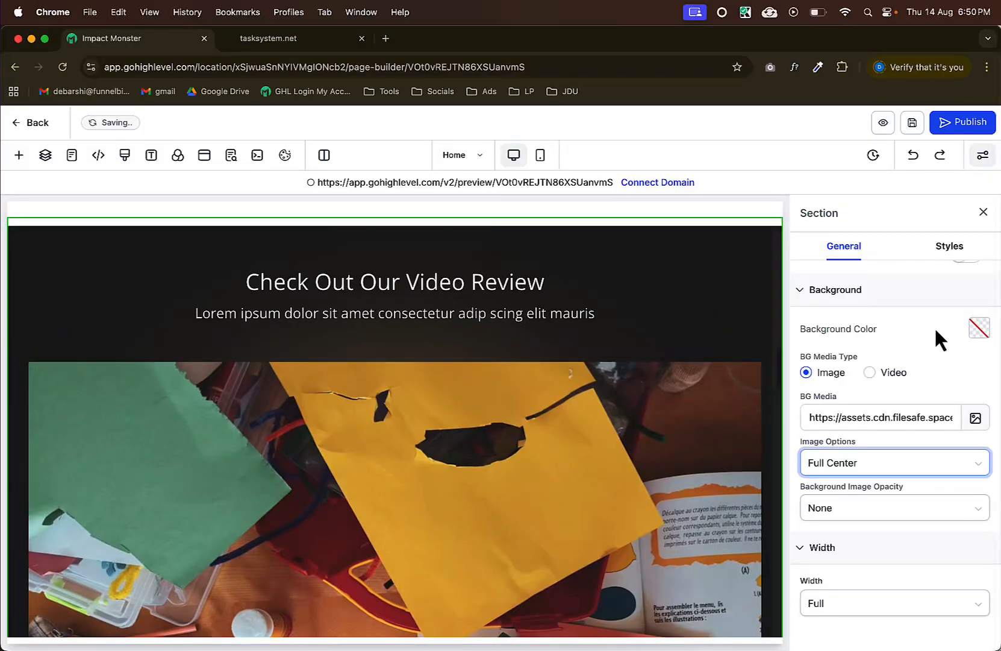
{"action": "left_click", "coordinate": [983, 212]}
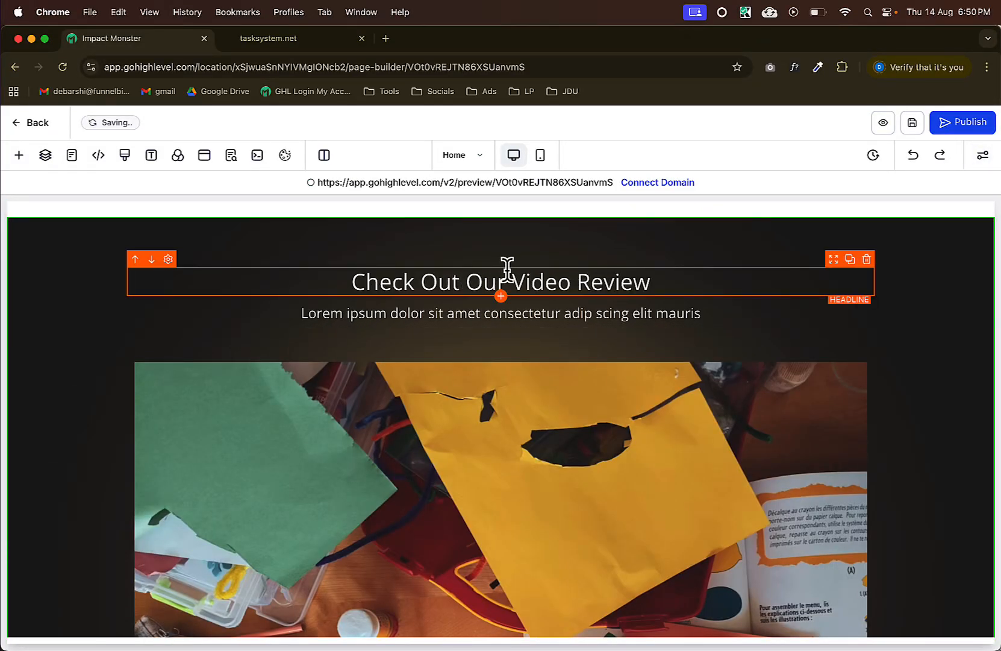
Check the Video Review heading's style in the Figma template, then set the page's headline to 700 - Bold at 44 px.
{"action": "key", "text": "super+Tab"}
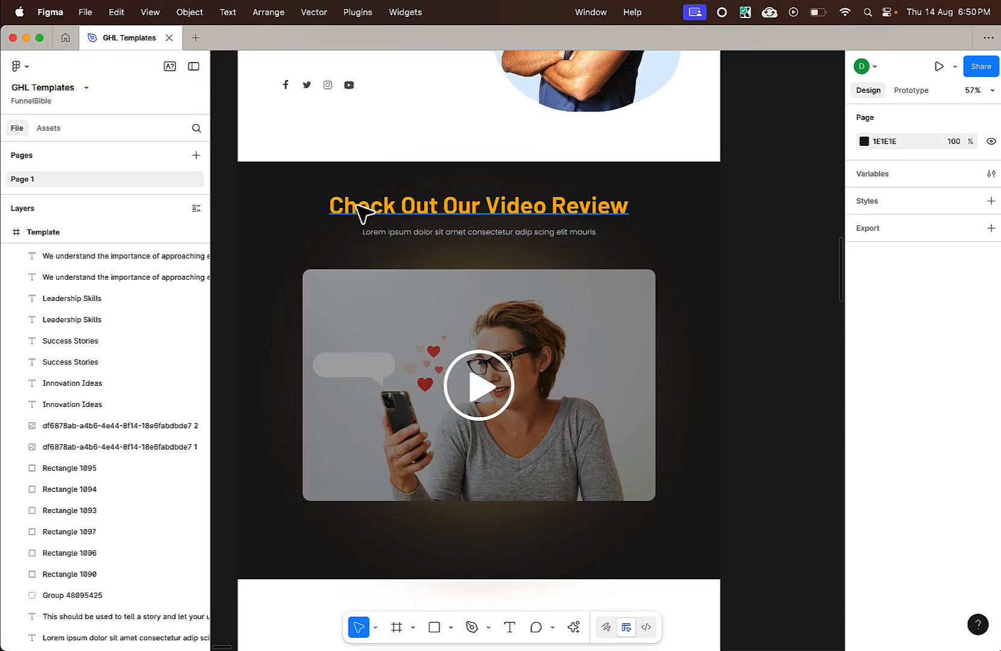
{"action": "left_click", "coordinate": [410, 208]}
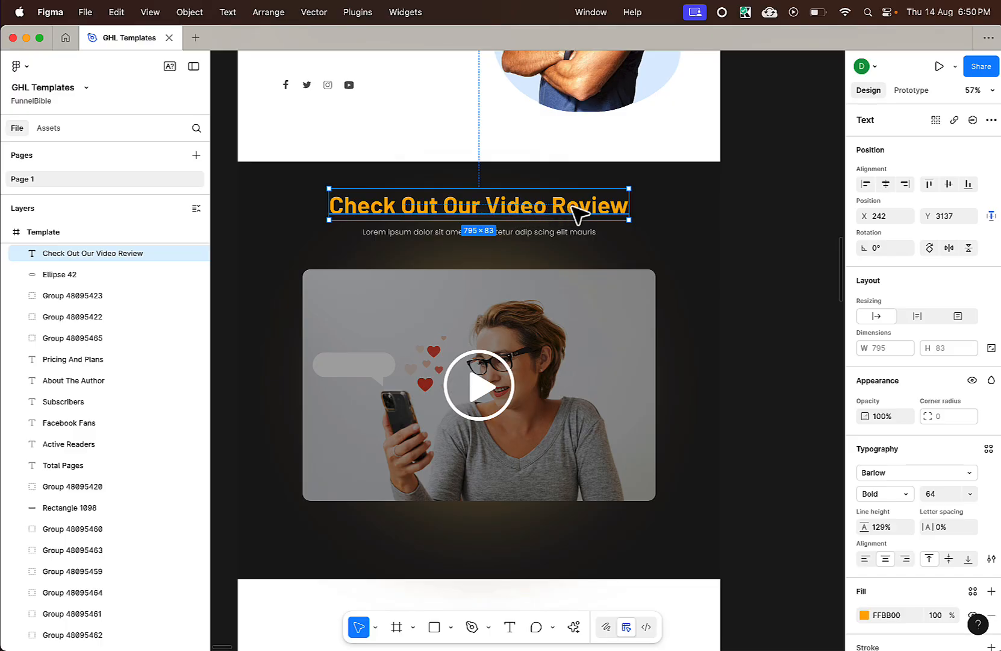
{"action": "key", "text": "super+Tab"}
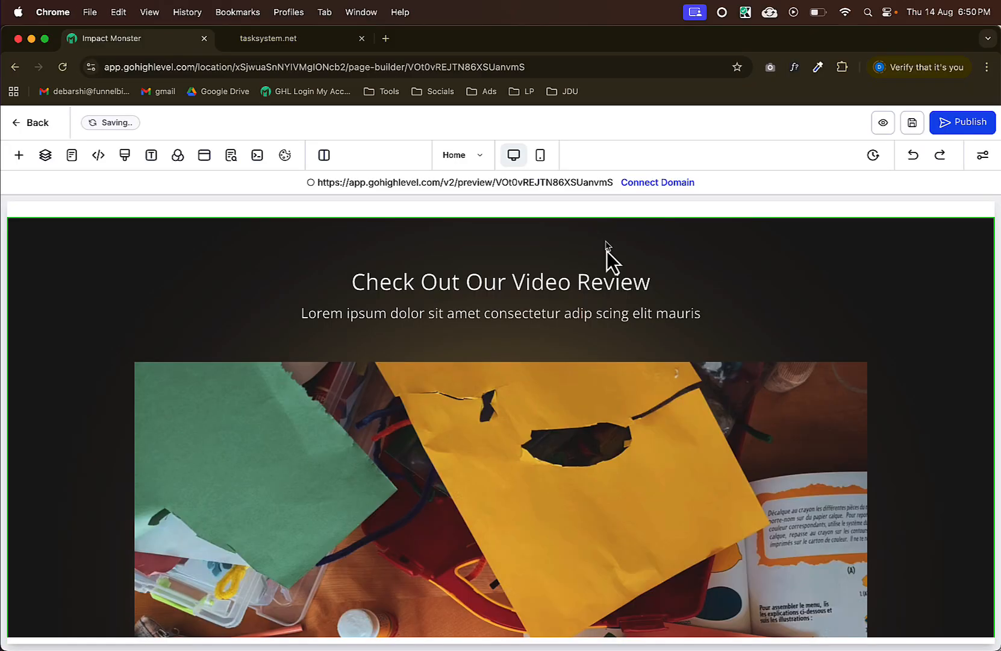
{"action": "left_click", "coordinate": [473, 276]}
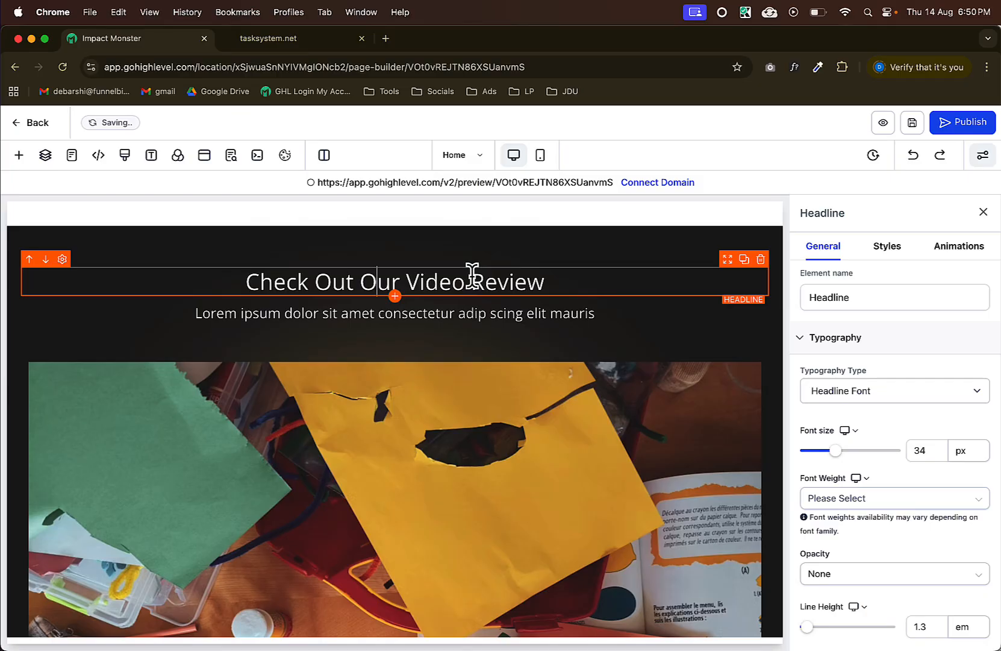
{"action": "scroll", "coordinate": [891, 394], "scroll_direction": "down", "scroll_amount": 3}
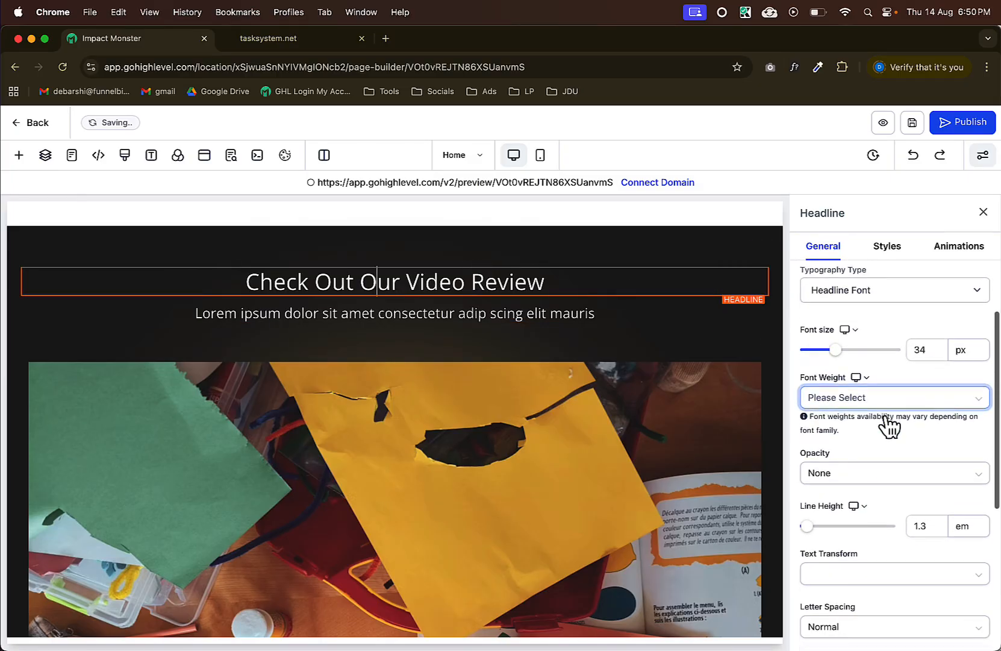
{"action": "left_click", "coordinate": [850, 396]}
{"action": "left_click", "coordinate": [843, 559]}
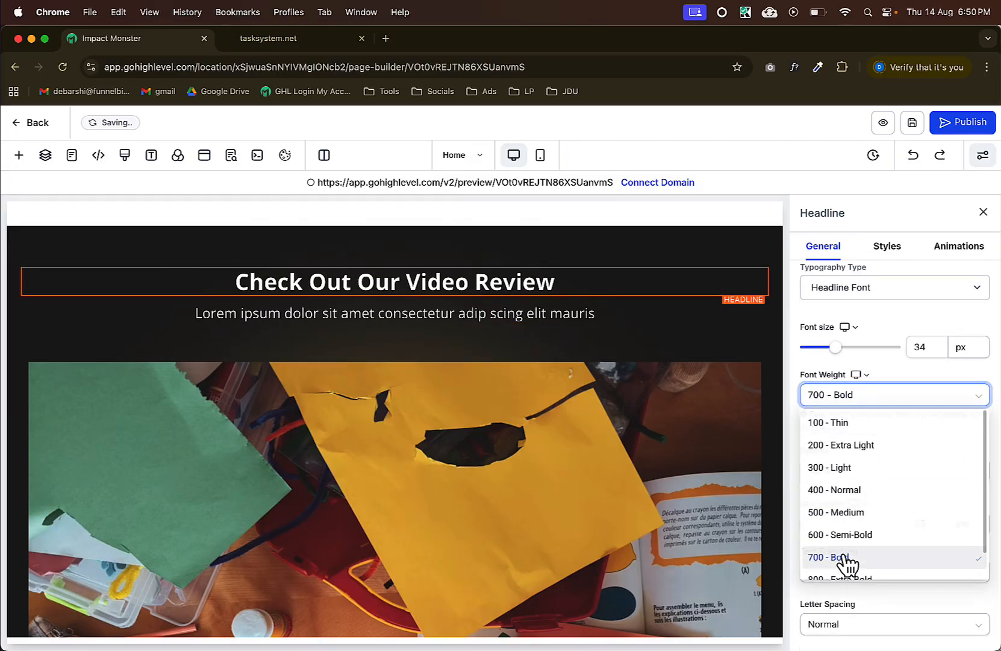
{"action": "left_click_drag", "start_coordinate": [836, 349], "coordinate": [843, 348]}
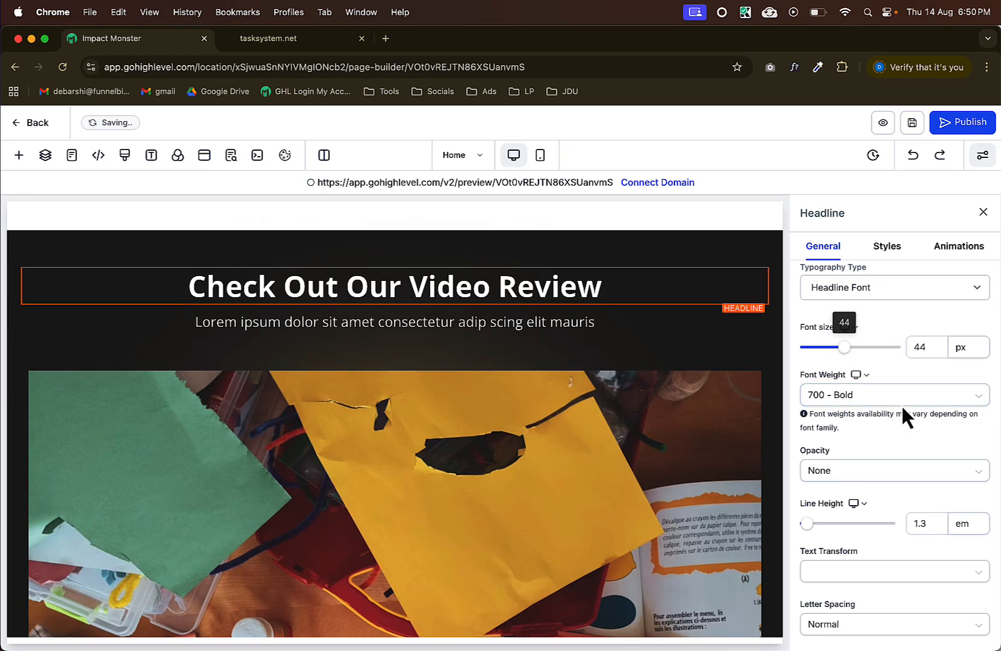
Set the Check Out Our Video Review headline's text color to the custom orange #ffbb00.
{"action": "scroll", "coordinate": [883, 433], "scroll_direction": "down", "scroll_amount": 5}
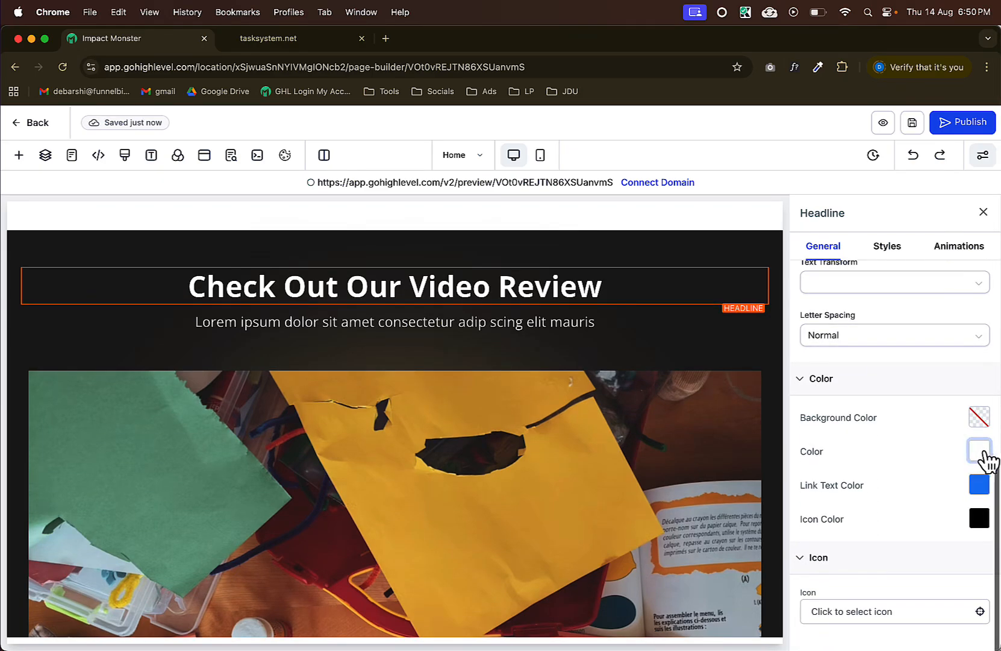
{"action": "left_click", "coordinate": [979, 451]}
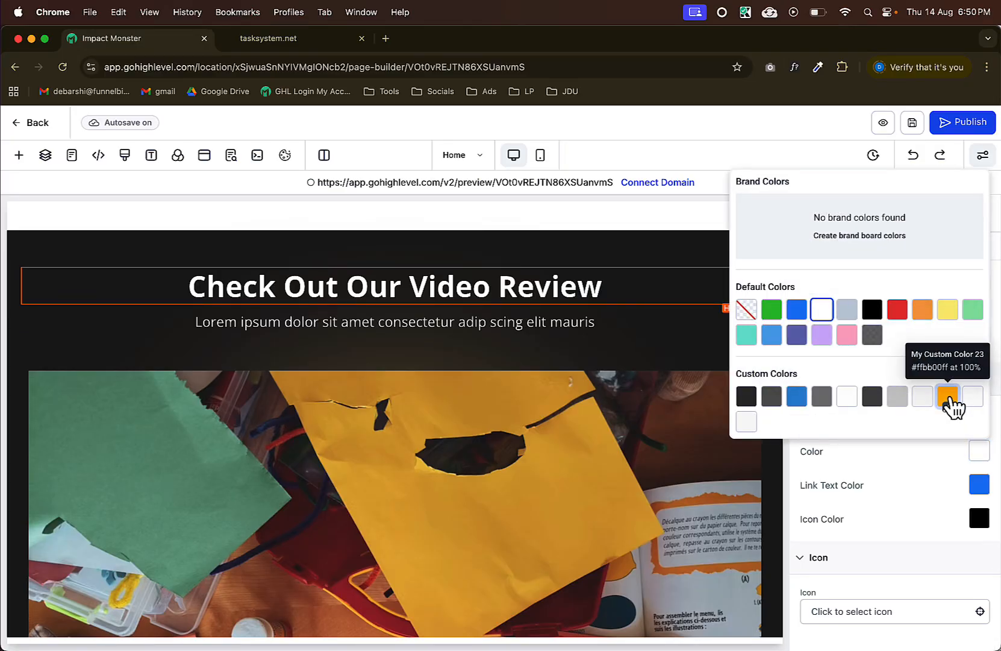
{"action": "left_click", "coordinate": [948, 398]}
{"action": "left_click", "coordinate": [491, 241]}
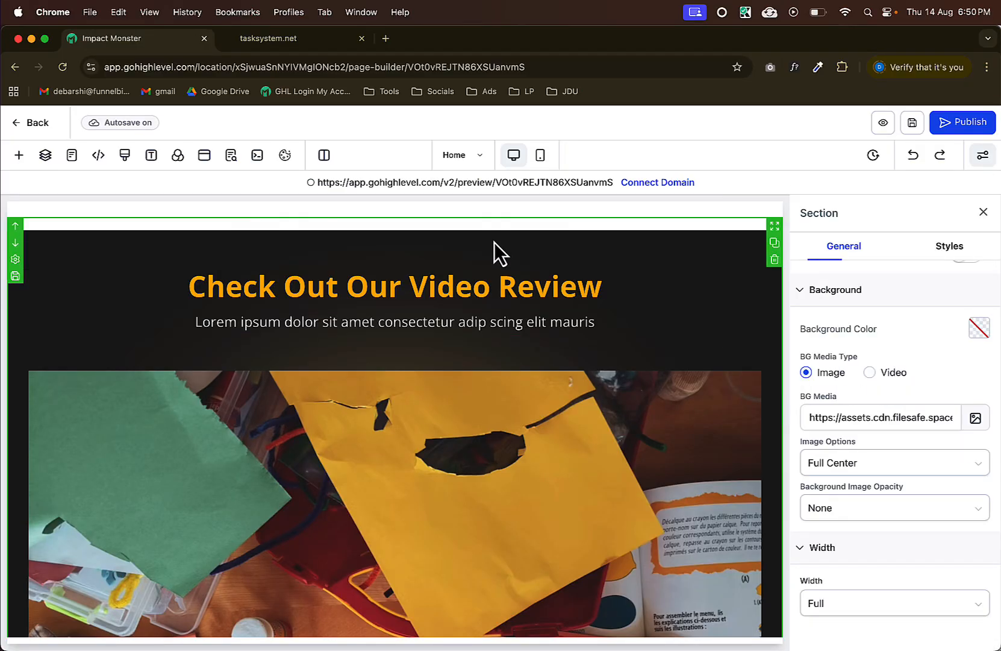
Switch to the Figma template to check the Lorem ipsum subtitle's typography and compare it with the HighLevel page's paragraph settings.
{"action": "key", "text": "super+Tab"}
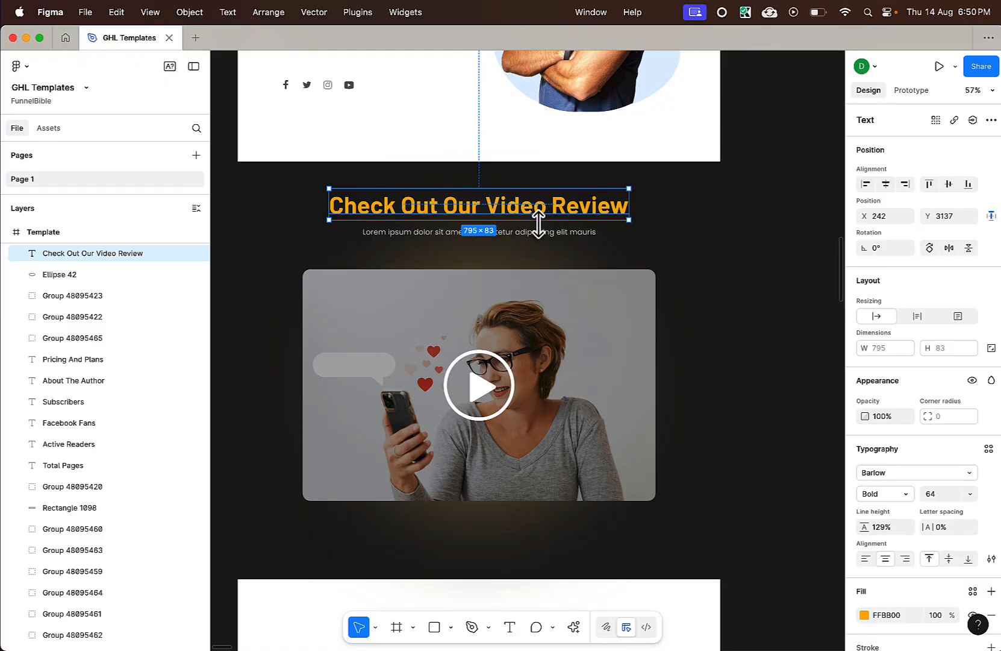
{"action": "left_click", "coordinate": [389, 234]}
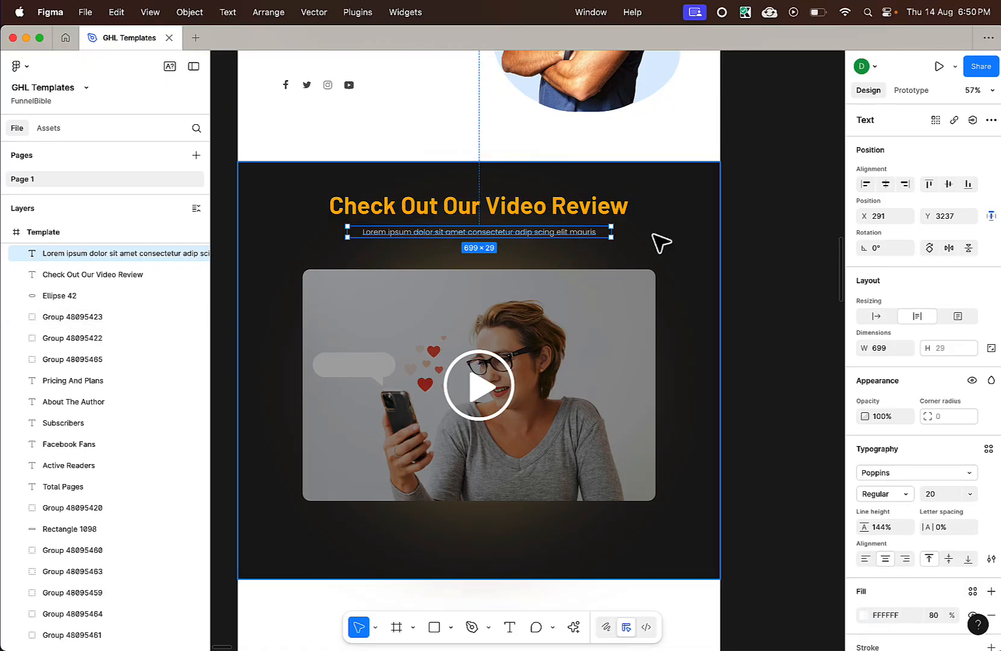
{"action": "key", "text": "super+Tab"}
{"action": "left_click", "coordinate": [479, 321]}
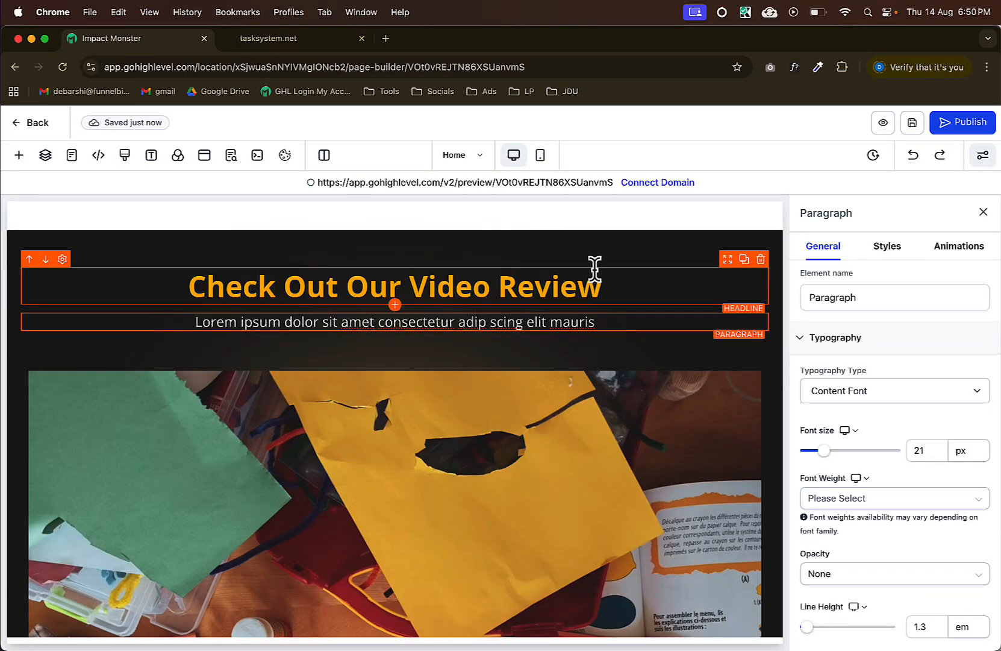
{"action": "key", "text": "super+Tab"}
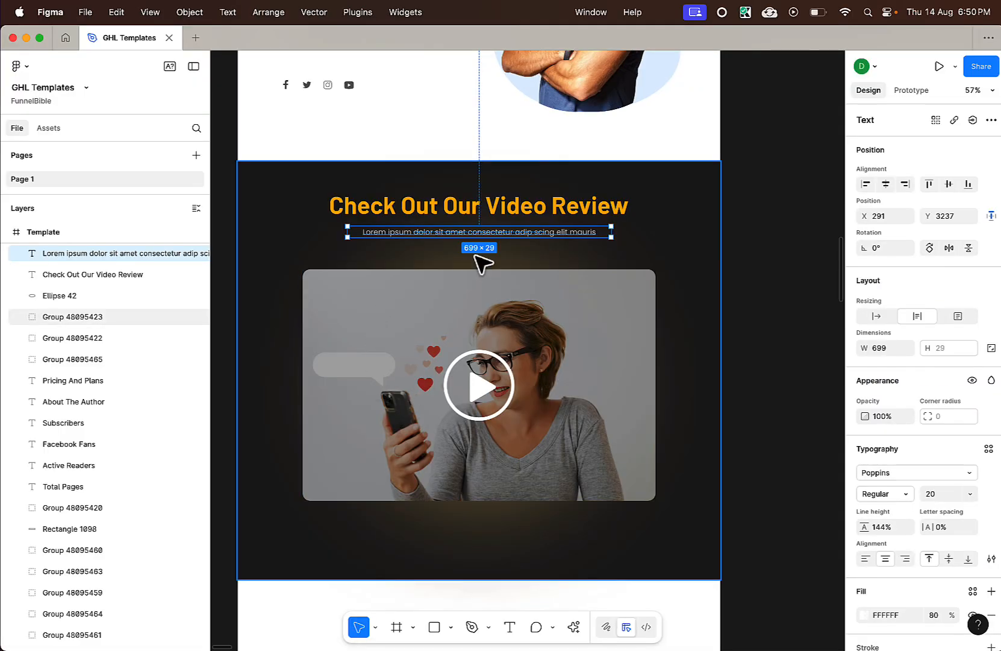
{"action": "key", "text": "Escape"}
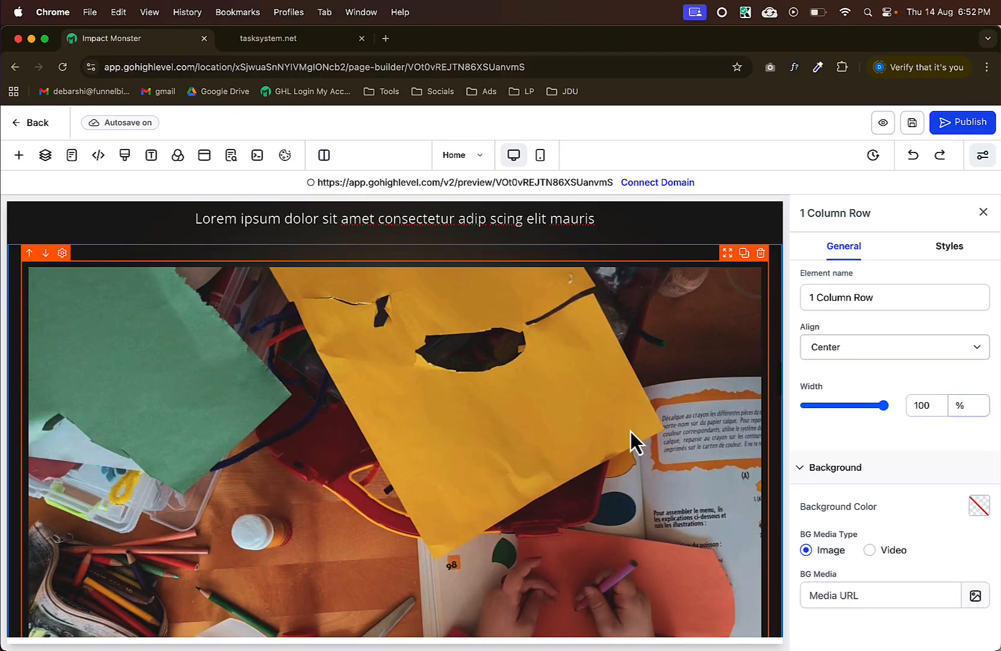
Reduce the width of the one-column row holding the image to 70%.
{"action": "scroll", "coordinate": [572, 397], "scroll_direction": "up", "scroll_amount": 1}
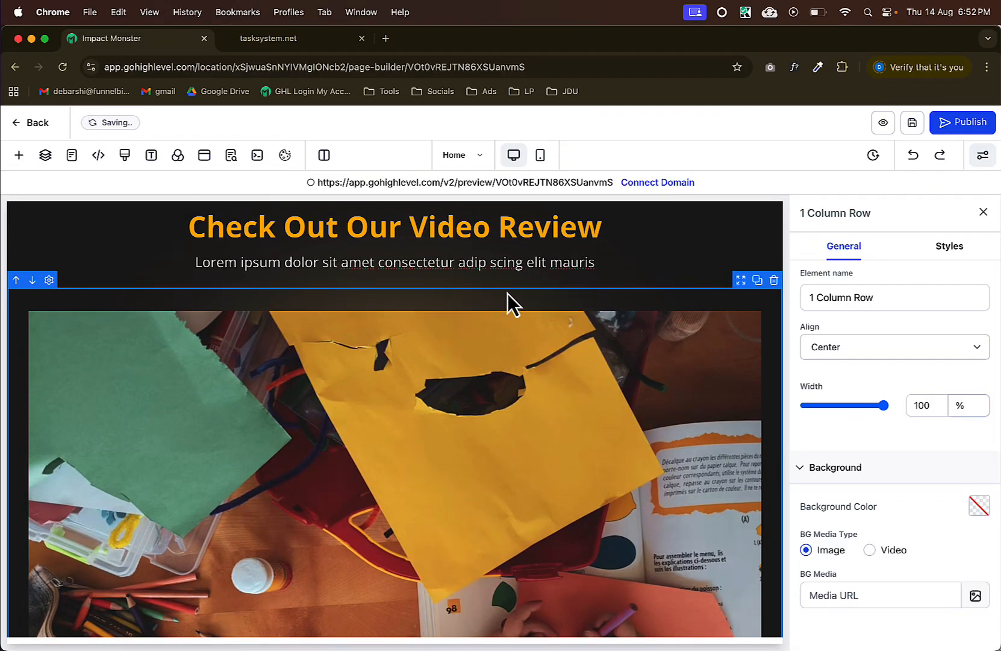
{"action": "left_click_drag", "start_coordinate": [884, 405], "coordinate": [852, 402]}
{"action": "scroll", "coordinate": [708, 410], "scroll_direction": "down", "scroll_amount": 3}
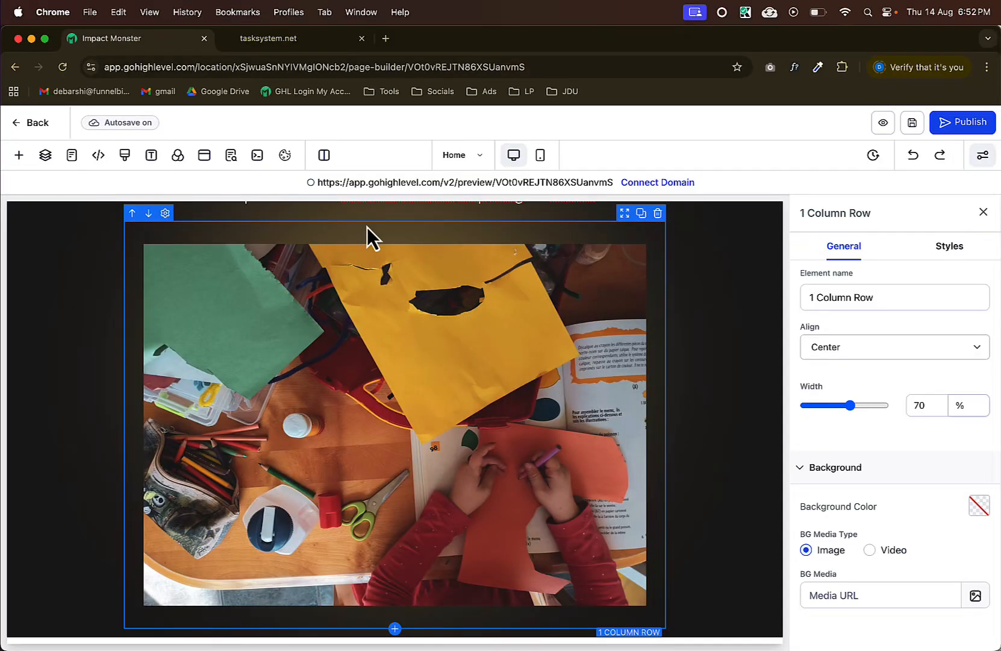
Set the padding of the column inside the image row to 0 px on all four sides.
{"action": "left_click", "coordinate": [950, 248]}
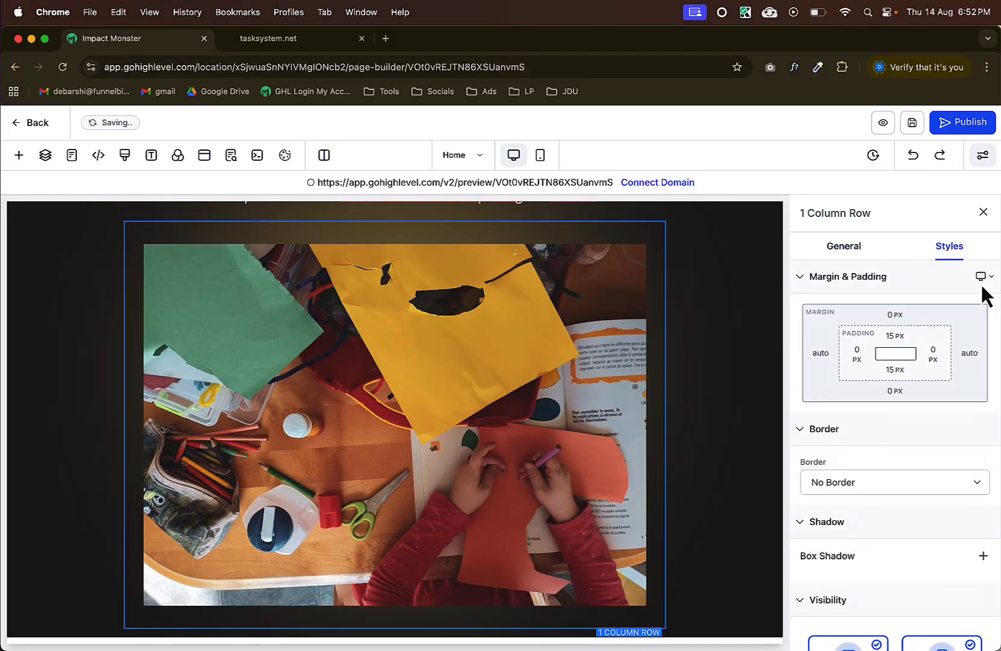
{"action": "left_click", "coordinate": [895, 336]}
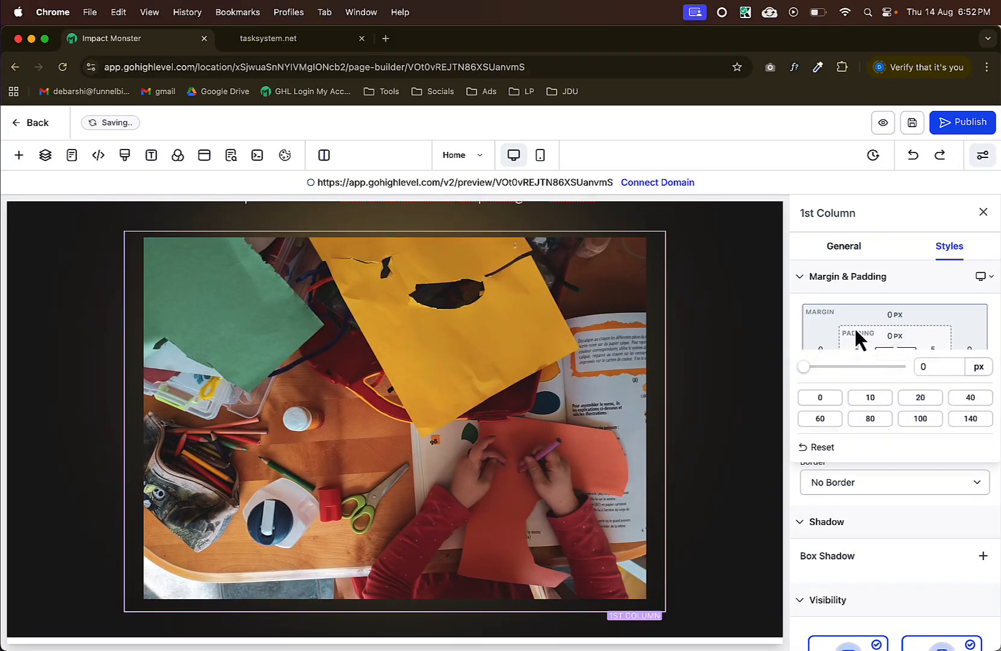
{"action": "left_click", "coordinate": [855, 329]}
{"action": "left_click", "coordinate": [857, 352]}
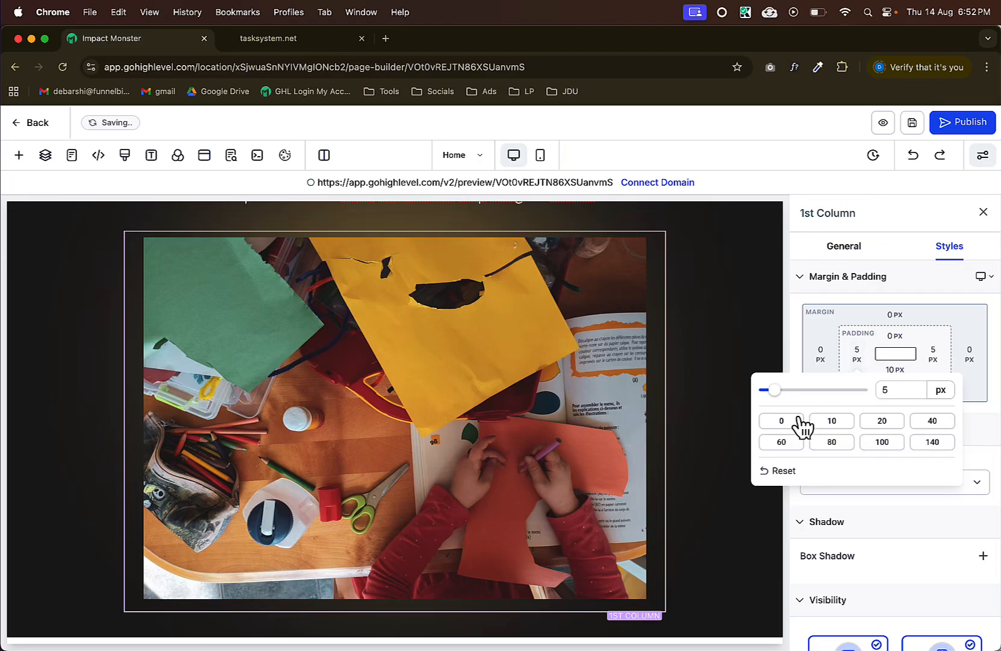
{"action": "left_click", "coordinate": [934, 353]}
{"action": "left_click", "coordinate": [933, 353]}
{"action": "left_click", "coordinate": [770, 431]}
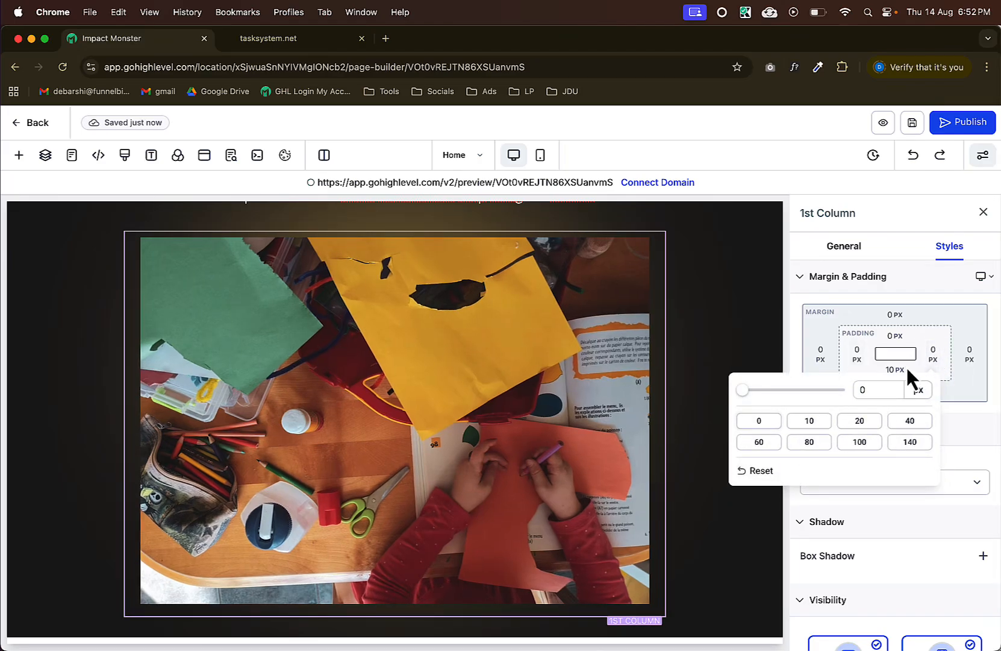
{"action": "left_click", "coordinate": [897, 369]}
{"action": "left_click", "coordinate": [896, 370]}
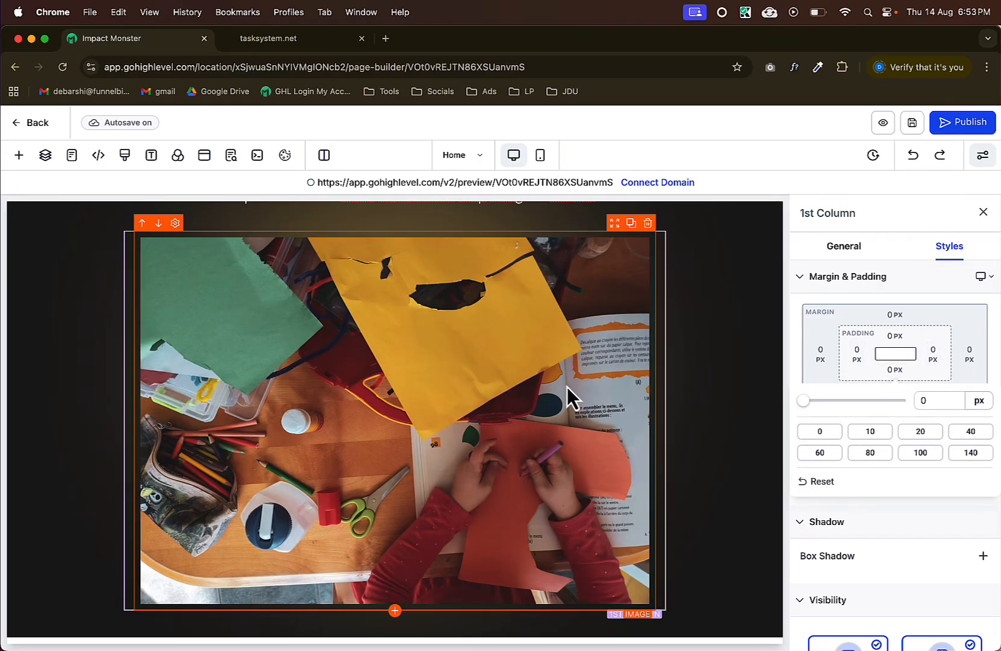
Delete the placeholder image from the Video Review section's row.
{"action": "left_click", "coordinate": [465, 345]}
{"action": "scroll", "coordinate": [542, 362], "scroll_direction": "down", "scroll_amount": 1}
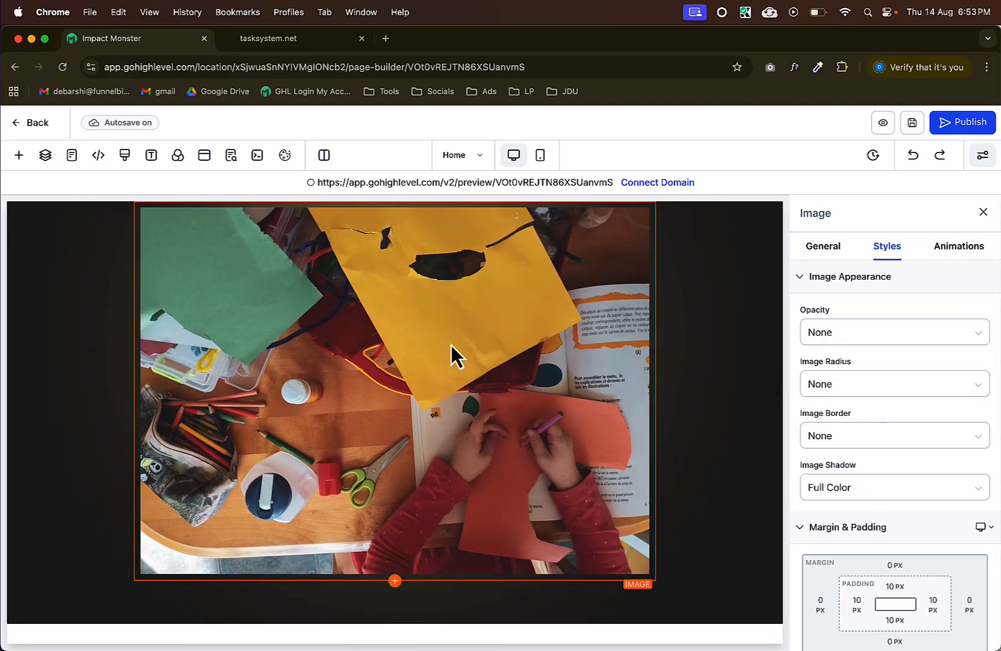
{"action": "scroll", "coordinate": [579, 325], "scroll_direction": "up", "scroll_amount": 3}
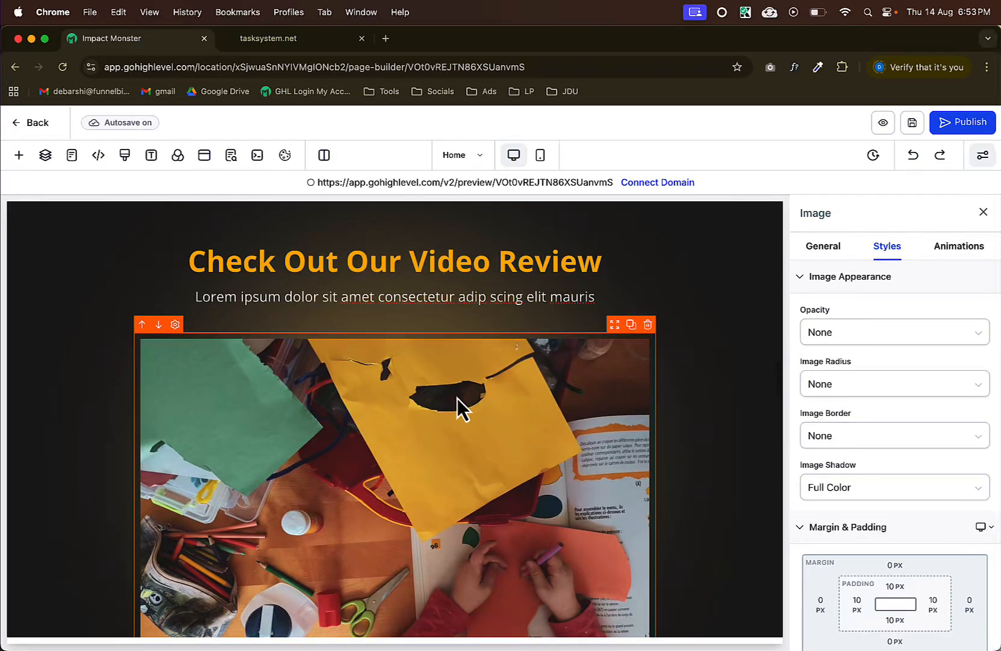
{"action": "scroll", "coordinate": [476, 396], "scroll_direction": "down", "scroll_amount": 1}
{"action": "left_click", "coordinate": [648, 320]}
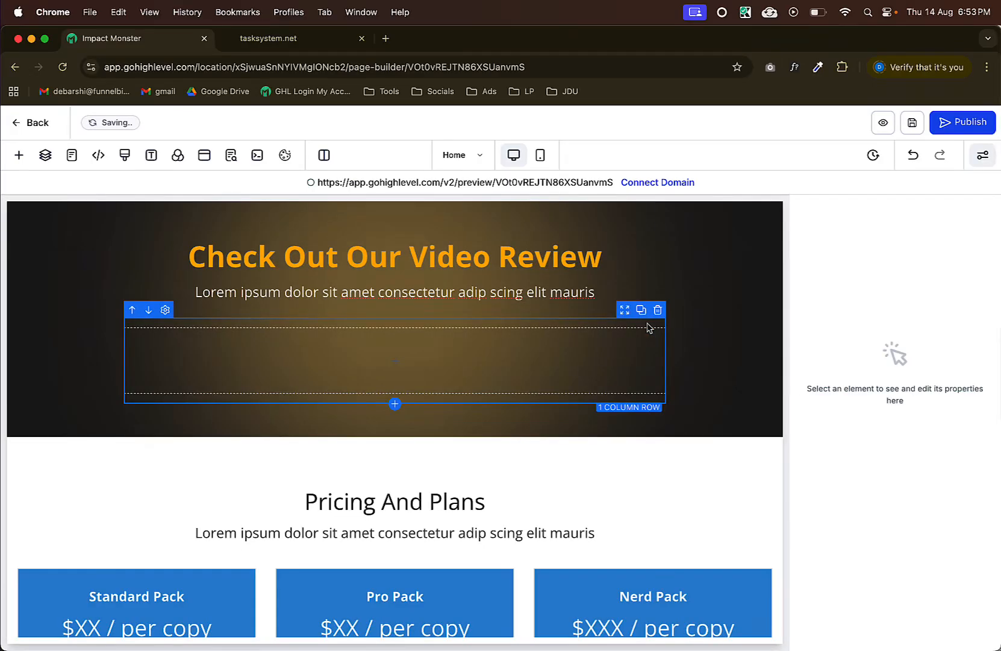
Search the elements for "video" and place a Video element in the empty column under the subtitle.
{"action": "left_click", "coordinate": [393, 361]}
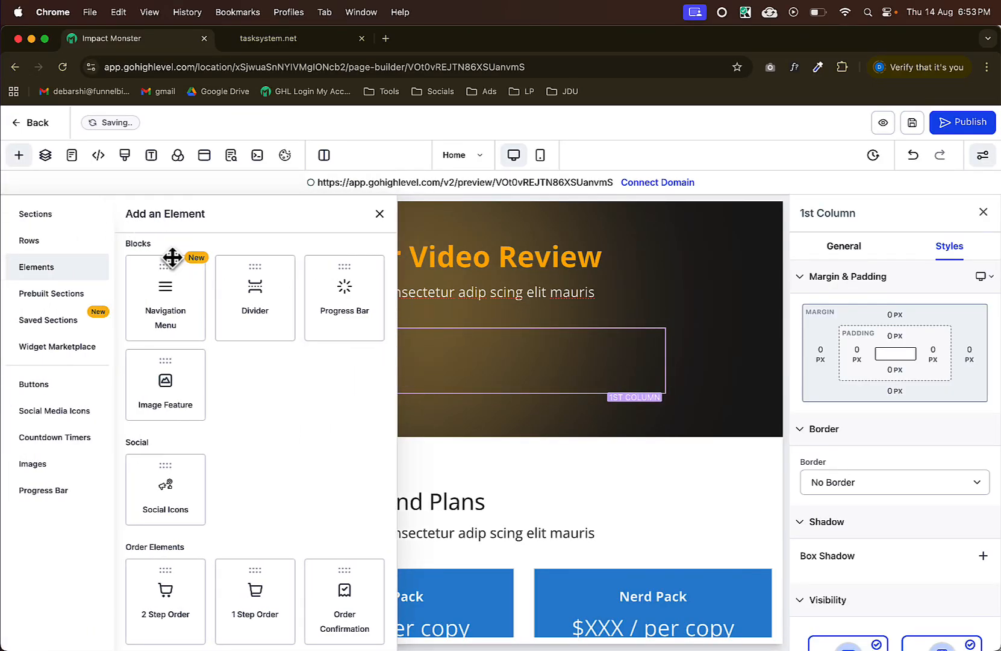
{"action": "scroll", "coordinate": [261, 318], "scroll_direction": "up", "scroll_amount": 10}
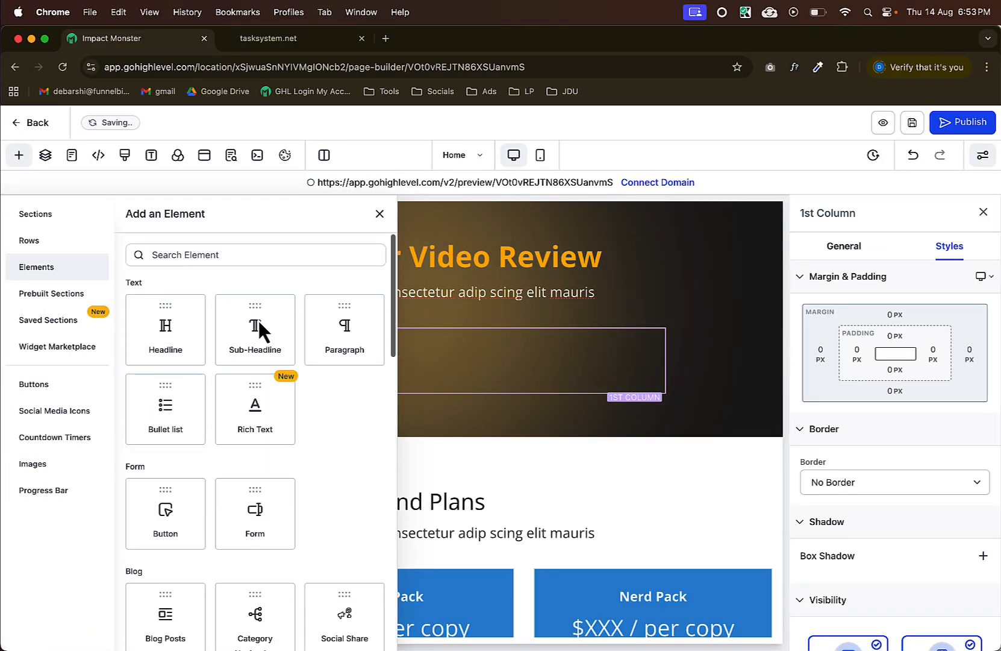
{"action": "left_click", "coordinate": [191, 245]}
{"action": "type", "text": "video"}
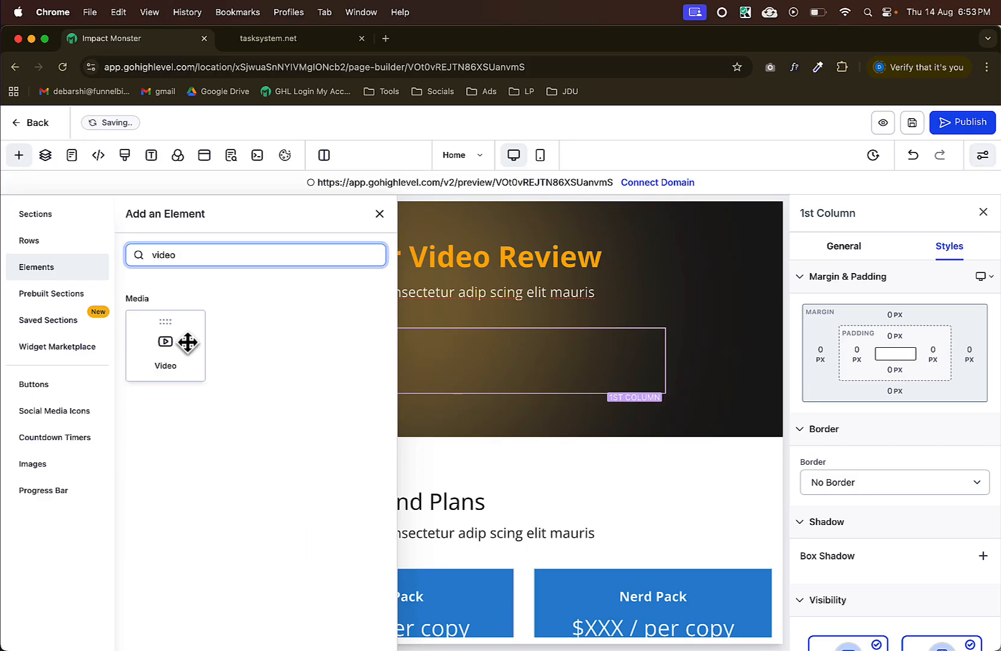
{"action": "left_click_drag", "start_coordinate": [187, 342], "coordinate": [440, 373]}
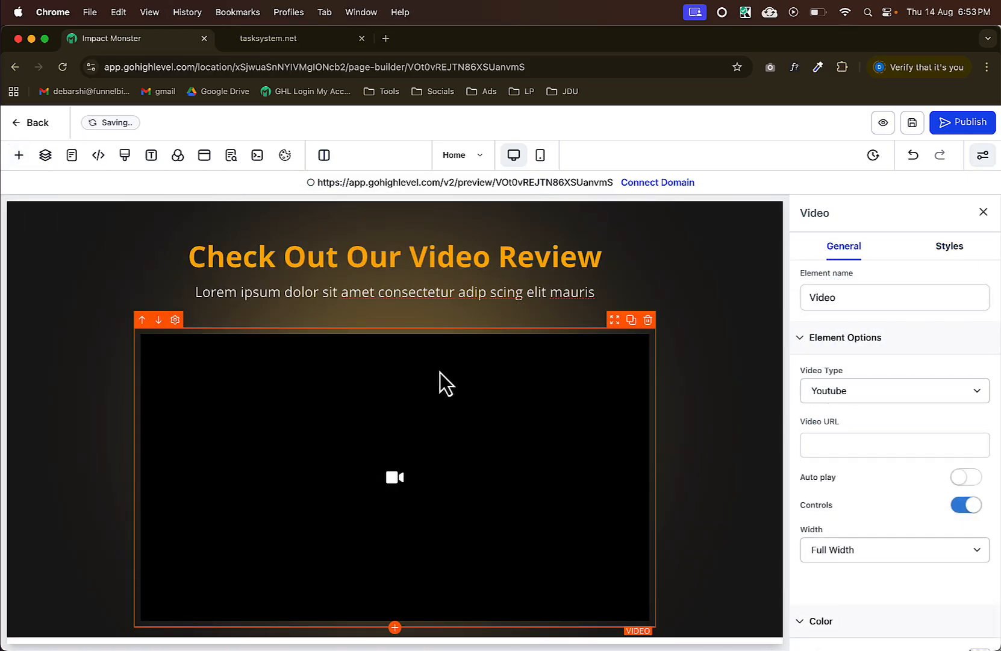
Set the new video element's video type to Hosted Video.
{"action": "left_click", "coordinate": [723, 407]}
{"action": "left_click", "coordinate": [632, 401]}
{"action": "scroll", "coordinate": [849, 307], "scroll_direction": "down", "scroll_amount": 1}
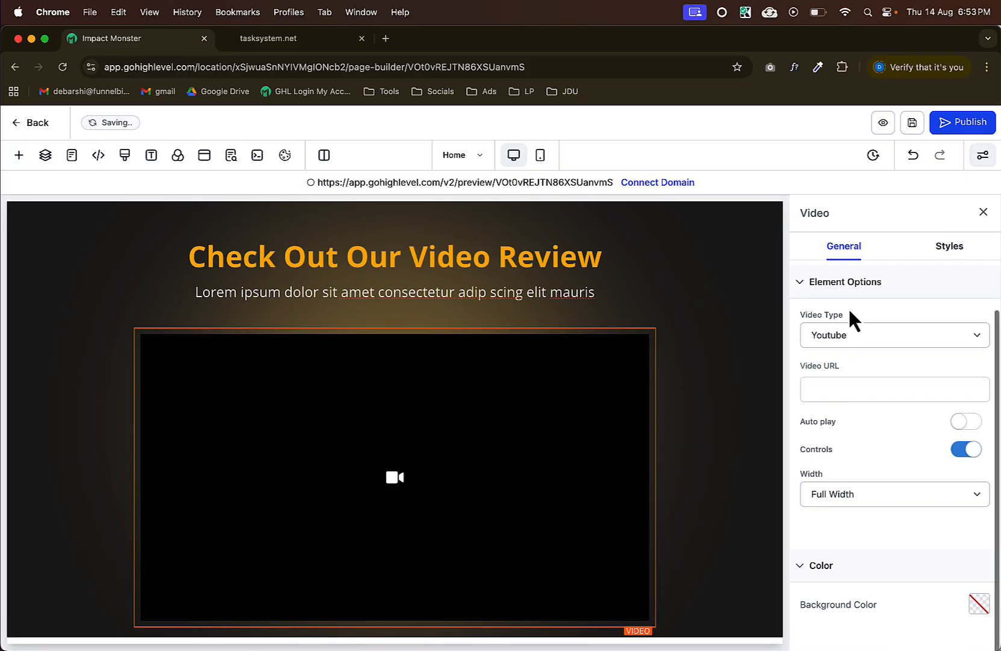
{"action": "left_click", "coordinate": [856, 337]}
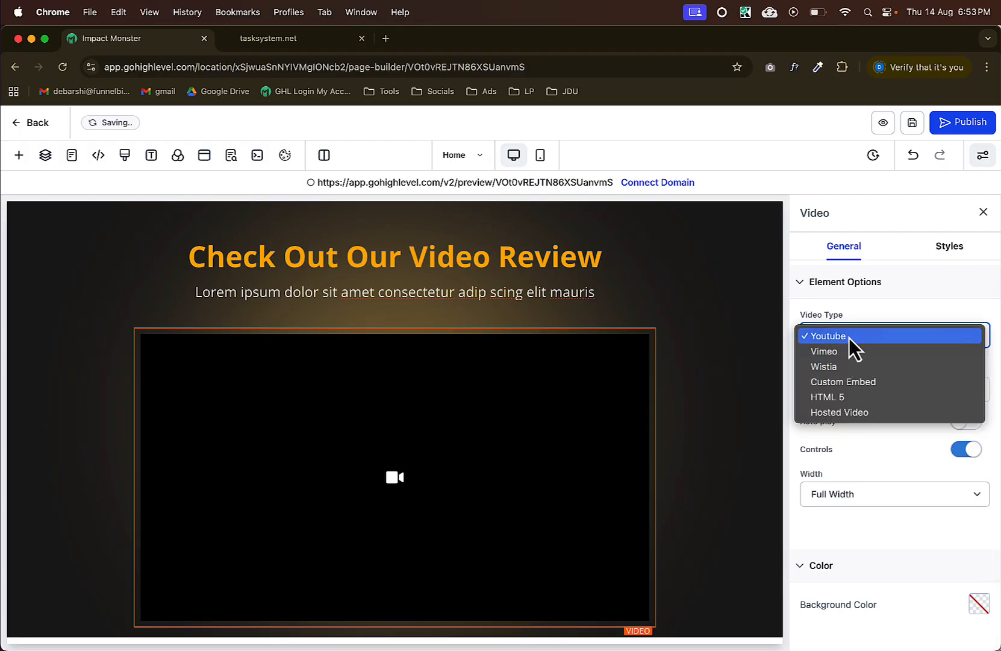
{"action": "left_click", "coordinate": [862, 413]}
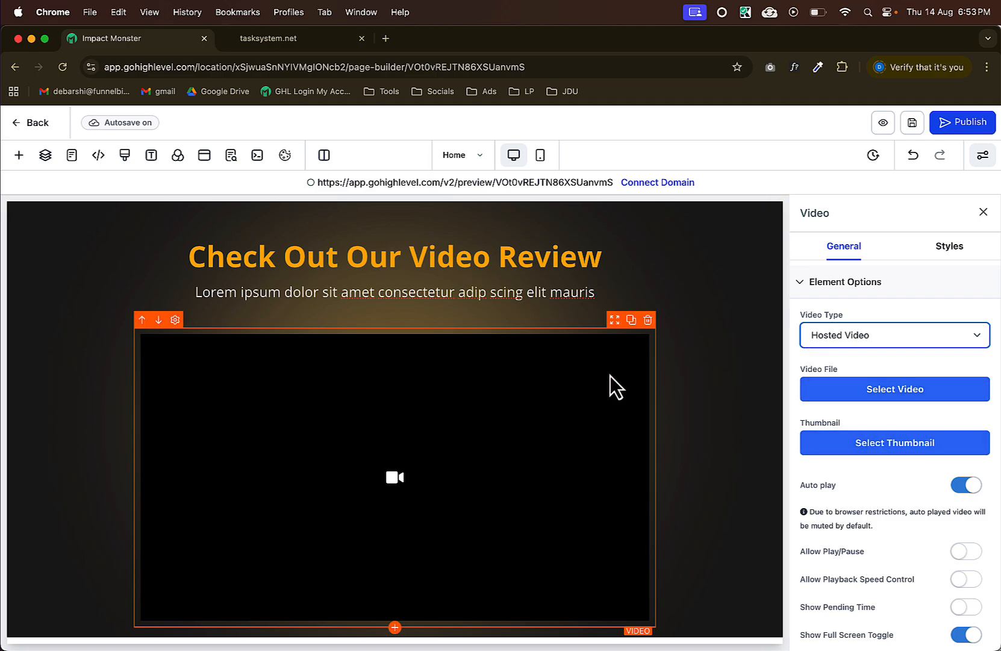
Upload Group 48095470 (1).png to Media Storage and use it as the video's thumbnail.
{"action": "scroll", "coordinate": [615, 384], "scroll_direction": "down", "scroll_amount": 3}
{"action": "left_click", "coordinate": [911, 452]}
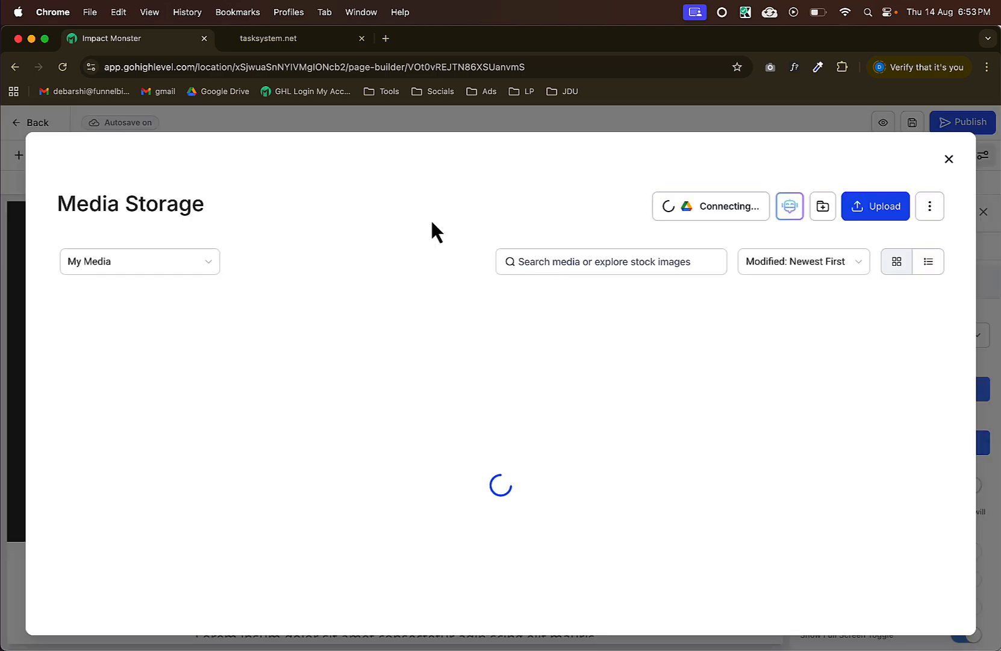
{"action": "left_click", "coordinate": [888, 208]}
{"action": "double_click", "coordinate": [452, 257]}
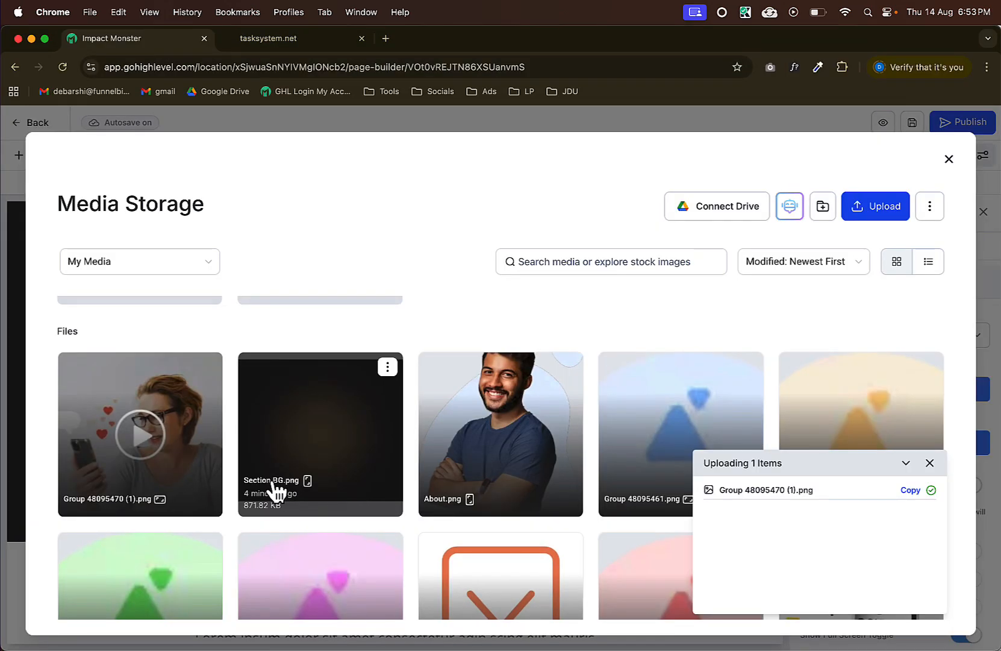
{"action": "left_click", "coordinate": [174, 410]}
Review the restyled Video Review section and the Pricing And Plans section below it.
{"action": "scroll", "coordinate": [776, 462], "scroll_direction": "up", "scroll_amount": 2}
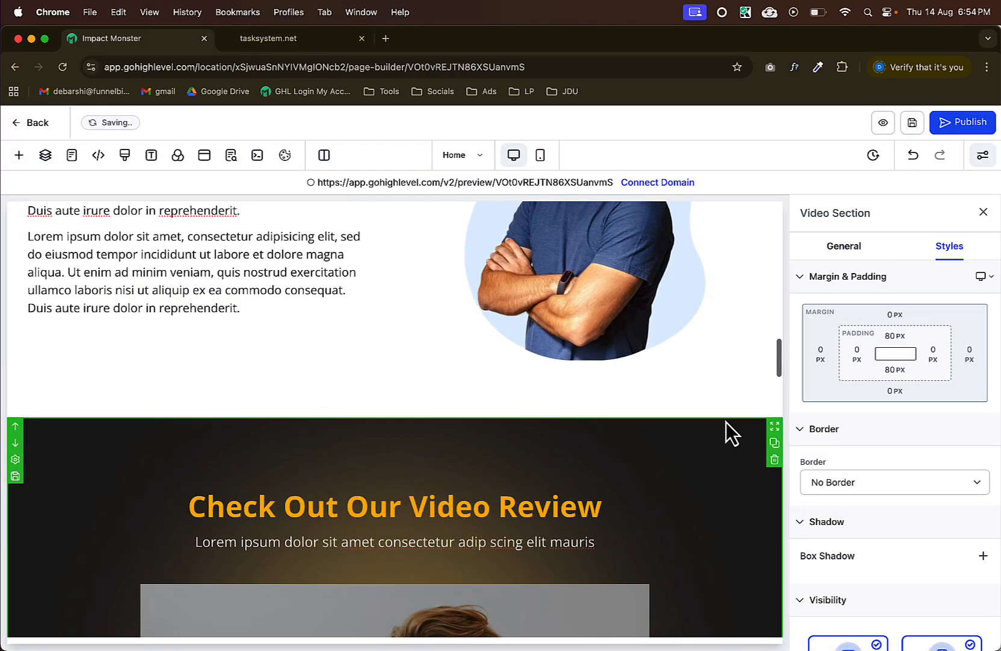
{"action": "scroll", "coordinate": [726, 422], "scroll_direction": "down", "scroll_amount": 5}
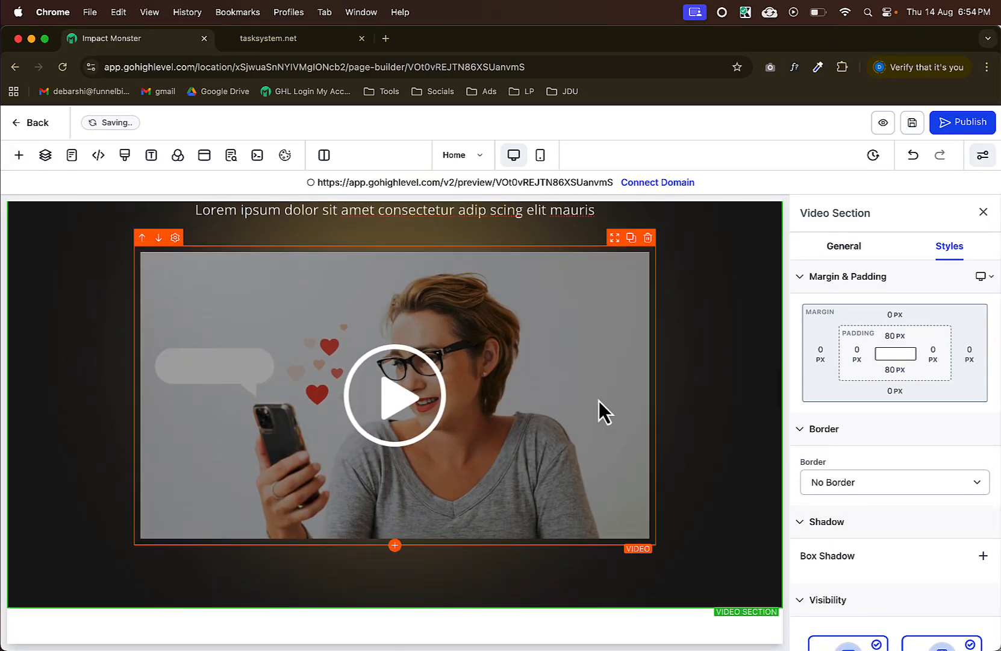
{"action": "scroll", "coordinate": [720, 354], "scroll_direction": "up", "scroll_amount": 3}
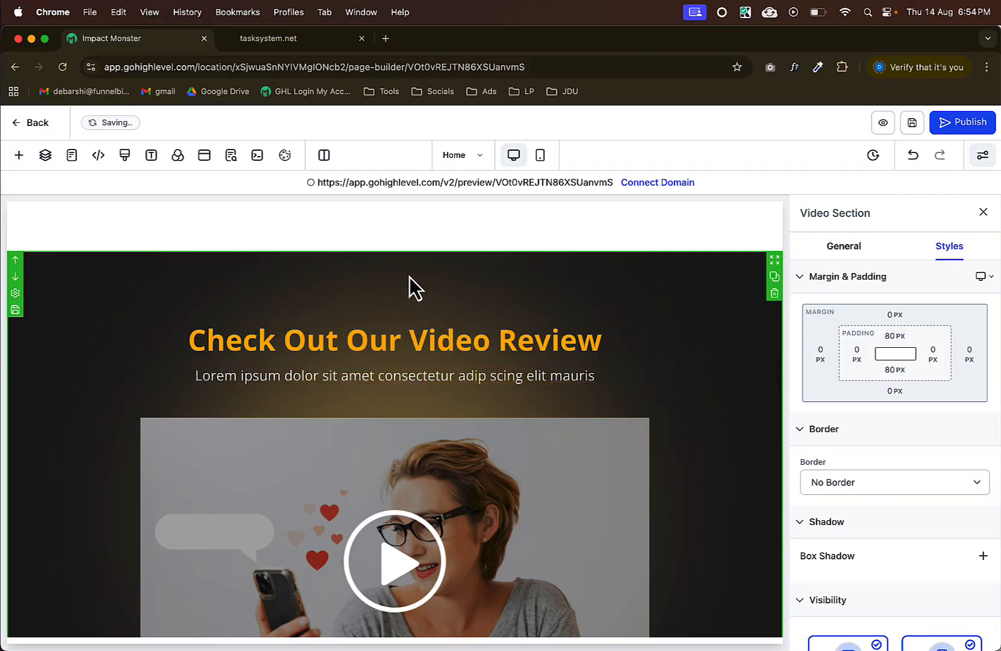
{"action": "scroll", "coordinate": [537, 297], "scroll_direction": "down", "scroll_amount": 8}
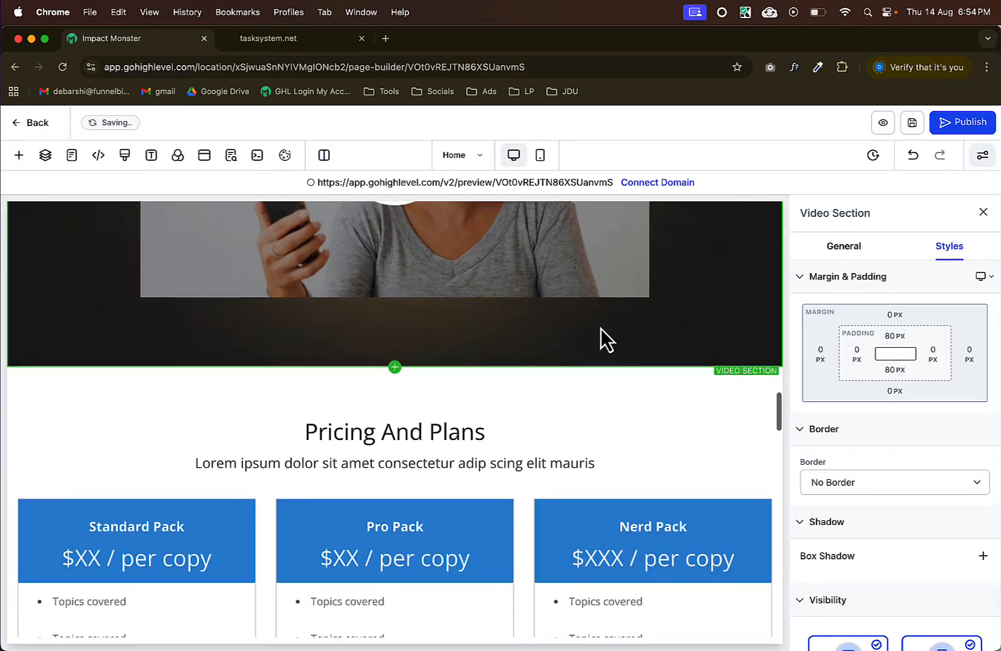
{"action": "scroll", "coordinate": [589, 338], "scroll_direction": "down", "scroll_amount": 1}
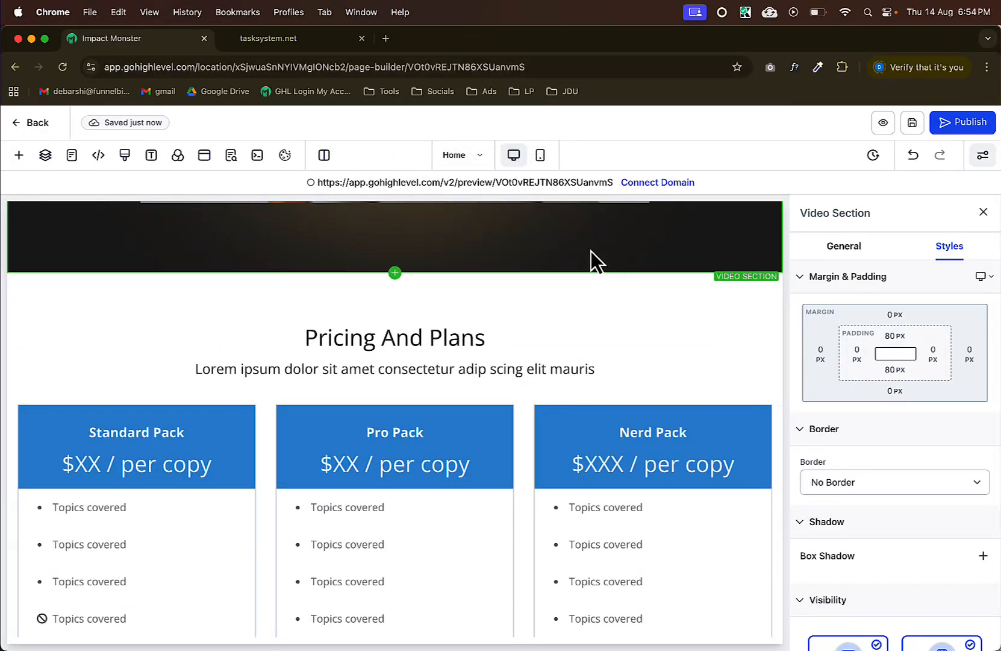
Switch to the Figma template and inspect the Pricing And Plans design, including the STANDARD Pack heading's typography.
{"action": "key", "text": "super+Tab"}
{"action": "scroll", "coordinate": [654, 304], "scroll_direction": "down", "scroll_amount": 7}
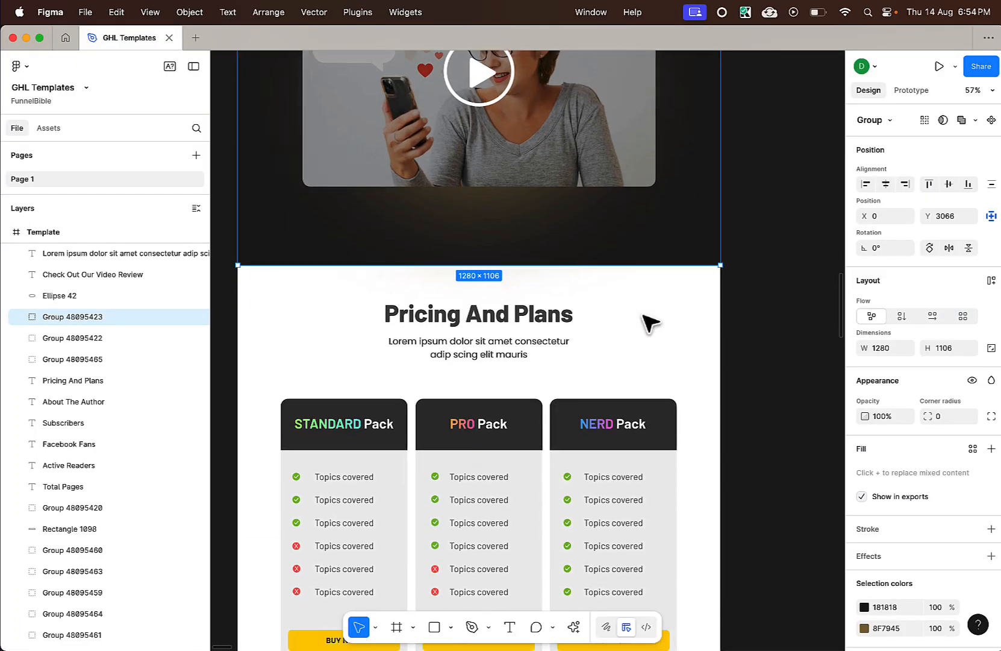
{"action": "left_click", "coordinate": [651, 187]}
{"action": "scroll", "coordinate": [653, 321], "scroll_direction": "down", "scroll_amount": 1}
{"action": "scroll", "coordinate": [653, 320], "scroll_direction": "down", "scroll_amount": 2}
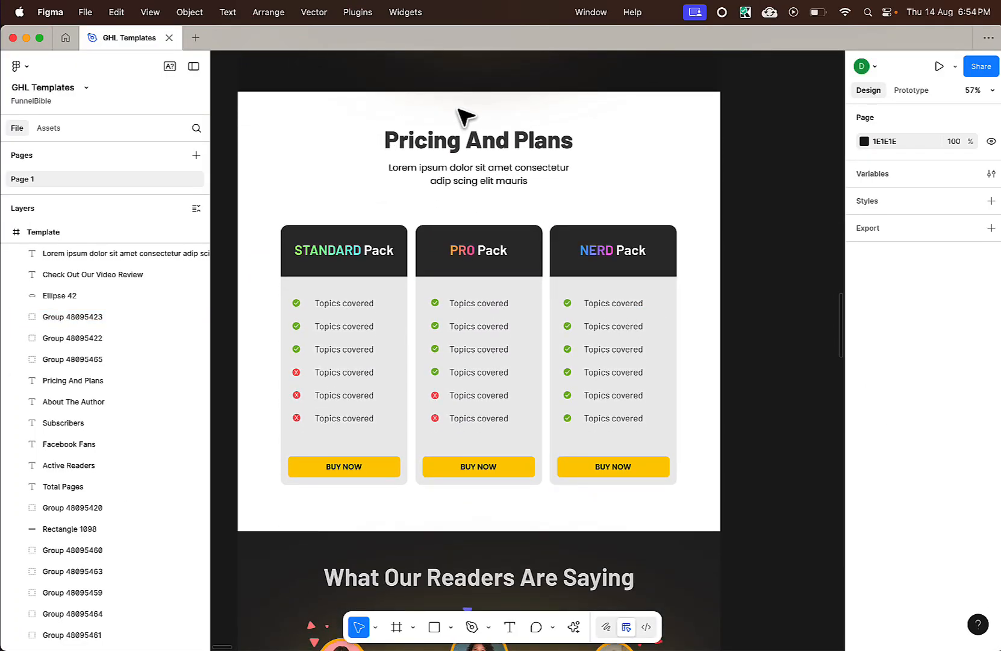
{"action": "left_click", "coordinate": [328, 256]}
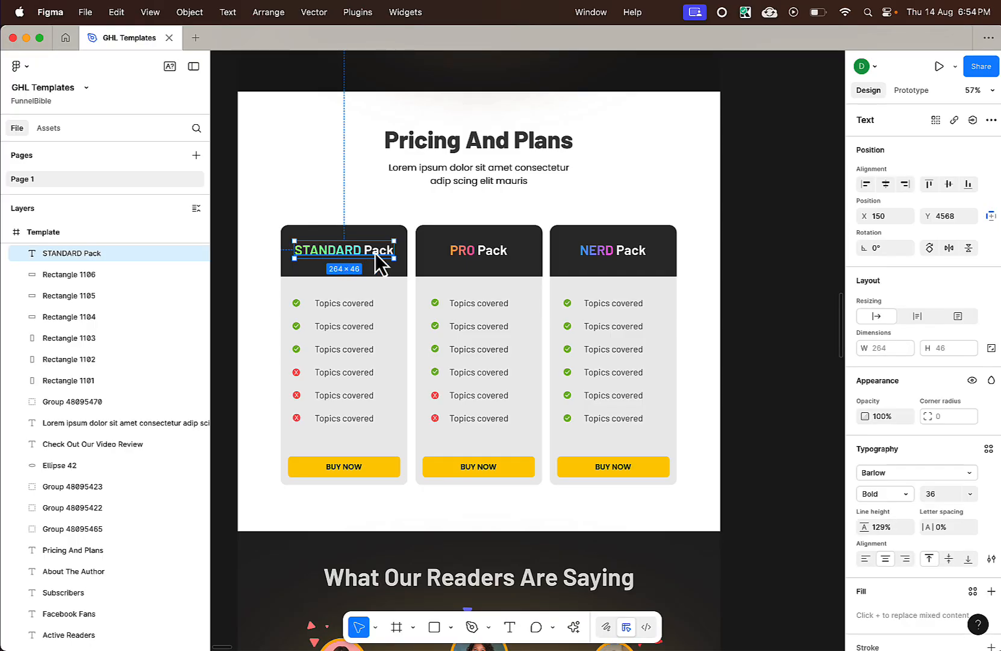
Inspect the STANDARD, PRO and NERD Pack headings in the Figma template and compare them with the page builder's pricing cards.
{"action": "left_click", "coordinate": [473, 253]}
{"action": "left_click", "coordinate": [600, 258]}
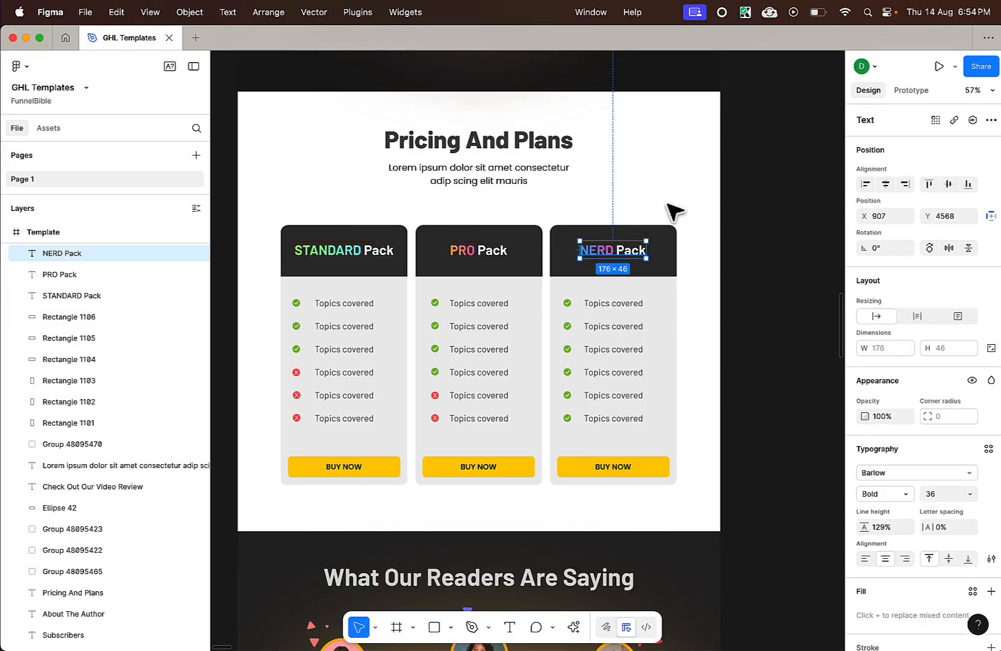
{"action": "left_click", "coordinate": [330, 258]}
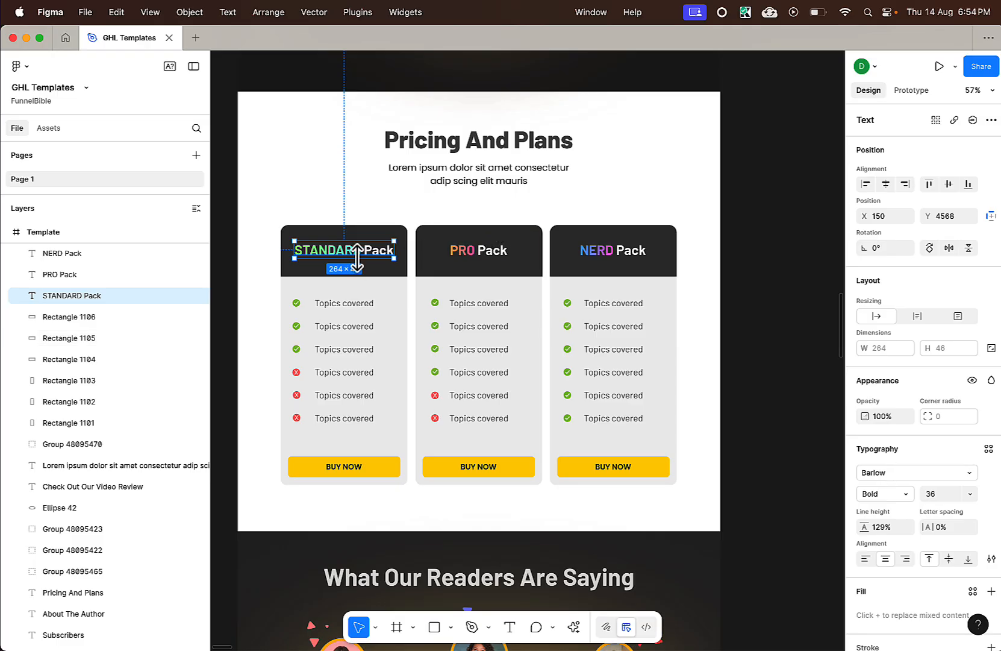
{"action": "key", "text": "super+Tab"}
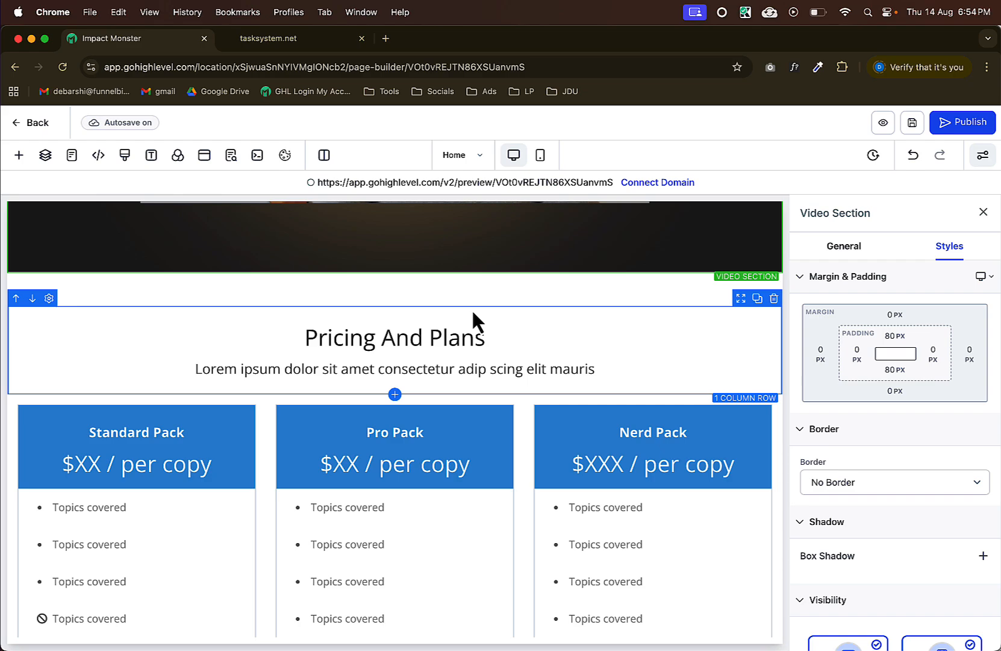
{"action": "key", "text": "super+Tab"}
{"action": "left_click", "coordinate": [291, 195]}
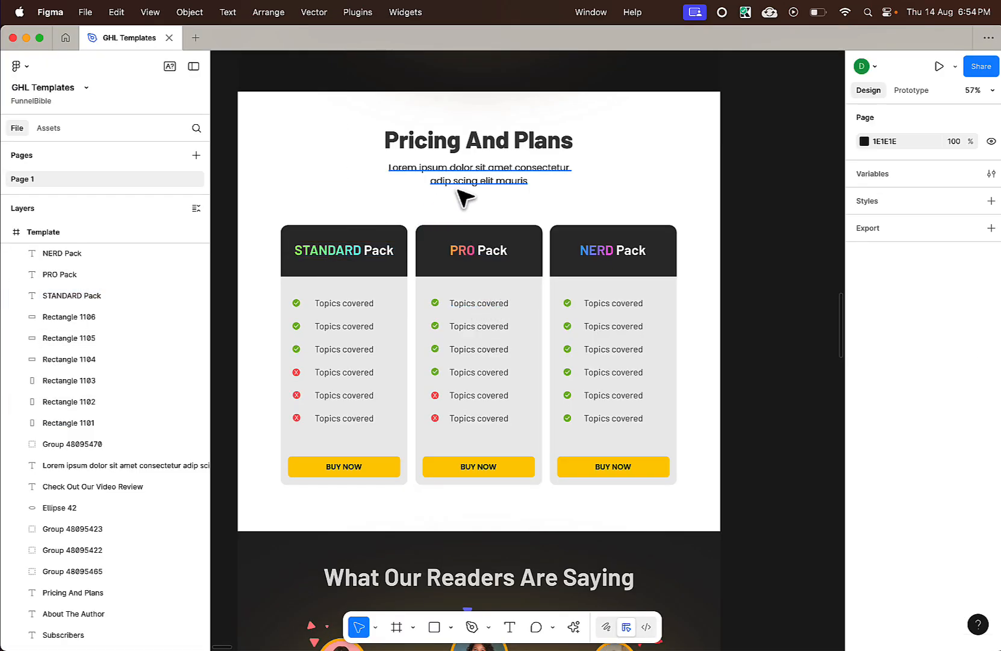
Compare the typography of the Figma Pricing And Plans heading and its subtitle with the page builder's pricing section.
{"action": "key", "text": "super+Tab"}
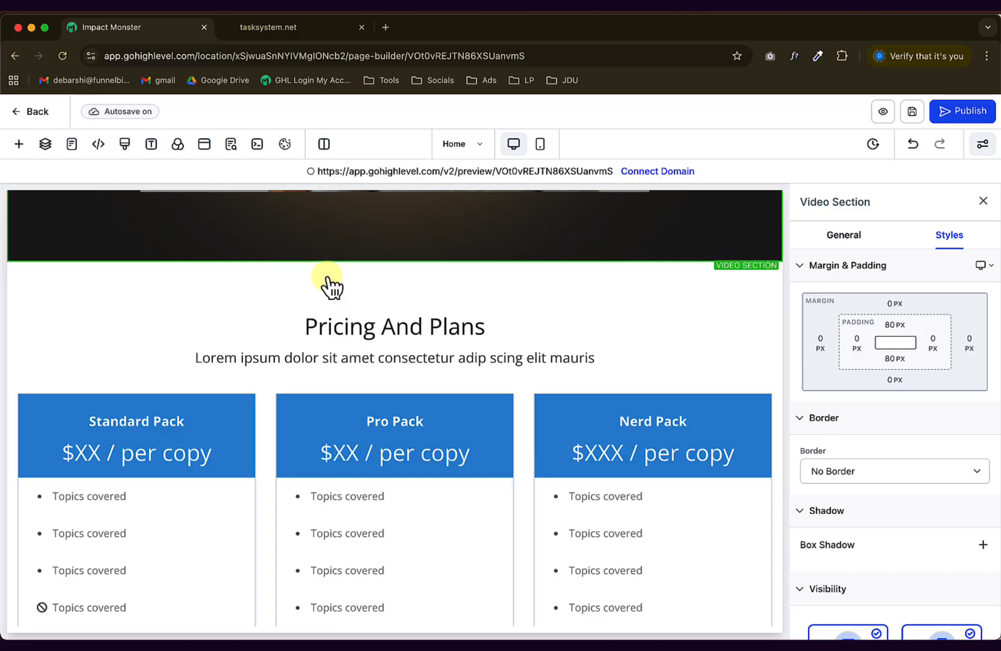
{"action": "key", "text": "super+Tab"}
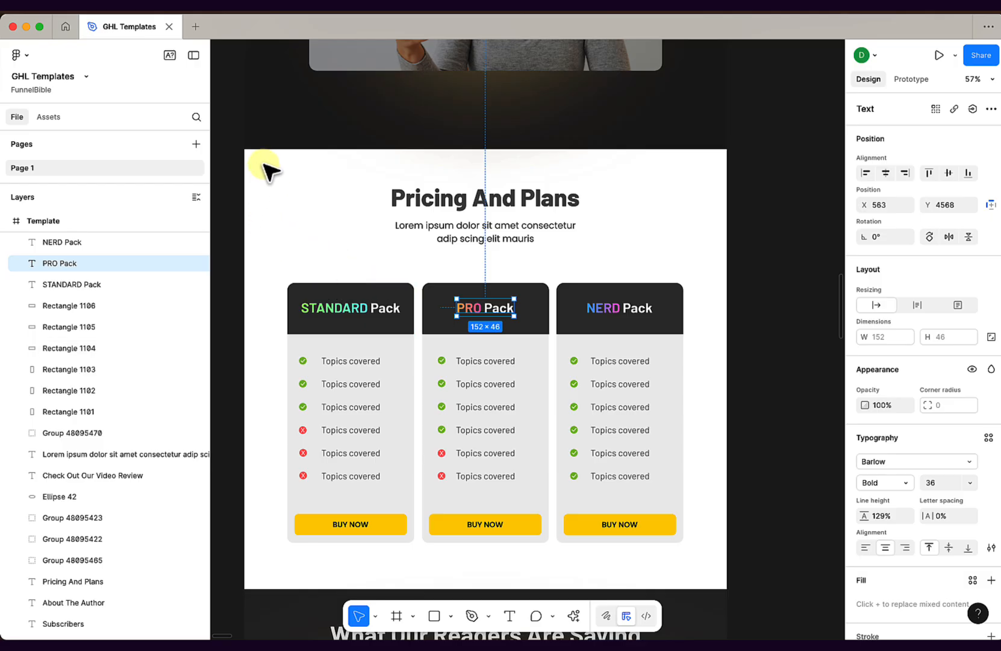
{"action": "left_click", "coordinate": [460, 199]}
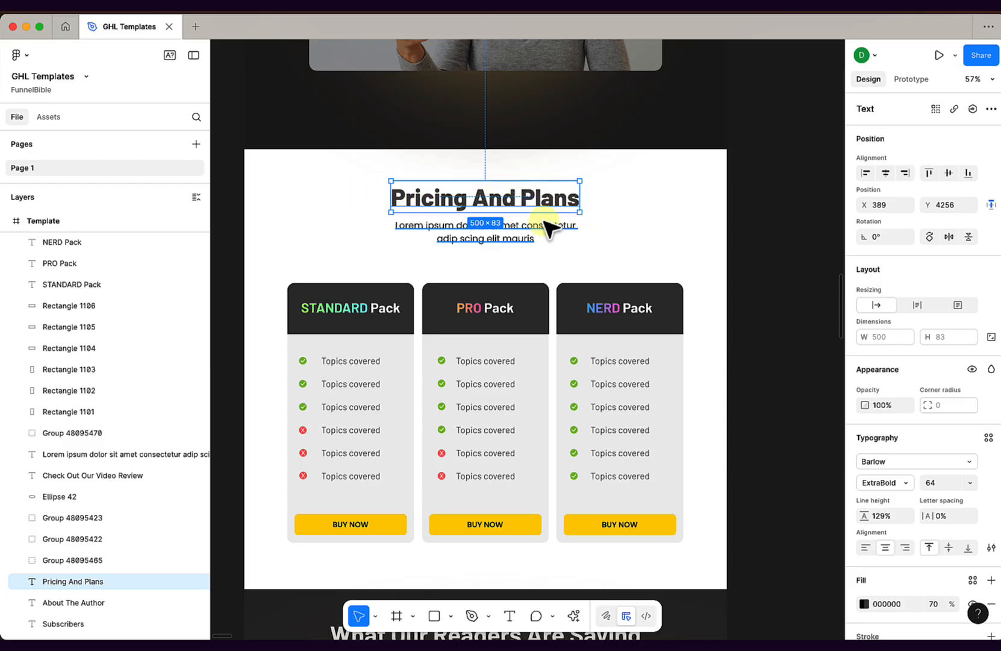
{"action": "left_click", "coordinate": [449, 232]}
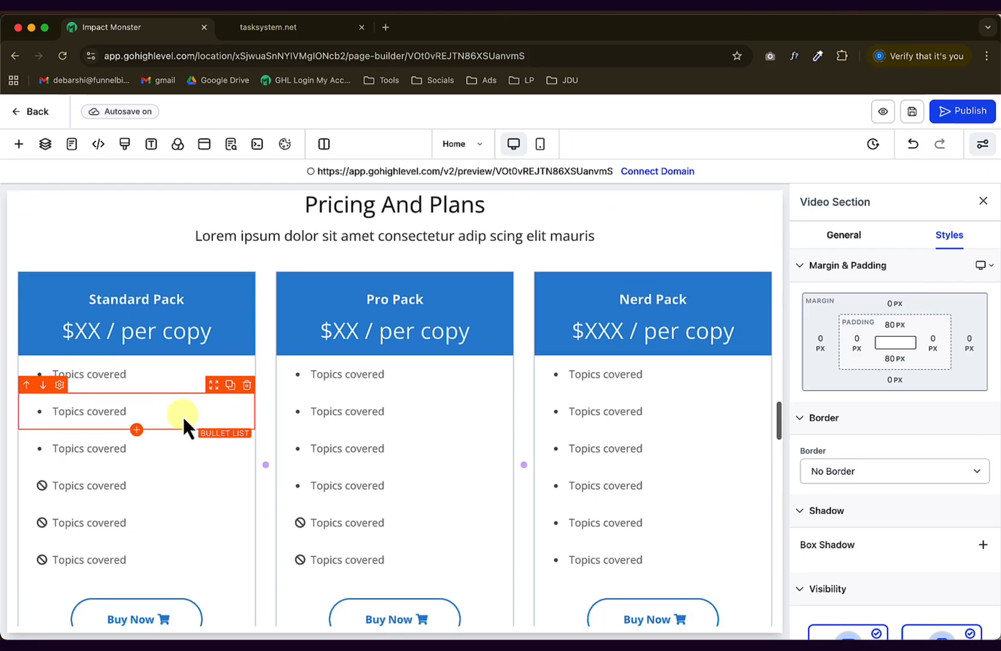
{"action": "scroll", "coordinate": [183, 415], "scroll_direction": "down", "scroll_amount": 1}
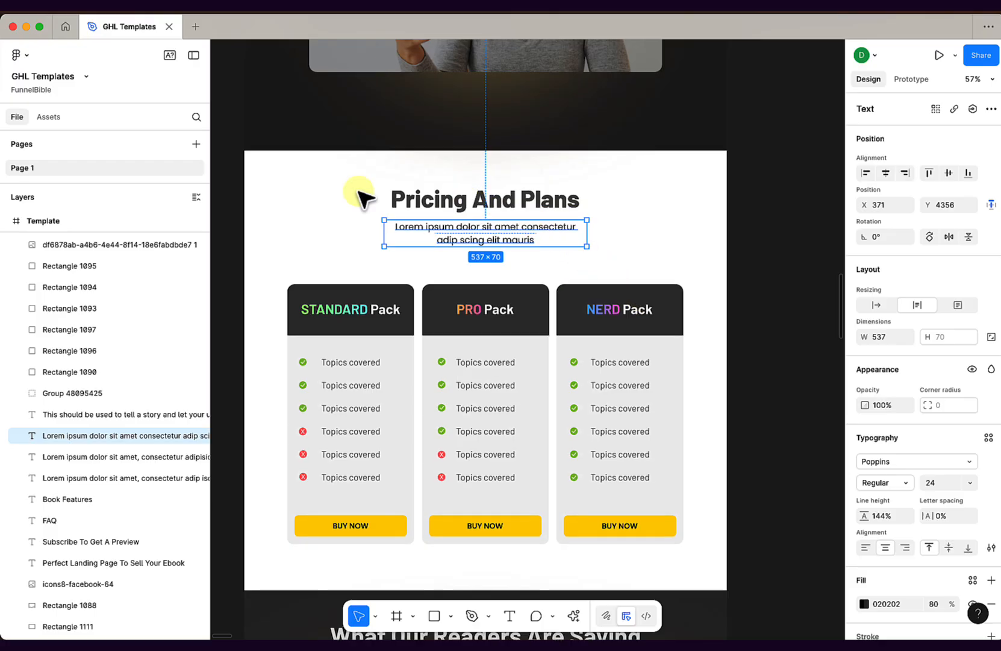
{"action": "scroll", "coordinate": [374, 199], "scroll_direction": "up", "scroll_amount": 1}
In the page builder, set the Pricing And Plans headline's font weight to 700 - Bold and its font size to 44 px.
{"action": "left_click", "coordinate": [498, 232]}
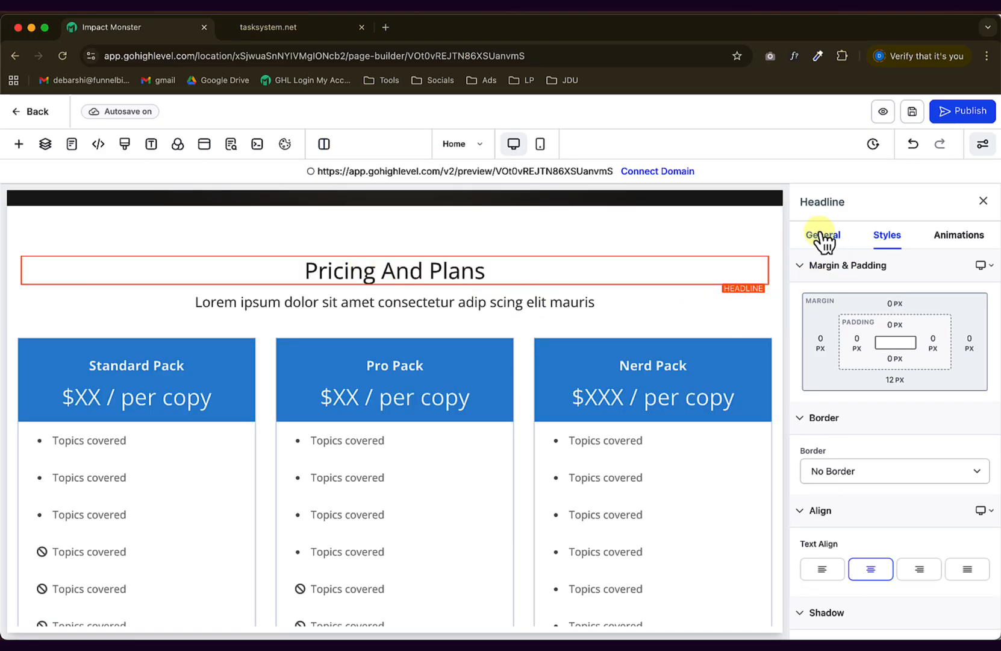
{"action": "left_click", "coordinate": [824, 240]}
{"action": "left_click", "coordinate": [847, 422]}
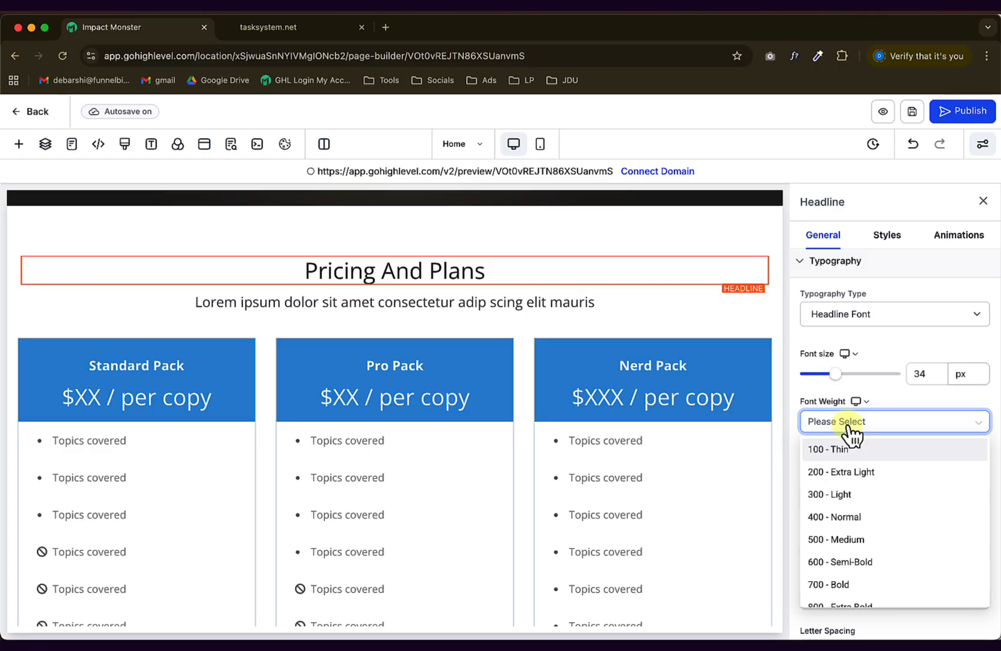
{"action": "left_click", "coordinate": [851, 584]}
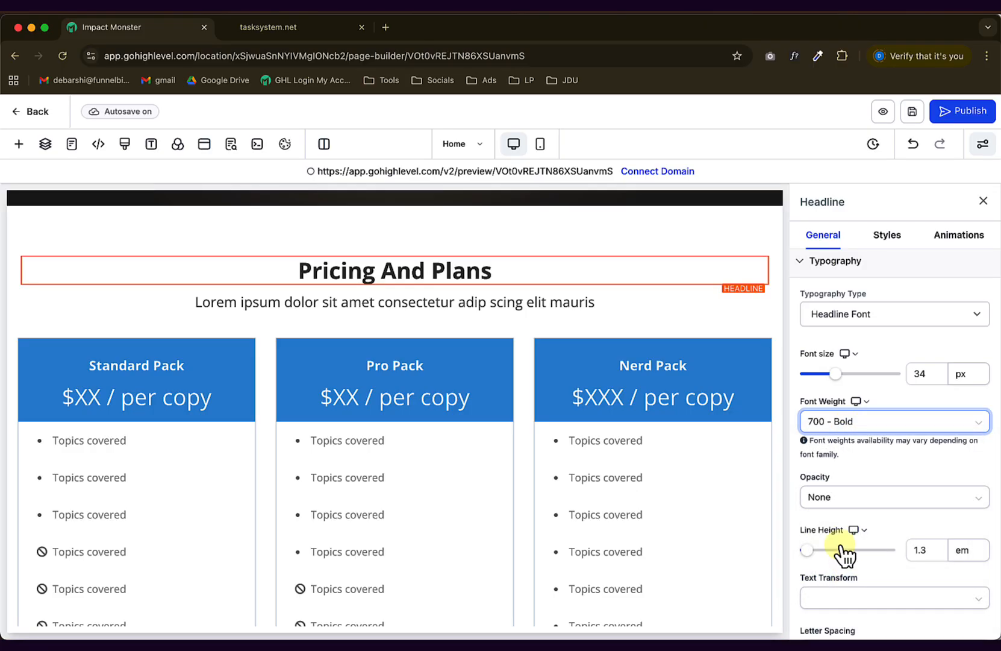
{"action": "left_click_drag", "start_coordinate": [836, 374], "coordinate": [842, 375]}
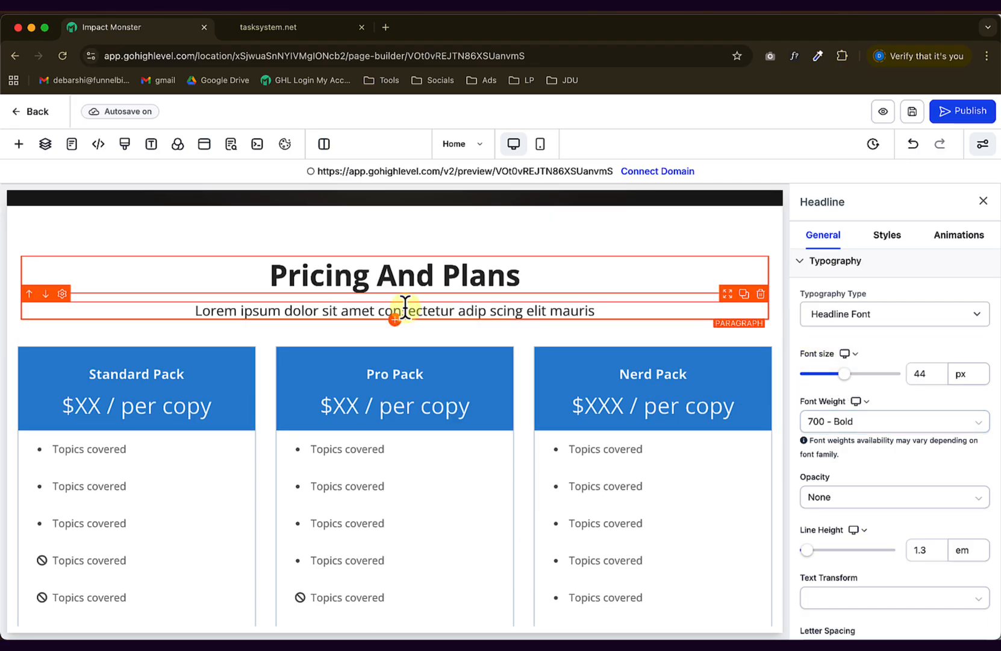
Narrow the row holding the Pricing And Plans headline and subtitle to 41% width so the subtitle wraps onto two lines.
{"action": "left_click", "coordinate": [380, 309]}
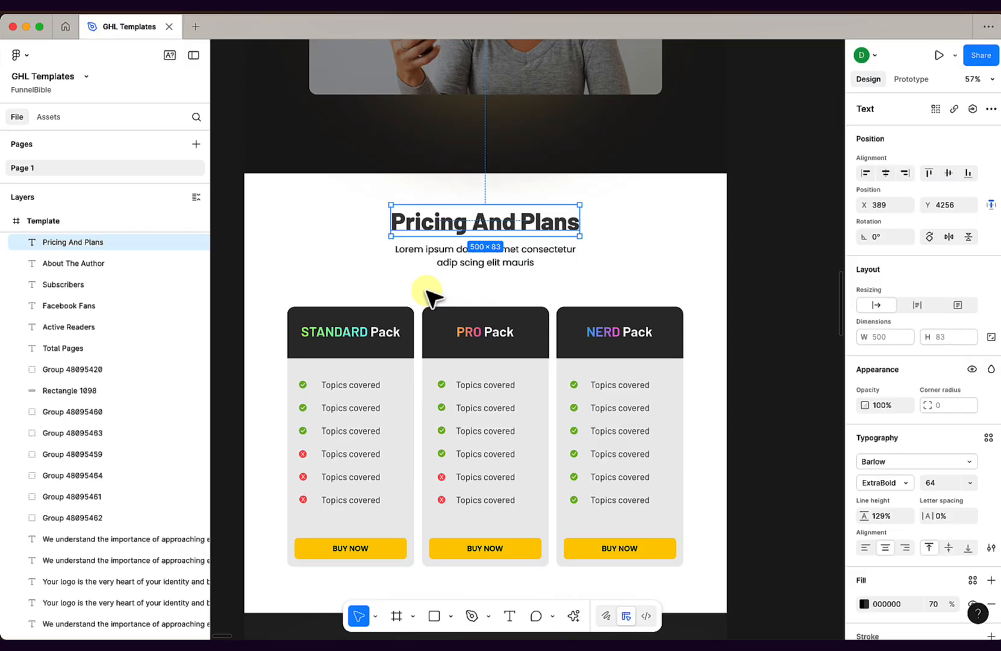
{"action": "left_click_drag", "start_coordinate": [429, 290], "coordinate": [510, 265]}
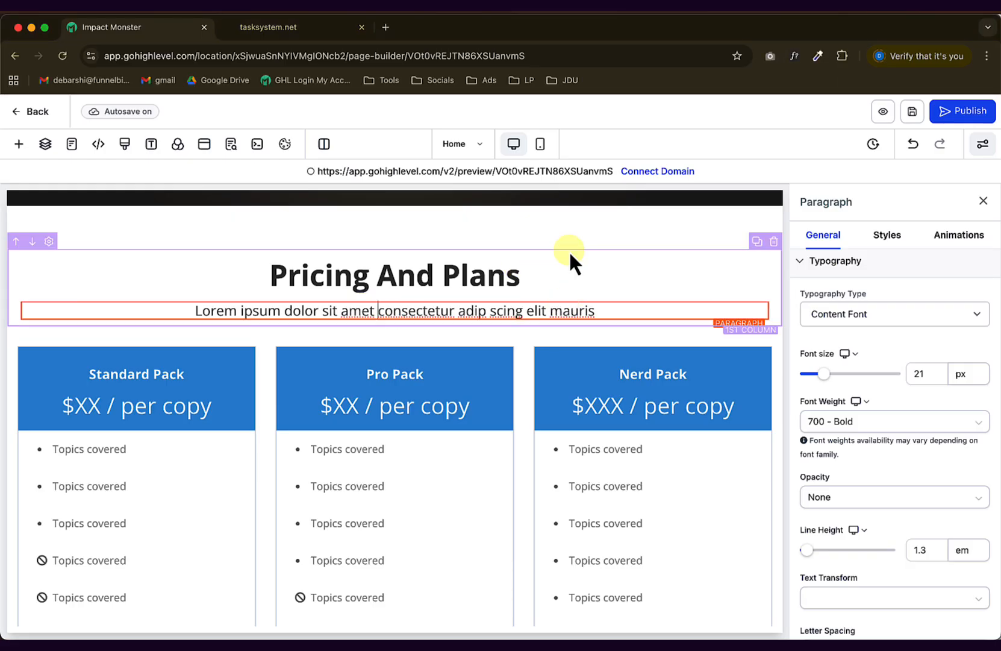
{"action": "left_click", "coordinate": [569, 245]}
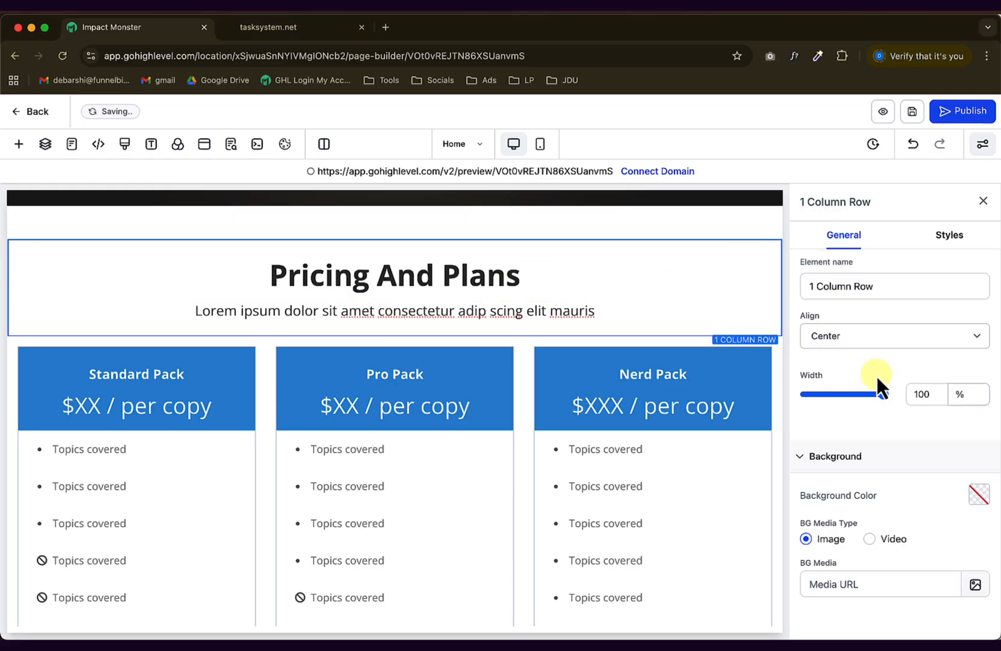
{"action": "left_click_drag", "start_coordinate": [881, 393], "coordinate": [817, 382]}
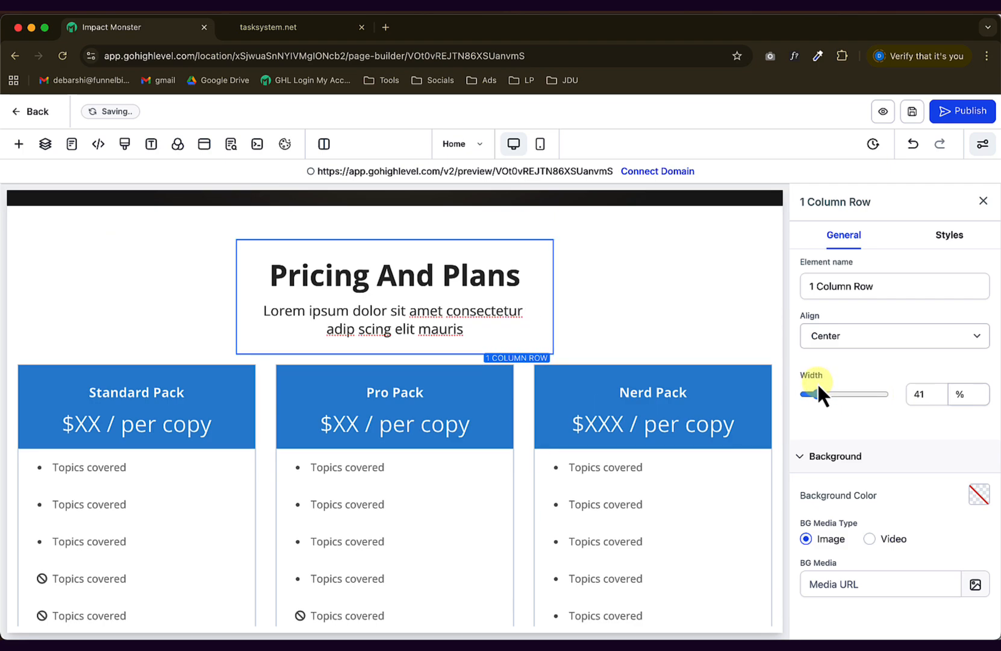
{"action": "left_click", "coordinate": [655, 322]}
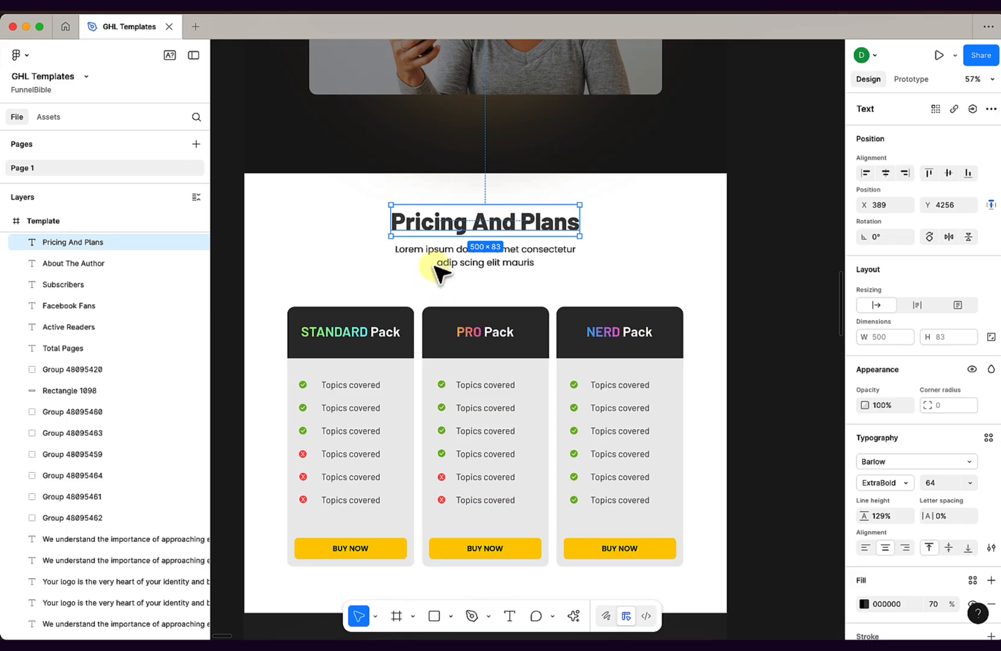
Set the Pricing And Plans subtitle's text color to the first near-black custom color, matching the headline.
{"action": "left_click", "coordinate": [425, 261]}
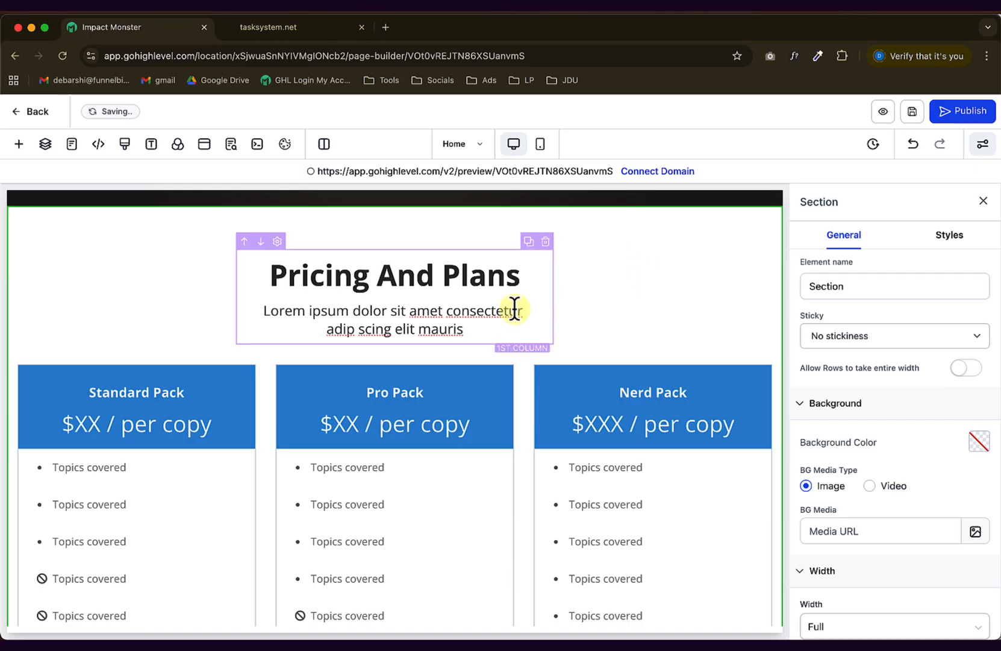
{"action": "left_click", "coordinate": [448, 309]}
{"action": "scroll", "coordinate": [907, 380], "scroll_direction": "down", "scroll_amount": 7}
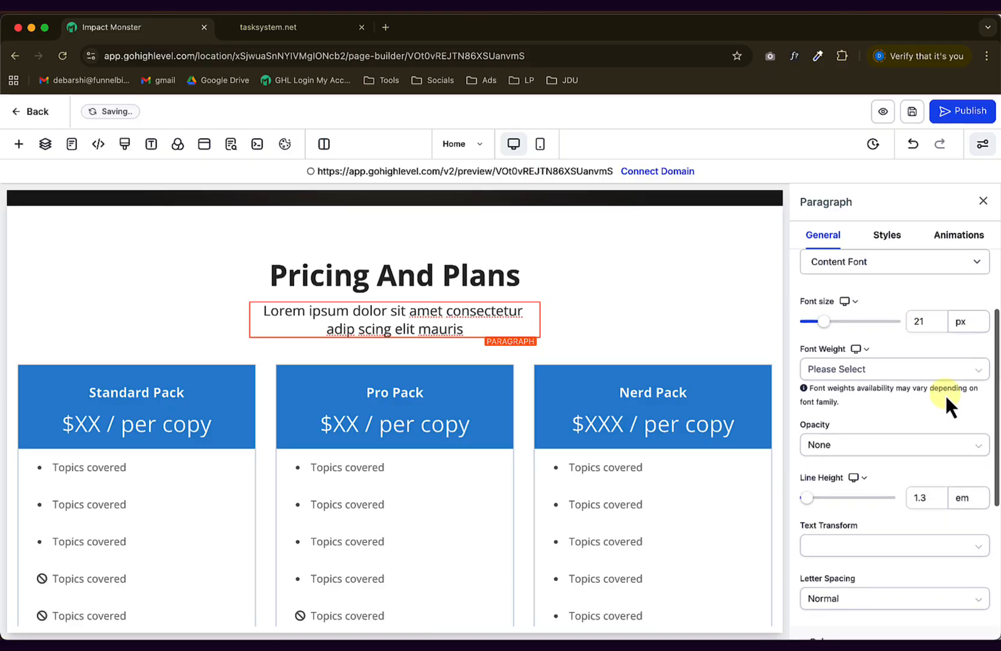
{"action": "left_click", "coordinate": [979, 430]}
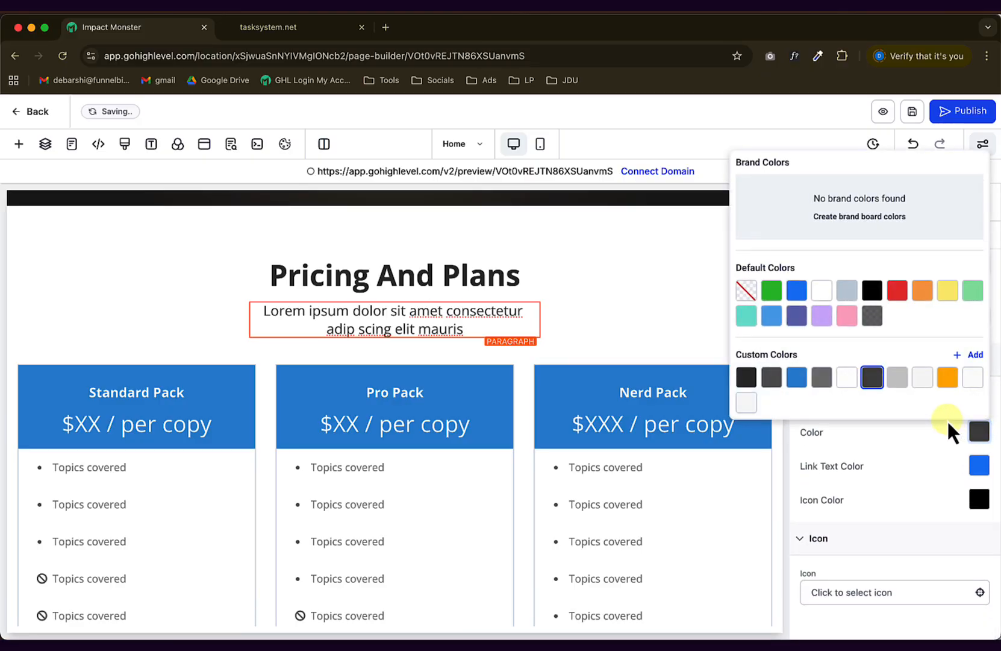
{"action": "left_click", "coordinate": [747, 378]}
{"action": "left_click", "coordinate": [639, 307]}
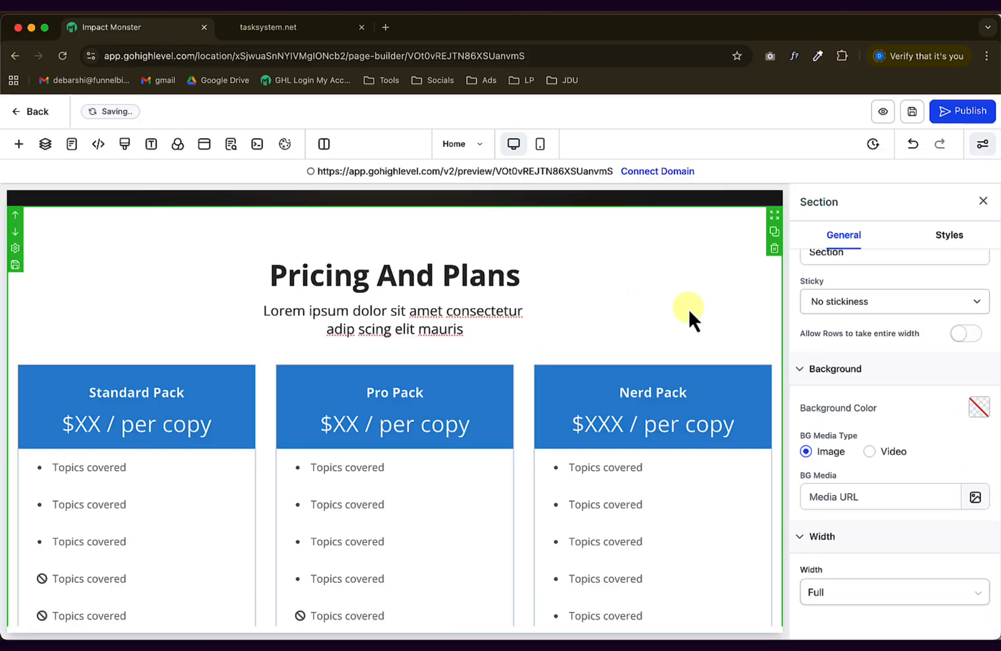
{"action": "left_click", "coordinate": [353, 275]}
{"action": "left_click", "coordinate": [392, 329]}
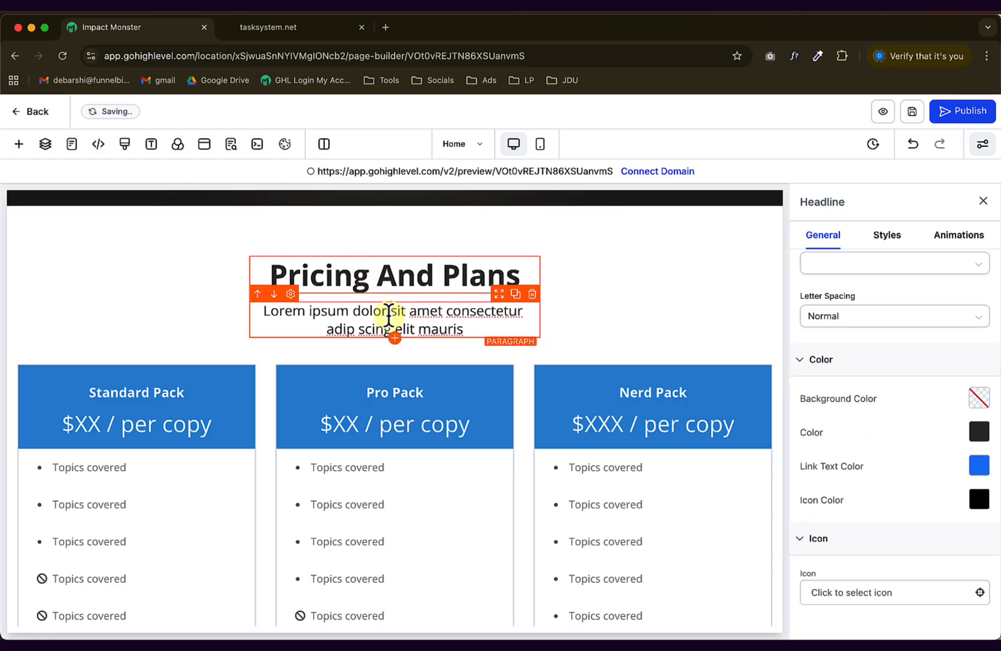
Delete the Standard Pack heading, its price line and all but the last Topics covered item from the first pricing column.
{"action": "scroll", "coordinate": [644, 319], "scroll_direction": "down", "scroll_amount": 5}
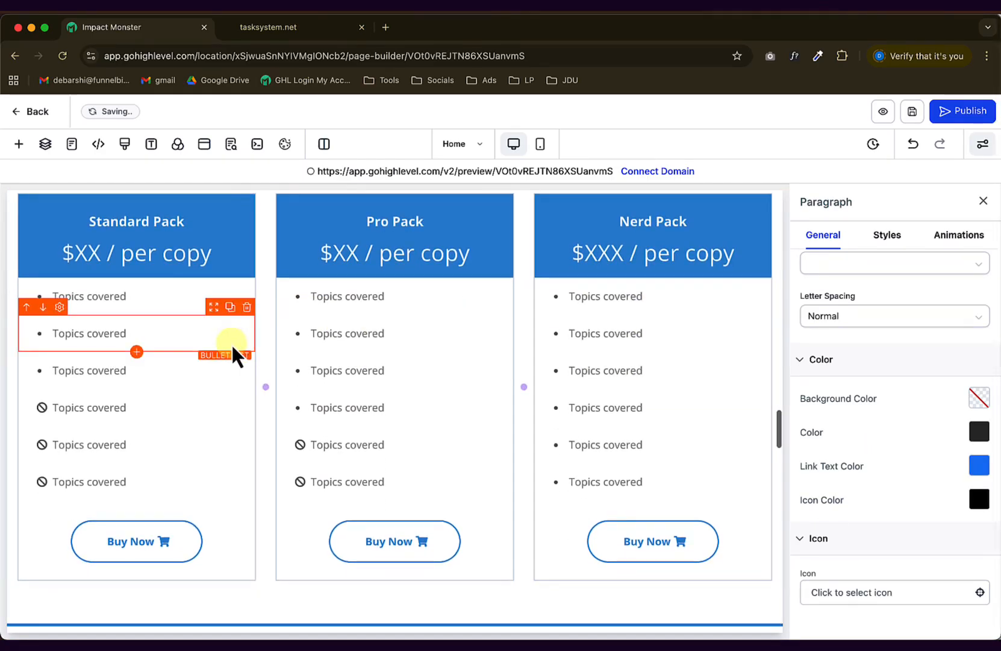
{"action": "key", "text": "super+Tab"}
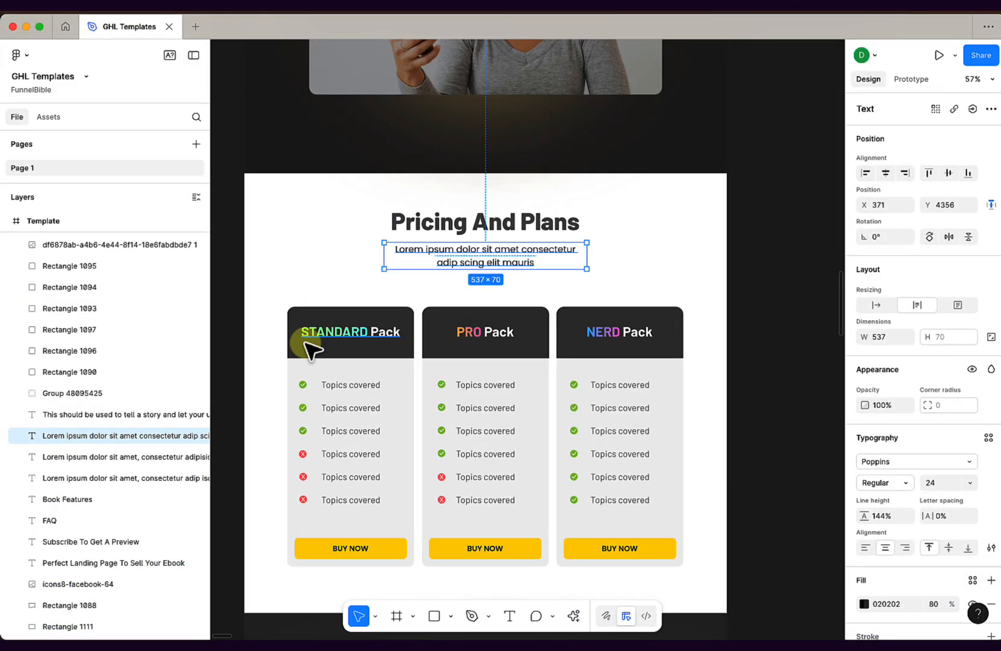
{"action": "key", "text": "super+Tab"}
{"action": "left_click", "coordinate": [217, 278]}
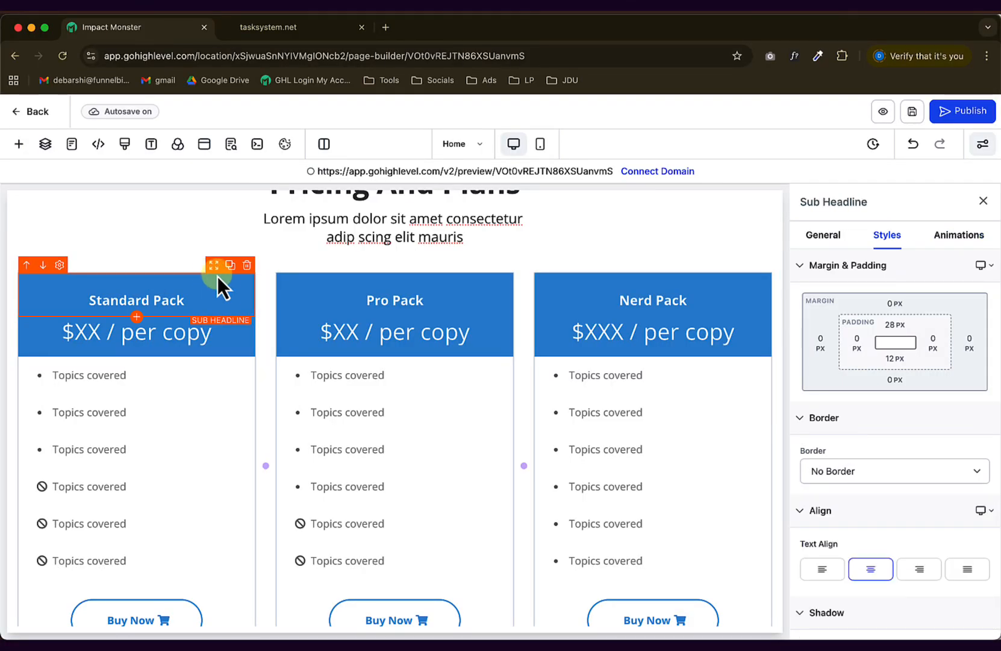
{"action": "left_click", "coordinate": [247, 265]}
{"action": "left_click", "coordinate": [247, 288]}
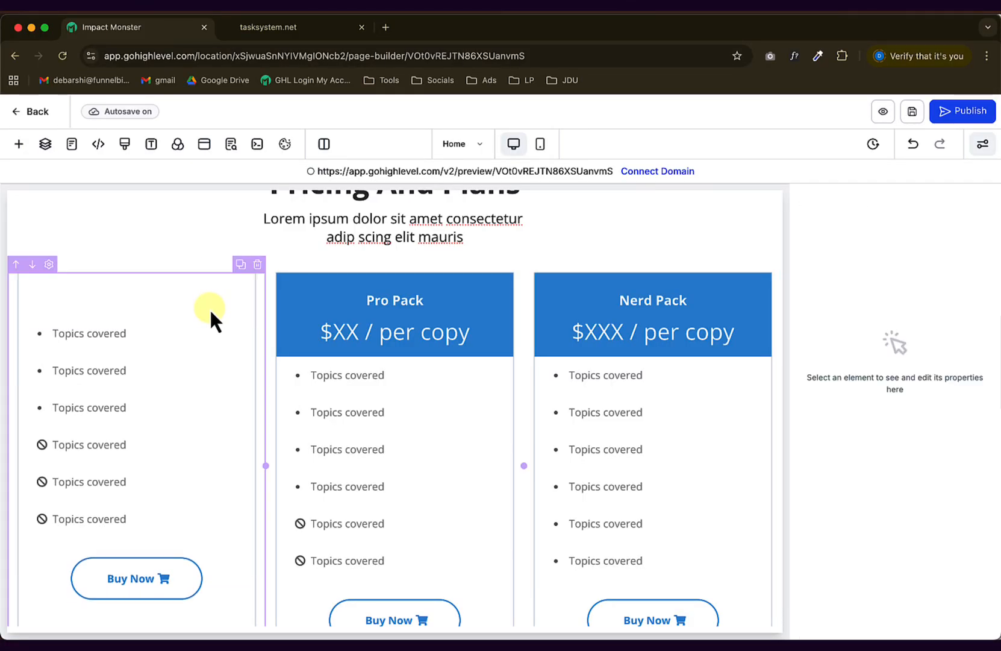
{"action": "left_click", "coordinate": [247, 363]}
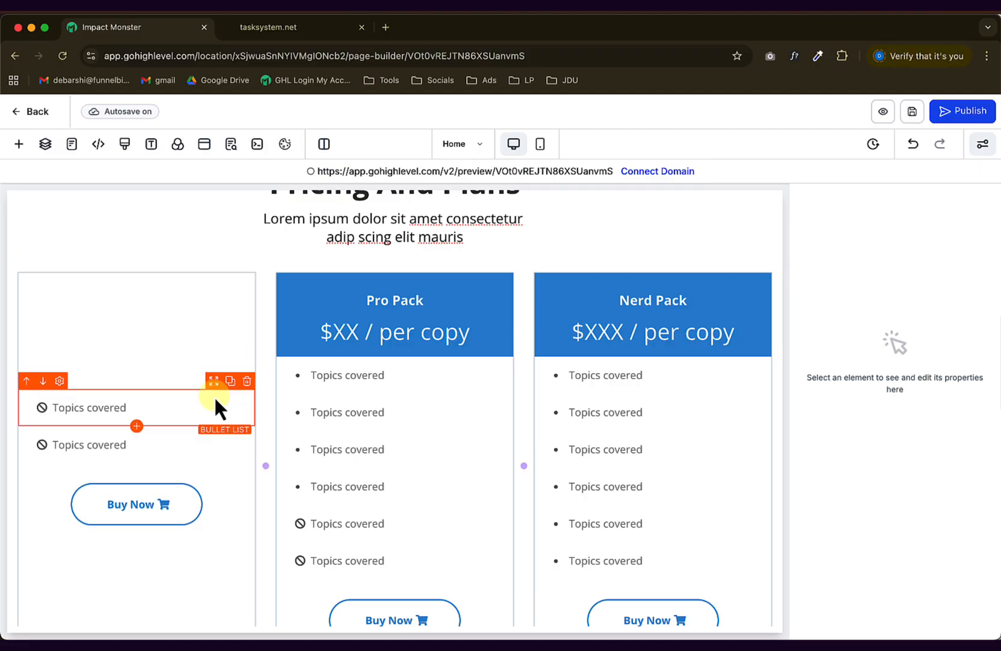
{"action": "left_click", "coordinate": [247, 382]}
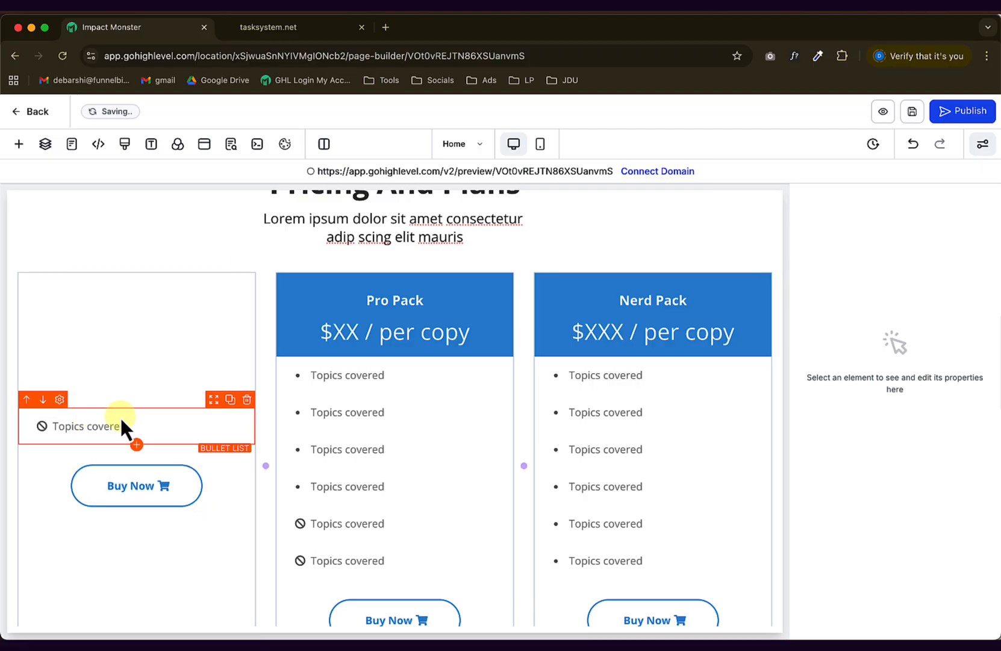
Give the first pricing column the very light grey custom background color in the last palette row, following the Figma card design.
{"action": "left_click", "coordinate": [99, 283]}
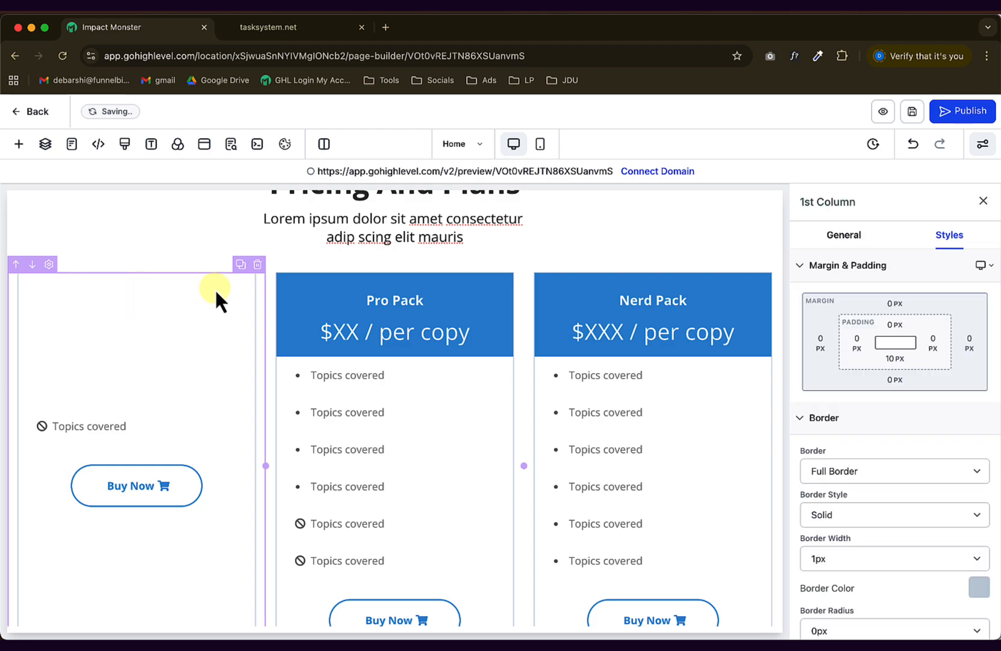
{"action": "key", "text": "super+Tab"}
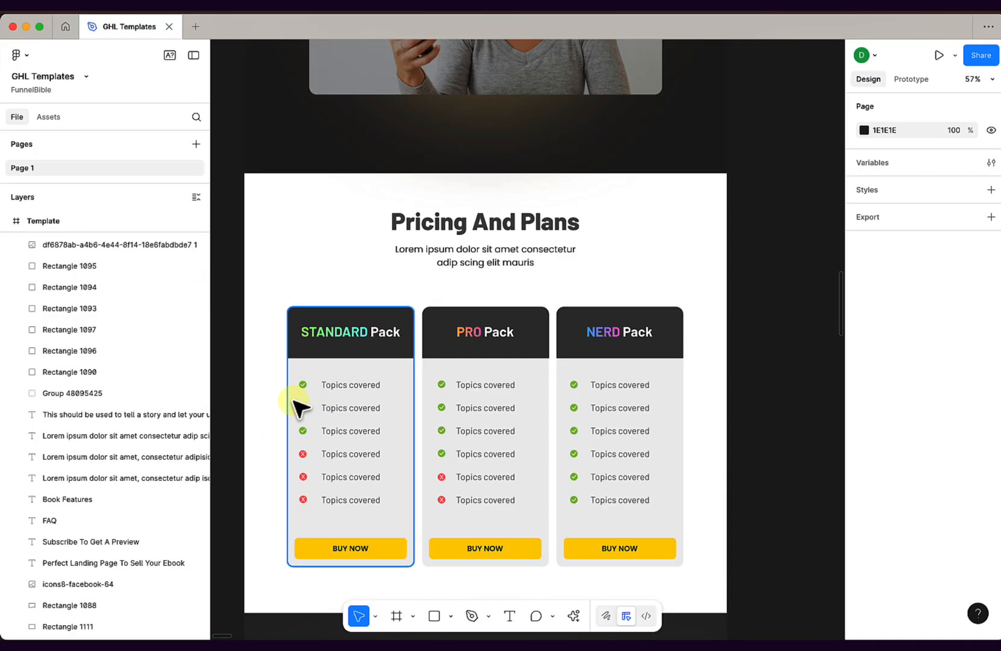
{"action": "key", "text": "super+Tab"}
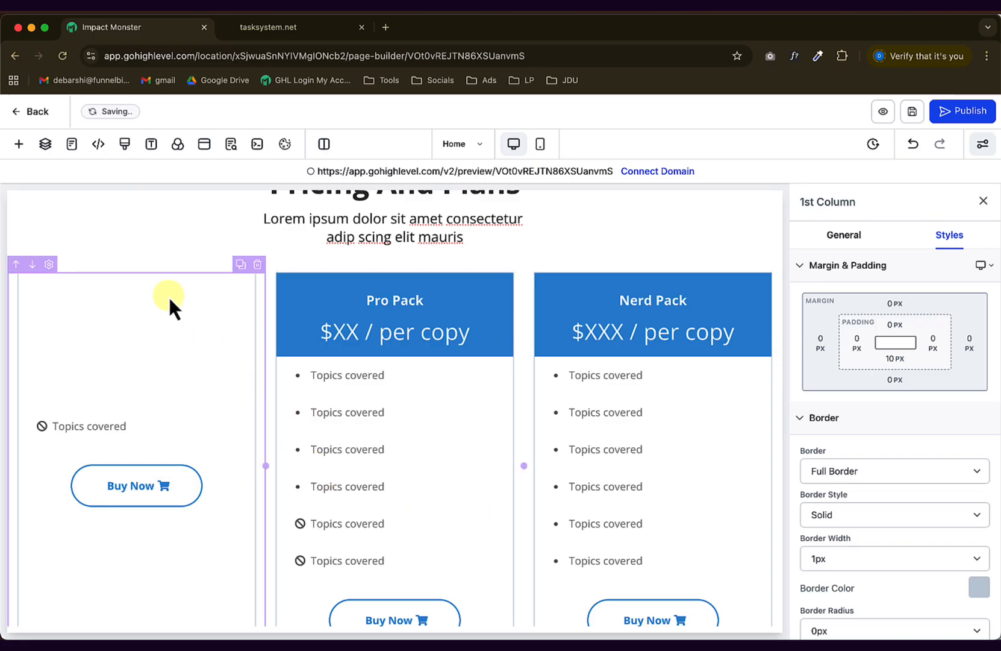
{"action": "scroll", "coordinate": [911, 554], "scroll_direction": "down", "scroll_amount": 3}
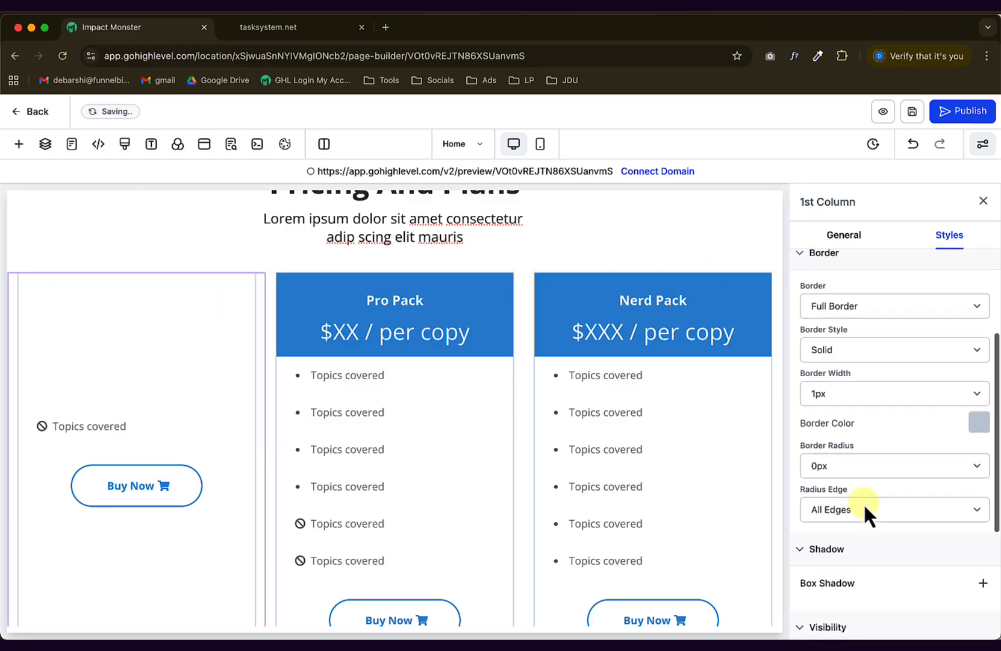
{"action": "scroll", "coordinate": [849, 374], "scroll_direction": "up", "scroll_amount": 3}
{"action": "left_click", "coordinate": [842, 235]}
{"action": "left_click", "coordinate": [979, 365]}
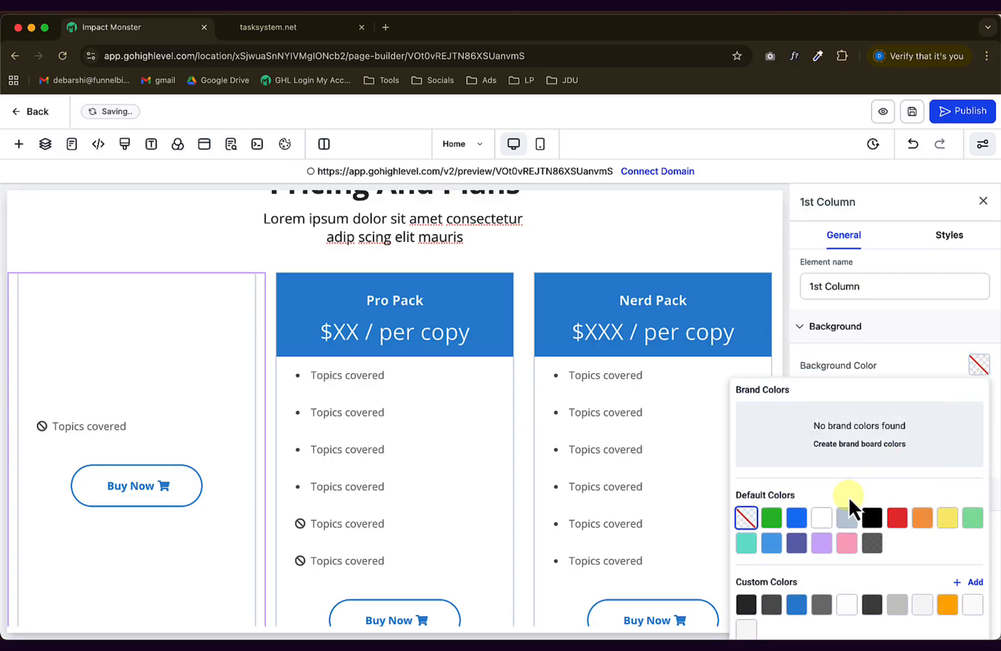
{"action": "left_click", "coordinate": [750, 628]}
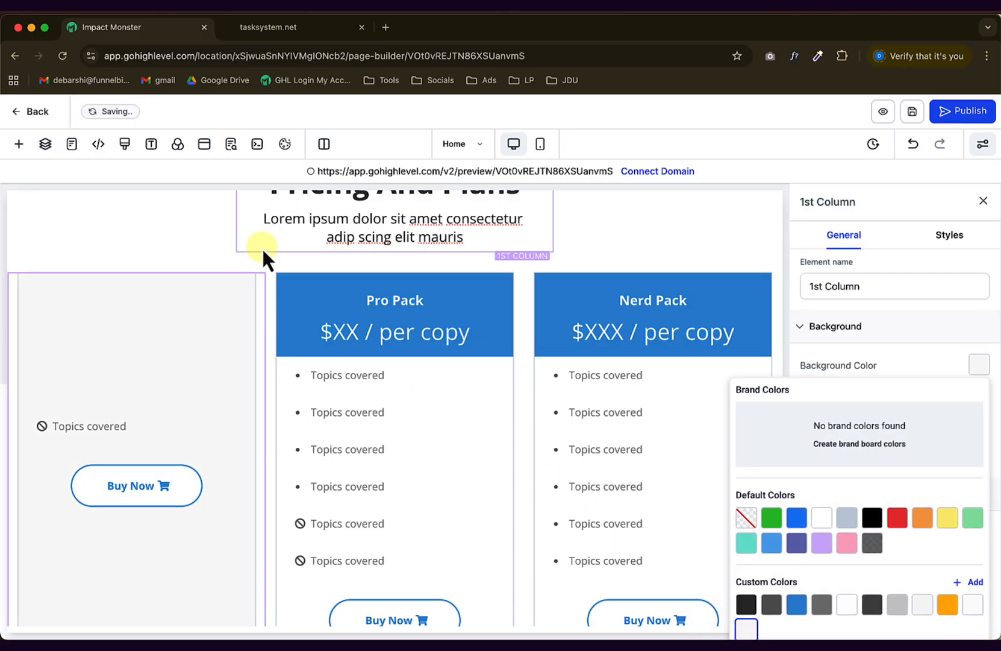
Round all corners of the first pricing column with a 15px border radius.
{"action": "left_click", "coordinate": [950, 238]}
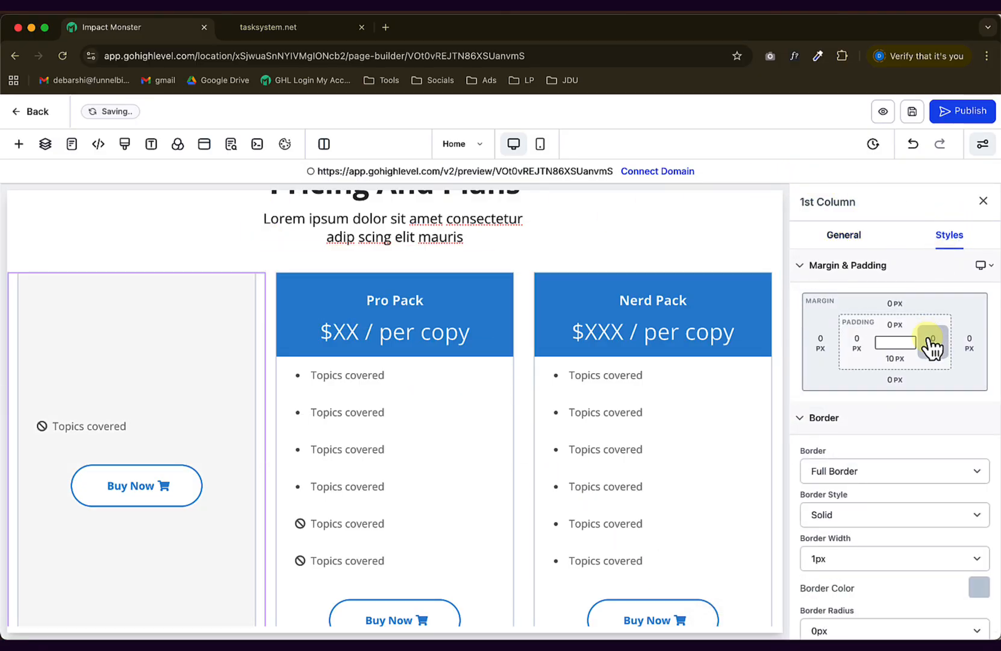
{"action": "scroll", "coordinate": [921, 354], "scroll_direction": "down", "scroll_amount": 5}
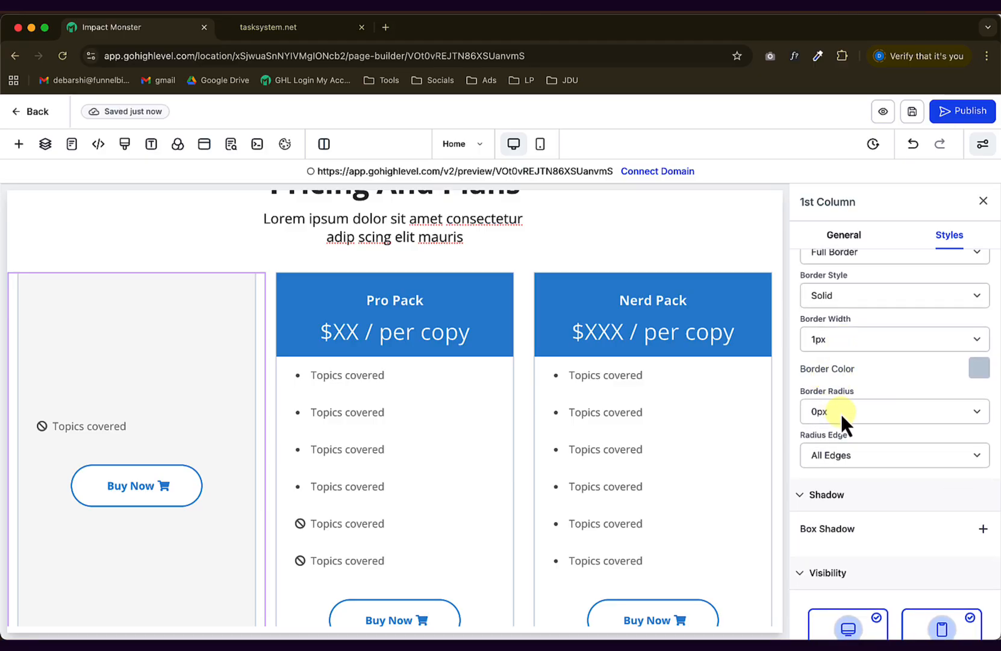
{"action": "left_click", "coordinate": [840, 412]}
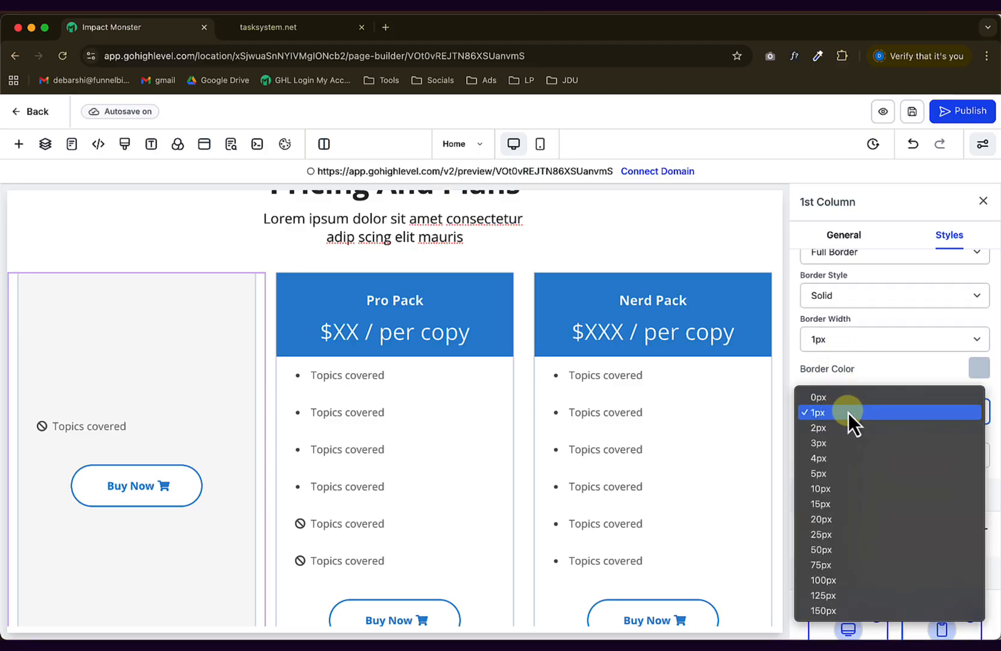
{"action": "left_click", "coordinate": [841, 504]}
{"action": "left_click", "coordinate": [265, 262]}
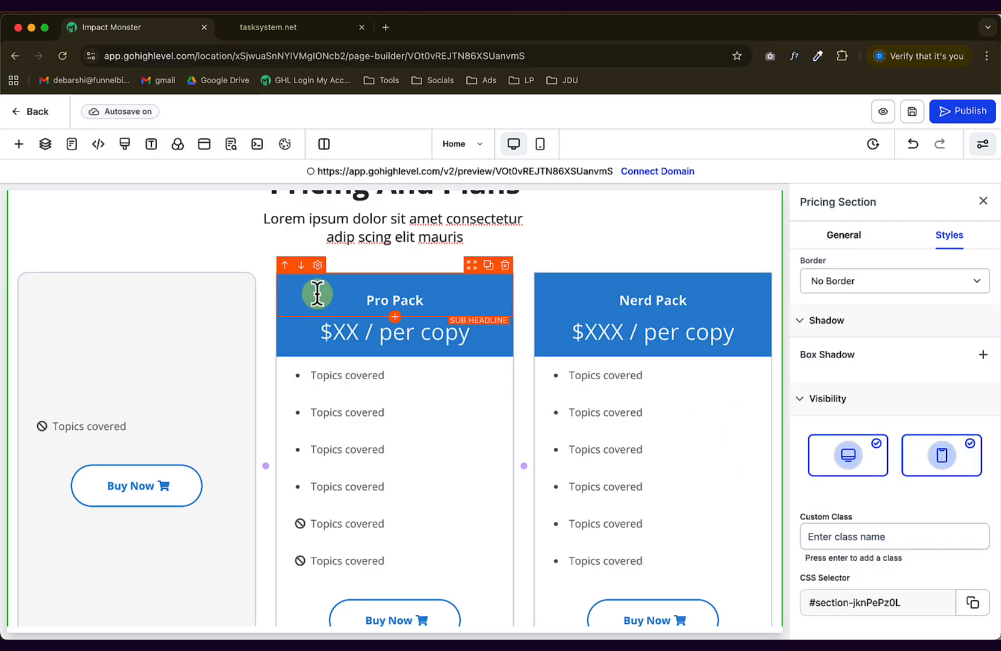
Check the pricing card header in the Figma design, and add a Headline element above the Topics covered item in the first pricing column.
{"action": "key", "text": "super+Tab"}
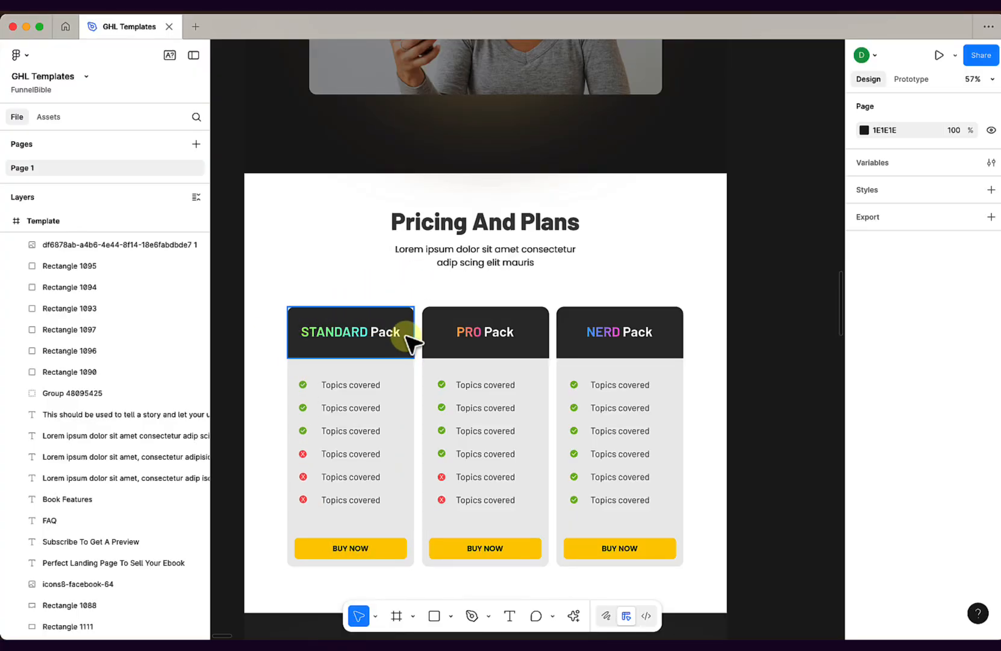
{"action": "key", "text": "super+Tab"}
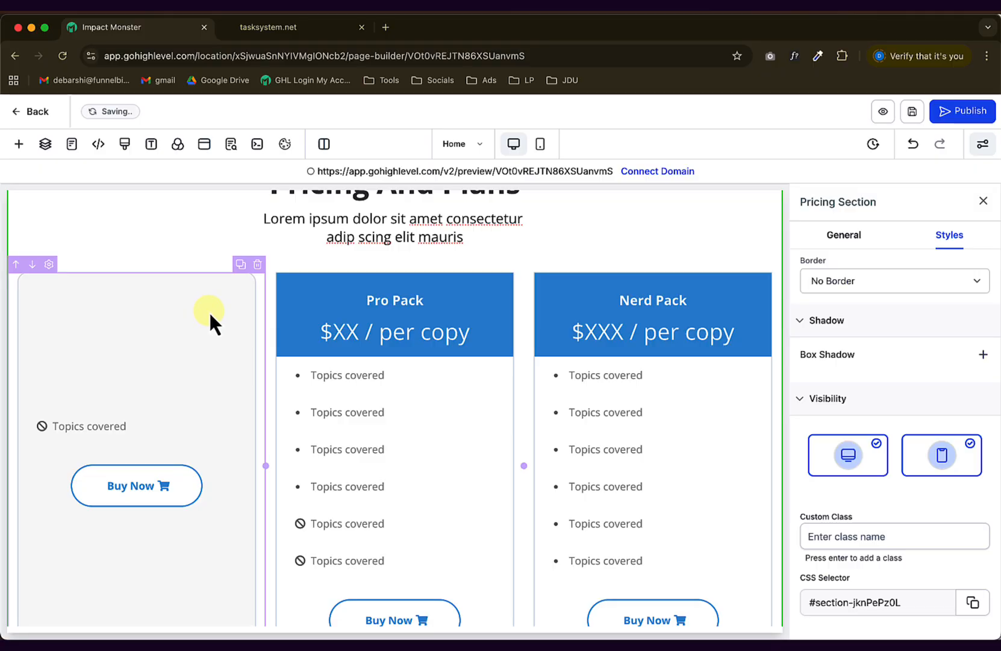
{"action": "key", "text": "super+Tab"}
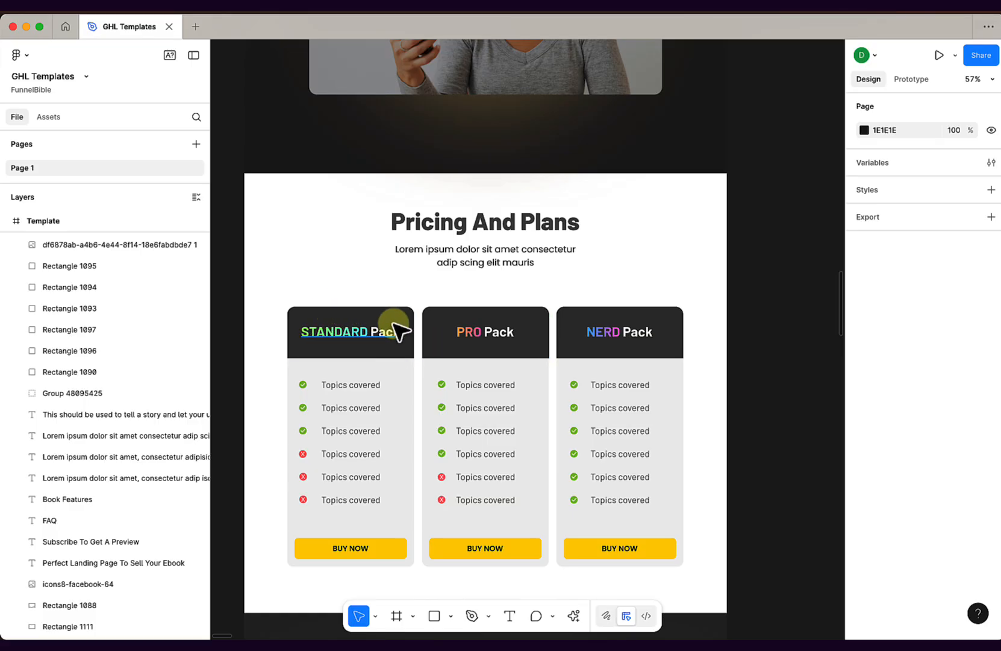
{"action": "key", "text": "super+Tab"}
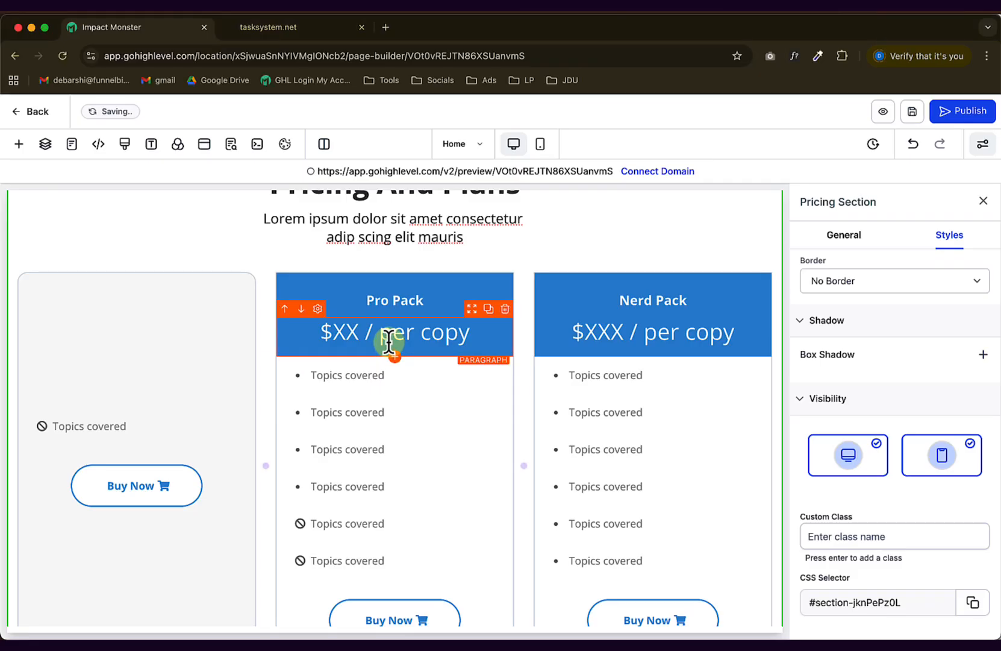
{"action": "left_click", "coordinate": [21, 148]}
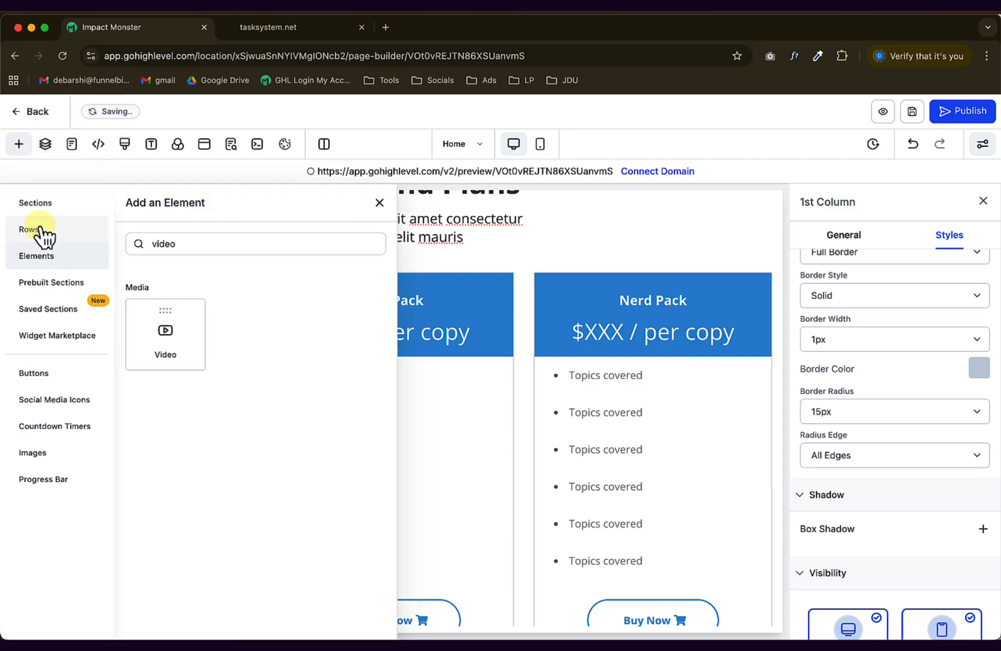
{"action": "double_click", "coordinate": [224, 245]}
{"action": "key", "text": "BackSpace"}
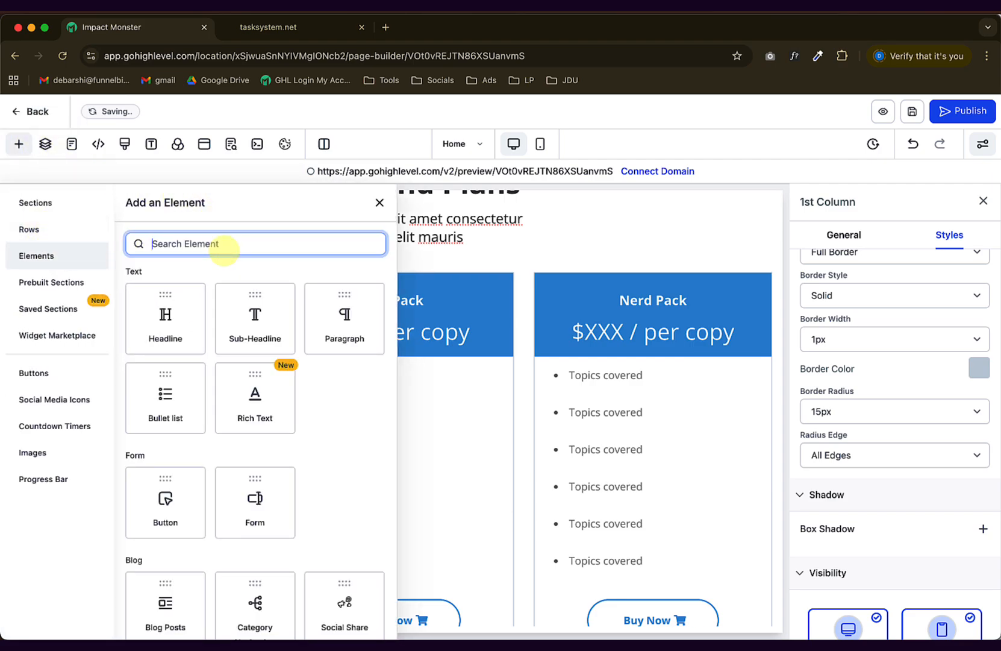
{"action": "left_click_drag", "start_coordinate": [179, 298], "coordinate": [205, 302]}
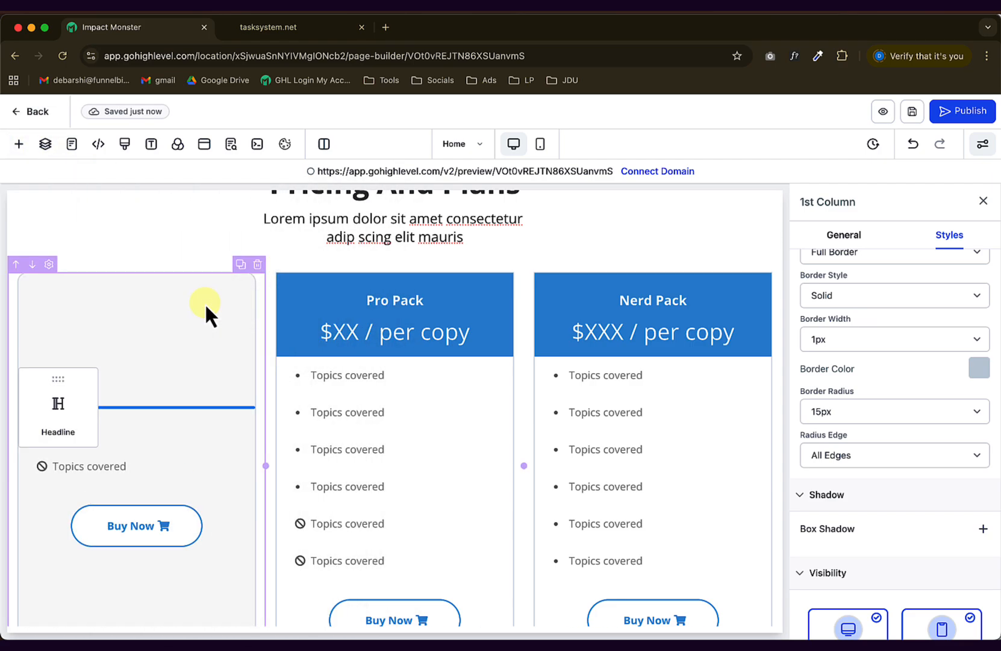
Set the first pricing column's content spacing to Left so its content starts at the top of the card.
{"action": "left_click", "coordinate": [98, 295]}
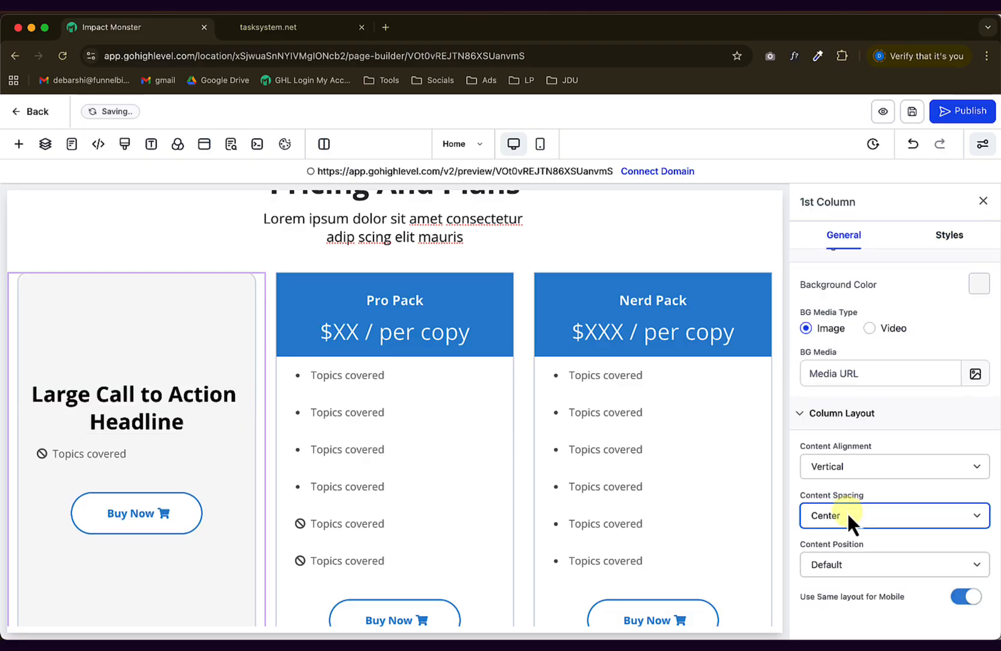
{"action": "left_click", "coordinate": [847, 511]}
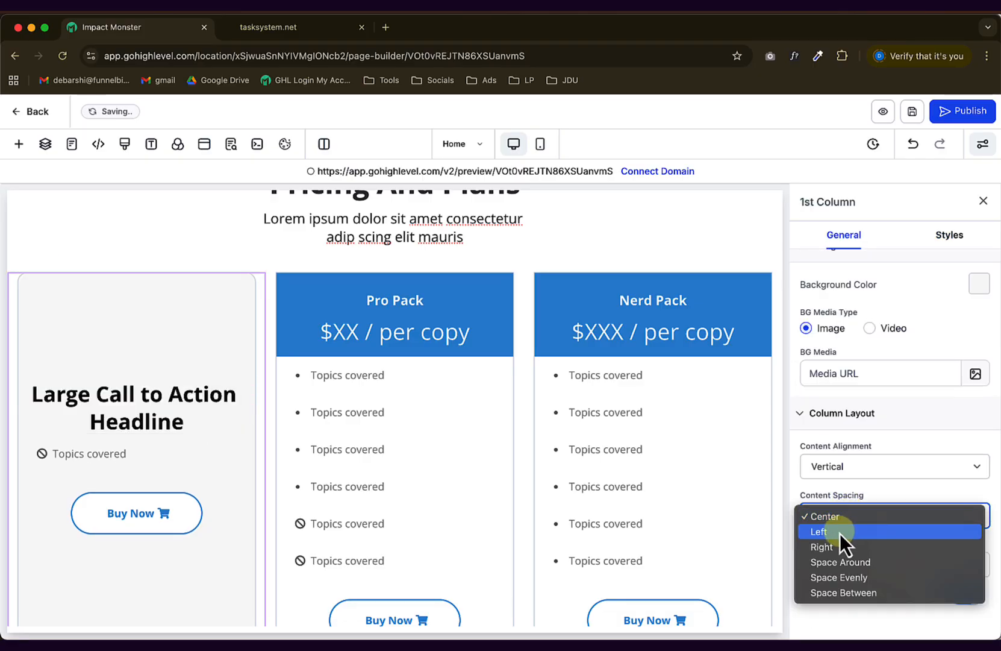
{"action": "left_click", "coordinate": [840, 533]}
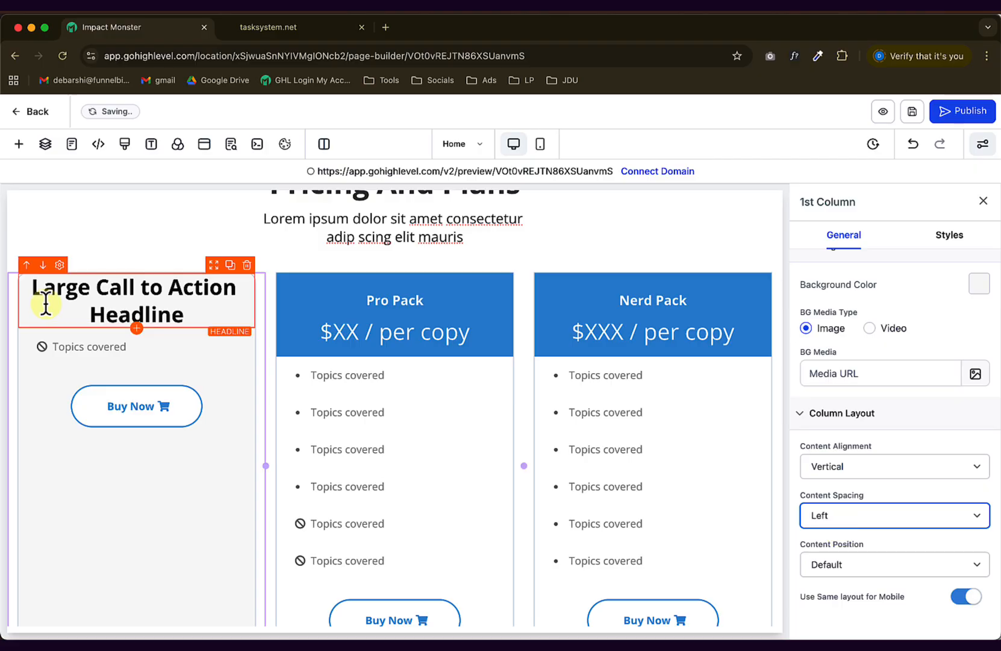
Replace the placeholder text of the new headline in the first pricing column with "Standard Pack".
{"action": "left_click", "coordinate": [67, 304]}
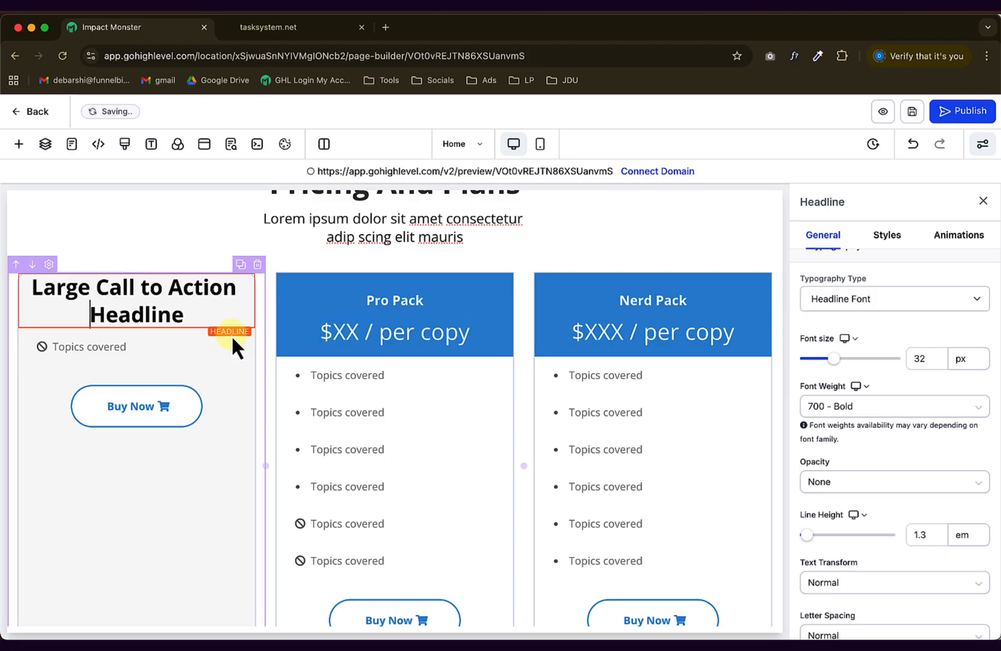
{"action": "triple_click", "coordinate": [96, 294]}
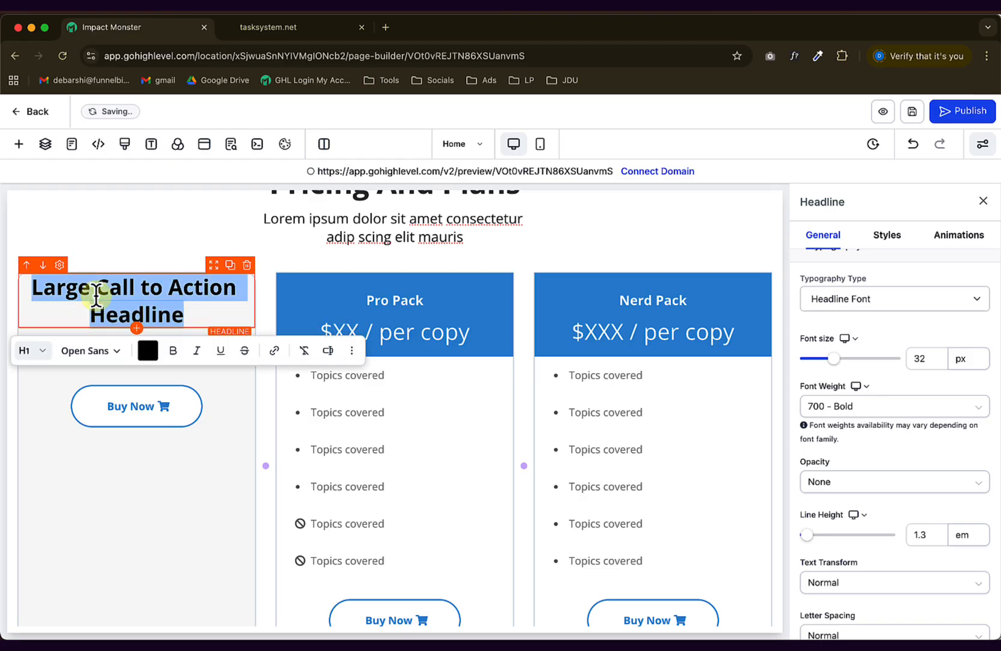
{"action": "type", "text": "Standard Pack"}
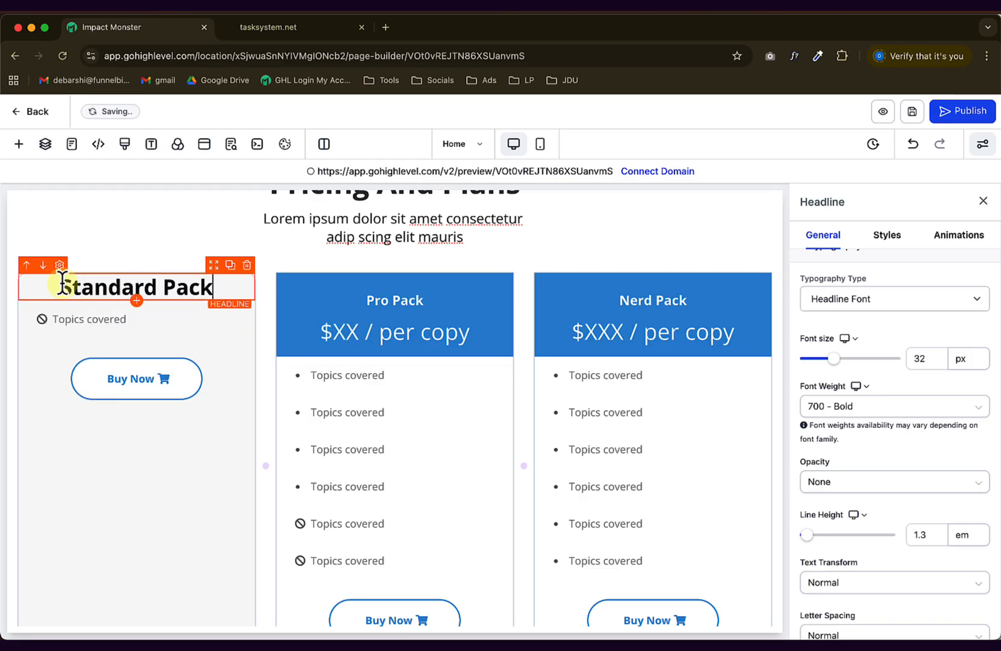
Give the Standard Pack headline 40 px of padding on all four sides.
{"action": "left_click", "coordinate": [888, 235]}
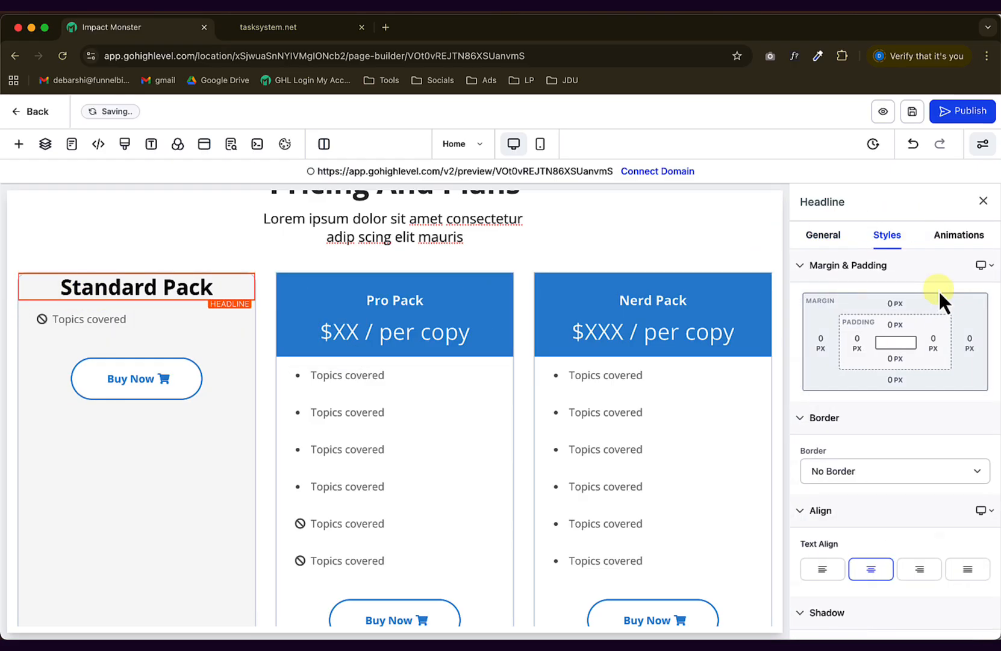
{"action": "left_click", "coordinate": [899, 326]}
{"action": "left_click", "coordinate": [969, 388]}
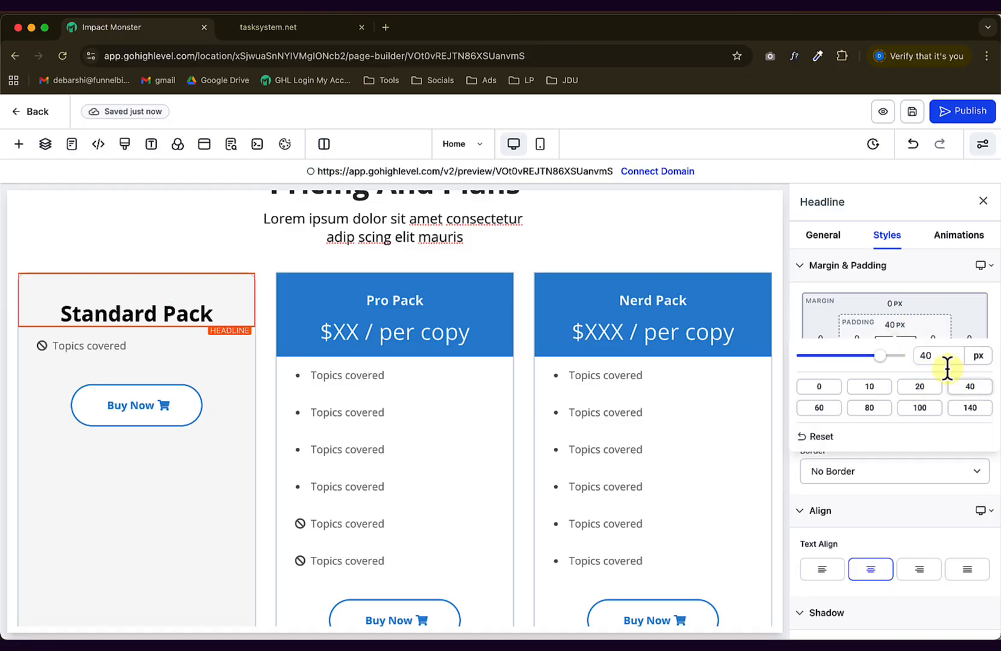
{"action": "left_click", "coordinate": [886, 317]}
{"action": "left_click", "coordinate": [857, 345]}
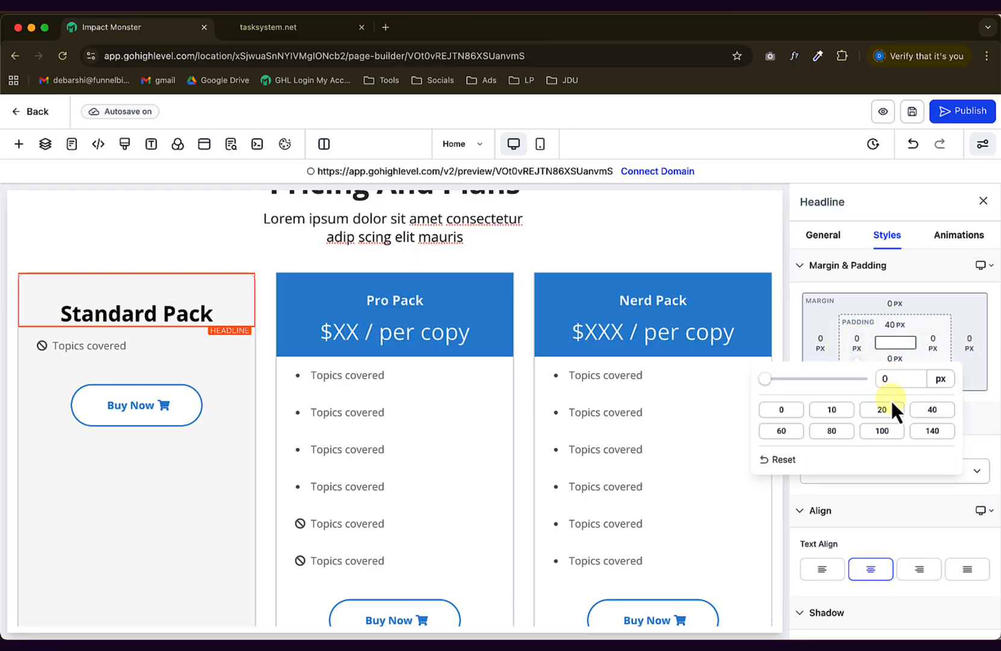
{"action": "left_click", "coordinate": [932, 410]}
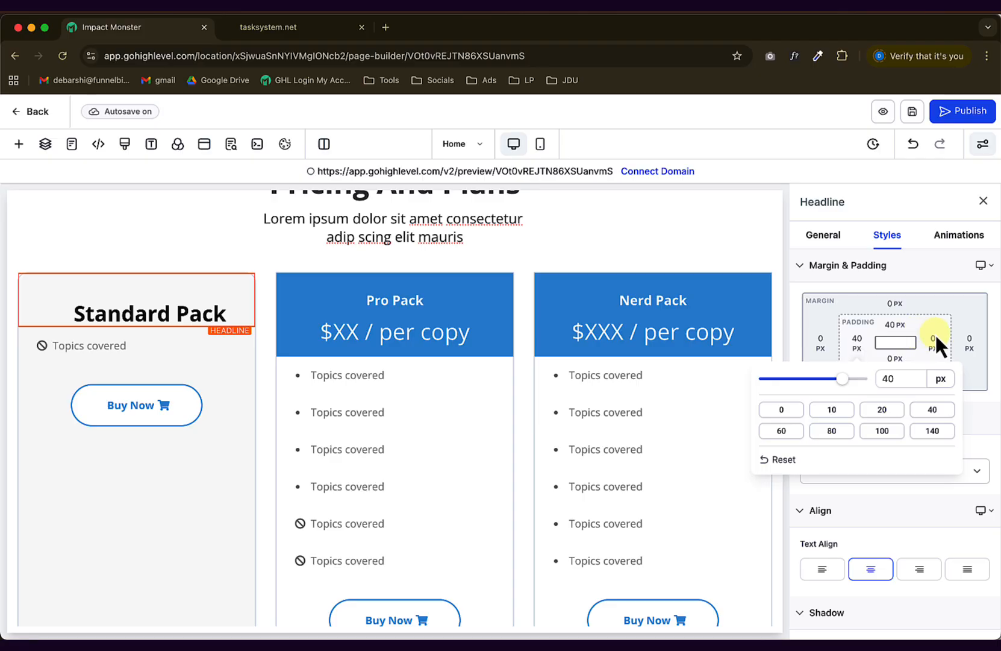
{"action": "left_click", "coordinate": [934, 337]}
{"action": "left_click", "coordinate": [907, 411]}
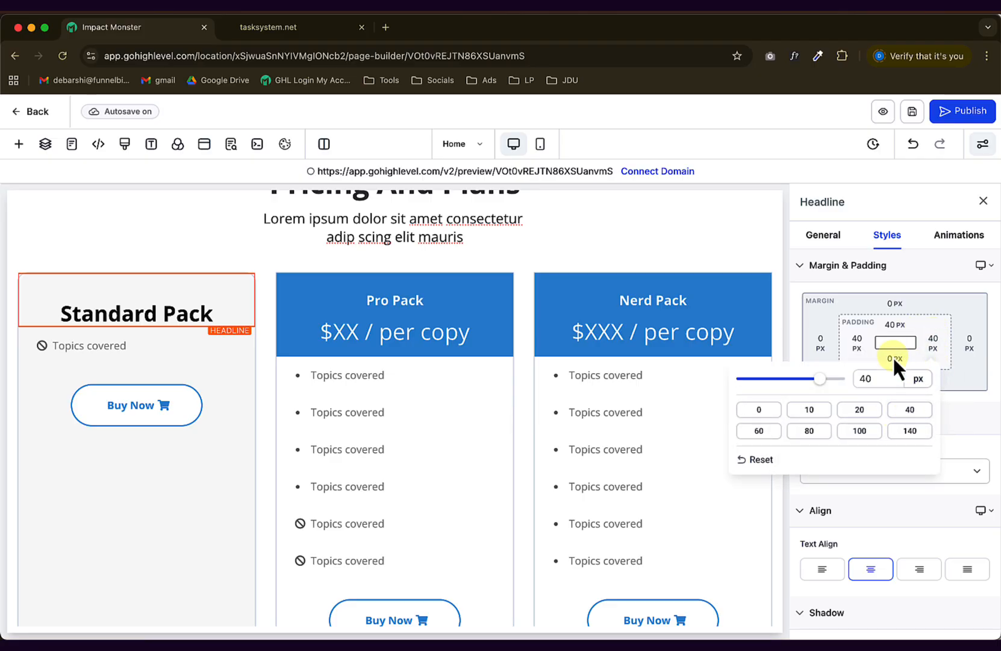
{"action": "left_click", "coordinate": [894, 358]}
{"action": "left_click", "coordinate": [893, 356]}
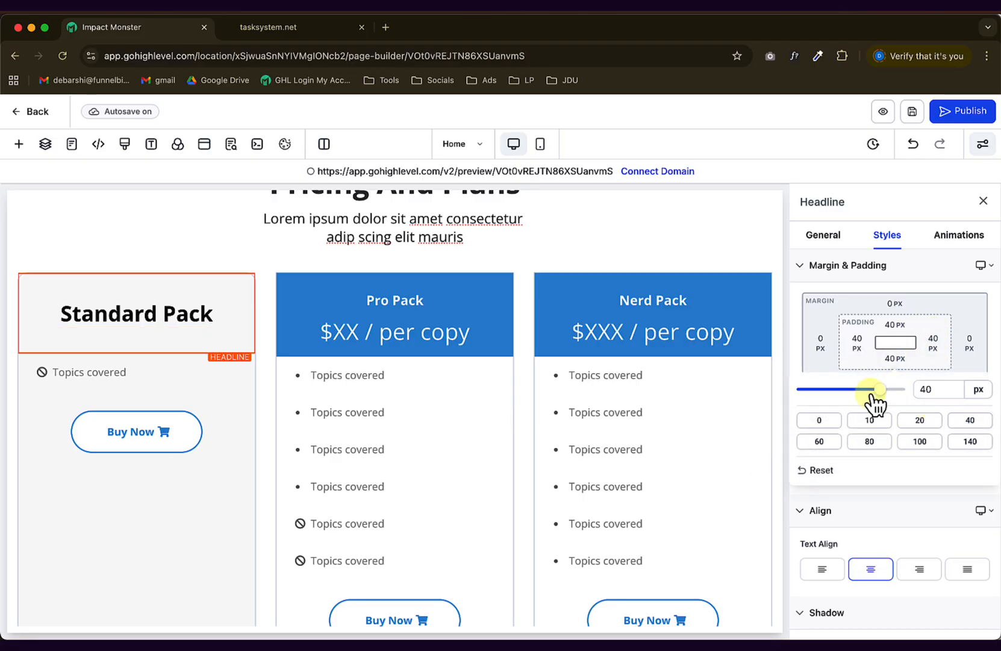
{"action": "left_click", "coordinate": [179, 296]}
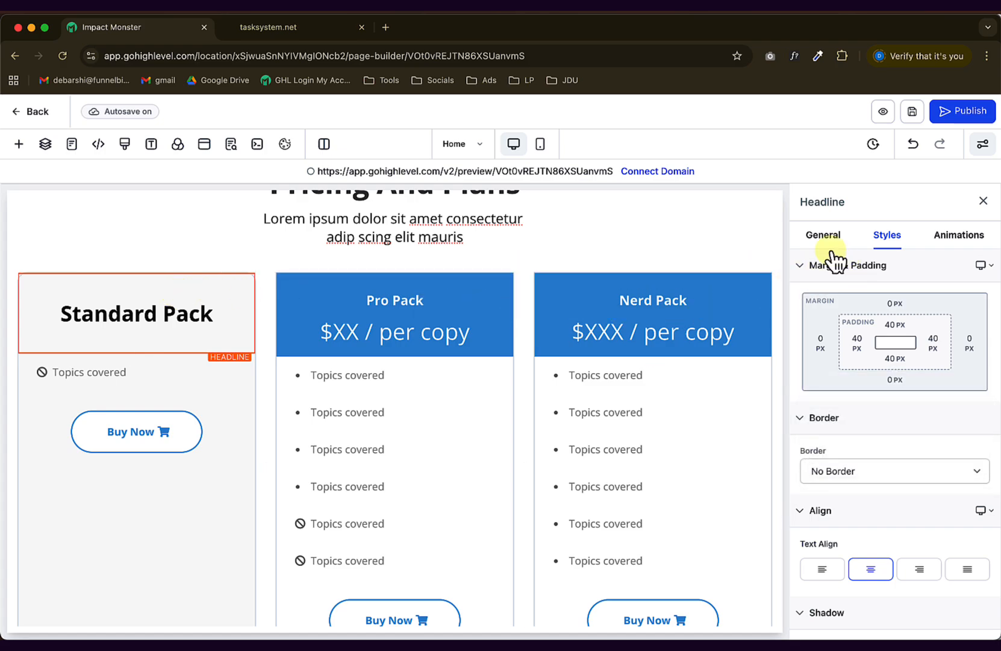
Set the Standard Pack headline's background color to the first near-black custom color.
{"action": "left_click", "coordinate": [823, 235]}
{"action": "scroll", "coordinate": [926, 474], "scroll_direction": "down", "scroll_amount": 6}
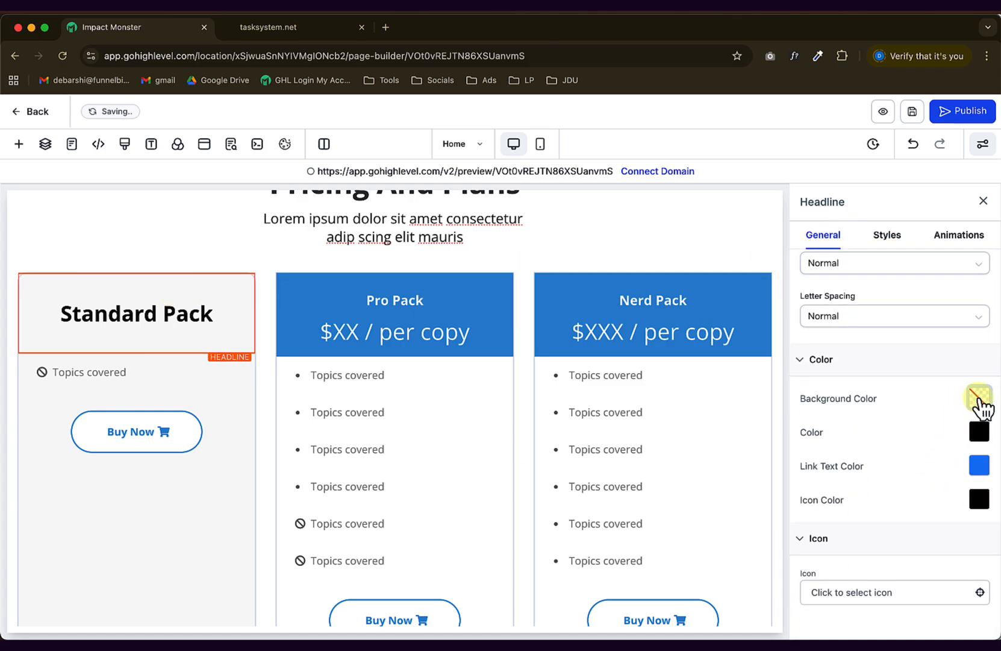
{"action": "left_click", "coordinate": [979, 398]}
{"action": "left_click", "coordinate": [745, 343]}
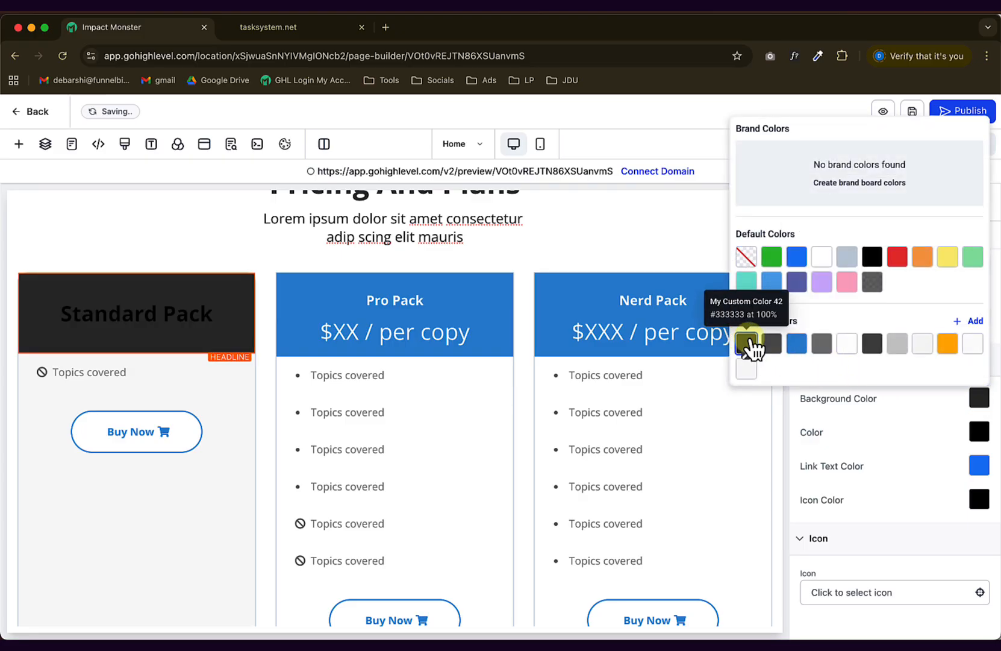
Set the Standard Pack headline's text color to white.
{"action": "left_click", "coordinate": [885, 432]}
{"action": "left_click", "coordinate": [979, 431]}
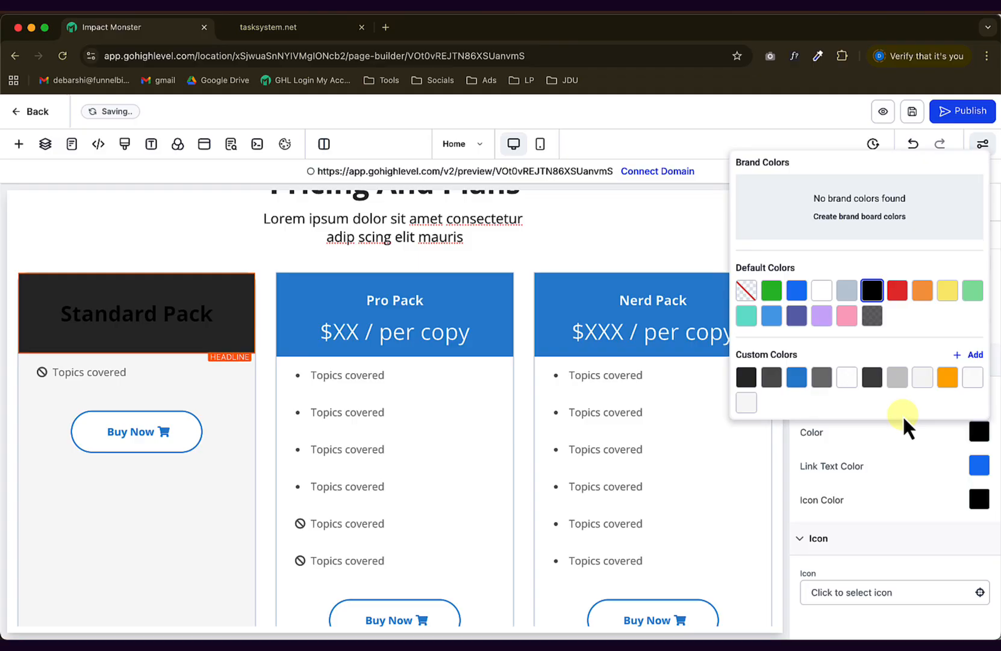
{"action": "left_click", "coordinate": [822, 295]}
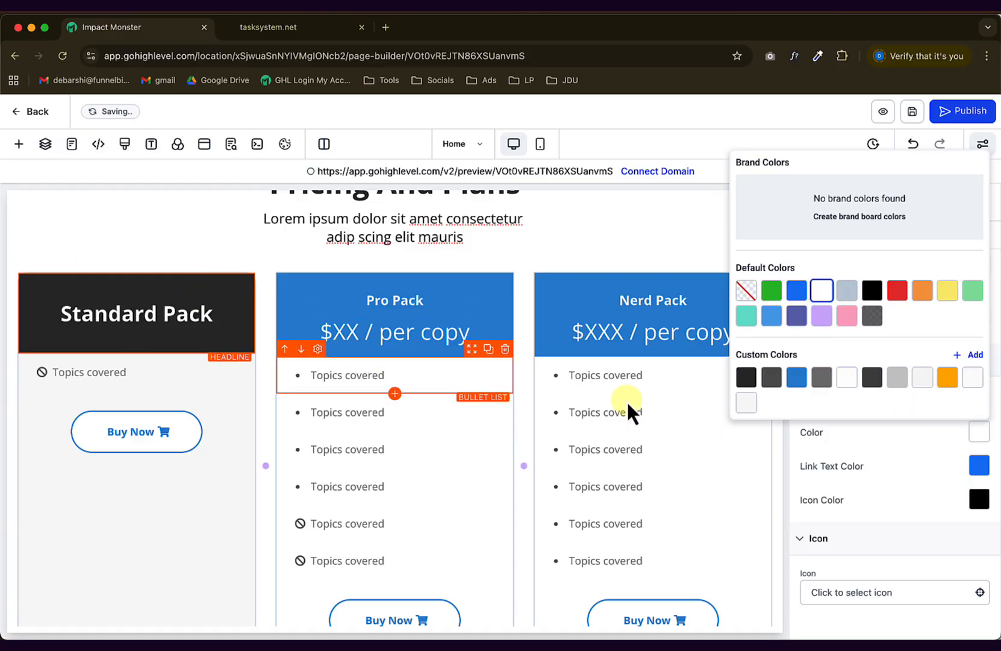
{"action": "scroll", "coordinate": [874, 466], "scroll_direction": "up", "scroll_amount": 7}
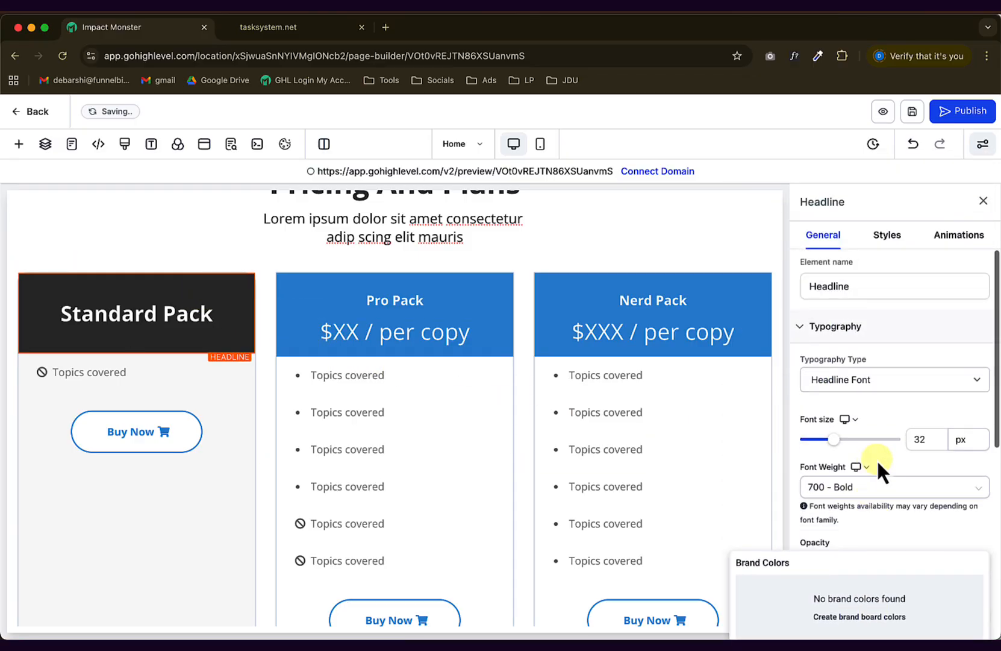
Give the Standard Pack headline a top border in the first dark custom color.
{"action": "left_click", "coordinate": [887, 238]}
{"action": "scroll", "coordinate": [953, 464], "scroll_direction": "down", "scroll_amount": 3}
{"action": "left_click", "coordinate": [843, 309]}
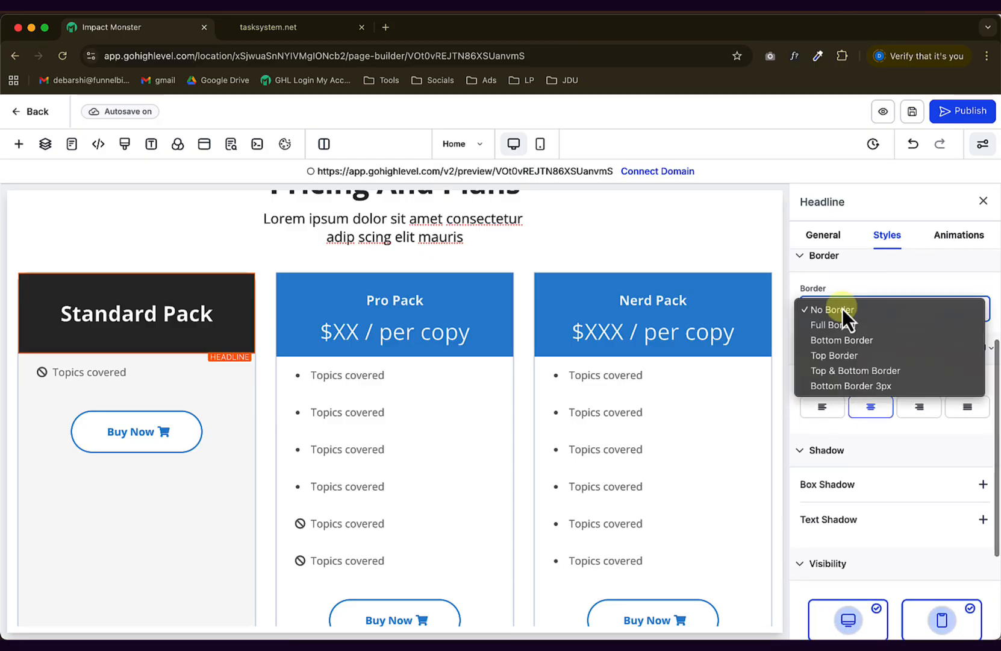
{"action": "left_click", "coordinate": [845, 355]}
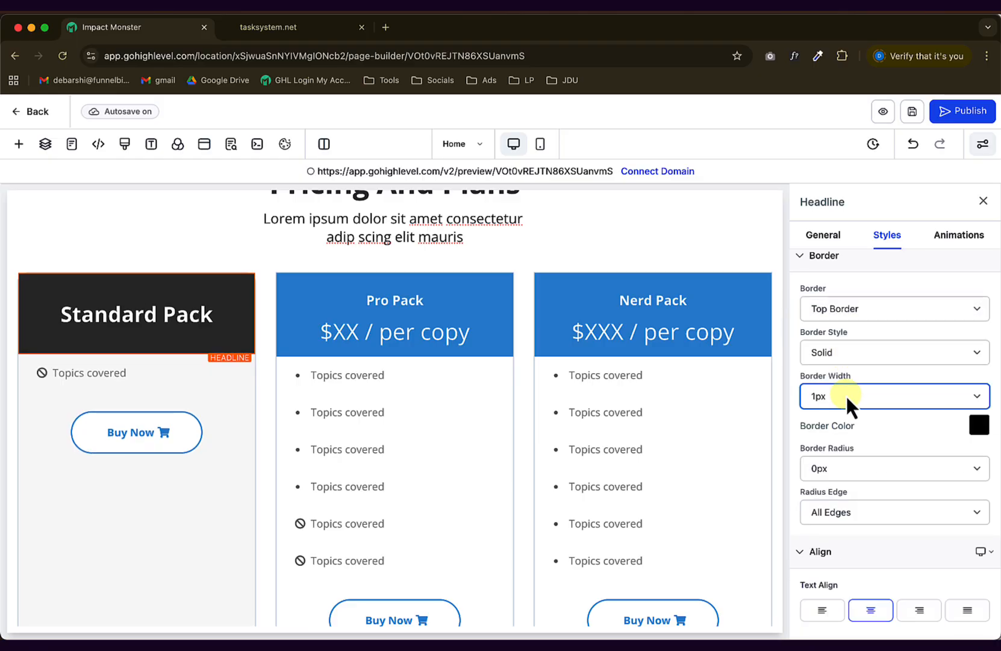
{"action": "left_click", "coordinate": [979, 425]}
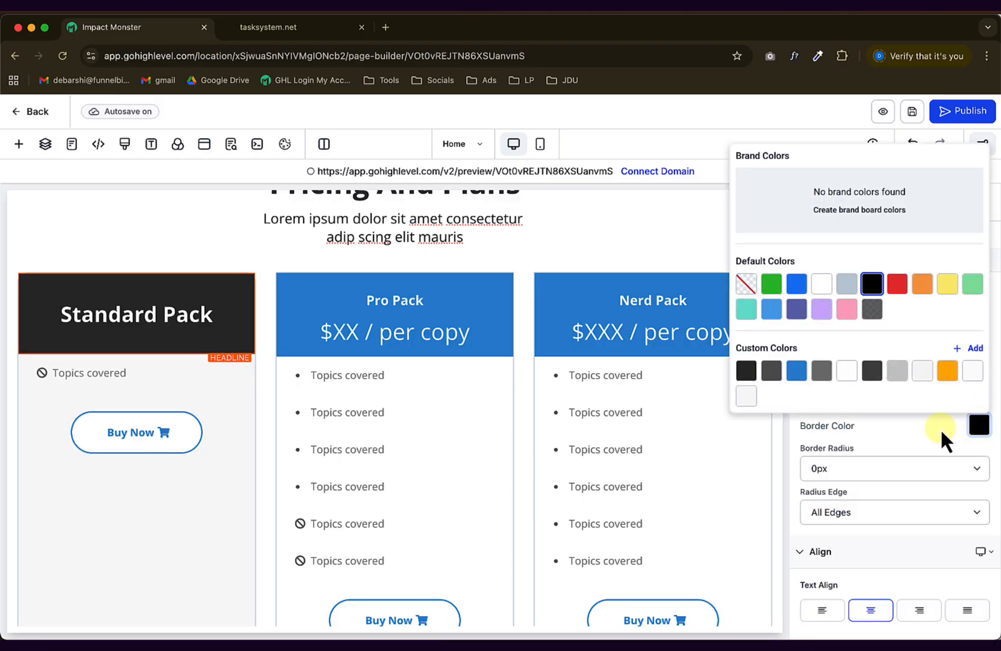
{"action": "left_click", "coordinate": [747, 370]}
{"action": "left_click", "coordinate": [877, 432]}
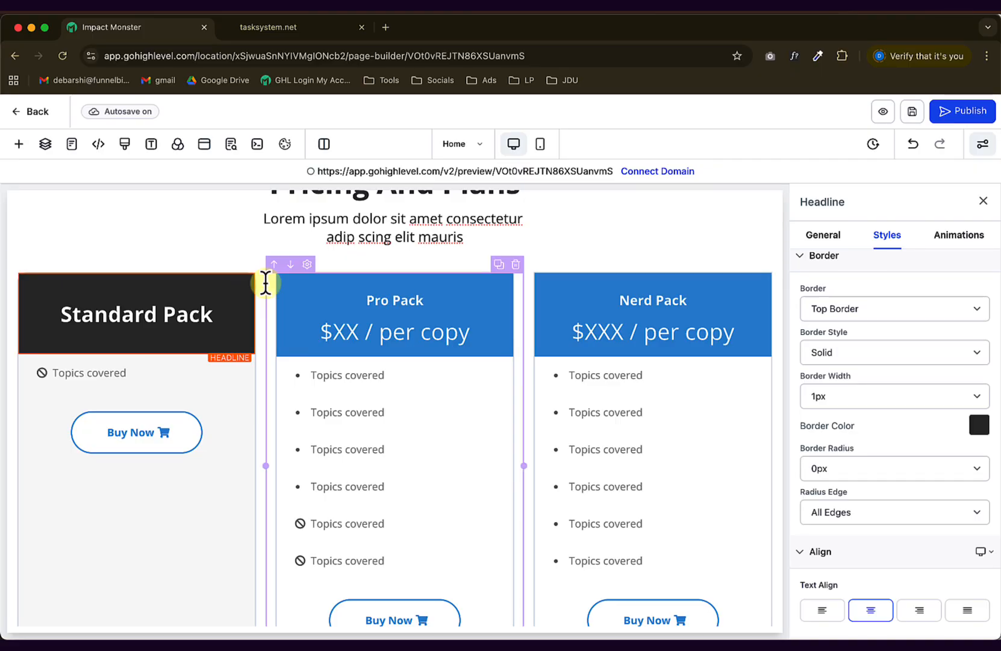
Round the Standard Pack headline's corners with a border radius of 15px.
{"action": "scroll", "coordinate": [941, 429], "scroll_direction": "down", "scroll_amount": 5}
{"action": "left_click", "coordinate": [838, 336]}
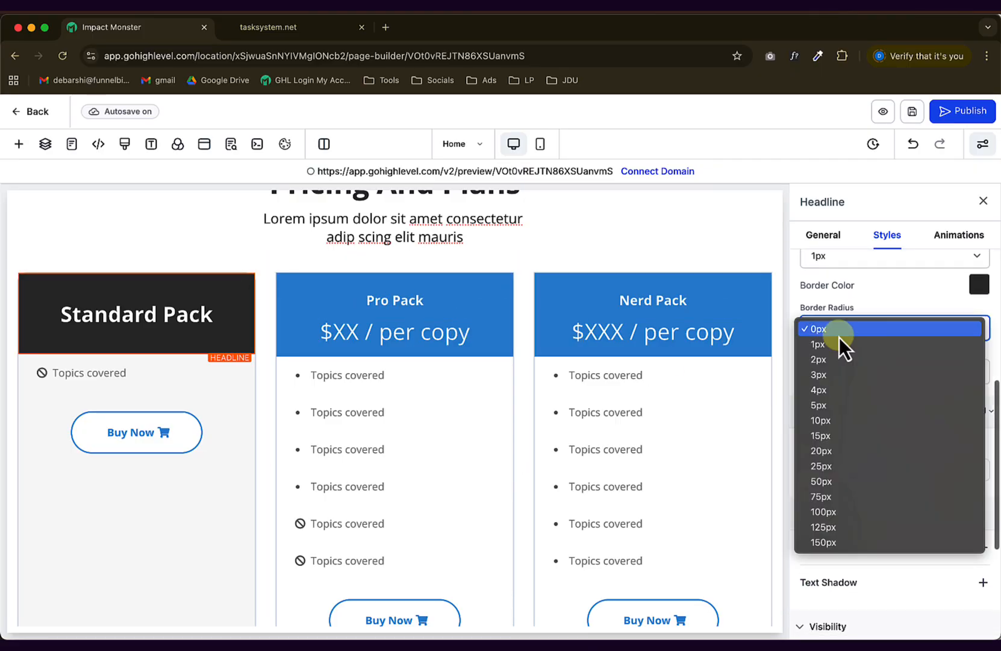
{"action": "left_click", "coordinate": [832, 434]}
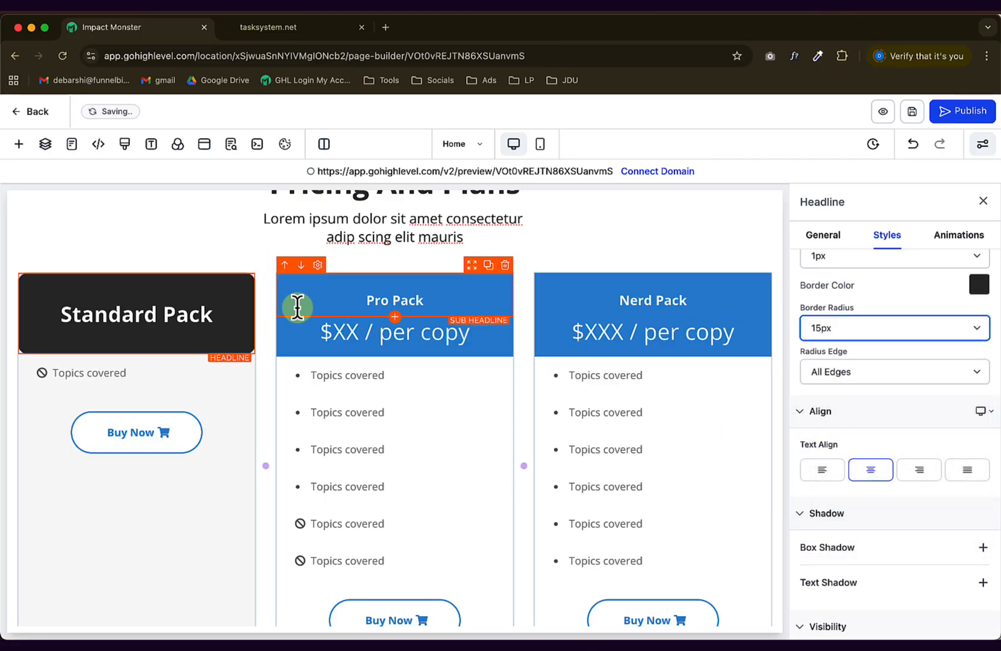
{"action": "left_click", "coordinate": [196, 246]}
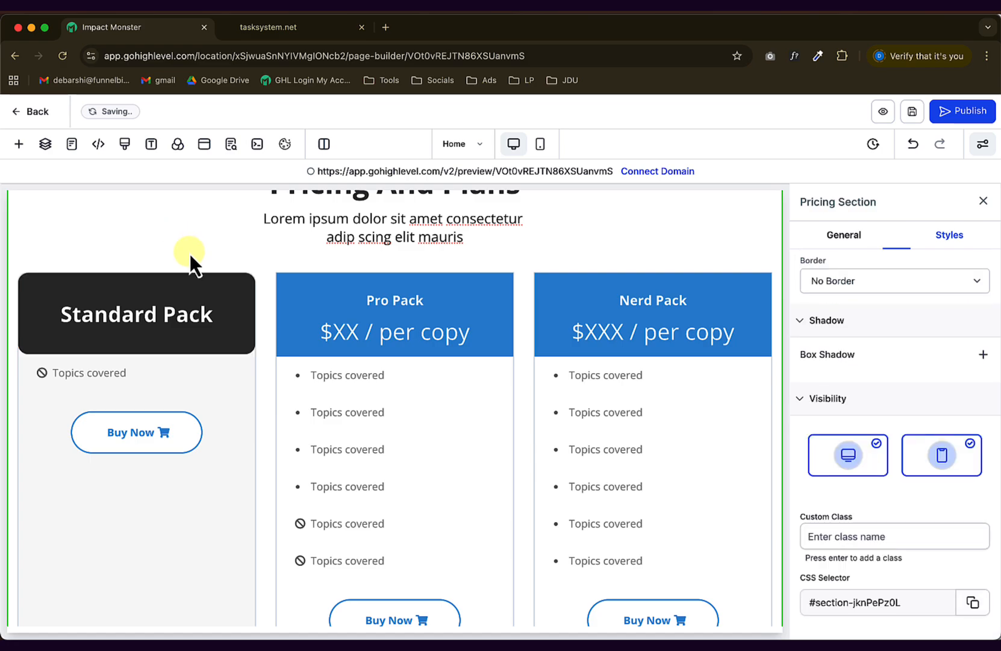
{"action": "left_click", "coordinate": [185, 293]}
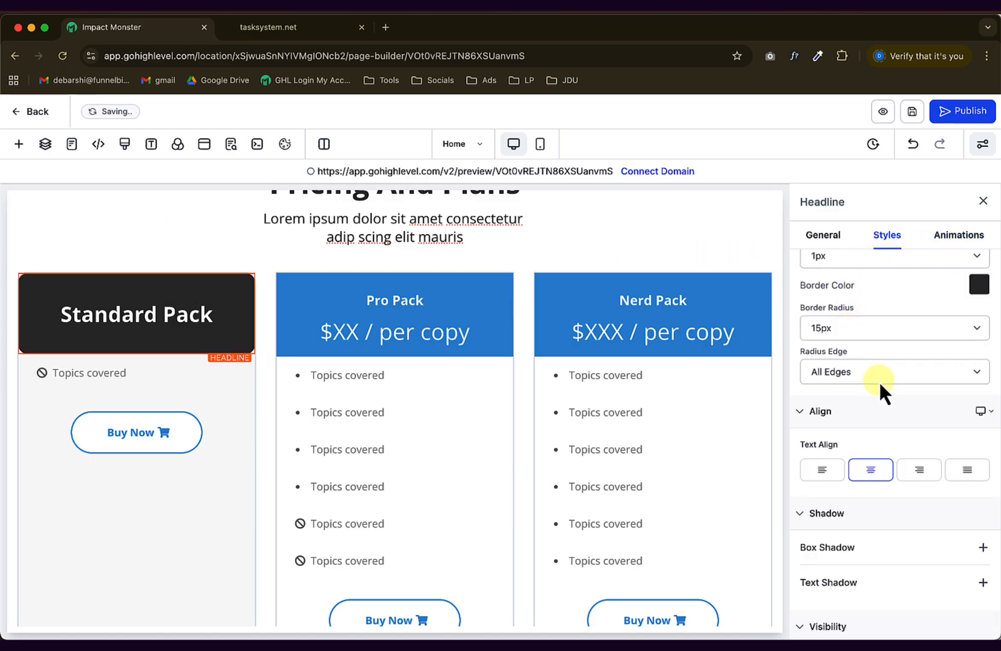
{"action": "scroll", "coordinate": [876, 378], "scroll_direction": "up", "scroll_amount": 5}
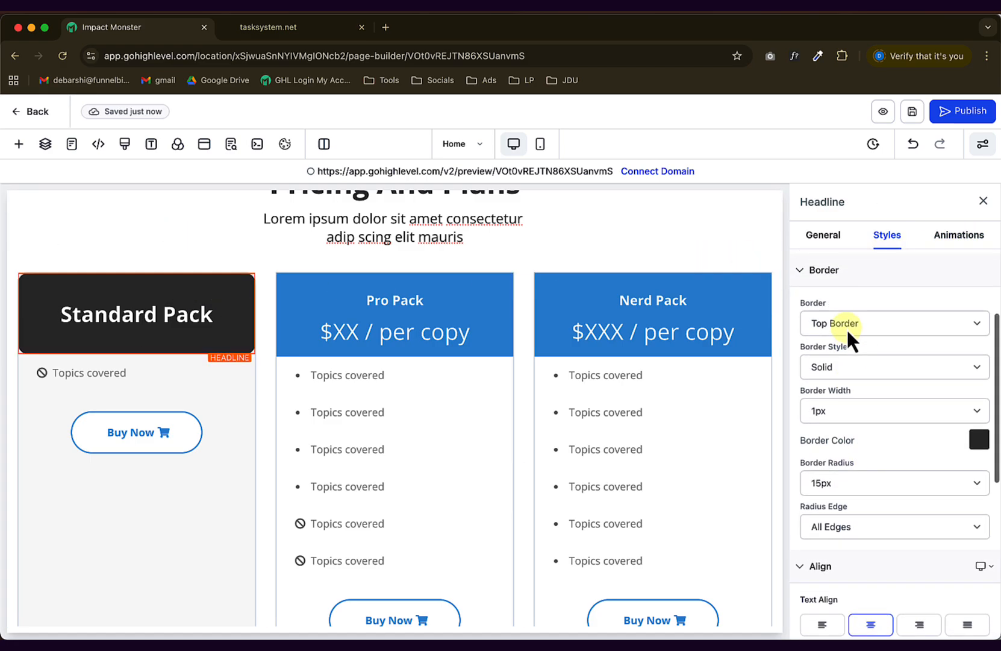
{"action": "left_click", "coordinate": [850, 337]}
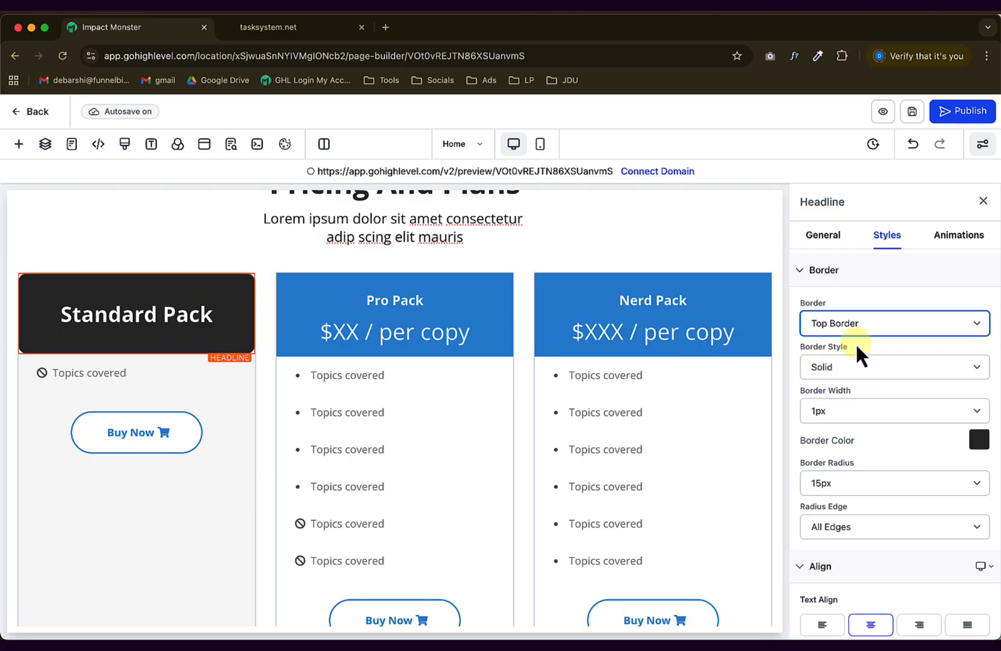
{"action": "scroll", "coordinate": [854, 337], "scroll_direction": "up", "scroll_amount": 2}
{"action": "scroll", "coordinate": [856, 342], "scroll_direction": "up", "scroll_amount": 2}
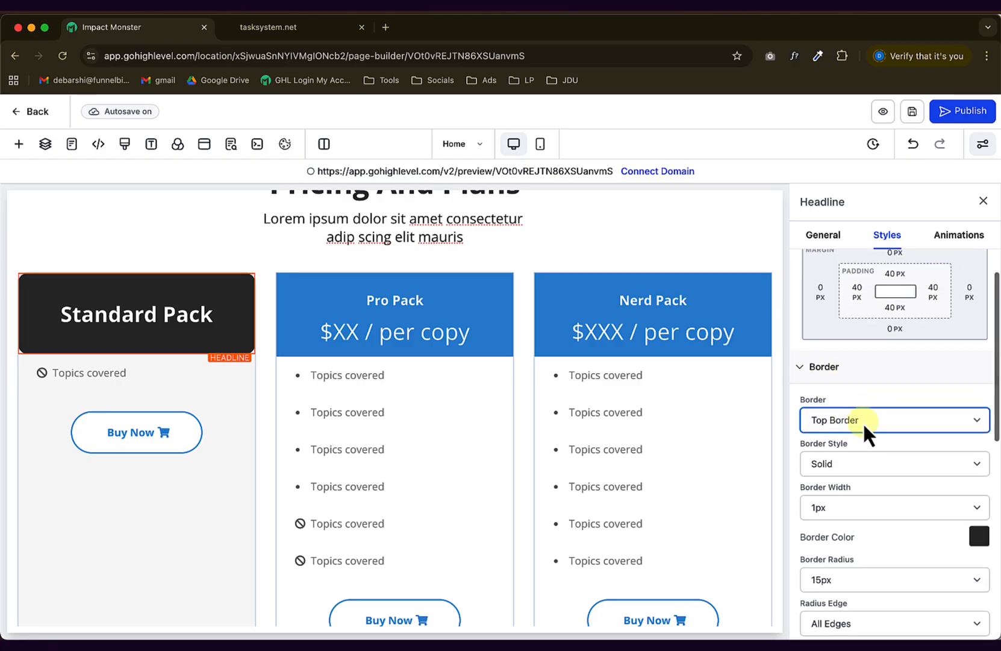
{"action": "scroll", "coordinate": [863, 422], "scroll_direction": "down", "scroll_amount": 5}
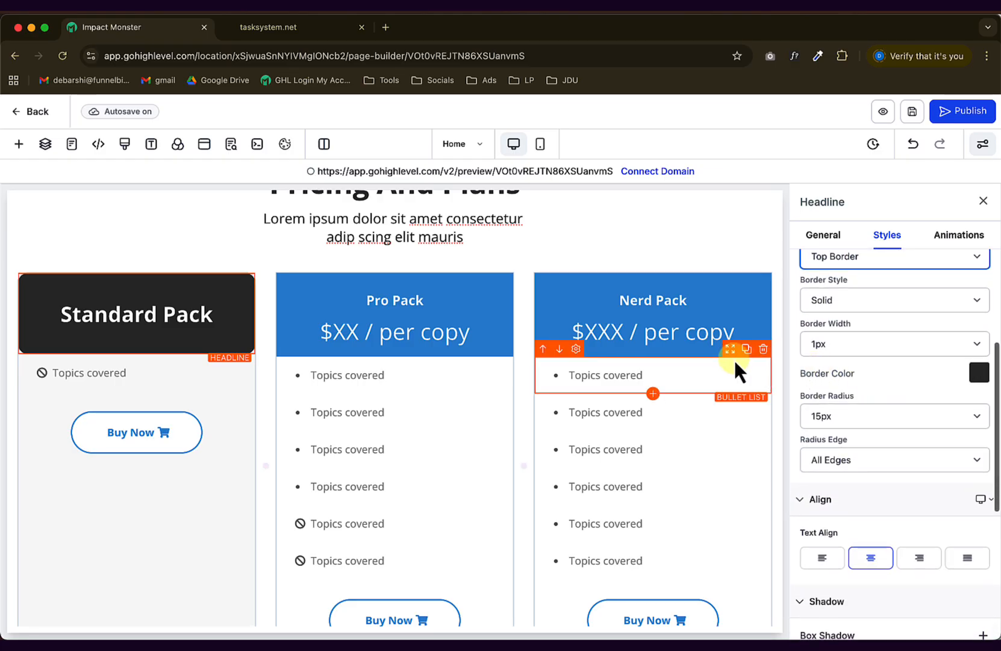
{"action": "left_click", "coordinate": [124, 236]}
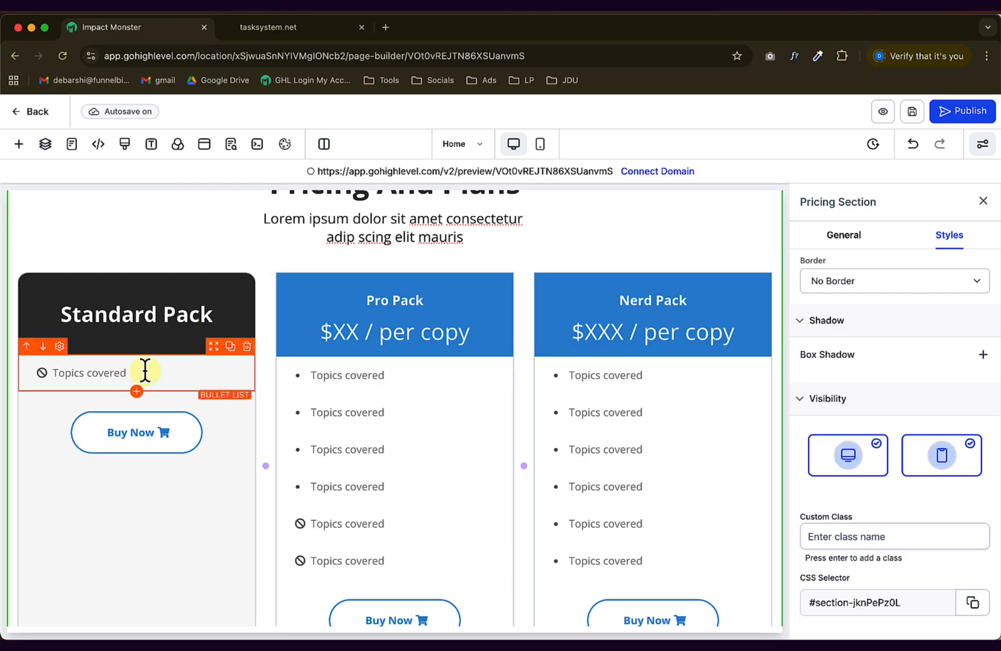
Duplicate the Standard Pack bullet list item, checking the GHL Templates pricing design in Figma for reference.
{"action": "key", "text": "super+Tab"}
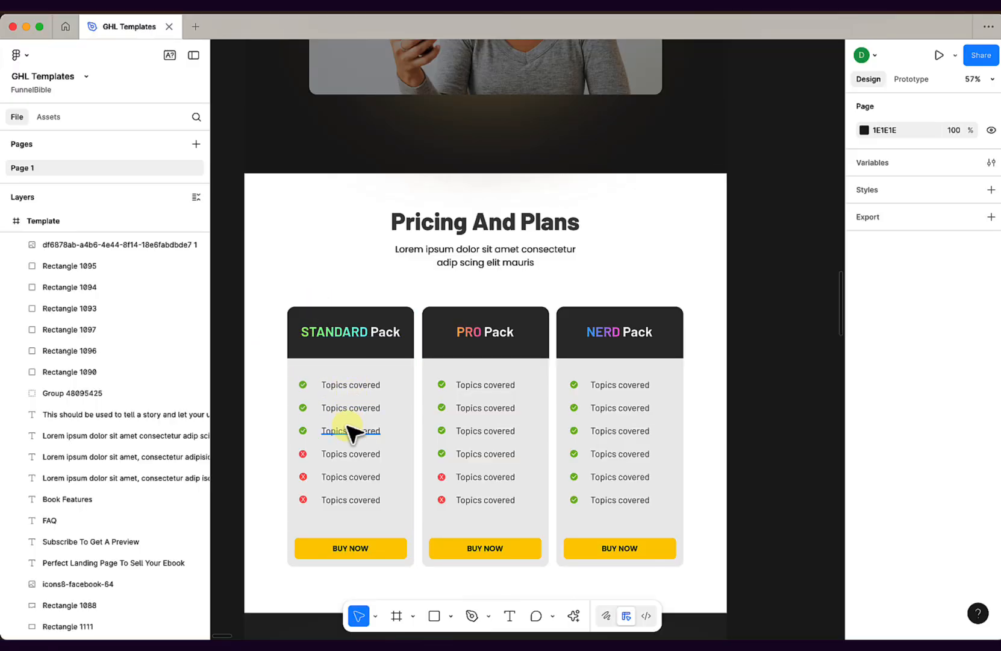
{"action": "key", "text": "super+Tab"}
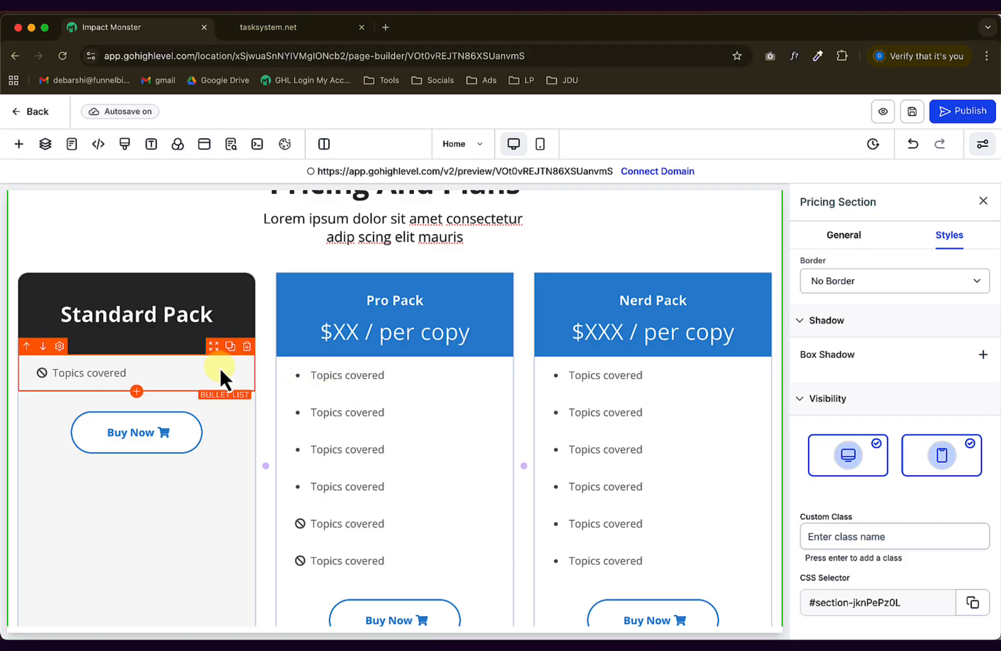
{"action": "left_click", "coordinate": [133, 364]}
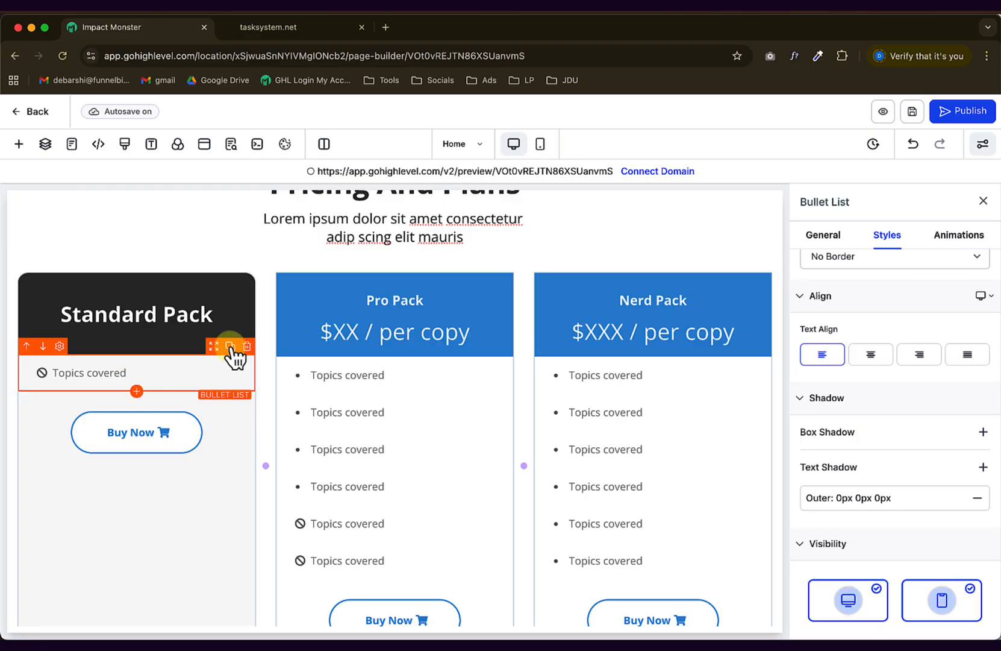
{"action": "left_click", "coordinate": [229, 347]}
{"action": "key", "text": "super+Tab"}
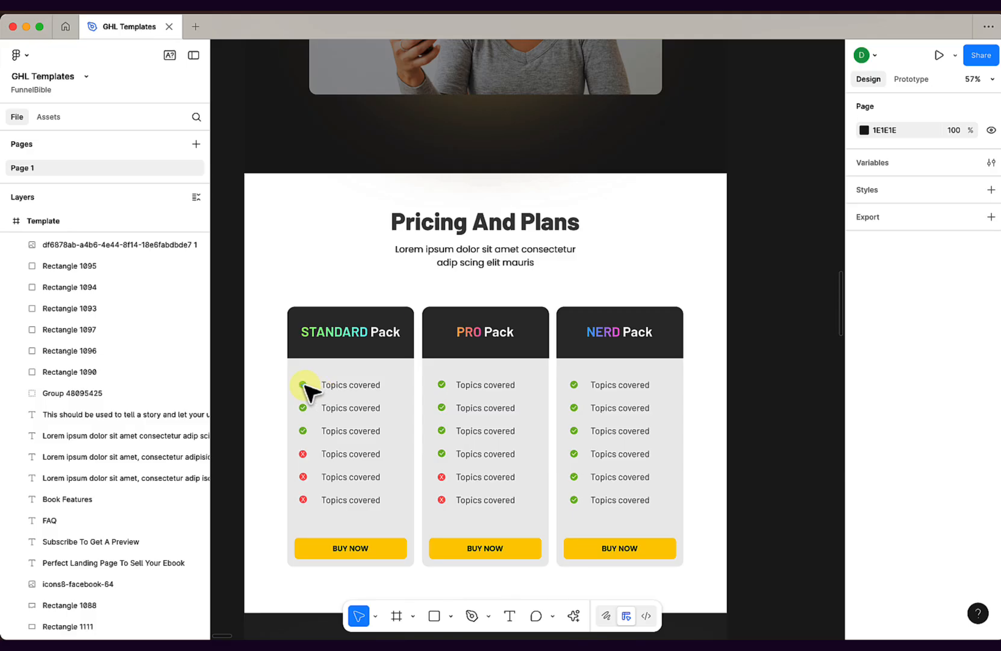
{"action": "key", "text": "super+Tab"}
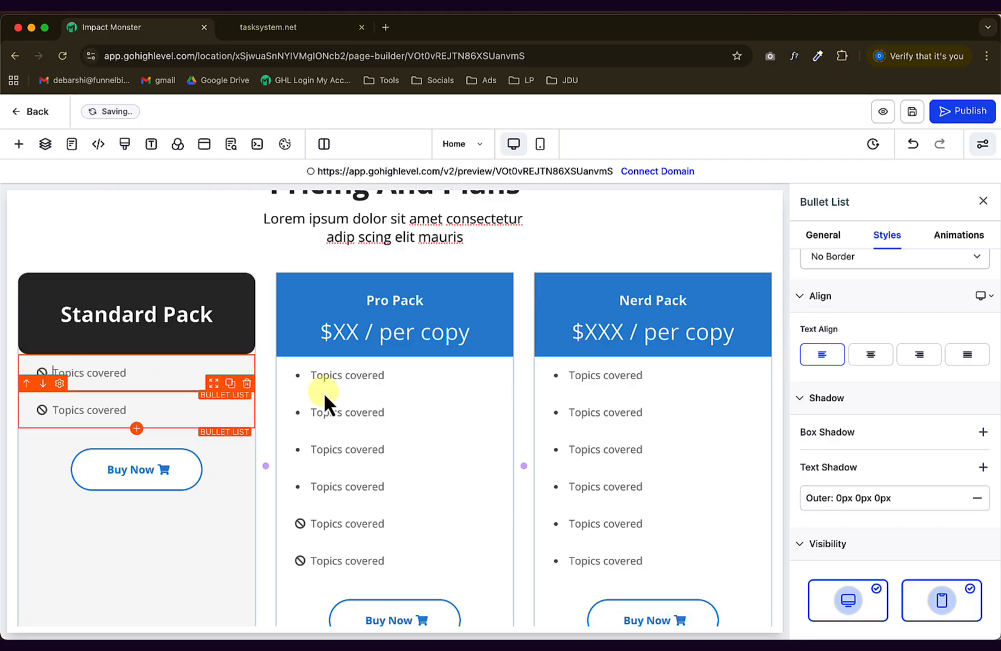
Search the icons for "check" and set the first Standard Pack bullet's icon to check-circle.
{"action": "scroll", "coordinate": [893, 474], "scroll_direction": "down", "scroll_amount": 3}
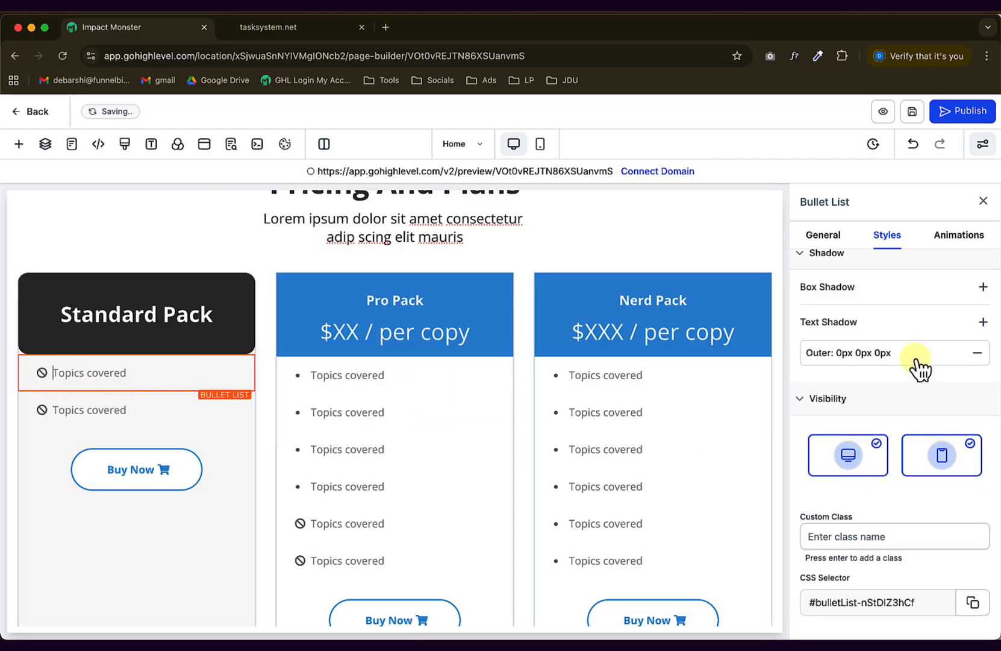
{"action": "scroll", "coordinate": [920, 369], "scroll_direction": "up", "scroll_amount": 1}
{"action": "left_click", "coordinate": [817, 241]}
{"action": "scroll", "coordinate": [905, 442], "scroll_direction": "down", "scroll_amount": 5}
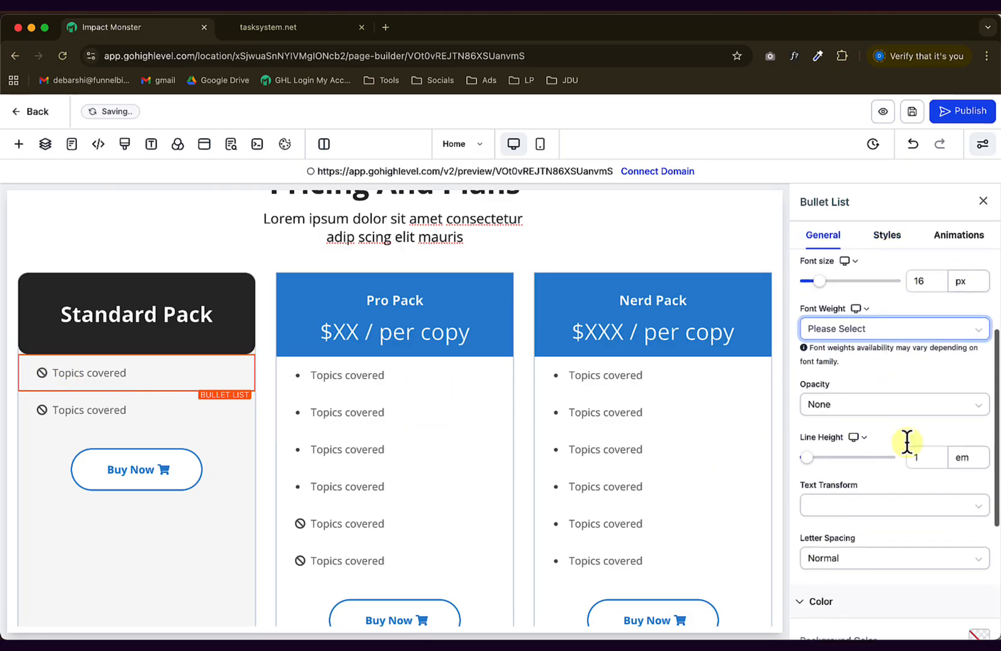
{"action": "left_click", "coordinate": [981, 592]}
{"action": "left_click", "coordinate": [854, 593]}
{"action": "left_click", "coordinate": [854, 620]}
{"action": "type", "text": "check"}
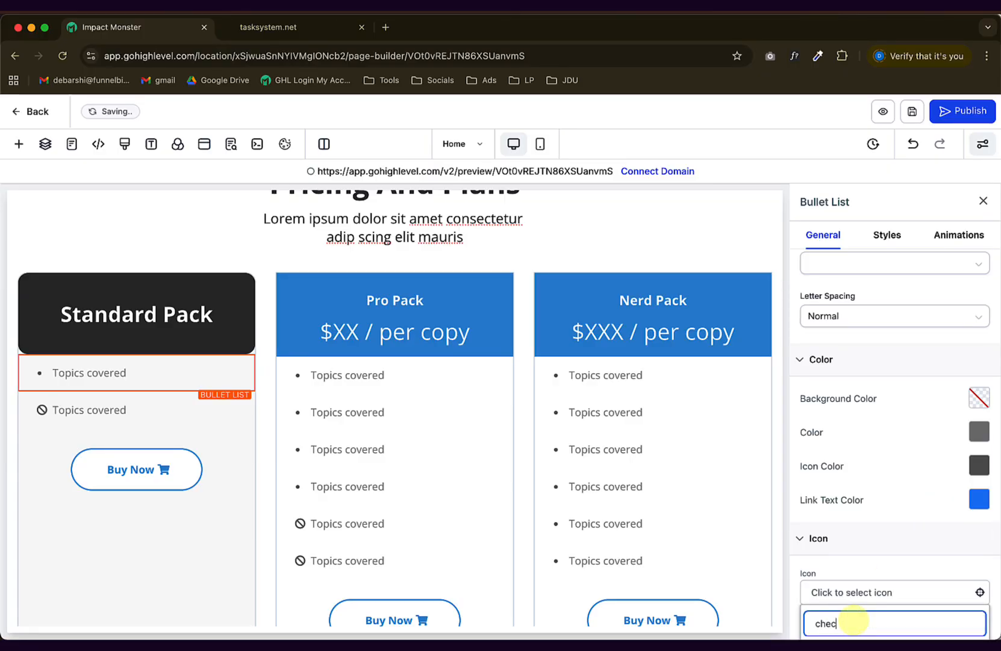
{"action": "scroll", "coordinate": [892, 518], "scroll_direction": "down", "scroll_amount": 2}
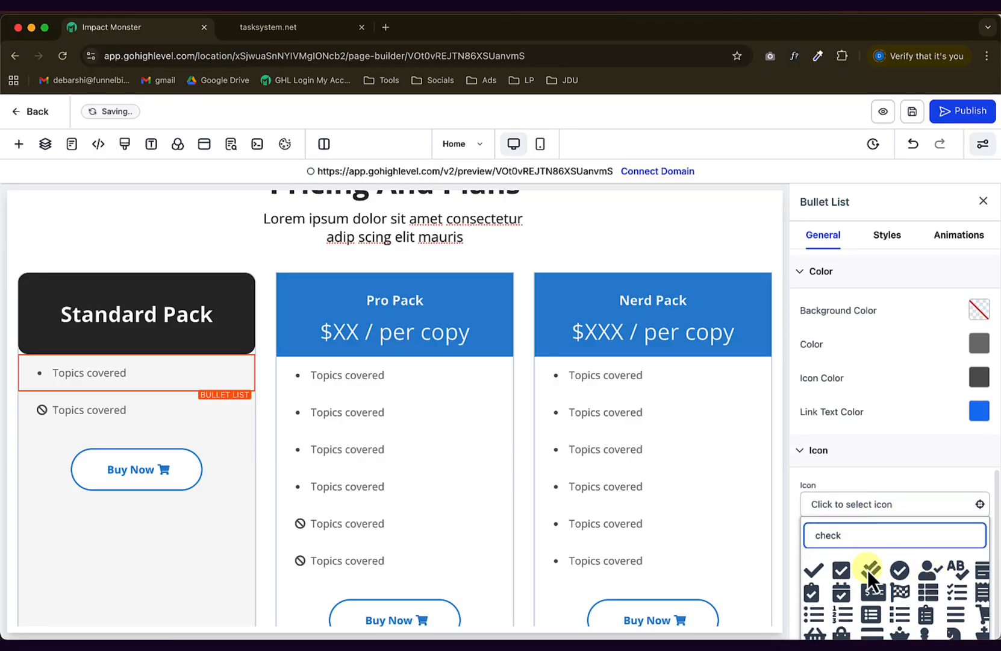
{"action": "left_click", "coordinate": [902, 568]}
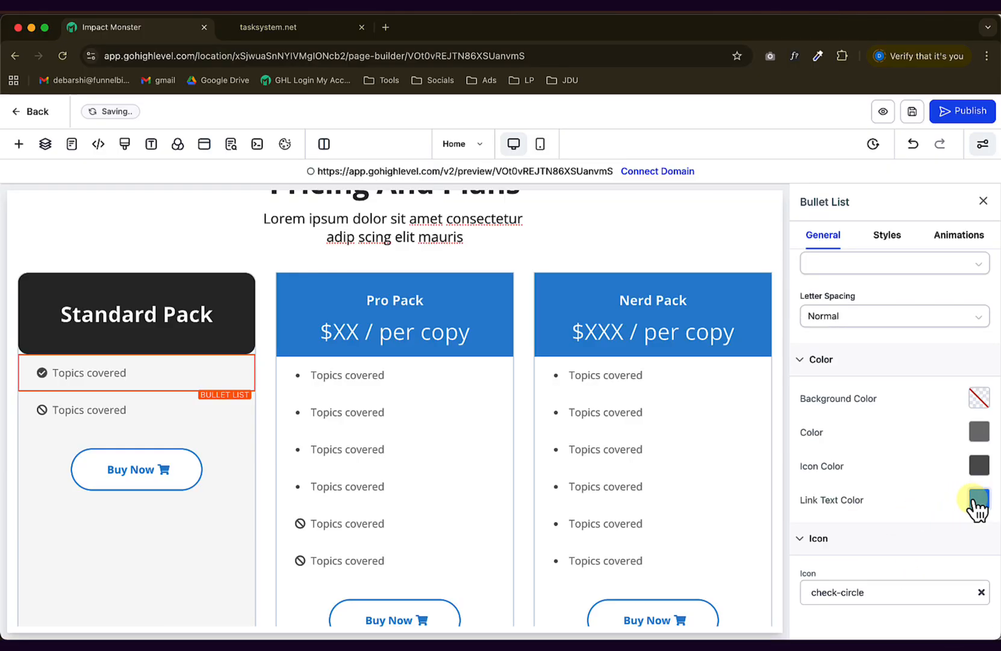
Color the first Standard Pack bullet's icon green and its text in the first dark custom color.
{"action": "left_click", "coordinate": [979, 465]}
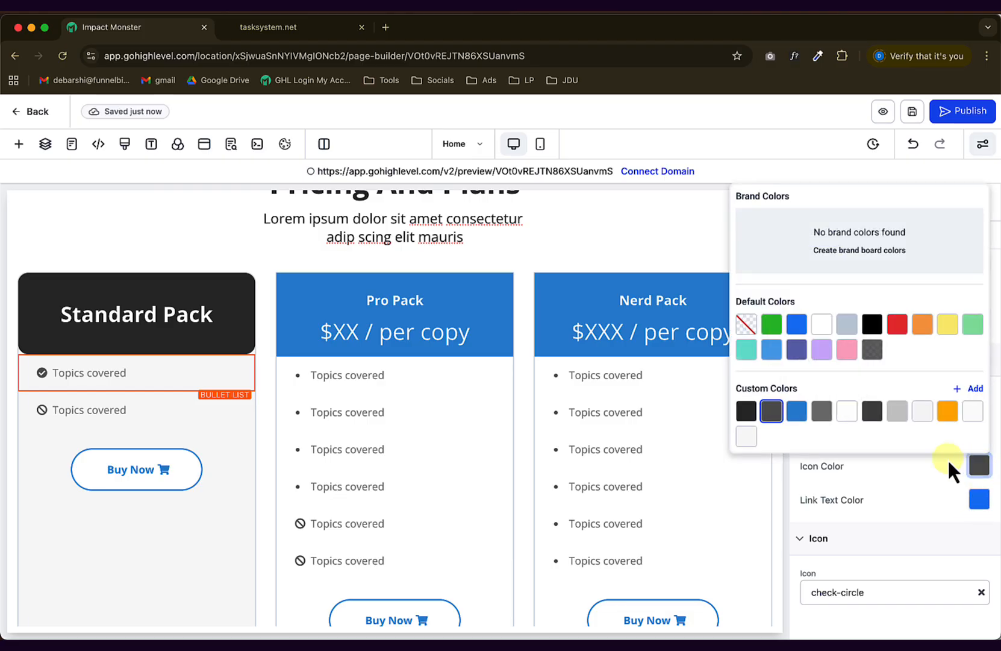
{"action": "left_click", "coordinate": [772, 326]}
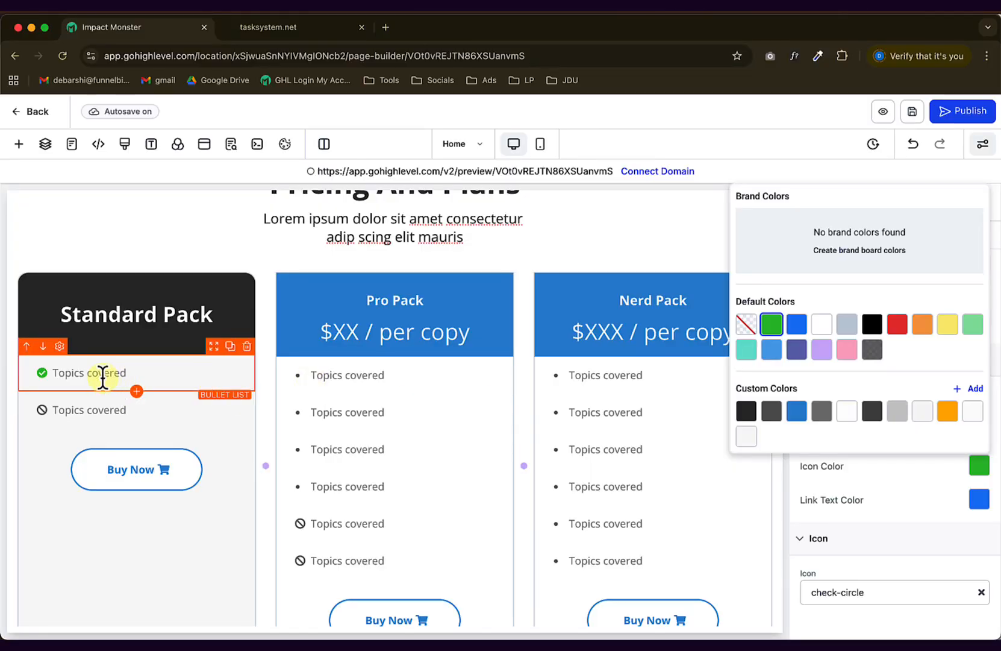
{"action": "left_click", "coordinate": [99, 374]}
{"action": "left_click", "coordinate": [978, 432]}
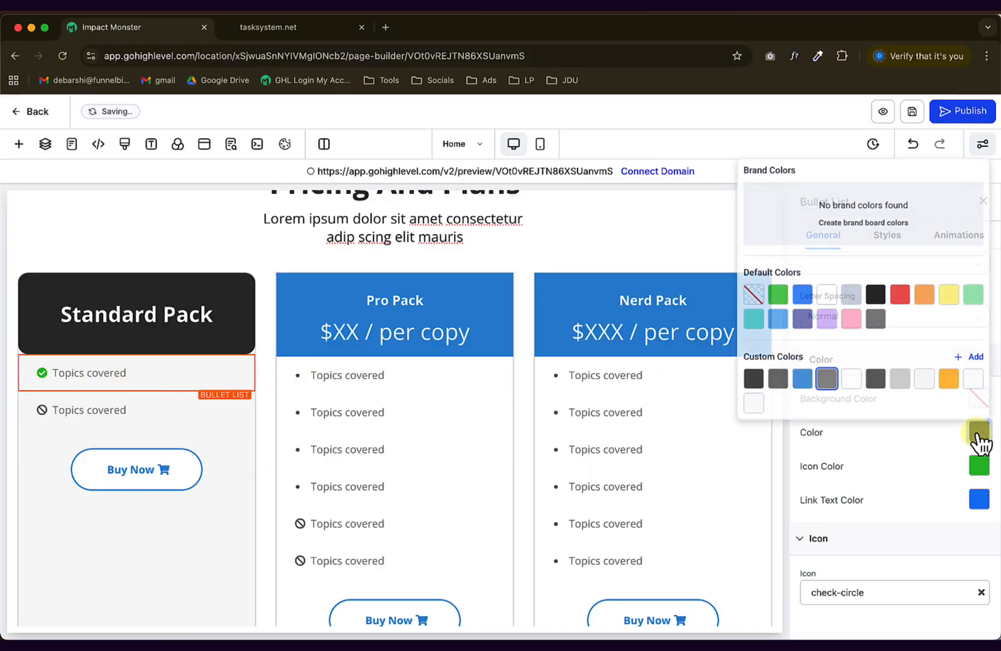
{"action": "left_click", "coordinate": [745, 378]}
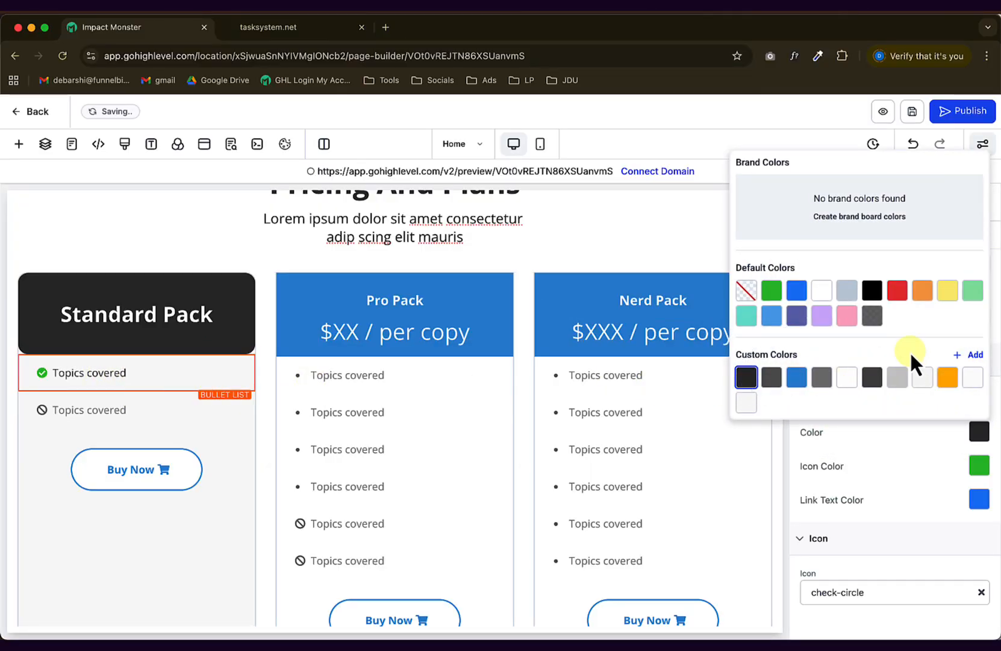
{"action": "left_click", "coordinate": [795, 468]}
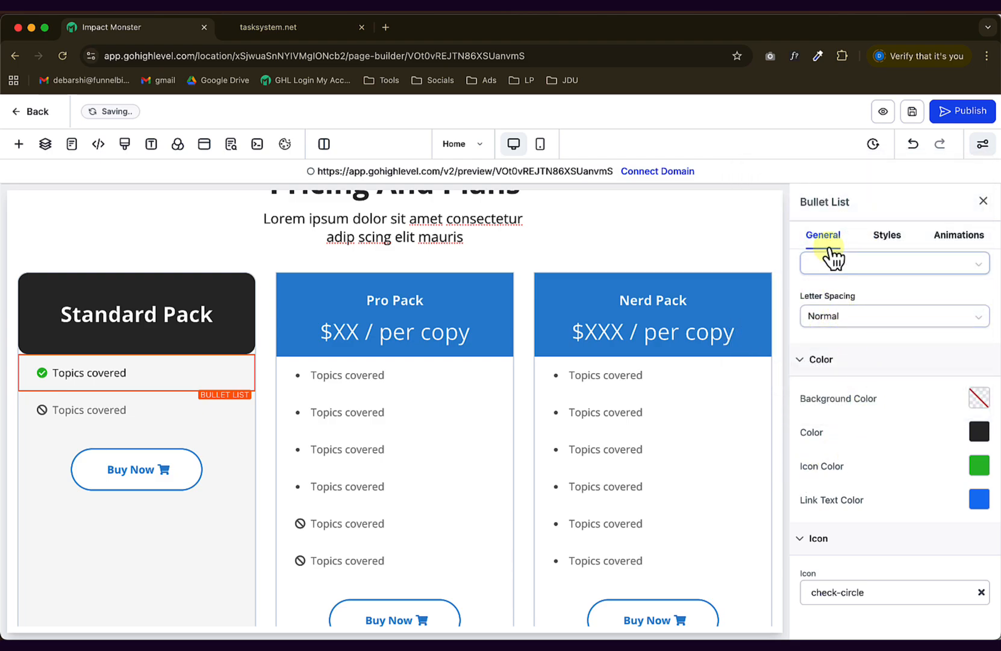
Set the first Standard Pack bullet's font size to 18 px and its top margin to 20 px.
{"action": "scroll", "coordinate": [852, 380], "scroll_direction": "up", "scroll_amount": 2}
{"action": "scroll", "coordinate": [853, 386], "scroll_direction": "up", "scroll_amount": 3}
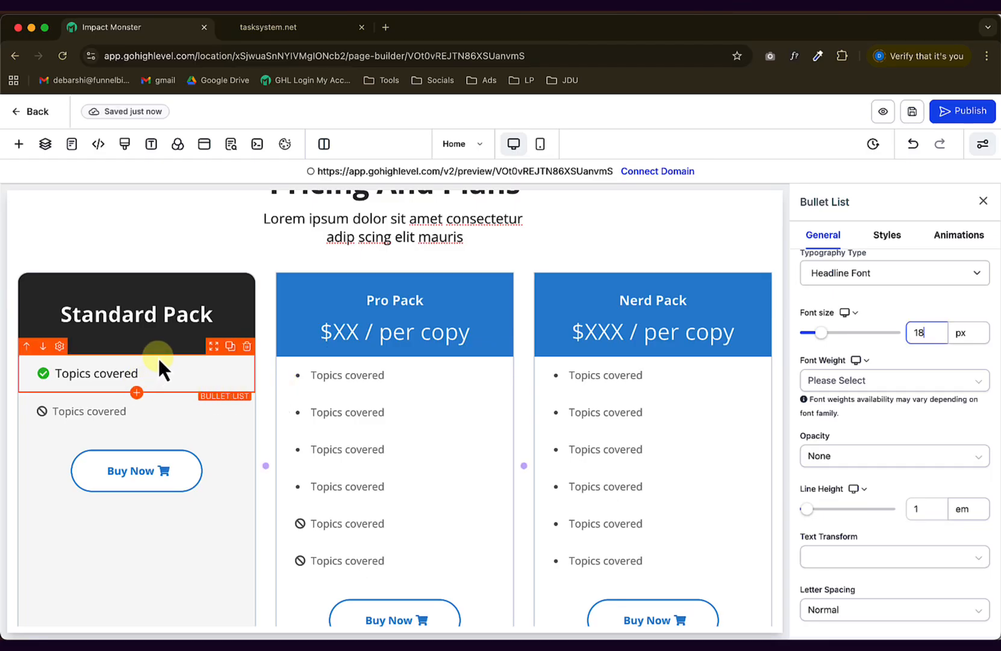
{"action": "left_click", "coordinate": [890, 237]}
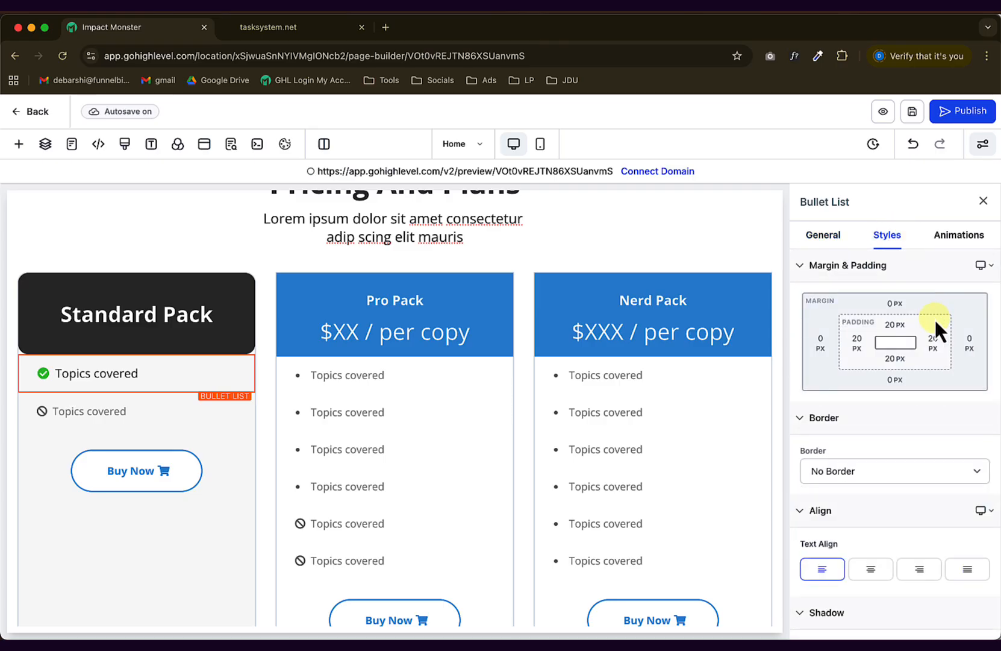
{"action": "left_click", "coordinate": [895, 305]}
{"action": "left_click", "coordinate": [970, 366]}
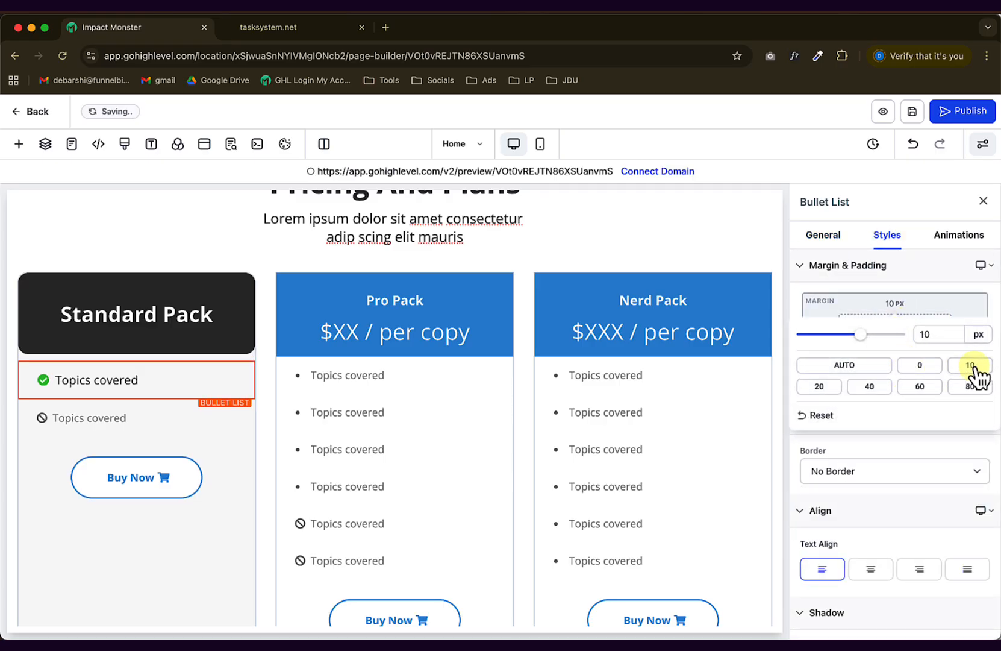
{"action": "left_click", "coordinate": [825, 389]}
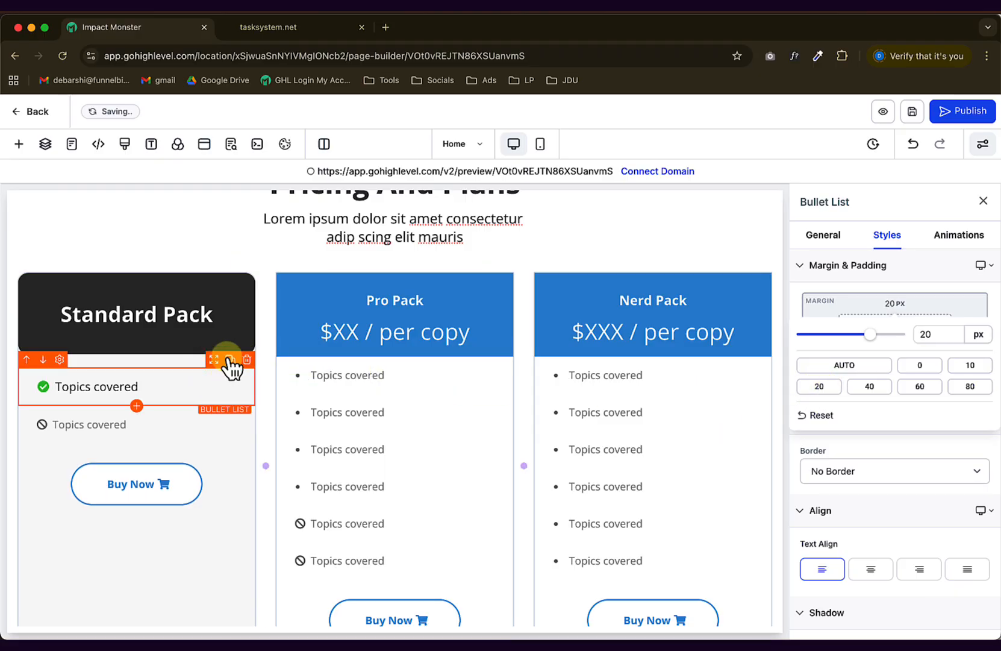
Duplicate the first Standard Pack bullet and set the copy's top margin to 0 px and top padding to 10 px.
{"action": "left_click", "coordinate": [230, 360]}
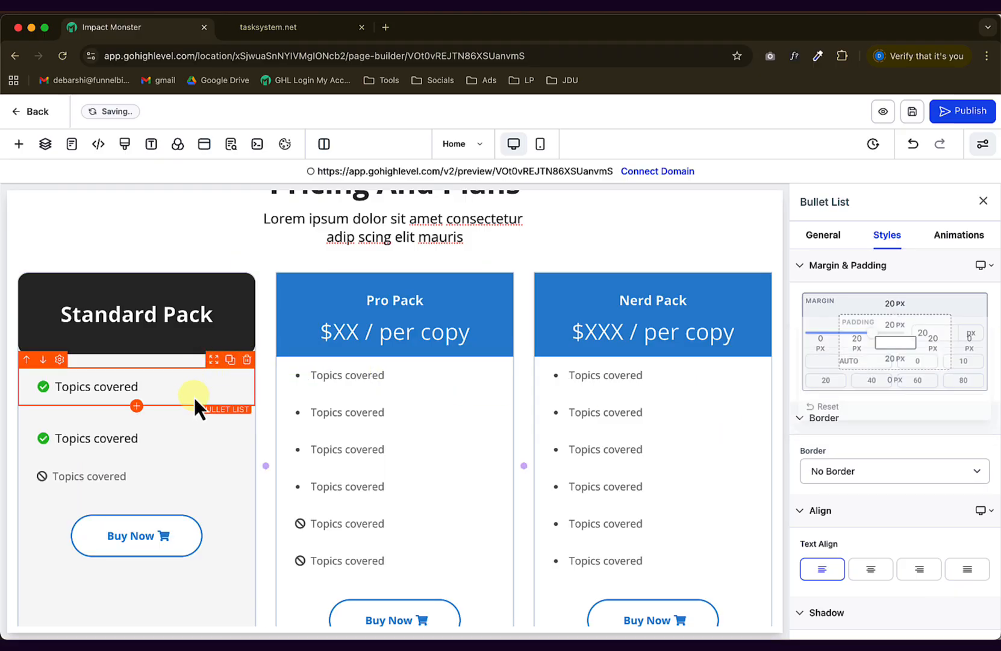
{"action": "left_click", "coordinate": [920, 366]}
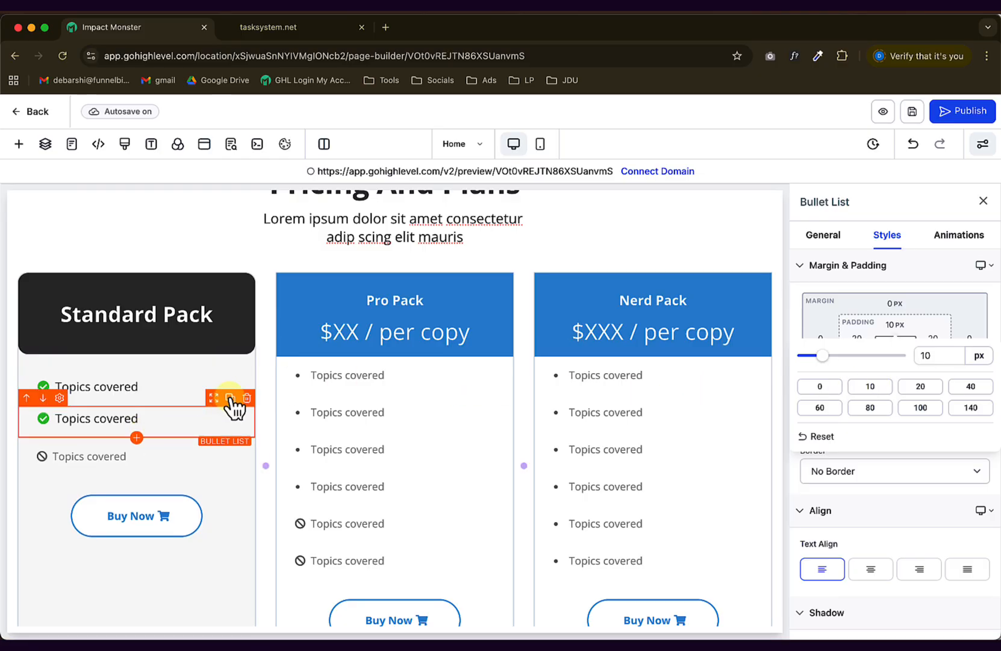
Duplicate the tightened bullet until the Standard Pack card has six green-check bullets, checking the pricing design in Figma for reference.
{"action": "left_click", "coordinate": [231, 399]}
{"action": "left_click", "coordinate": [231, 399]}
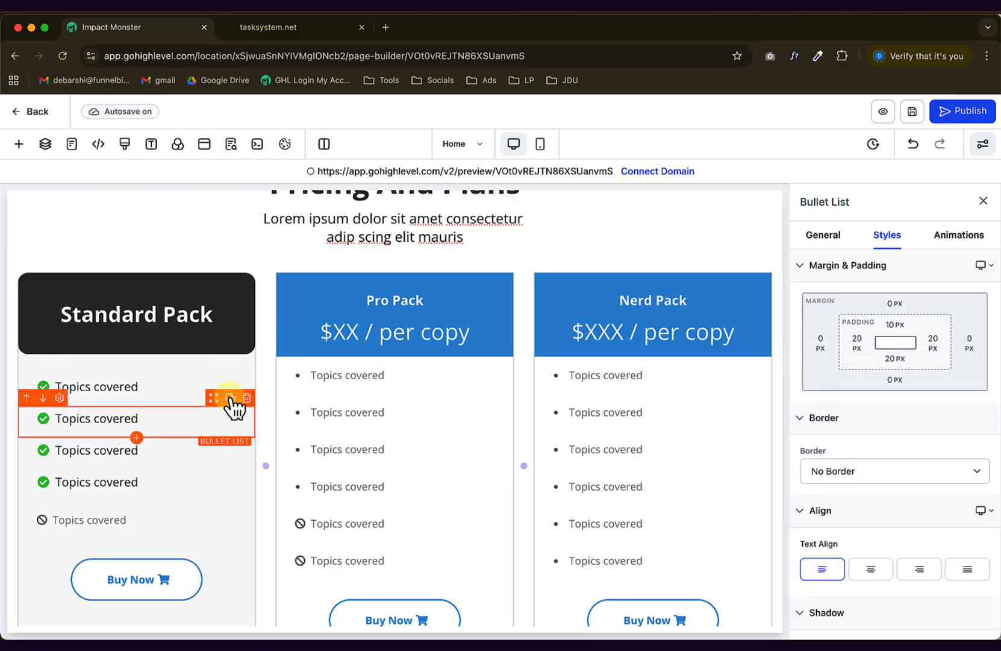
{"action": "left_click", "coordinate": [185, 256]}
{"action": "key", "text": "super+Tab"}
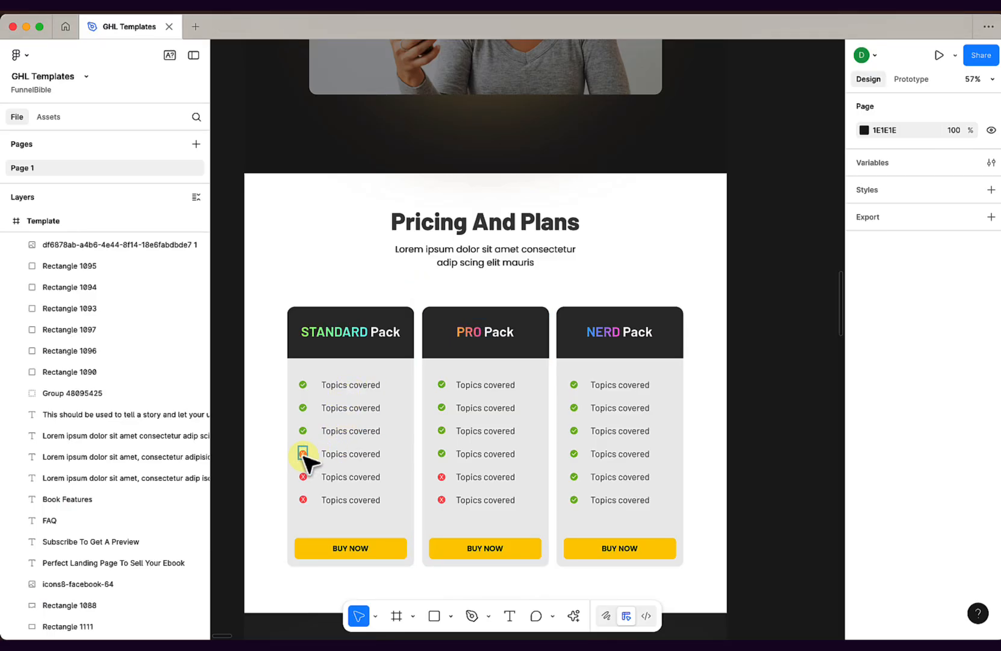
{"action": "key", "text": "super+Tab"}
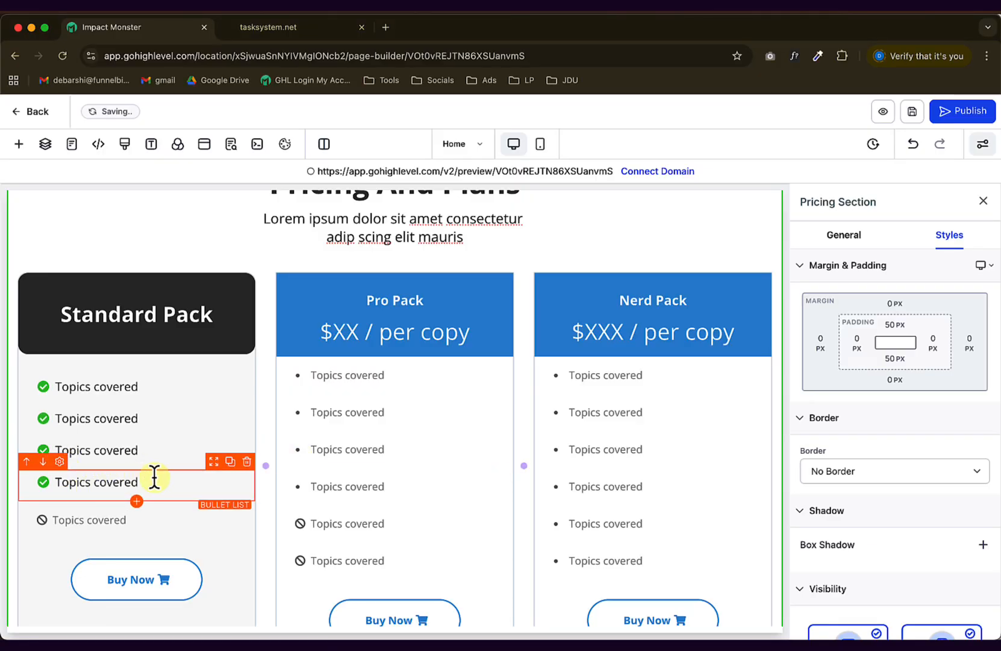
{"action": "left_click", "coordinate": [231, 462]}
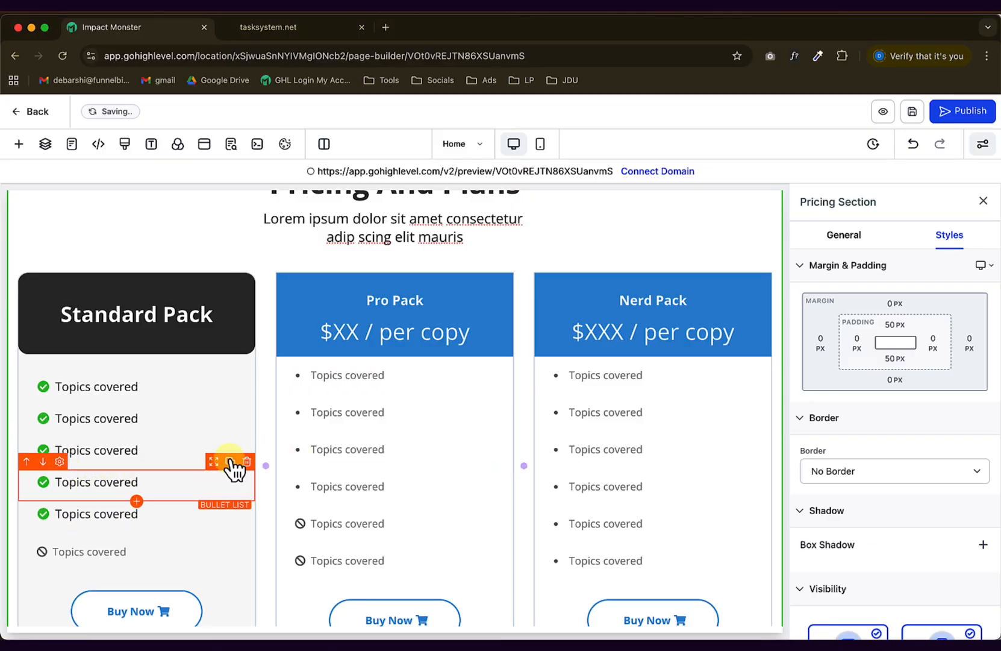
Search the icons for "cross" and give the fourth Standard Pack bullet the times-circle icon in the default red.
{"action": "left_click", "coordinate": [79, 482]}
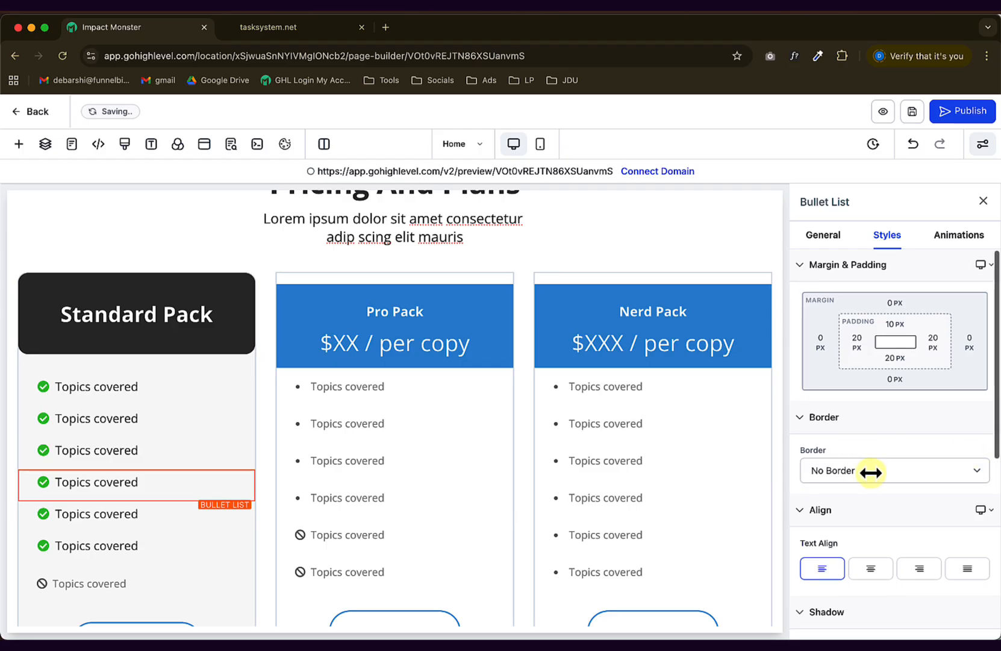
{"action": "scroll", "coordinate": [872, 473], "scroll_direction": "down", "scroll_amount": 3}
{"action": "scroll", "coordinate": [872, 476], "scroll_direction": "down", "scroll_amount": 3}
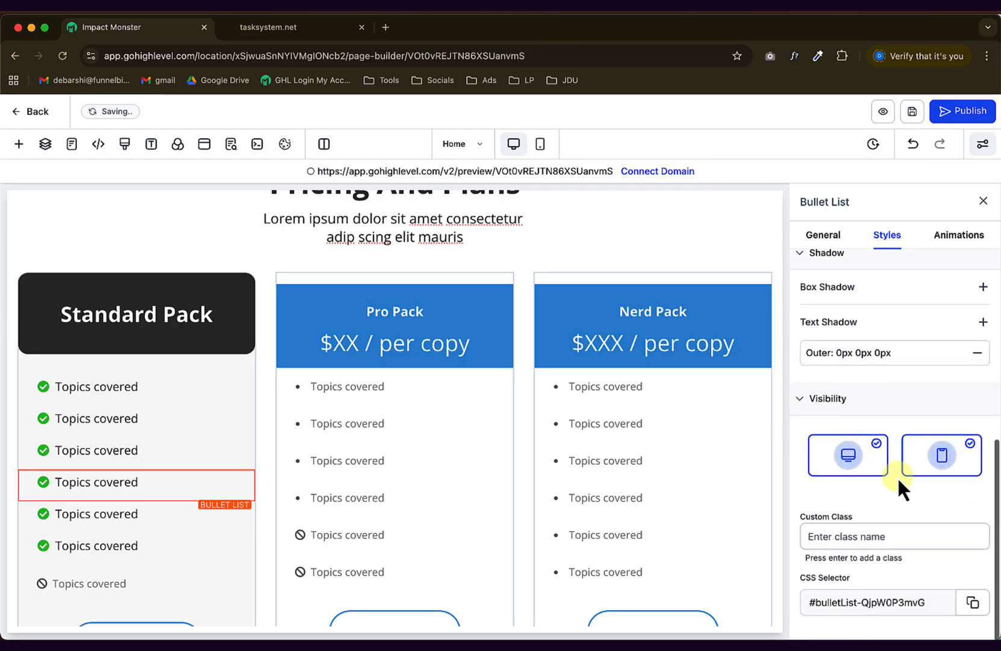
{"action": "left_click", "coordinate": [823, 235]}
{"action": "scroll", "coordinate": [934, 447], "scroll_direction": "down", "scroll_amount": 10}
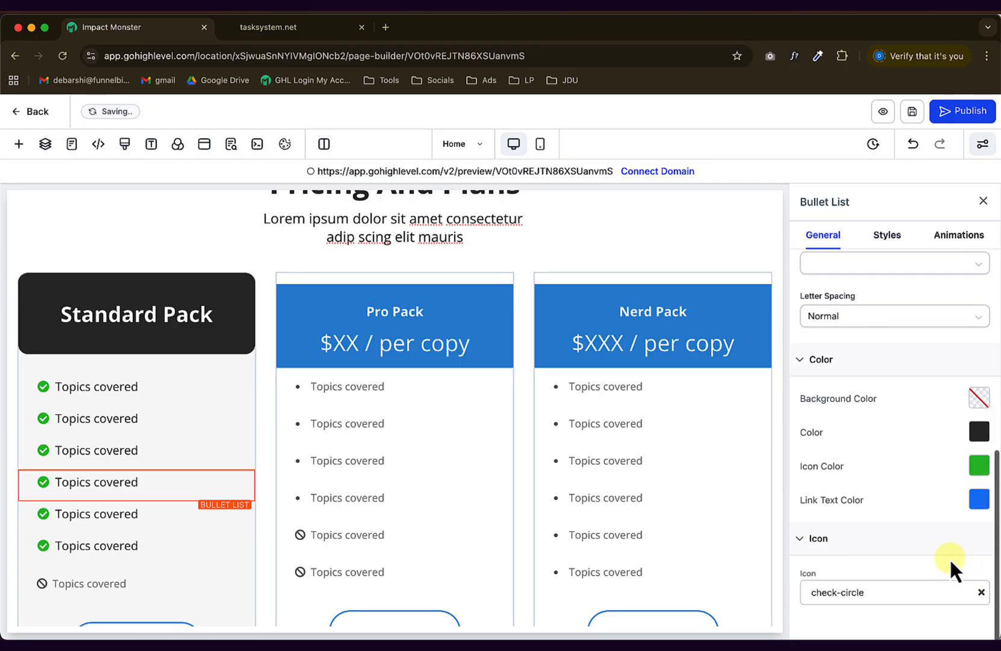
{"action": "left_click", "coordinate": [982, 592]}
{"action": "left_click", "coordinate": [901, 593]}
{"action": "type", "text": "cross"}
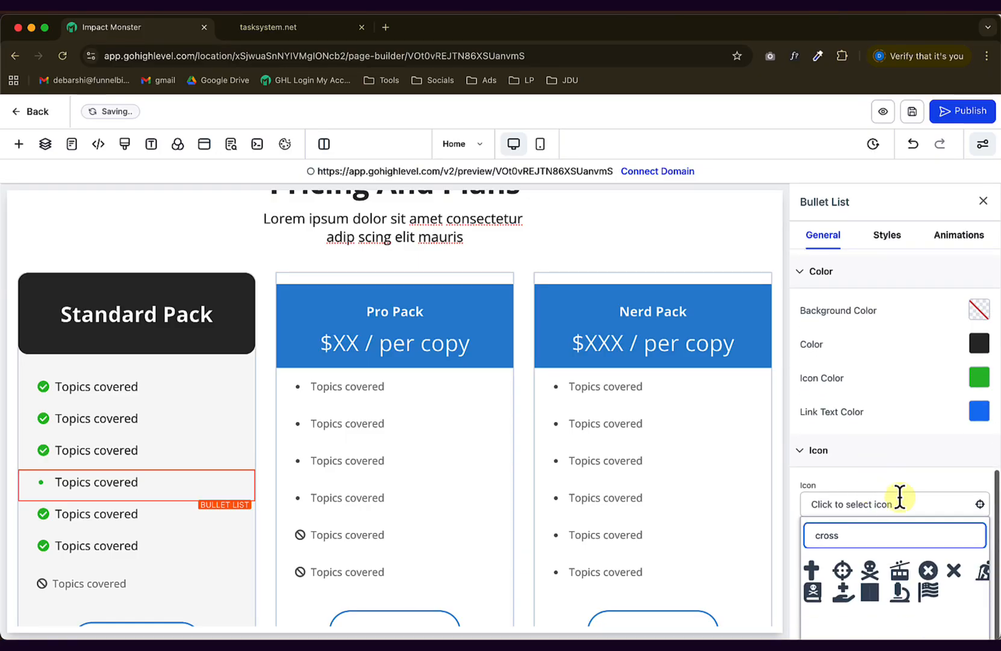
{"action": "left_click", "coordinate": [928, 570]}
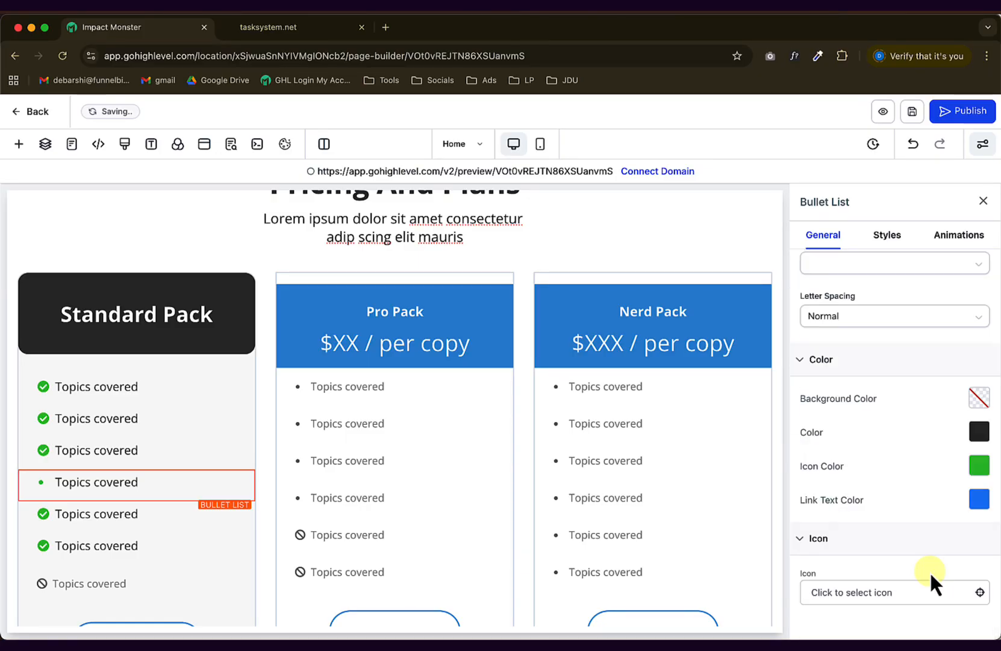
{"action": "left_click", "coordinate": [981, 469]}
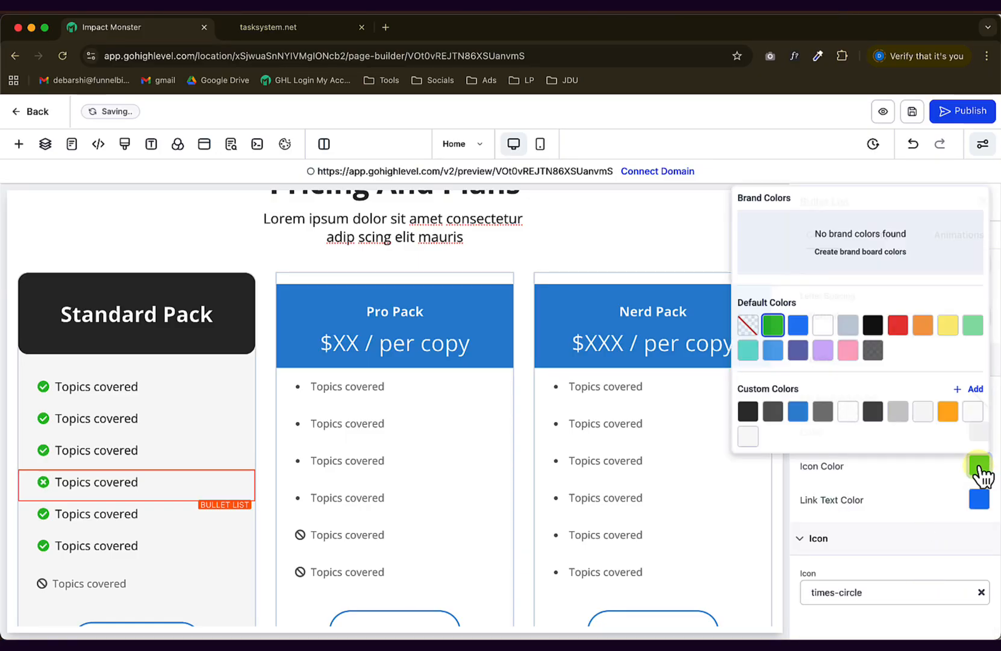
{"action": "left_click", "coordinate": [897, 324]}
Duplicate the red times-circle bullet twice in the Standard Pack card.
{"action": "left_click", "coordinate": [108, 516]}
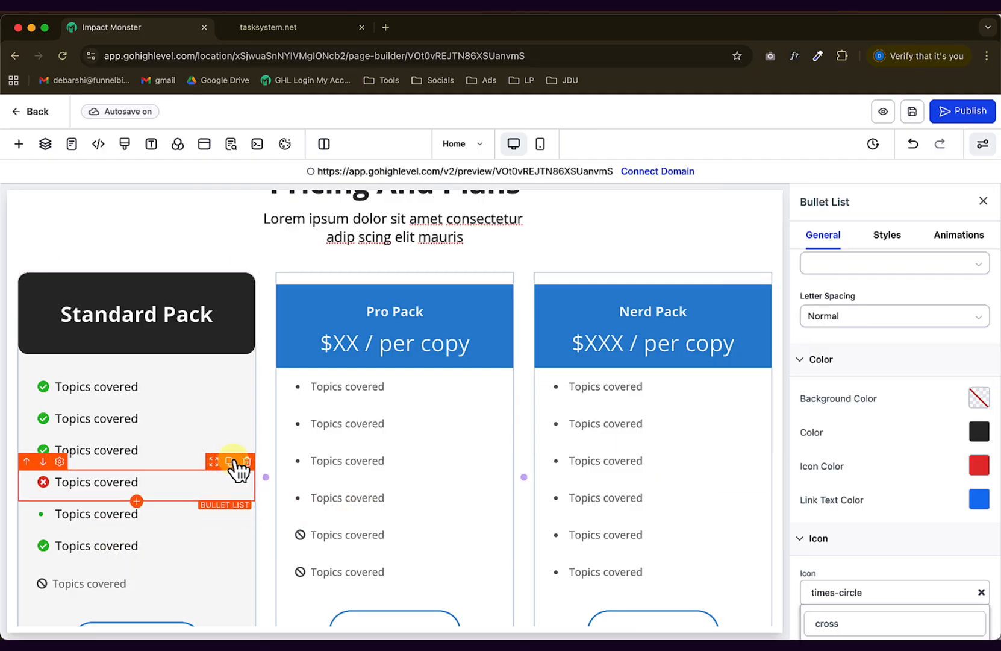
{"action": "left_click", "coordinate": [230, 461]}
{"action": "left_click", "coordinate": [229, 461]}
Delete the three leftover bullets below the red times-circle bullets in the Standard Pack card.
{"action": "left_click", "coordinate": [183, 577]}
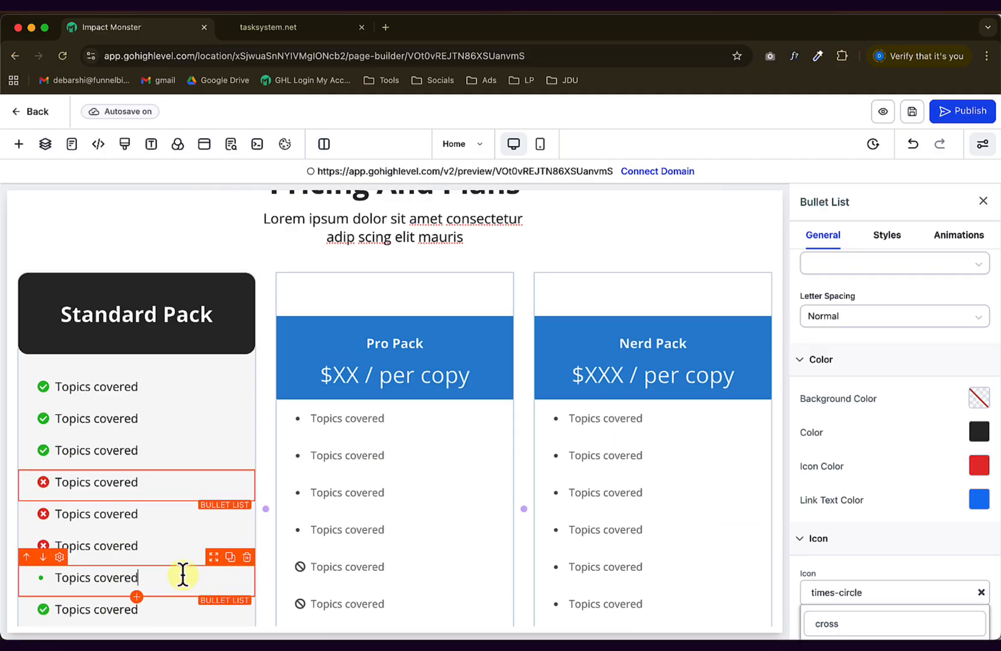
{"action": "left_click", "coordinate": [246, 556]}
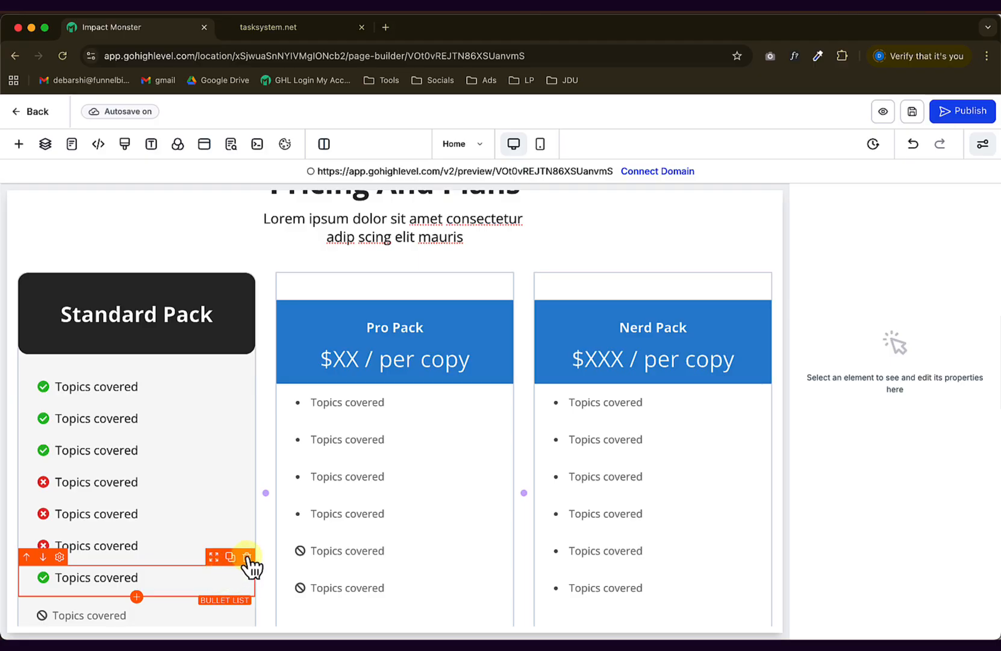
{"action": "left_click", "coordinate": [246, 557]}
{"action": "left_click", "coordinate": [203, 579]}
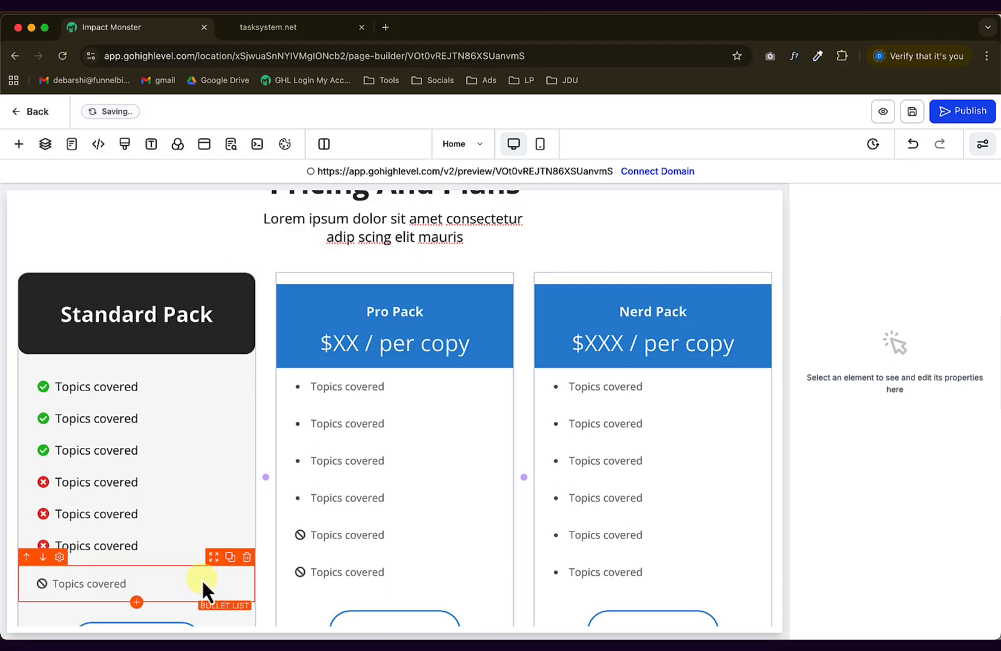
{"action": "left_click", "coordinate": [247, 562]}
Compare the Standard Pack's Buy Now button with the Figma design and set its border radius to 10px.
{"action": "scroll", "coordinate": [245, 557], "scroll_direction": "down", "scroll_amount": 4}
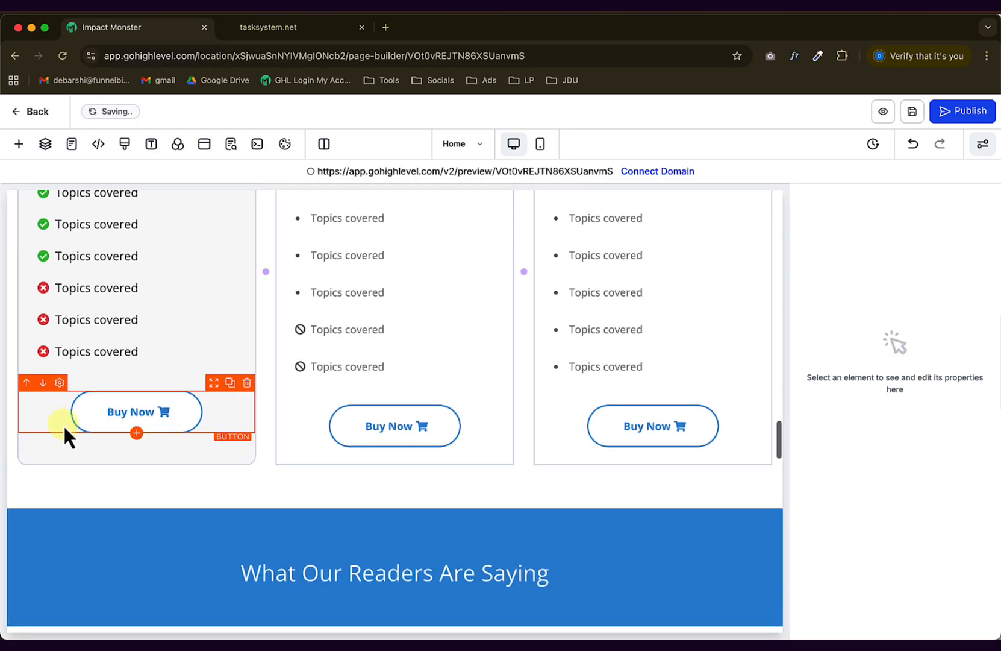
{"action": "left_click", "coordinate": [77, 429]}
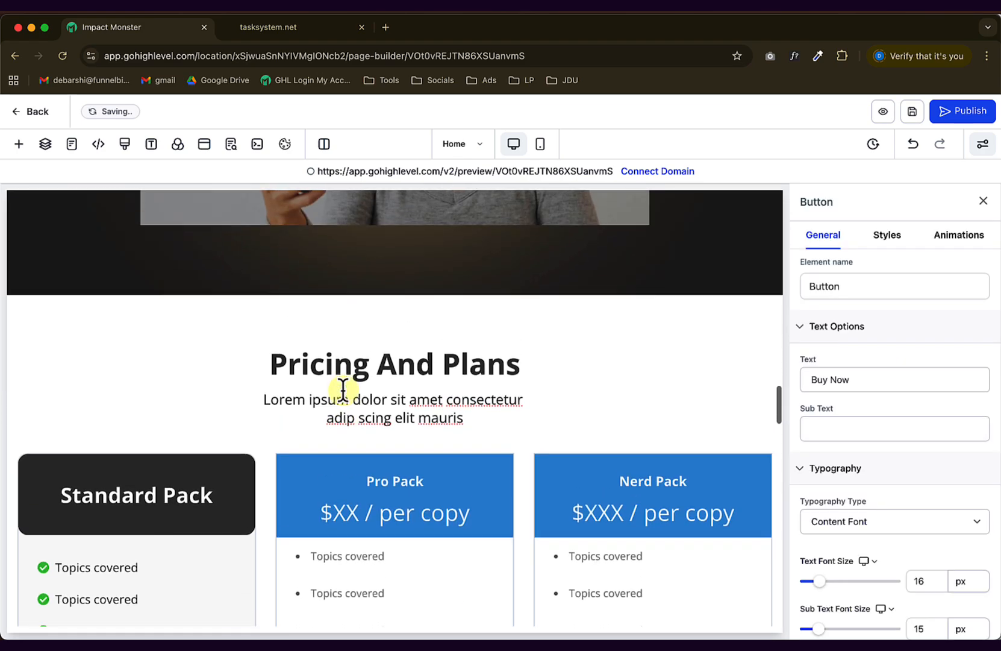
{"action": "scroll", "coordinate": [338, 361], "scroll_direction": "down", "scroll_amount": 4}
{"action": "key", "text": "super+Tab"}
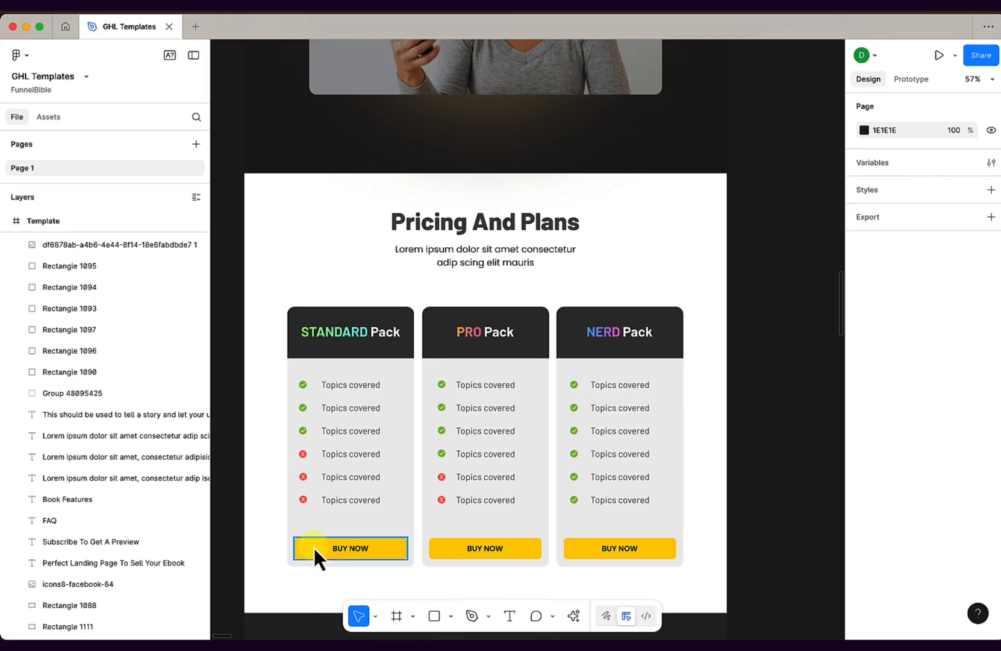
{"action": "key", "text": "super+Tab"}
{"action": "left_click", "coordinate": [124, 495]}
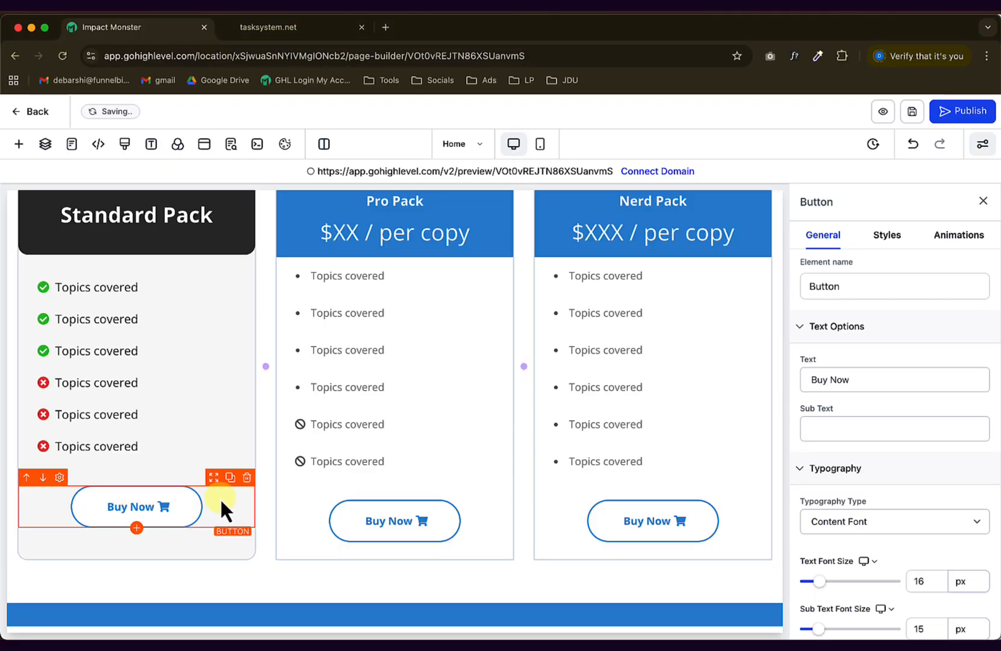
{"action": "left_click", "coordinate": [809, 237]}
{"action": "left_click", "coordinate": [885, 238]}
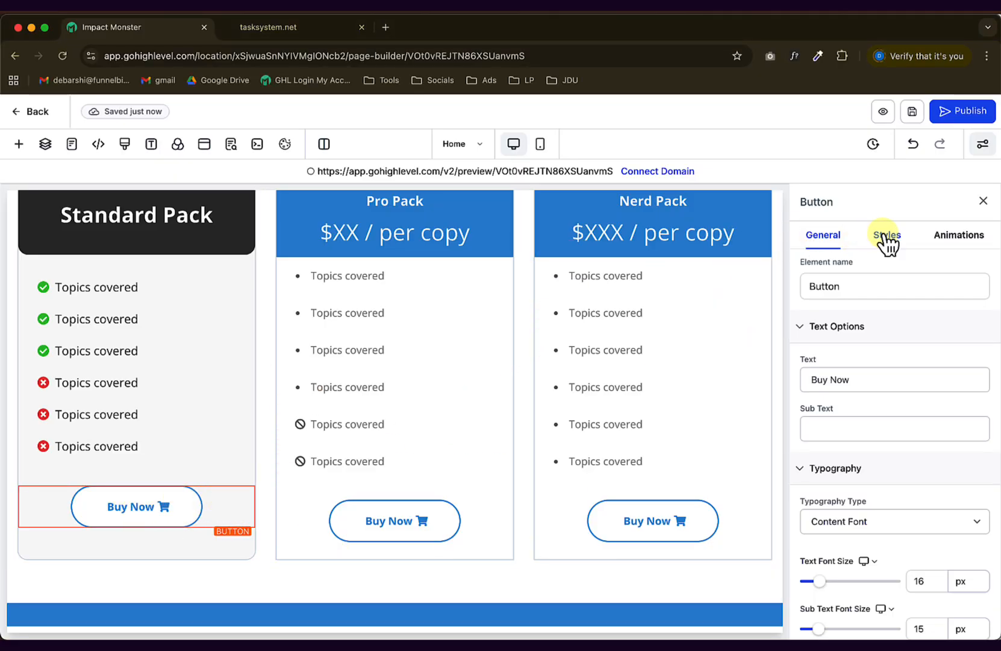
{"action": "scroll", "coordinate": [901, 421], "scroll_direction": "down", "scroll_amount": 2}
{"action": "scroll", "coordinate": [901, 476], "scroll_direction": "down", "scroll_amount": 5}
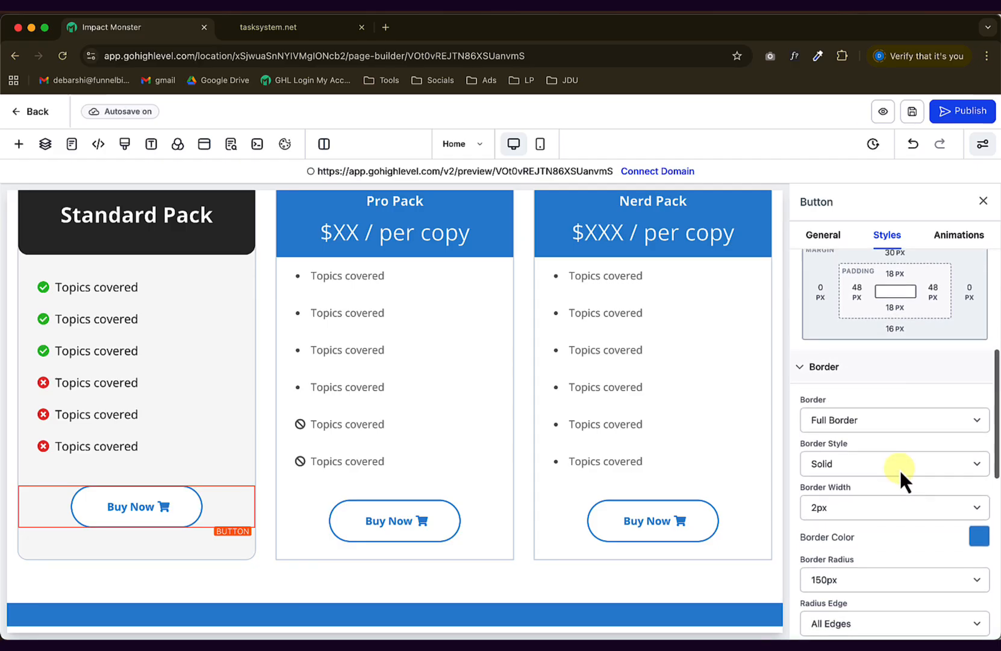
{"action": "scroll", "coordinate": [887, 465], "scroll_direction": "down", "scroll_amount": 1}
{"action": "left_click", "coordinate": [846, 394]}
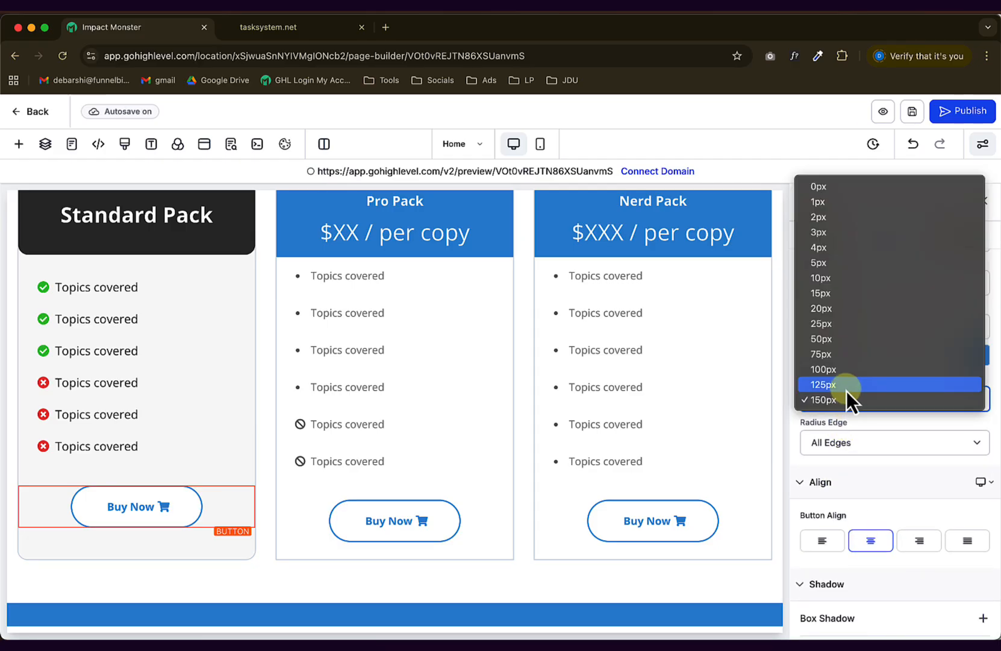
{"action": "left_click", "coordinate": [841, 294]}
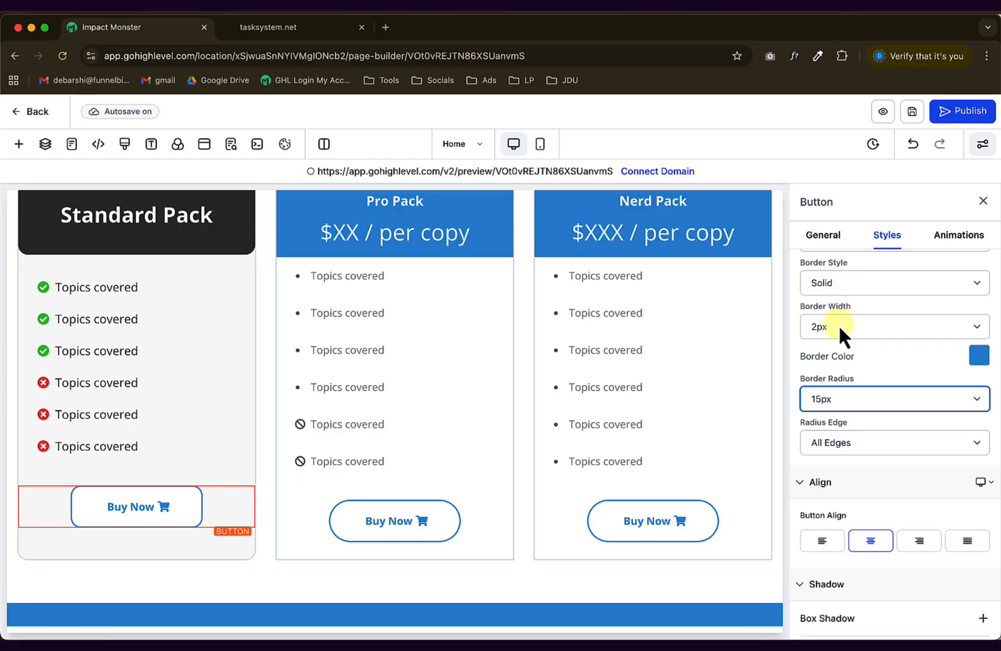
{"action": "left_click", "coordinate": [847, 399]}
{"action": "left_click", "coordinate": [839, 385]}
Remove the trailing shopping-cart icon from the Standard Pack's Buy Now button.
{"action": "left_click", "coordinate": [823, 235]}
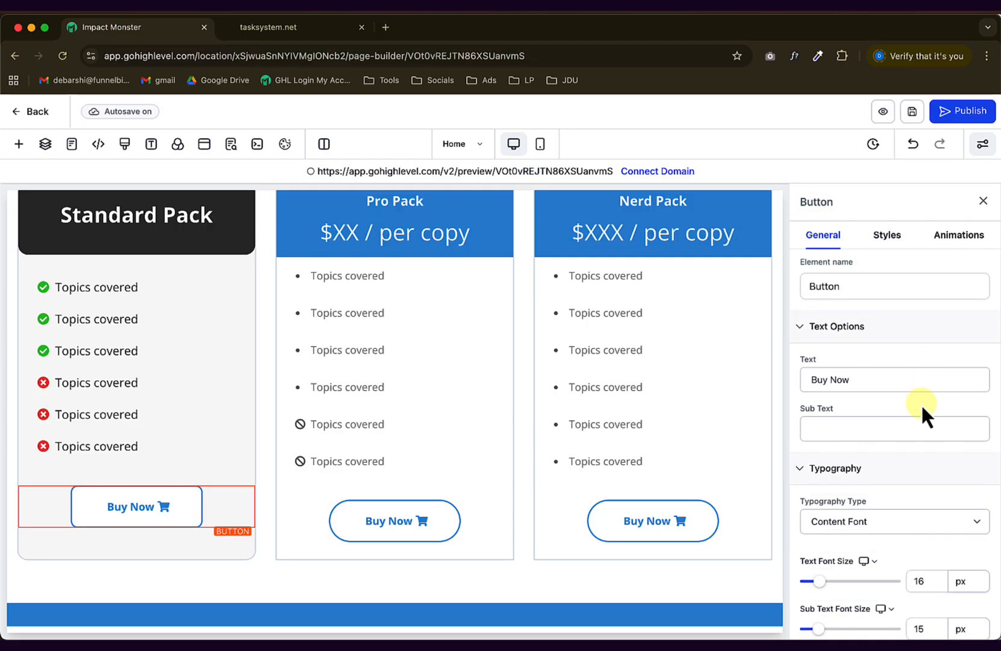
{"action": "scroll", "coordinate": [922, 408], "scroll_direction": "down", "scroll_amount": 5}
{"action": "scroll", "coordinate": [920, 395], "scroll_direction": "down", "scroll_amount": 5}
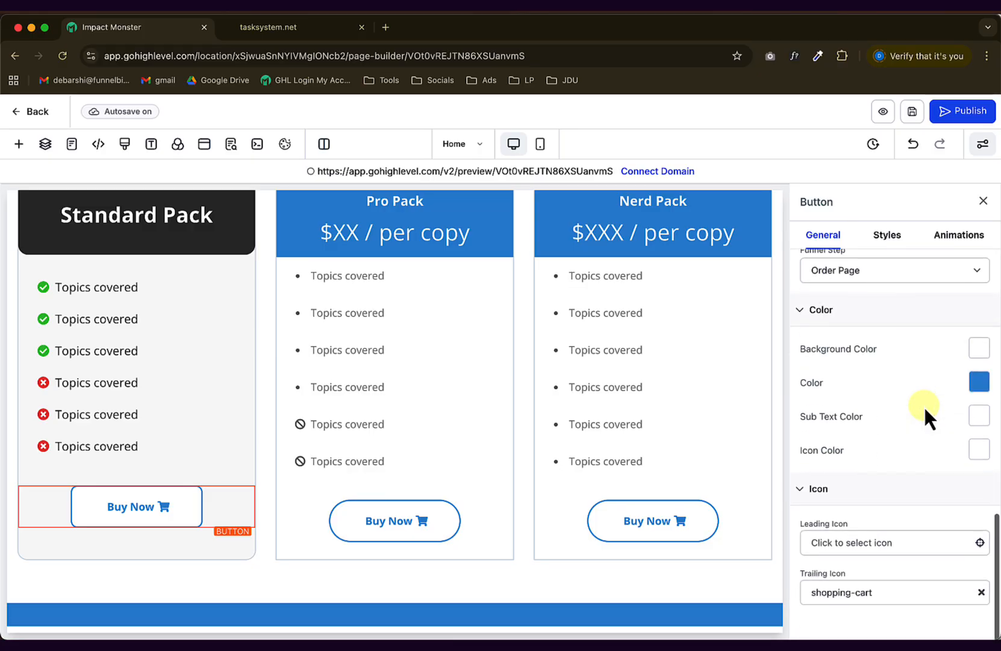
{"action": "left_click", "coordinate": [983, 592]}
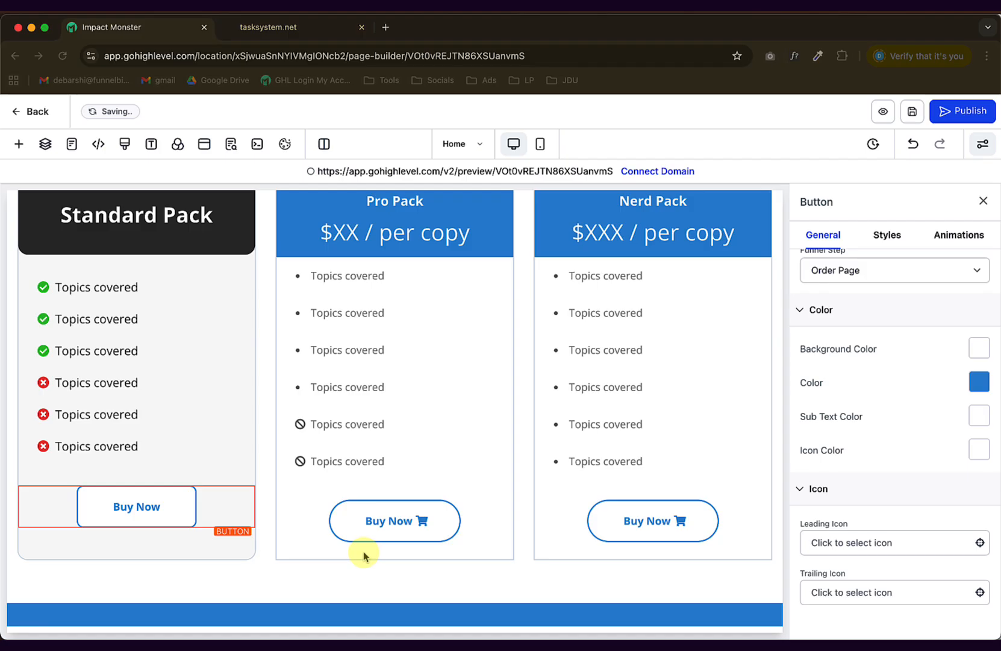
Set the Standard Pack button's text font size to 20 px and its text transform to Uppercase.
{"action": "scroll", "coordinate": [878, 380], "scroll_direction": "up", "scroll_amount": 10}
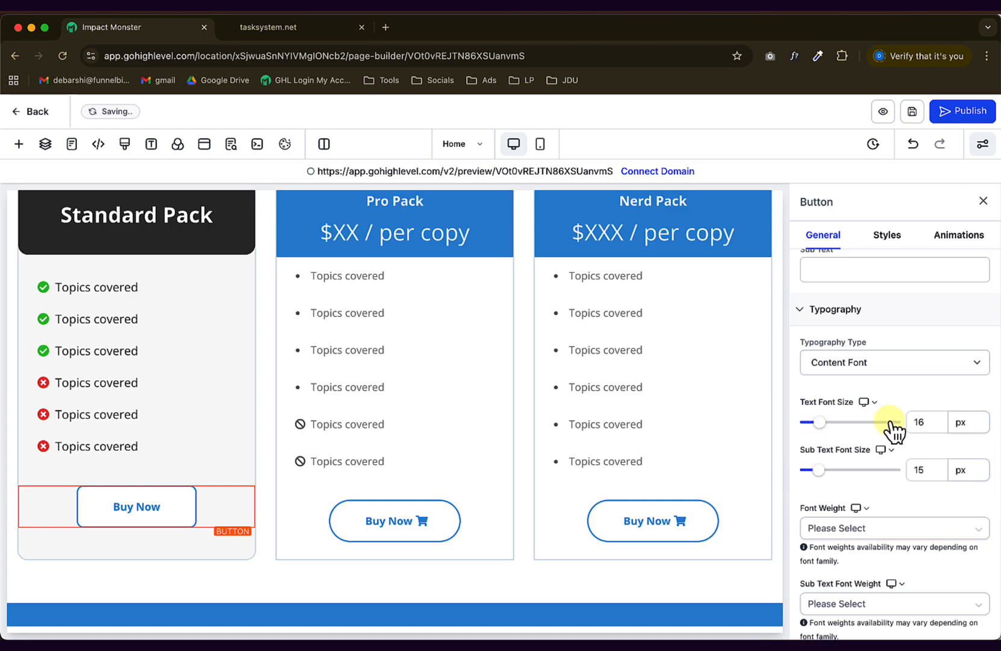
{"action": "left_click", "coordinate": [917, 417]}
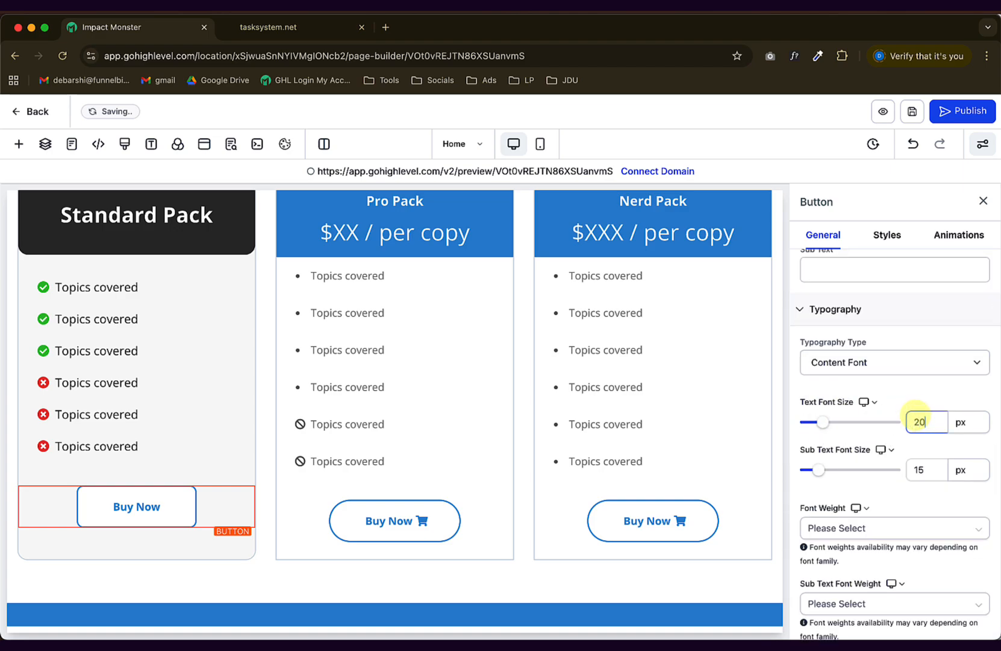
{"action": "type", "text": "20"}
{"action": "scroll", "coordinate": [920, 400], "scroll_direction": "down", "scroll_amount": 10}
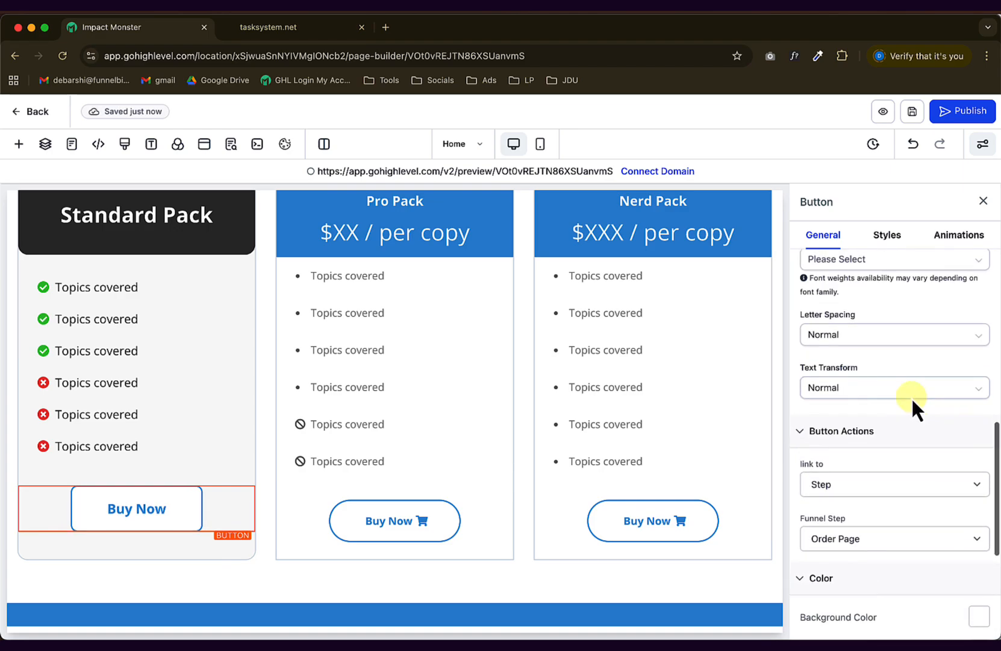
{"action": "left_click", "coordinate": [840, 374]}
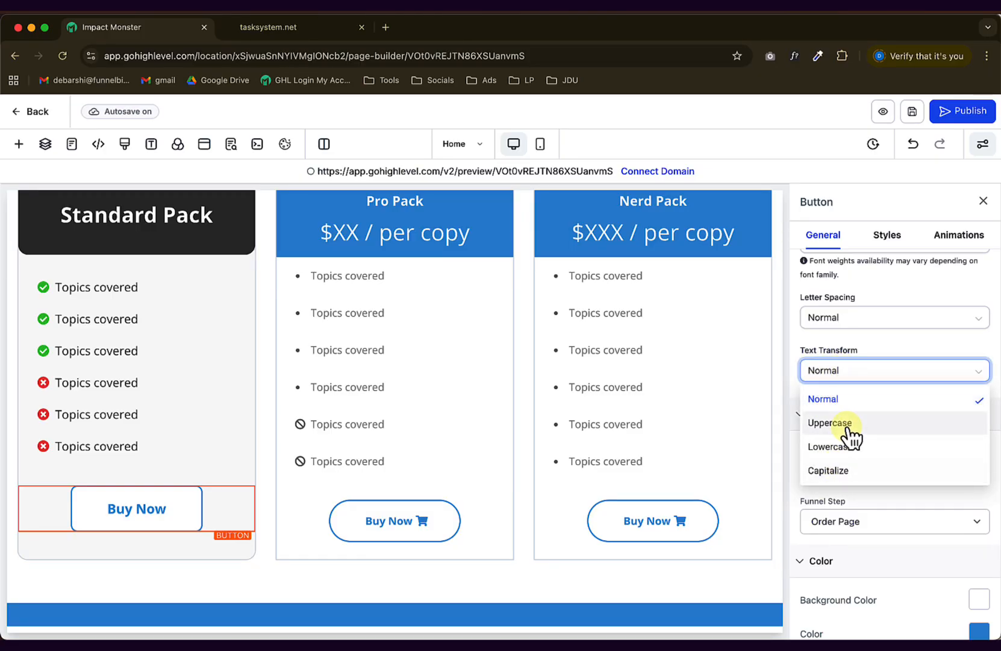
{"action": "left_click", "coordinate": [832, 421]}
Set the Standard Pack button's top and bottom padding to 10 px.
{"action": "left_click", "coordinate": [885, 235]}
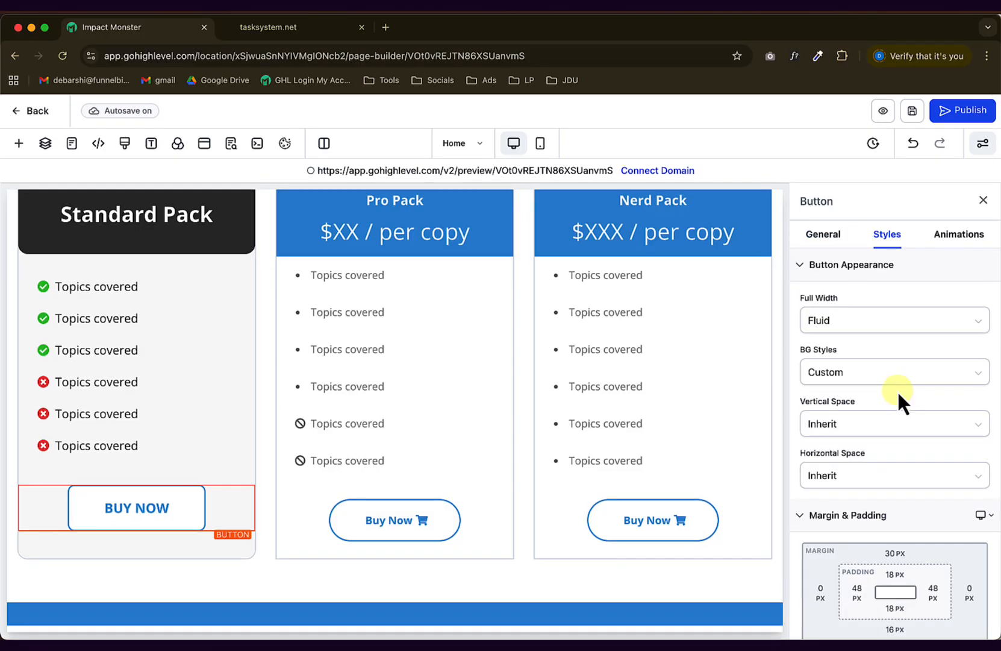
{"action": "scroll", "coordinate": [901, 503], "scroll_direction": "down", "scroll_amount": 5}
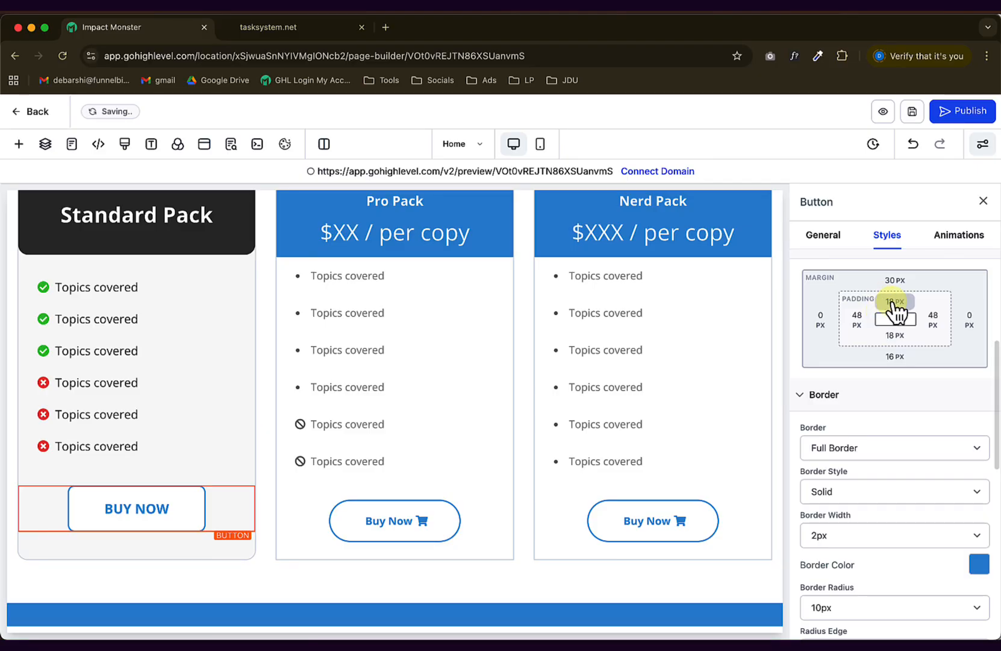
{"action": "left_click", "coordinate": [890, 302]}
{"action": "left_click", "coordinate": [869, 363]}
{"action": "left_click", "coordinate": [894, 335]}
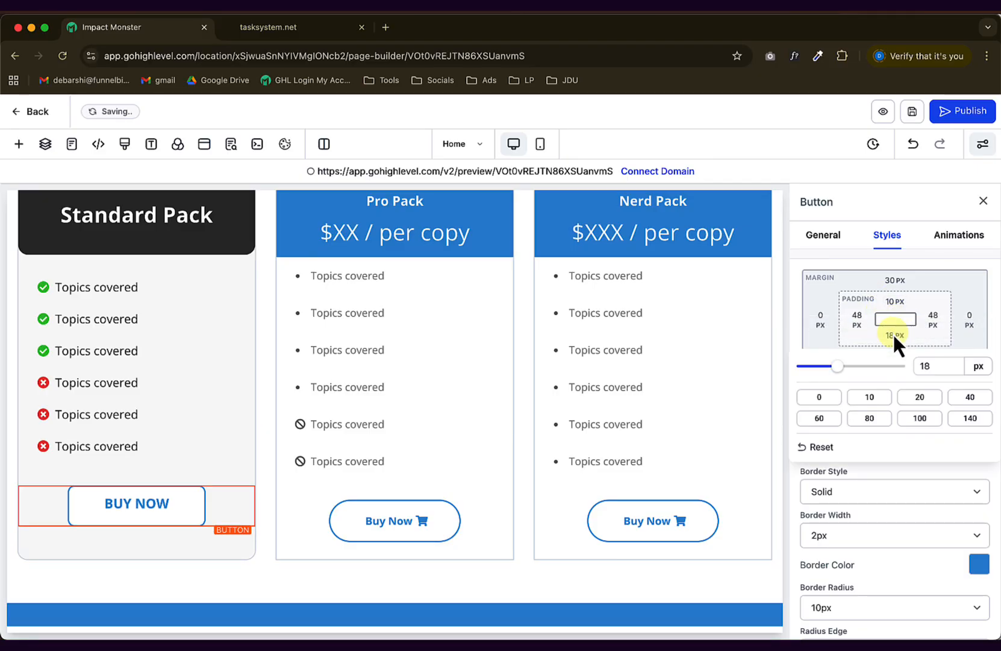
{"action": "left_click", "coordinate": [870, 398]}
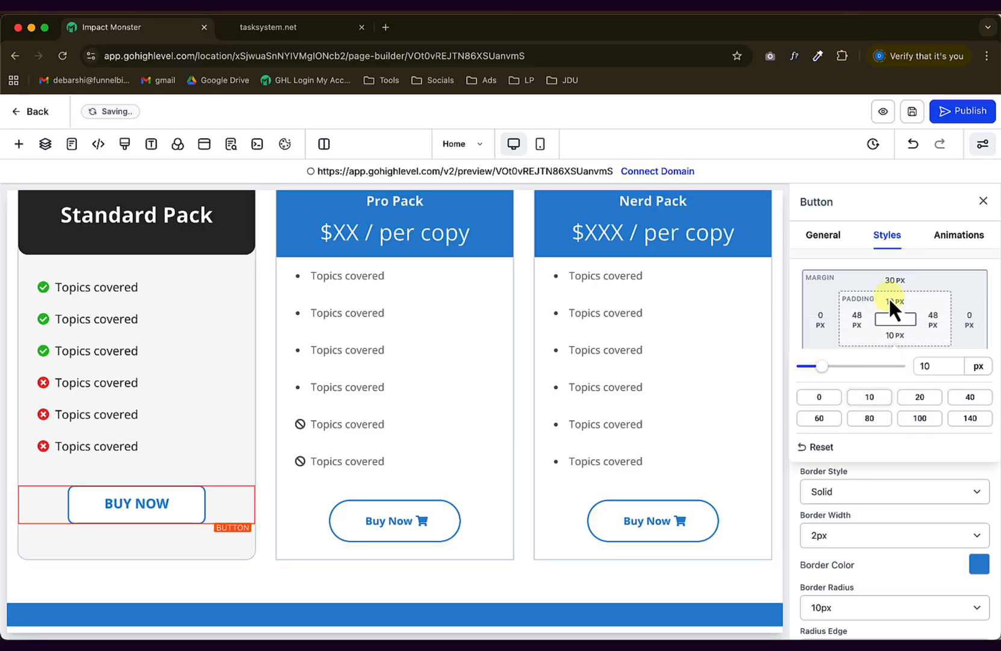
Set the Standard Pack button's left and right padding to 100 px.
{"action": "left_click", "coordinate": [858, 317]}
{"action": "left_click", "coordinate": [858, 318]}
{"action": "left_click", "coordinate": [932, 386]}
{"action": "scroll", "coordinate": [957, 439], "scroll_direction": "up", "scroll_amount": 1}
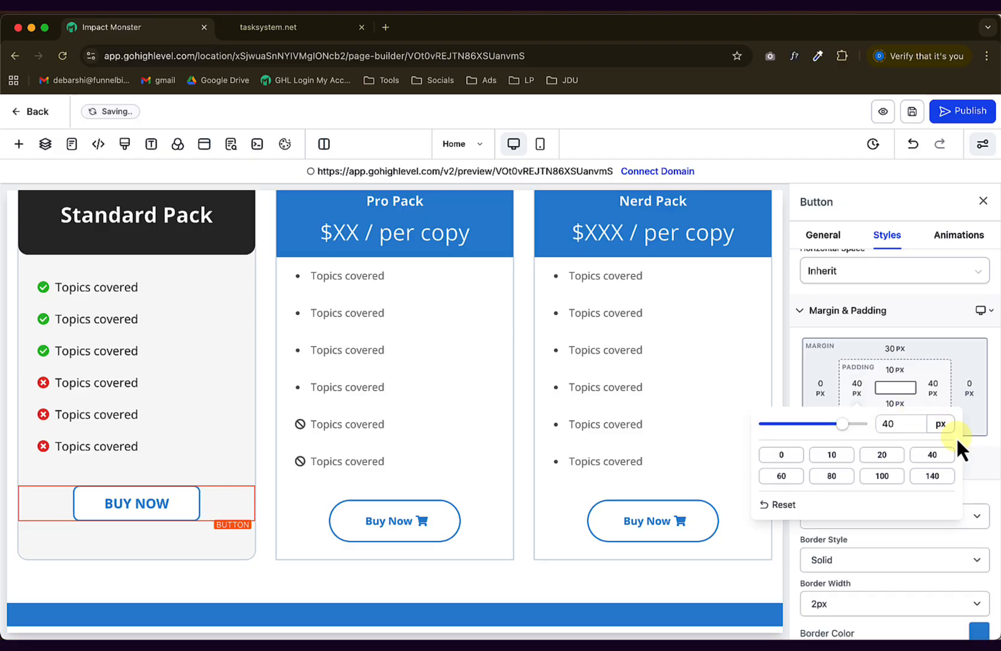
{"action": "left_click", "coordinate": [882, 476]}
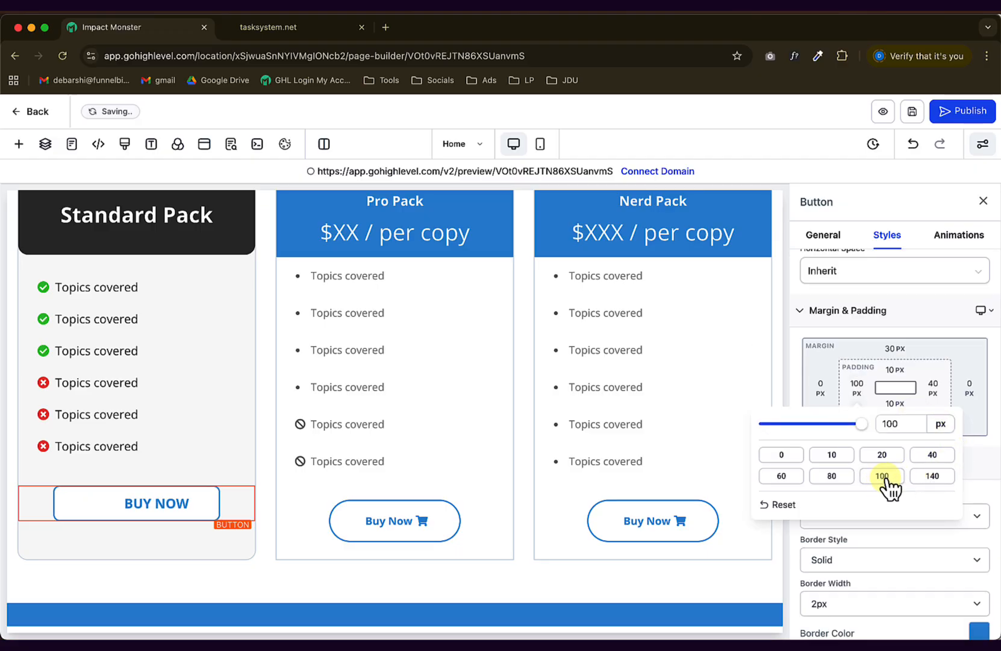
{"action": "left_click", "coordinate": [934, 384]}
{"action": "left_click", "coordinate": [934, 383]}
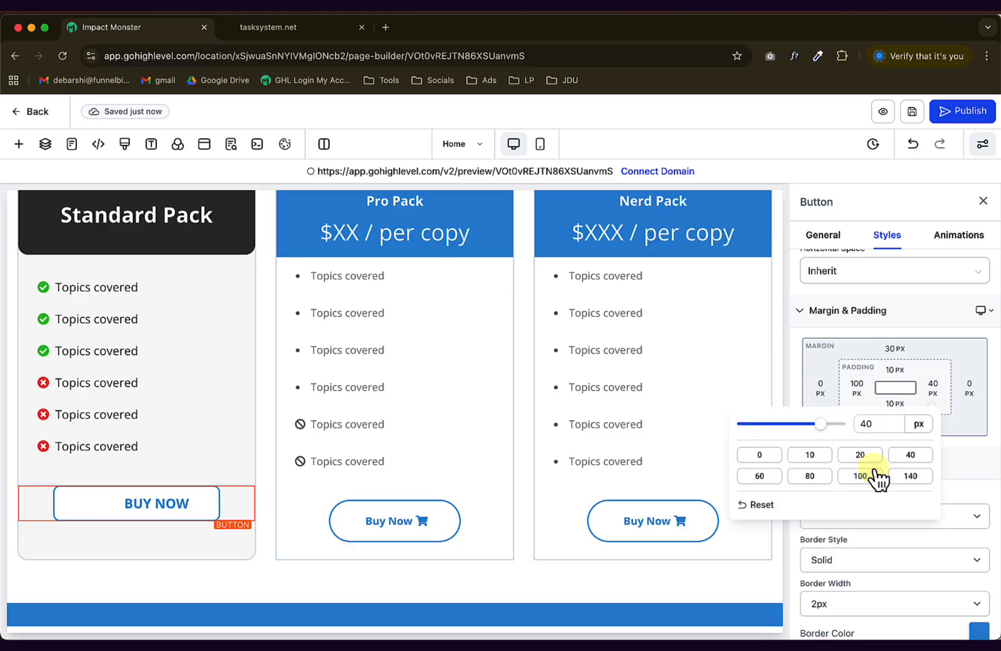
{"action": "left_click", "coordinate": [861, 477]}
{"action": "left_click", "coordinate": [196, 492]}
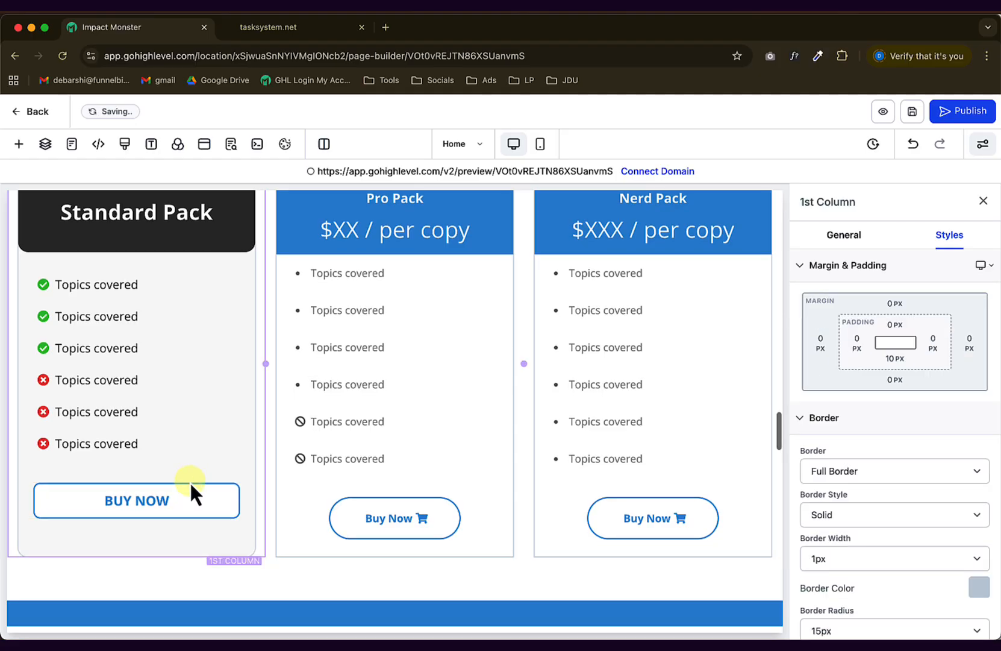
Change the Standard Pack button's text color to the near-black custom color.
{"action": "left_click", "coordinate": [201, 496]}
{"action": "left_click", "coordinate": [829, 245]}
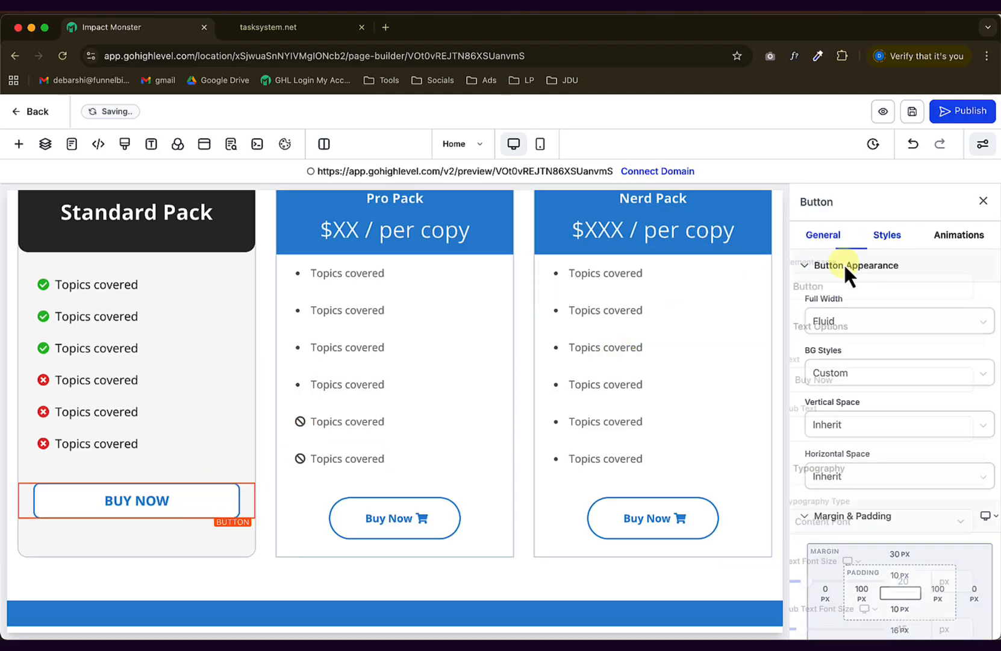
{"action": "scroll", "coordinate": [893, 473], "scroll_direction": "down", "scroll_amount": 8}
{"action": "scroll", "coordinate": [893, 467], "scroll_direction": "down", "scroll_amount": 6}
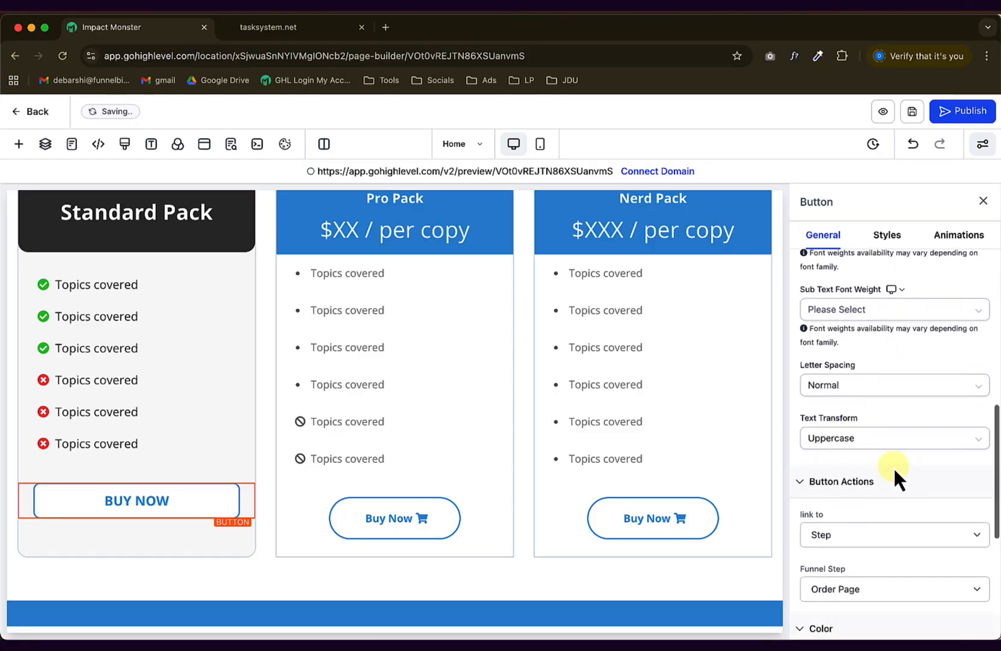
{"action": "left_click", "coordinate": [979, 381]}
{"action": "left_click", "coordinate": [747, 327]}
{"action": "scroll", "coordinate": [893, 447], "scroll_direction": "up", "scroll_amount": 1}
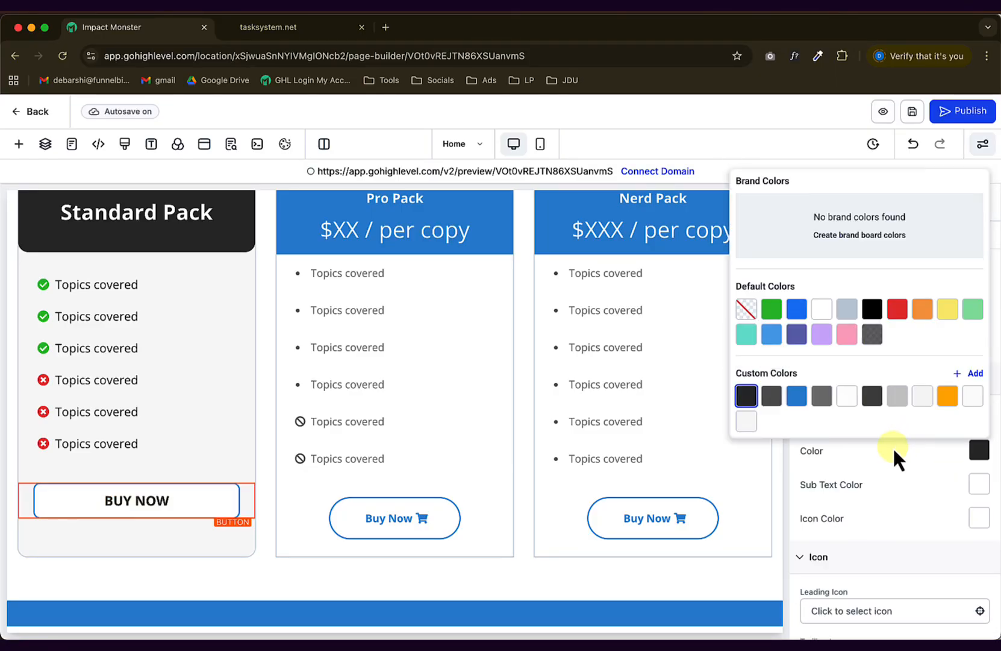
{"action": "left_click", "coordinate": [893, 446]}
Fill the Standard Pack button's background with the orange custom color, My Custom Color 23.
{"action": "left_click", "coordinate": [979, 416]}
{"action": "left_click", "coordinate": [948, 361]}
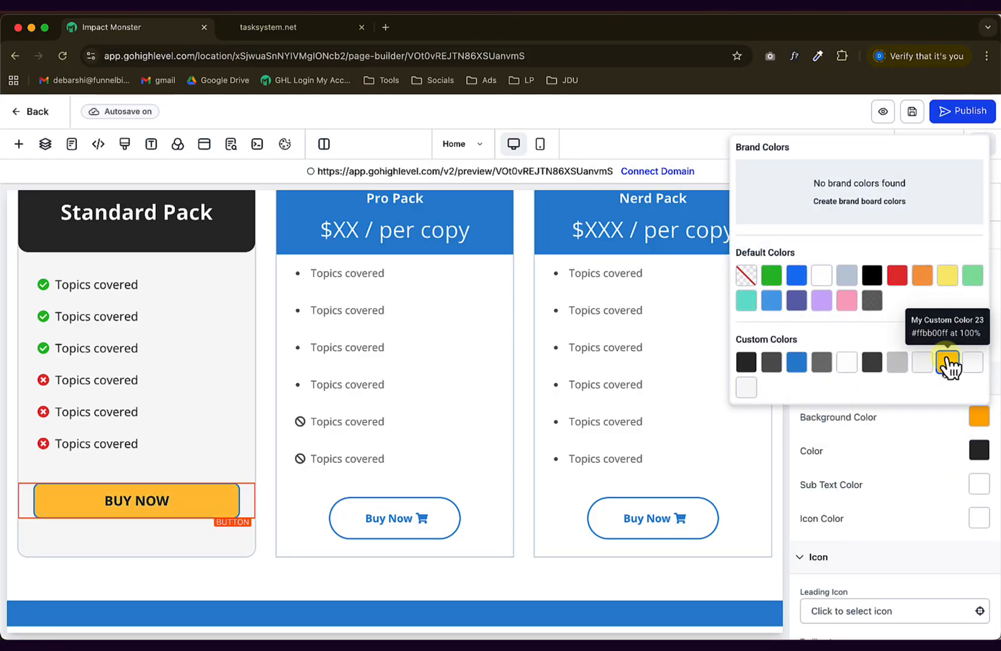
{"action": "left_click", "coordinate": [903, 435]}
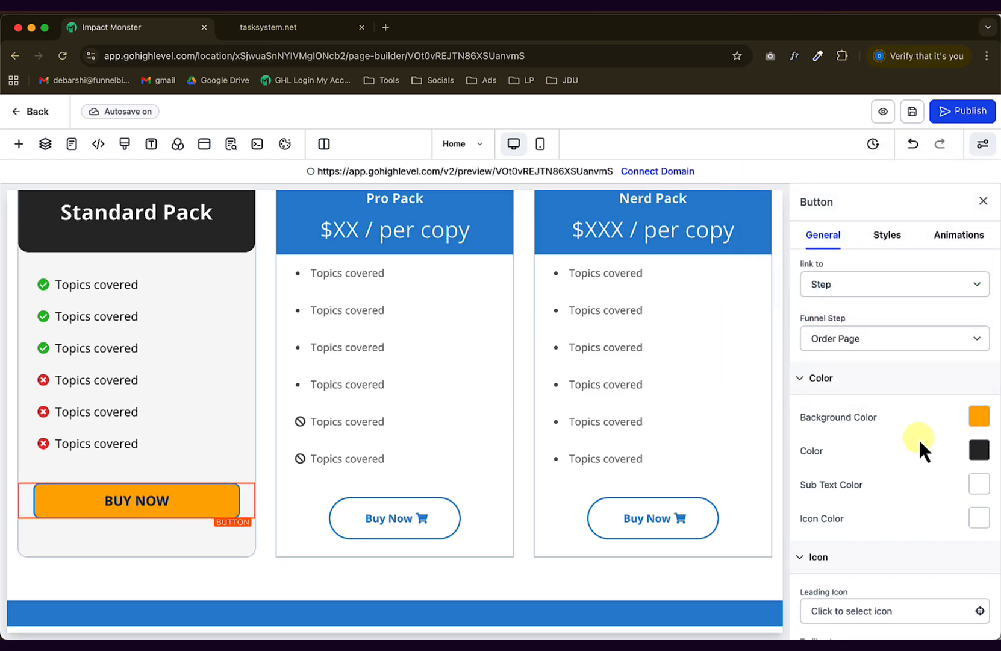
Set the Standard Pack button's border width to 1px and its border color to the orange My Custom Color 23.
{"action": "left_click", "coordinate": [888, 241]}
{"action": "scroll", "coordinate": [937, 431], "scroll_direction": "down", "scroll_amount": 8}
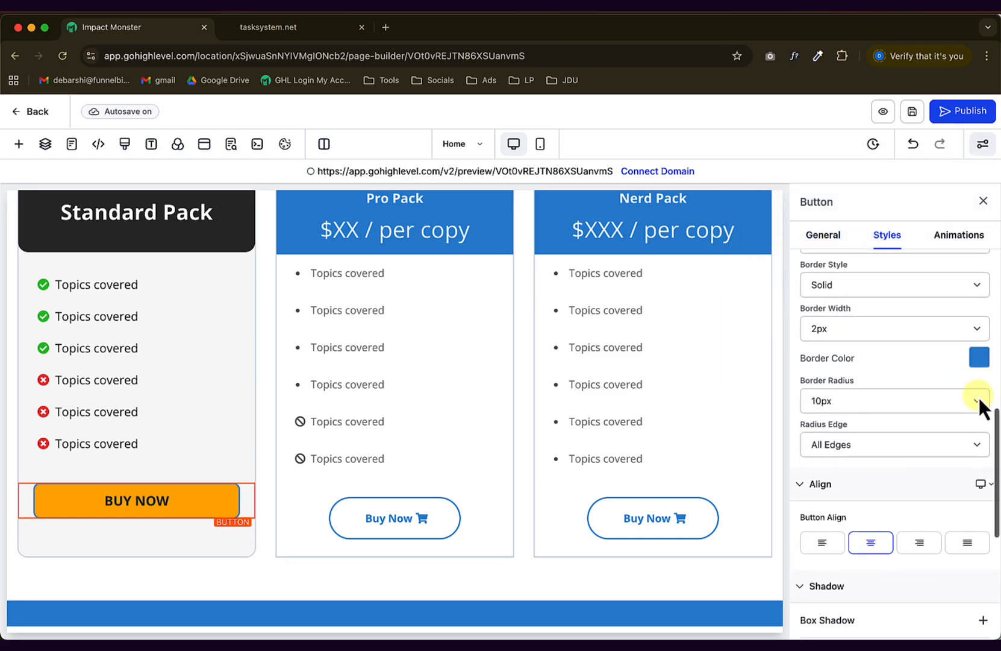
{"action": "left_click", "coordinate": [895, 328]}
{"action": "left_click", "coordinate": [871, 314]}
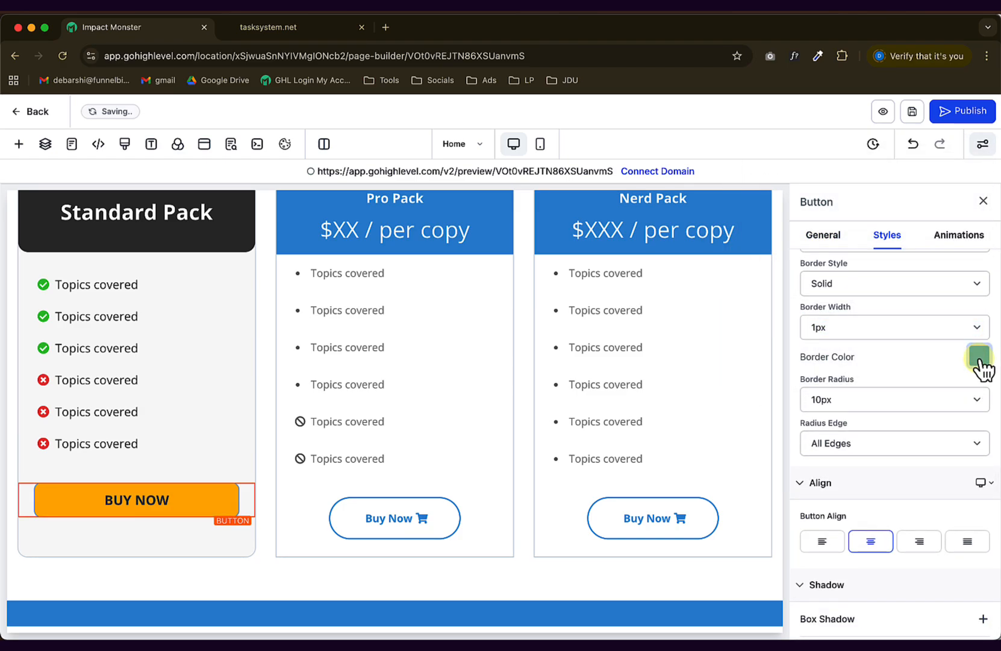
{"action": "left_click", "coordinate": [980, 357]}
{"action": "left_click", "coordinate": [948, 596]}
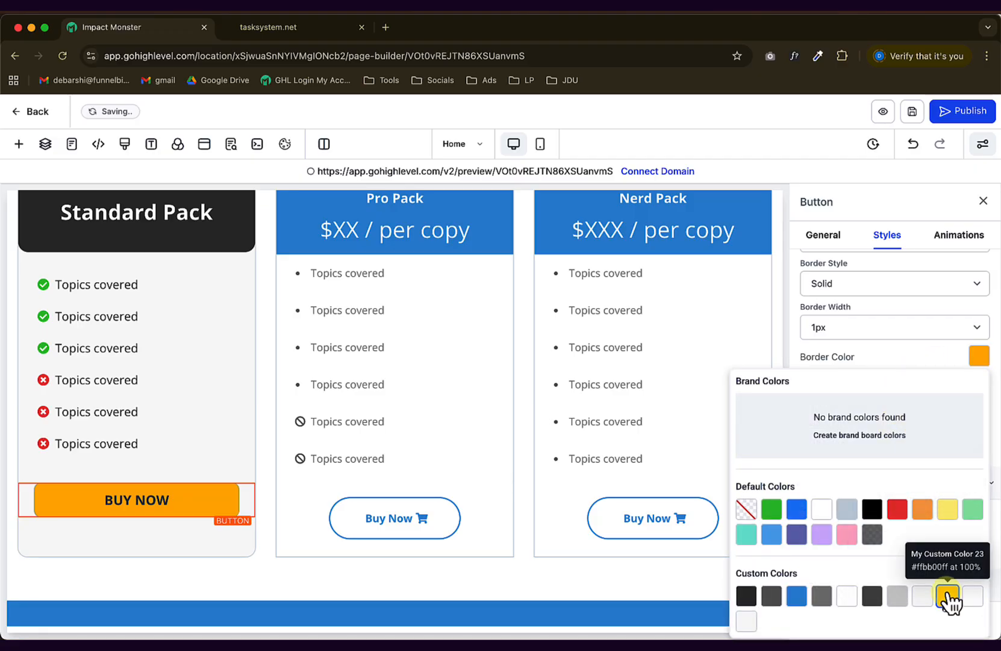
{"action": "left_click", "coordinate": [208, 533]}
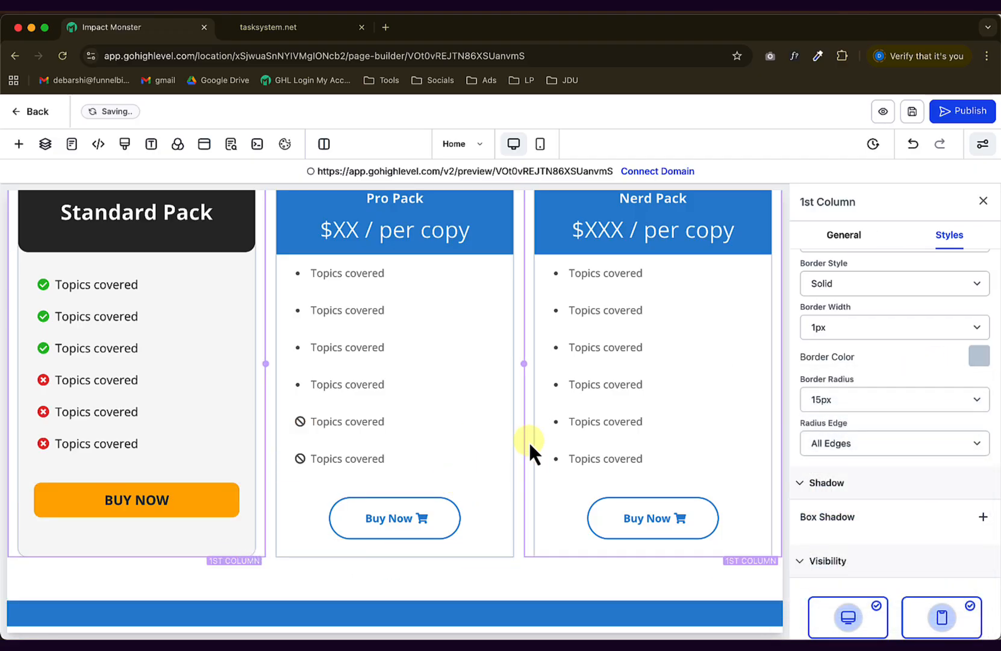
Compare the Standard Pack card with the Figma design and make its column border color transparent.
{"action": "scroll", "coordinate": [536, 439], "scroll_direction": "up", "scroll_amount": 2}
{"action": "key", "text": "super+Tab"}
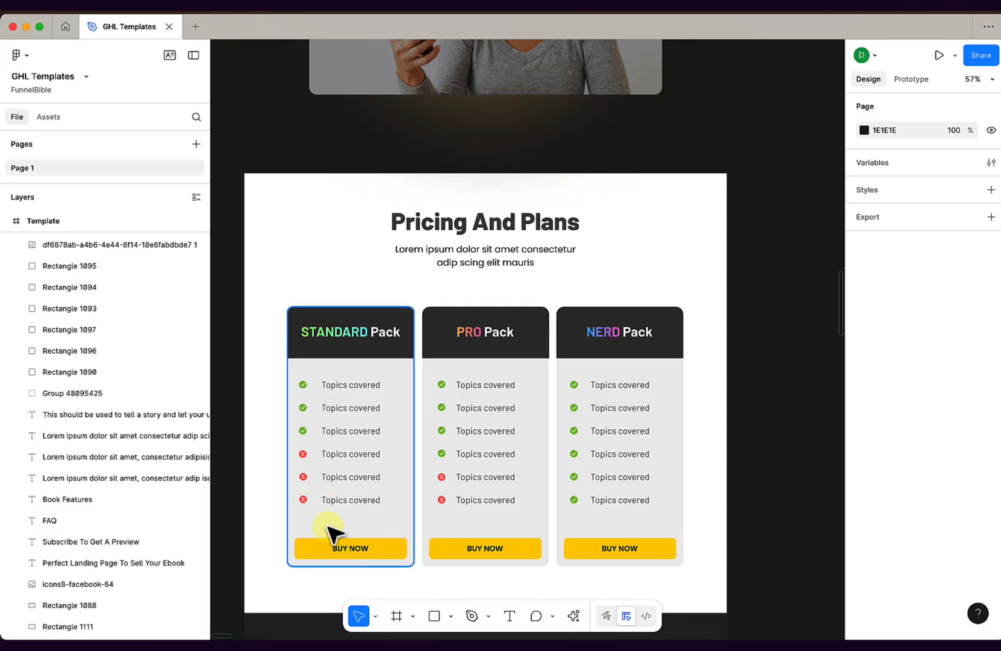
{"action": "key", "text": "super+Tab"}
{"action": "scroll", "coordinate": [174, 480], "scroll_direction": "down", "scroll_amount": 5}
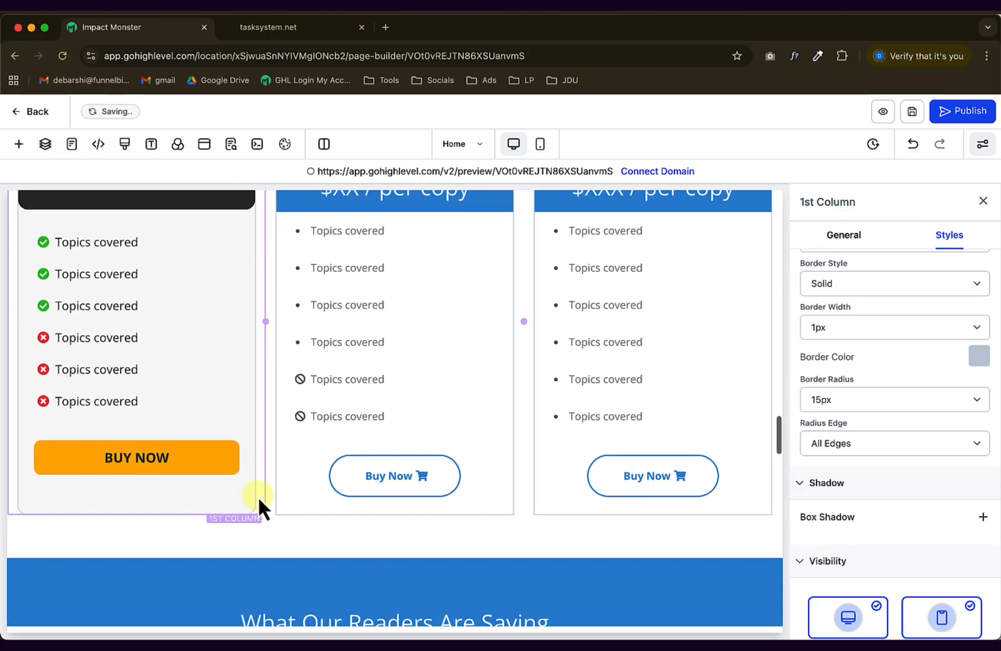
{"action": "scroll", "coordinate": [258, 496], "scroll_direction": "up", "scroll_amount": 2}
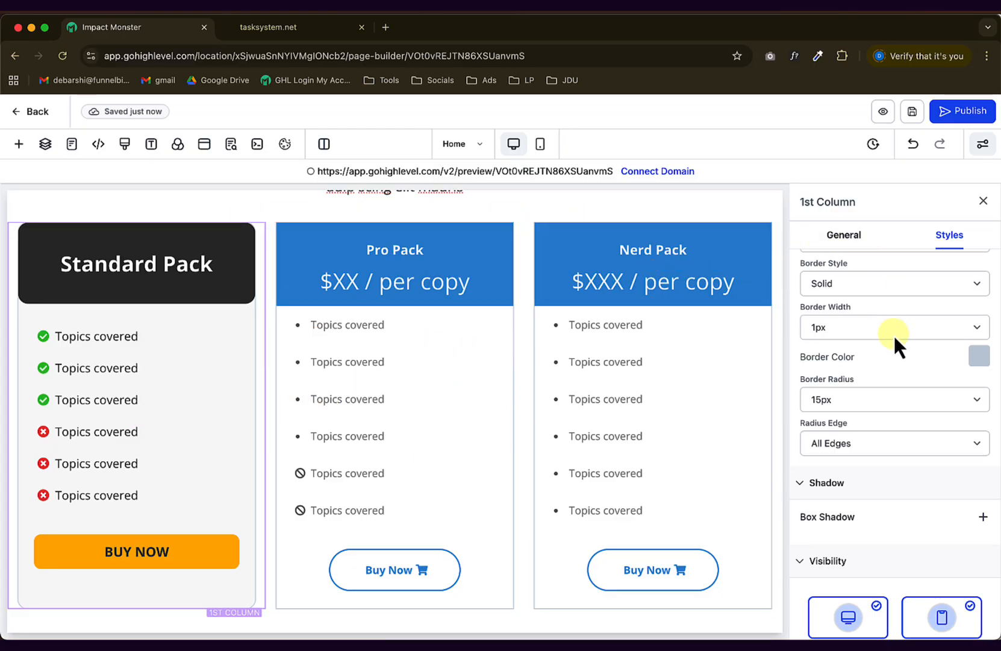
{"action": "left_click", "coordinate": [979, 357]}
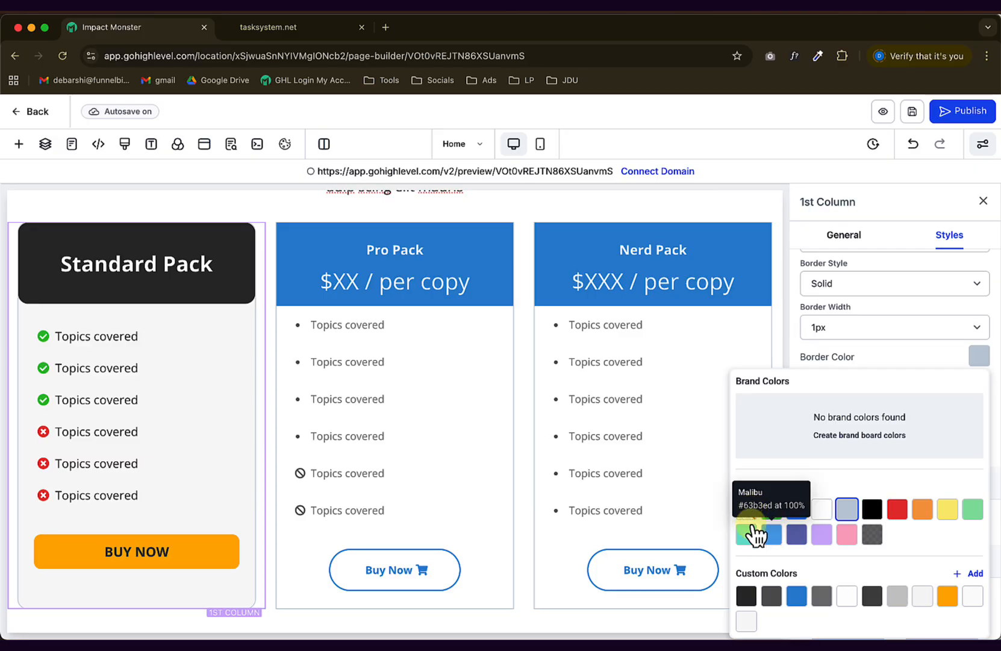
{"action": "left_click", "coordinate": [746, 508]}
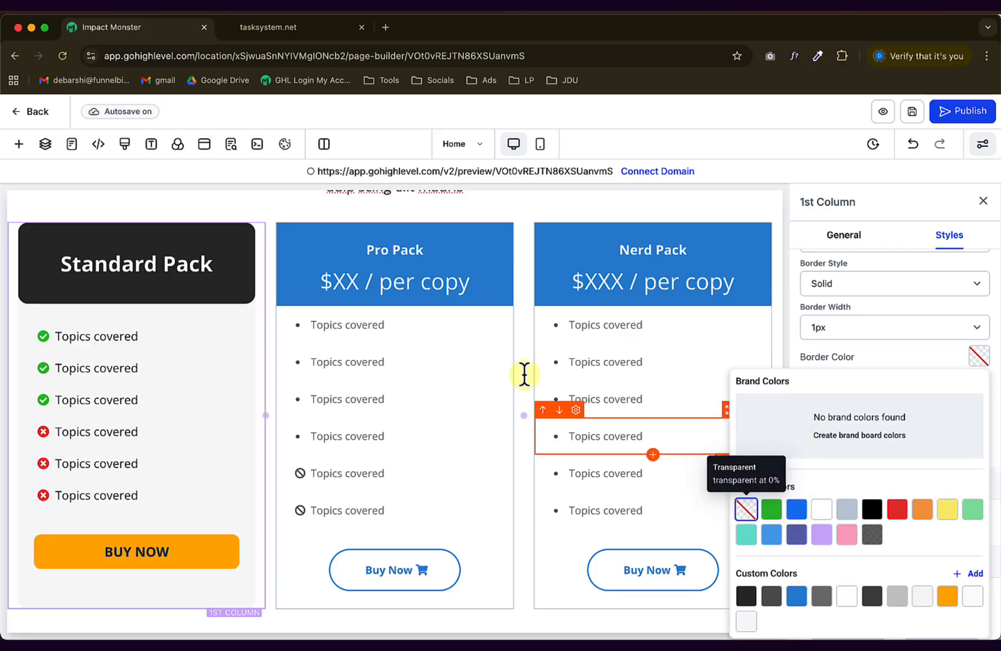
{"action": "left_click", "coordinate": [223, 208]}
{"action": "left_click", "coordinate": [984, 201]}
Examine the restyled Standard Pack card, including its header corners, against the Figma pricing section.
{"action": "scroll", "coordinate": [895, 320], "scroll_direction": "down", "scroll_amount": 1}
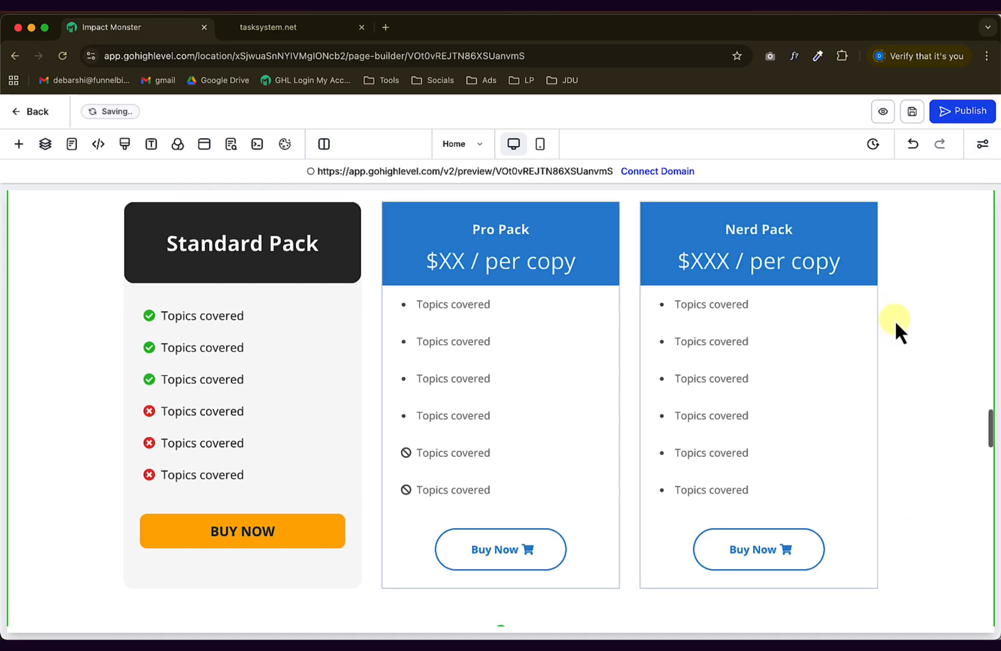
{"action": "scroll", "coordinate": [895, 319], "scroll_direction": "down", "scroll_amount": 2}
{"action": "scroll", "coordinate": [895, 319], "scroll_direction": "up", "scroll_amount": 4}
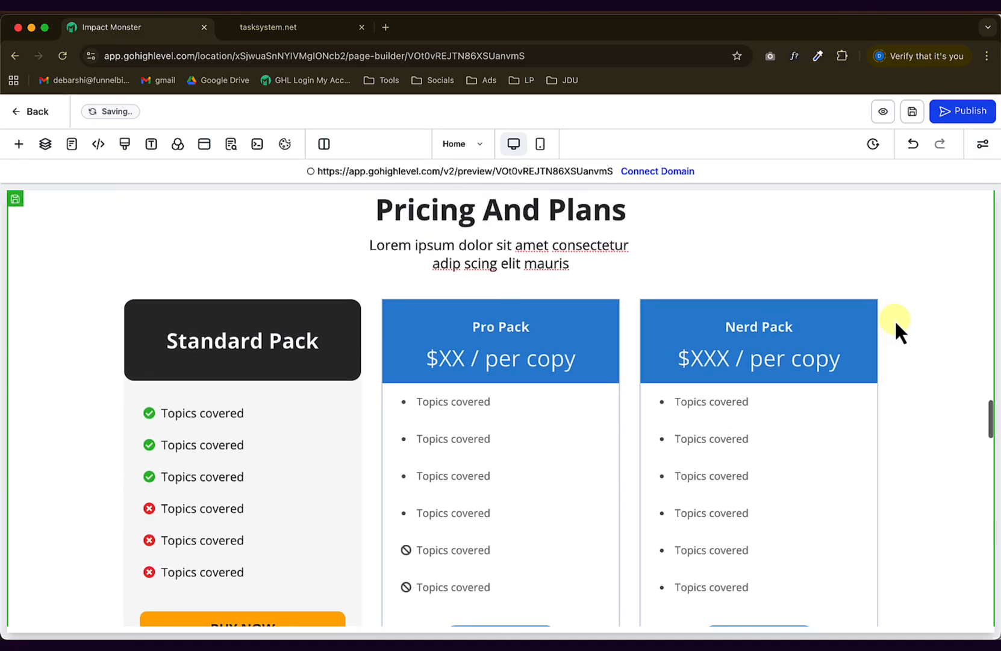
{"action": "key", "text": "super+Tab"}
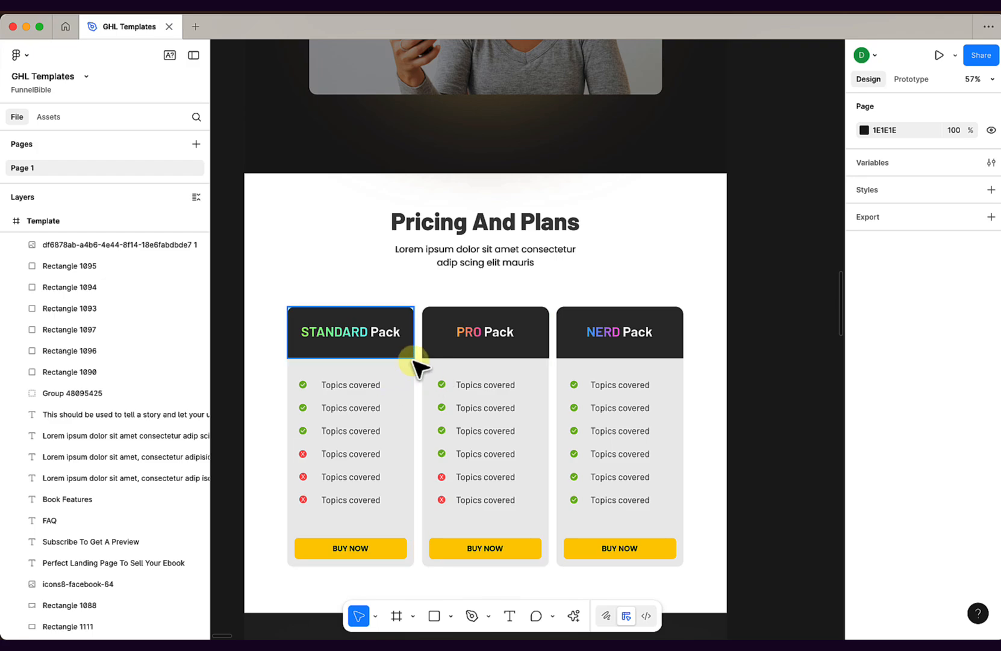
{"action": "key", "text": "super+Tab"}
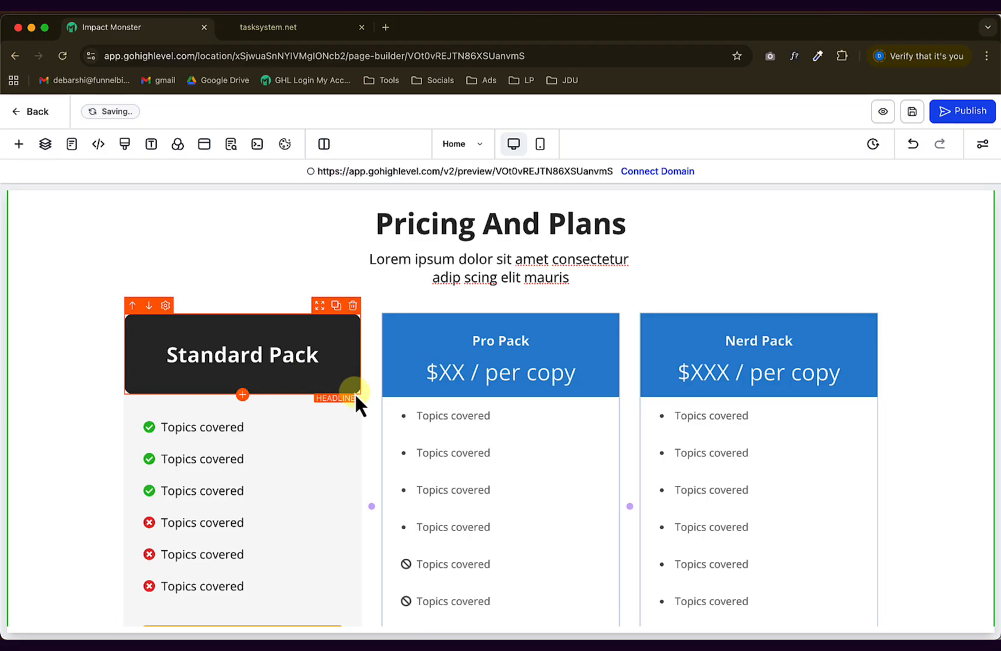
{"action": "left_click", "coordinate": [74, 289]}
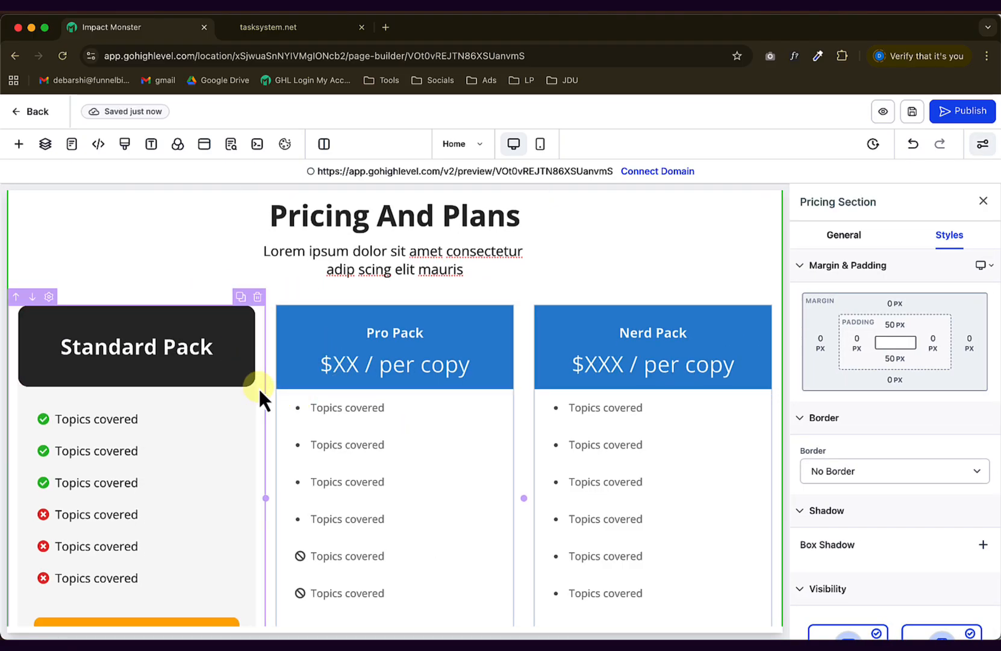
{"action": "scroll", "coordinate": [390, 329], "scroll_direction": "down", "scroll_amount": 3}
{"action": "scroll", "coordinate": [389, 330], "scroll_direction": "down", "scroll_amount": 1}
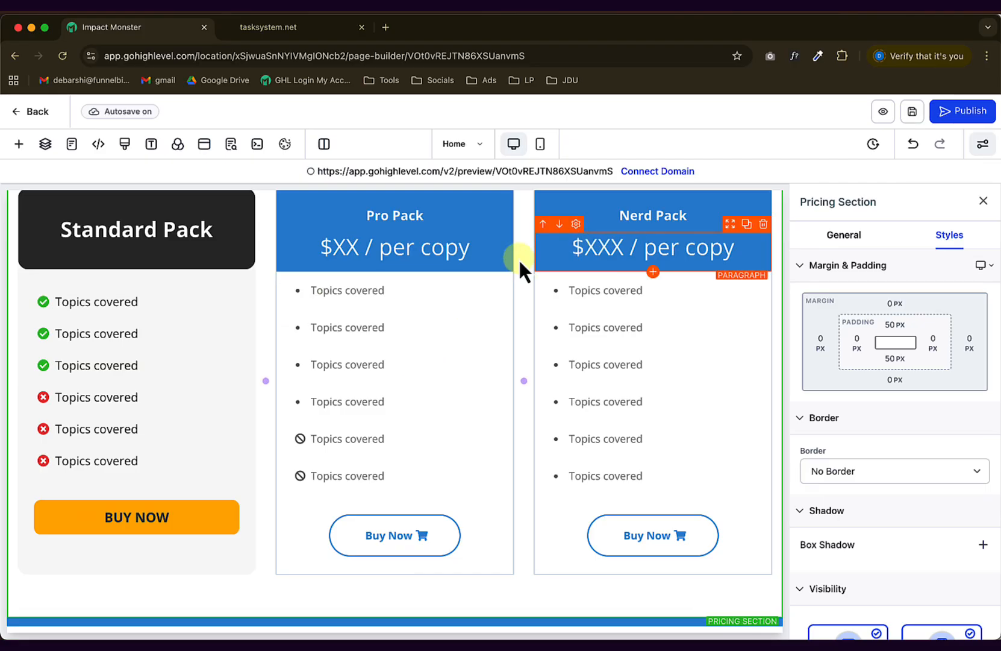
{"action": "left_click", "coordinate": [984, 201]}
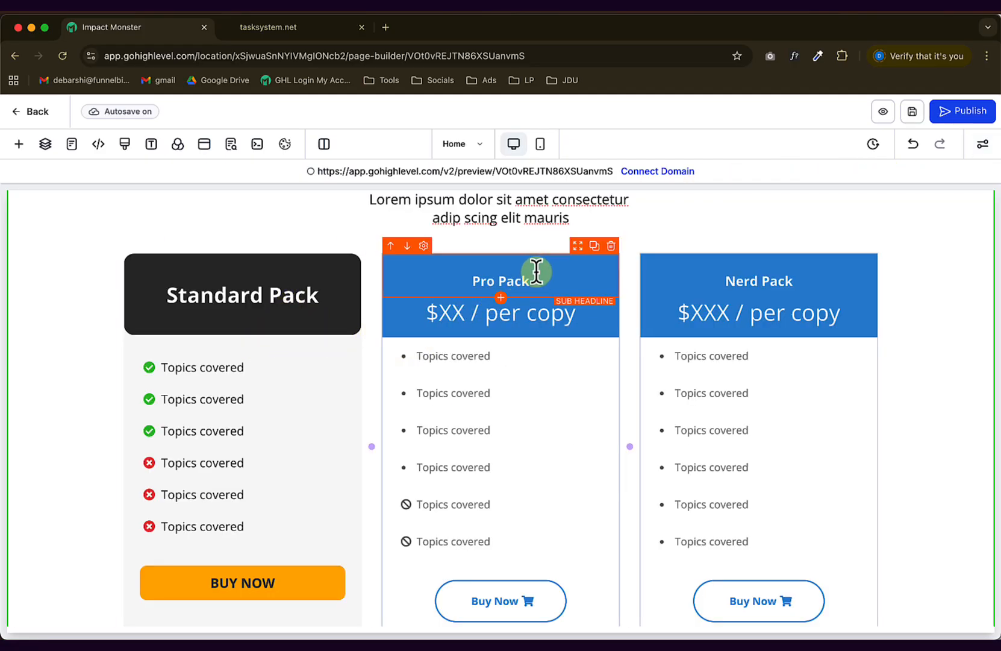
Delete the Pro Pack column's title and its price text.
{"action": "left_click", "coordinate": [584, 273]}
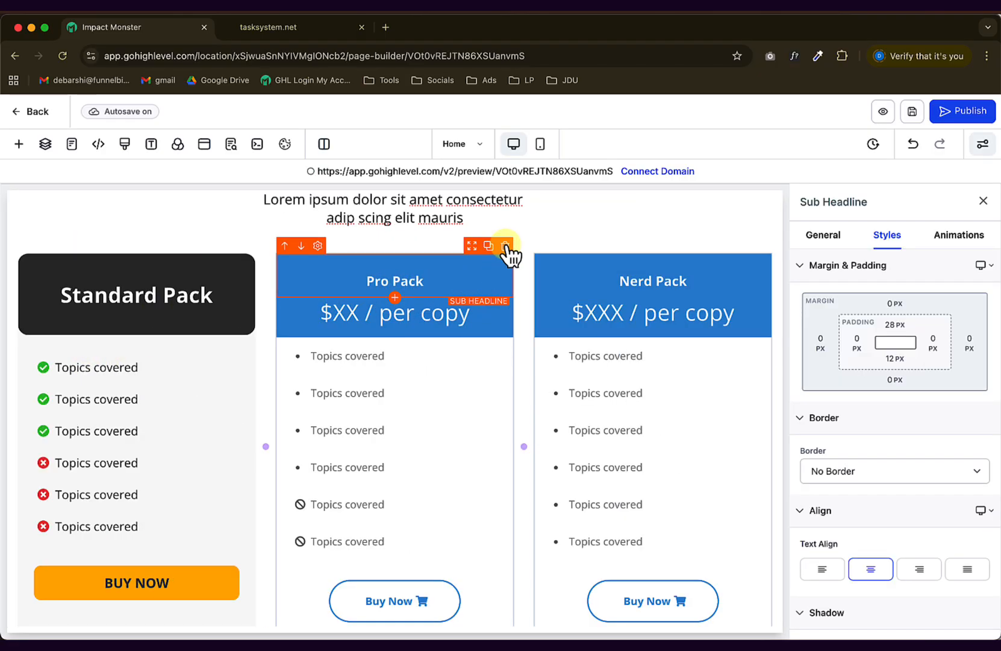
{"action": "left_click", "coordinate": [506, 246]}
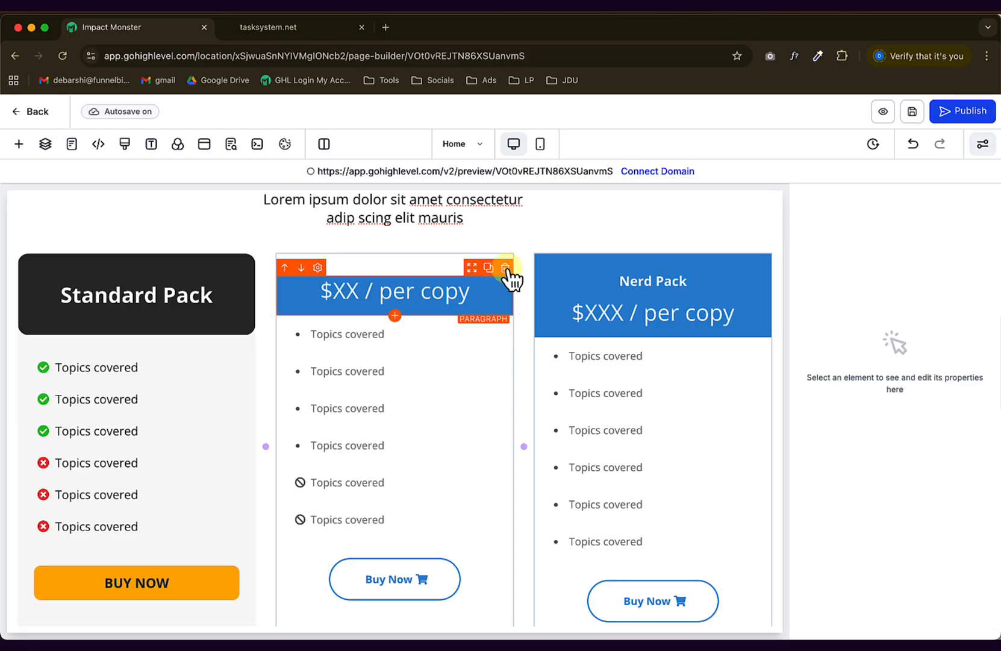
{"action": "left_click", "coordinate": [505, 267]}
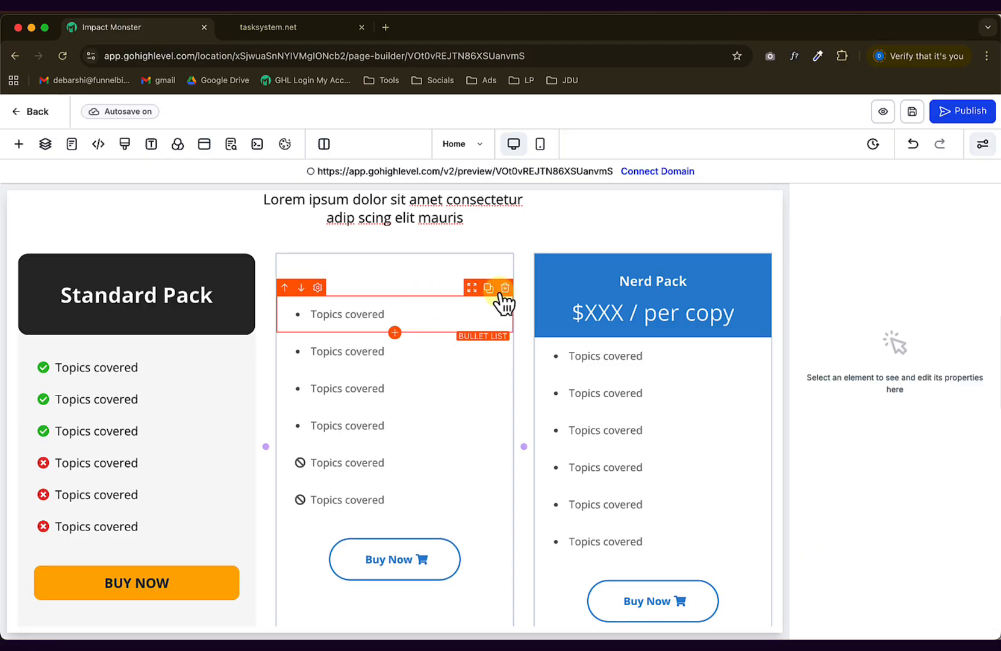
Delete all the Topics covered bullets and the Buy Now button from the Pro Pack column.
{"action": "left_click", "coordinate": [505, 288]}
{"action": "left_click", "coordinate": [506, 306]}
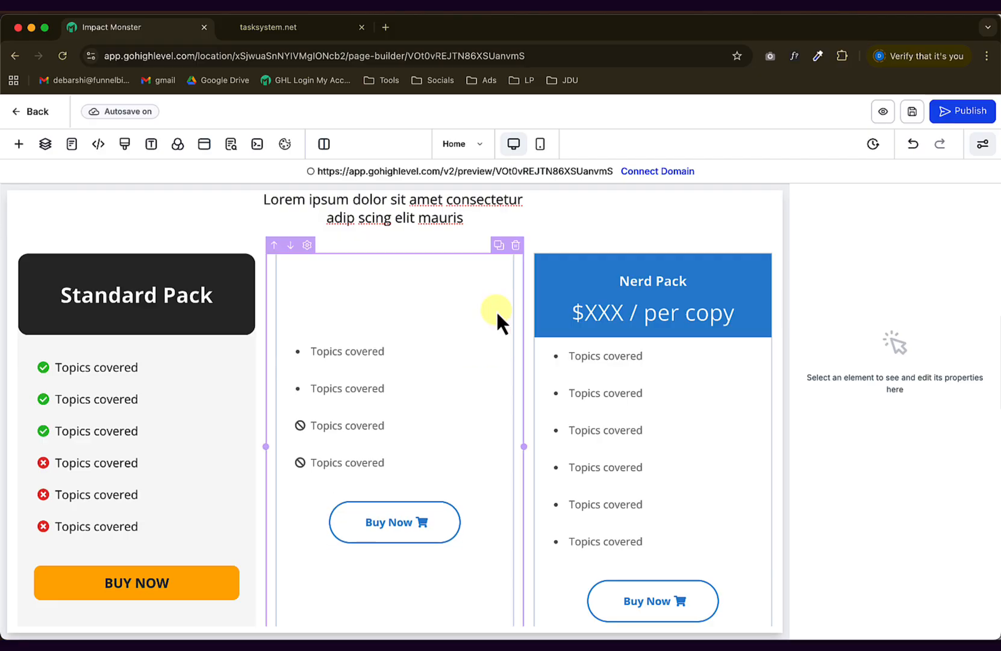
{"action": "left_click", "coordinate": [506, 325]}
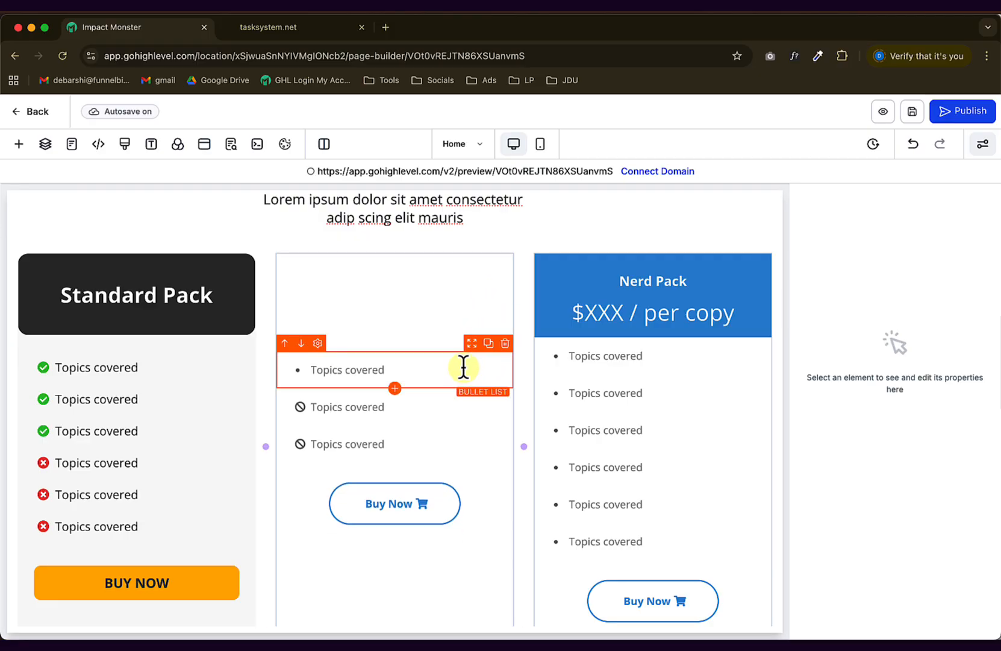
{"action": "left_click", "coordinate": [505, 343]}
{"action": "left_click", "coordinate": [506, 362]}
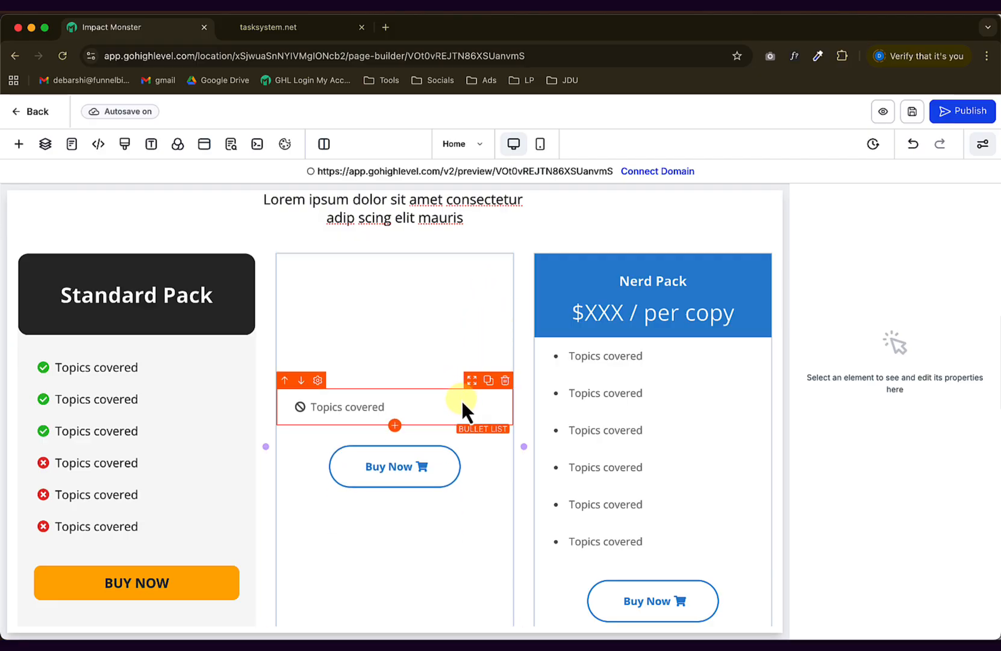
{"action": "left_click", "coordinate": [505, 380]}
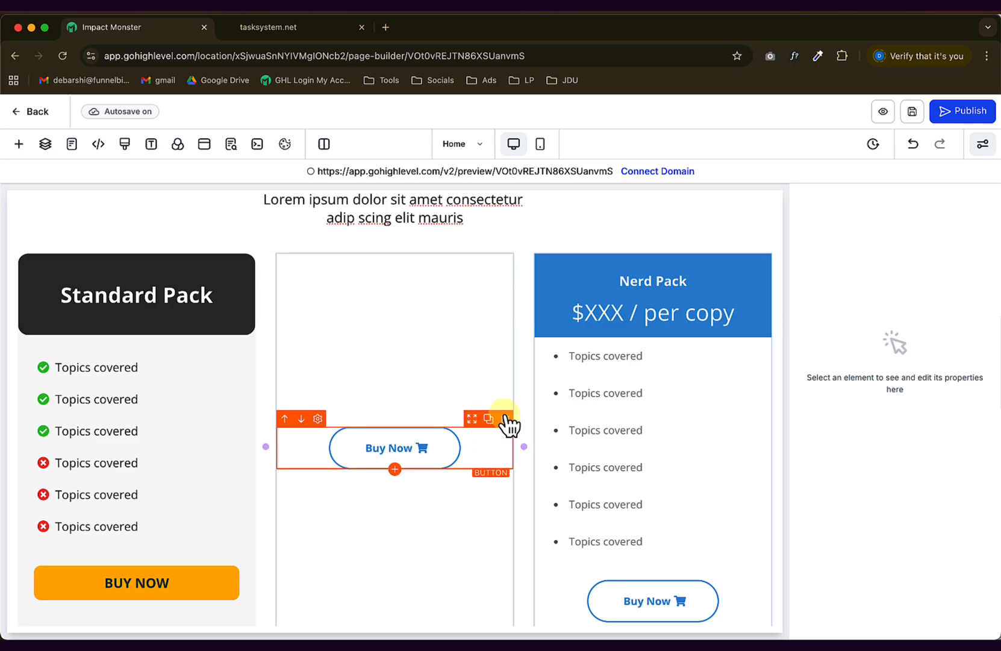
{"action": "left_click", "coordinate": [505, 417]}
Set the border radius of the emptied middle pricing column to 15px.
{"action": "left_click", "coordinate": [390, 289]}
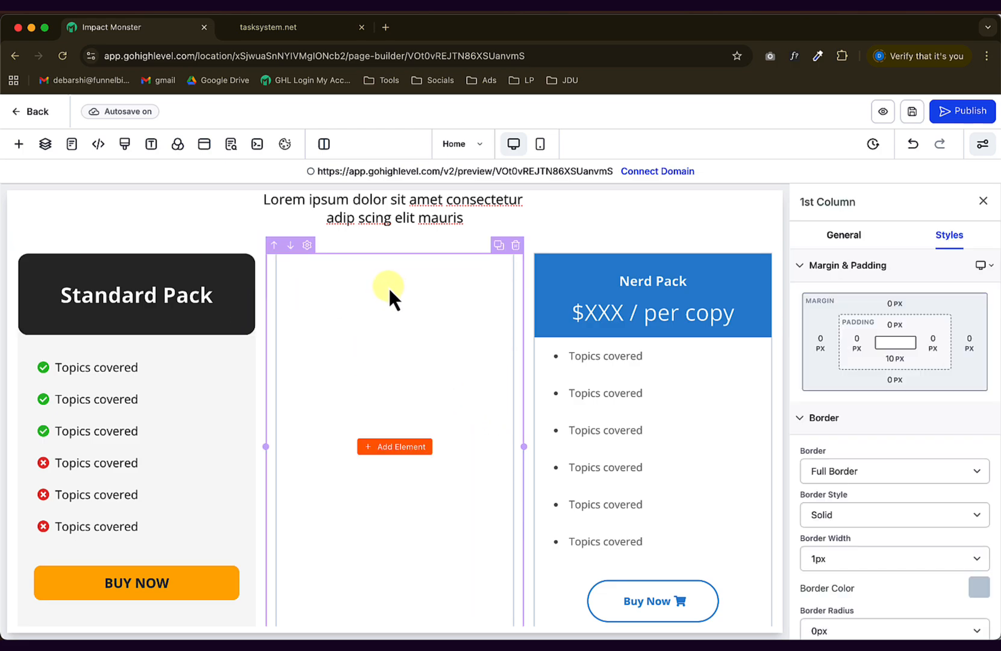
{"action": "scroll", "coordinate": [894, 487], "scroll_direction": "down", "scroll_amount": 5}
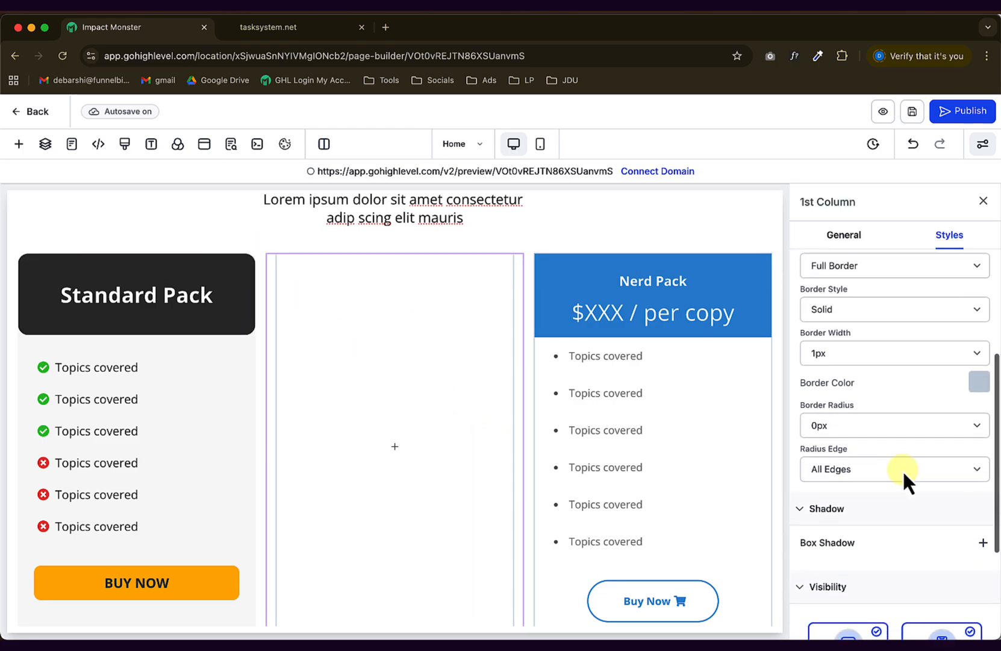
{"action": "left_click", "coordinate": [830, 332]}
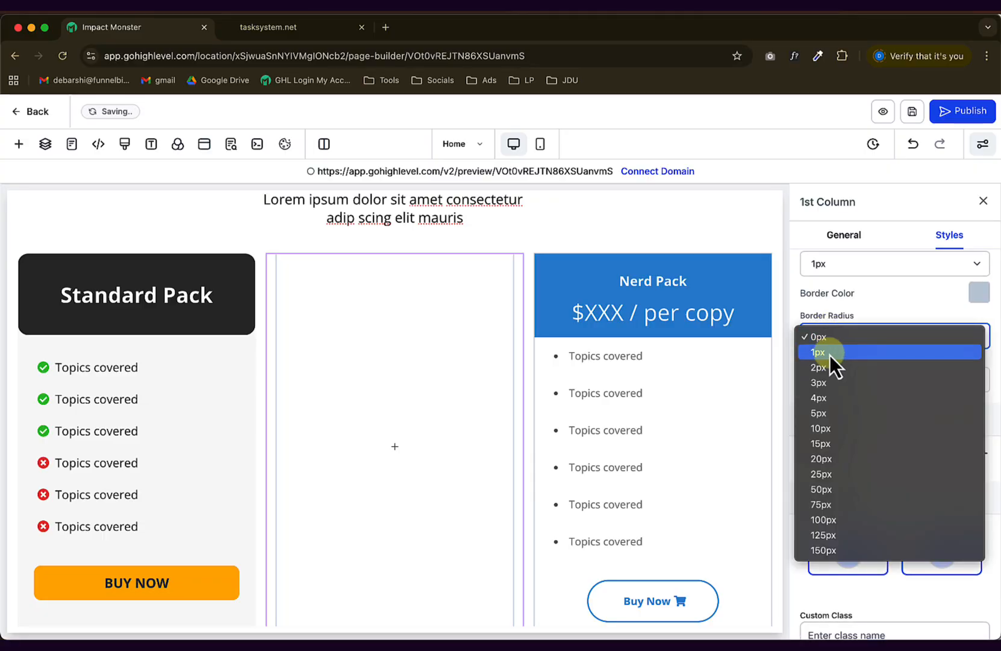
{"action": "left_click", "coordinate": [823, 444]}
{"action": "scroll", "coordinate": [892, 301], "scroll_direction": "up", "scroll_amount": 4}
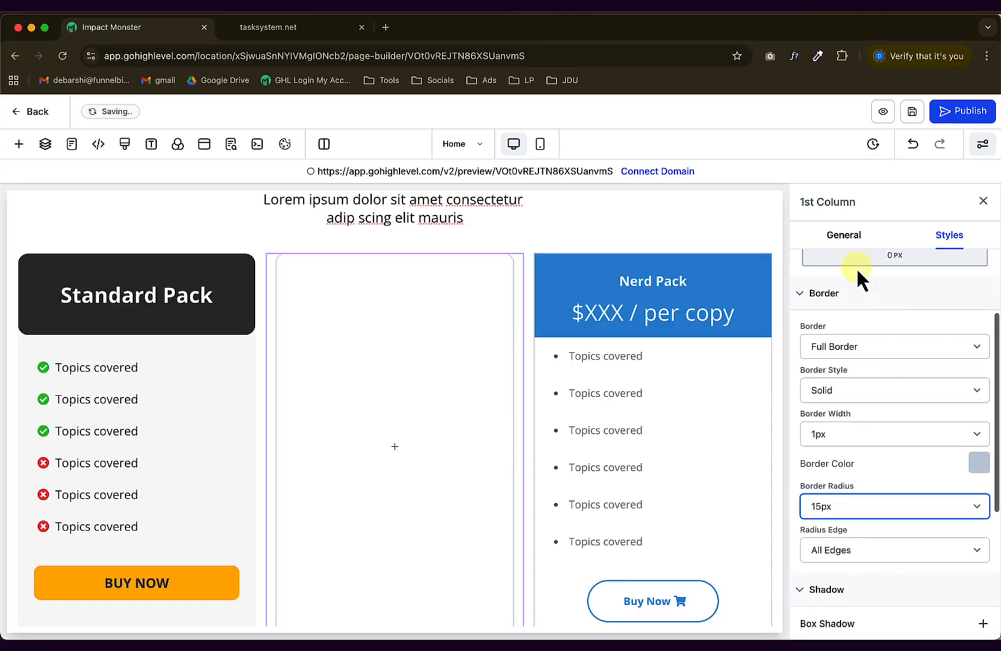
Give the middle column a light gray custom background color and a transparent border color.
{"action": "left_click", "coordinate": [843, 235]}
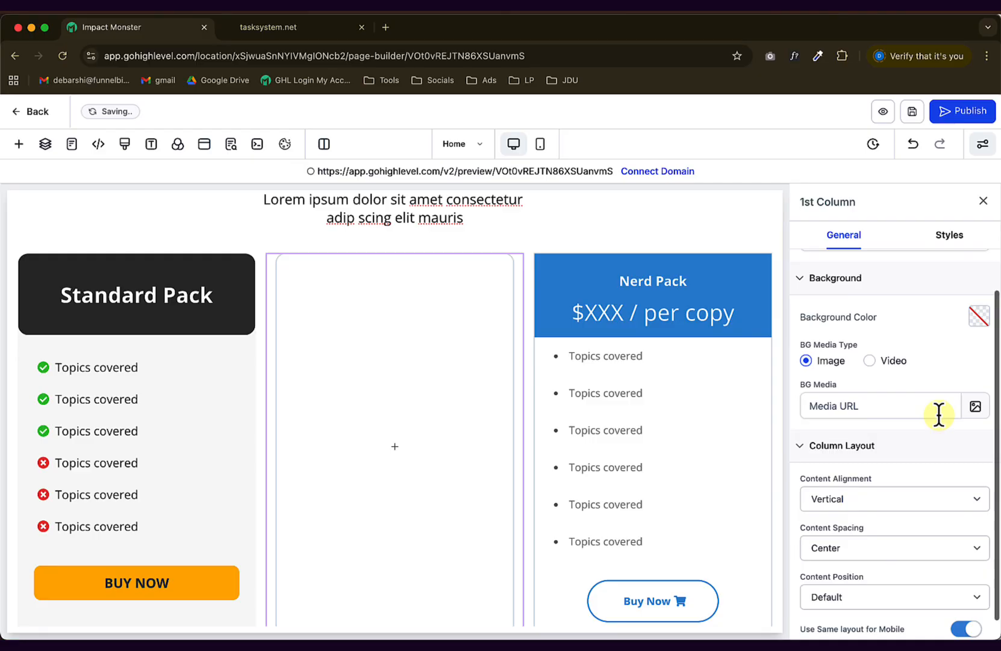
{"action": "left_click", "coordinate": [979, 316]}
{"action": "left_click", "coordinate": [746, 581]}
{"action": "left_click", "coordinate": [931, 241]}
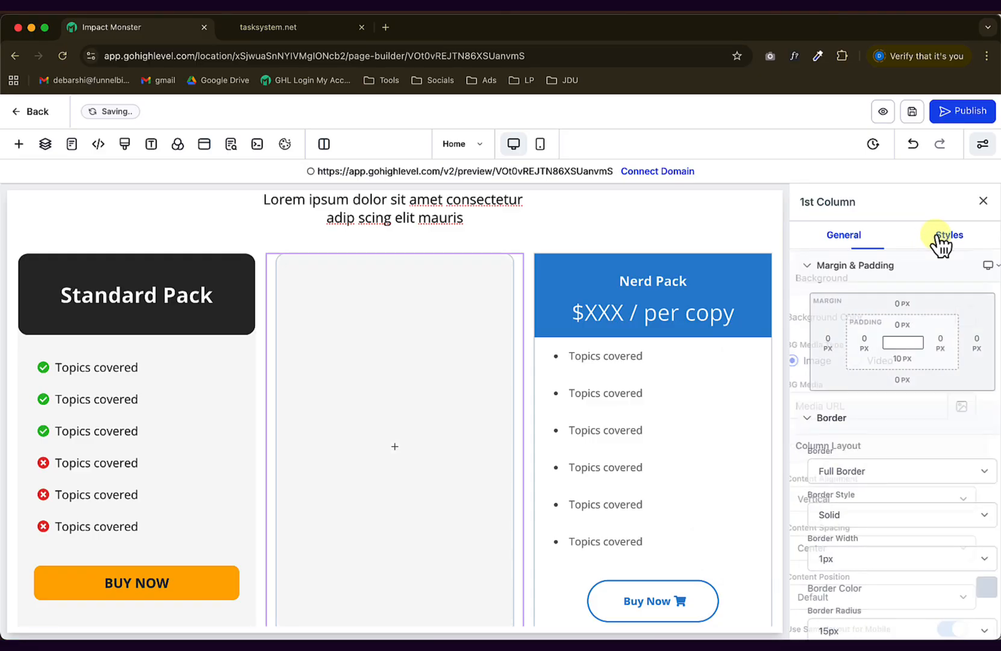
{"action": "scroll", "coordinate": [879, 455], "scroll_direction": "down", "scroll_amount": 3}
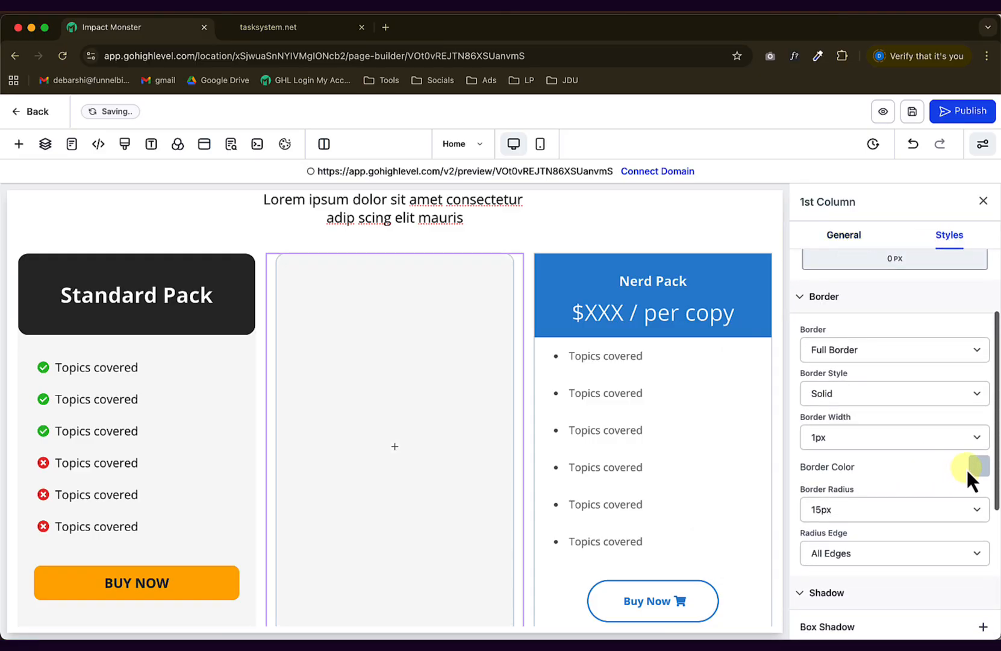
{"action": "left_click", "coordinate": [968, 470]}
{"action": "left_click", "coordinate": [747, 325]}
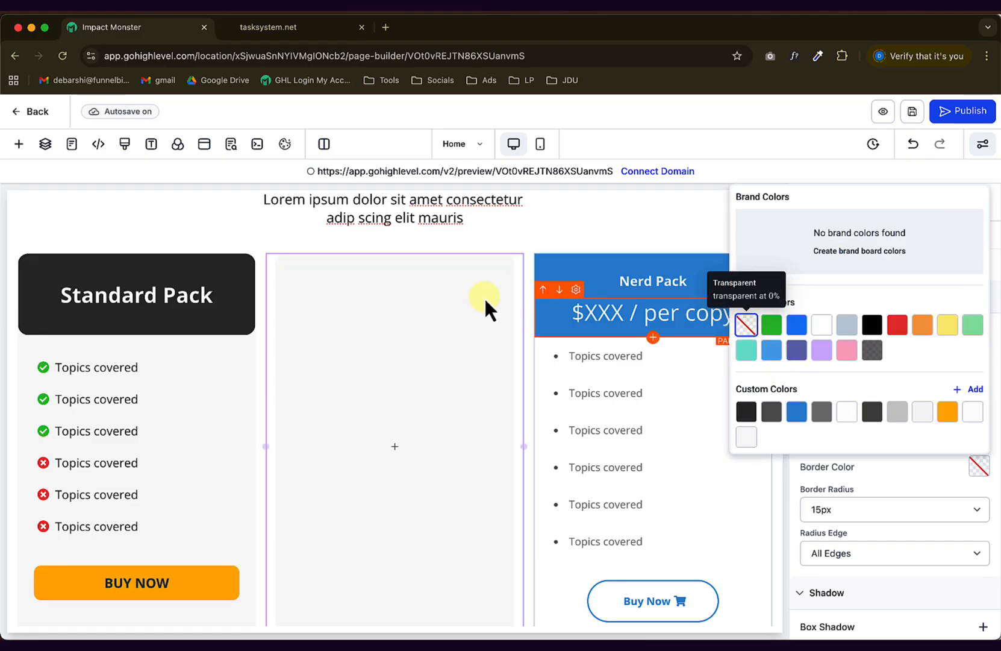
{"action": "left_click", "coordinate": [221, 222]}
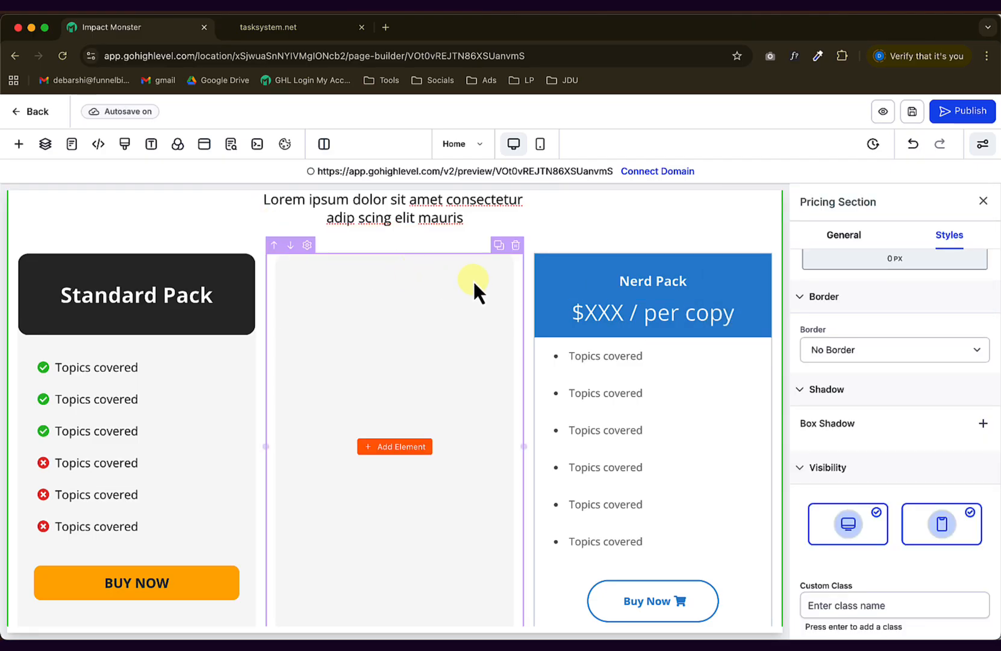
Duplicate the Standard Pack headline and move the copy into the empty middle column.
{"action": "left_click", "coordinate": [188, 264]}
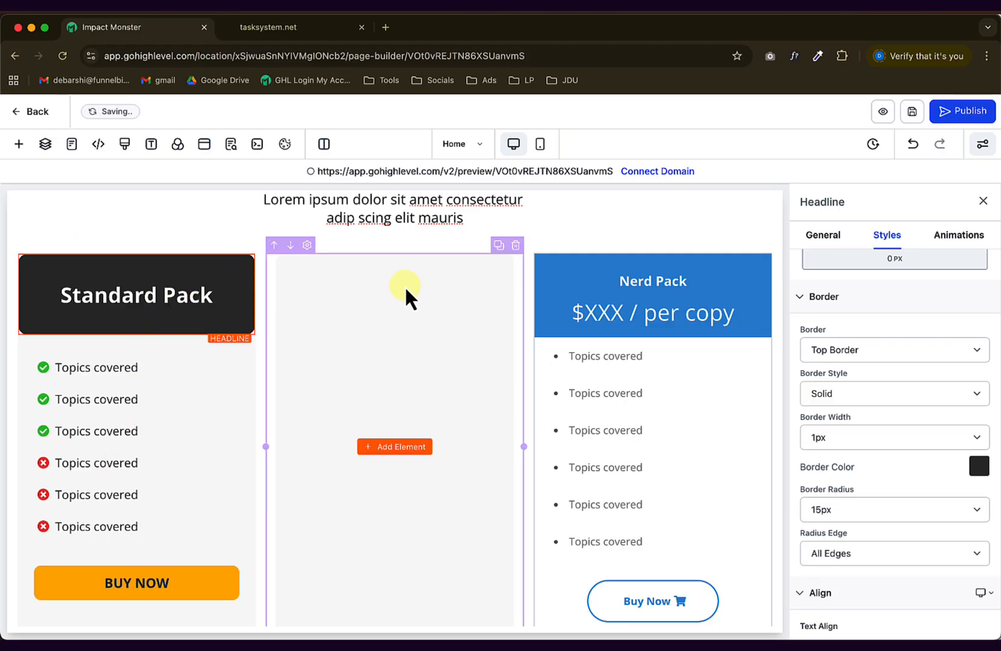
{"action": "left_click", "coordinate": [231, 247]}
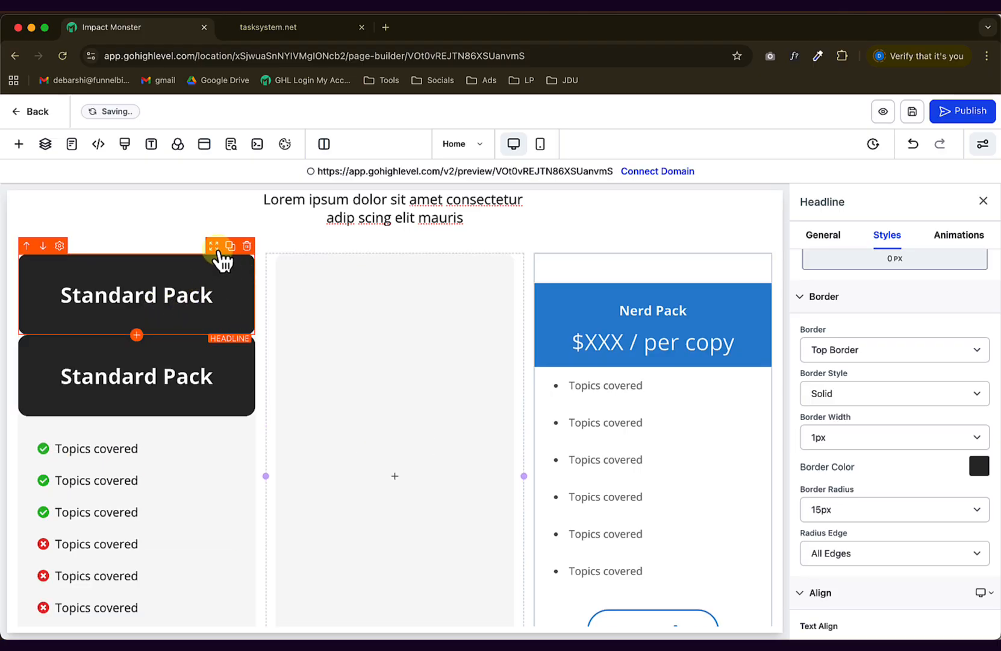
{"action": "left_click_drag", "start_coordinate": [223, 259], "coordinate": [413, 279]}
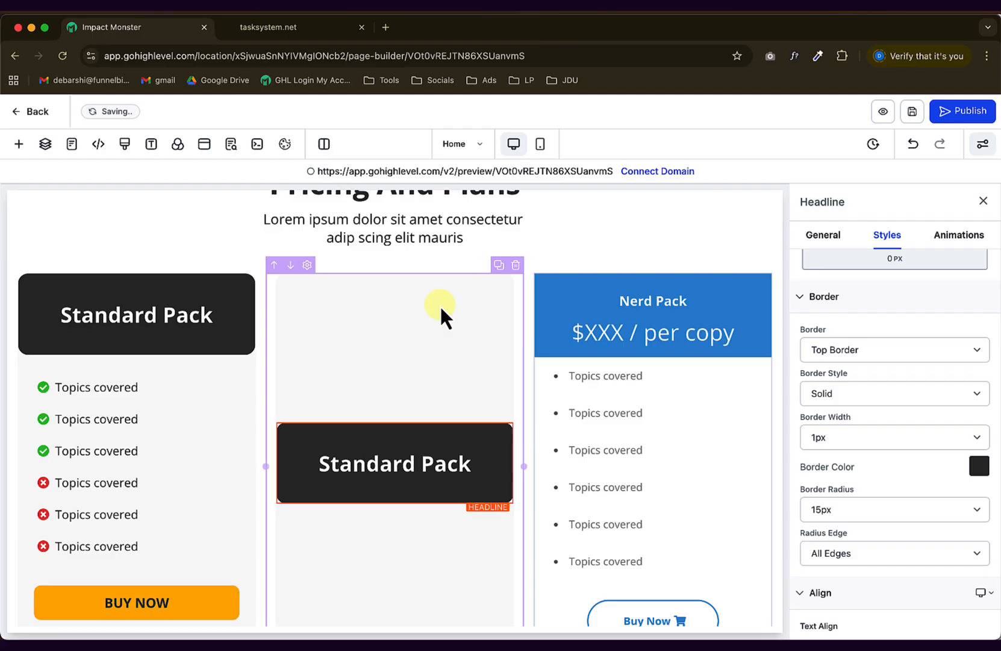
Set the middle column's content spacing to Left.
{"action": "left_click", "coordinate": [362, 296]}
{"action": "scroll", "coordinate": [906, 491], "scroll_direction": "down", "scroll_amount": 5}
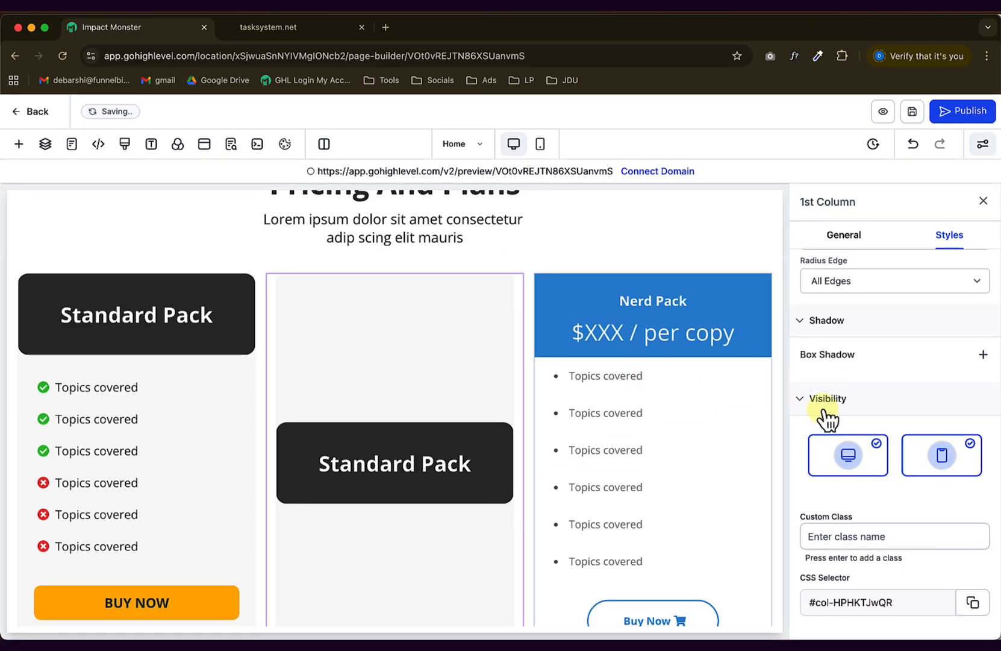
{"action": "left_click", "coordinate": [847, 238]}
{"action": "scroll", "coordinate": [834, 514], "scroll_direction": "down", "scroll_amount": 3}
{"action": "left_click", "coordinate": [835, 515]}
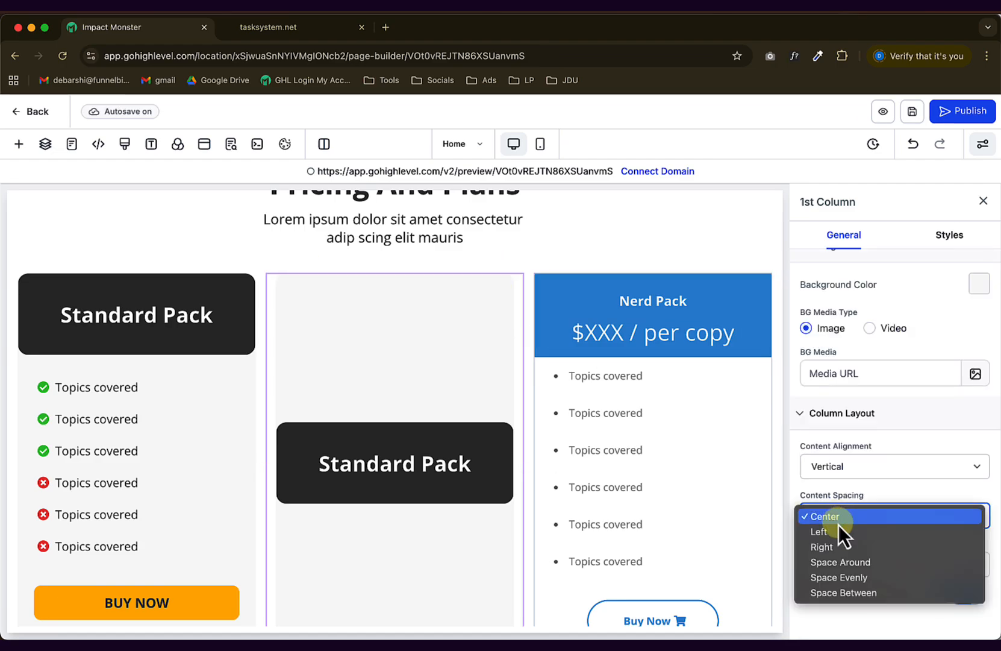
{"action": "left_click", "coordinate": [836, 533]}
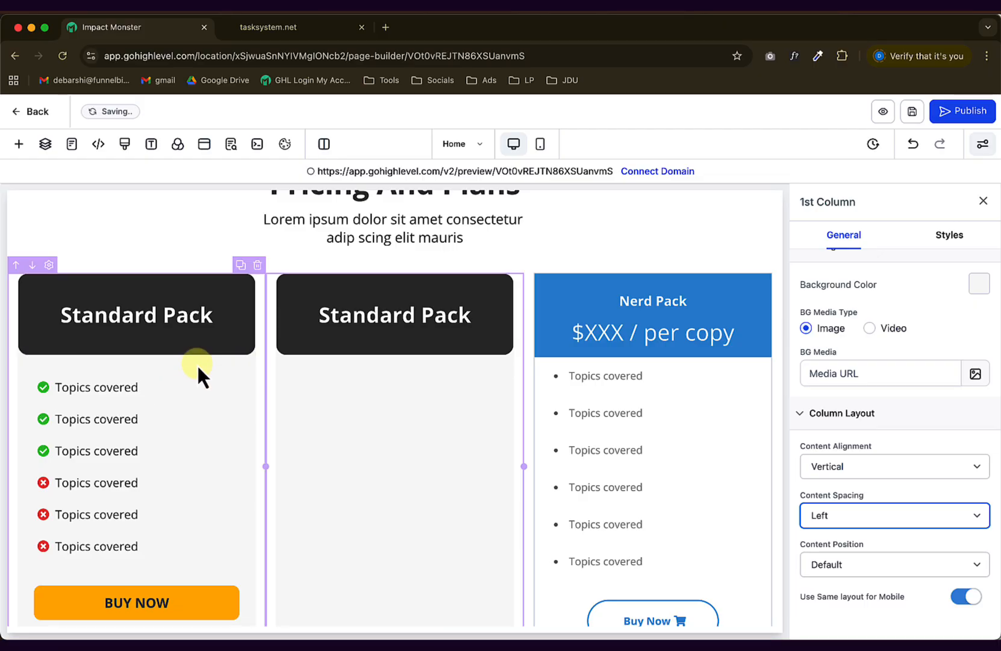
Copy the Topics covered bullets with green checks and red crosses from the Standard Pack column into the middle column.
{"action": "left_click", "coordinate": [230, 360]}
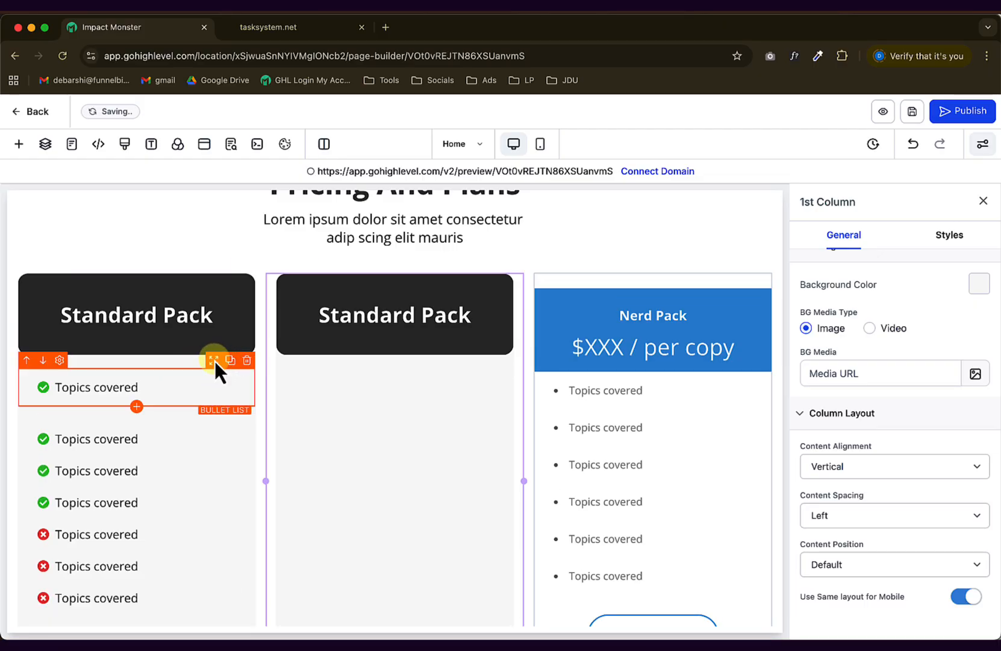
{"action": "left_click_drag", "start_coordinate": [214, 359], "coordinate": [458, 374]}
{"action": "left_click", "coordinate": [184, 412]}
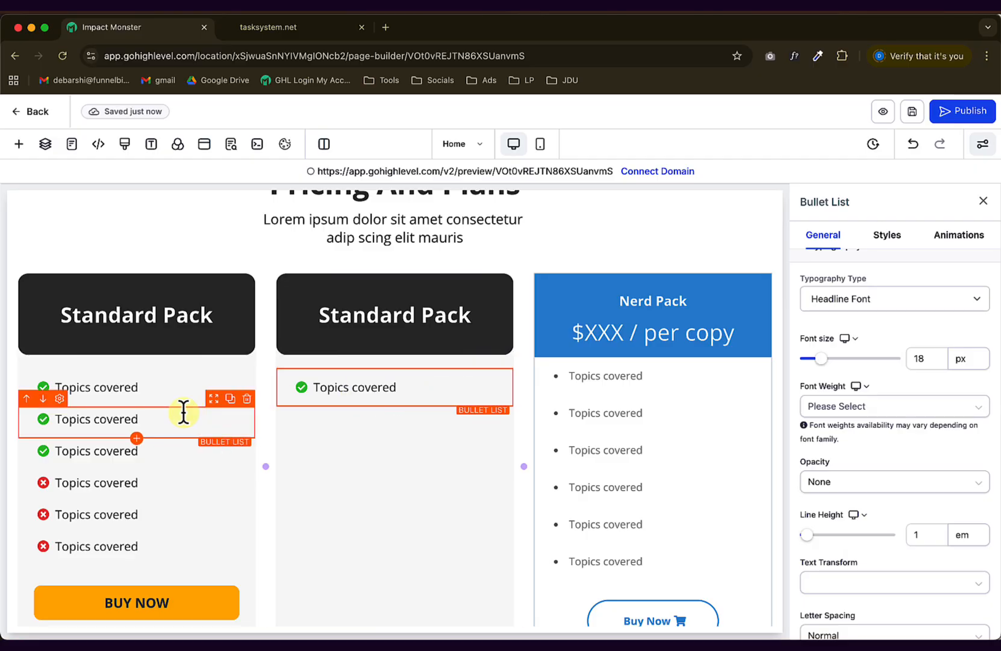
{"action": "left_click_drag", "start_coordinate": [218, 402], "coordinate": [486, 414]}
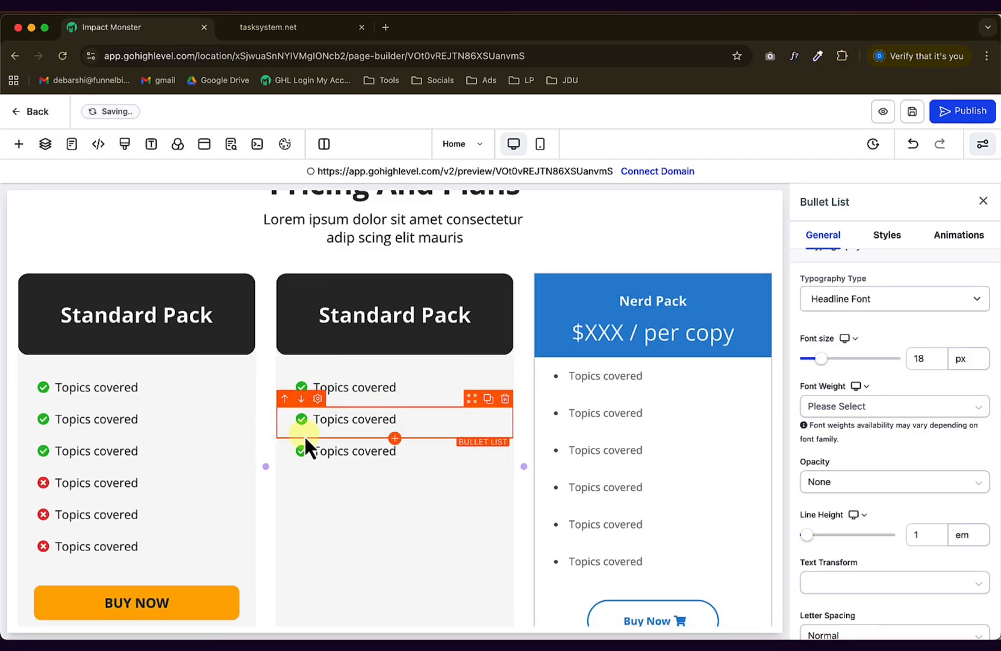
{"action": "left_click", "coordinate": [230, 463]}
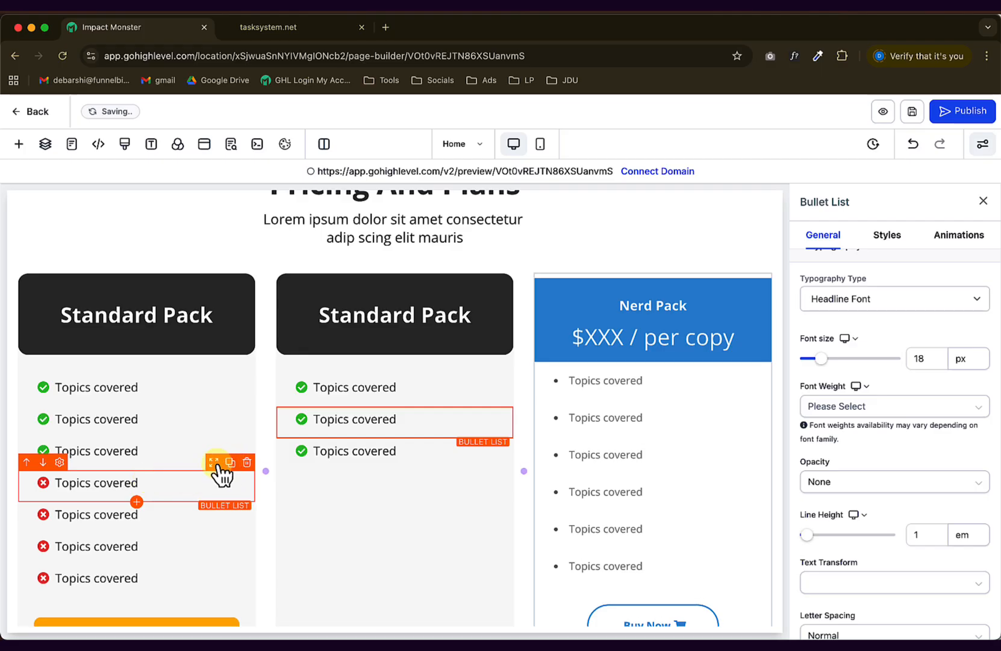
{"action": "left_click_drag", "start_coordinate": [213, 464], "coordinate": [492, 477]}
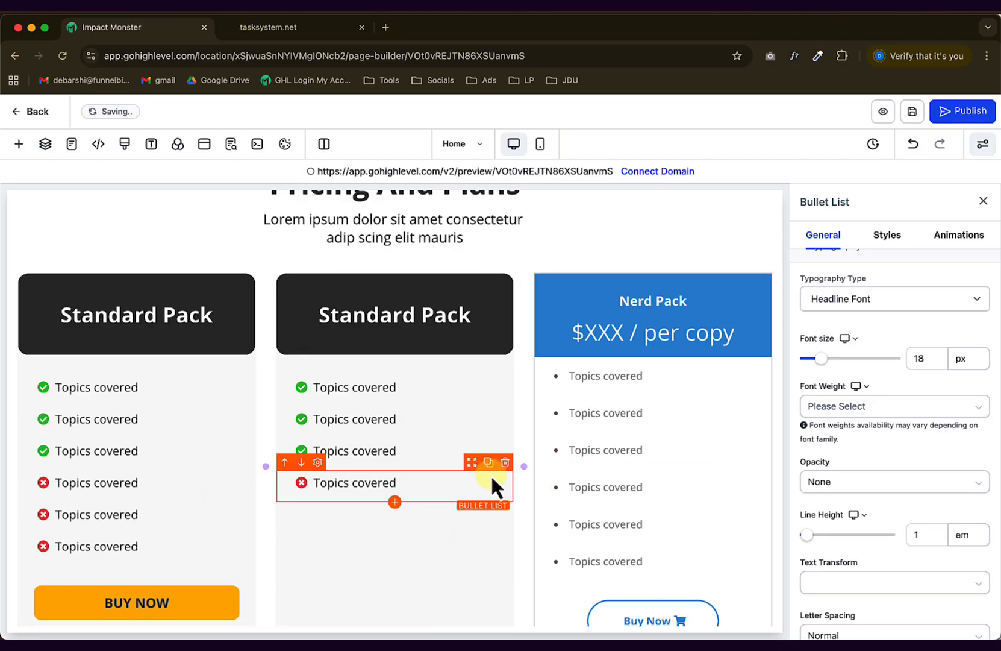
Duplicate the orange BUY NOW button and move the copy below the middle column's bullets.
{"action": "scroll", "coordinate": [462, 534], "scroll_direction": "down", "scroll_amount": 3}
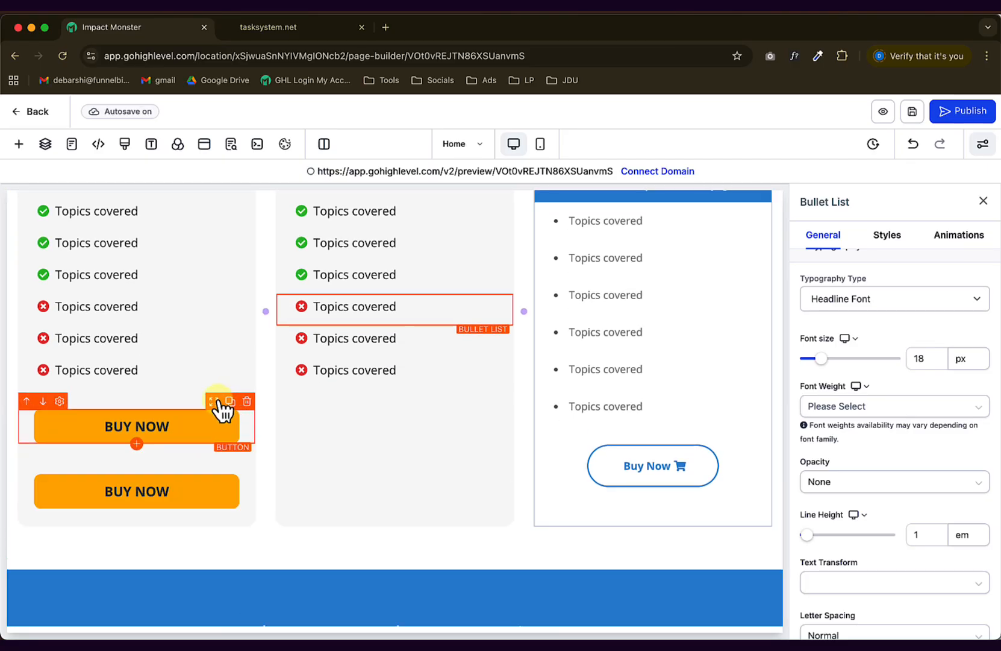
{"action": "left_click", "coordinate": [230, 400]}
{"action": "left_click_drag", "start_coordinate": [230, 400], "coordinate": [526, 465]}
{"action": "left_click", "coordinate": [526, 465]}
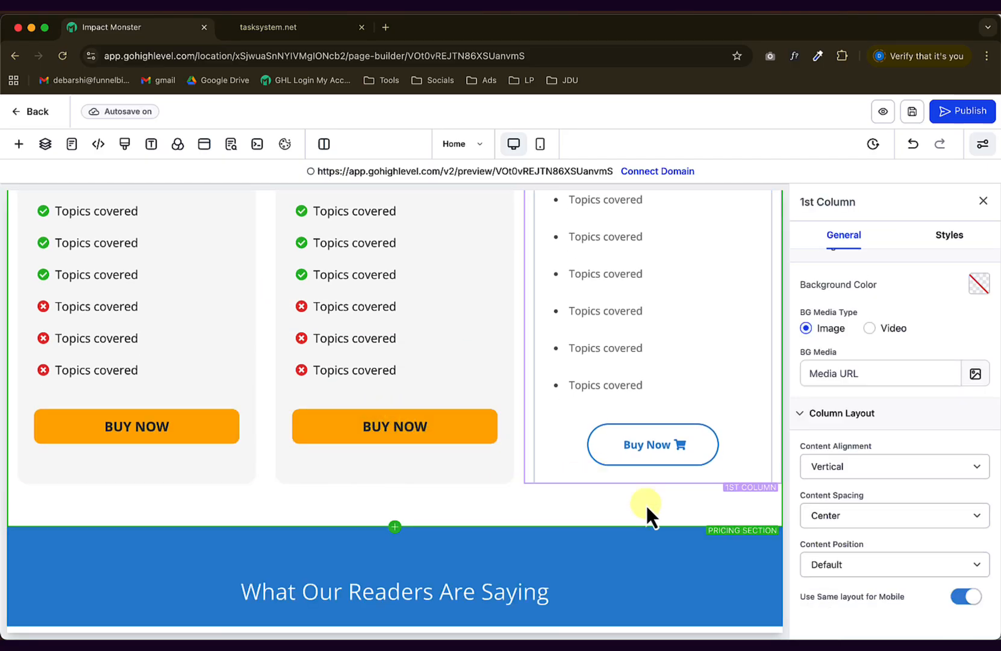
Change the middle column's headline to "PRO Pack".
{"action": "scroll", "coordinate": [647, 503], "scroll_direction": "up", "scroll_amount": 5}
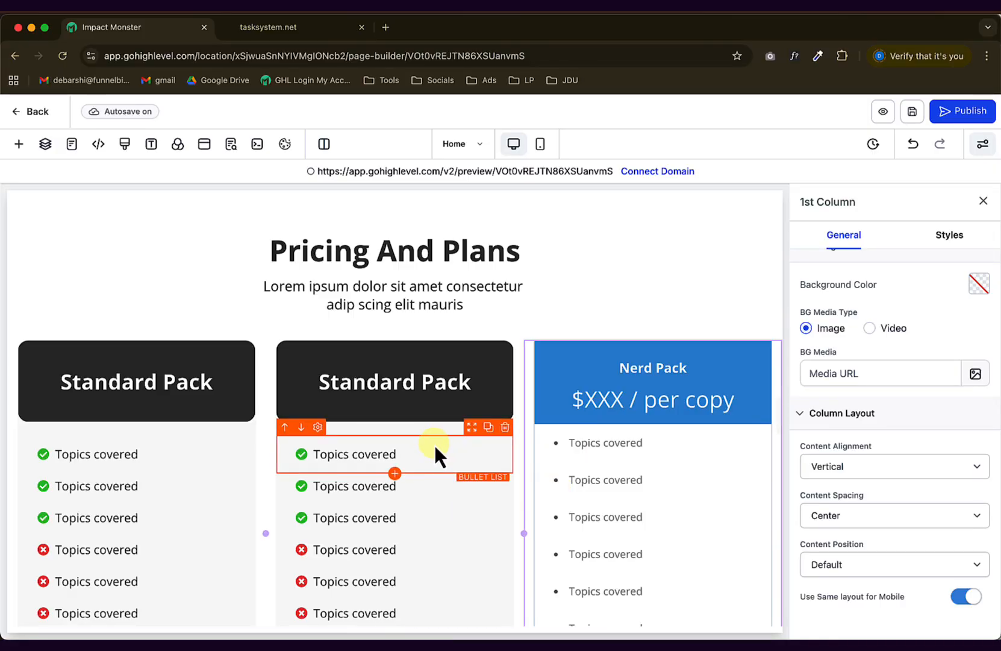
{"action": "double_click", "coordinate": [359, 382]}
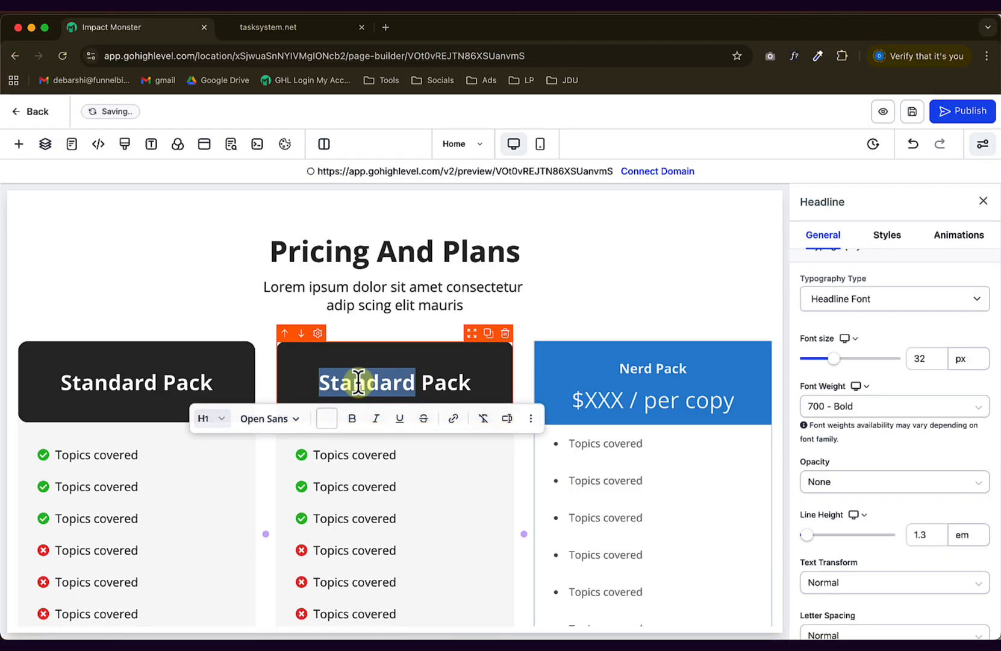
{"action": "type", "text": "PRO"}
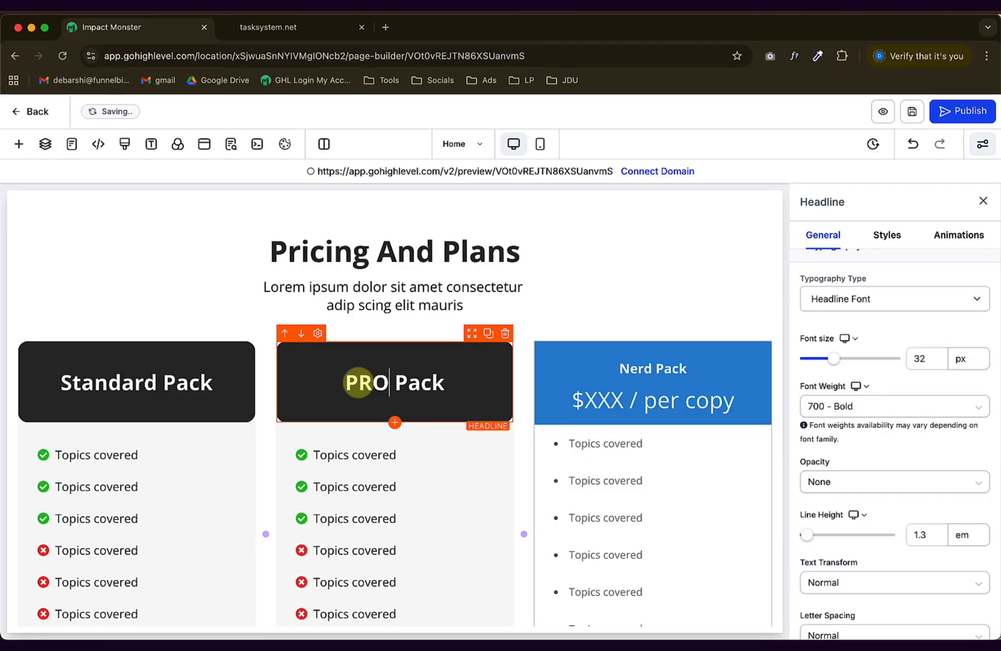
{"action": "left_click", "coordinate": [365, 336]}
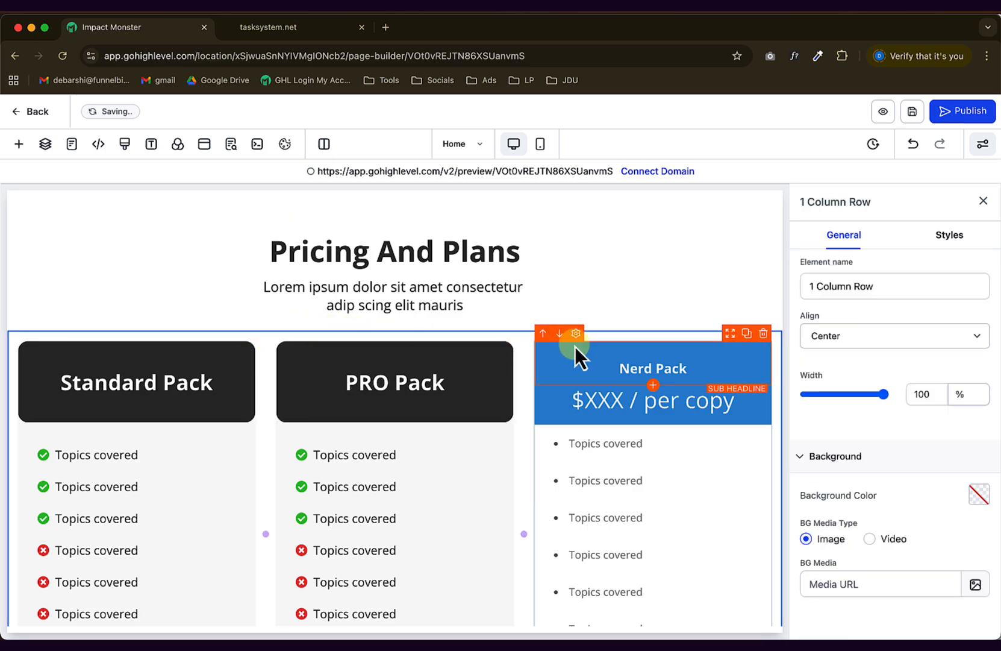
Delete the Nerd Pack column's title and its price text.
{"action": "left_click", "coordinate": [610, 360]}
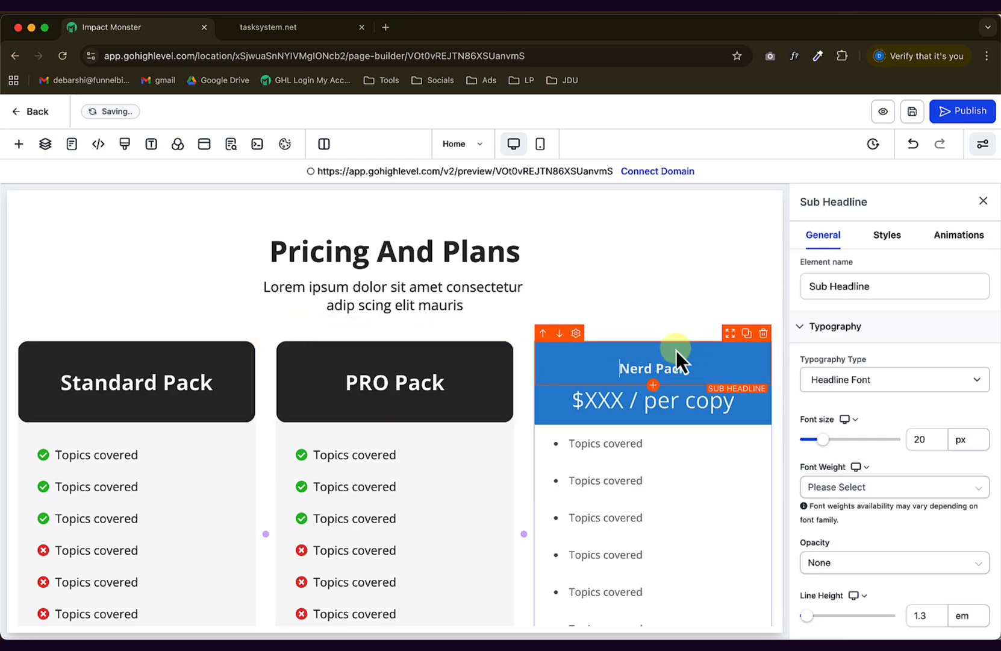
{"action": "left_click", "coordinate": [763, 334]}
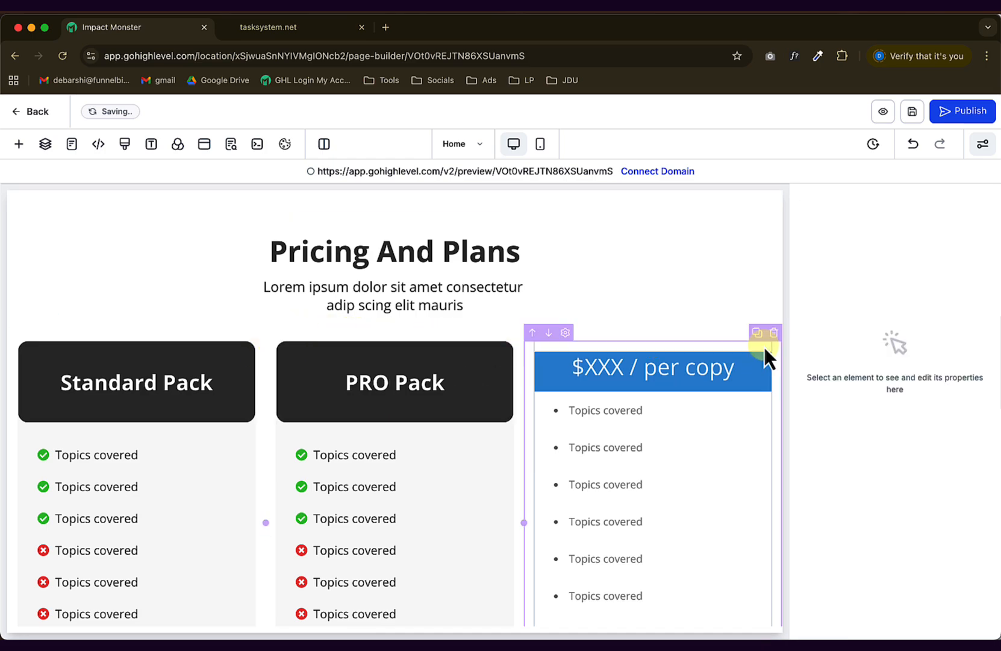
{"action": "left_click", "coordinate": [764, 344]}
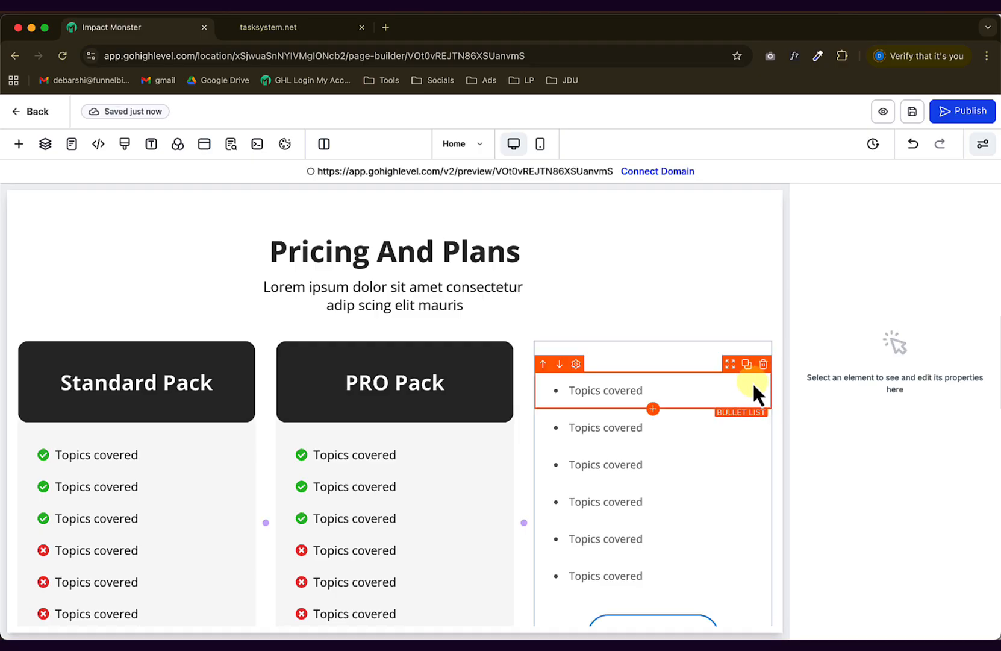
Delete all the Topics covered bullets and the Buy Now button from the Nerd Pack column.
{"action": "left_click", "coordinate": [764, 364]}
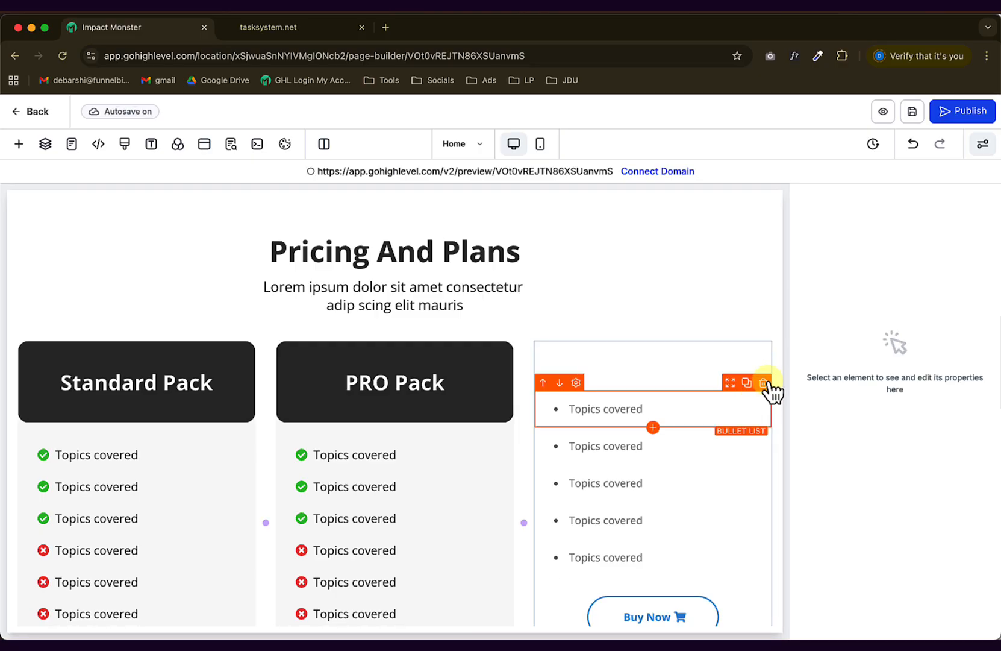
{"action": "left_click", "coordinate": [764, 382]}
{"action": "left_click", "coordinate": [764, 401]}
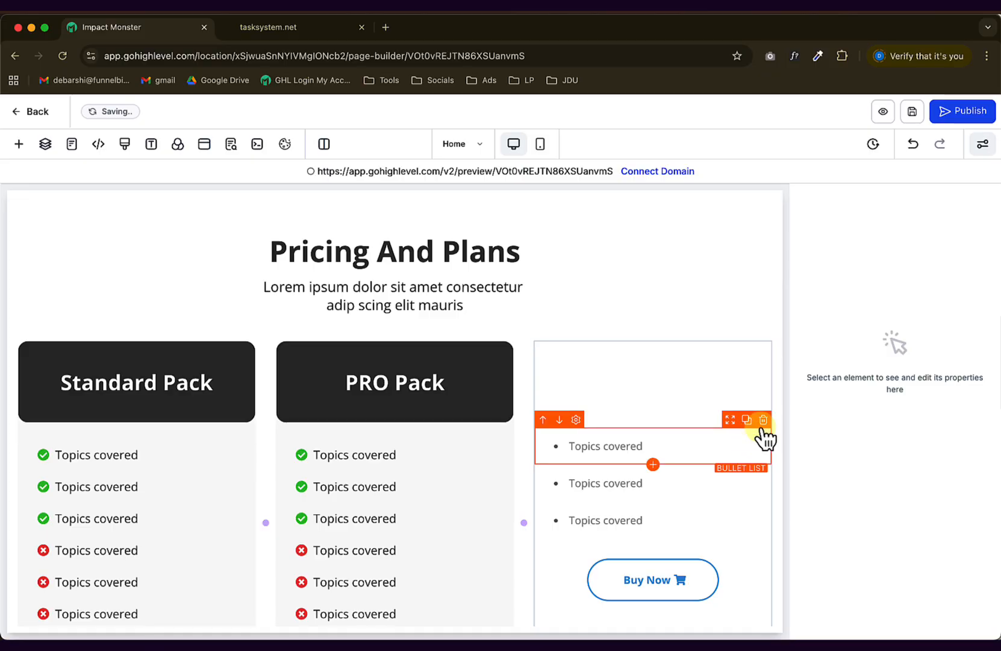
{"action": "left_click", "coordinate": [763, 420]}
{"action": "left_click", "coordinate": [763, 438]}
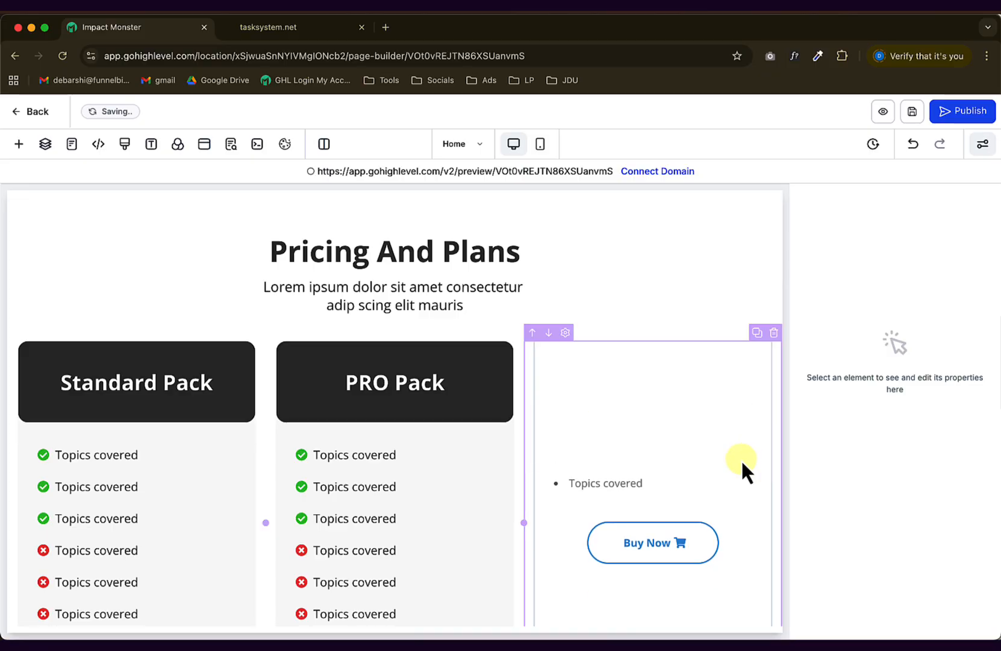
{"action": "left_click", "coordinate": [764, 457]}
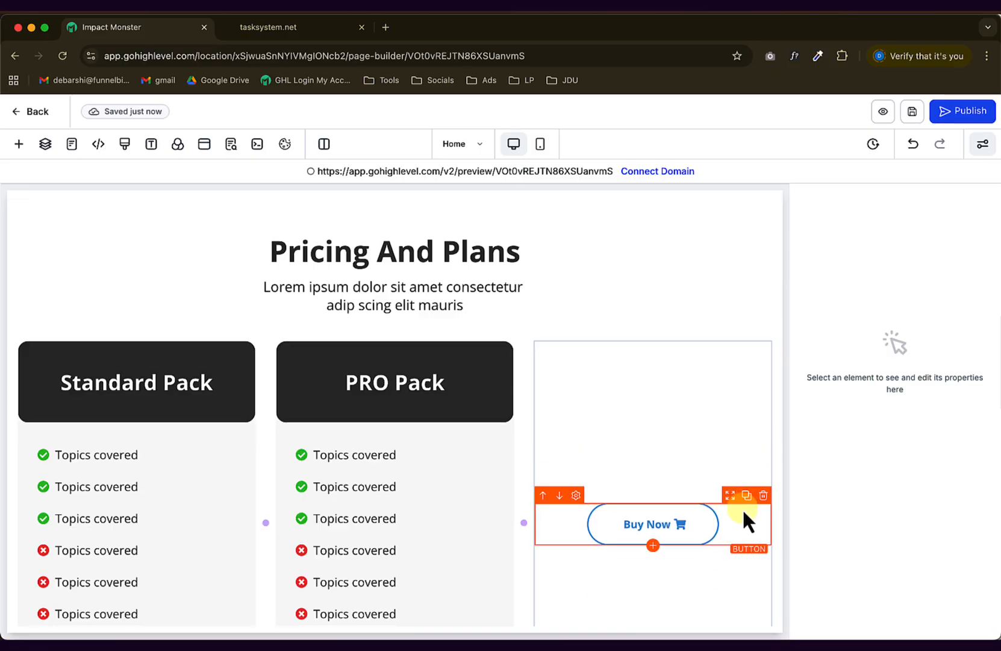
{"action": "left_click", "coordinate": [764, 494]}
Give the emptied third pricing column a 15px border radius on all edges and a transparent border color.
{"action": "left_click", "coordinate": [614, 371]}
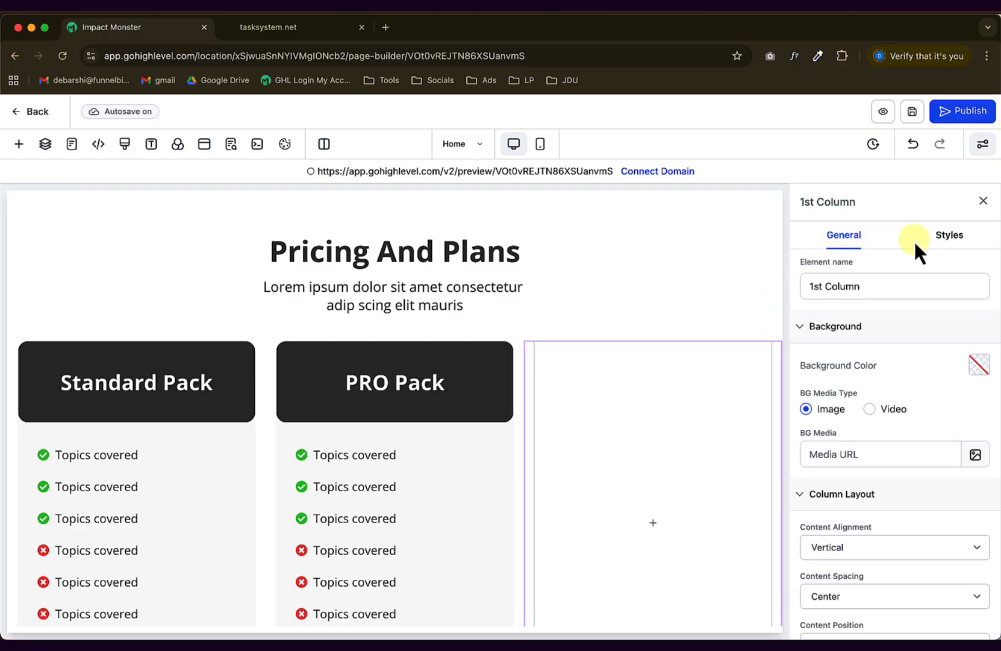
{"action": "left_click", "coordinate": [948, 241]}
{"action": "scroll", "coordinate": [896, 509], "scroll_direction": "down", "scroll_amount": 4}
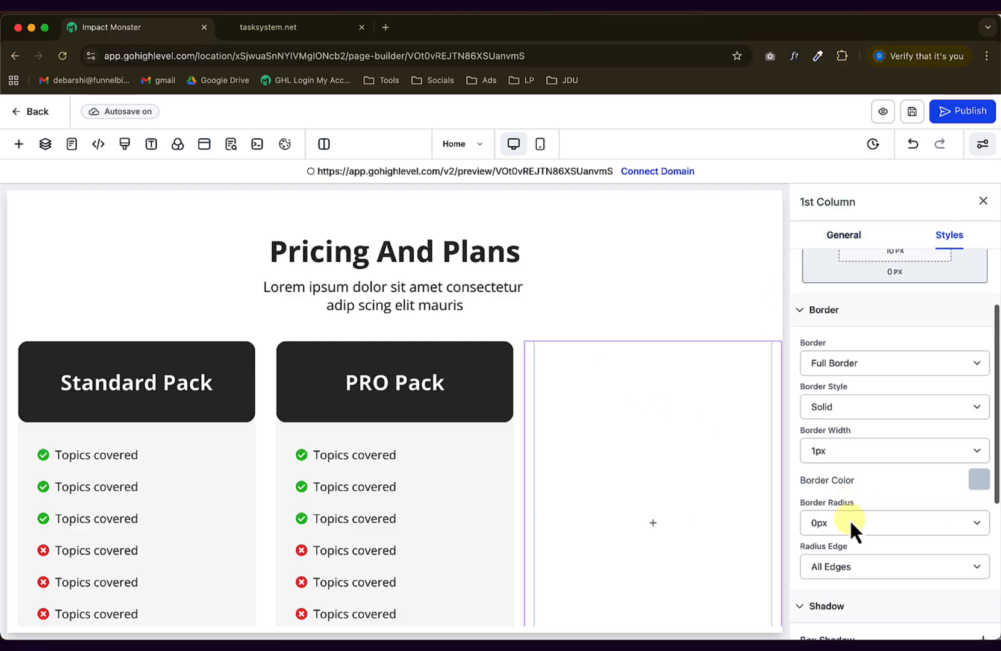
{"action": "left_click", "coordinate": [851, 522]}
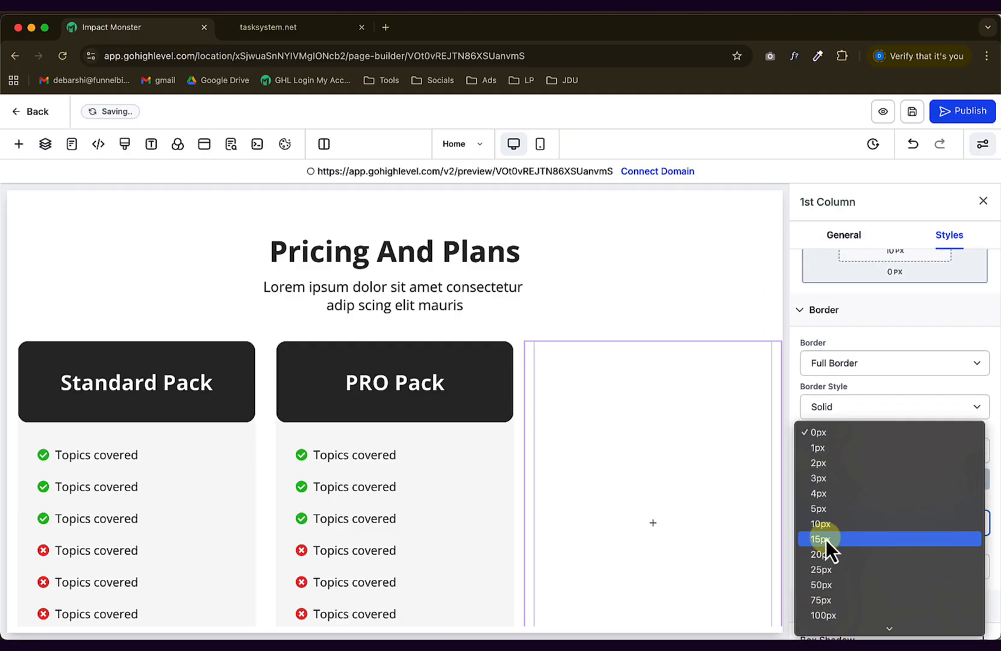
{"action": "left_click", "coordinate": [887, 537]}
{"action": "left_click", "coordinate": [979, 479]}
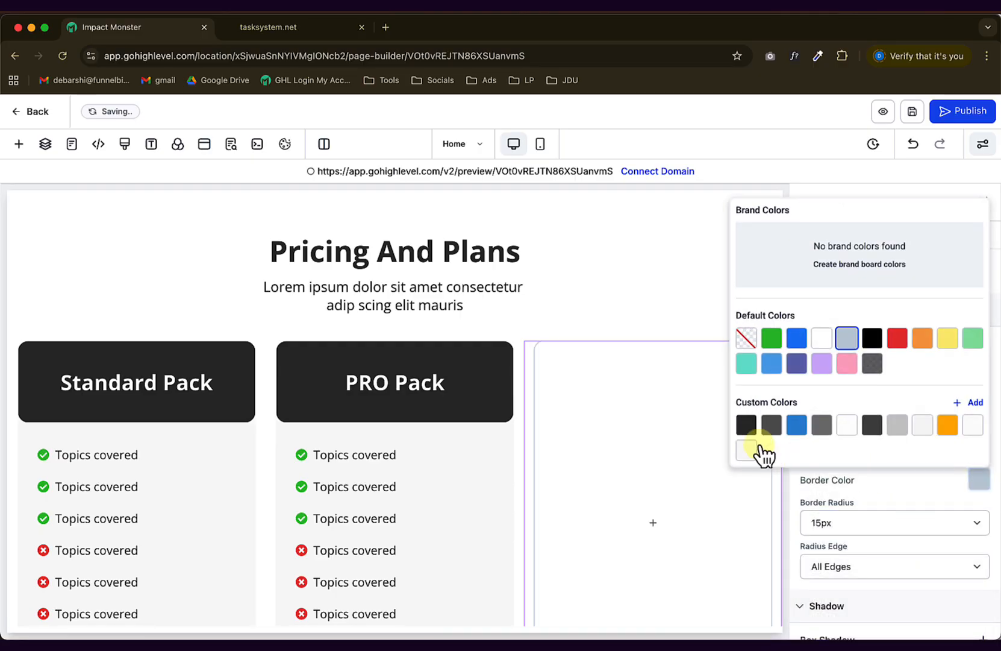
{"action": "left_click", "coordinate": [747, 338]}
Set the third pricing column's background to the light grey custom color used on the other cards.
{"action": "left_click", "coordinate": [846, 236]}
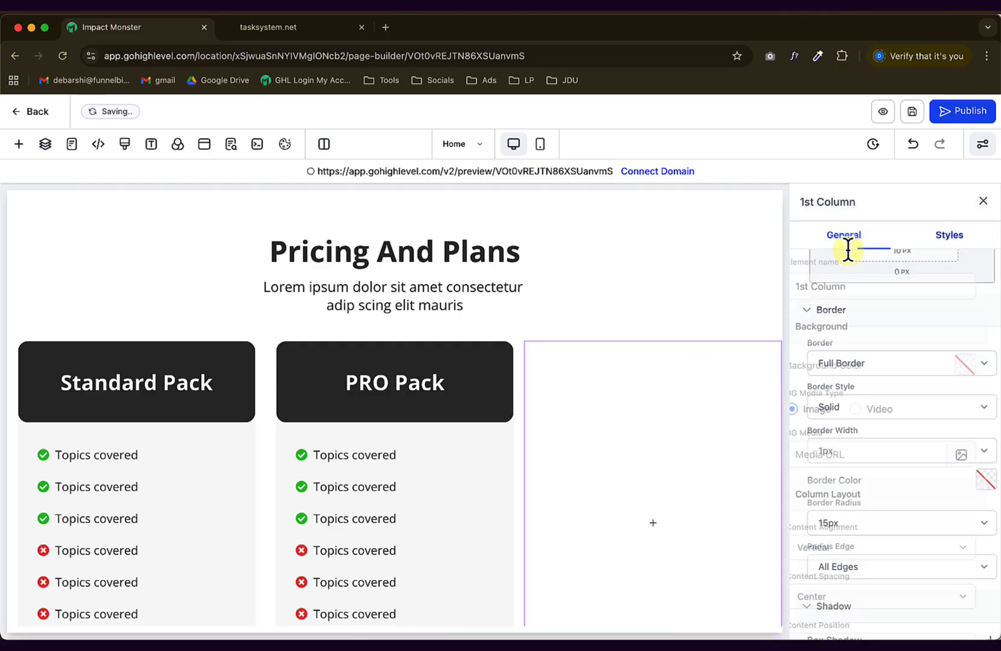
{"action": "scroll", "coordinate": [869, 435], "scroll_direction": "down", "scroll_amount": 2}
{"action": "scroll", "coordinate": [869, 437], "scroll_direction": "up", "scroll_amount": 3}
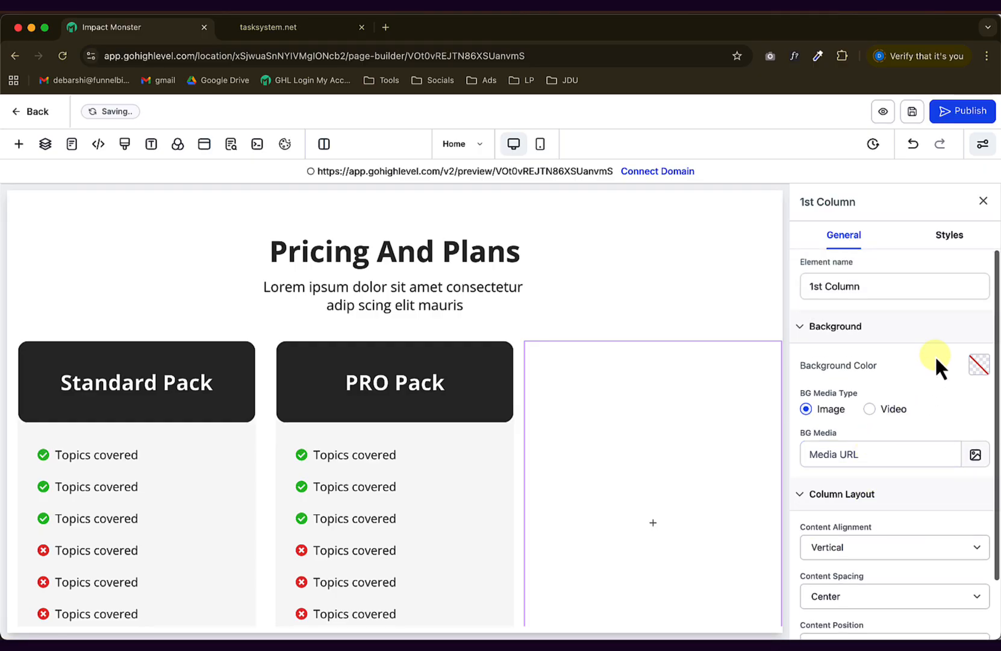
{"action": "left_click", "coordinate": [972, 365]}
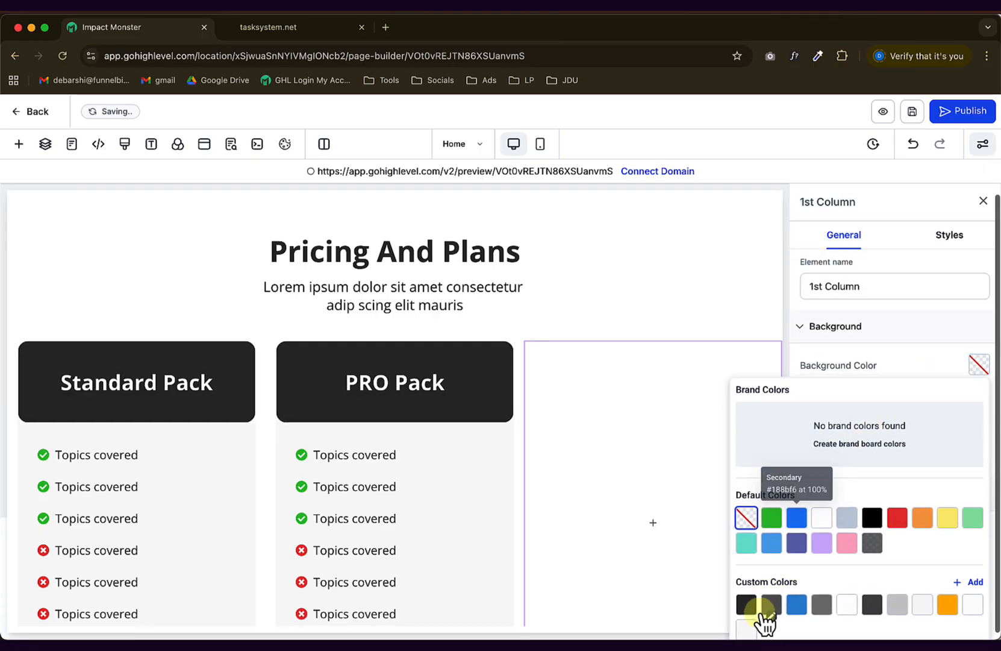
{"action": "left_click", "coordinate": [751, 628]}
{"action": "scroll", "coordinate": [872, 328], "scroll_direction": "down", "scroll_amount": 2}
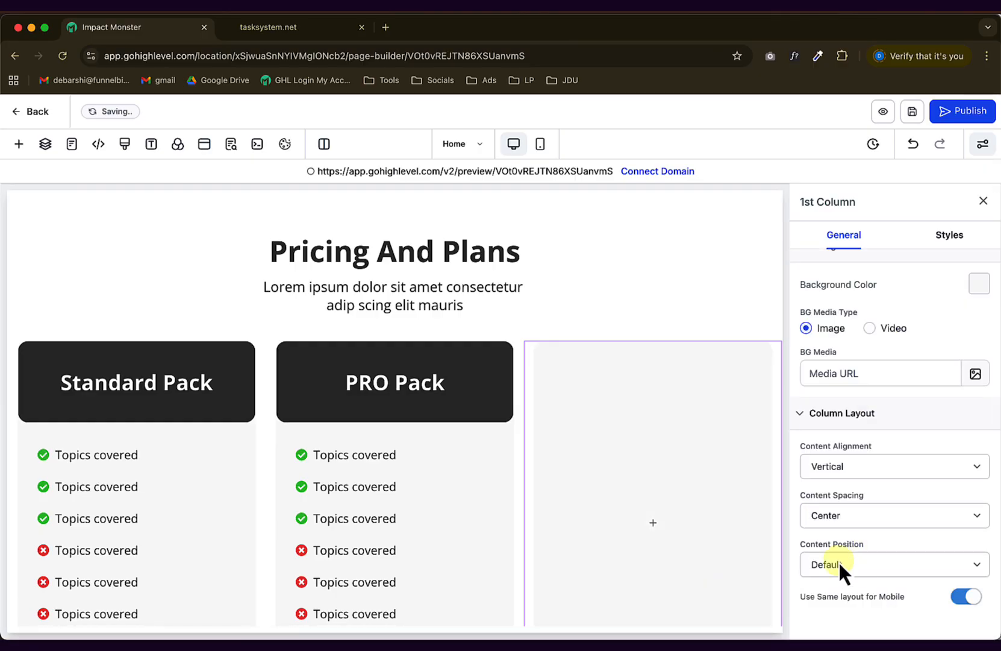
{"action": "left_click", "coordinate": [840, 516]}
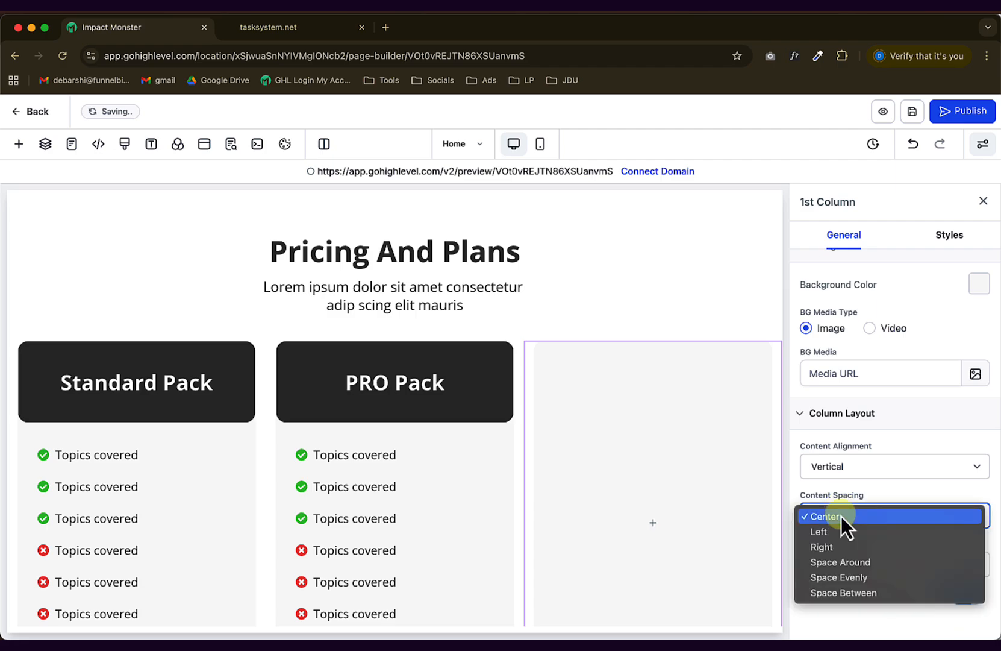
{"action": "left_click", "coordinate": [842, 535]}
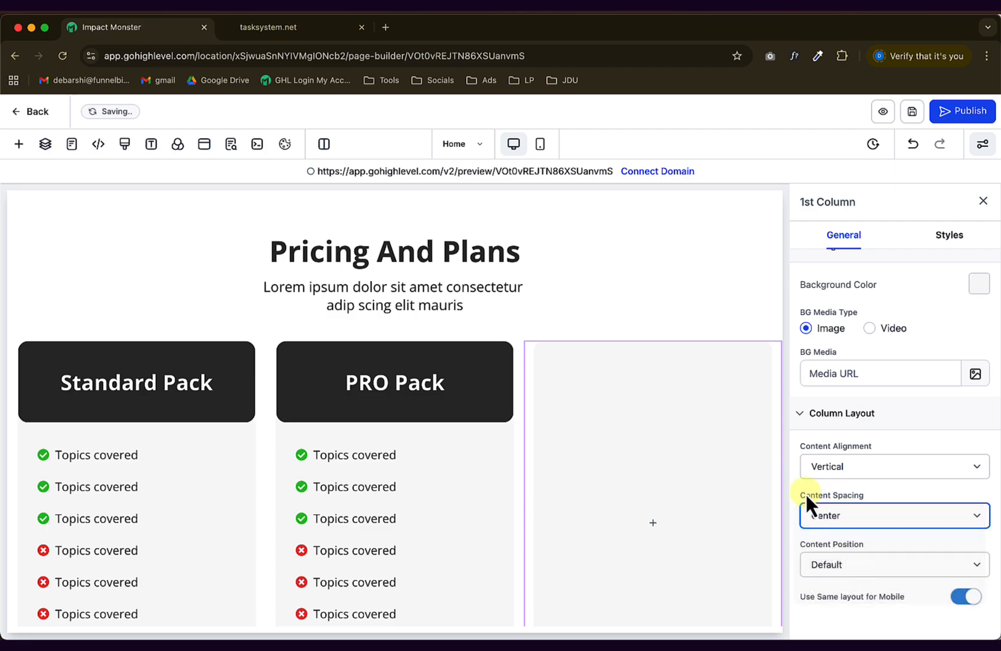
Duplicate the PRO Pack headline and move the copy into the empty third pricing column.
{"action": "left_click", "coordinate": [453, 366]}
{"action": "left_click", "coordinate": [489, 334]}
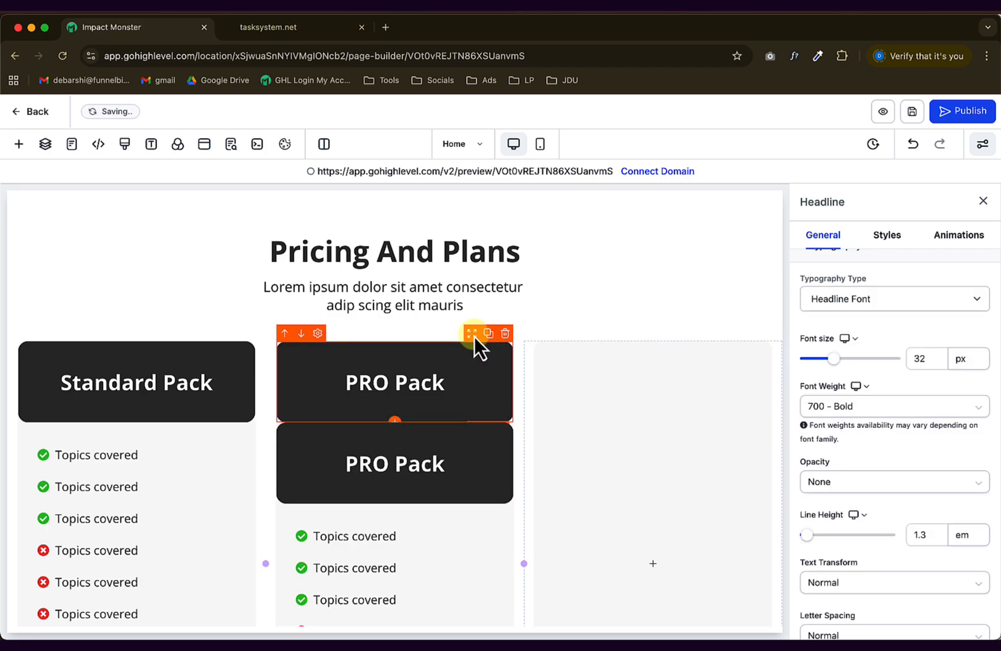
{"action": "left_click_drag", "start_coordinate": [474, 336], "coordinate": [683, 362]}
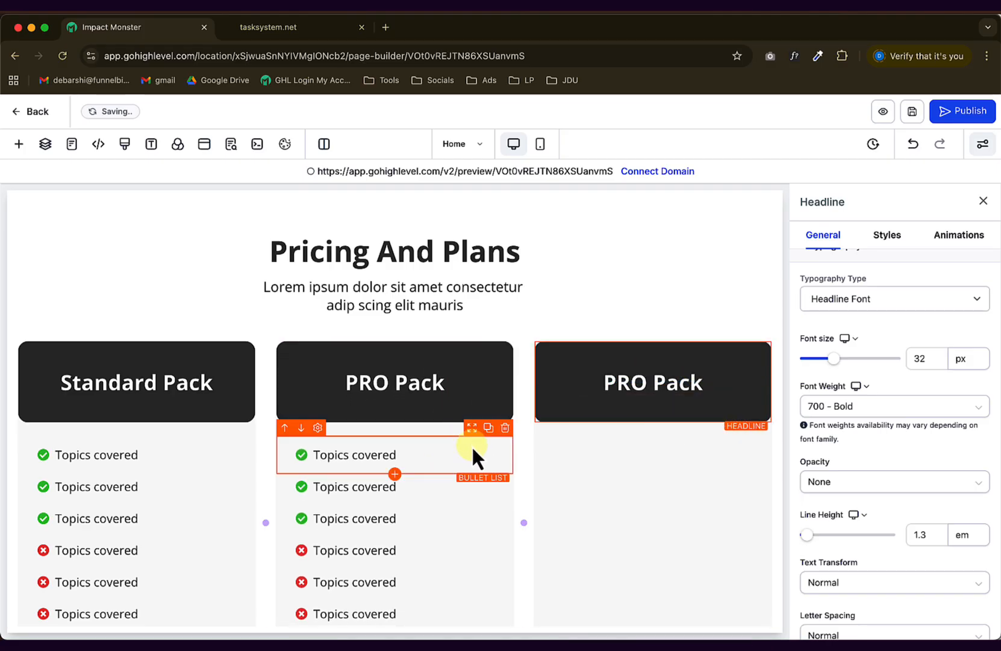
Place copies of two green-check bullets and one red-cross bullet from the PRO Pack column under the third column's headline.
{"action": "left_click_drag", "start_coordinate": [471, 429], "coordinate": [630, 435]}
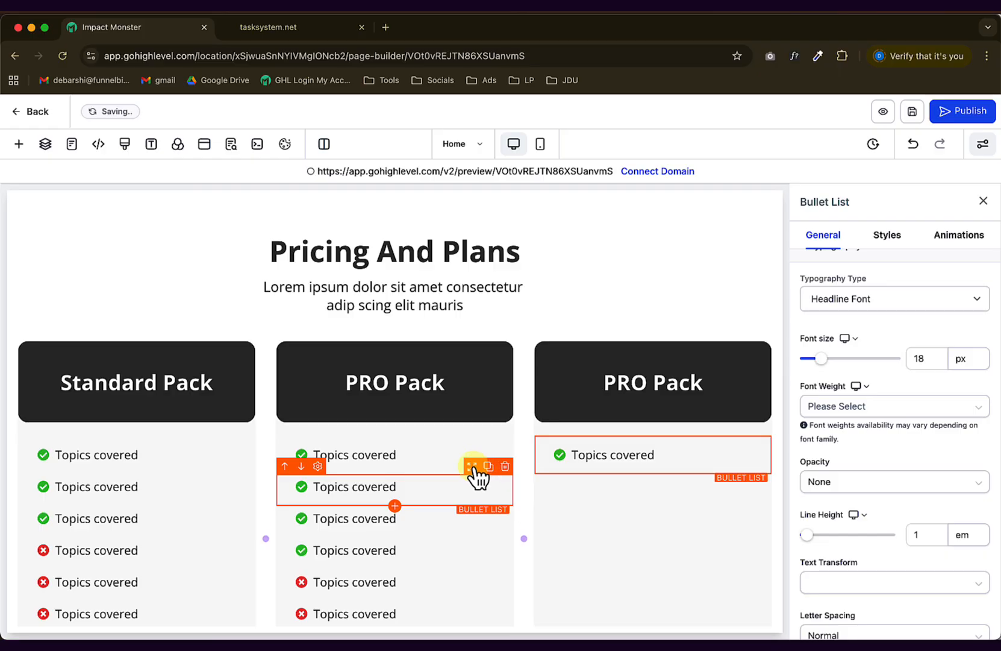
{"action": "left_click_drag", "start_coordinate": [476, 470], "coordinate": [621, 500]}
{"action": "left_click", "coordinate": [413, 550]}
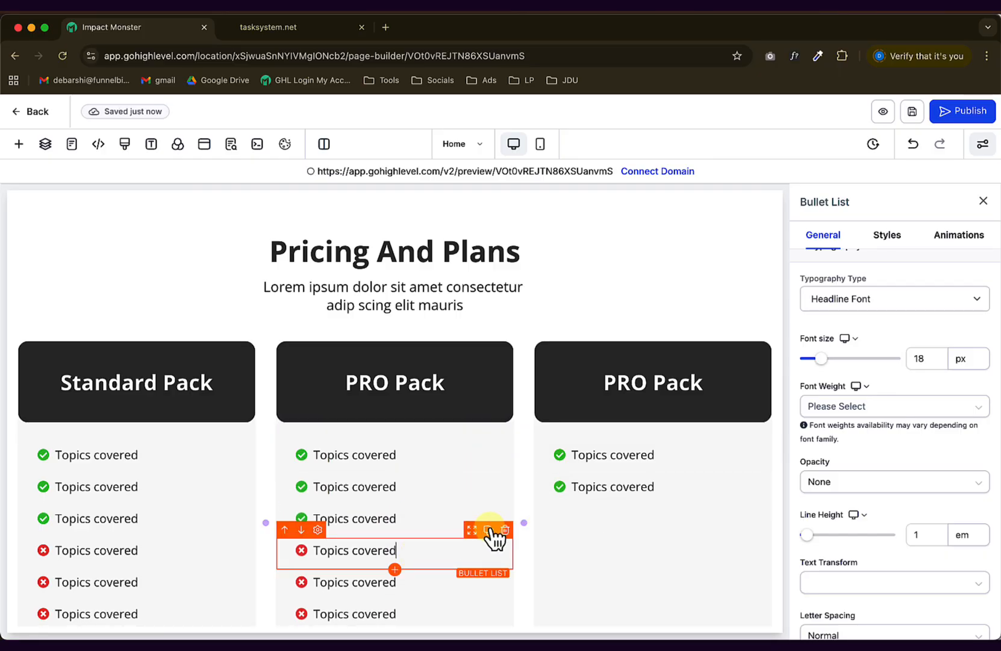
{"action": "left_click_drag", "start_coordinate": [475, 542], "coordinate": [635, 530]}
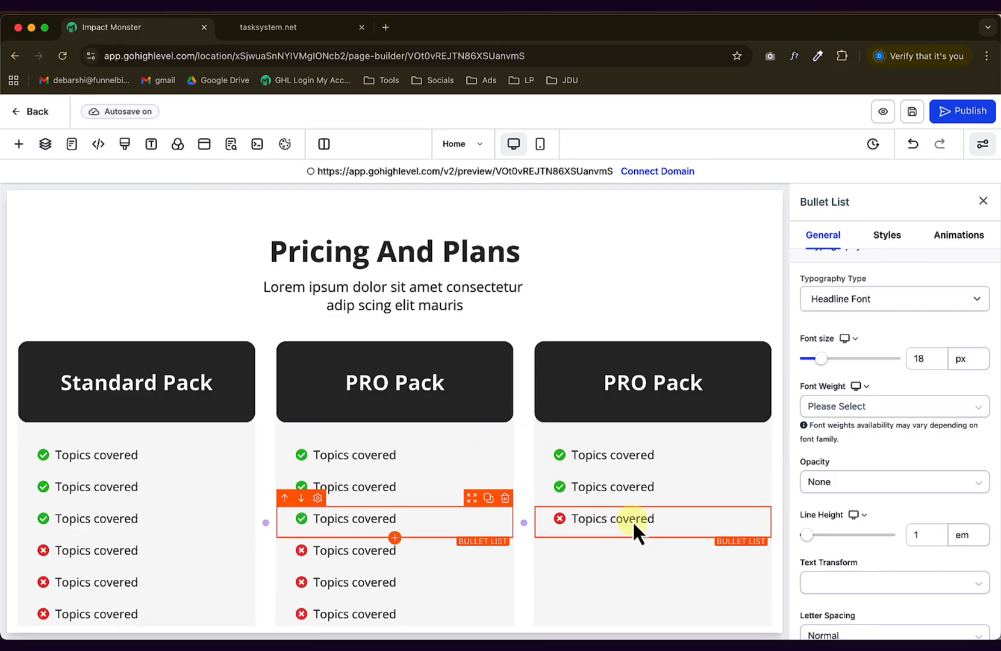
Duplicate the third column's bullets until it has three green-check and three red-cross Topics covered items.
{"action": "left_click", "coordinate": [747, 467]}
{"action": "scroll", "coordinate": [687, 522], "scroll_direction": "down", "scroll_amount": 3}
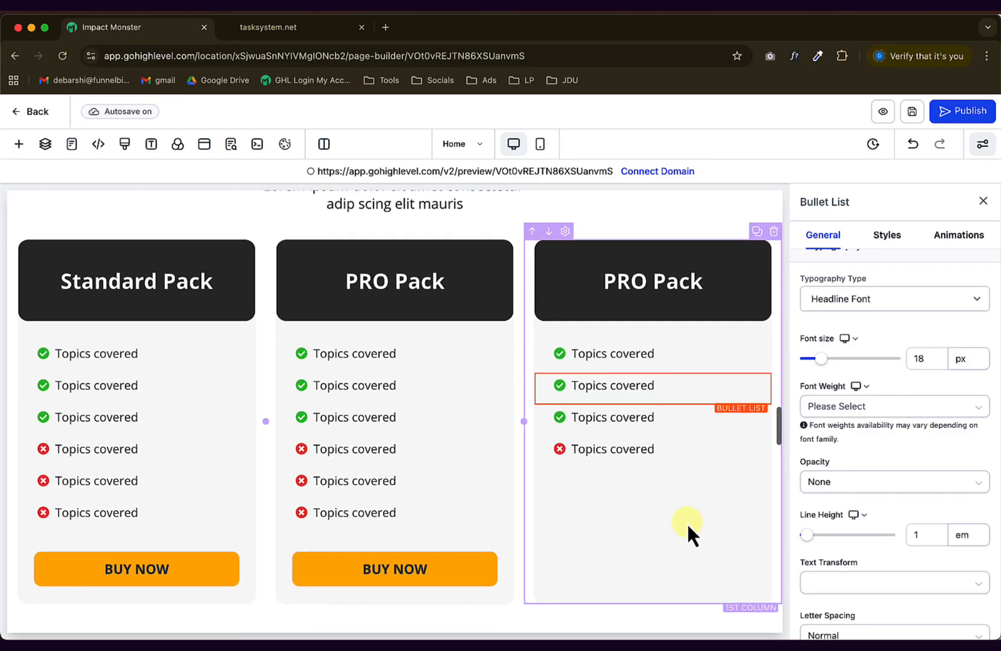
{"action": "left_click", "coordinate": [660, 416]}
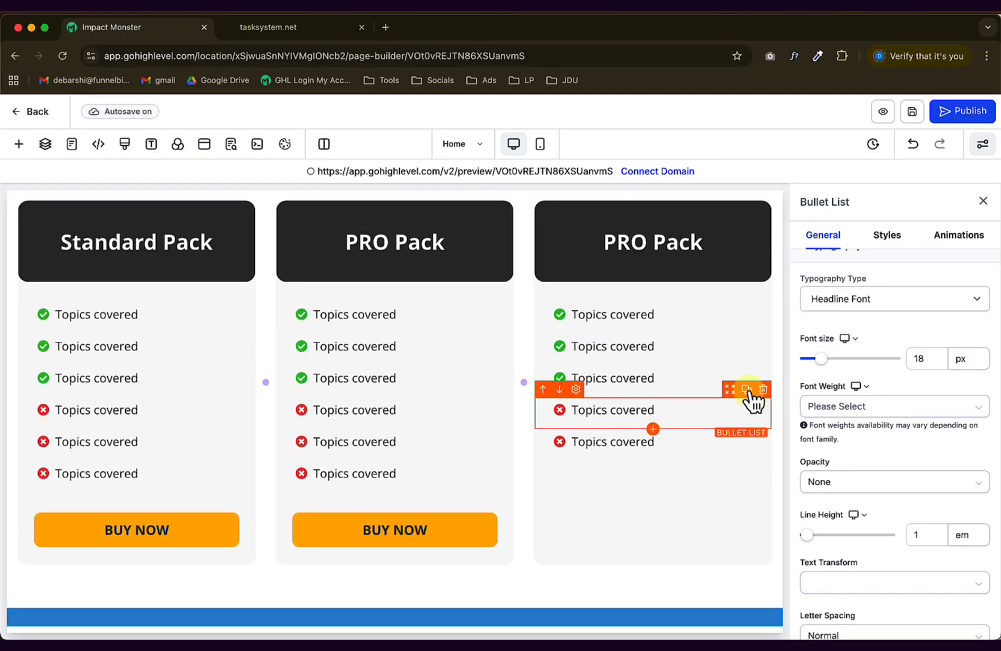
{"action": "left_click", "coordinate": [748, 391]}
Duplicate the PRO Pack column's orange BUY NOW button and move the copy below the third column's bullets.
{"action": "left_click", "coordinate": [458, 529]}
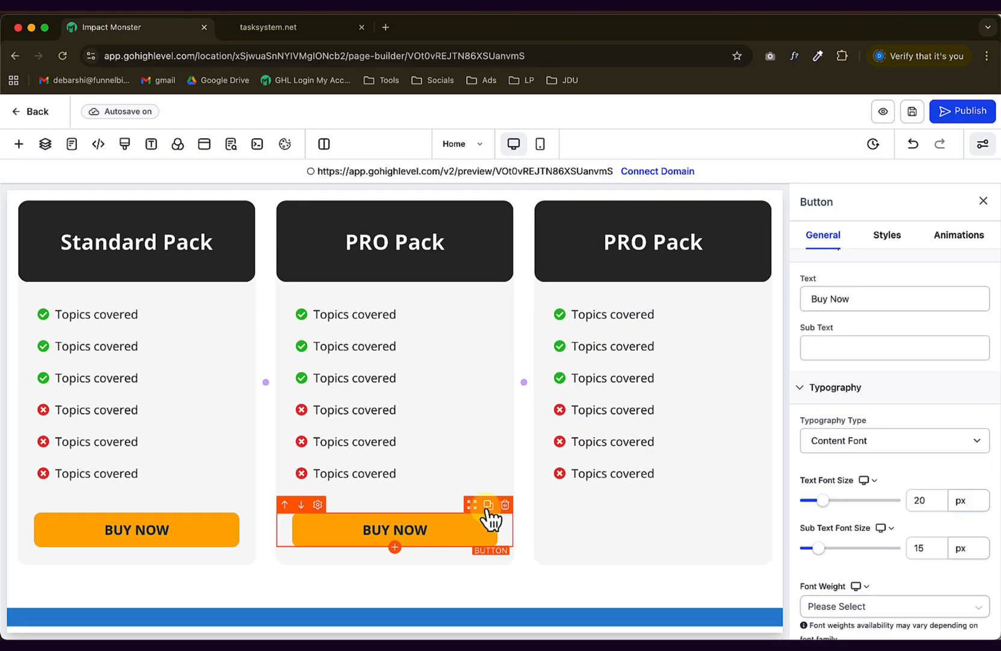
{"action": "left_click", "coordinate": [488, 504]}
{"action": "left_click_drag", "start_coordinate": [504, 525], "coordinate": [715, 560]}
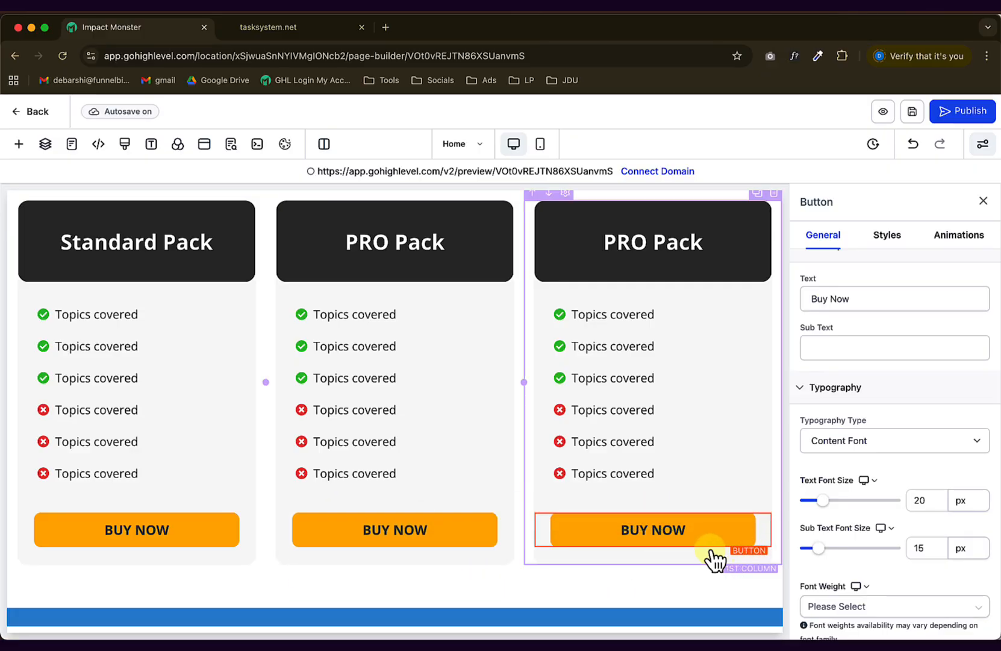
Change the third column's headline to "NERD Pack".
{"action": "left_click", "coordinate": [617, 247]}
{"action": "key", "text": "super+Tab"}
{"action": "key", "text": "super+Tab"}
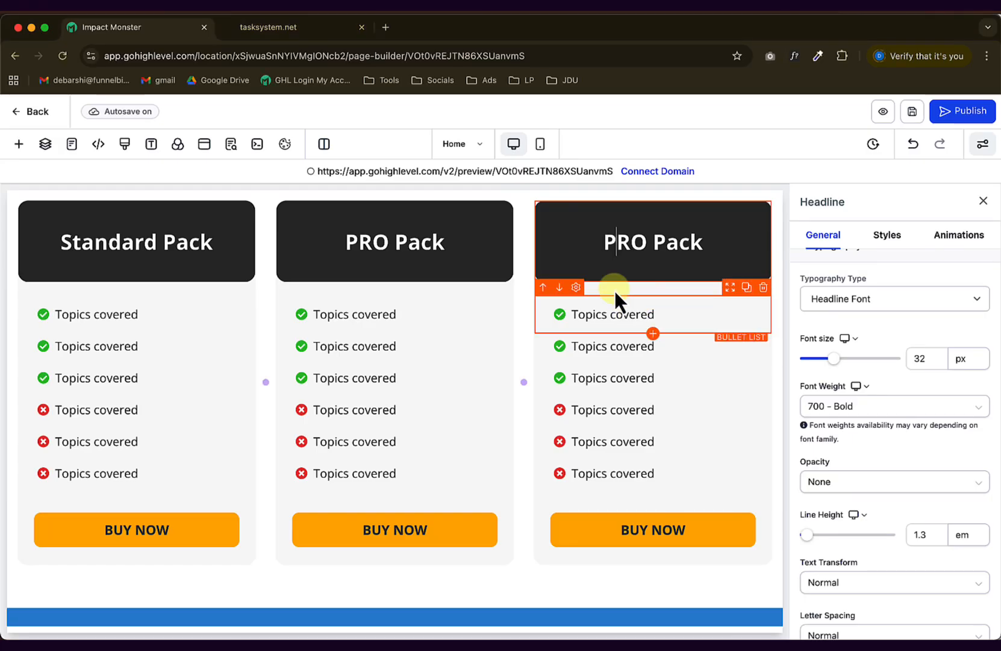
{"action": "double_click", "coordinate": [615, 241]}
{"action": "type", "text": "NERD"}
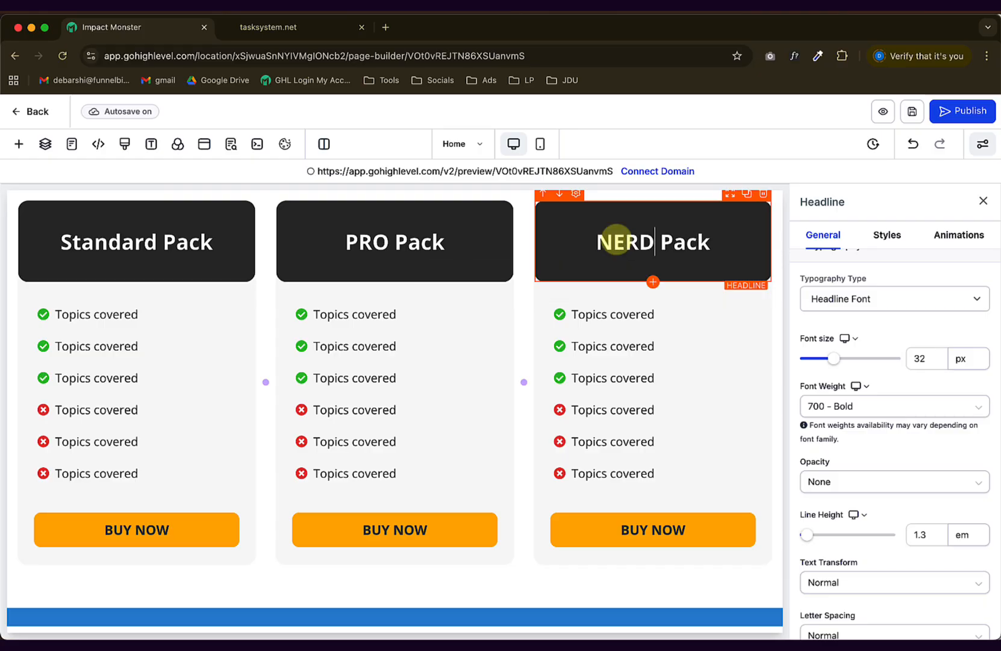
Review the finished pricing row and the blue What Our Readers Are Saying section below it.
{"action": "scroll", "coordinate": [643, 267], "scroll_direction": "down", "scroll_amount": 1}
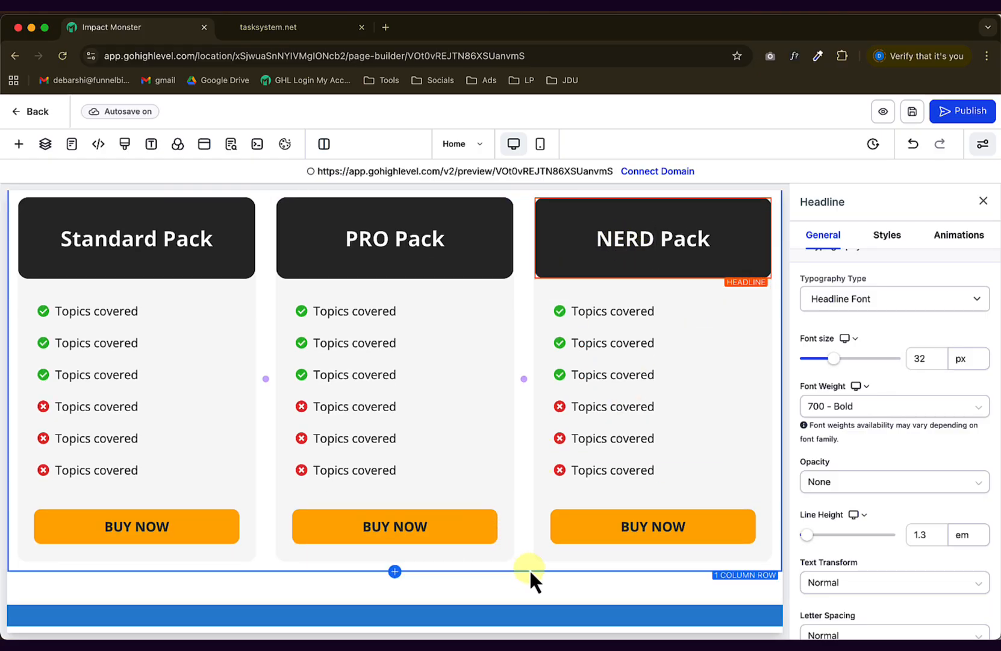
{"action": "left_click", "coordinate": [574, 570]}
{"action": "scroll", "coordinate": [580, 569], "scroll_direction": "up", "scroll_amount": 5}
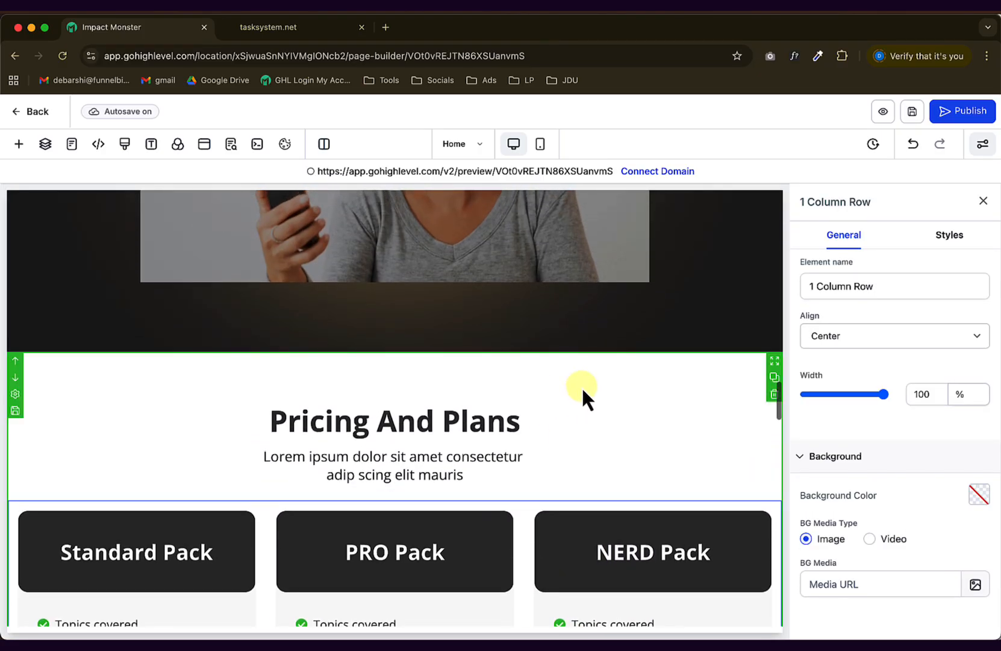
{"action": "key", "text": "super+Tab"}
{"action": "key", "text": "super+Tab"}
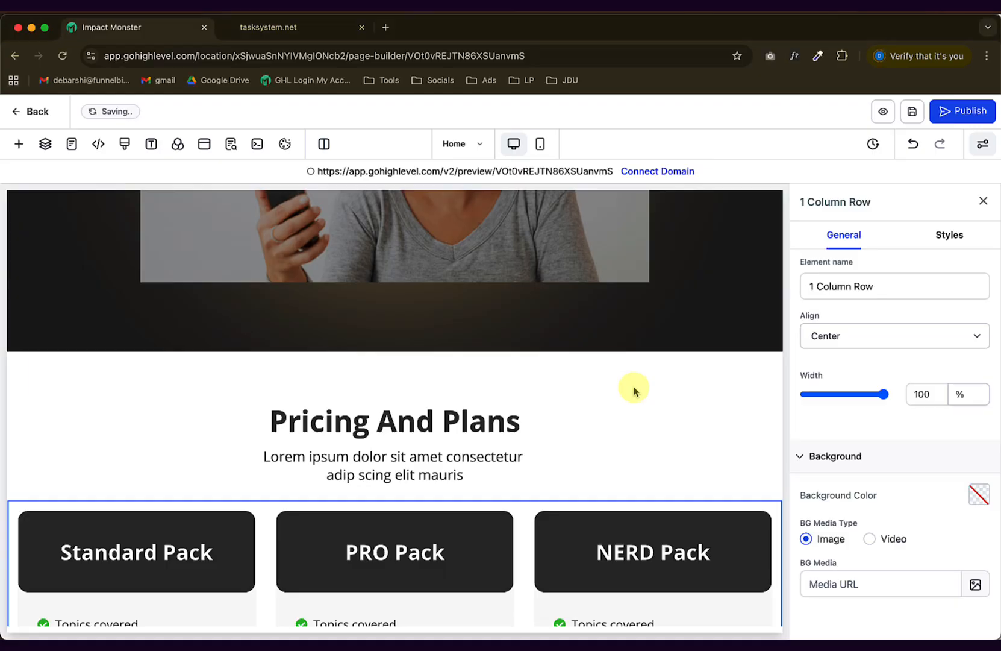
{"action": "scroll", "coordinate": [608, 436], "scroll_direction": "down", "scroll_amount": 5}
{"action": "scroll", "coordinate": [364, 386], "scroll_direction": "up", "scroll_amount": 2}
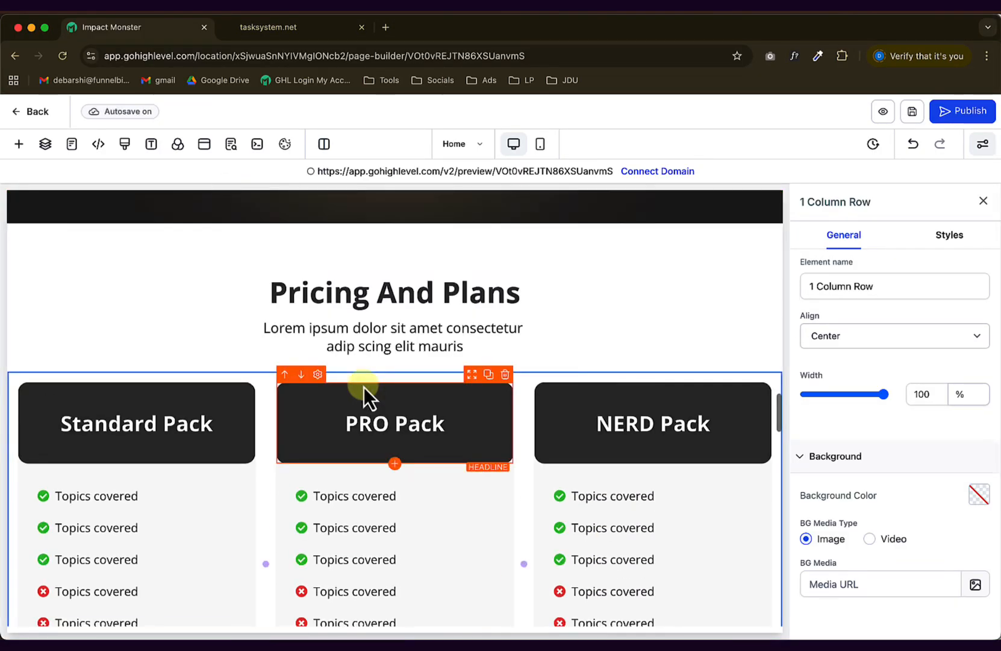
{"action": "scroll", "coordinate": [363, 384], "scroll_direction": "down", "scroll_amount": 6}
{"action": "scroll", "coordinate": [374, 397], "scroll_direction": "down", "scroll_amount": 3}
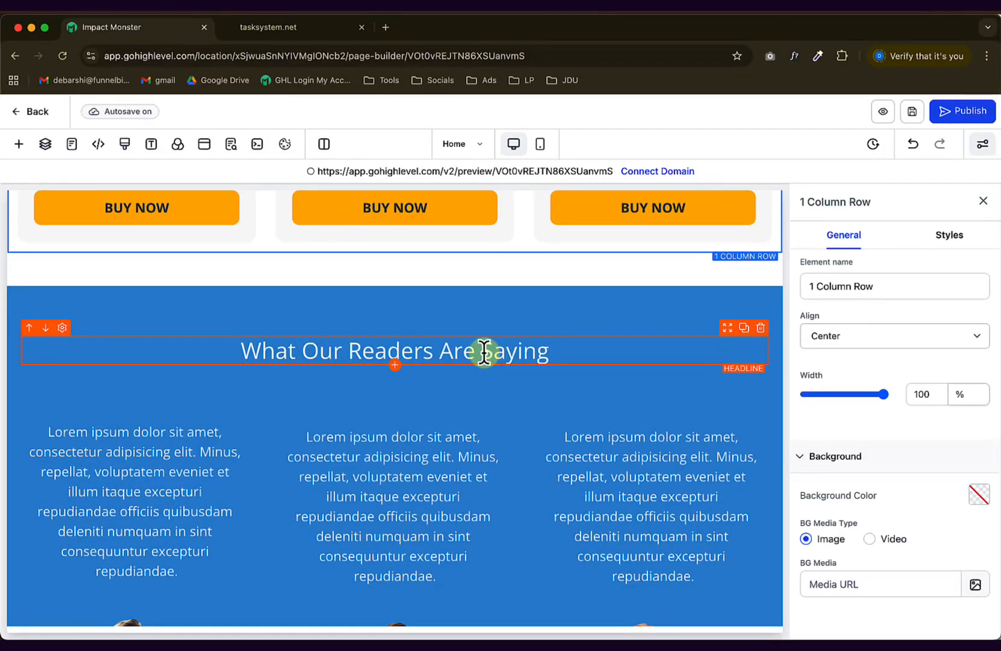
{"action": "scroll", "coordinate": [485, 352], "scroll_direction": "down", "scroll_amount": 2}
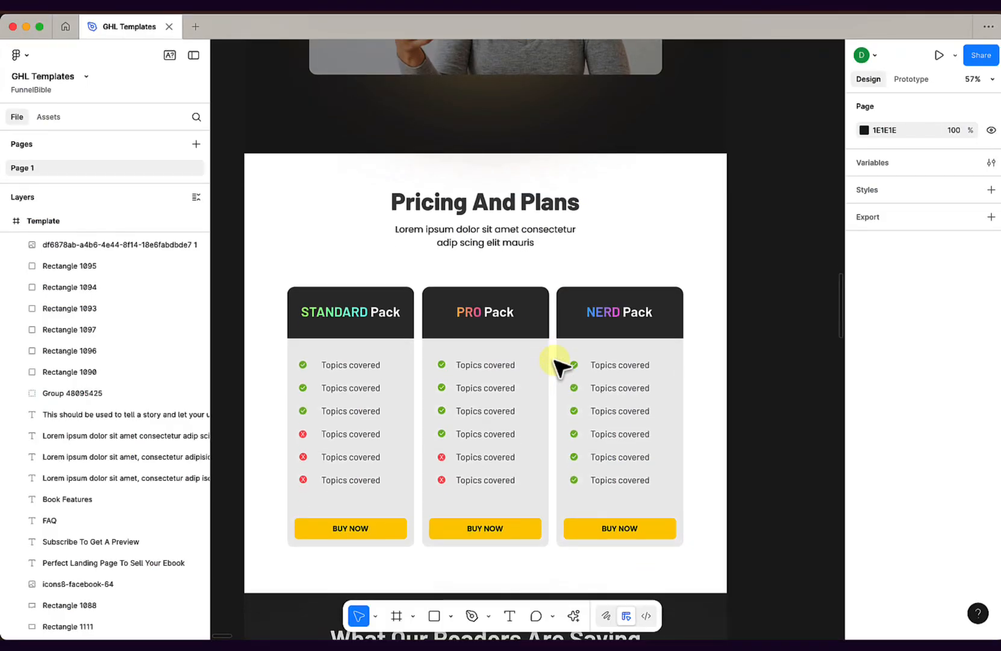
In Figma, examine the What Our Readers Are Saying section's background, heading and cards, comparing them with the page builder's testimonial section.
{"action": "scroll", "coordinate": [560, 365], "scroll_direction": "down", "scroll_amount": 10}
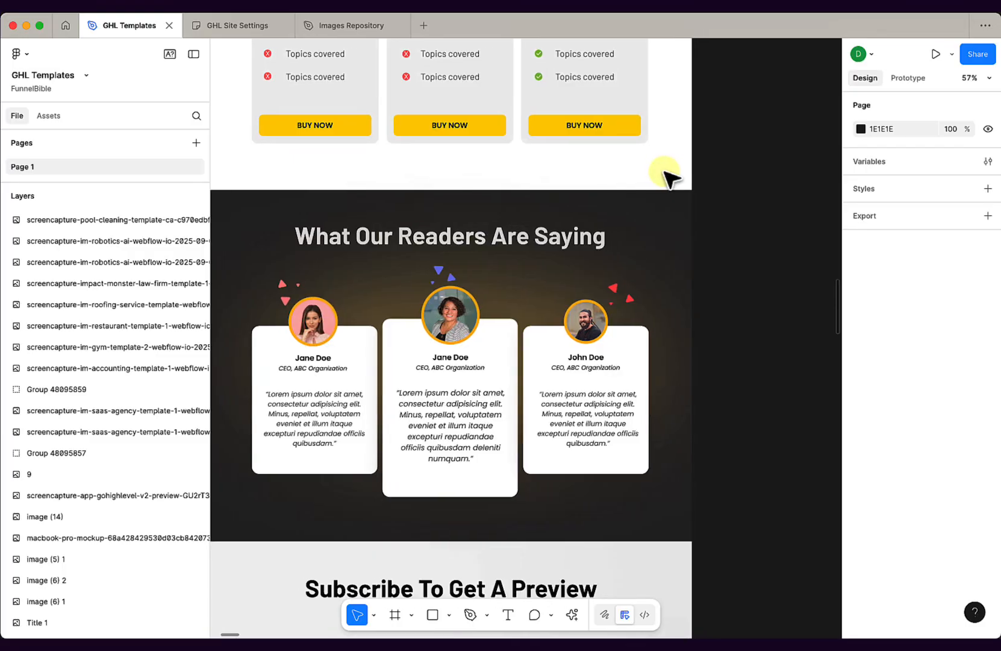
{"action": "scroll", "coordinate": [666, 174], "scroll_direction": "left", "scroll_amount": 2}
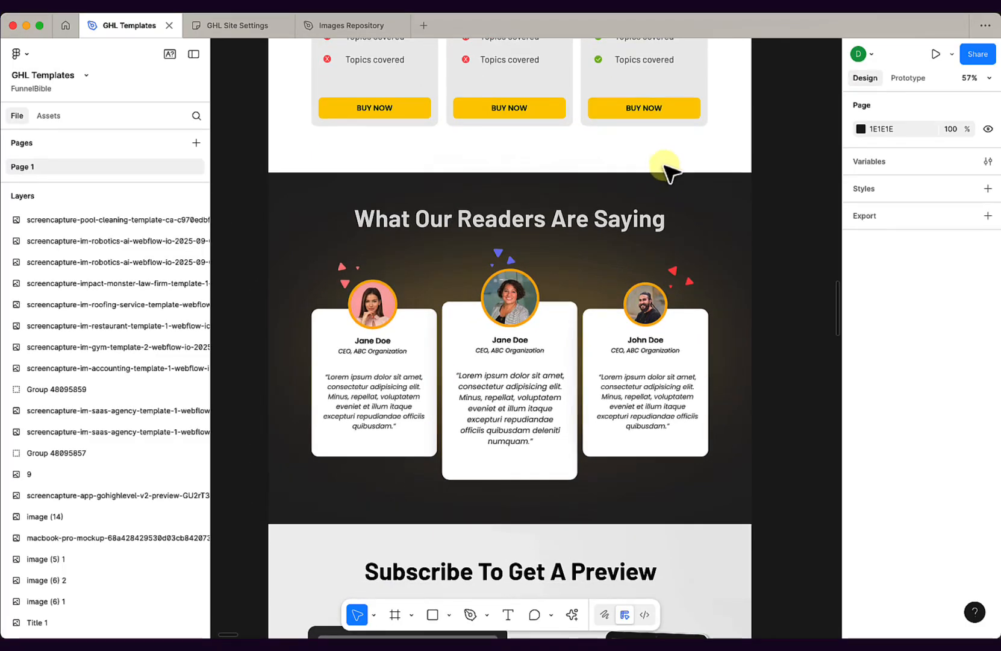
{"action": "left_click", "coordinate": [342, 188]}
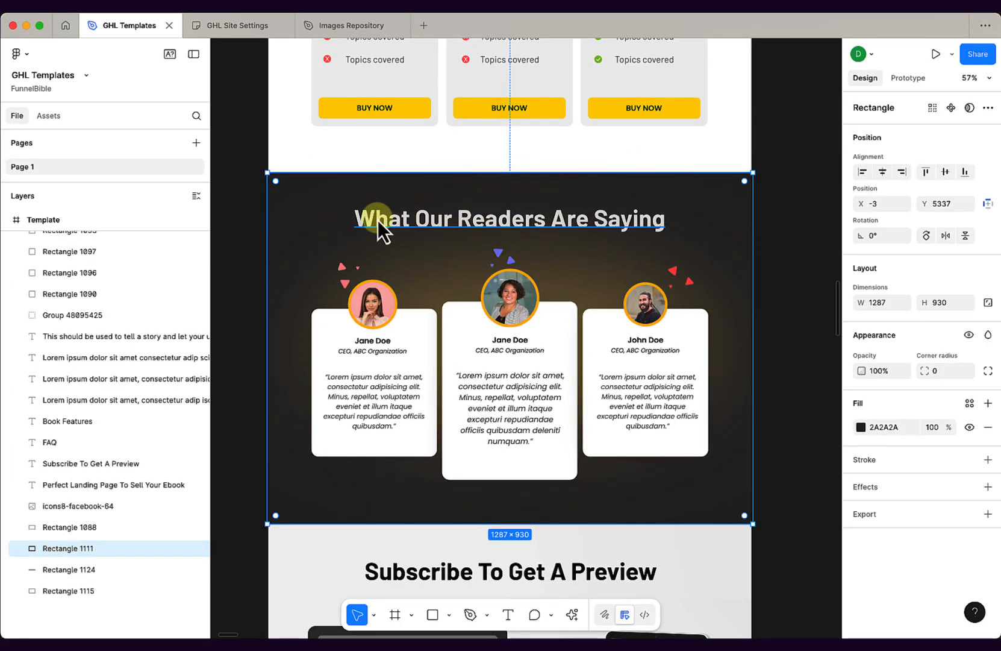
{"action": "scroll", "coordinate": [314, 192], "scroll_direction": "left", "scroll_amount": 1}
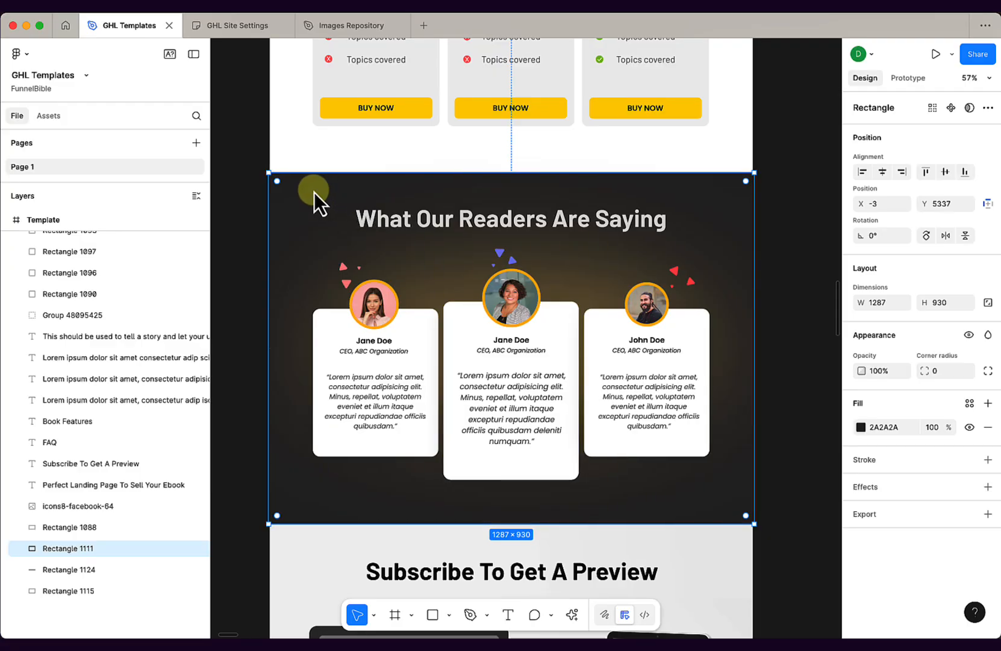
{"action": "left_click", "coordinate": [443, 215]}
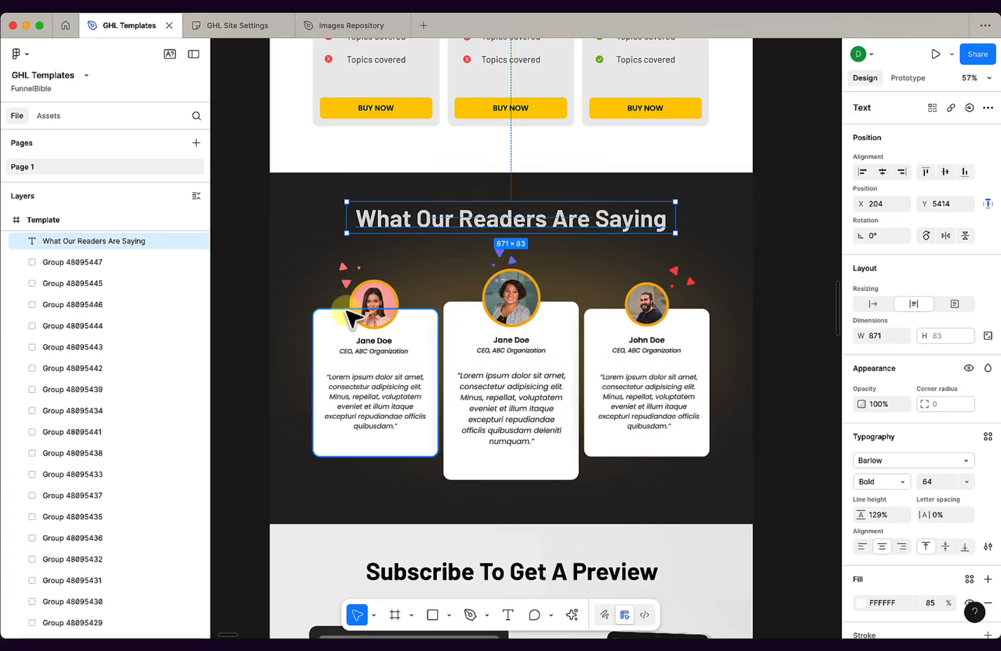
{"action": "key", "text": "super+Tab"}
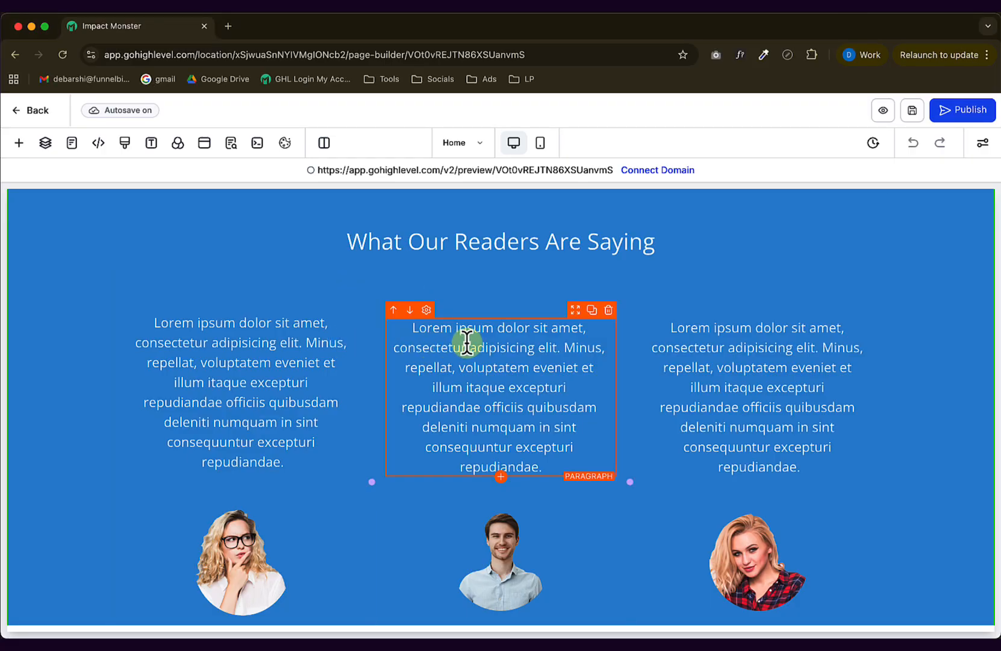
{"action": "scroll", "coordinate": [403, 384], "scroll_direction": "down", "scroll_amount": 3}
{"action": "scroll", "coordinate": [332, 376], "scroll_direction": "up", "scroll_amount": 4}
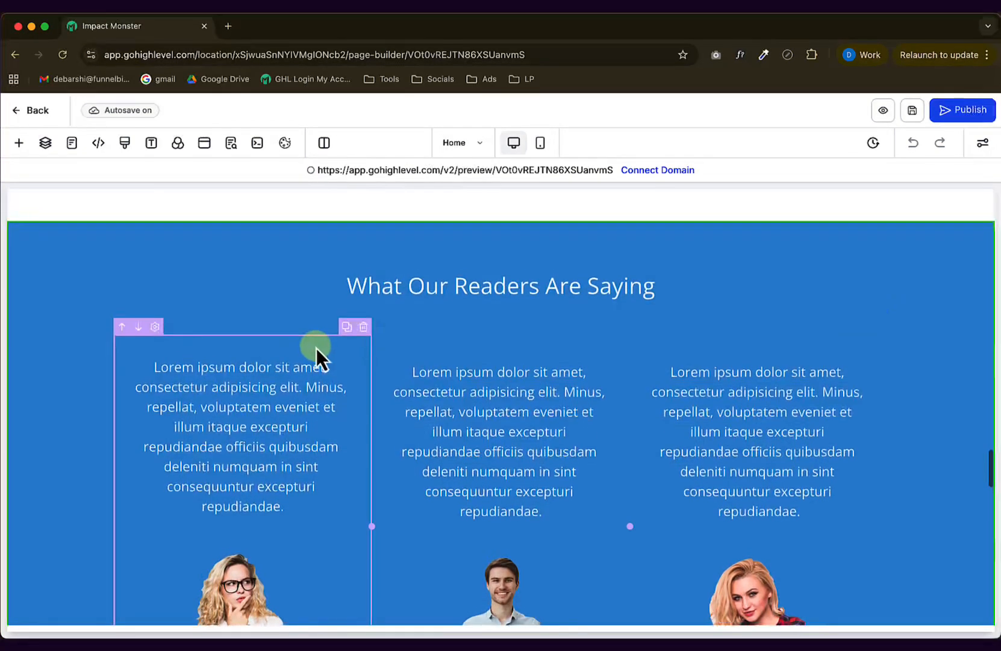
{"action": "scroll", "coordinate": [316, 347], "scroll_direction": "down", "scroll_amount": 3}
{"action": "scroll", "coordinate": [277, 348], "scroll_direction": "up", "scroll_amount": 1}
{"action": "key", "text": "super+Tab"}
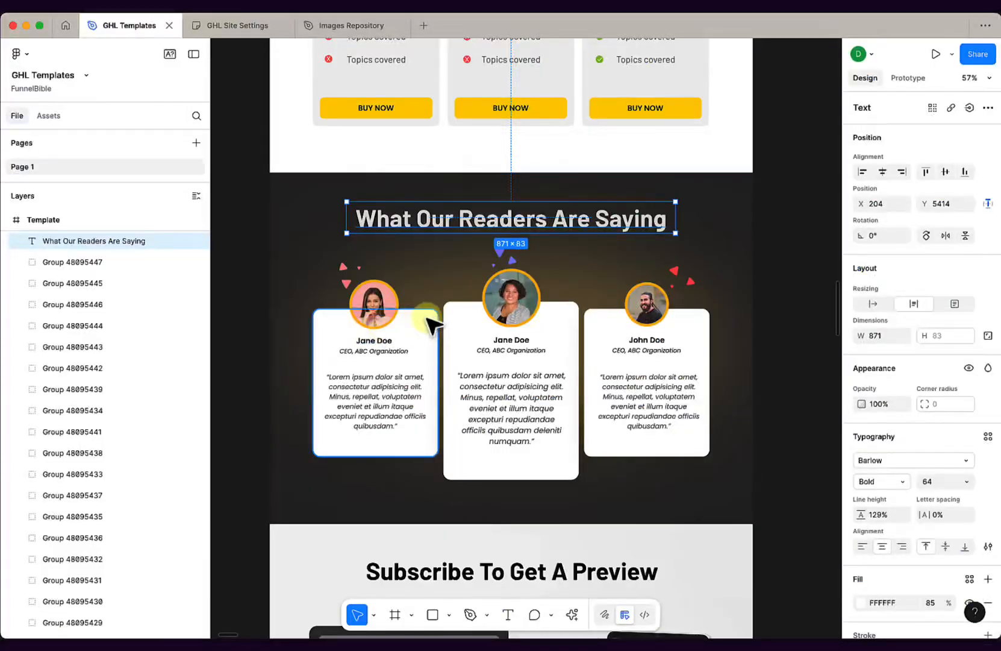
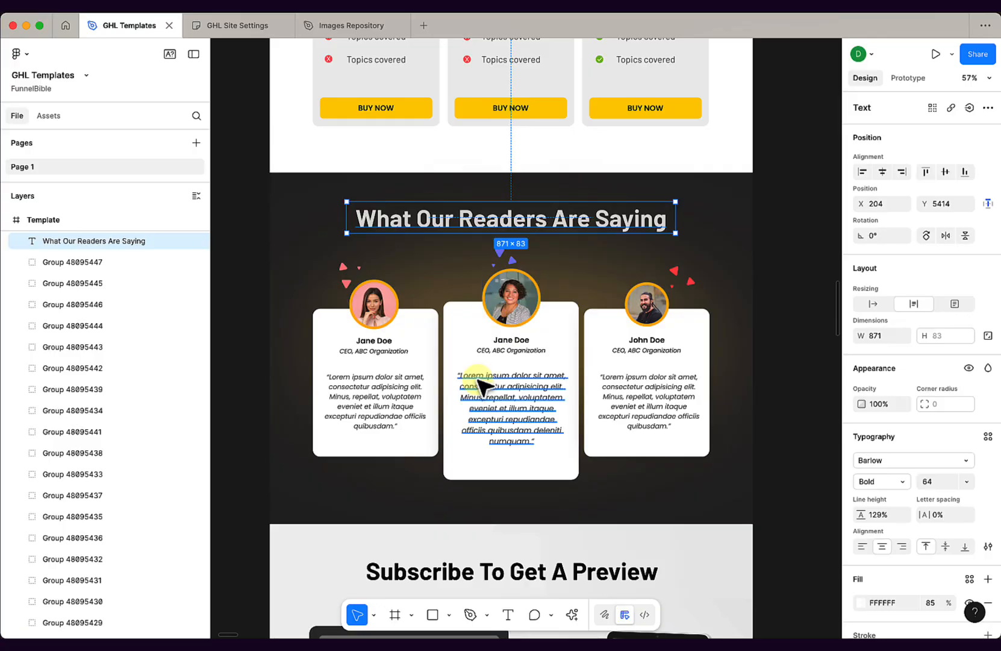
Compare the page builder's three testimonial columns with the white testimonial cards in the Figma design.
{"action": "key", "text": "super+Tab"}
{"action": "left_click", "coordinate": [138, 357]}
{"action": "left_click", "coordinate": [99, 350]}
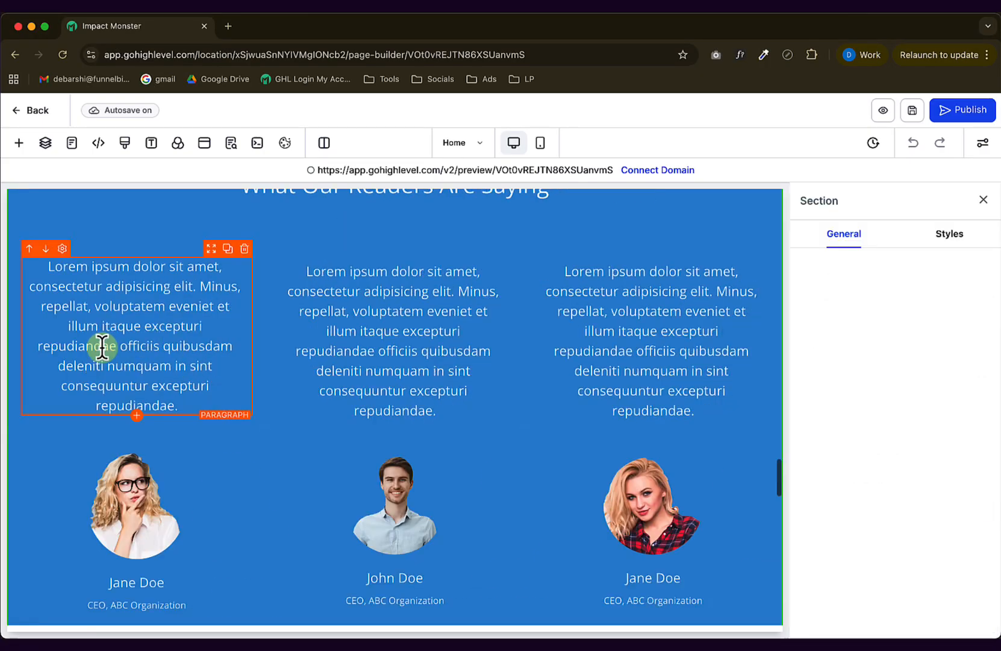
{"action": "left_click", "coordinate": [498, 245]}
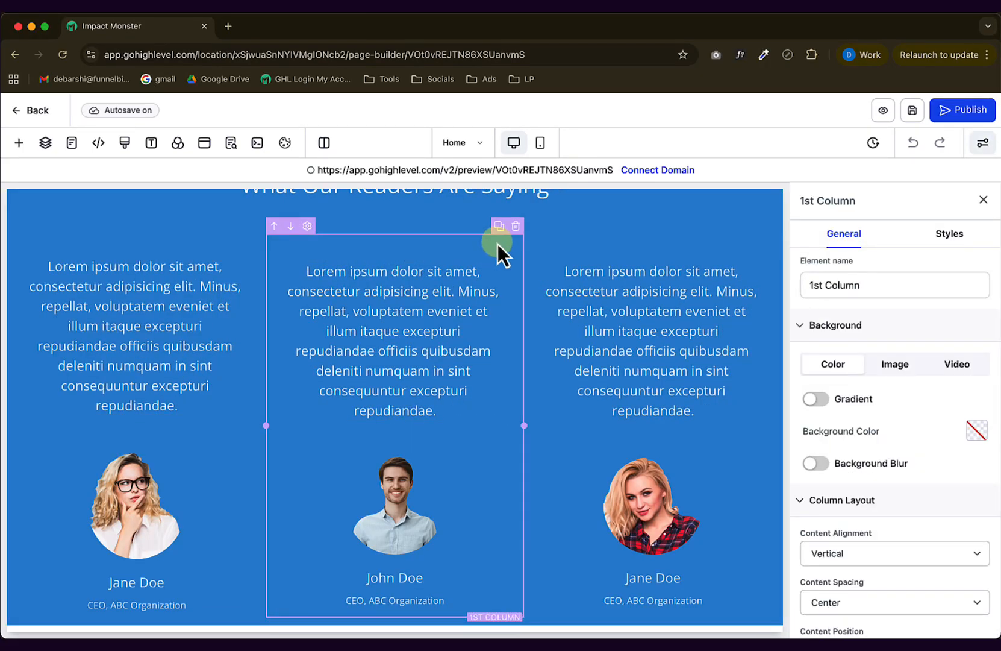
{"action": "left_click", "coordinate": [631, 229]}
{"action": "left_click", "coordinate": [361, 248]}
{"action": "key", "text": "super+Tab"}
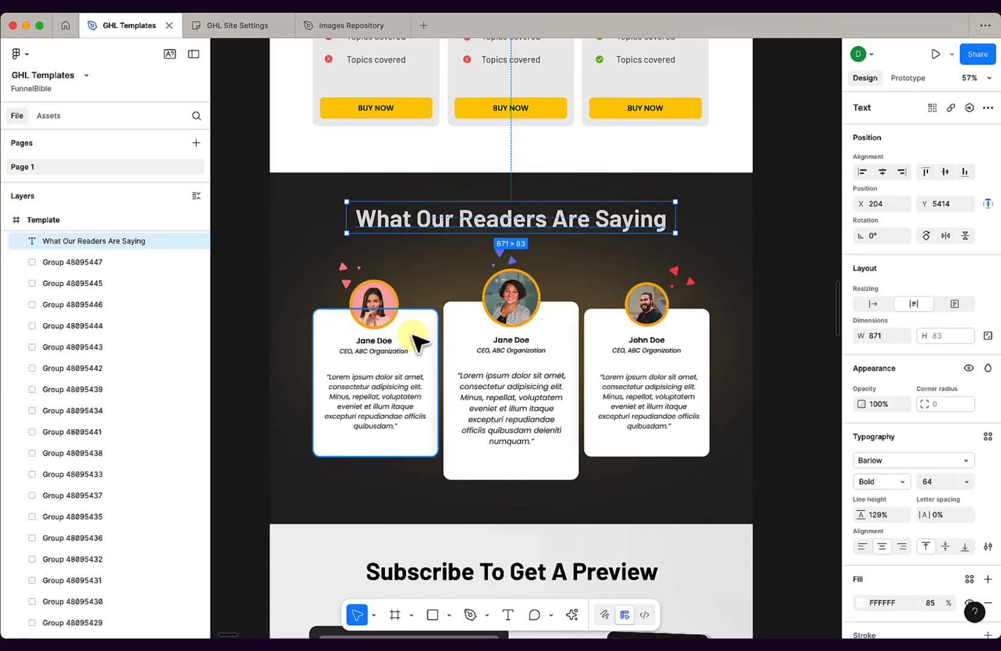
{"action": "key", "text": "super+Tab"}
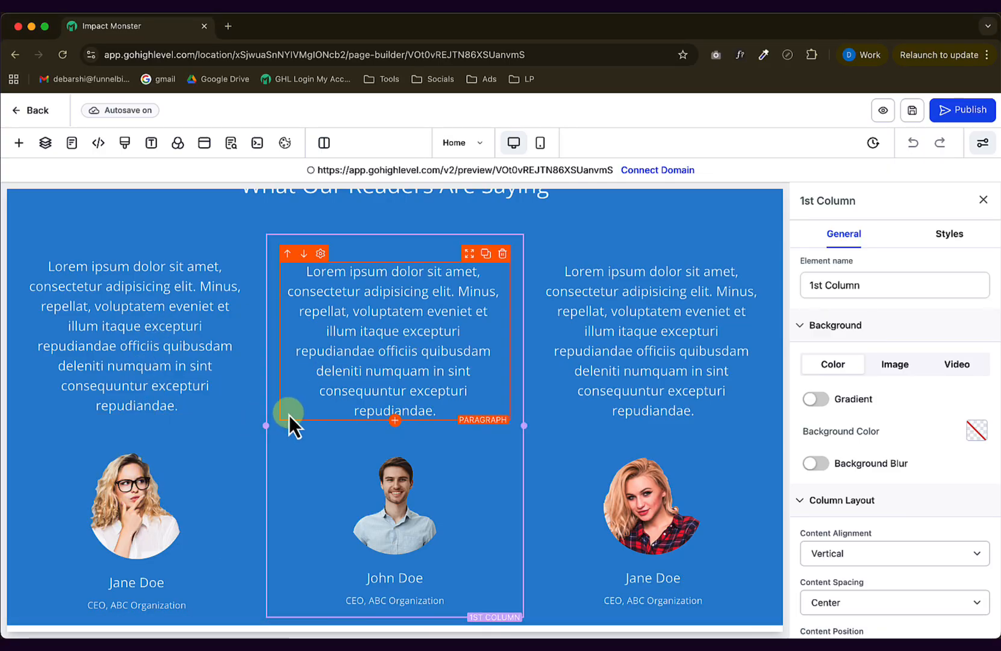
Check the testimonial section's background in Figma, and set Section BG.png as the section's background image in the page builder.
{"action": "key", "text": "super+Tab"}
{"action": "scroll", "coordinate": [385, 355], "scroll_direction": "up", "scroll_amount": 2}
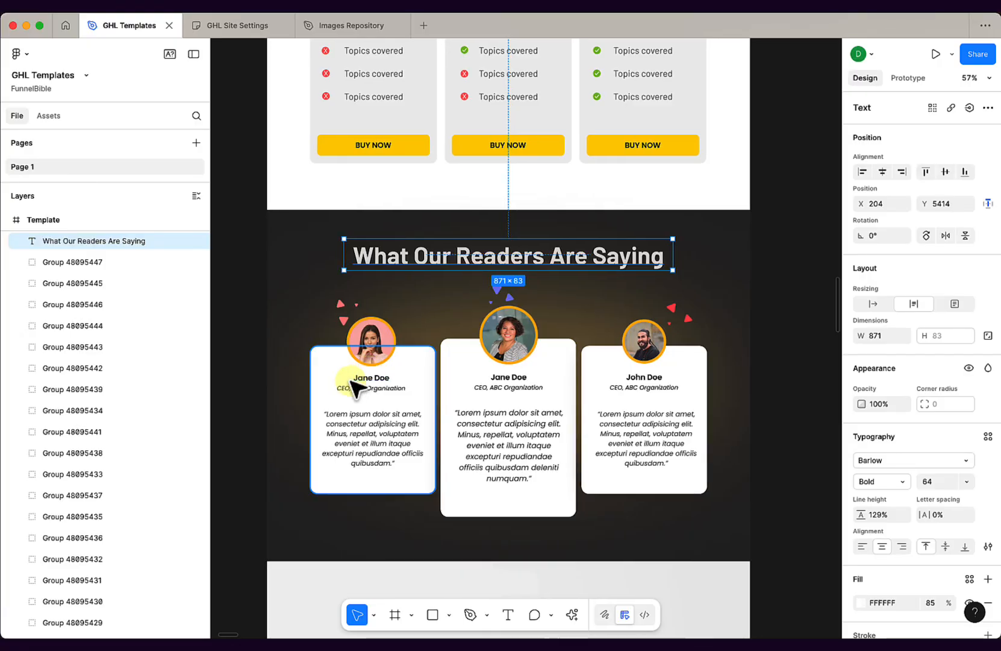
{"action": "left_click", "coordinate": [341, 223]}
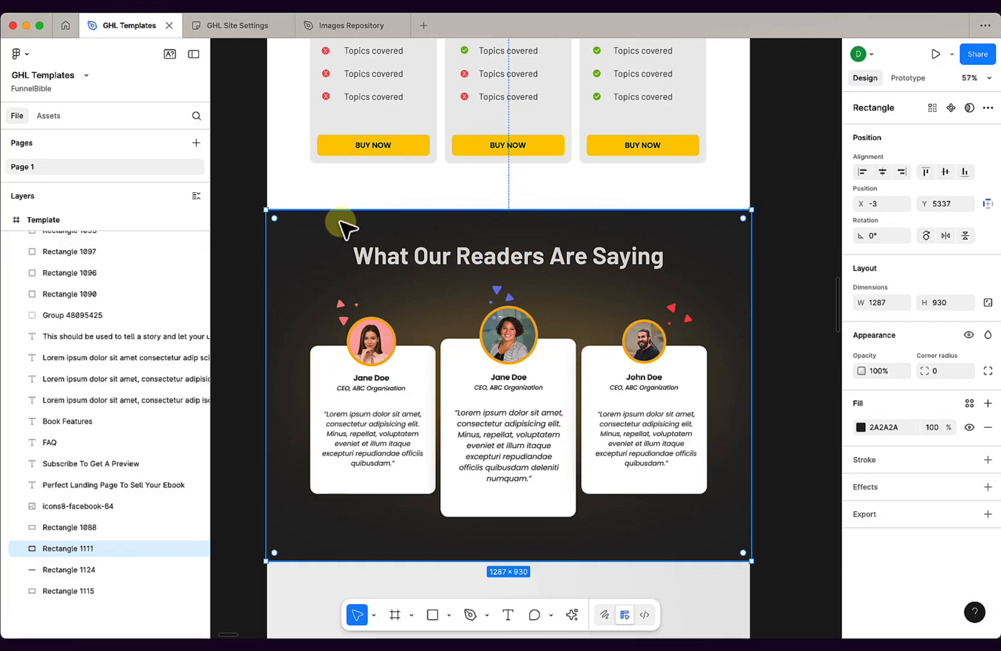
{"action": "key", "text": "super+Tab"}
{"action": "scroll", "coordinate": [193, 252], "scroll_direction": "up", "scroll_amount": 2}
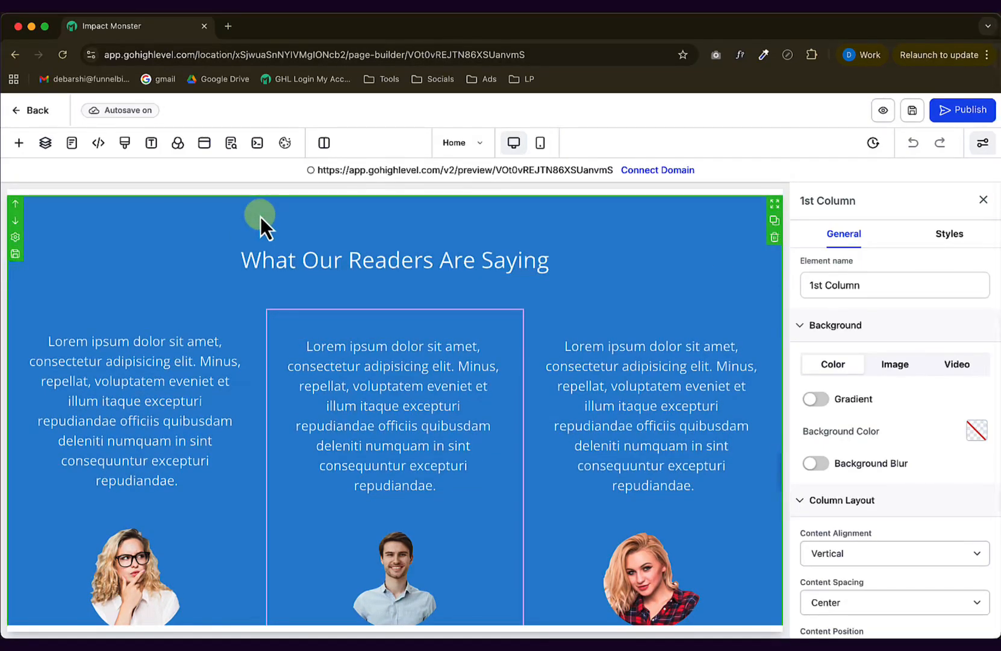
{"action": "left_click", "coordinate": [312, 216]}
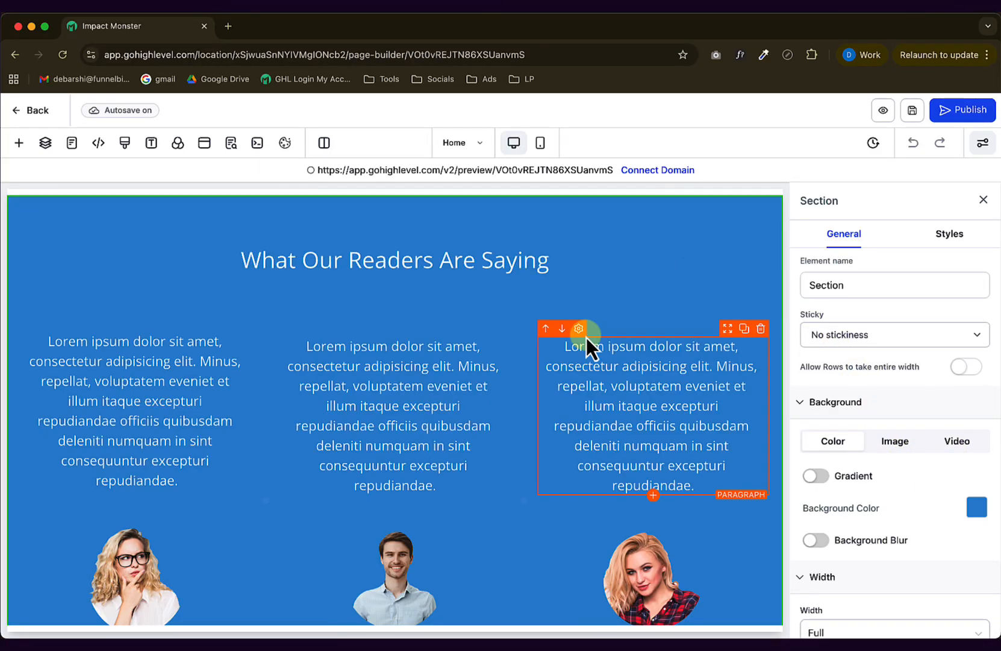
{"action": "left_click", "coordinate": [895, 441]}
{"action": "left_click", "coordinate": [974, 491]}
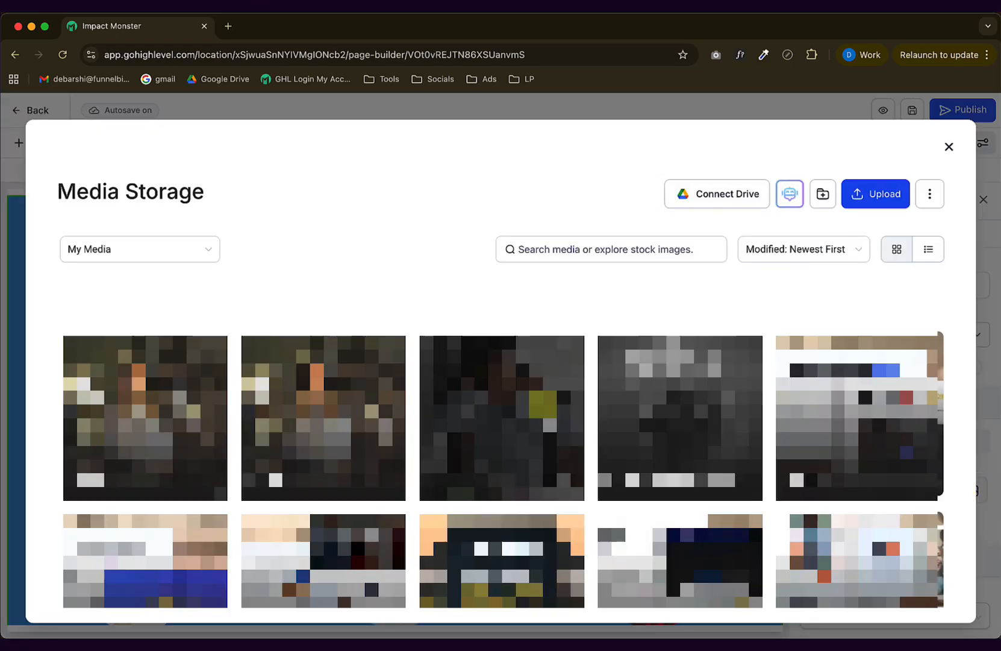
{"action": "scroll", "coordinate": [519, 384], "scroll_direction": "down", "scroll_amount": 3}
{"action": "scroll", "coordinate": [461, 398], "scroll_direction": "up", "scroll_amount": 1}
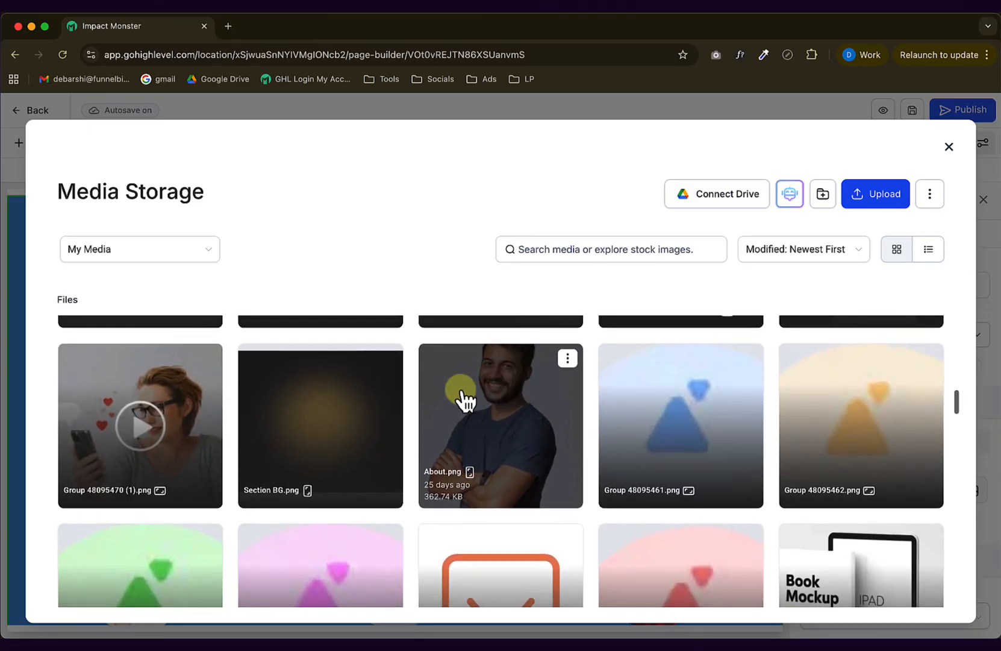
{"action": "left_click", "coordinate": [362, 395]}
{"action": "left_click", "coordinate": [920, 602]}
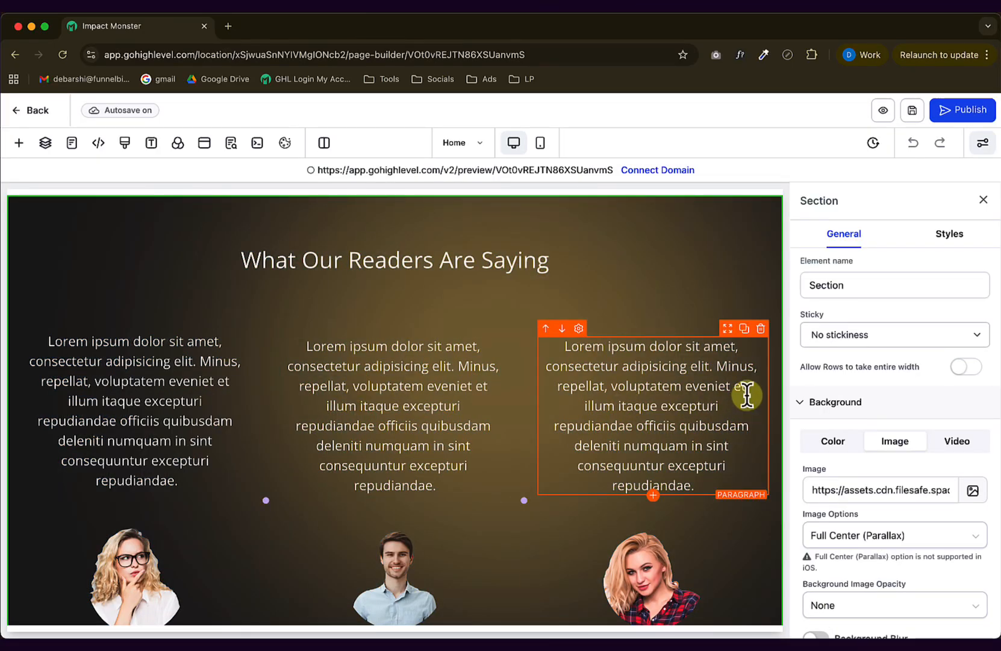
Change the testimonial section's background image option to Full Center.
{"action": "left_click", "coordinate": [942, 535]}
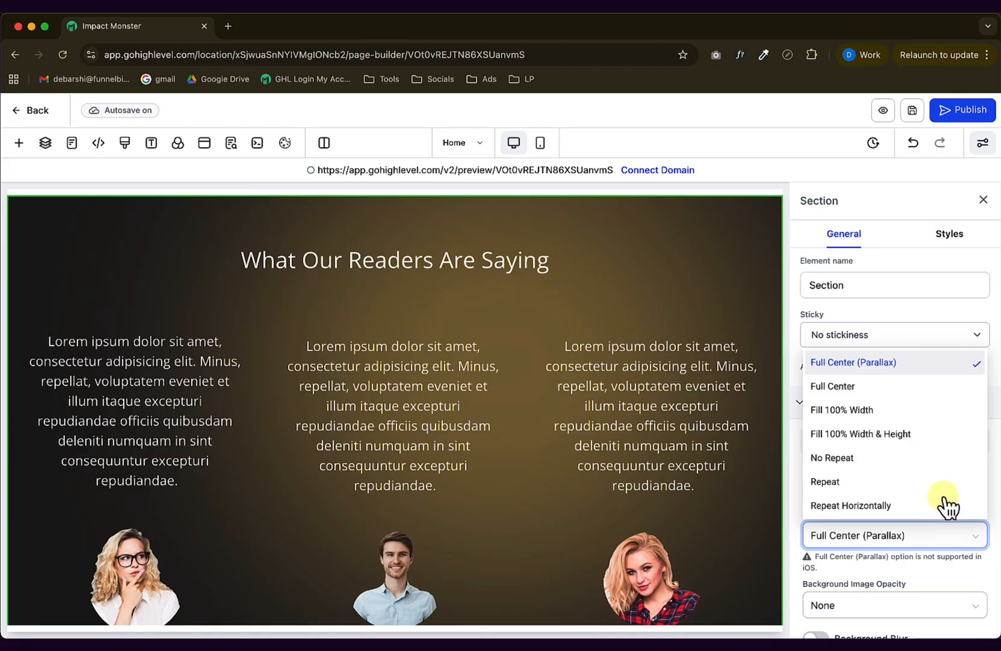
{"action": "left_click", "coordinate": [884, 397]}
{"action": "scroll", "coordinate": [838, 449], "scroll_direction": "down", "scroll_amount": 1}
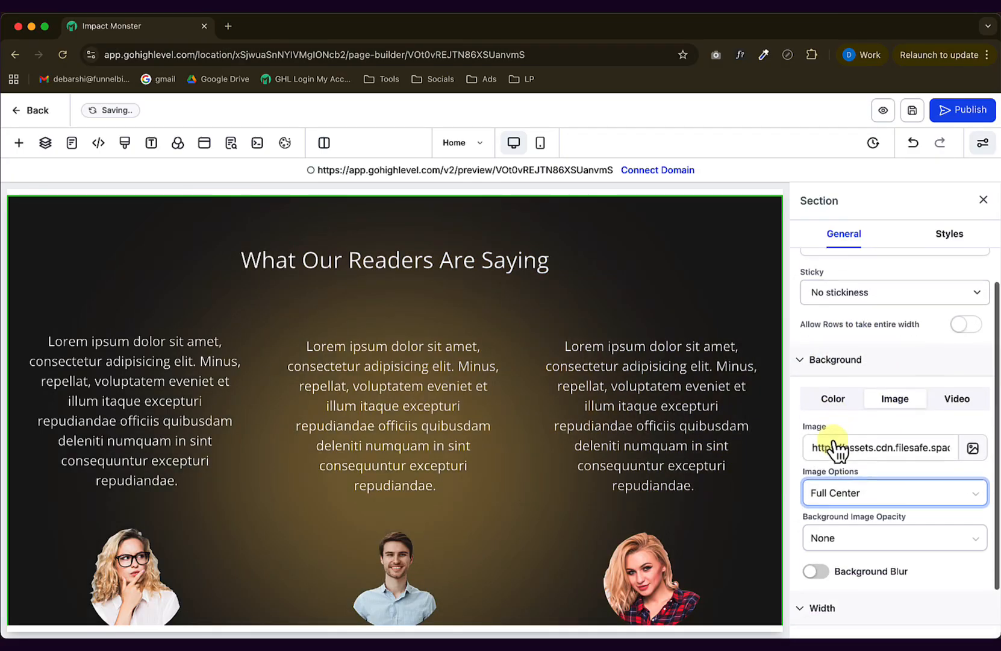
Following the Figma heading, set the What Our Readers Are Saying headline to 42 px and weight 700 - Bold.
{"action": "key", "text": "super+Tab"}
{"action": "key", "text": "Escape"}
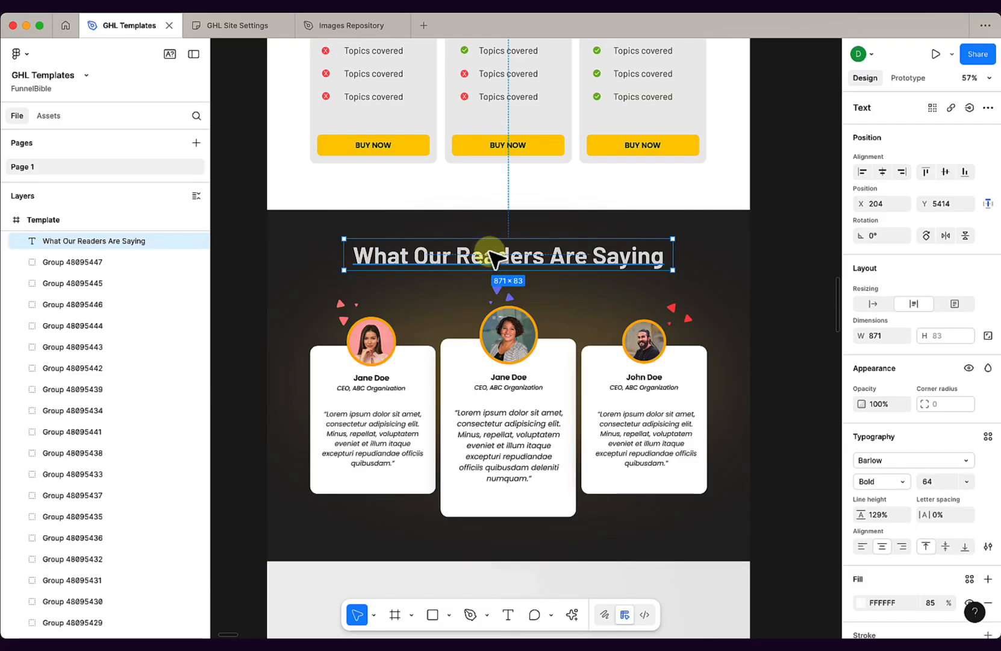
{"action": "key", "text": "super+Tab"}
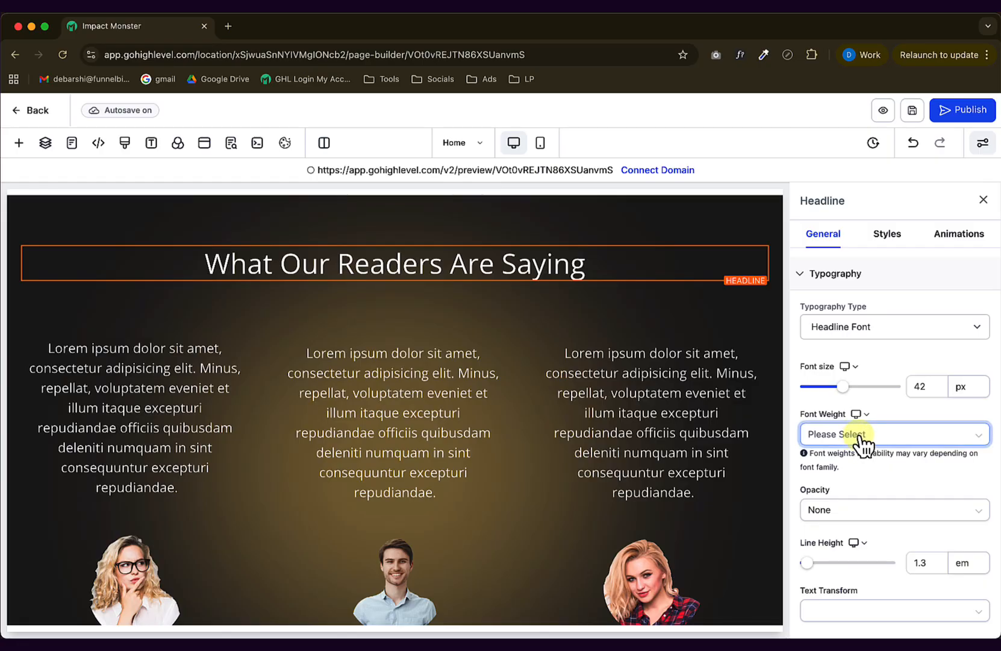
{"action": "left_click", "coordinate": [876, 437]}
{"action": "left_click", "coordinate": [880, 598]}
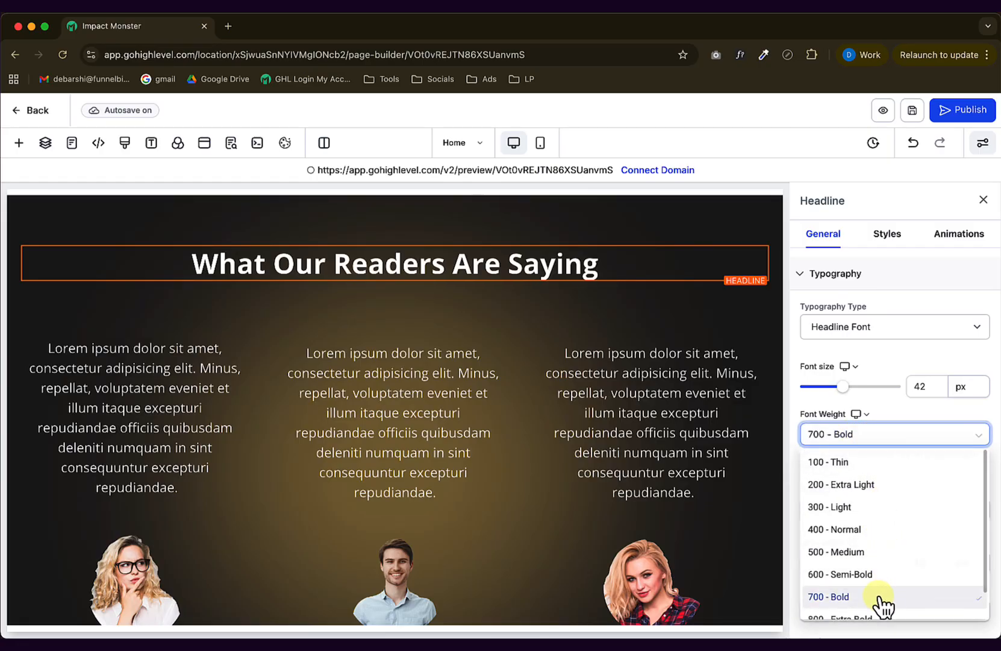
{"action": "left_click", "coordinate": [524, 232]}
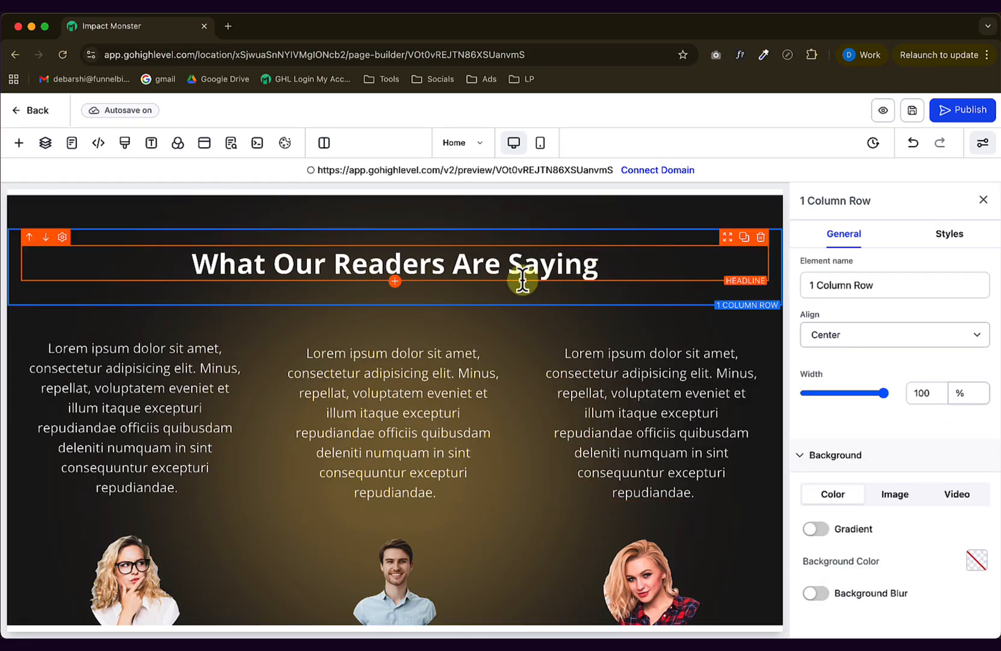
Check the first testimonial card's fill in Figma, and give the first testimonial column the custom background colour #f9f9f9.
{"action": "scroll", "coordinate": [375, 313], "scroll_direction": "down", "scroll_amount": 1}
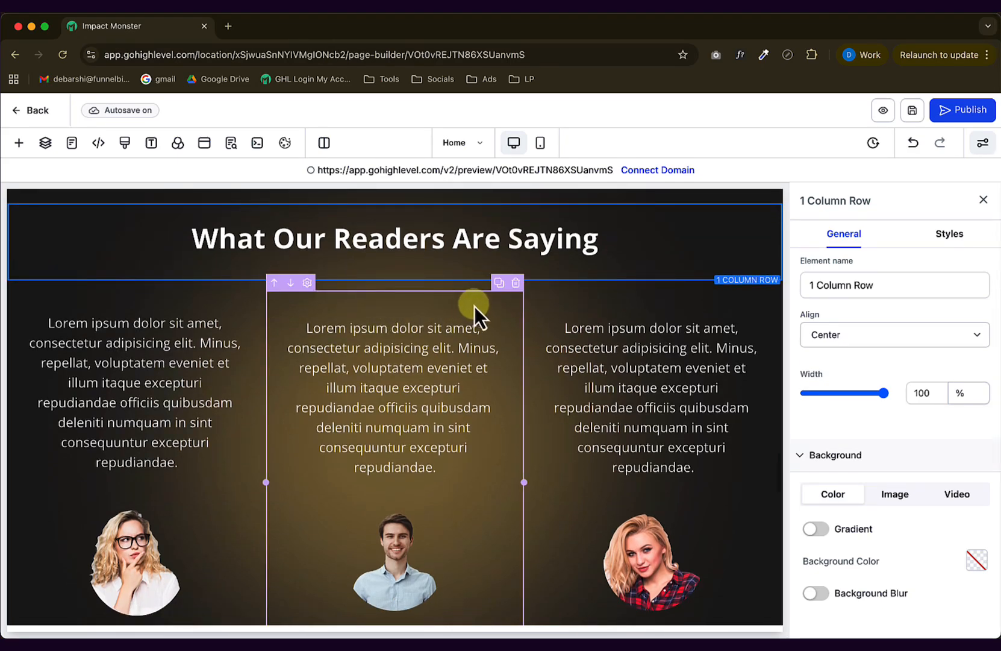
{"action": "key", "text": "super+Tab"}
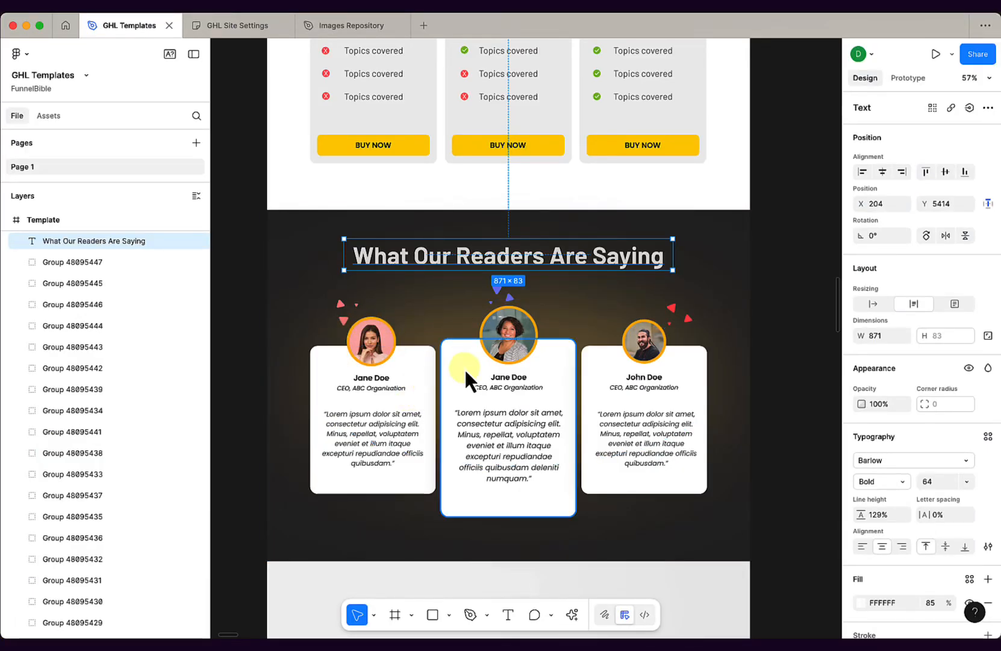
{"action": "key", "text": "super+Tab"}
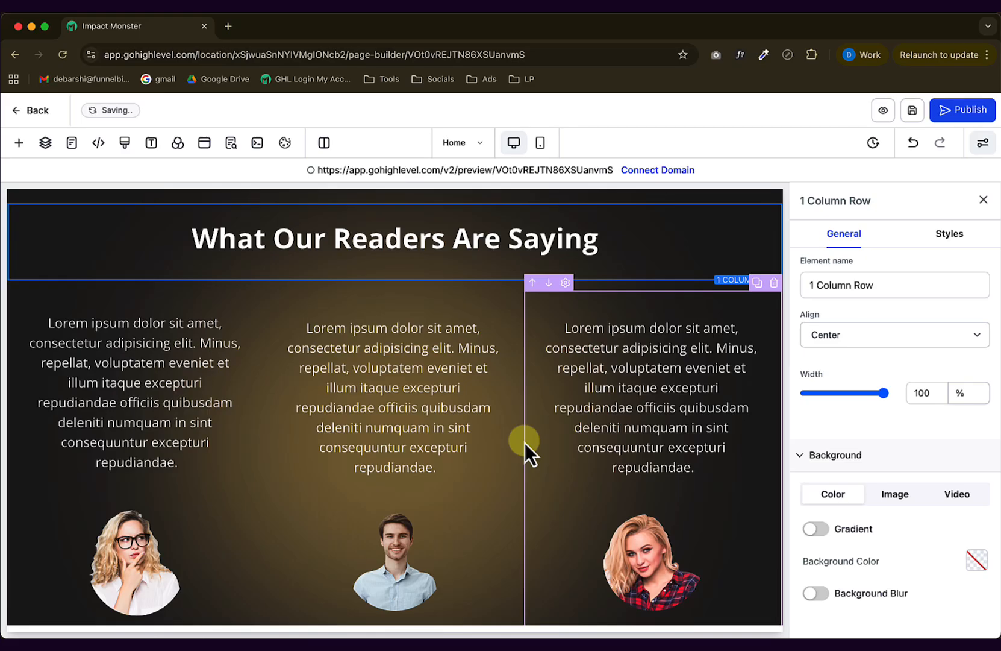
{"action": "left_click", "coordinate": [177, 301]}
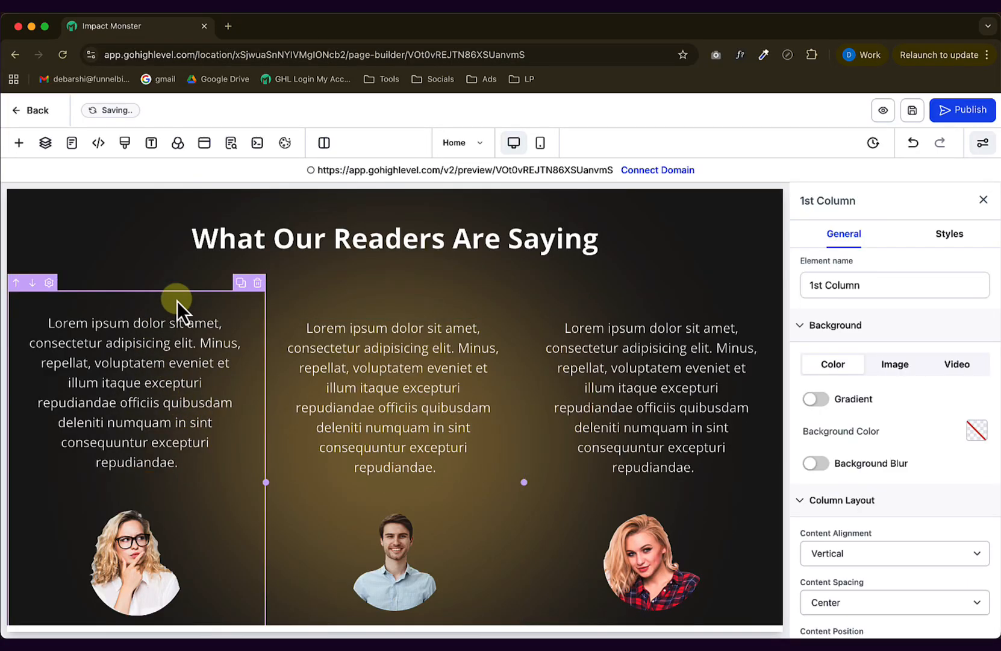
{"action": "key", "text": "super+Tab"}
{"action": "left_click", "coordinate": [320, 370]}
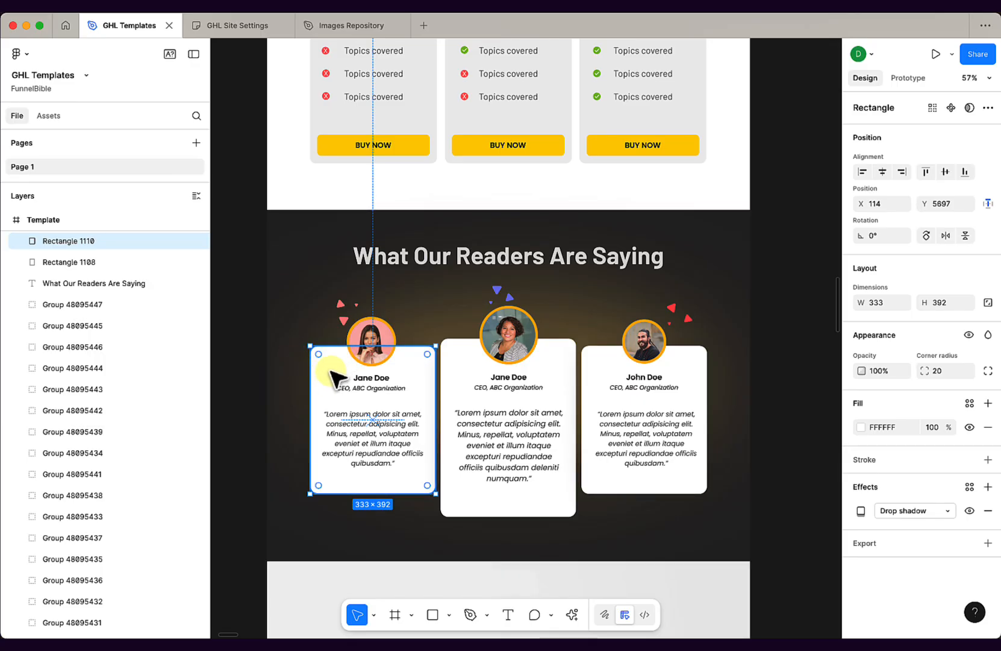
{"action": "key", "text": "super+Tab"}
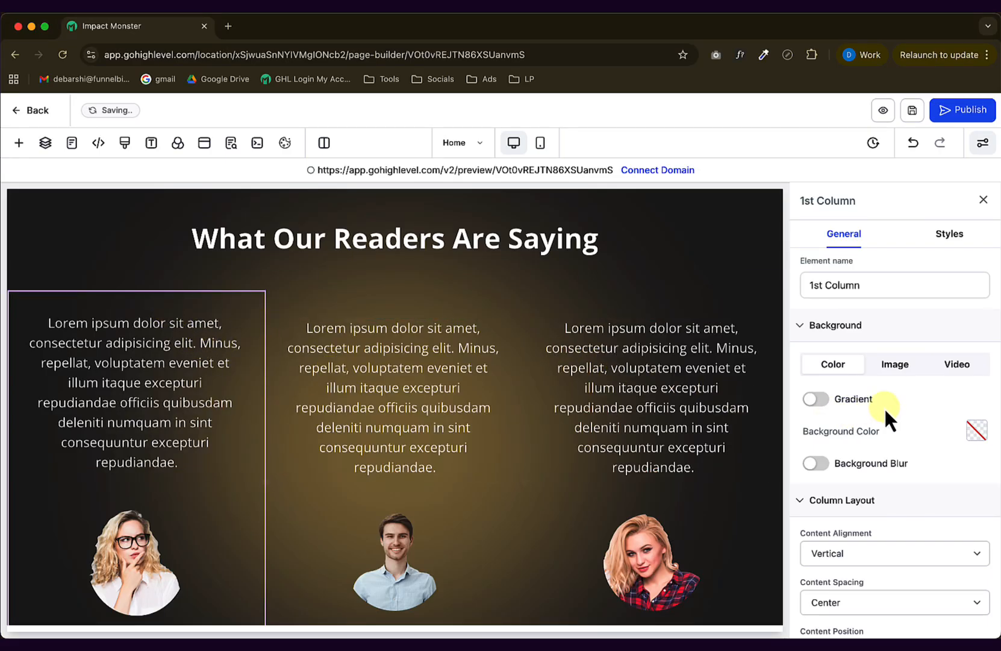
{"action": "scroll", "coordinate": [912, 489], "scroll_direction": "down", "scroll_amount": 2}
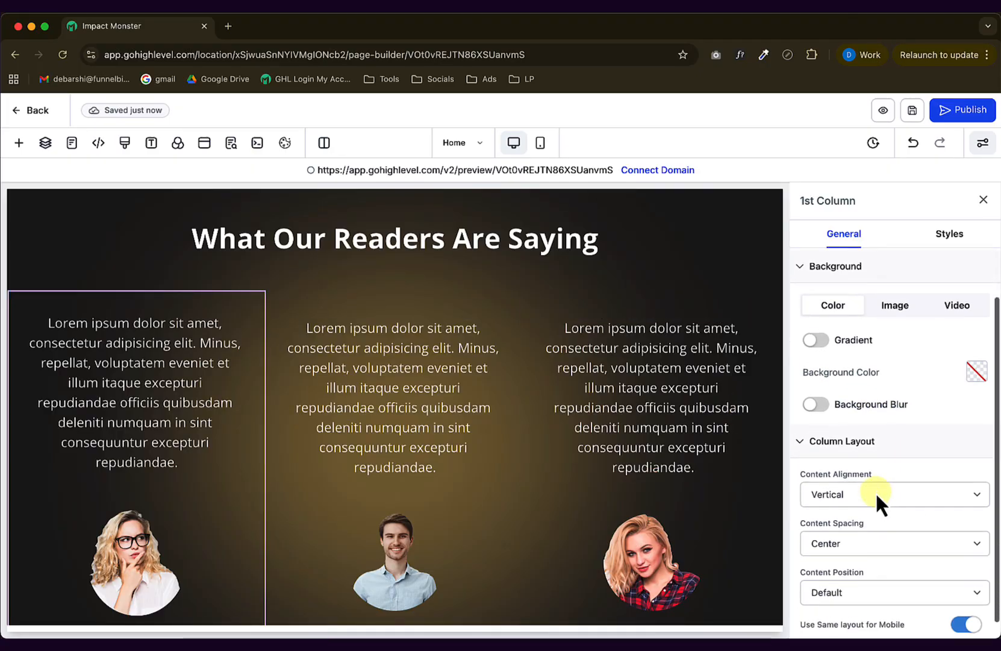
{"action": "scroll", "coordinate": [869, 494], "scroll_direction": "up", "scroll_amount": 1}
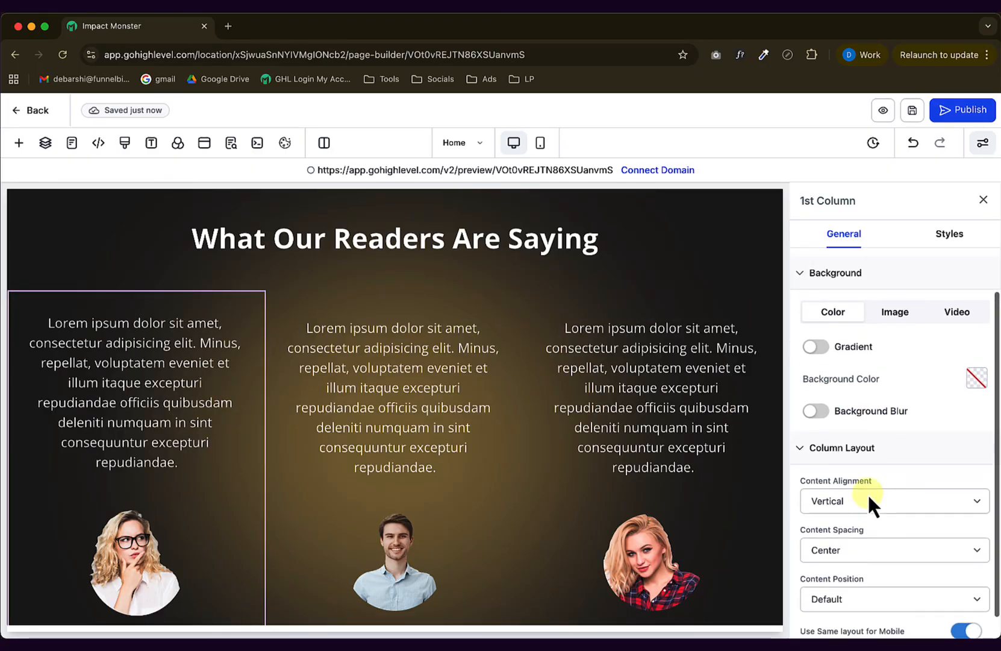
{"action": "left_click", "coordinate": [972, 380]}
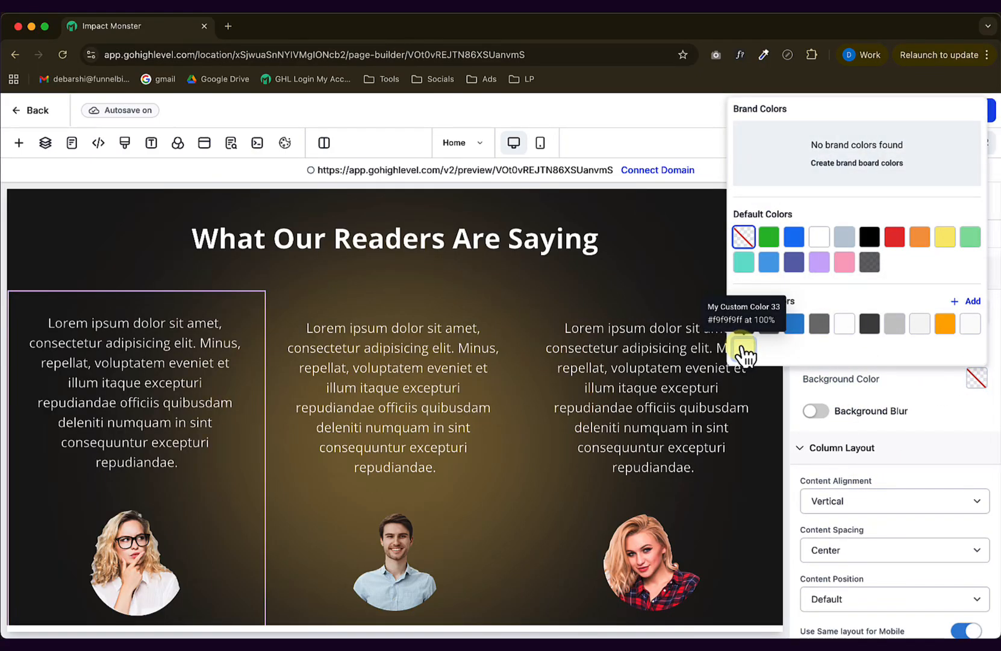
{"action": "left_click", "coordinate": [744, 348]}
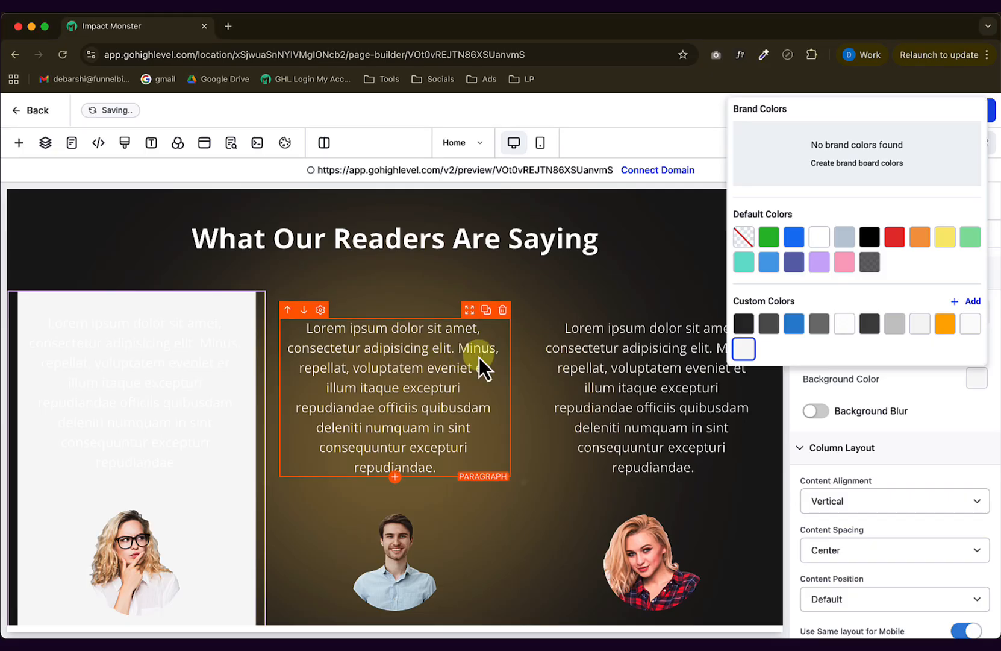
{"action": "left_click", "coordinate": [802, 384]}
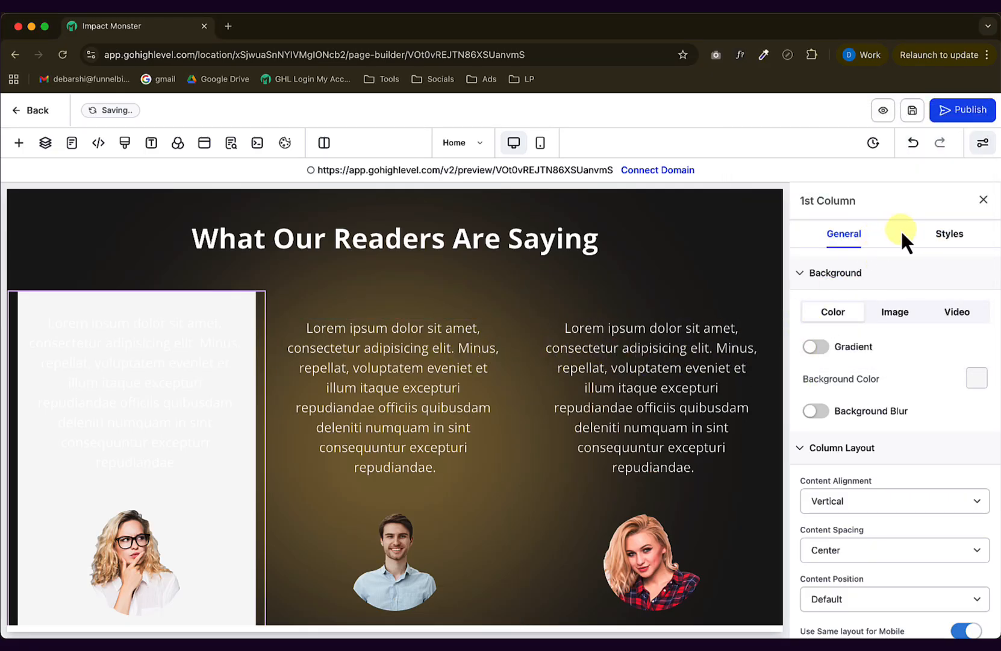
Give the first testimonial column a full solid 1px transparent border with a 15px radius on all edges.
{"action": "left_click", "coordinate": [952, 241]}
{"action": "scroll", "coordinate": [921, 429], "scroll_direction": "down", "scroll_amount": 3}
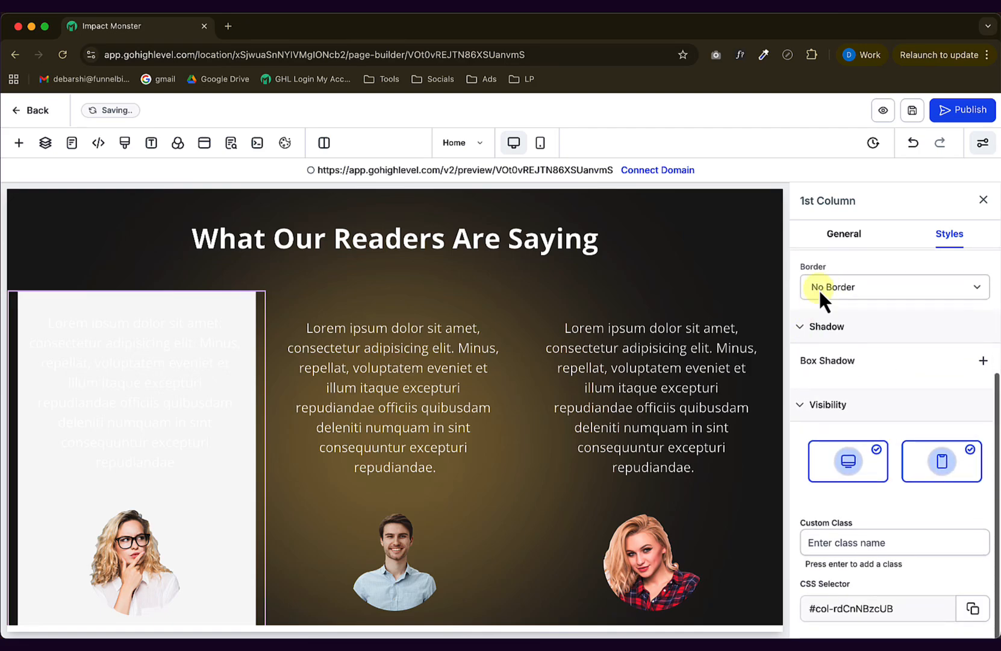
{"action": "left_click", "coordinate": [825, 285]}
{"action": "left_click", "coordinate": [832, 303]}
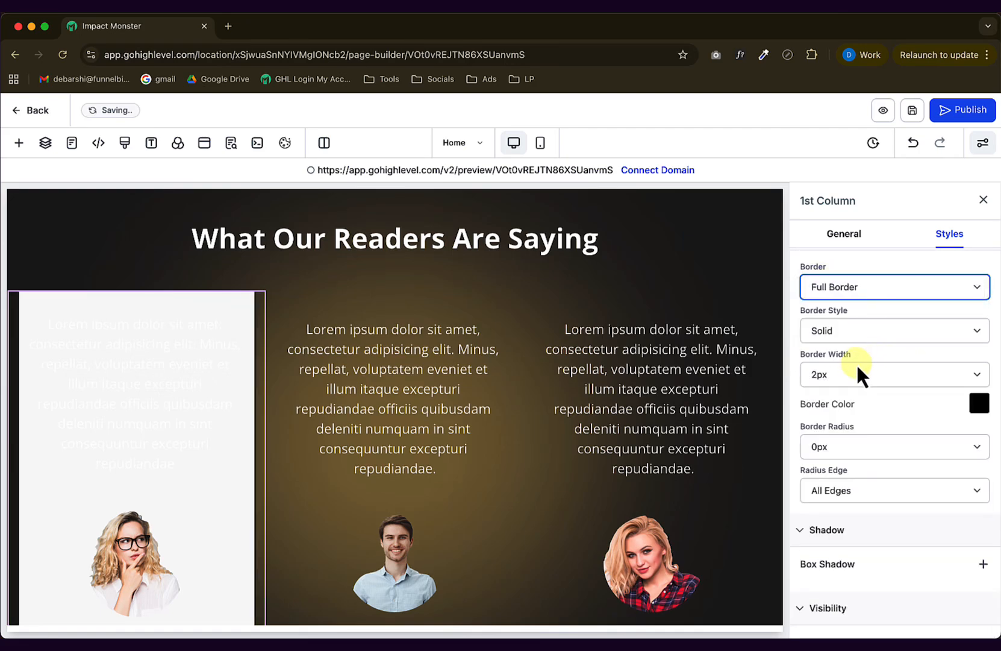
{"action": "left_click", "coordinate": [855, 374]}
{"action": "left_click", "coordinate": [846, 362]}
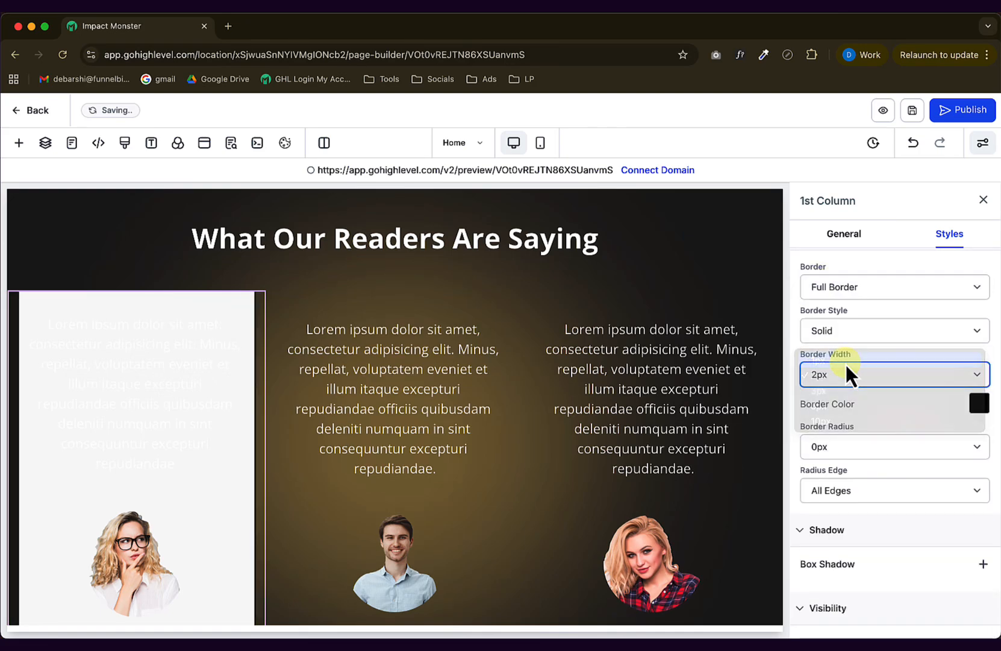
{"action": "left_click", "coordinate": [977, 404]}
{"action": "left_click", "coordinate": [751, 266]}
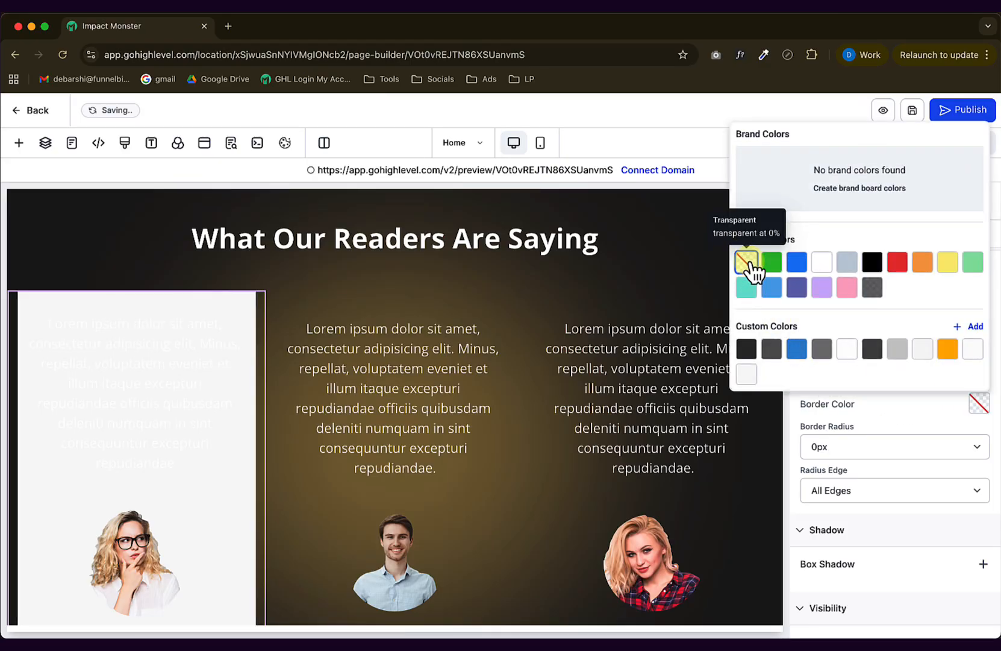
{"action": "left_click", "coordinate": [806, 411]}
{"action": "left_click", "coordinate": [834, 445]}
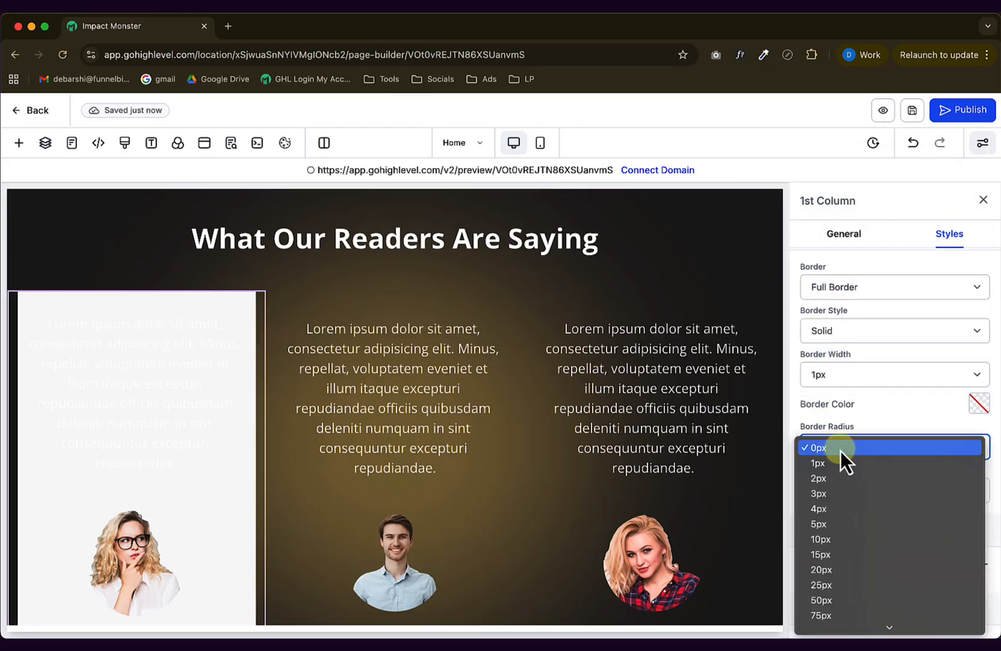
{"action": "left_click", "coordinate": [841, 555]}
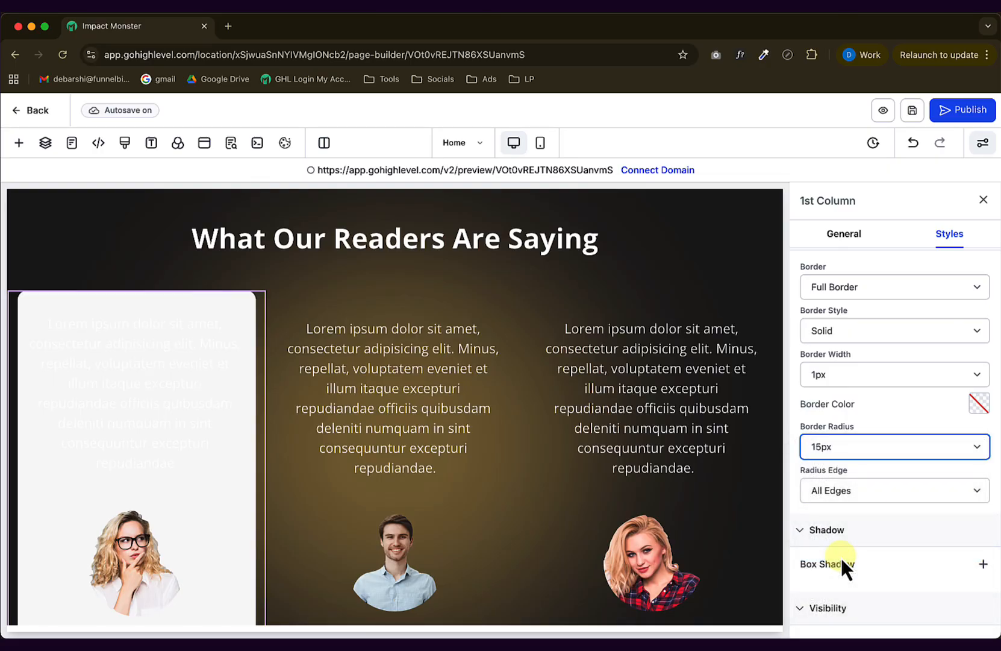
Check the first testimonial card in Figma, and set the first card's quote paragraph text colour to black #000000.
{"action": "key", "text": "super+Tab"}
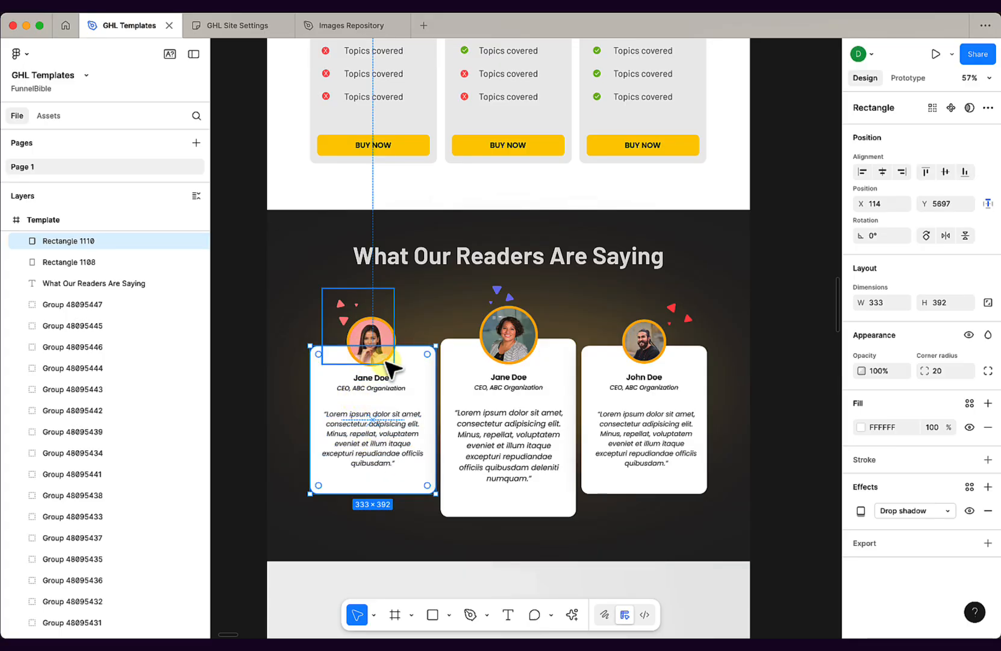
{"action": "left_click", "coordinate": [411, 376]}
{"action": "key", "text": "super+Tab"}
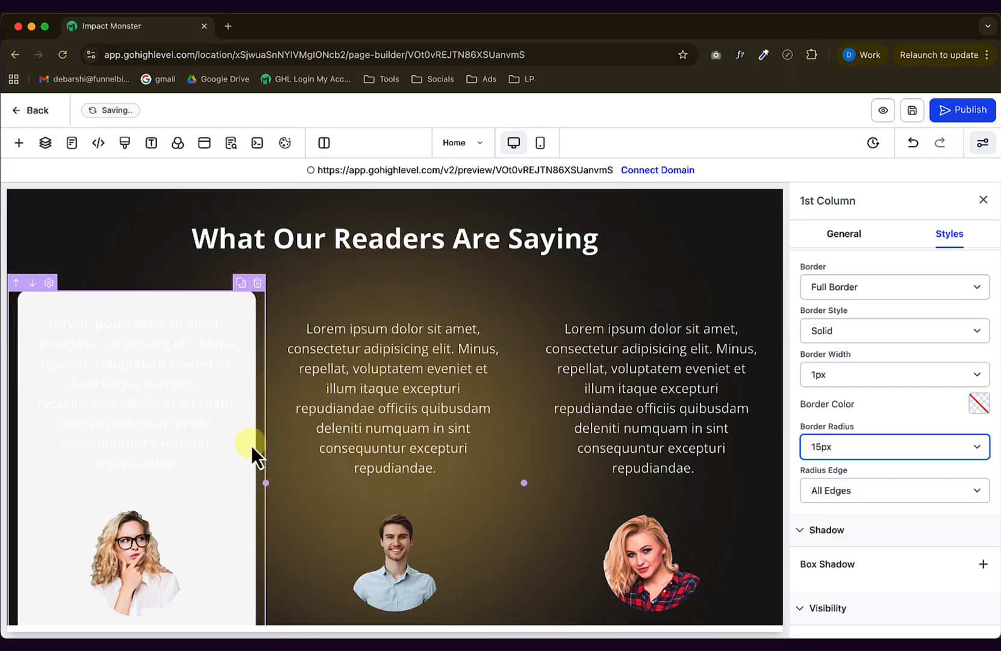
{"action": "left_click", "coordinate": [141, 348]}
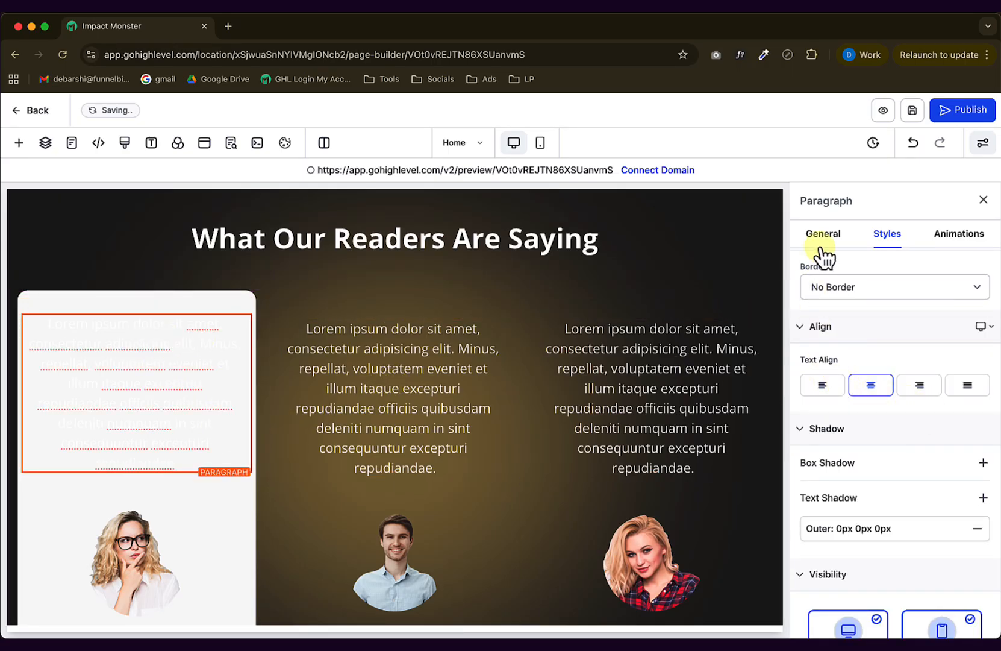
{"action": "left_click", "coordinate": [823, 235]}
{"action": "scroll", "coordinate": [948, 422], "scroll_direction": "down", "scroll_amount": 2}
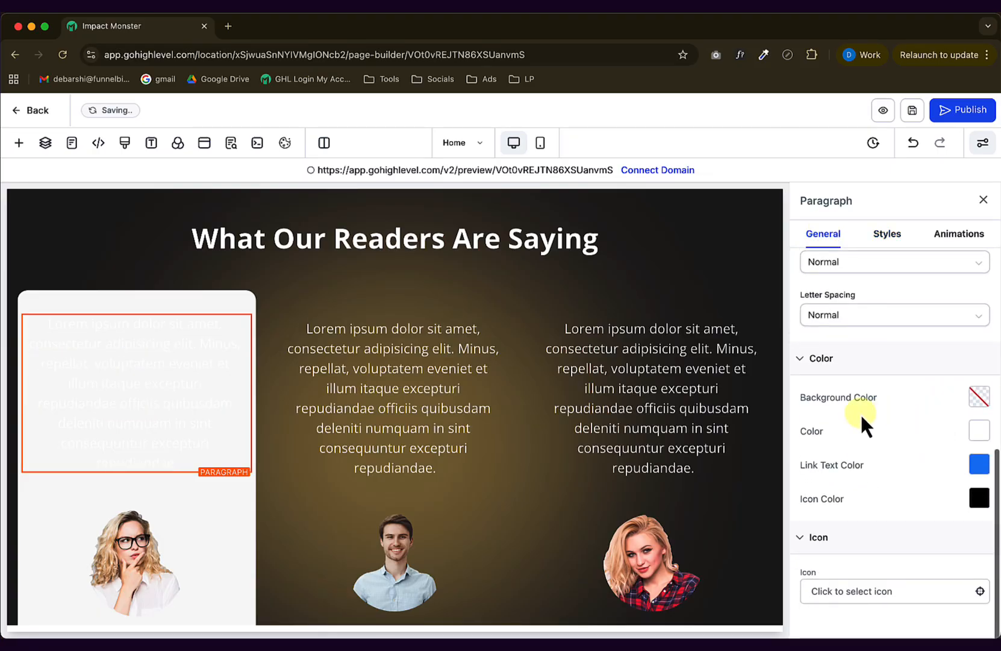
{"action": "left_click", "coordinate": [100, 298]}
{"action": "left_click", "coordinate": [128, 344]}
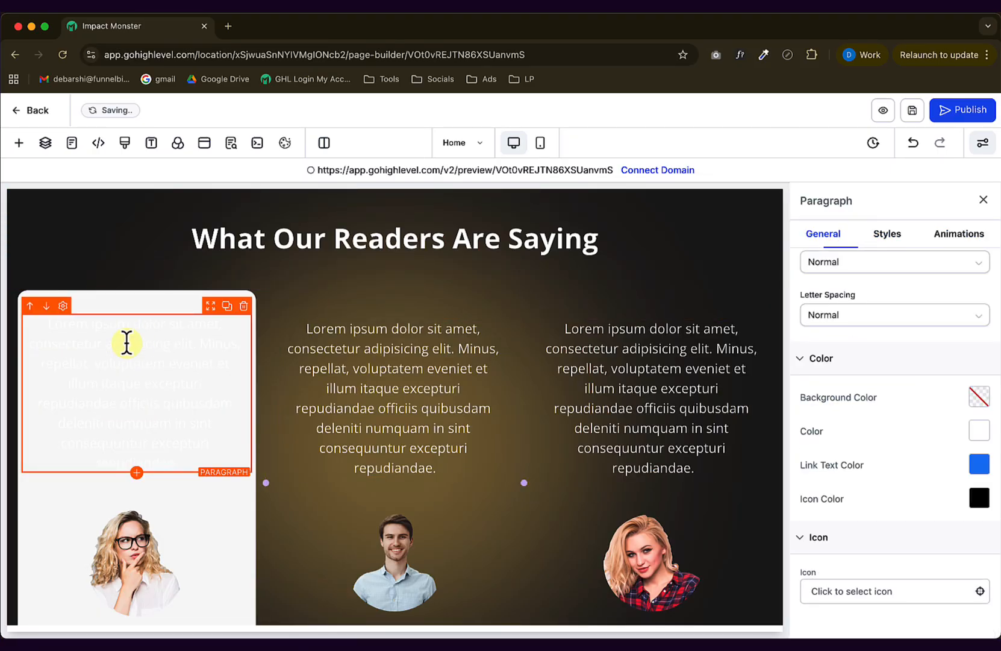
{"action": "left_click", "coordinate": [976, 431]}
{"action": "left_click", "coordinate": [872, 289]}
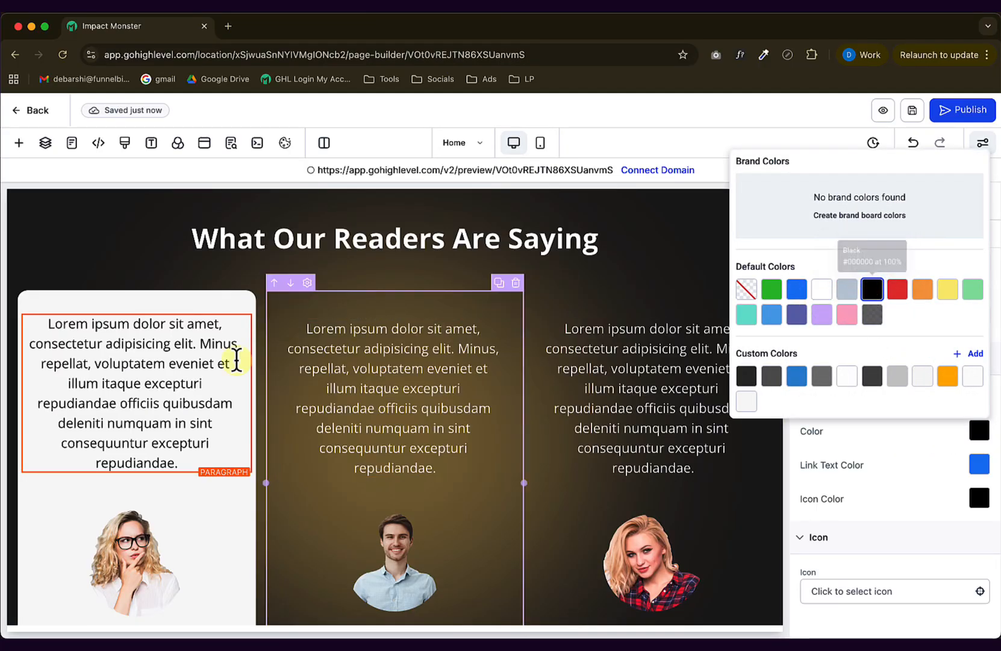
Set the first testimonial card's name sub-headline and its CEO, ABC Organization line to black #000000.
{"action": "scroll", "coordinate": [203, 372], "scroll_direction": "down", "scroll_amount": 1}
{"action": "scroll", "coordinate": [204, 372], "scroll_direction": "down", "scroll_amount": 1}
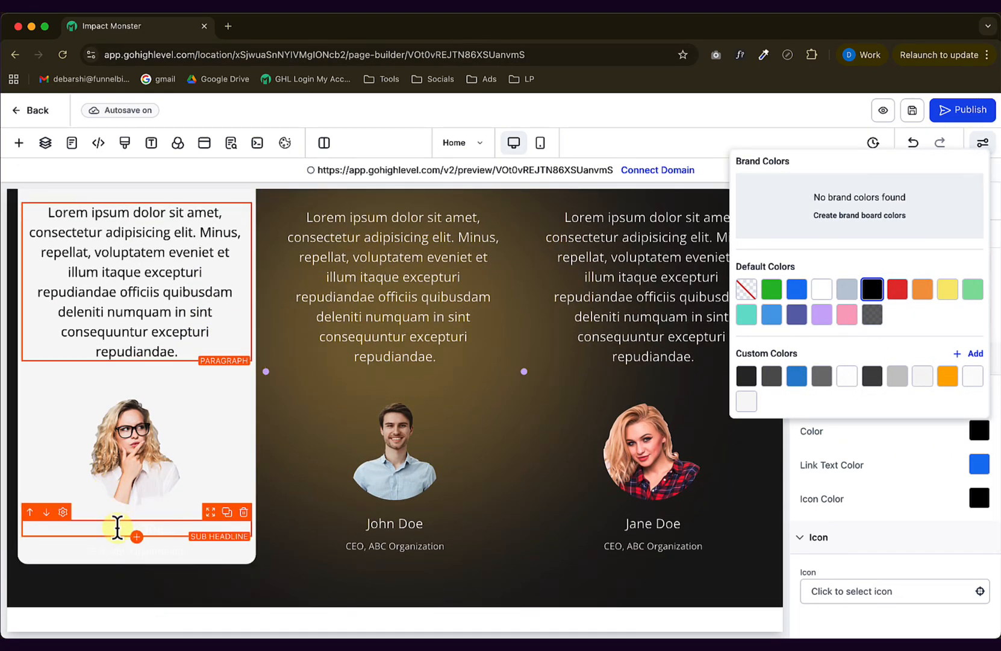
{"action": "left_click", "coordinate": [117, 528]}
{"action": "left_click", "coordinate": [979, 431]}
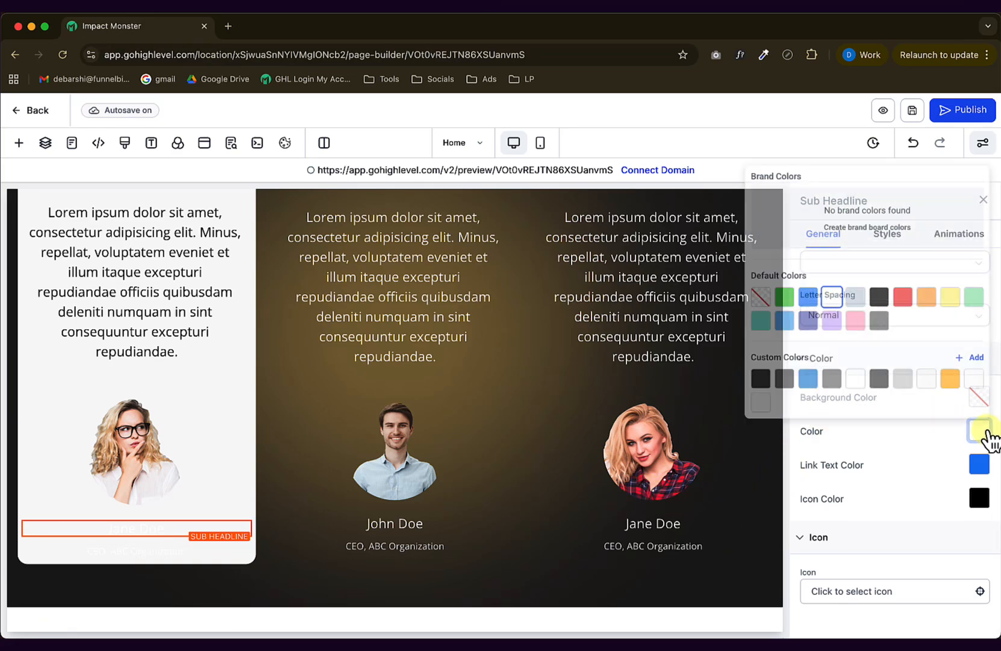
{"action": "left_click", "coordinate": [872, 290]}
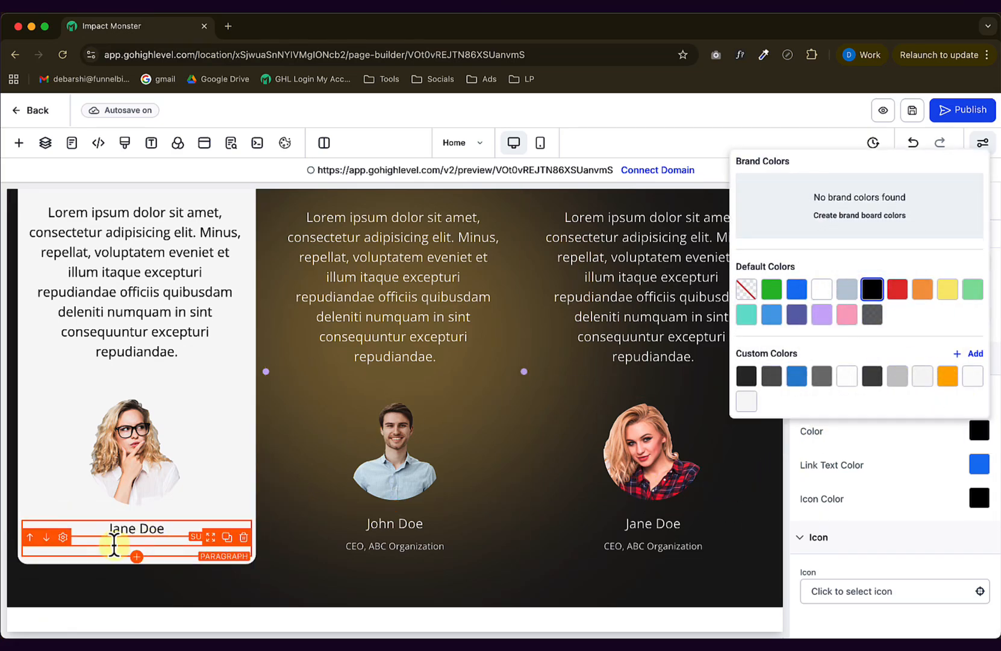
{"action": "left_click", "coordinate": [136, 550]}
{"action": "left_click", "coordinate": [979, 431]}
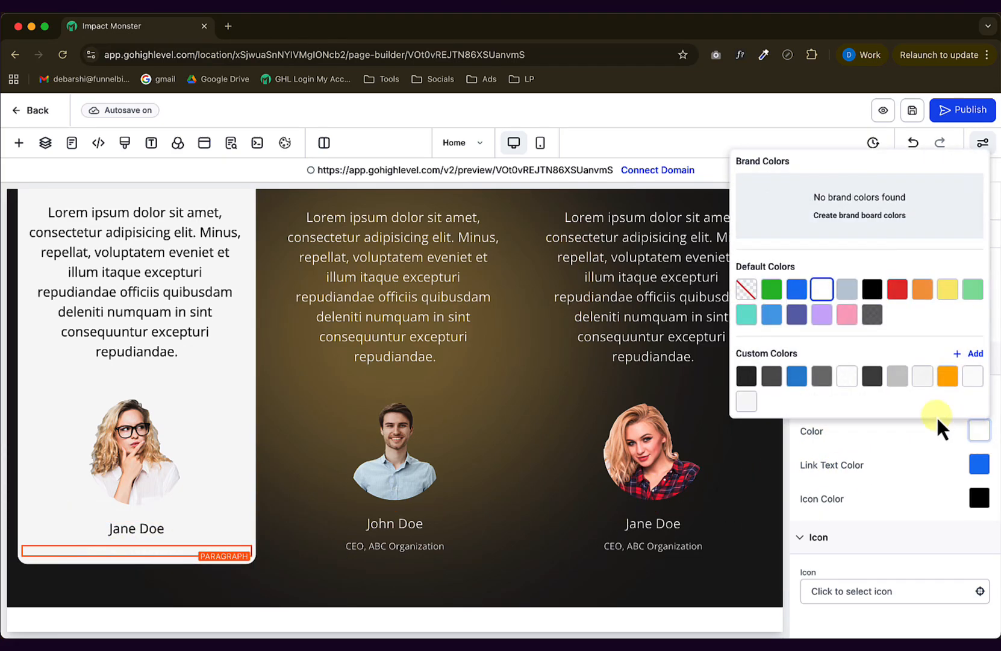
{"action": "left_click", "coordinate": [874, 290]}
{"action": "left_click", "coordinate": [874, 291]}
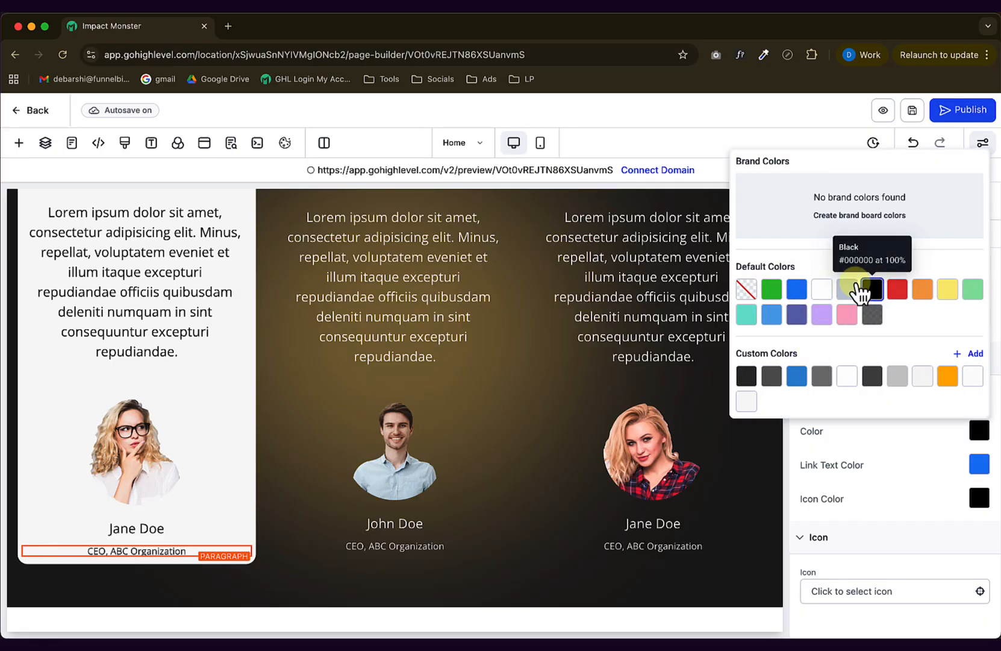
{"action": "left_click", "coordinate": [195, 313]}
Move the photo above the quote paragraph in the first testimonial card.
{"action": "scroll", "coordinate": [189, 317], "scroll_direction": "up", "scroll_amount": 3}
{"action": "scroll", "coordinate": [188, 317], "scroll_direction": "up", "scroll_amount": 2}
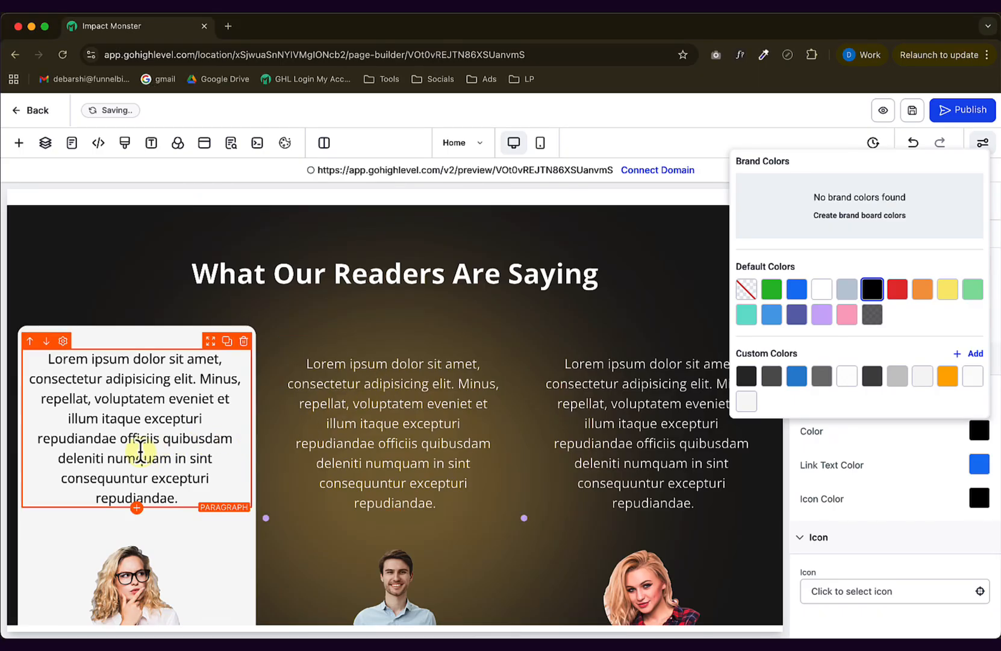
{"action": "left_click", "coordinate": [135, 555]}
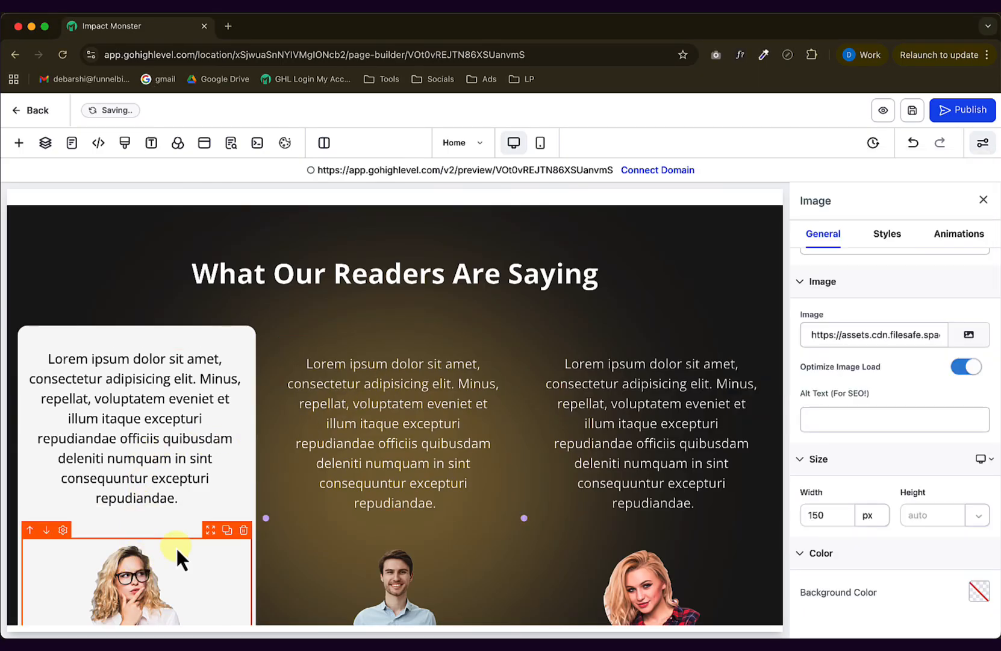
{"action": "left_click_drag", "start_coordinate": [210, 530], "coordinate": [211, 353]}
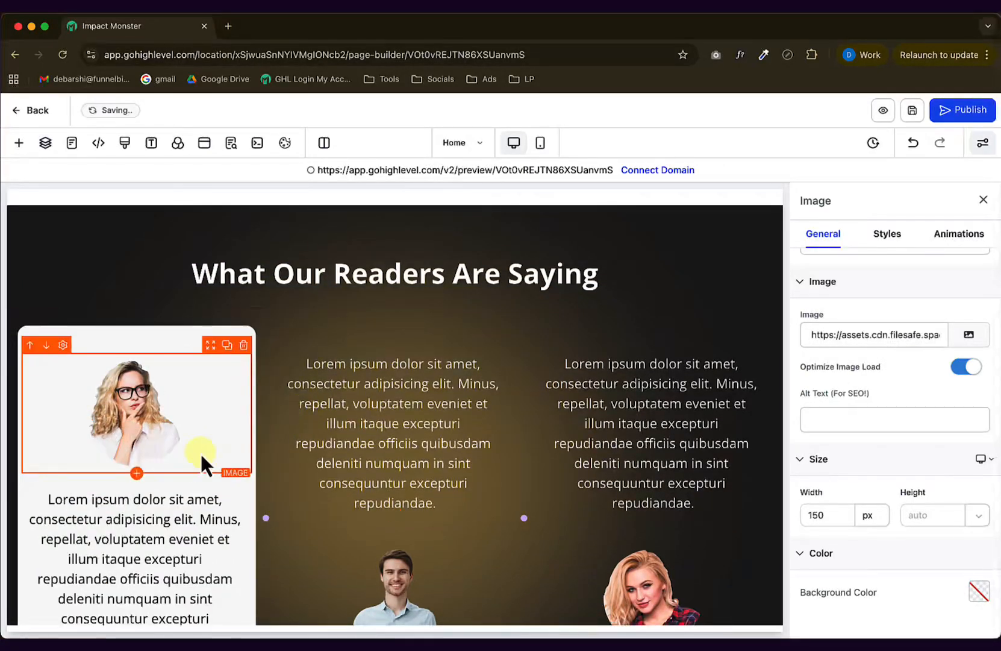
Move the name sub-headline and the CEO, ABC Organization line between the photo and the quote in the first testimonial card.
{"action": "scroll", "coordinate": [193, 458], "scroll_direction": "down", "scroll_amount": 3}
{"action": "scroll", "coordinate": [183, 464], "scroll_direction": "down", "scroll_amount": 3}
{"action": "scroll", "coordinate": [171, 476], "scroll_direction": "up", "scroll_amount": 3}
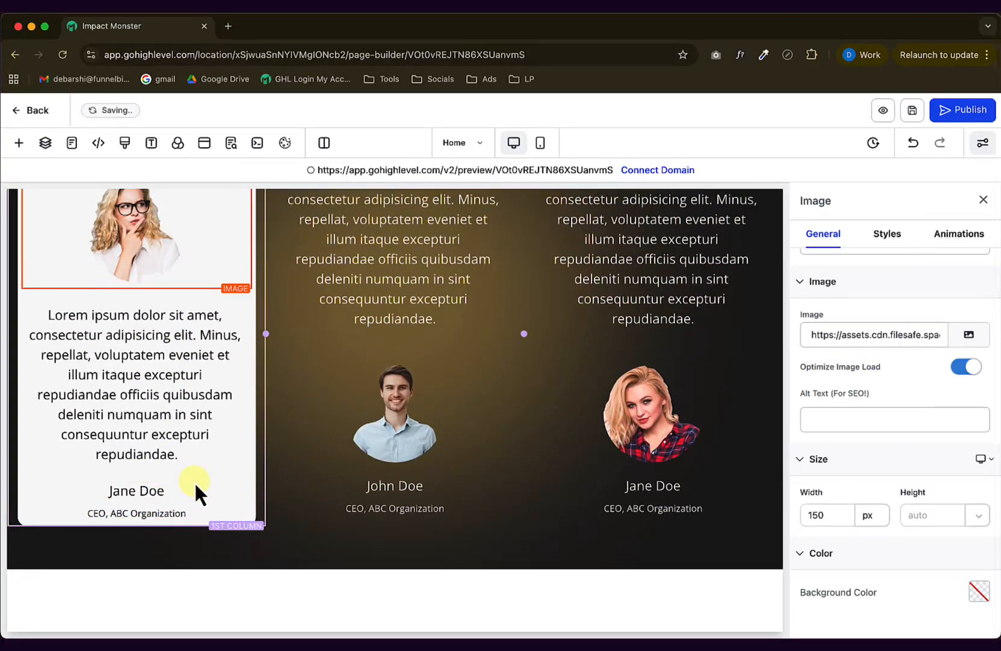
{"action": "left_click_drag", "start_coordinate": [210, 474], "coordinate": [213, 321]}
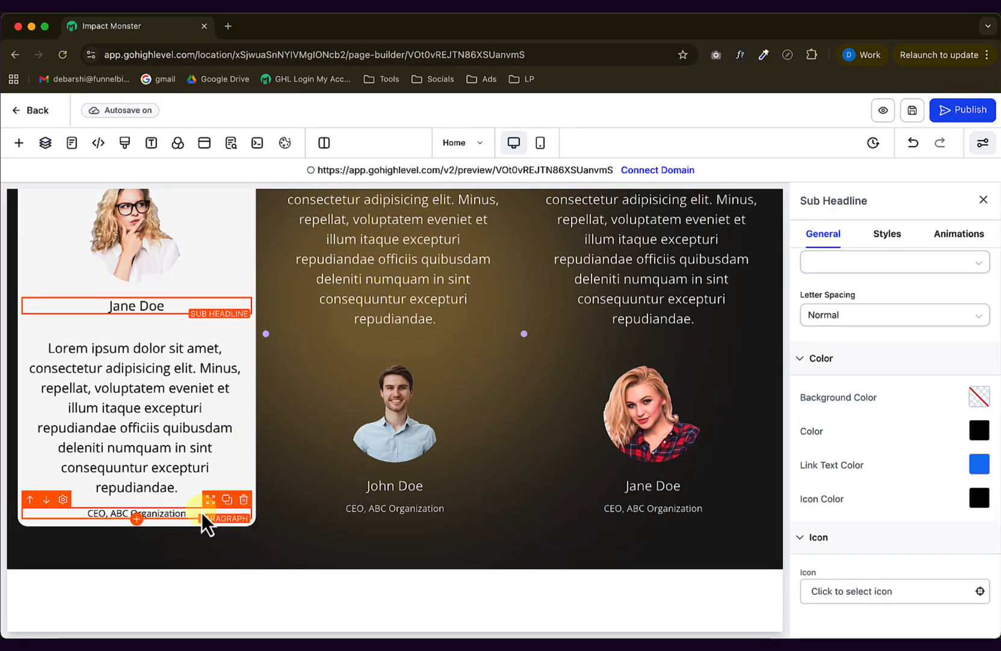
{"action": "left_click", "coordinate": [202, 512]}
{"action": "left_click_drag", "start_coordinate": [210, 499], "coordinate": [205, 340]}
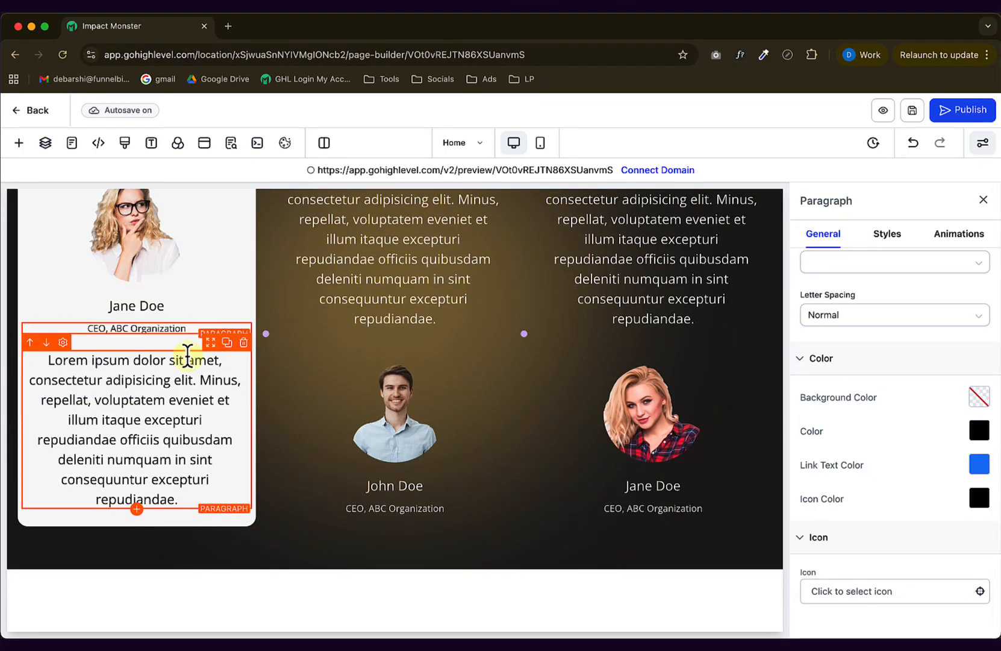
Compare the first testimonial card with the Figma design, and set the first column's top padding to 0 px.
{"action": "scroll", "coordinate": [135, 435], "scroll_direction": "up", "scroll_amount": 5}
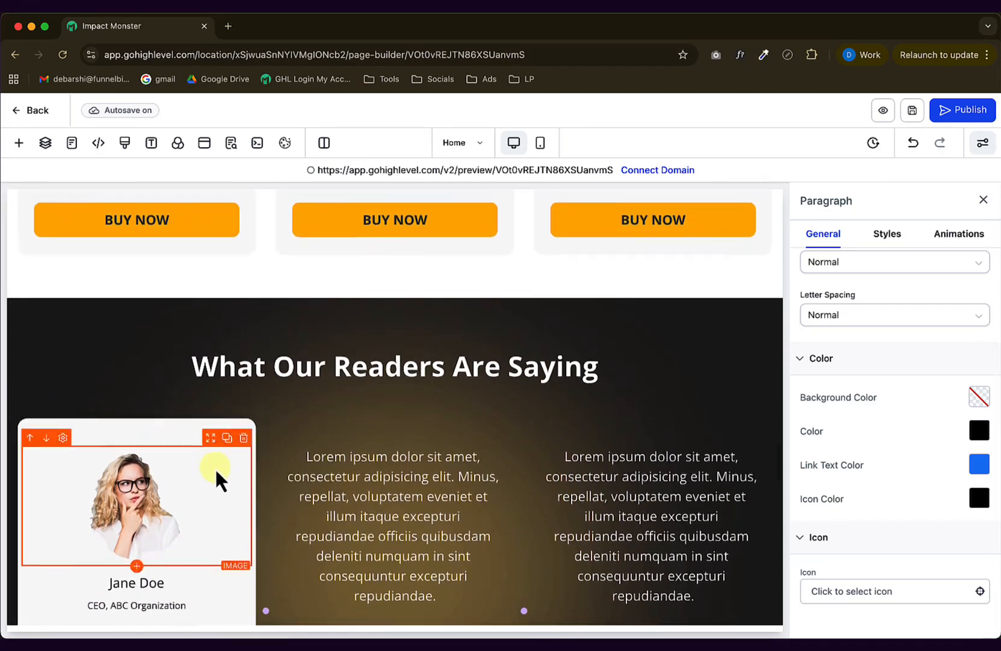
{"action": "left_click", "coordinate": [151, 449]}
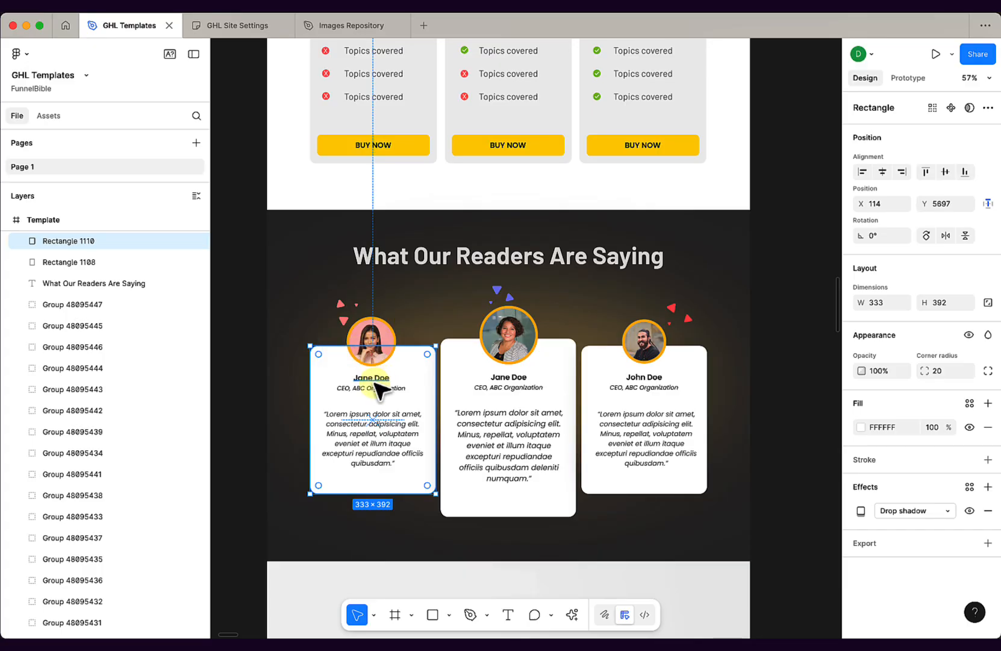
{"action": "key", "text": "super+Tab"}
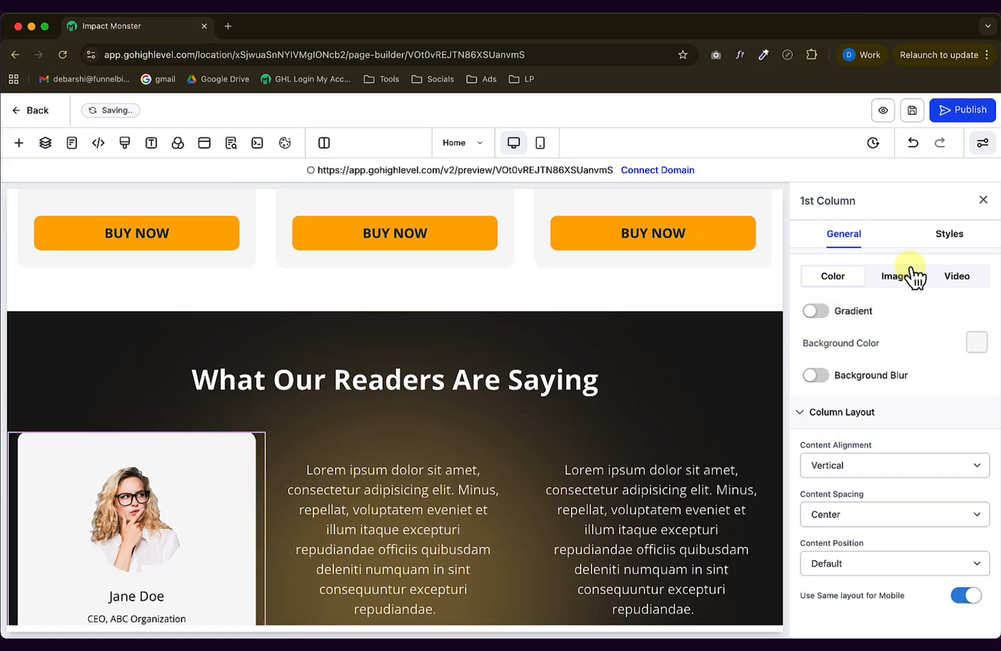
{"action": "left_click", "coordinate": [947, 237]}
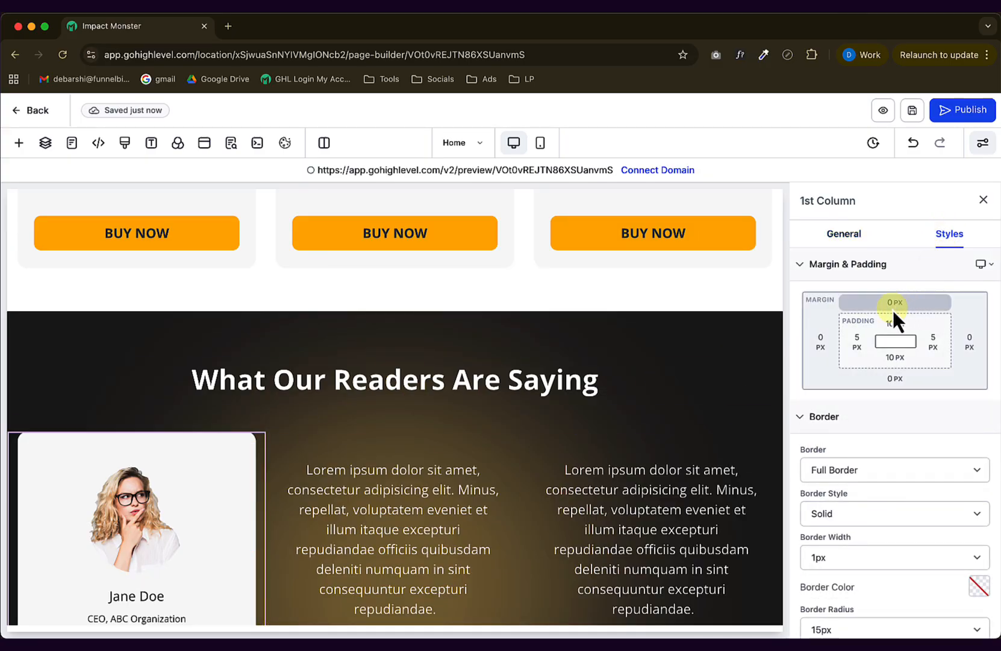
{"action": "left_click", "coordinate": [897, 325]}
{"action": "left_click", "coordinate": [825, 385]}
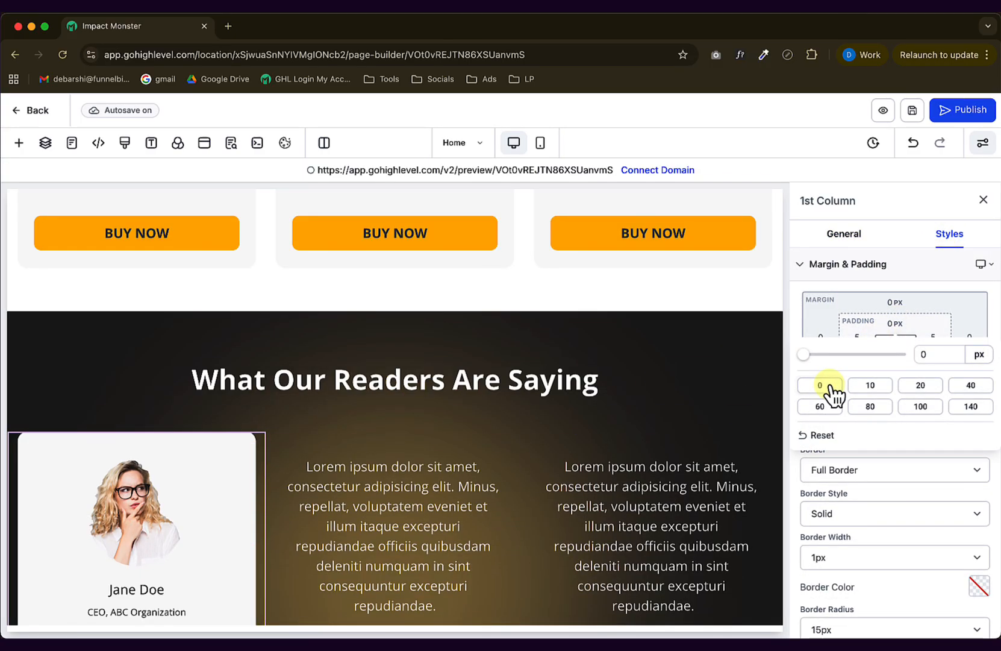
Review the photo's margin and padding in the first testimonial card, and delete the photo.
{"action": "left_click", "coordinate": [130, 484]}
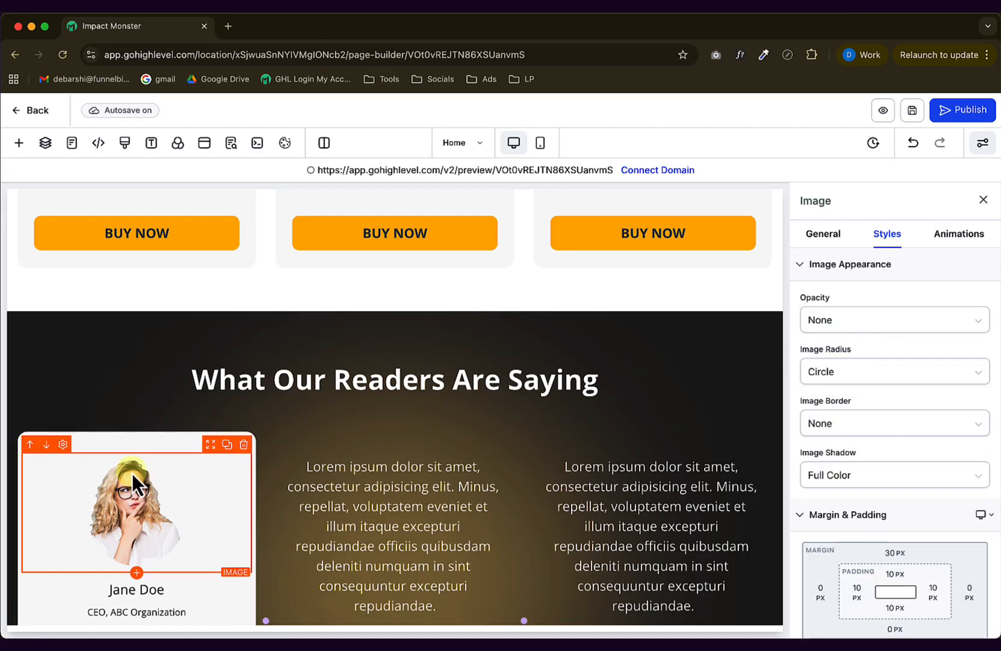
{"action": "scroll", "coordinate": [912, 446], "scroll_direction": "down", "scroll_amount": 3}
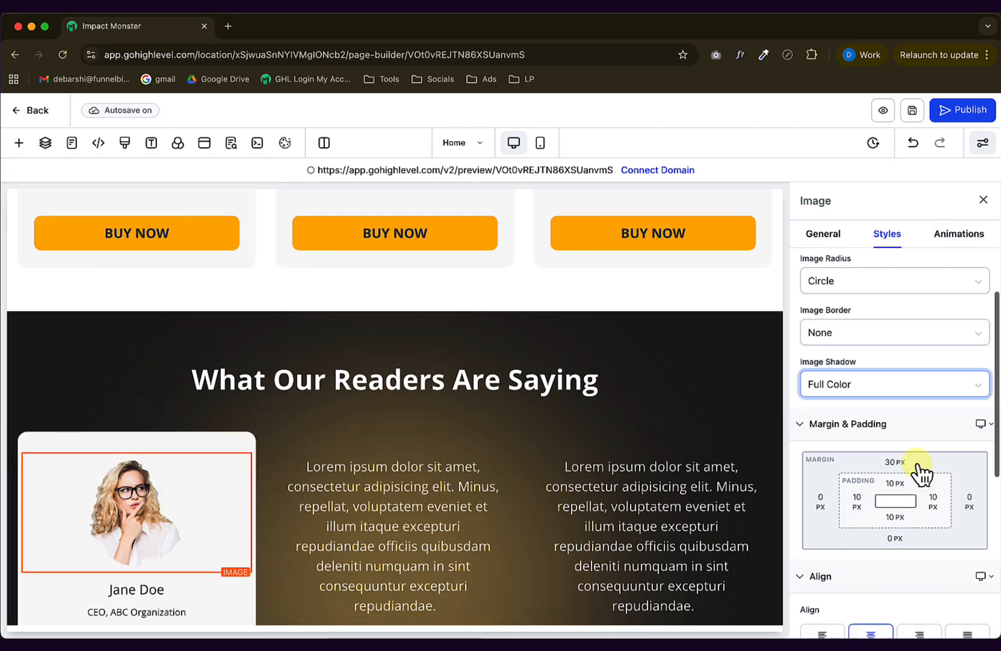
{"action": "scroll", "coordinate": [241, 398], "scroll_direction": "down", "scroll_amount": 1}
{"action": "left_click", "coordinate": [243, 395]}
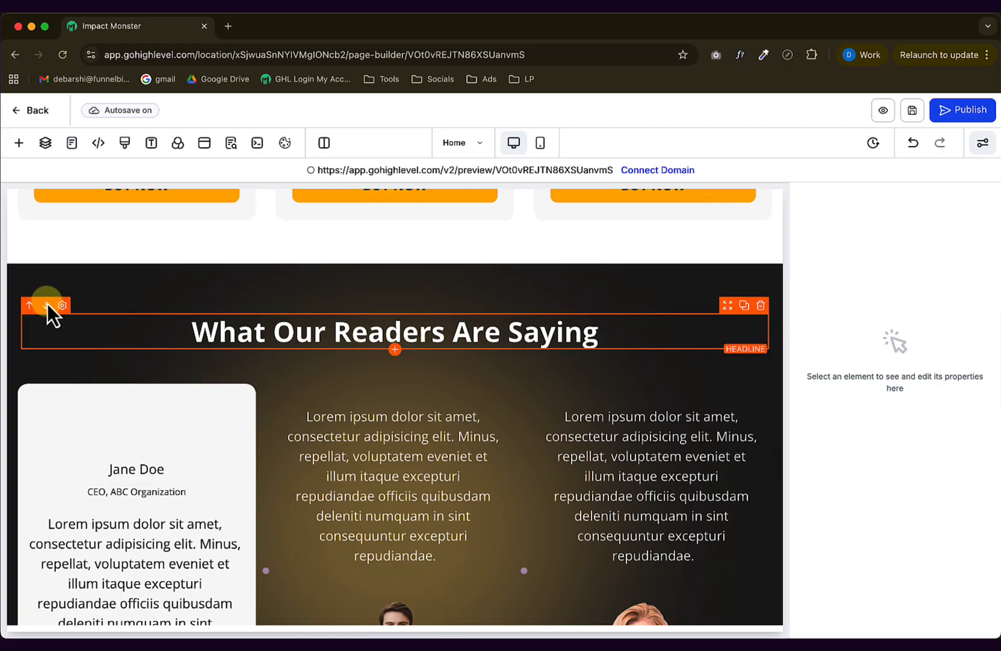
Search the elements for "ima" and add an Image element above the name in the first testimonial card.
{"action": "left_click", "coordinate": [20, 142]}
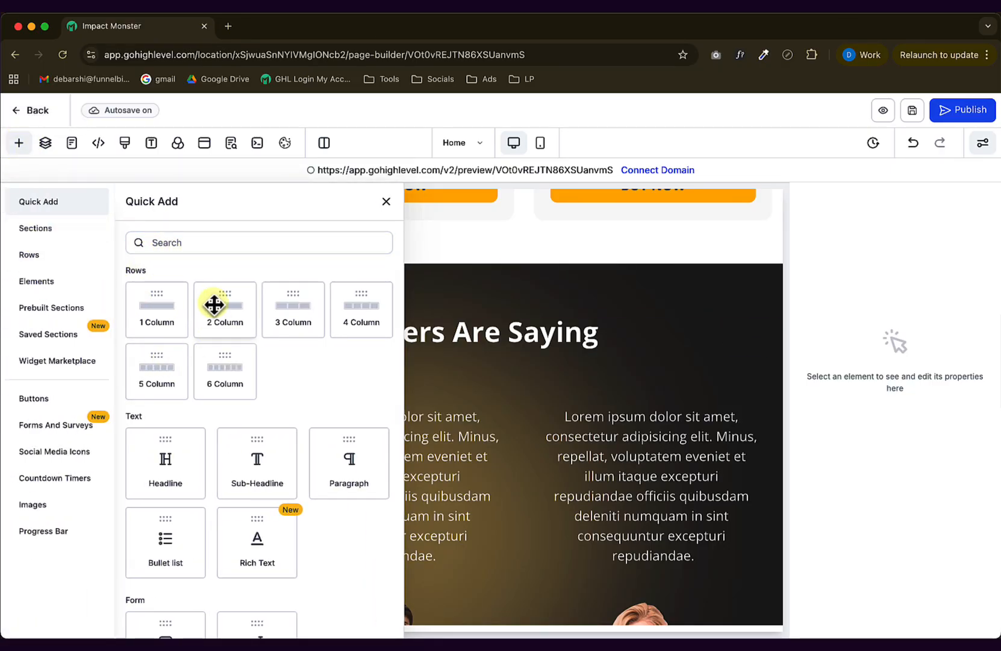
{"action": "left_click", "coordinate": [38, 282]}
{"action": "left_click", "coordinate": [183, 242]}
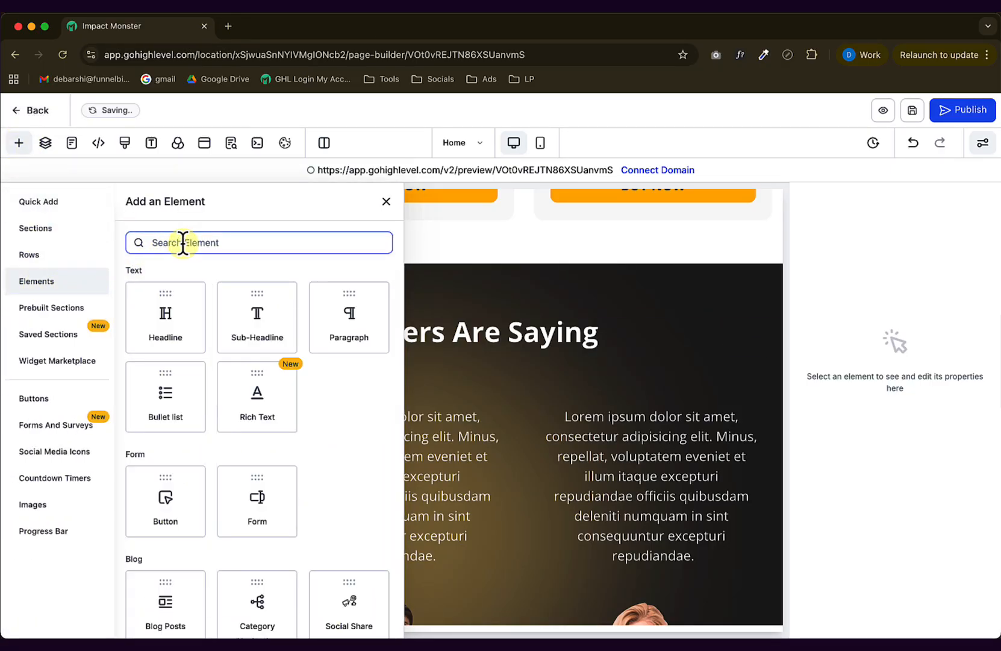
{"action": "type", "text": "ima"}
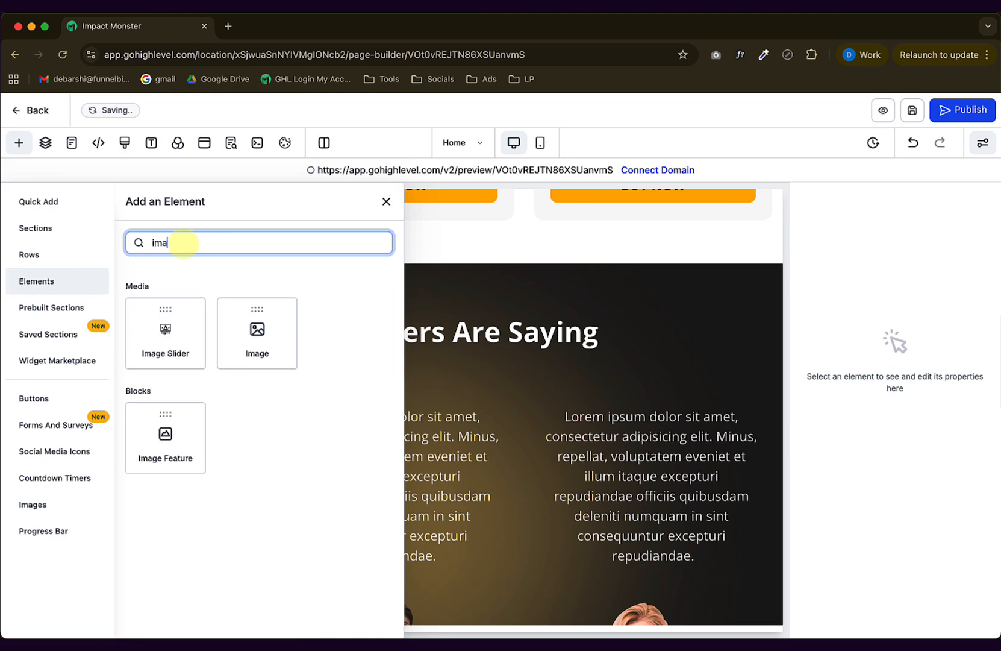
{"action": "left_click_drag", "start_coordinate": [246, 312], "coordinate": [155, 421]}
{"action": "left_click", "coordinate": [878, 274]}
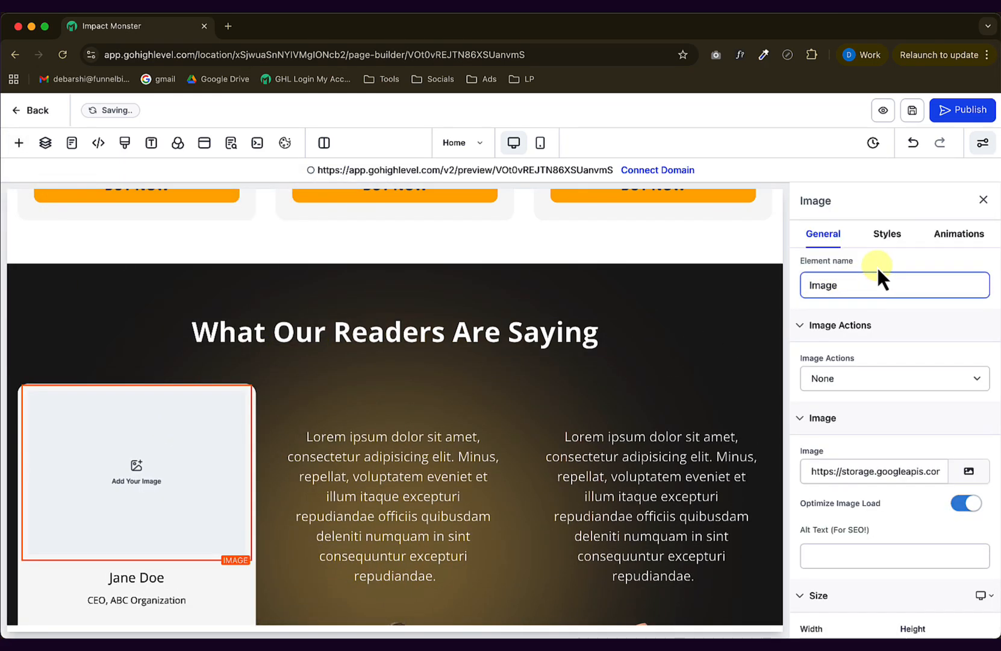
Set the new image element's top, left, right and bottom padding to 0 px.
{"action": "left_click", "coordinate": [883, 241]}
{"action": "scroll", "coordinate": [904, 531], "scroll_direction": "down", "scroll_amount": 2}
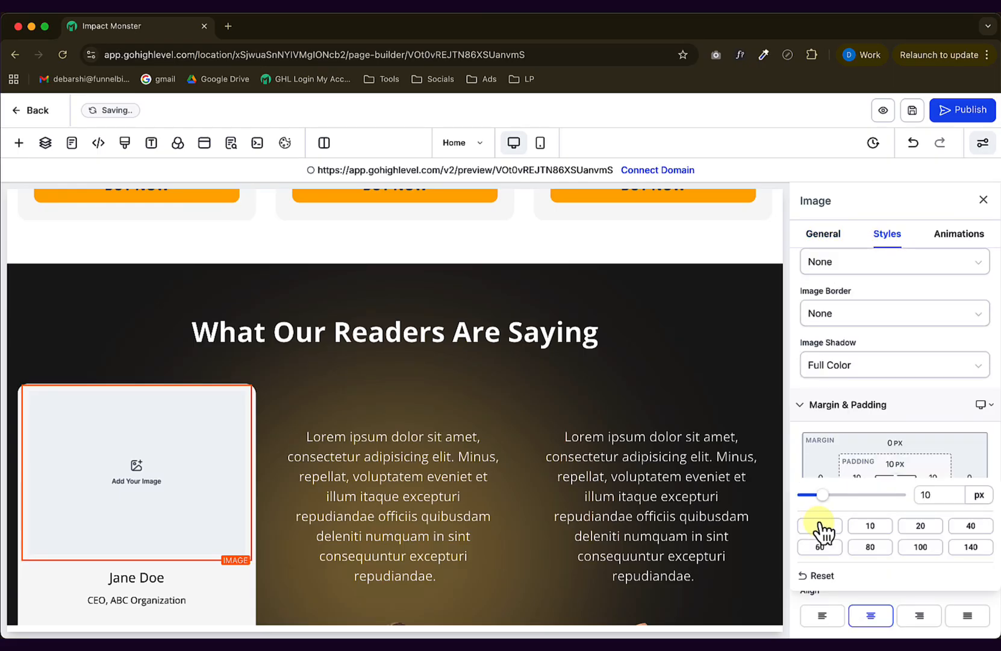
{"action": "left_click", "coordinate": [856, 478]}
{"action": "left_click", "coordinate": [856, 480]}
{"action": "left_click", "coordinate": [782, 549]}
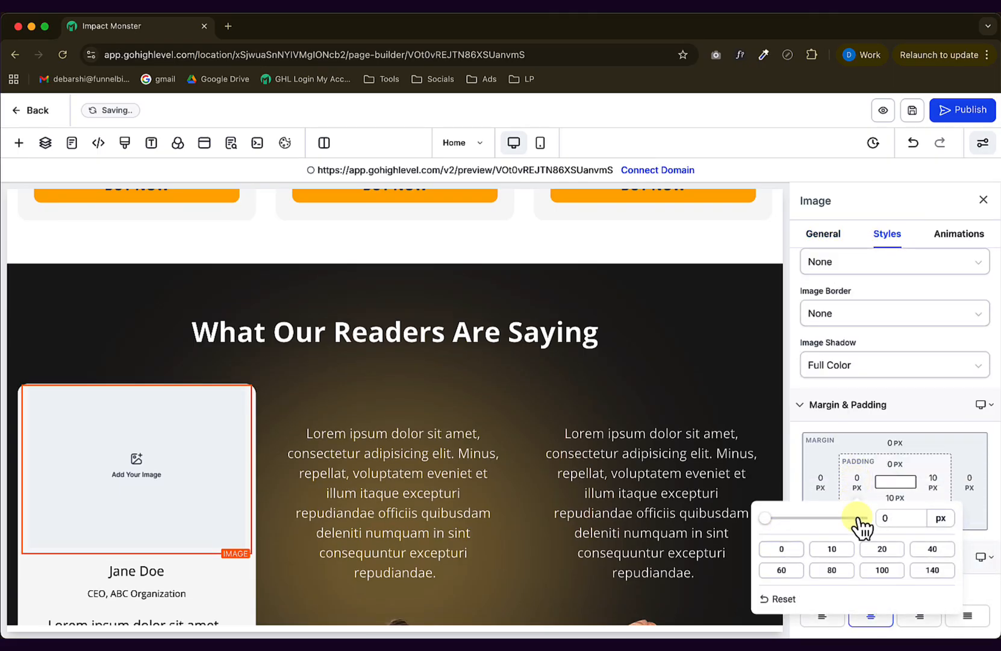
{"action": "left_click", "coordinate": [931, 476]}
{"action": "left_click", "coordinate": [760, 549]}
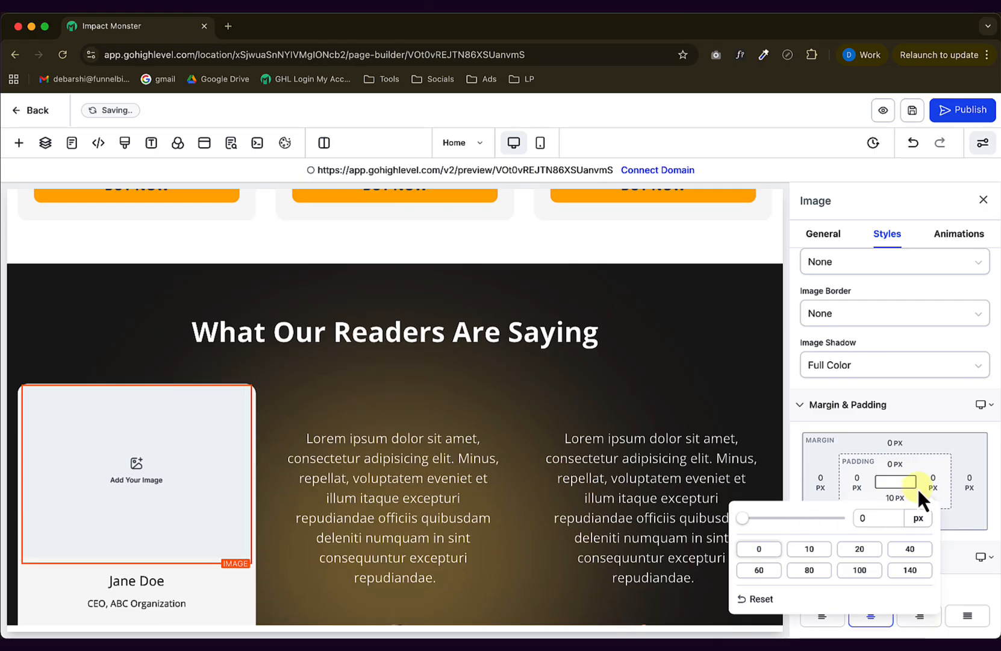
{"action": "left_click", "coordinate": [898, 496]}
{"action": "left_click", "coordinate": [896, 495]}
{"action": "left_click", "coordinate": [817, 560]}
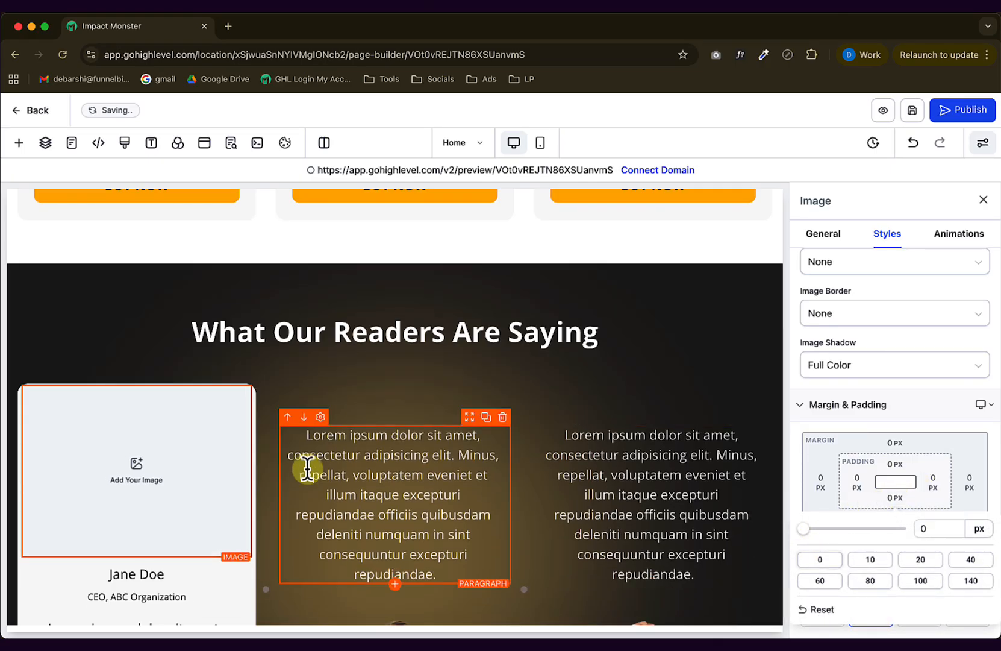
Insert the round portrait graphic with the pink triangles from Media Storage into the first testimonial card's new image element.
{"action": "left_click", "coordinate": [830, 238]}
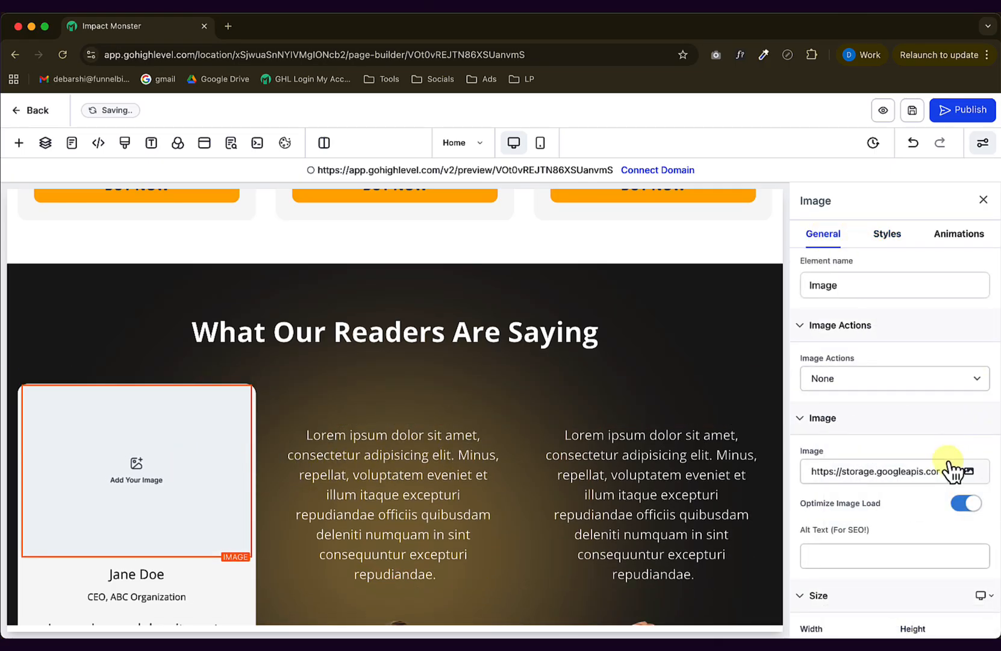
{"action": "left_click", "coordinate": [973, 471]}
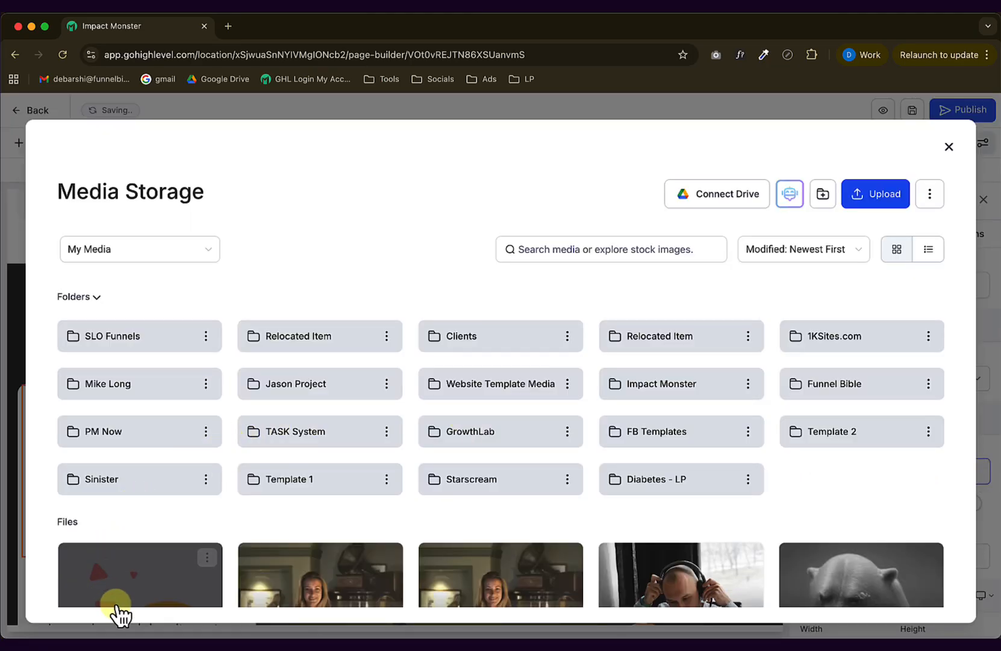
{"action": "left_click", "coordinate": [122, 606]}
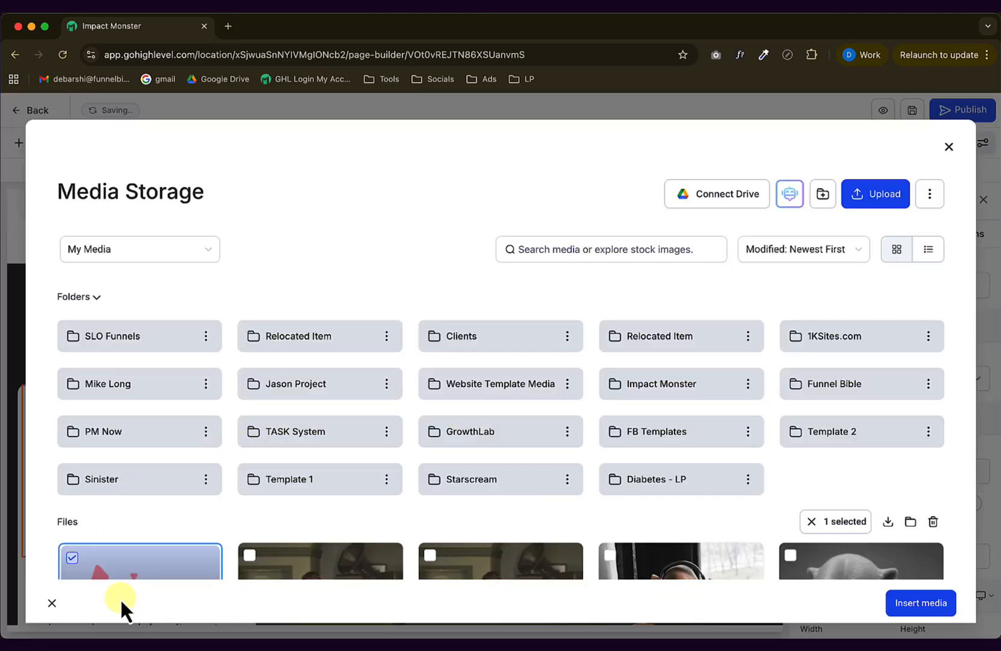
{"action": "left_click", "coordinate": [912, 601]}
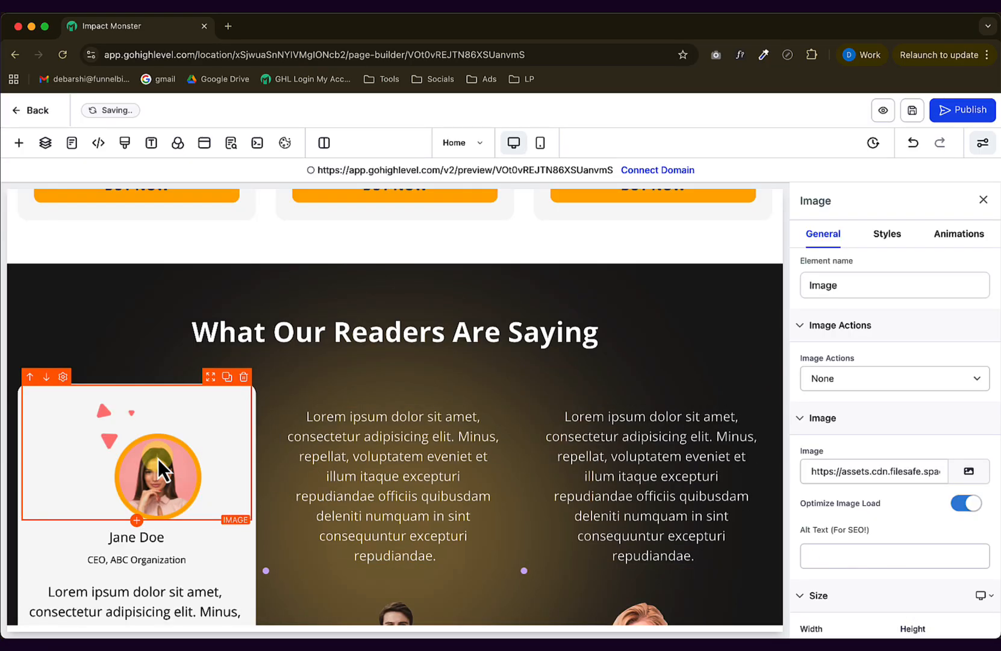
Set the width of the portrait image in the first testimonial card to 45%.
{"action": "scroll", "coordinate": [852, 472], "scroll_direction": "down", "scroll_amount": 3}
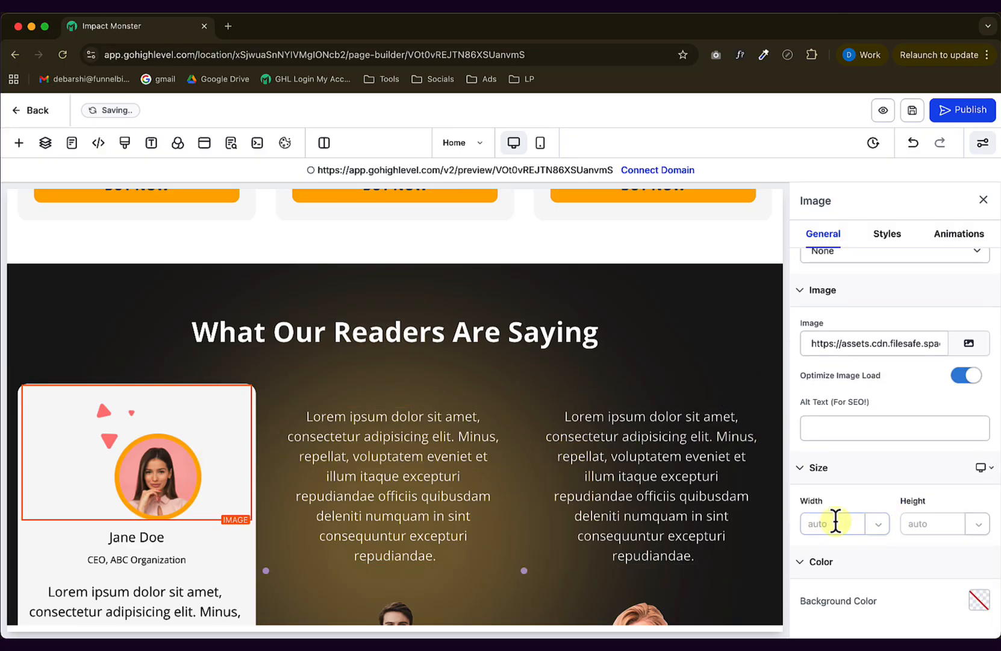
{"action": "left_click", "coordinate": [877, 524]}
{"action": "left_click", "coordinate": [871, 380]}
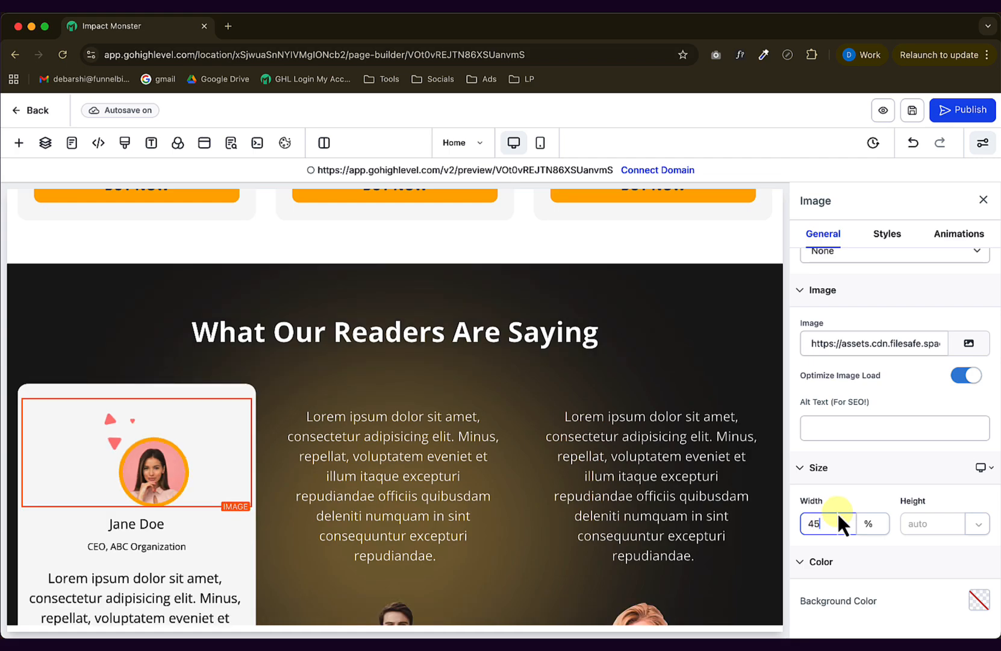
Set the content spacing of the first testimonial column to Left.
{"action": "left_click", "coordinate": [184, 398]}
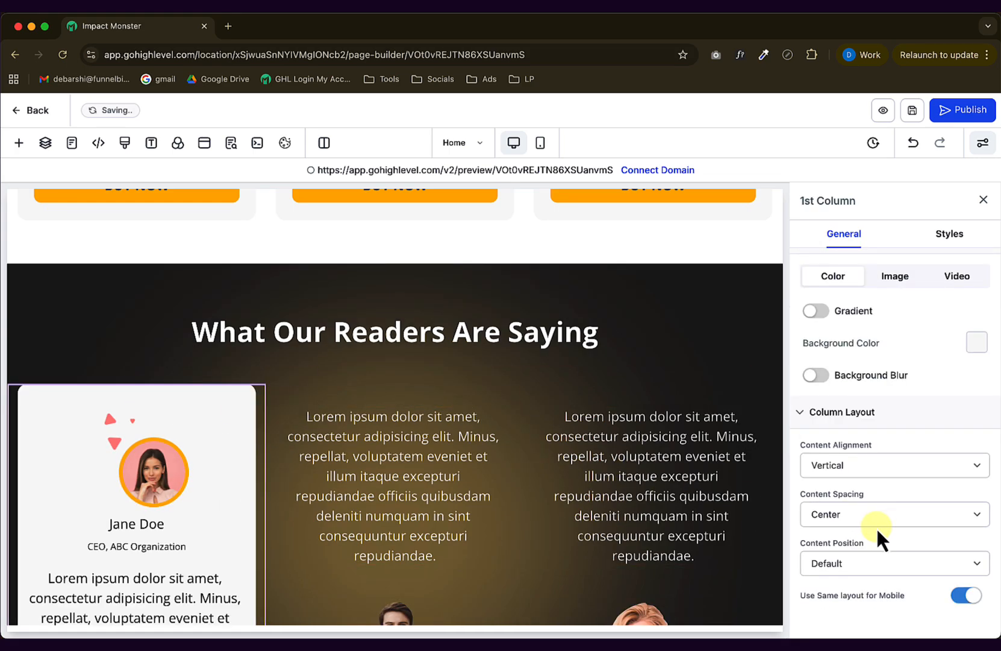
{"action": "left_click", "coordinate": [828, 514]}
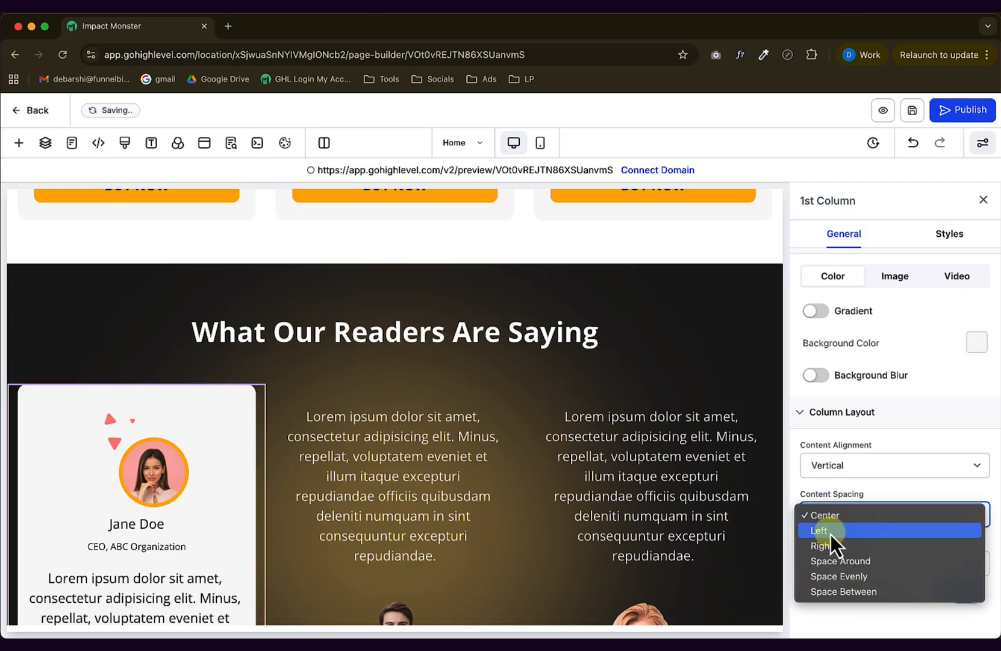
{"action": "left_click", "coordinate": [831, 532]}
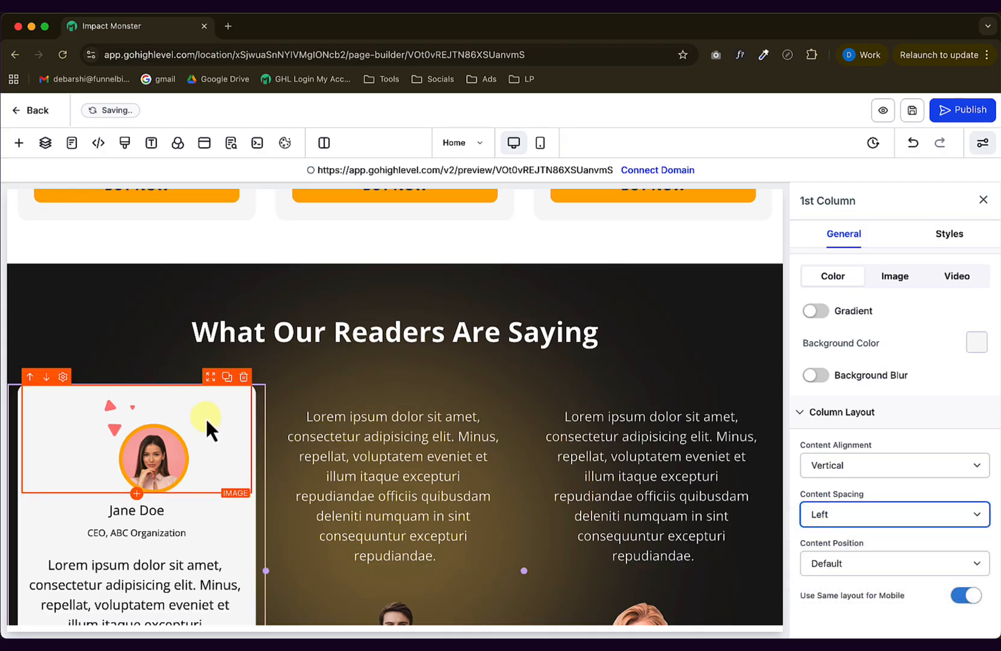
Set the portrait image's top margin to -120 px so it overlaps the card's upper edge.
{"action": "left_click", "coordinate": [143, 428]}
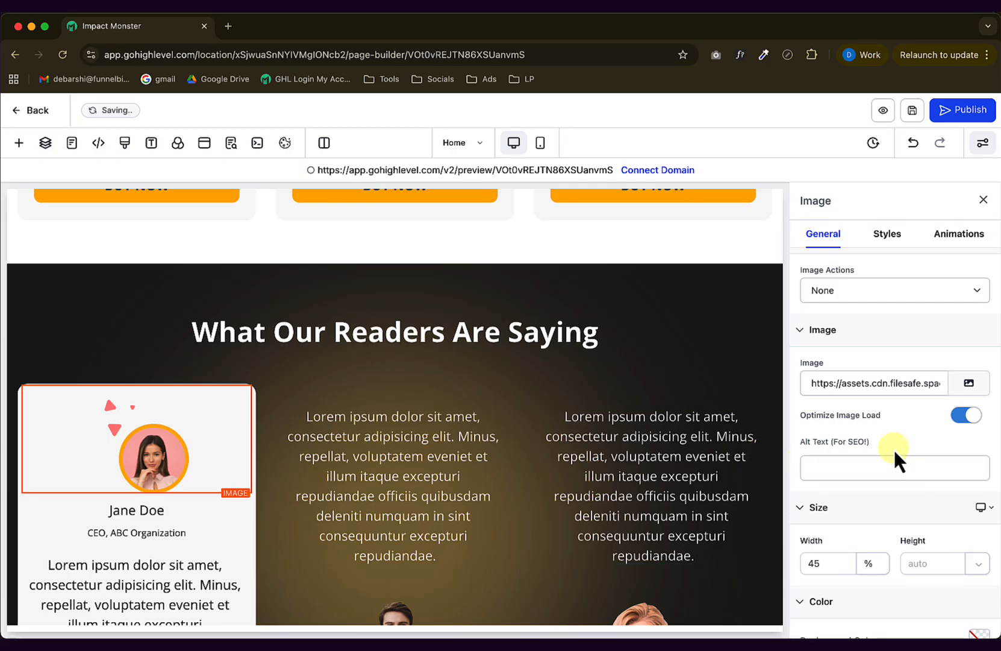
{"action": "left_click", "coordinate": [885, 235]}
{"action": "left_click", "coordinate": [895, 553]}
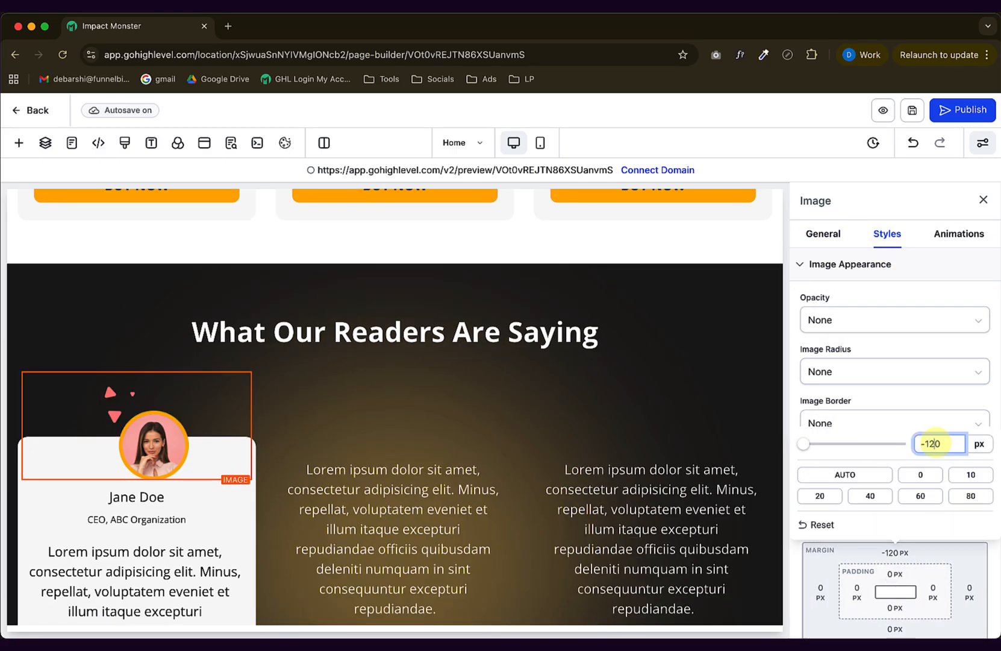
{"action": "left_click", "coordinate": [796, 406]}
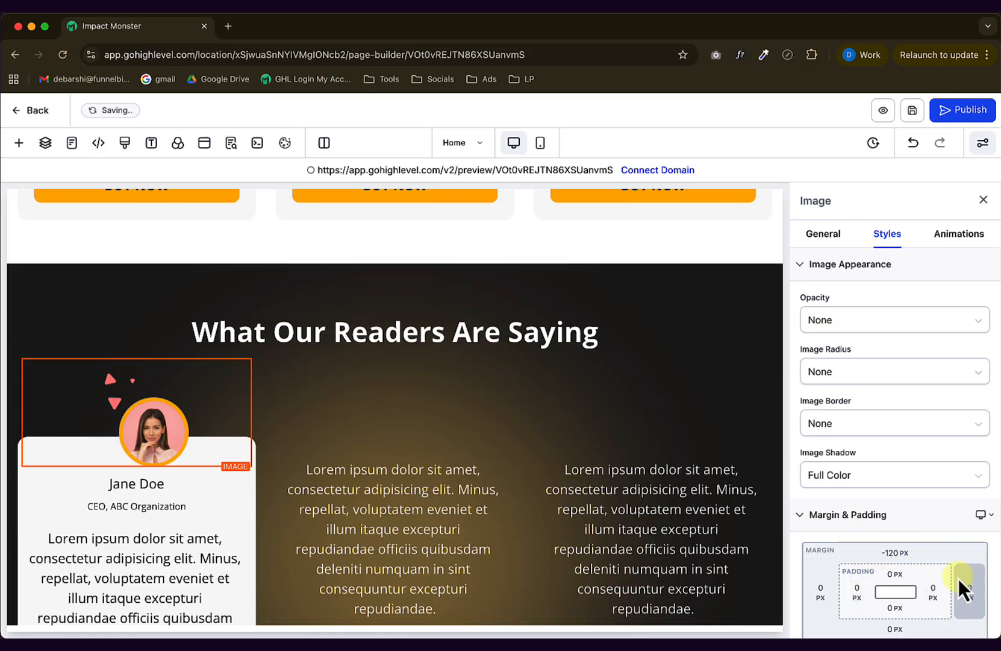
Try a left margin of -30 px on the portrait image, and set it to -60 px.
{"action": "left_click", "coordinate": [821, 586]}
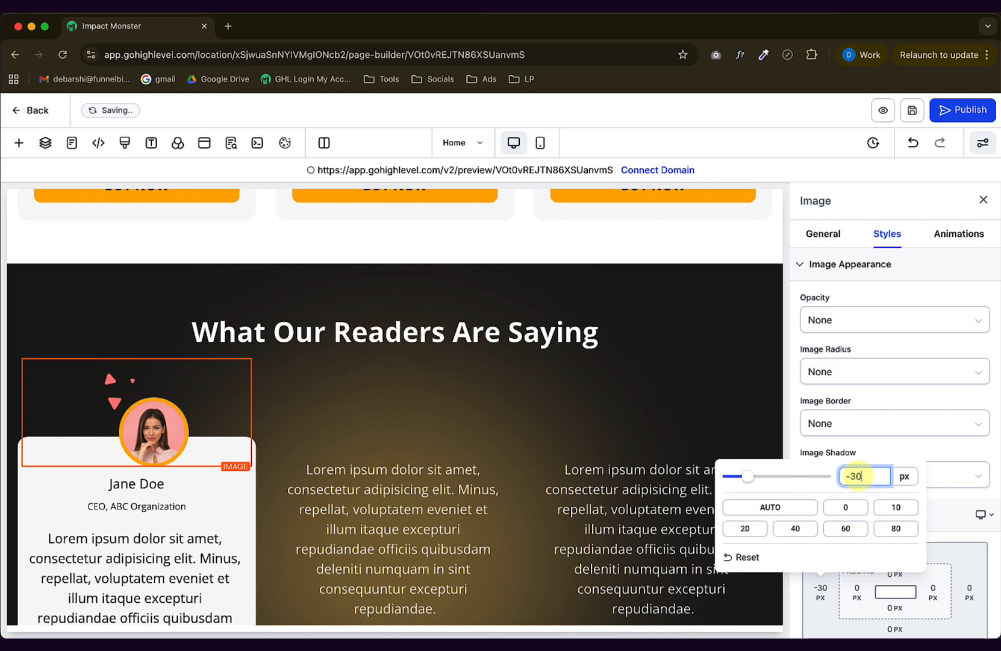
{"action": "type", "text": "-30"}
{"action": "left_click", "coordinate": [798, 447]}
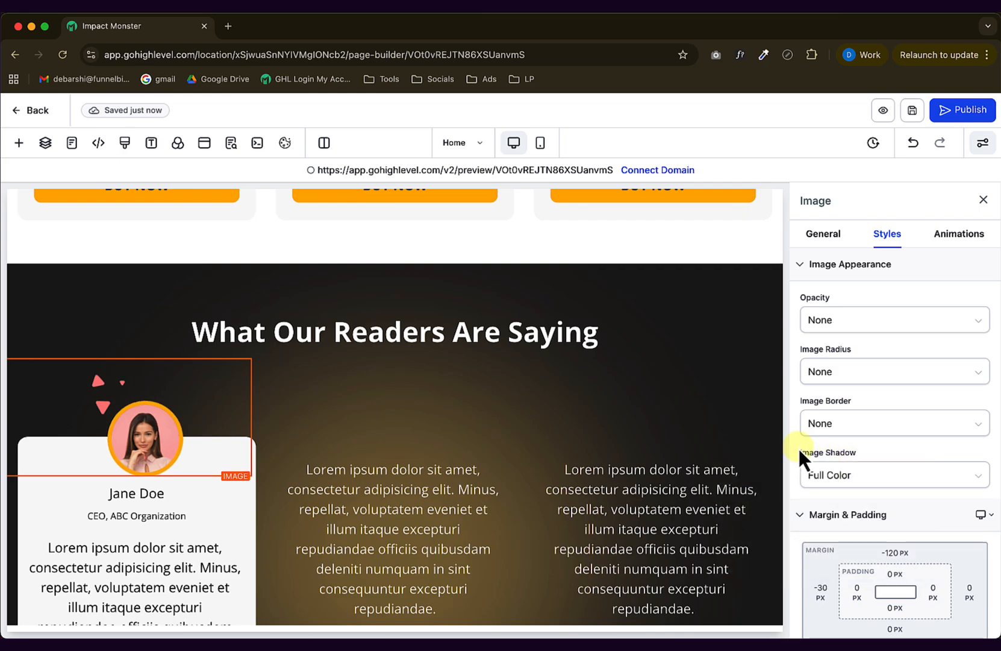
{"action": "left_click", "coordinate": [820, 588]}
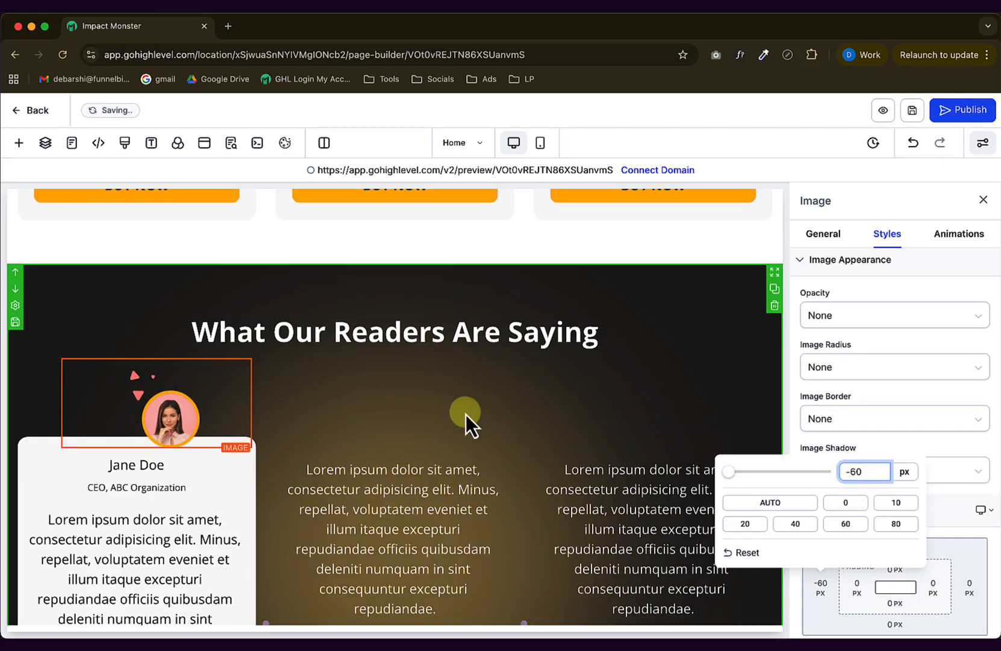
{"action": "left_click", "coordinate": [402, 404]}
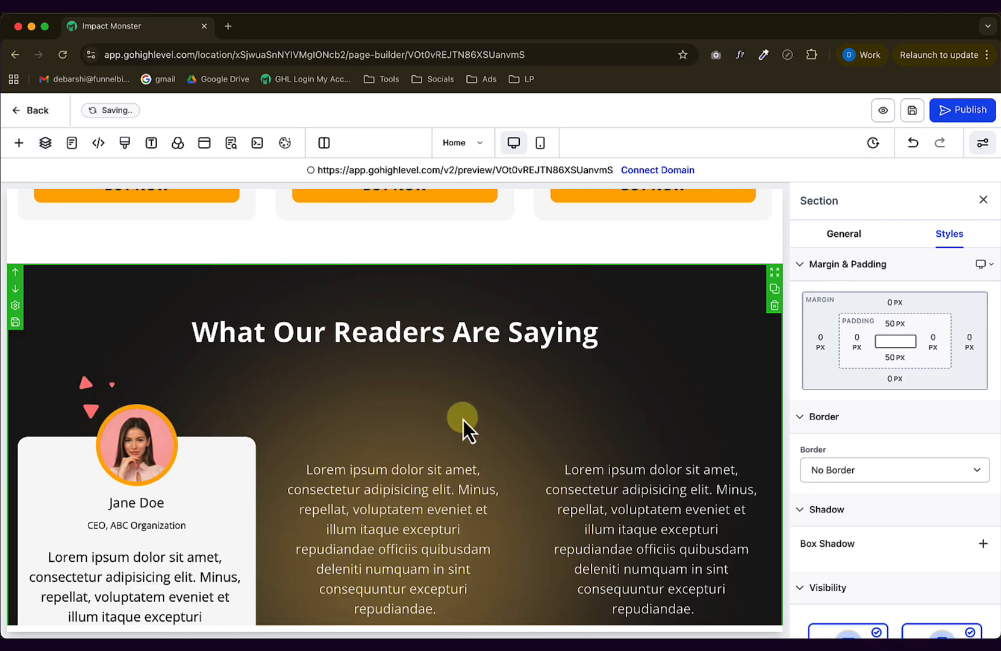
Set the top margin of the first testimonial card's portrait image to -130 px.
{"action": "left_click", "coordinate": [138, 454]}
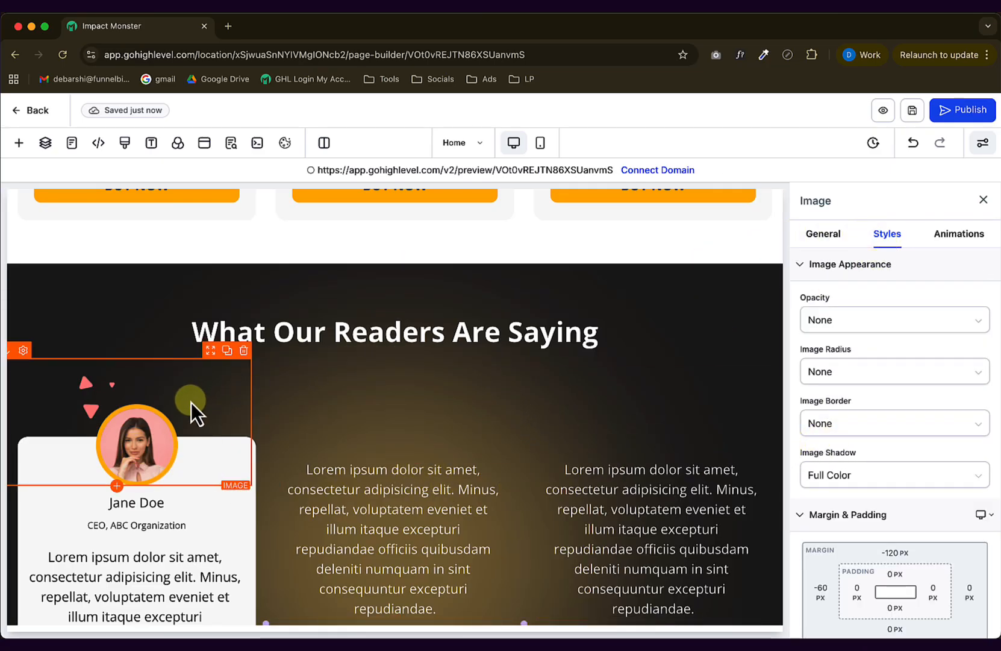
{"action": "left_click", "coordinate": [895, 553]}
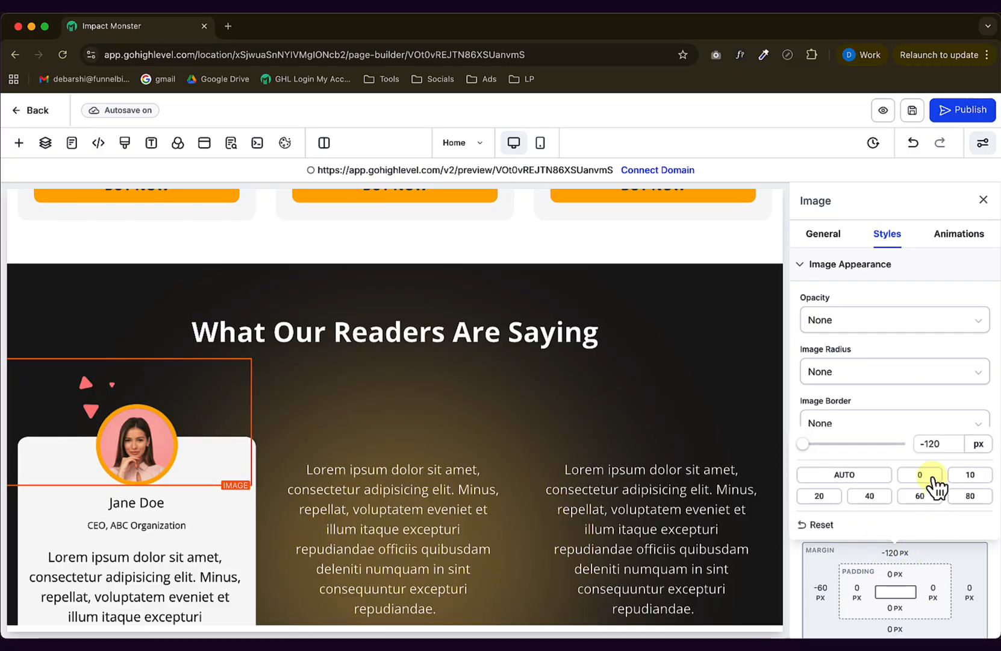
{"action": "left_click", "coordinate": [933, 443]}
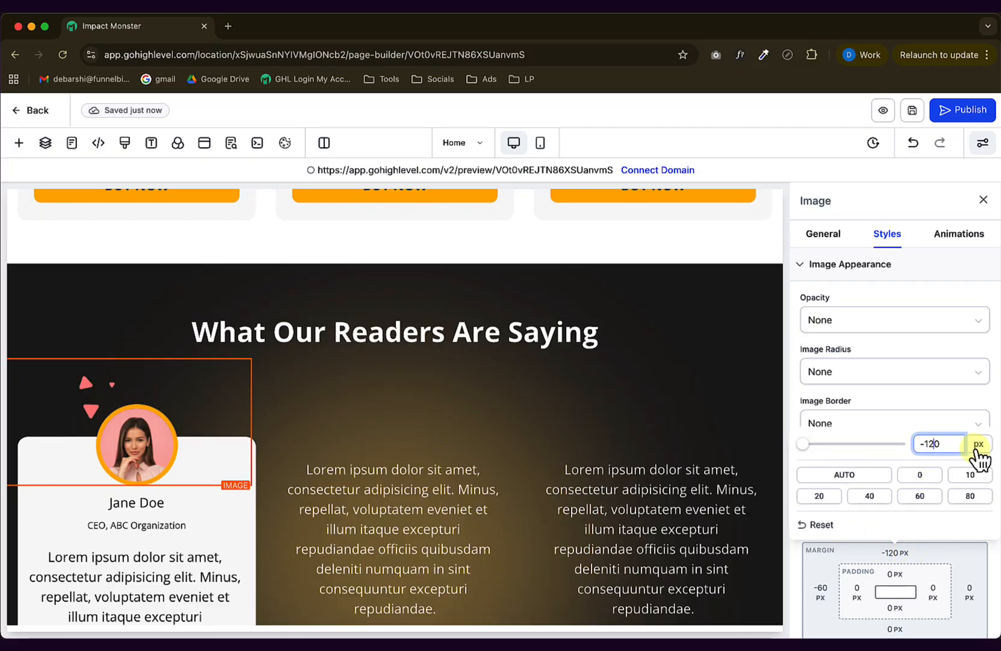
{"action": "left_click", "coordinate": [860, 400]}
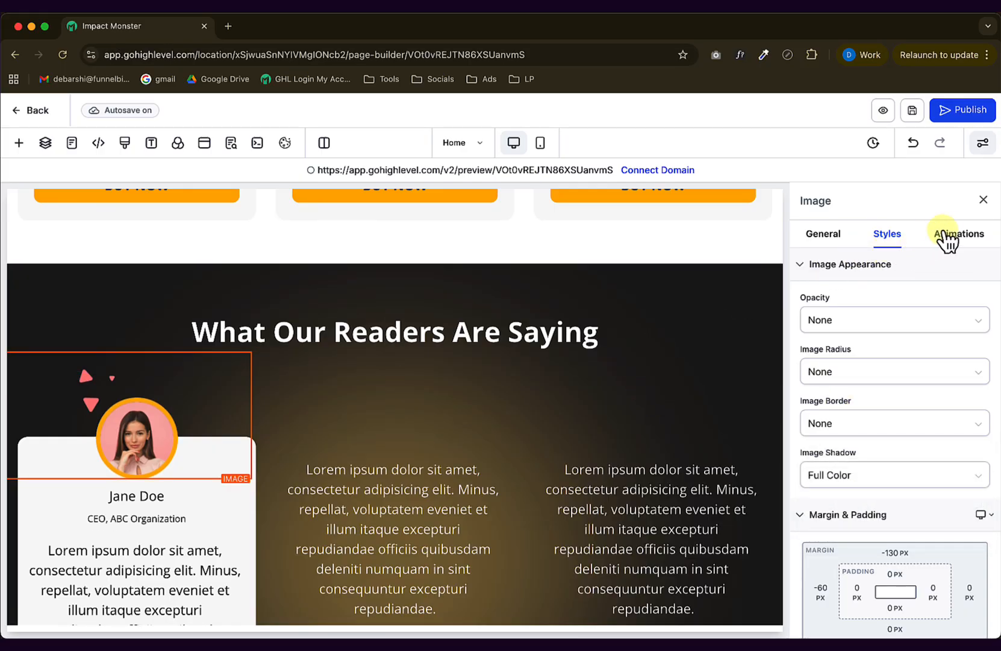
{"action": "left_click", "coordinate": [983, 200]}
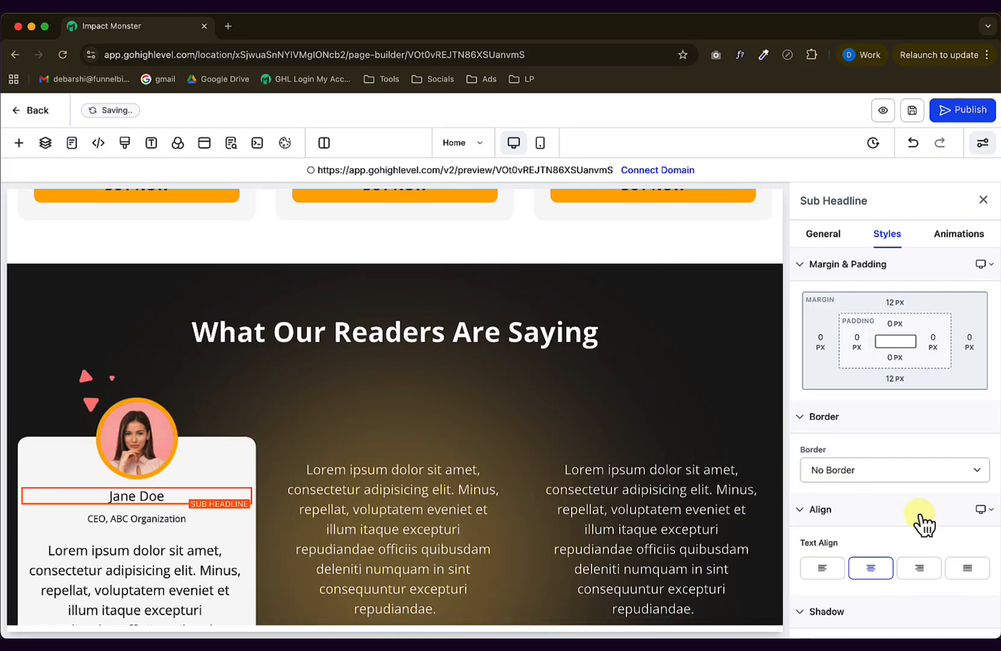
Set the font weight of the name sub headline in the first testimonial card to 700 - Bold.
{"action": "scroll", "coordinate": [923, 520], "scroll_direction": "down", "scroll_amount": 3}
{"action": "left_click", "coordinate": [823, 232]}
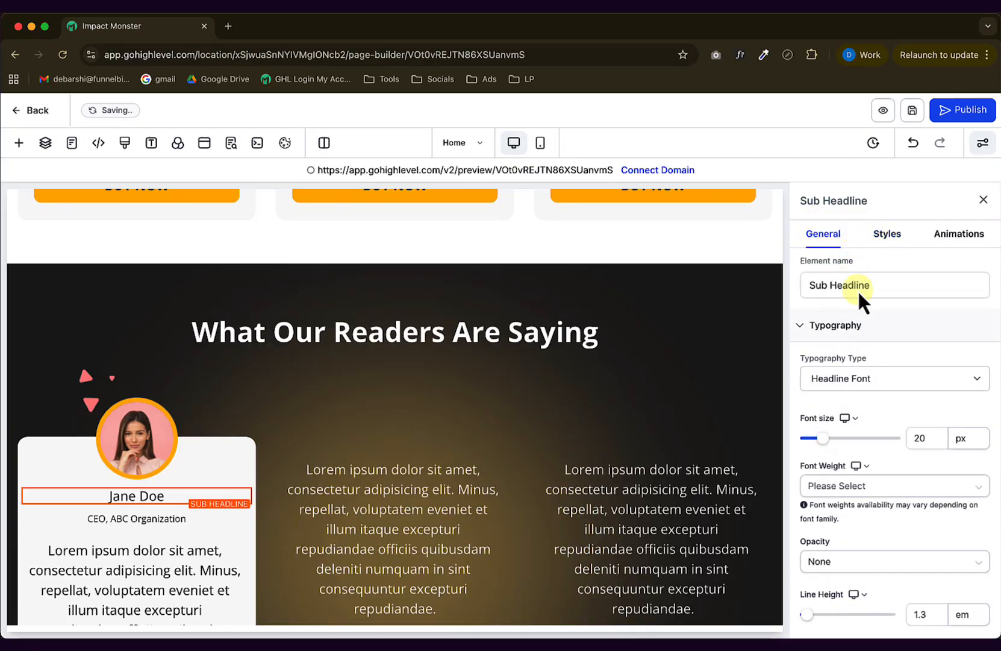
{"action": "scroll", "coordinate": [855, 301], "scroll_direction": "down", "scroll_amount": 3}
{"action": "left_click", "coordinate": [834, 328]}
{"action": "left_click", "coordinate": [861, 495]}
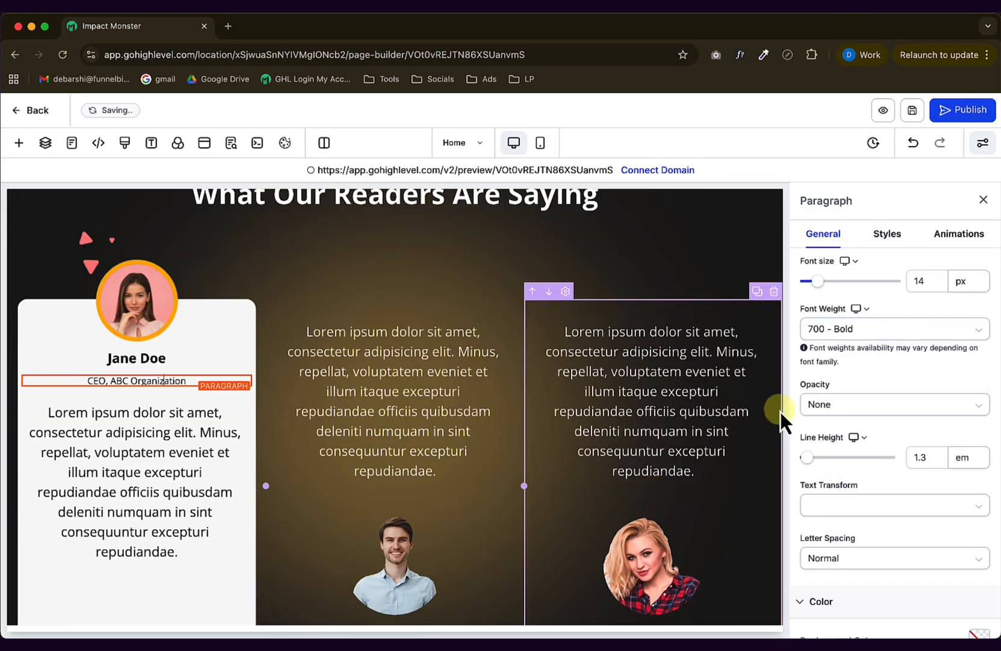
Set the font size of the "CEO, ABC Organization" paragraph in the first testimonial card to 16 px.
{"action": "scroll", "coordinate": [878, 375], "scroll_direction": "up", "scroll_amount": 1}
{"action": "double_click", "coordinate": [924, 328]}
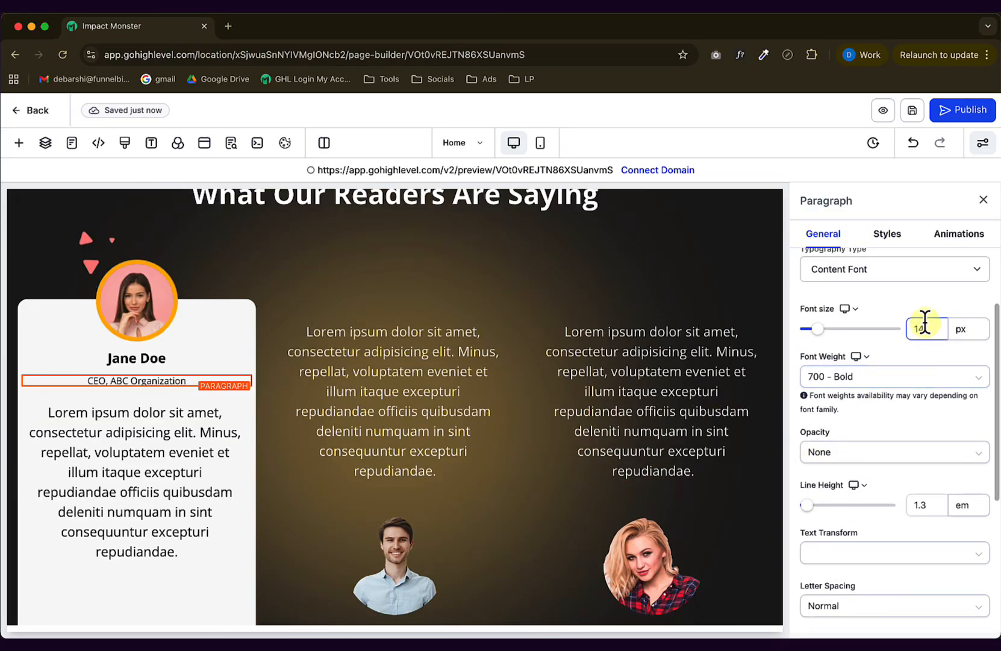
{"action": "type", "text": "16"}
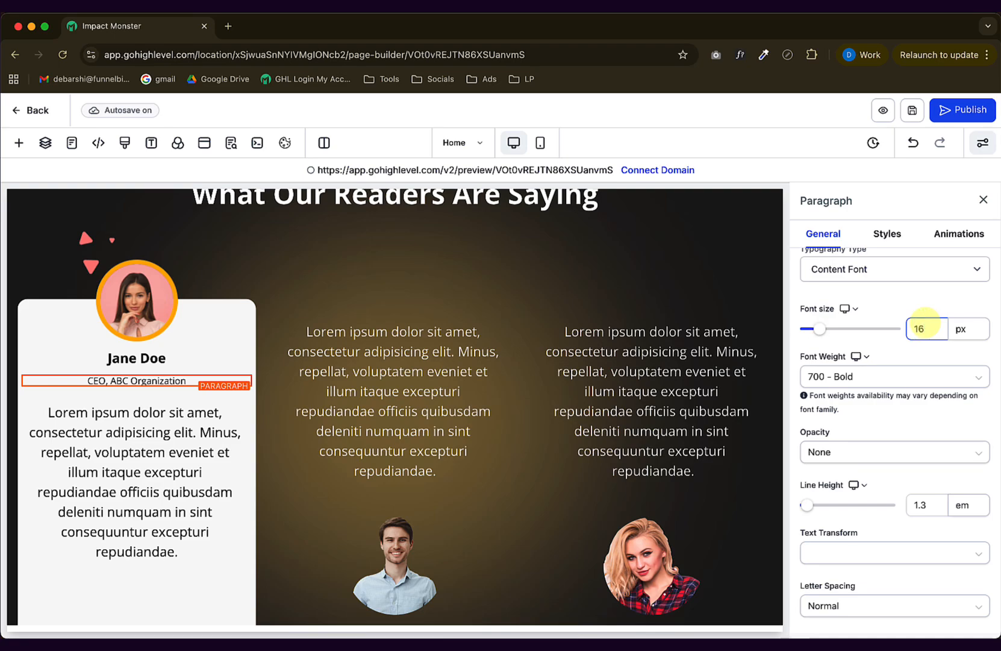
{"action": "left_click", "coordinate": [891, 316]}
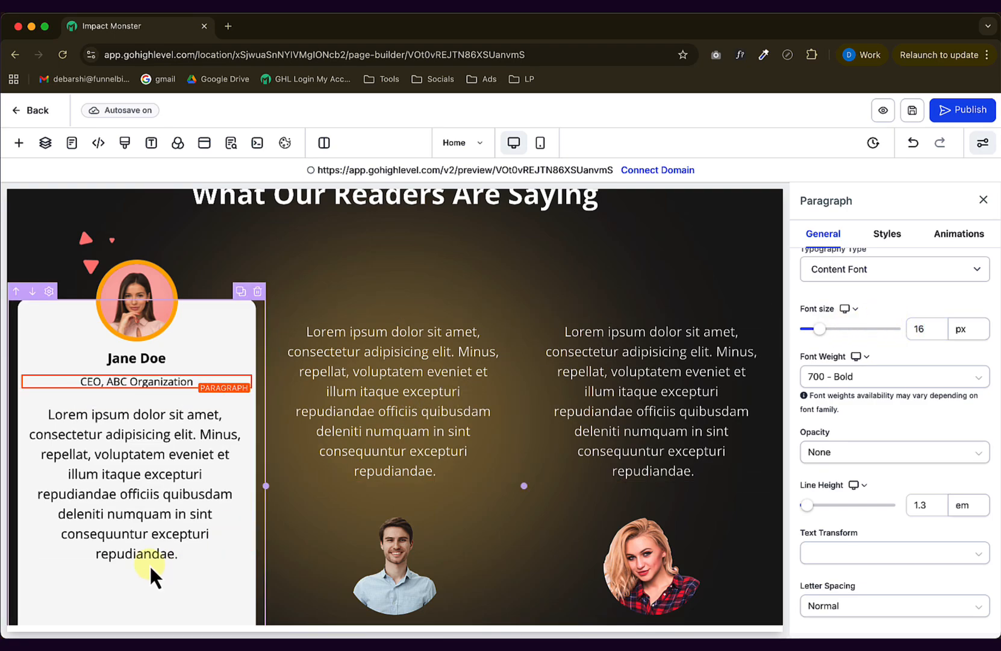
Set the first testimonial column's left and right padding to 20 px, and close its settings.
{"action": "left_click", "coordinate": [93, 592]}
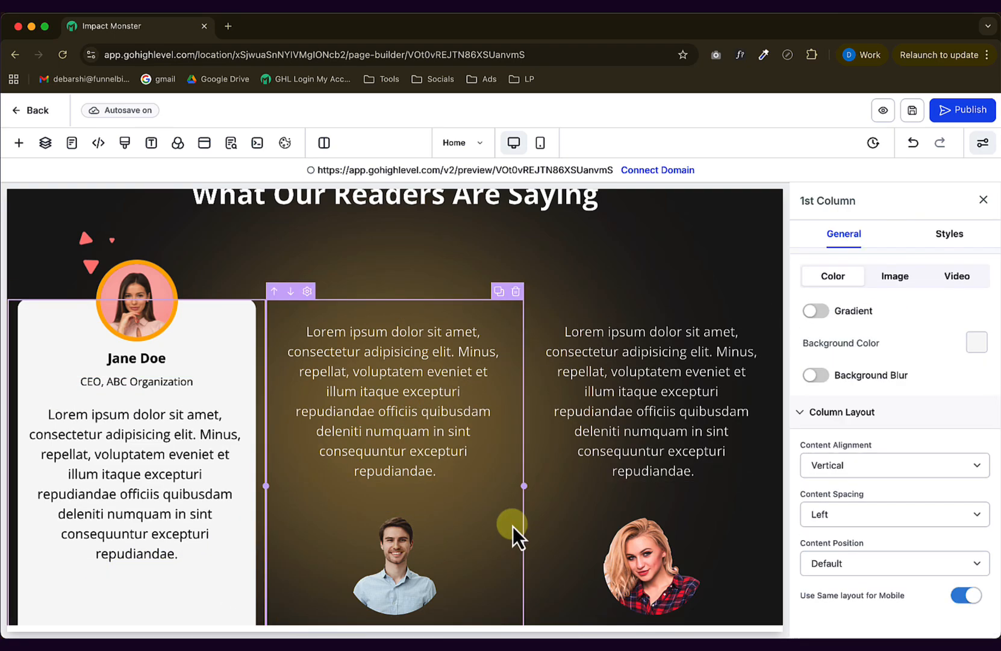
{"action": "left_click", "coordinate": [948, 241]}
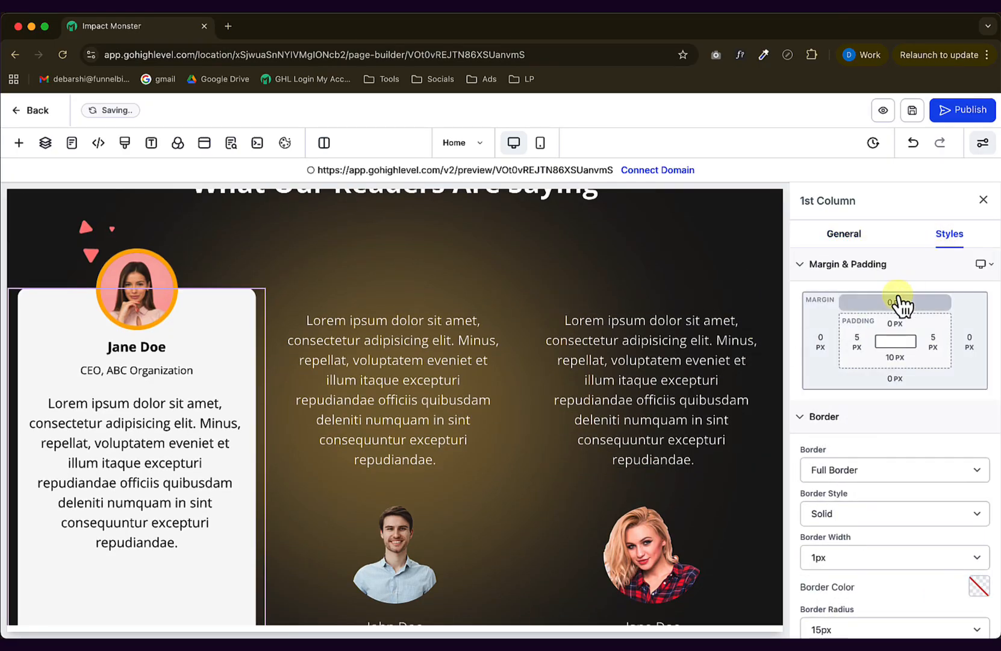
{"action": "left_click", "coordinate": [858, 341]}
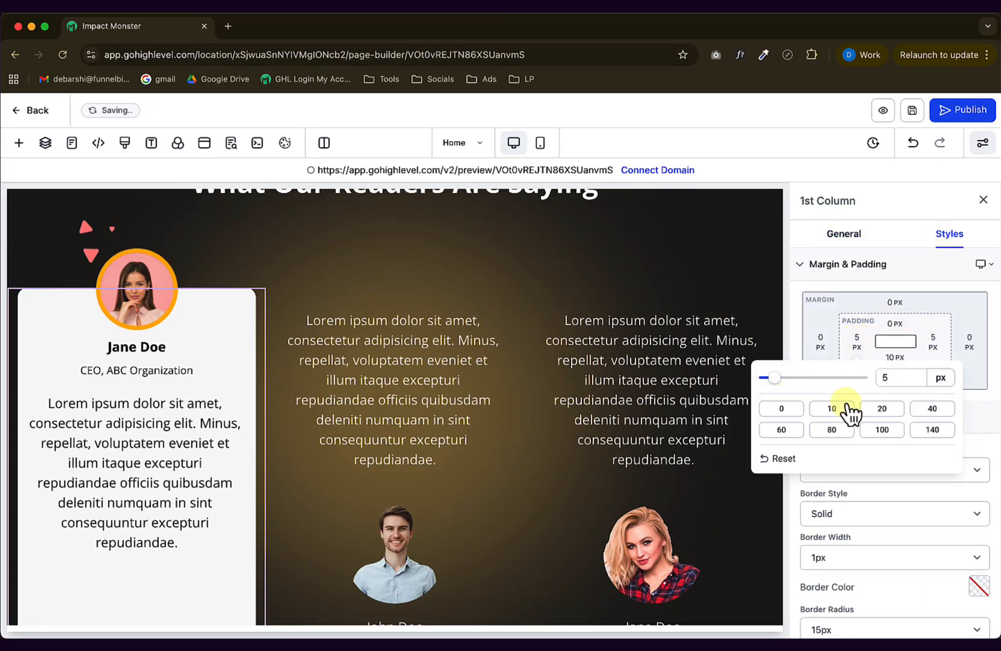
{"action": "left_click", "coordinate": [883, 412]}
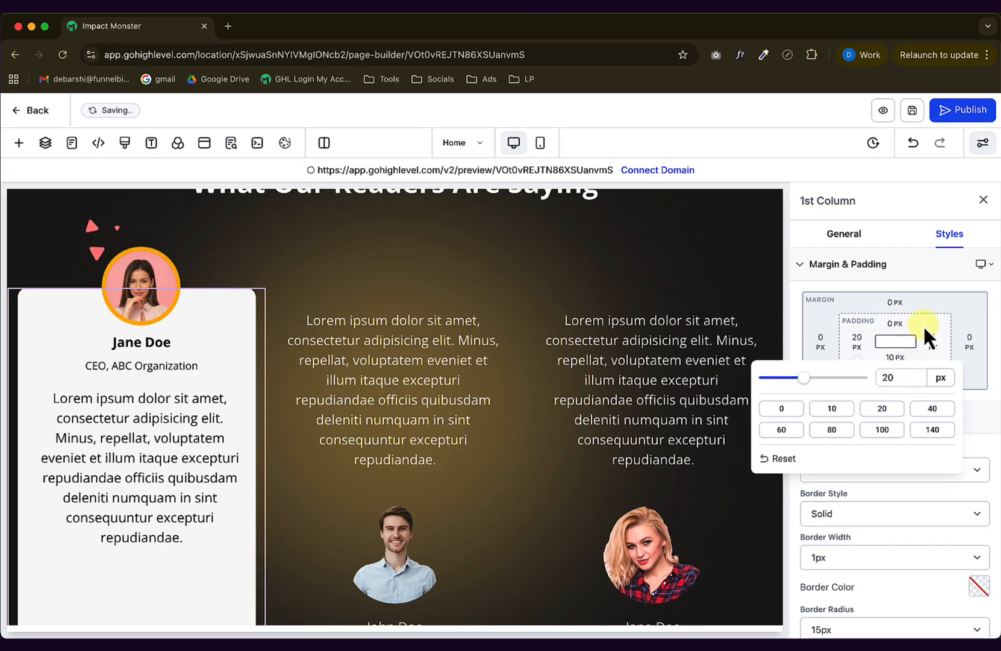
{"action": "left_click", "coordinate": [932, 341]}
{"action": "left_click", "coordinate": [933, 341]}
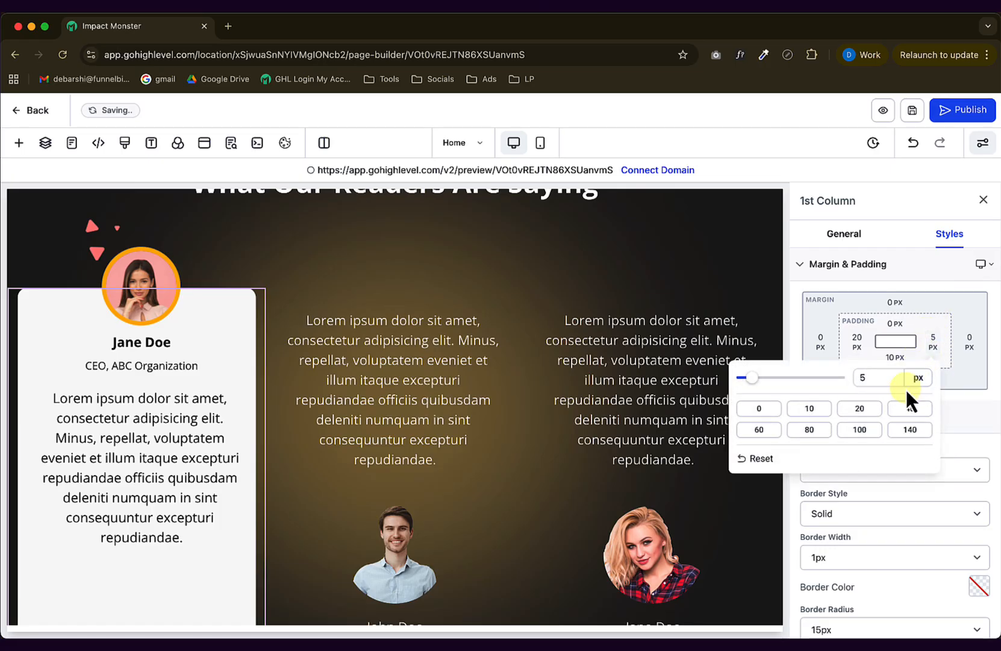
{"action": "left_click", "coordinate": [860, 409]}
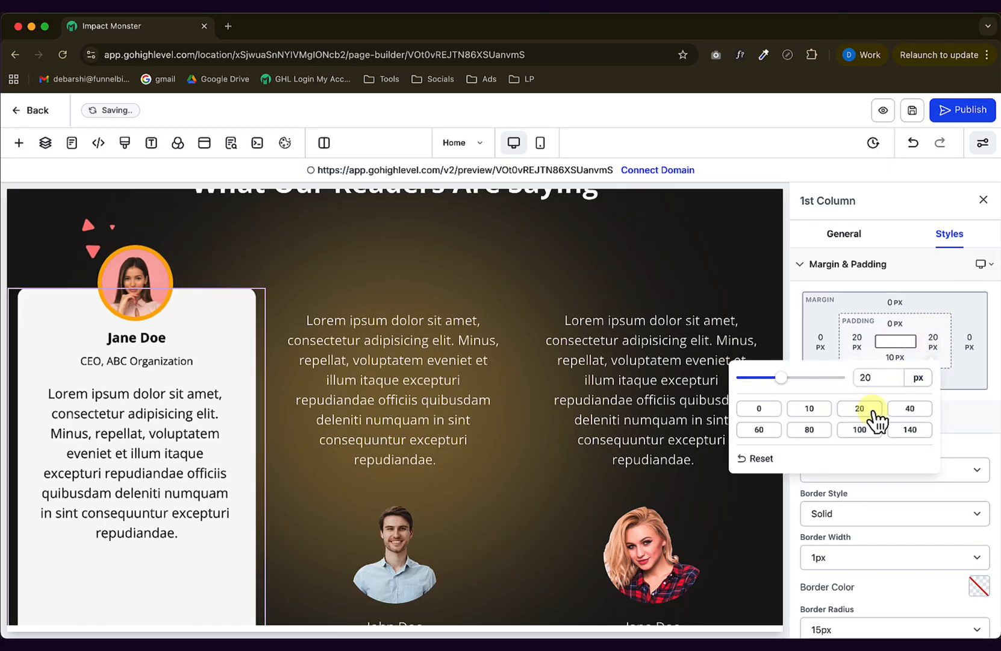
{"action": "left_click", "coordinate": [423, 264]}
{"action": "left_click", "coordinate": [984, 200]}
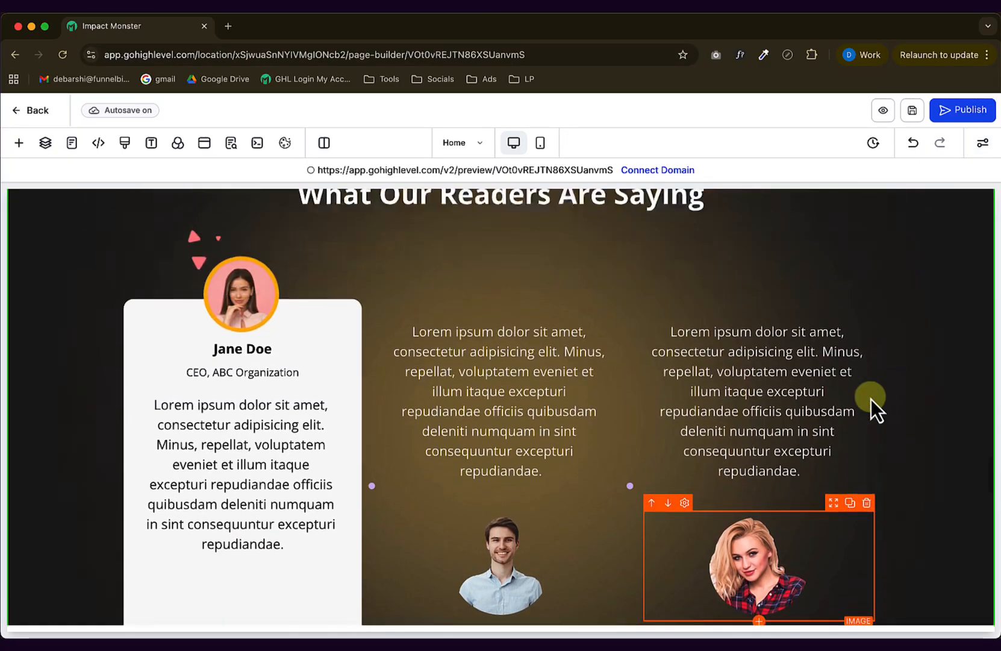
{"action": "scroll", "coordinate": [871, 398], "scroll_direction": "up", "scroll_amount": 1}
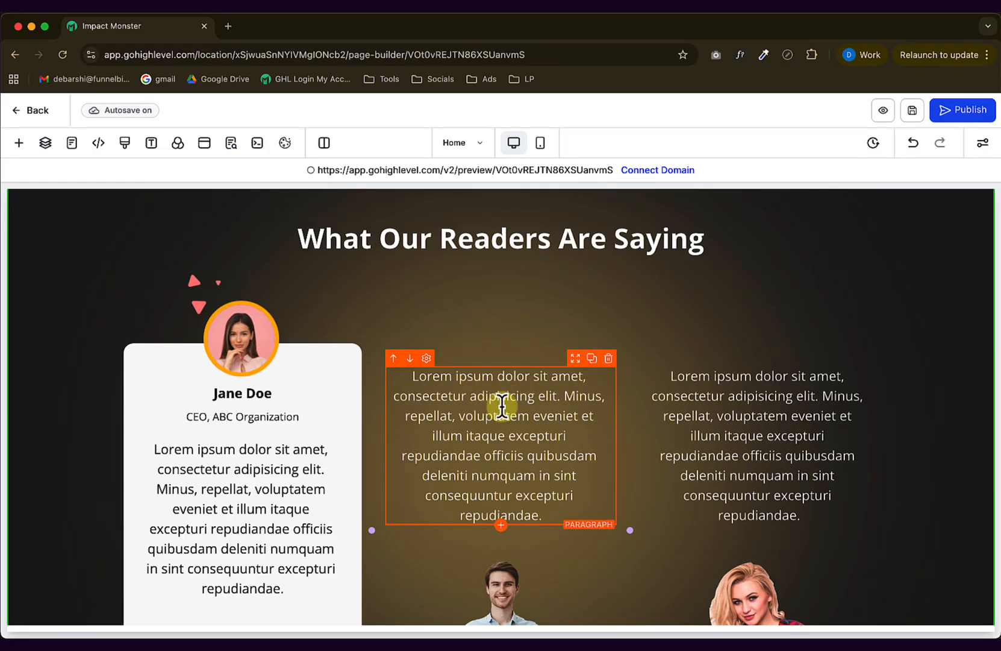
{"action": "left_click", "coordinate": [556, 367]}
{"action": "scroll", "coordinate": [556, 367], "scroll_direction": "down", "scroll_amount": 4}
{"action": "scroll", "coordinate": [556, 363], "scroll_direction": "up", "scroll_amount": 3}
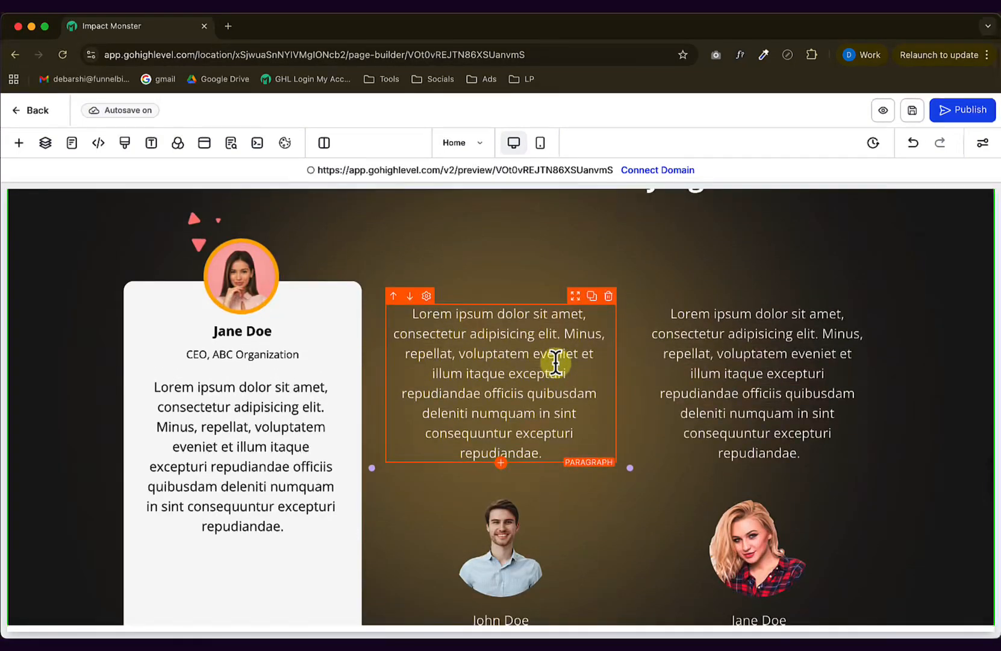
Set the second testimonial column's background to the same light grey custom color as the first card.
{"action": "left_click", "coordinate": [462, 299]}
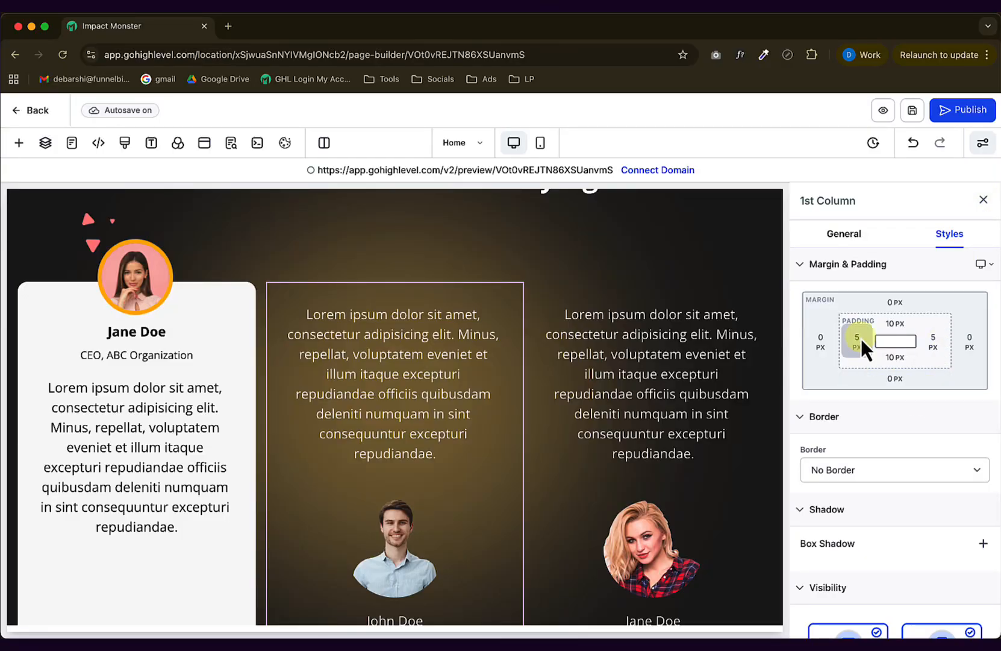
{"action": "left_click", "coordinate": [849, 238]}
{"action": "scroll", "coordinate": [937, 459], "scroll_direction": "down", "scroll_amount": 2}
{"action": "left_click", "coordinate": [976, 343]}
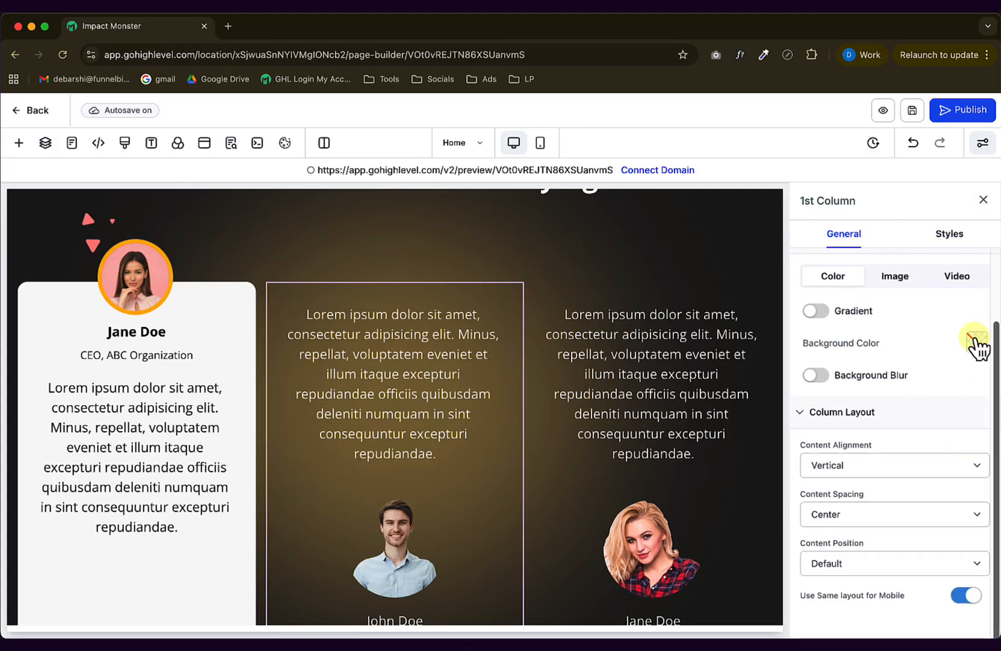
{"action": "left_click", "coordinate": [747, 605]}
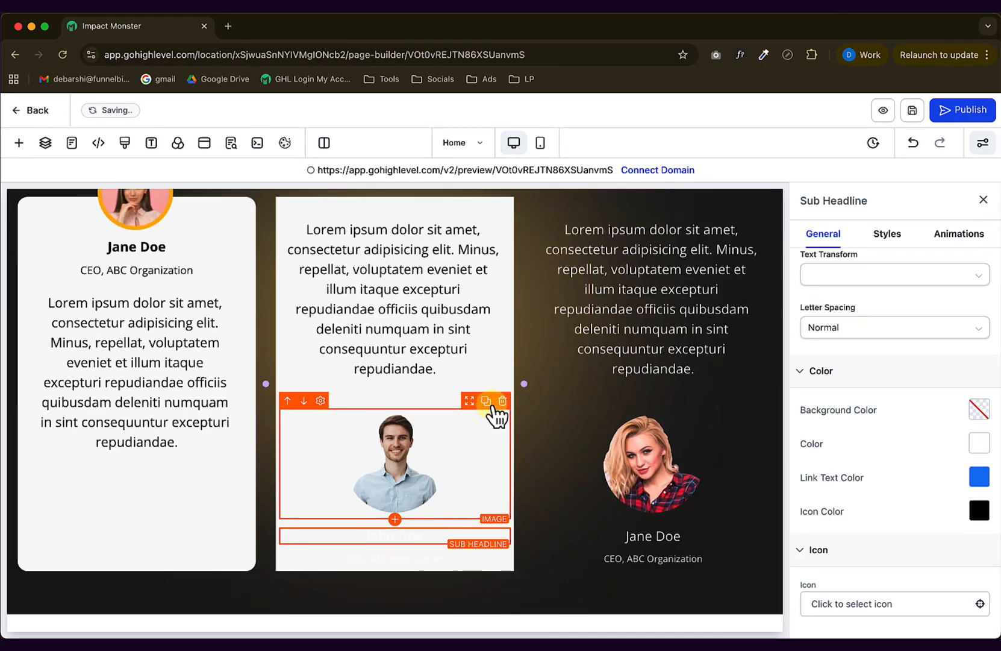
Delete the old portrait image, name sub headline and job-title paragraph from the second testimonial card.
{"action": "left_click", "coordinate": [491, 401]}
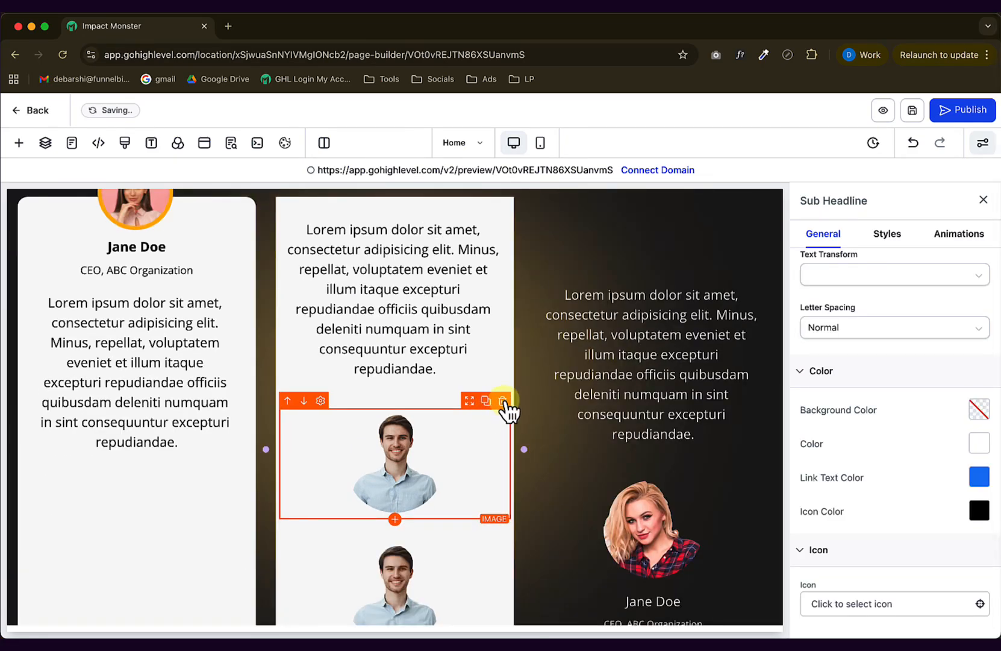
{"action": "left_click", "coordinate": [505, 401]}
{"action": "left_click", "coordinate": [503, 402]}
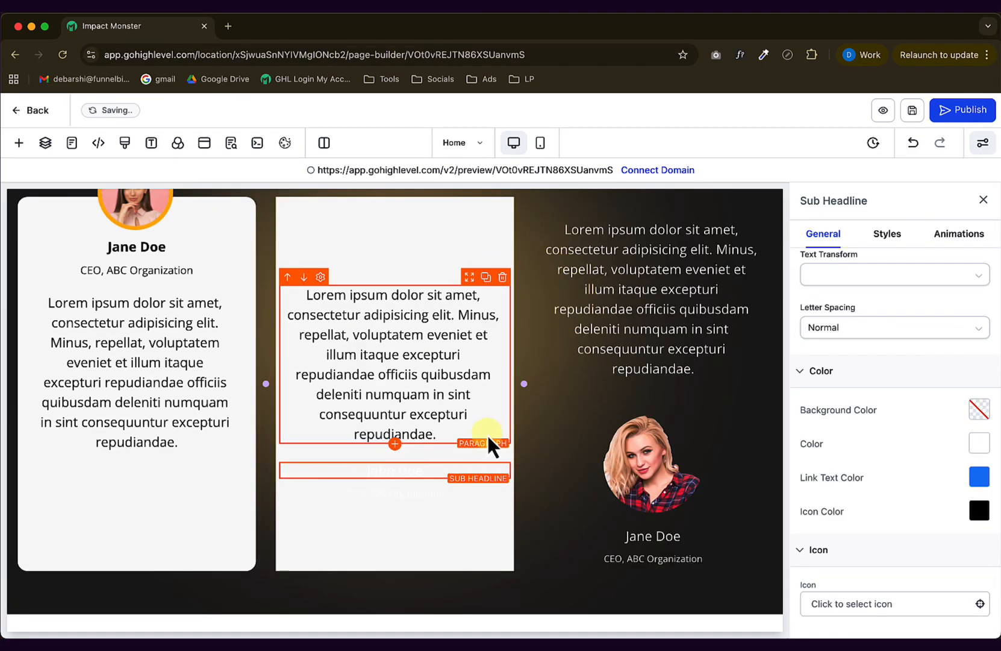
{"action": "left_click", "coordinate": [503, 455]}
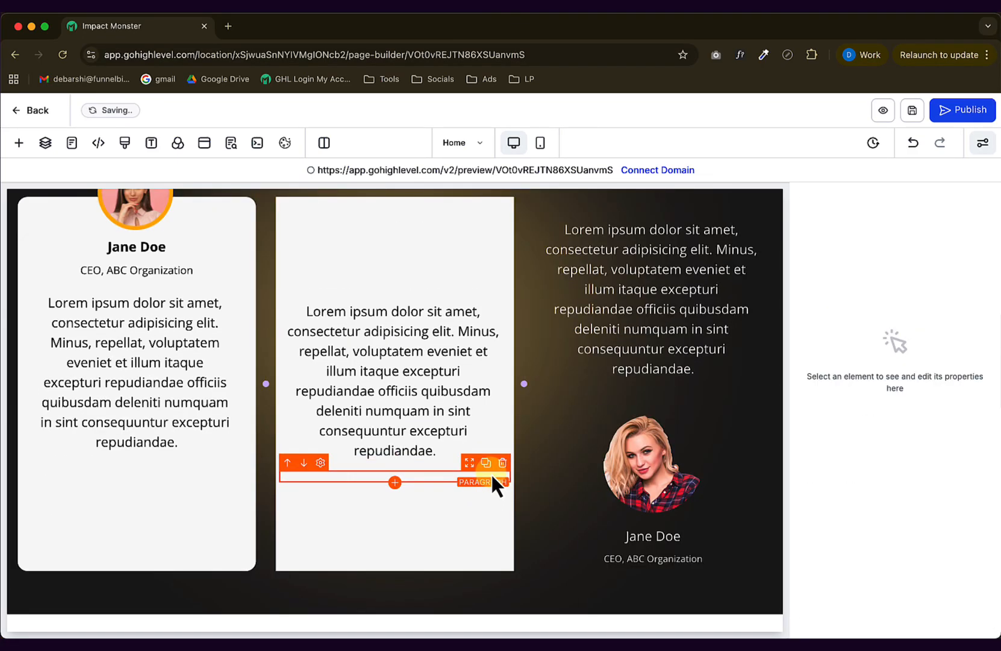
Give the second testimonial column a solid Full Border with a width of 1px.
{"action": "scroll", "coordinate": [391, 369], "scroll_direction": "up", "scroll_amount": 5}
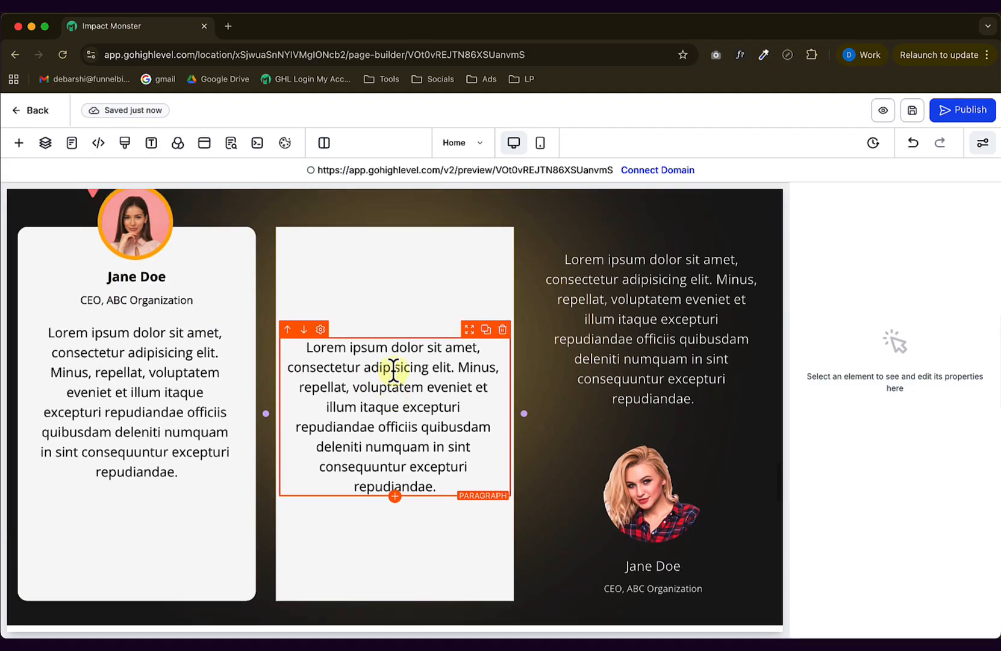
{"action": "scroll", "coordinate": [313, 415], "scroll_direction": "down", "scroll_amount": 1}
{"action": "left_click", "coordinate": [330, 406]}
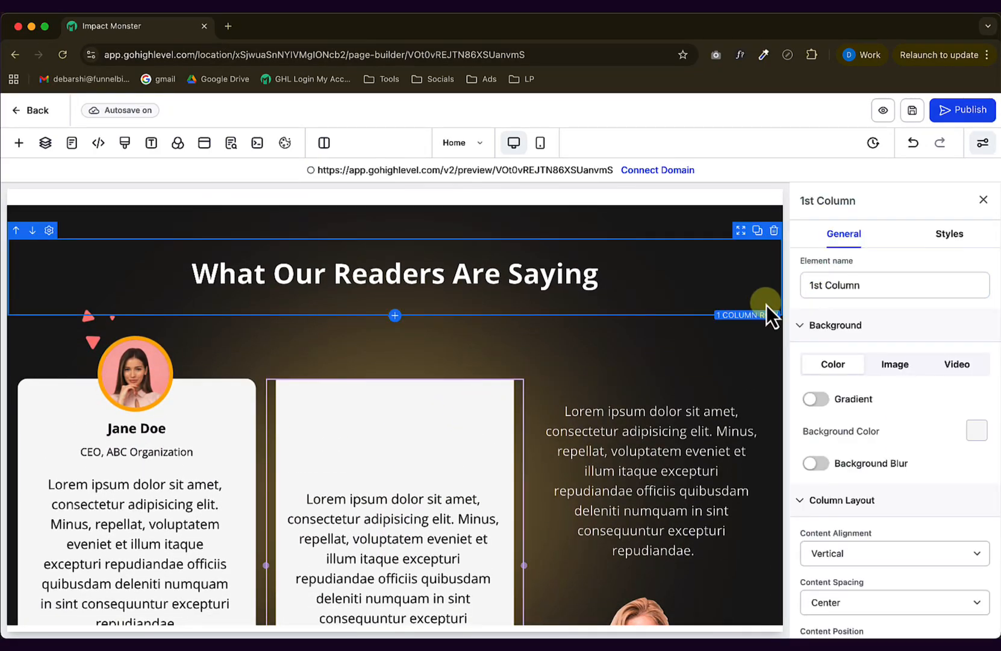
{"action": "left_click", "coordinate": [955, 237]}
{"action": "scroll", "coordinate": [863, 445], "scroll_direction": "down", "scroll_amount": 4}
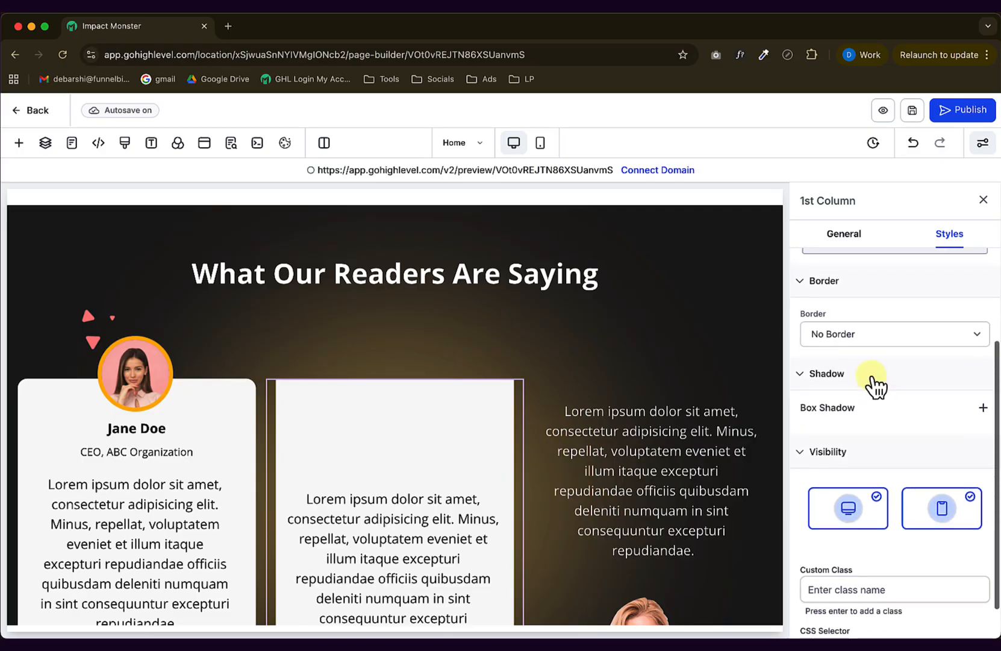
{"action": "left_click", "coordinate": [855, 328]}
{"action": "left_click", "coordinate": [873, 341]}
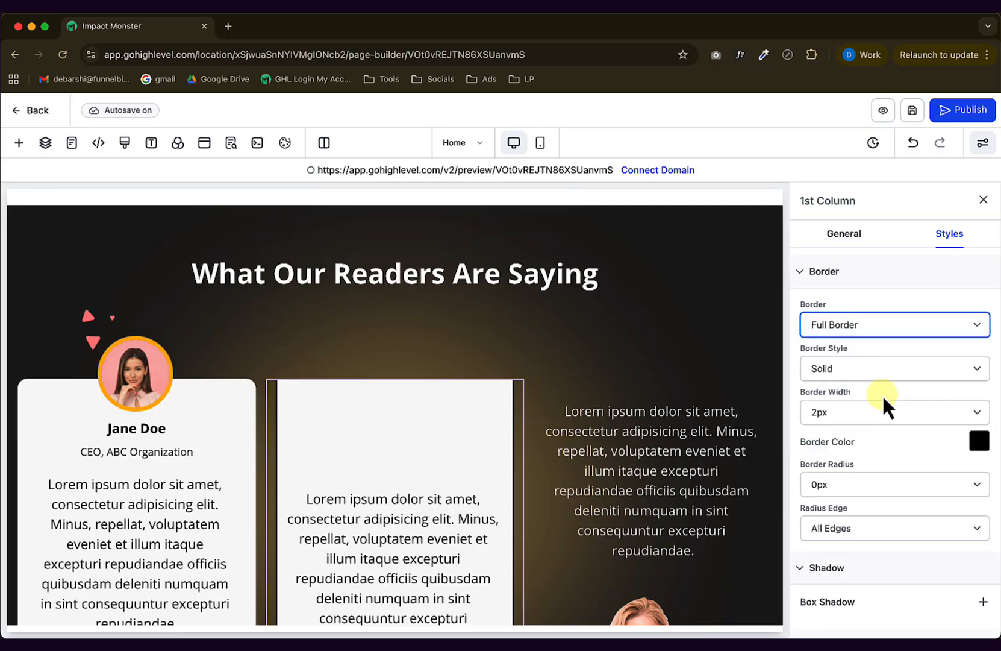
{"action": "left_click", "coordinate": [841, 405]}
{"action": "left_click", "coordinate": [823, 398]}
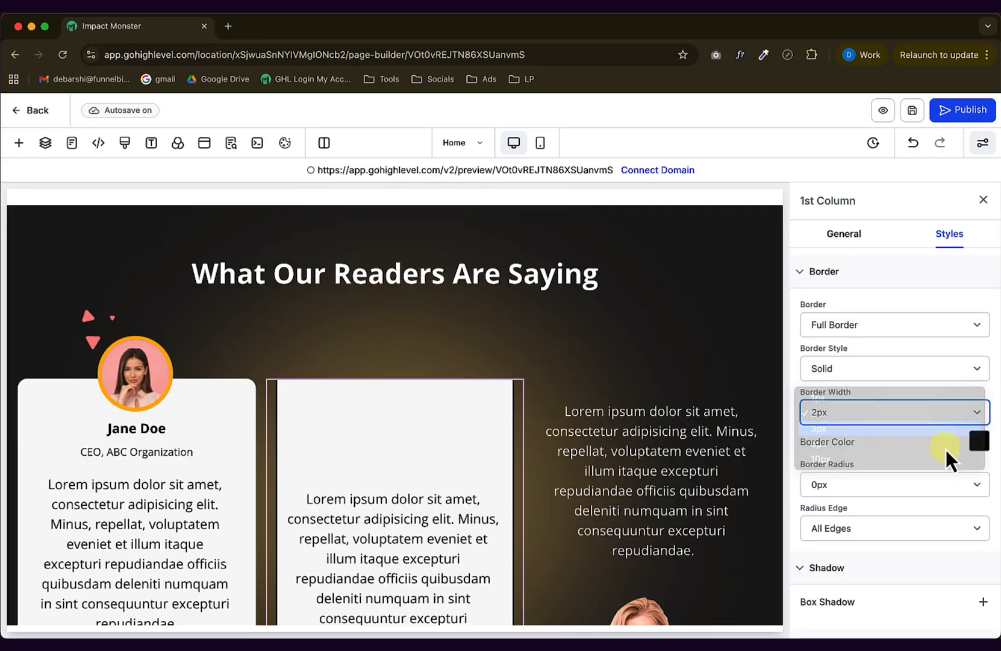
Make the second testimonial column's border transparent and set its border radius to 15px on all edges.
{"action": "left_click", "coordinate": [980, 442]}
{"action": "left_click", "coordinate": [747, 300]}
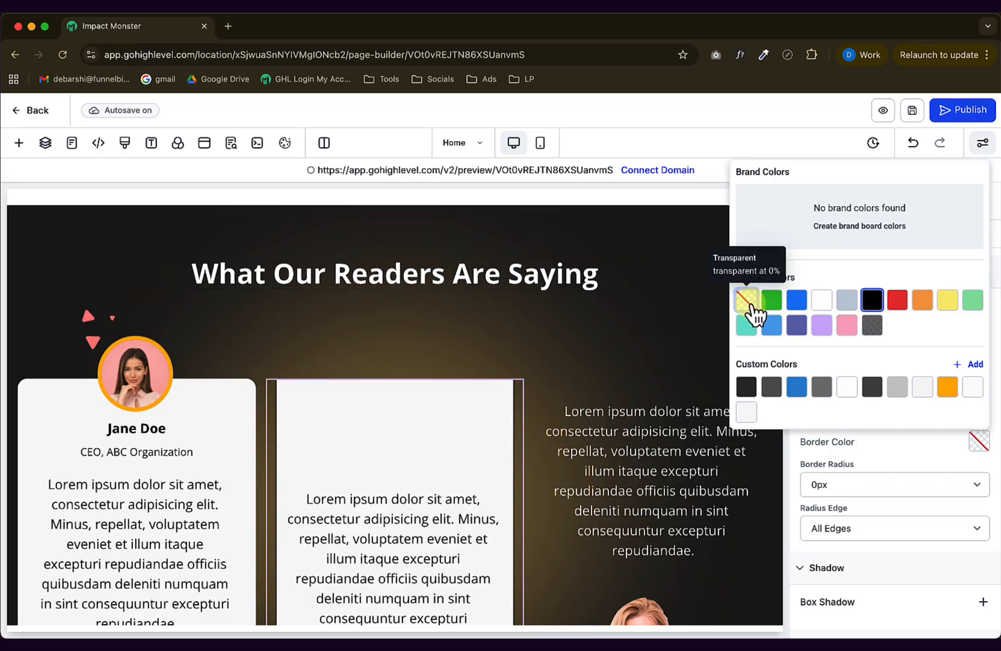
{"action": "left_click", "coordinate": [874, 444]}
{"action": "left_click", "coordinate": [879, 481]}
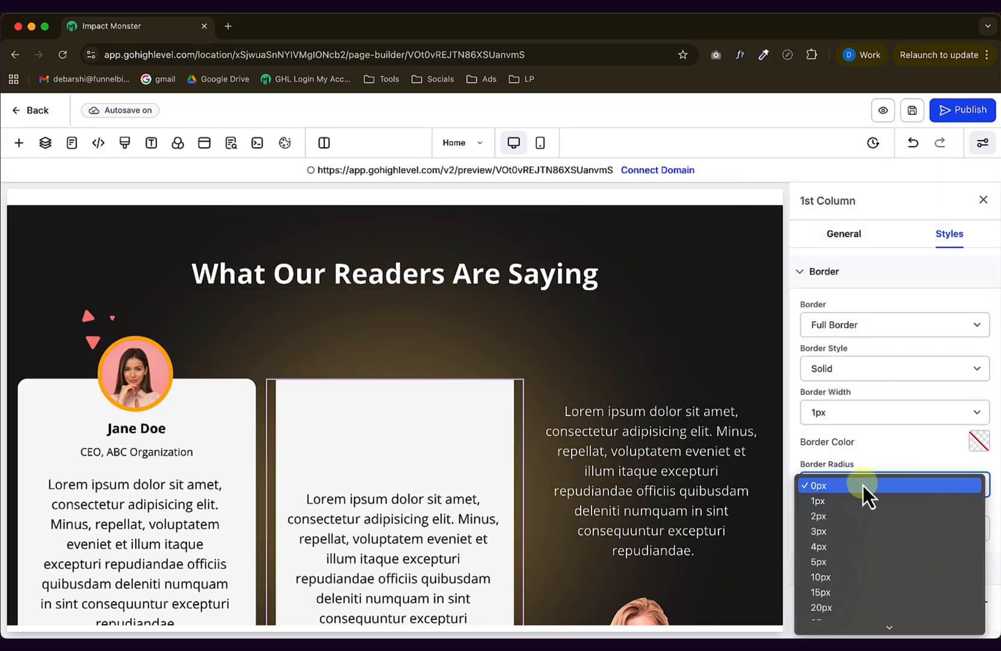
{"action": "left_click", "coordinate": [859, 590]}
{"action": "left_click", "coordinate": [438, 362]}
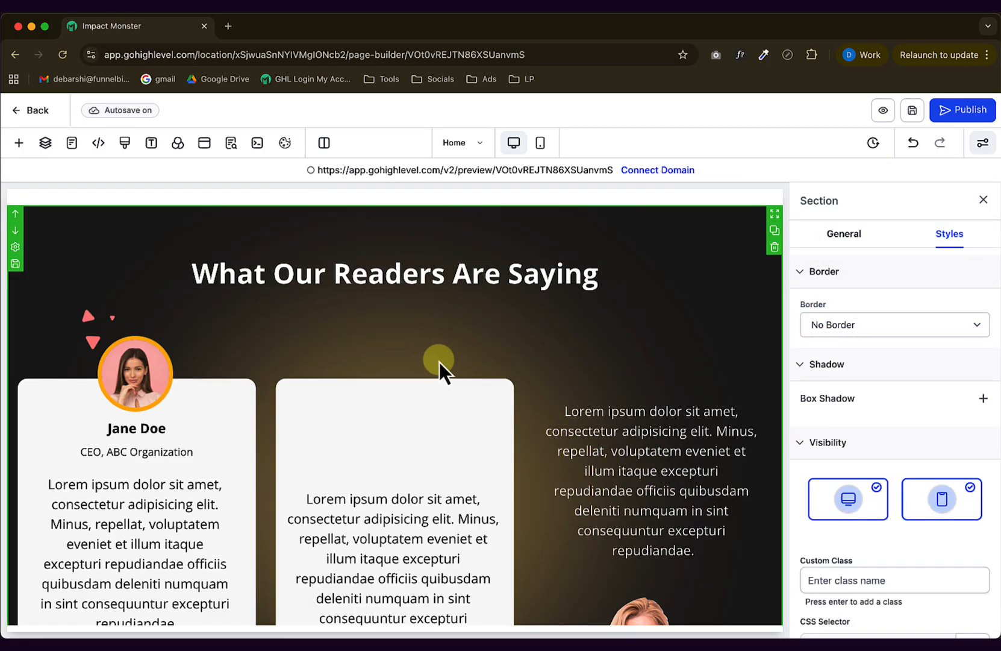
Duplicate the first testimonial card's portrait image and move the copy above the quote in the second card.
{"action": "scroll", "coordinate": [438, 360], "scroll_direction": "down", "scroll_amount": 2}
{"action": "left_click", "coordinate": [110, 290]}
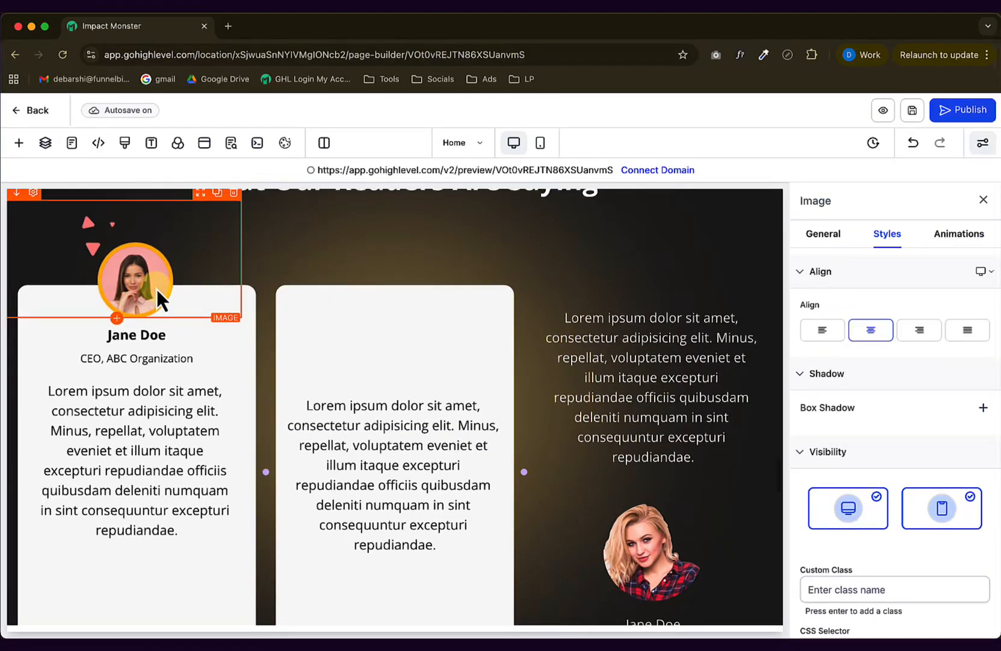
{"action": "scroll", "coordinate": [199, 298], "scroll_direction": "up", "scroll_amount": 3}
{"action": "left_click", "coordinate": [218, 275]}
{"action": "left_click_drag", "start_coordinate": [201, 287], "coordinate": [499, 382]}
Duplicate the first card's name sub headline and "CEO, ABC Organization" paragraph, and move the copies beneath the second card's portrait.
{"action": "left_click", "coordinate": [217, 400]}
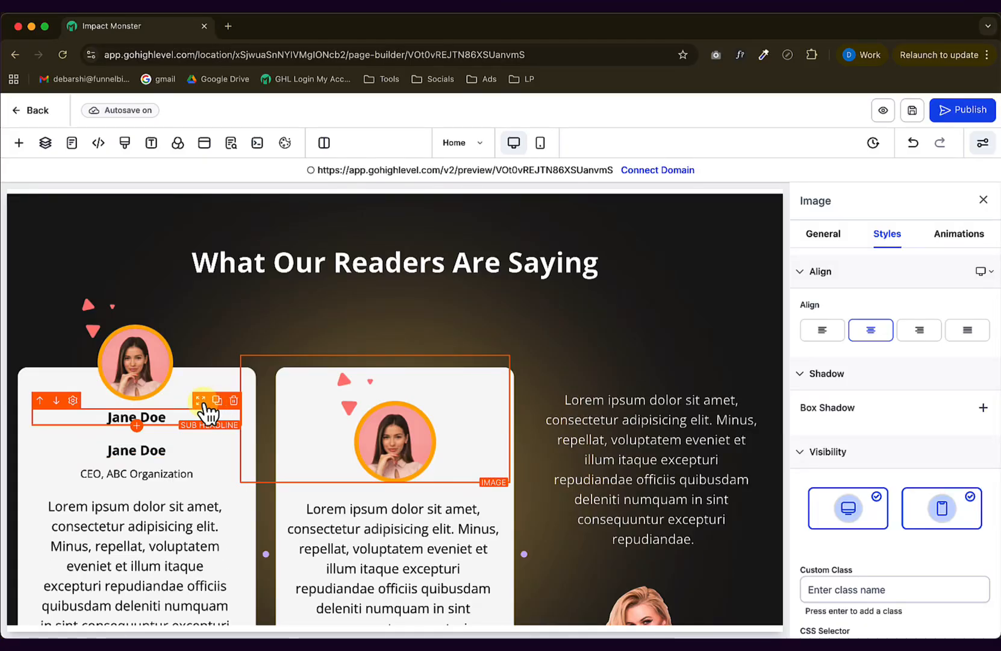
{"action": "left_click_drag", "start_coordinate": [204, 411], "coordinate": [444, 499]}
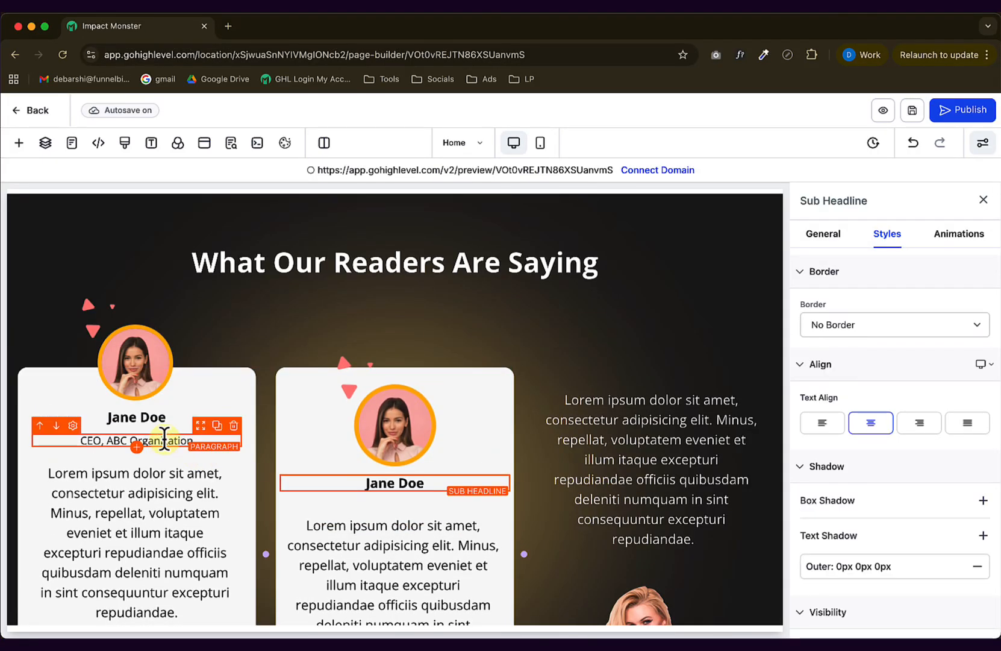
{"action": "left_click", "coordinate": [215, 425]}
{"action": "left_click_drag", "start_coordinate": [201, 433], "coordinate": [423, 504]}
Set the second testimonial column's top padding to 0 and its left and right padding to 20 px.
{"action": "left_click", "coordinate": [521, 483]}
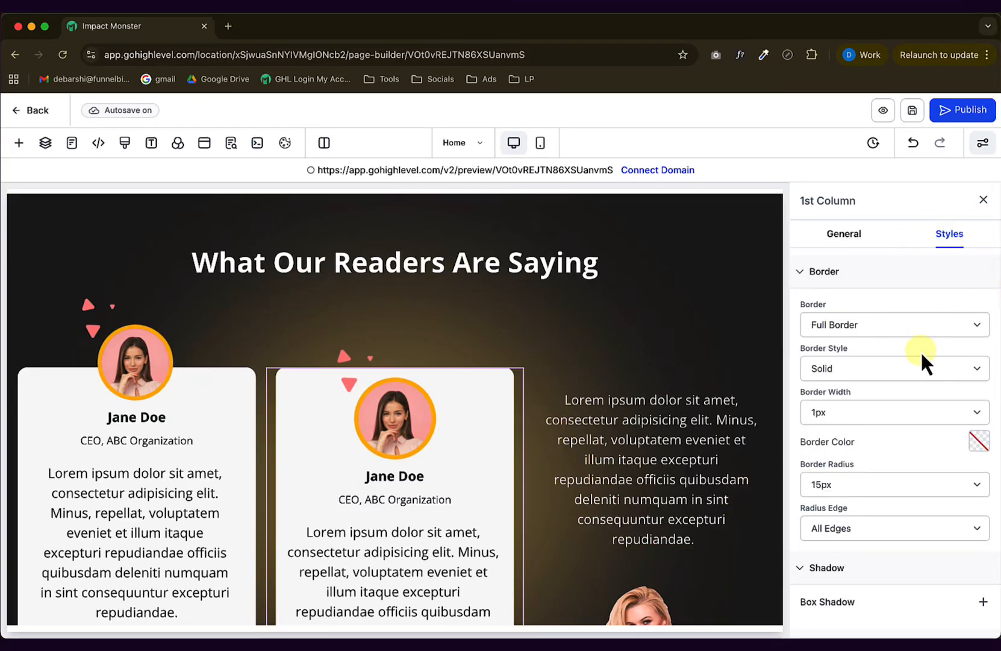
{"action": "scroll", "coordinate": [922, 361], "scroll_direction": "up", "scroll_amount": 3}
{"action": "left_click", "coordinate": [894, 332]}
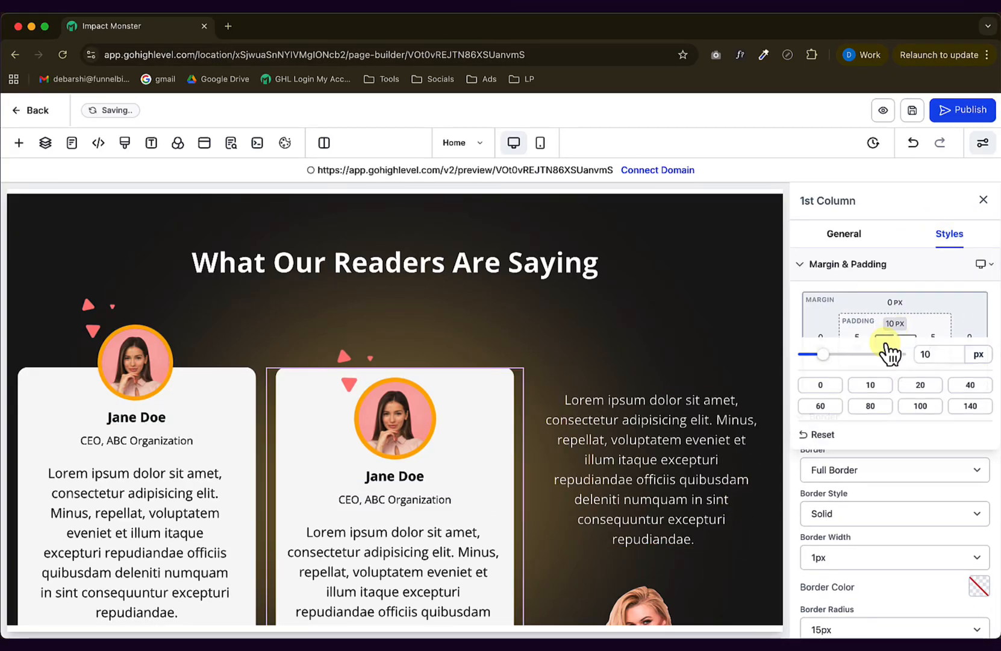
{"action": "left_click", "coordinate": [821, 385]}
{"action": "left_click", "coordinate": [857, 341]}
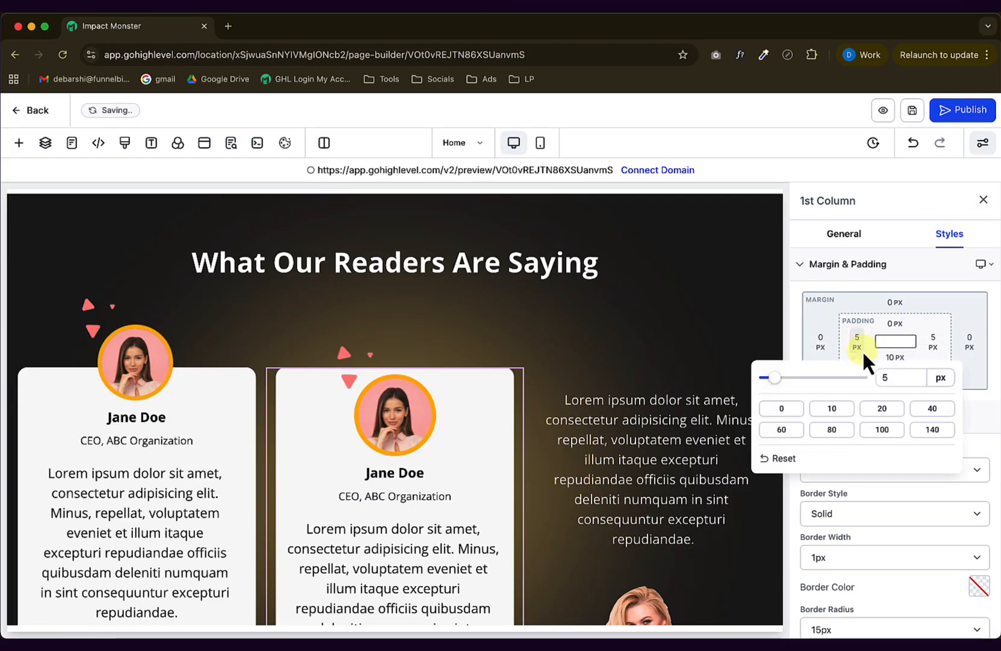
{"action": "left_click", "coordinate": [882, 408]}
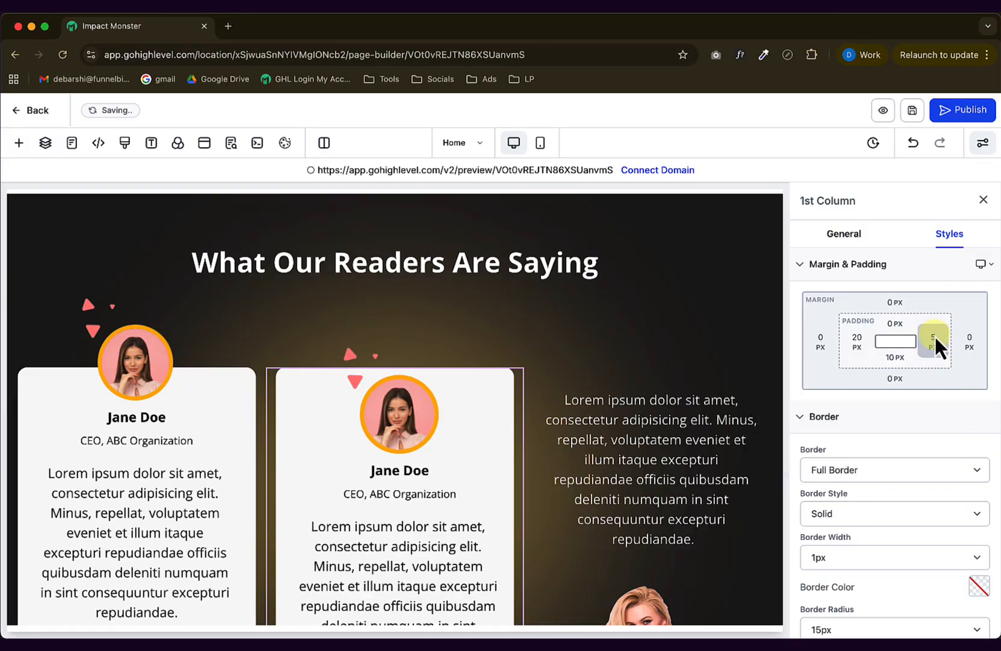
Set the second testimonial column's Content Spacing to Left in its column layout.
{"action": "scroll", "coordinate": [892, 452], "scroll_direction": "down", "scroll_amount": 3}
{"action": "left_click", "coordinate": [847, 233]}
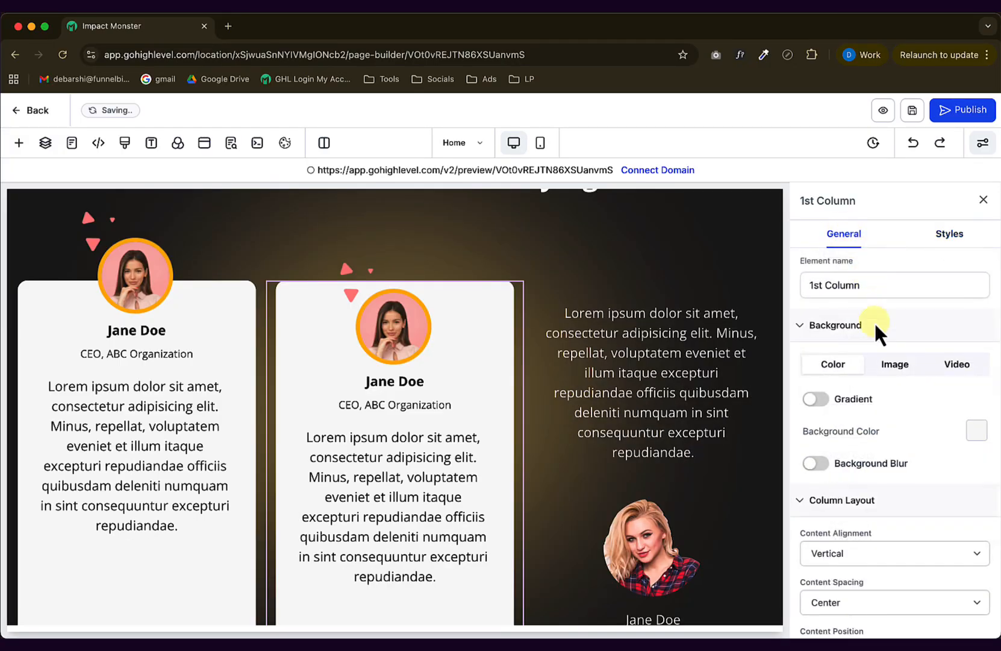
{"action": "scroll", "coordinate": [902, 446], "scroll_direction": "down", "scroll_amount": 2}
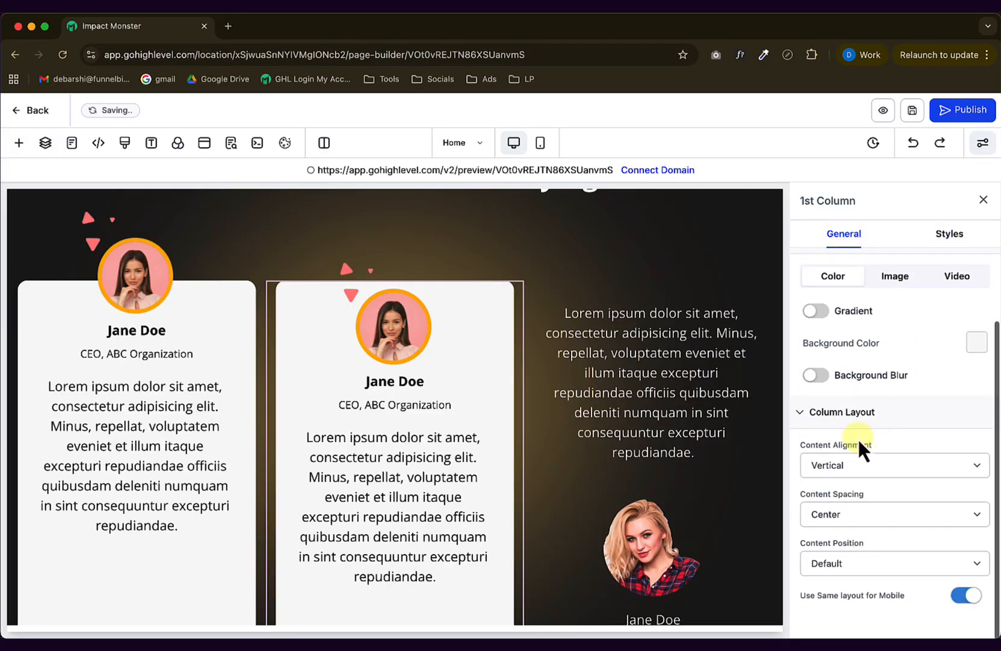
{"action": "left_click", "coordinate": [856, 508]}
{"action": "left_click", "coordinate": [858, 529]}
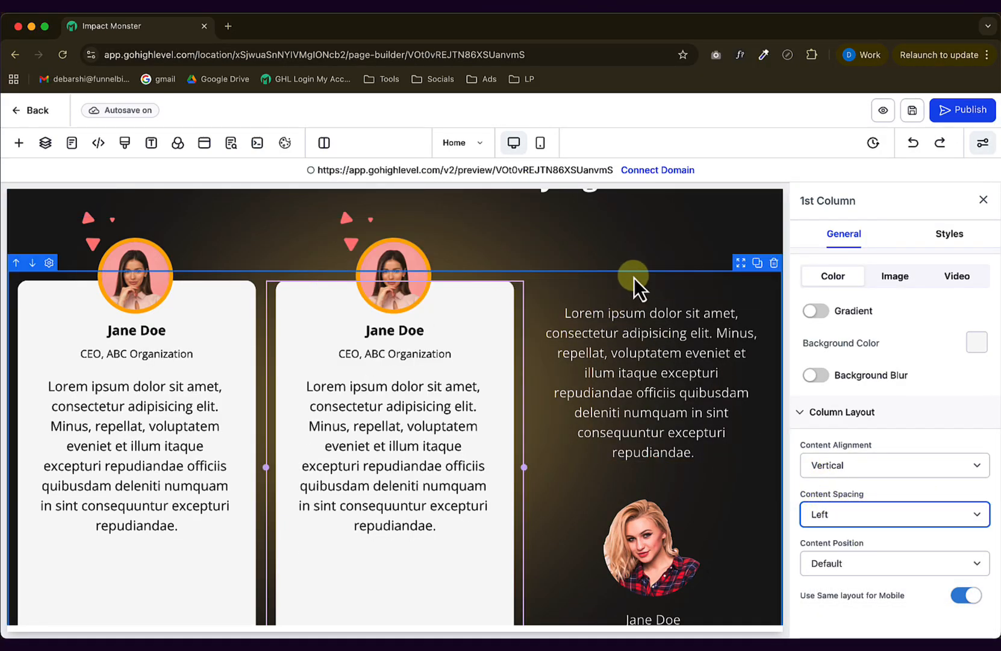
Set the third testimonial column's background to the light grey custom color used on the other cards.
{"action": "left_click", "coordinate": [630, 296]}
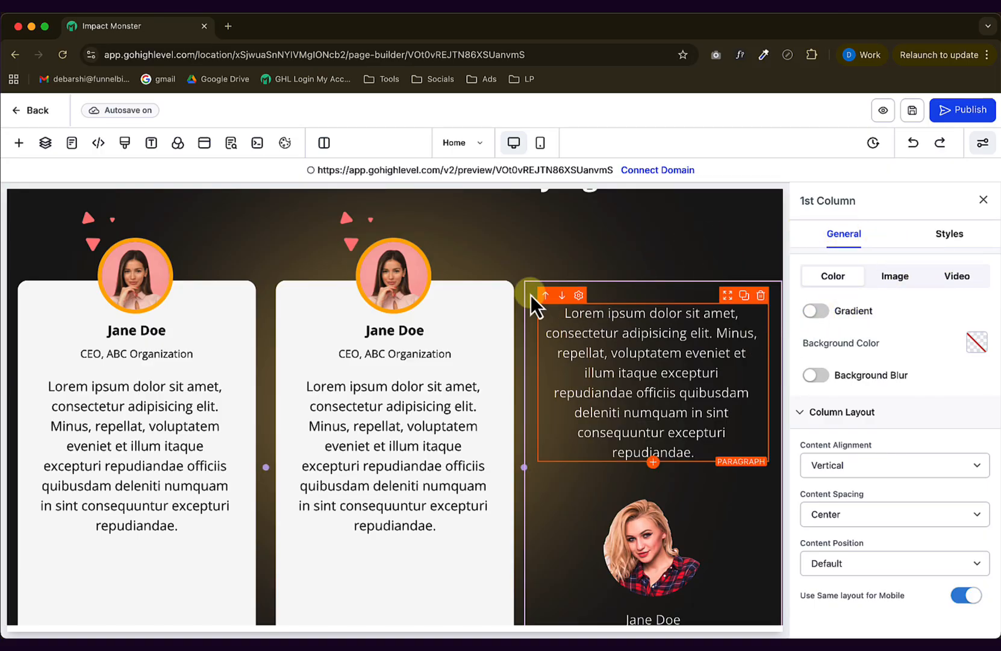
{"action": "left_click", "coordinate": [975, 341]}
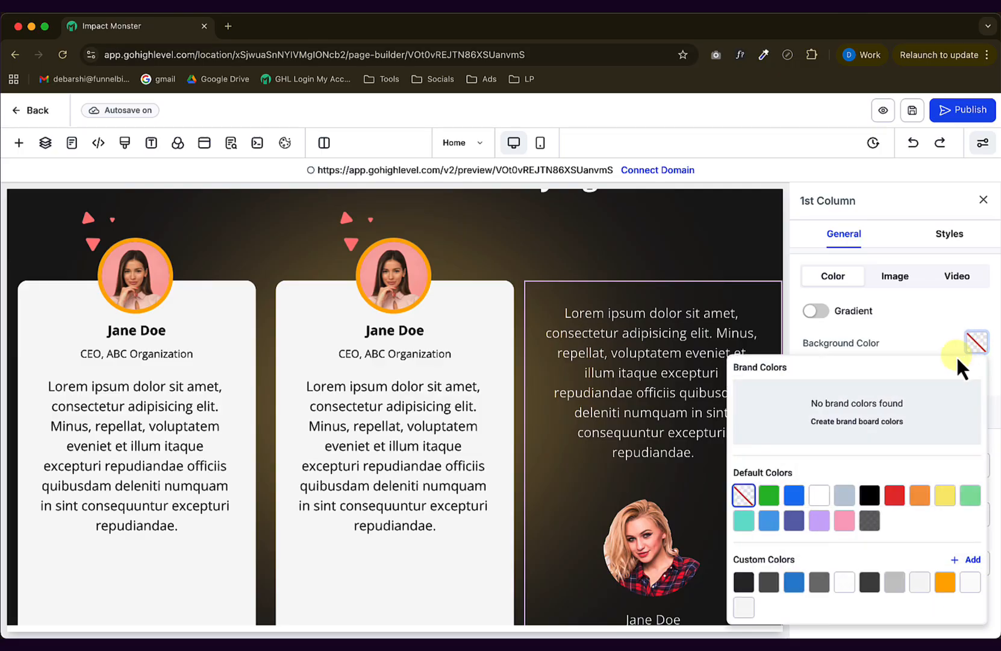
{"action": "left_click", "coordinate": [748, 609]}
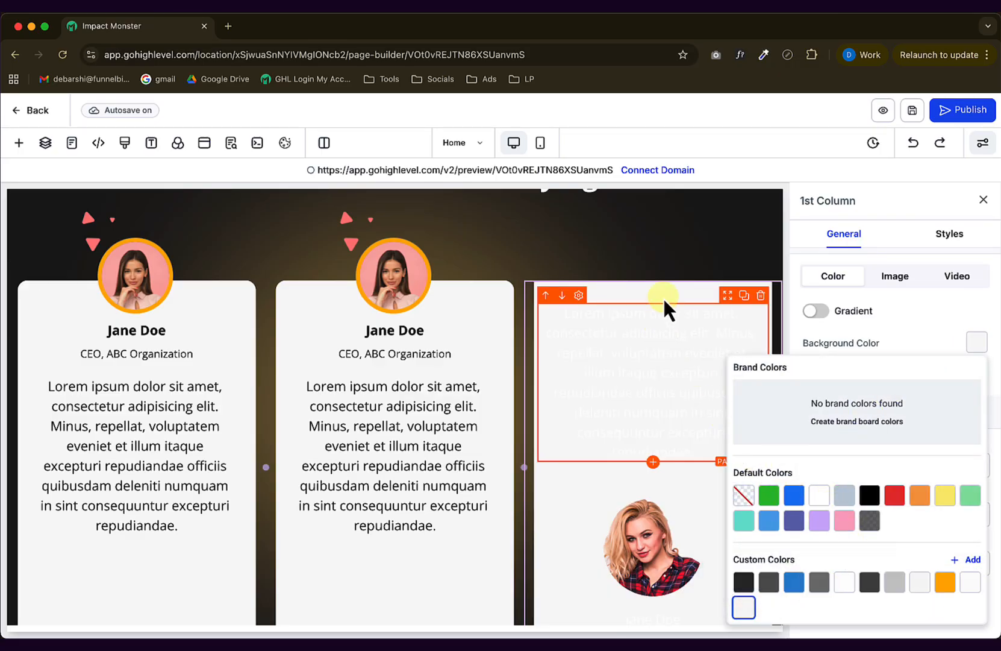
Give the third testimonial column a solid Full Border with a width of 1px.
{"action": "left_click", "coordinate": [946, 248]}
{"action": "left_click", "coordinate": [947, 246]}
{"action": "scroll", "coordinate": [881, 467], "scroll_direction": "down", "scroll_amount": 5}
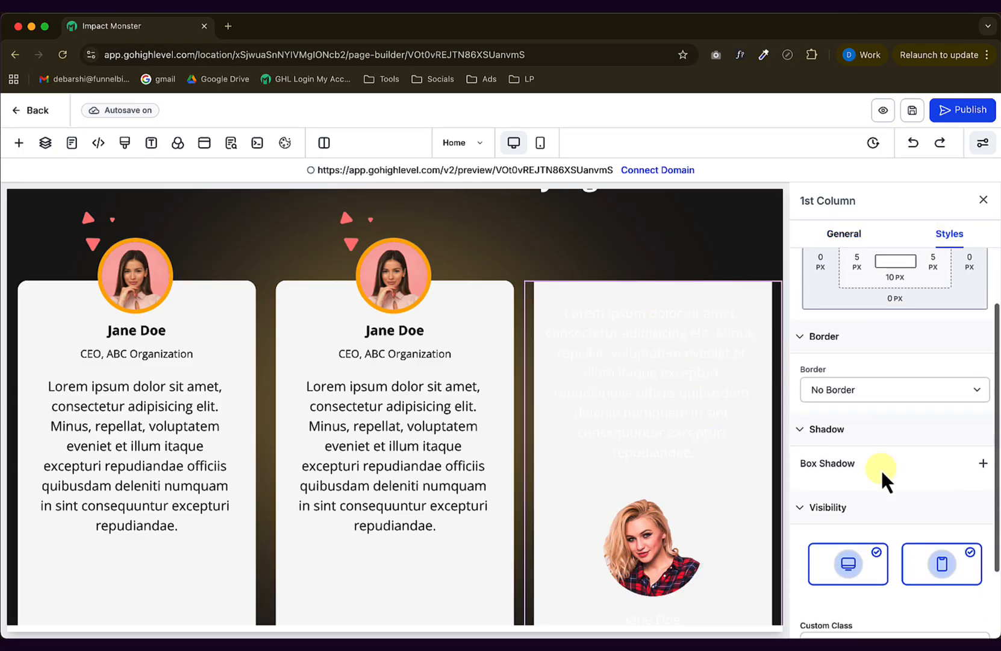
{"action": "left_click", "coordinate": [854, 283]}
{"action": "left_click", "coordinate": [856, 295]}
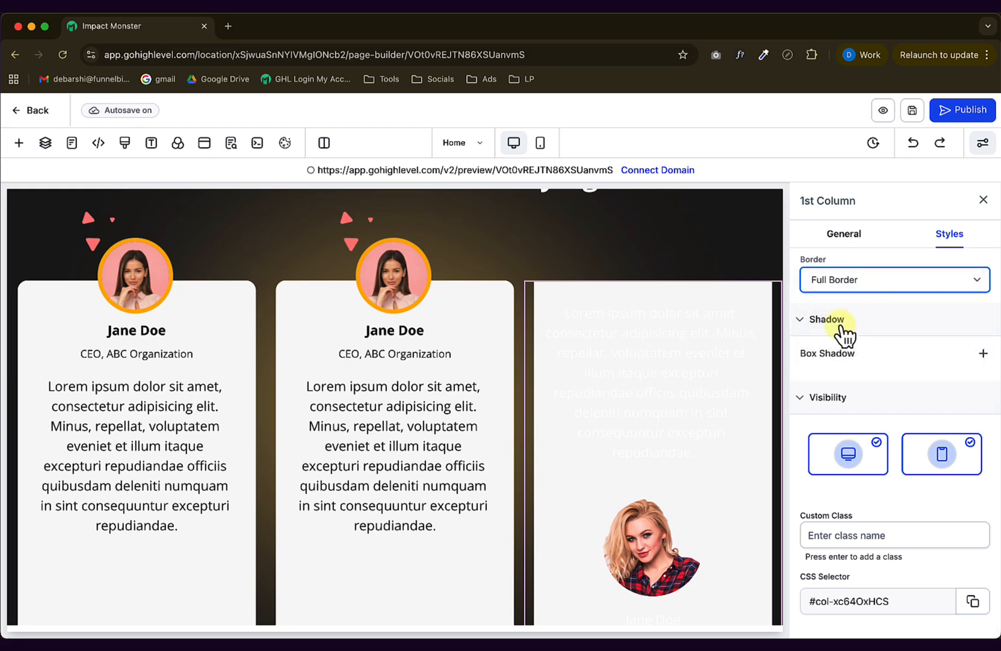
{"action": "left_click", "coordinate": [829, 365]}
{"action": "left_click", "coordinate": [827, 353]}
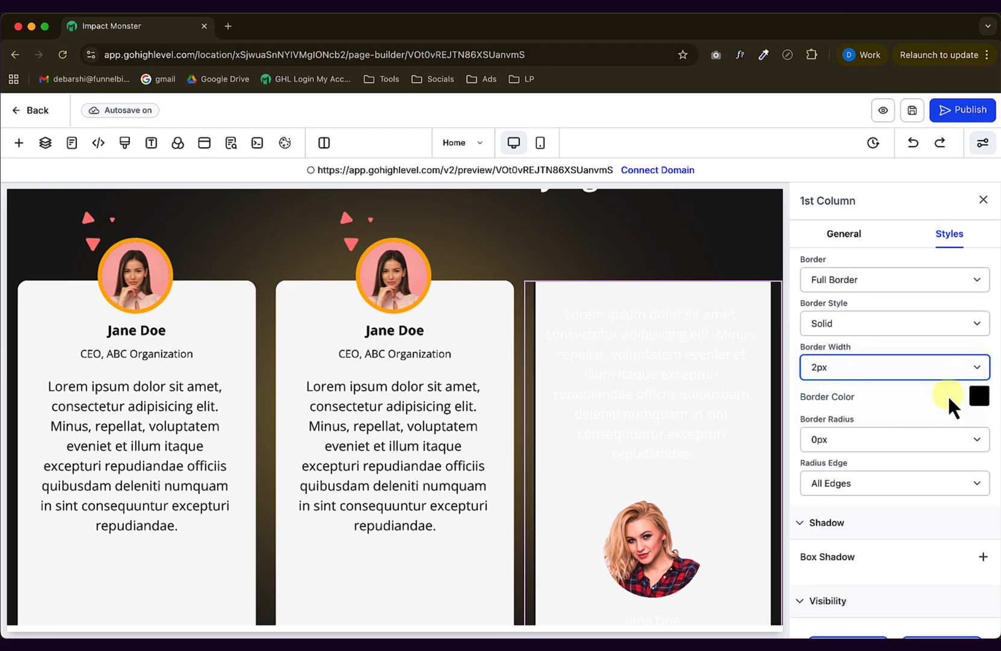
Make the third testimonial column's border transparent and set its border radius to 15px on all edges.
{"action": "left_click", "coordinate": [981, 397]}
{"action": "left_click", "coordinate": [747, 255]}
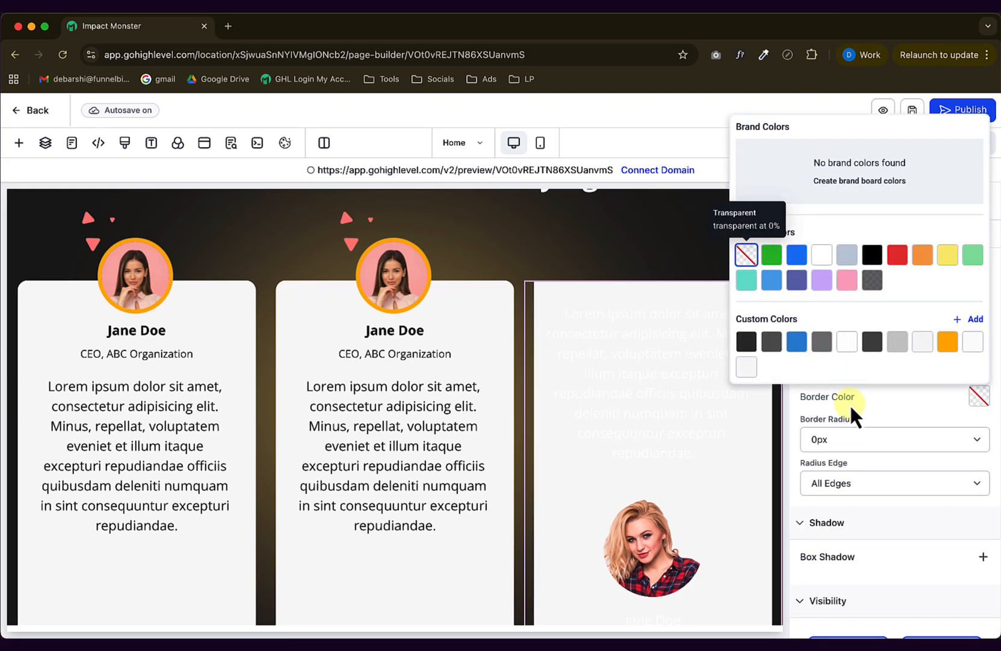
{"action": "left_click", "coordinate": [847, 433]}
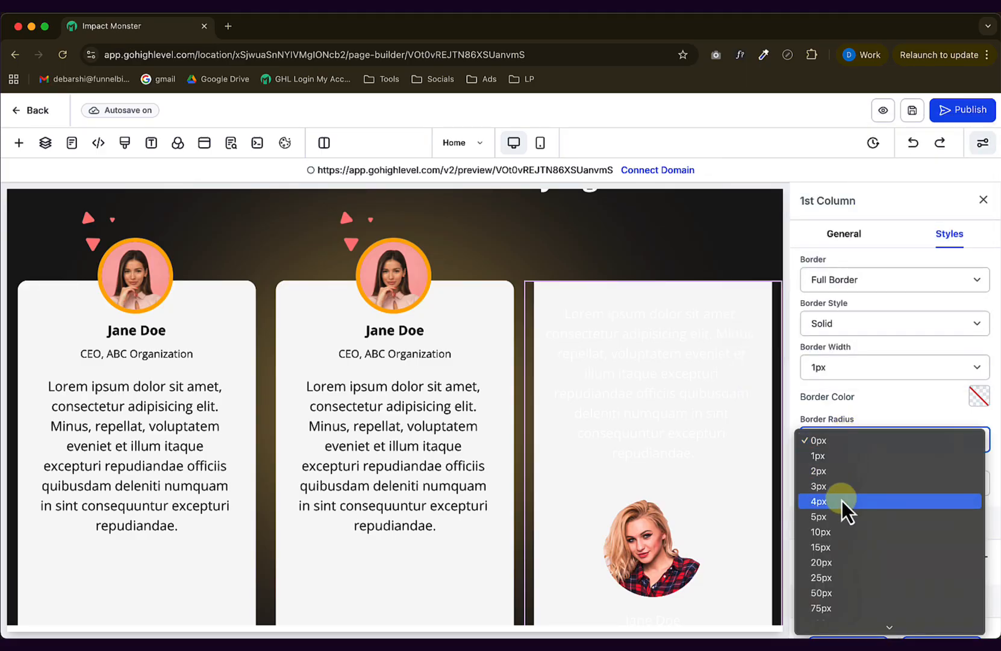
{"action": "left_click", "coordinate": [825, 546]}
Delete the old quote paragraph and portrait image from the third testimonial card.
{"action": "left_click", "coordinate": [656, 368]}
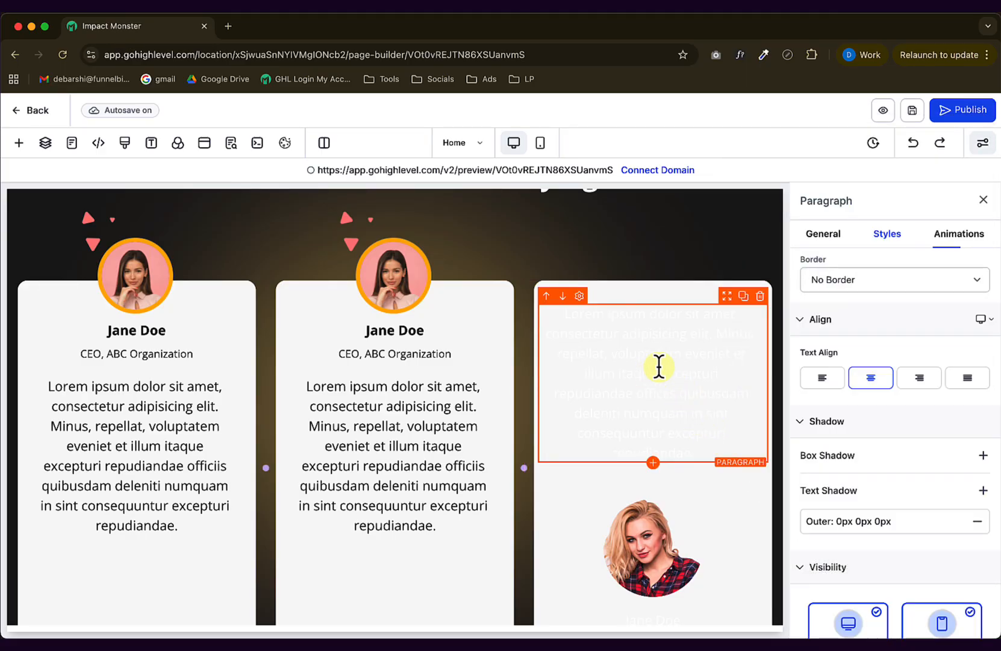
{"action": "left_click", "coordinate": [761, 296]}
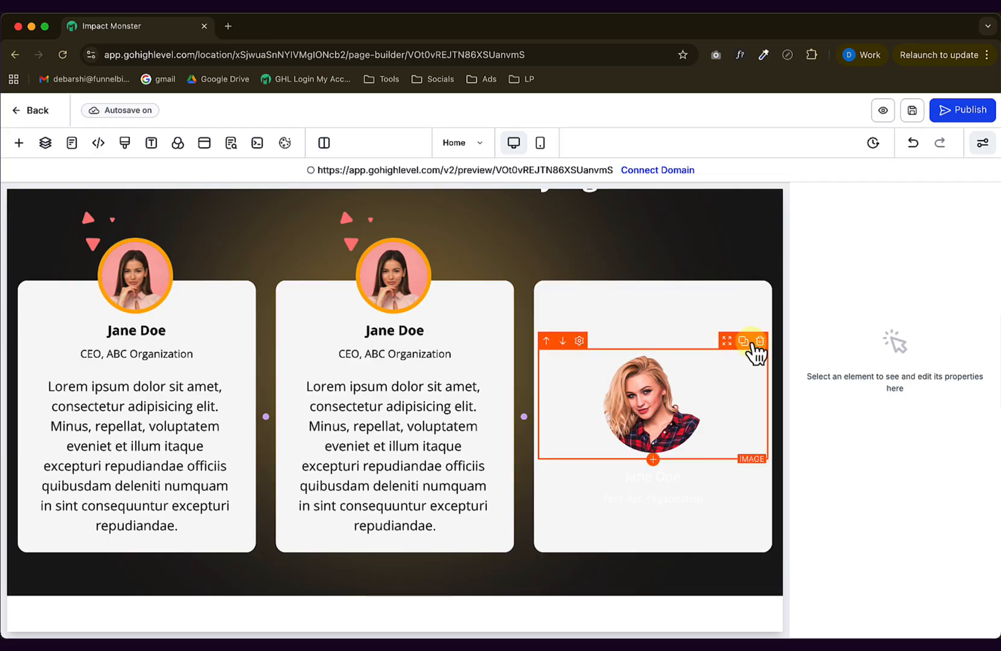
{"action": "left_click", "coordinate": [755, 342]}
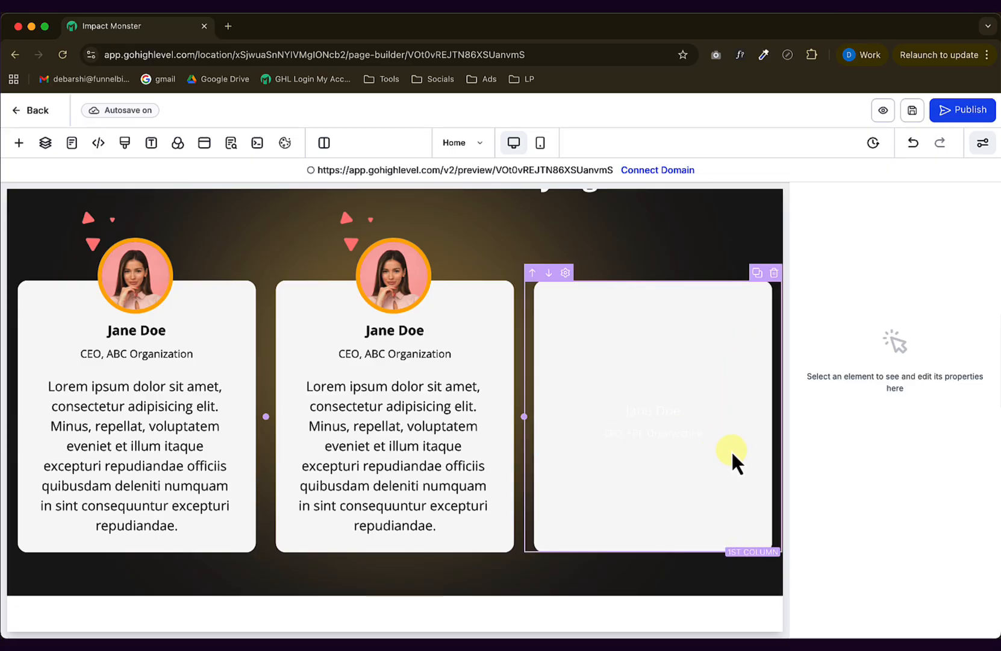
Delete the old name and job title from the third testimonial card.
{"action": "left_click", "coordinate": [761, 417]}
{"action": "left_click", "coordinate": [656, 416]}
{"action": "left_click", "coordinate": [760, 401]}
{"action": "left_click", "coordinate": [761, 398]}
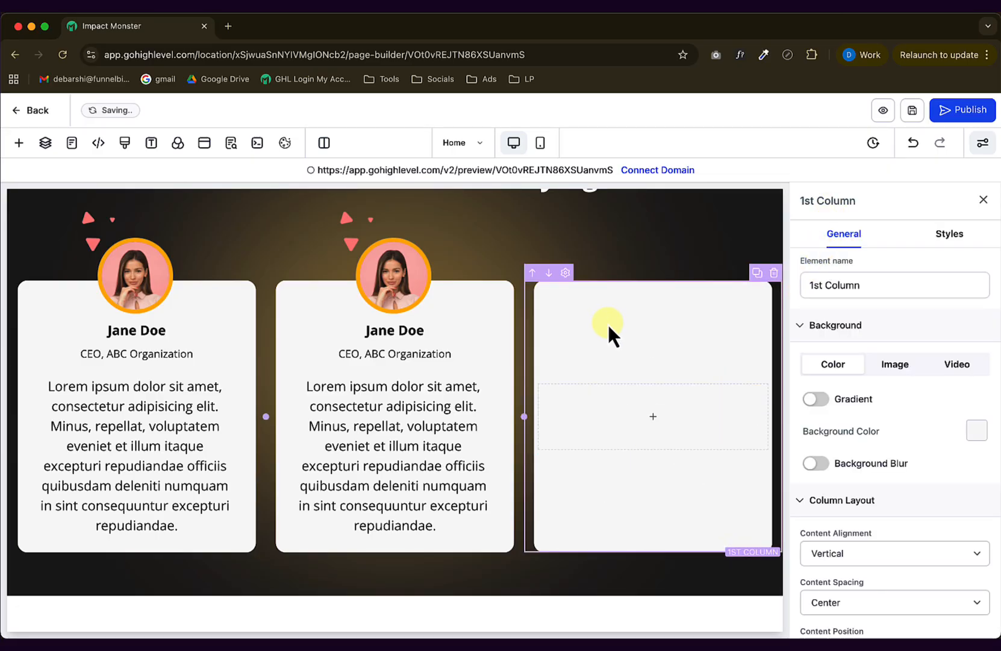
Set the third testimonial column's Content Spacing to Left.
{"action": "scroll", "coordinate": [844, 392], "scroll_direction": "down", "scroll_amount": 3}
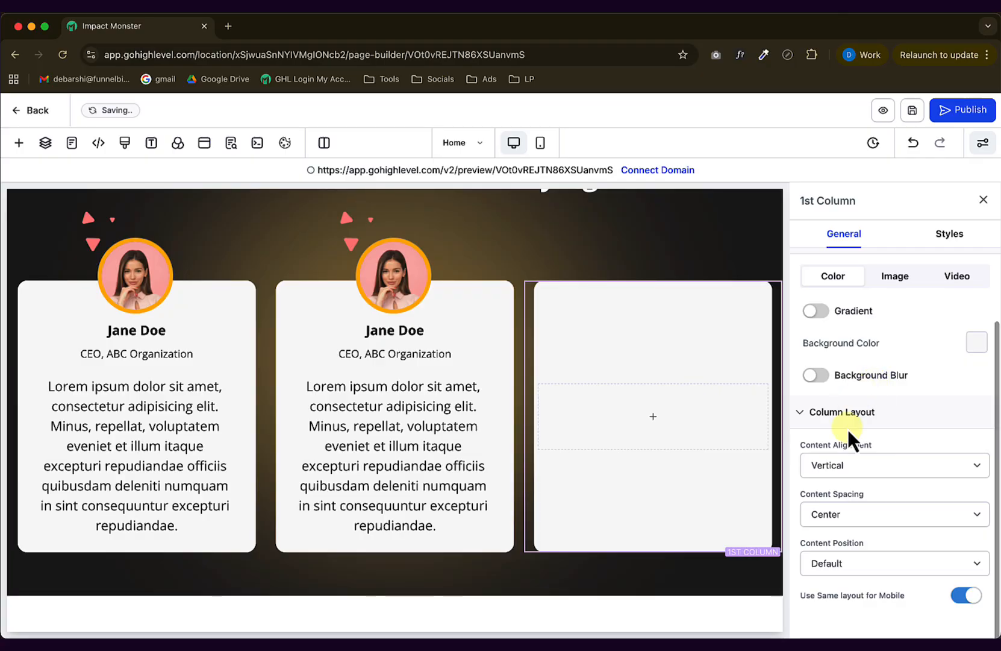
{"action": "left_click", "coordinate": [840, 517]}
{"action": "left_click", "coordinate": [833, 532]}
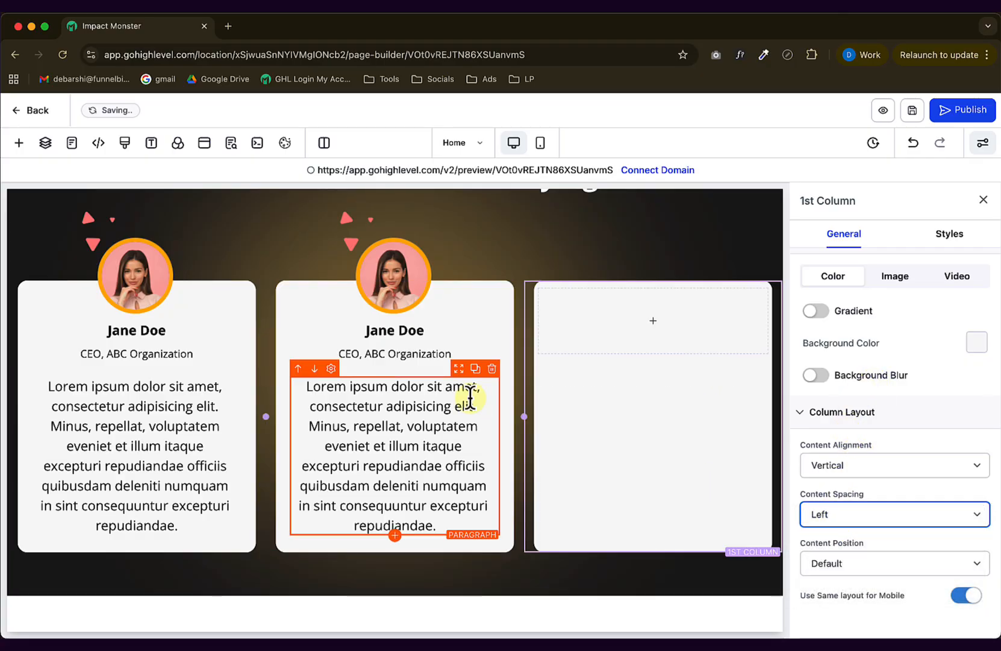
Duplicate the second testimonial card's portrait image and move the copy into the empty third card.
{"action": "left_click", "coordinate": [424, 293]}
{"action": "scroll", "coordinate": [424, 294], "scroll_direction": "up", "scroll_amount": 2}
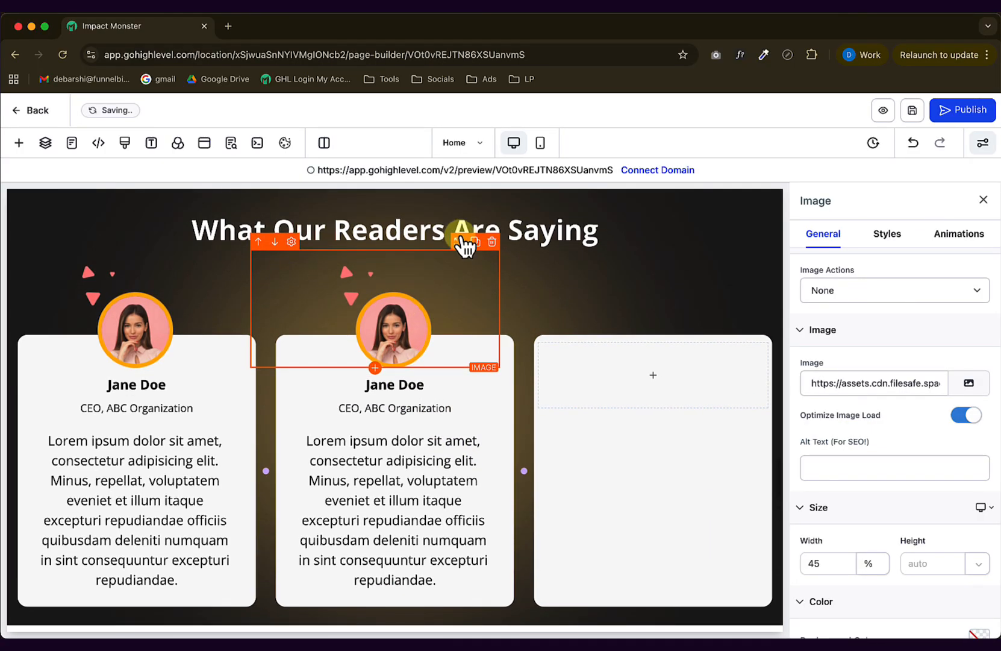
{"action": "left_click_drag", "start_coordinate": [465, 245], "coordinate": [702, 344]}
{"action": "left_click_drag", "start_coordinate": [460, 294], "coordinate": [717, 348]}
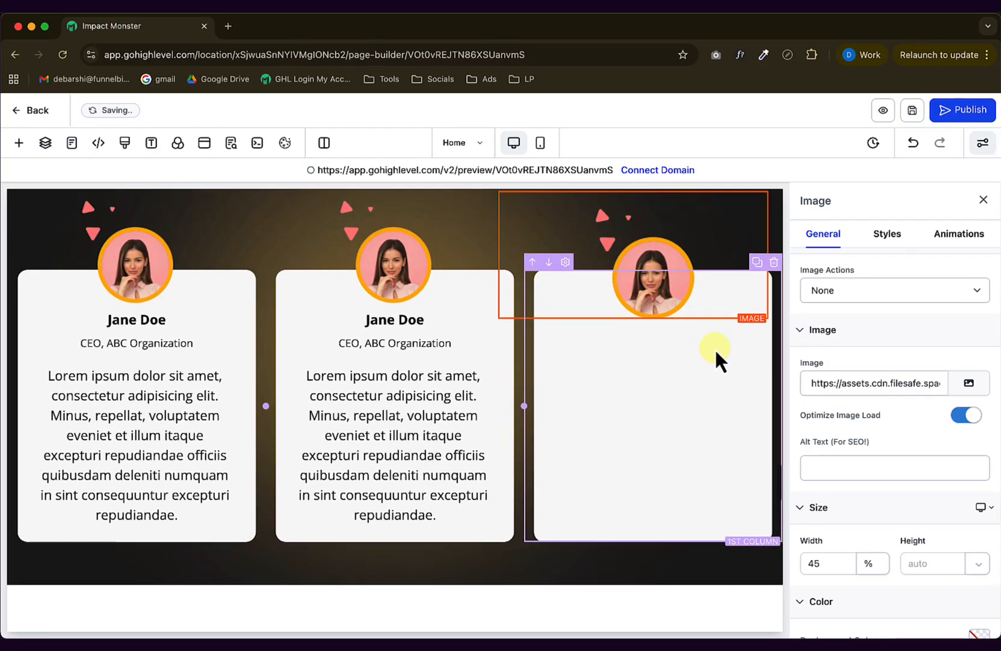
Duplicate the second card's name and job title and place the copies below the portrait in the third card.
{"action": "left_click", "coordinate": [474, 303]}
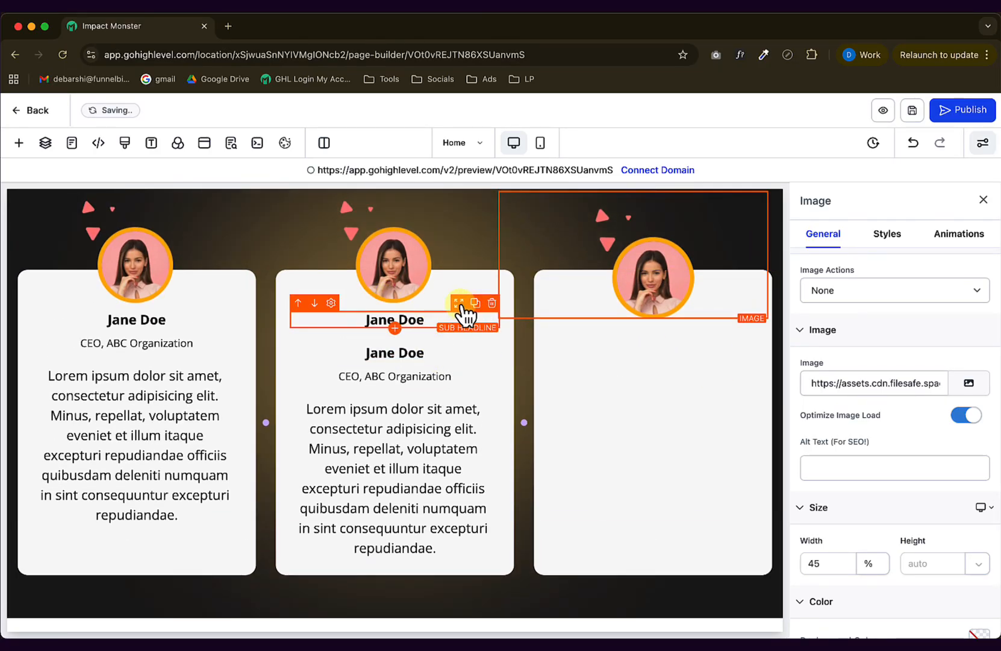
{"action": "left_click_drag", "start_coordinate": [460, 303], "coordinate": [636, 352]}
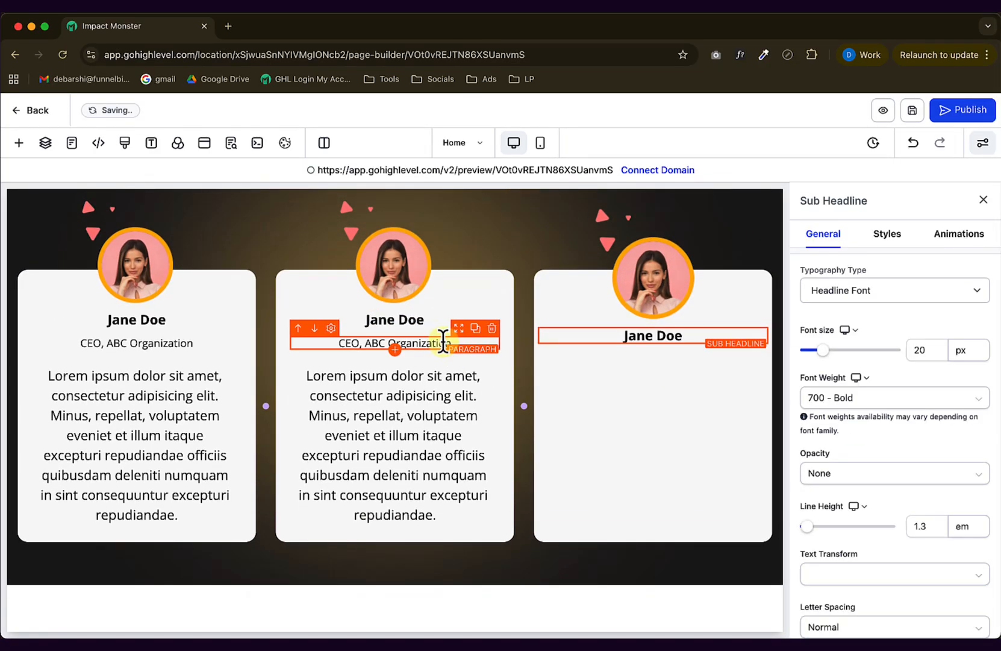
{"action": "left_click", "coordinate": [475, 327]}
{"action": "left_click_drag", "start_coordinate": [459, 327], "coordinate": [626, 364]}
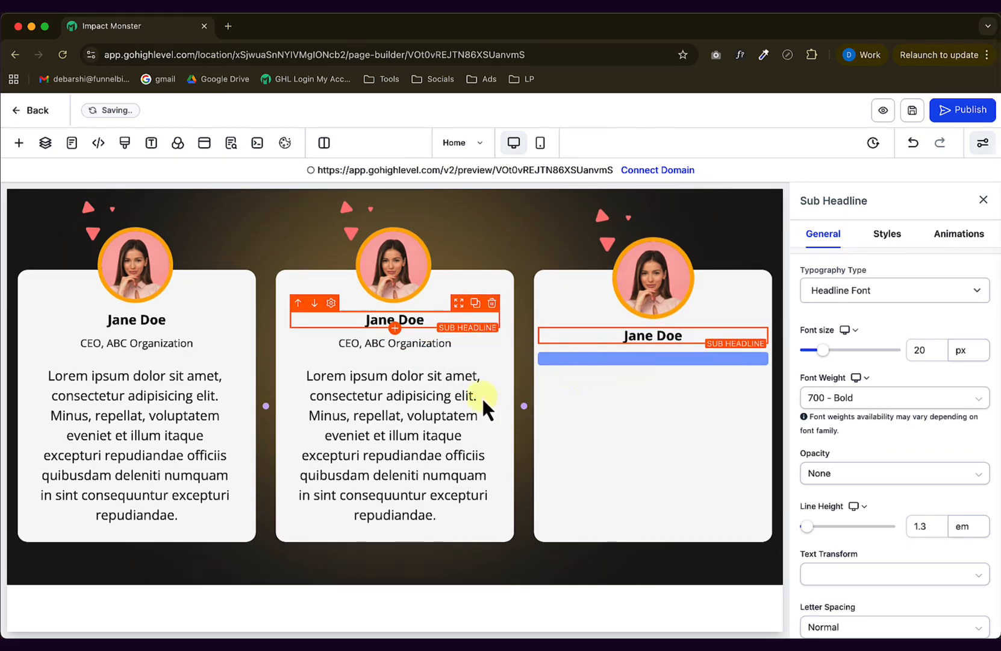
Duplicate the second card's quote paragraph and place the copy below the job title in the third card.
{"action": "left_click", "coordinate": [454, 384]}
{"action": "left_click", "coordinate": [475, 358]}
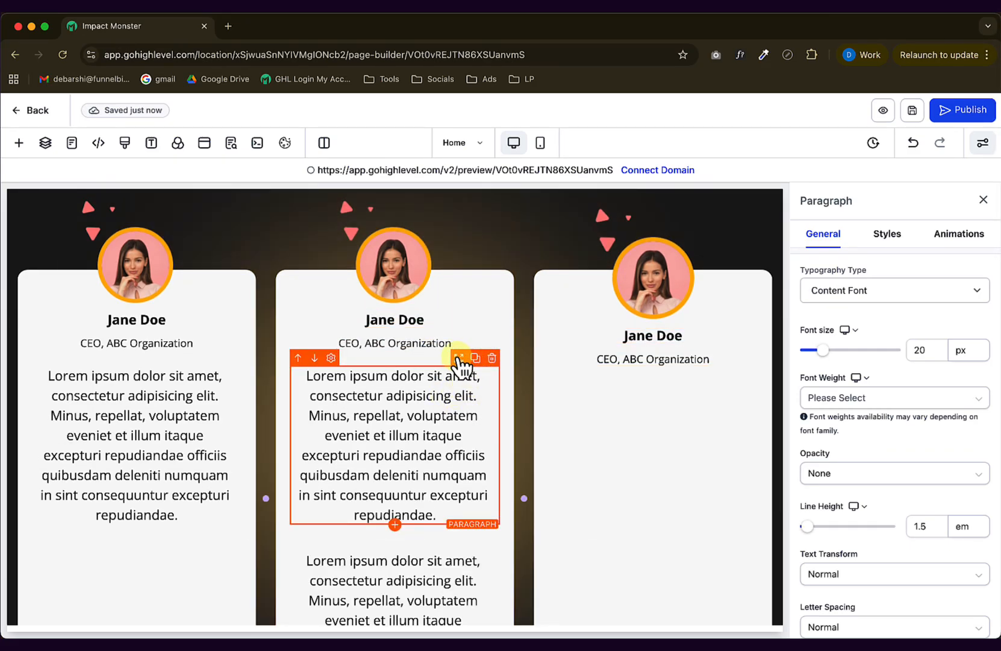
{"action": "left_click_drag", "start_coordinate": [459, 360], "coordinate": [662, 449]}
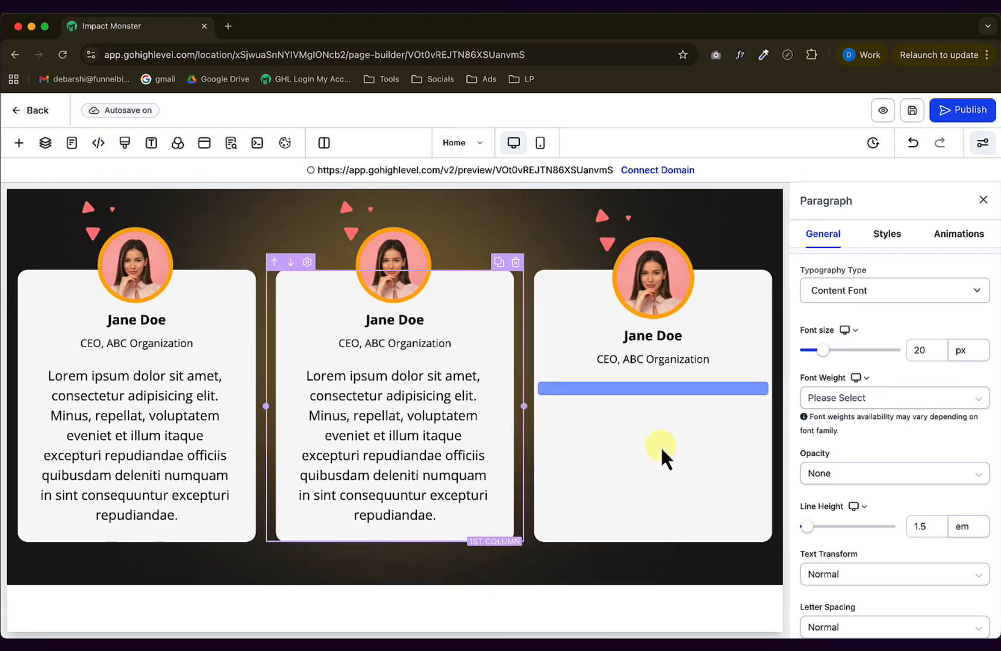
Set the third testimonial column's left and right padding to 20 px and its top padding to 0 px.
{"action": "left_click", "coordinate": [574, 283]}
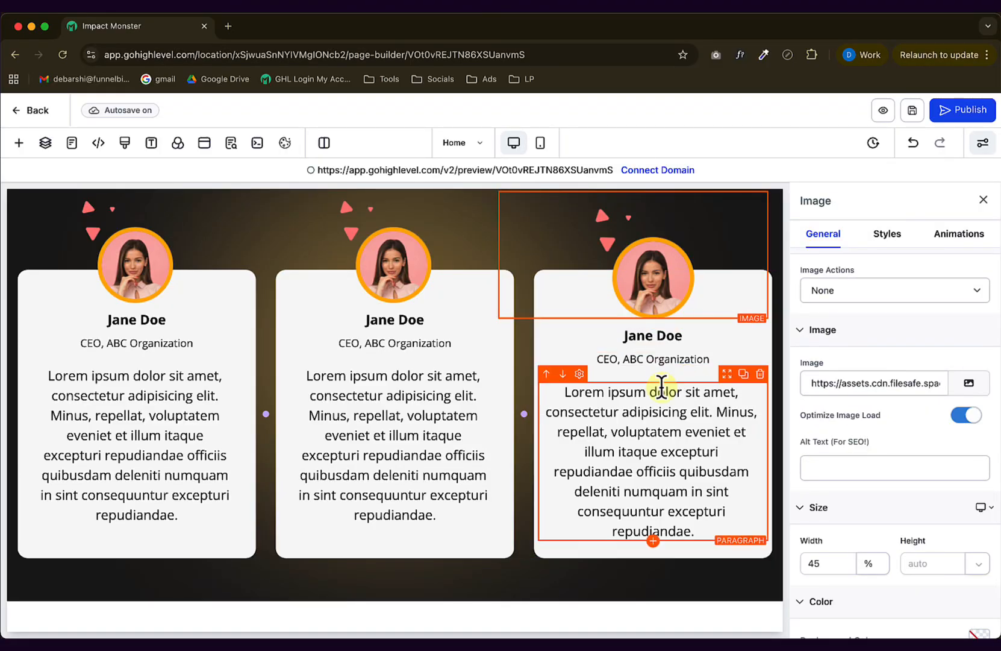
{"action": "left_click", "coordinate": [533, 451]}
{"action": "left_click", "coordinate": [964, 235]}
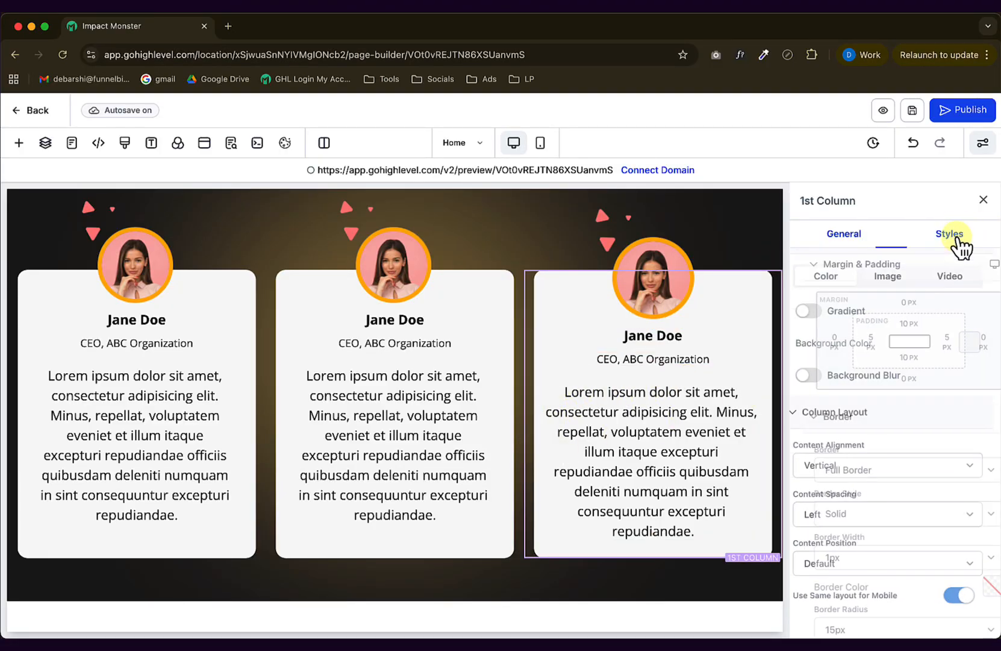
{"action": "left_click", "coordinate": [845, 342]}
{"action": "left_click", "coordinate": [881, 404]}
{"action": "left_click", "coordinate": [935, 339]}
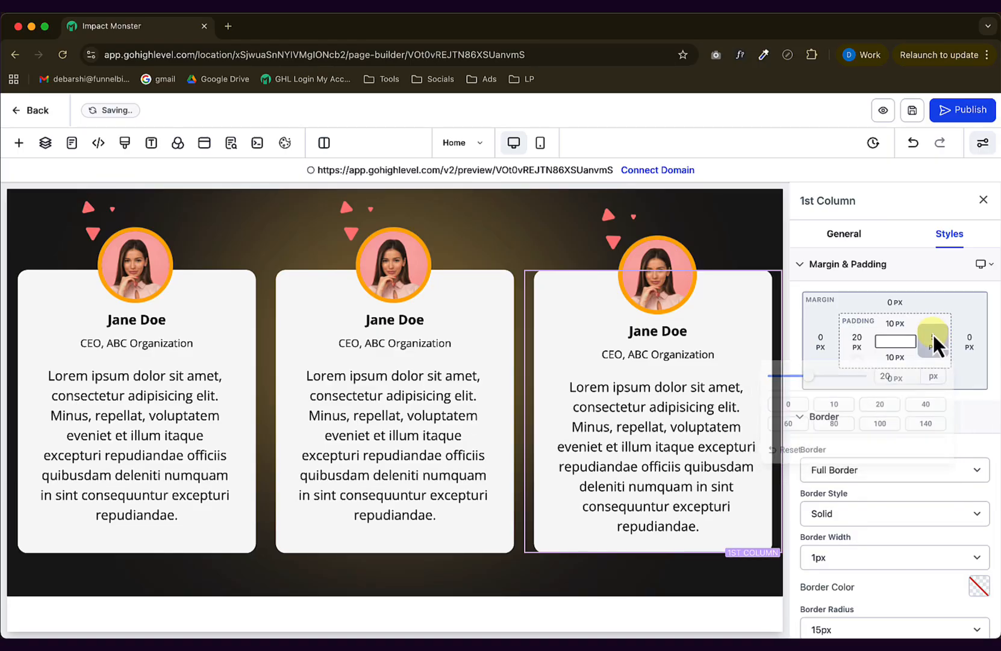
{"action": "left_click", "coordinate": [860, 409]}
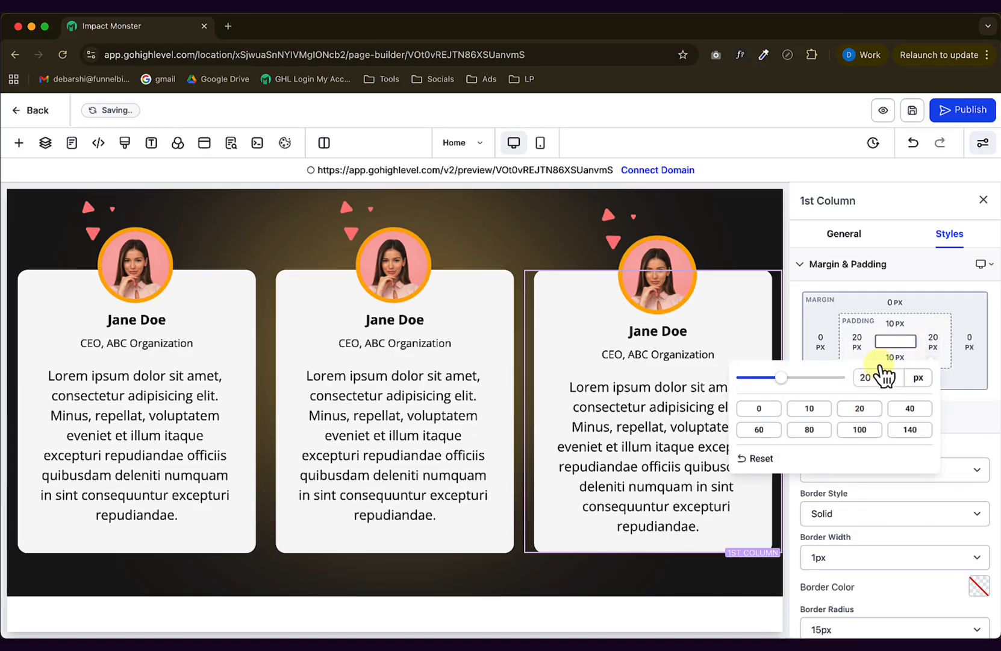
{"action": "left_click", "coordinate": [895, 326]}
{"action": "left_click", "coordinate": [820, 386]}
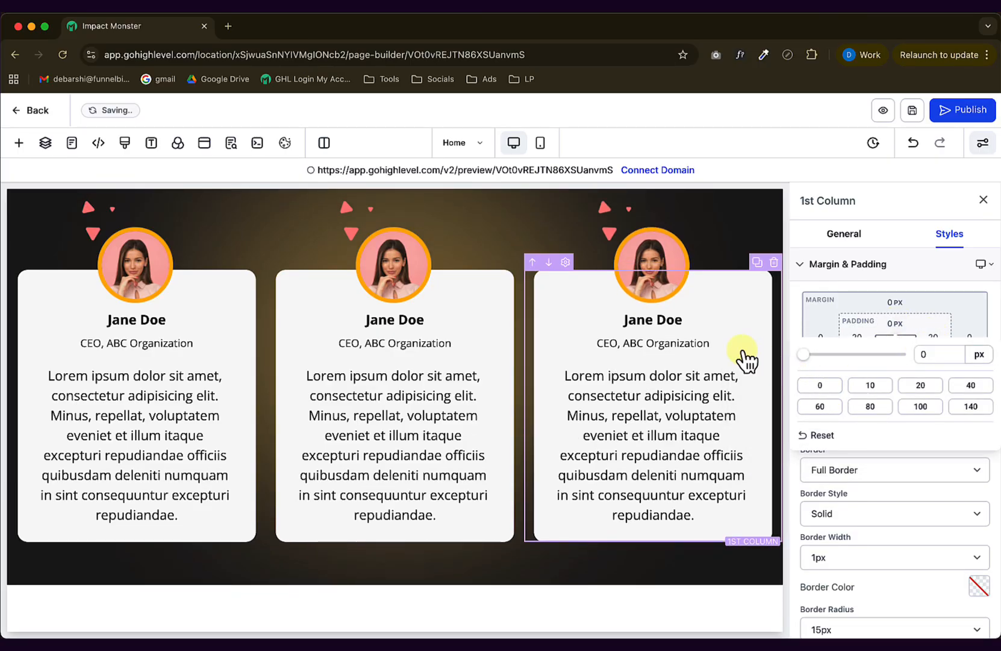
Dismiss the page error dialog and replace the second testimonial card's portrait with Group 48095468 (1).png from Media Storage.
{"action": "left_click", "coordinate": [497, 253]}
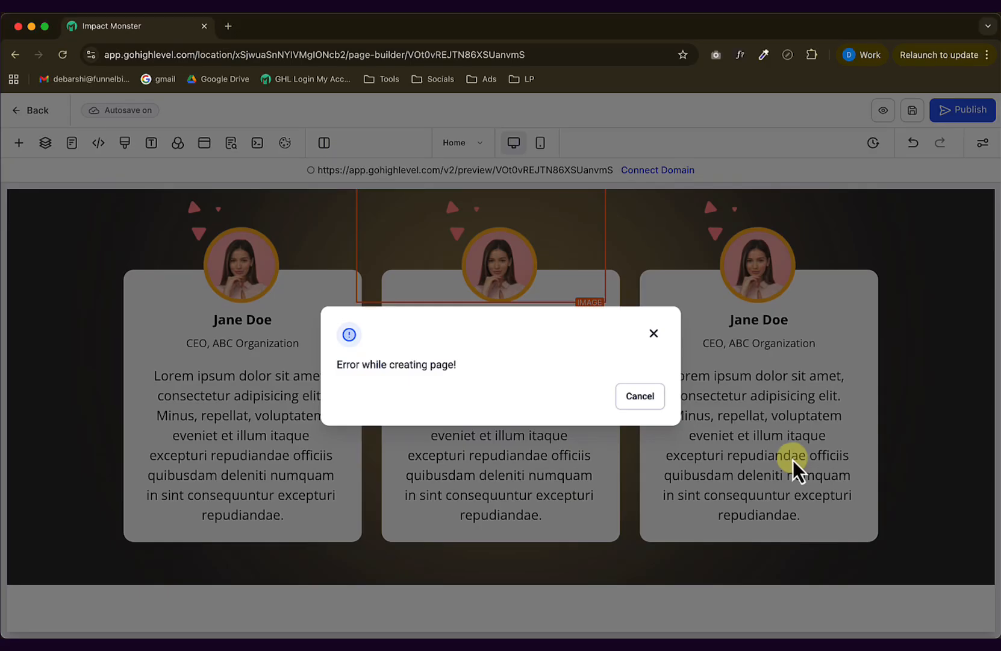
{"action": "left_click", "coordinate": [644, 396]}
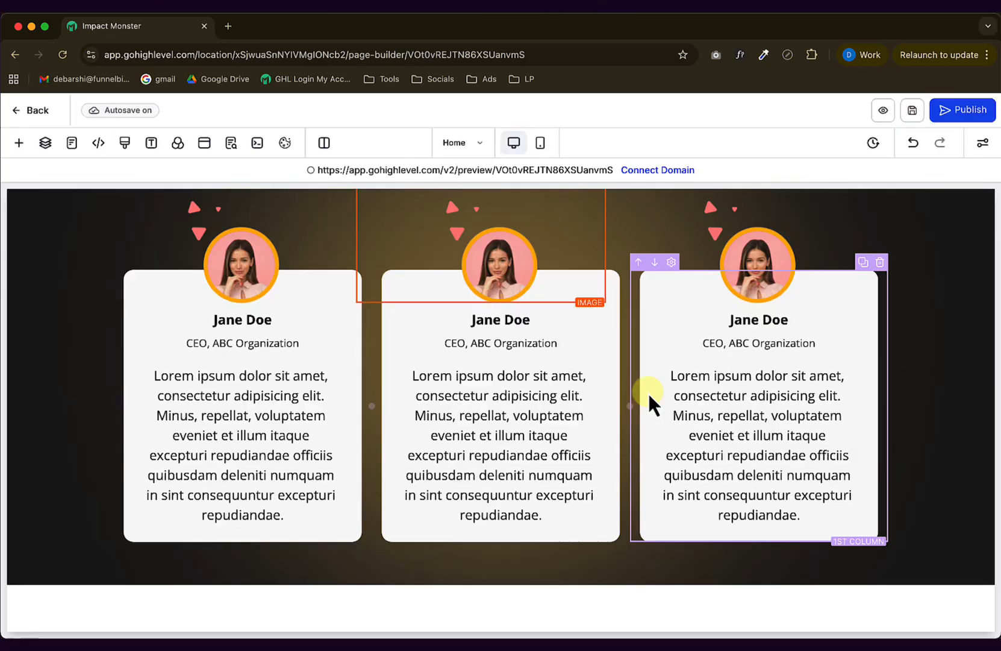
{"action": "left_click", "coordinate": [514, 281]}
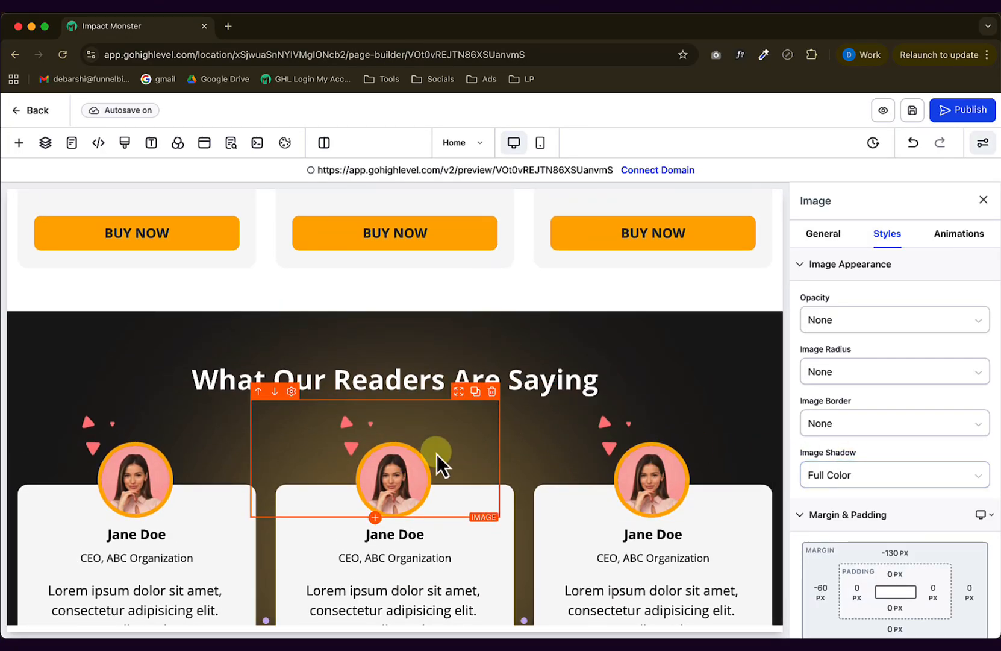
{"action": "left_click", "coordinate": [813, 233]}
{"action": "scroll", "coordinate": [919, 473], "scroll_direction": "down", "scroll_amount": 2}
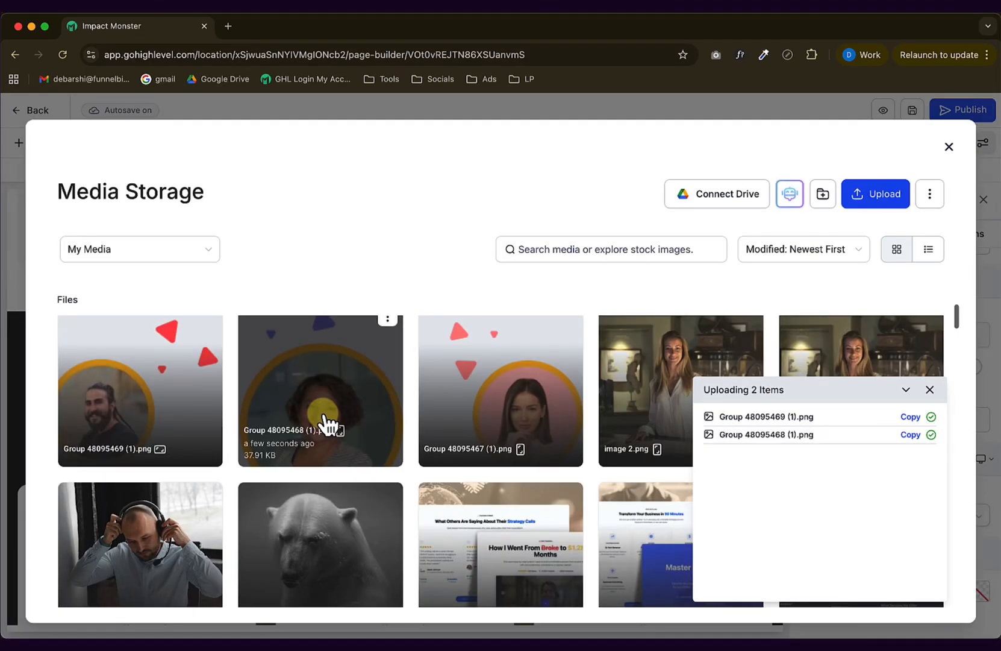
{"action": "left_click", "coordinate": [329, 422]}
{"action": "left_click", "coordinate": [913, 603]}
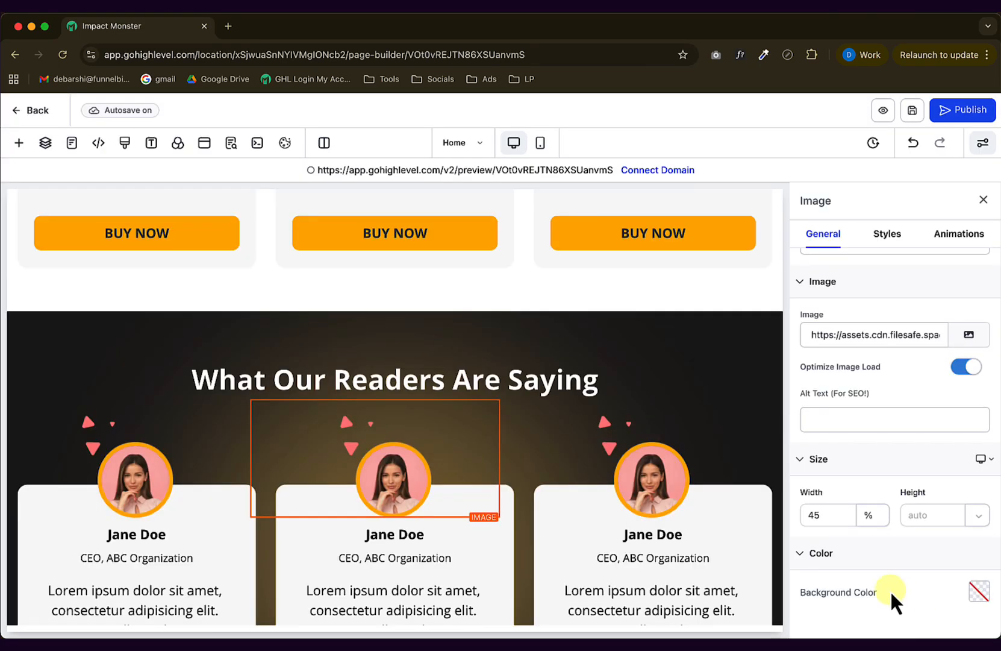
Replace the third testimonial's image with Group 48095469 (1).png from the media library.
{"action": "left_click", "coordinate": [669, 470]}
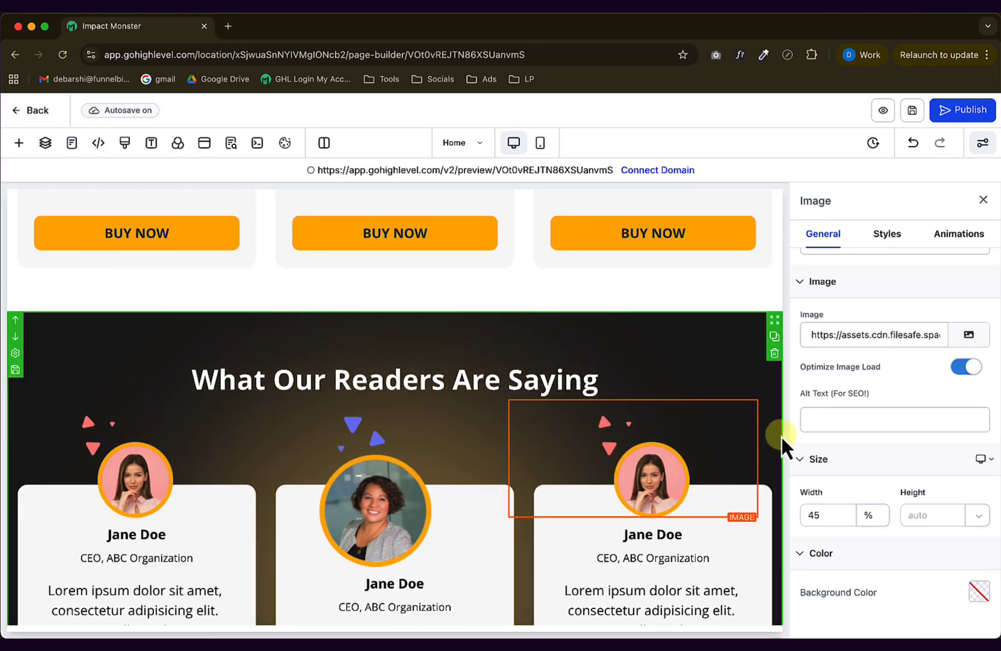
{"action": "left_click", "coordinate": [967, 335]}
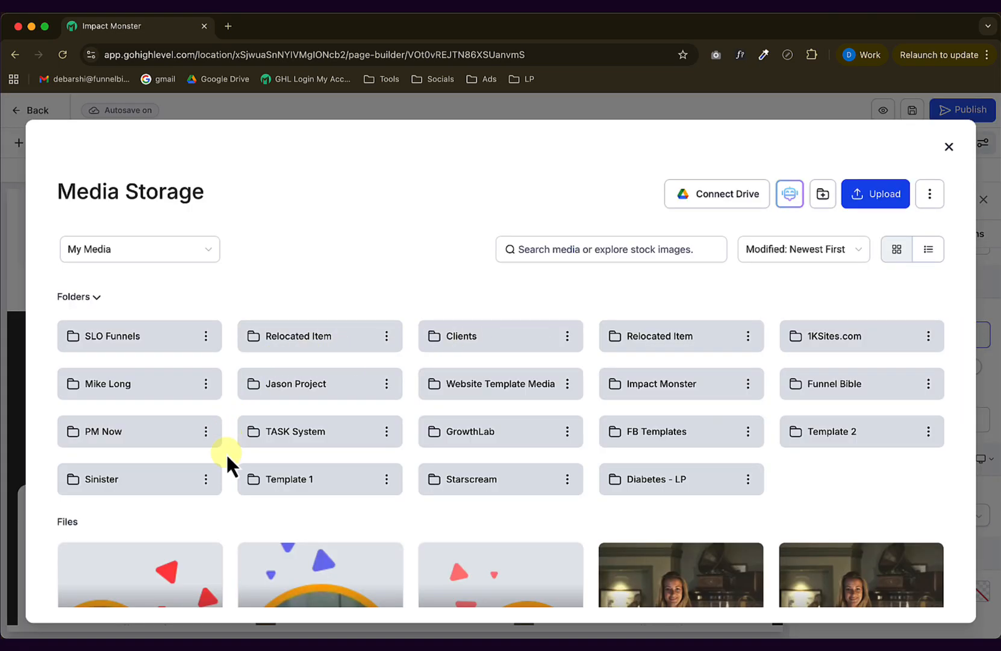
{"action": "scroll", "coordinate": [241, 476], "scroll_direction": "down", "scroll_amount": 3}
{"action": "left_click", "coordinate": [120, 443]}
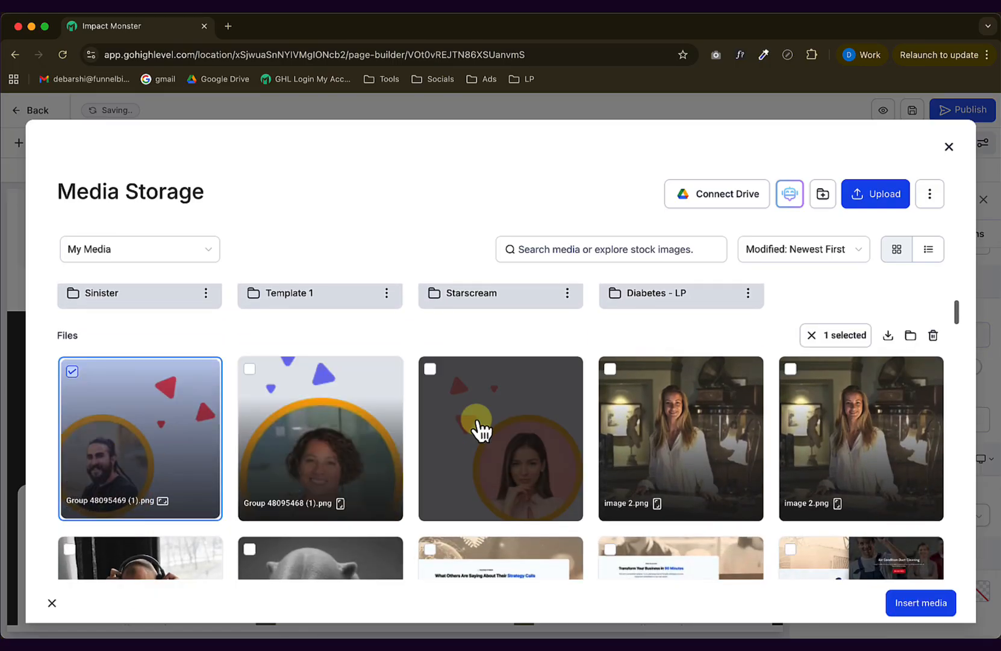
{"action": "left_click", "coordinate": [919, 603]}
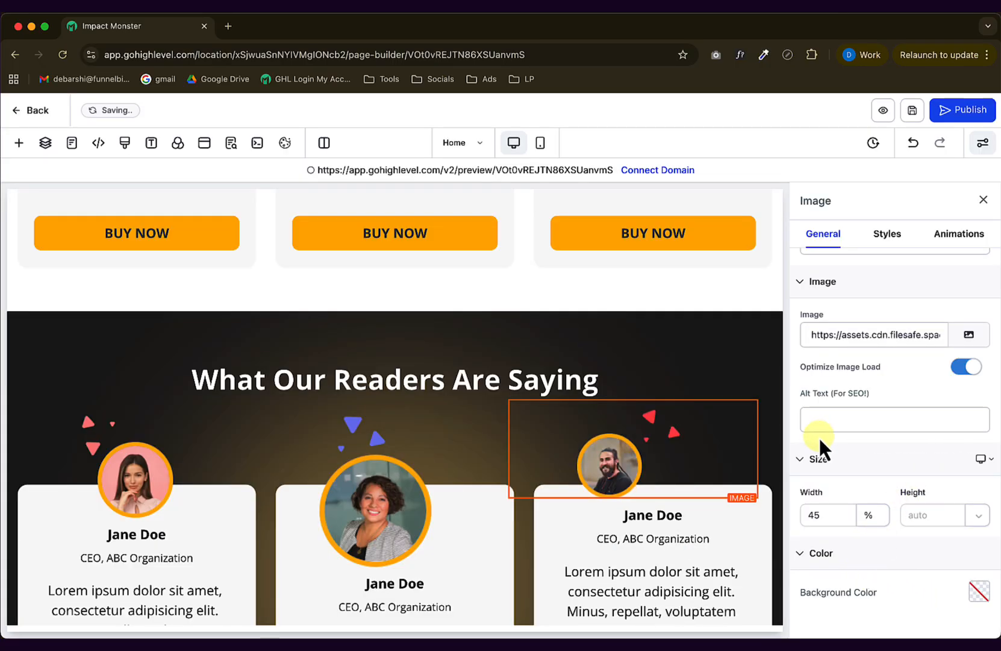
{"action": "left_click", "coordinate": [983, 199]}
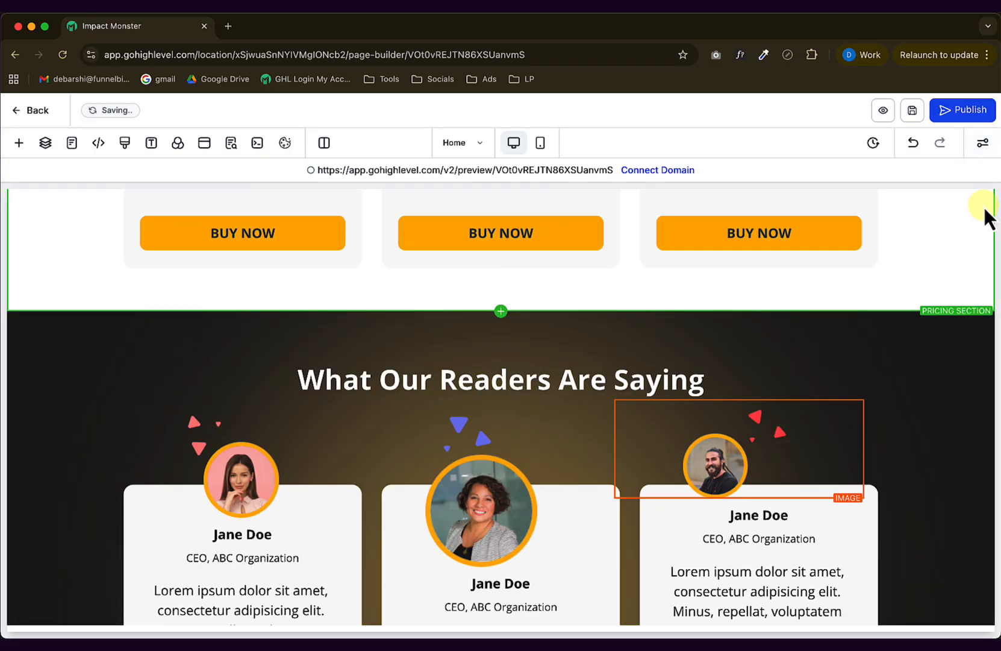
Set the width of the middle testimonial's image to 35%.
{"action": "scroll", "coordinate": [569, 437], "scroll_direction": "down", "scroll_amount": 3}
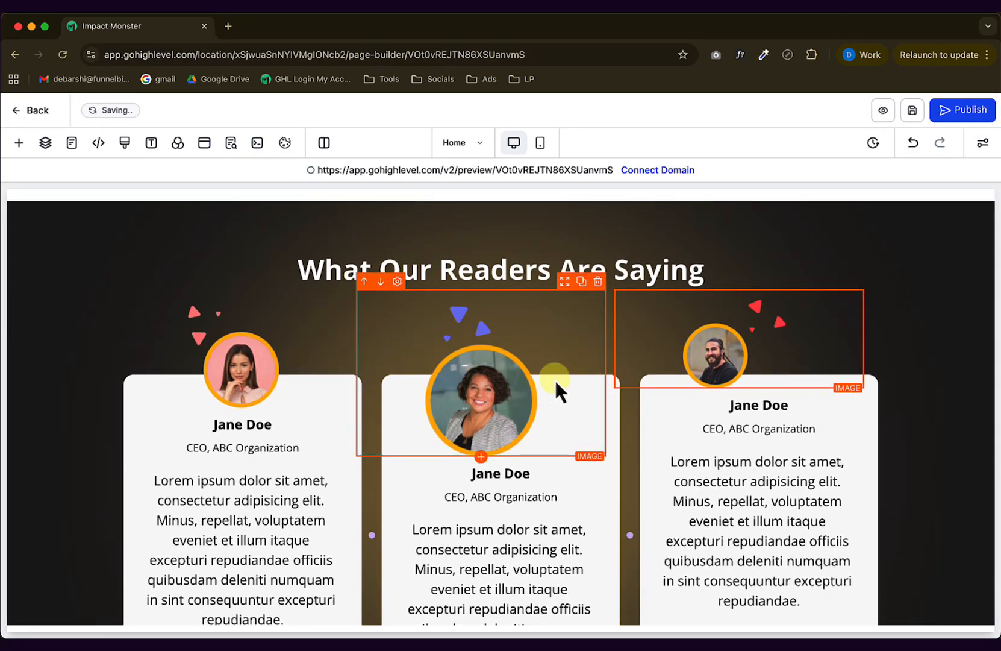
{"action": "left_click", "coordinate": [509, 375]}
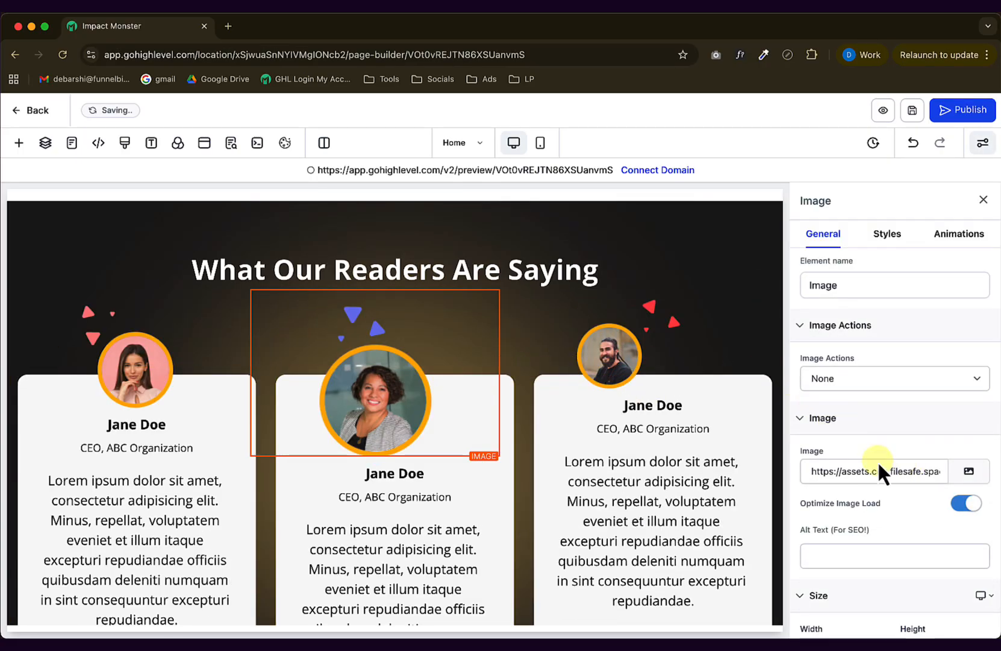
{"action": "scroll", "coordinate": [879, 462], "scroll_direction": "down", "scroll_amount": 3}
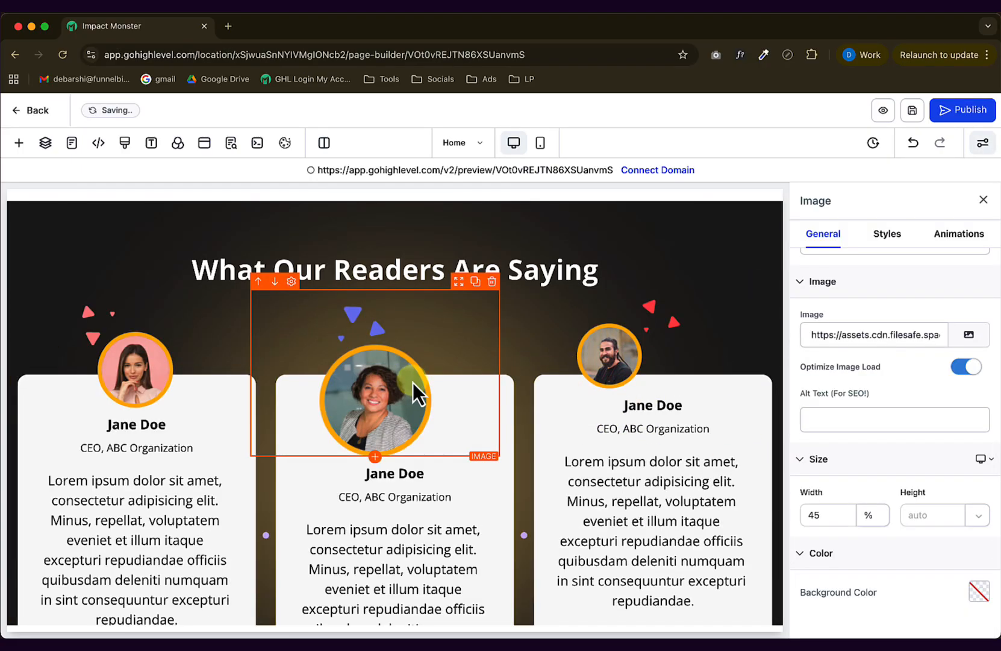
{"action": "double_click", "coordinate": [823, 513]}
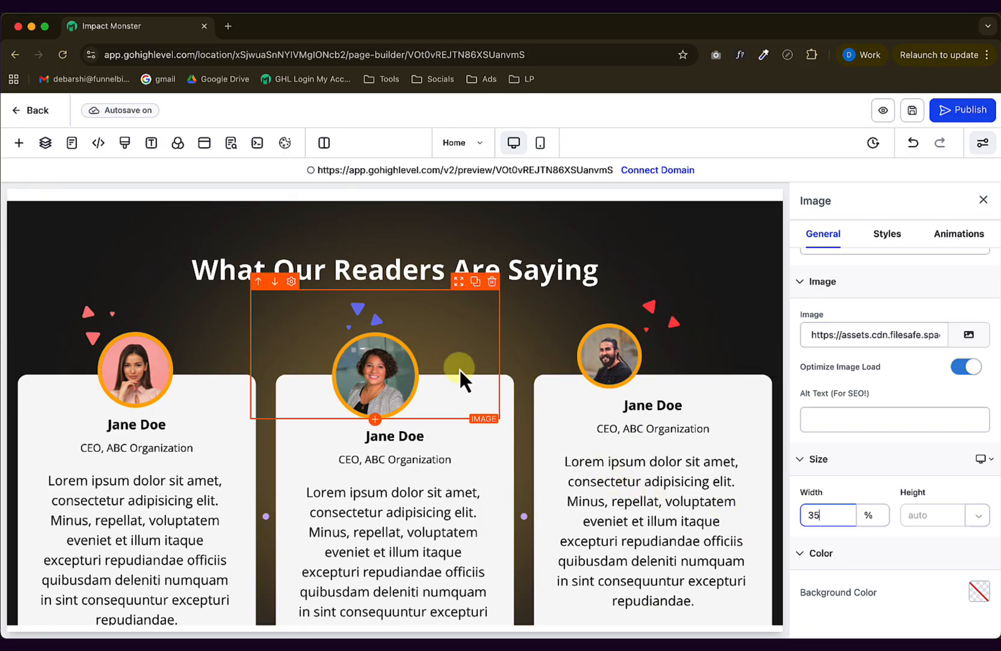
{"action": "left_click", "coordinate": [413, 355]}
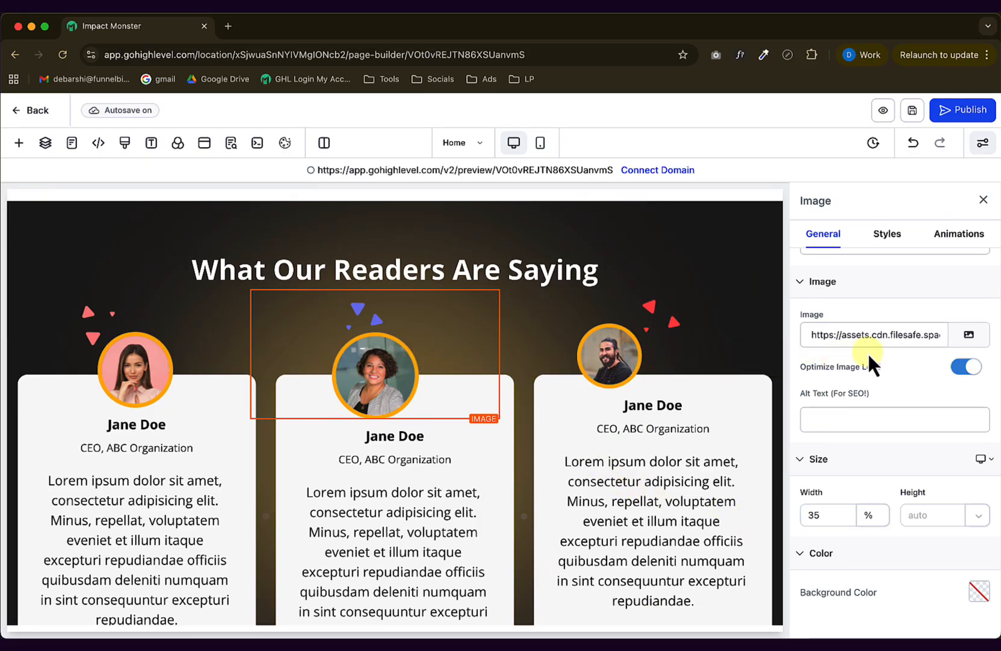
Set the middle testimonial image's left margin to -40 px and fine-tune it to centre the portrait over its card.
{"action": "left_click", "coordinate": [886, 236]}
{"action": "scroll", "coordinate": [856, 521], "scroll_direction": "down", "scroll_amount": 3}
{"action": "scroll", "coordinate": [867, 520], "scroll_direction": "down", "scroll_amount": 2}
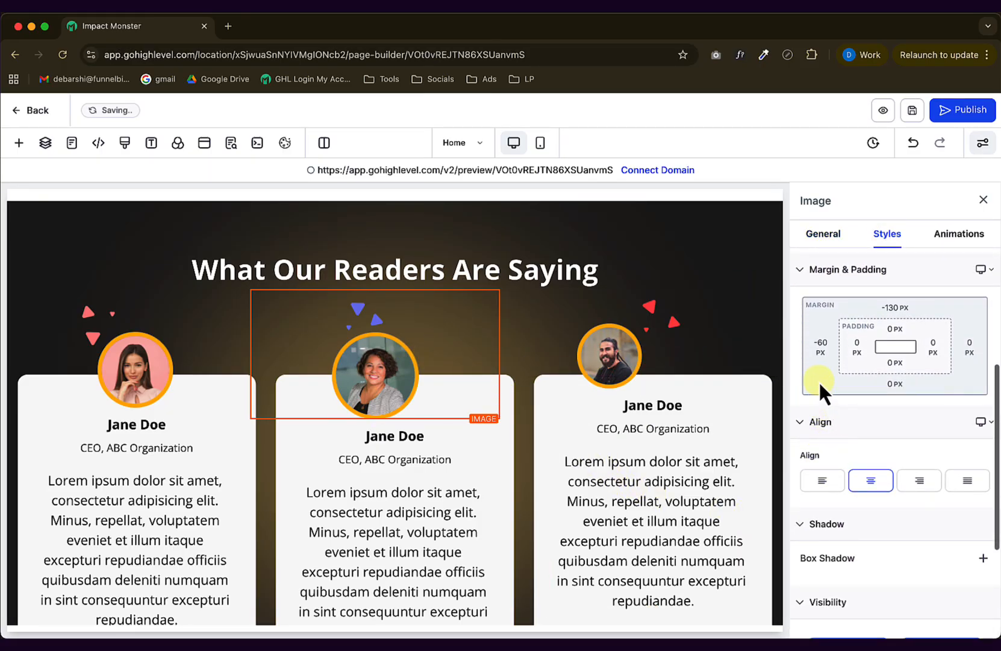
{"action": "left_click", "coordinate": [821, 348]}
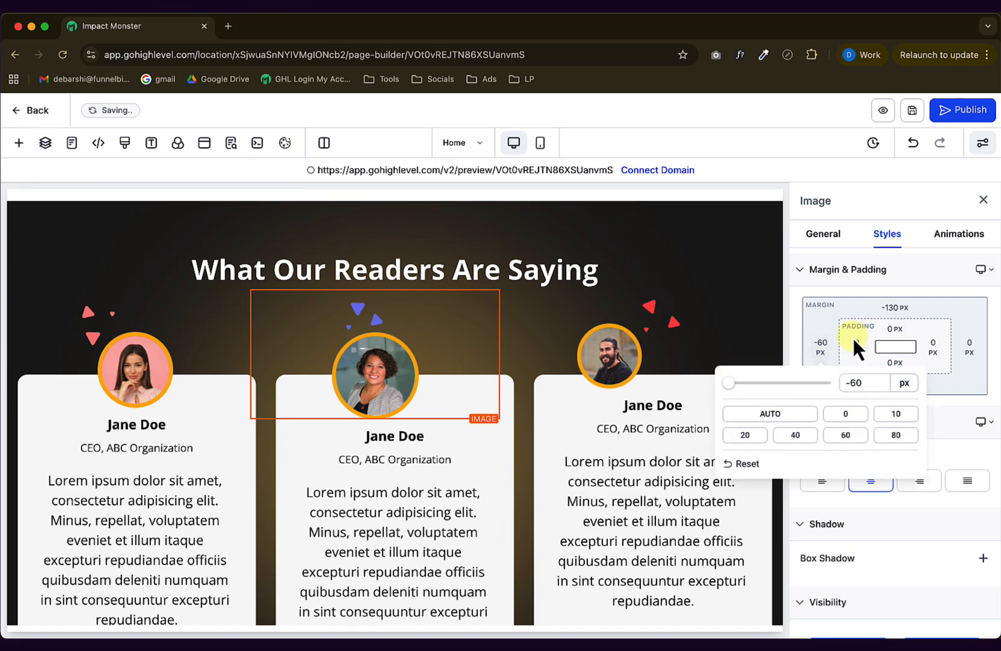
{"action": "left_click", "coordinate": [799, 434]}
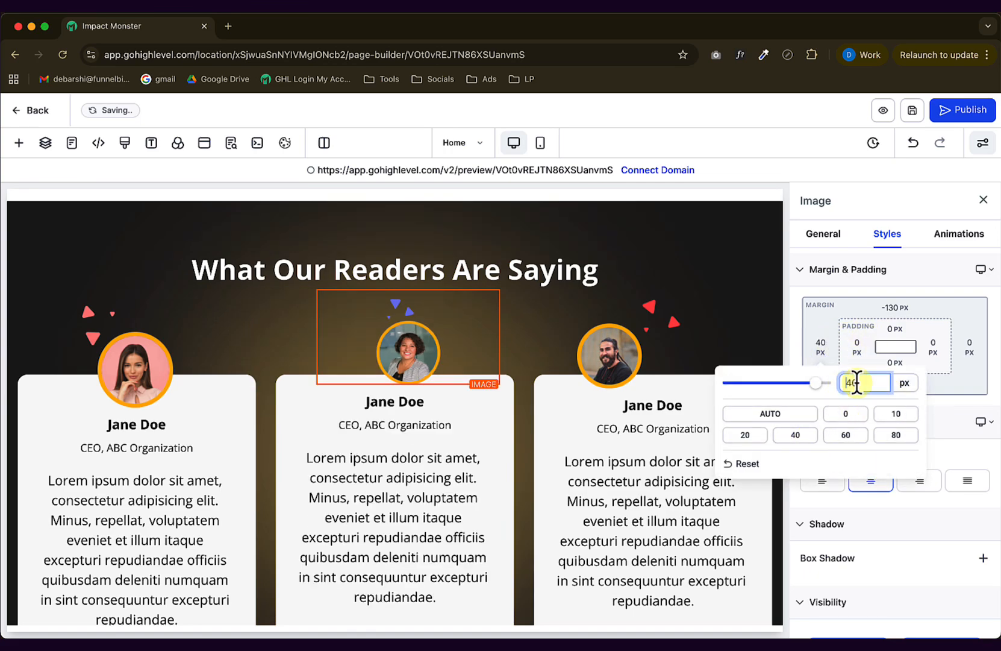
{"action": "type", "text": "-"}
{"action": "key", "text": "Return"}
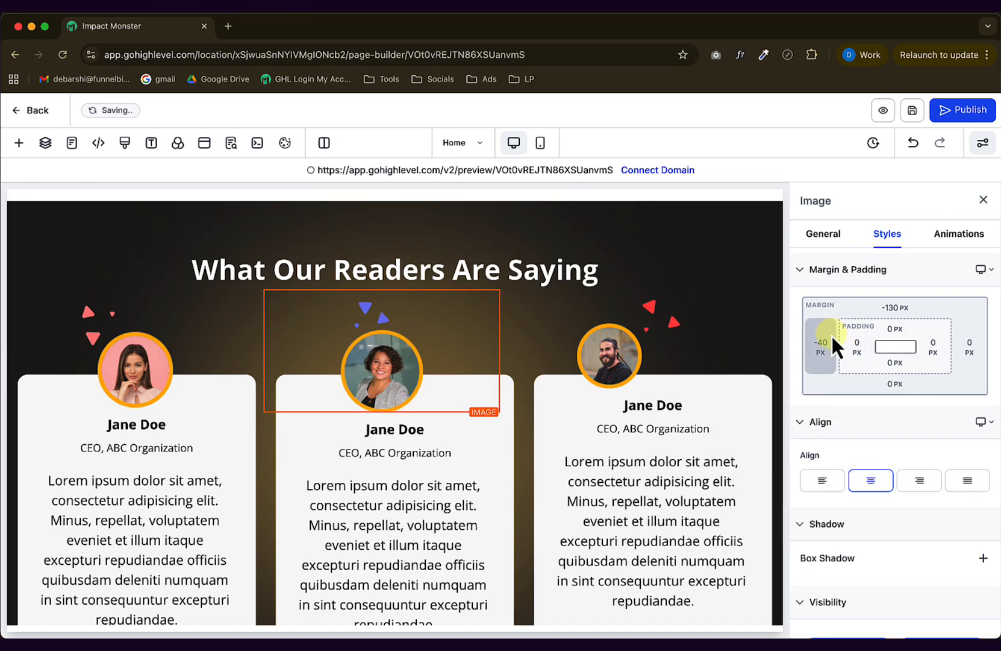
{"action": "left_click", "coordinate": [833, 341]}
Set the width of the third testimonial's image to 50%.
{"action": "left_click", "coordinate": [692, 386]}
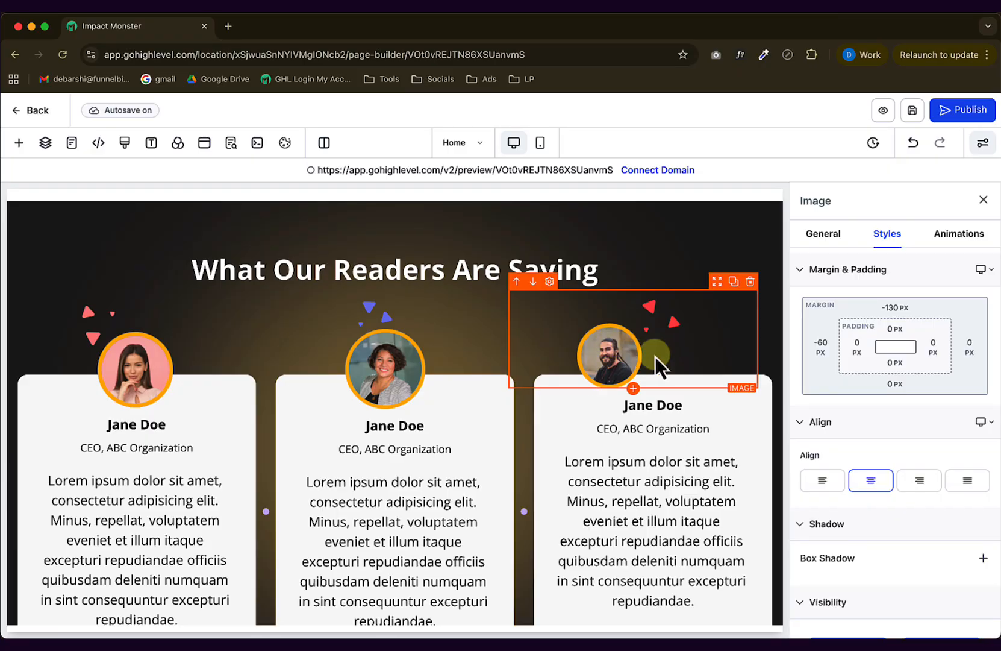
{"action": "scroll", "coordinate": [831, 295], "scroll_direction": "up", "scroll_amount": 5}
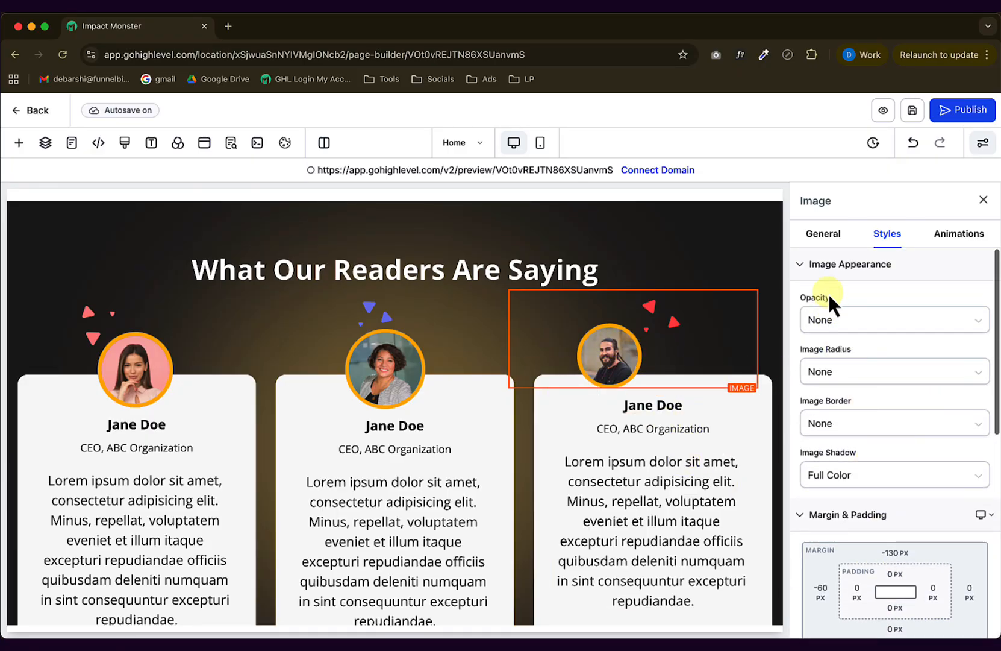
{"action": "left_click", "coordinate": [824, 235]}
{"action": "scroll", "coordinate": [911, 480], "scroll_direction": "down", "scroll_amount": 3}
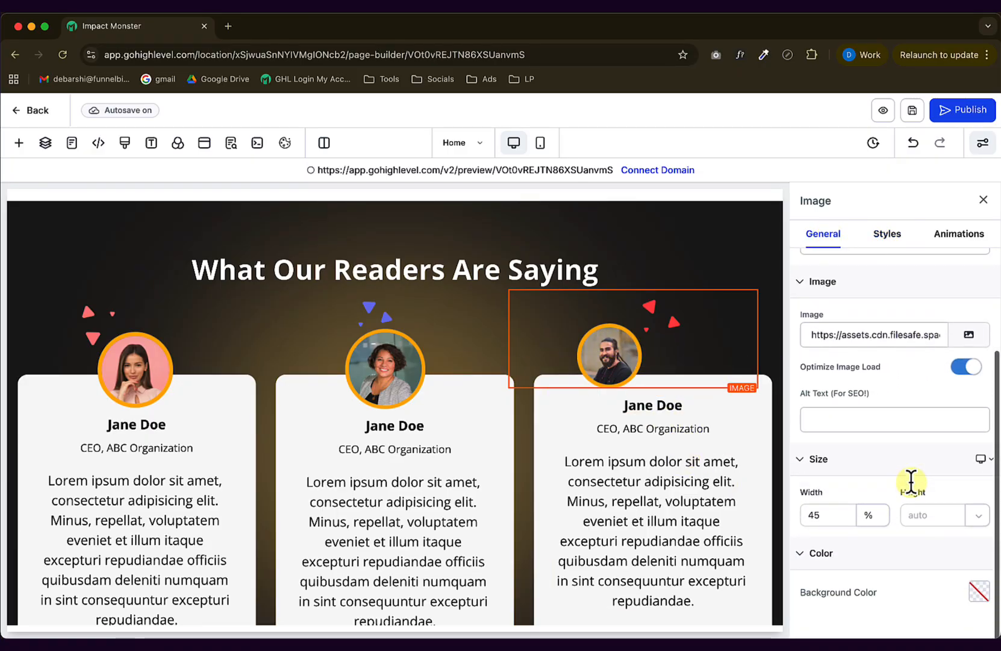
{"action": "double_click", "coordinate": [832, 512]}
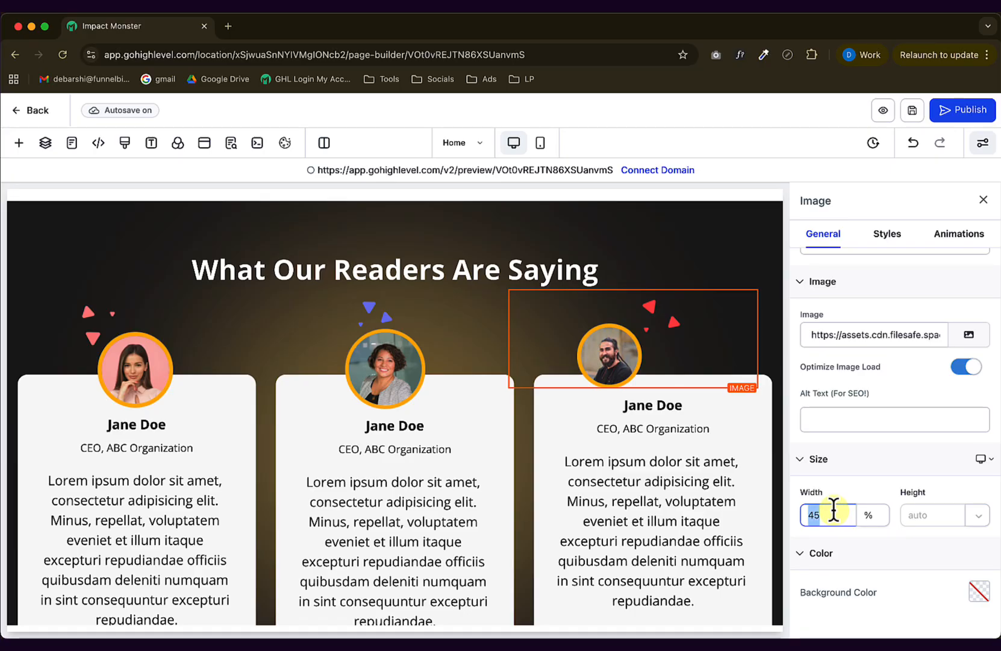
{"action": "type", "text": "50"}
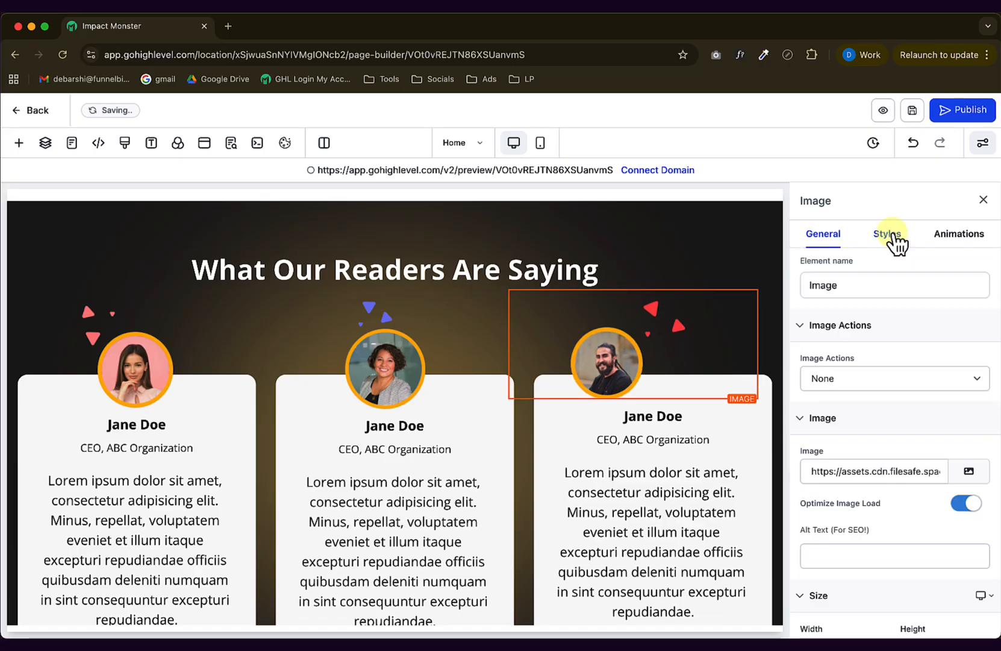
Set the third testimonial image's left margin to 0 px and its right margin to -30 px.
{"action": "left_click", "coordinate": [888, 235]}
{"action": "left_click", "coordinate": [823, 589]}
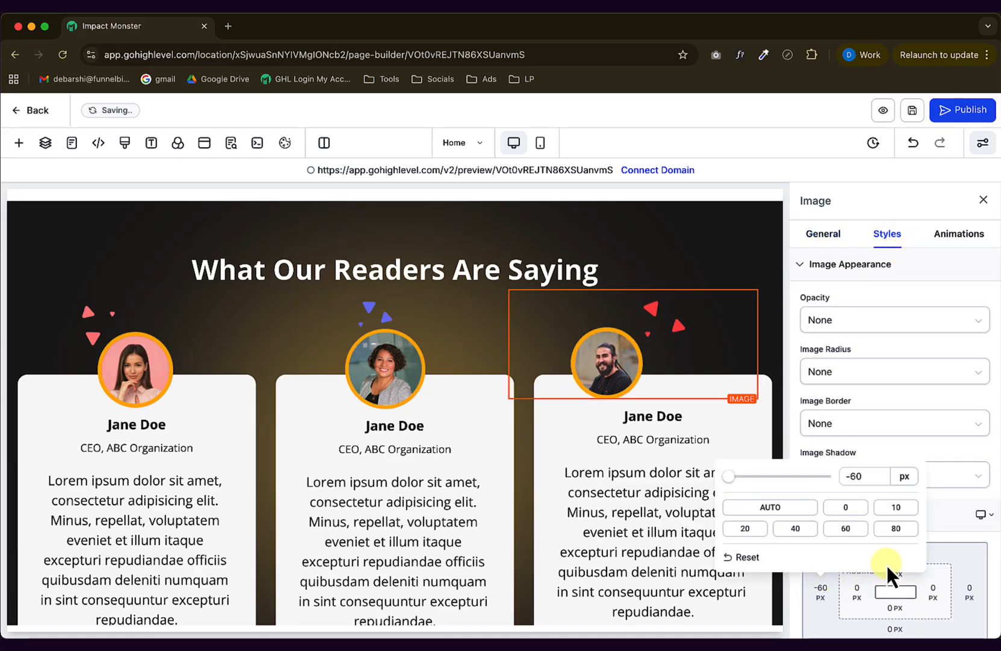
{"action": "left_click", "coordinate": [846, 507]}
{"action": "left_click", "coordinate": [970, 588]}
{"action": "left_click", "coordinate": [897, 476]}
{"action": "type", "text": "-30"}
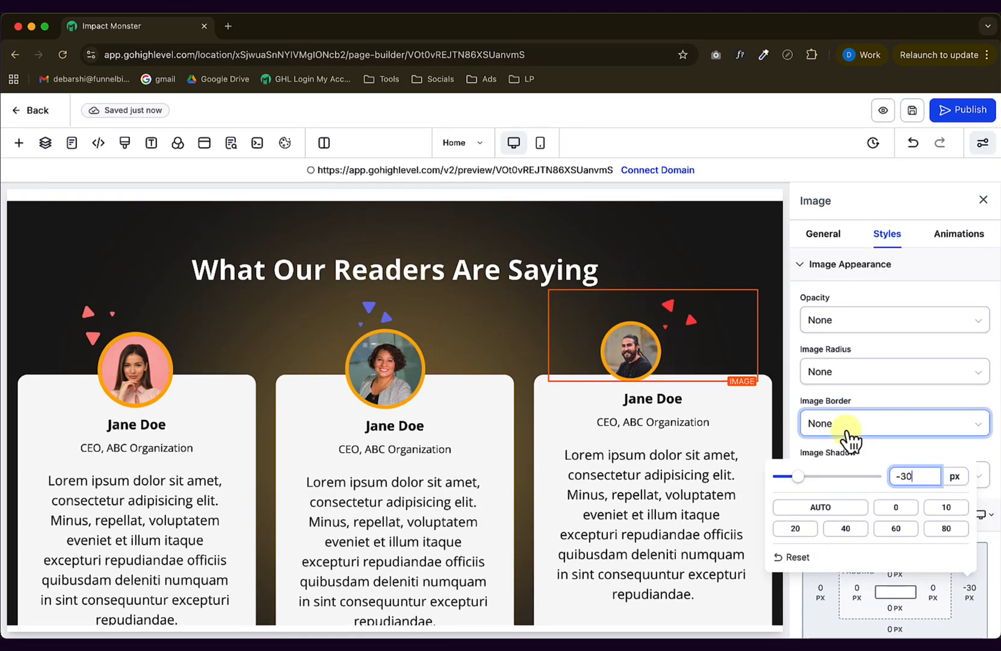
Set the third testimonial image's right margin to -50 px.
{"action": "left_click", "coordinate": [969, 587]}
{"action": "scroll", "coordinate": [952, 579], "scroll_direction": "down", "scroll_amount": 4}
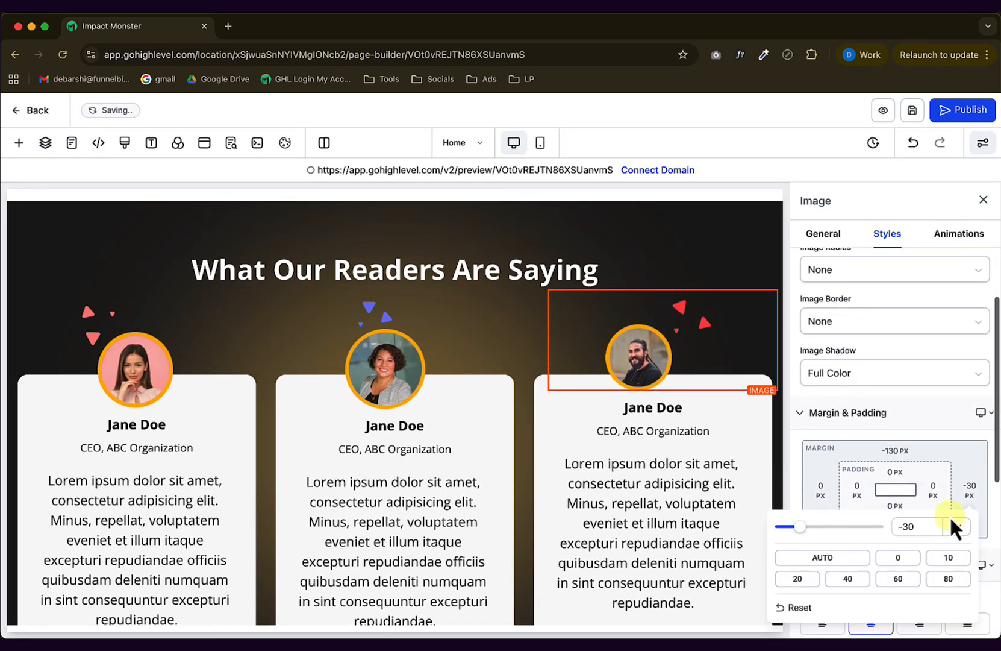
{"action": "left_click", "coordinate": [975, 483]}
{"action": "left_click", "coordinate": [972, 487]}
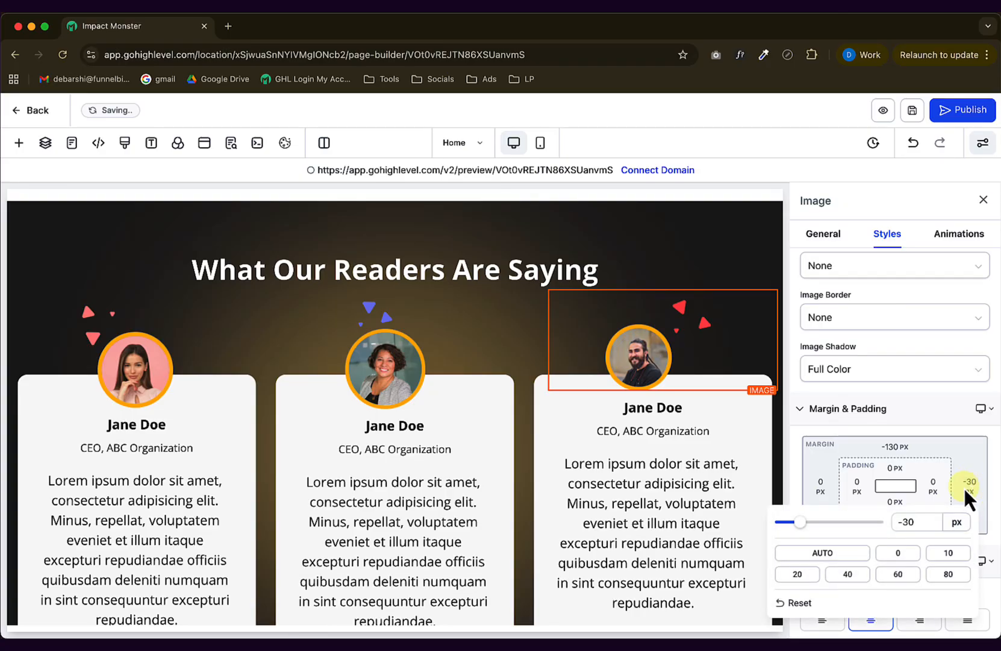
{"action": "left_click", "coordinate": [915, 522]}
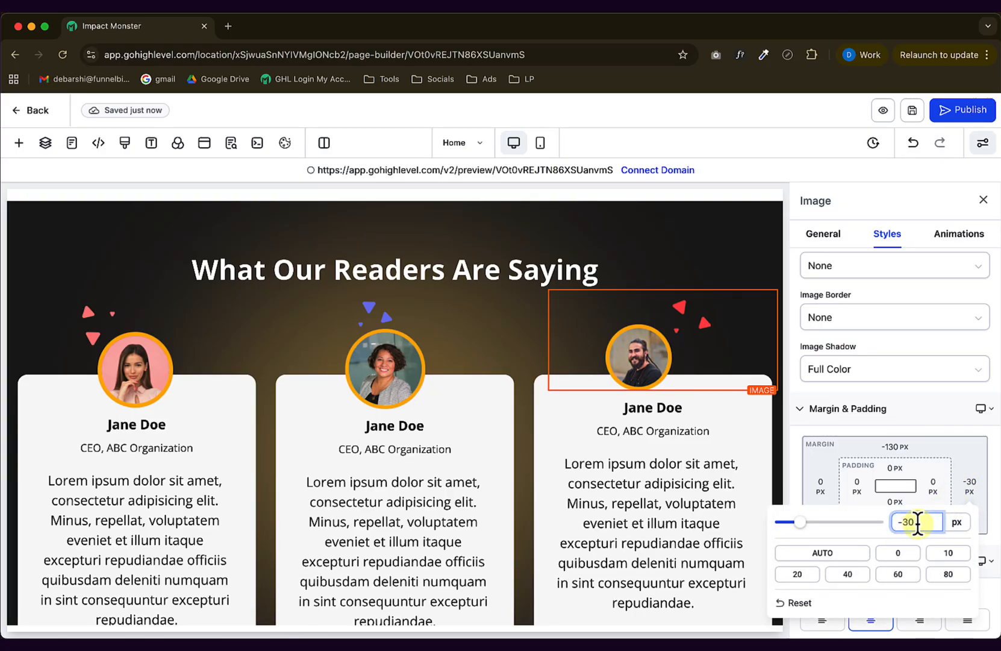
{"action": "left_click", "coordinate": [970, 486]}
Set the third testimonial image's top margin to -110 px so its portrait lines up with the other cards.
{"action": "scroll", "coordinate": [899, 432], "scroll_direction": "down", "scroll_amount": 1}
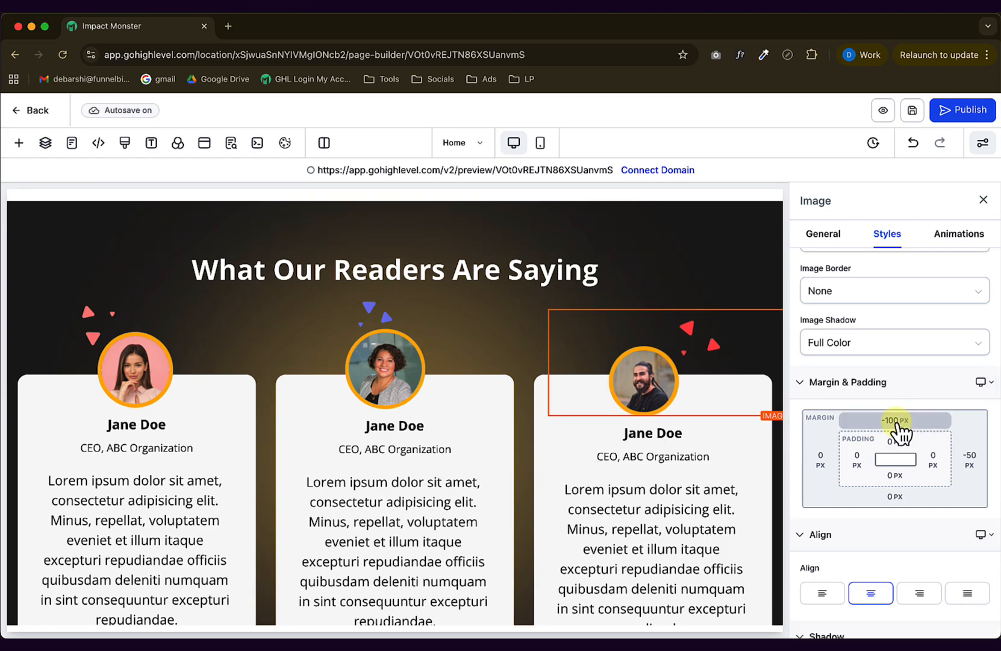
{"action": "left_click", "coordinate": [895, 421]}
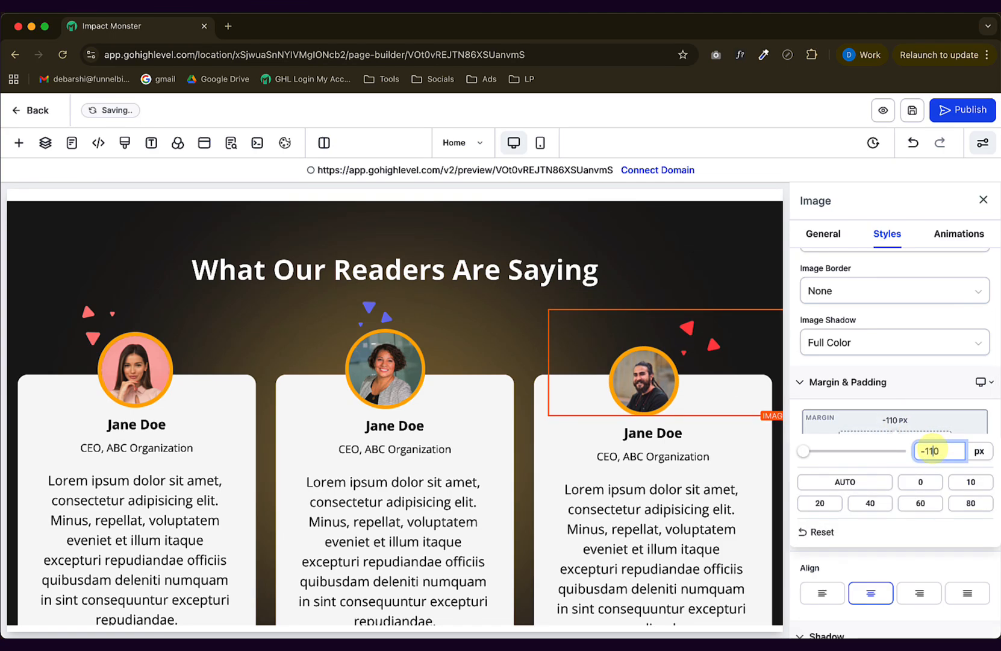
{"action": "left_click", "coordinate": [917, 390]}
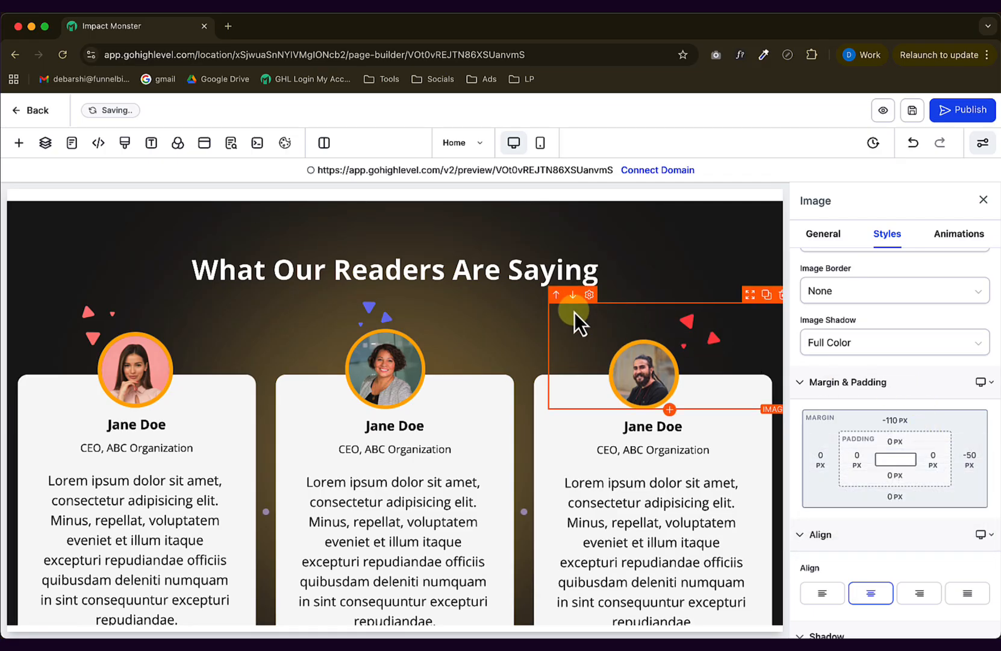
{"action": "left_click", "coordinate": [984, 200]}
Set the bottom padding of the What Our Readers Are Saying section to 100 px.
{"action": "scroll", "coordinate": [964, 381], "scroll_direction": "down", "scroll_amount": 3}
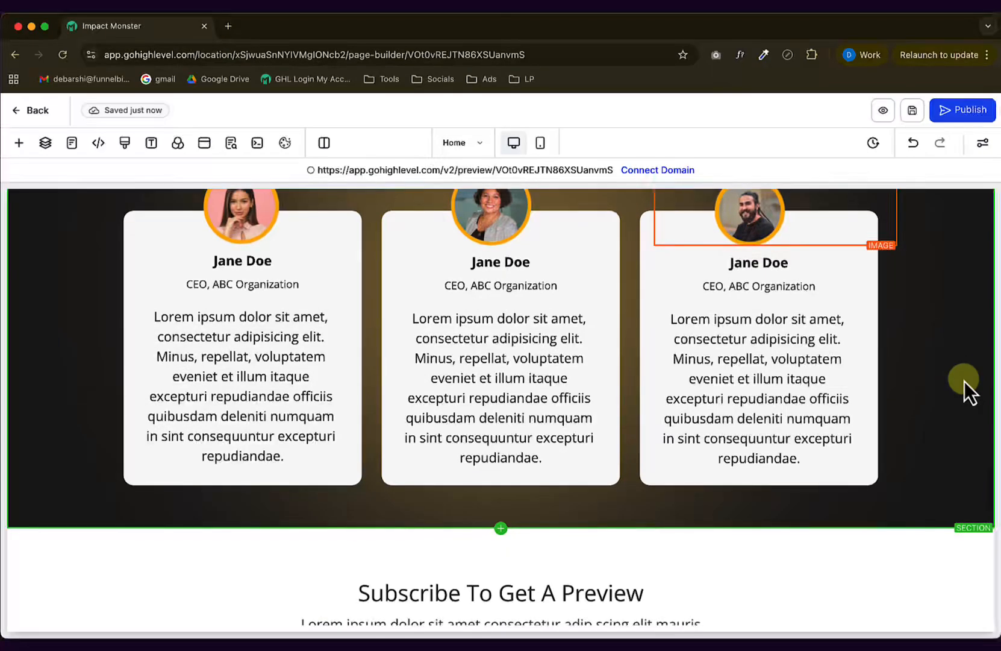
{"action": "scroll", "coordinate": [965, 381], "scroll_direction": "up", "scroll_amount": 2}
{"action": "scroll", "coordinate": [505, 404], "scroll_direction": "down", "scroll_amount": 2}
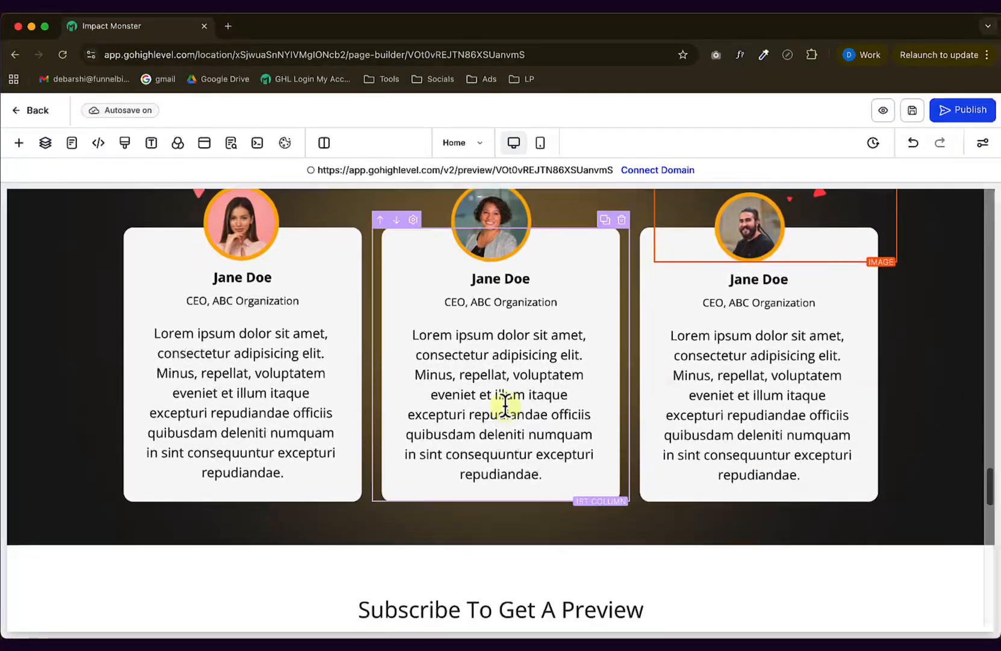
{"action": "left_click", "coordinate": [66, 503]}
{"action": "left_click", "coordinate": [891, 355]}
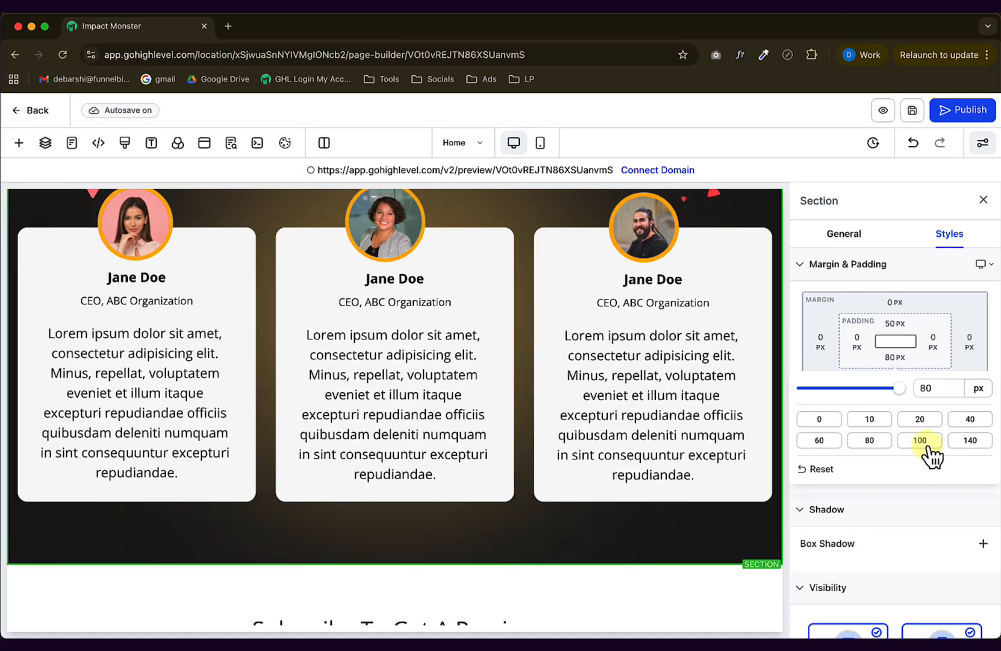
{"action": "left_click", "coordinate": [984, 201]}
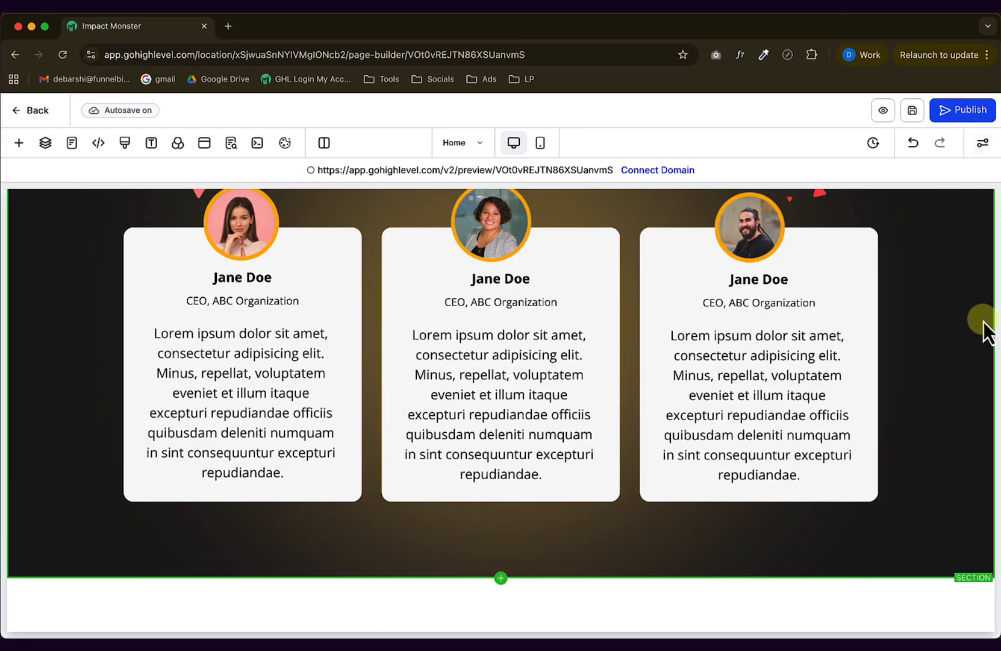
Review the layout of the testimonials section and the Subscribe To Get A Preview section below it.
{"action": "scroll", "coordinate": [984, 321], "scroll_direction": "up", "scroll_amount": 5}
{"action": "scroll", "coordinate": [974, 326], "scroll_direction": "down", "scroll_amount": 1}
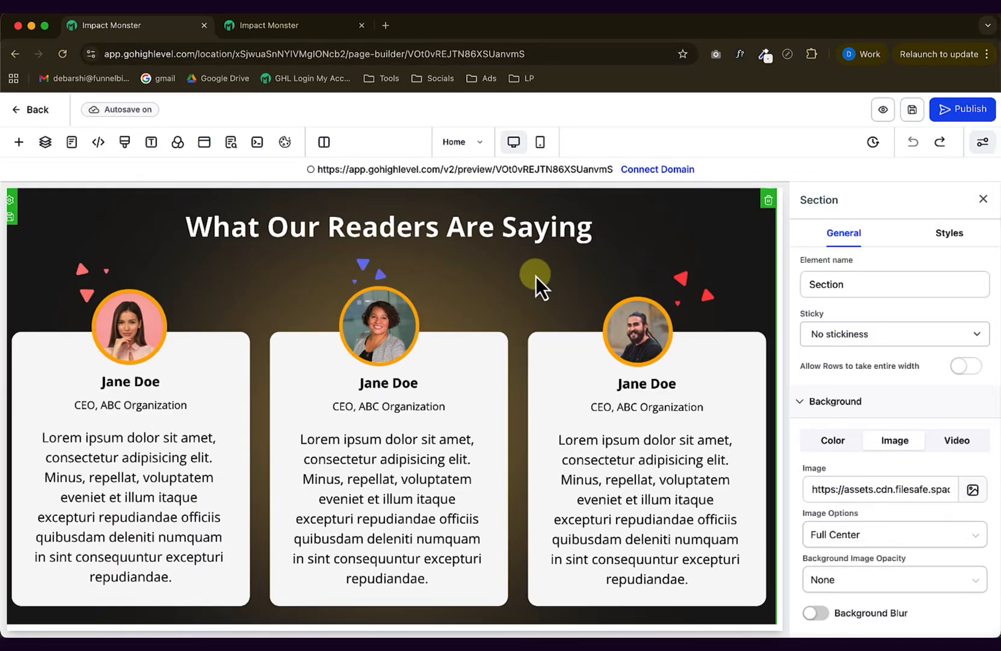
{"action": "scroll", "coordinate": [536, 278], "scroll_direction": "up", "scroll_amount": 3}
{"action": "scroll", "coordinate": [456, 332], "scroll_direction": "down", "scroll_amount": 4}
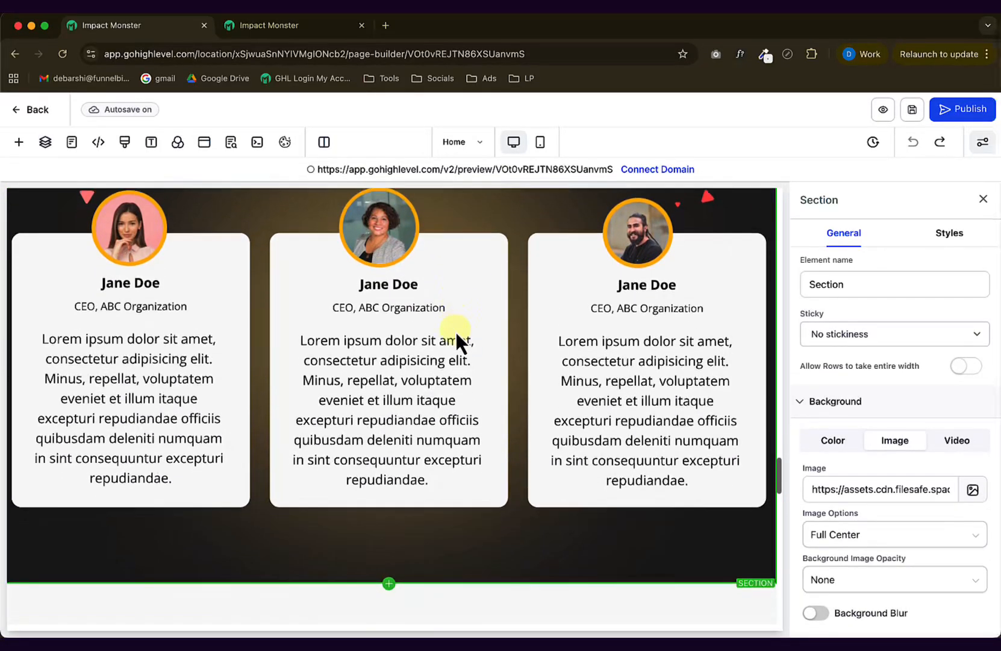
{"action": "scroll", "coordinate": [456, 332], "scroll_direction": "up", "scroll_amount": 3}
{"action": "scroll", "coordinate": [456, 332], "scroll_direction": "down", "scroll_amount": 8}
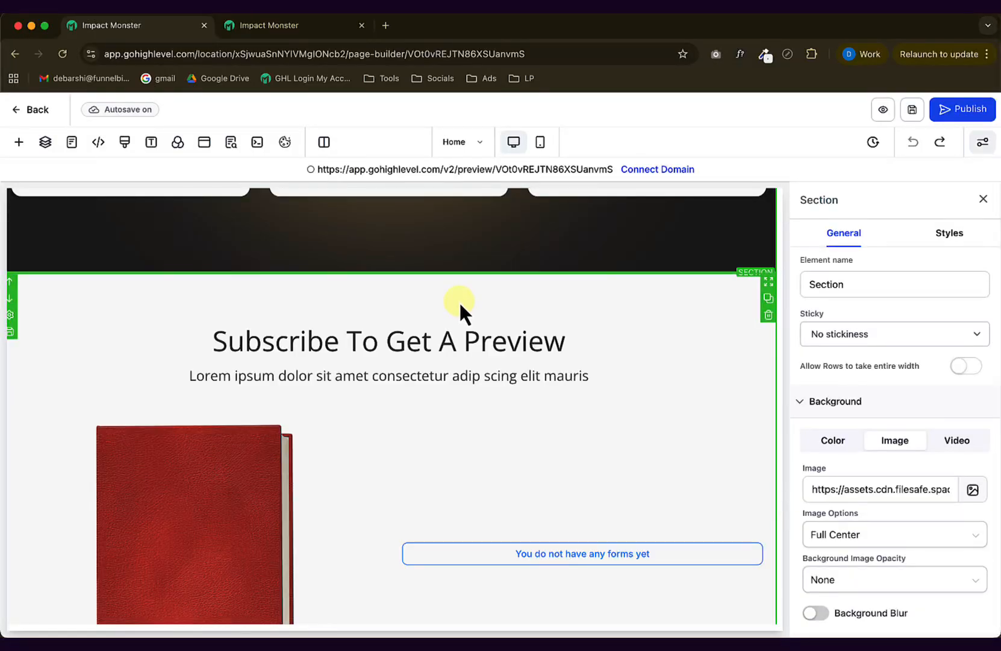
{"action": "scroll", "coordinate": [461, 308], "scroll_direction": "down", "scroll_amount": 1}
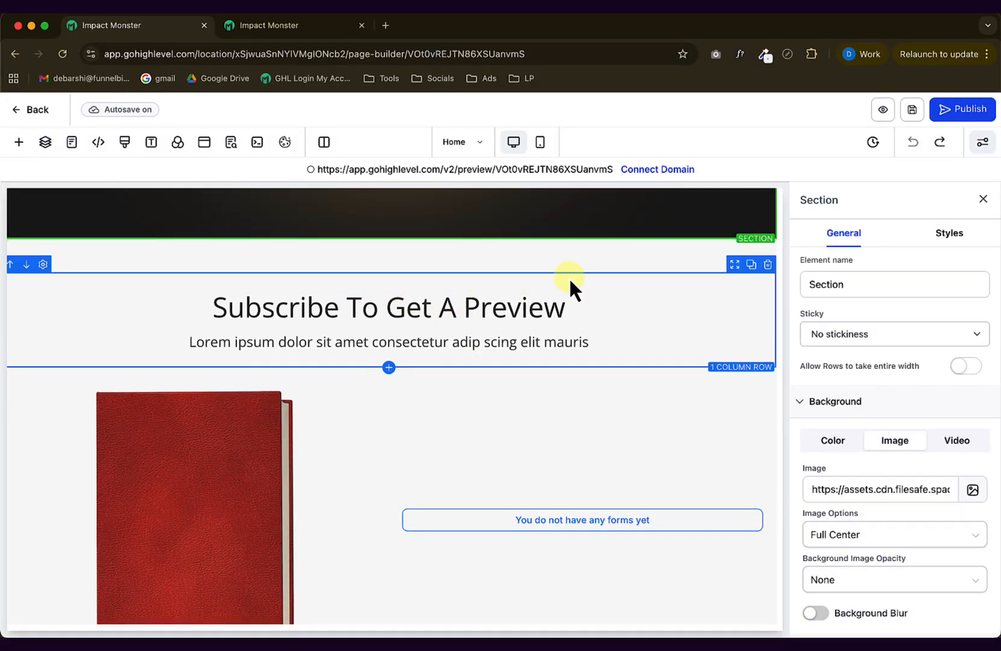
Switch to the Figma template and examine the heading, mockup image and background of the Subscribe To Get A Preview section.
{"action": "scroll", "coordinate": [472, 258], "scroll_direction": "down", "scroll_amount": 1}
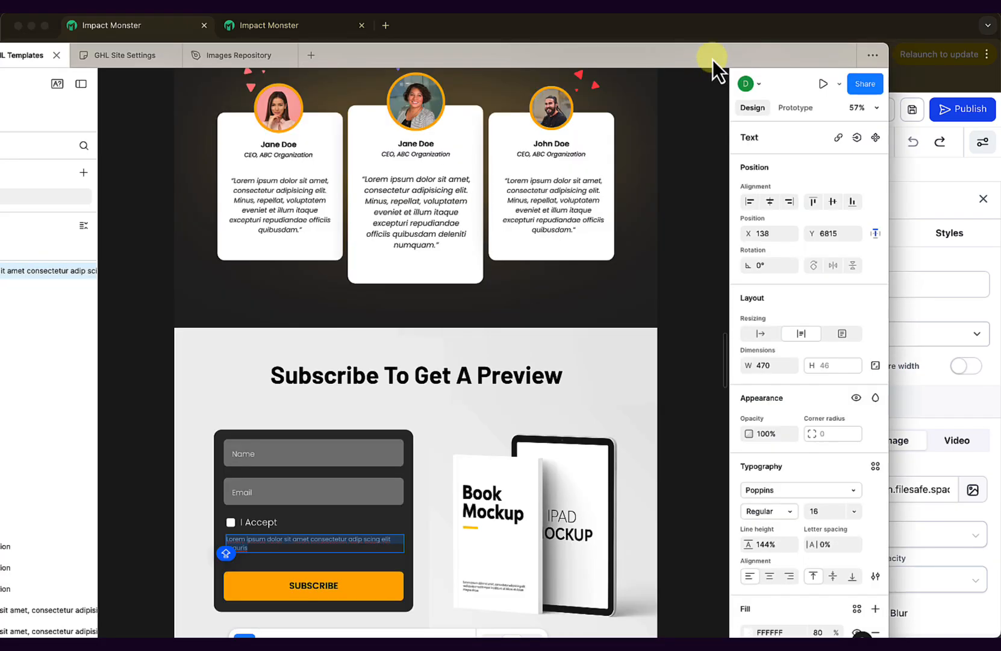
{"action": "scroll", "coordinate": [734, 265], "scroll_direction": "down", "scroll_amount": 3}
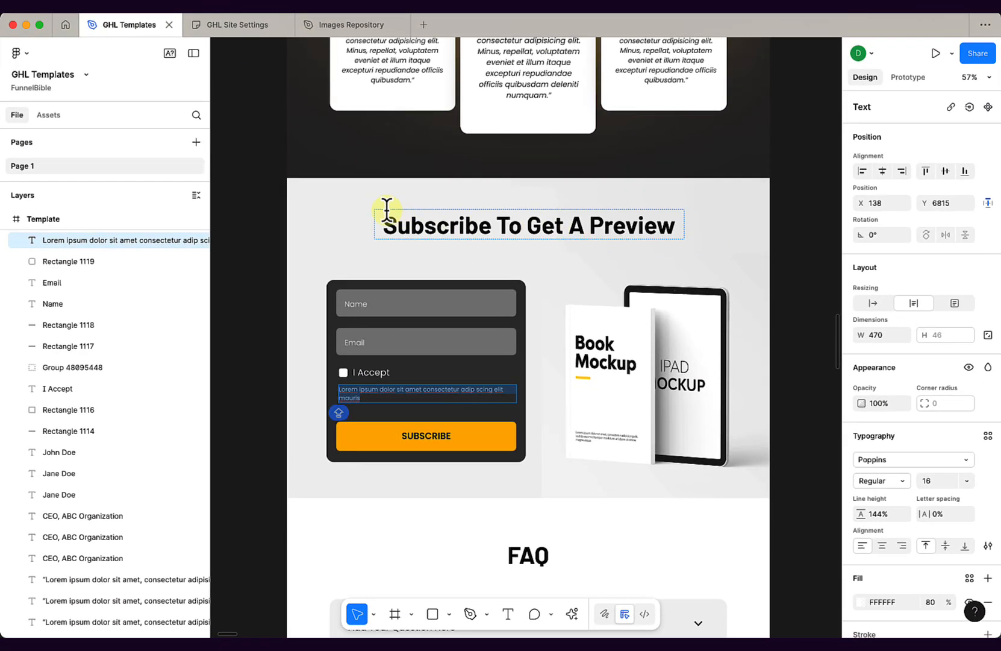
{"action": "left_click", "coordinate": [541, 229]}
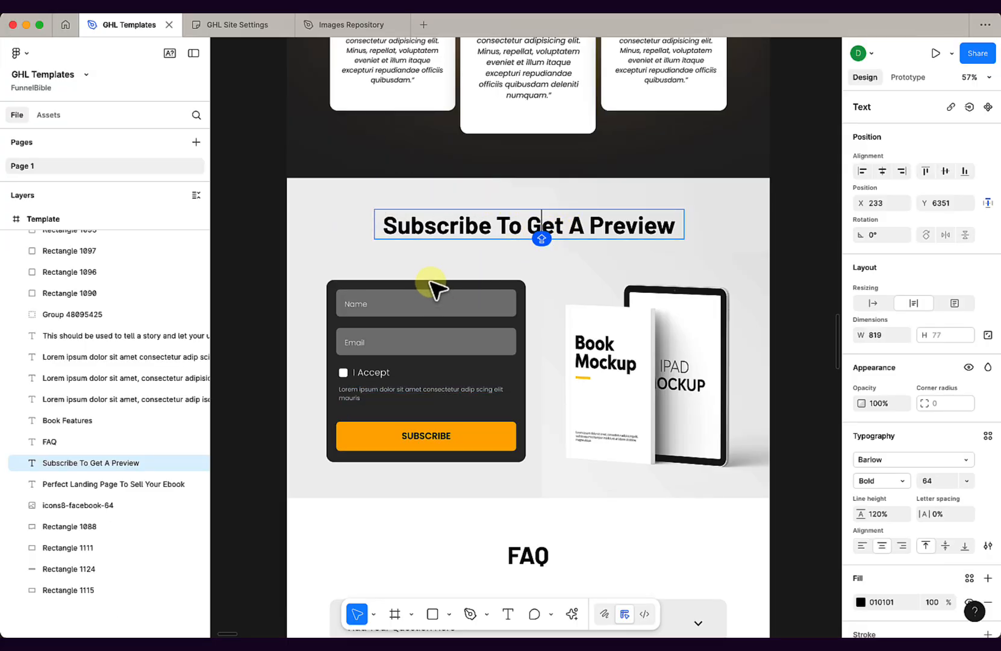
{"action": "left_click", "coordinate": [661, 313]}
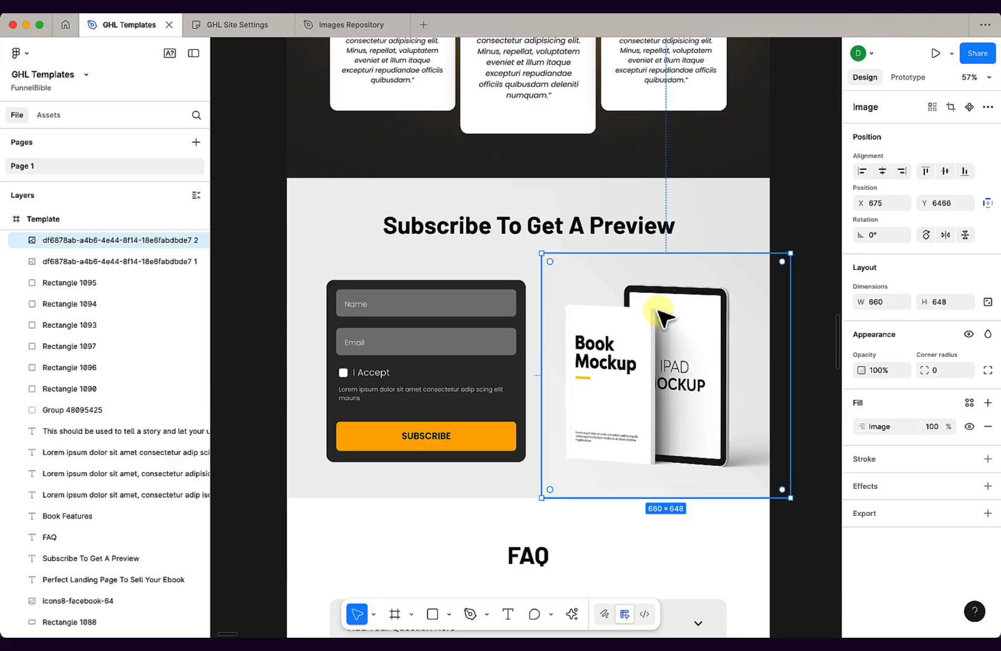
{"action": "left_click", "coordinate": [809, 217]}
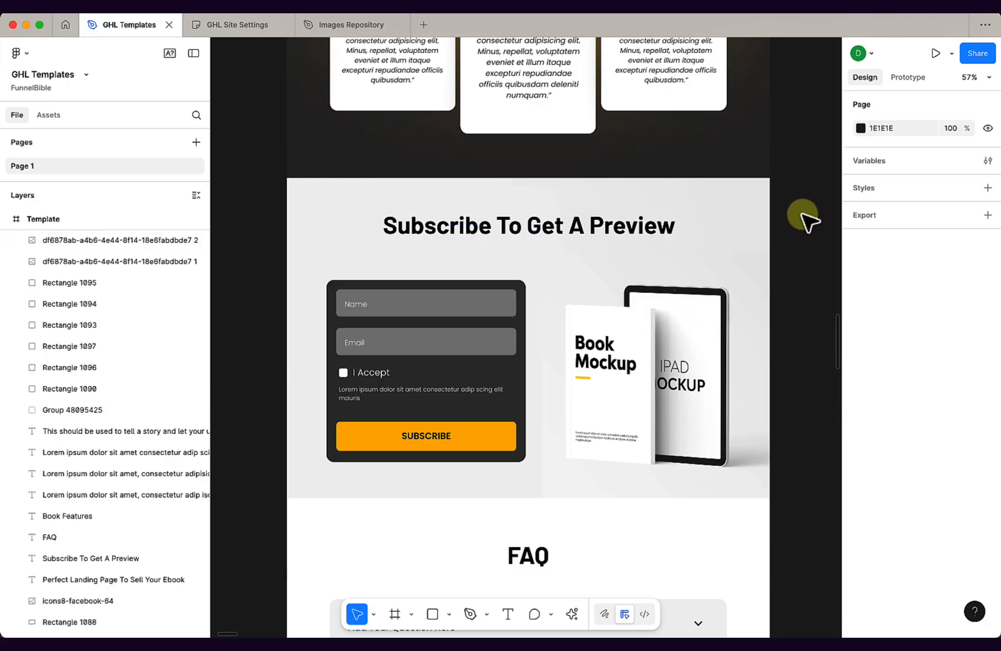
{"action": "left_click", "coordinate": [521, 205]}
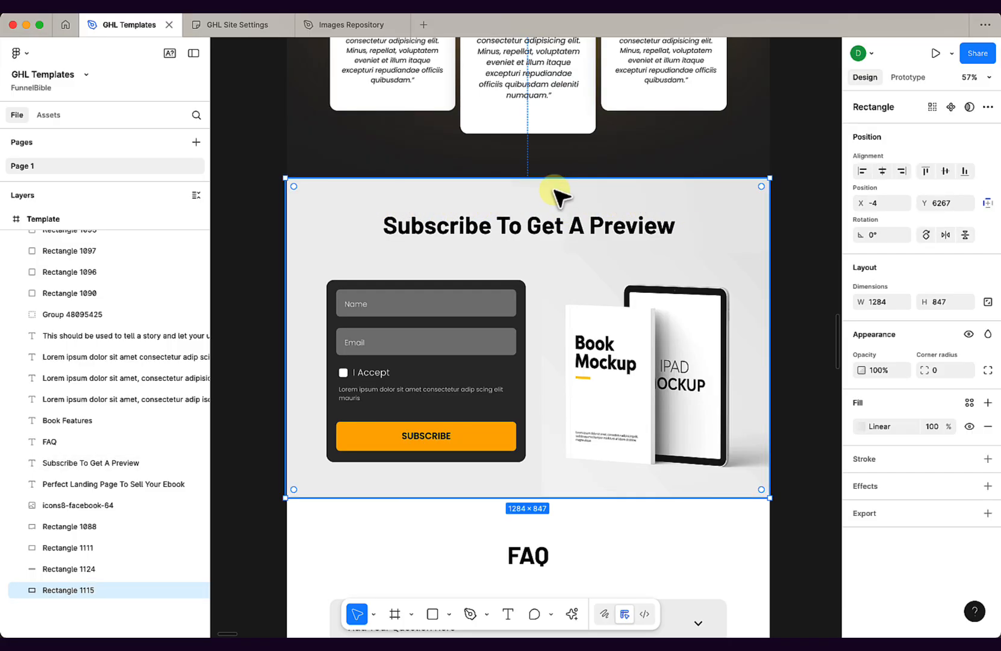
{"action": "key", "text": "super+Tab"}
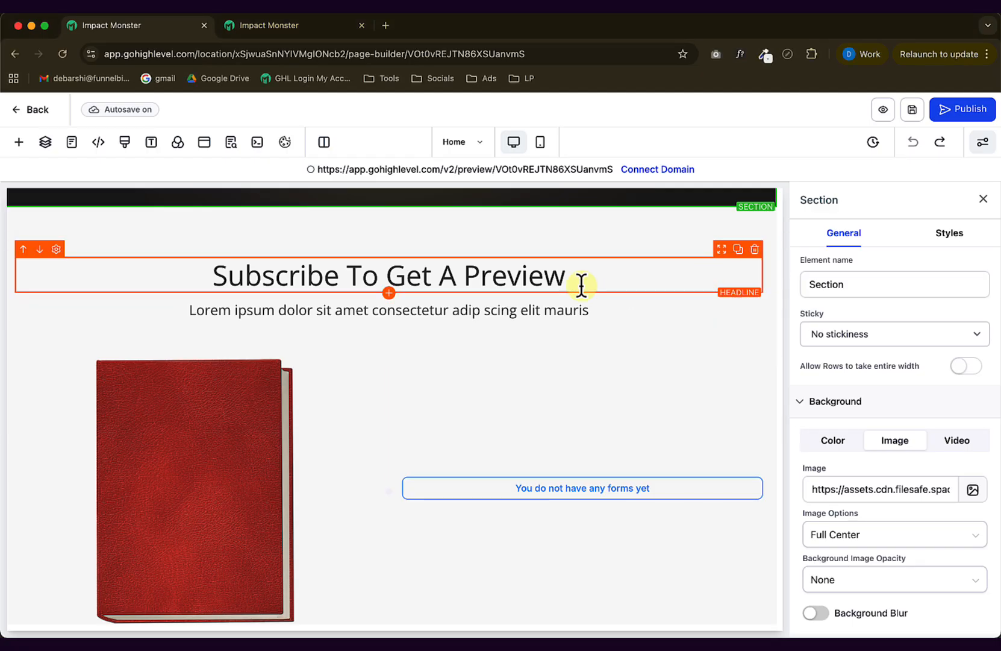
Set the Subscribe To Get A Preview headline to a font size of 44 px and a weight of 700 - Bold.
{"action": "left_click", "coordinate": [301, 274]}
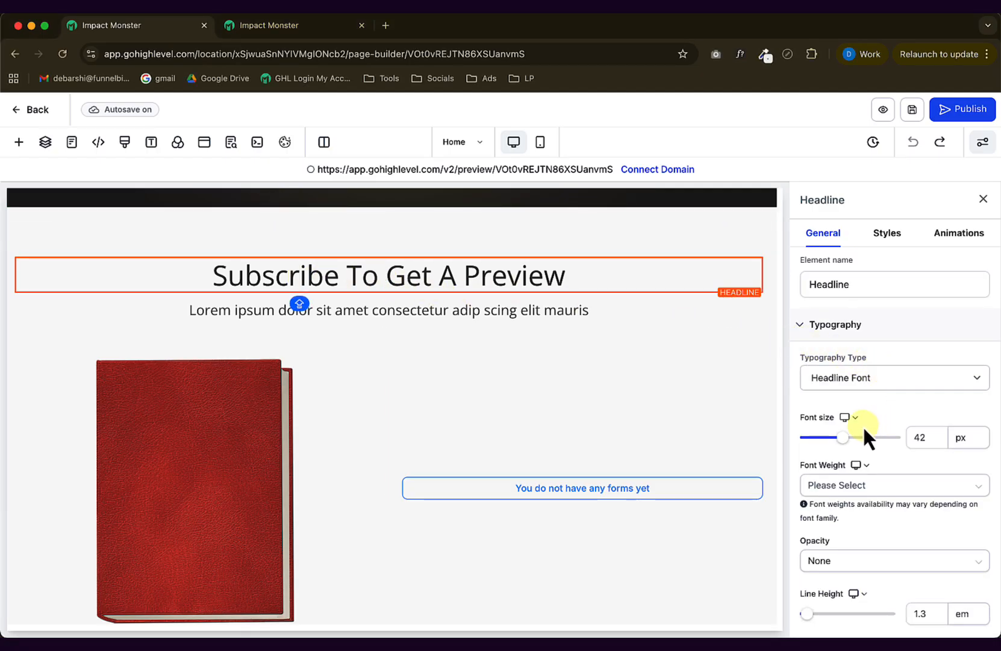
{"action": "left_click_drag", "start_coordinate": [844, 438], "coordinate": [847, 440]}
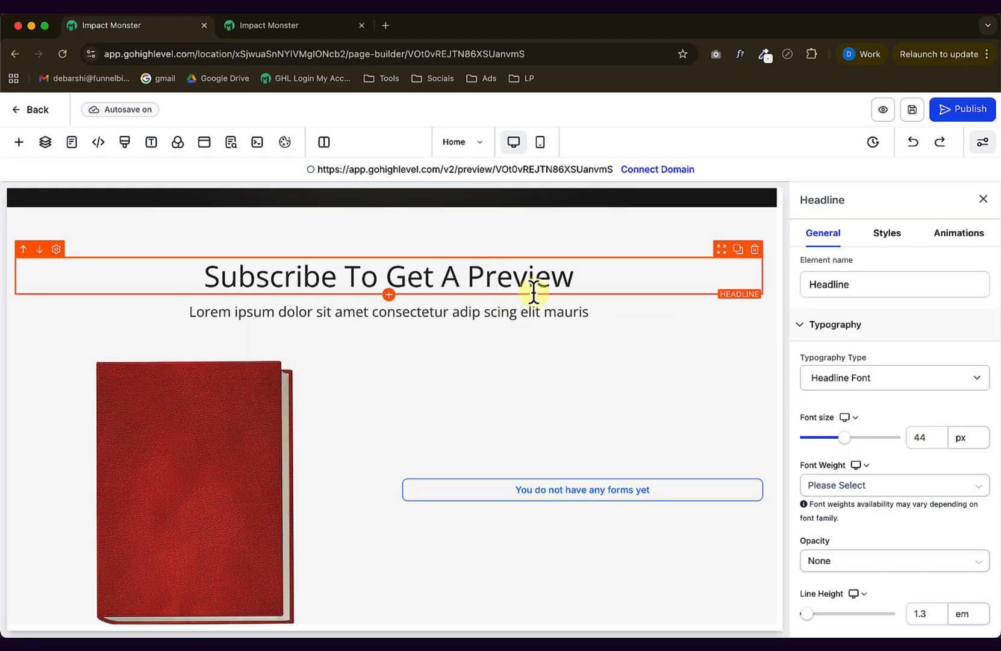
{"action": "scroll", "coordinate": [853, 397], "scroll_direction": "down", "scroll_amount": 3}
{"action": "left_click", "coordinate": [831, 280]}
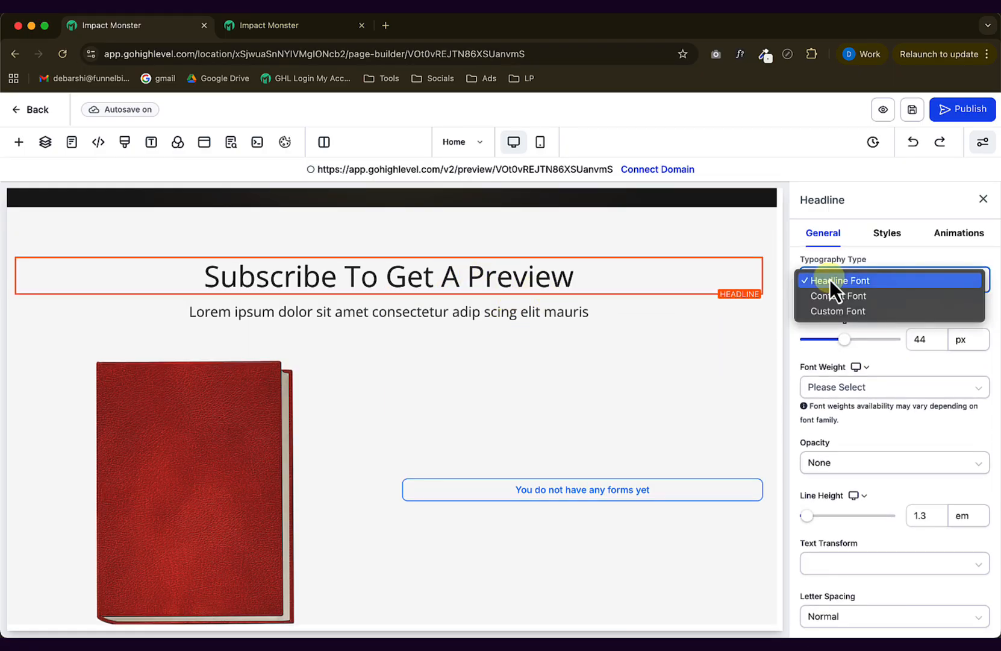
{"action": "left_click", "coordinate": [830, 279]}
{"action": "left_click", "coordinate": [834, 391]}
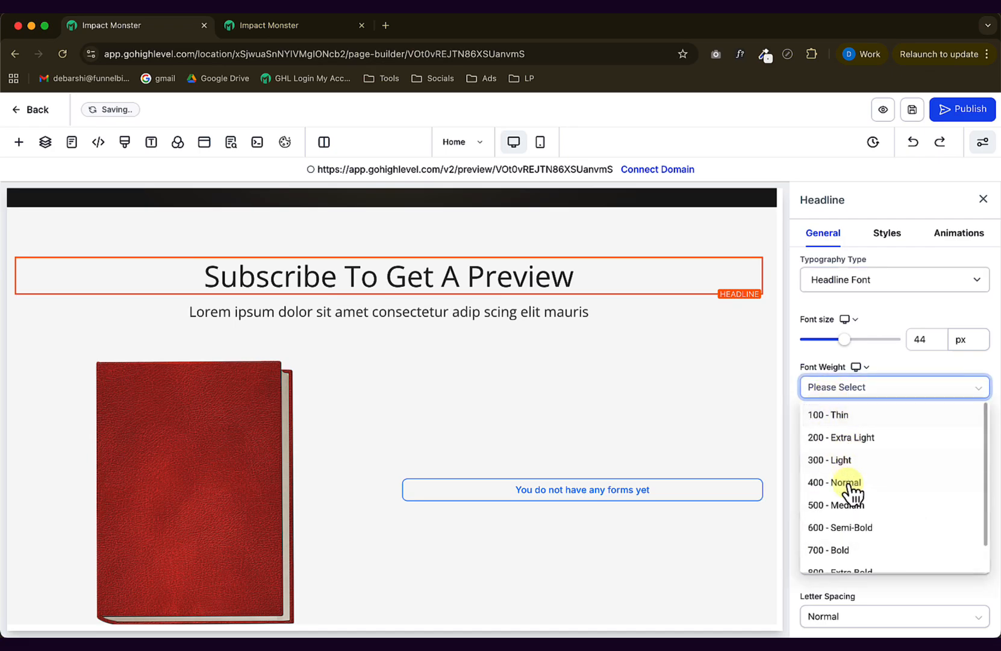
{"action": "left_click", "coordinate": [849, 550]}
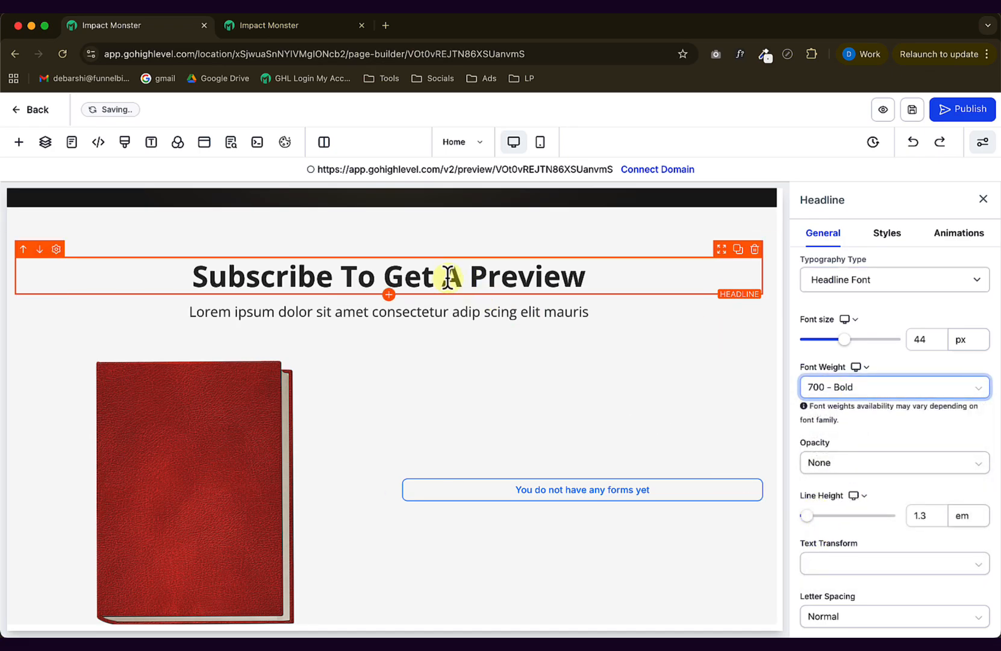
Delete the lorem ipsum paragraph below the Subscribe To Get A Preview headline, checking against the Figma template.
{"action": "left_click", "coordinate": [457, 306]}
{"action": "key", "text": "super+Tab"}
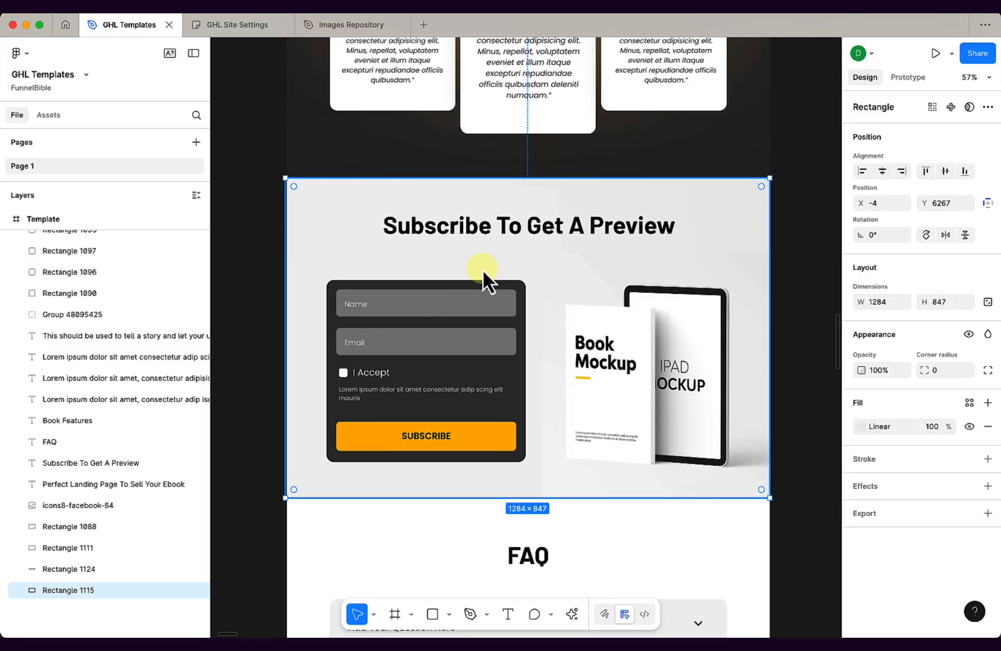
{"action": "key", "text": "super+Tab"}
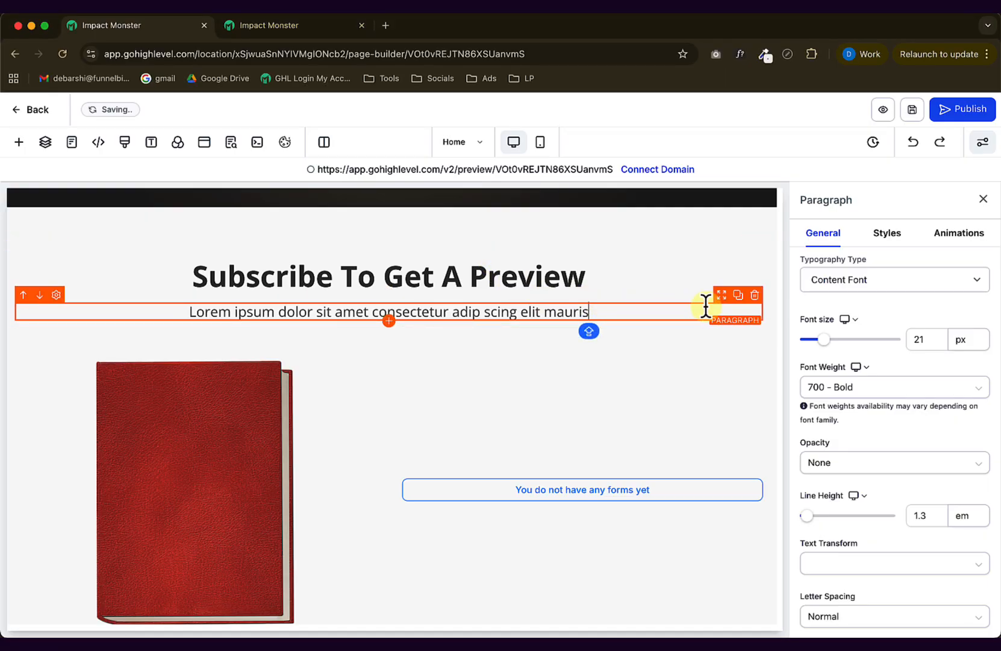
{"action": "left_click", "coordinate": [755, 296]}
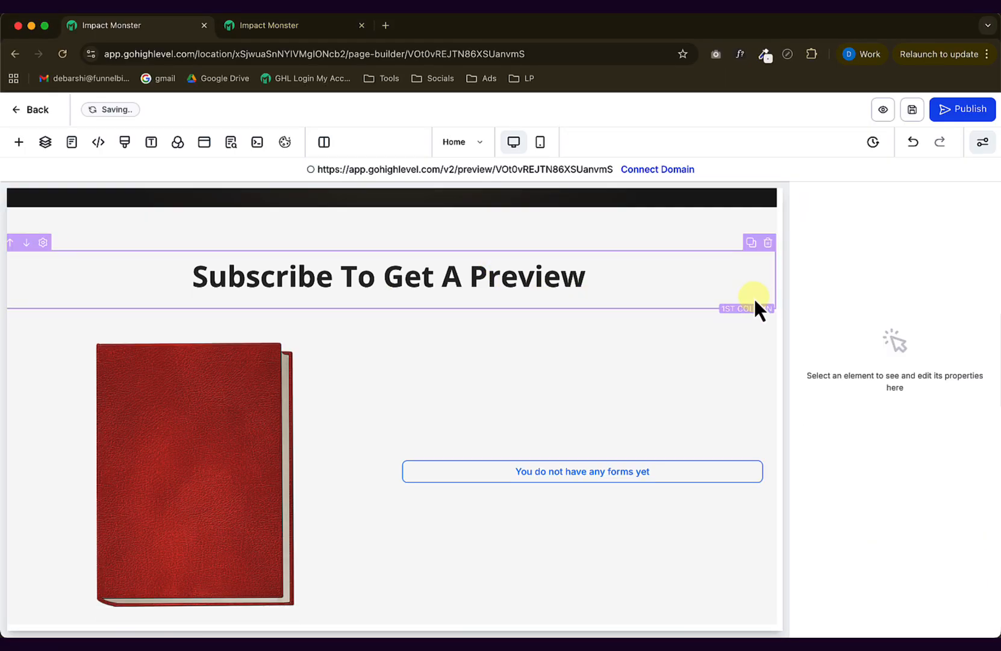
Swap the subscribe section's contents so the form sits in the left column and the book image in the right one, matching the Figma template.
{"action": "key", "text": "super+Tab"}
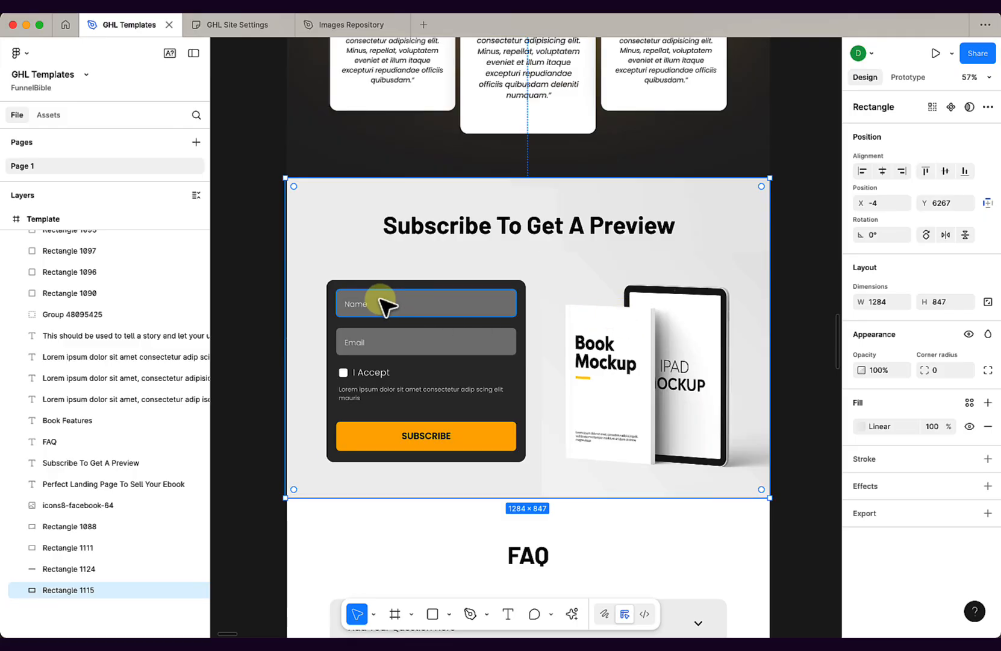
{"action": "key", "text": "super+Tab"}
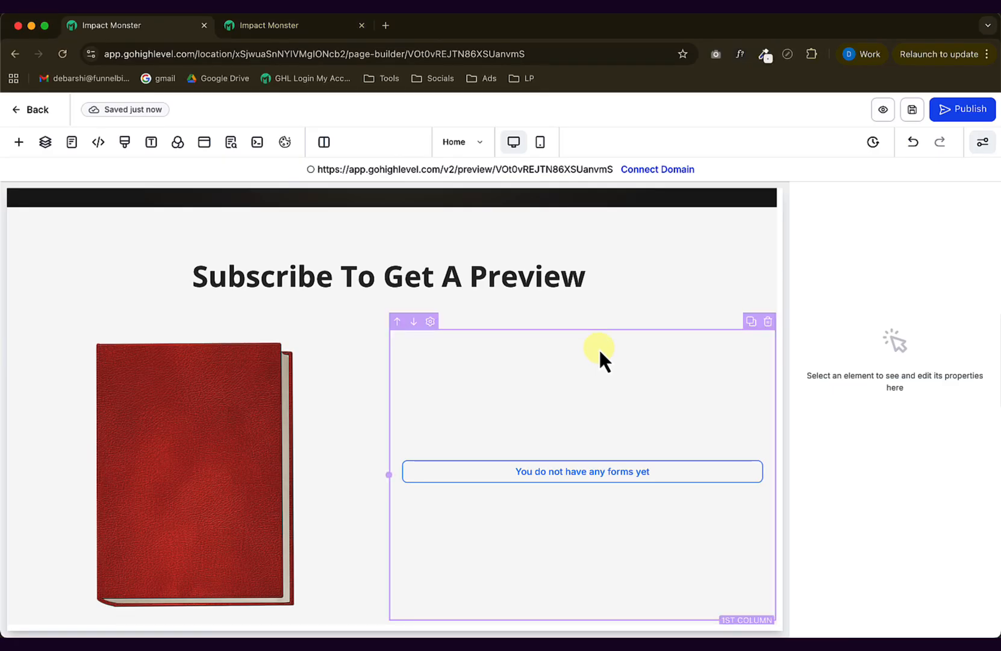
{"action": "left_click", "coordinate": [717, 470]}
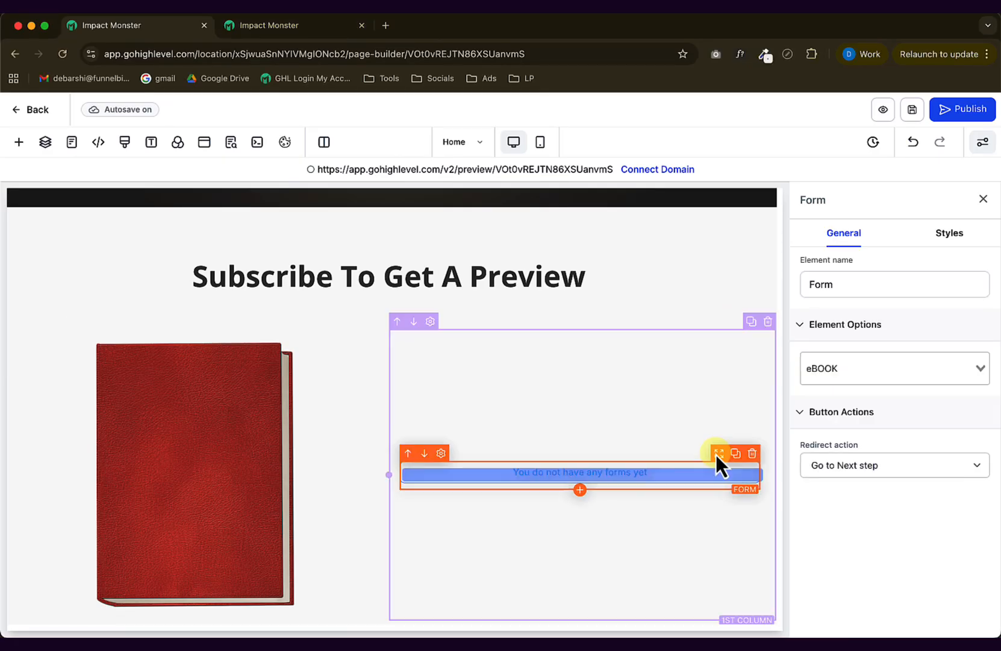
{"action": "left_click_drag", "start_coordinate": [716, 454], "coordinate": [290, 342]}
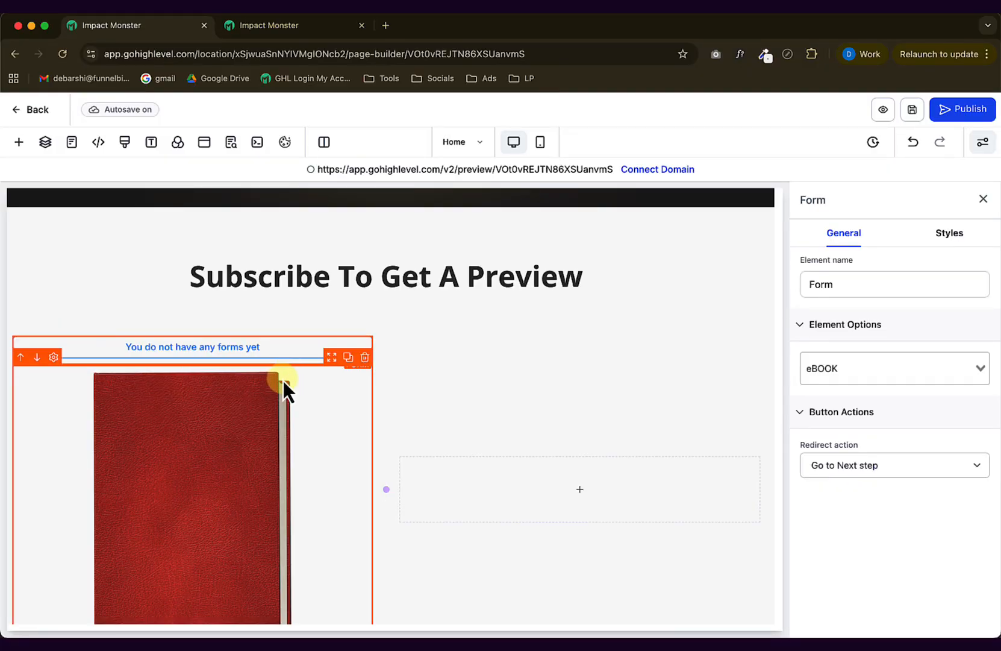
{"action": "left_click", "coordinate": [288, 394]}
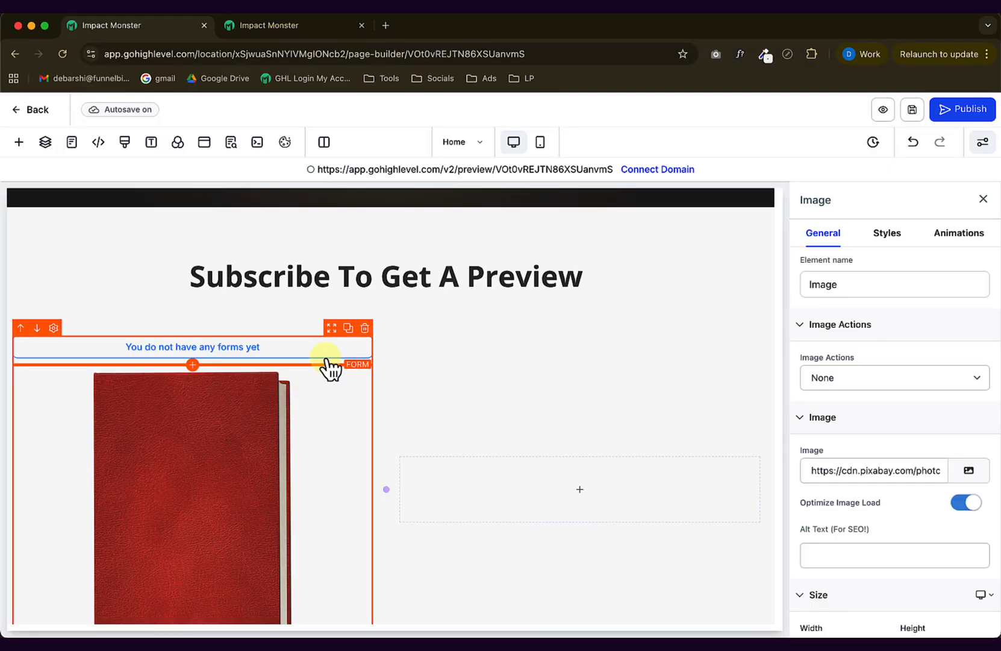
{"action": "left_click_drag", "start_coordinate": [332, 358], "coordinate": [664, 357]}
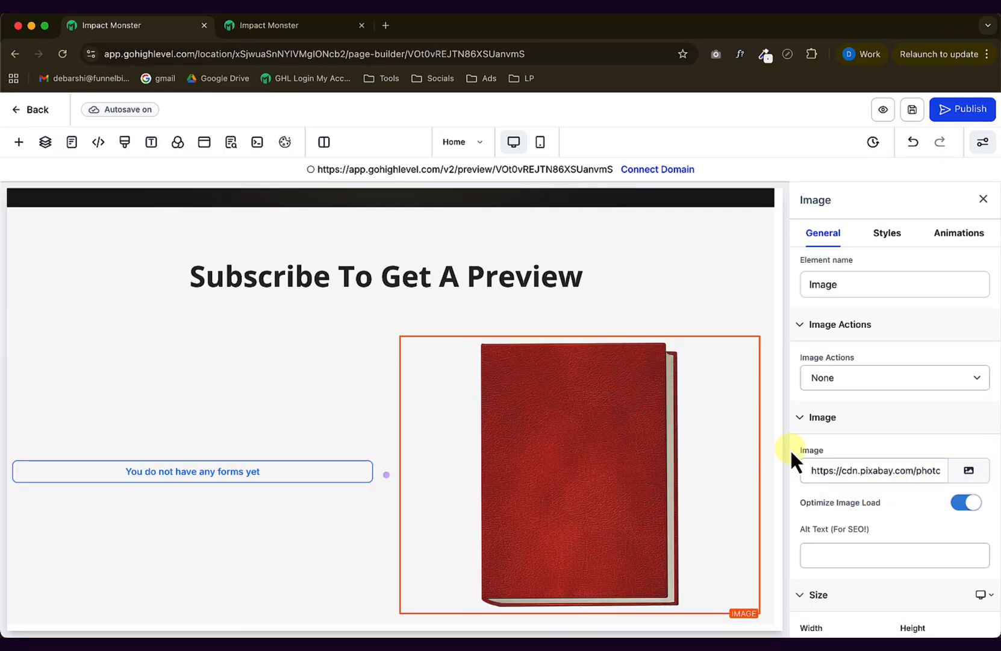
Replace the red book image with the Book Mockup and iPad picture from media storage and change its width unit to %.
{"action": "left_click", "coordinate": [969, 470]}
{"action": "left_click", "coordinate": [512, 383]}
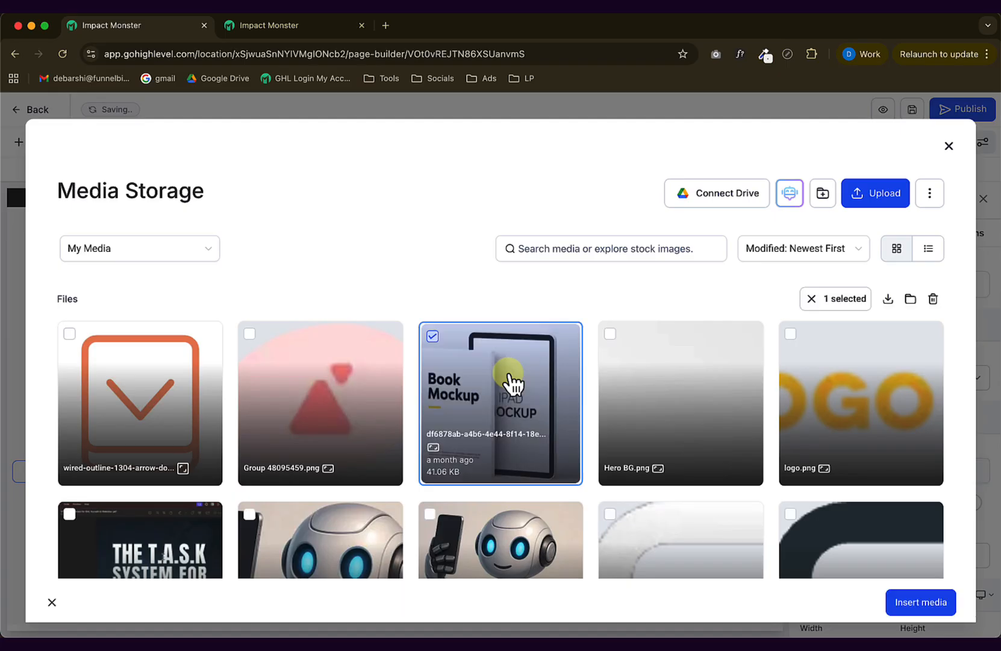
{"action": "left_click", "coordinate": [904, 604]}
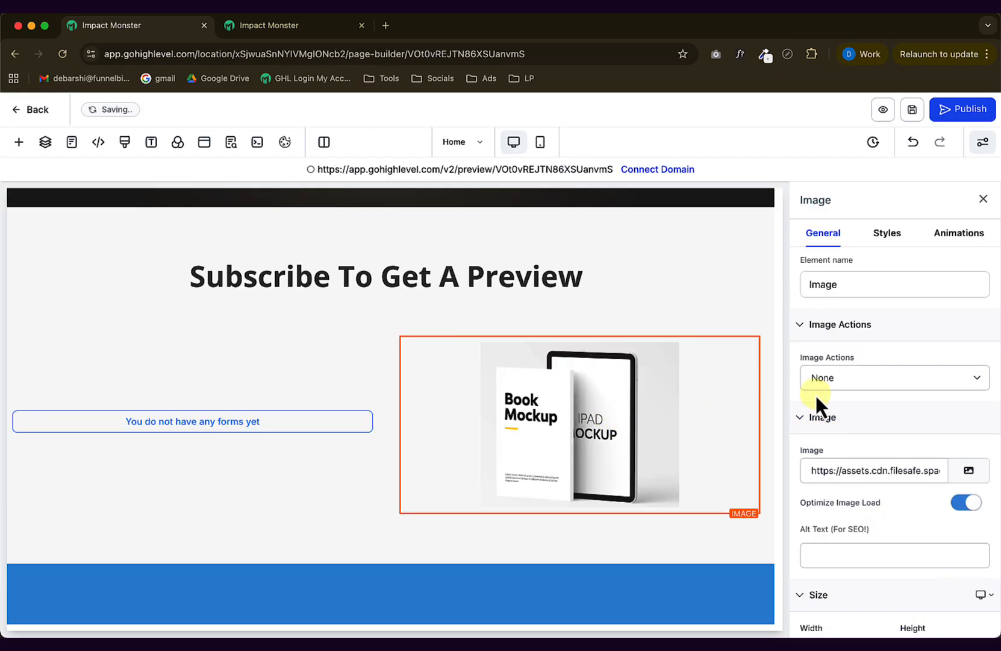
{"action": "scroll", "coordinate": [886, 467], "scroll_direction": "down", "scroll_amount": 3}
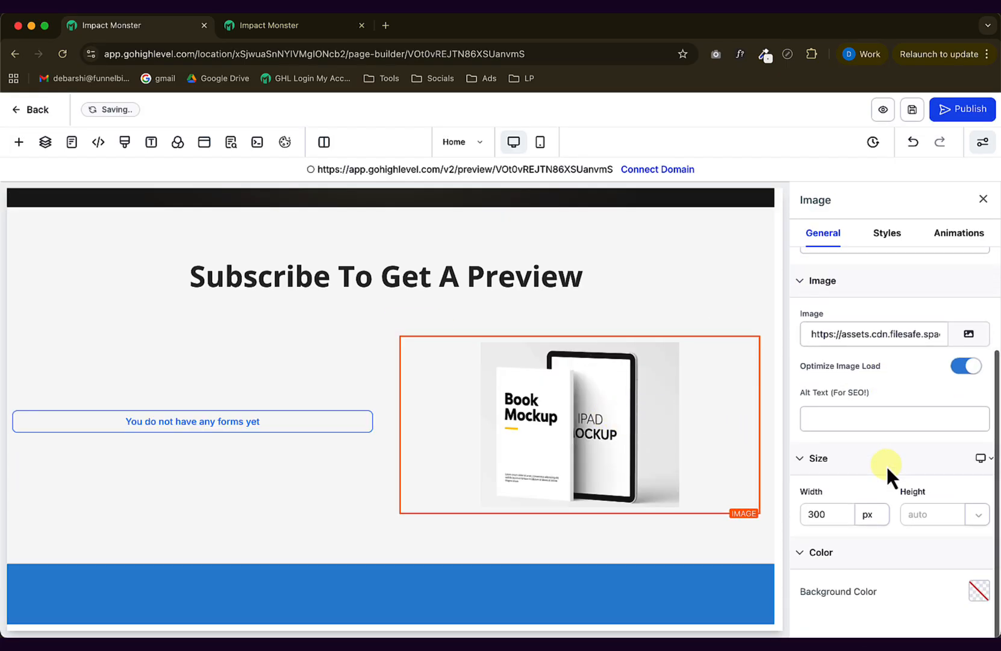
{"action": "left_click", "coordinate": [863, 515]}
{"action": "left_click", "coordinate": [863, 369]}
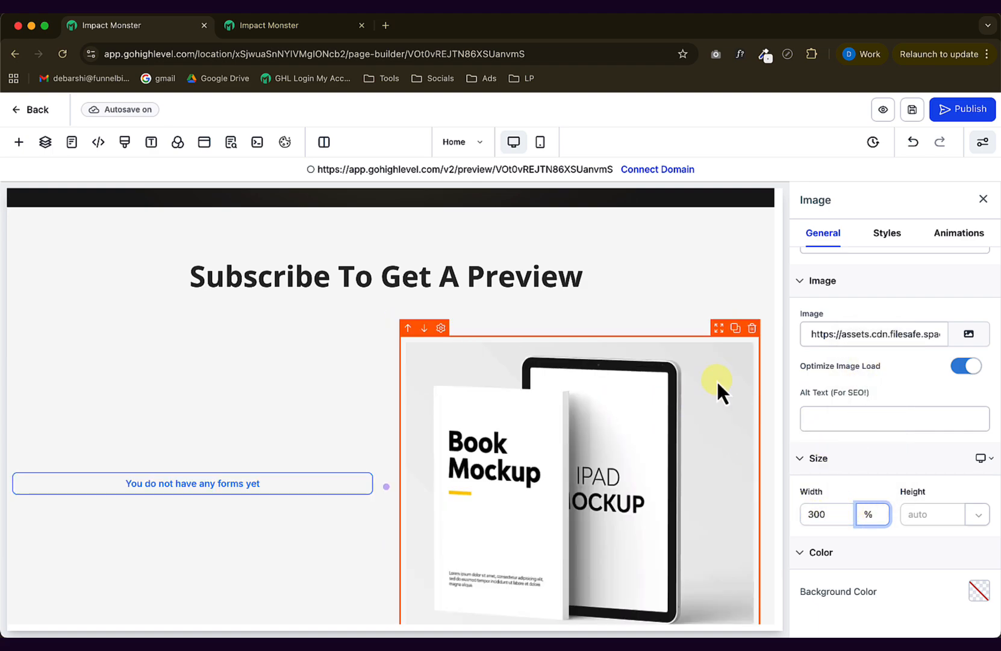
Set the subscribe section's background color to the light gray My Custom Color 49 and close the section settings.
{"action": "left_click", "coordinate": [281, 221]}
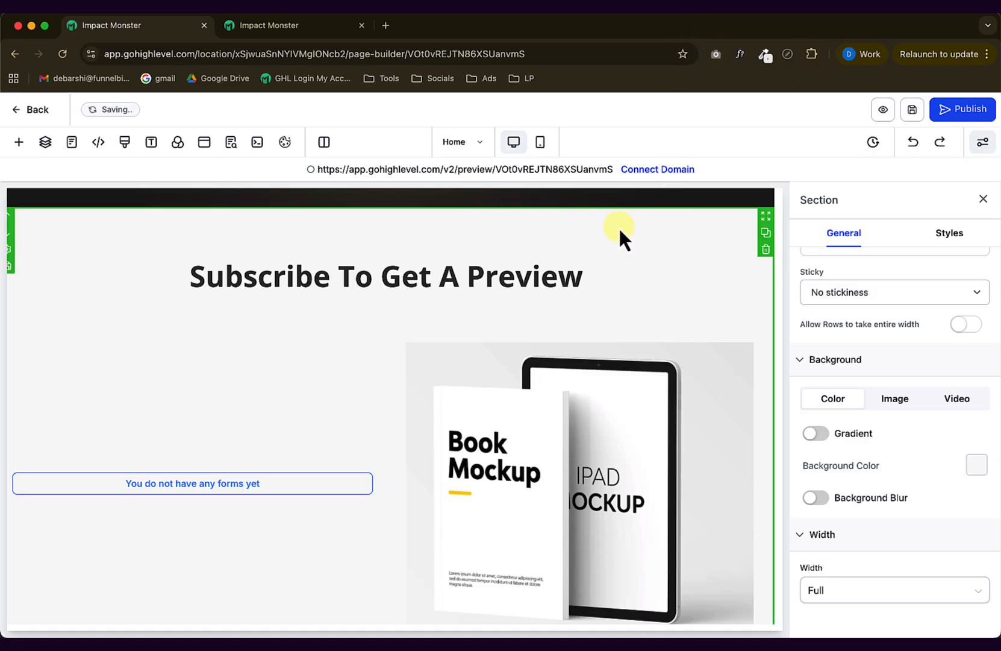
{"action": "left_click", "coordinate": [976, 465]}
{"action": "left_click", "coordinate": [770, 435]}
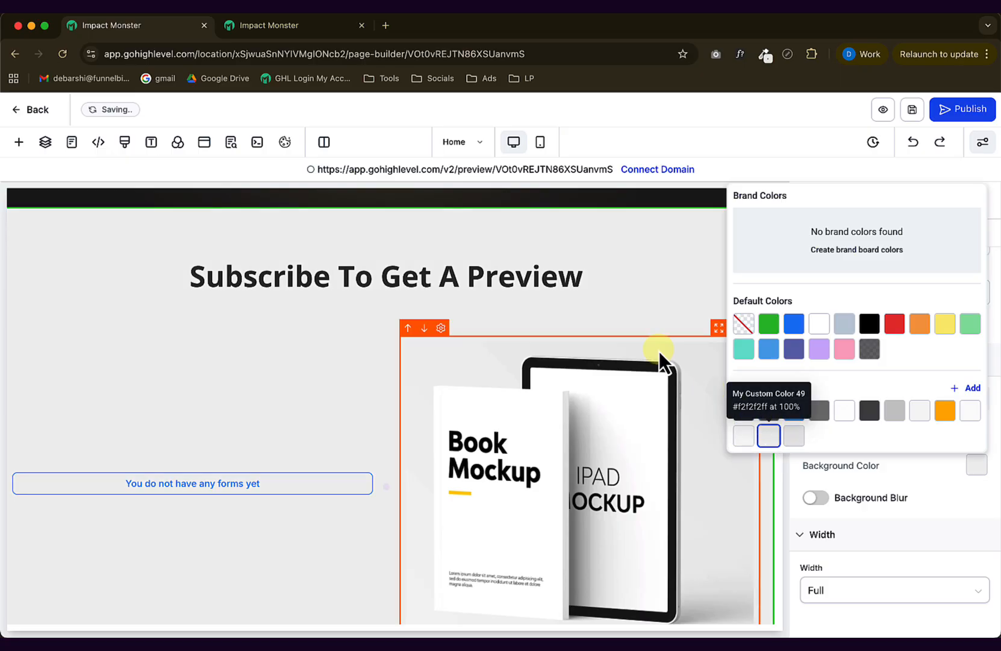
{"action": "left_click", "coordinate": [592, 220]}
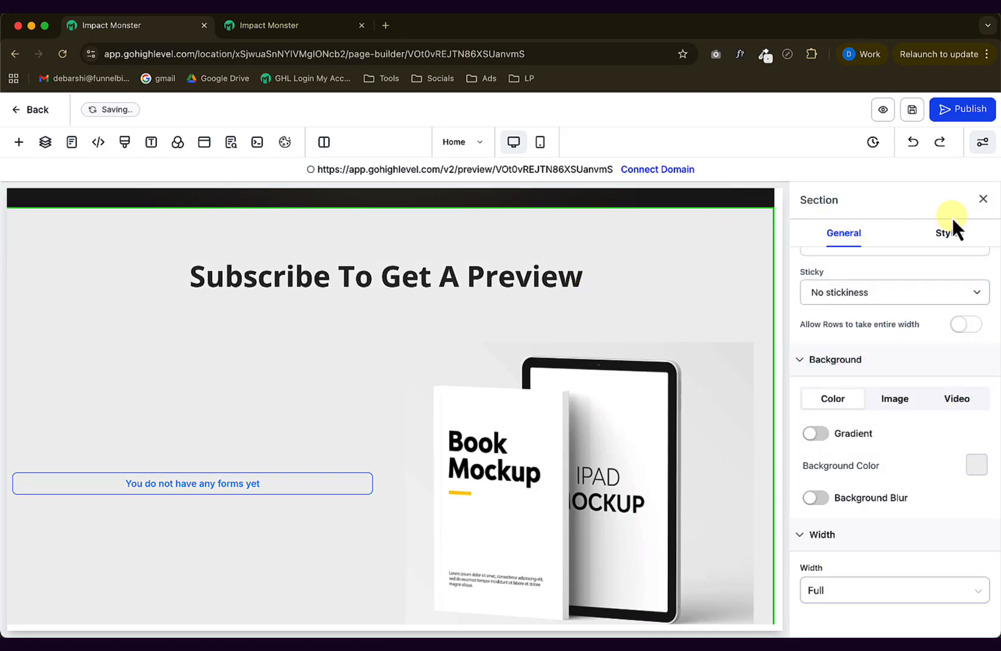
{"action": "left_click", "coordinate": [984, 203]}
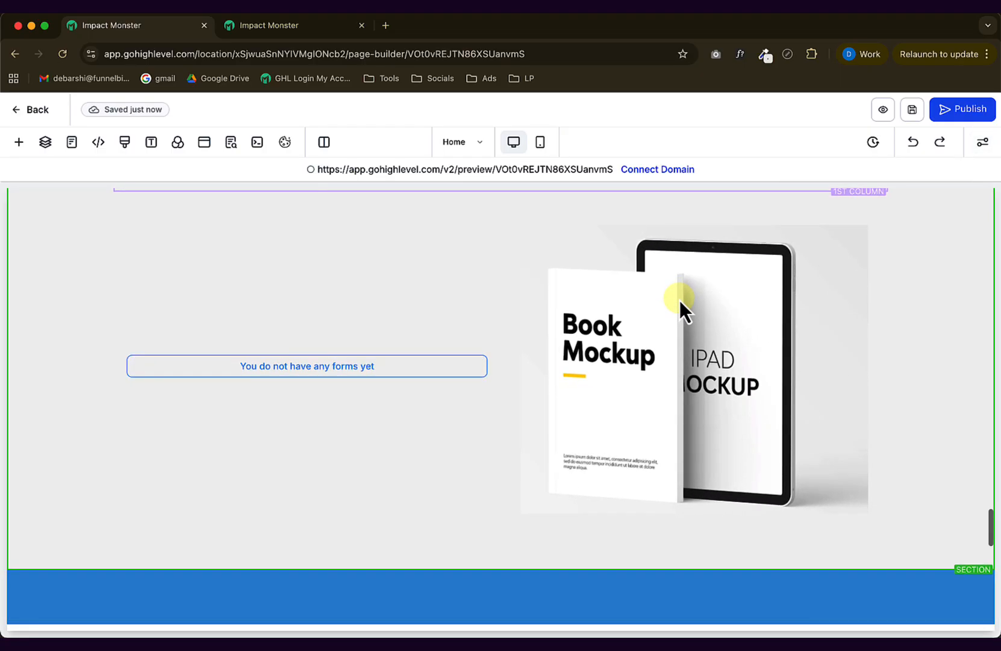
Compare the subscribe form in the Figma template with Demo Form 3 - eBook Sales in the form builder, hiding the form element list.
{"action": "left_click", "coordinate": [592, 315]}
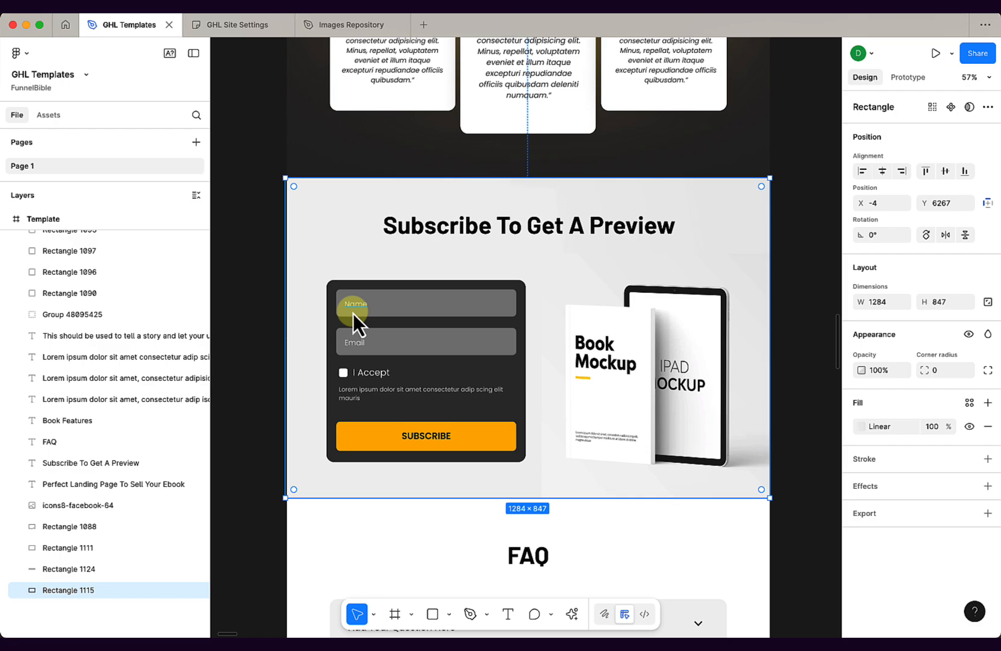
{"action": "key", "text": "super+Tab"}
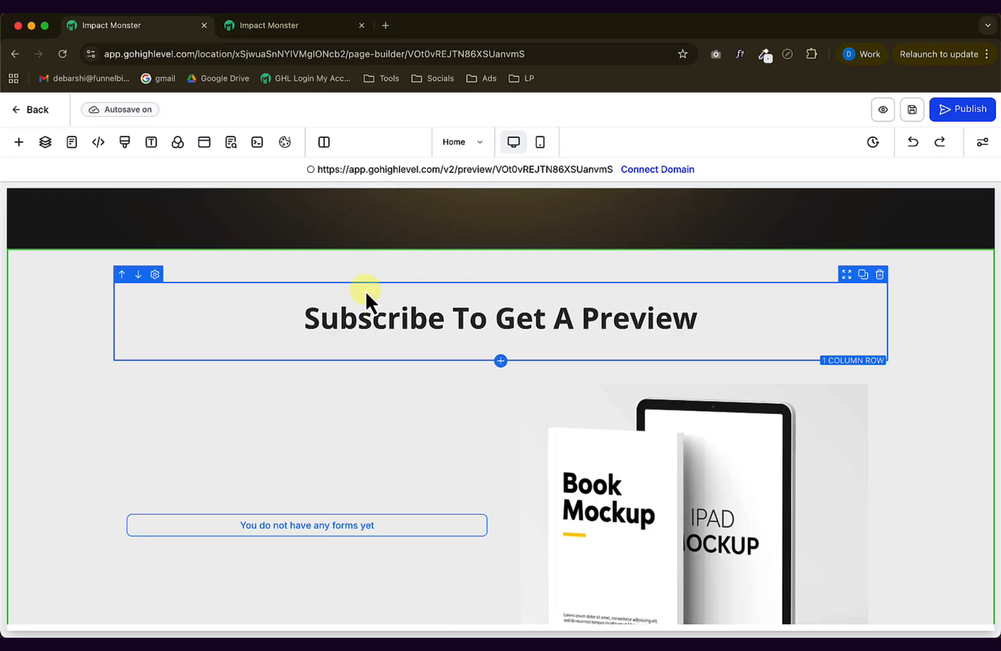
{"action": "left_click", "coordinate": [258, 29]}
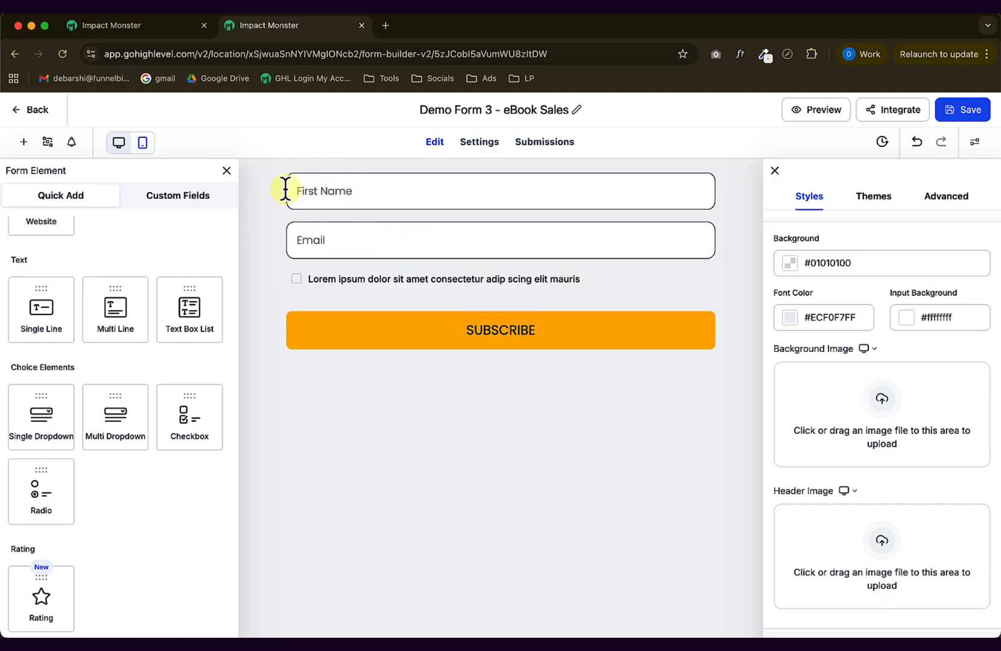
{"action": "left_click", "coordinate": [229, 173]}
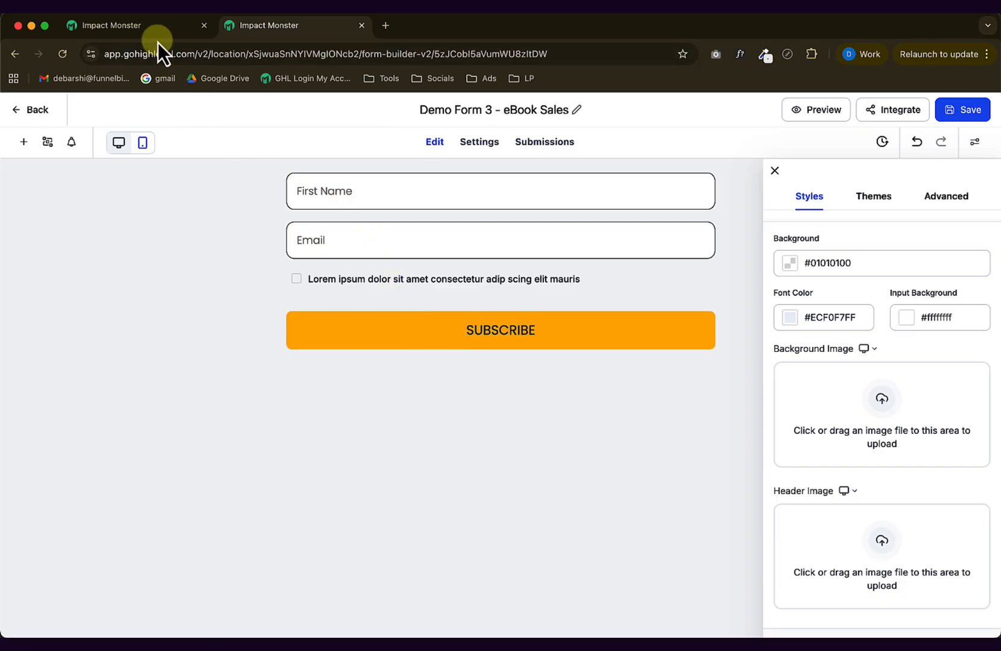
{"action": "key", "text": "super+Tab"}
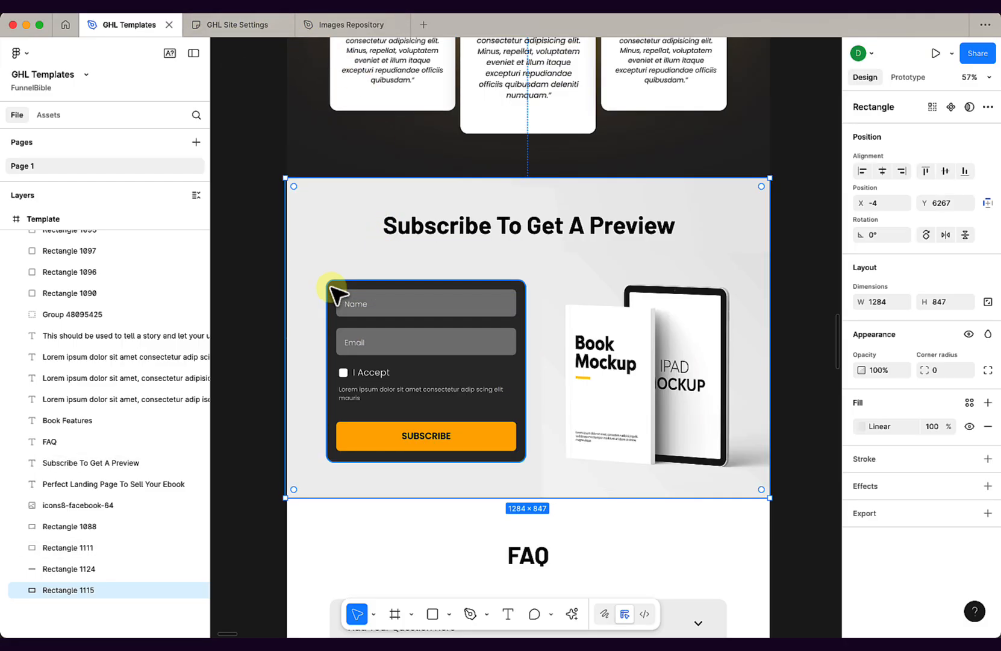
{"action": "key", "text": "super+Tab"}
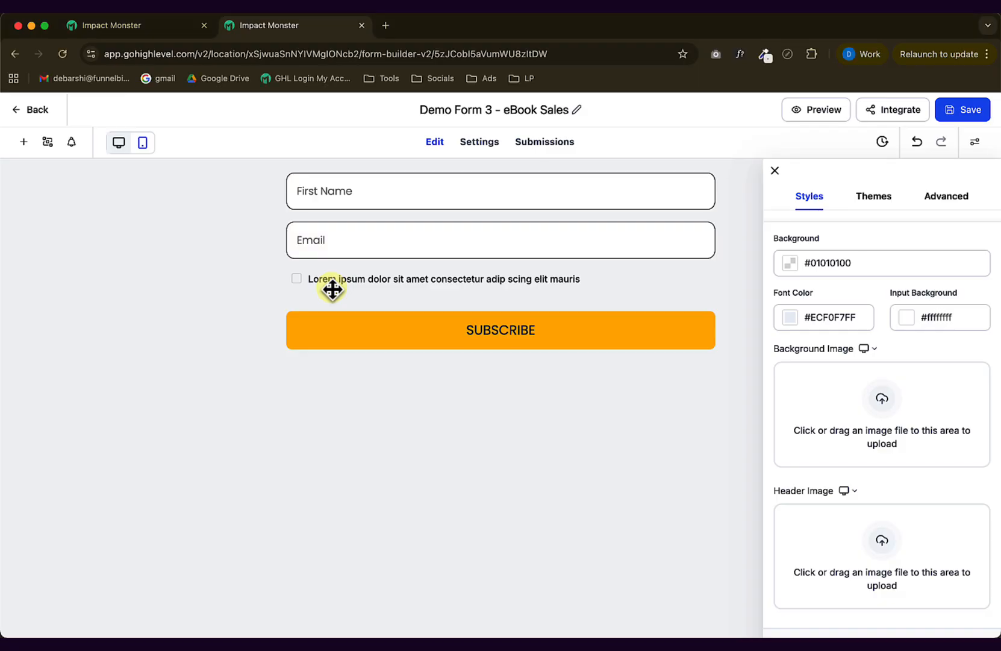
In the page builder, add a one-column row to the subscribe section's left column and move the form element into that row.
{"action": "left_click", "coordinate": [175, 27]}
{"action": "left_click", "coordinate": [287, 488]}
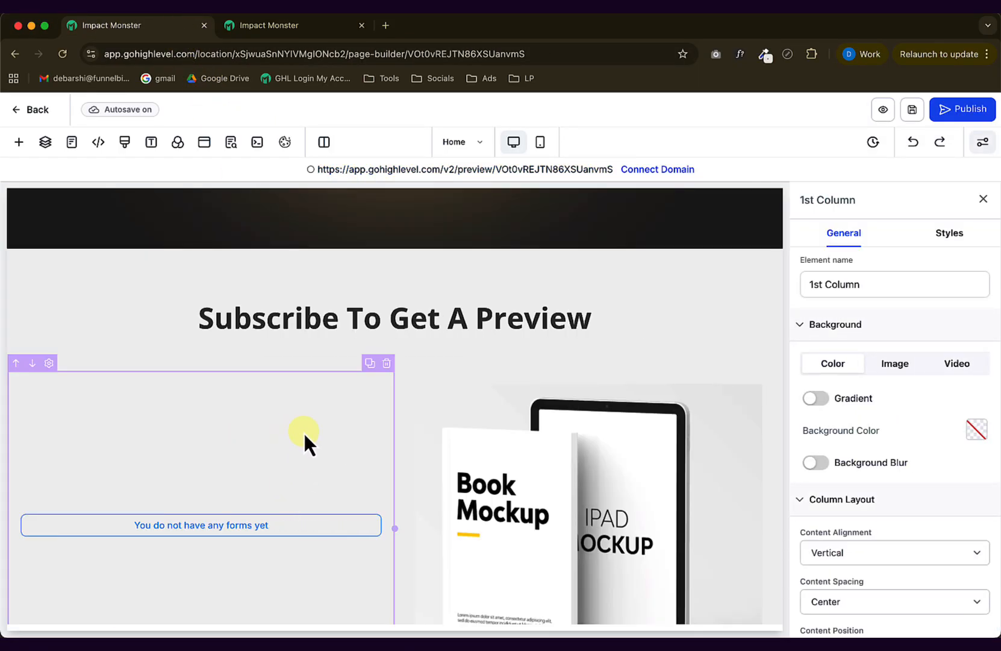
{"action": "left_click", "coordinate": [19, 142]}
{"action": "left_click", "coordinate": [30, 258]}
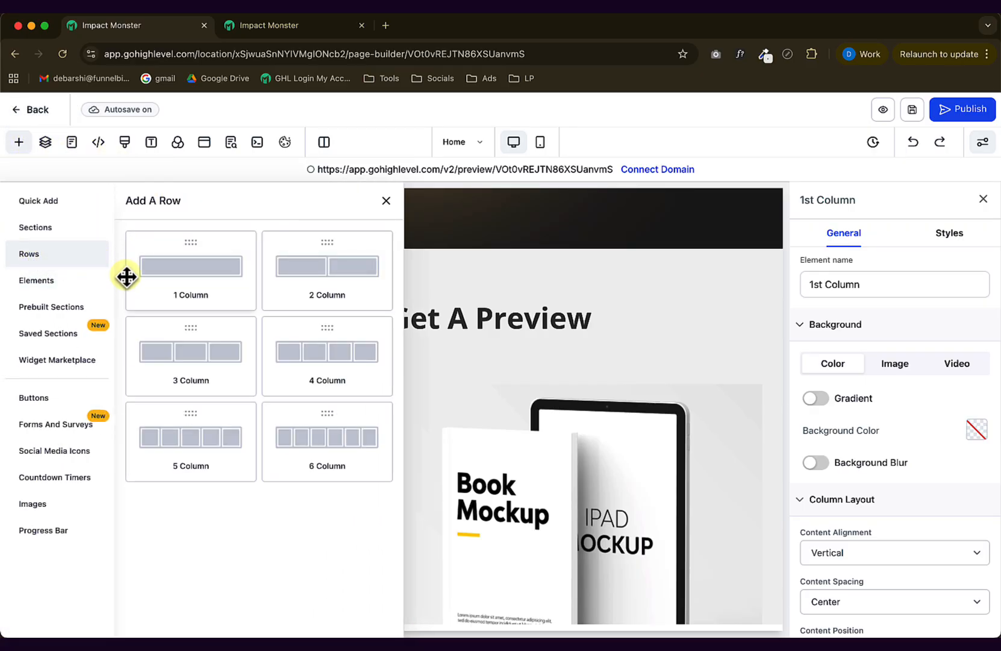
{"action": "left_click_drag", "start_coordinate": [156, 272], "coordinate": [211, 401]}
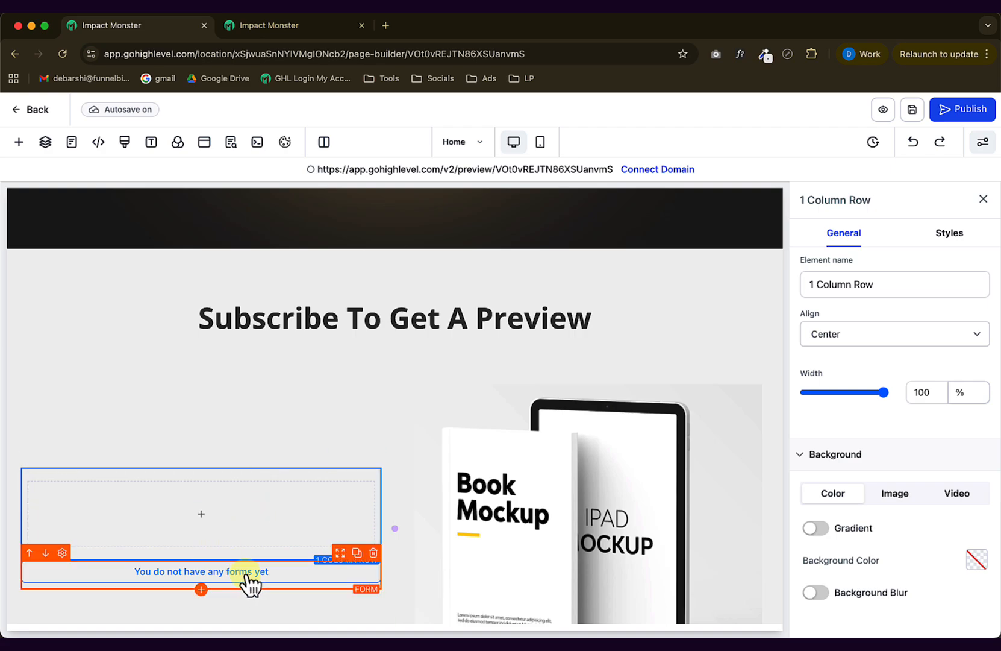
{"action": "left_click", "coordinate": [251, 584]}
{"action": "left_click_drag", "start_coordinate": [339, 554], "coordinate": [323, 508]}
{"action": "left_click", "coordinate": [138, 505]}
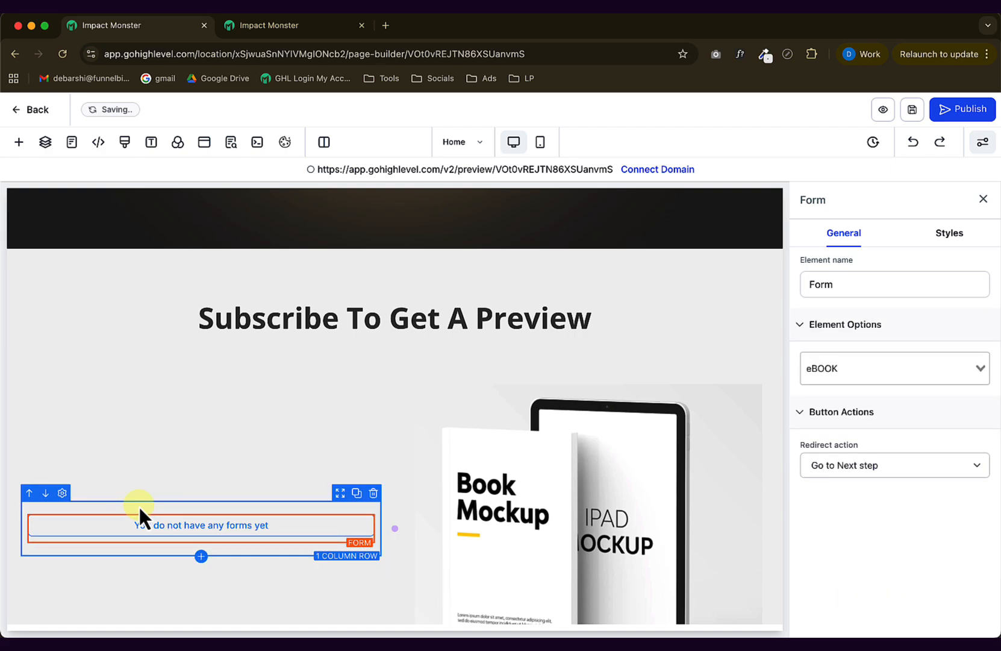
Open the top padding setting of the subscribe section's left column, dismissing the page error message.
{"action": "left_click", "coordinate": [216, 413]}
{"action": "left_click", "coordinate": [215, 503]}
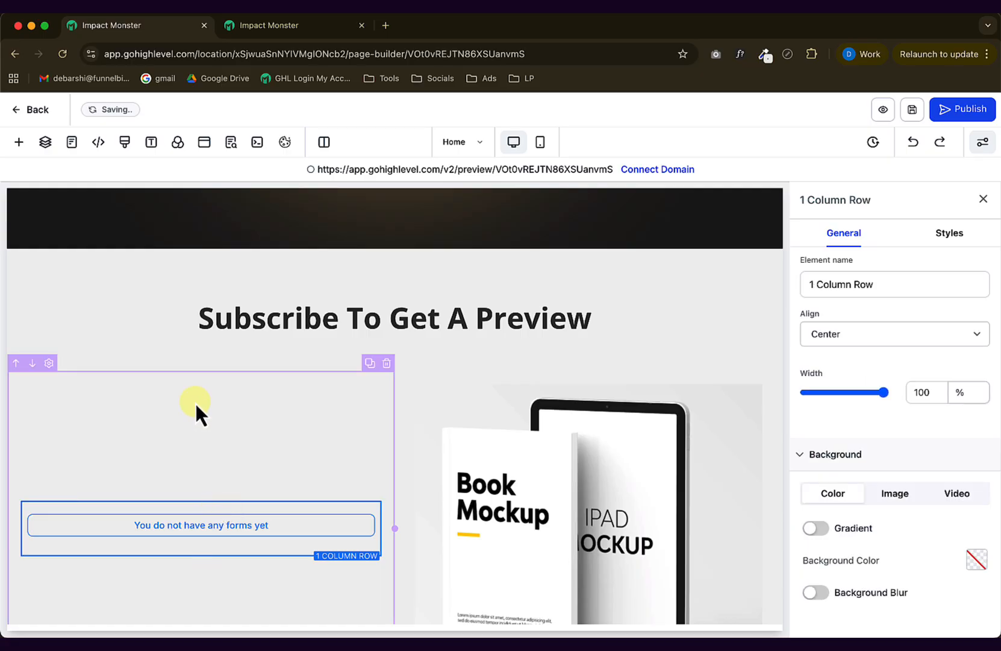
{"action": "left_click", "coordinate": [194, 402]}
{"action": "left_click", "coordinate": [954, 236]}
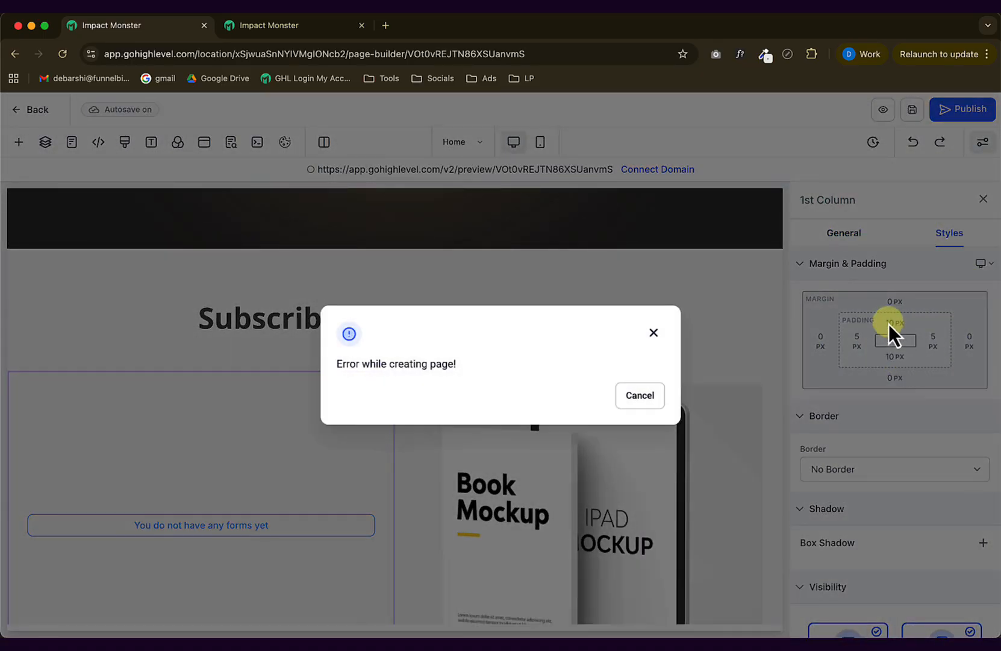
{"action": "left_click", "coordinate": [640, 399]}
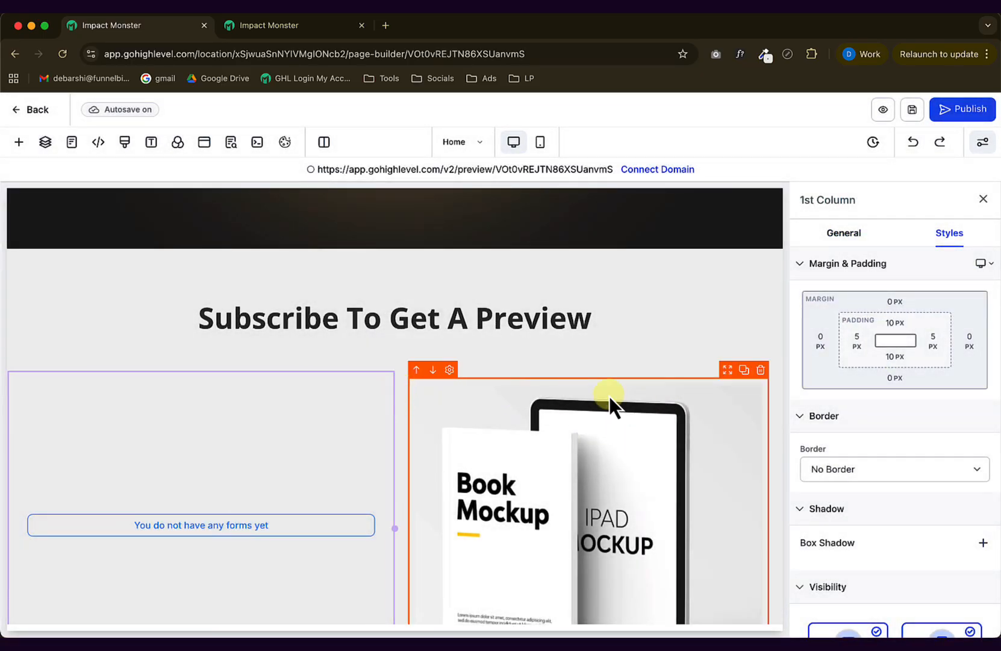
{"action": "left_click", "coordinate": [894, 322]}
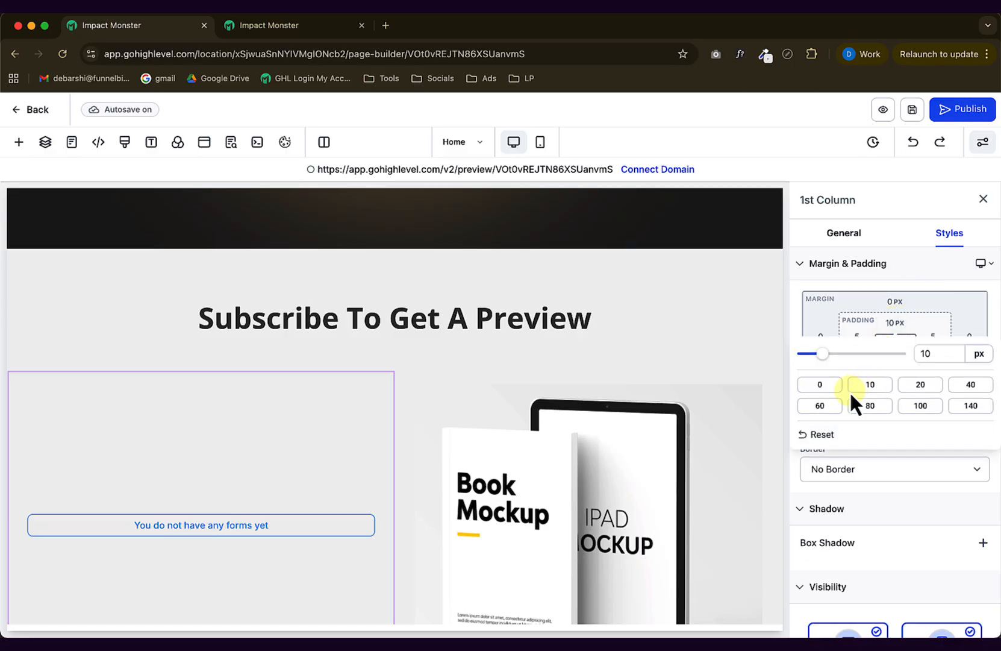
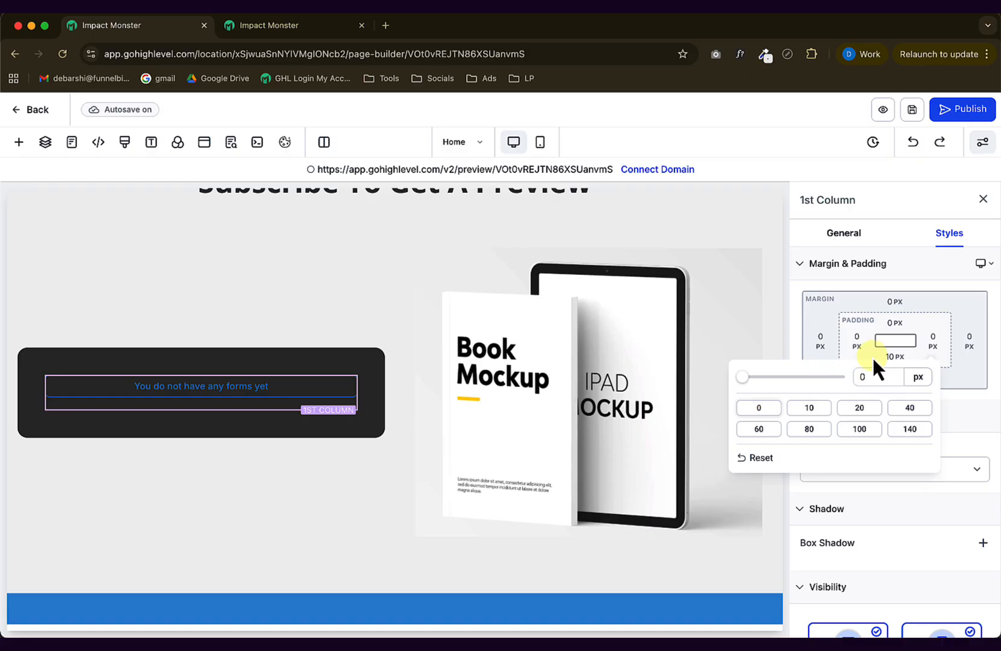
Set the bottom padding of the column inside the dark form box to 0 px and select the form element.
{"action": "left_click", "coordinate": [892, 357]}
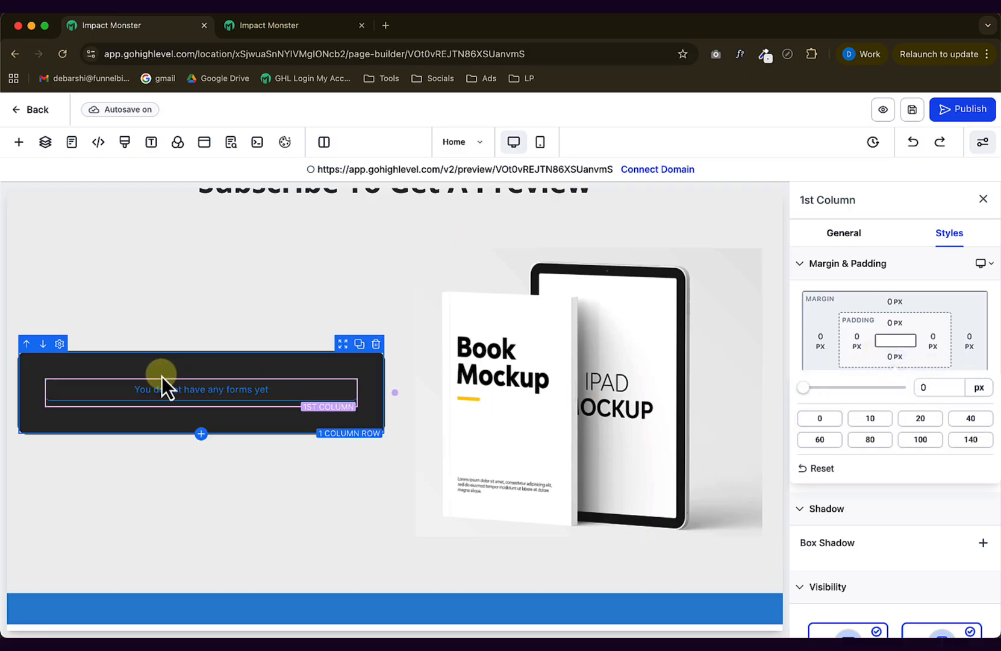
{"action": "left_click", "coordinate": [194, 389]}
Save Demo Form 3 - eBook Sales in the form builder and return to the page builder.
{"action": "left_click", "coordinate": [287, 24]}
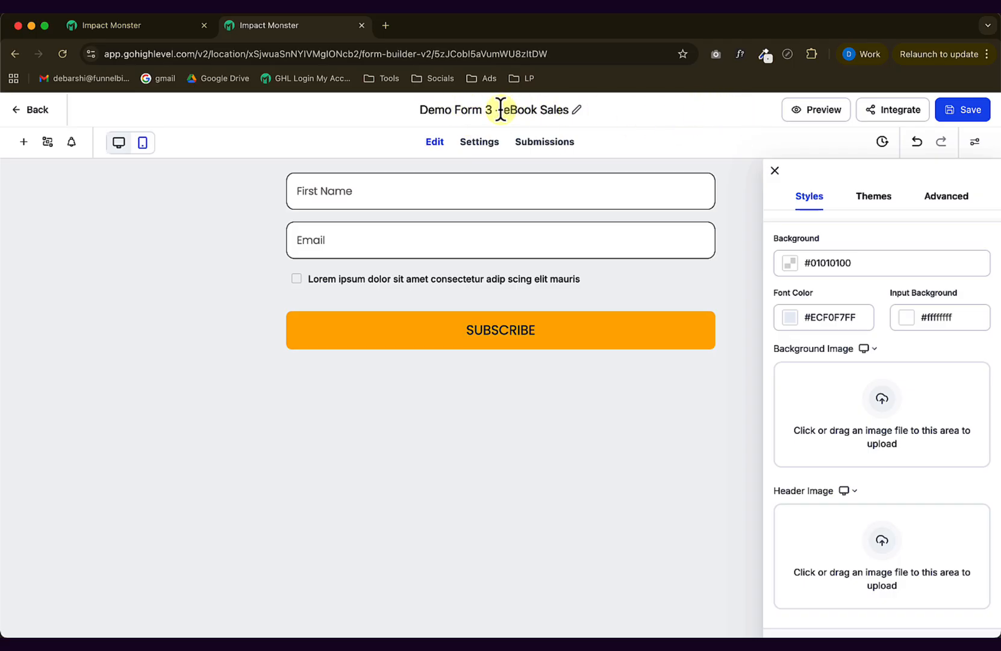
{"action": "left_click", "coordinate": [968, 111]}
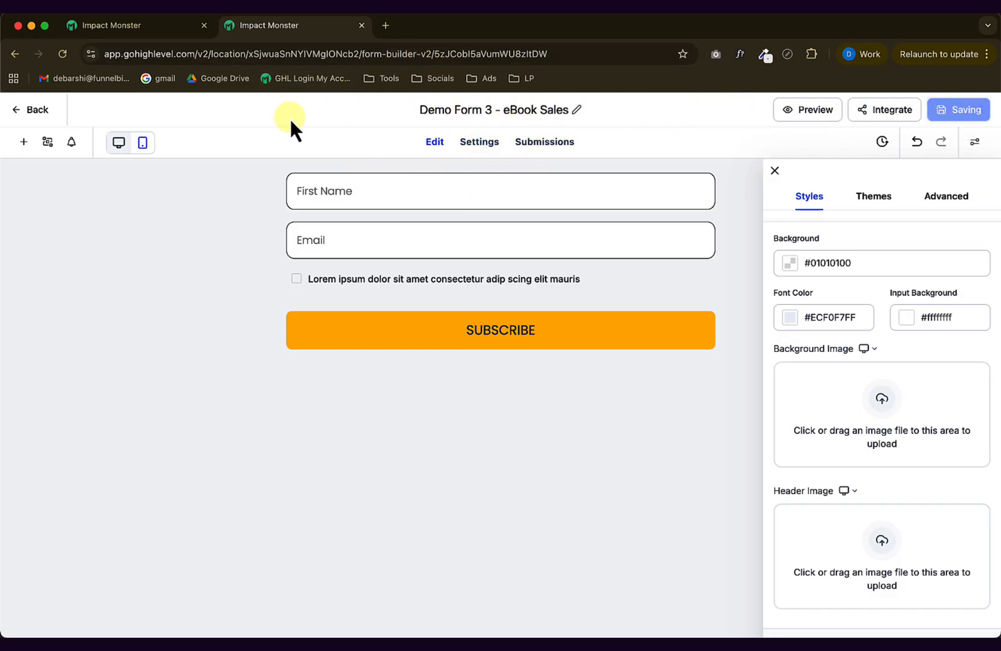
{"action": "left_click", "coordinate": [151, 29]}
Delete the empty form element from the dark box and insert a new form element using Demo Form 3 - eBook Sales.
{"action": "left_click", "coordinate": [224, 401]}
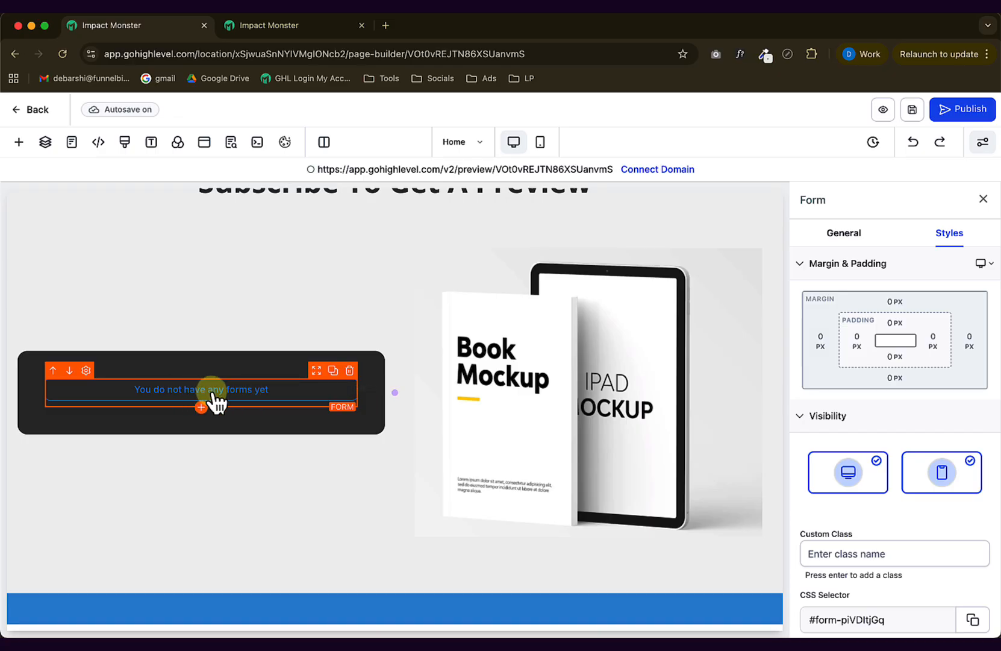
{"action": "left_click", "coordinate": [349, 370]}
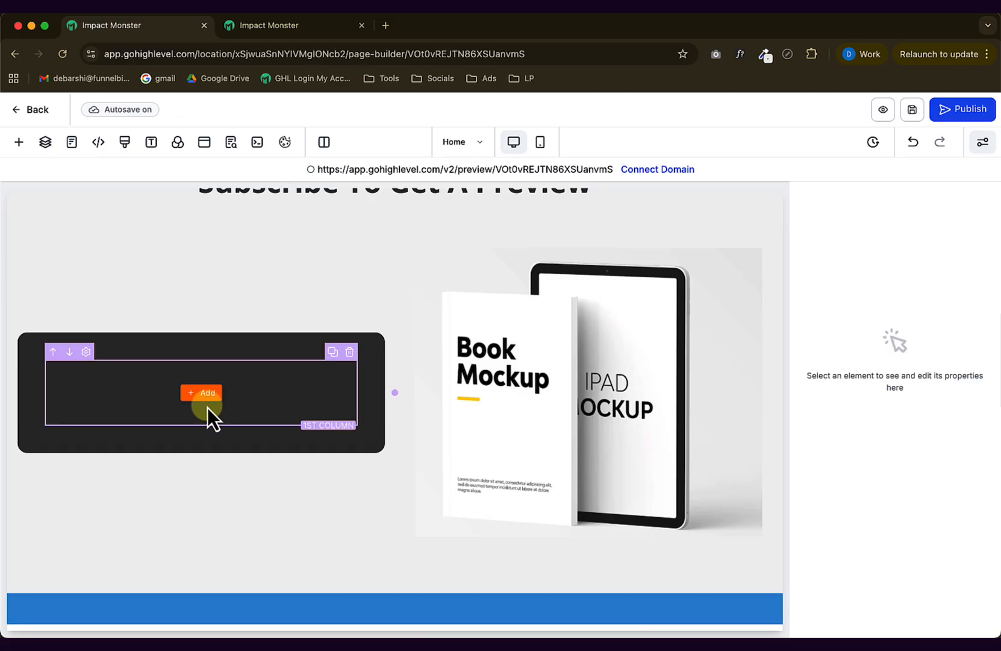
{"action": "left_click", "coordinate": [202, 393]}
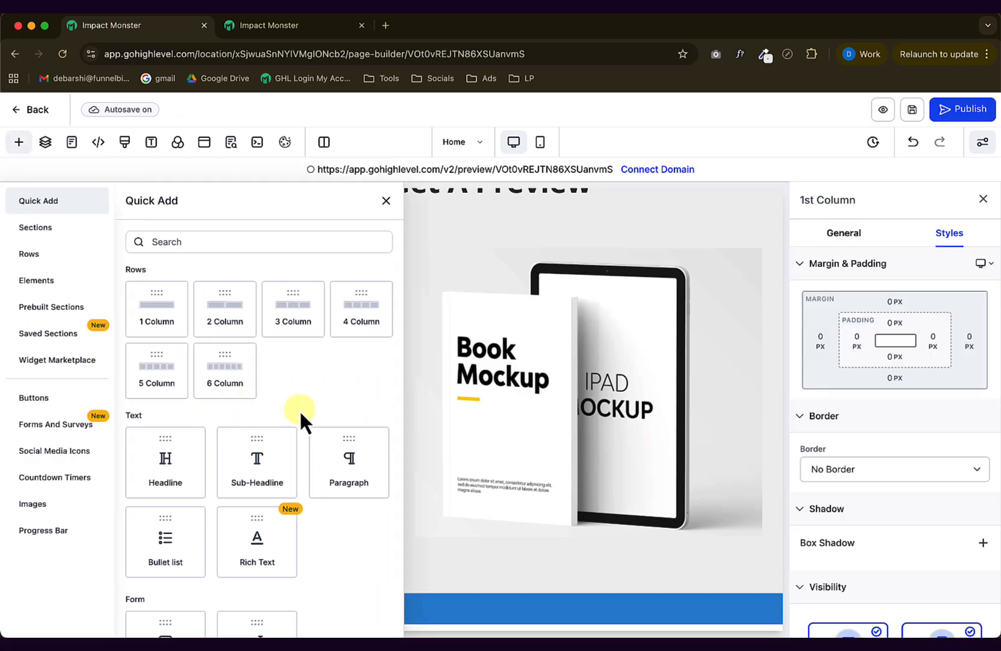
{"action": "left_click", "coordinate": [48, 280]}
{"action": "scroll", "coordinate": [325, 449], "scroll_direction": "down", "scroll_amount": 3}
{"action": "left_click_drag", "start_coordinate": [249, 420], "coordinate": [281, 396]}
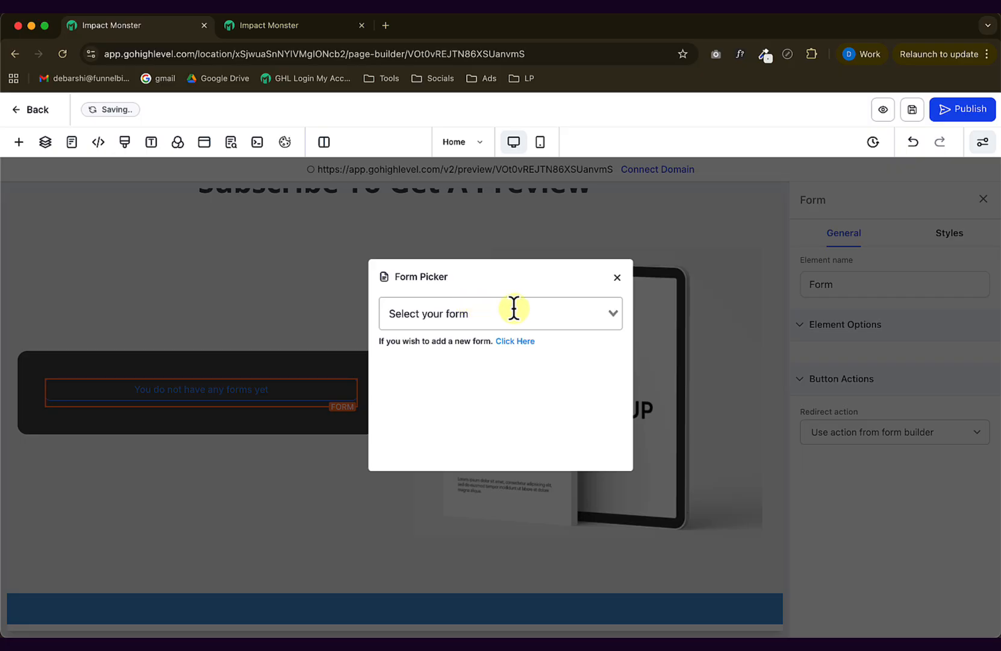
{"action": "left_click", "coordinate": [579, 303]}
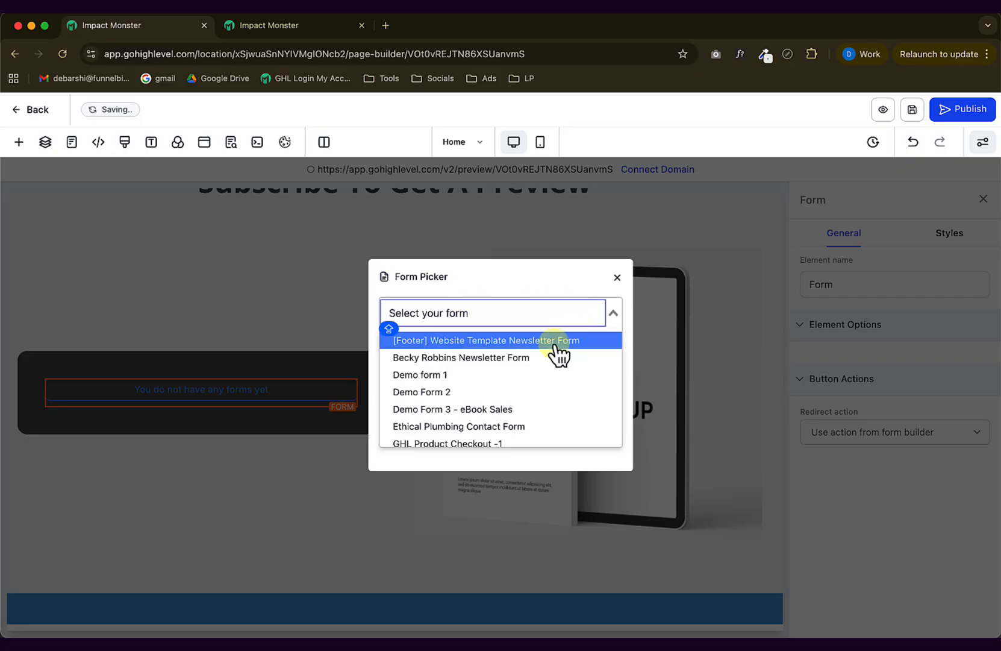
{"action": "left_click", "coordinate": [446, 410]}
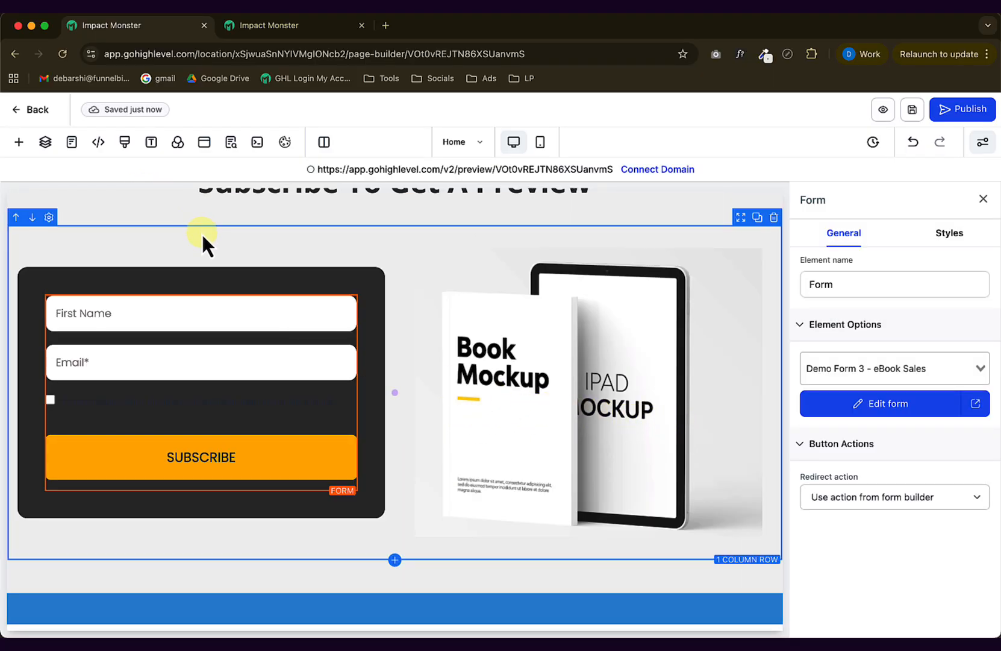
Close the row settings, inspect the consent checkbox field of Demo Form 3 in the form builder, and return to the page builder.
{"action": "left_click", "coordinate": [202, 232]}
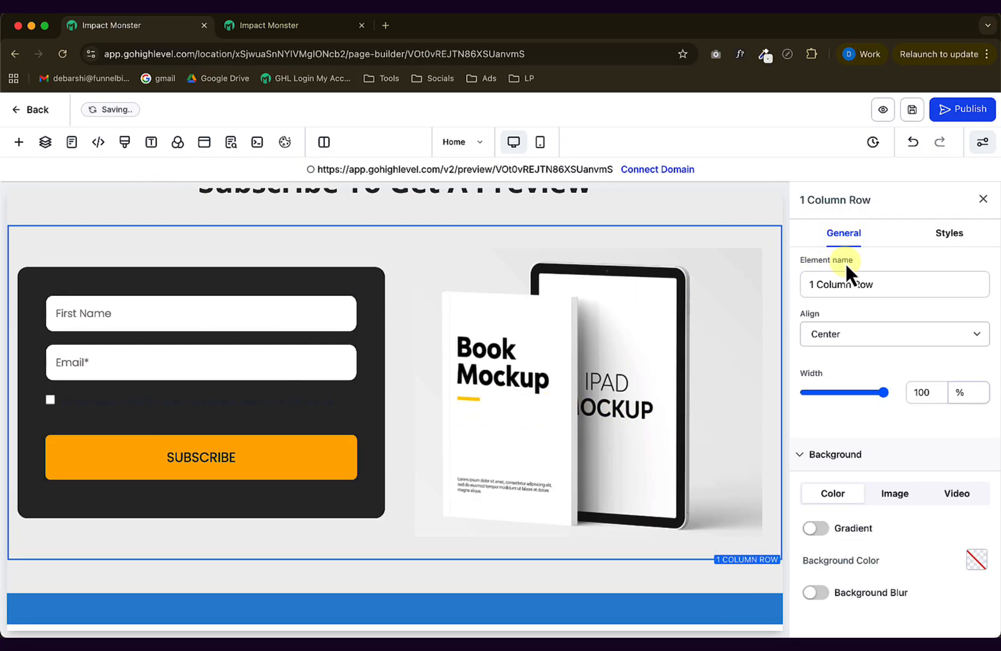
{"action": "left_click", "coordinate": [983, 200]}
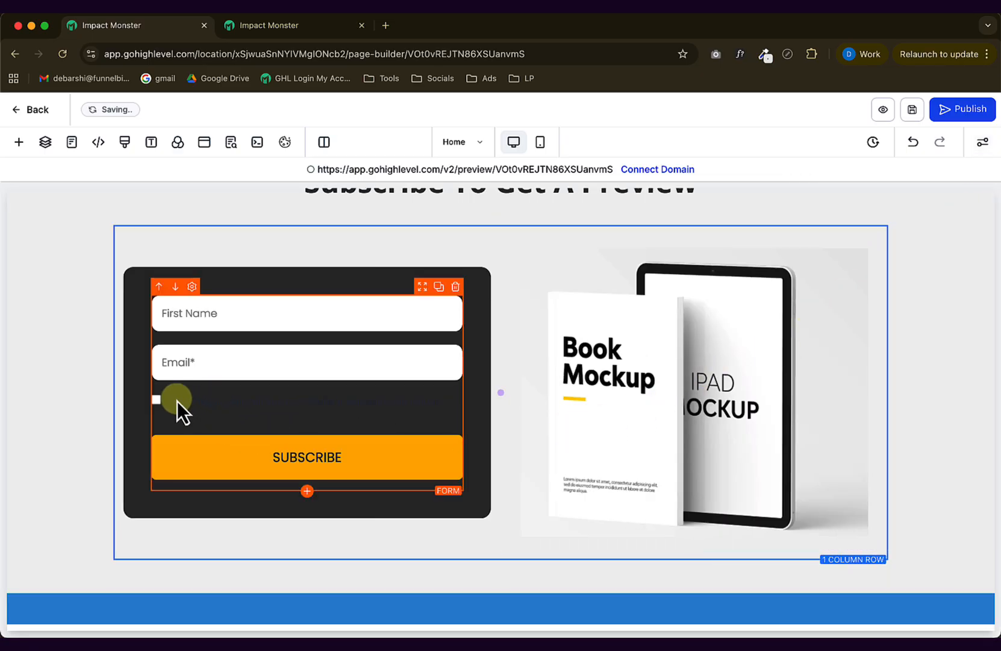
{"action": "left_click", "coordinate": [326, 28]}
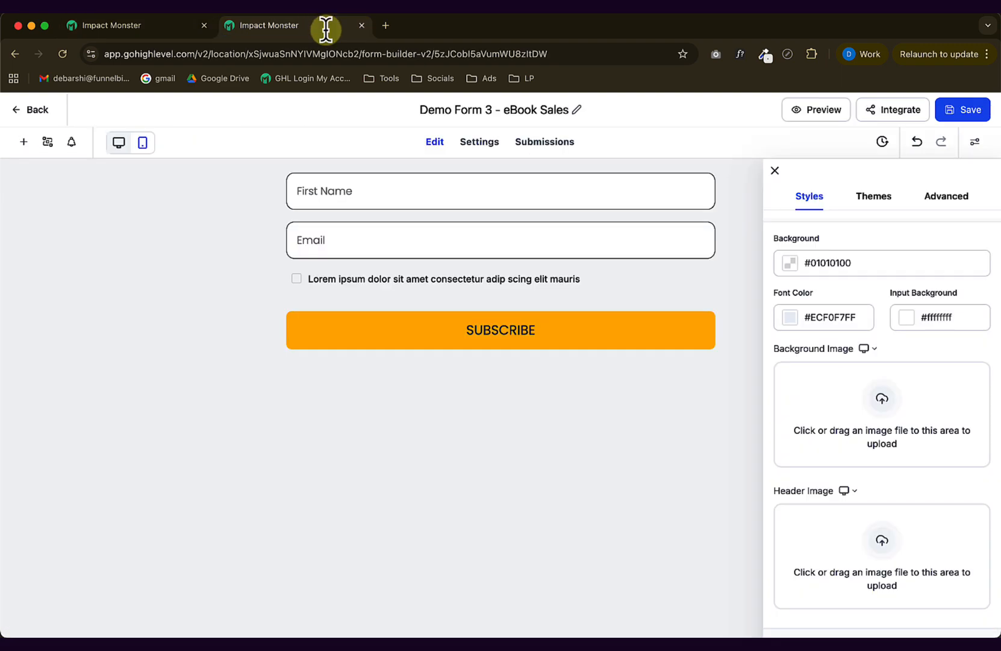
{"action": "left_click", "coordinate": [406, 275]}
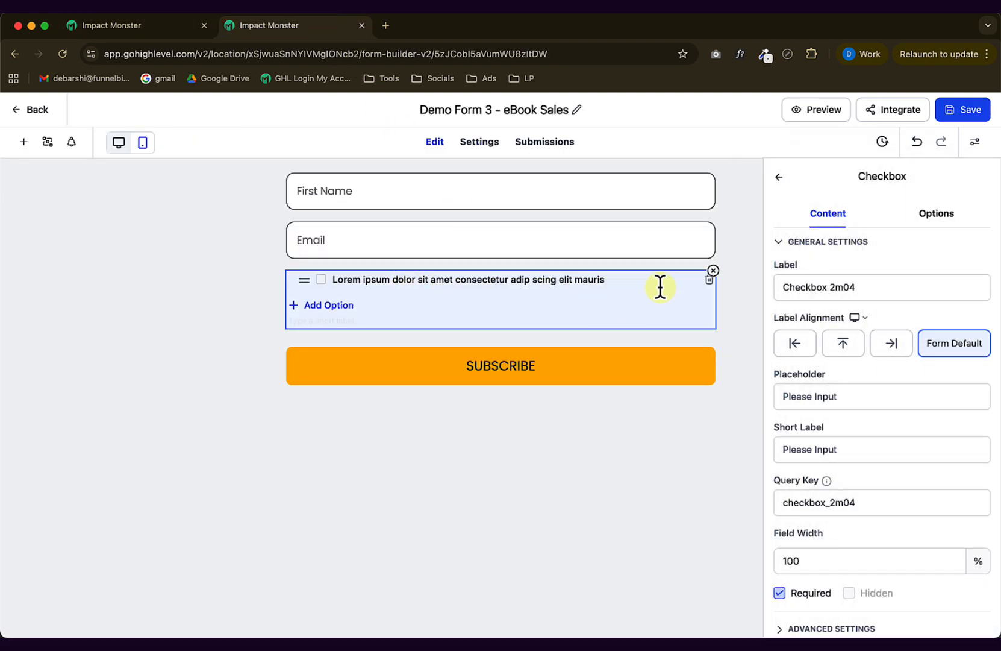
{"action": "left_click", "coordinate": [146, 30]}
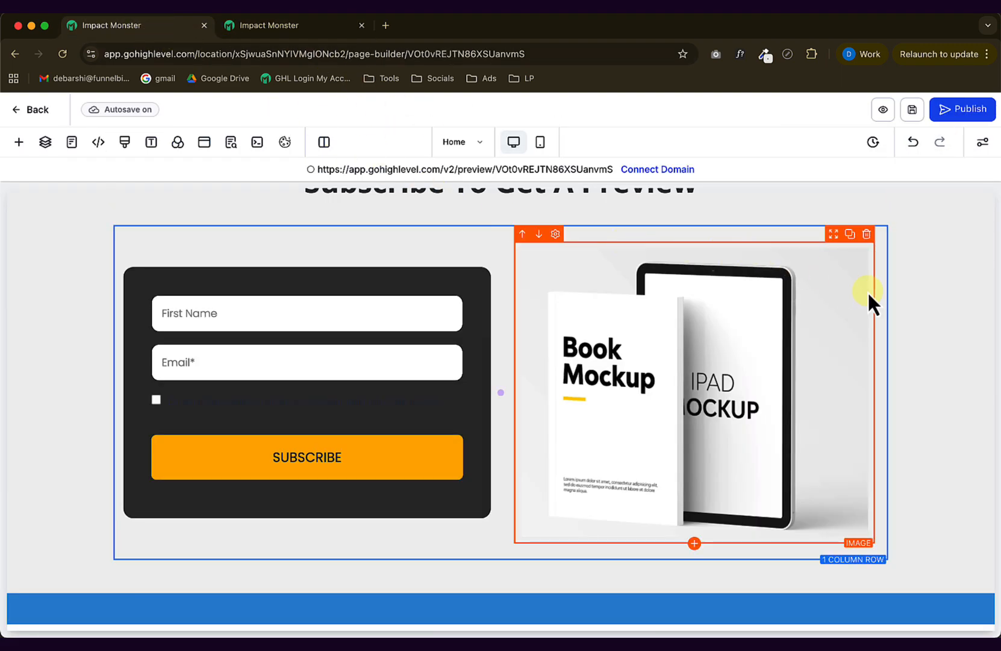
Set the subscribe section's left and right padding to 20 px.
{"action": "scroll", "coordinate": [913, 309], "scroll_direction": "up", "scroll_amount": 5}
{"action": "scroll", "coordinate": [913, 311], "scroll_direction": "down", "scroll_amount": 1}
{"action": "left_click", "coordinate": [144, 367]}
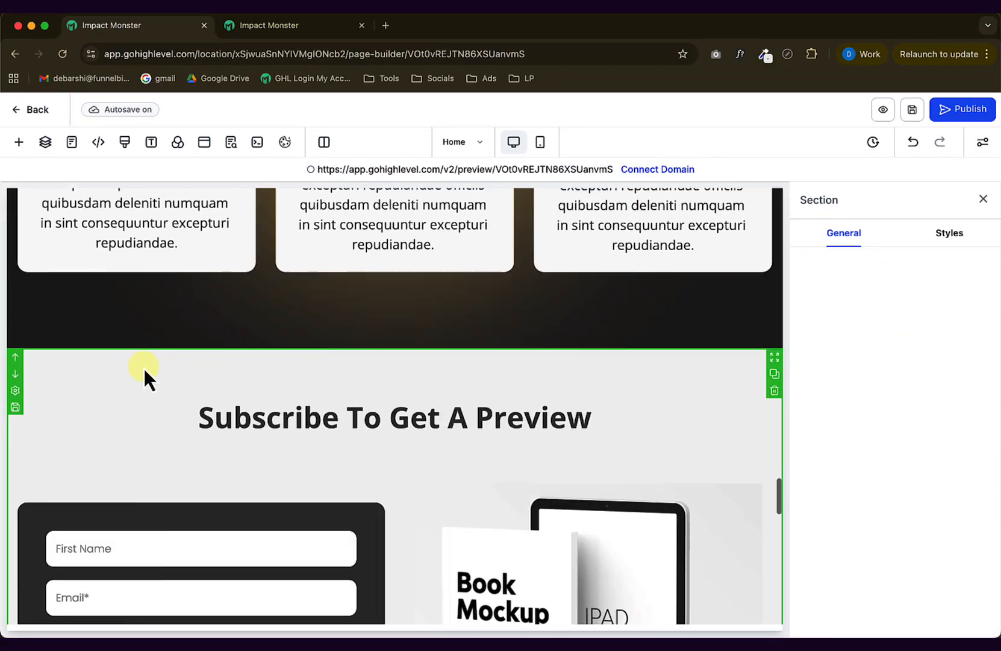
{"action": "scroll", "coordinate": [398, 371], "scroll_direction": "down", "scroll_amount": 3}
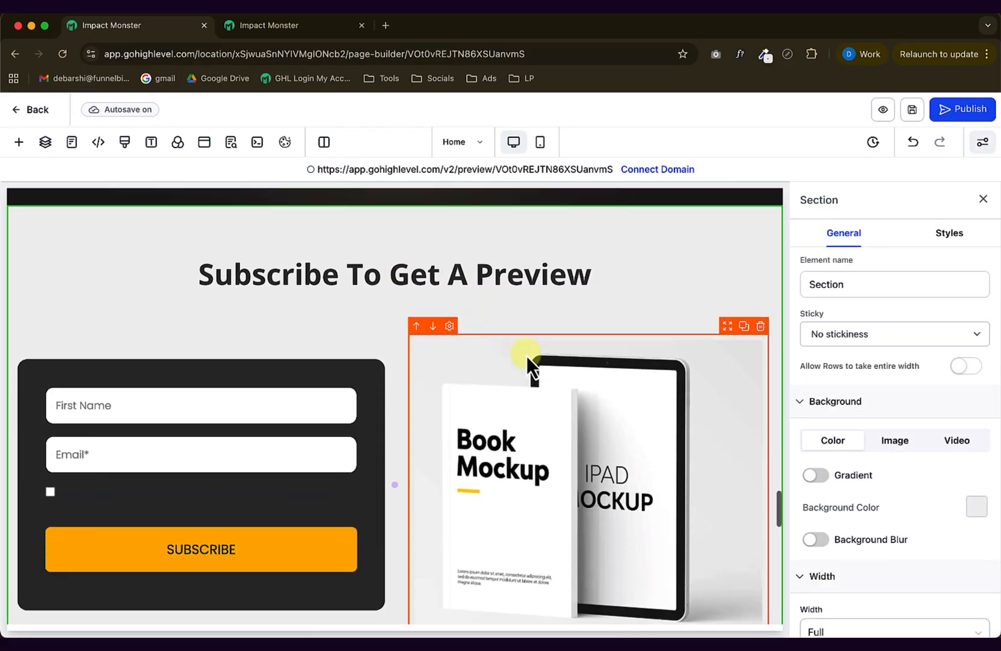
{"action": "left_click", "coordinate": [295, 246]}
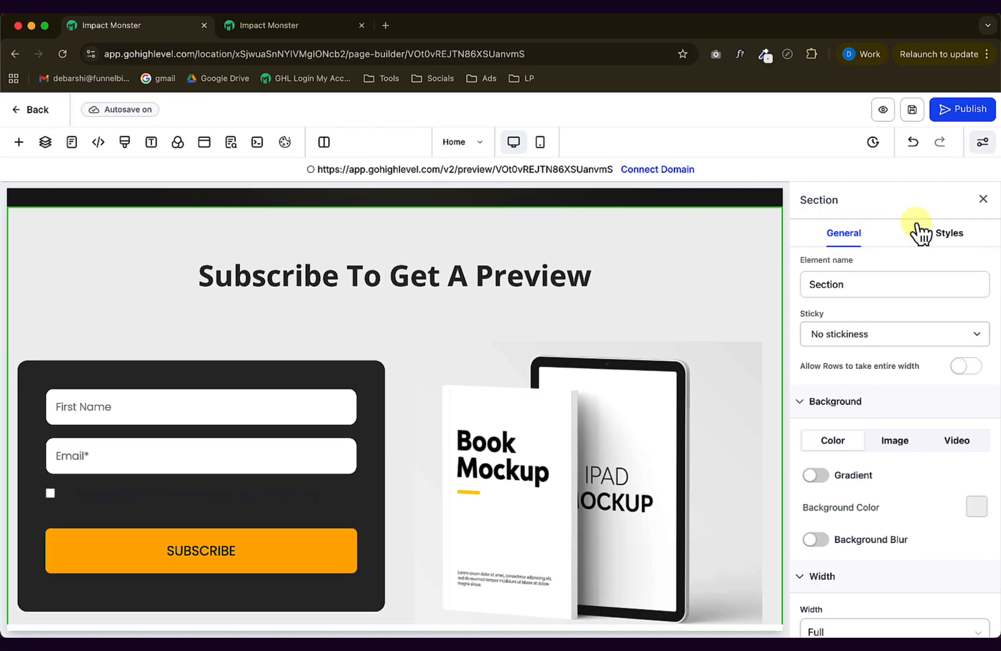
{"action": "left_click", "coordinate": [952, 238]}
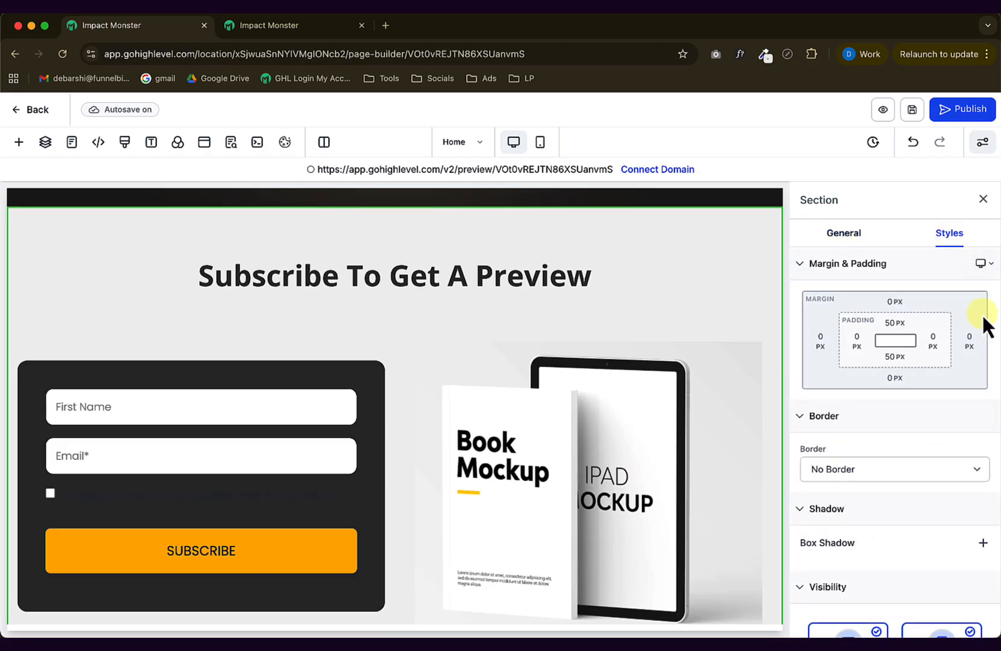
{"action": "left_click", "coordinate": [867, 336]}
{"action": "left_click", "coordinate": [879, 405]}
{"action": "left_click", "coordinate": [934, 341]}
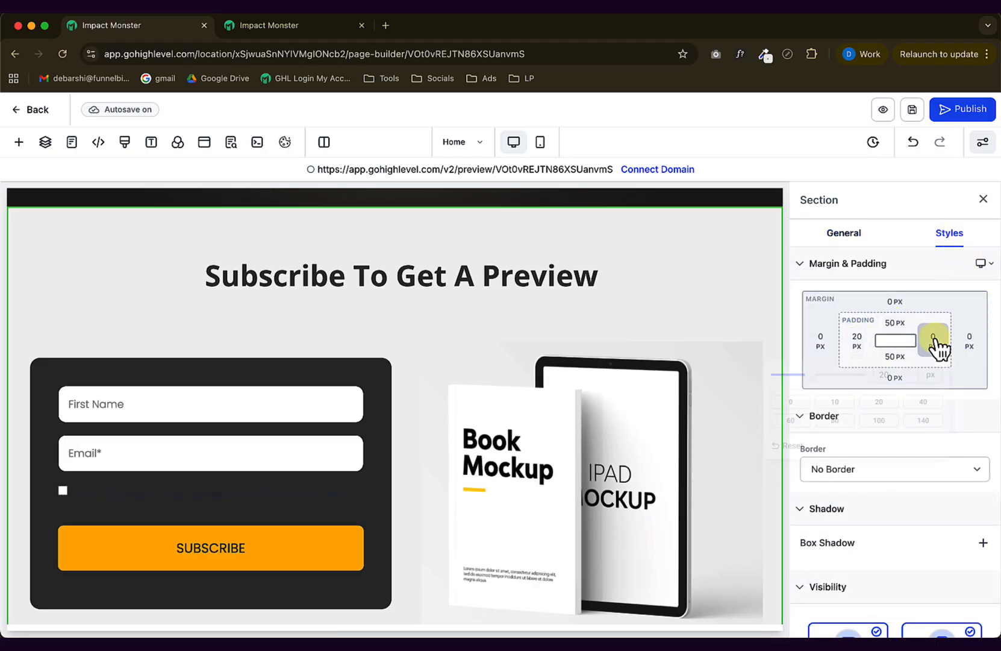
{"action": "left_click", "coordinate": [859, 407]}
Set the subscribe section's top padding to 80 px and bottom padding to 100 px, and close the section settings.
{"action": "left_click", "coordinate": [893, 323]}
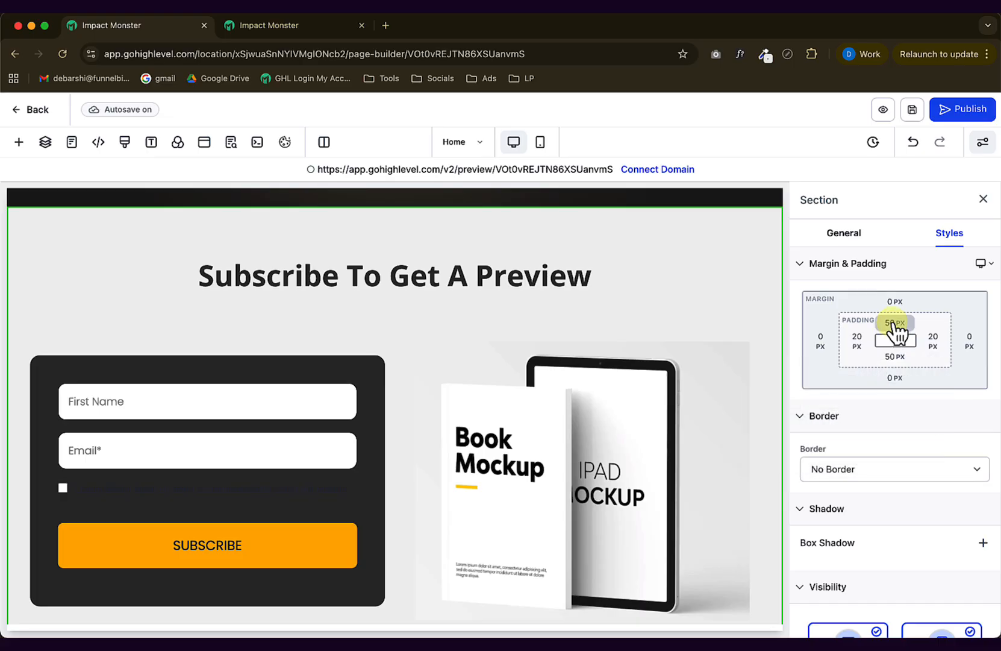
{"action": "left_click", "coordinate": [887, 404]}
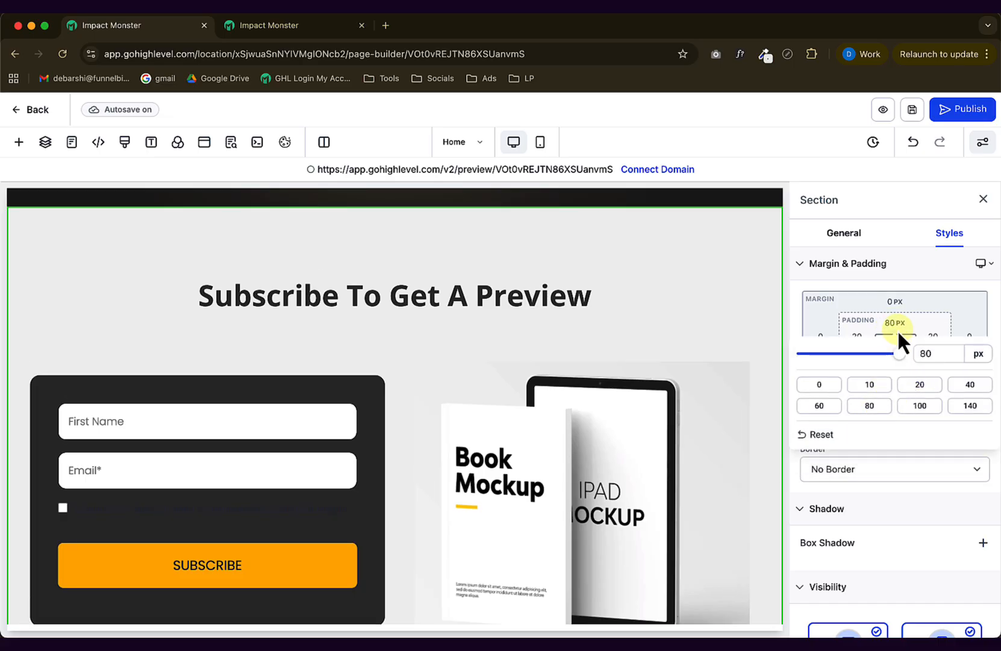
{"action": "left_click", "coordinate": [897, 329]}
{"action": "left_click", "coordinate": [895, 357]}
{"action": "left_click", "coordinate": [871, 440]}
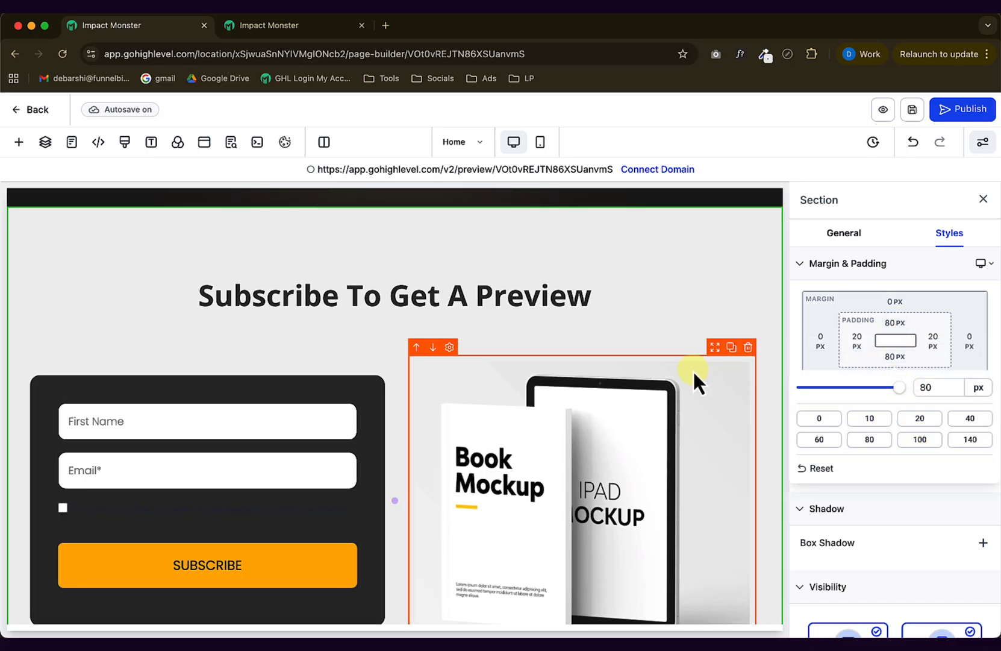
{"action": "scroll", "coordinate": [693, 369], "scroll_direction": "down", "scroll_amount": 4}
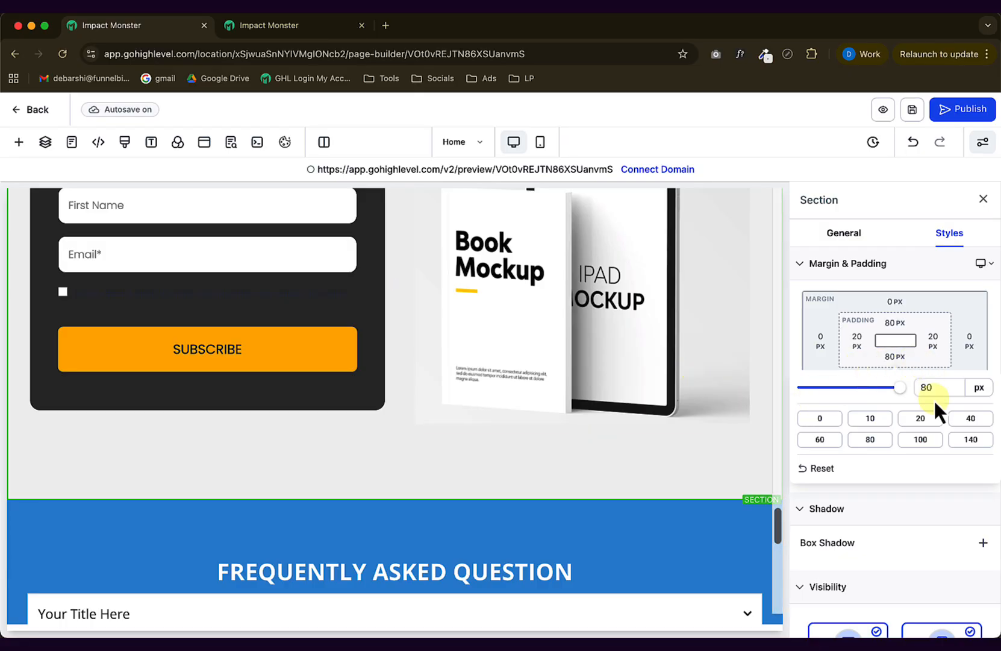
{"action": "left_click", "coordinate": [923, 439]}
{"action": "left_click", "coordinate": [983, 200]}
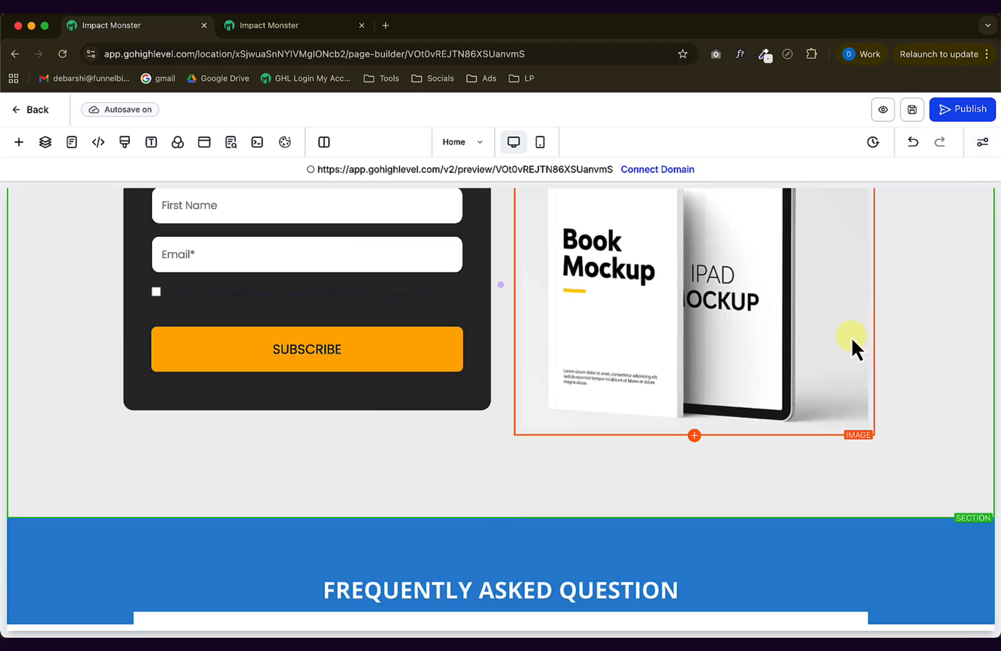
Review the finished subscribe section and switch to Figma to compare it with the template.
{"action": "scroll", "coordinate": [850, 350], "scroll_direction": "up", "scroll_amount": 4}
{"action": "scroll", "coordinate": [850, 348], "scroll_direction": "down", "scroll_amount": 1}
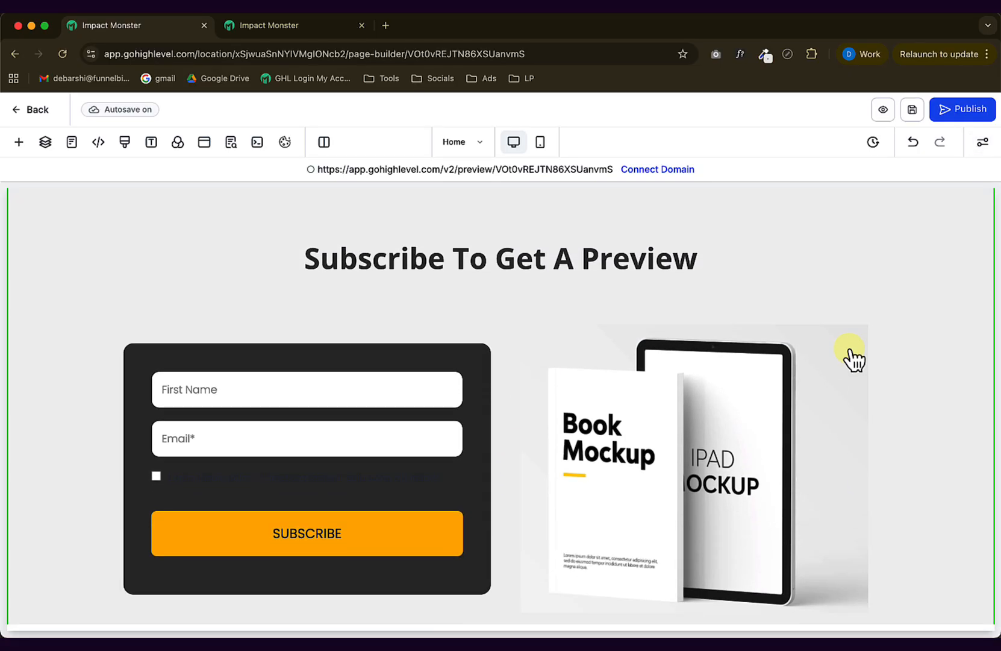
{"action": "key", "text": "super+Tab"}
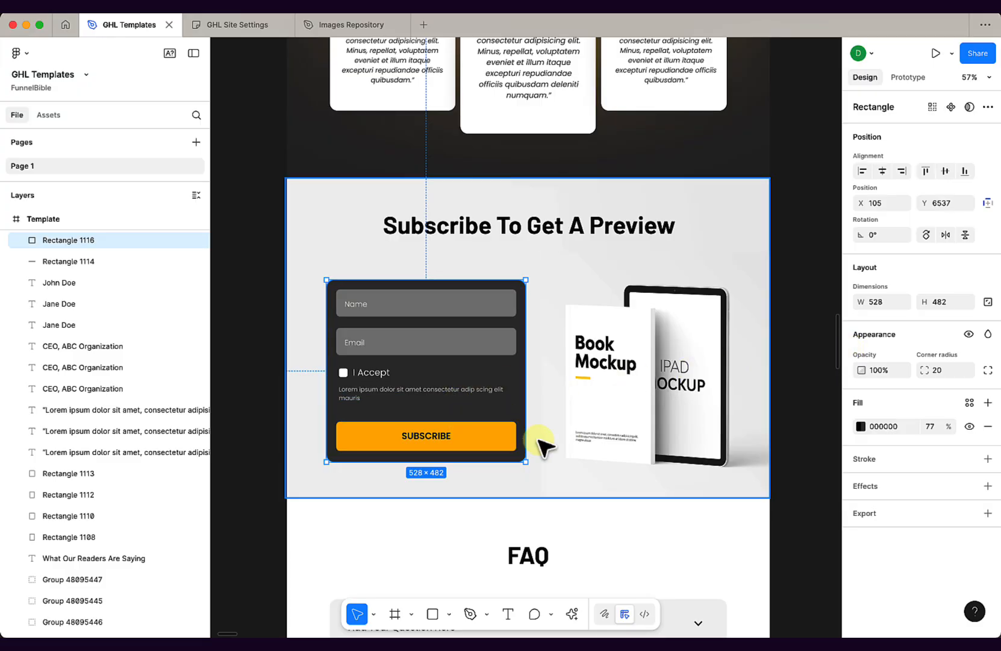
Compare the page's existing FAQ section with the FAQ design in Figma and close the row settings in the page builder.
{"action": "key", "text": "super+Tab"}
{"action": "scroll", "coordinate": [753, 365], "scroll_direction": "up", "scroll_amount": 2}
{"action": "scroll", "coordinate": [752, 365], "scroll_direction": "down", "scroll_amount": 2}
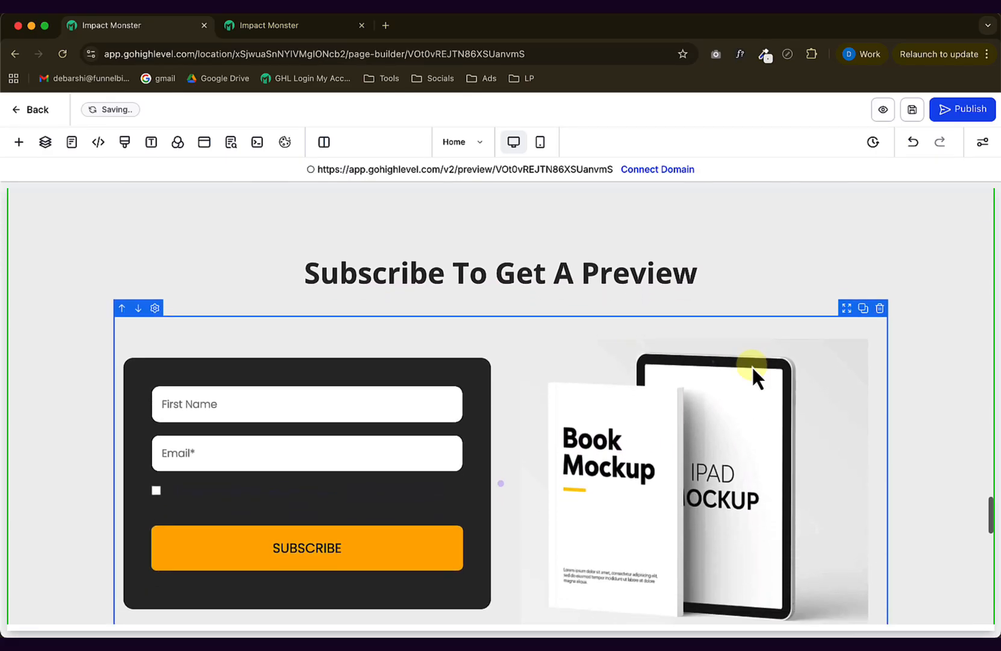
{"action": "scroll", "coordinate": [752, 365], "scroll_direction": "down", "scroll_amount": 8}
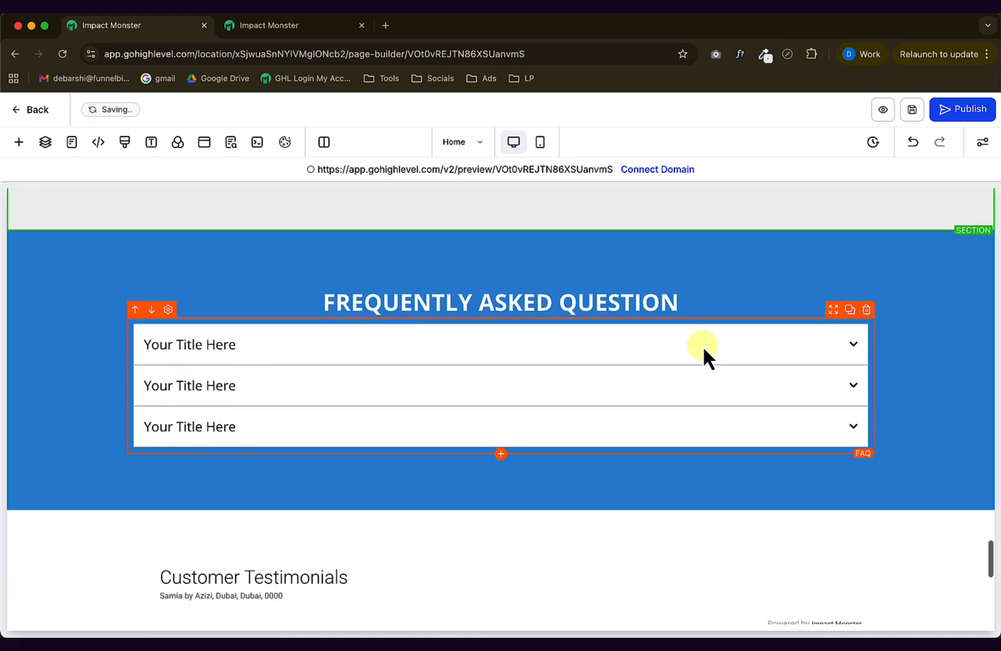
{"action": "key", "text": "super+Tab"}
{"action": "scroll", "coordinate": [570, 458], "scroll_direction": "down", "scroll_amount": 5}
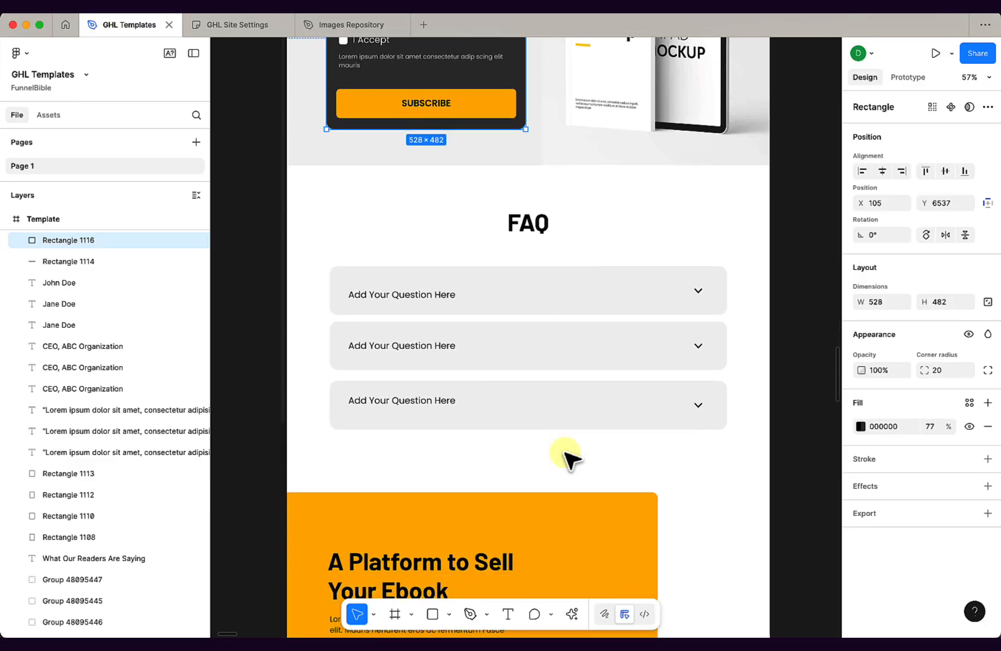
{"action": "scroll", "coordinate": [570, 458], "scroll_direction": "up", "scroll_amount": 2}
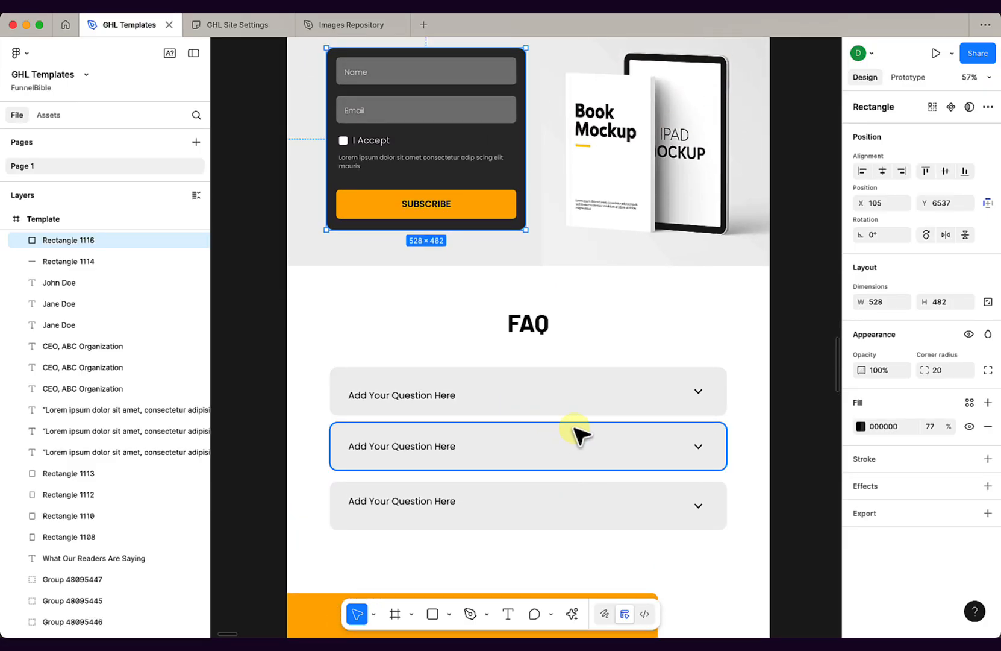
{"action": "key", "text": "super+Tab"}
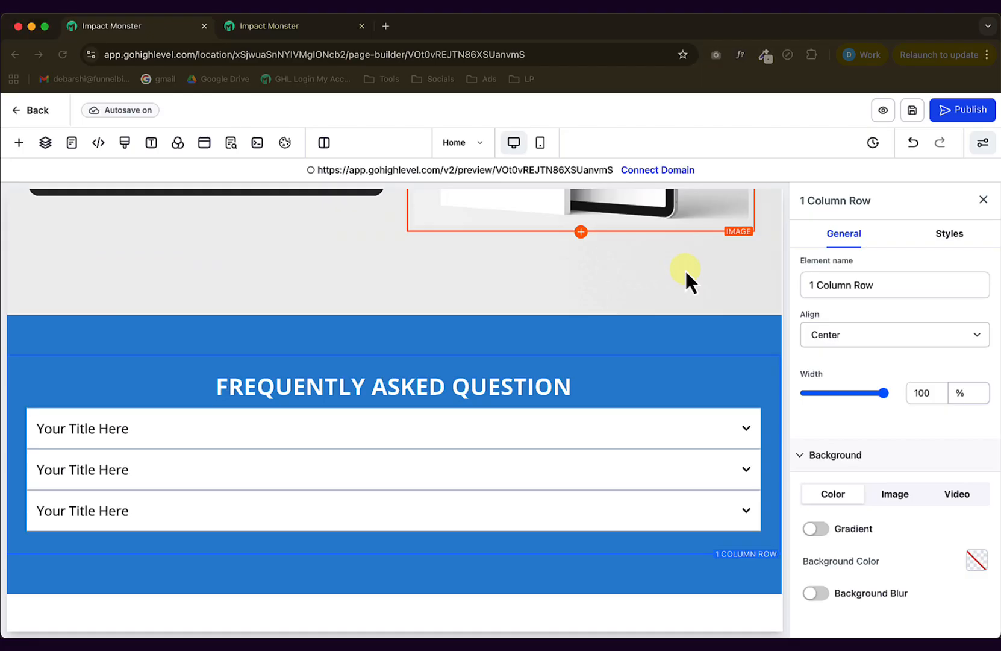
{"action": "left_click", "coordinate": [686, 268]}
{"action": "left_click", "coordinate": [984, 200]}
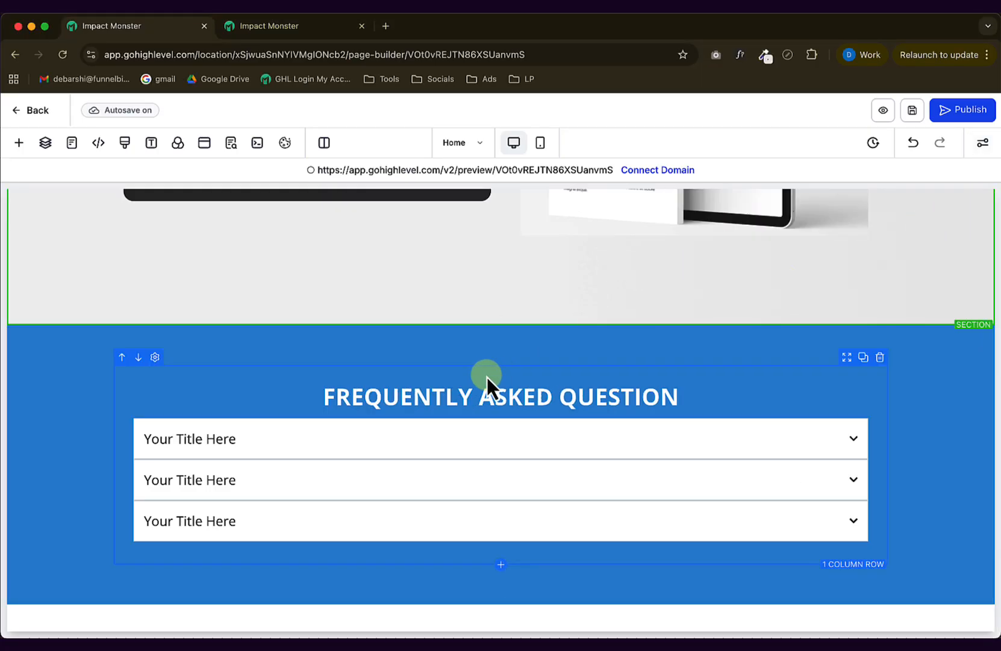
Switch to Figma, examine the template from the FAQ section down to the footer, and inspect the FAQ heading's typography.
{"action": "key", "text": "super+Tab"}
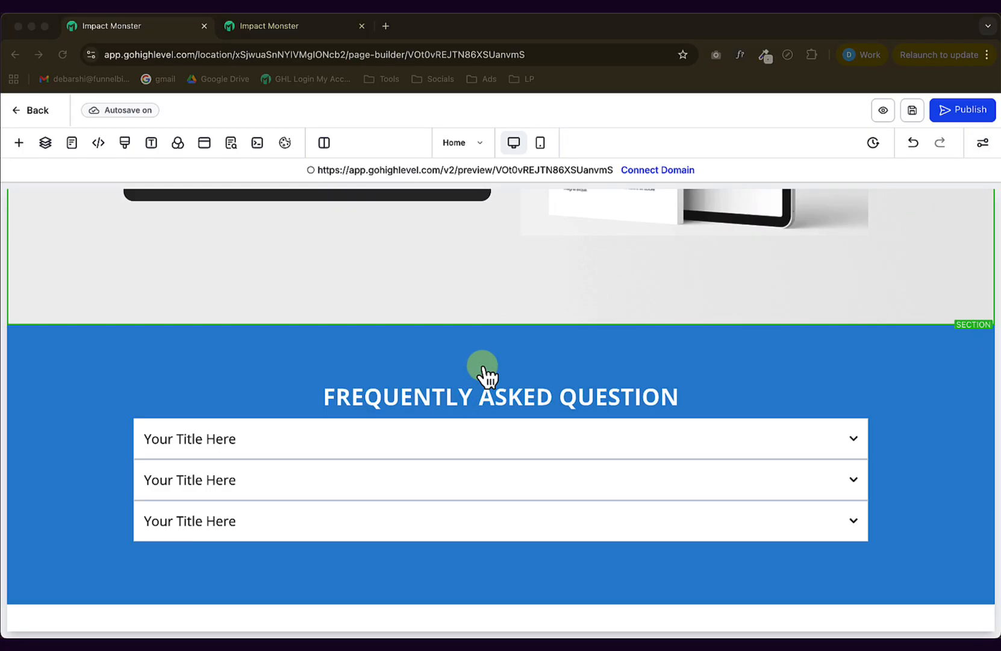
{"action": "scroll", "coordinate": [331, 359], "scroll_direction": "up", "scroll_amount": 10}
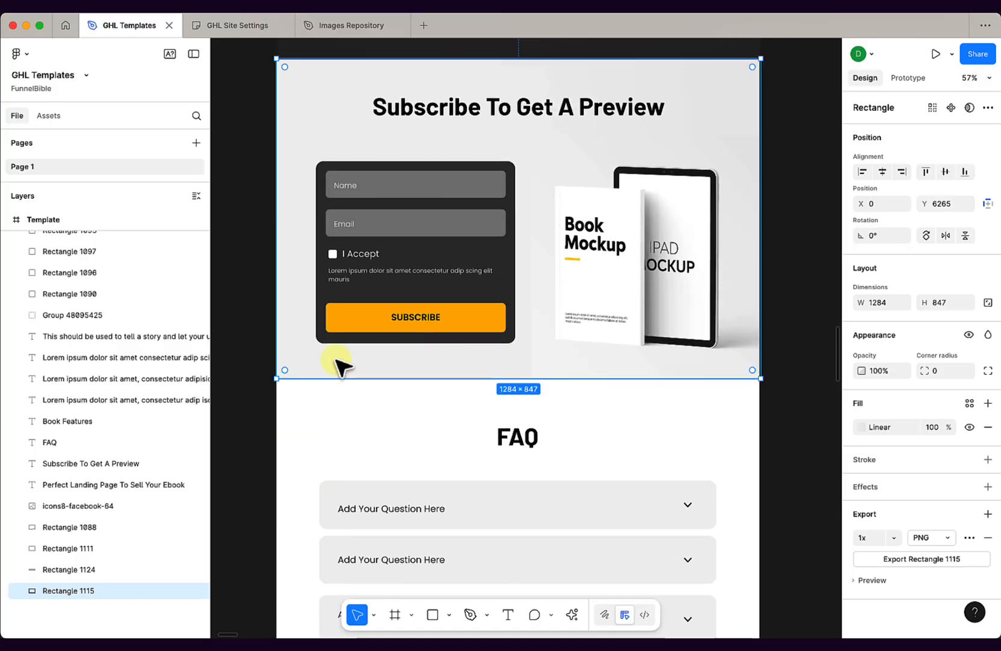
{"action": "scroll", "coordinate": [341, 365], "scroll_direction": "down", "scroll_amount": 3}
{"action": "scroll", "coordinate": [341, 364], "scroll_direction": "down", "scroll_amount": 8}
{"action": "scroll", "coordinate": [341, 364], "scroll_direction": "up", "scroll_amount": 6}
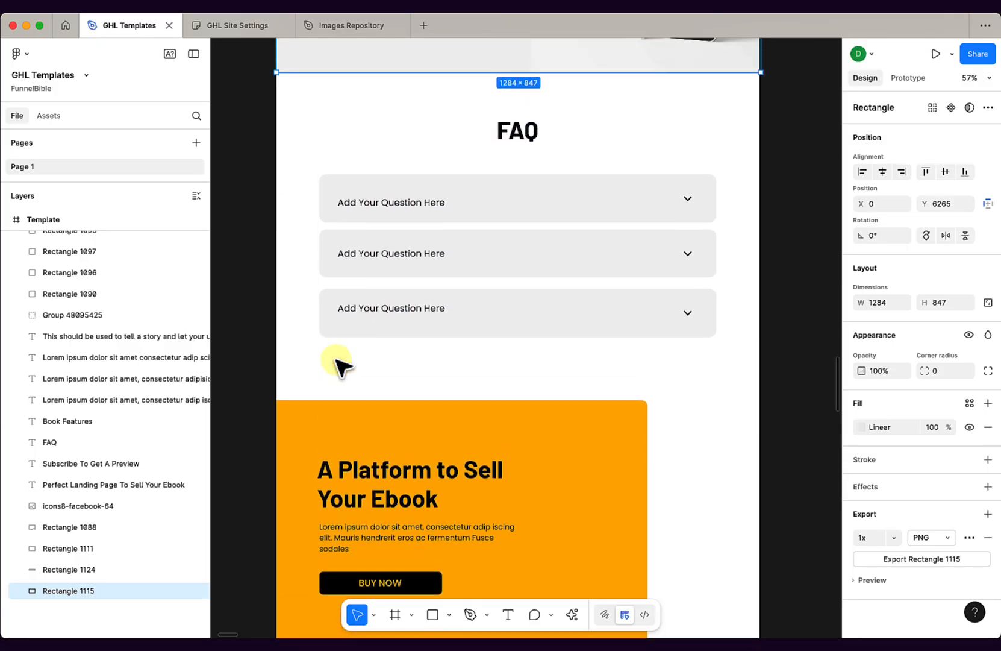
{"action": "scroll", "coordinate": [673, 327], "scroll_direction": "down", "scroll_amount": 8}
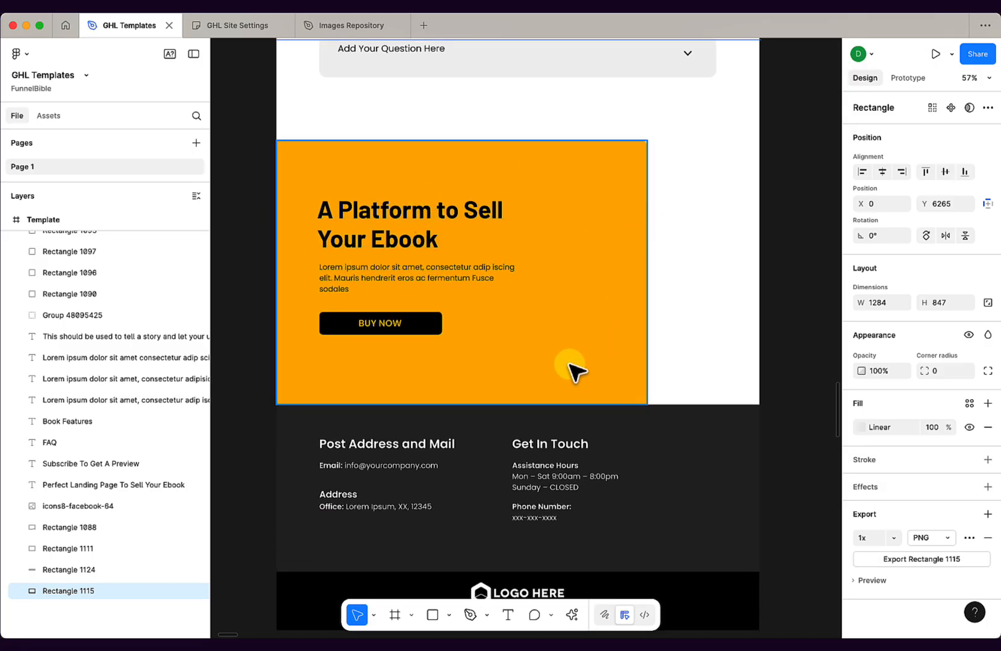
{"action": "scroll", "coordinate": [571, 369], "scroll_direction": "down", "scroll_amount": 5}
{"action": "scroll", "coordinate": [570, 365], "scroll_direction": "up", "scroll_amount": 1}
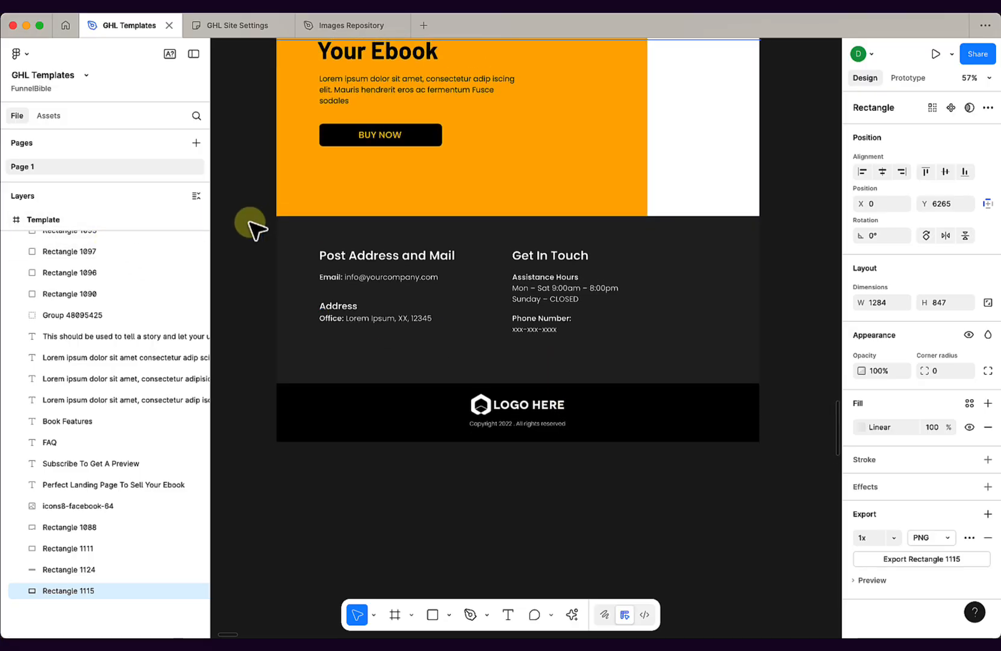
{"action": "scroll", "coordinate": [693, 383], "scroll_direction": "up", "scroll_amount": 12}
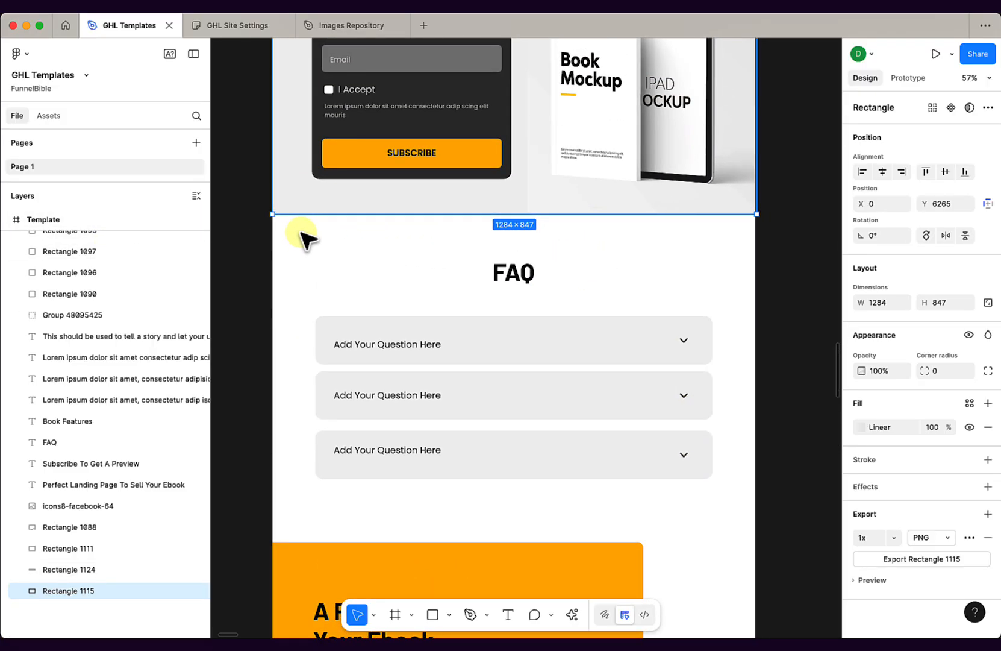
{"action": "left_click", "coordinate": [494, 273]}
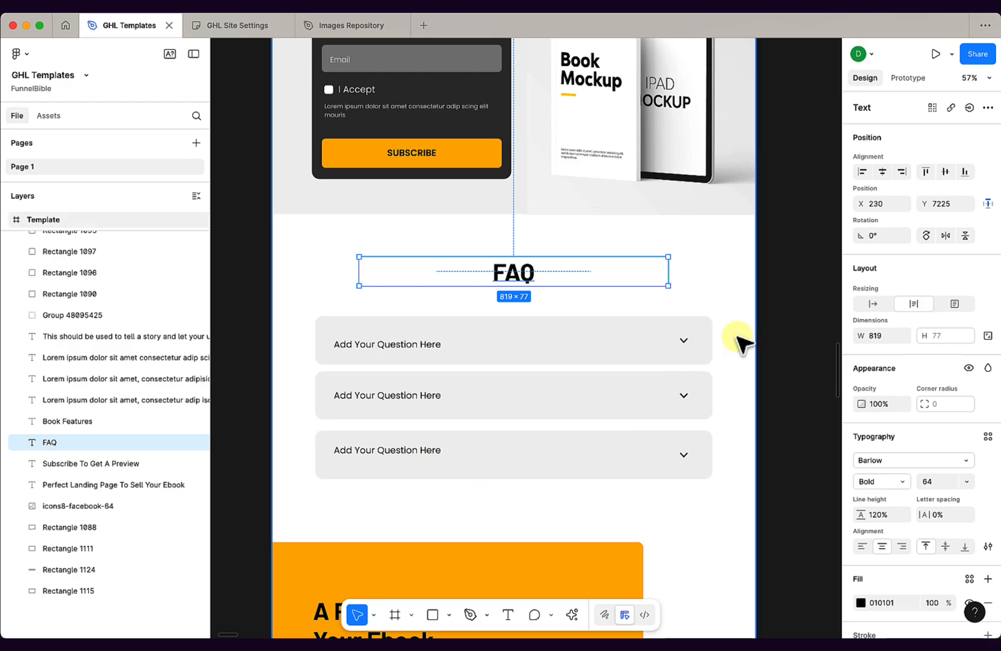
Switch back to the page builder and set the FAQ section's background color to white.
{"action": "key", "text": "super+Tab"}
{"action": "scroll", "coordinate": [209, 362], "scroll_direction": "down", "scroll_amount": 2}
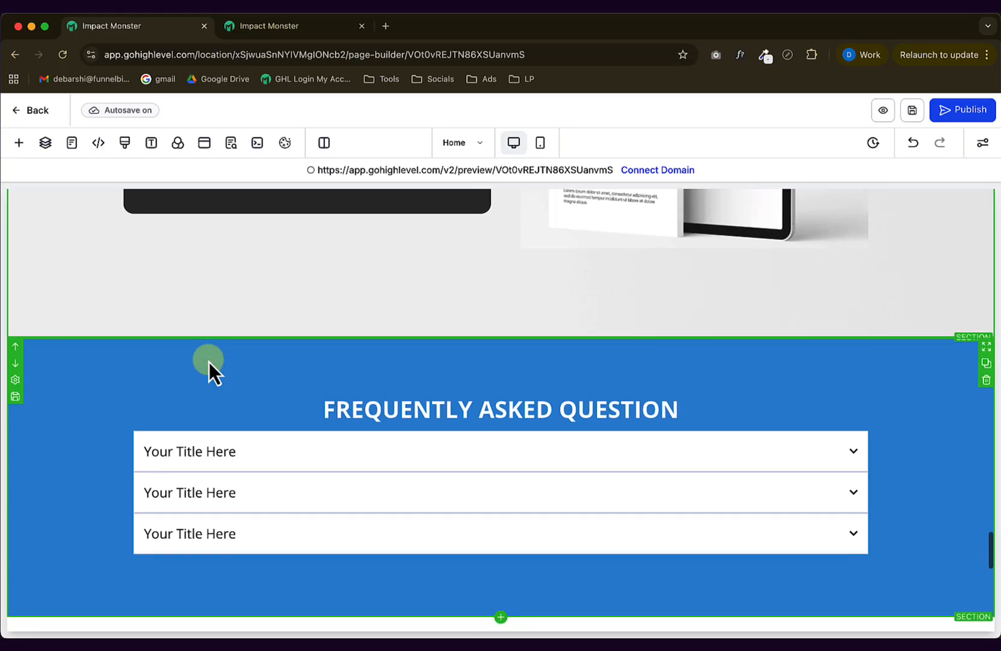
{"action": "left_click", "coordinate": [113, 342]}
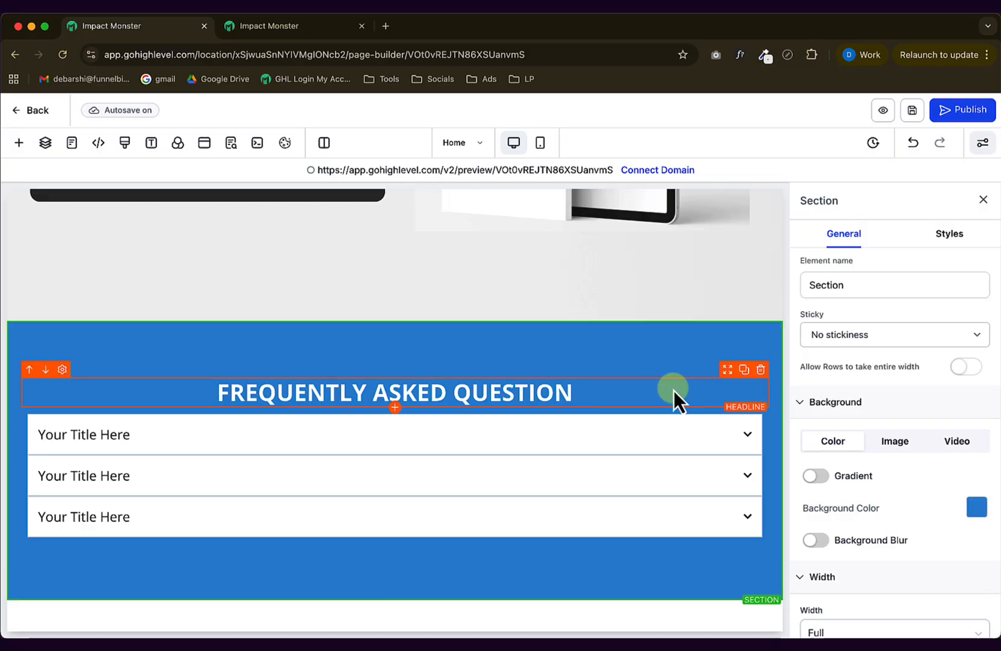
{"action": "left_click", "coordinate": [977, 508]}
{"action": "left_click", "coordinate": [818, 368]}
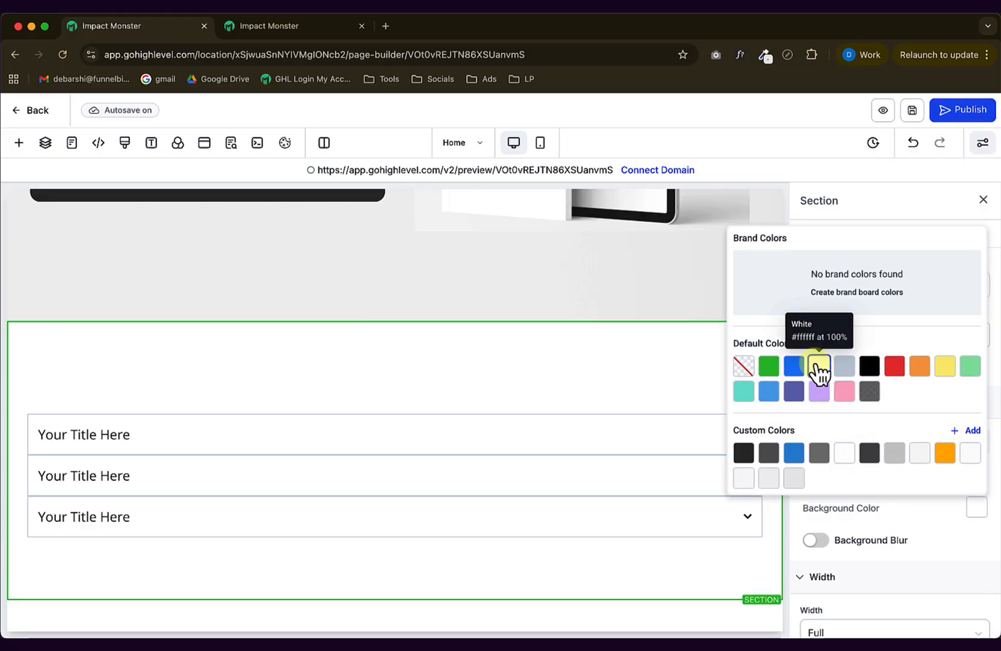
{"action": "left_click", "coordinate": [425, 374]}
Try to set the text color of the FAQ section's existing headline to black.
{"action": "left_click", "coordinate": [425, 376]}
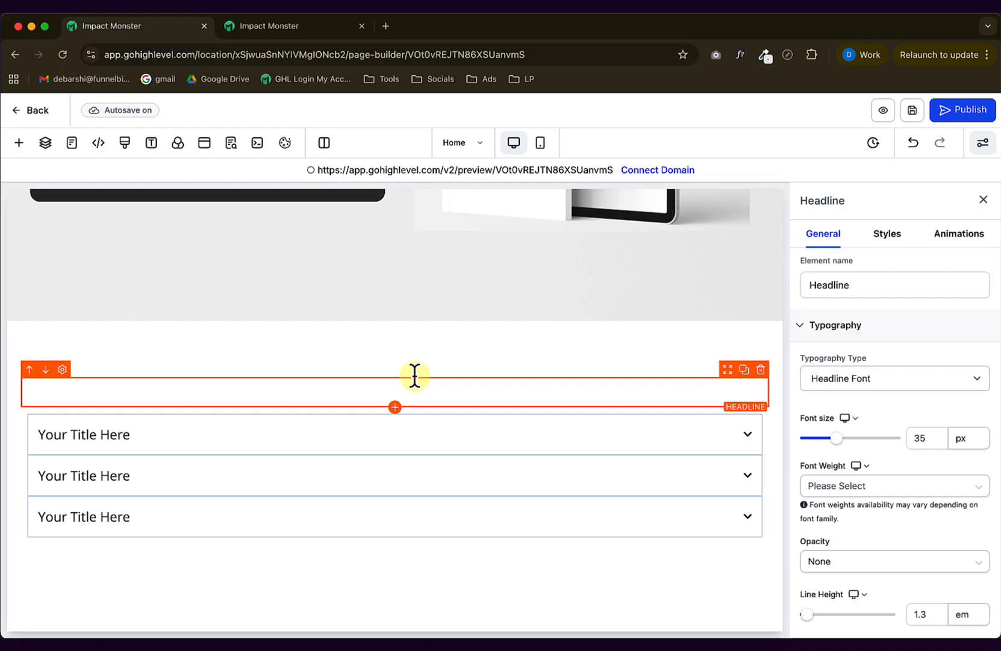
{"action": "scroll", "coordinate": [898, 427], "scroll_direction": "down", "scroll_amount": 10}
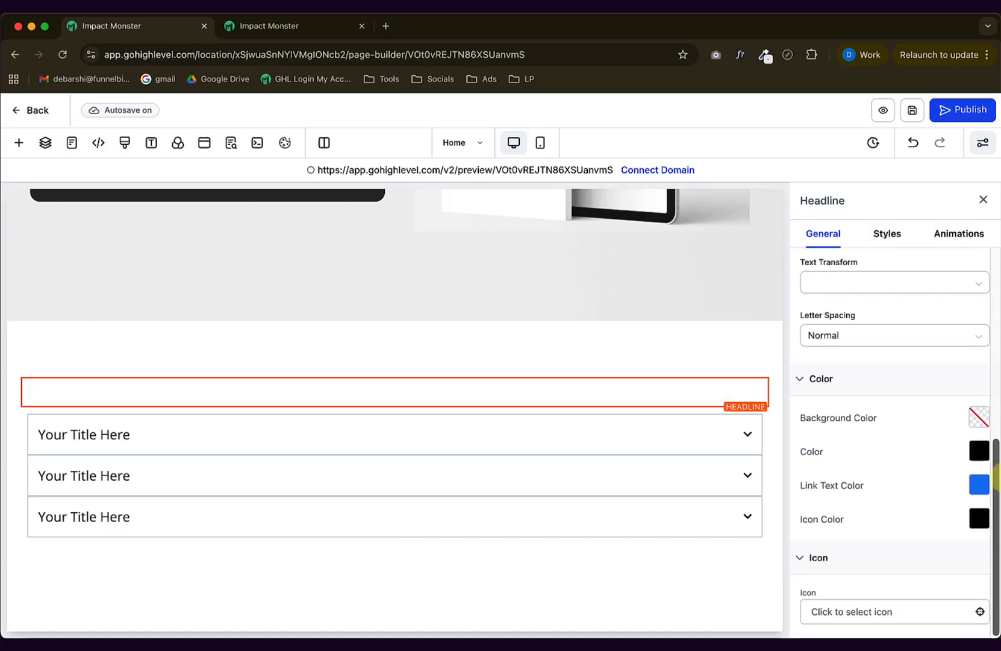
{"action": "left_click", "coordinate": [980, 430]}
{"action": "left_click", "coordinate": [872, 289]}
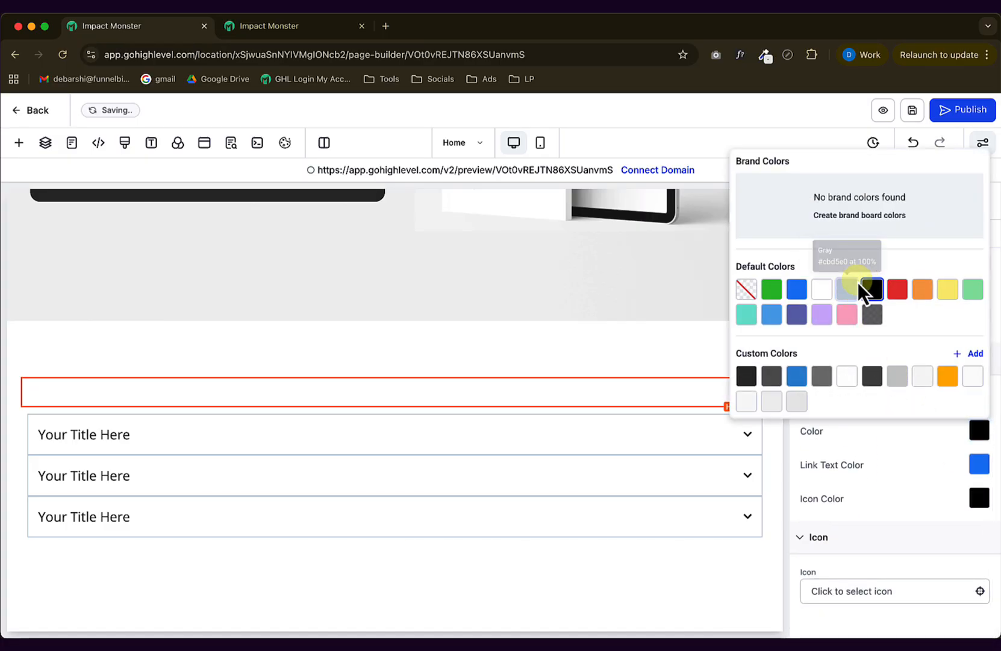
{"action": "left_click", "coordinate": [449, 387]}
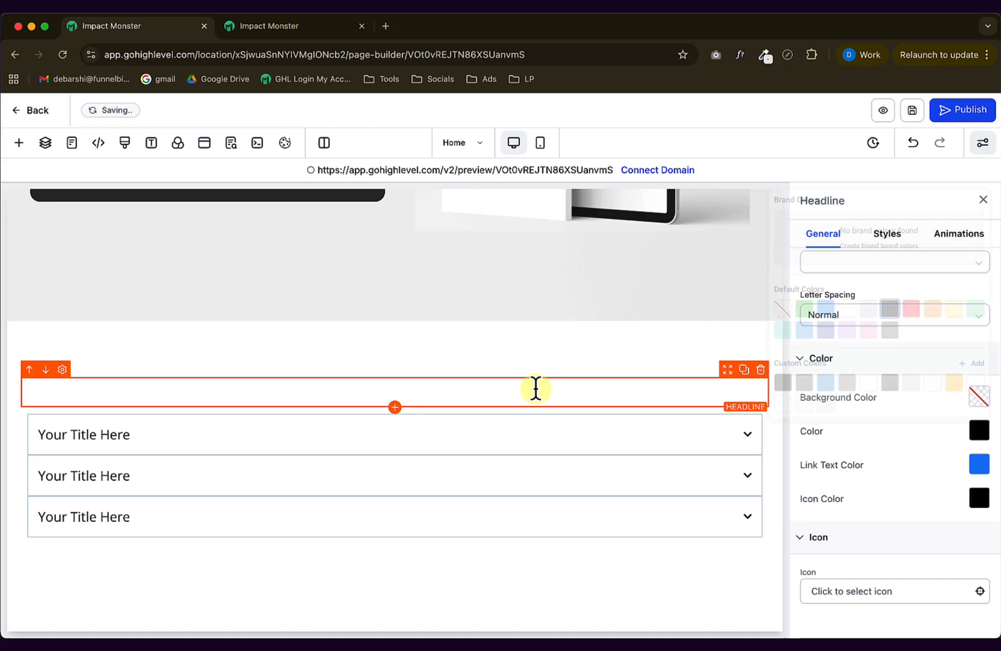
Delete the FAQ section's existing headline and add a new Headline element above the question list.
{"action": "left_click", "coordinate": [761, 370]}
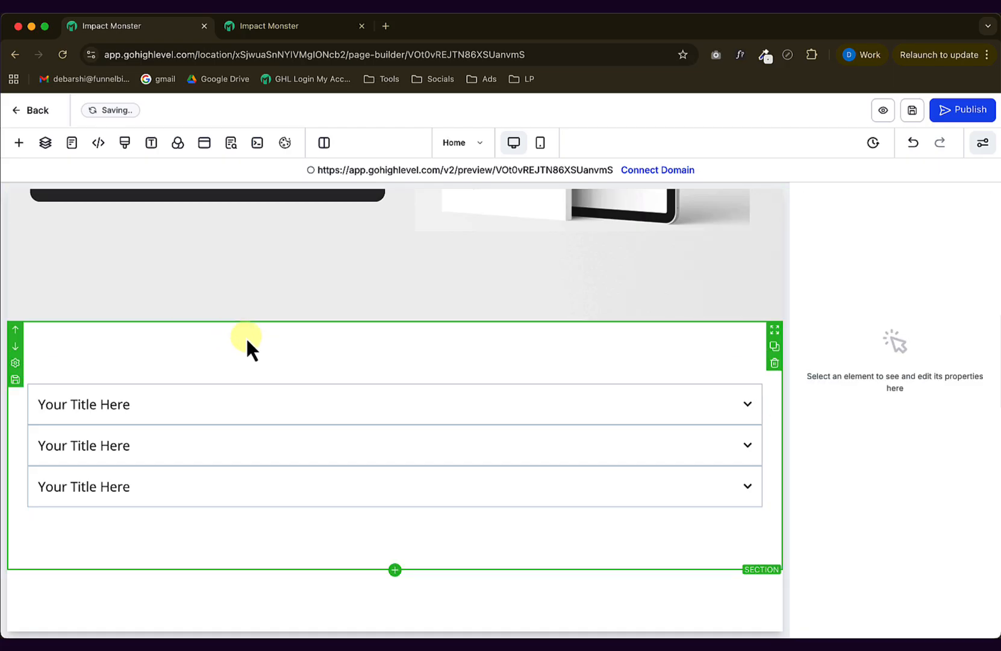
{"action": "left_click", "coordinate": [19, 142]}
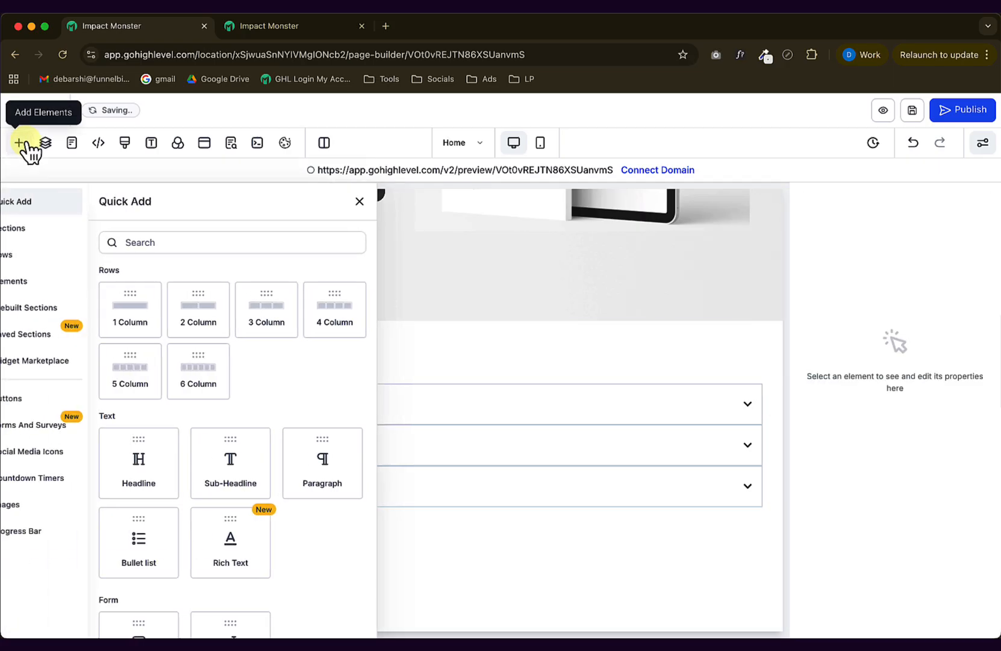
{"action": "left_click", "coordinate": [42, 281]}
{"action": "left_click_drag", "start_coordinate": [143, 306], "coordinate": [465, 376]}
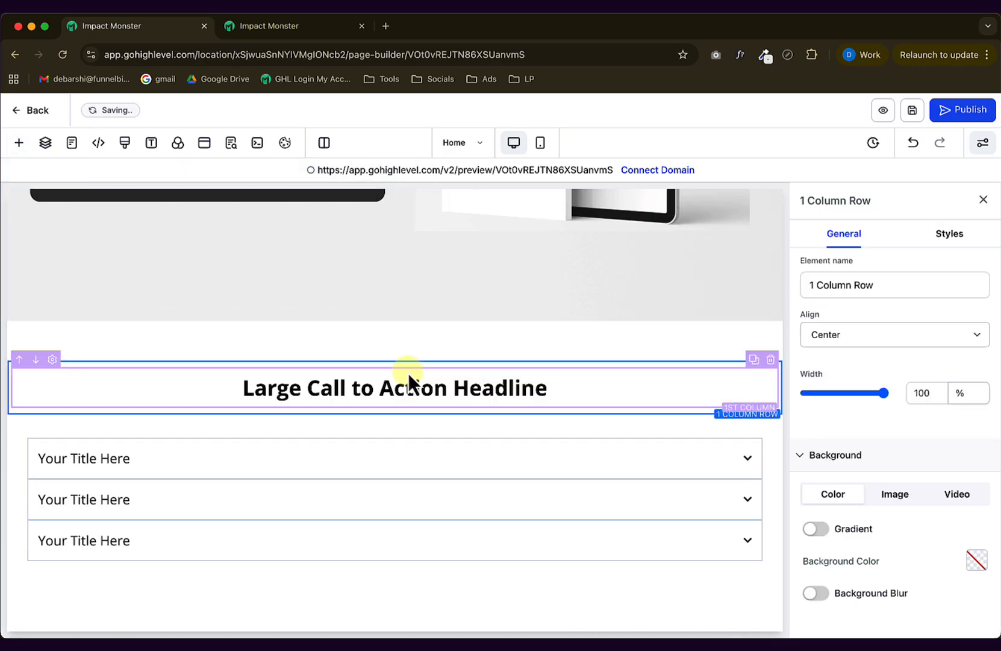
Change the new headline's text to "FAQ" and set its font size to 44 px.
{"action": "triple_click", "coordinate": [372, 378]}
{"action": "type", "text": "FAQ"}
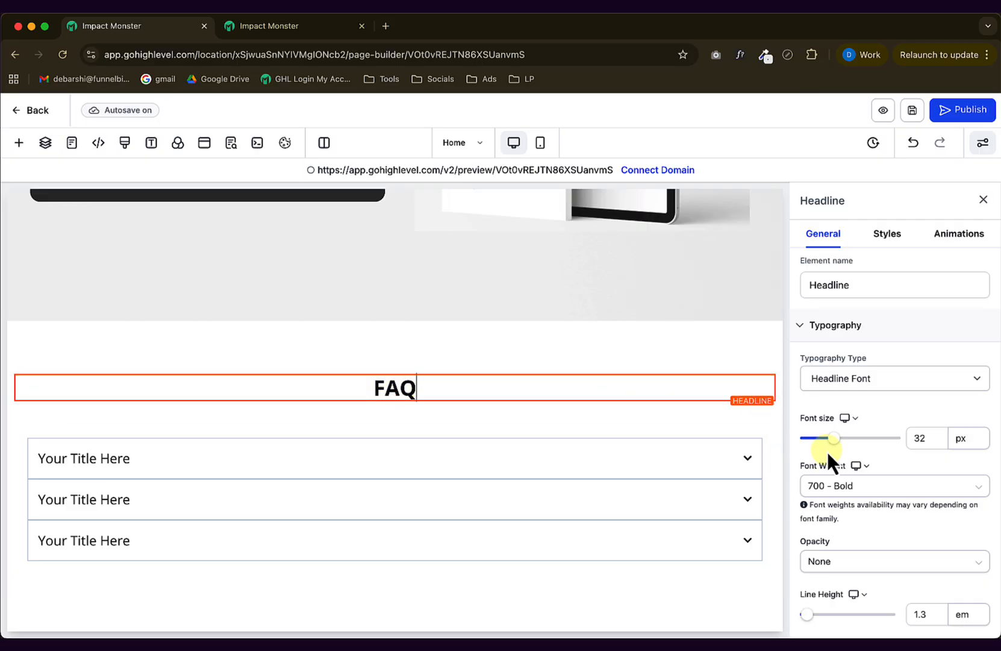
{"action": "mouse_move", "coordinate": [834, 438]}
{"action": "left_mouse_down"}
{"action": "mouse_move", "coordinate": [855, 447]}
{"action": "mouse_move", "coordinate": [844, 441]}
{"action": "left_mouse_up"}
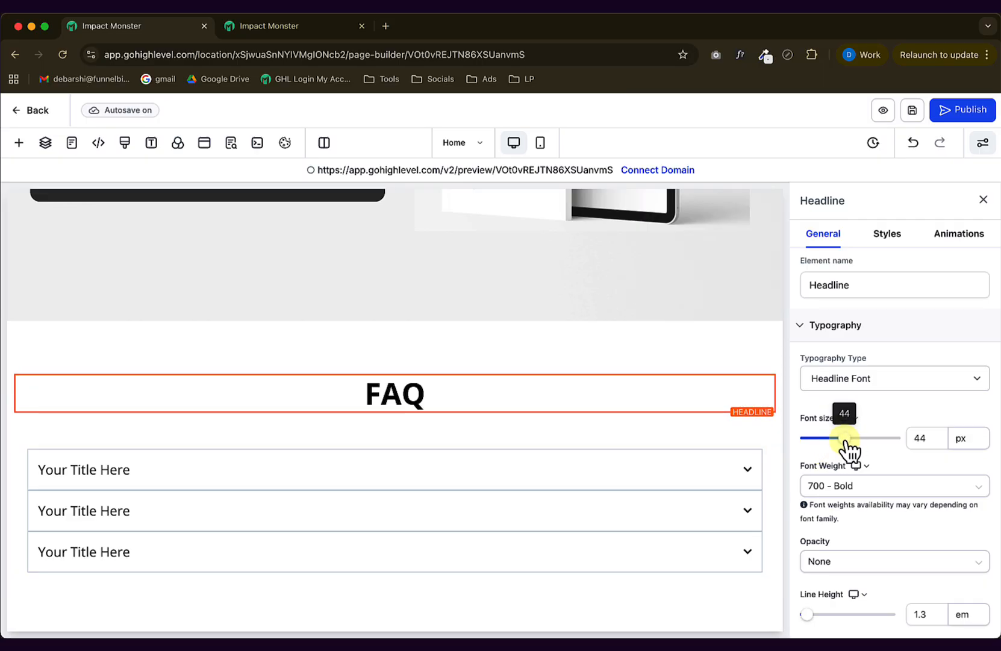
Check the question boxes in the Figma template and set the FAQ element's type to Separated.
{"action": "left_click", "coordinate": [356, 472]}
{"action": "scroll", "coordinate": [356, 471], "scroll_direction": "down", "scroll_amount": 3}
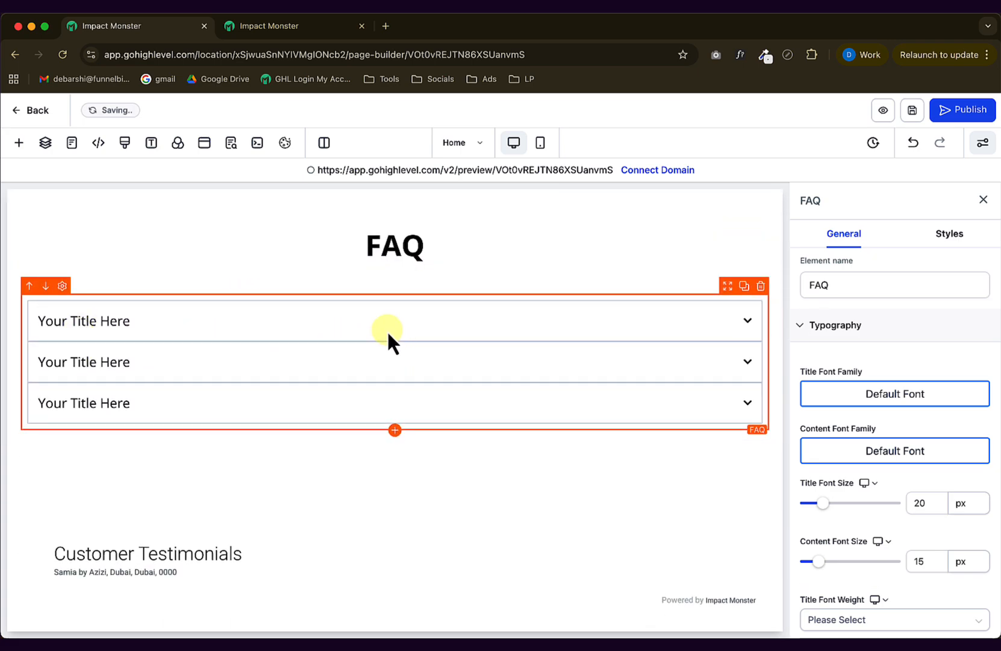
{"action": "key", "text": "super+Tab"}
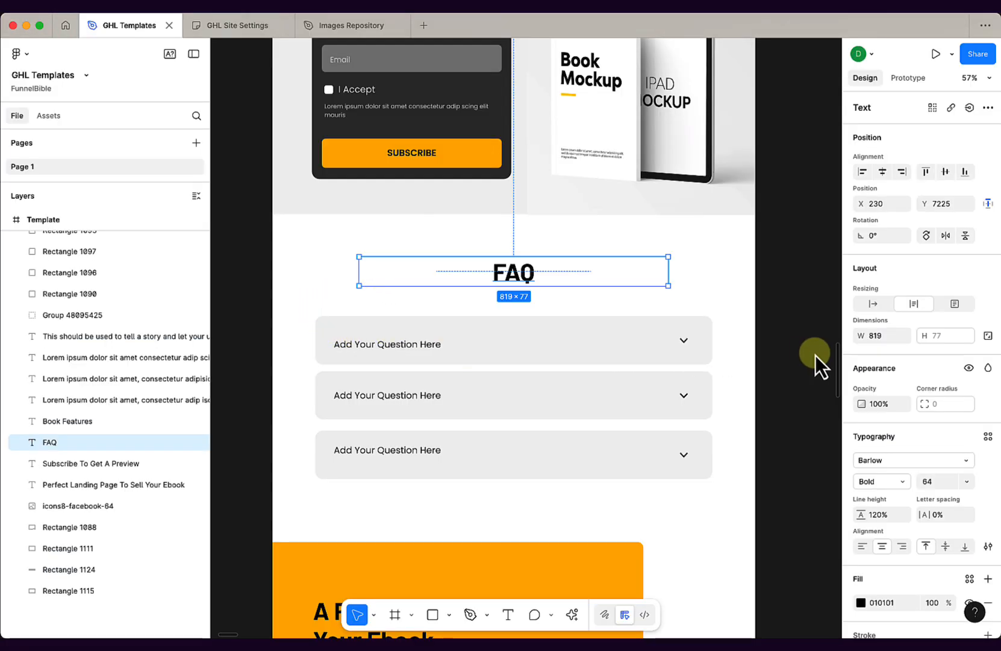
{"action": "left_click", "coordinate": [729, 342]}
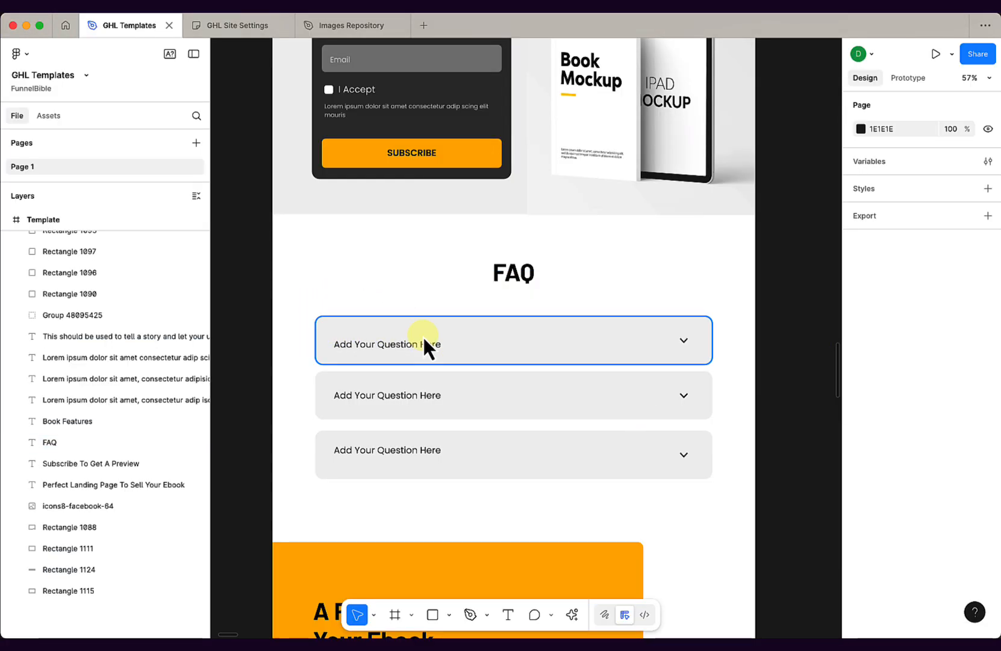
{"action": "key", "text": "super+Tab"}
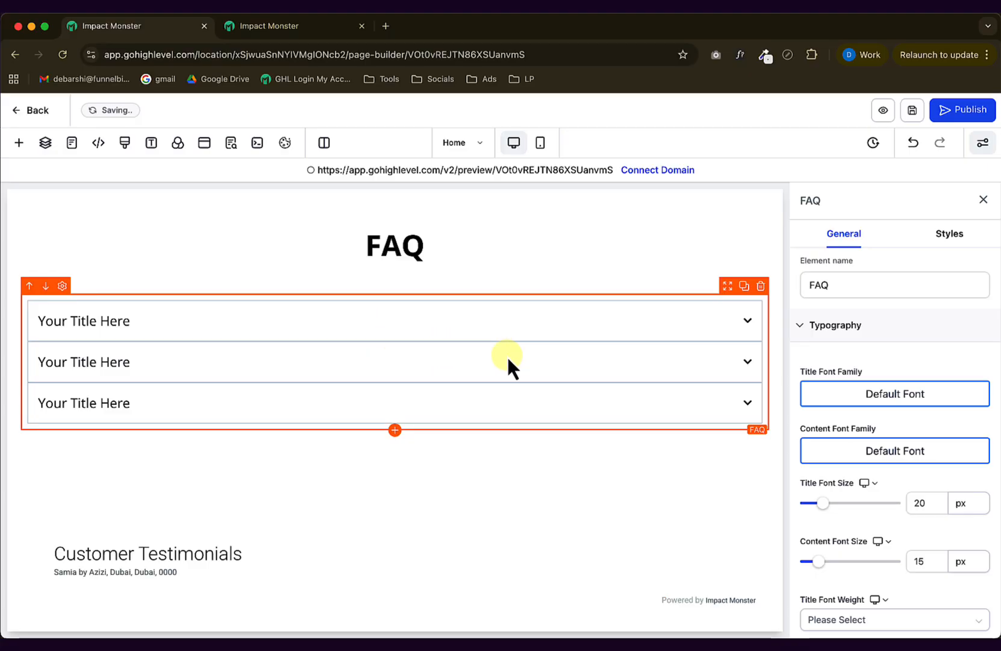
{"action": "scroll", "coordinate": [949, 409], "scroll_direction": "down", "scroll_amount": 10}
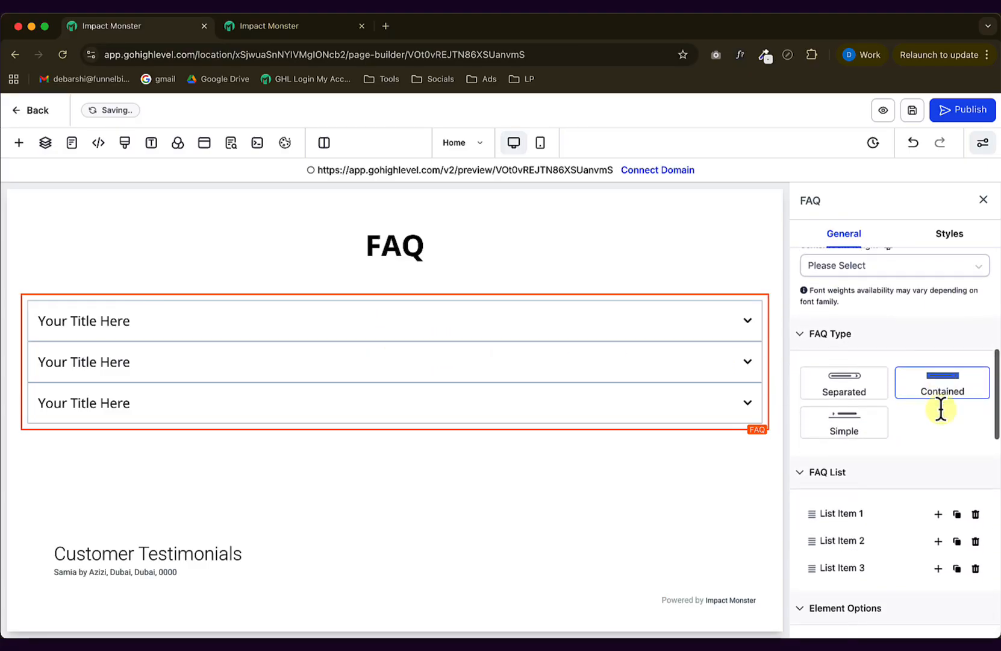
{"action": "left_click", "coordinate": [854, 379]}
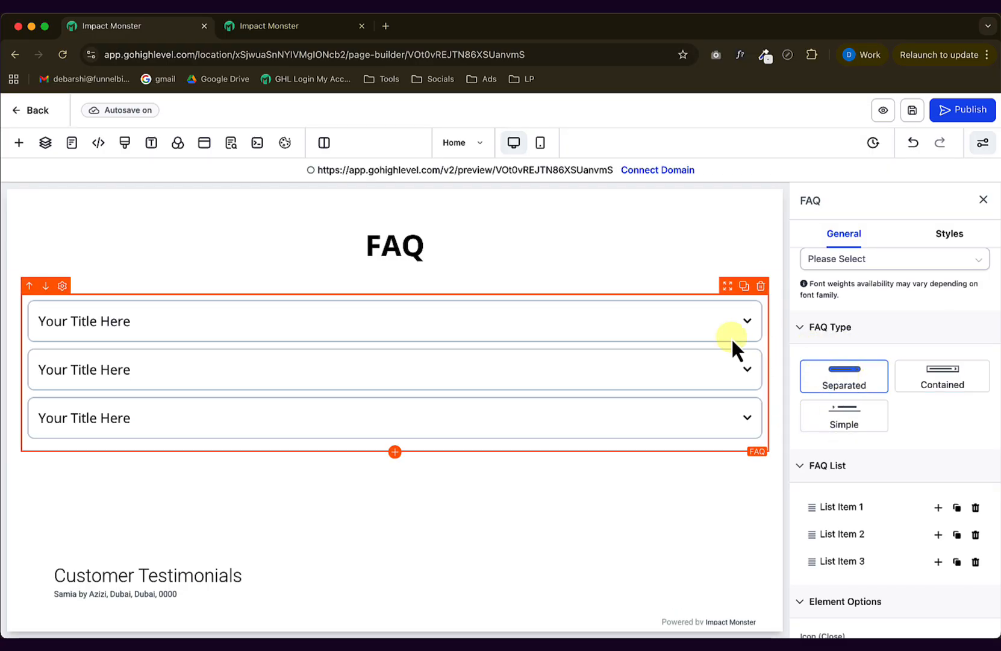
Narrow the one-column row holding the FAQ question list to match the question box width in the Figma template.
{"action": "key", "text": "super+Tab"}
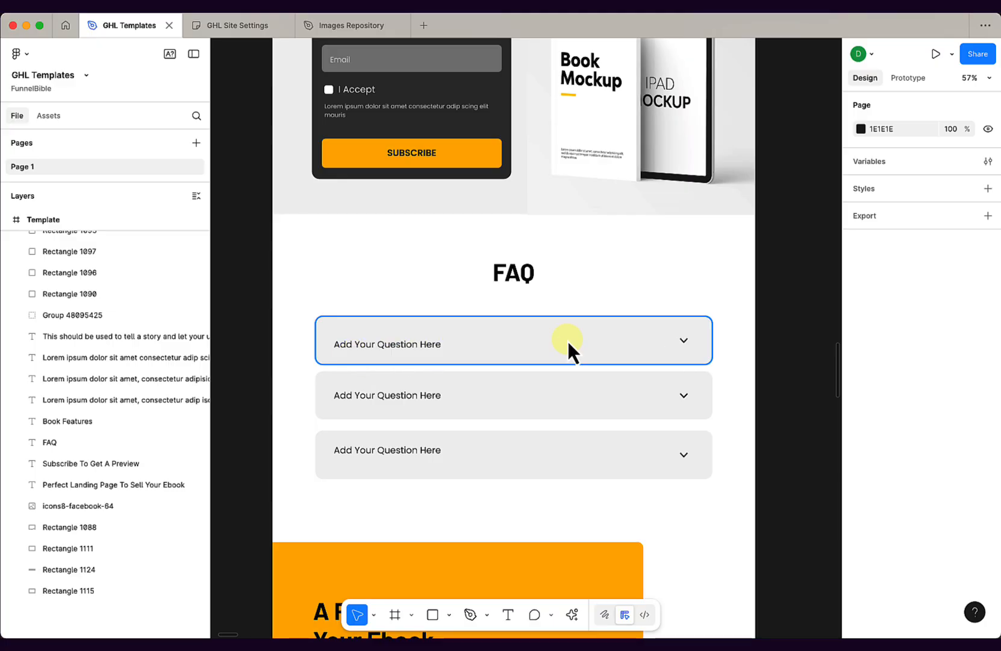
{"action": "key", "text": "super+Tab"}
{"action": "left_click", "coordinate": [183, 281]}
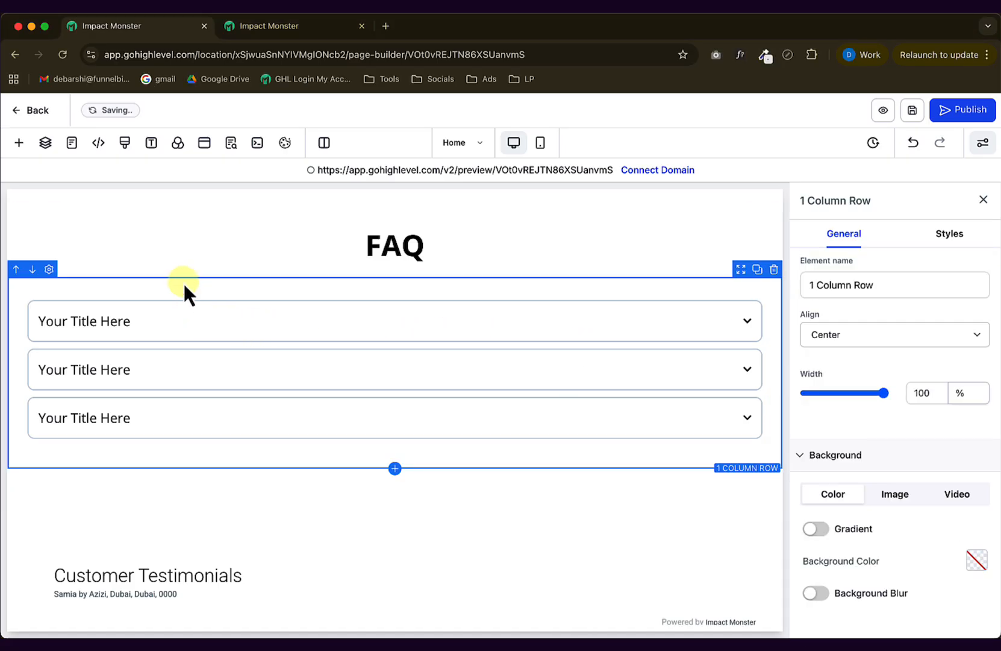
{"action": "key", "text": "super+Tab"}
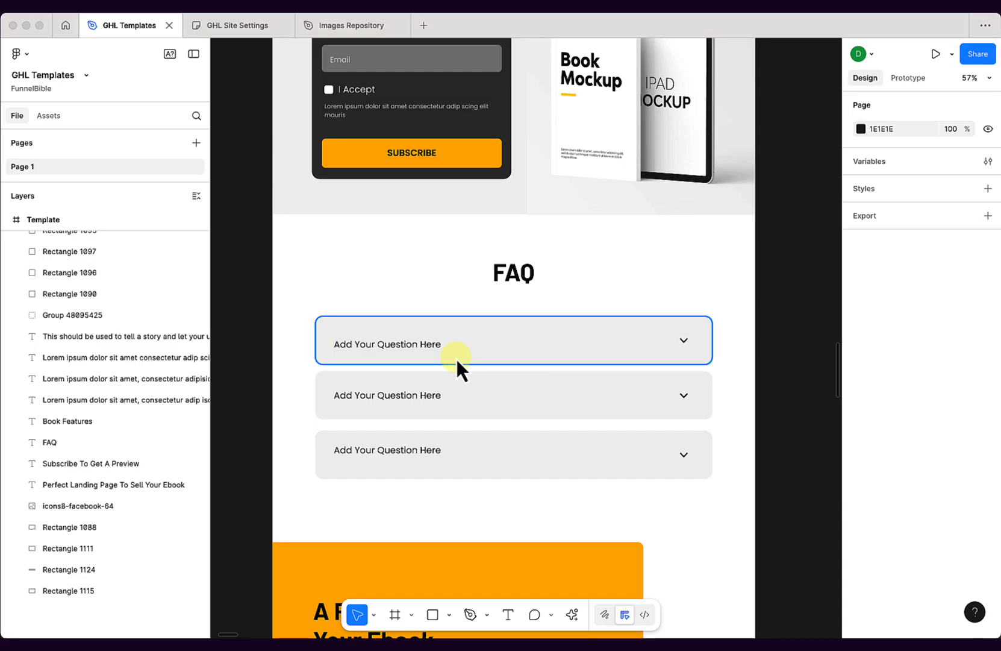
{"action": "key", "text": "super+Tab"}
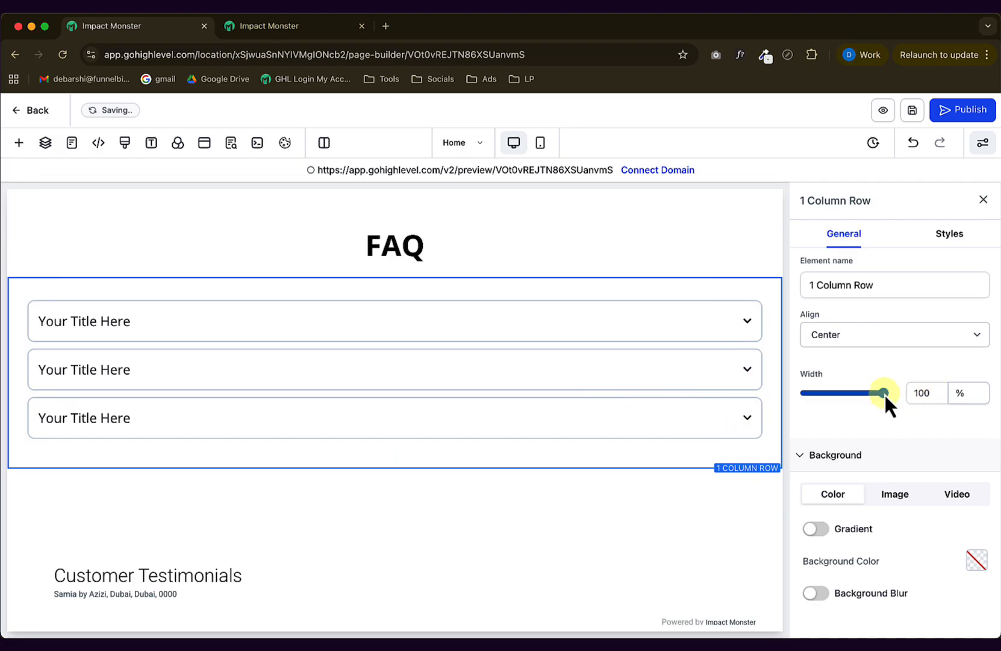
{"action": "left_click_drag", "start_coordinate": [886, 393], "coordinate": [846, 393]}
{"action": "left_click", "coordinate": [780, 381]}
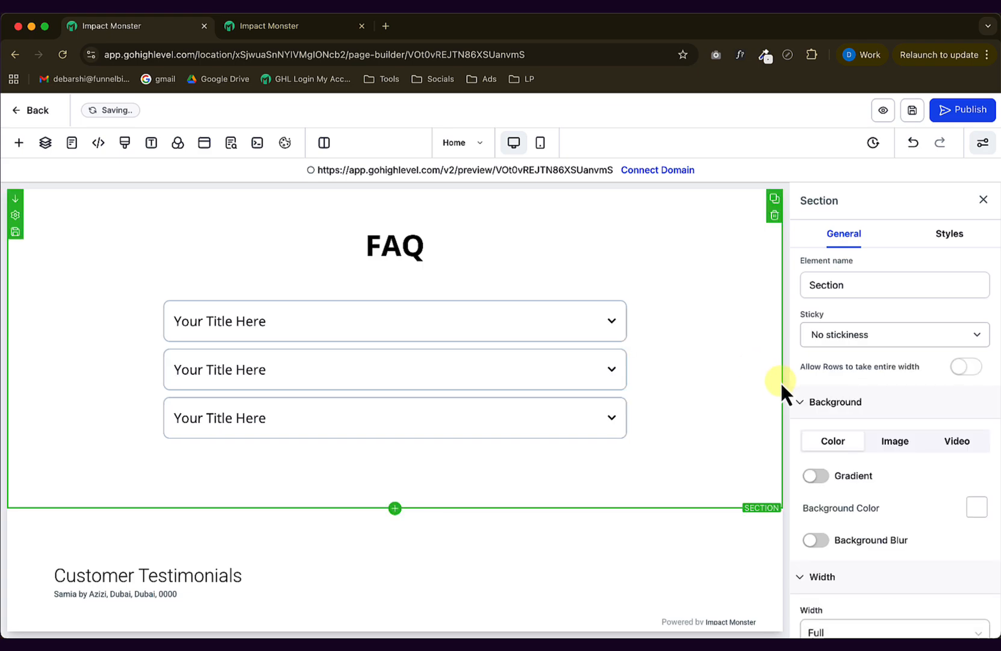
{"action": "key", "text": "super+Tab"}
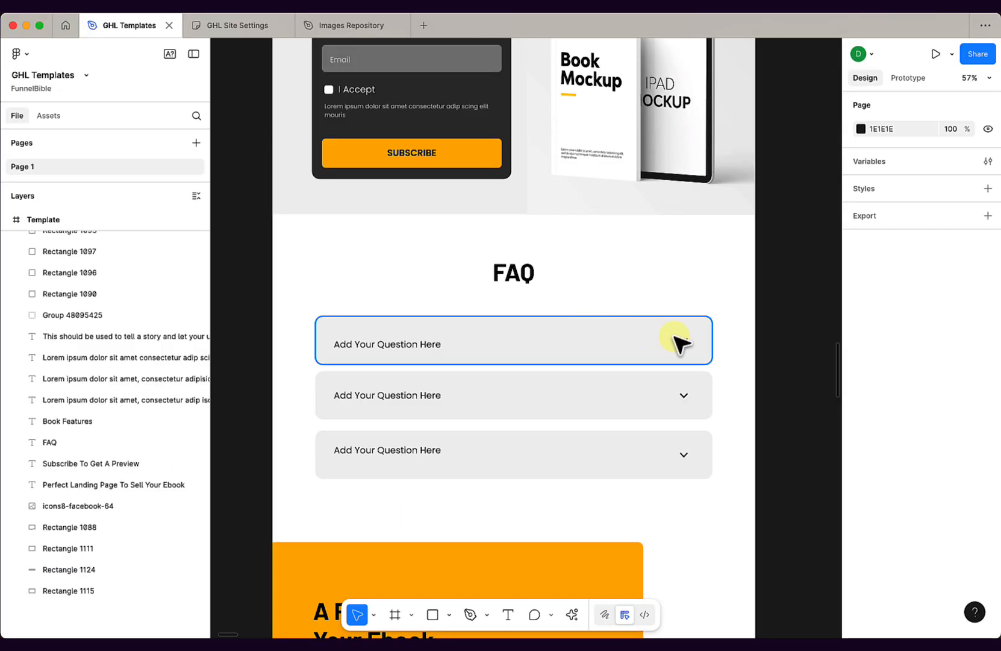
{"action": "key", "text": "super+Tab"}
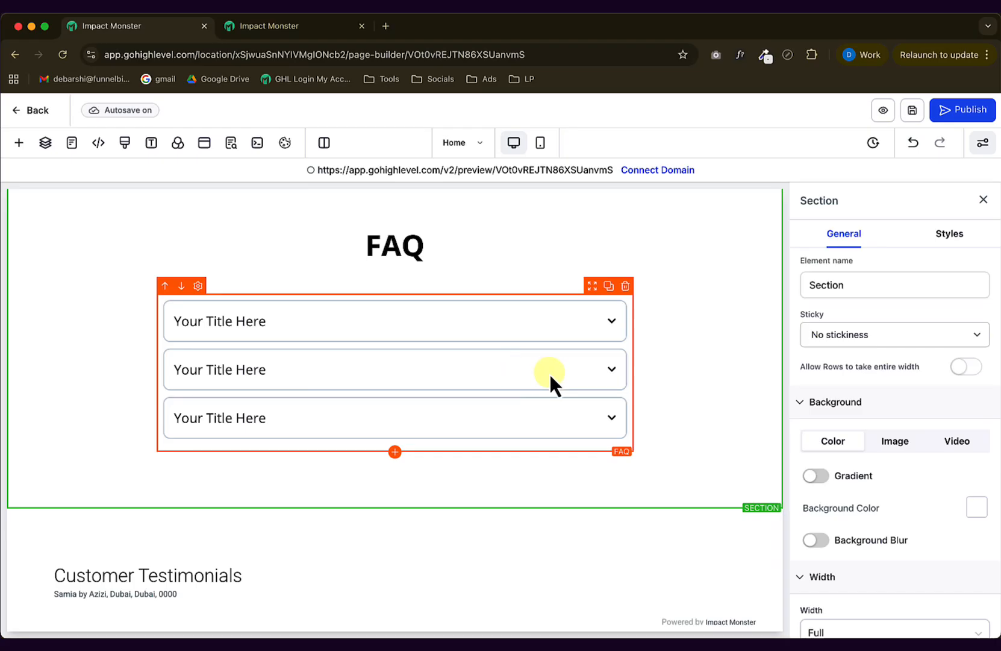
Select the FAQ element and expand the first item of its question list.
{"action": "left_click", "coordinate": [396, 312]}
{"action": "scroll", "coordinate": [903, 446], "scroll_direction": "down", "scroll_amount": 7}
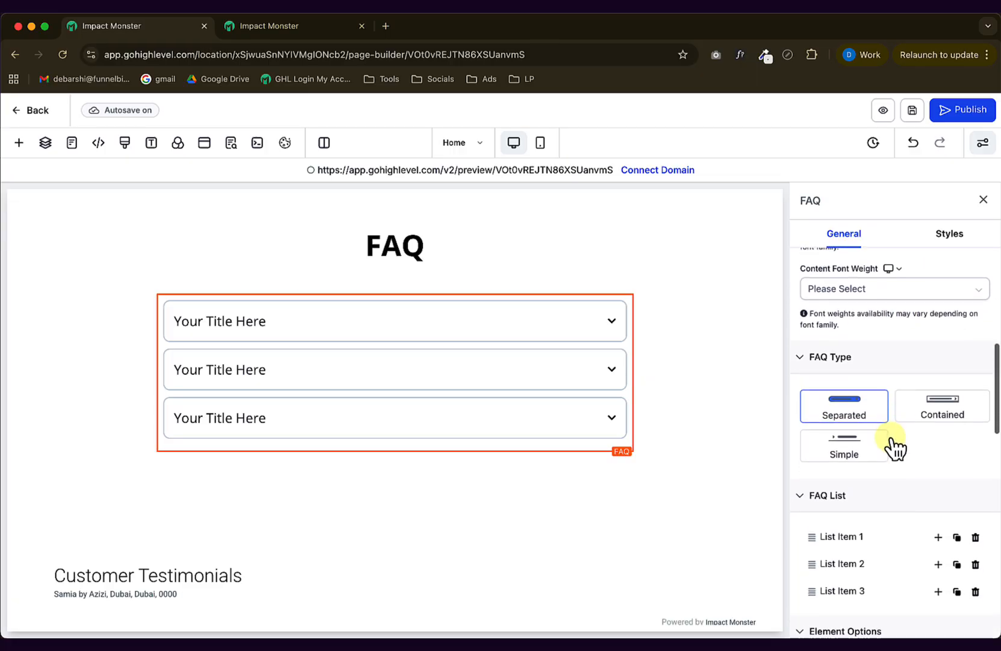
{"action": "scroll", "coordinate": [843, 452], "scroll_direction": "down", "scroll_amount": 3}
{"action": "left_click", "coordinate": [828, 422]}
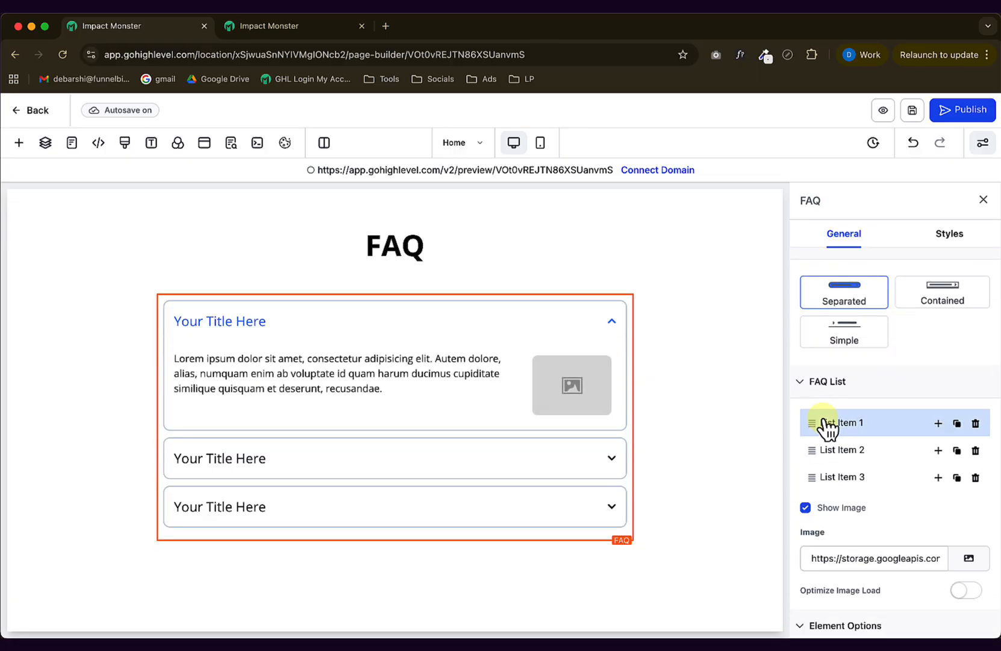
Set the FAQ element's open title text color to black.
{"action": "scroll", "coordinate": [946, 437], "scroll_direction": "down", "scroll_amount": 5}
{"action": "scroll", "coordinate": [947, 437], "scroll_direction": "down", "scroll_amount": 1}
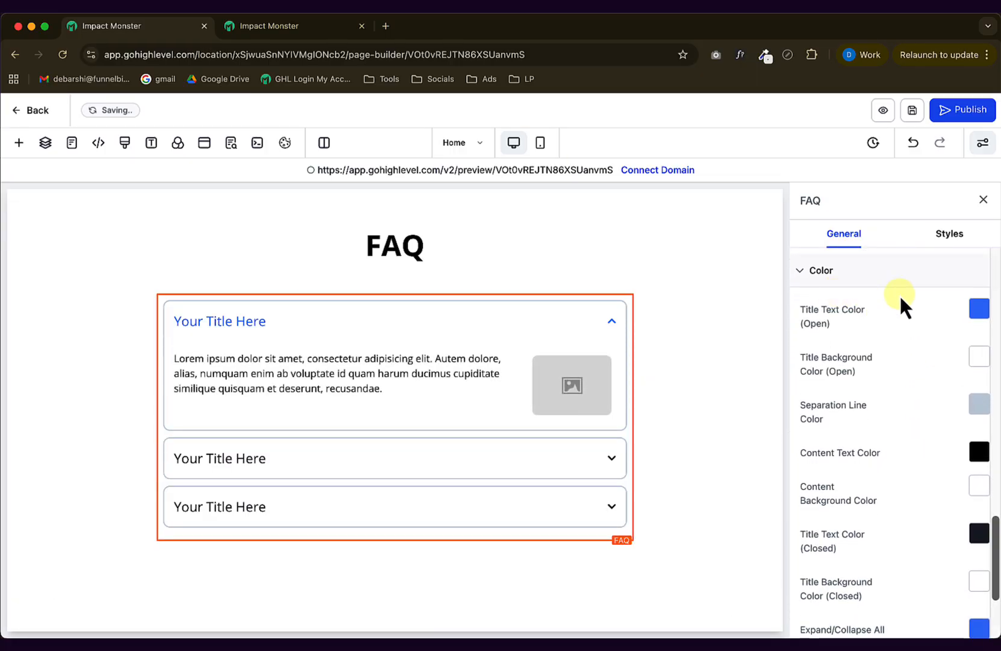
{"action": "left_click", "coordinate": [981, 309]}
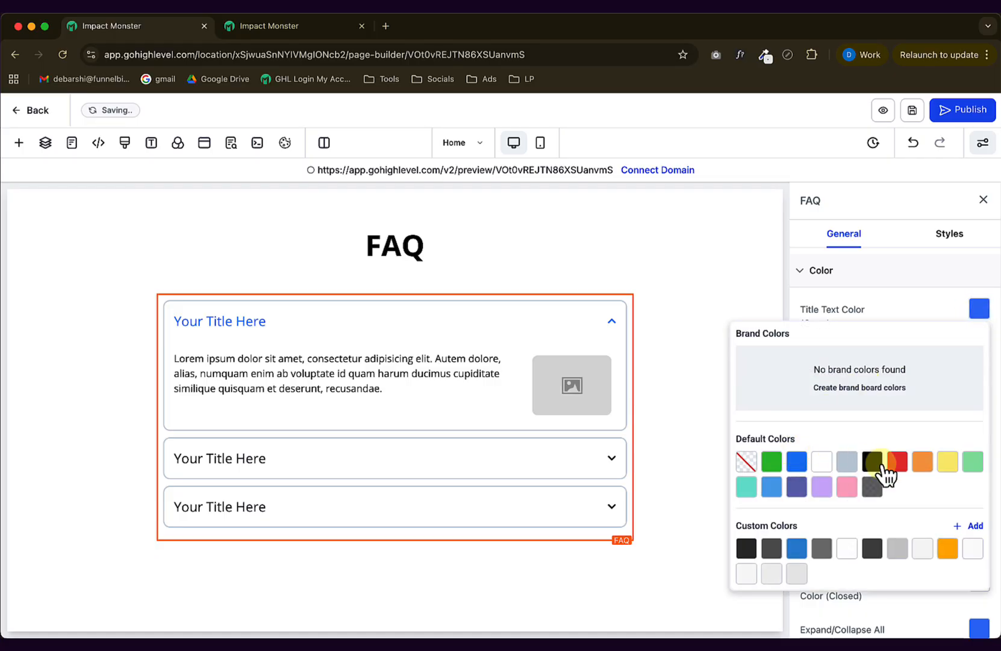
{"action": "left_click", "coordinate": [896, 314]}
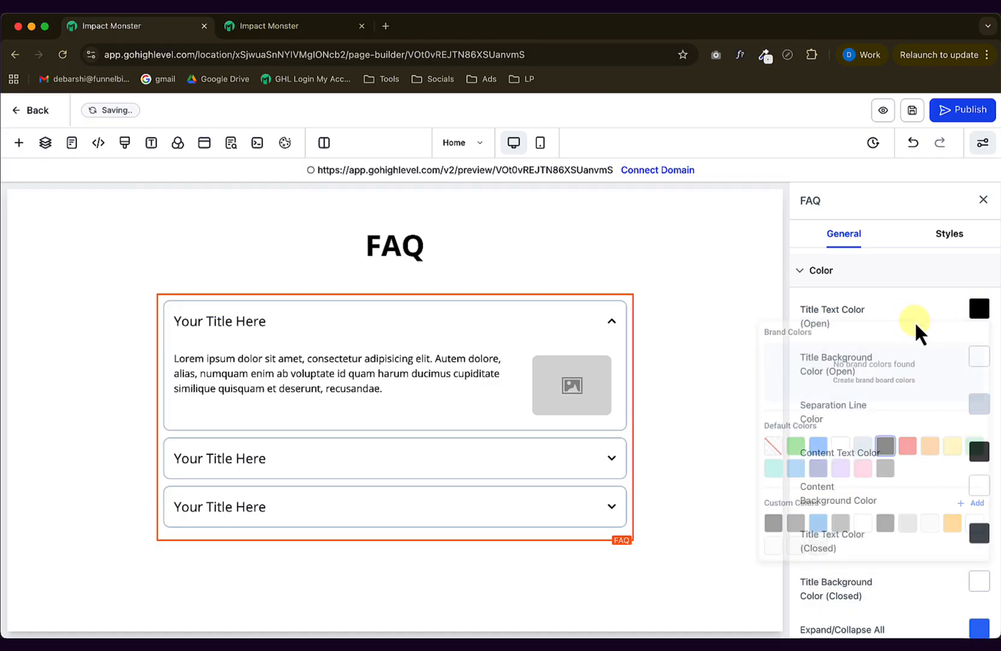
Set the FAQ element's title font size to 24 px.
{"action": "scroll", "coordinate": [928, 376], "scroll_direction": "up", "scroll_amount": 3}
{"action": "scroll", "coordinate": [930, 380], "scroll_direction": "up", "scroll_amount": 7}
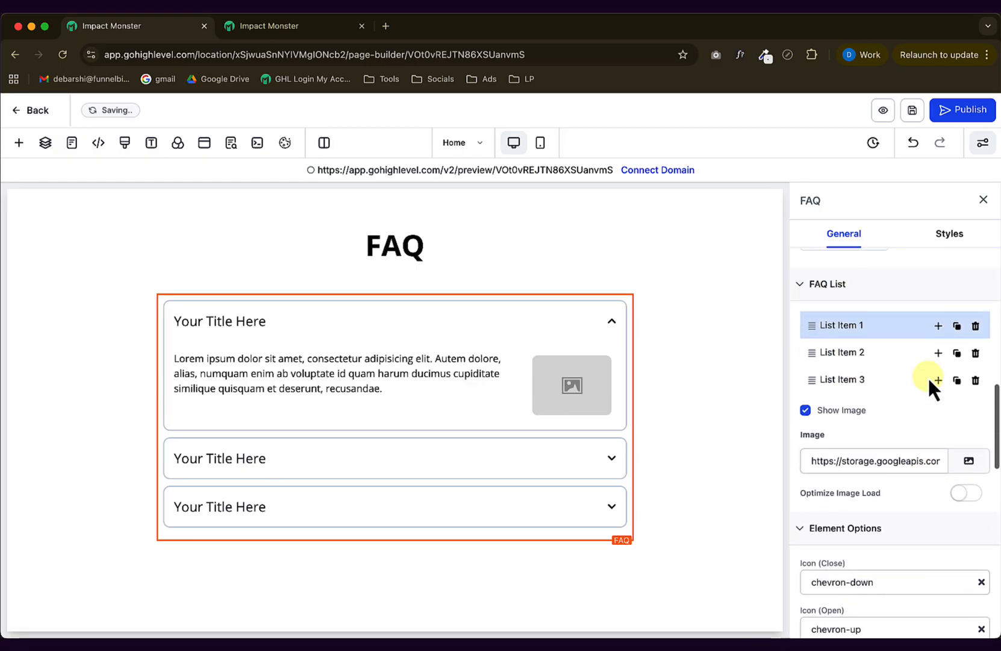
{"action": "scroll", "coordinate": [930, 379], "scroll_direction": "down", "scroll_amount": 2}
{"action": "scroll", "coordinate": [928, 377], "scroll_direction": "up", "scroll_amount": 10}
{"action": "mouse_move", "coordinate": [827, 388]}
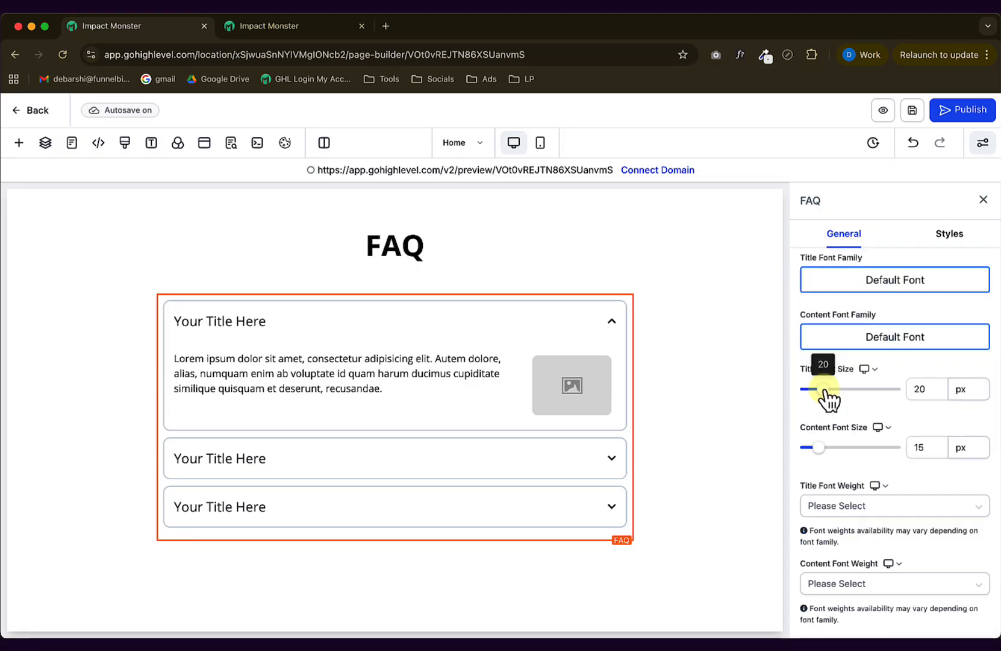
{"action": "scroll", "coordinate": [826, 388], "scroll_direction": "down", "scroll_amount": 1}
{"action": "scroll", "coordinate": [832, 398], "scroll_direction": "up", "scroll_amount": 1}
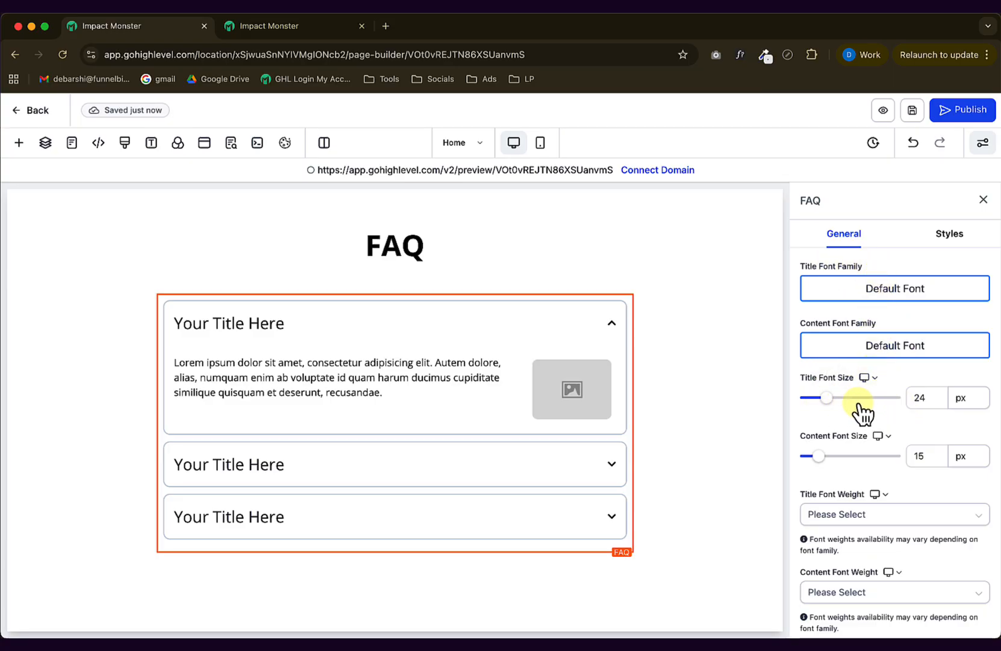
Set the FAQ title font weight to 700 - Bold and the content font size to 18 px.
{"action": "scroll", "coordinate": [863, 412], "scroll_direction": "down", "scroll_amount": 3}
{"action": "left_click", "coordinate": [867, 440]}
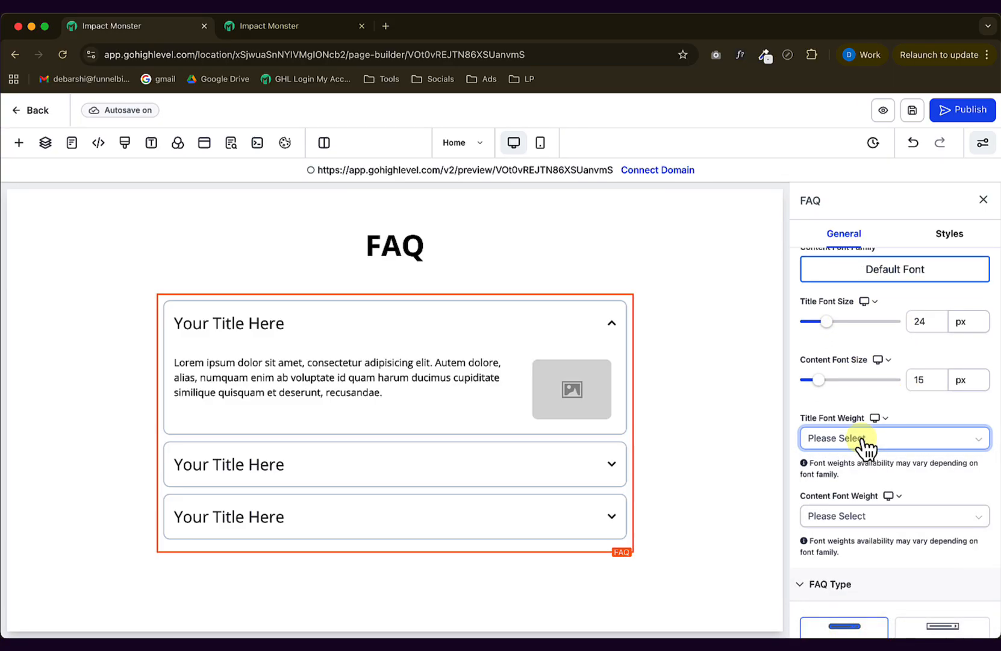
{"action": "left_click", "coordinate": [860, 443]}
{"action": "left_click", "coordinate": [860, 596]}
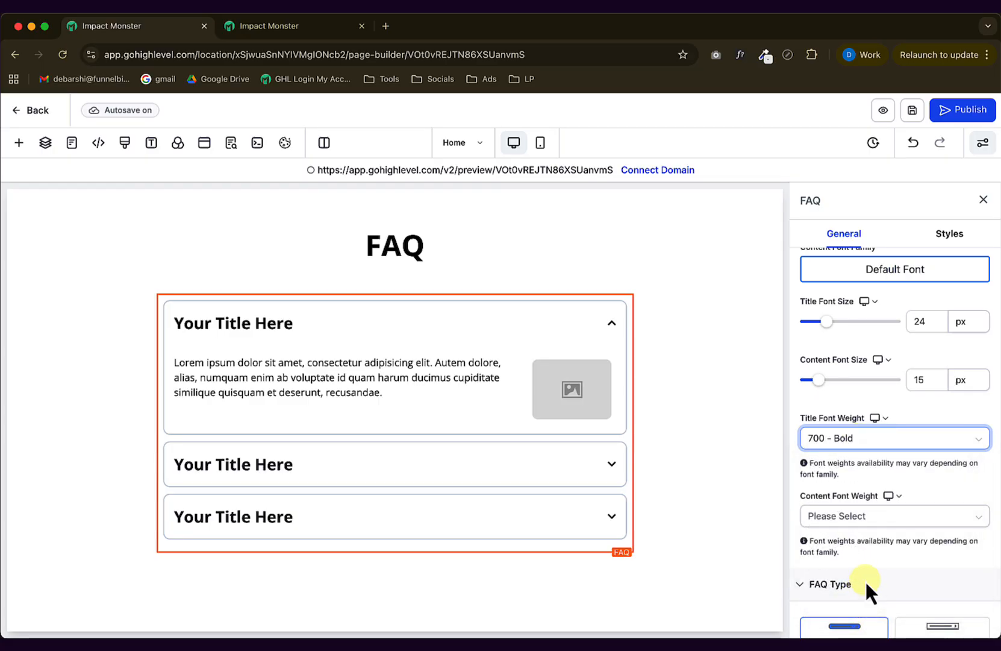
{"action": "scroll", "coordinate": [920, 417], "scroll_direction": "up", "scroll_amount": 1}
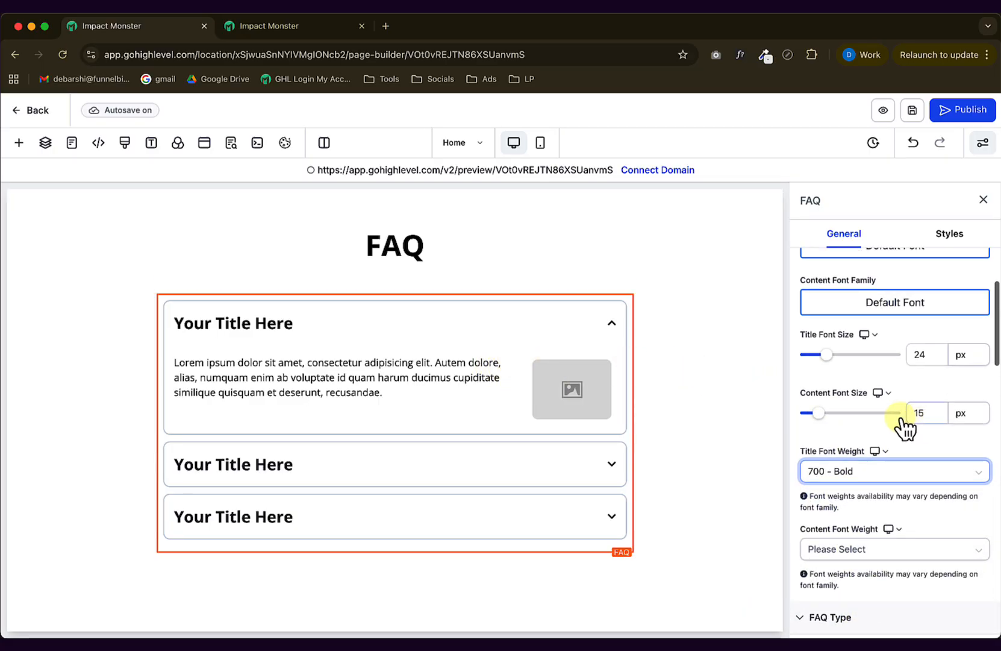
{"action": "double_click", "coordinate": [916, 413]}
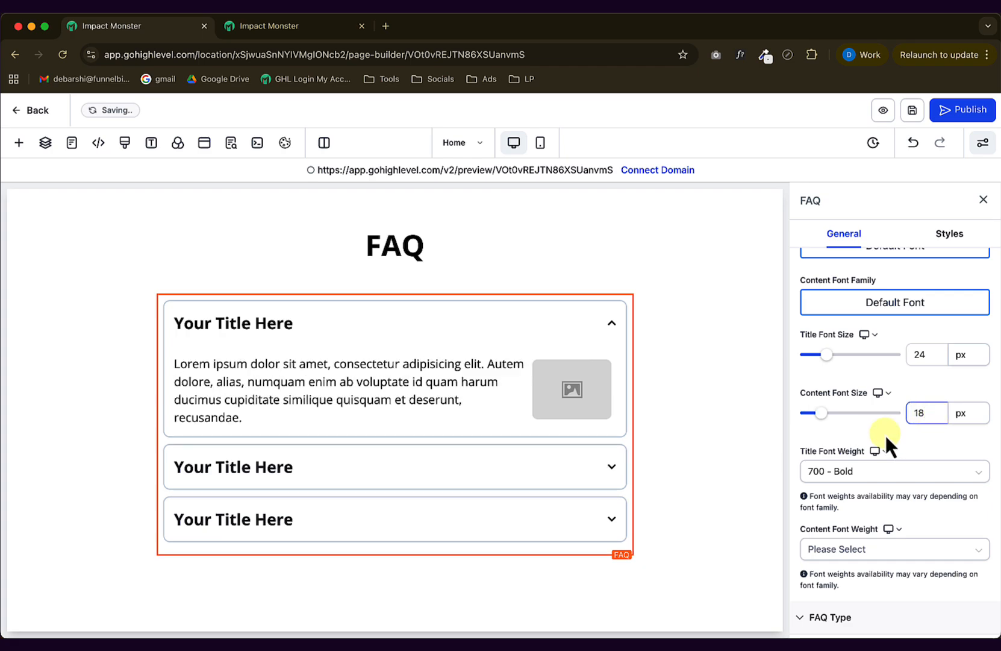
Set the FAQ element's open title background to the near-black custom color and its open title text to white.
{"action": "scroll", "coordinate": [877, 435], "scroll_direction": "down", "scroll_amount": 5}
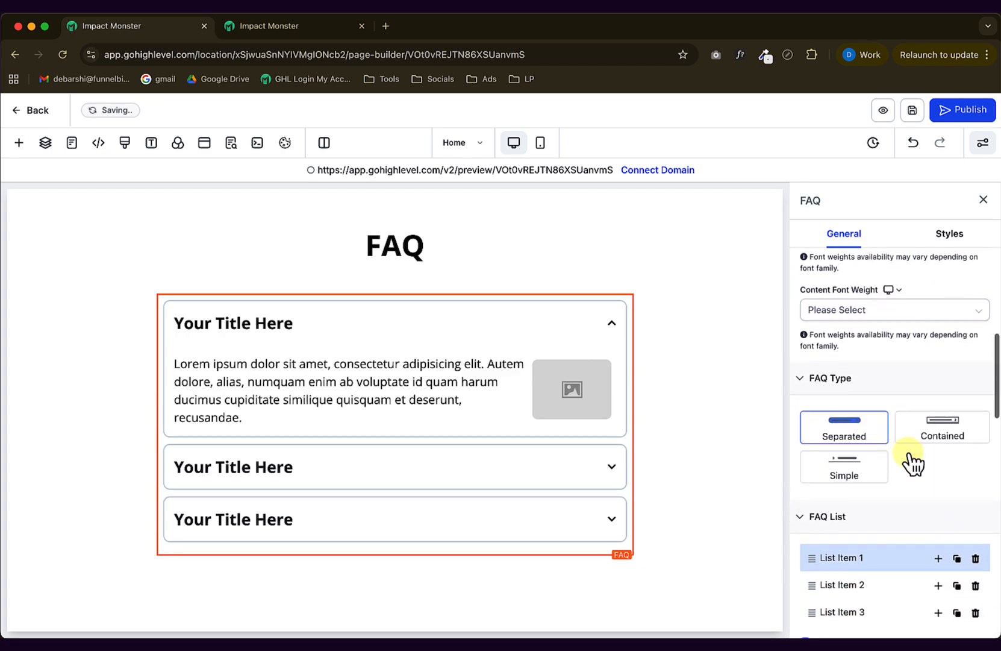
{"action": "scroll", "coordinate": [912, 463], "scroll_direction": "down", "scroll_amount": 8}
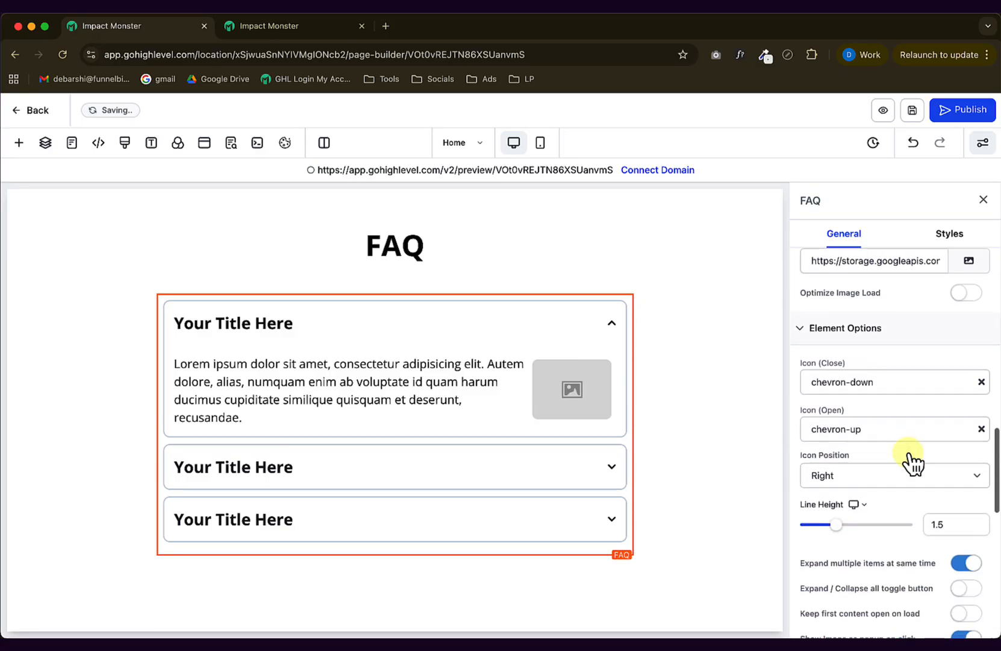
{"action": "scroll", "coordinate": [912, 462], "scroll_direction": "down", "scroll_amount": 10}
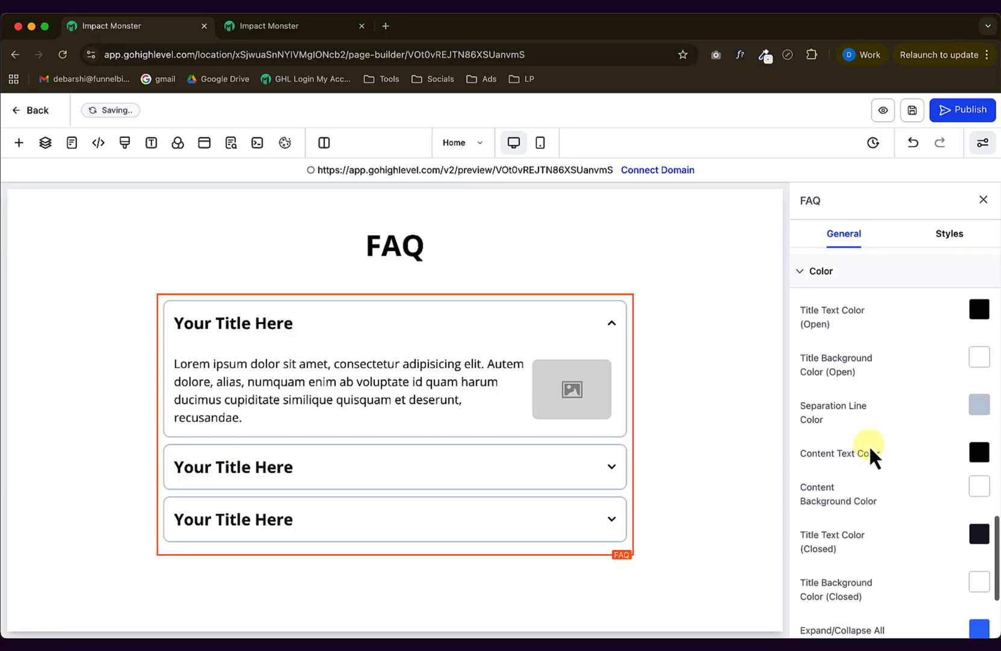
{"action": "left_click", "coordinate": [979, 356]}
{"action": "left_click", "coordinate": [750, 597]}
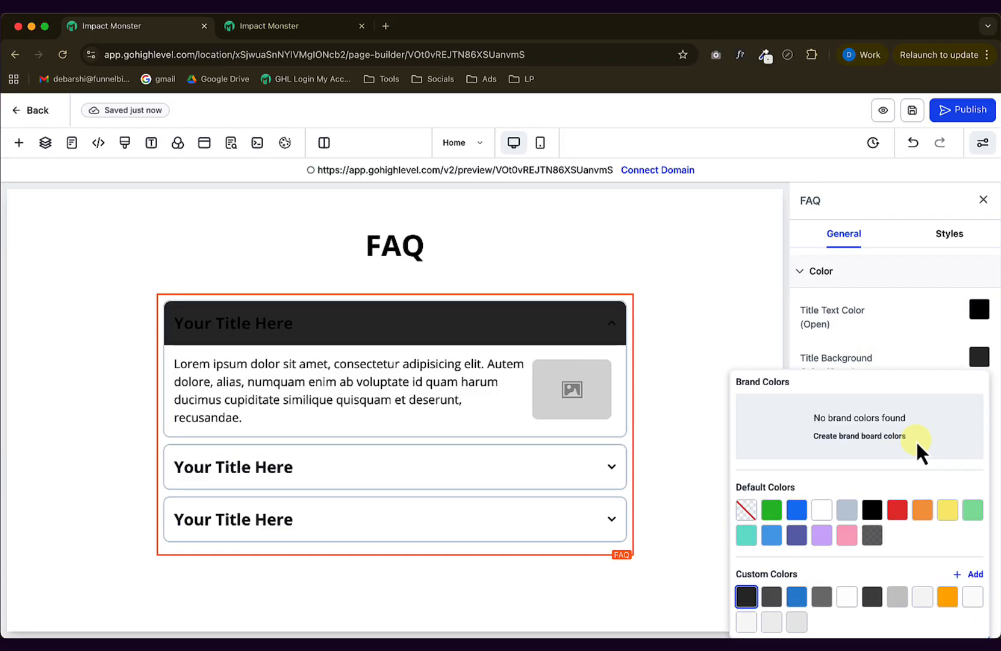
{"action": "left_click", "coordinate": [980, 309]}
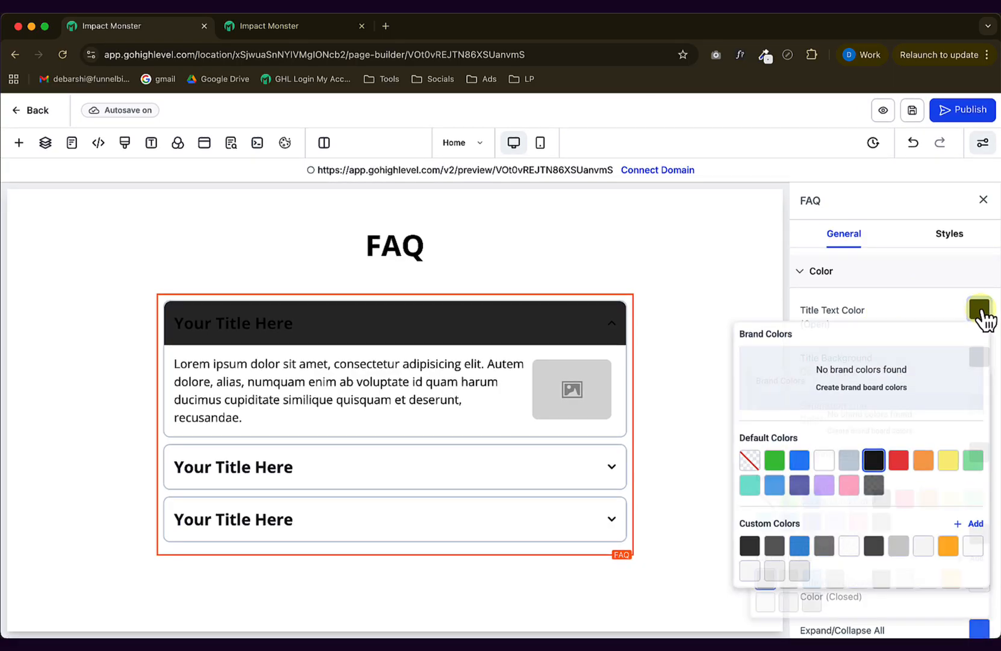
{"action": "left_click", "coordinate": [819, 461]}
{"action": "left_click", "coordinate": [830, 305]}
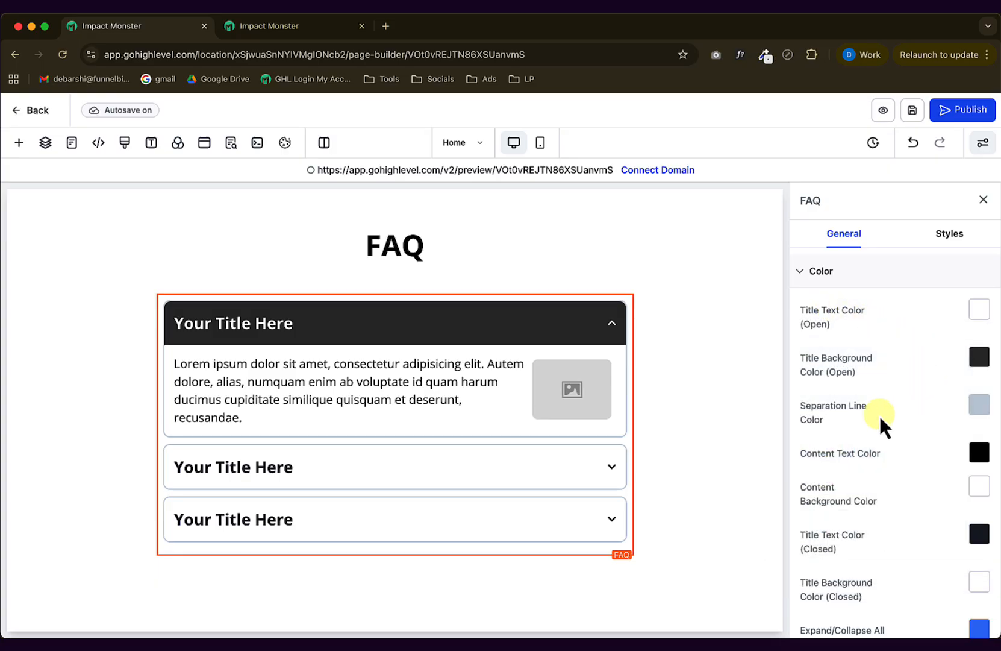
Change the FAQ element's separation line color to the light grey custom color.
{"action": "left_click", "coordinate": [979, 404]}
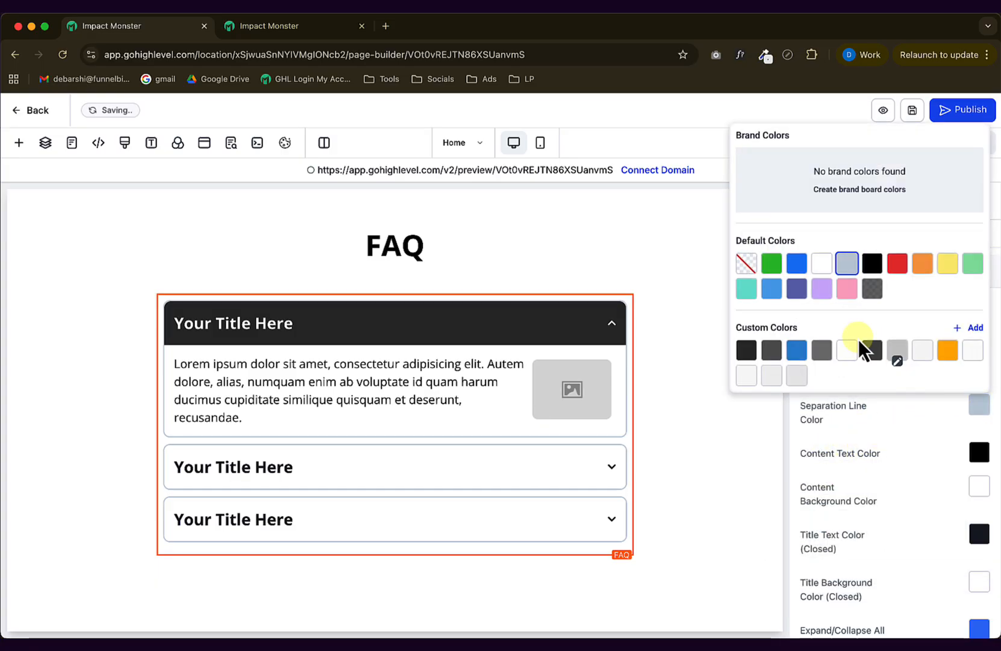
{"action": "left_click", "coordinate": [773, 375]}
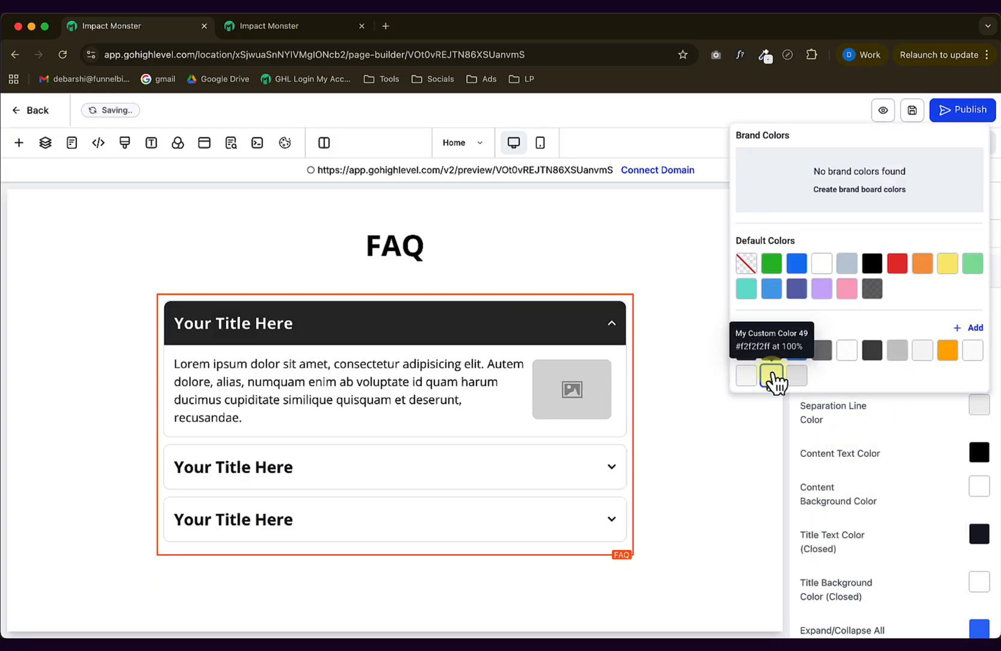
{"action": "left_click", "coordinate": [846, 401]}
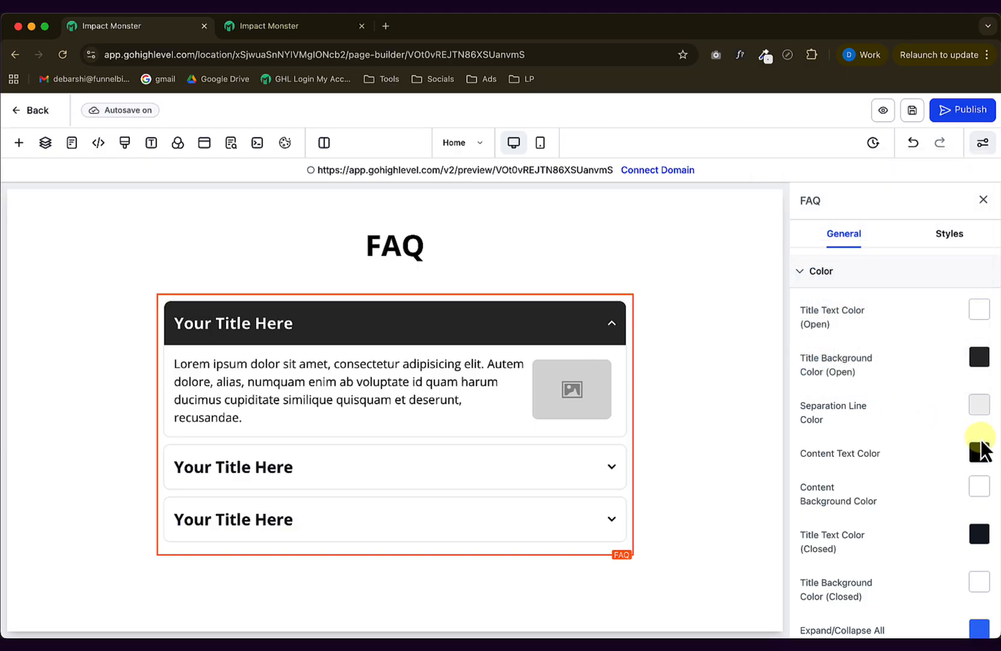
{"action": "left_click", "coordinate": [981, 486]}
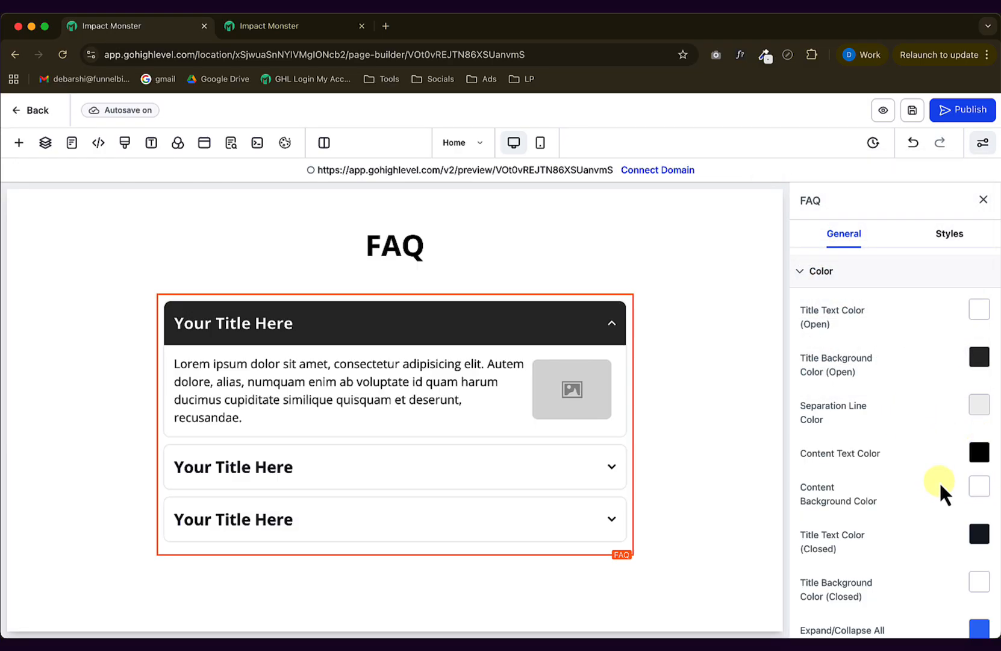
{"action": "scroll", "coordinate": [941, 481], "scroll_direction": "down", "scroll_amount": 3}
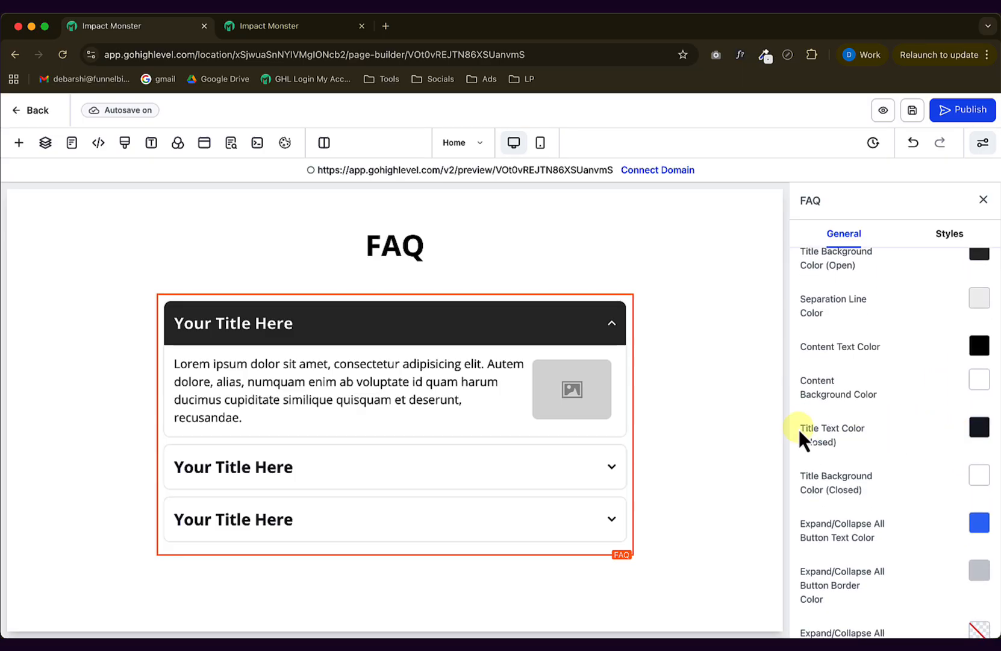
{"action": "left_click", "coordinate": [979, 426]}
{"action": "left_click", "coordinate": [978, 425]}
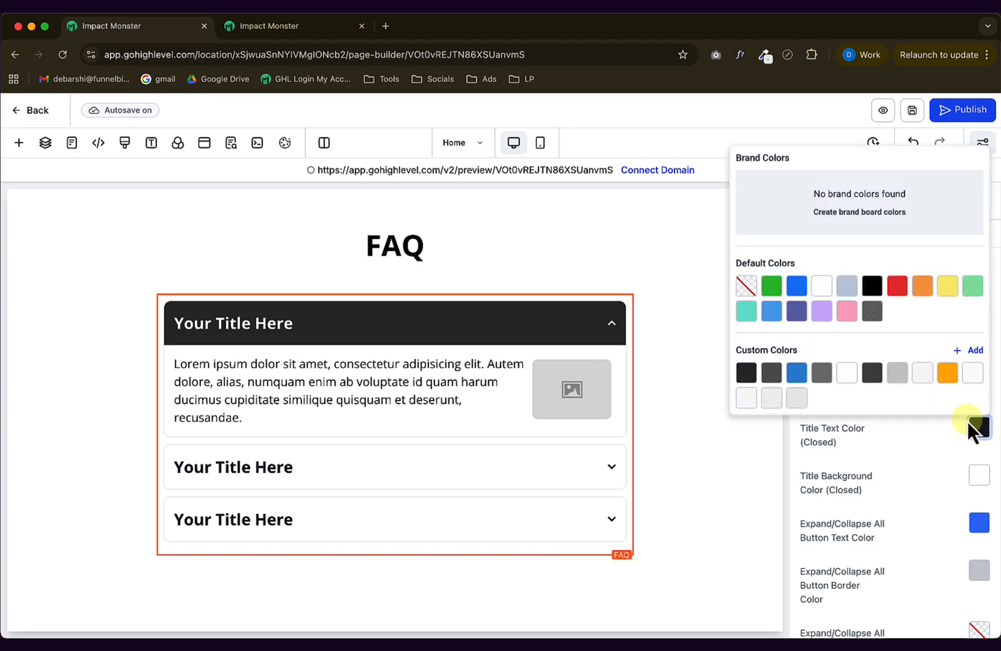
{"action": "left_click", "coordinate": [872, 285]}
{"action": "left_click", "coordinate": [864, 452]}
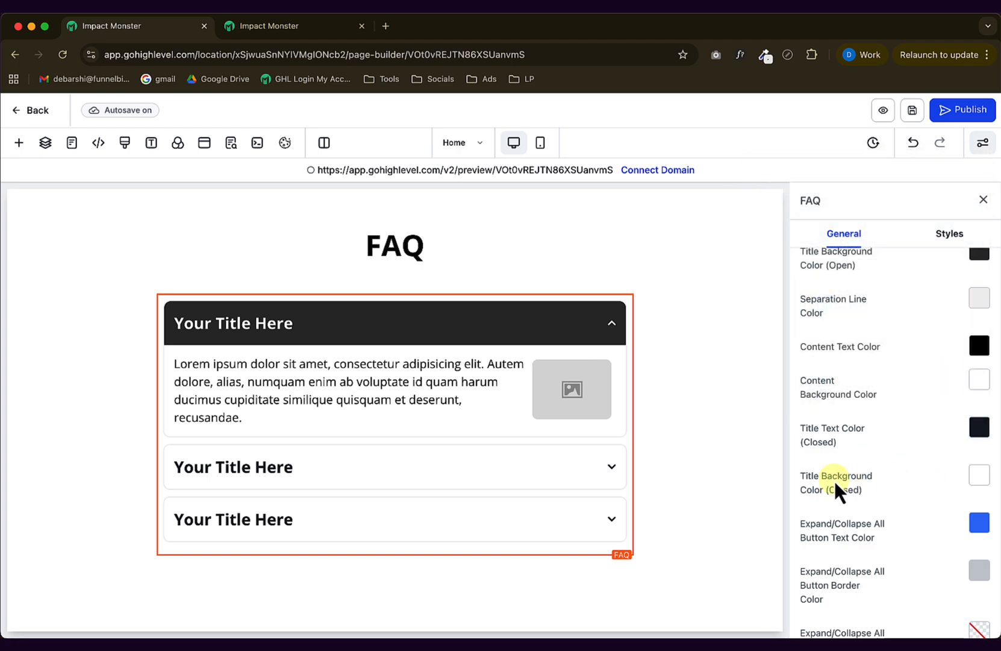
Set the FAQ element's closed title background to the light grey custom color and compare it with the Figma question boxes.
{"action": "scroll", "coordinate": [848, 481], "scroll_direction": "down", "scroll_amount": 1}
{"action": "left_click", "coordinate": [979, 455]}
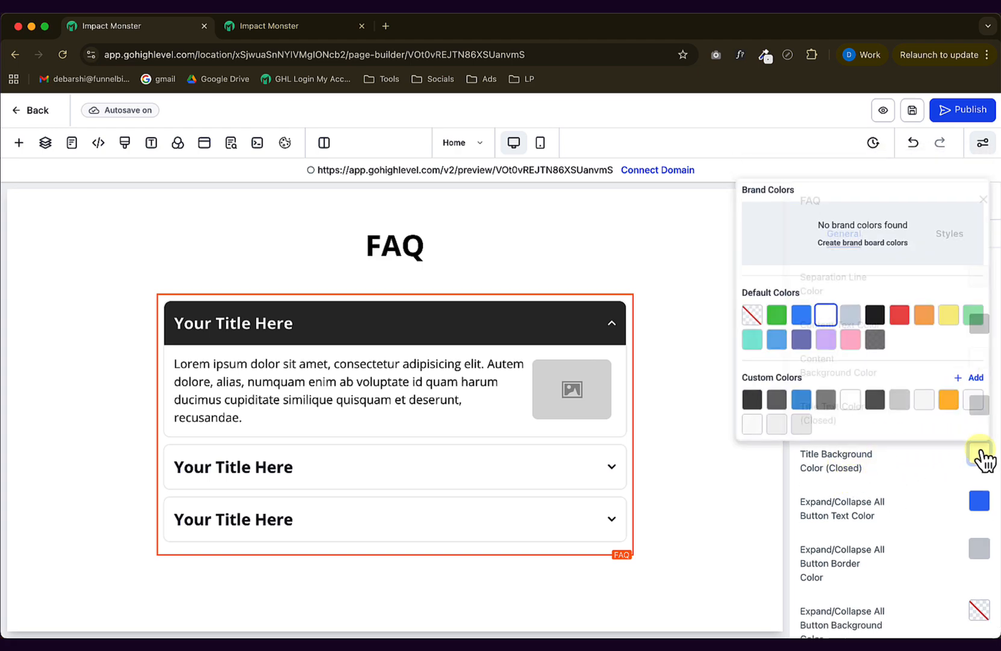
{"action": "left_click", "coordinate": [774, 424]}
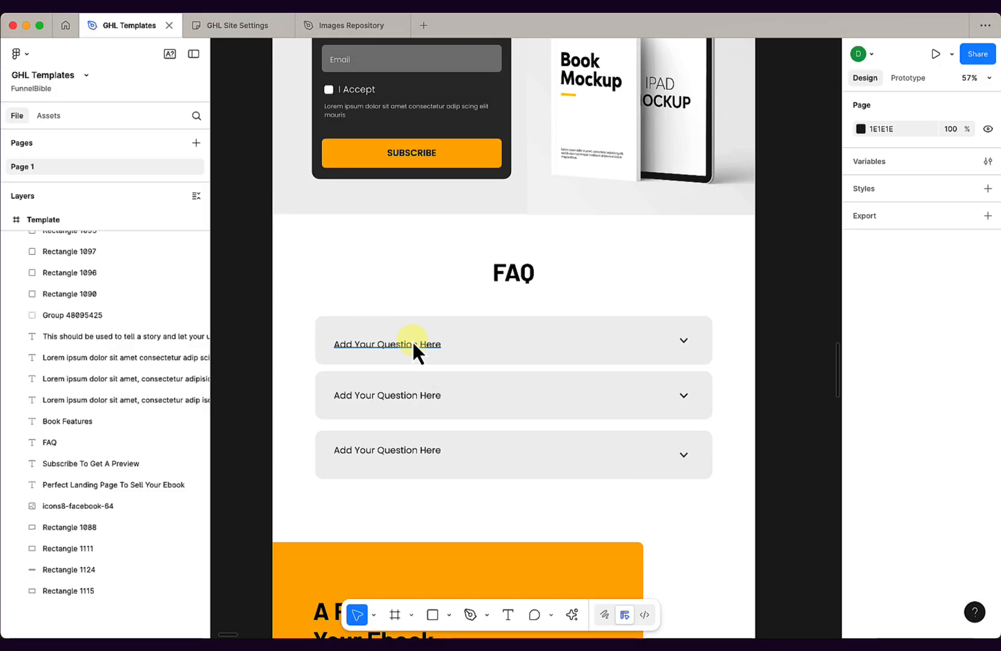
{"action": "left_click", "coordinate": [407, 325]}
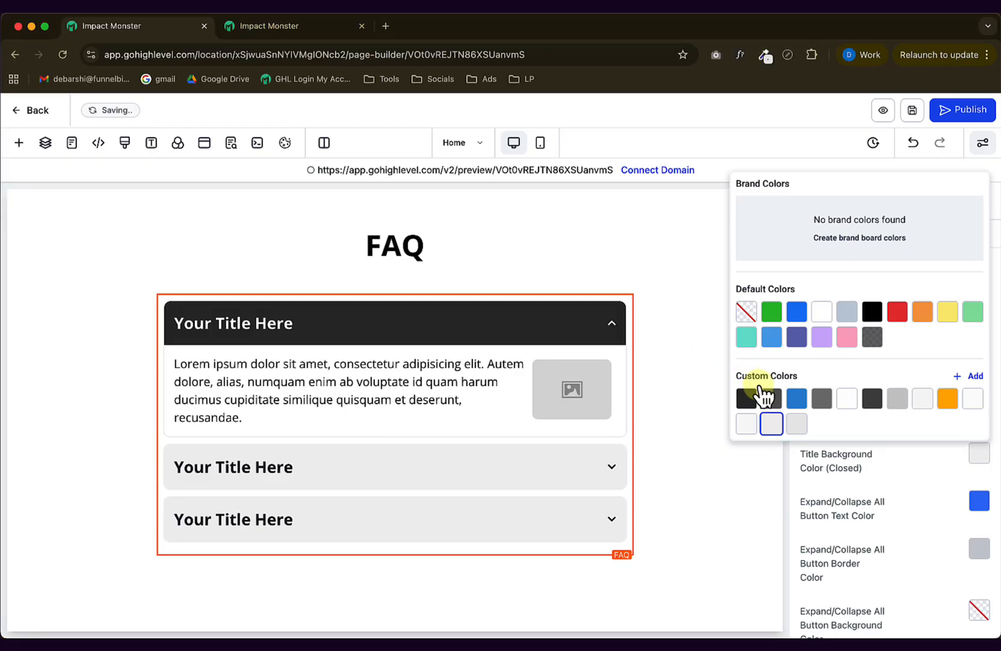
Review the restyled FAQ section and examine the orange "A Platform to Sell Your Ebook" section below the FAQ in the Figma template.
{"action": "left_click", "coordinate": [621, 486]}
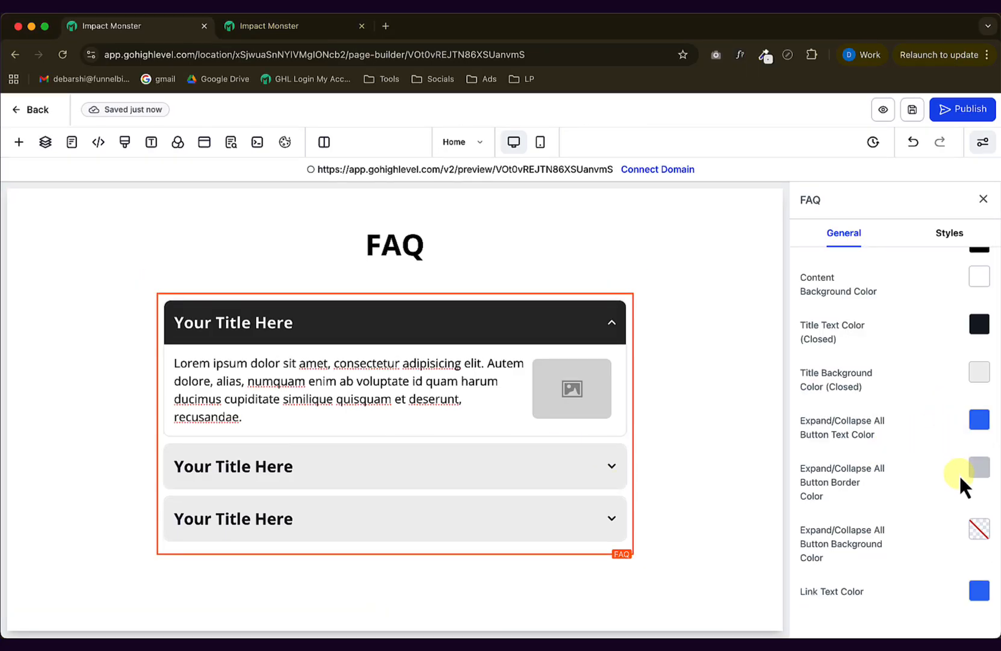
{"action": "scroll", "coordinate": [959, 473], "scroll_direction": "up", "scroll_amount": 2}
{"action": "scroll", "coordinate": [959, 474], "scroll_direction": "up", "scroll_amount": 3}
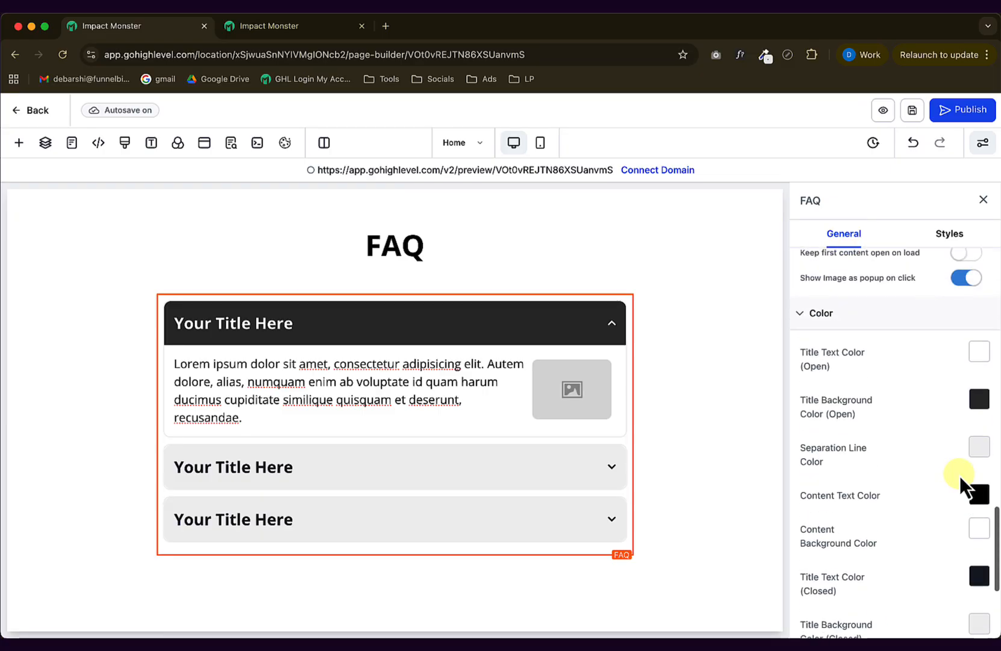
{"action": "left_click", "coordinate": [722, 444]}
{"action": "scroll", "coordinate": [723, 446], "scroll_direction": "up", "scroll_amount": 2}
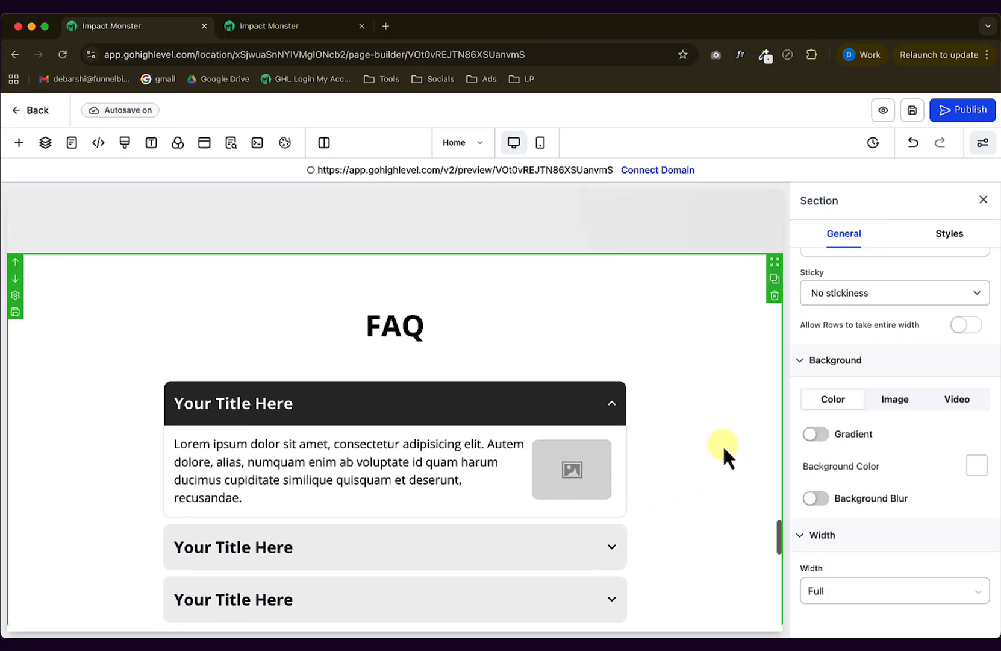
{"action": "scroll", "coordinate": [724, 445], "scroll_direction": "down", "scroll_amount": 2}
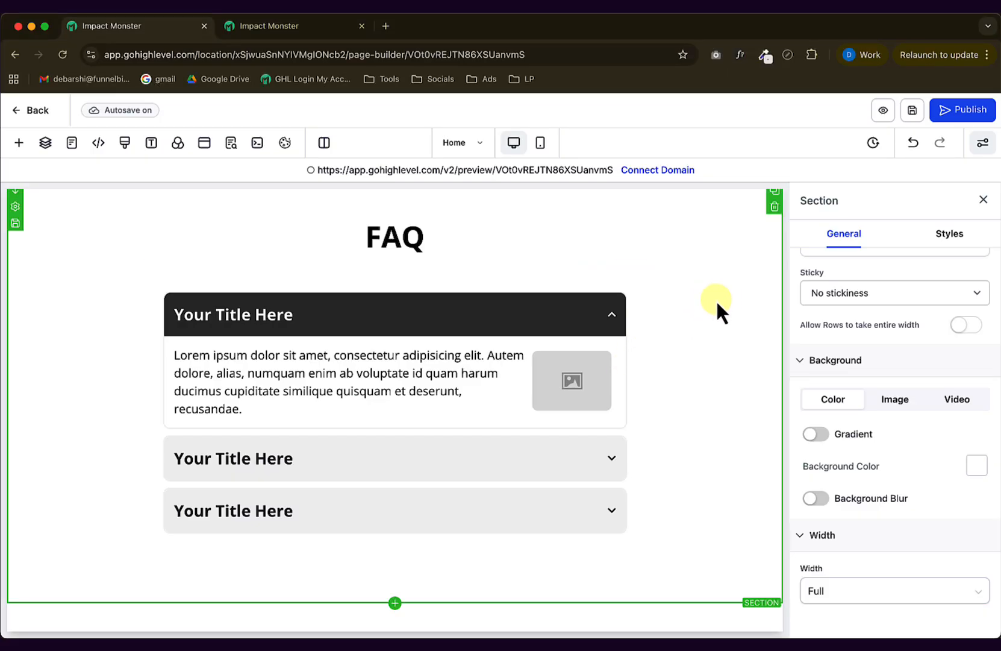
{"action": "scroll", "coordinate": [736, 301], "scroll_direction": "down", "scroll_amount": 3}
{"action": "scroll", "coordinate": [736, 301], "scroll_direction": "up", "scroll_amount": 1}
{"action": "scroll", "coordinate": [699, 314], "scroll_direction": "down", "scroll_amount": 2}
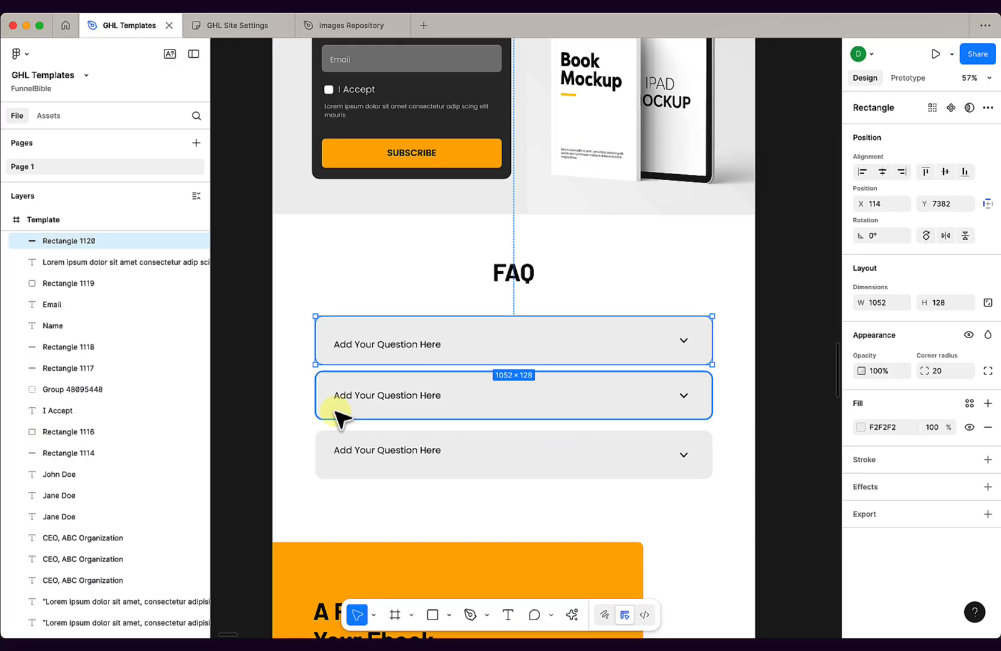
{"action": "scroll", "coordinate": [503, 497], "scroll_direction": "down", "scroll_amount": 3}
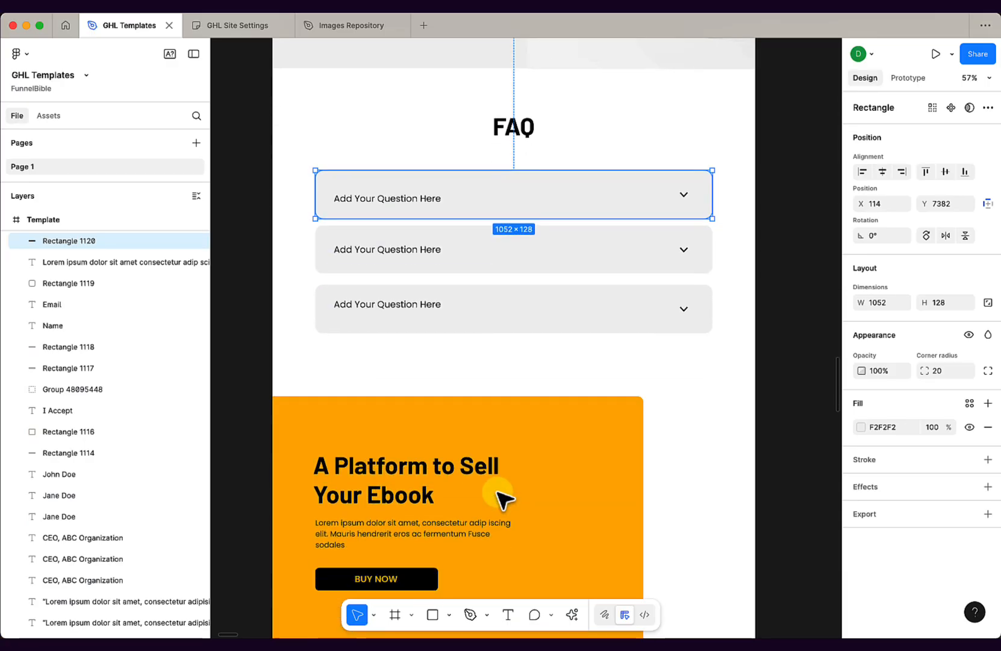
{"action": "scroll", "coordinate": [503, 497], "scroll_direction": "down", "scroll_amount": 5}
{"action": "scroll", "coordinate": [375, 264], "scroll_direction": "up", "scroll_amount": 2}
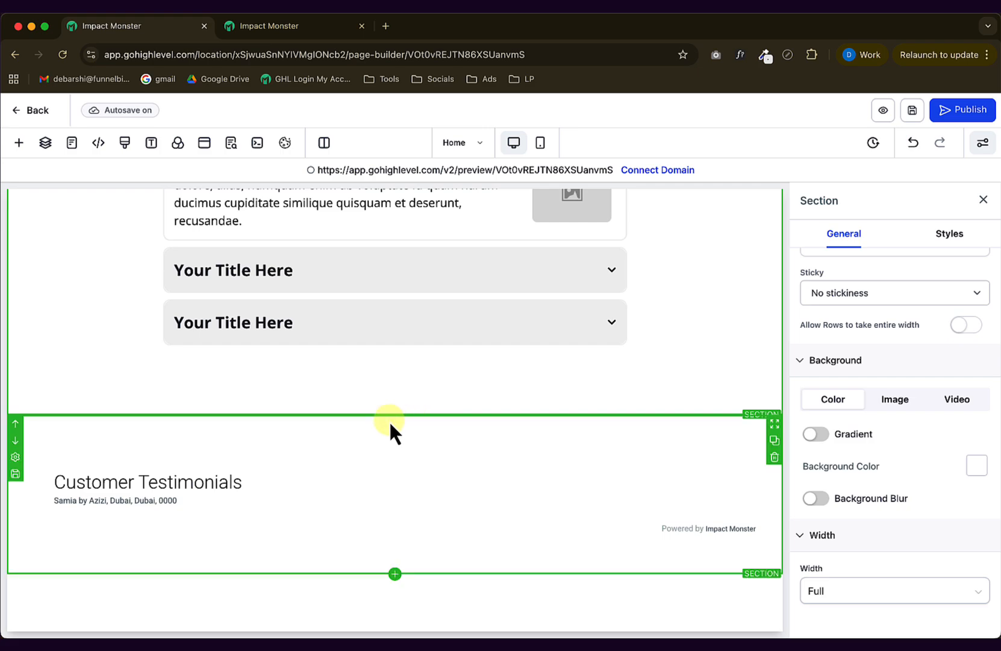
Insert a blank section between the FAQ and Customer Testimonials sections.
{"action": "left_click", "coordinate": [393, 416]}
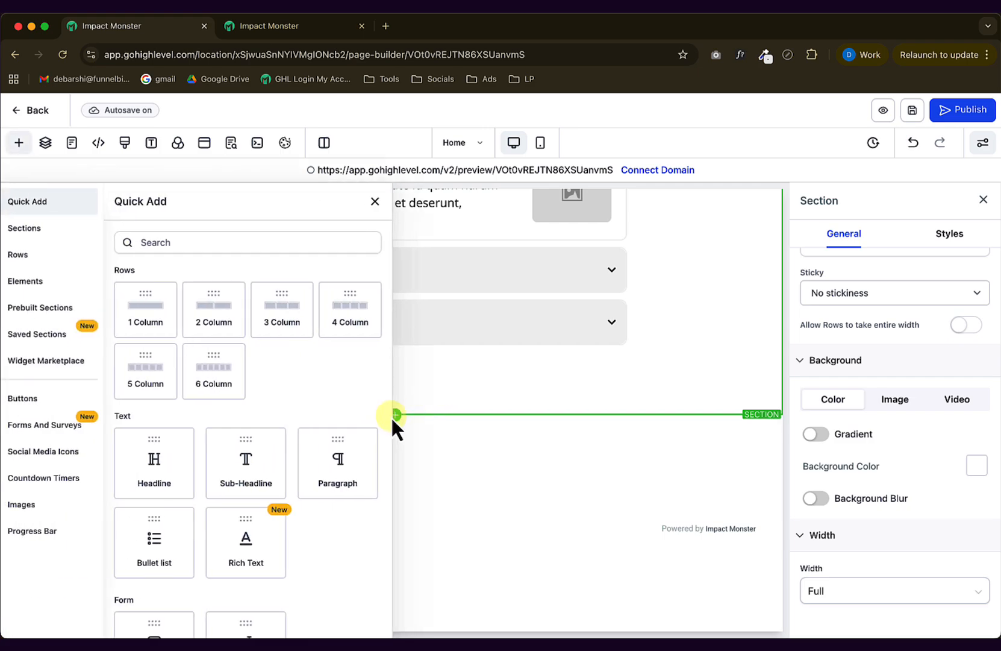
{"action": "left_click", "coordinate": [54, 232]}
{"action": "left_click", "coordinate": [187, 266]}
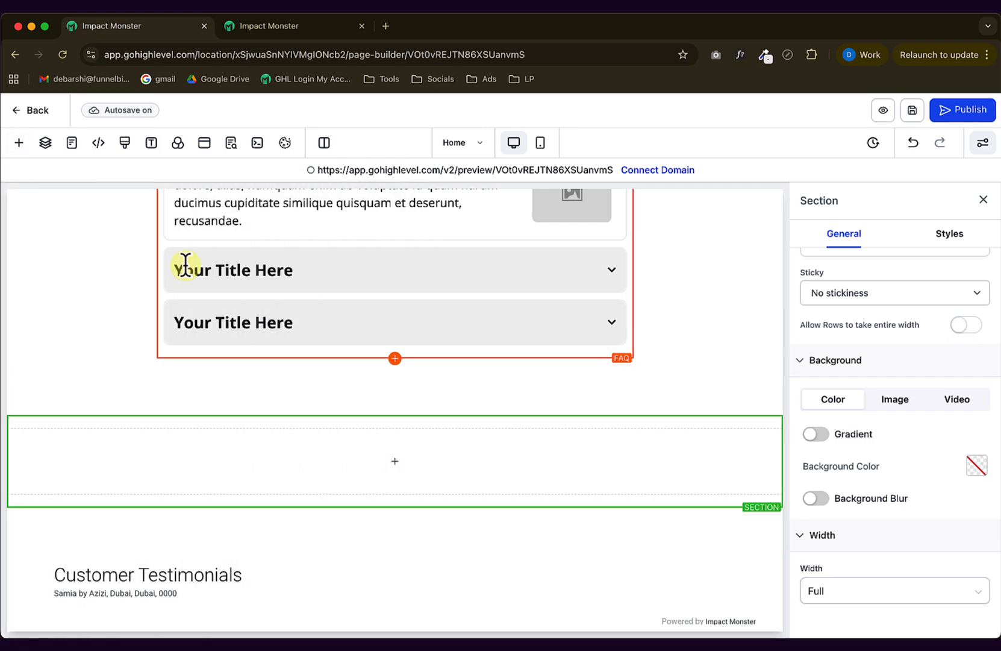
Set the new section's left and right padding to 20 px.
{"action": "left_click", "coordinate": [947, 241]}
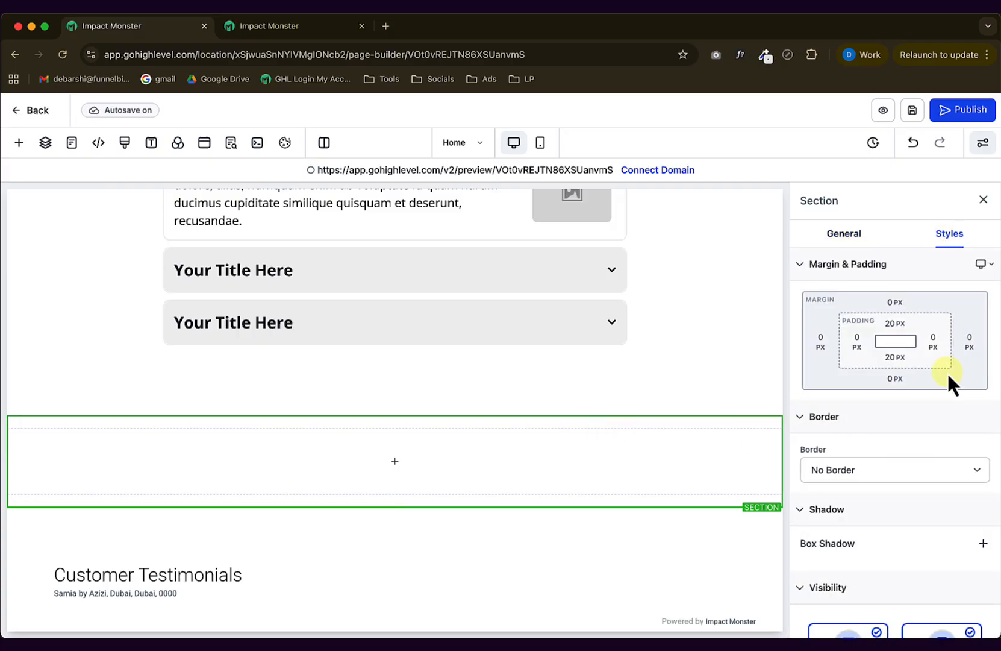
{"action": "left_click", "coordinate": [857, 341]}
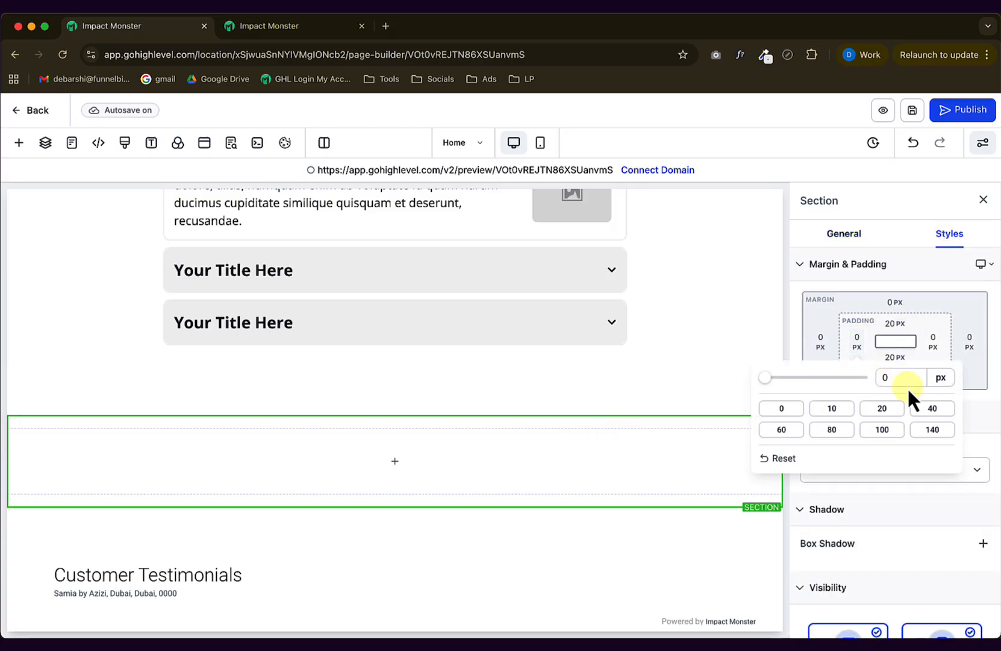
{"action": "left_click", "coordinate": [883, 410]}
{"action": "left_click", "coordinate": [933, 339]}
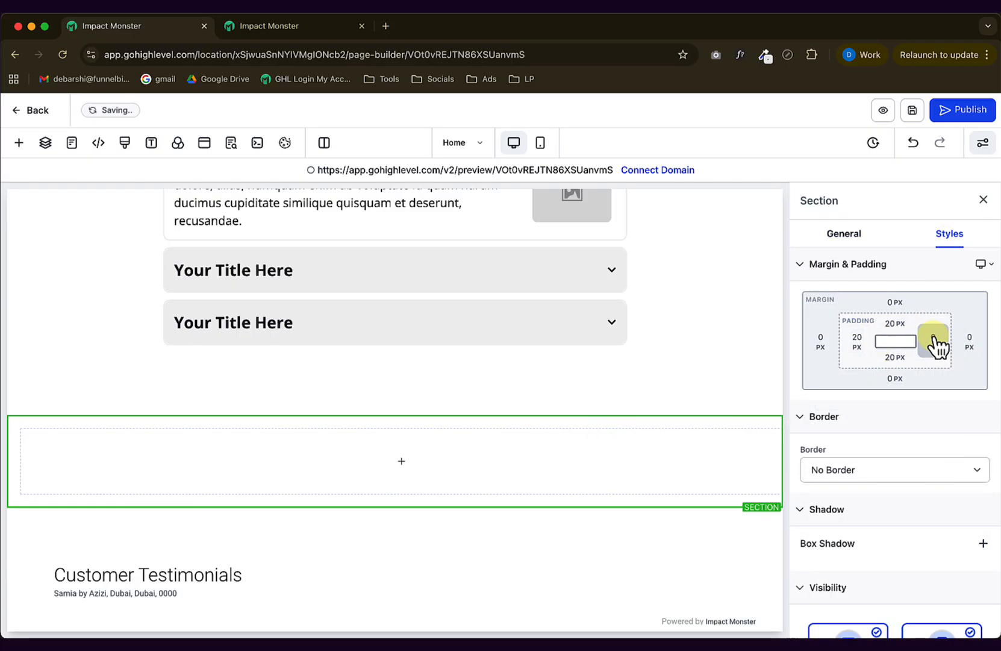
{"action": "left_click", "coordinate": [860, 408]}
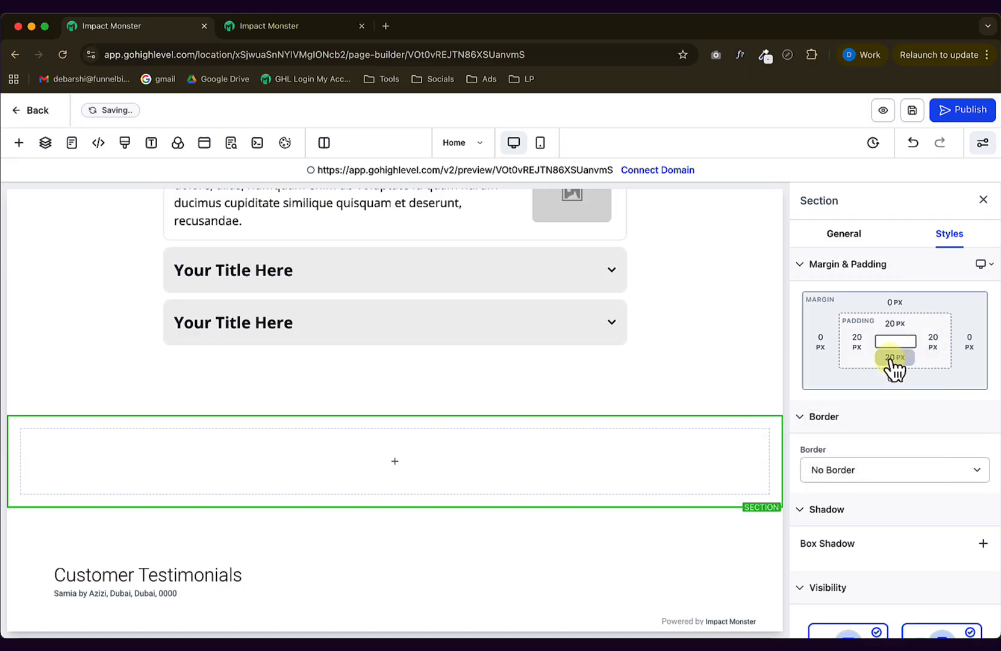
Add a 1 Column row to the new section and set its column's padding to 0 px on all four sides.
{"action": "left_click", "coordinate": [404, 462]}
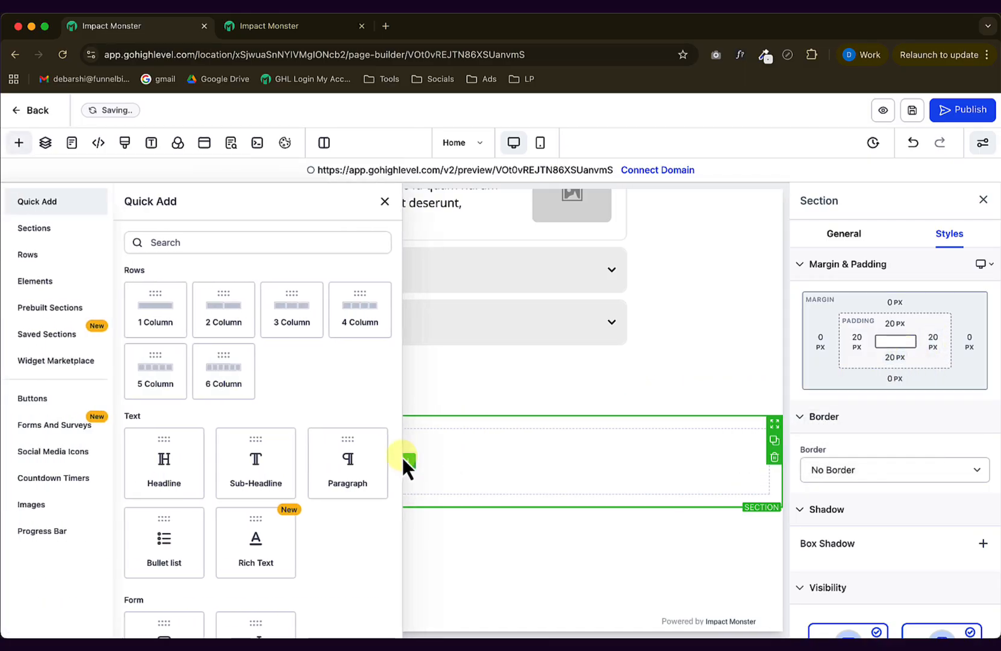
{"action": "left_click", "coordinate": [155, 298]}
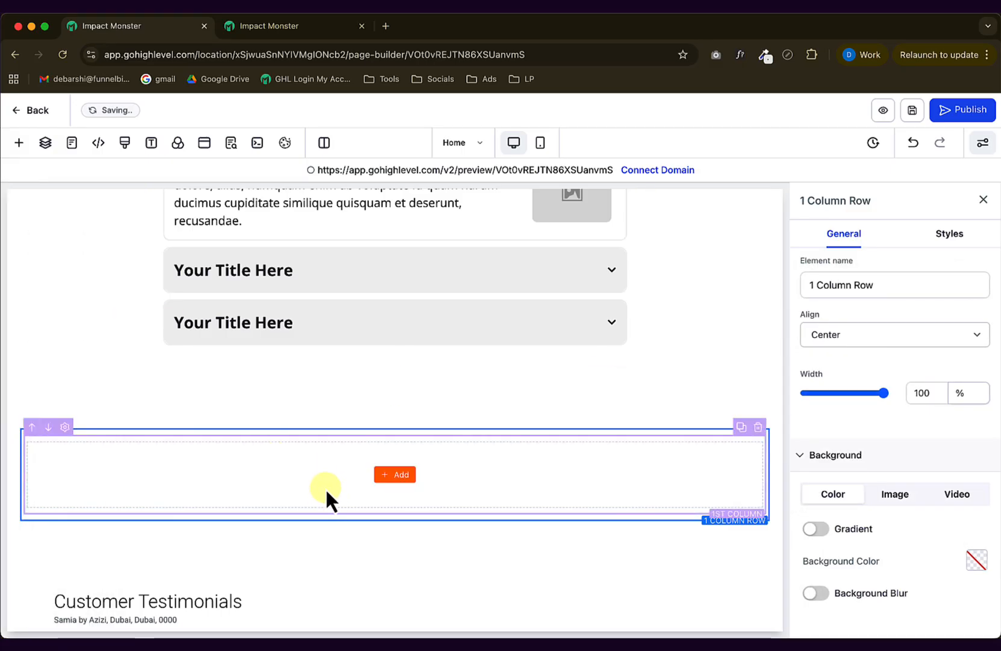
{"action": "left_click", "coordinate": [408, 472]}
{"action": "left_click", "coordinate": [957, 240]}
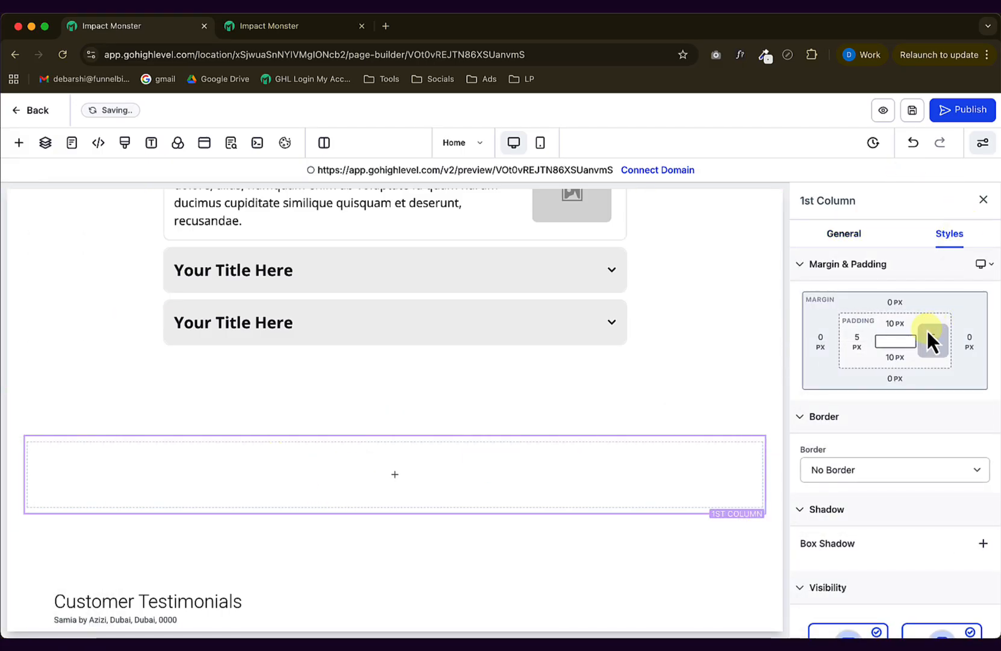
{"action": "left_click", "coordinate": [896, 328]}
{"action": "left_click", "coordinate": [824, 382]}
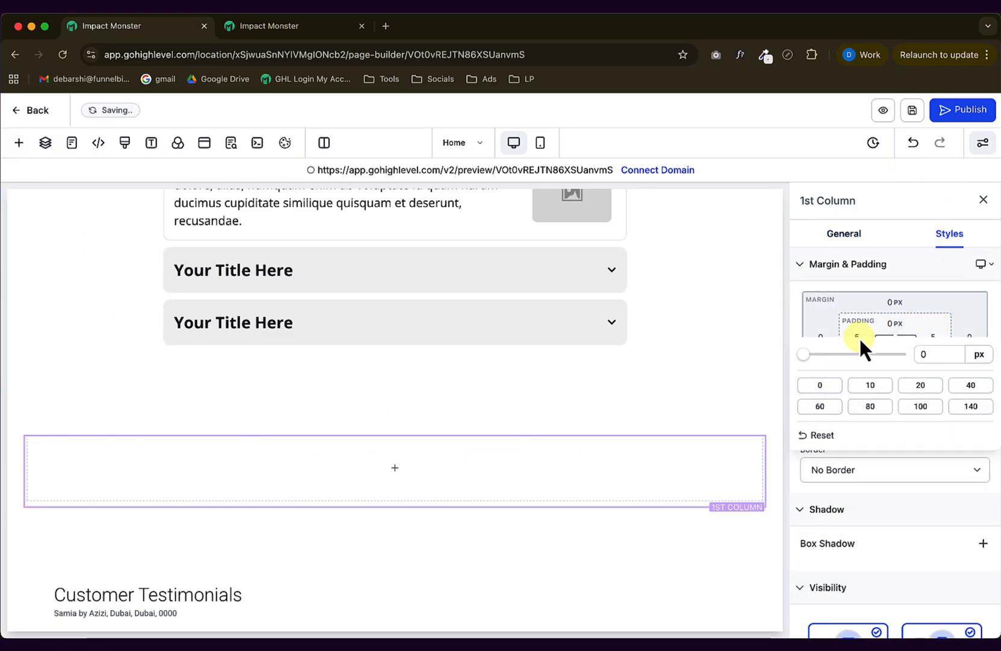
{"action": "left_click", "coordinate": [860, 335]}
{"action": "left_click", "coordinate": [782, 409]}
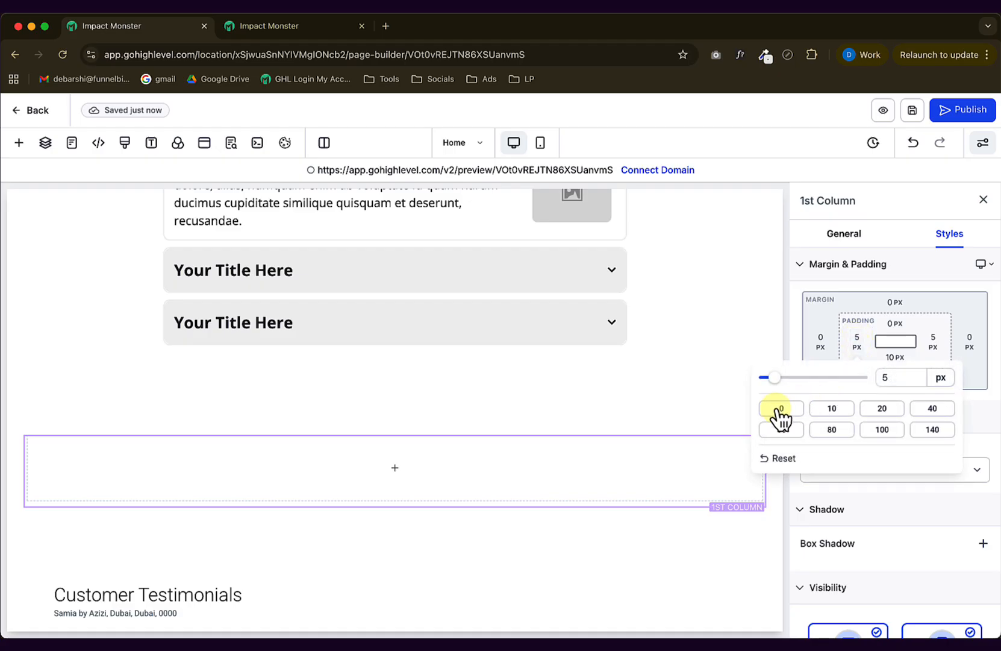
{"action": "left_click", "coordinate": [933, 341]}
{"action": "left_click", "coordinate": [930, 341]}
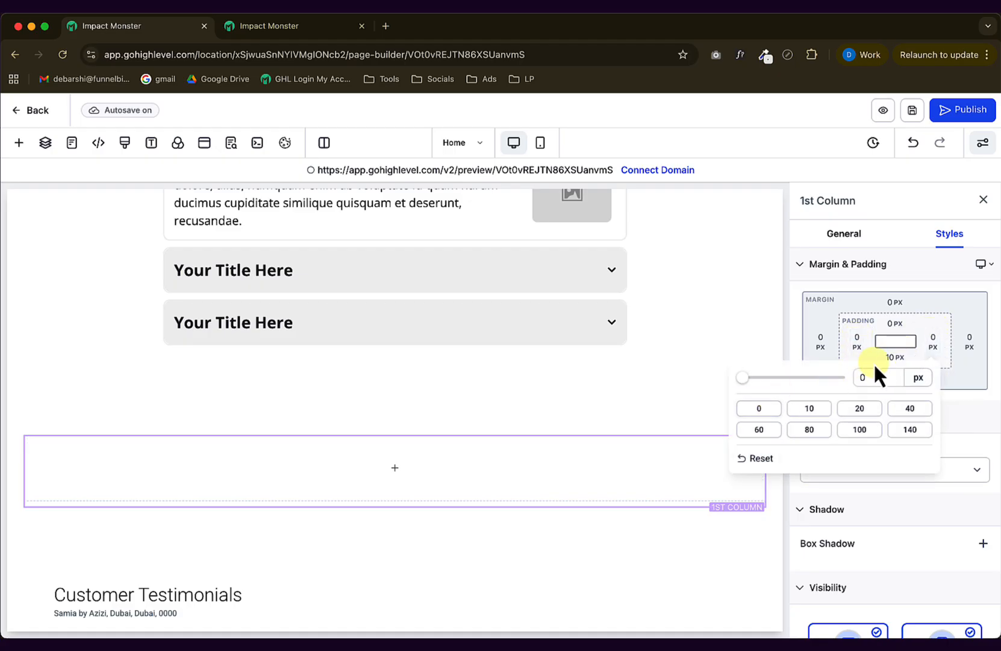
{"action": "left_click", "coordinate": [890, 358]}
{"action": "left_click", "coordinate": [817, 420]}
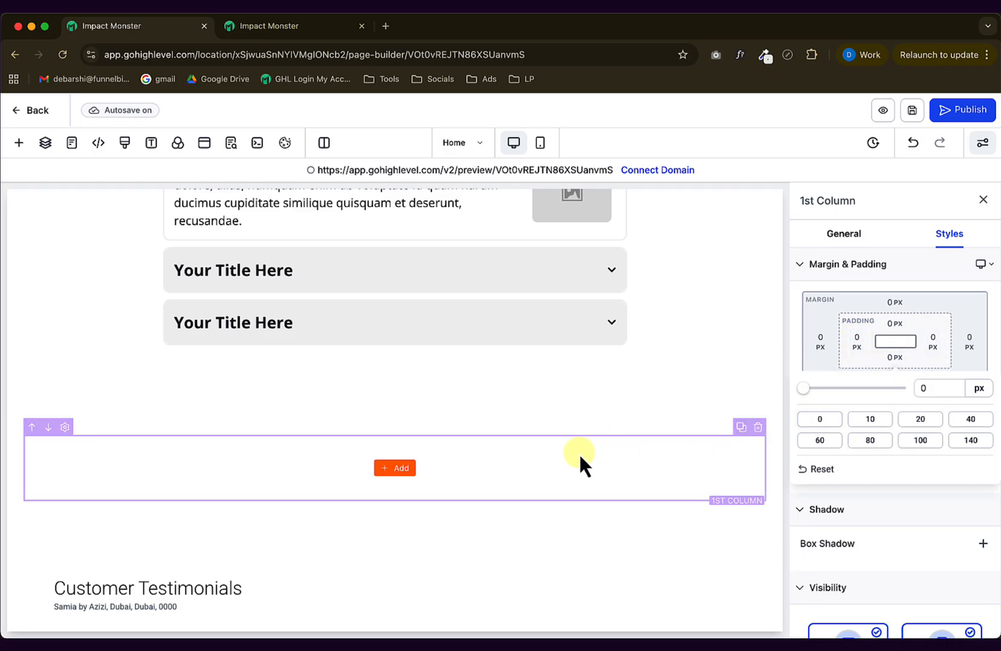
{"action": "left_click", "coordinate": [567, 451]}
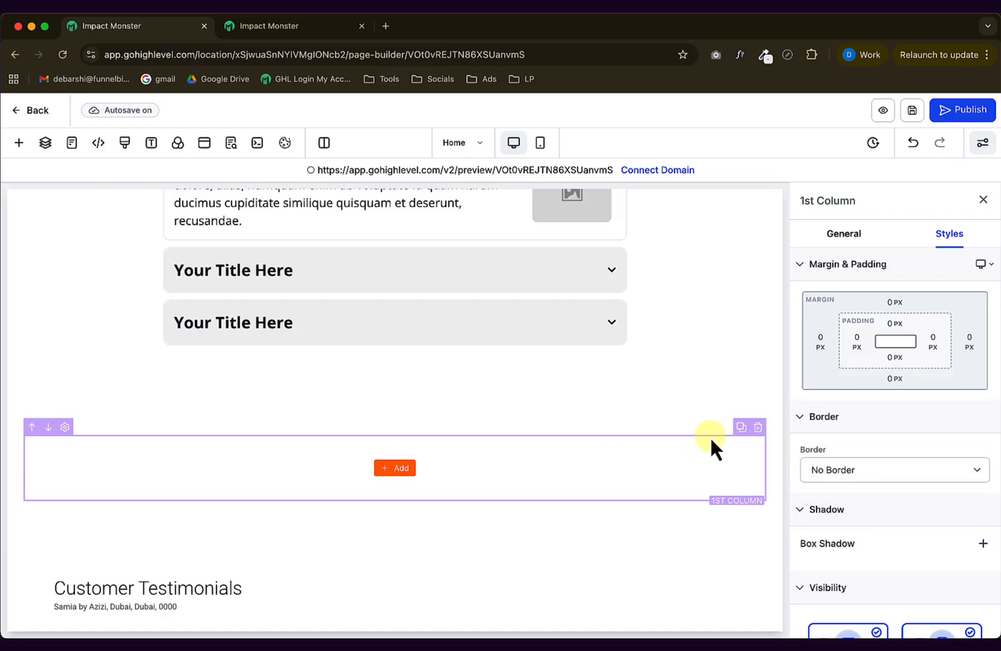
Duplicate the column and widen the first one to about two thirds of the row, comparing it with the orange block in Figma.
{"action": "left_click", "coordinate": [742, 428]}
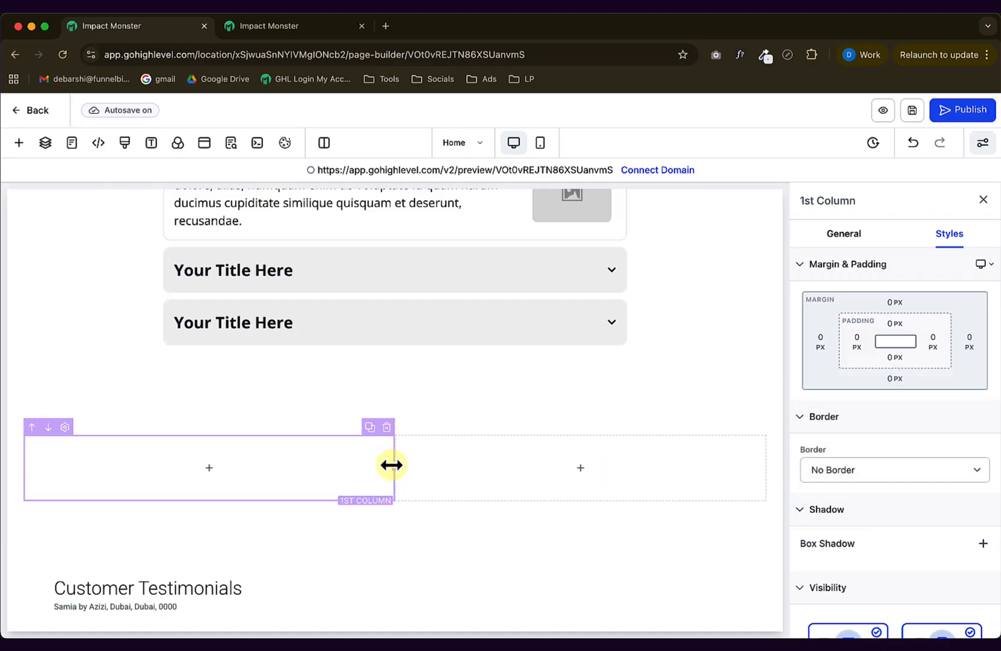
{"action": "left_click_drag", "start_coordinate": [393, 467], "coordinate": [499, 466]}
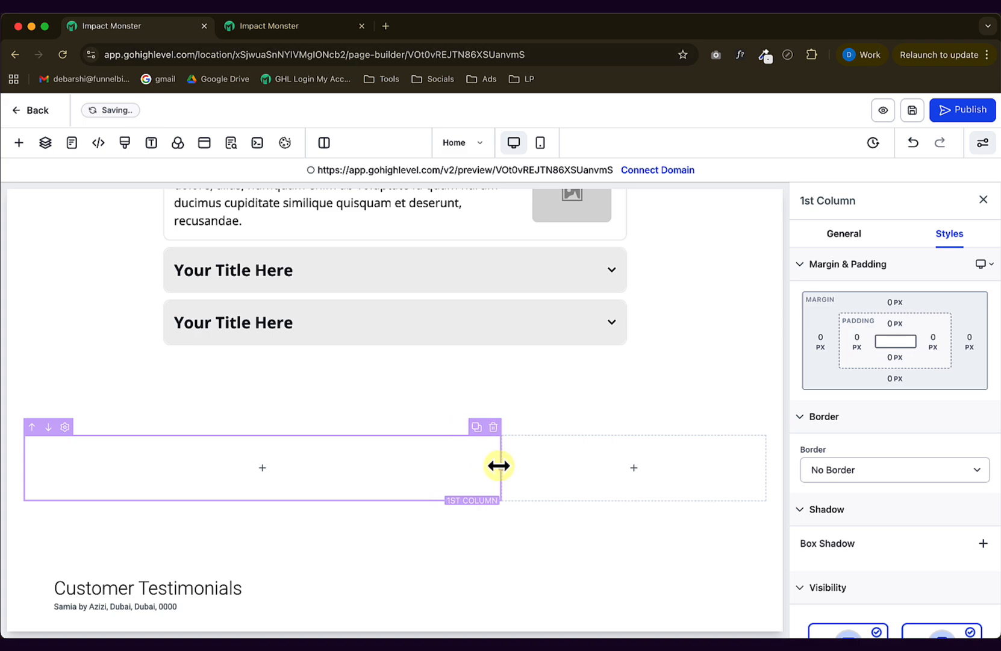
{"action": "key", "text": "super+Tab"}
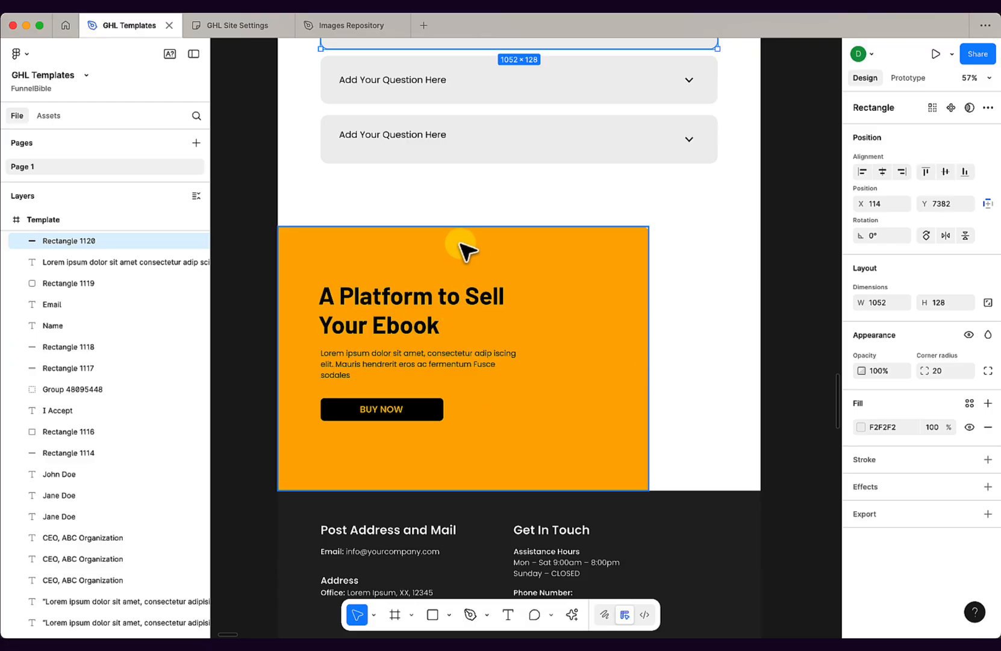
{"action": "key", "text": "super+Tab"}
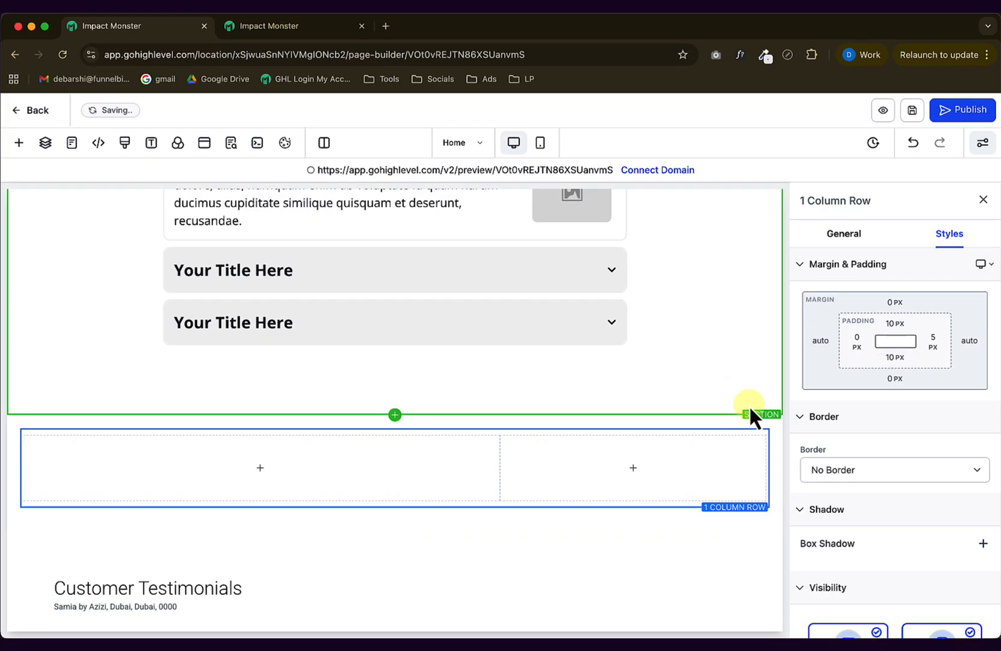
Set the row's left padding to 0 px and allow the new section's rows to take the entire width.
{"action": "left_click", "coordinate": [858, 338]}
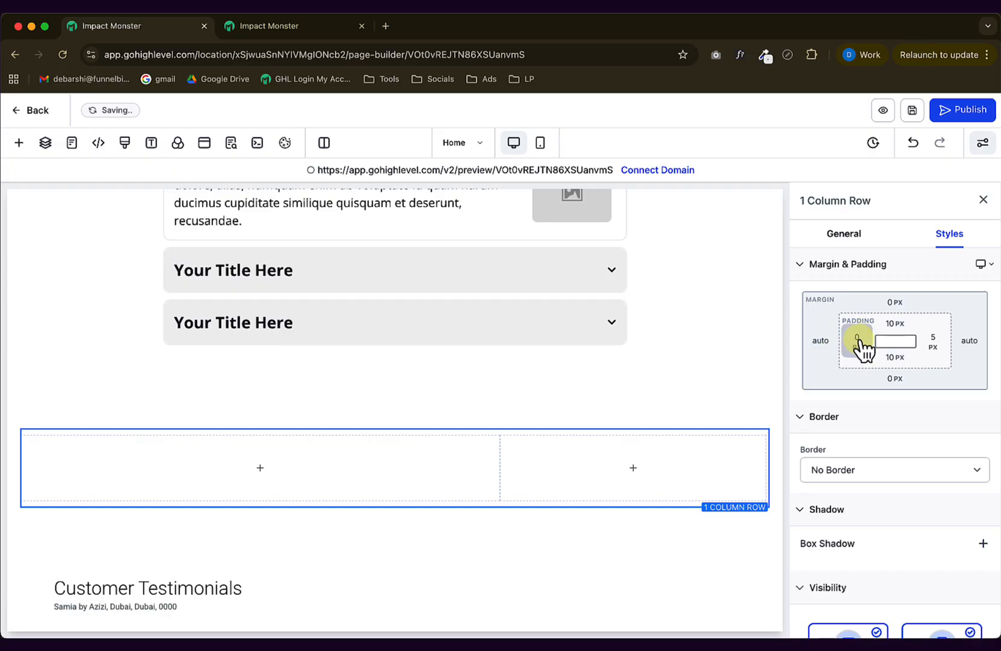
{"action": "left_click", "coordinate": [118, 421]}
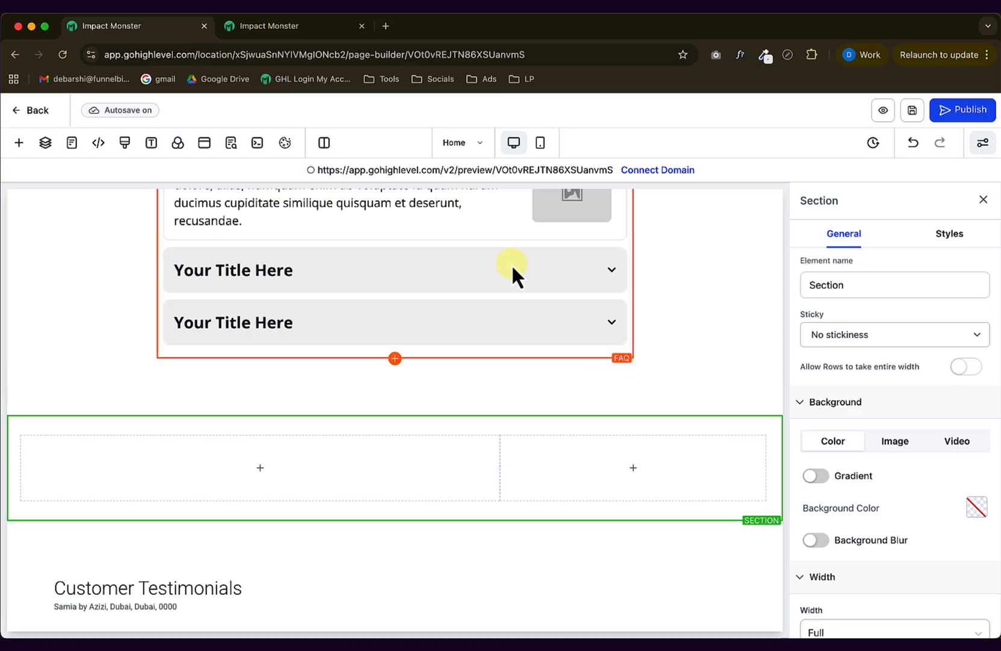
{"action": "key", "text": "super+Tab"}
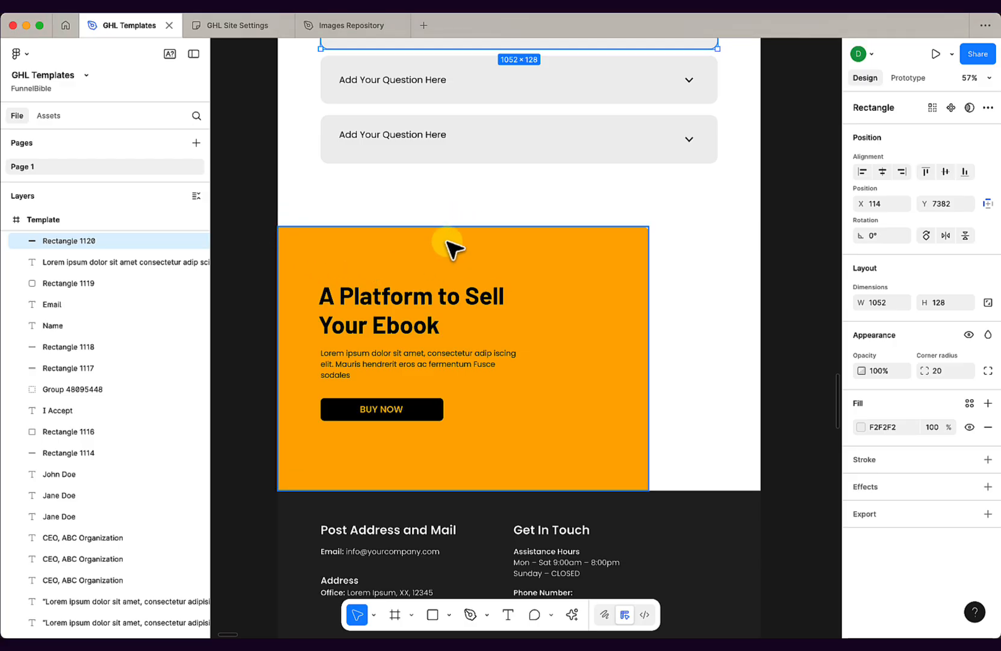
{"action": "key", "text": "super+Tab"}
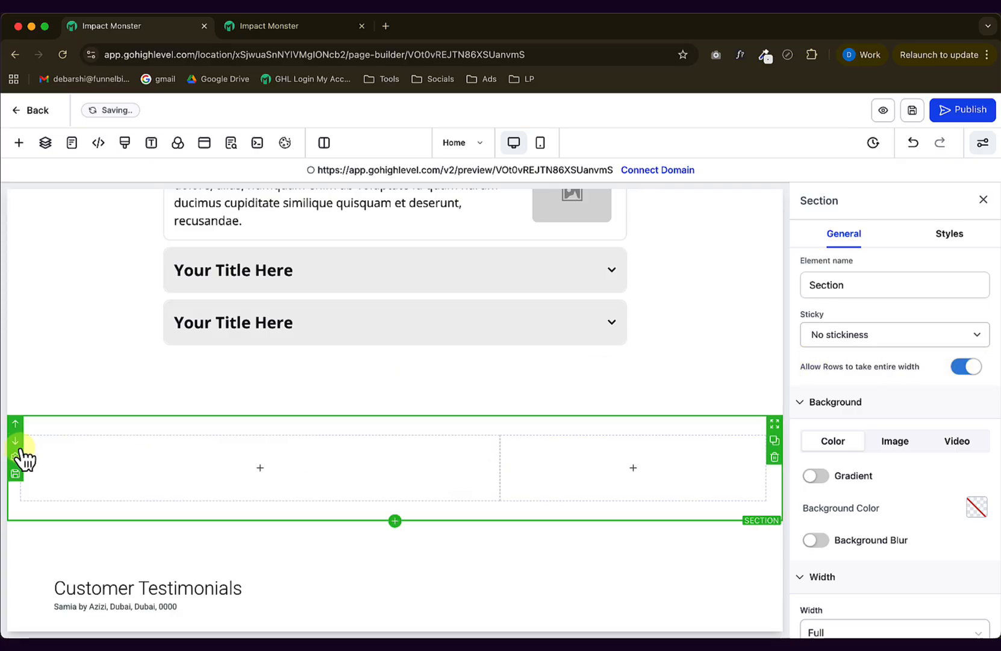
Set the first column's background to the orange custom color.
{"action": "left_click", "coordinate": [31, 455]}
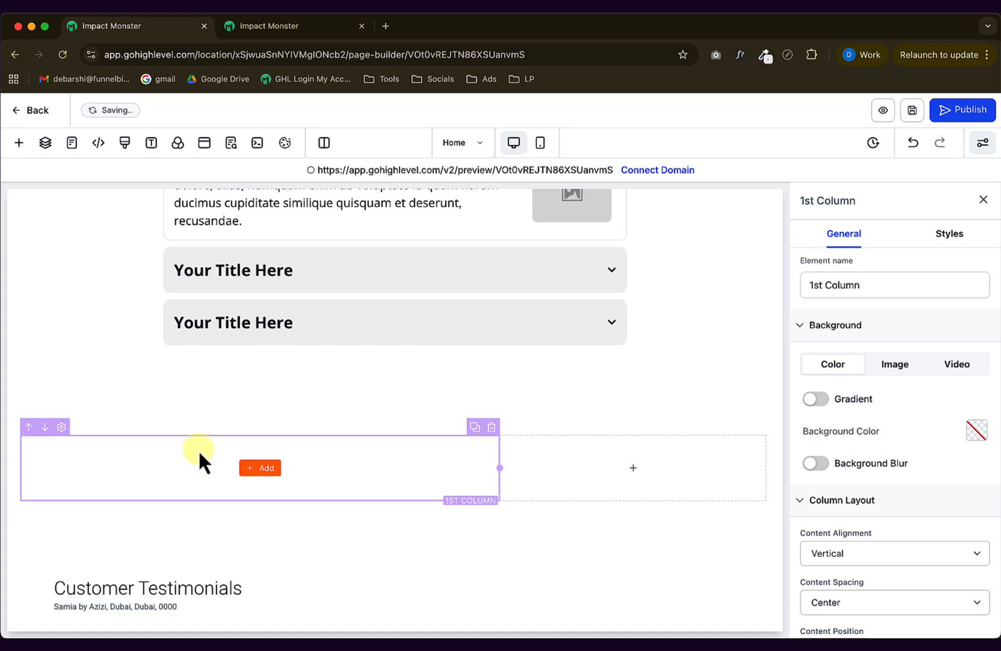
{"action": "left_click", "coordinate": [250, 470]}
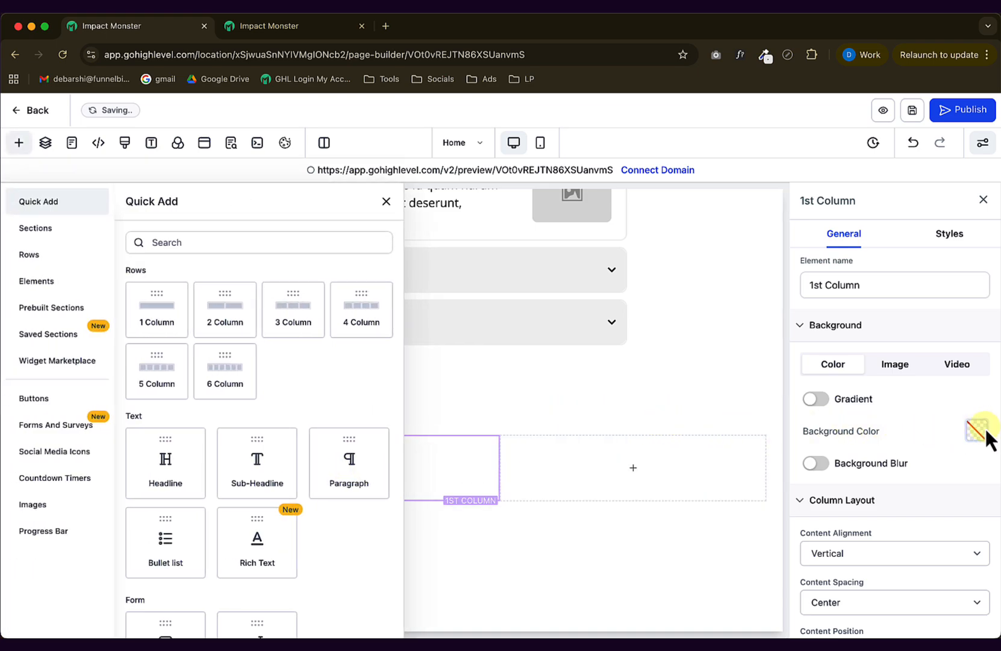
{"action": "left_click", "coordinate": [978, 433]}
{"action": "left_click", "coordinate": [946, 377]}
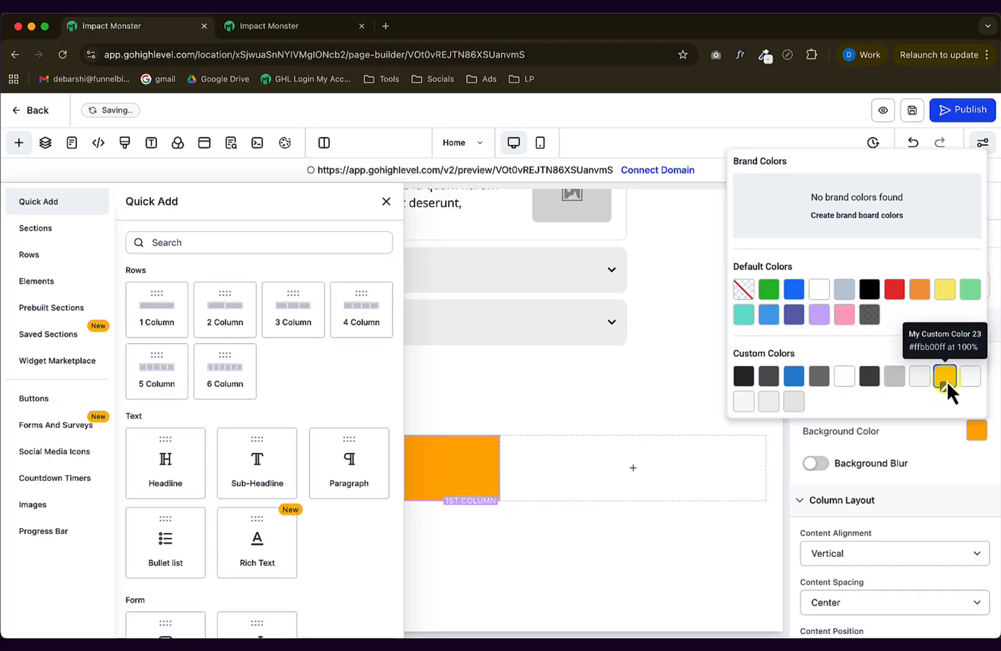
{"action": "left_click", "coordinate": [686, 242]}
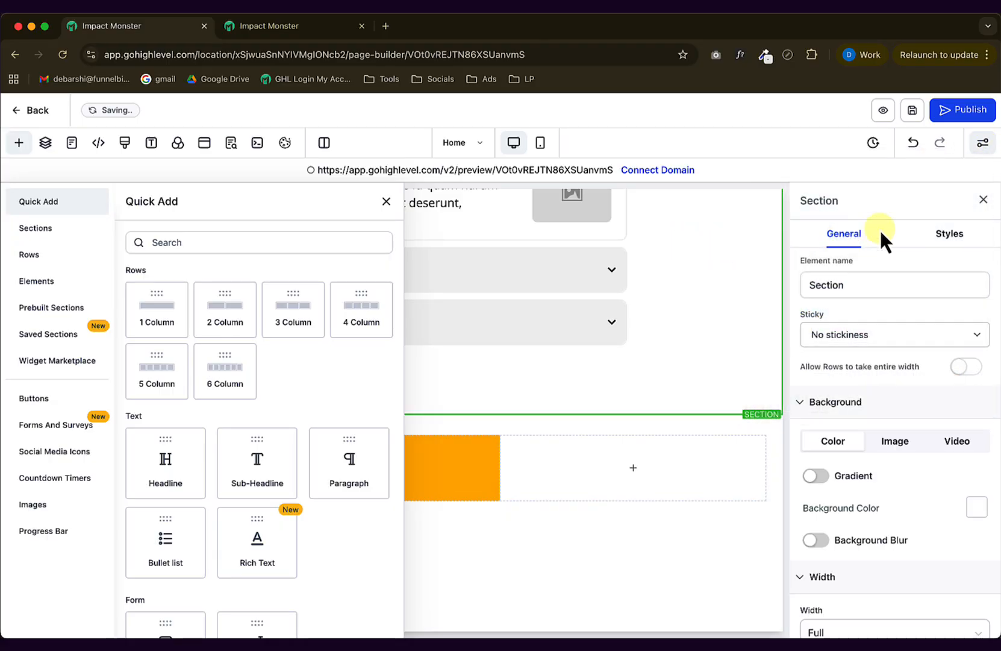
Set the left padding of the section containing the orange column to 0 px.
{"action": "left_click", "coordinate": [950, 233]}
{"action": "left_click", "coordinate": [860, 342]}
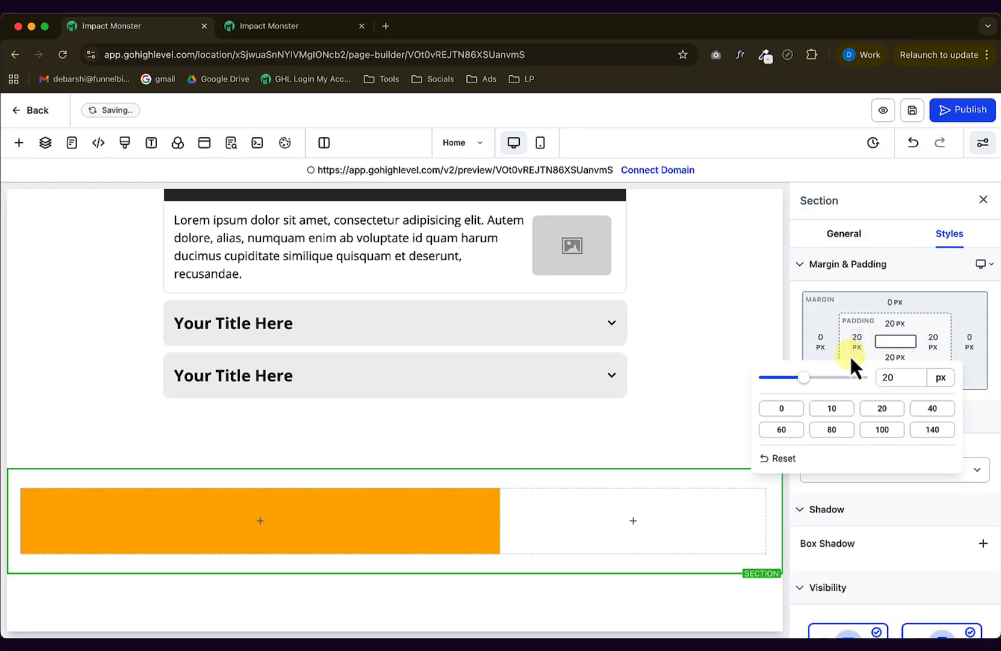
{"action": "left_click", "coordinate": [783, 409]}
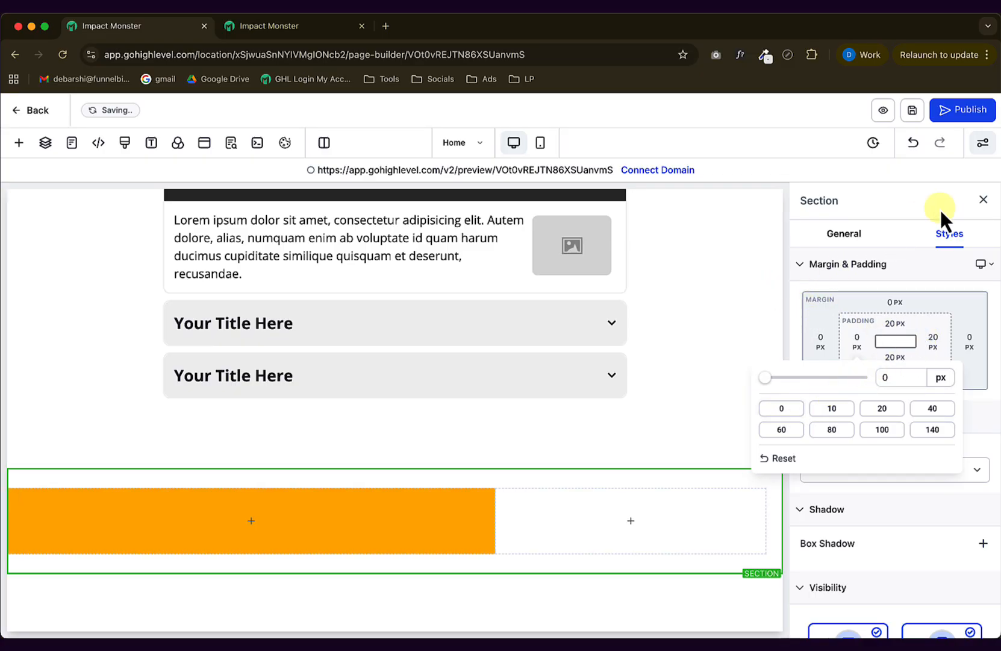
Remove the orange background color from the first column by choosing the transparent default color.
{"action": "left_click", "coordinate": [985, 200]}
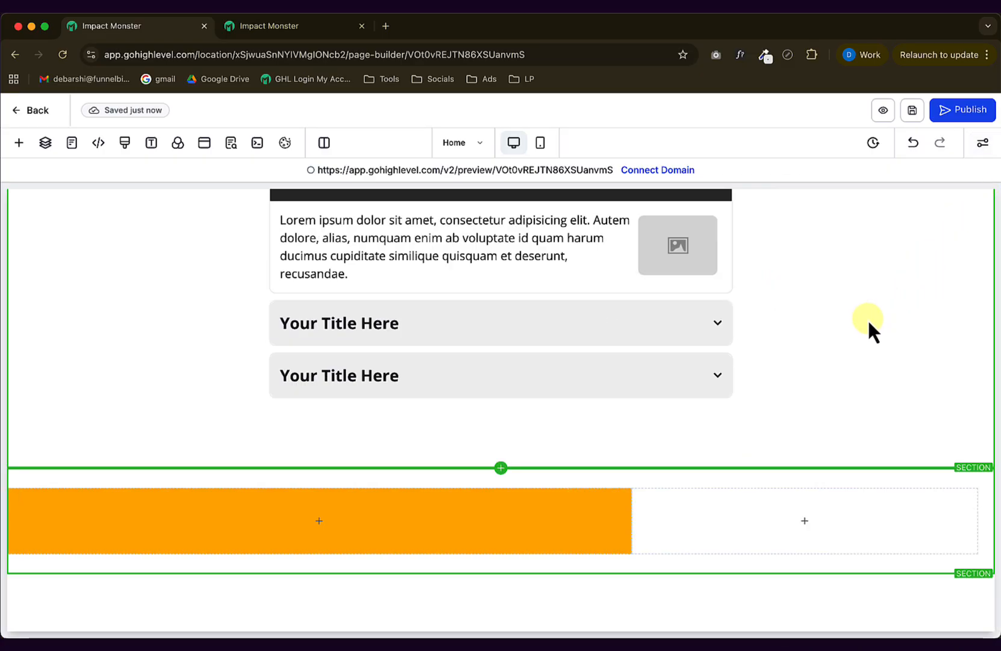
{"action": "scroll", "coordinate": [868, 319], "scroll_direction": "down", "scroll_amount": 3}
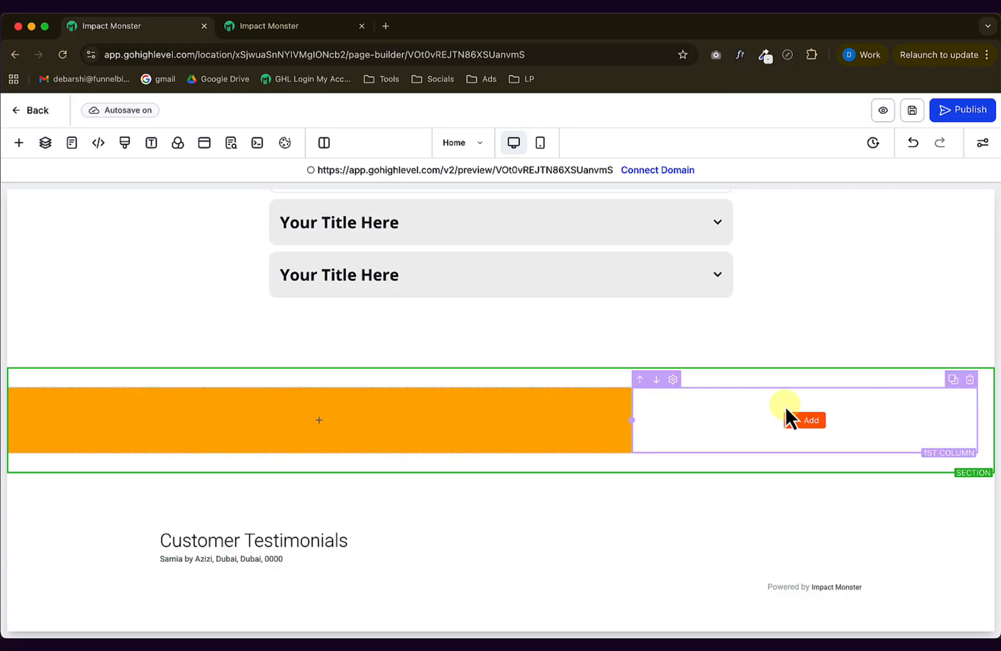
{"action": "left_click", "coordinate": [479, 415]}
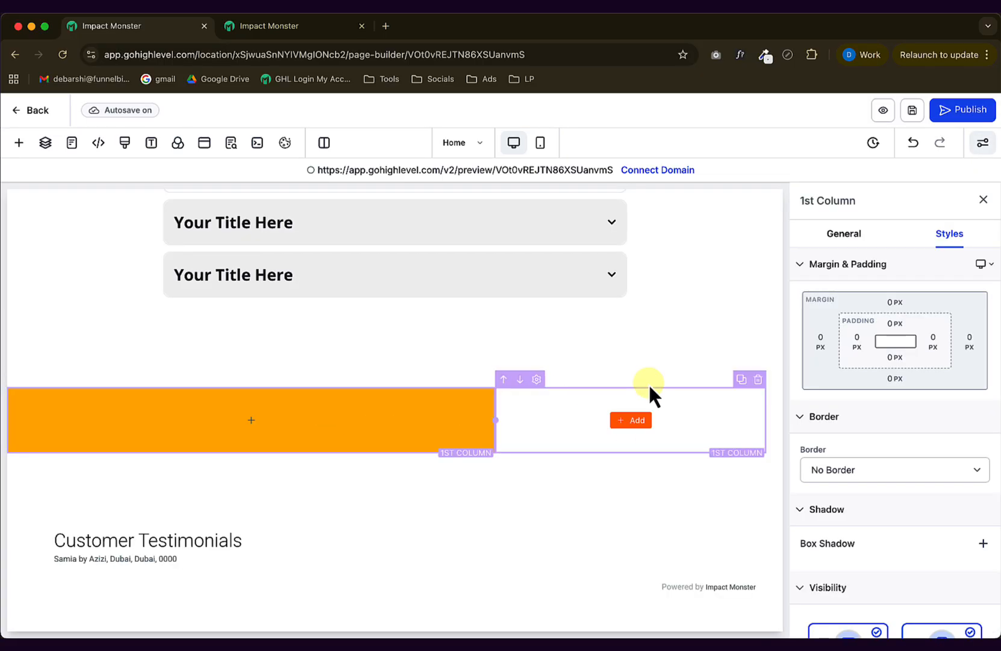
{"action": "left_click", "coordinate": [847, 237]}
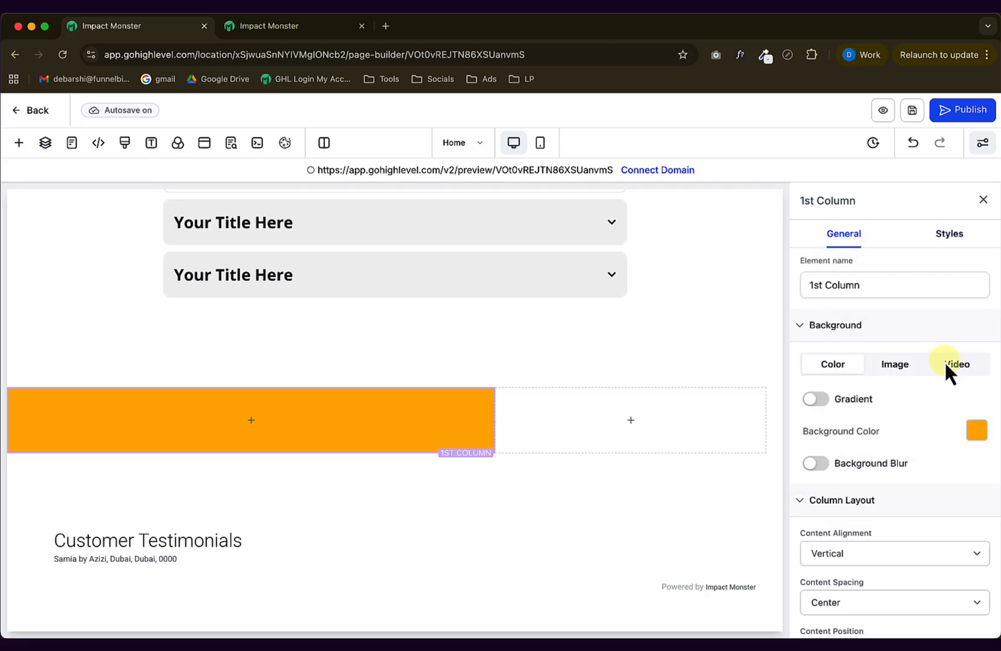
{"action": "left_click", "coordinate": [975, 431]}
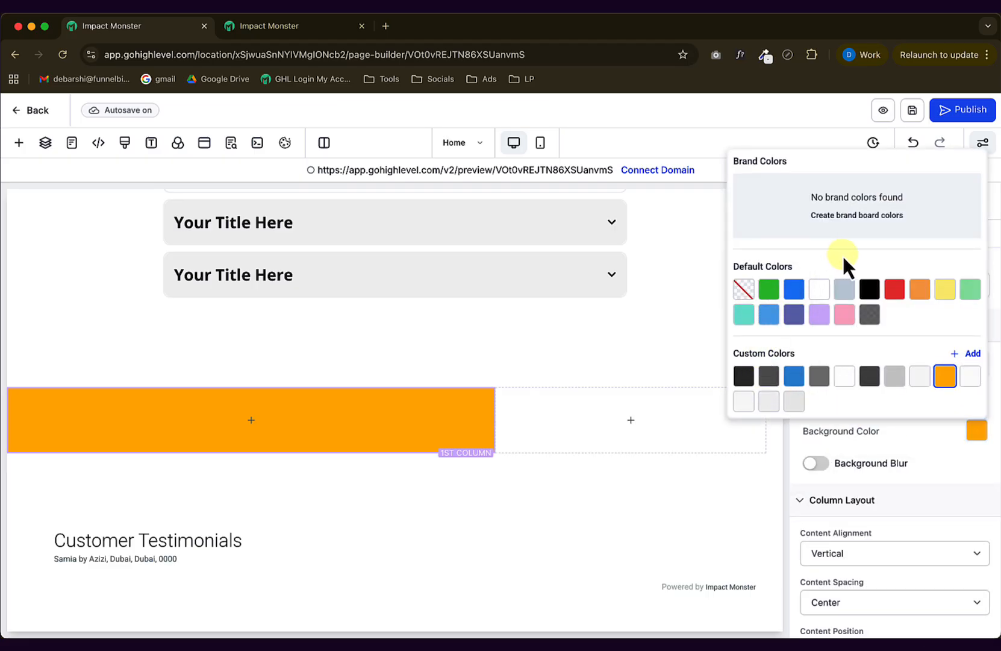
{"action": "left_click", "coordinate": [744, 289]}
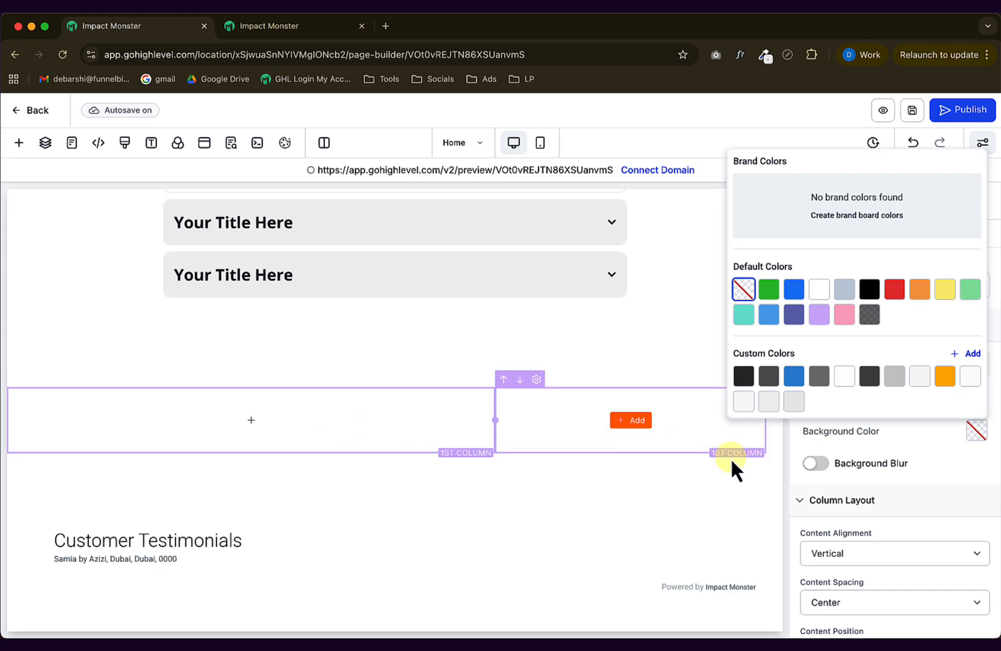
Switch the first column's background to an image and choose the orange block picture with the rounded corner from the media library.
{"action": "left_click", "coordinate": [873, 463]}
{"action": "left_click", "coordinate": [897, 365]}
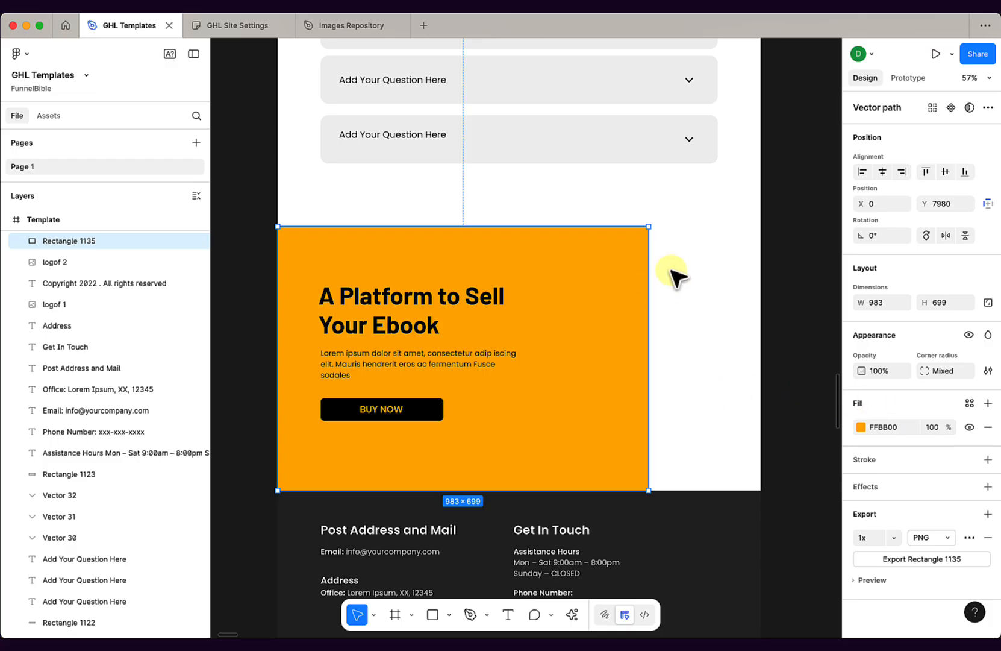
{"action": "left_click", "coordinate": [654, 254]}
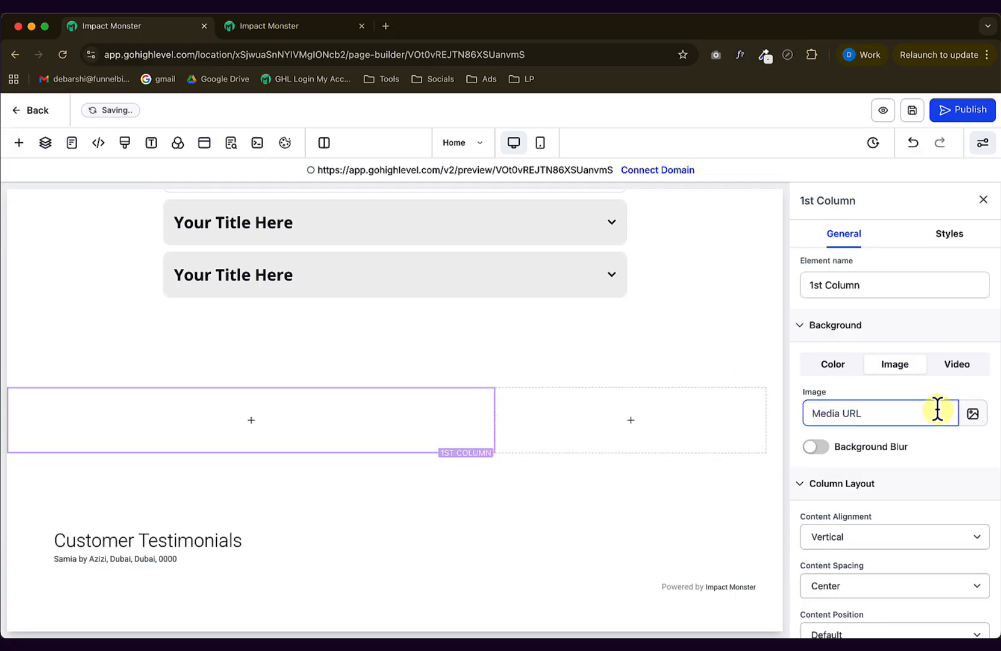
{"action": "left_click", "coordinate": [973, 415]}
{"action": "left_click", "coordinate": [163, 555]}
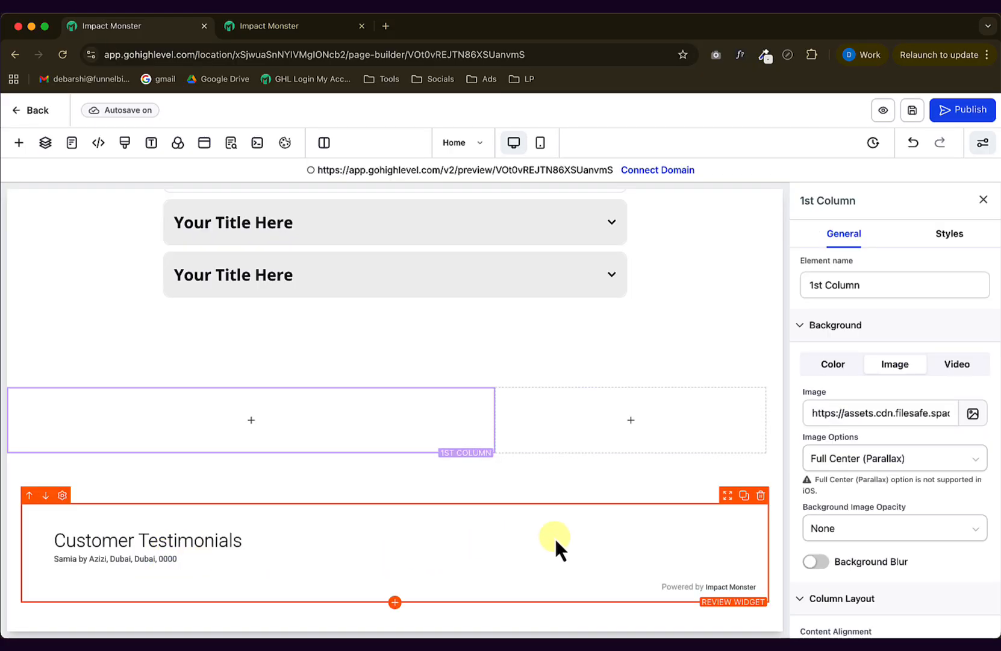
Set the first column's background image option to Fill 100% Width.
{"action": "left_click", "coordinate": [765, 349]}
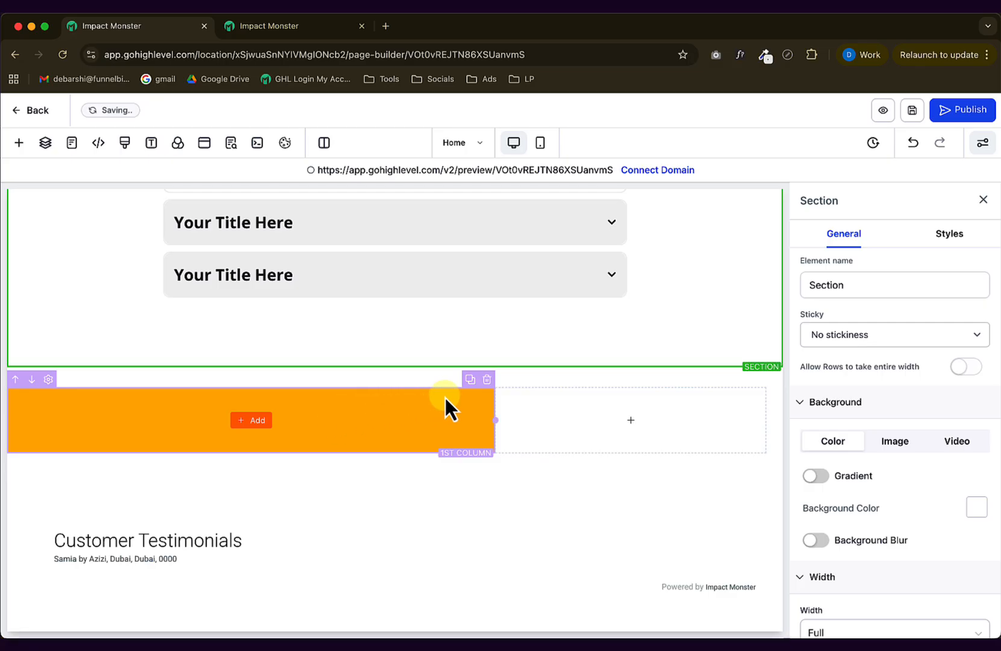
{"action": "left_click", "coordinate": [952, 235]}
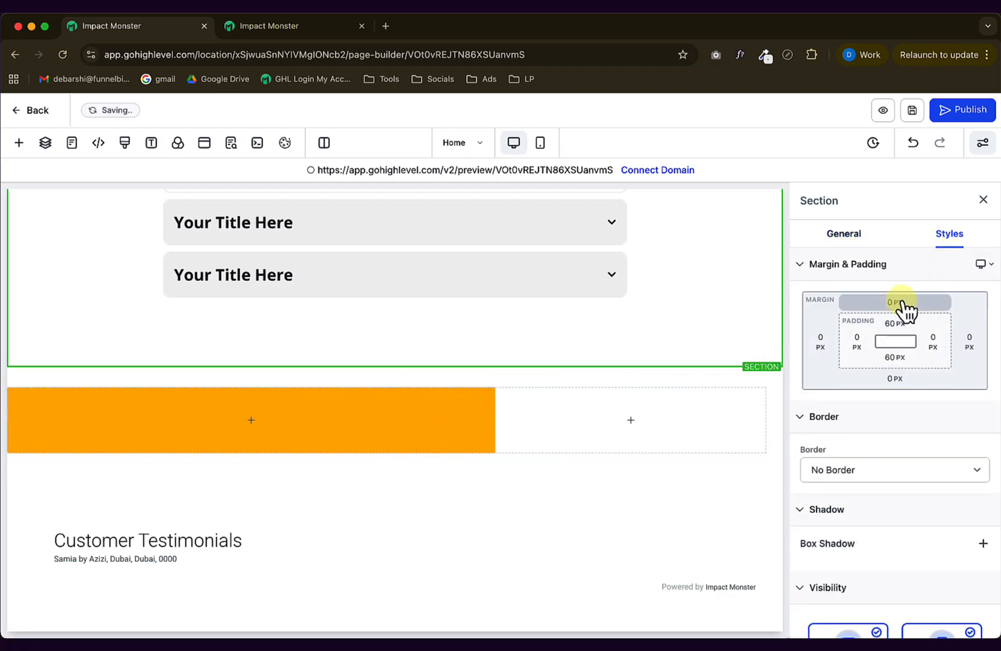
{"action": "left_click", "coordinate": [464, 421]}
{"action": "left_click", "coordinate": [882, 469]}
{"action": "left_click", "coordinate": [838, 233]}
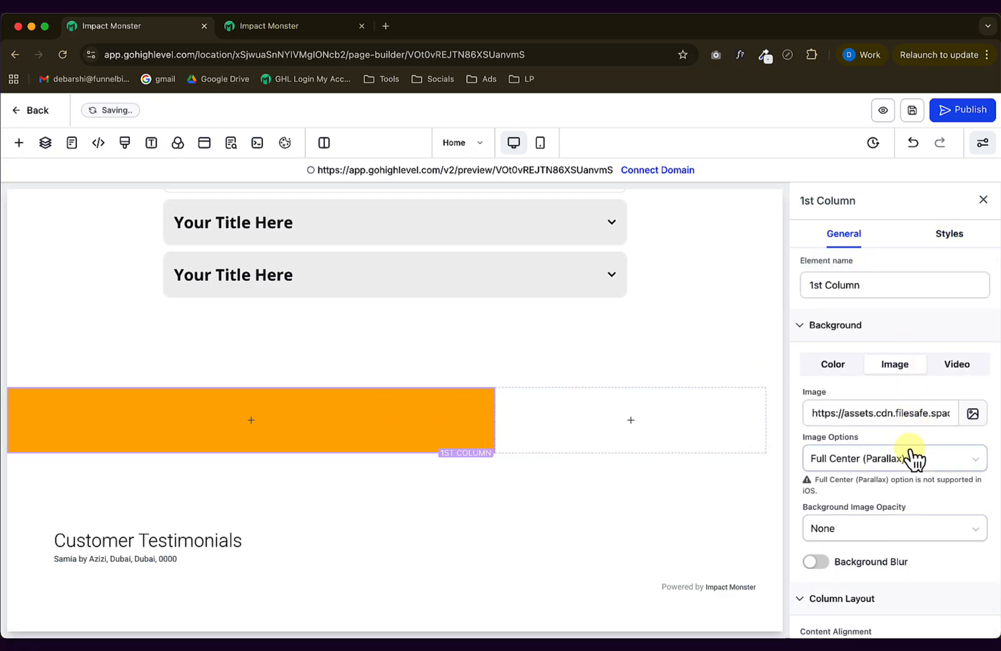
{"action": "left_click", "coordinate": [888, 467]}
{"action": "left_click", "coordinate": [842, 333]}
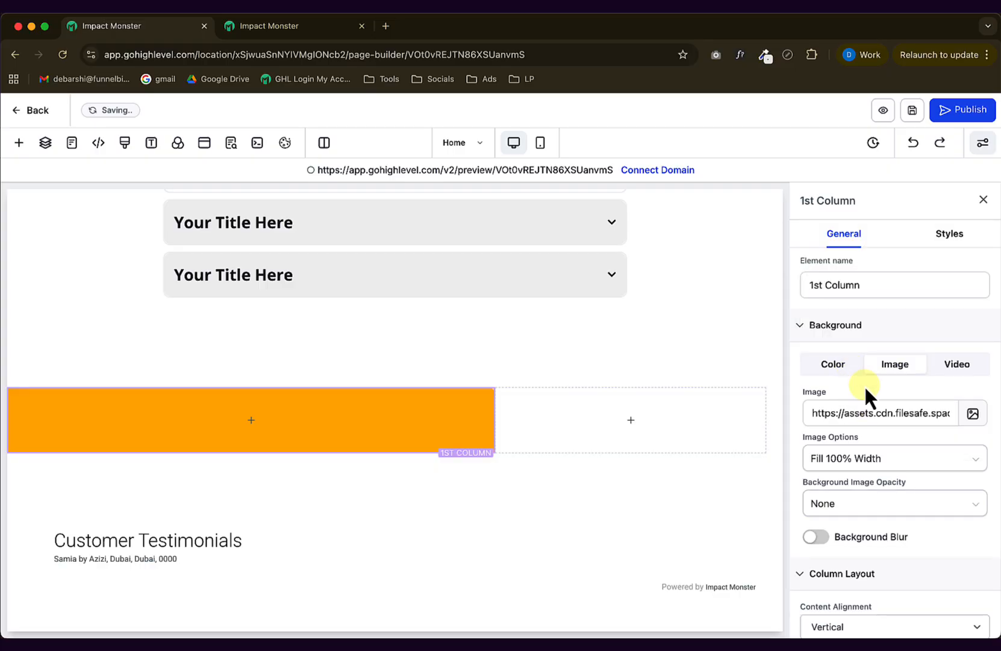
{"action": "left_click", "coordinate": [868, 458]}
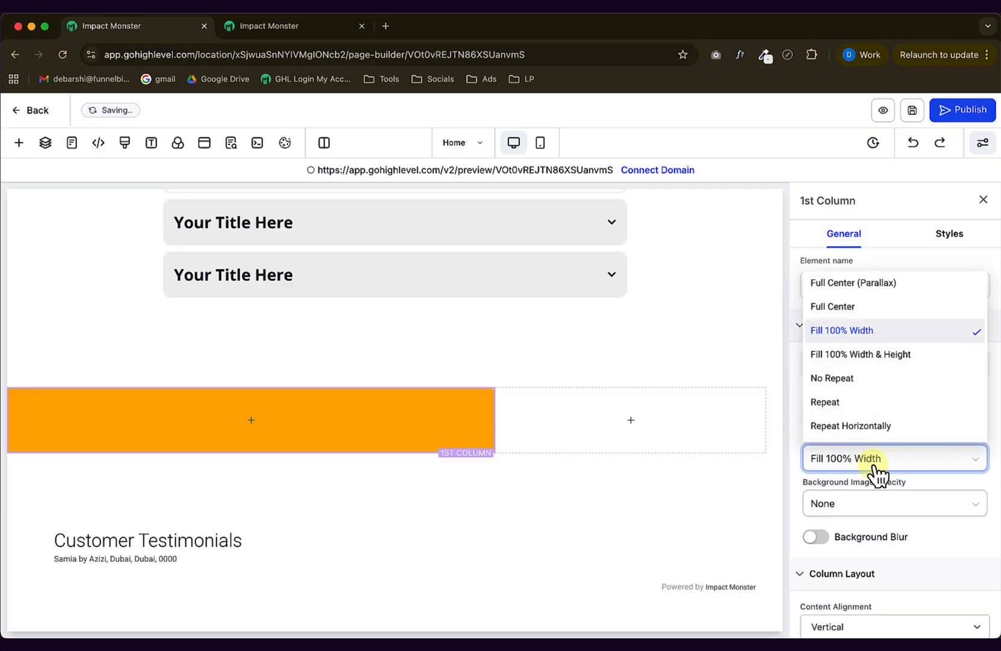
{"action": "left_click", "coordinate": [851, 335]}
Set the orange column's top and bottom padding to 100 px and close the settings.
{"action": "left_click", "coordinate": [951, 236]}
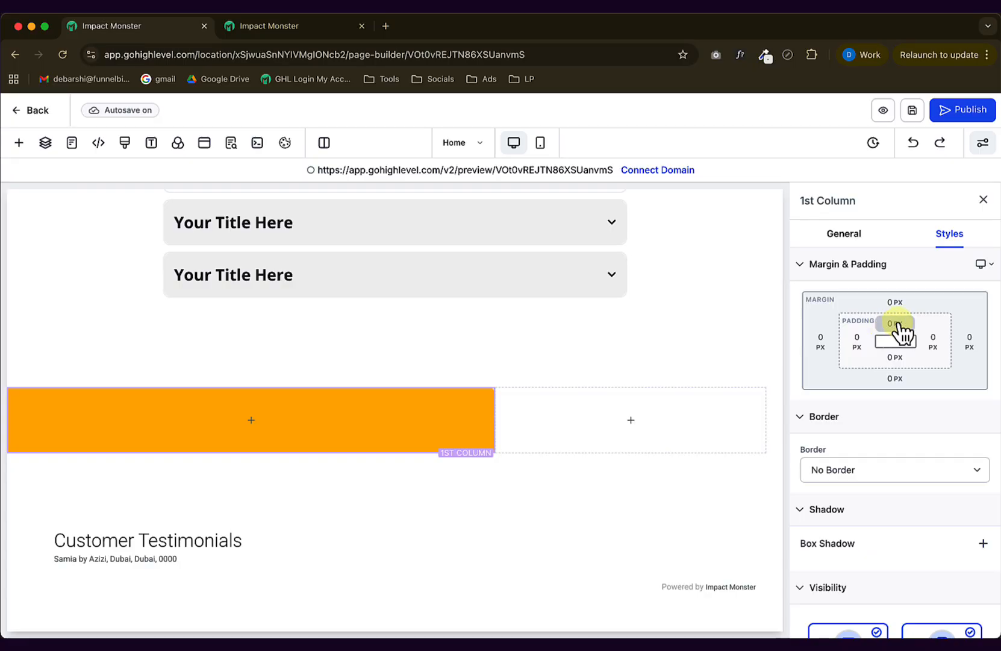
{"action": "left_click", "coordinate": [897, 323]}
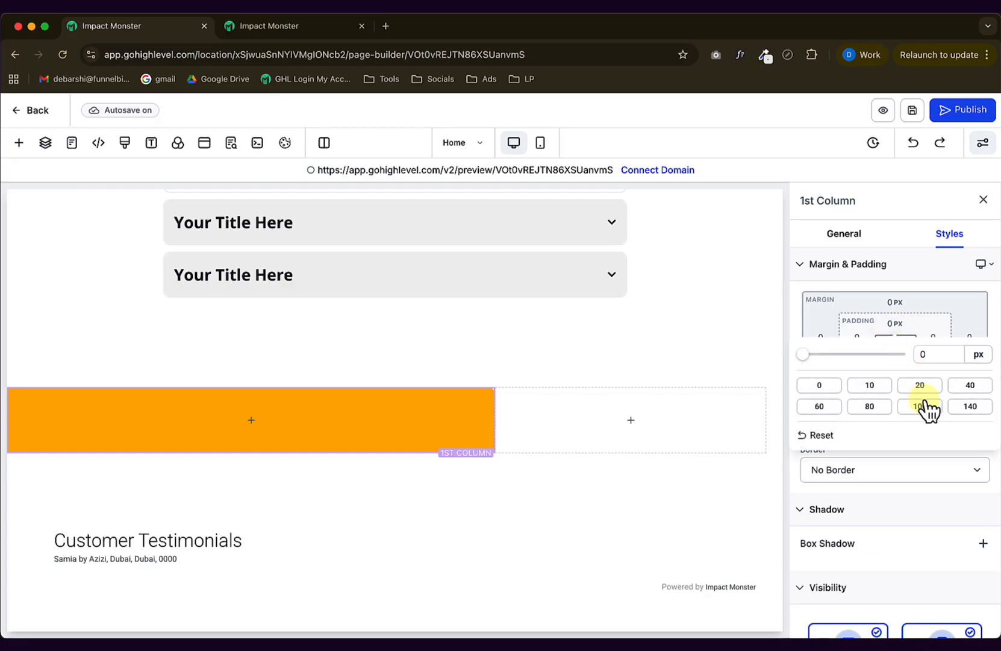
{"action": "left_click", "coordinate": [897, 321]}
{"action": "left_click", "coordinate": [894, 357]}
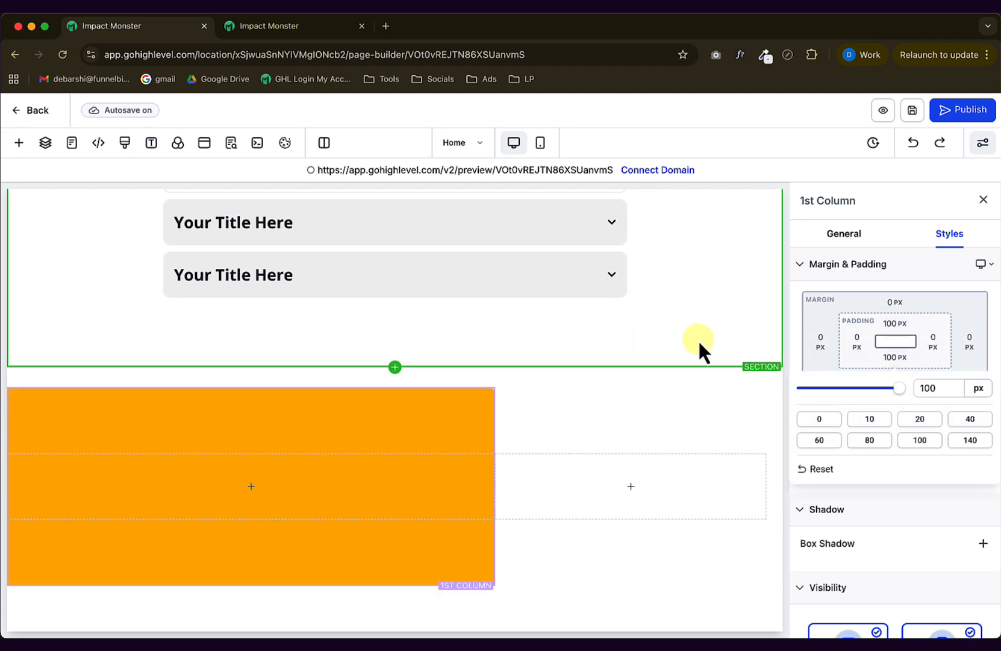
{"action": "left_click", "coordinate": [700, 342]}
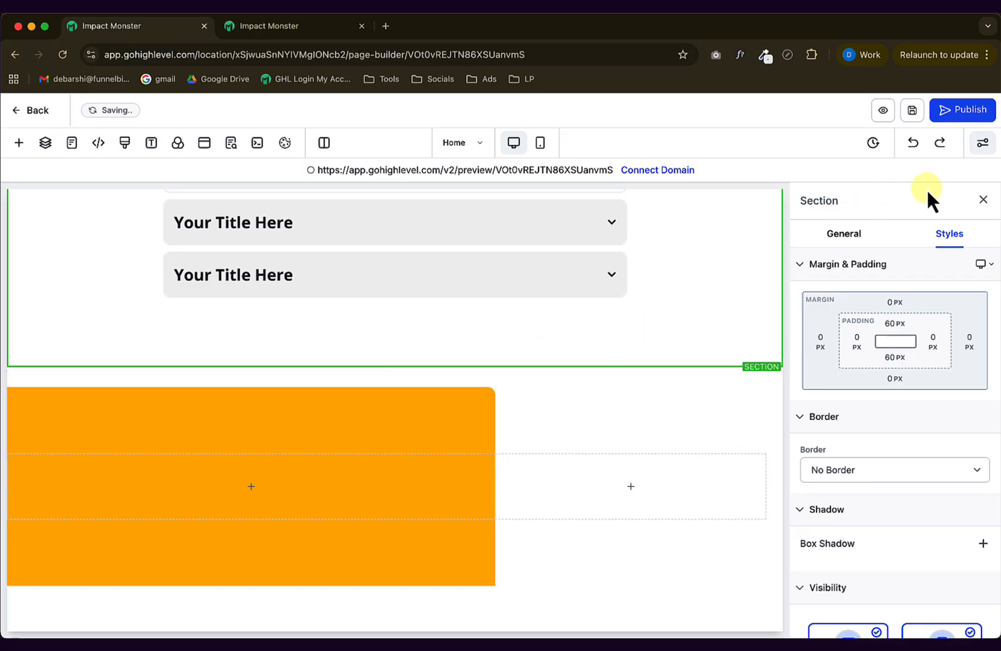
{"action": "left_click", "coordinate": [983, 200]}
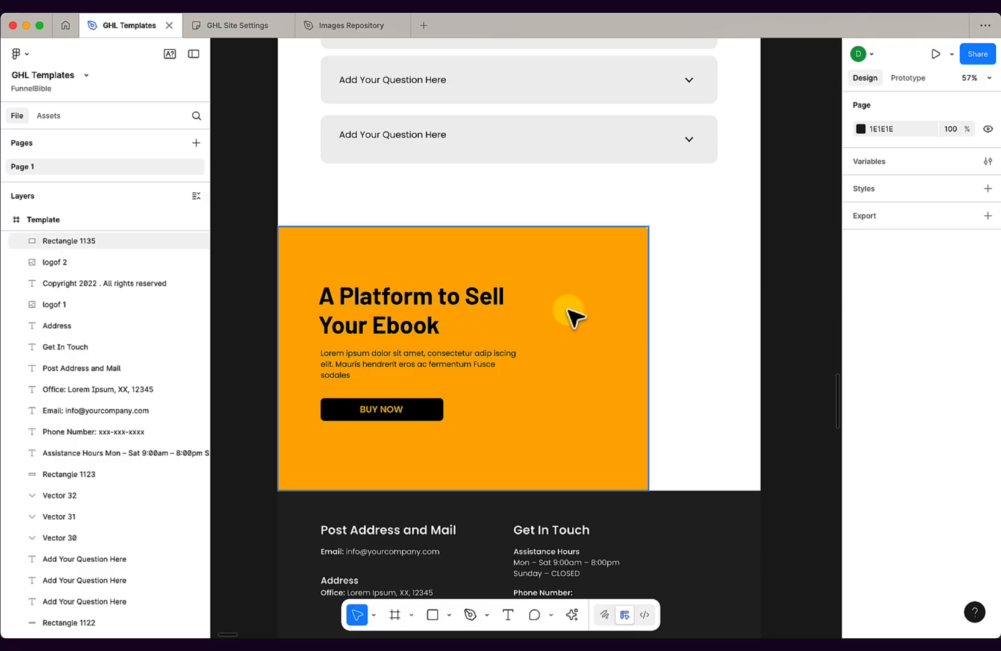
Check the ebook block's text in Figma and add a Headline element to the orange column.
{"action": "key", "text": "super+Tab"}
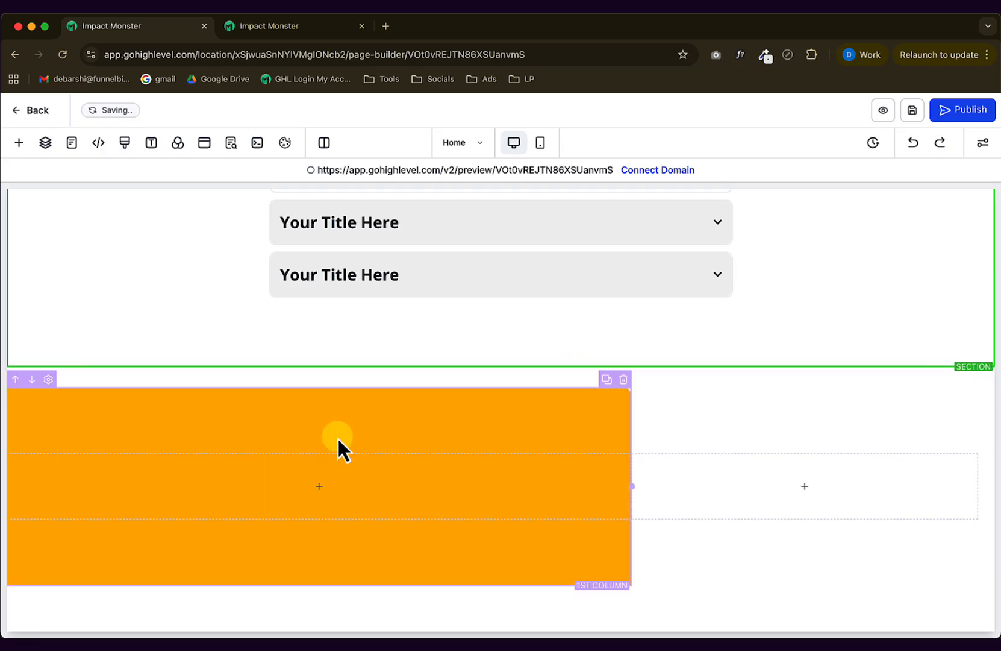
{"action": "key", "text": "super+Tab"}
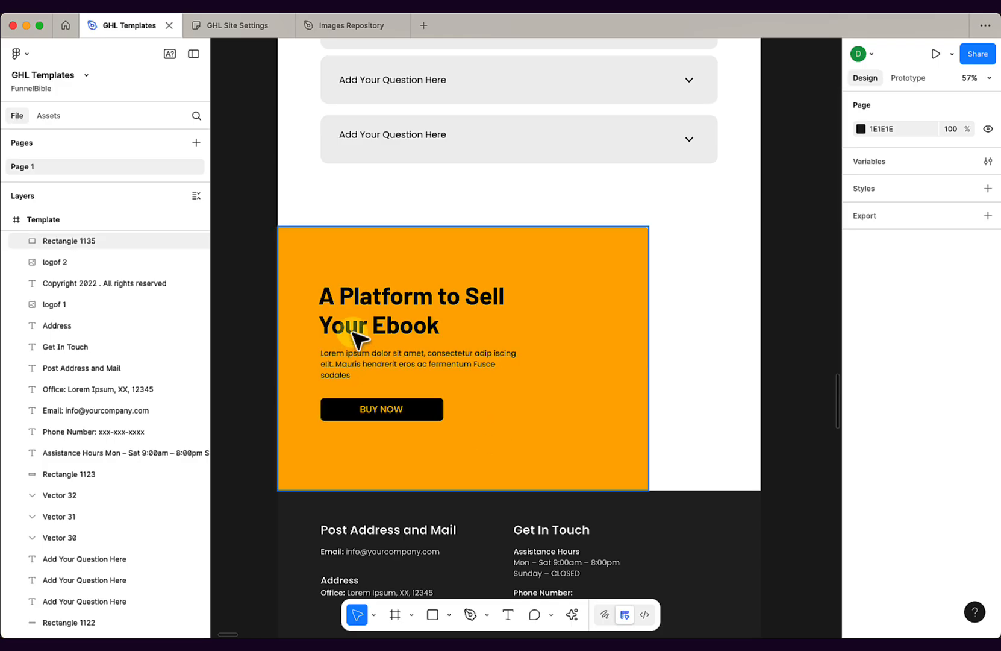
{"action": "left_click", "coordinate": [396, 366]}
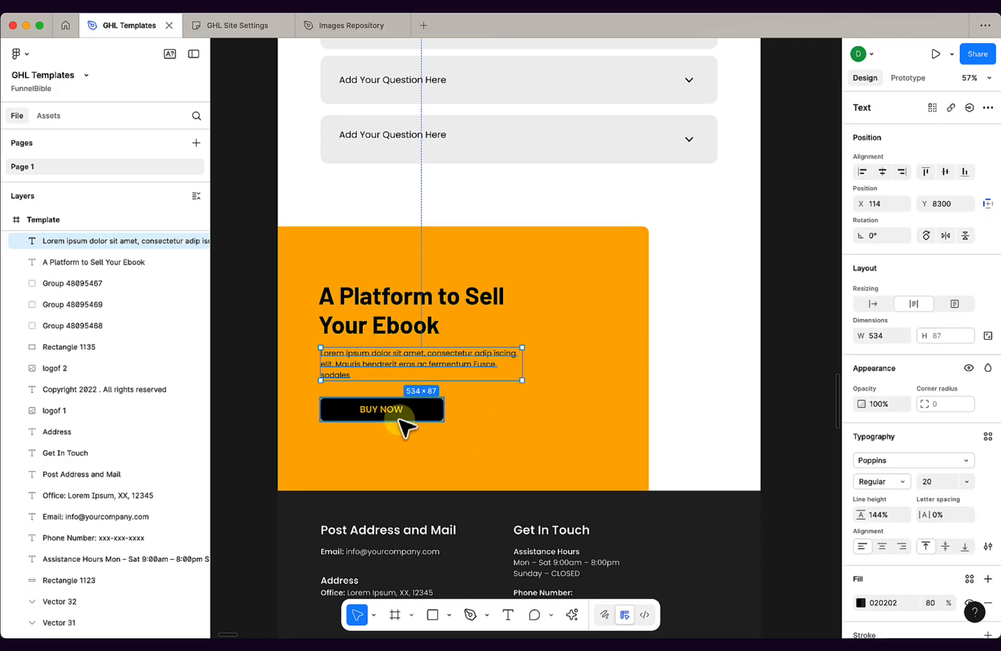
{"action": "key", "text": "super+Tab"}
{"action": "left_click", "coordinate": [330, 487]}
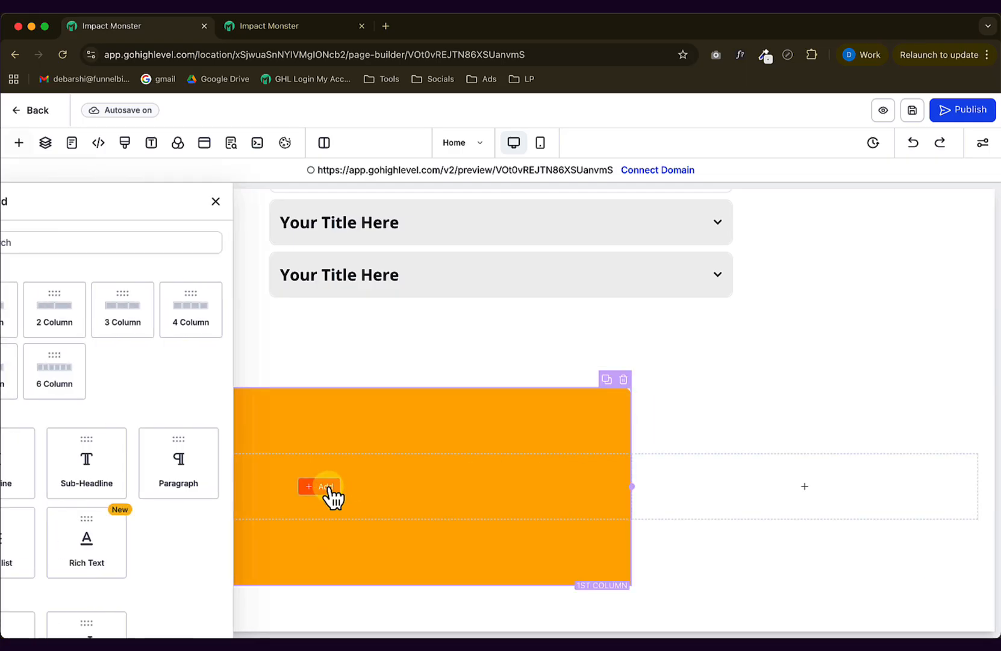
{"action": "left_click", "coordinate": [33, 281]}
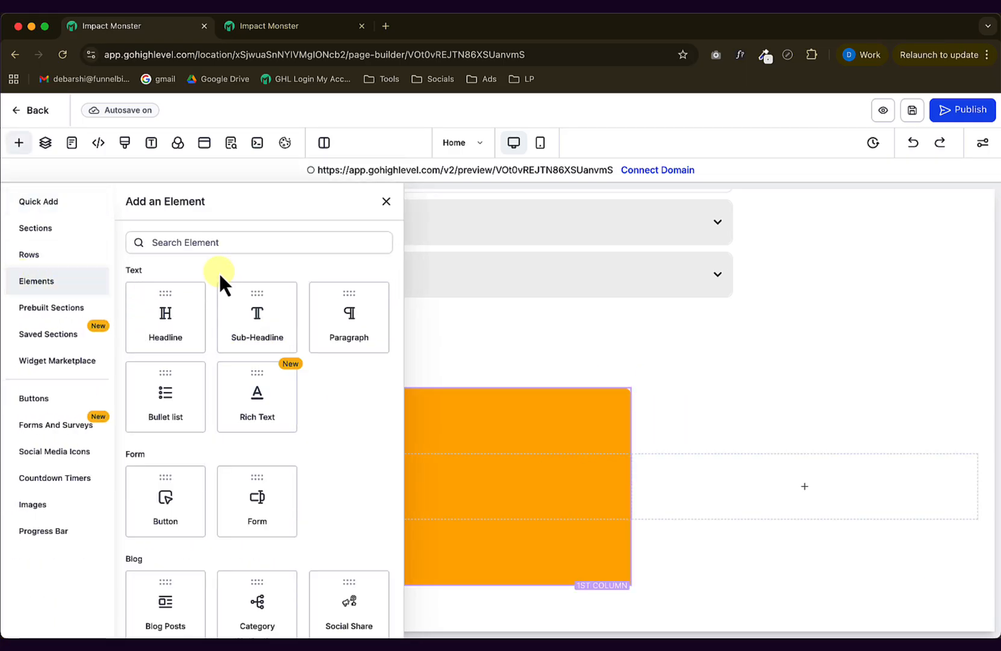
{"action": "left_click", "coordinate": [156, 314]}
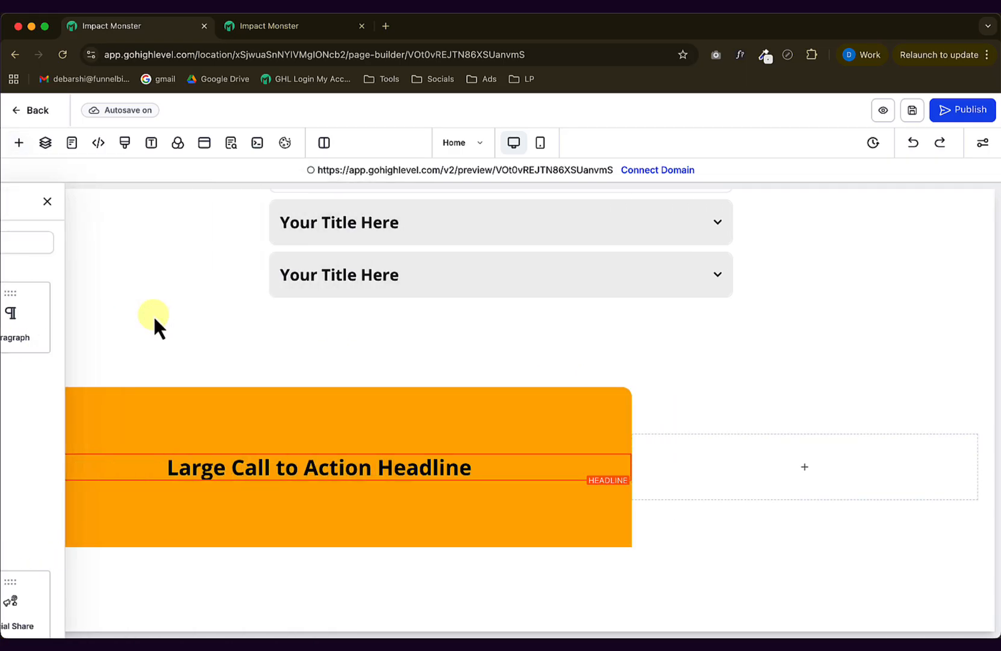
Set the orange column's left padding to 100 px.
{"action": "left_click", "coordinate": [264, 462]}
{"action": "left_click", "coordinate": [259, 396]}
{"action": "left_click", "coordinate": [857, 339]}
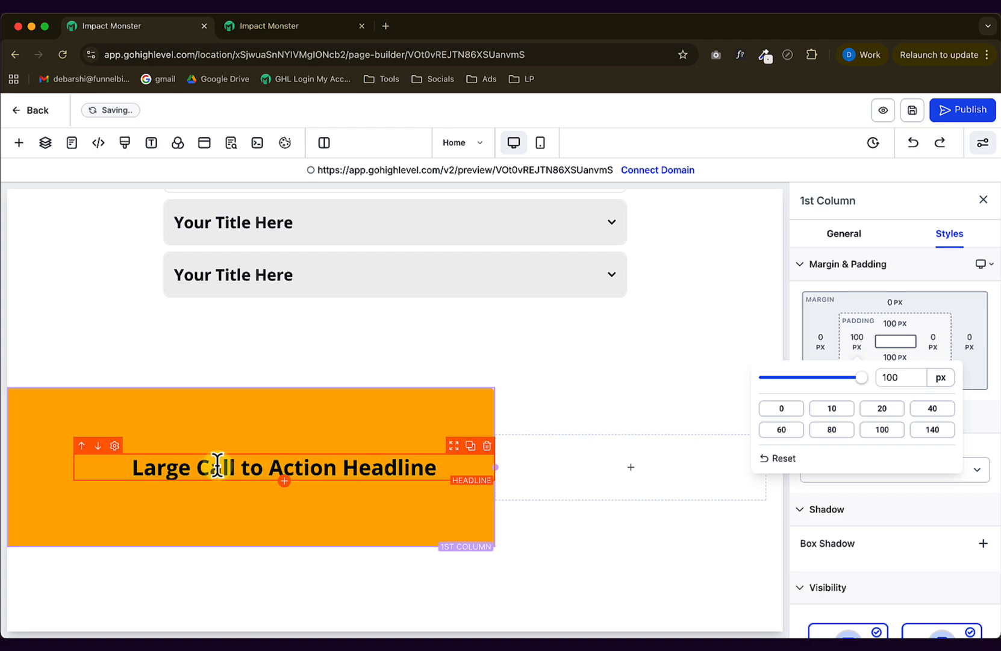
Align the headline in the orange column to the left.
{"action": "left_click", "coordinate": [259, 463]}
{"action": "scroll", "coordinate": [902, 445], "scroll_direction": "down", "scroll_amount": 5}
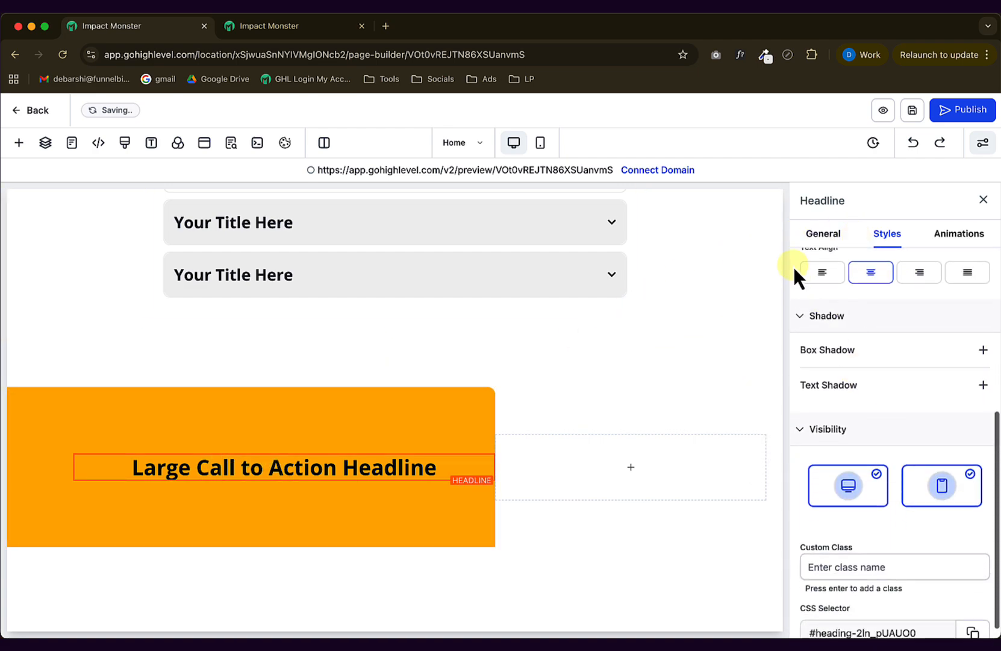
{"action": "left_click", "coordinate": [823, 272]}
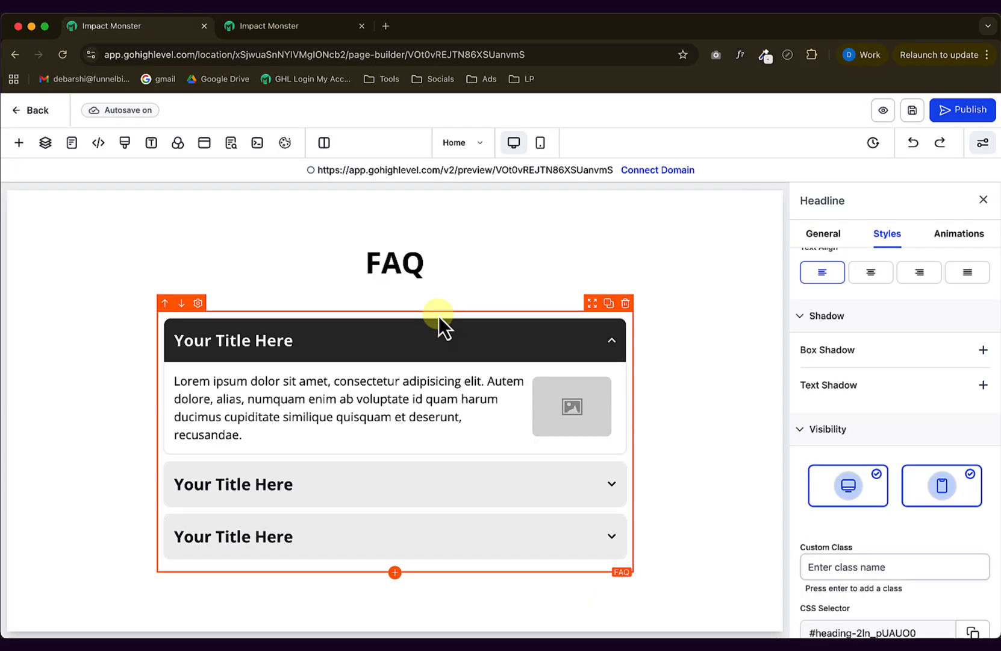
Replace the headline text with "A Platform To Sell Your eBook" and set its font size to 60 px.
{"action": "scroll", "coordinate": [335, 485], "scroll_direction": "down", "scroll_amount": 8}
{"action": "triple_click", "coordinate": [202, 356]}
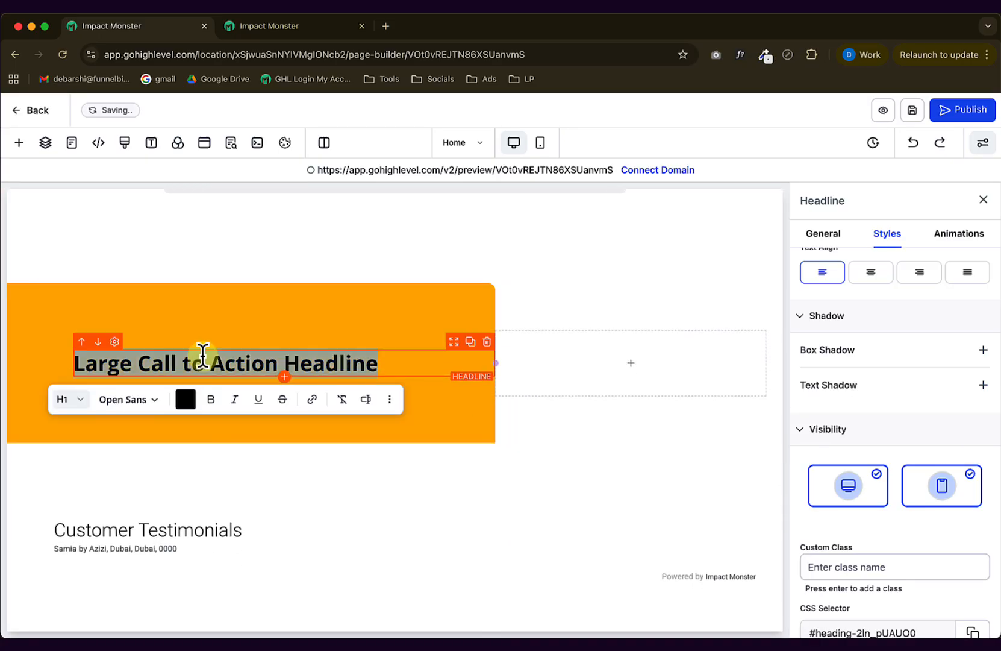
{"action": "type", "text": "A Platform To Sell Your Book"}
{"action": "left_click", "coordinate": [823, 233]}
{"action": "left_click_drag", "start_coordinate": [840, 438], "coordinate": [862, 440]}
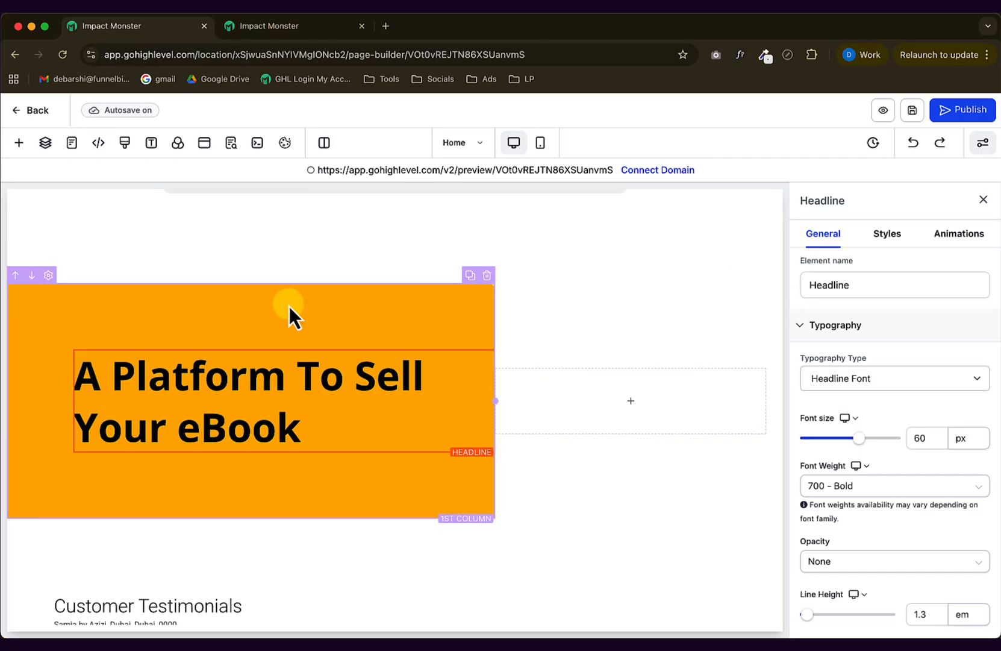
Add a Paragraph element directly below the headline in the orange column.
{"action": "left_click", "coordinate": [291, 315]}
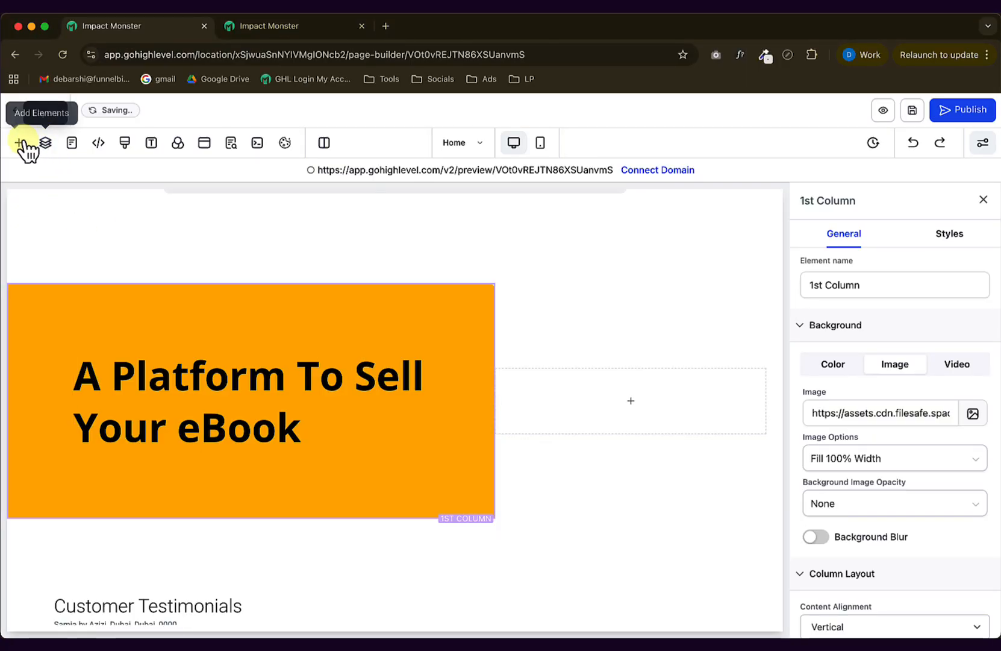
{"action": "left_click", "coordinate": [20, 144]}
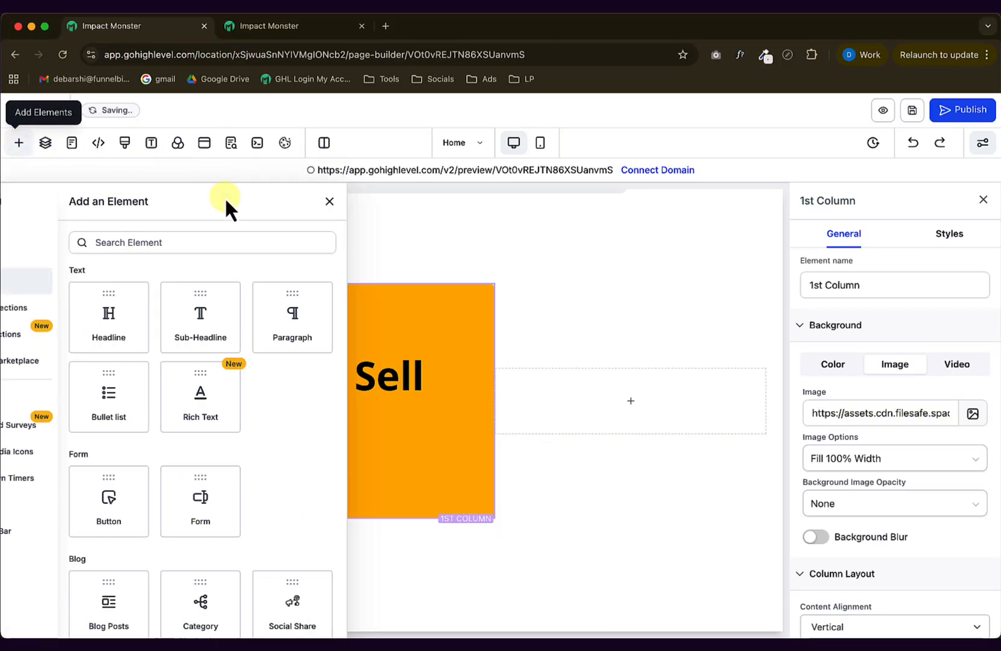
{"action": "left_click_drag", "start_coordinate": [346, 317], "coordinate": [321, 459]}
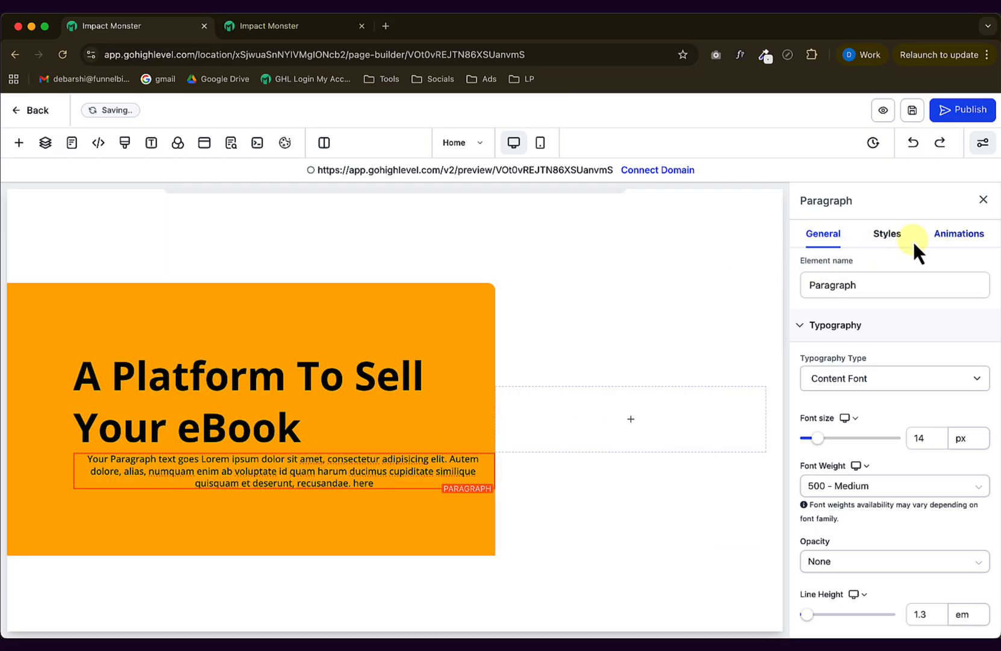
Give the paragraph under the orange column's headline a 15 px top margin and align its text left.
{"action": "left_click", "coordinate": [898, 236]}
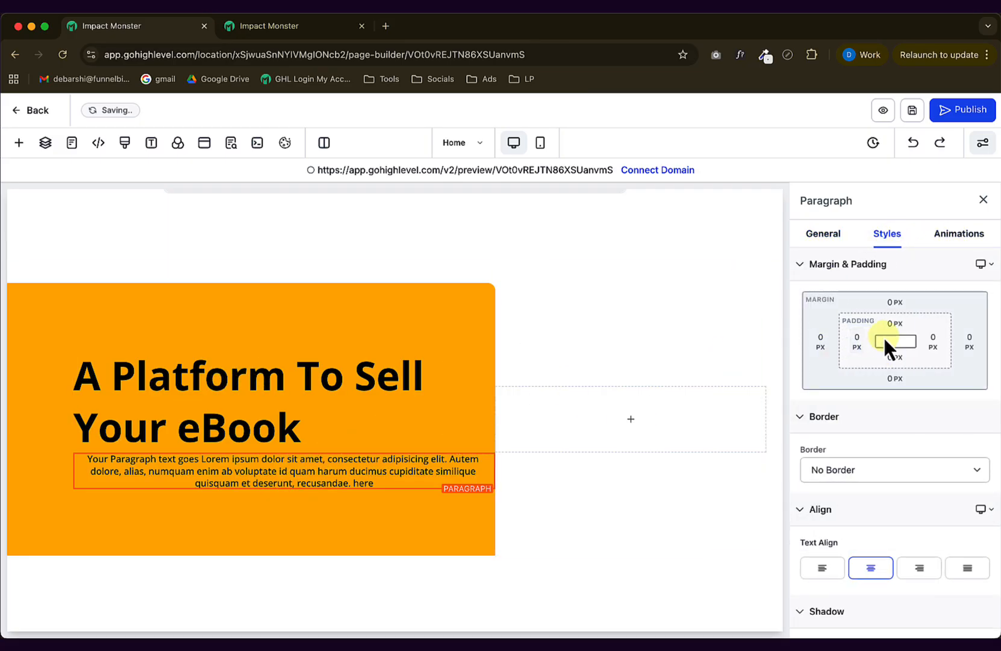
{"action": "left_click", "coordinate": [897, 302]}
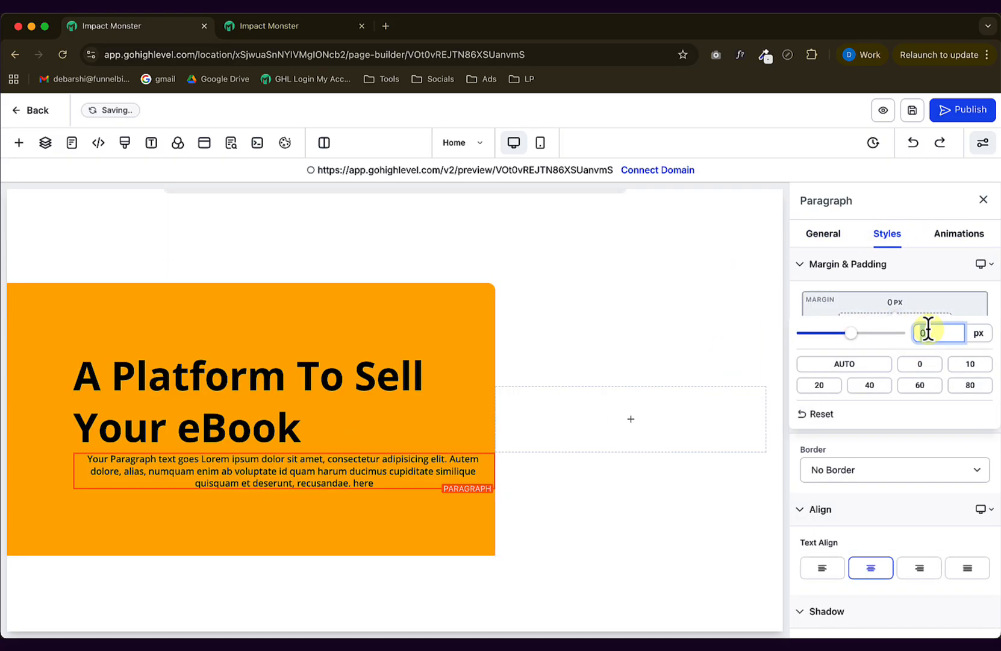
{"action": "left_click", "coordinate": [869, 282]}
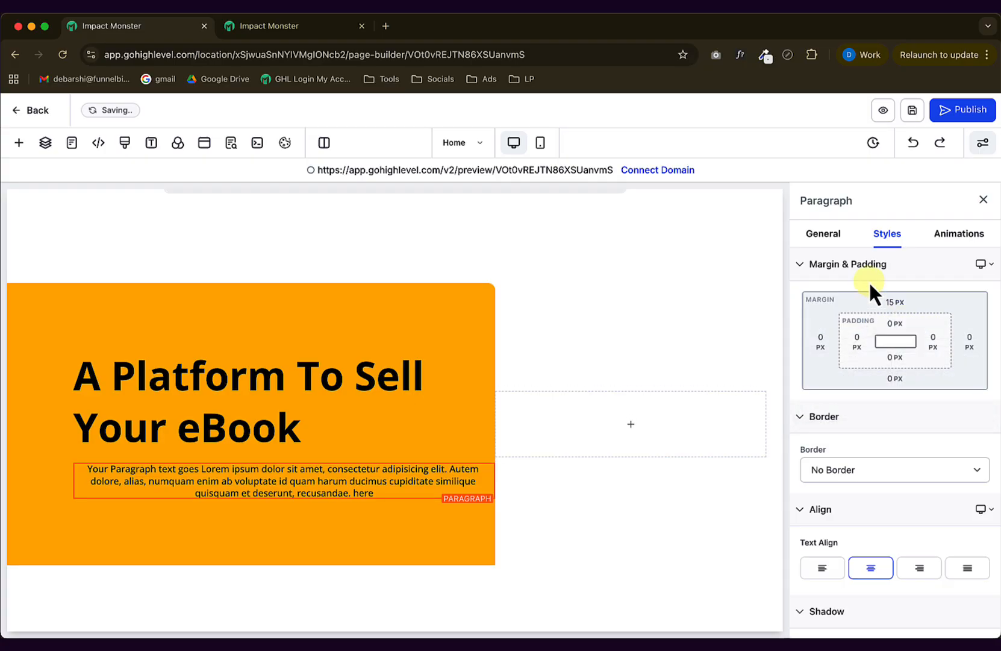
{"action": "left_click", "coordinate": [823, 569]}
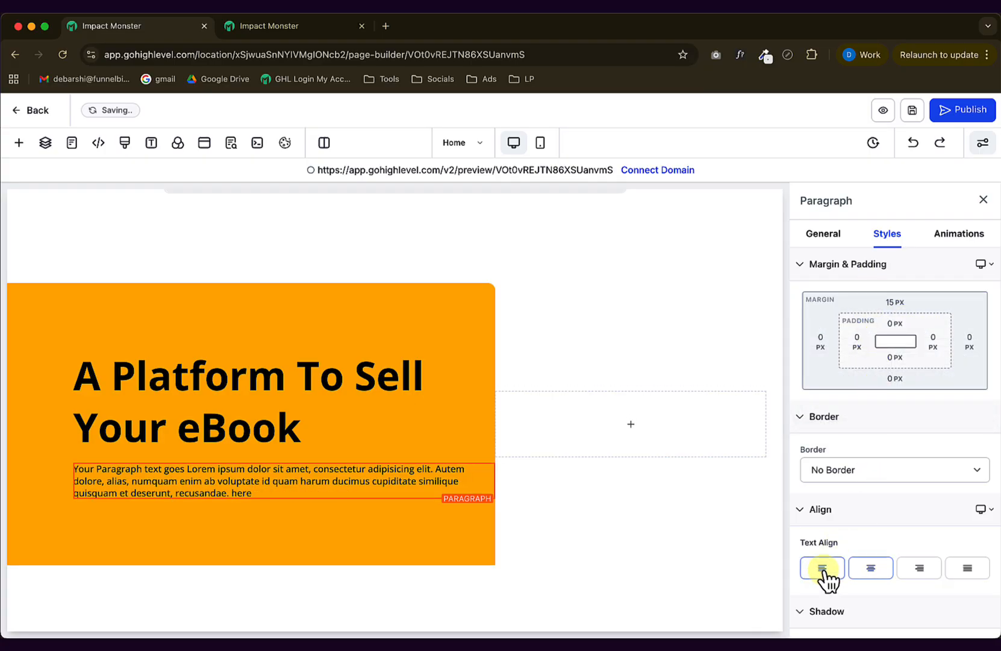
Set the orange column paragraph's font size to 20 px and its font weight to 400 - Normal.
{"action": "left_click", "coordinate": [825, 236]}
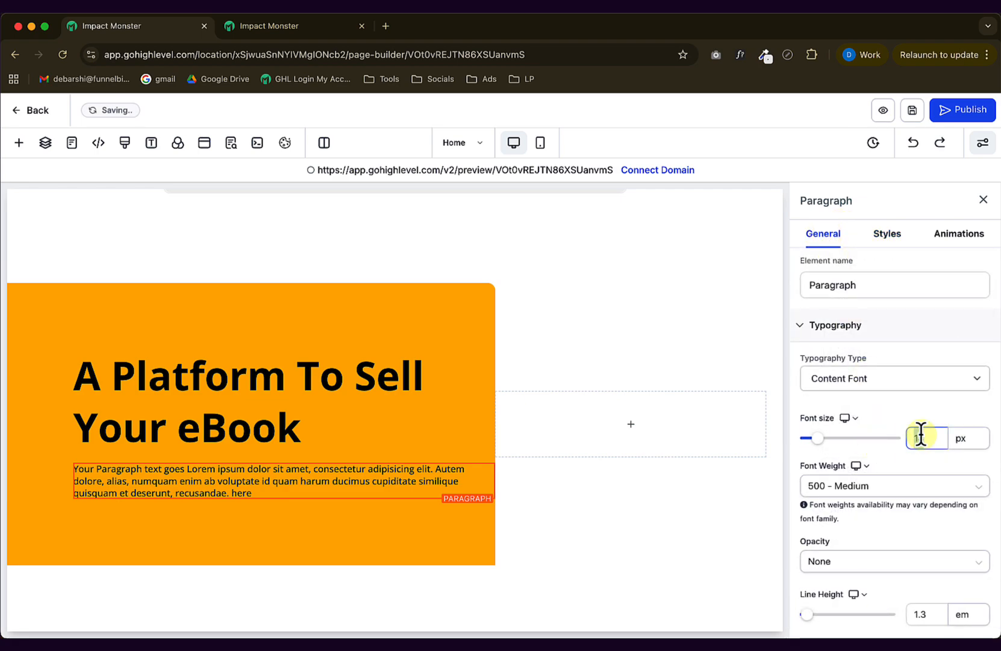
{"action": "type", "text": "20"}
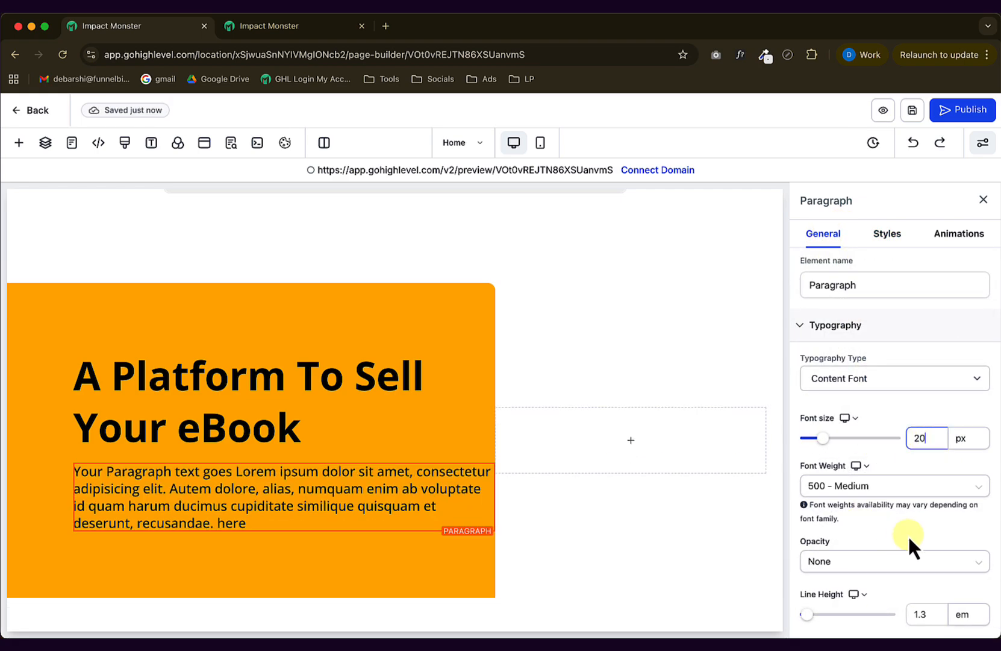
{"action": "scroll", "coordinate": [943, 536], "scroll_direction": "down", "scroll_amount": 3}
{"action": "left_click", "coordinate": [843, 377]}
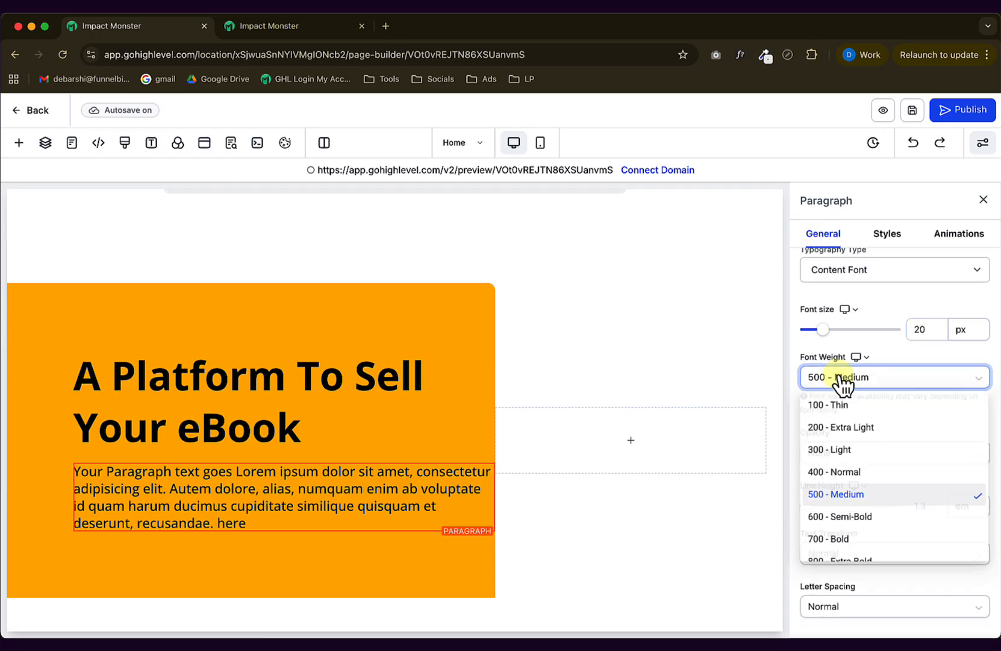
{"action": "left_click", "coordinate": [841, 473]}
Set the orange column's right padding to 60 px.
{"action": "left_click", "coordinate": [425, 536]}
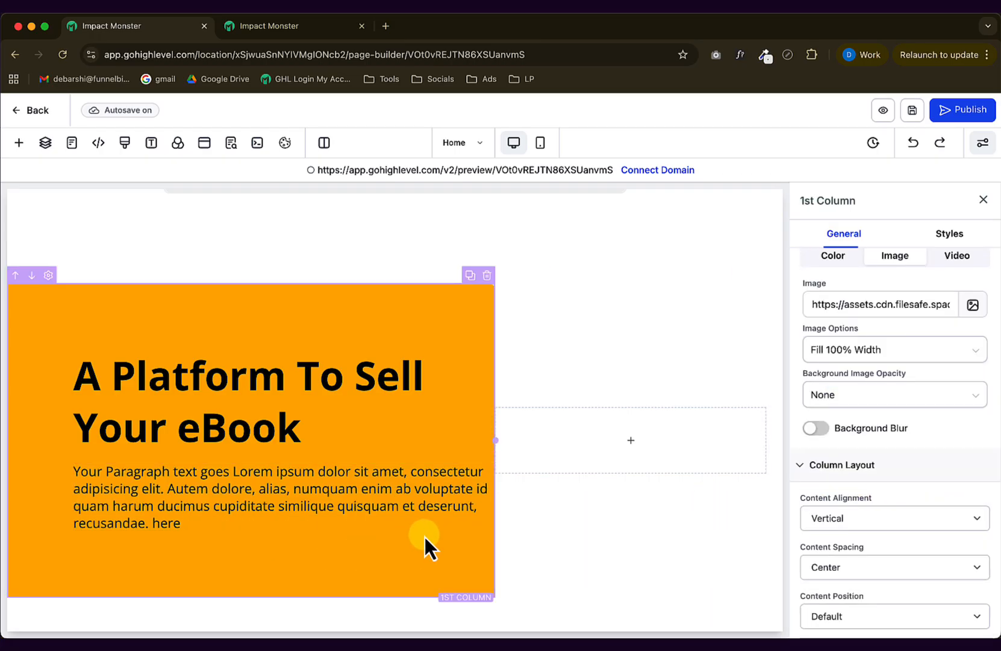
{"action": "left_click", "coordinate": [950, 233]}
{"action": "left_click", "coordinate": [933, 341]}
{"action": "left_click", "coordinate": [901, 375]}
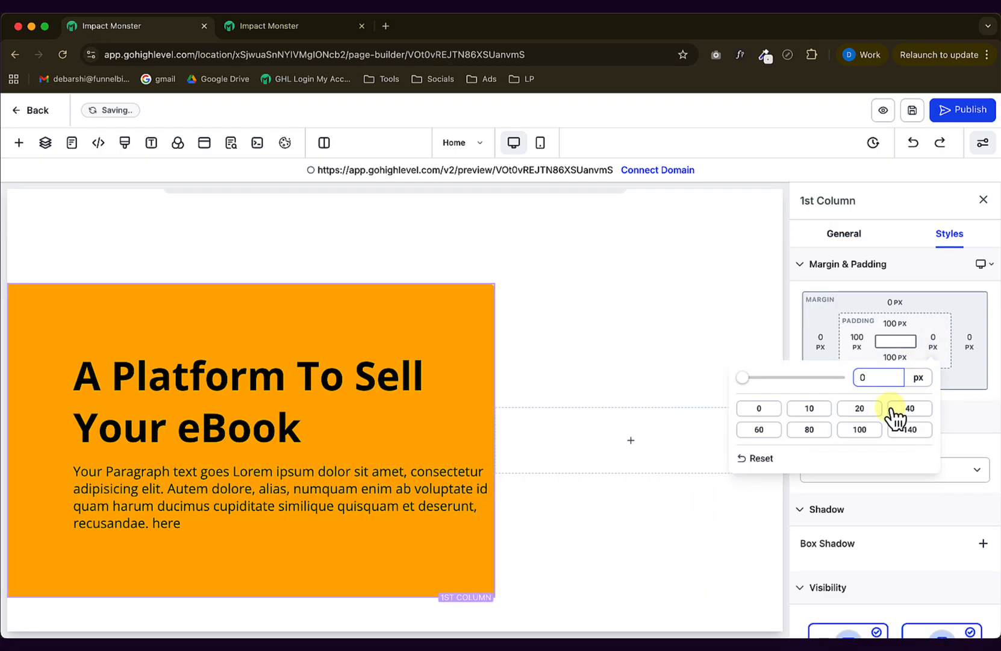
{"action": "left_click", "coordinate": [760, 430]}
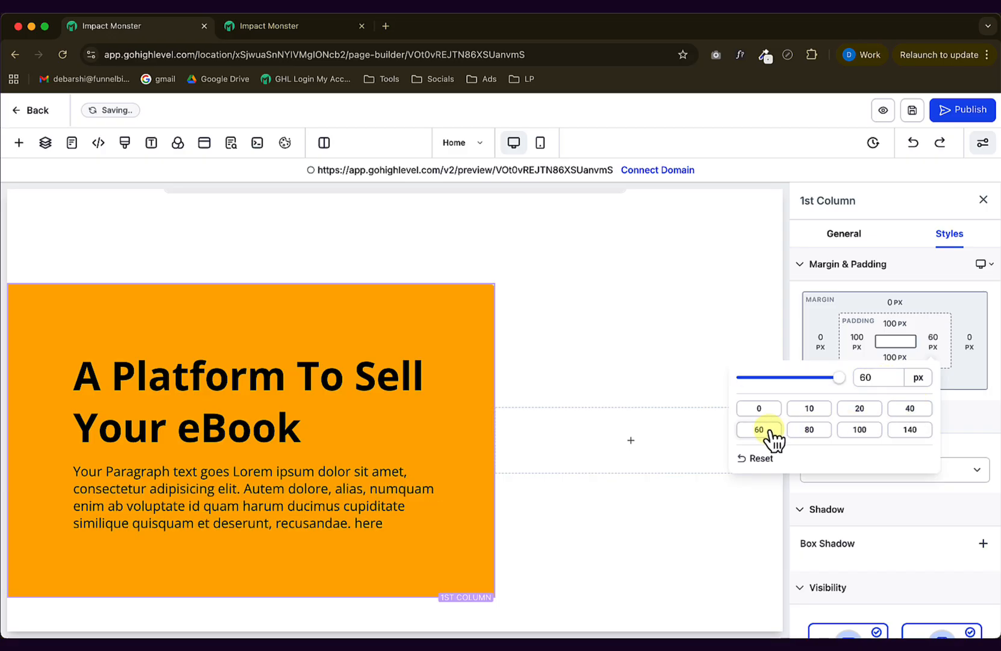
{"action": "left_click", "coordinate": [638, 395]}
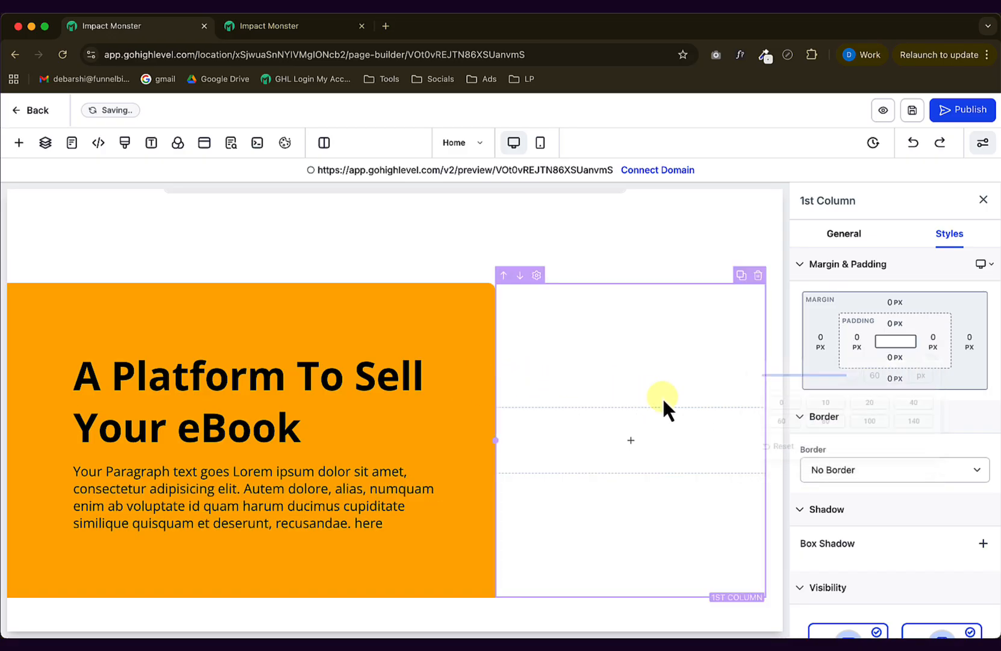
{"action": "left_click", "coordinate": [984, 199]}
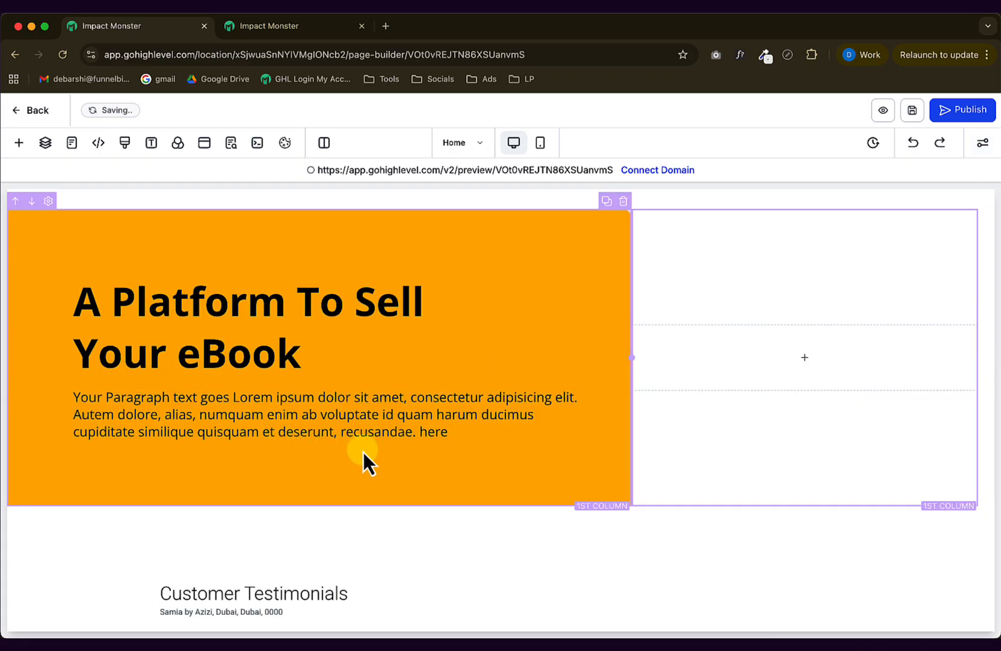
Duplicate the Standard Pack's BUY NOW button and move the copy below the paragraph in the orange column.
{"action": "scroll", "coordinate": [588, 314], "scroll_direction": "up", "scroll_amount": 5}
{"action": "scroll", "coordinate": [588, 314], "scroll_direction": "up", "scroll_amount": 15}
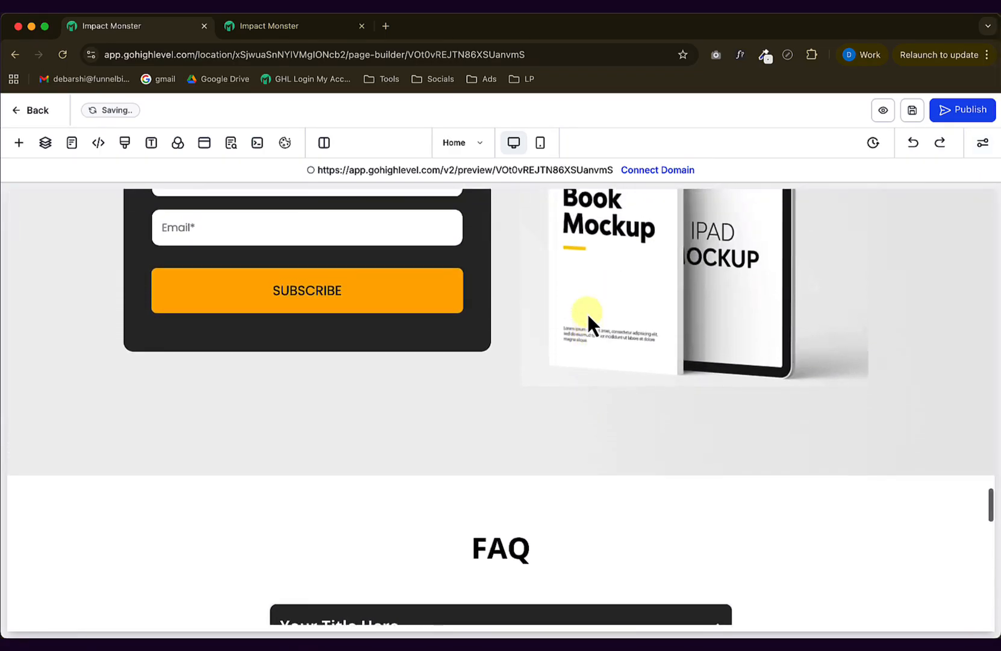
{"action": "scroll", "coordinate": [587, 315], "scroll_direction": "up", "scroll_amount": 5}
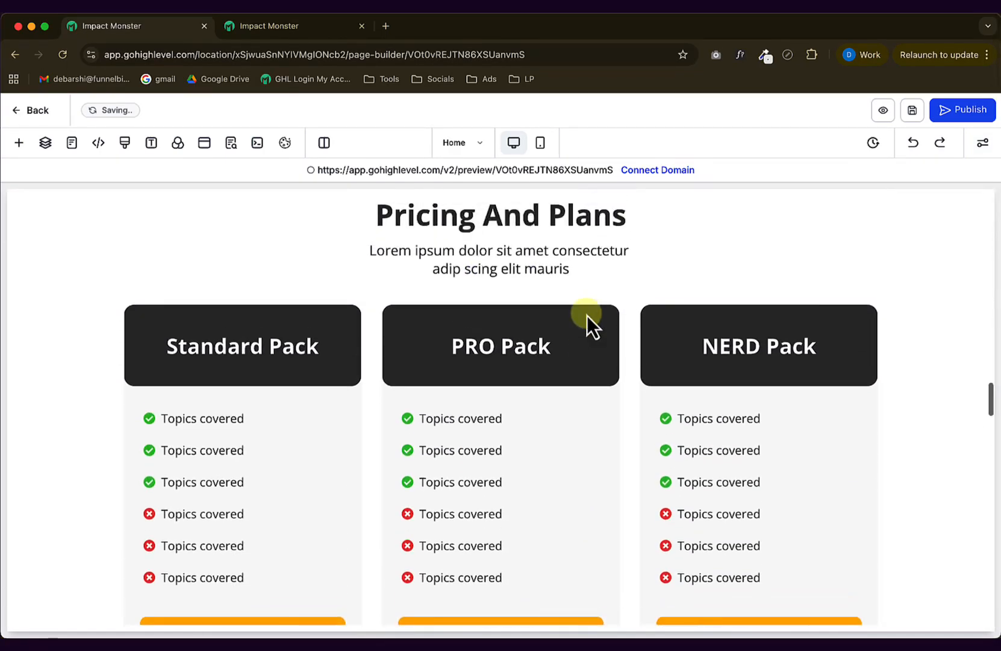
{"action": "scroll", "coordinate": [587, 315], "scroll_direction": "down", "scroll_amount": 2}
{"action": "left_click", "coordinate": [274, 488]}
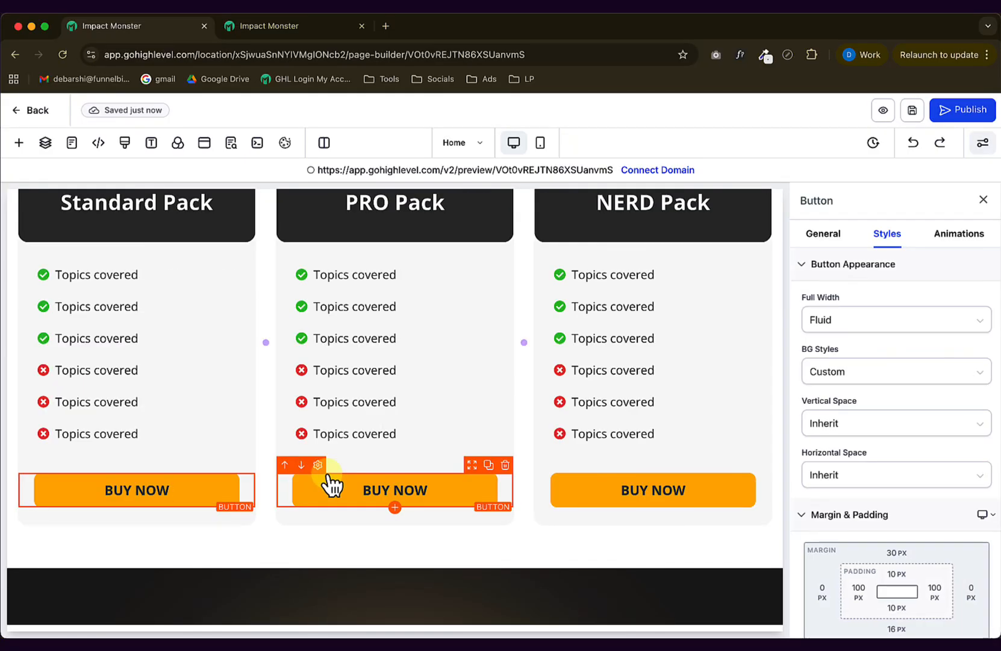
{"action": "left_click", "coordinate": [229, 464]}
{"action": "left_click_drag", "start_coordinate": [222, 476], "coordinate": [389, 532]}
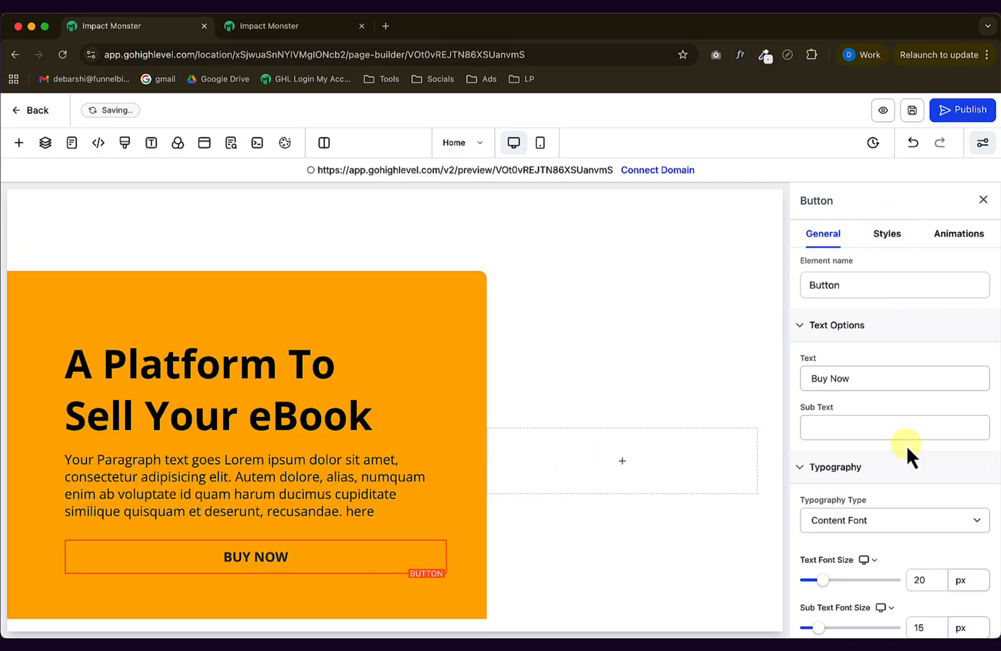
Give the orange column's BUY NOW button a black #000000 background and the custom orange text color, matching the Figma template.
{"action": "scroll", "coordinate": [906, 445], "scroll_direction": "down", "scroll_amount": 5}
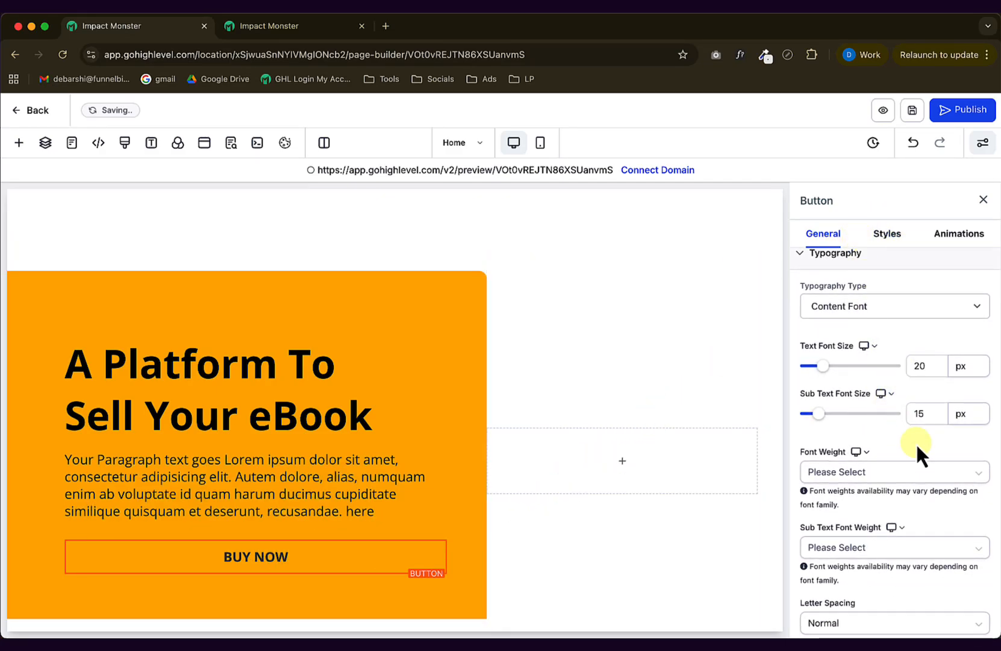
{"action": "scroll", "coordinate": [916, 443], "scroll_direction": "down", "scroll_amount": 5}
{"action": "left_click", "coordinate": [979, 409]}
{"action": "left_click", "coordinate": [869, 269]}
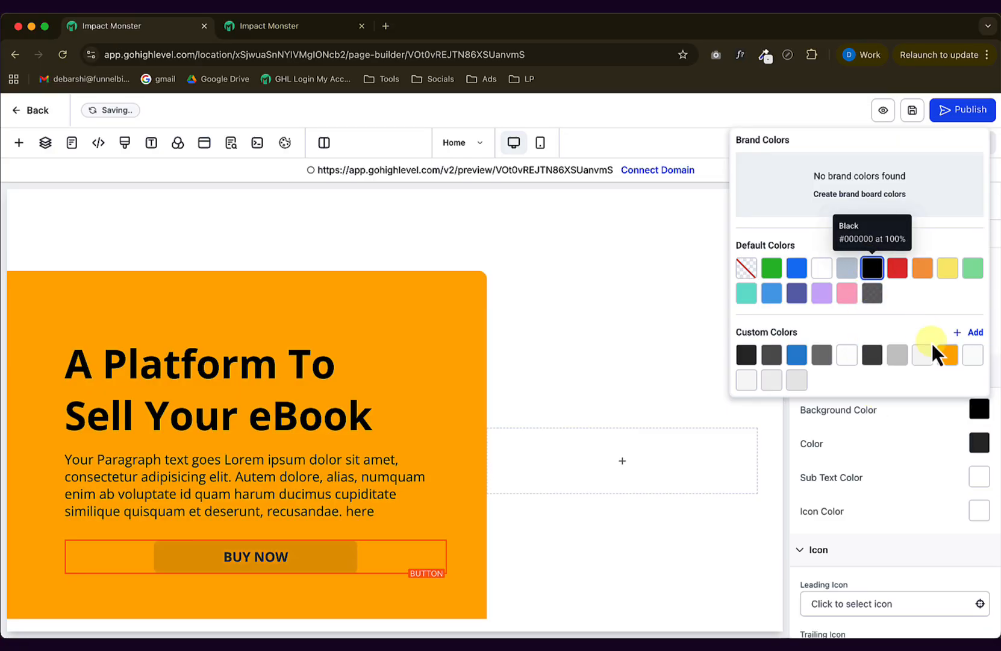
{"action": "key", "text": "super+Tab"}
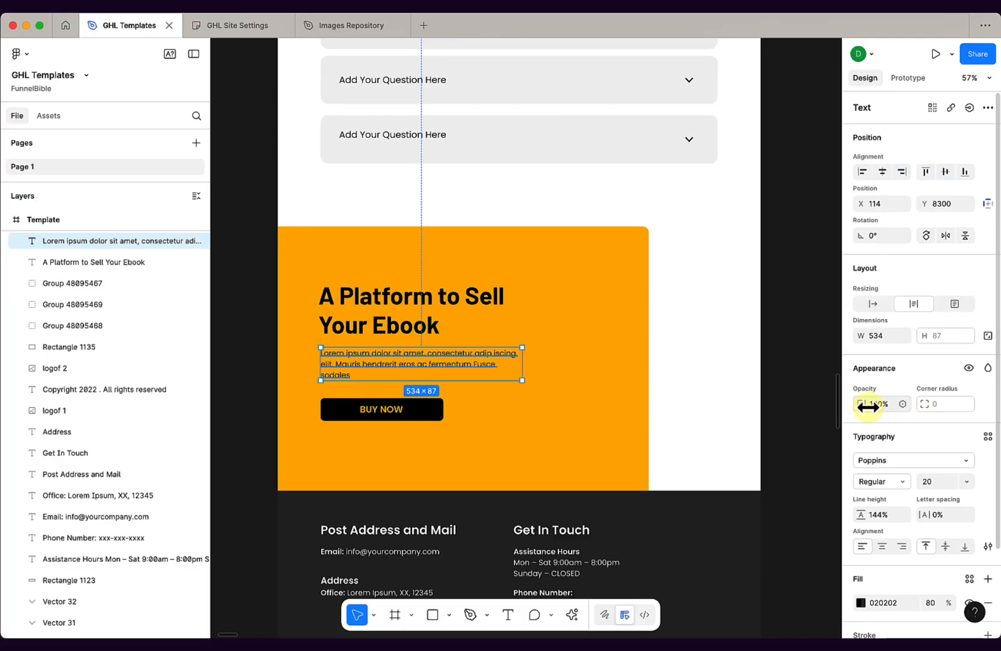
{"action": "key", "text": "super+Tab"}
{"action": "left_click", "coordinate": [979, 443]}
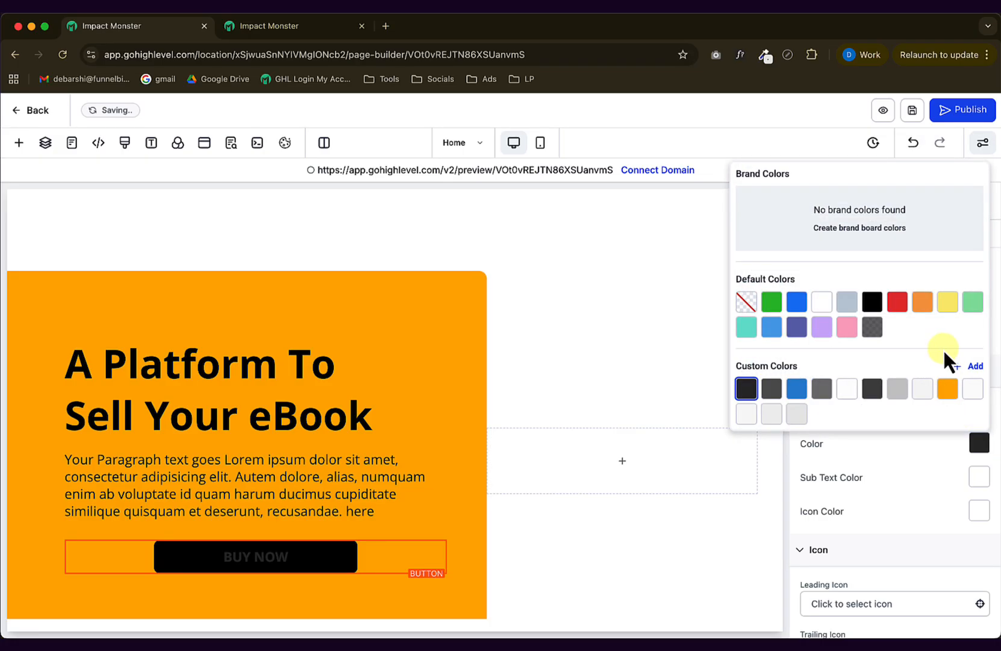
{"action": "left_click", "coordinate": [947, 390]}
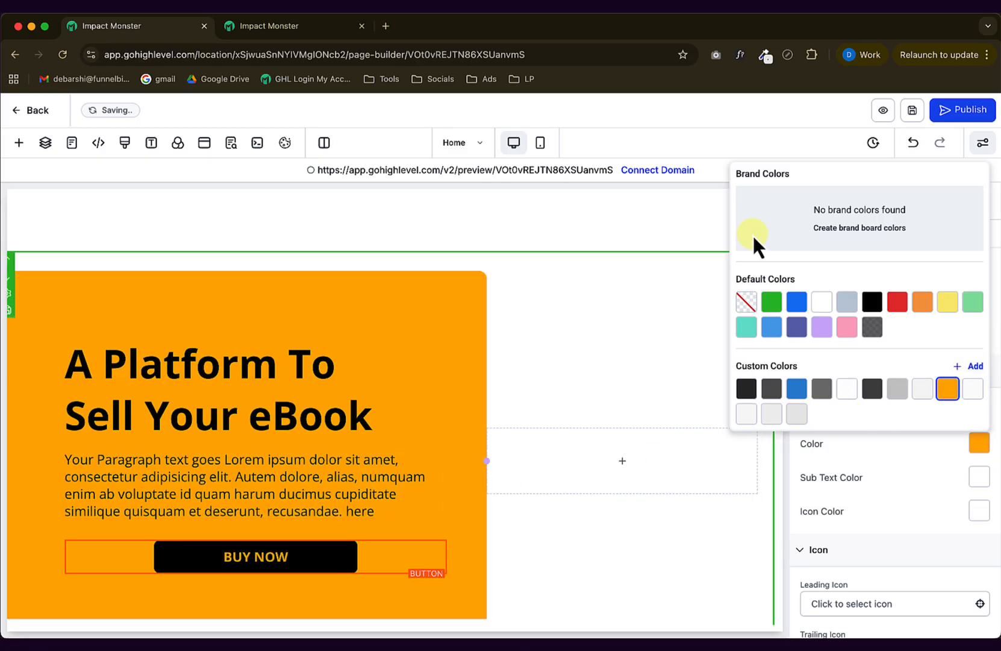
{"action": "left_click", "coordinate": [879, 444]}
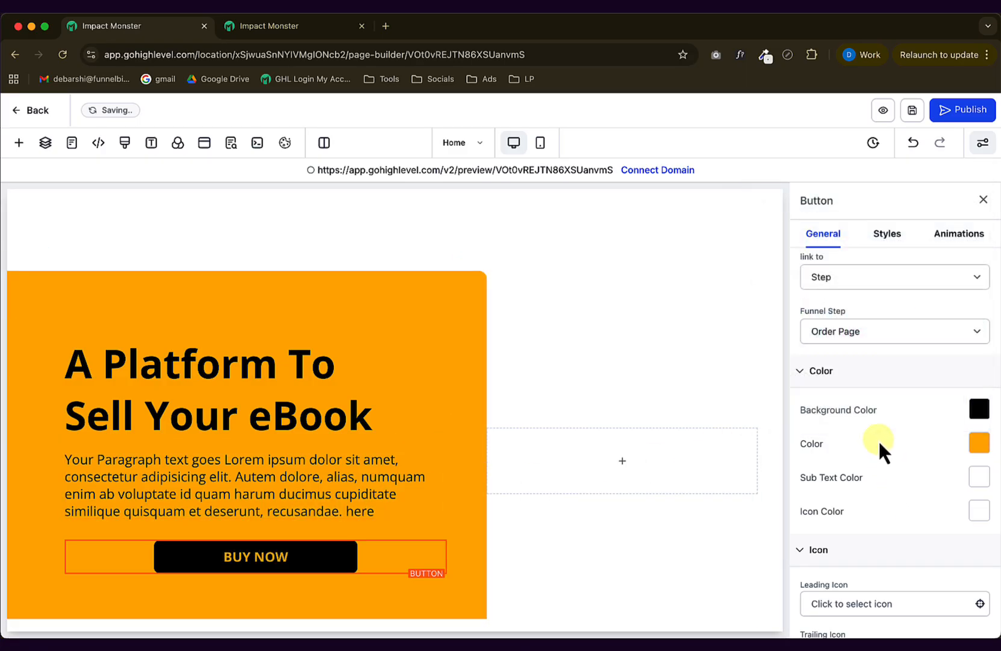
Align the BUY NOW button to the left within the orange column.
{"action": "left_click", "coordinate": [886, 235]}
{"action": "scroll", "coordinate": [892, 501], "scroll_direction": "down", "scroll_amount": 5}
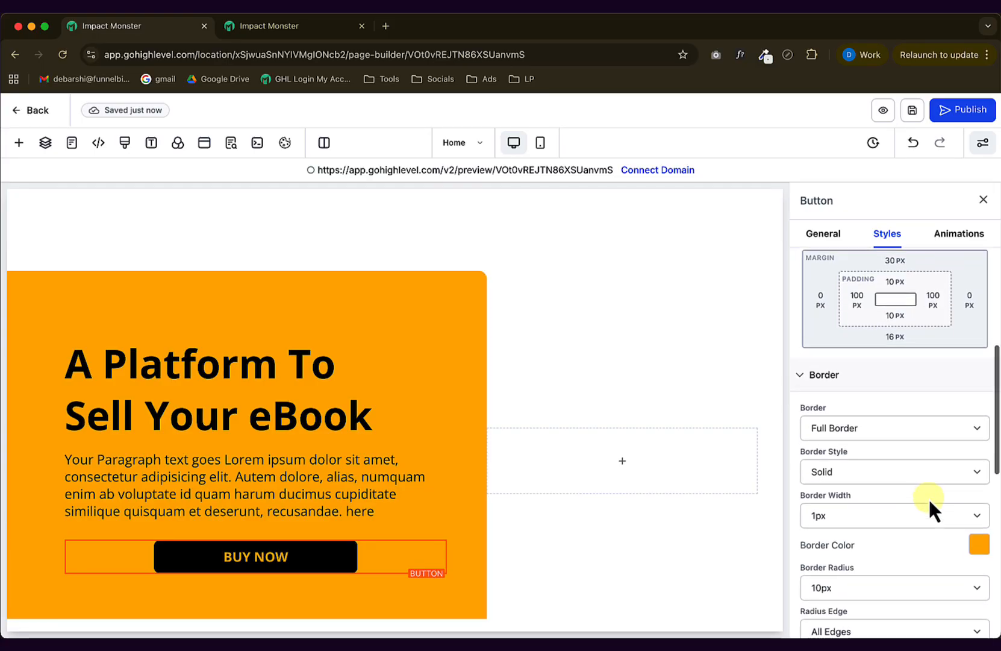
{"action": "scroll", "coordinate": [928, 497], "scroll_direction": "down", "scroll_amount": 6}
{"action": "left_click", "coordinate": [823, 388]}
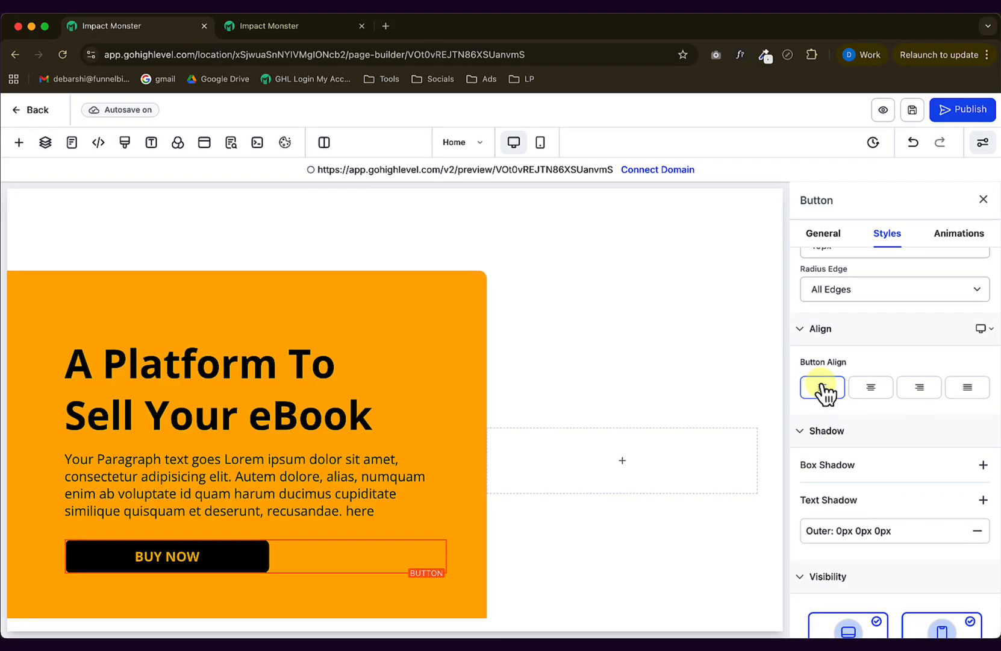
{"action": "left_click", "coordinate": [577, 389]}
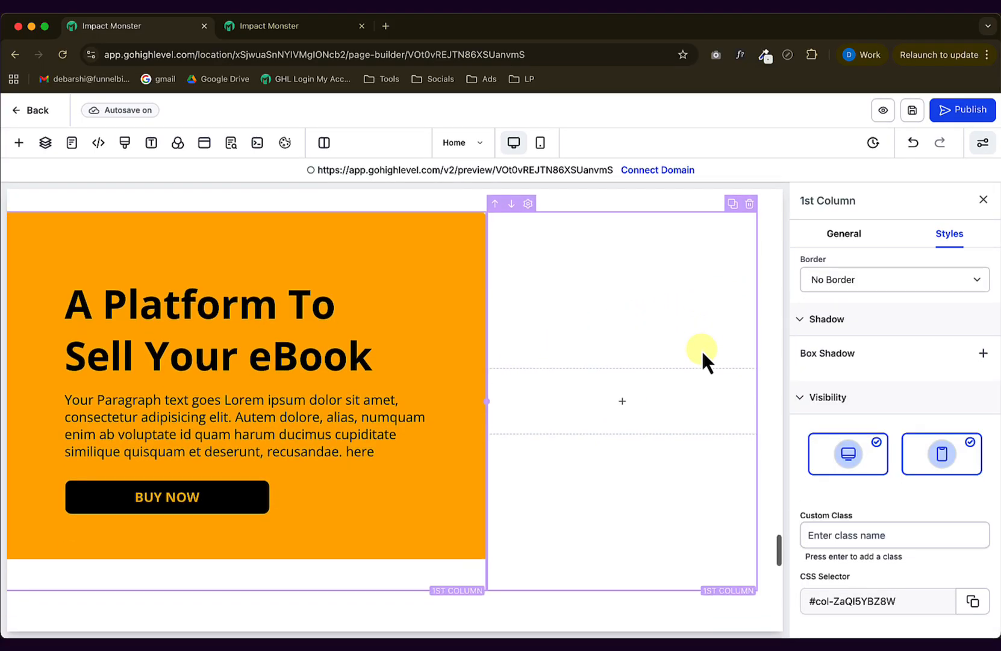
Check the footer in the Figma template, then delete the Customer Testimonials section below the orange call-to-action in the page builder.
{"action": "scroll", "coordinate": [701, 349], "scroll_direction": "down", "scroll_amount": 3}
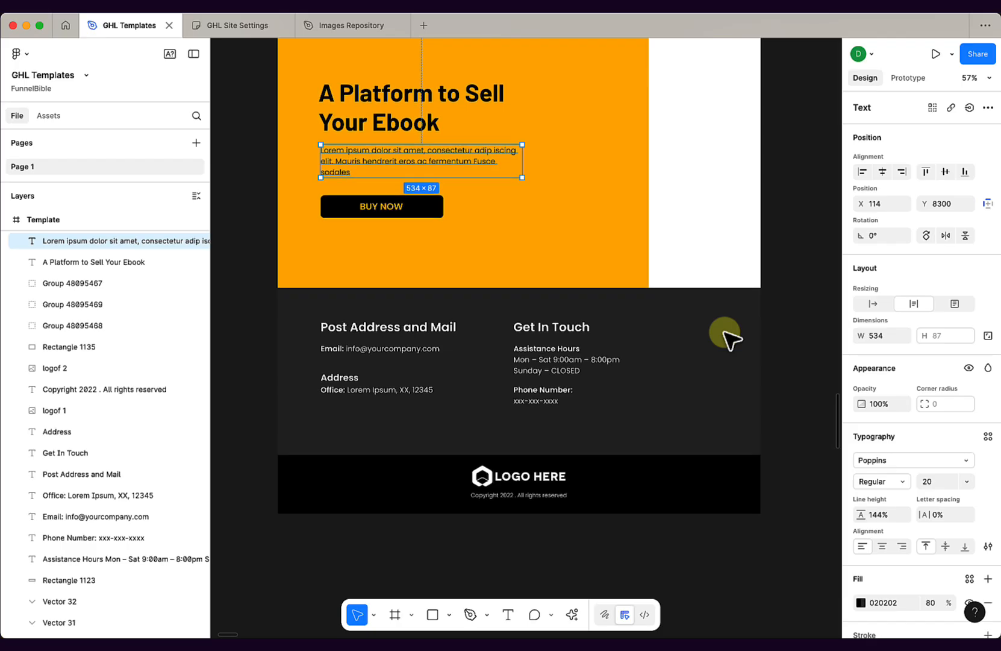
{"action": "scroll", "coordinate": [729, 335], "scroll_direction": "down", "scroll_amount": 2}
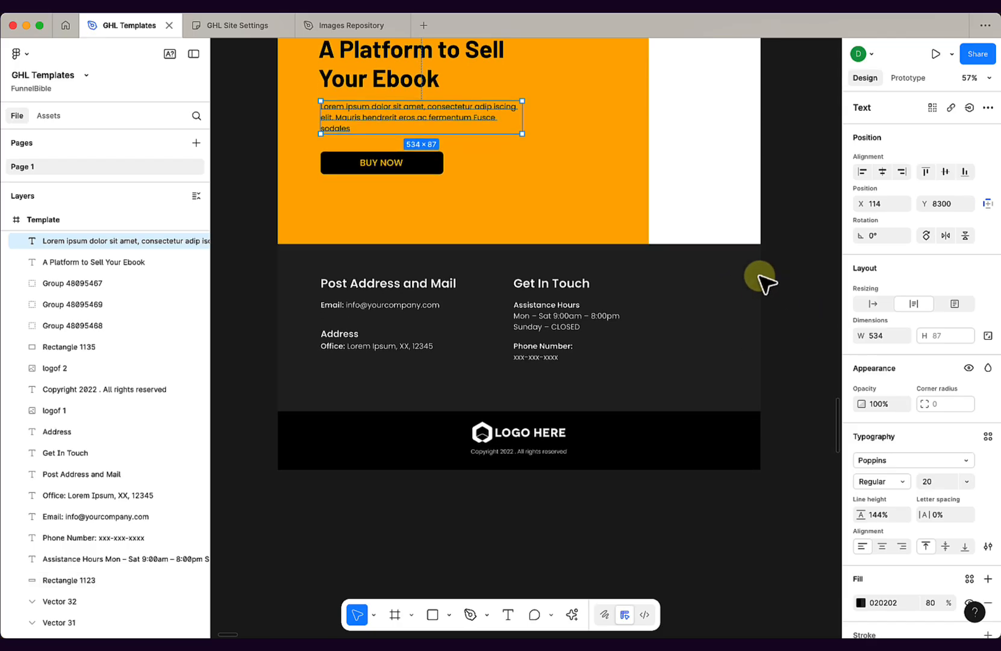
{"action": "scroll", "coordinate": [765, 415], "scroll_direction": "left", "scroll_amount": 1}
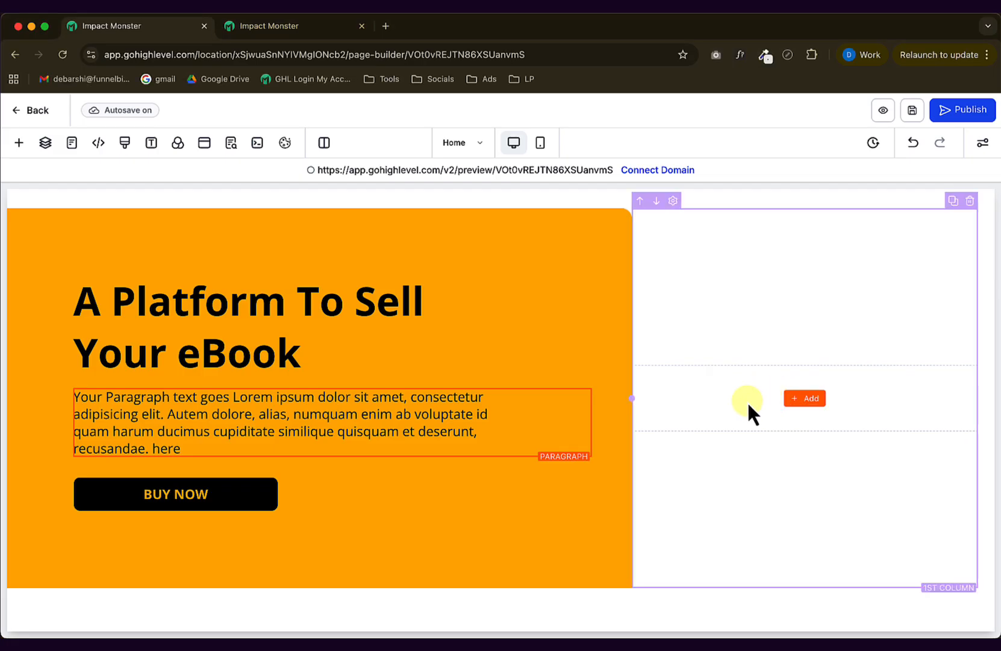
{"action": "scroll", "coordinate": [747, 409], "scroll_direction": "down", "scroll_amount": 6}
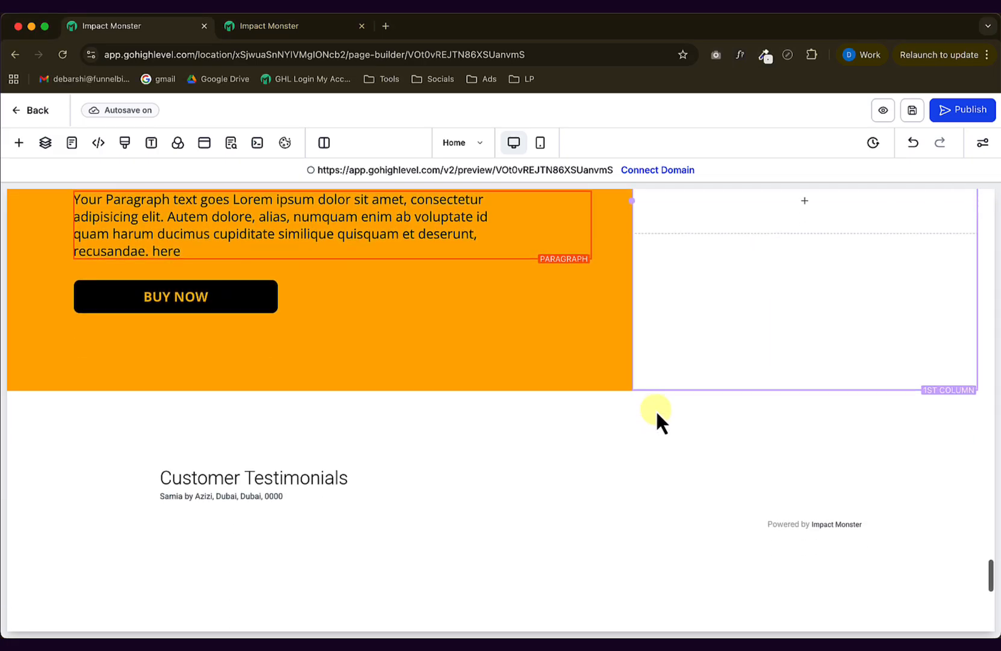
{"action": "scroll", "coordinate": [669, 343], "scroll_direction": "down", "scroll_amount": 3}
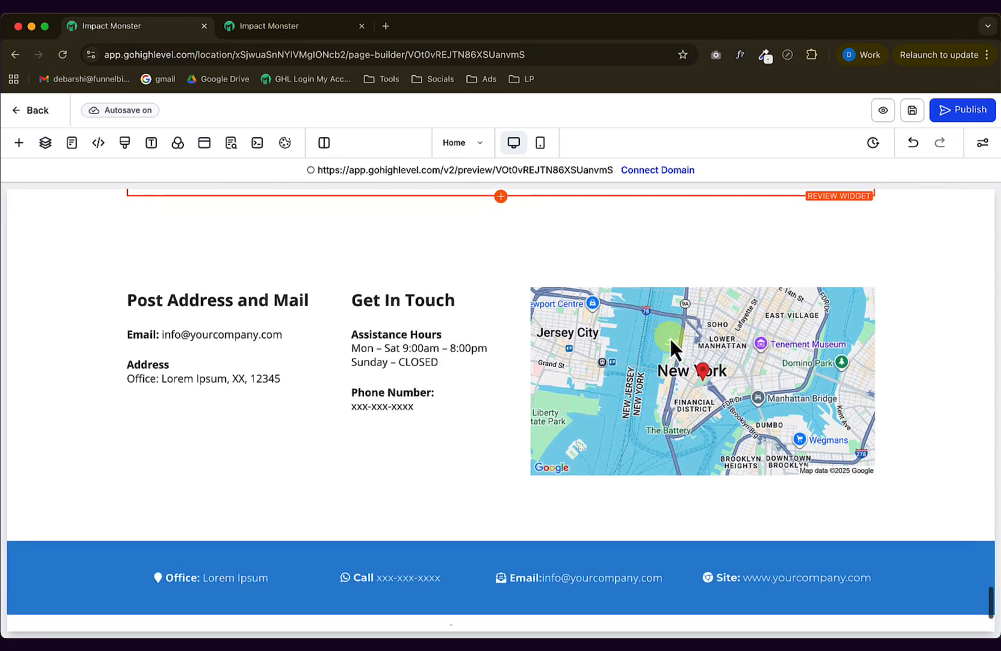
{"action": "scroll", "coordinate": [670, 343], "scroll_direction": "up", "scroll_amount": 5}
{"action": "left_click", "coordinate": [98, 348]}
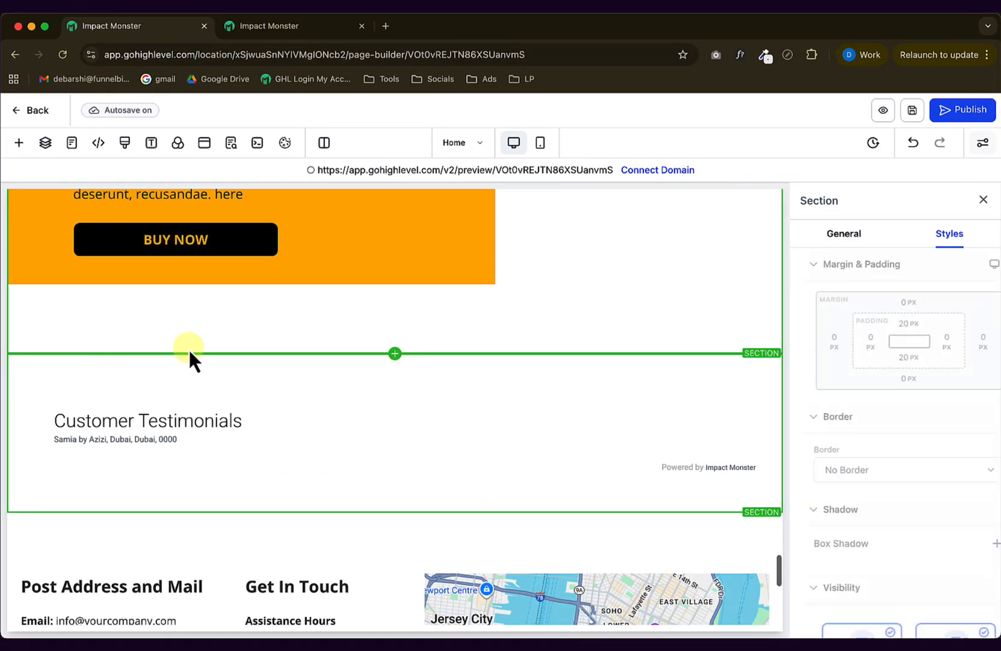
{"action": "left_click", "coordinate": [774, 396]}
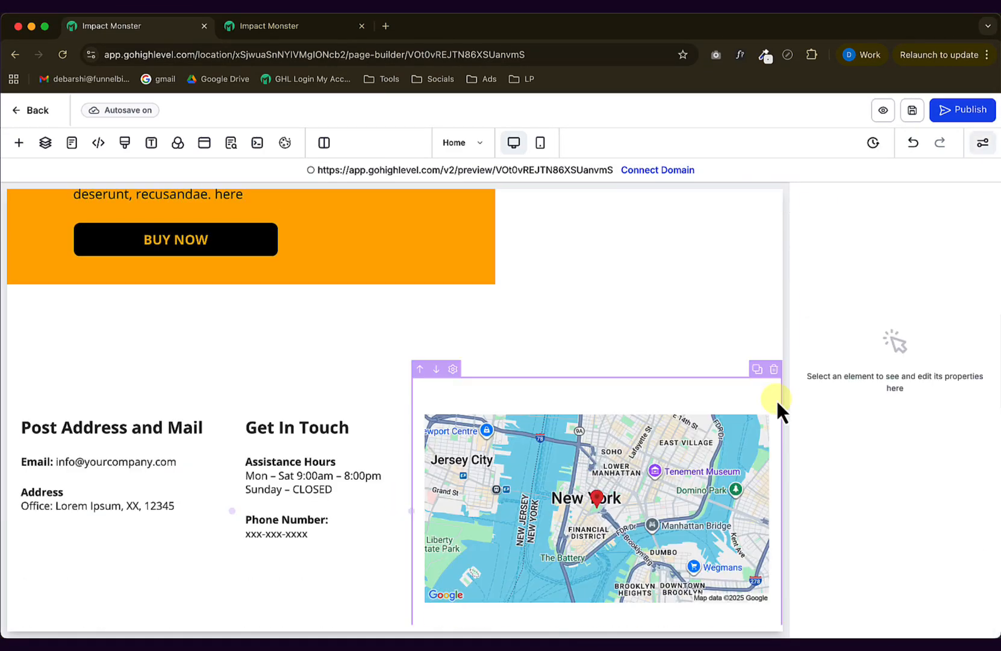
Delete the column containing the New York map from the contact details row.
{"action": "left_click", "coordinate": [145, 362]}
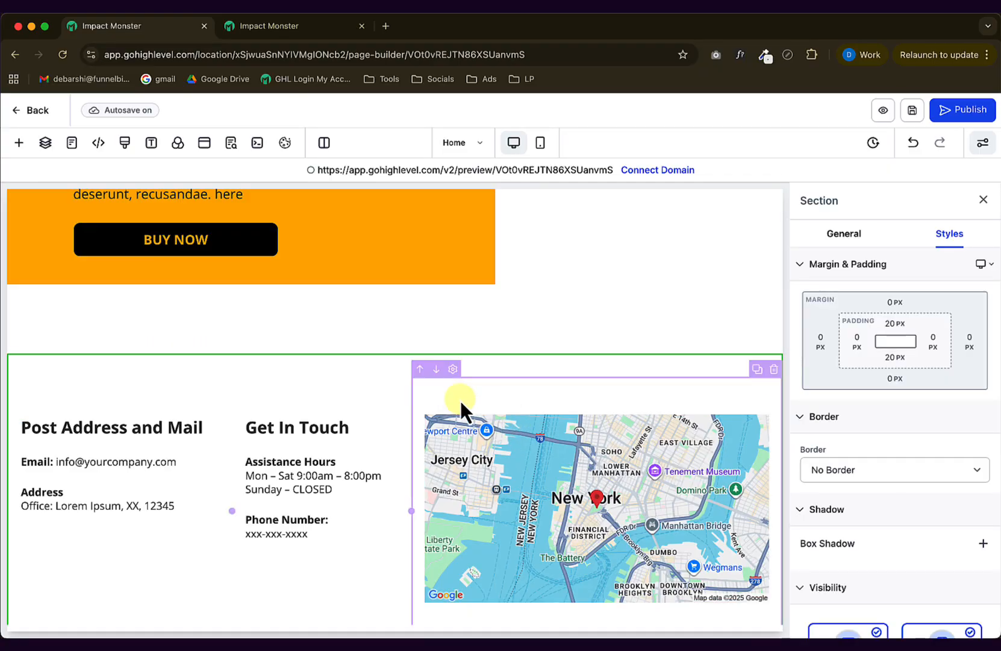
{"action": "left_click", "coordinate": [538, 389]}
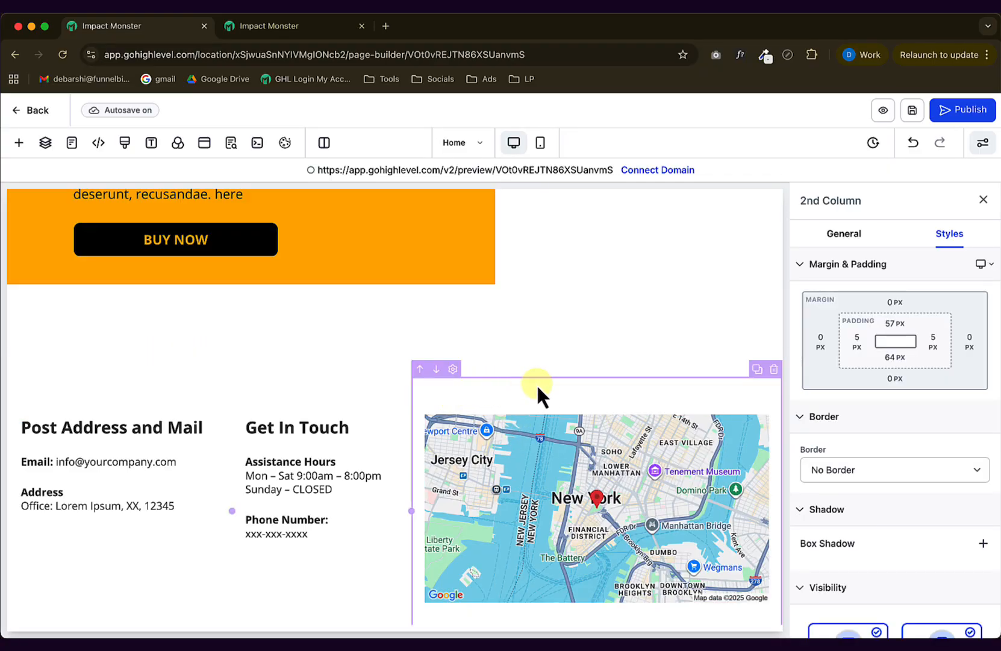
{"action": "left_click", "coordinate": [775, 369]}
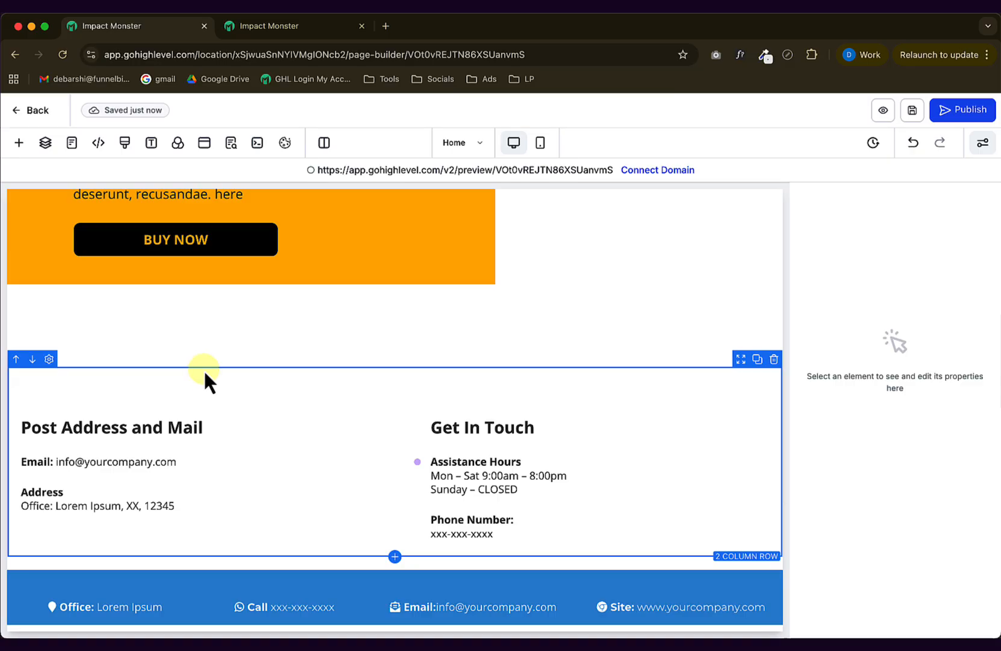
Give the contact details section the near-black custom color as its background.
{"action": "left_click", "coordinate": [203, 370]}
{"action": "left_click", "coordinate": [217, 355]}
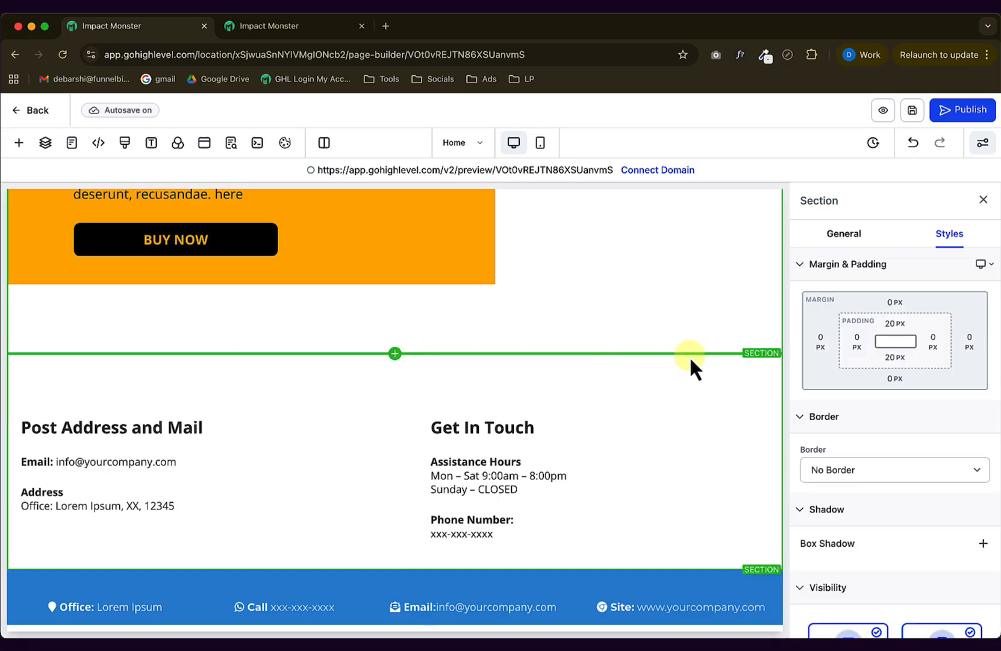
{"action": "left_click", "coordinate": [845, 236]}
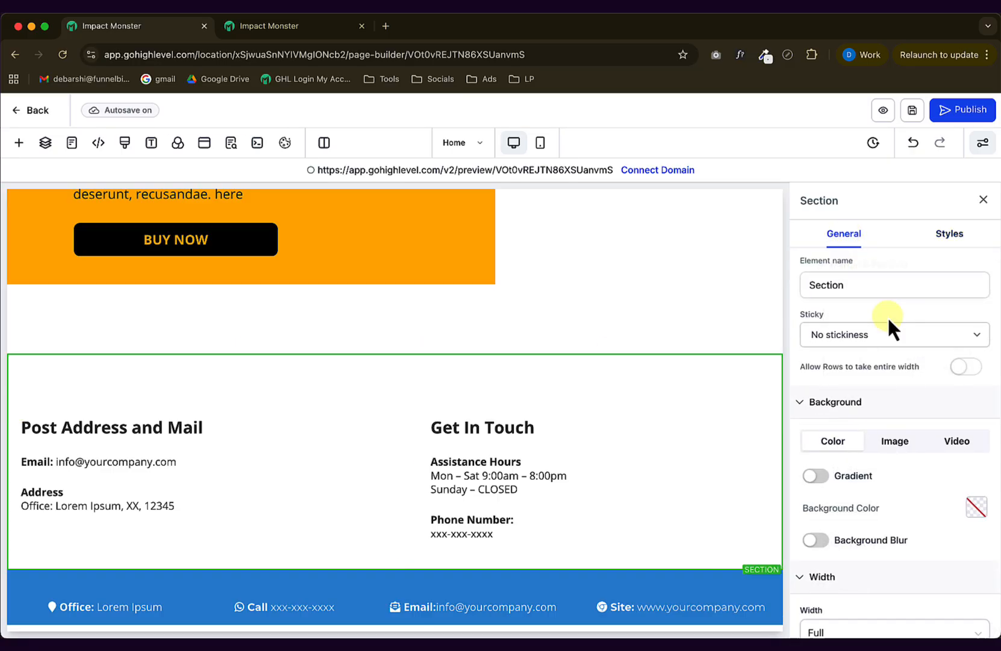
{"action": "left_click", "coordinate": [977, 507]}
{"action": "left_click", "coordinate": [746, 455]}
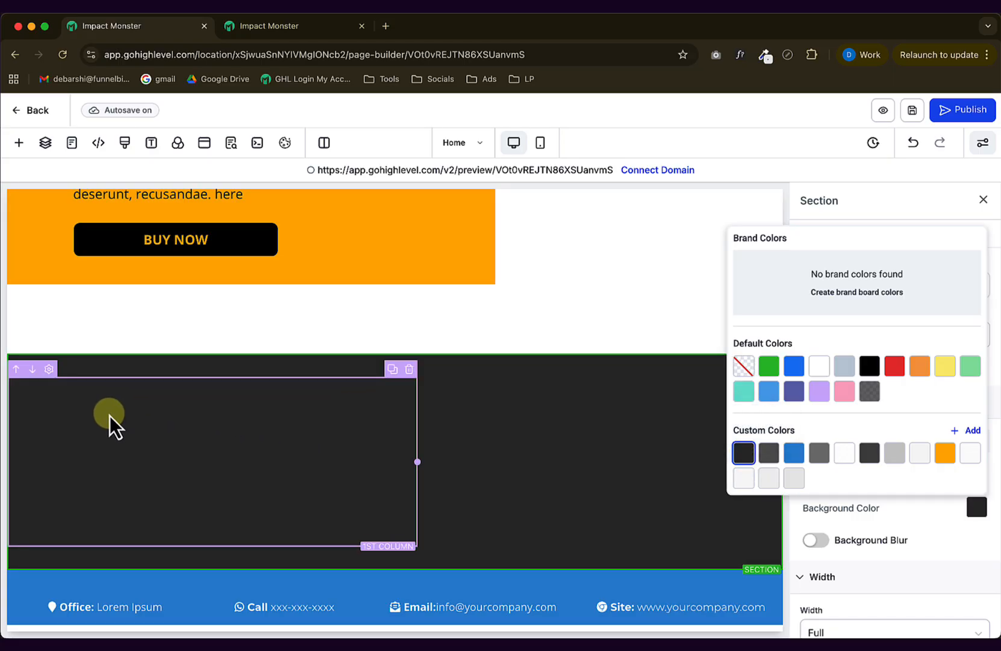
Color the heading, email and address texts in the Post Address and Mail column White #ffffff.
{"action": "left_click", "coordinate": [132, 412]}
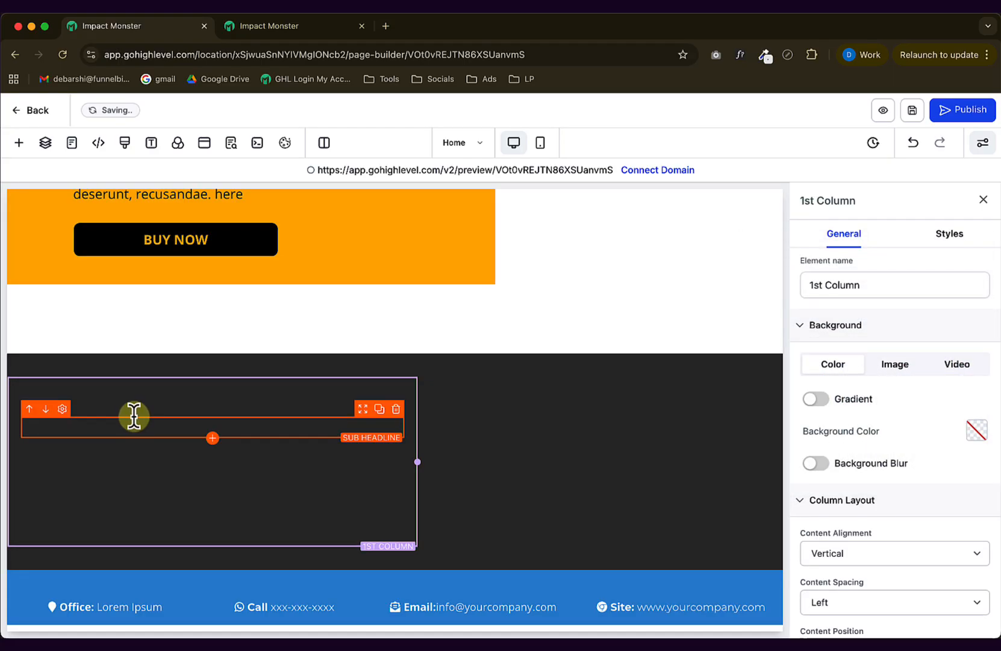
{"action": "left_click", "coordinate": [131, 419]}
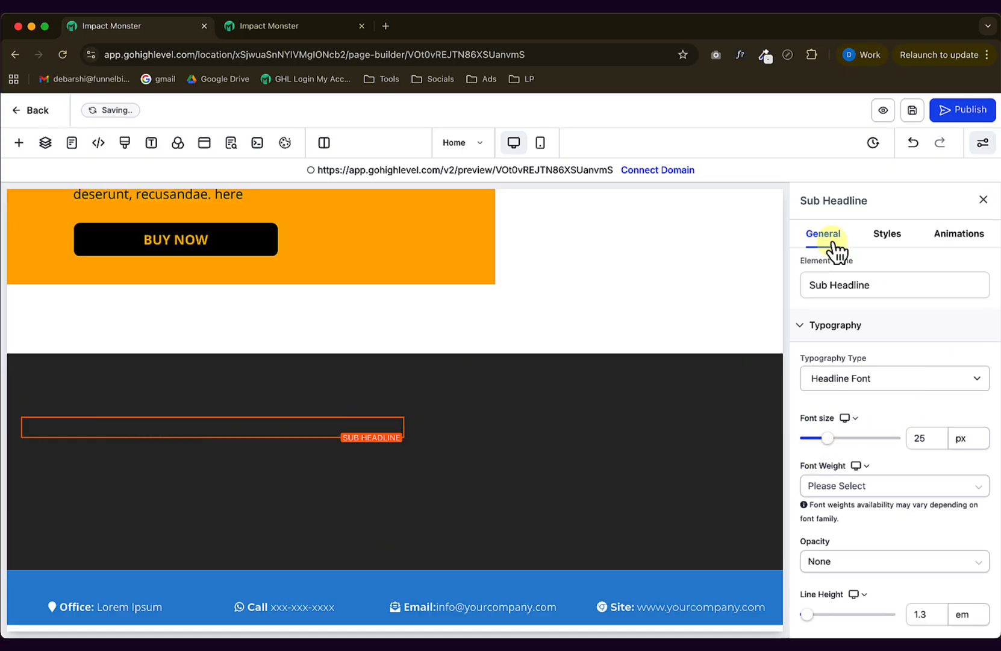
{"action": "scroll", "coordinate": [943, 454], "scroll_direction": "down", "scroll_amount": 5}
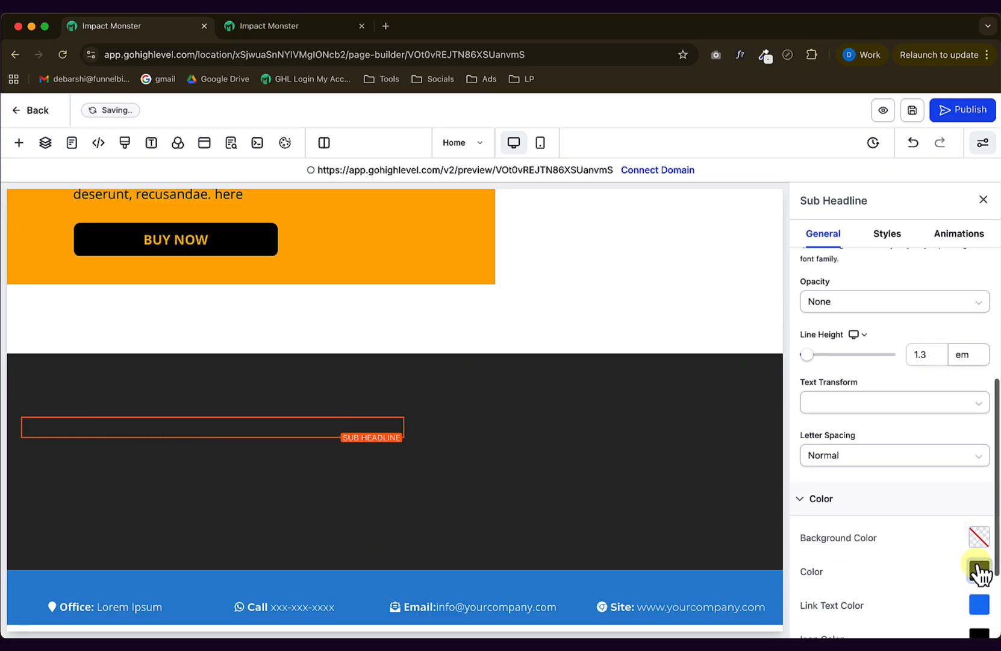
{"action": "left_click", "coordinate": [980, 572]}
{"action": "left_click", "coordinate": [825, 433]}
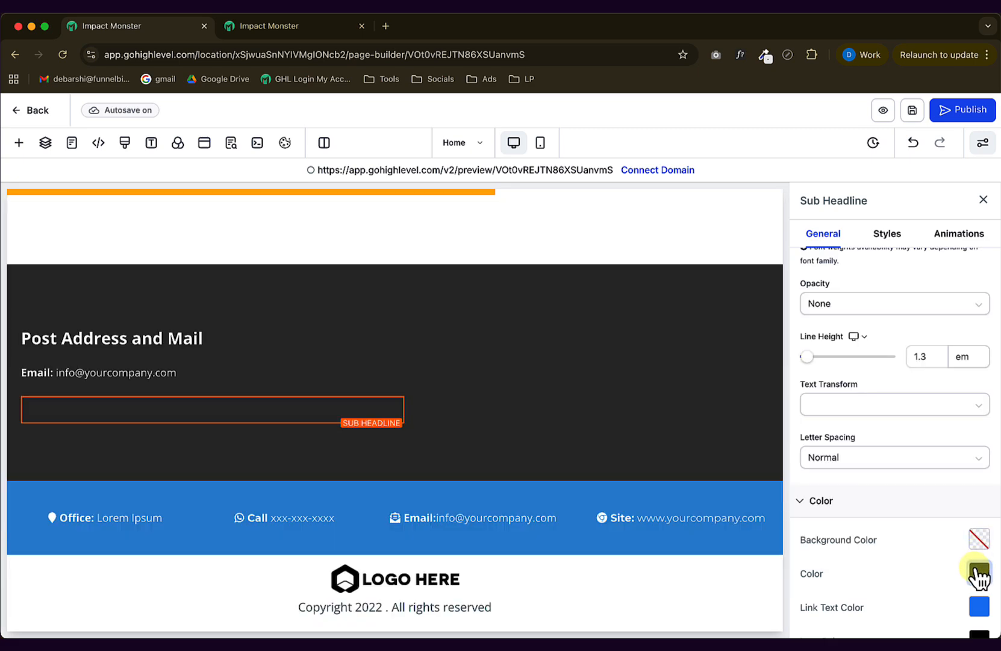
{"action": "left_click", "coordinate": [980, 572]}
{"action": "left_click", "coordinate": [822, 431]}
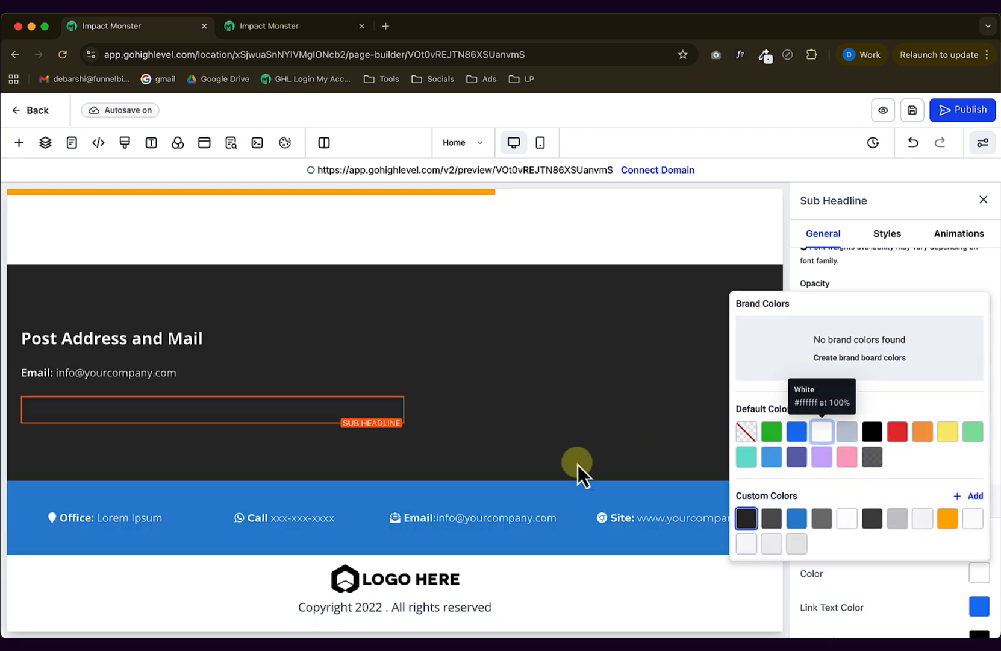
Color the heading, assistance hours and phone number texts in the Get In Touch column White #ffffff.
{"action": "left_click", "coordinate": [501, 331]}
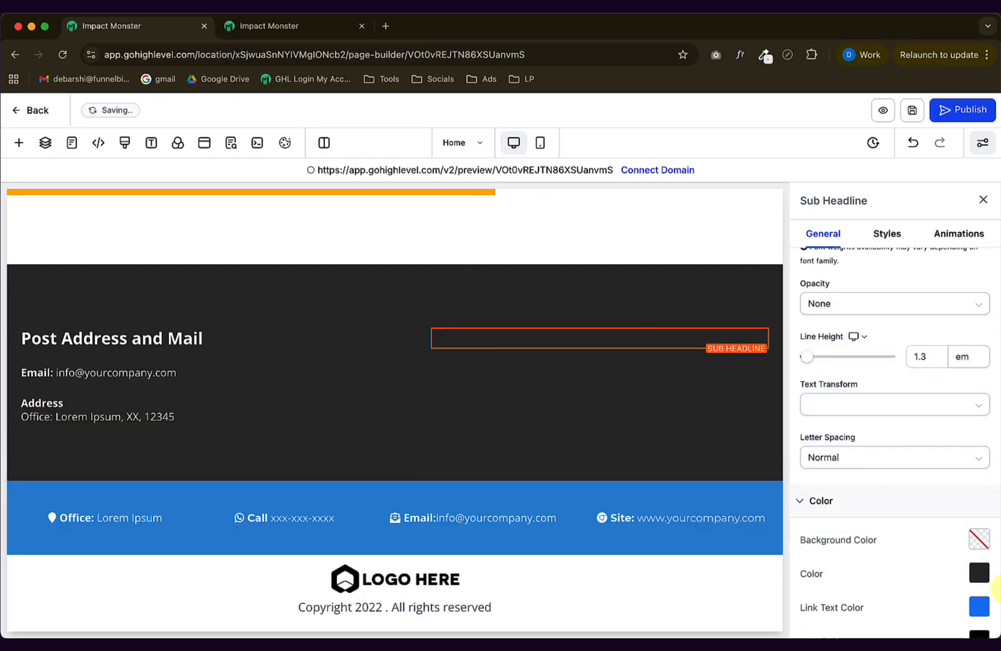
{"action": "left_click", "coordinate": [979, 579]}
{"action": "left_click", "coordinate": [821, 431]}
{"action": "left_click", "coordinate": [498, 387]}
{"action": "left_click", "coordinate": [978, 576]}
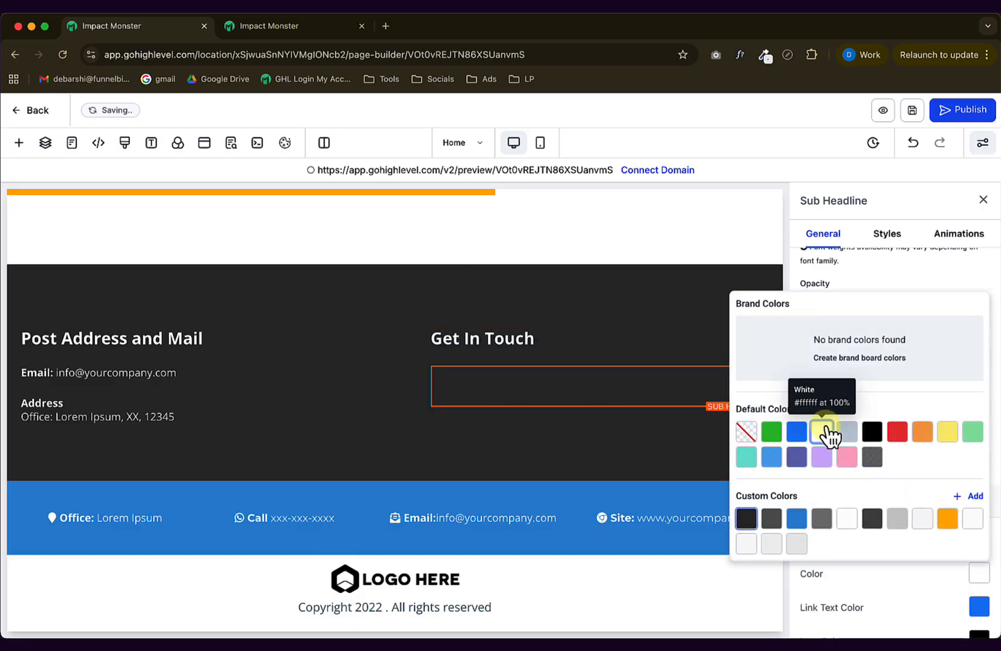
{"action": "left_click", "coordinate": [824, 429]}
{"action": "left_click", "coordinate": [512, 437]}
{"action": "left_click", "coordinate": [979, 572]}
{"action": "left_click", "coordinate": [823, 432]}
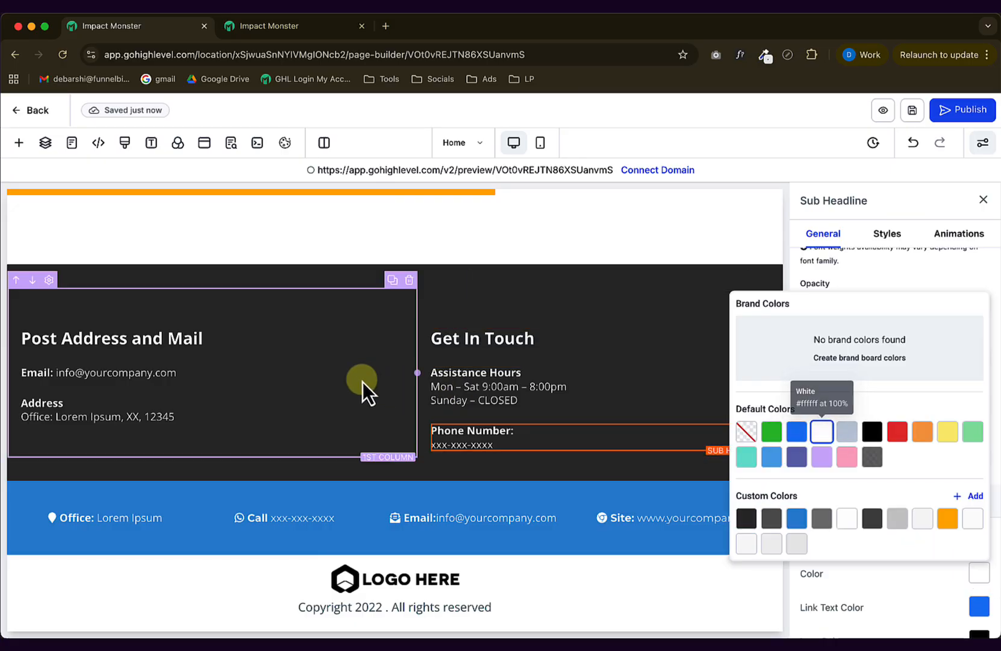
Delete the blue section with the office, call, email and site details below the contact section.
{"action": "left_click", "coordinate": [363, 382]}
{"action": "left_click", "coordinate": [49, 491]}
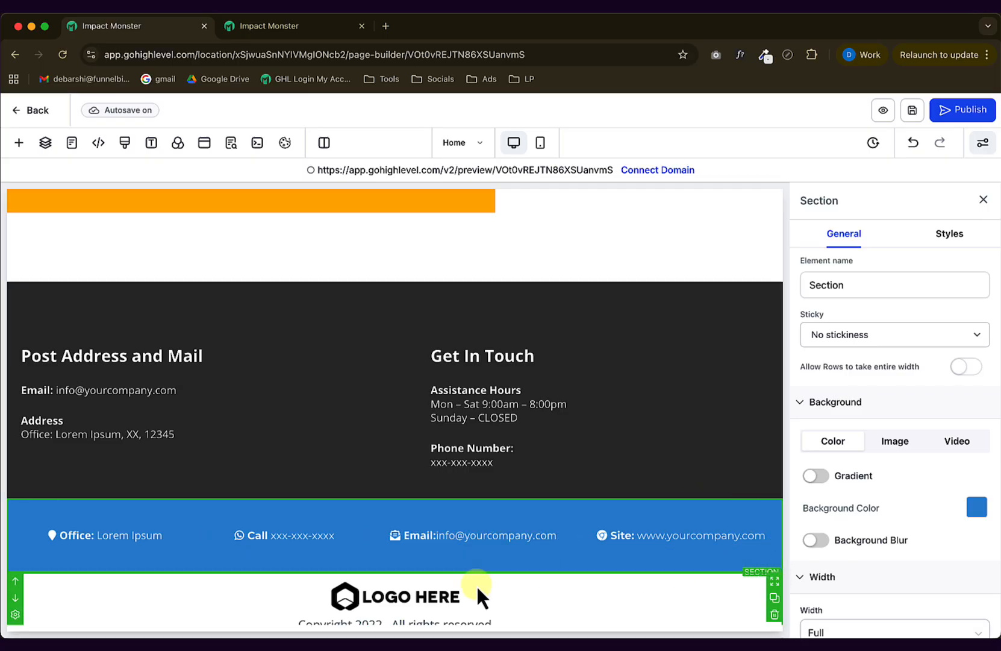
{"action": "left_click", "coordinate": [778, 538]}
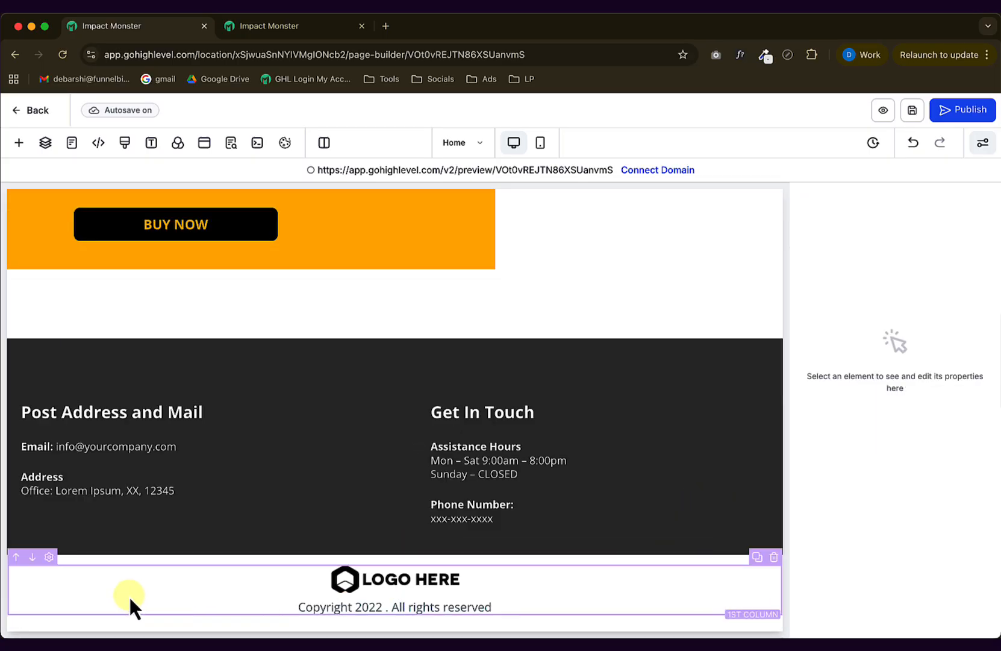
Set the background of the logo and copyright section to the default black.
{"action": "left_click", "coordinate": [91, 552]}
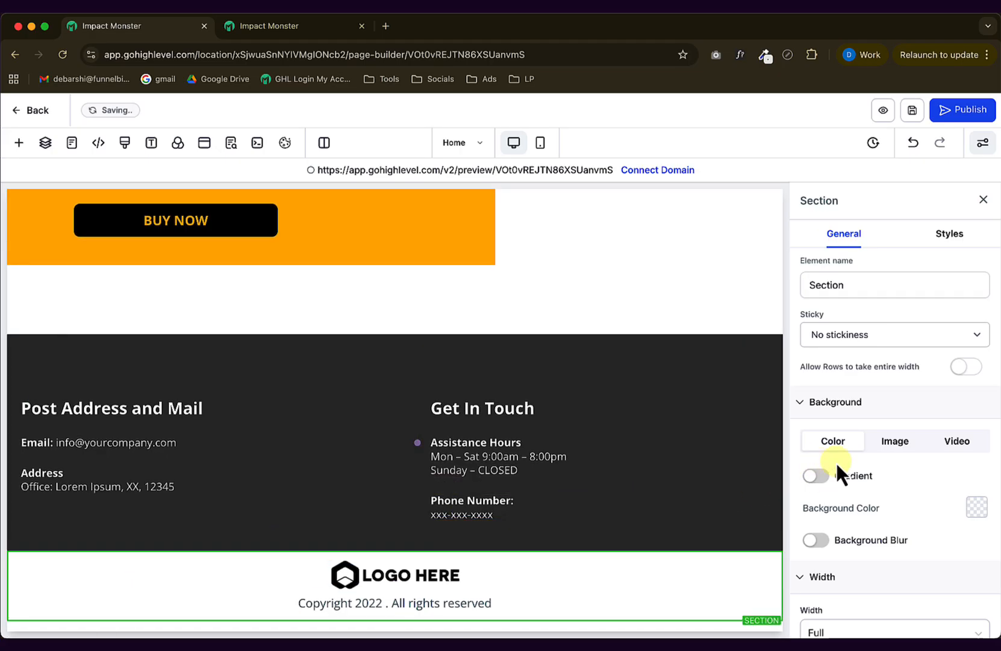
{"action": "left_click", "coordinate": [977, 507]}
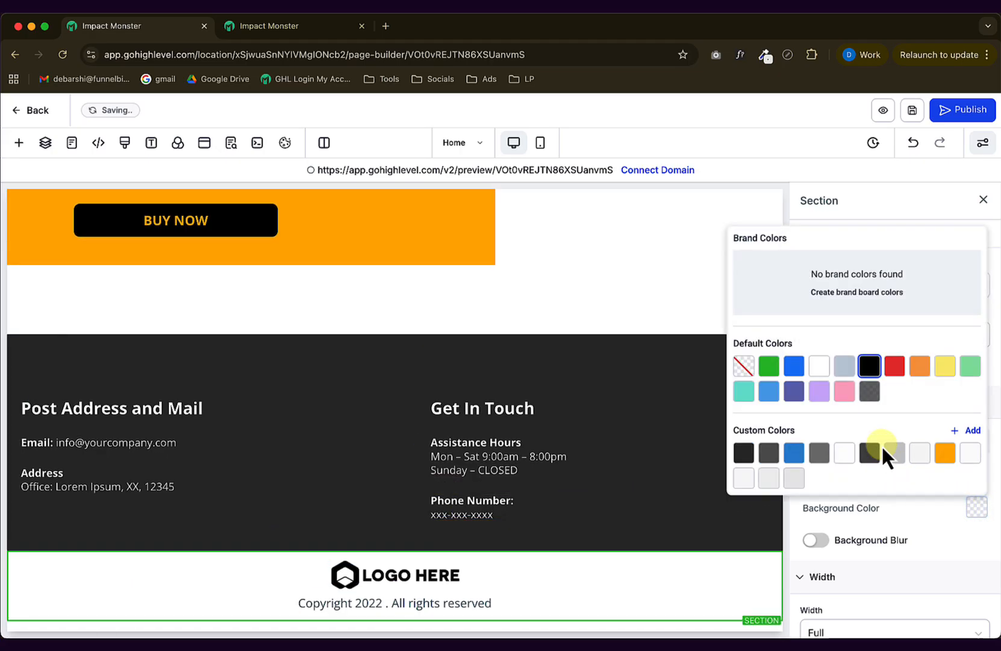
{"action": "left_click", "coordinate": [868, 365]}
Replace the footer's dark logo with the white logo image logof 2.png from the media storage.
{"action": "left_click", "coordinate": [393, 573]}
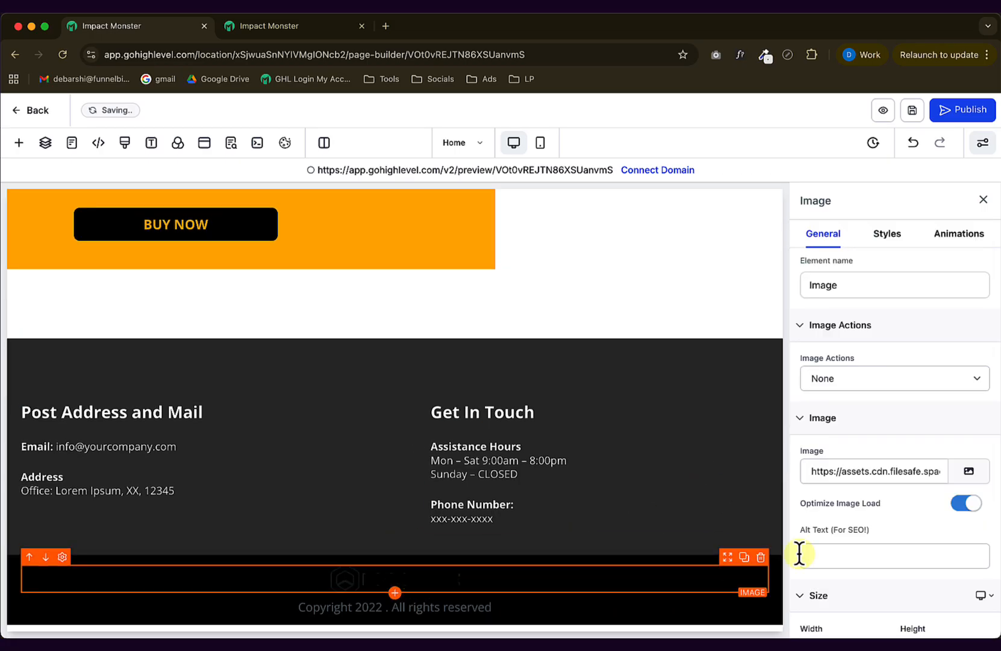
{"action": "left_click", "coordinate": [968, 471]}
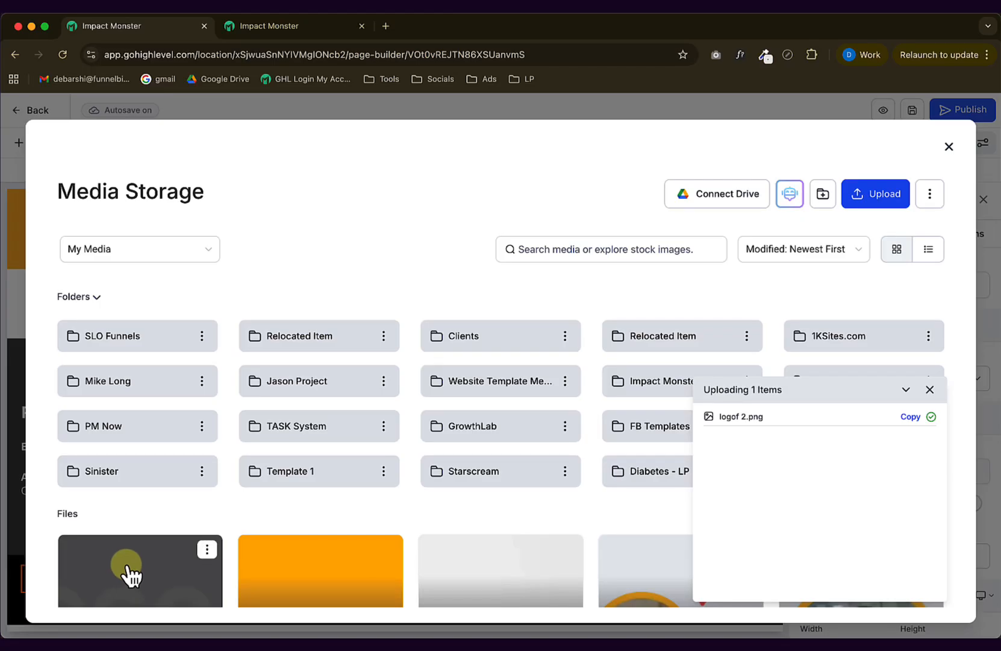
{"action": "left_click", "coordinate": [127, 567]}
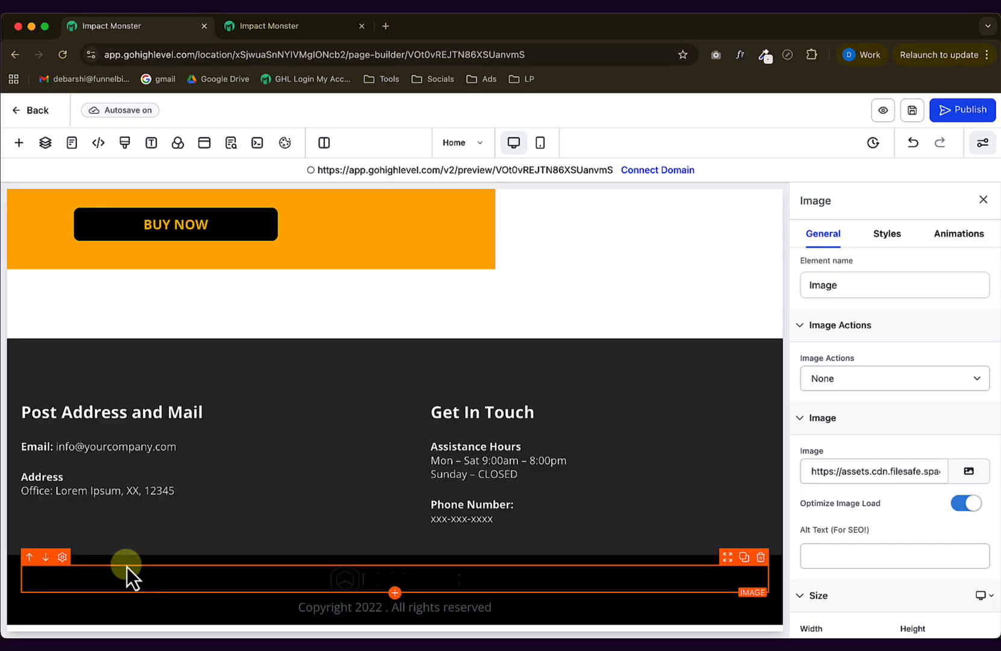
Change the copyright year to 2025 and color the copyright line Gray #cbd5e0.
{"action": "left_click", "coordinate": [539, 605]}
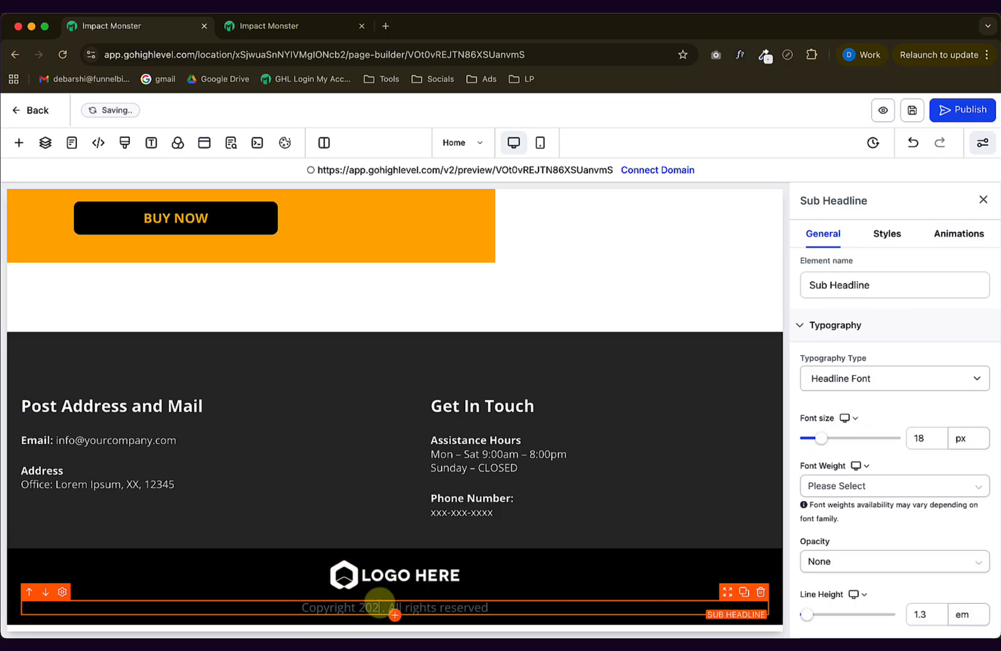
{"action": "scroll", "coordinate": [964, 431], "scroll_direction": "down", "scroll_amount": 10}
{"action": "left_click", "coordinate": [980, 431]}
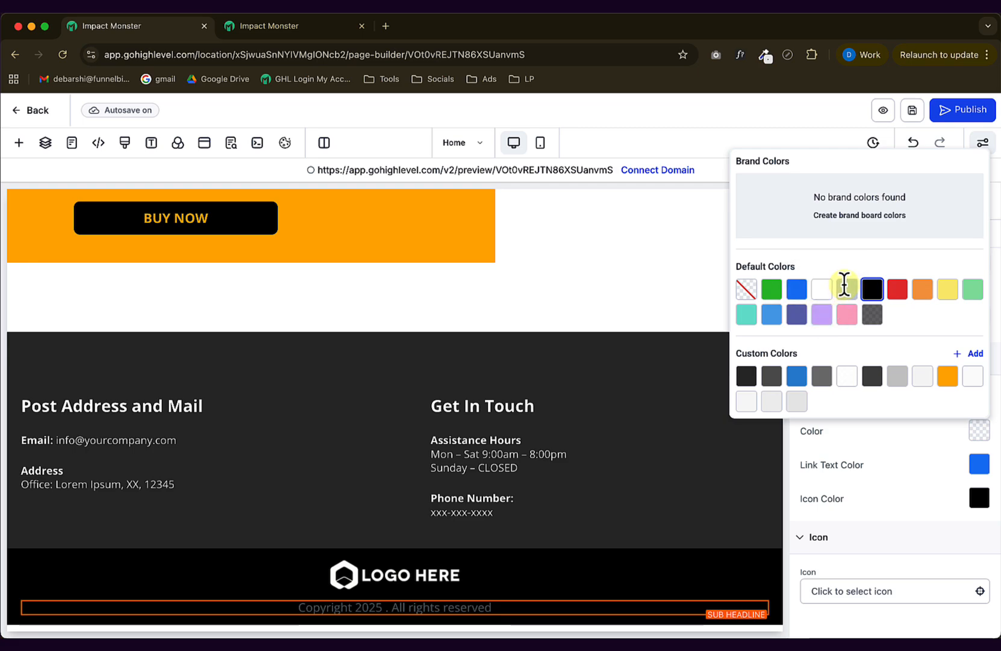
{"action": "left_click", "coordinate": [850, 291]}
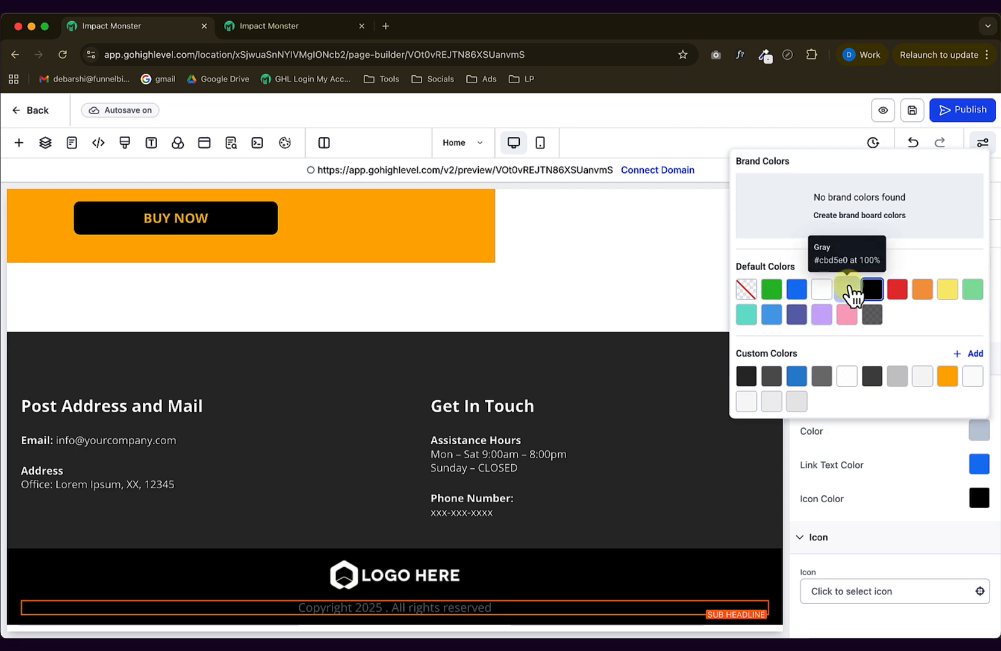
{"action": "left_click", "coordinate": [575, 537]}
{"action": "left_click", "coordinate": [982, 148]}
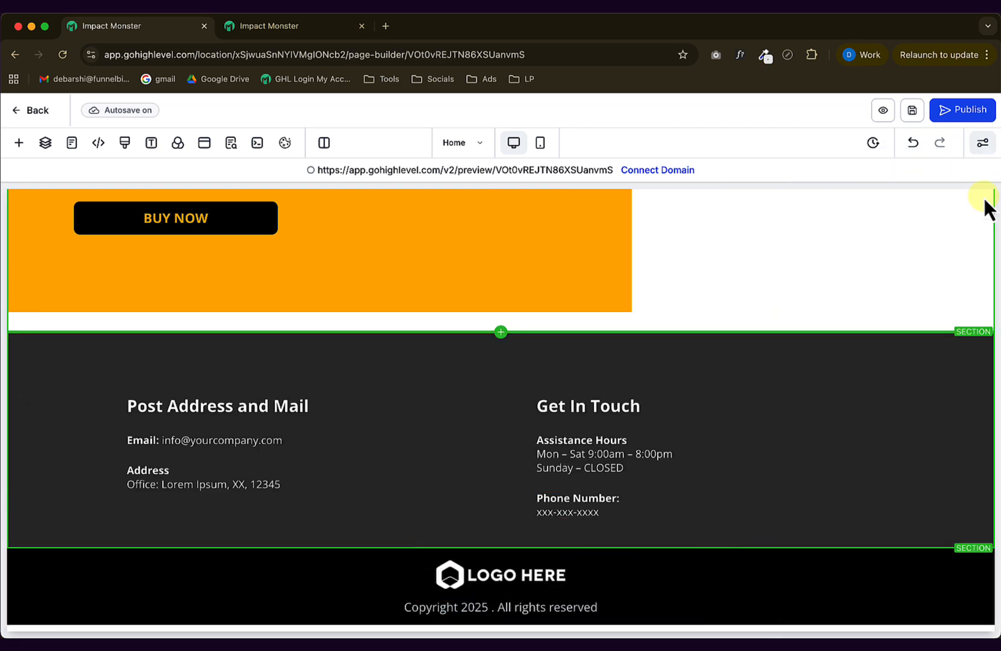
Set the bottom padding of the orange ebook call-to-action section to 0 px.
{"action": "scroll", "coordinate": [916, 356], "scroll_direction": "up", "scroll_amount": 5}
{"action": "scroll", "coordinate": [917, 349], "scroll_direction": "down", "scroll_amount": 3}
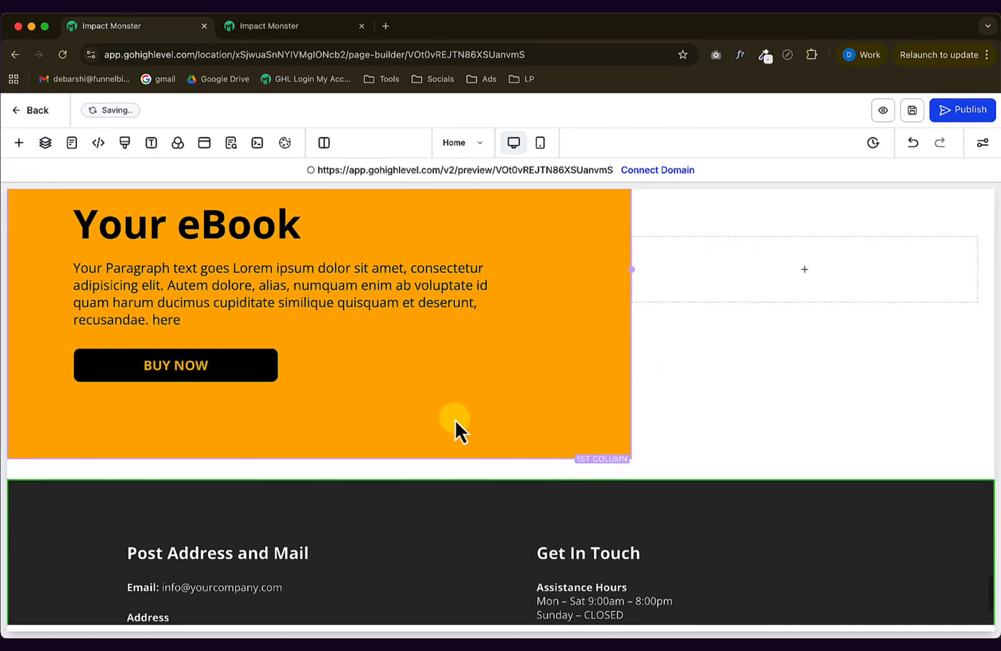
{"action": "left_click", "coordinate": [370, 481]}
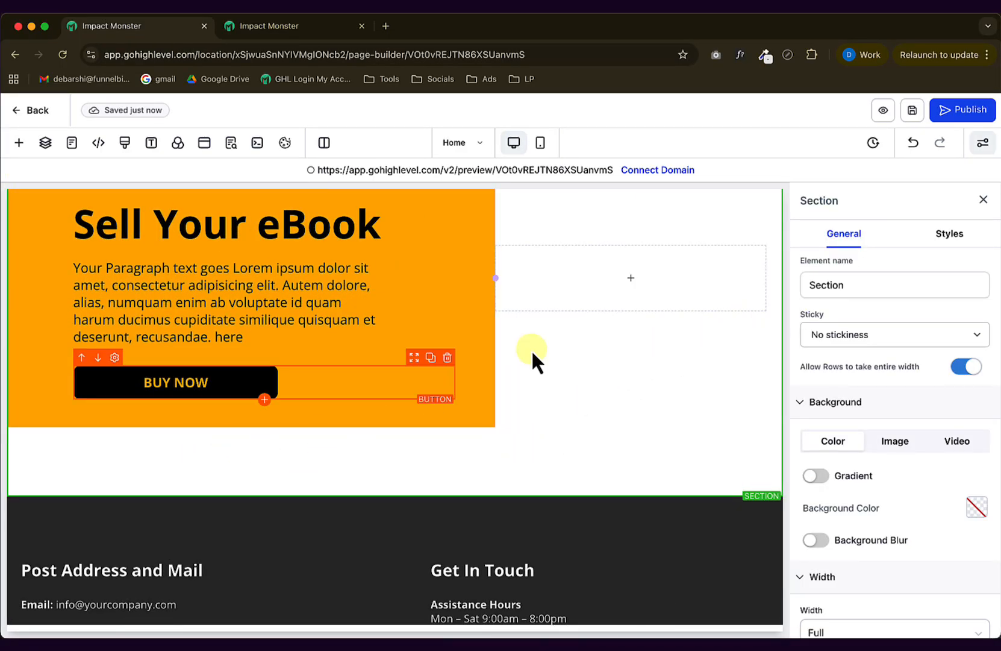
{"action": "left_click", "coordinate": [948, 237]}
{"action": "left_click", "coordinate": [893, 358]}
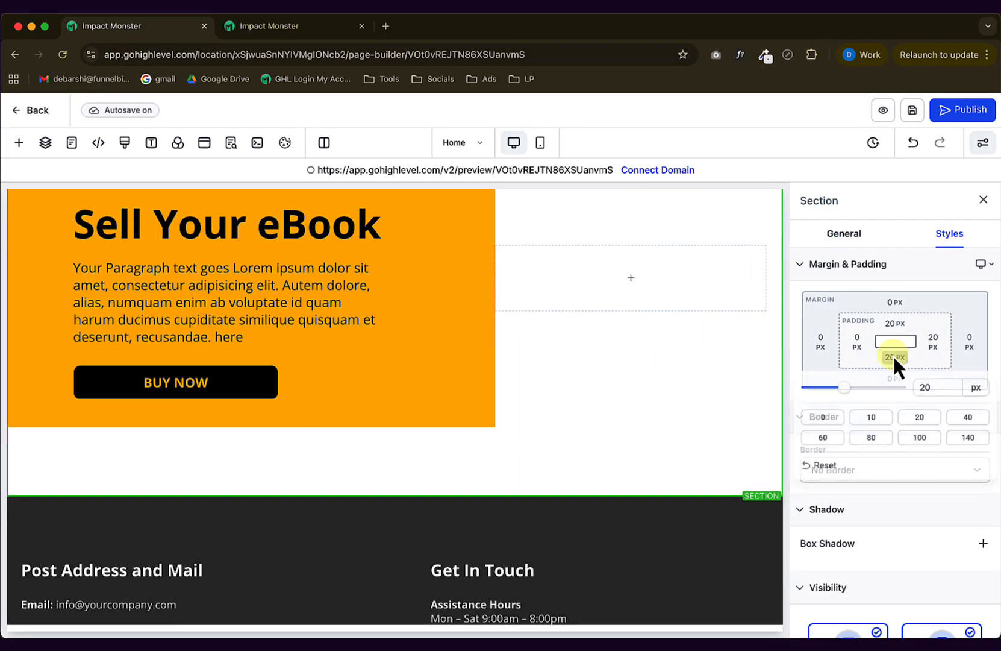
{"action": "left_click", "coordinate": [821, 420]}
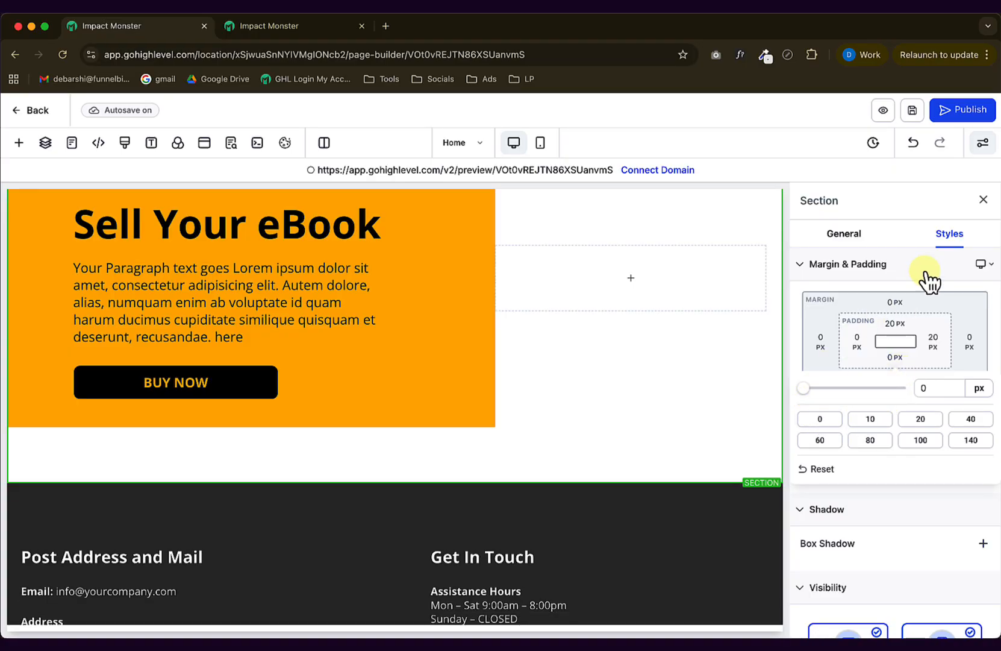
{"action": "left_click", "coordinate": [983, 200]}
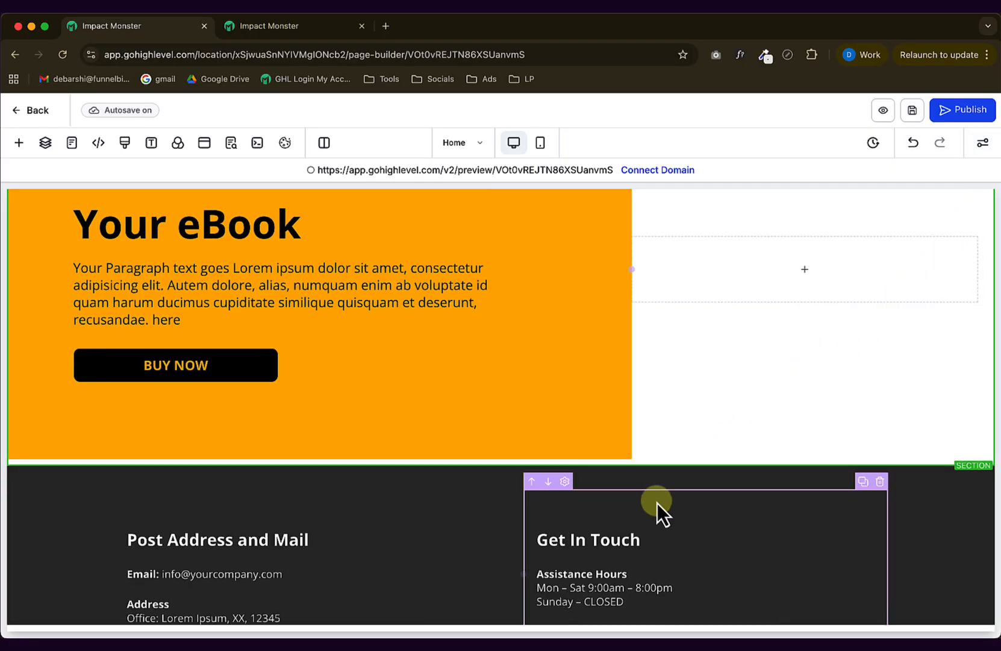
Dismiss the page error dialog, then set the bottom padding of the row holding the orange call-to-action to 0 px.
{"action": "scroll", "coordinate": [265, 462], "scroll_direction": "down", "scroll_amount": 1}
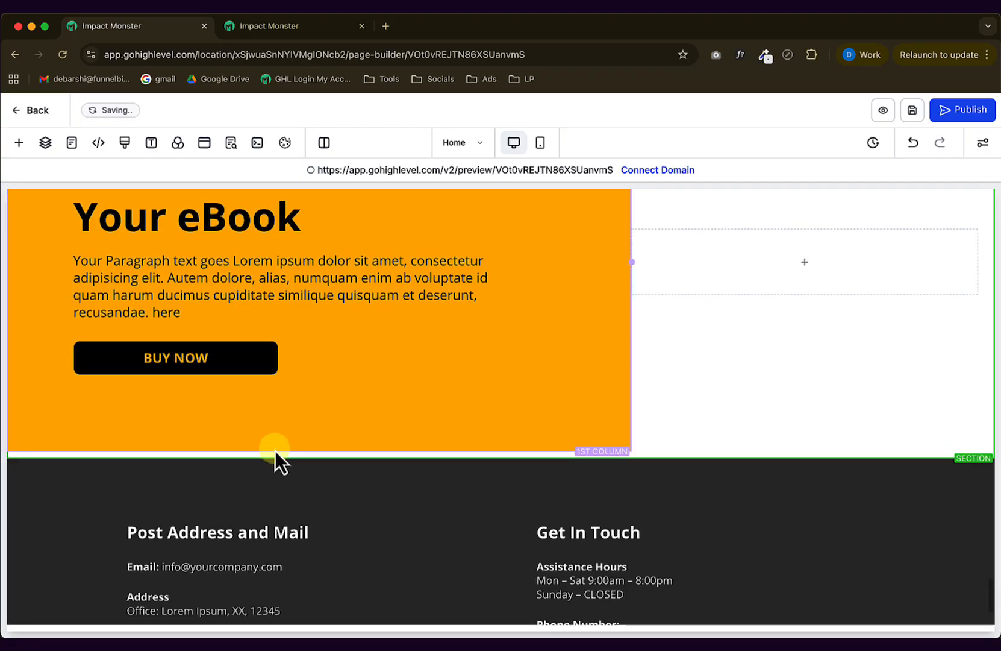
{"action": "scroll", "coordinate": [268, 459], "scroll_direction": "down", "scroll_amount": 1}
{"action": "scroll", "coordinate": [275, 453], "scroll_direction": "up", "scroll_amount": 1}
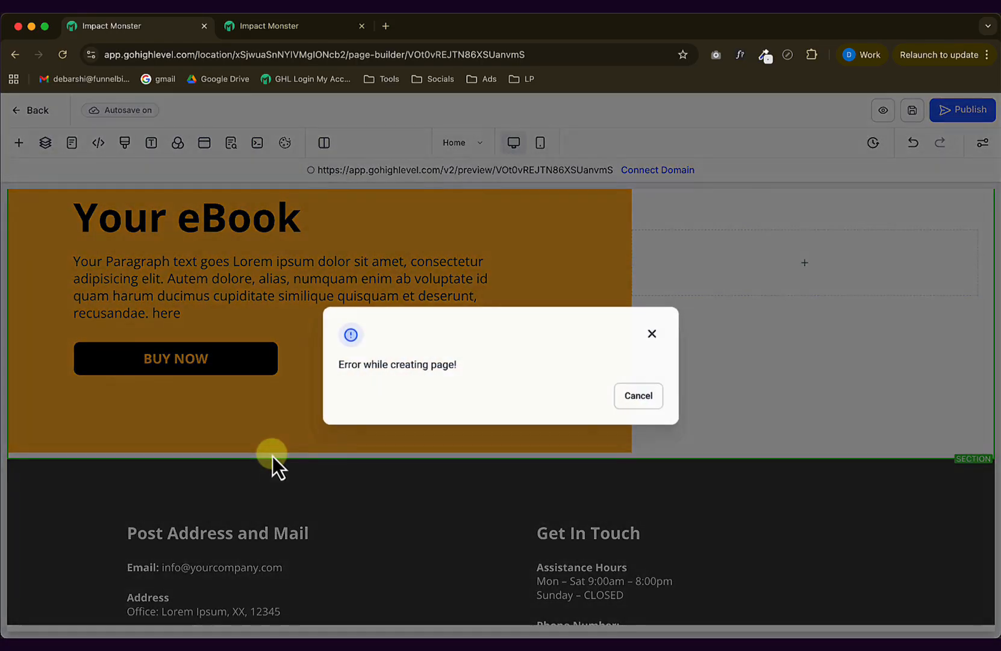
{"action": "left_click", "coordinate": [647, 403]}
{"action": "left_click", "coordinate": [272, 449]}
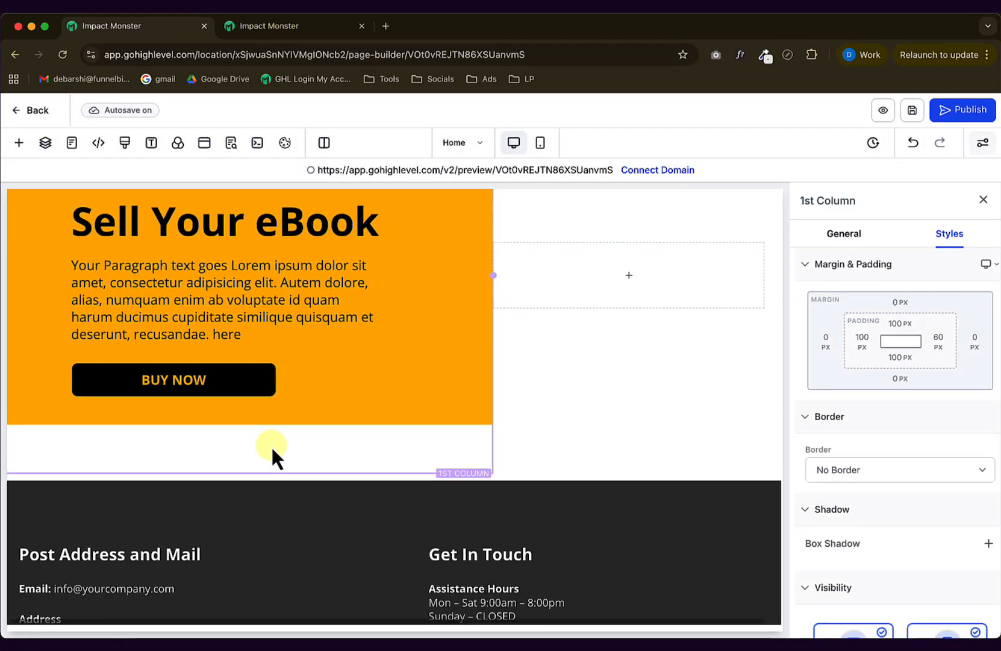
{"action": "scroll", "coordinate": [337, 361], "scroll_direction": "up", "scroll_amount": 2}
{"action": "left_click", "coordinate": [387, 308]}
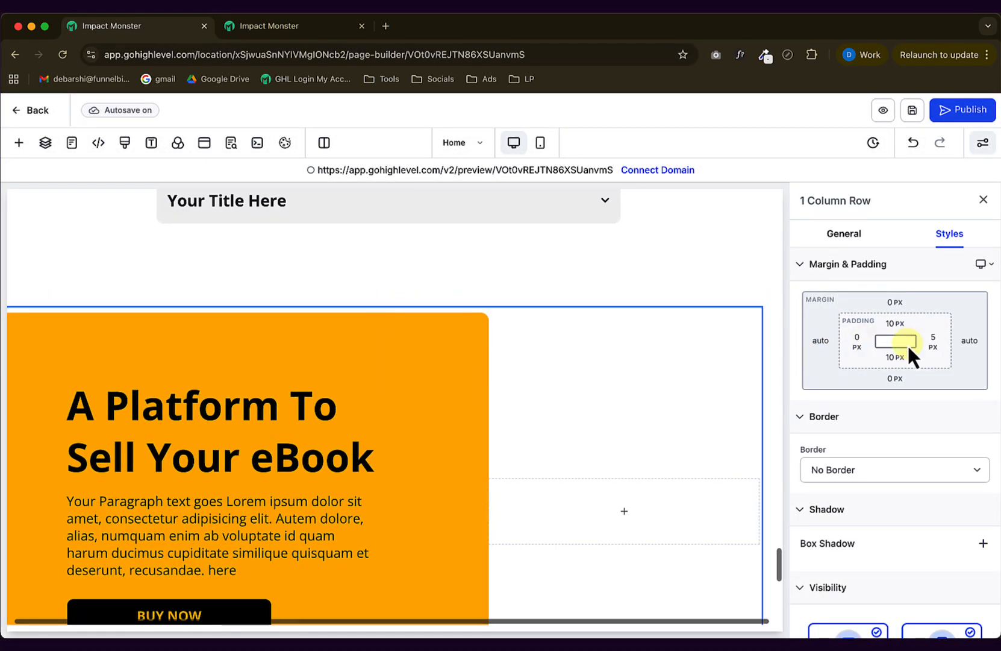
{"action": "left_click", "coordinate": [895, 359]}
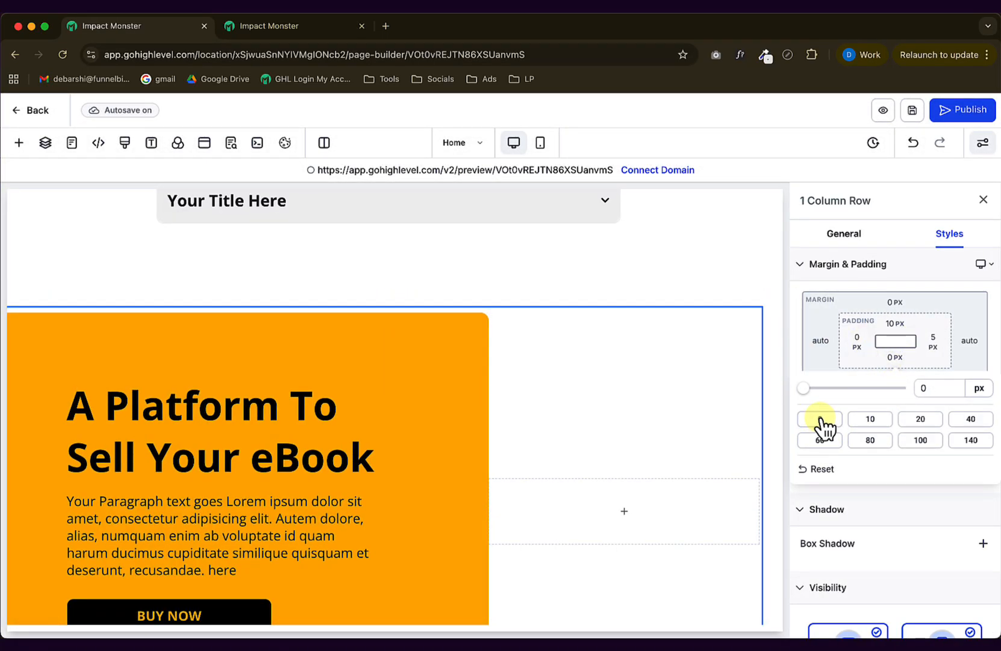
{"action": "left_click", "coordinate": [983, 200]}
{"action": "scroll", "coordinate": [807, 402], "scroll_direction": "down", "scroll_amount": 5}
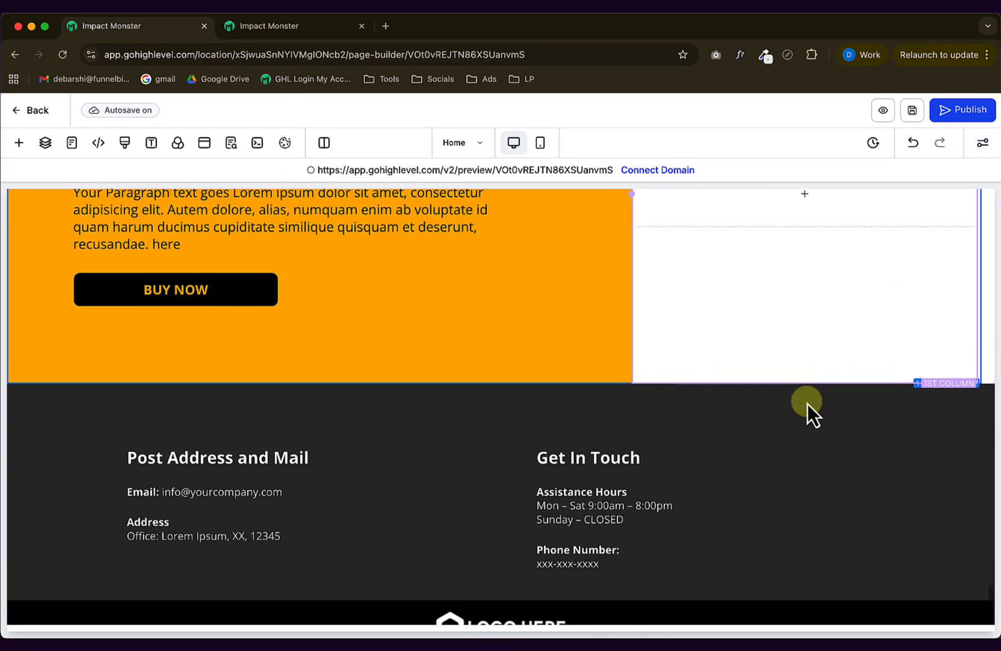
Save the ebook landing page in the page builder.
{"action": "scroll", "coordinate": [874, 427], "scroll_direction": "up", "scroll_amount": 15}
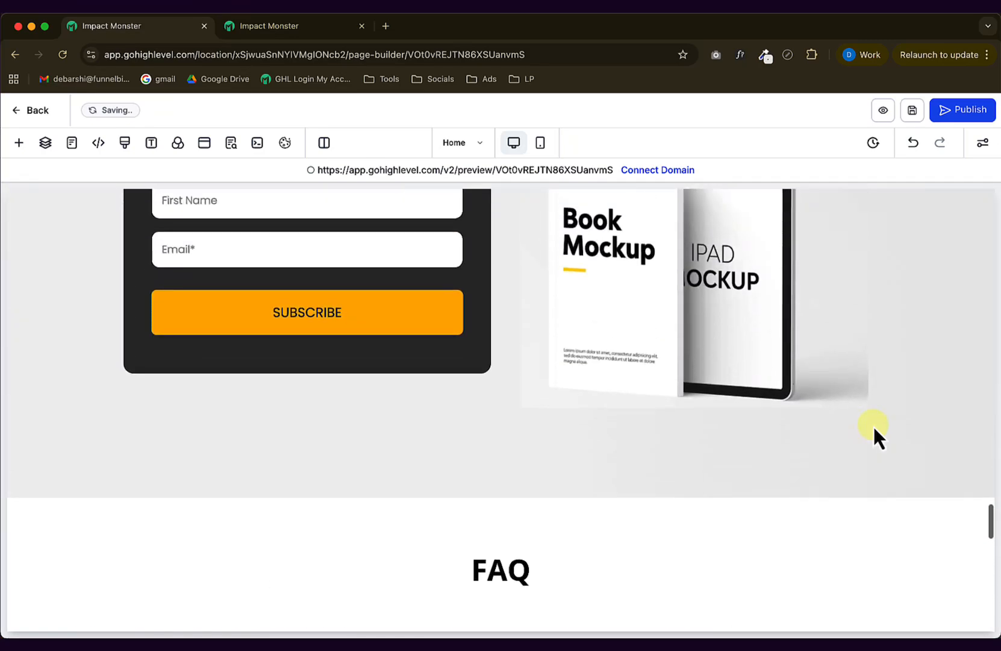
{"action": "scroll", "coordinate": [874, 427], "scroll_direction": "up", "scroll_amount": 15}
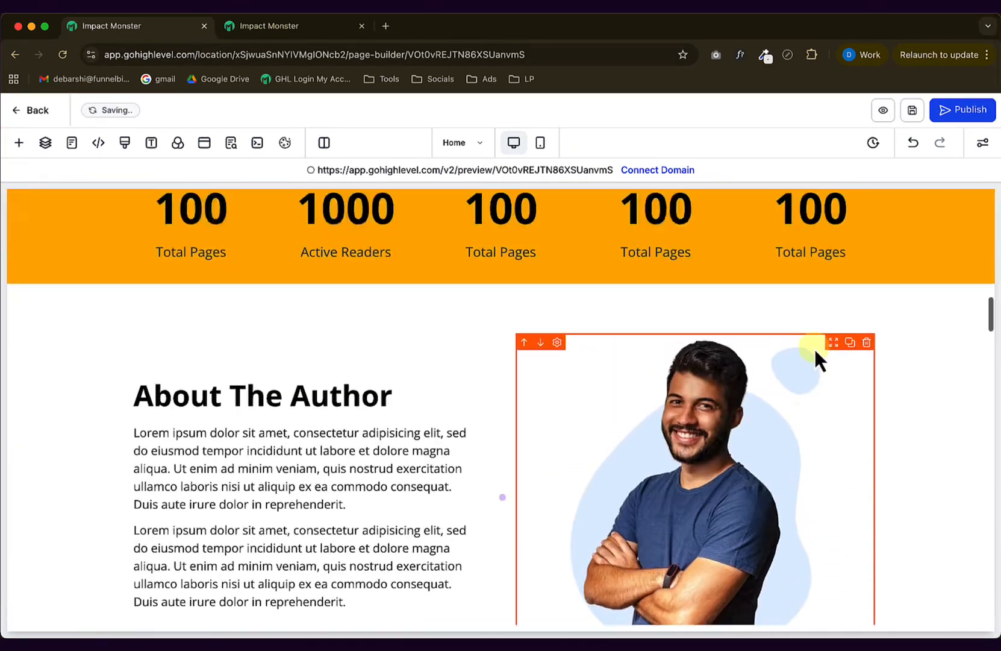
{"action": "scroll", "coordinate": [816, 351], "scroll_direction": "up", "scroll_amount": 2}
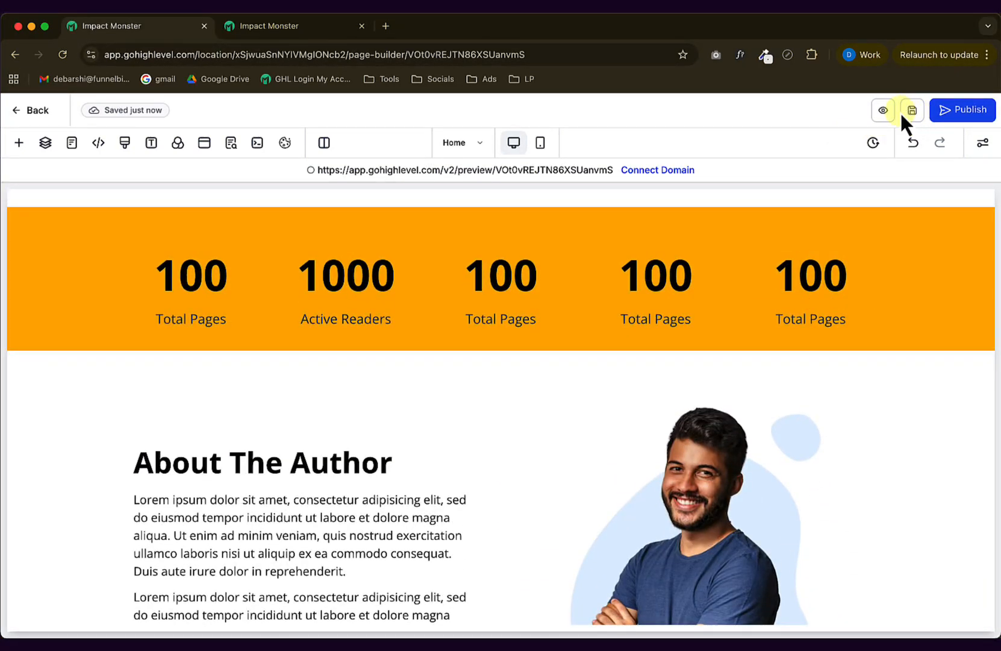
{"action": "left_click", "coordinate": [912, 110]}
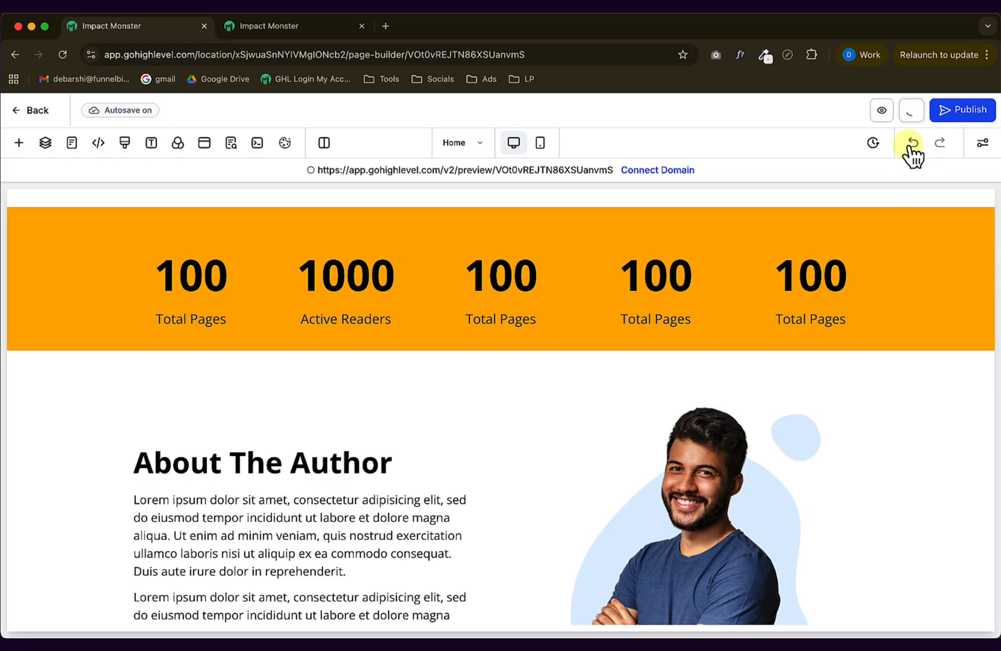
Open the page preview and examine the layout from the hero through topics, author, video, pricing, testimonials and subscribe sections.
{"action": "scroll", "coordinate": [918, 291], "scroll_direction": "down", "scroll_amount": 2}
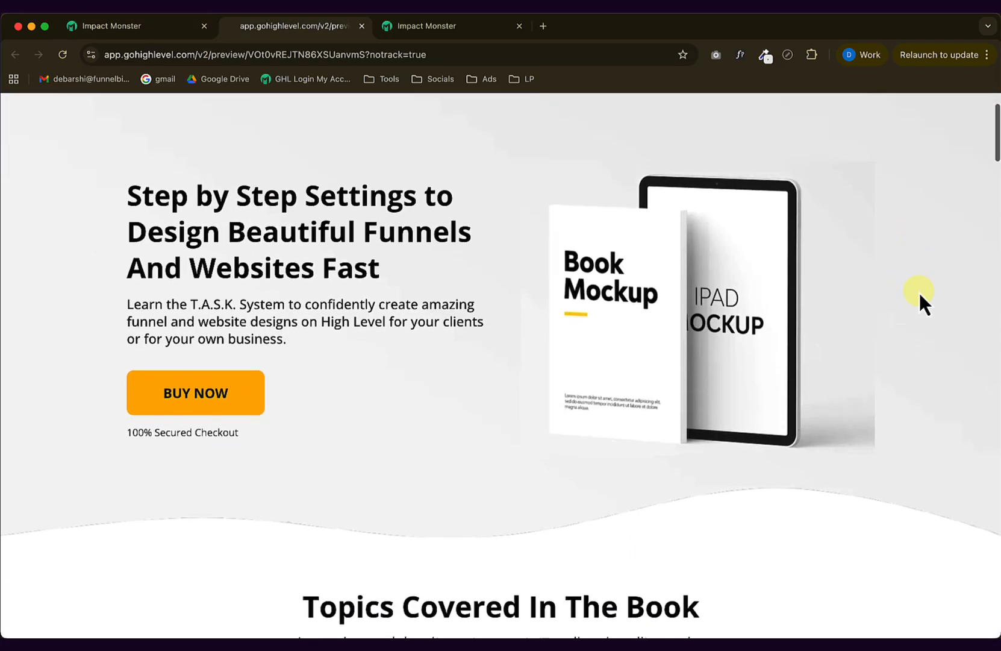
{"action": "scroll", "coordinate": [918, 291], "scroll_direction": "down", "scroll_amount": 10}
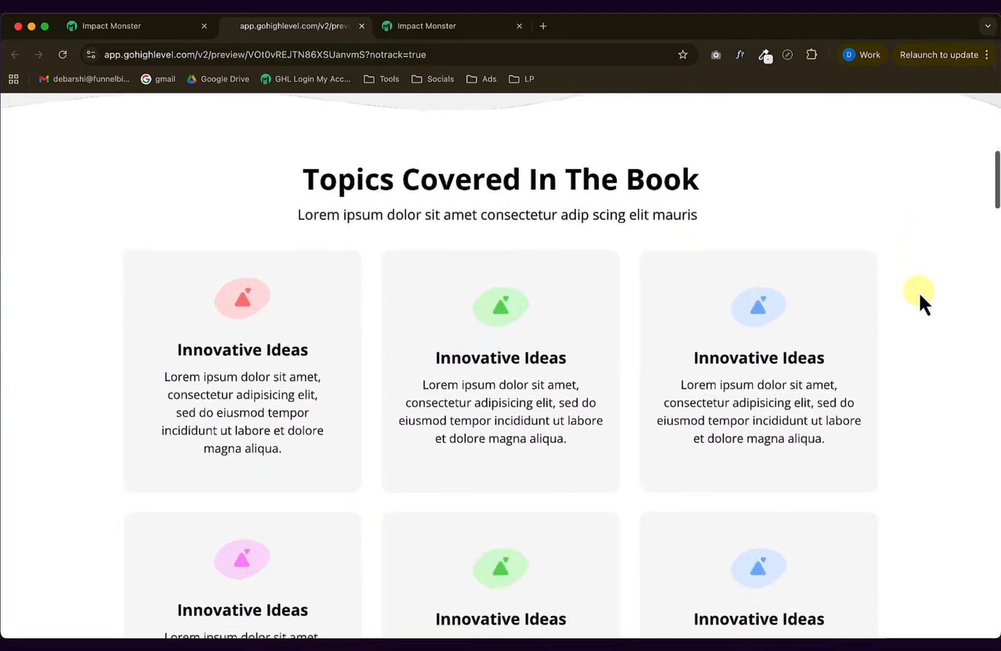
{"action": "scroll", "coordinate": [920, 295], "scroll_direction": "down", "scroll_amount": 10}
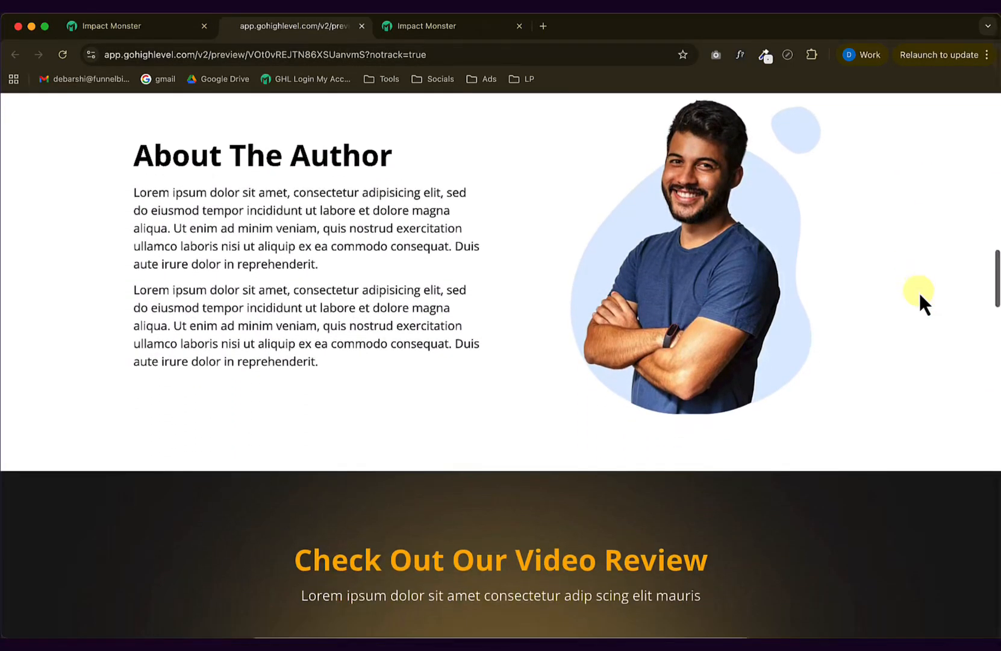
{"action": "scroll", "coordinate": [919, 293], "scroll_direction": "down", "scroll_amount": 10}
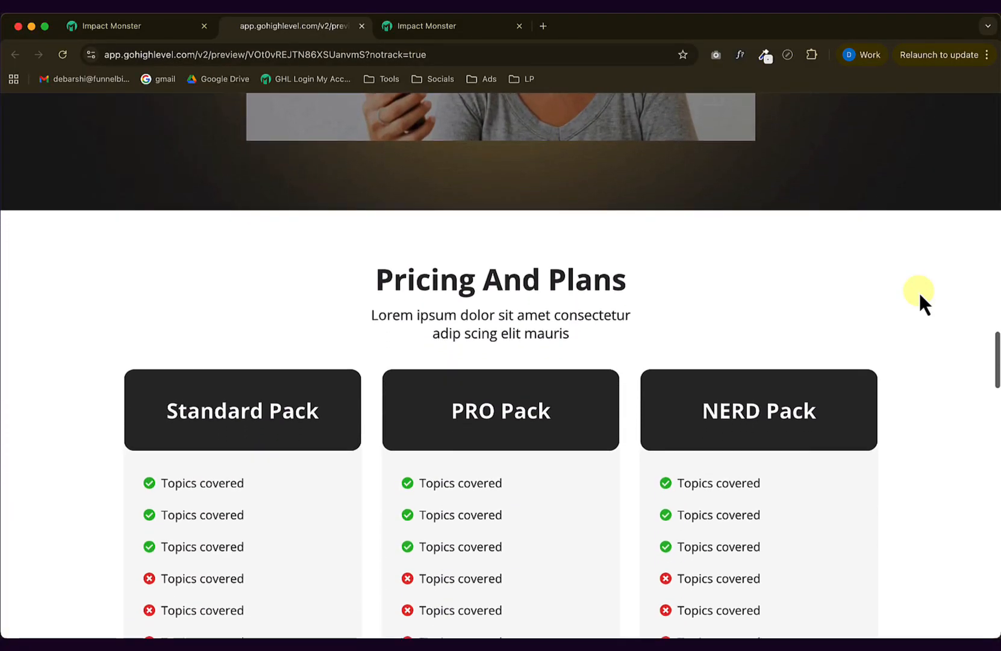
{"action": "scroll", "coordinate": [919, 292], "scroll_direction": "down", "scroll_amount": 5}
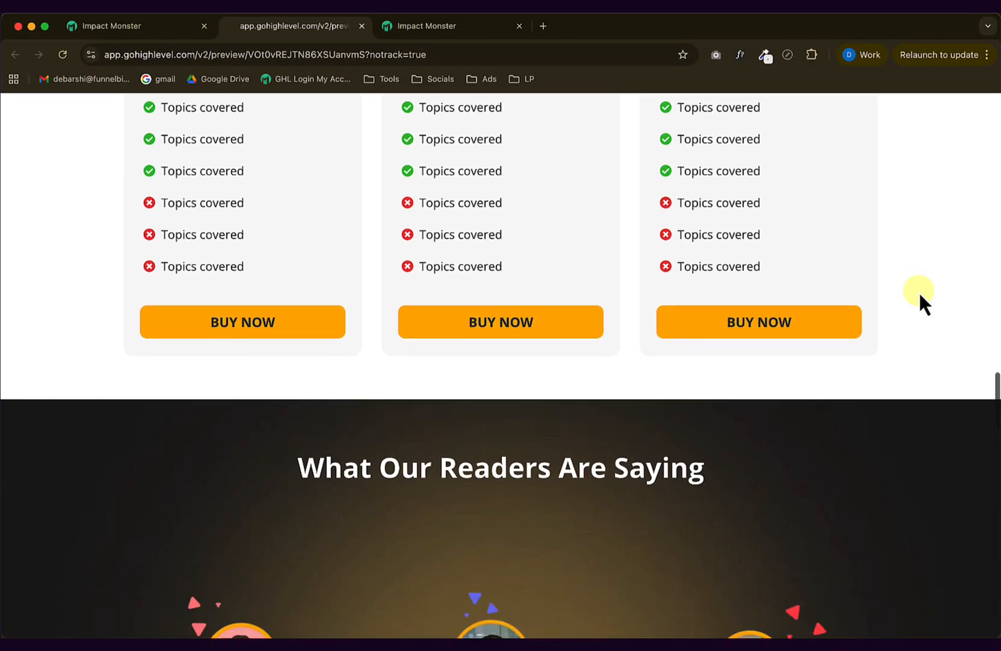
{"action": "scroll", "coordinate": [920, 293], "scroll_direction": "down", "scroll_amount": 10}
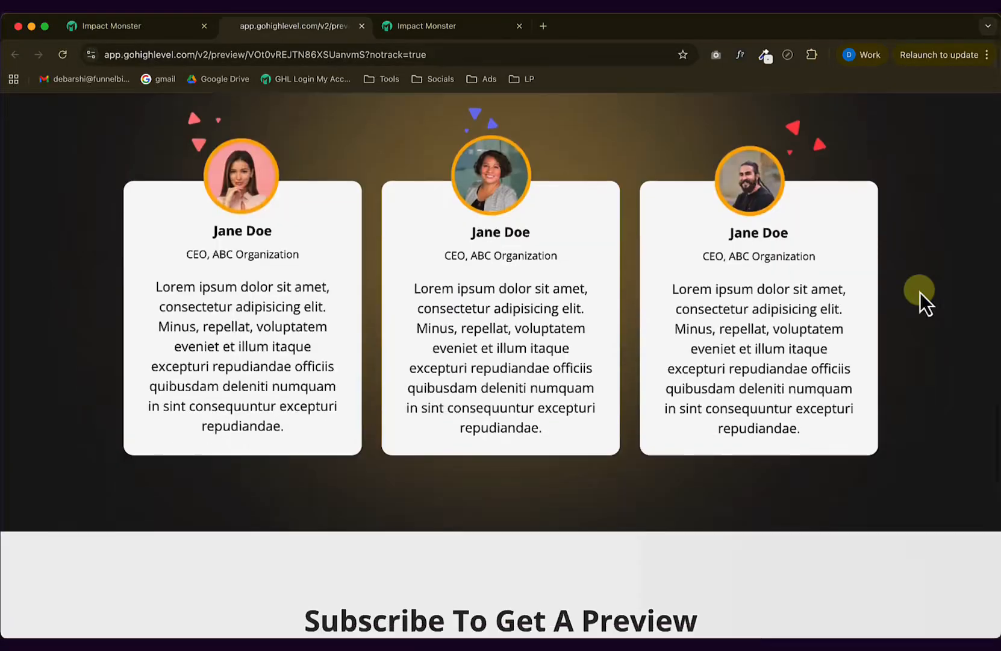
{"action": "scroll", "coordinate": [920, 293], "scroll_direction": "down", "scroll_amount": 10}
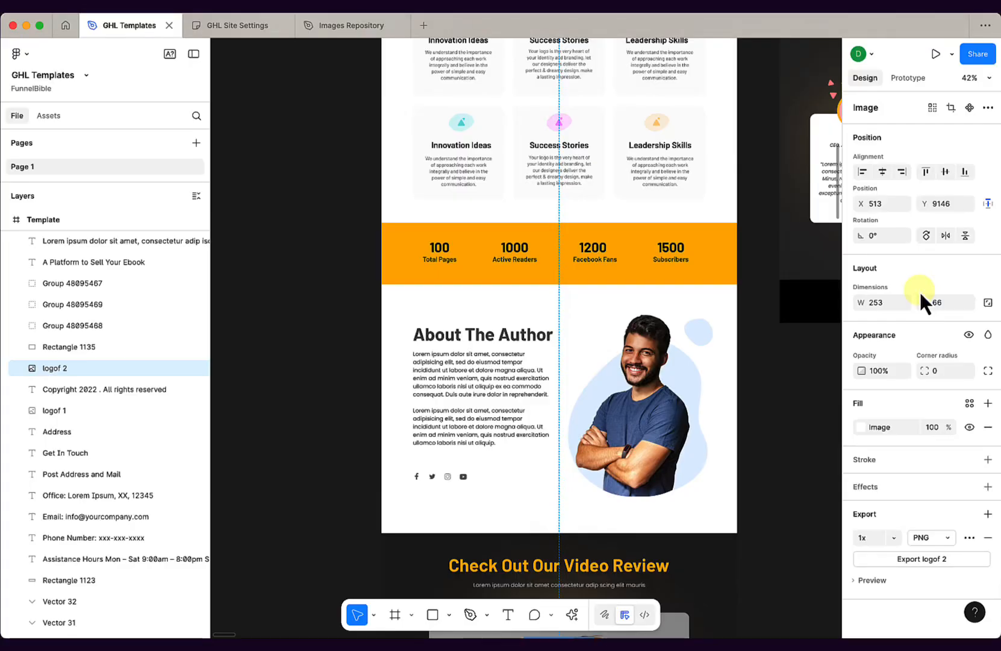
Switch to Figma and examine the ebook template from its header to its footer for comparison with the built page.
{"action": "scroll", "coordinate": [633, 268], "scroll_direction": "up", "scroll_amount": 10}
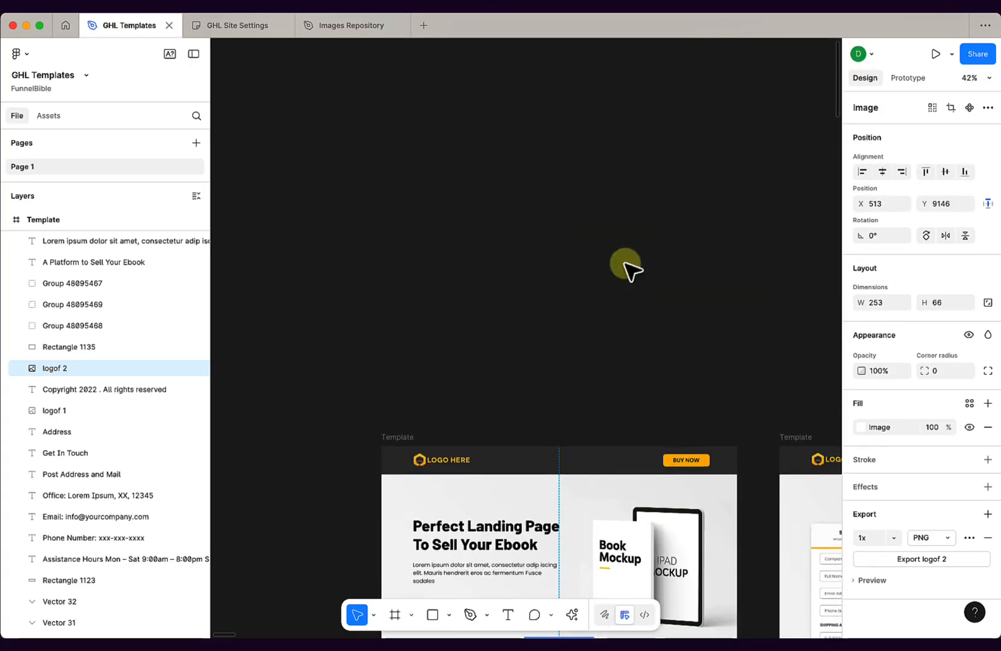
{"action": "scroll", "coordinate": [627, 265], "scroll_direction": "down", "scroll_amount": 5}
{"action": "scroll", "coordinate": [629, 268], "scroll_direction": "down", "scroll_amount": 15}
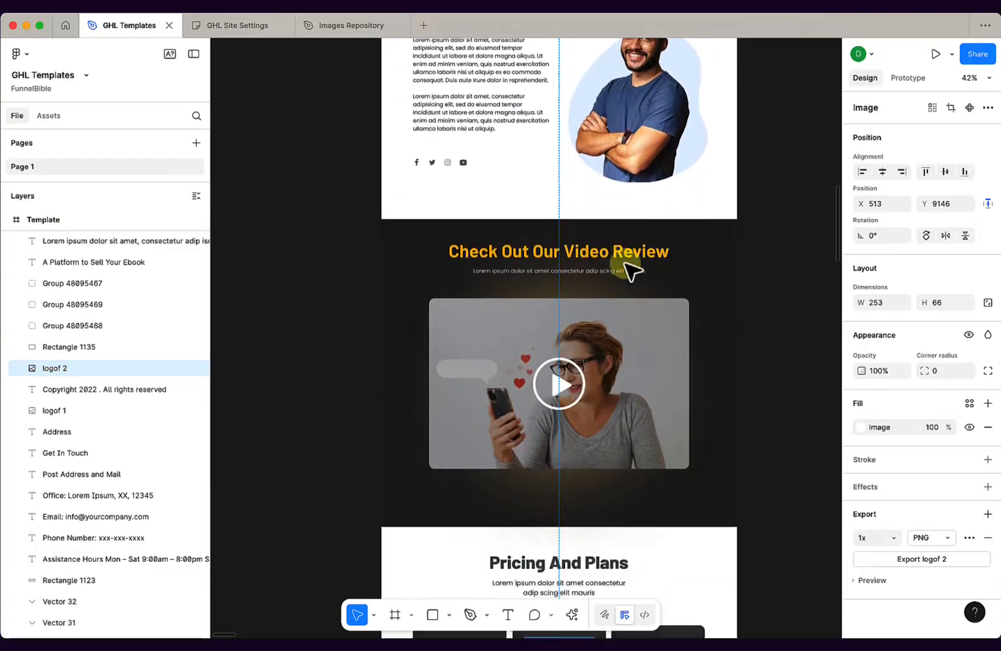
{"action": "scroll", "coordinate": [629, 266], "scroll_direction": "down", "scroll_amount": 15}
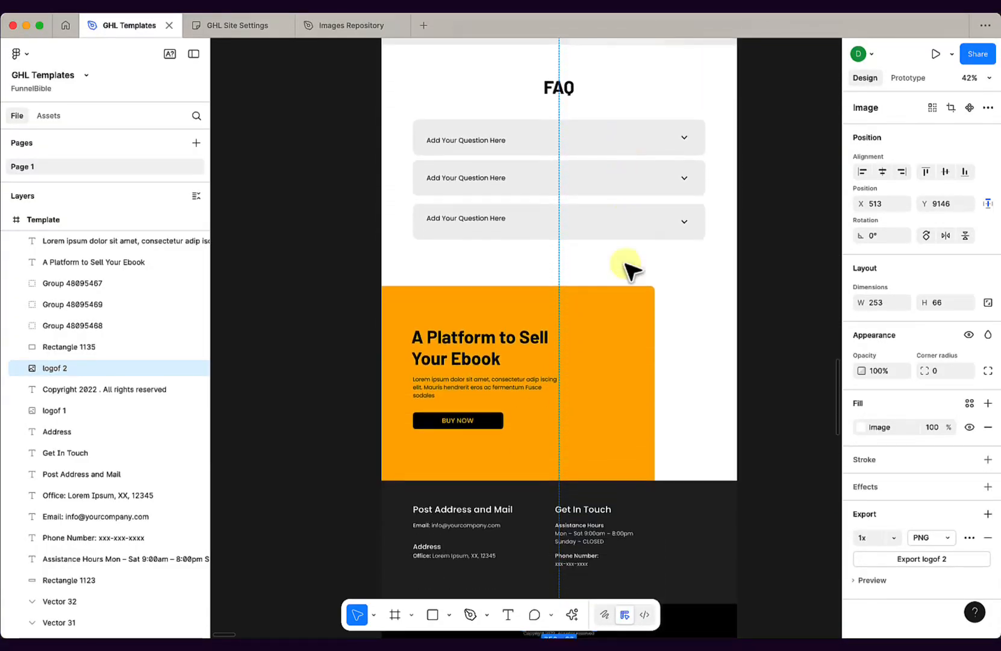
Switch back to the browser preview and examine the FAQ, ebook call-to-action, header, topic cards and statistics band.
{"action": "key", "text": "super+Tab"}
{"action": "scroll", "coordinate": [716, 302], "scroll_direction": "down", "scroll_amount": 3}
{"action": "scroll", "coordinate": [716, 302], "scroll_direction": "up", "scroll_amount": 15}
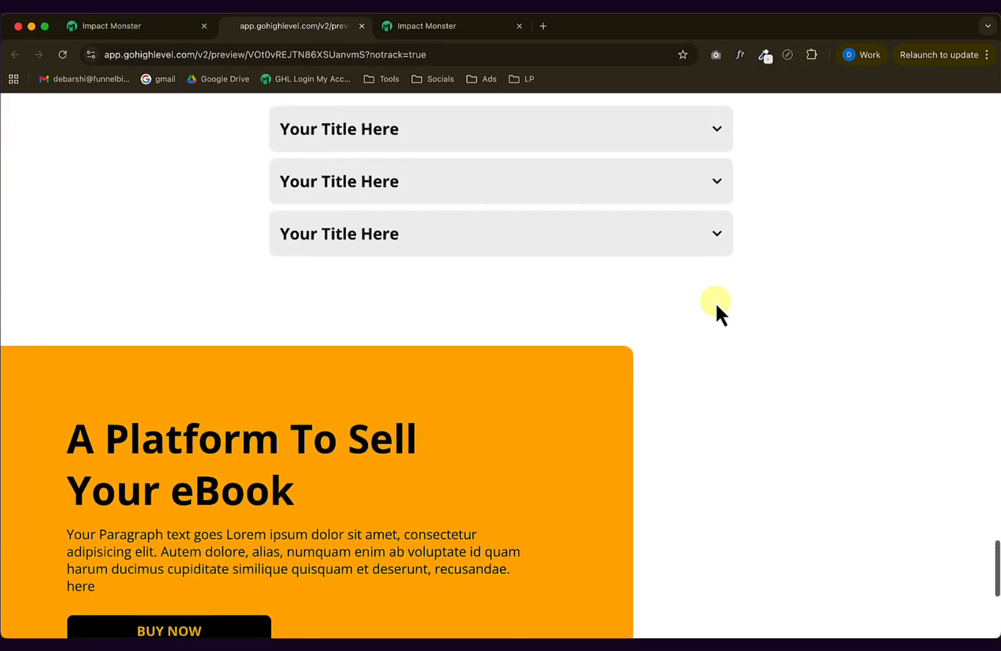
{"action": "scroll", "coordinate": [716, 301], "scroll_direction": "up", "scroll_amount": 20}
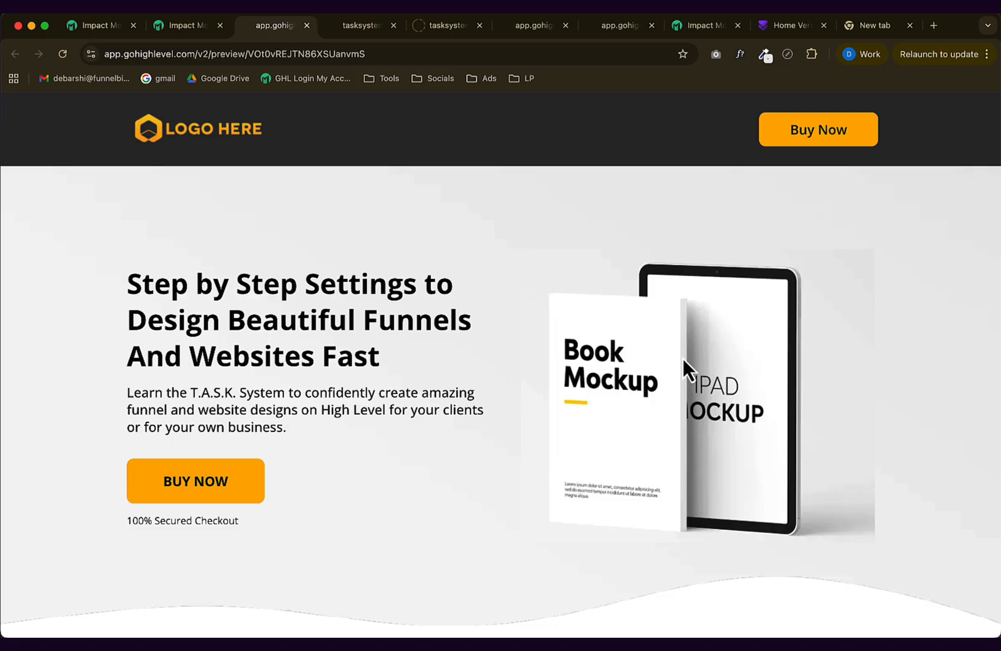
{"action": "scroll", "coordinate": [502, 320], "scroll_direction": "down", "scroll_amount": 8}
{"action": "scroll", "coordinate": [502, 319], "scroll_direction": "down", "scroll_amount": 12}
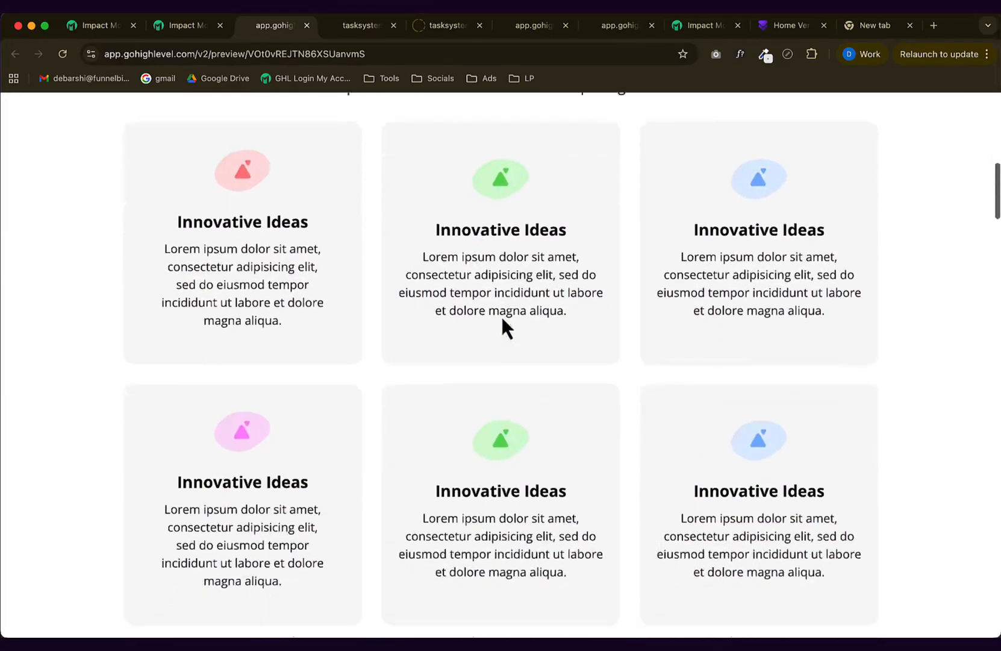
{"action": "scroll", "coordinate": [482, 313], "scroll_direction": "up", "scroll_amount": 1}
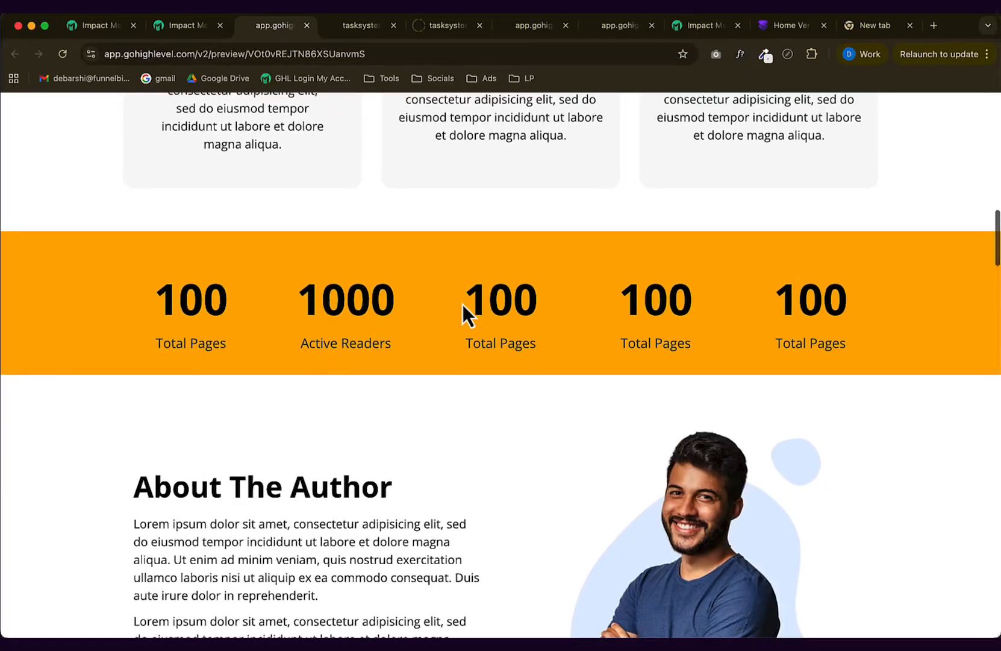
Open the share settings of the eBook Sales funnel and inspect its access option and full share link.
{"action": "left_click", "coordinate": [181, 25]}
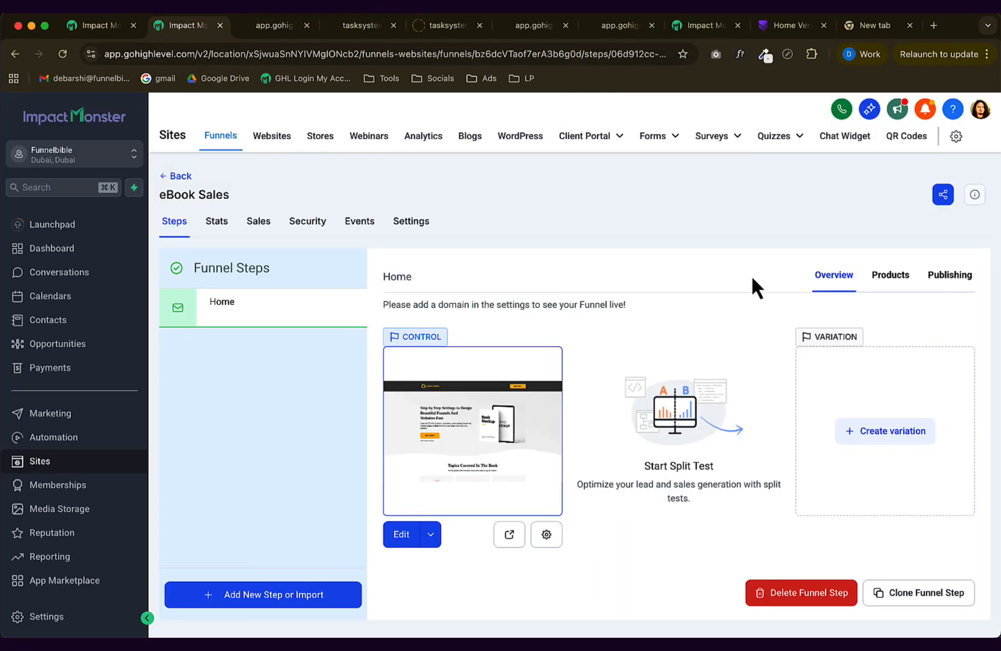
{"action": "left_click", "coordinate": [943, 194]}
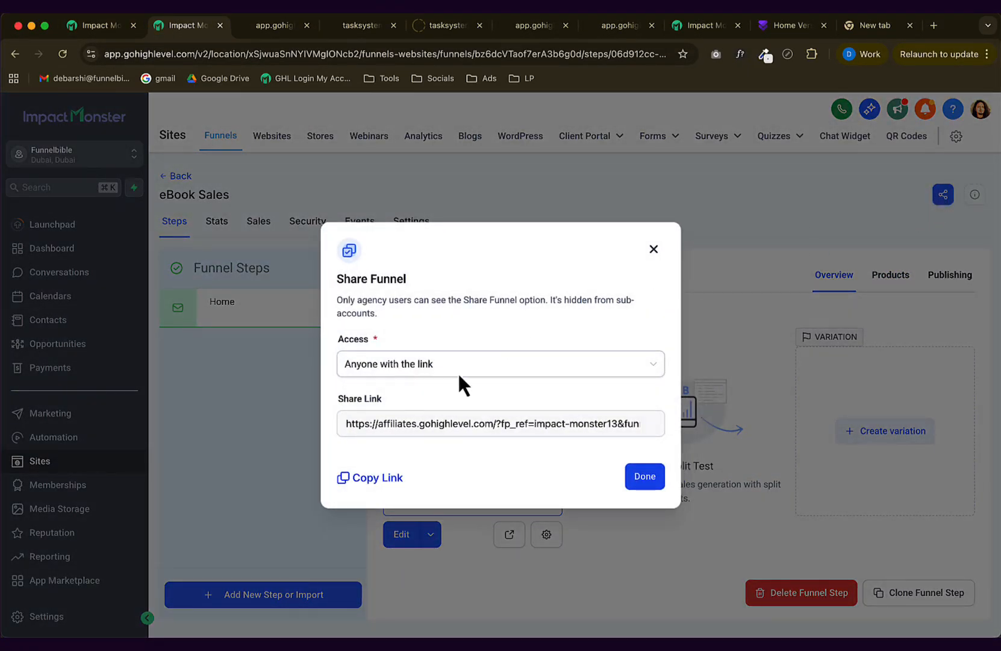
{"action": "scroll", "coordinate": [556, 423], "scroll_direction": "right", "scroll_amount": 5}
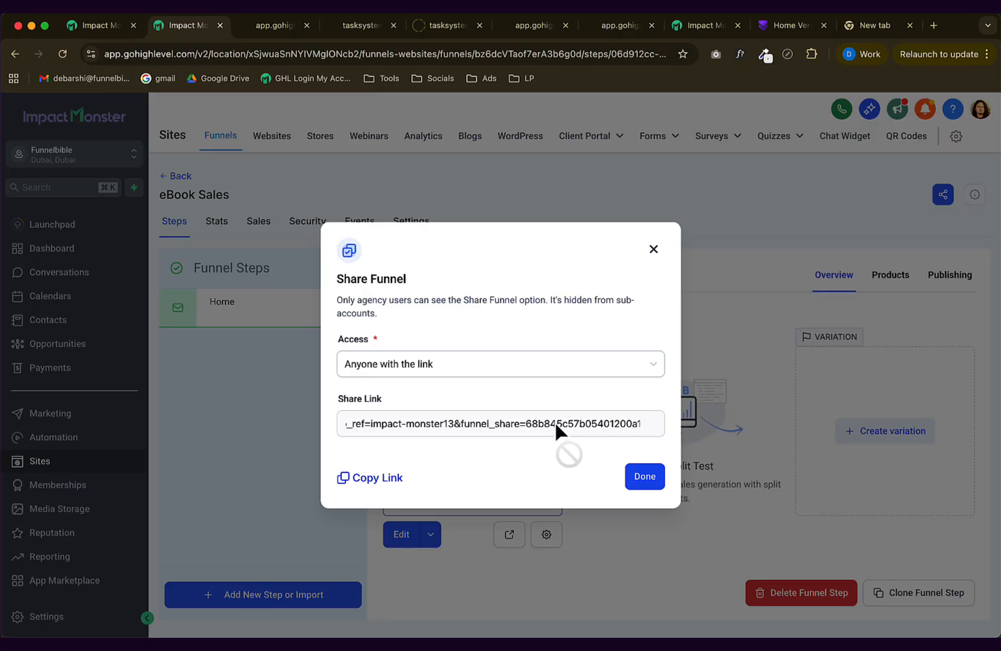
{"action": "scroll", "coordinate": [555, 422], "scroll_direction": "left", "scroll_amount": 5}
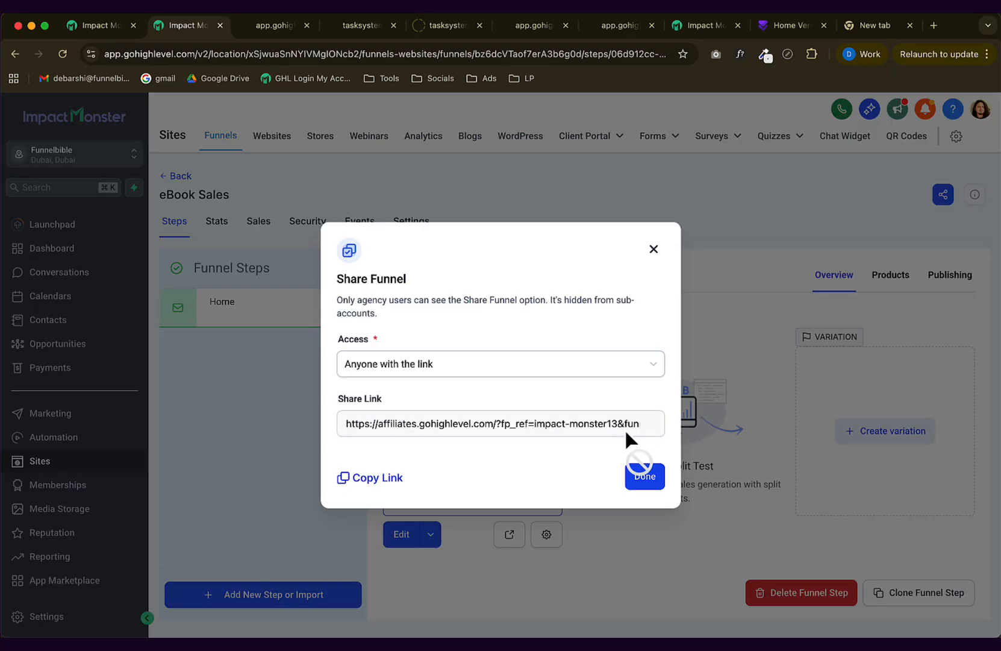